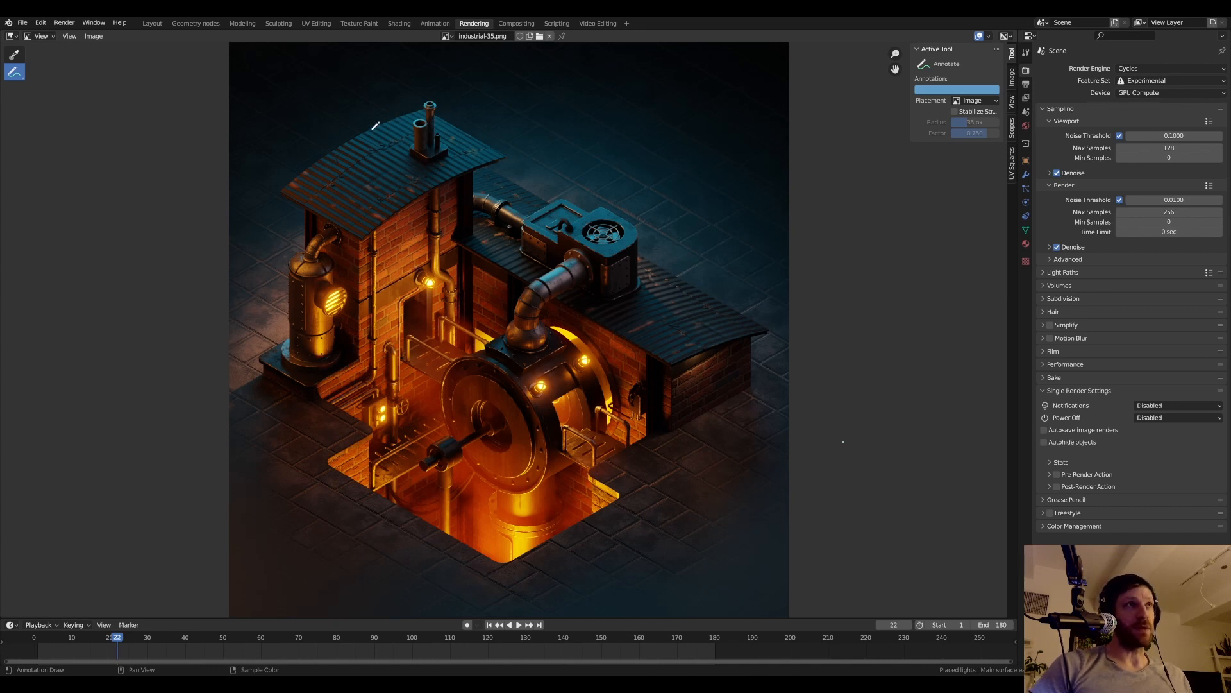
- Circle the two corrugated metal roofs in the render with annotation strokes and undo them
left_click_drag(320, 124, 393, 110)
mouse_move(497, 168)
left_mouse_down()
mouse_move(538, 301)
mouse_move(503, 164)
left_mouse_up()
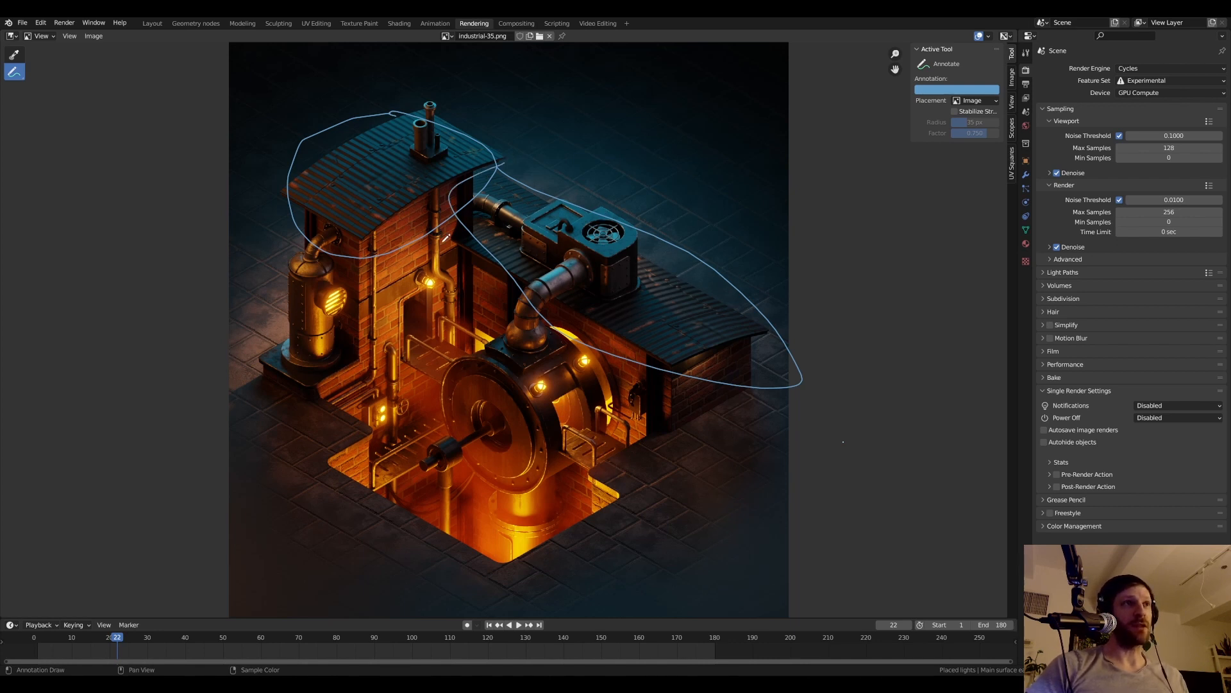
key("ctrl+z")
key("ctrl+z")
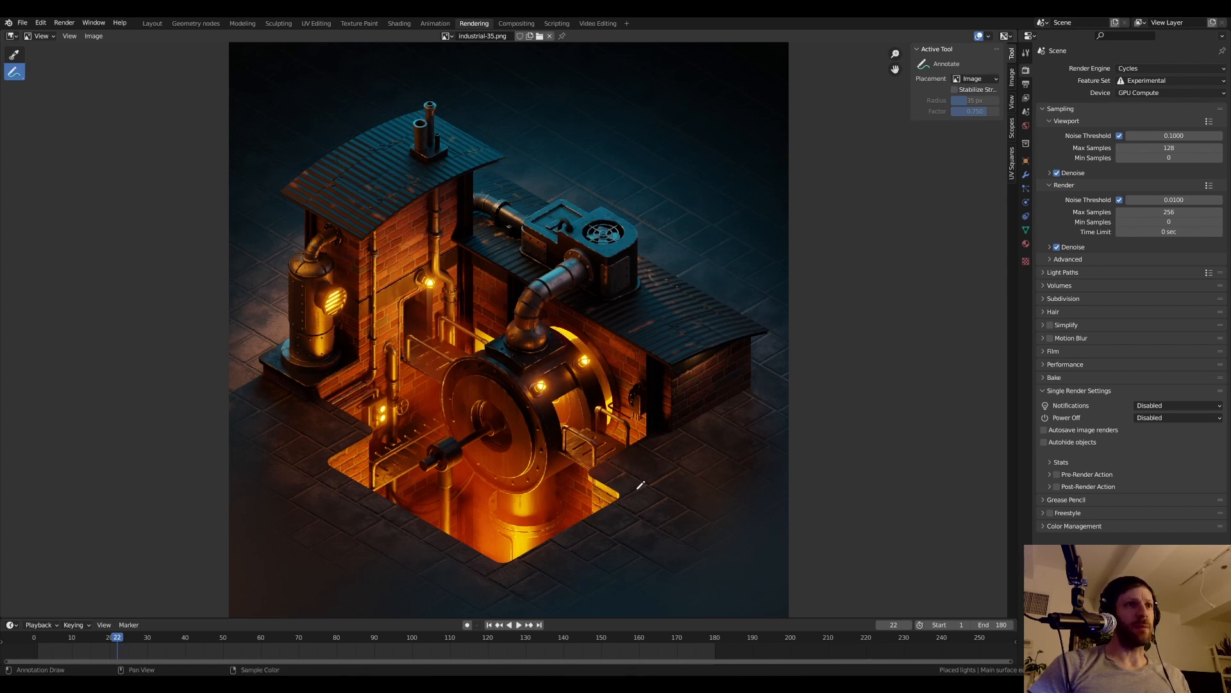
- Outline the brick walls of both buildings and the pit with annotation strokes and undo them
mouse_move(410, 207)
left_mouse_down()
mouse_move(359, 236)
mouse_move(480, 192)
mouse_move(474, 289)
mouse_move(749, 340)
left_mouse_up()
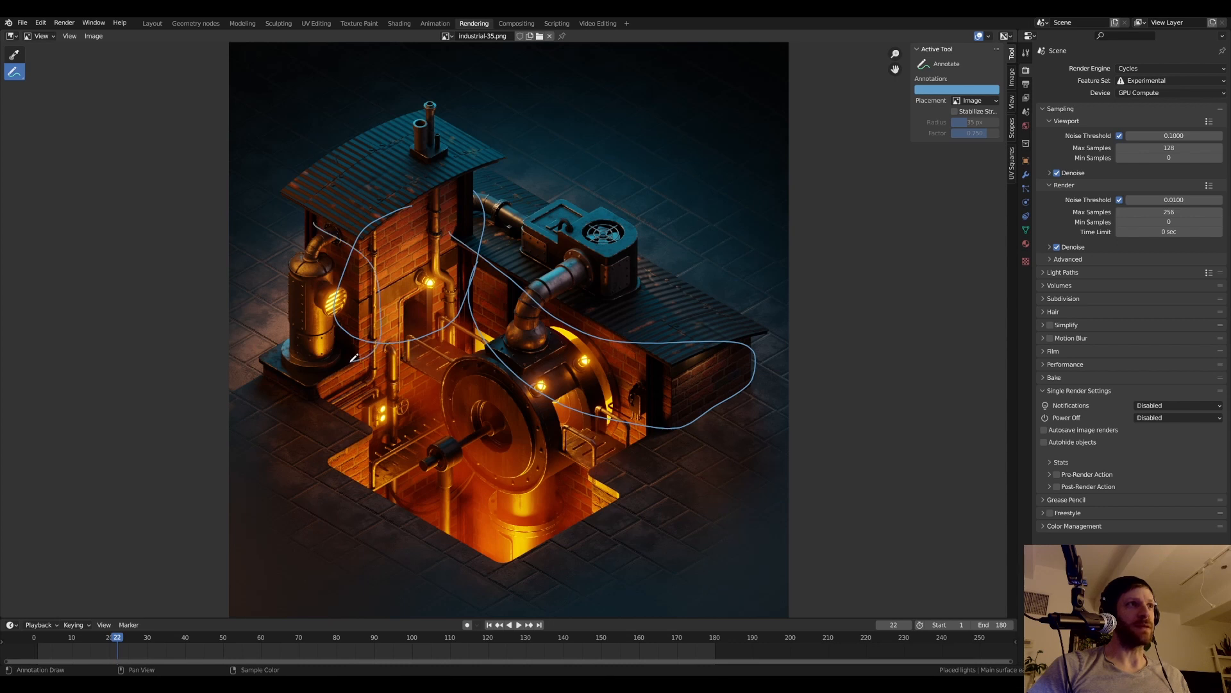
key("ctrl+z")
left_click_drag(391, 217, 352, 348)
mouse_move(437, 211)
left_mouse_down()
mouse_move(468, 297)
mouse_move(645, 396)
mouse_move(568, 394)
left_mouse_up()
left_click_drag(672, 369, 673, 422)
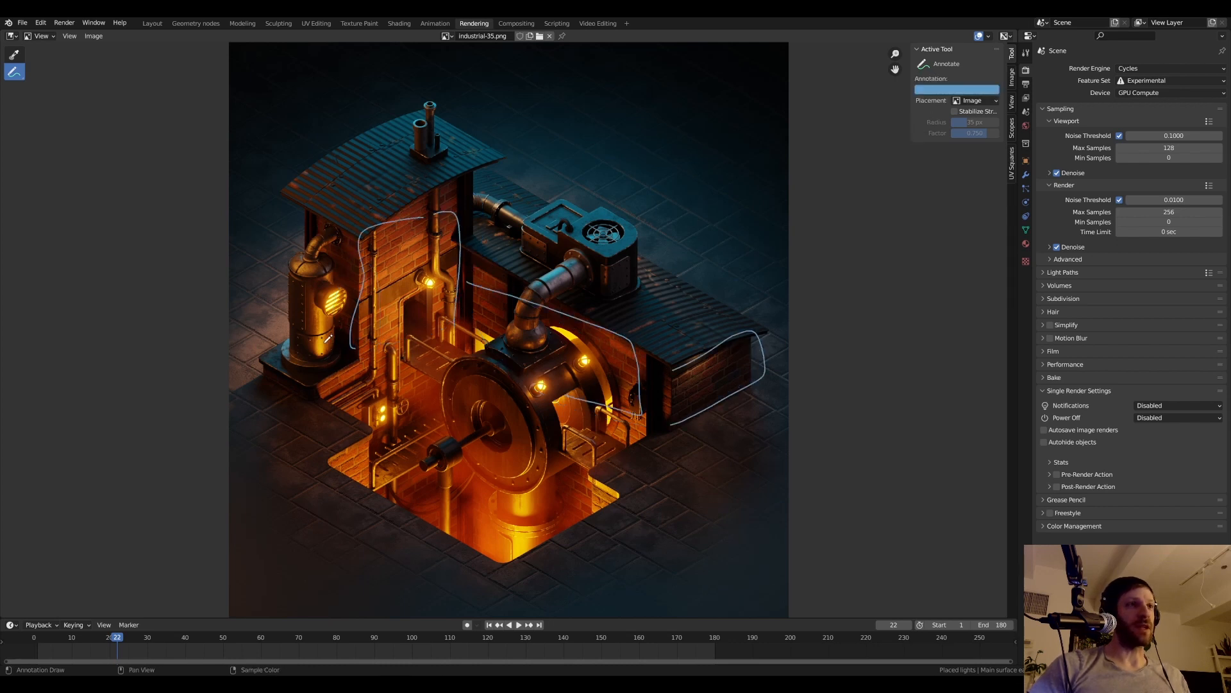
left_click_drag(444, 371, 436, 499)
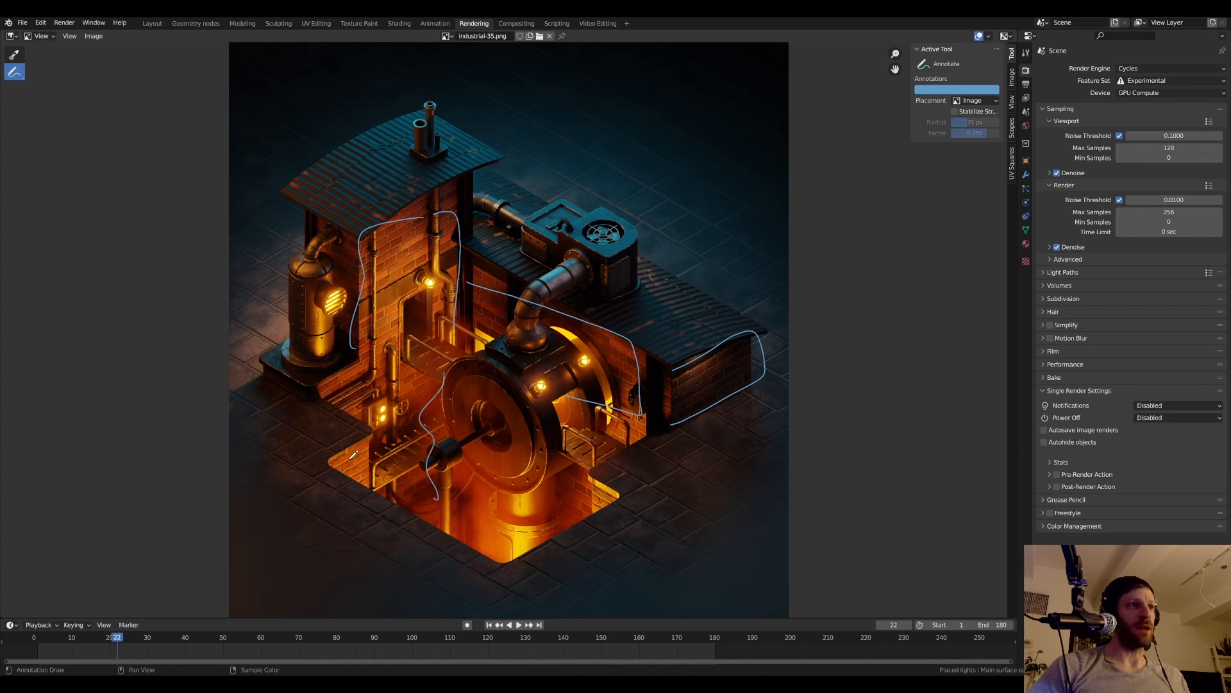
left_click_drag(350, 461, 358, 491)
mouse_move(565, 485)
left_mouse_down()
mouse_move(558, 513)
mouse_move(581, 502)
mouse_move(579, 514)
left_mouse_up()
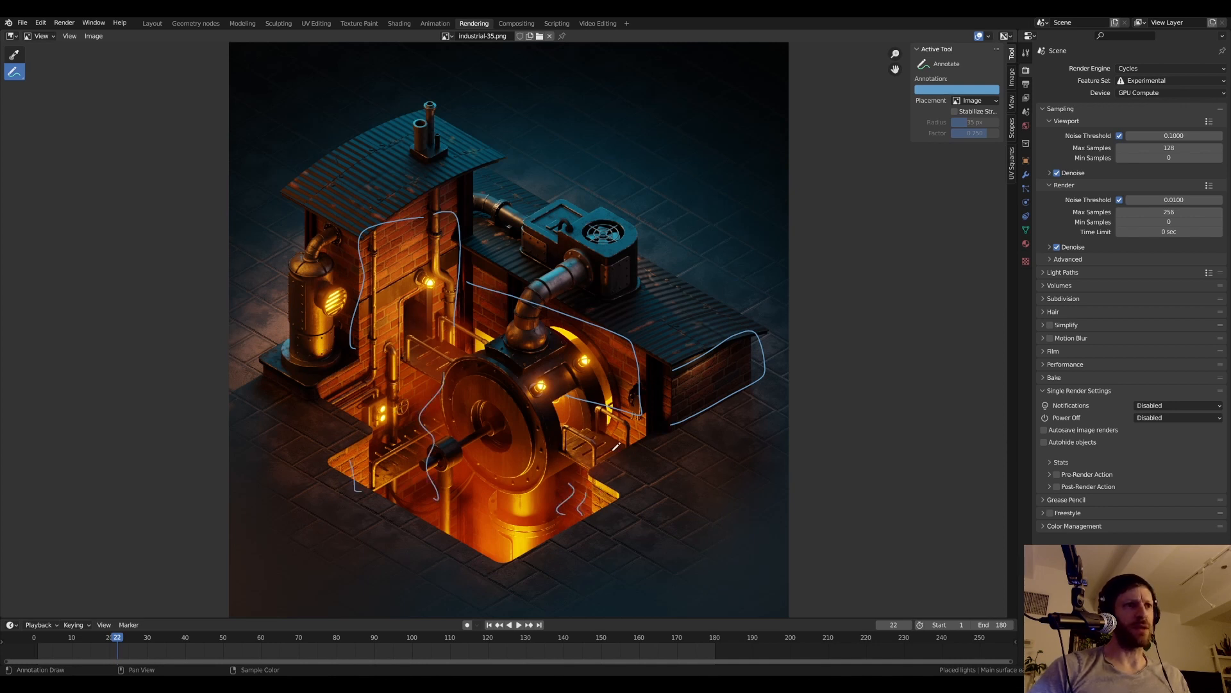
key("ctrl+z")
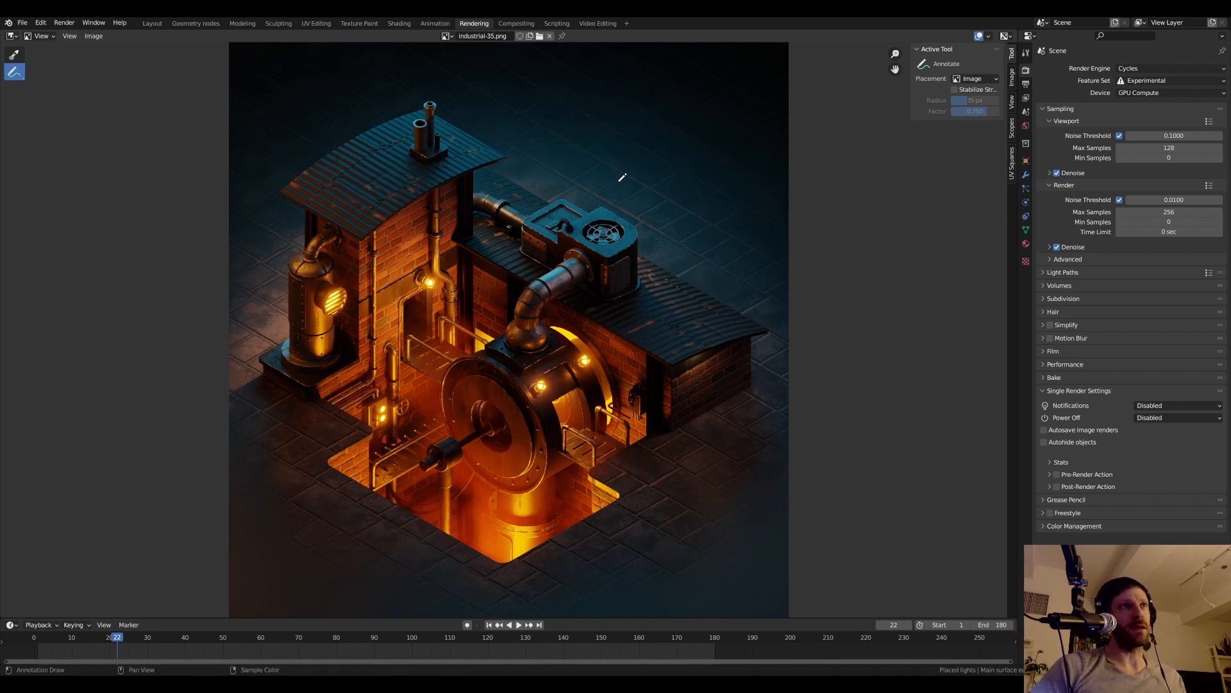
- Mark the paved ground around the buildings with annotation strokes and undo them
mouse_move(584, 174)
left_mouse_down()
mouse_move(713, 232)
mouse_move(757, 314)
left_mouse_up()
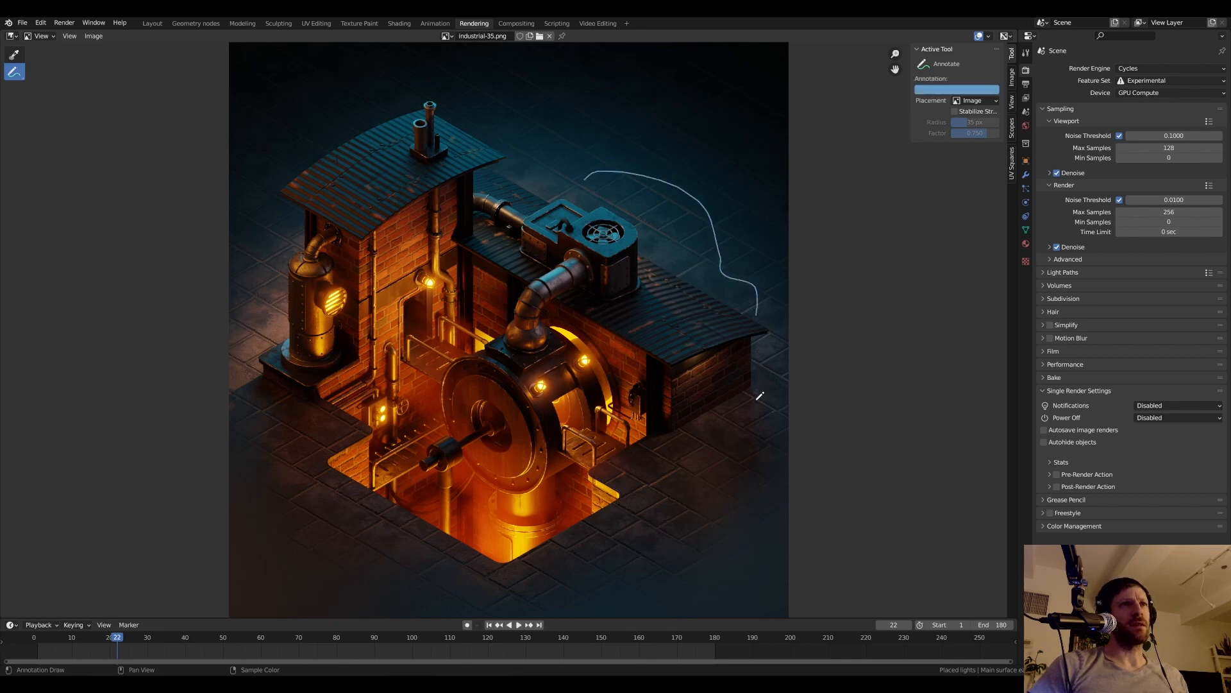
mouse_move(755, 408)
left_mouse_down()
mouse_move(639, 561)
mouse_move(363, 538)
mouse_move(256, 423)
mouse_move(352, 551)
mouse_move(384, 559)
mouse_move(587, 564)
mouse_move(717, 444)
mouse_move(760, 436)
mouse_move(652, 183)
mouse_move(565, 98)
left_mouse_up()
left_click_drag(561, 165, 507, 101)
mouse_move(356, 83)
left_mouse_down()
mouse_move(276, 173)
mouse_move(273, 329)
left_mouse_up()
key("ctrl+z")
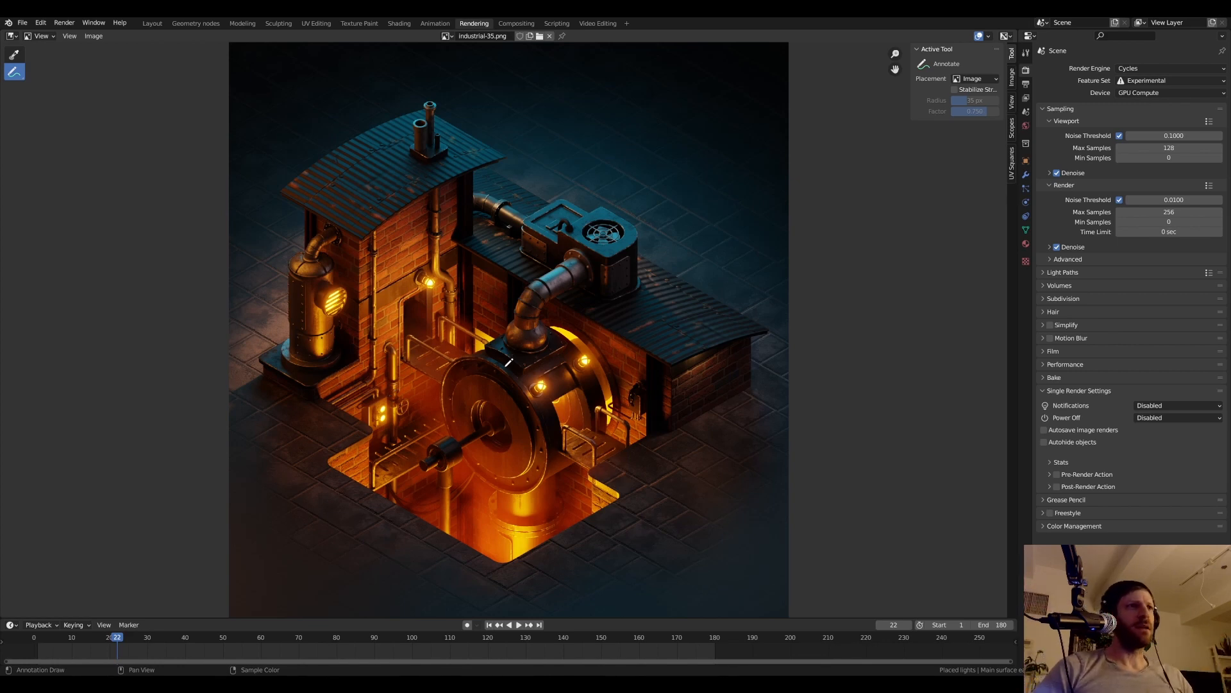
- Outline the metal boiler tank, the bent pipe, the large round machine and its shaft with annotation strokes
scroll(509, 362, "up", 2)
mouse_move(506, 360)
middle_mouse_down()
mouse_move(553, 318)
mouse_move(589, 317)
middle_mouse_up()
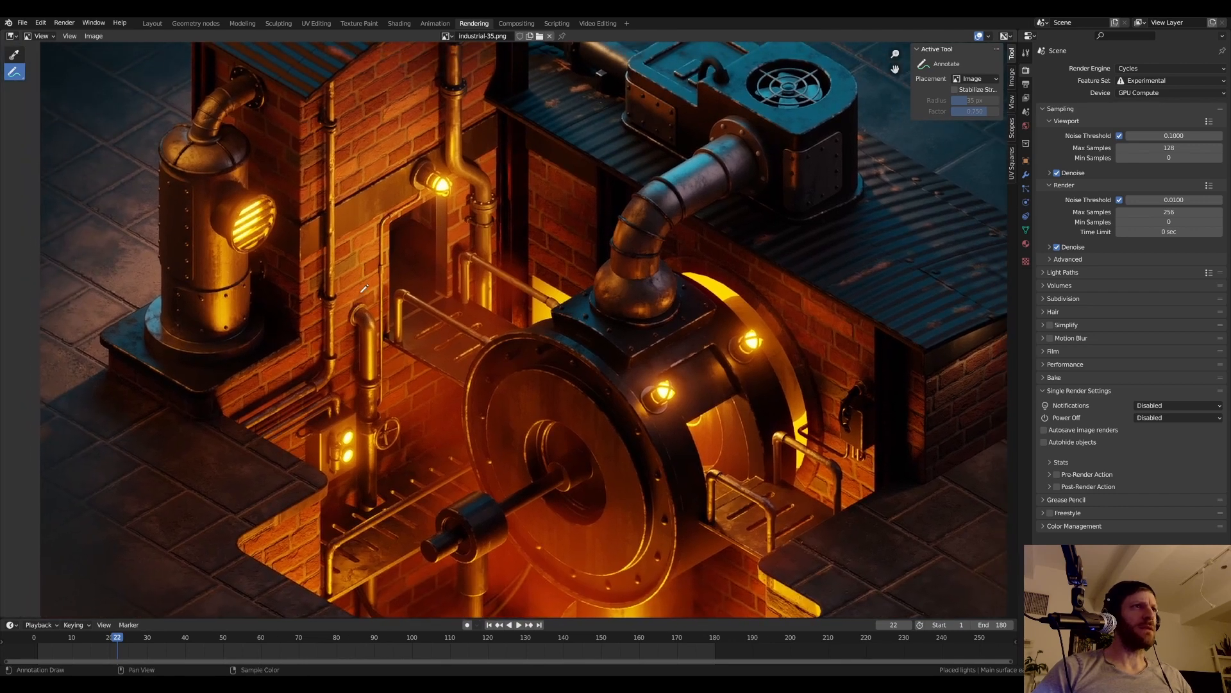
scroll(378, 285, "down", 1)
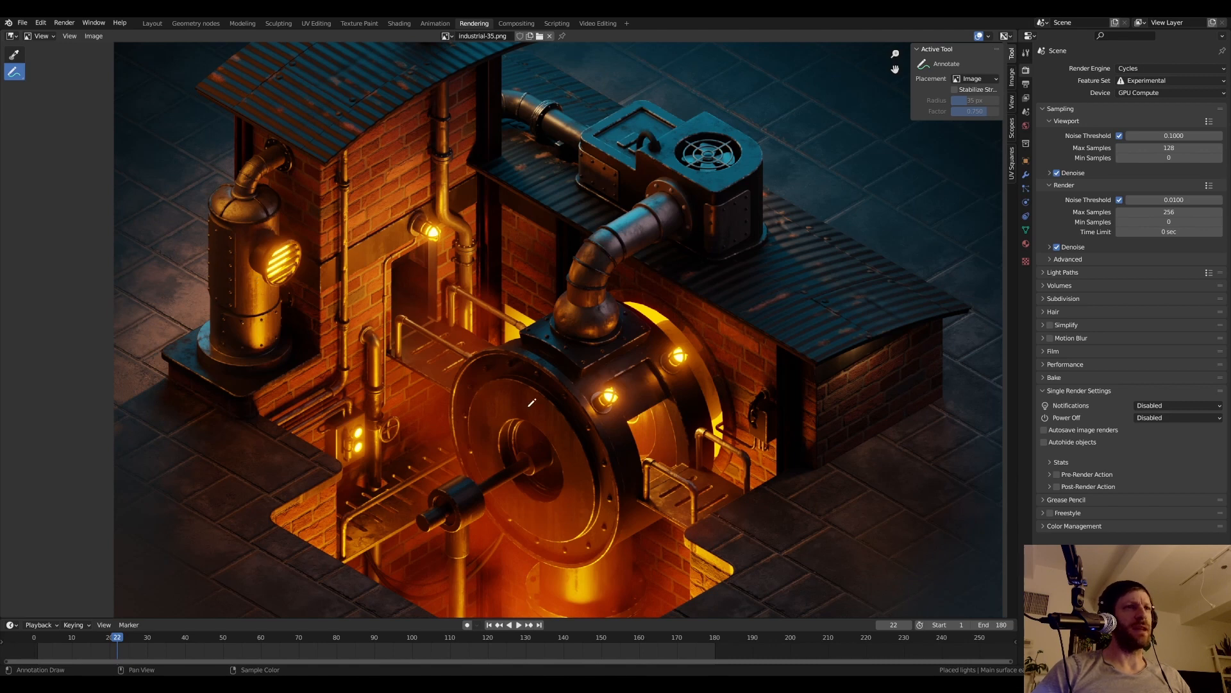
middle_click_drag(570, 510, 577, 434)
middle_click_drag(386, 344, 388, 378)
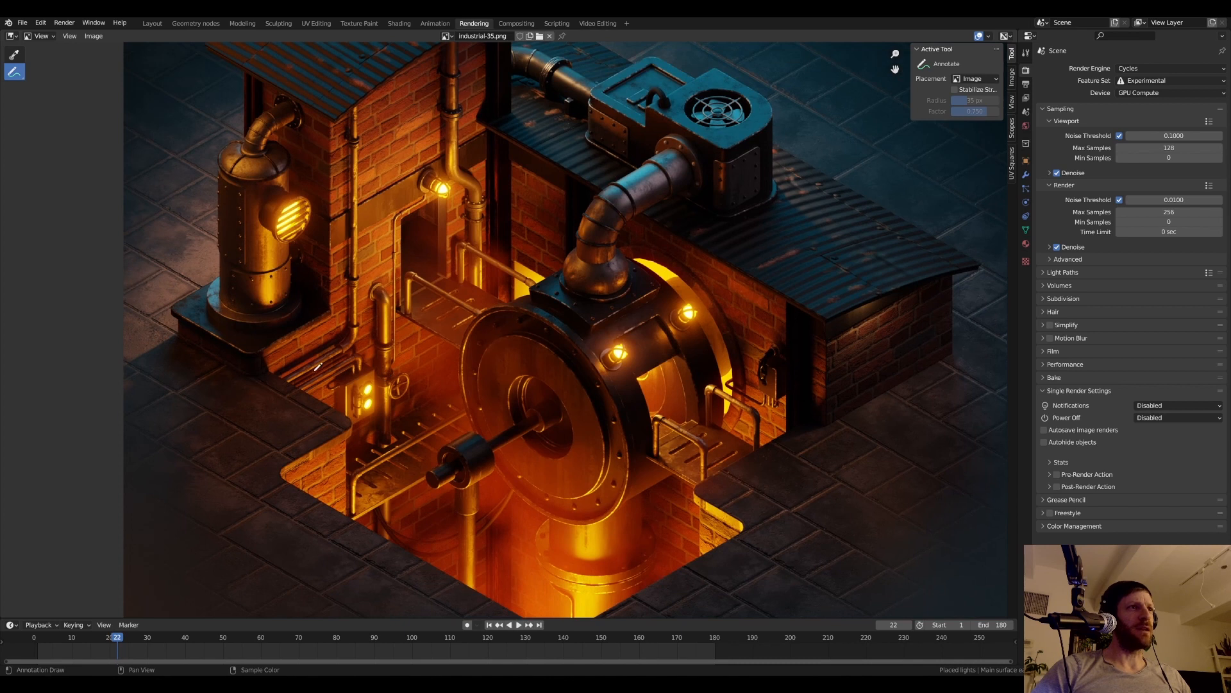
mouse_move(256, 154)
left_mouse_down()
mouse_move(217, 250)
mouse_move(287, 218)
mouse_move(282, 143)
left_mouse_up()
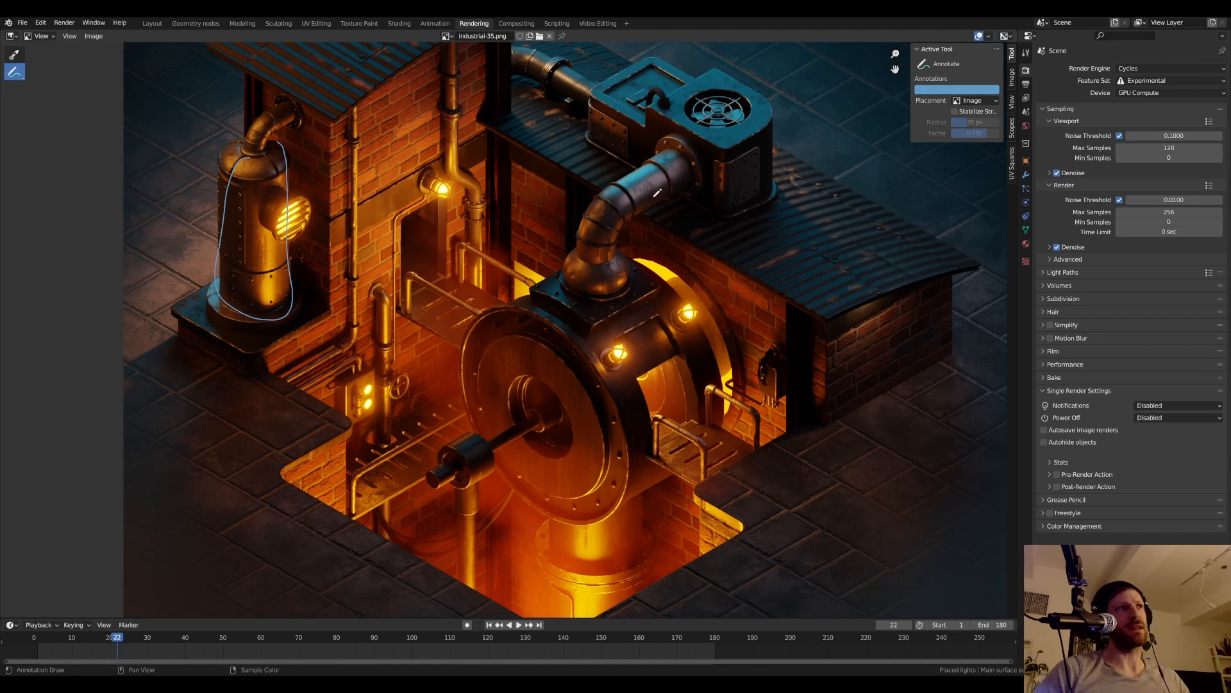
scroll(667, 211, "down", 1)
middle_click_drag(667, 212, 631, 203)
scroll(634, 203, "up", 1)
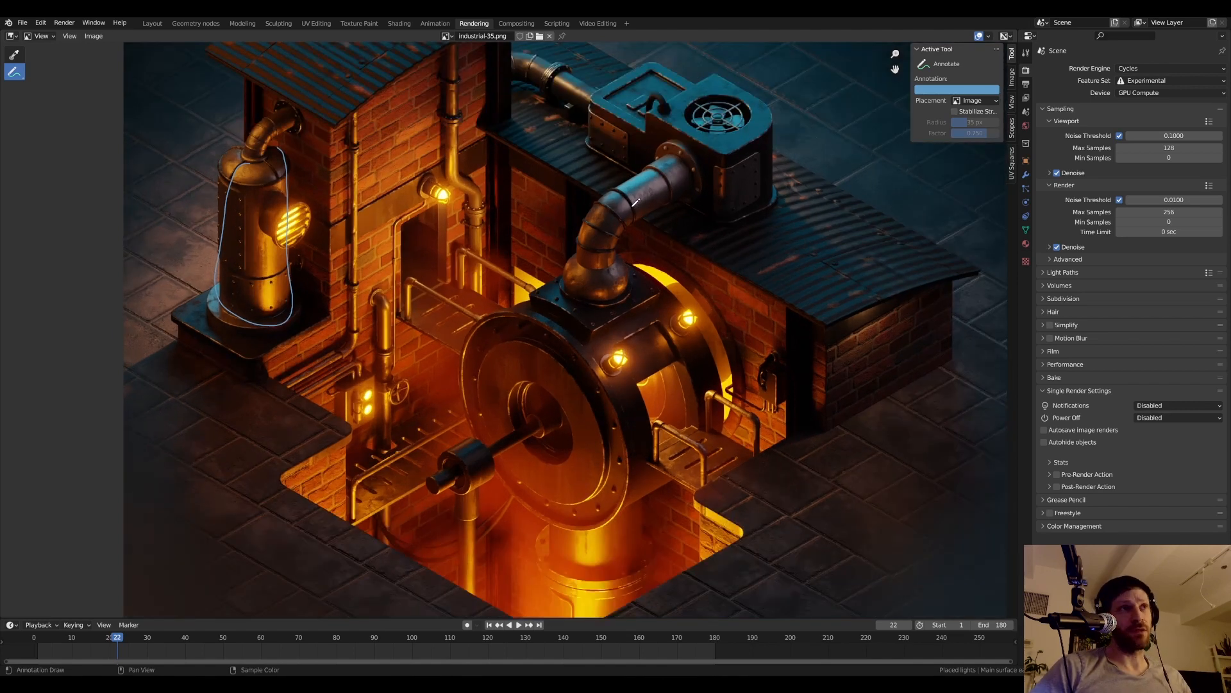
mouse_move(660, 157)
left_mouse_down()
mouse_move(589, 272)
mouse_move(683, 172)
mouse_move(681, 157)
left_mouse_up()
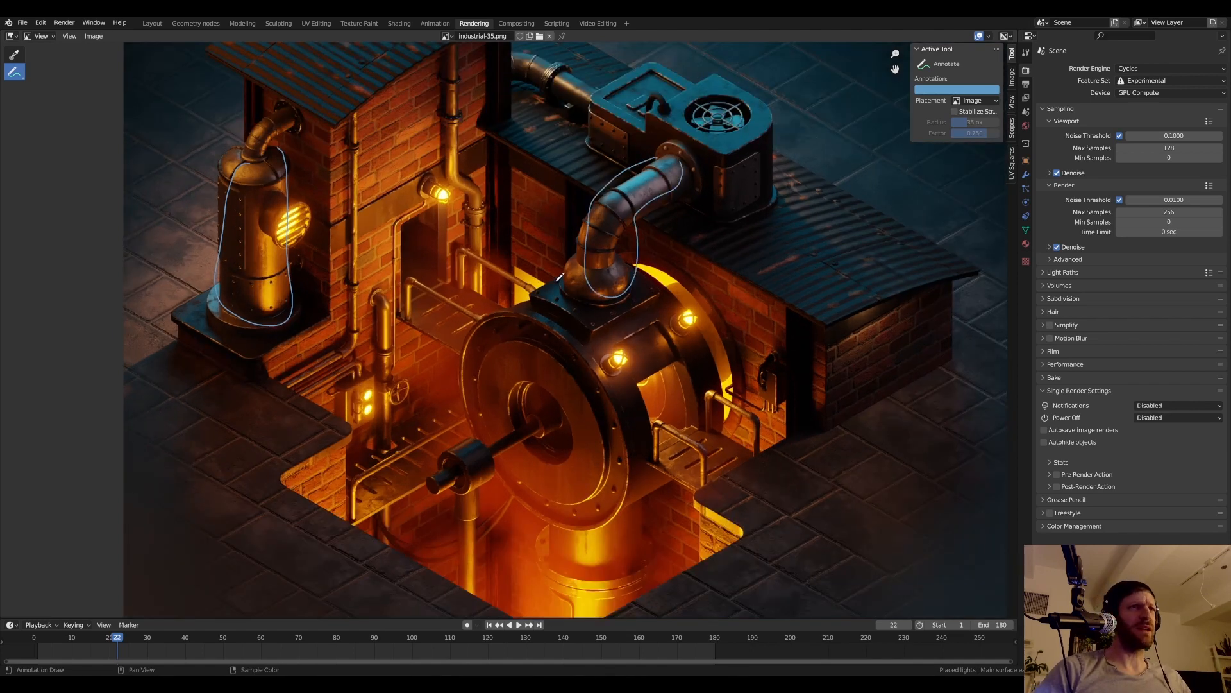
mouse_move(536, 292)
left_mouse_down()
mouse_move(542, 495)
mouse_move(664, 306)
mouse_move(527, 277)
left_mouse_up()
mouse_move(479, 436)
left_mouse_down()
mouse_move(453, 532)
mouse_move(538, 428)
mouse_move(472, 441)
left_mouse_up()
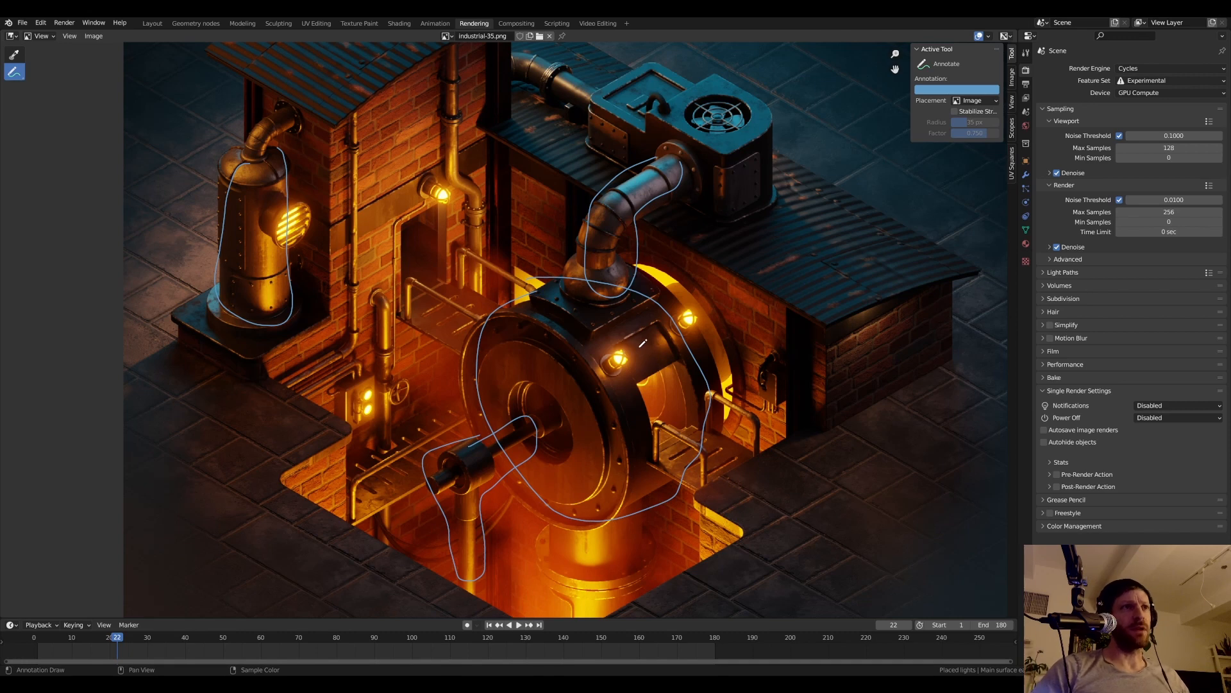
- Mark the rooftop fan unit, wall pipes, walkways and machine base with annotation strokes, and undo all the strokes
scroll(595, 312, "down", 1)
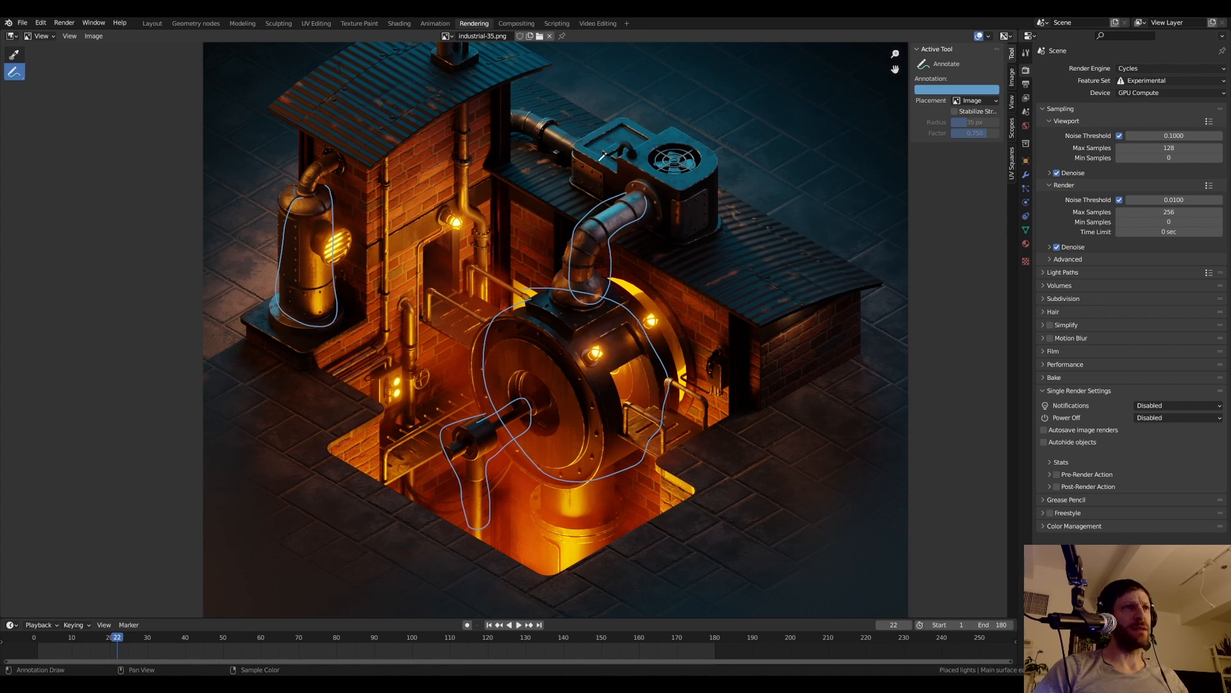
mouse_move(618, 136)
left_mouse_down()
mouse_move(706, 224)
mouse_move(619, 129)
mouse_move(551, 154)
mouse_move(525, 116)
mouse_move(474, 243)
left_mouse_up()
left_click_drag(438, 142, 475, 264)
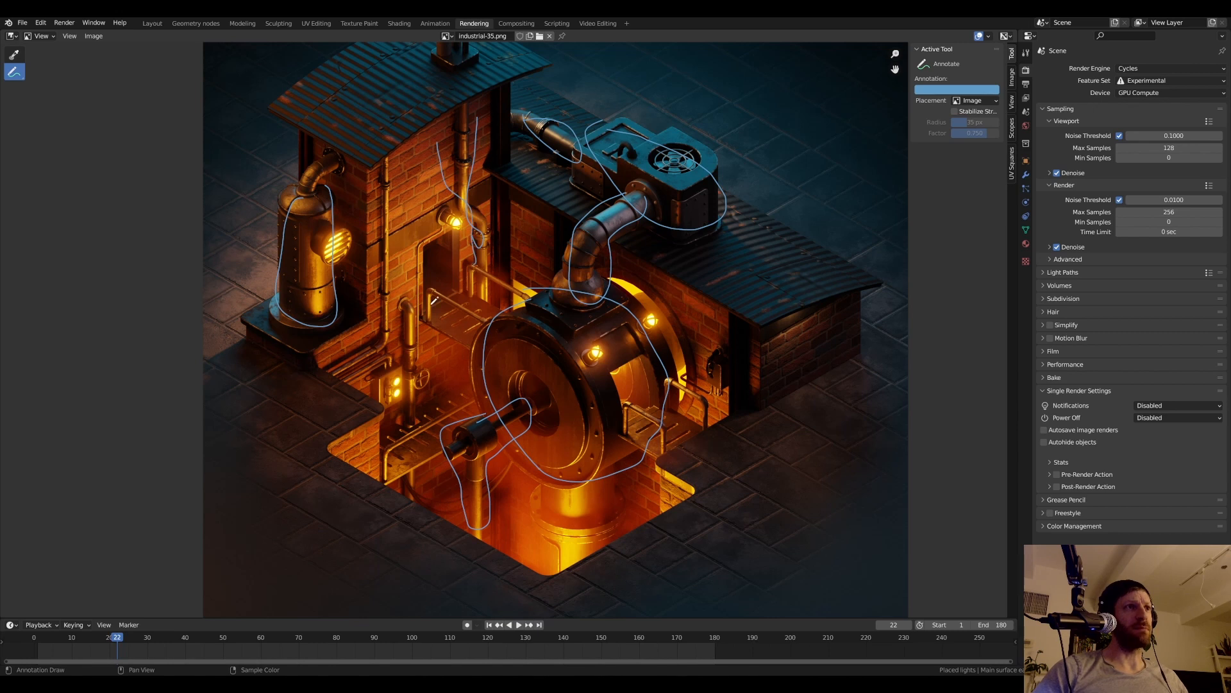
mouse_move(477, 307)
left_mouse_down()
mouse_move(424, 309)
mouse_move(473, 333)
mouse_move(515, 302)
left_mouse_up()
left_click_drag(654, 405, 670, 427)
left_click_drag(634, 443, 625, 447)
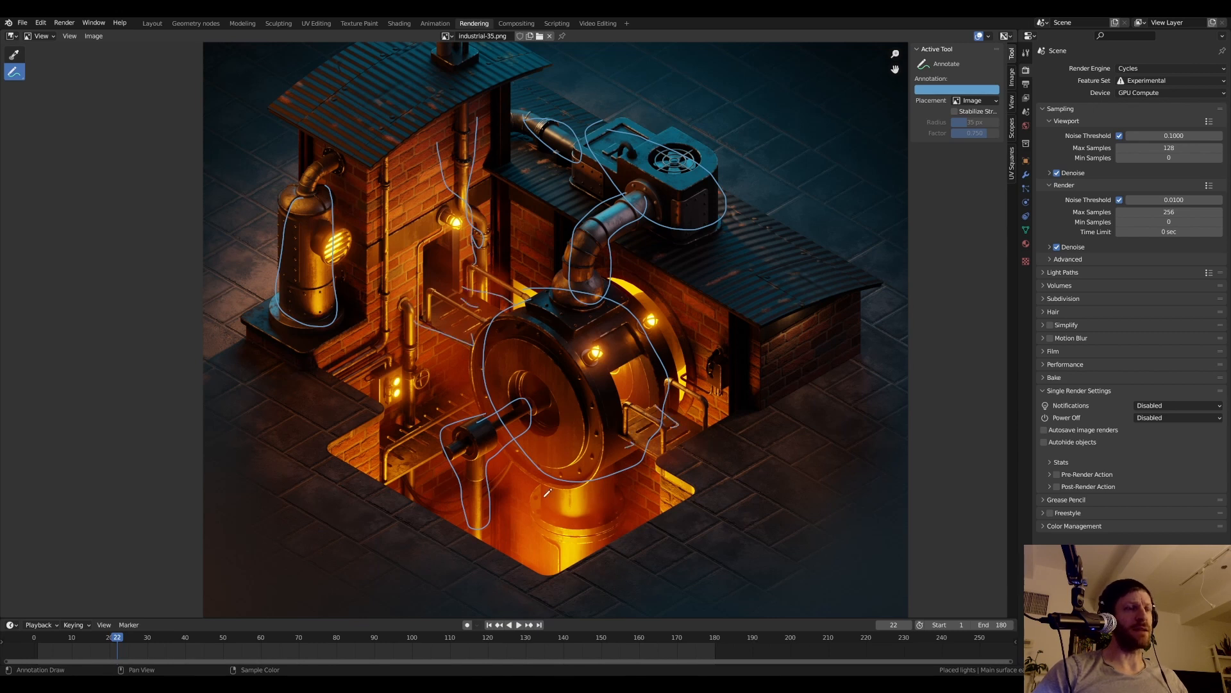
mouse_move(543, 482)
left_mouse_down()
mouse_move(609, 526)
mouse_move(528, 459)
left_mouse_up()
key("ctrl+z")
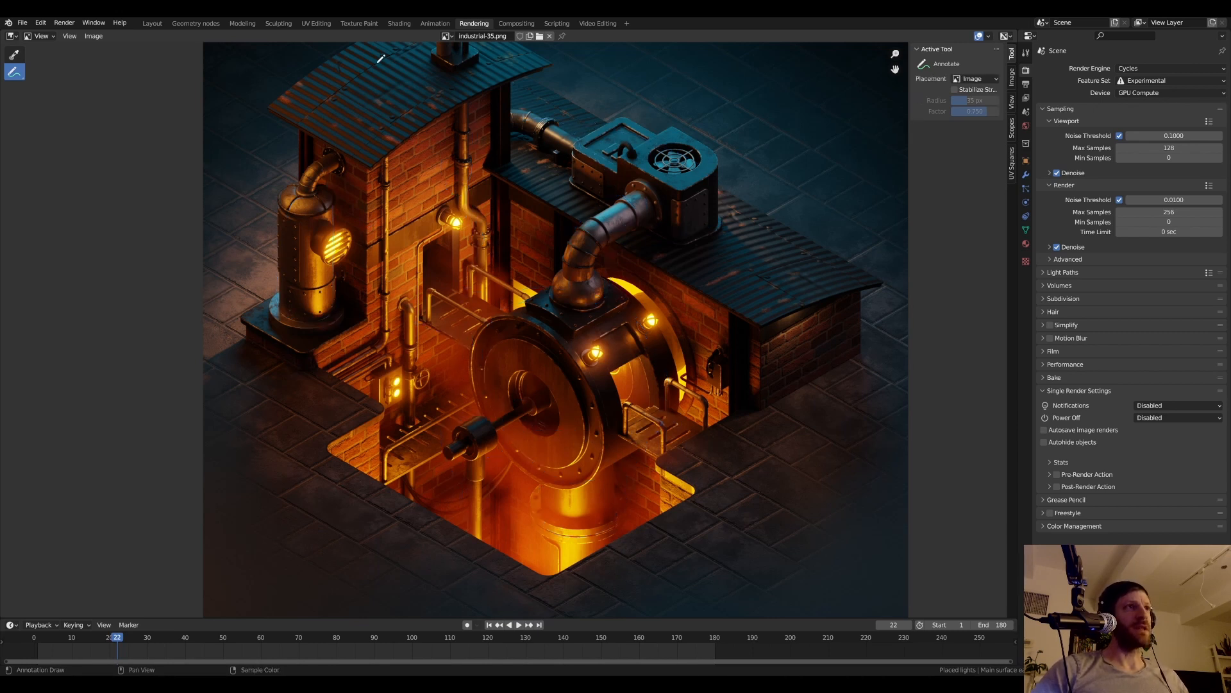
- Circle both buildings and the paved floor in front with annotation strokes and undo them
mouse_move(365, 53)
left_mouse_down()
mouse_move(324, 198)
mouse_move(472, 88)
left_mouse_up()
mouse_move(554, 97)
left_mouse_down()
mouse_move(641, 296)
mouse_move(578, 151)
left_mouse_up()
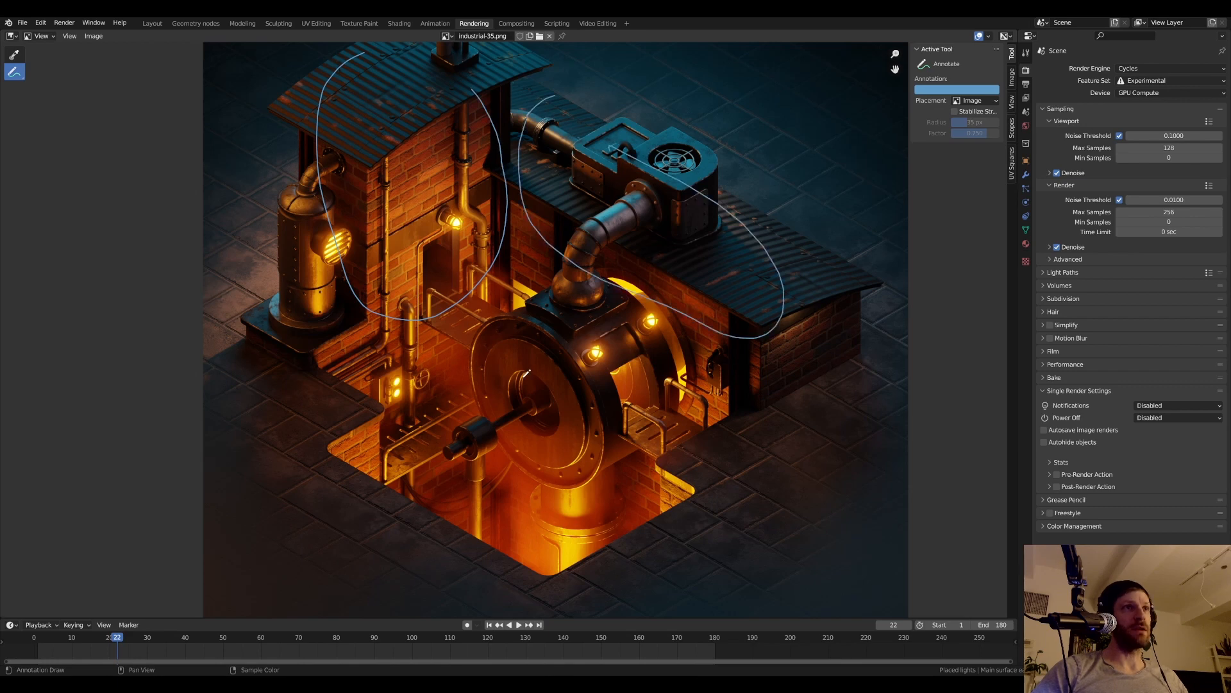
mouse_move(287, 381)
left_mouse_down()
mouse_move(401, 605)
mouse_move(812, 403)
left_mouse_up()
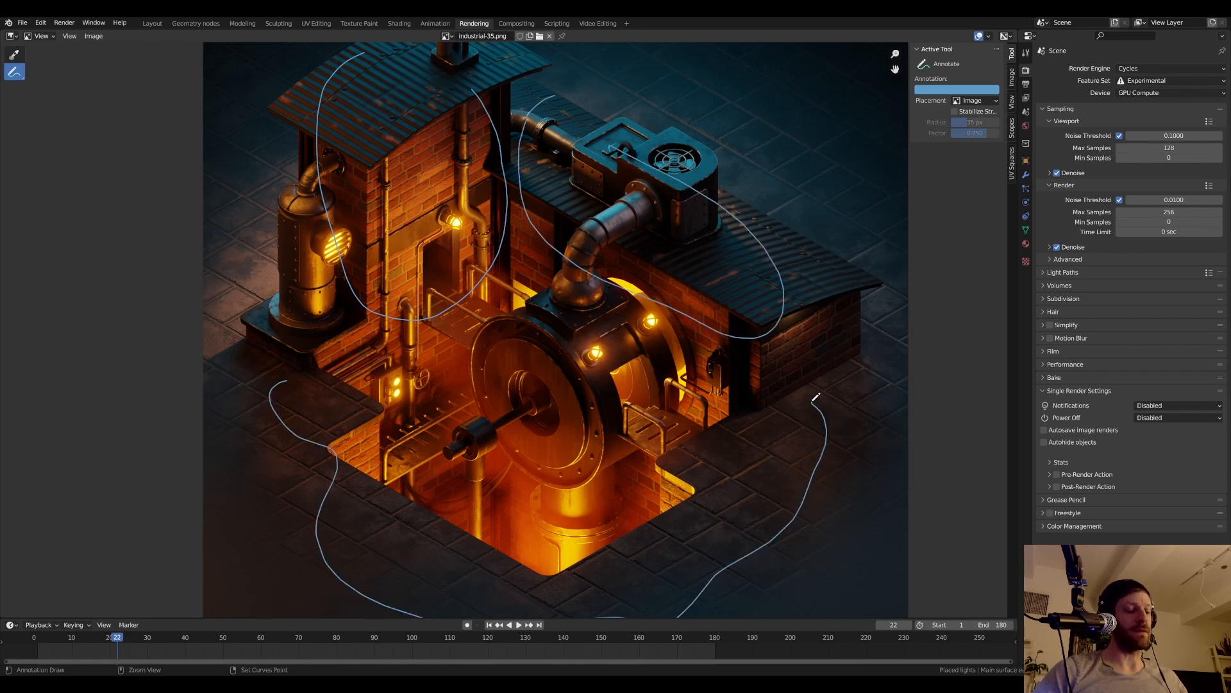
key("ctrl+z")
scroll(574, 344, "down", 1)
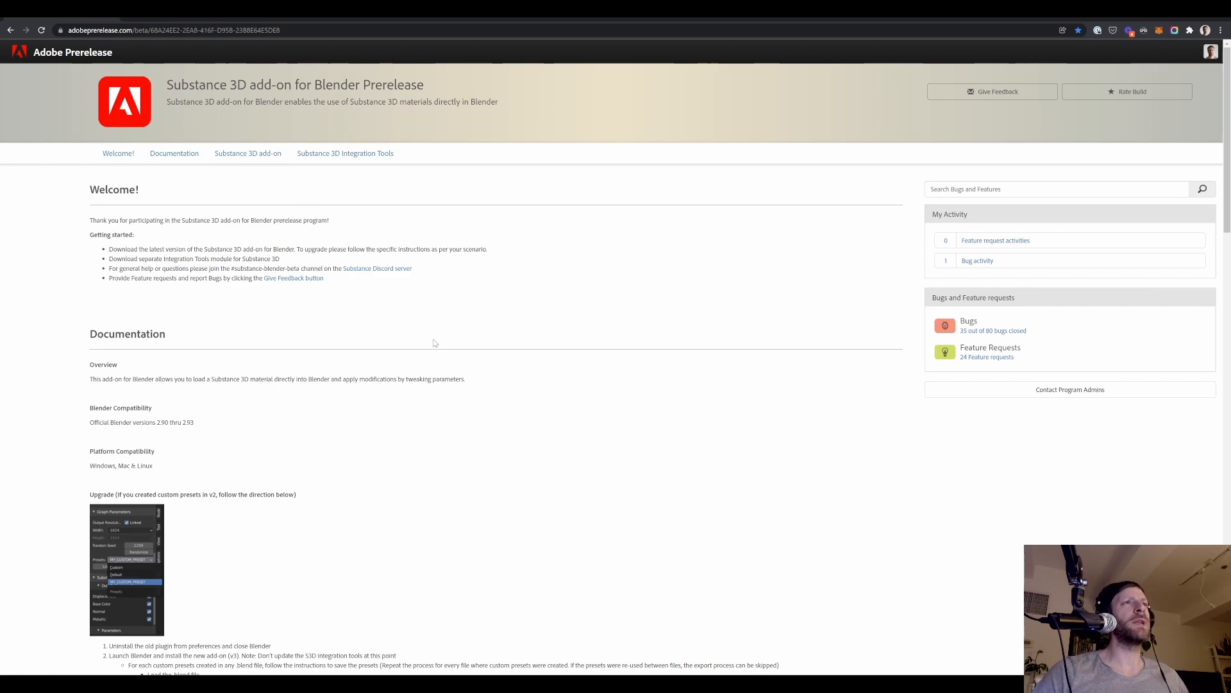
- Examine the Substance 3D add-on for Blender Prerelease page, from its documentation to the add-on and Integration Tools download sections
scroll(425, 368, "down", 1)
scroll(425, 368, "down", 10)
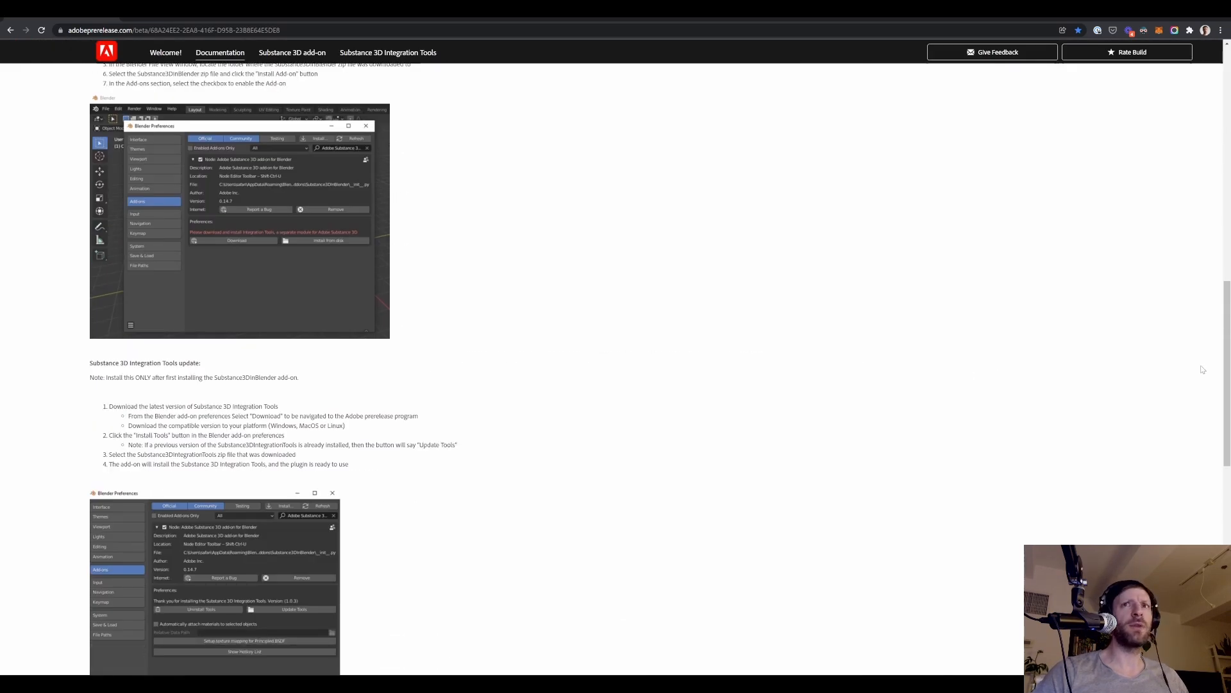
left_click_drag(1226, 372, 1227, 514)
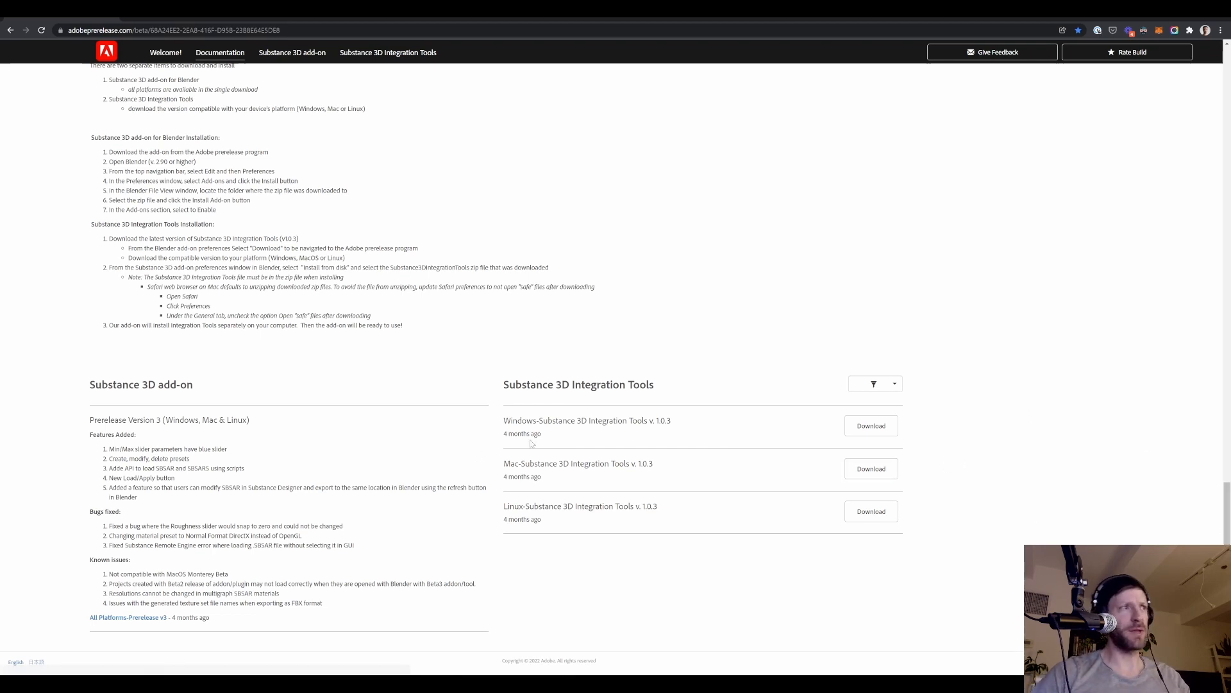
left_click(326, 30)
left_click_drag(325, 31, 76, 30)
left_click(478, 170)
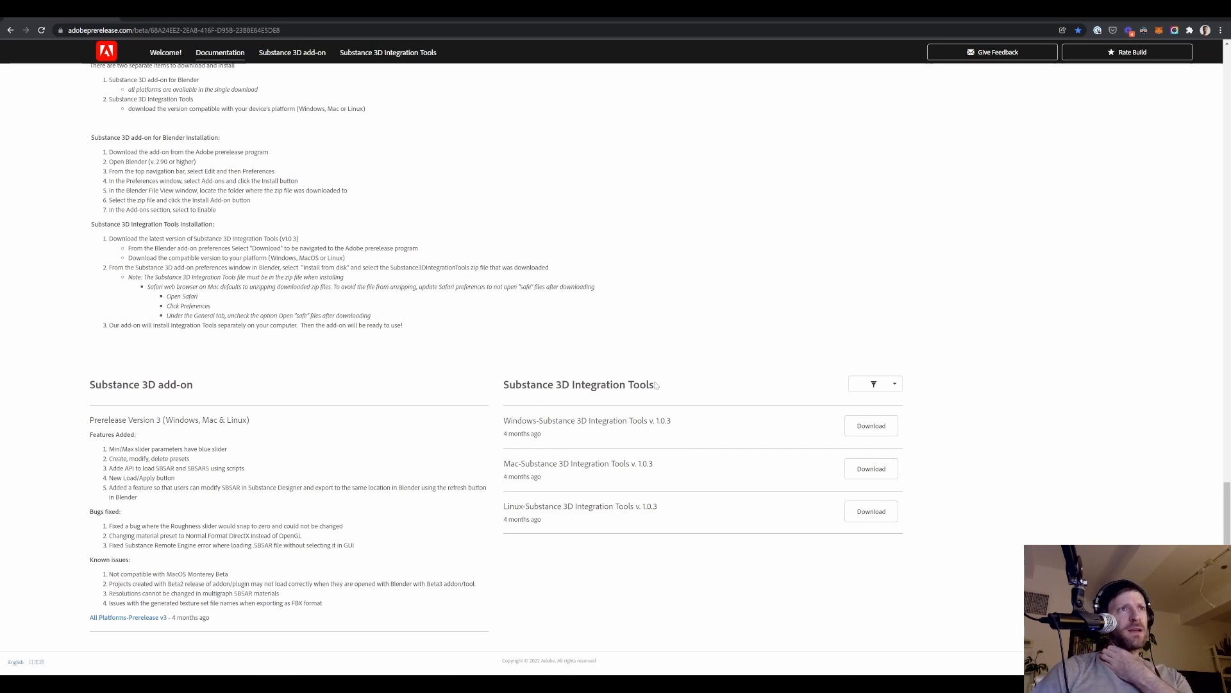
left_click_drag(655, 385, 521, 385)
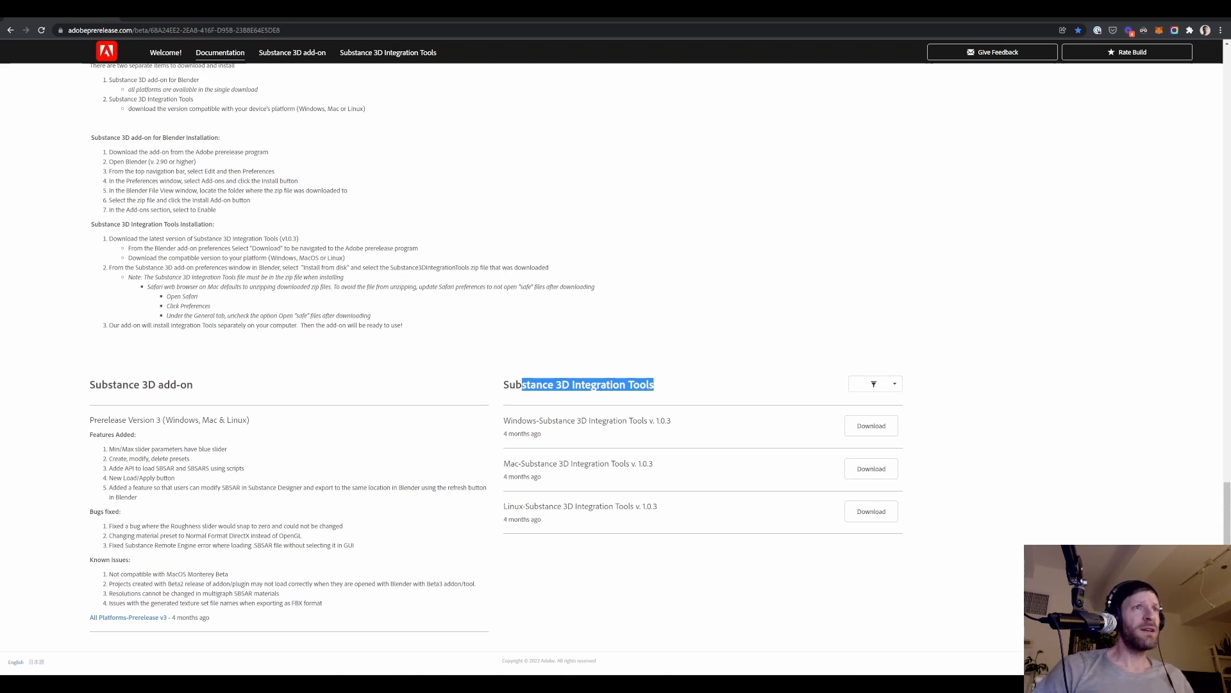
left_click(411, 404)
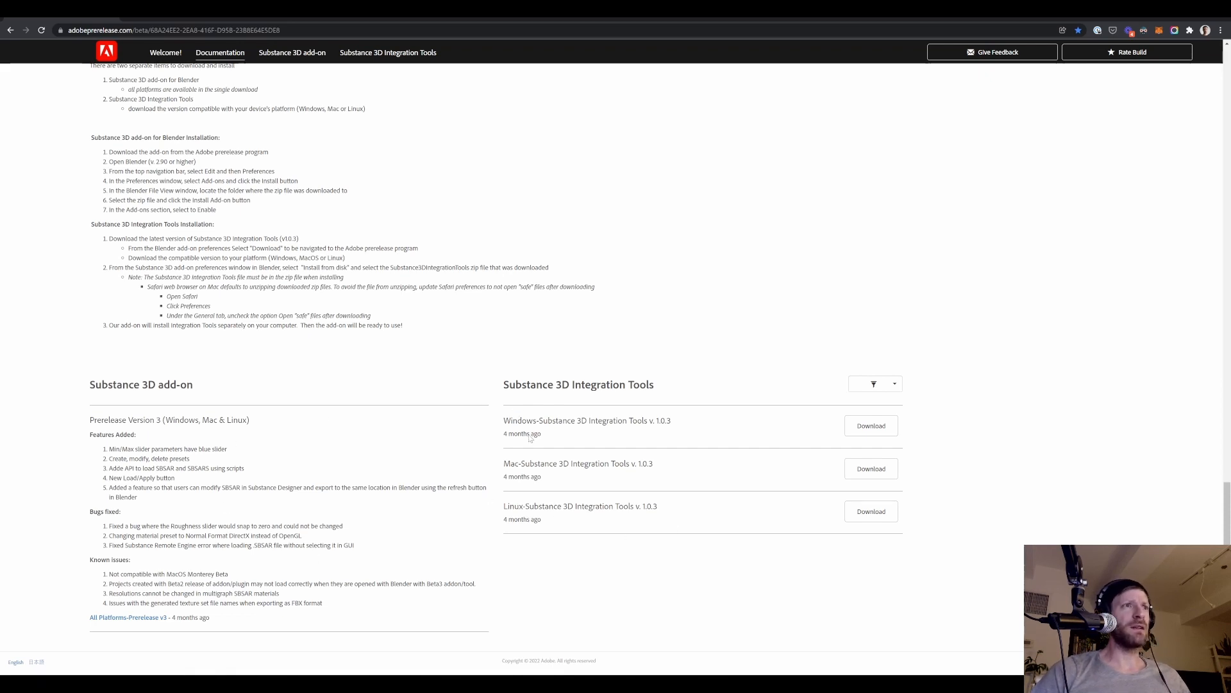
- Download Windows-Substance 3D Integration Tools v. 1.0.3 and the All Platforms-Prerelease v3 add-on
left_click(884, 432)
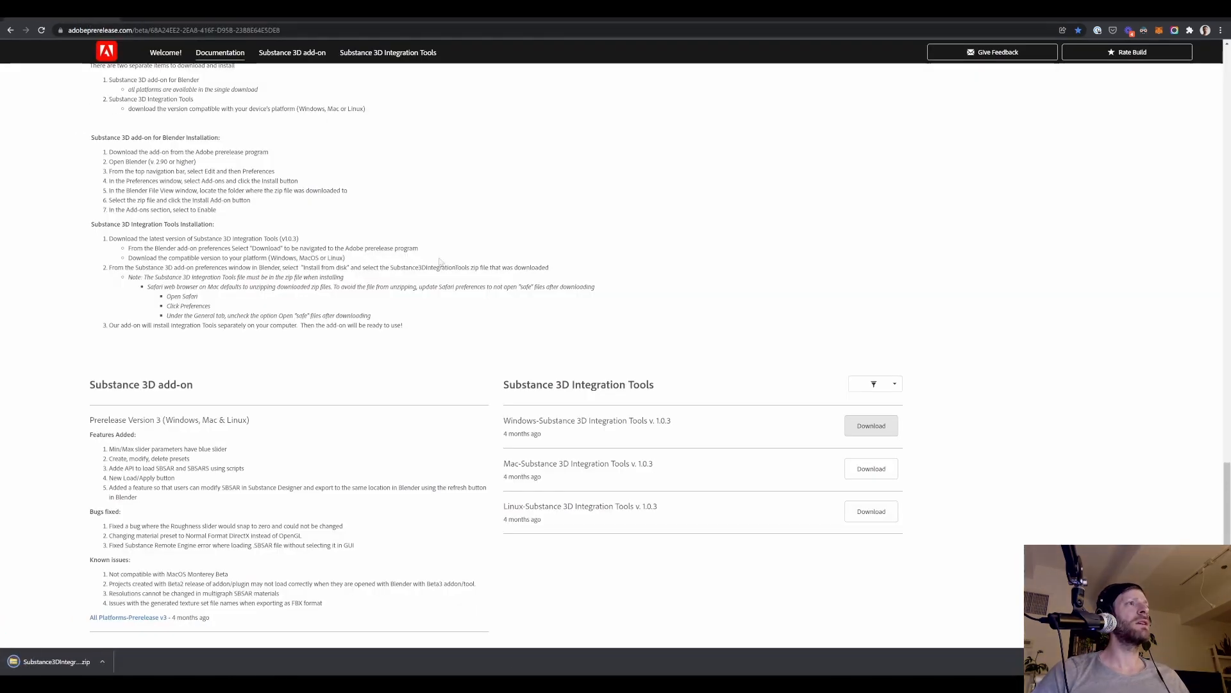
scroll(319, 478, "down", 1)
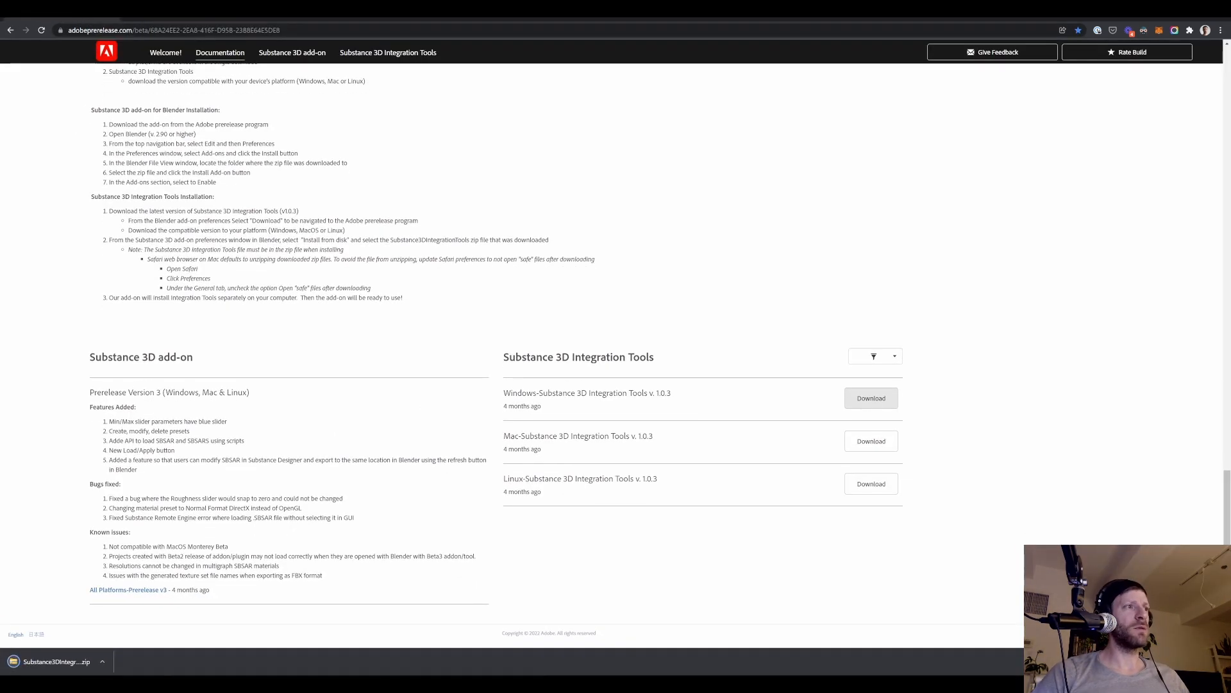
left_click(135, 590)
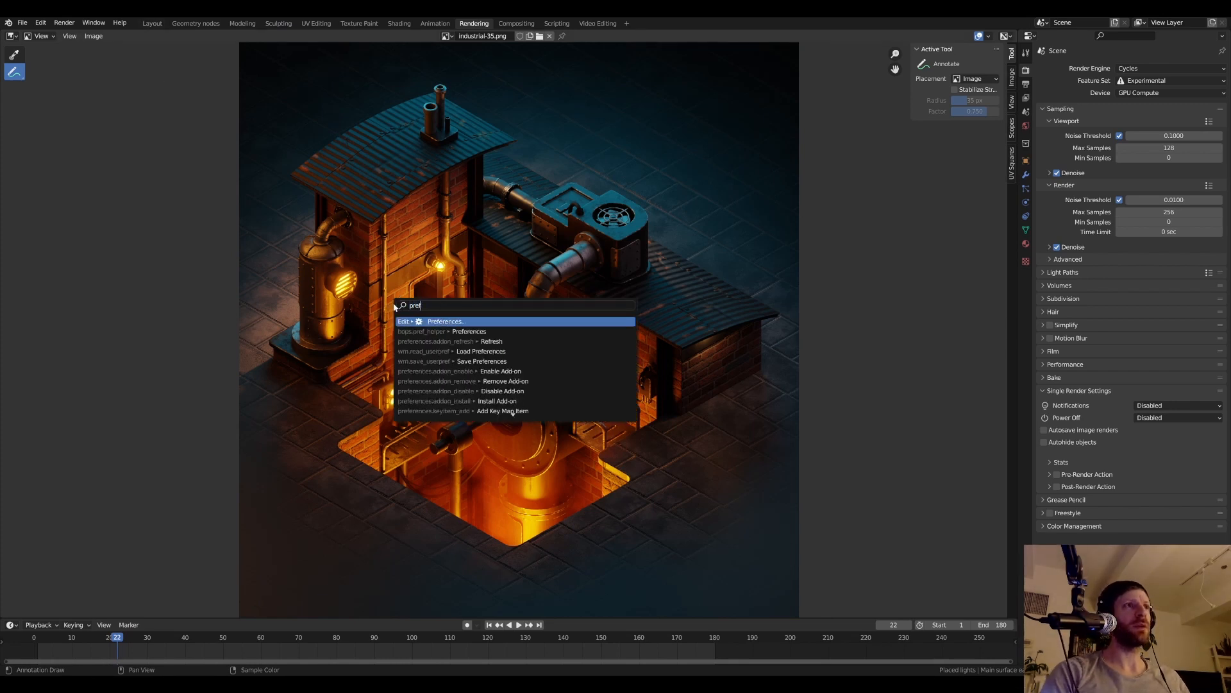
- Open the add-on preferences and install Substance3DInBlender-0.14.7.zip from the Downloads folder
key("Return")
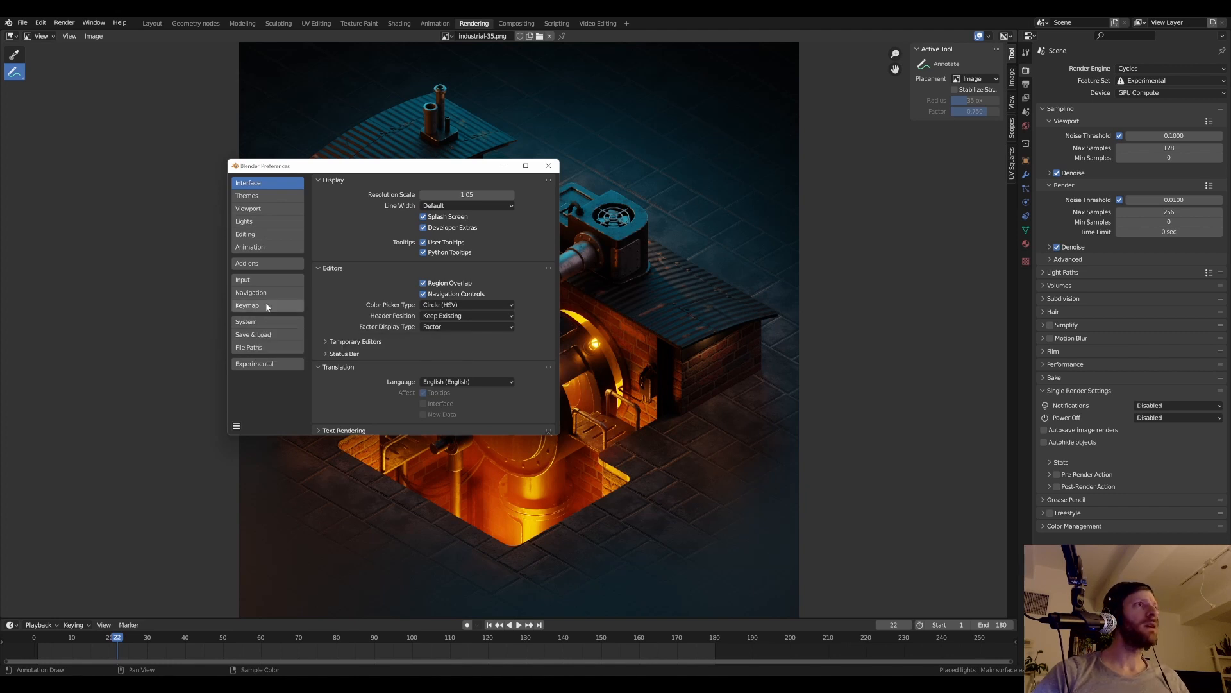
left_click(274, 263)
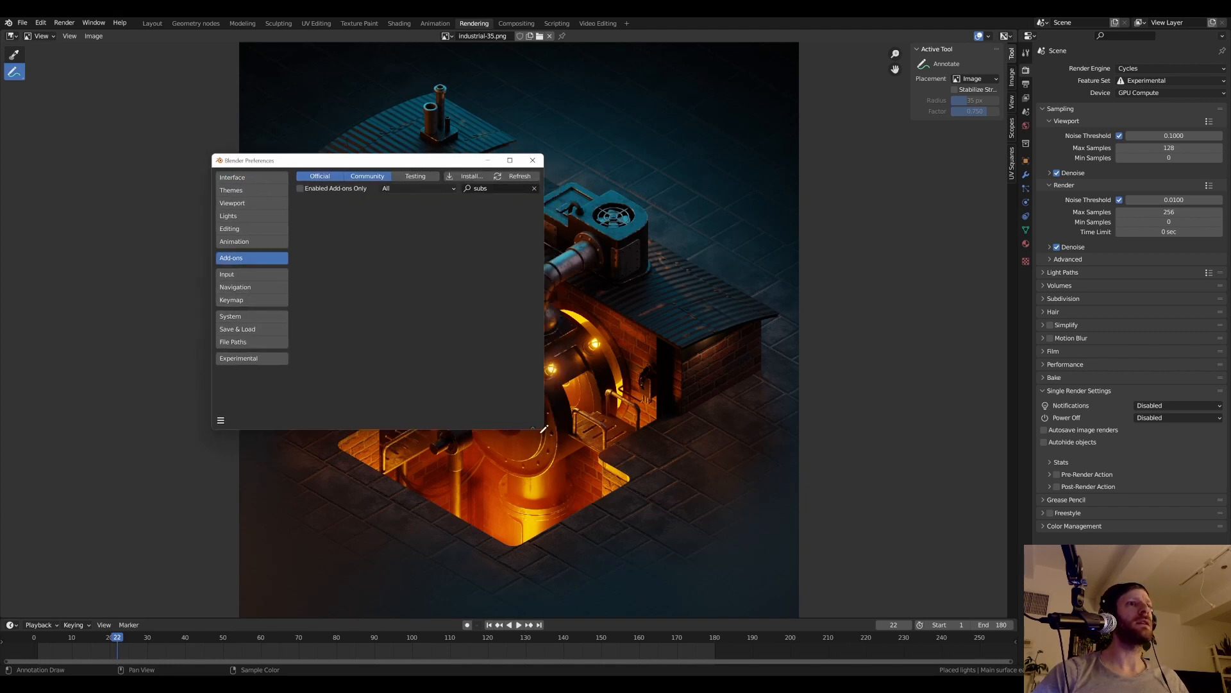
left_click_drag(539, 431, 822, 545)
left_click(654, 175)
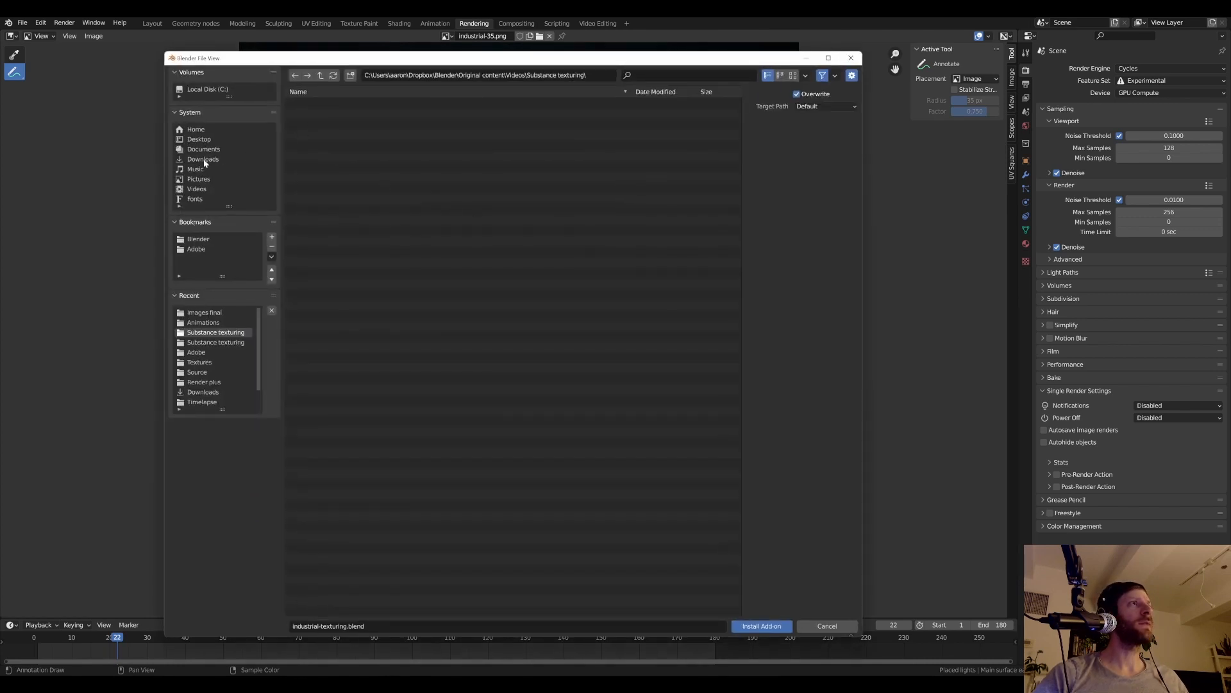
left_click(205, 158)
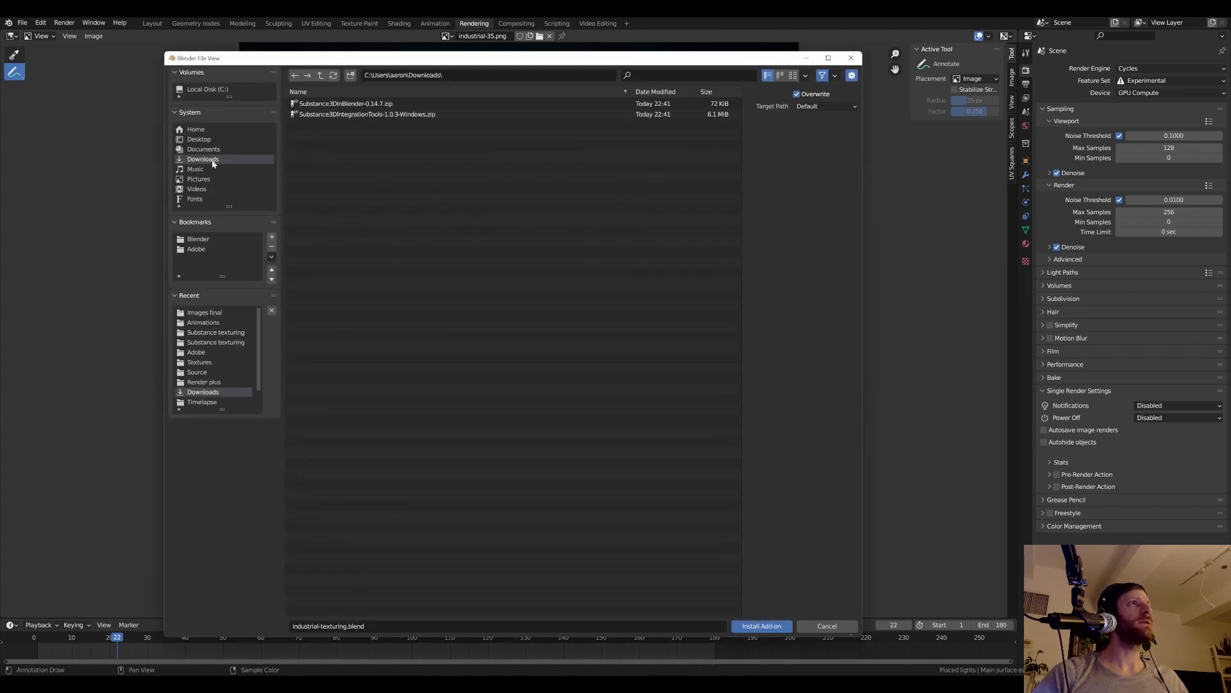
left_click_drag(366, 58, 361, 57)
left_click(355, 106)
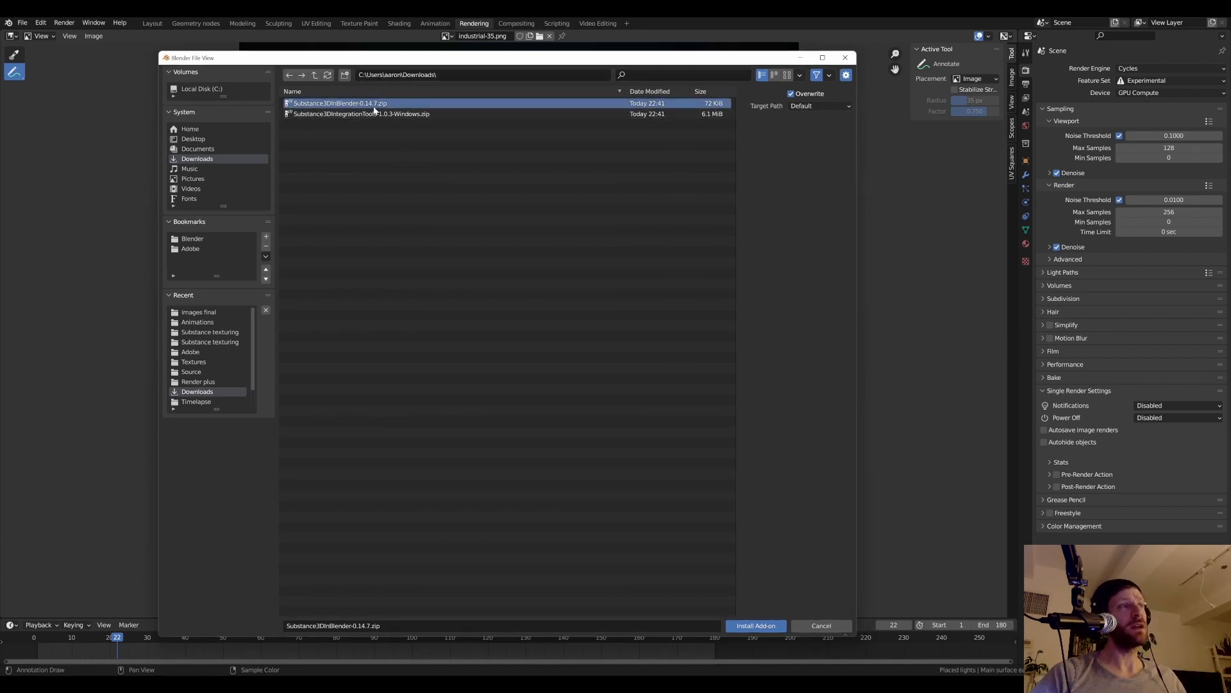
left_click(749, 626)
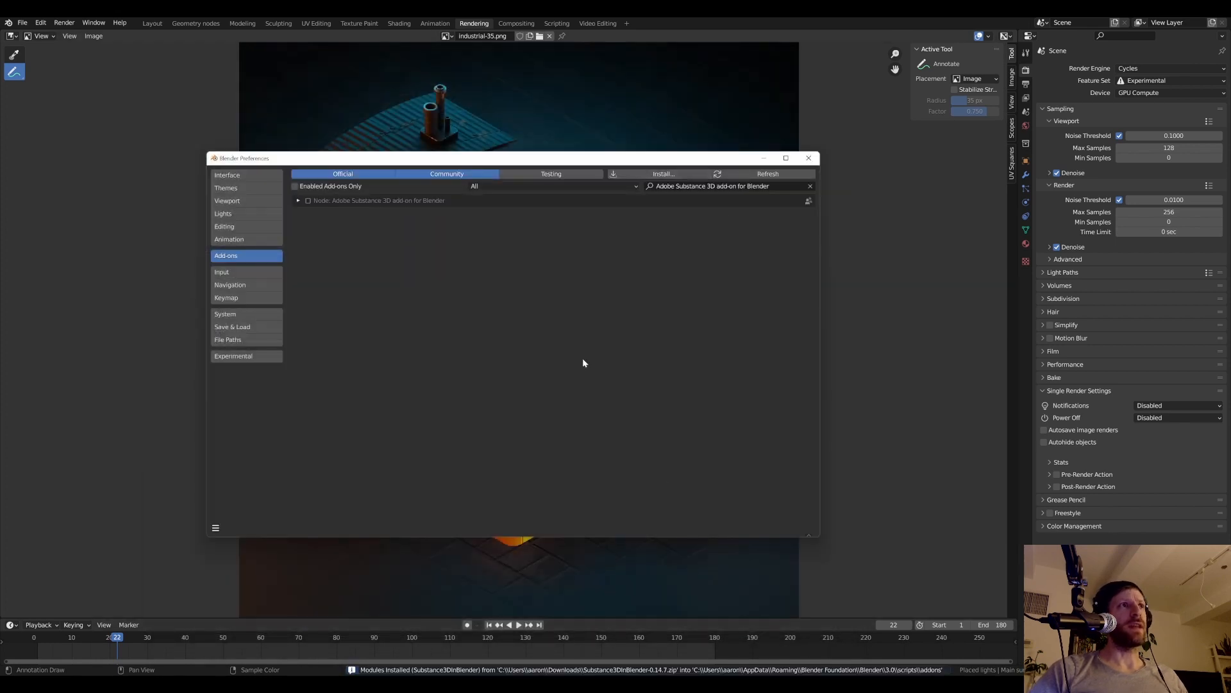
- Enable the Adobe Substance 3D add-on for Blender and expand its details and preferences
left_click(308, 200)
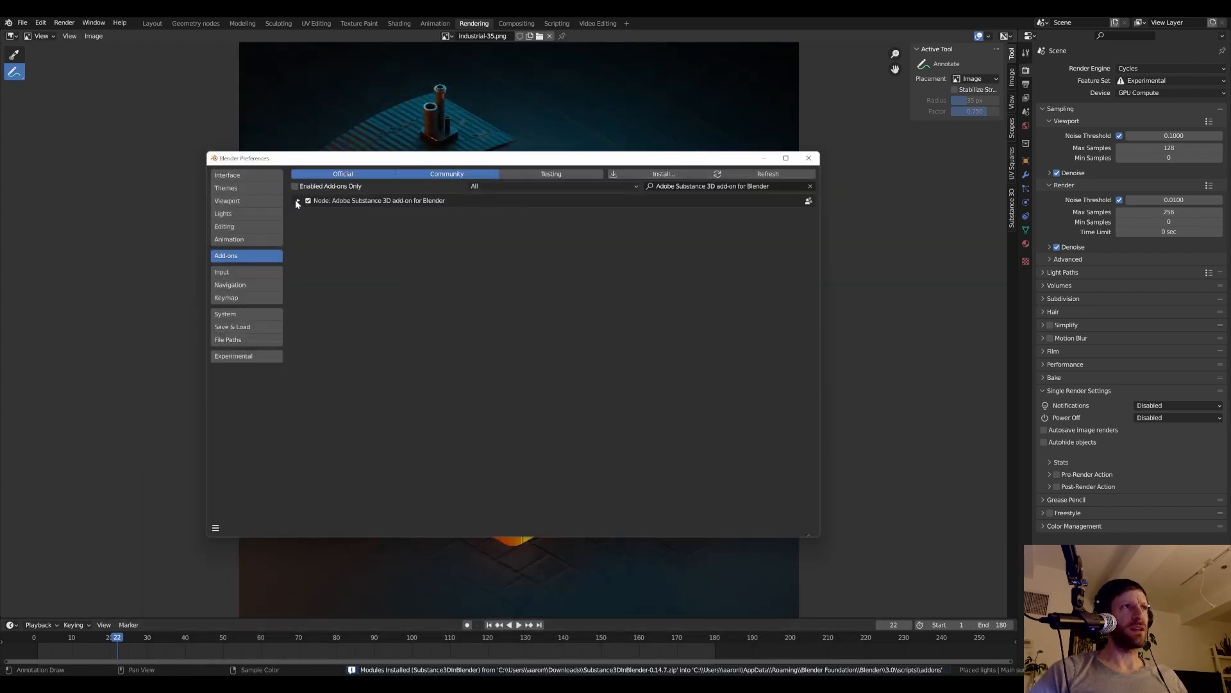
left_click(298, 200)
left_click_drag(387, 162, 388, 155)
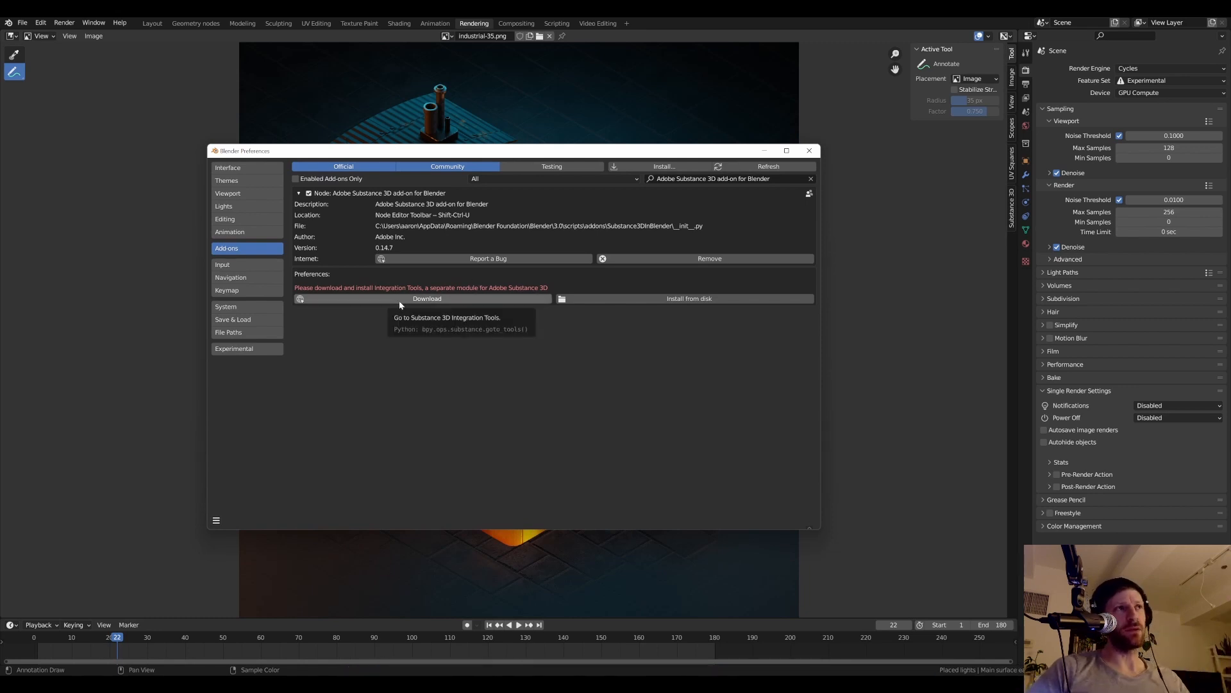
left_click_drag(512, 153, 511, 152)
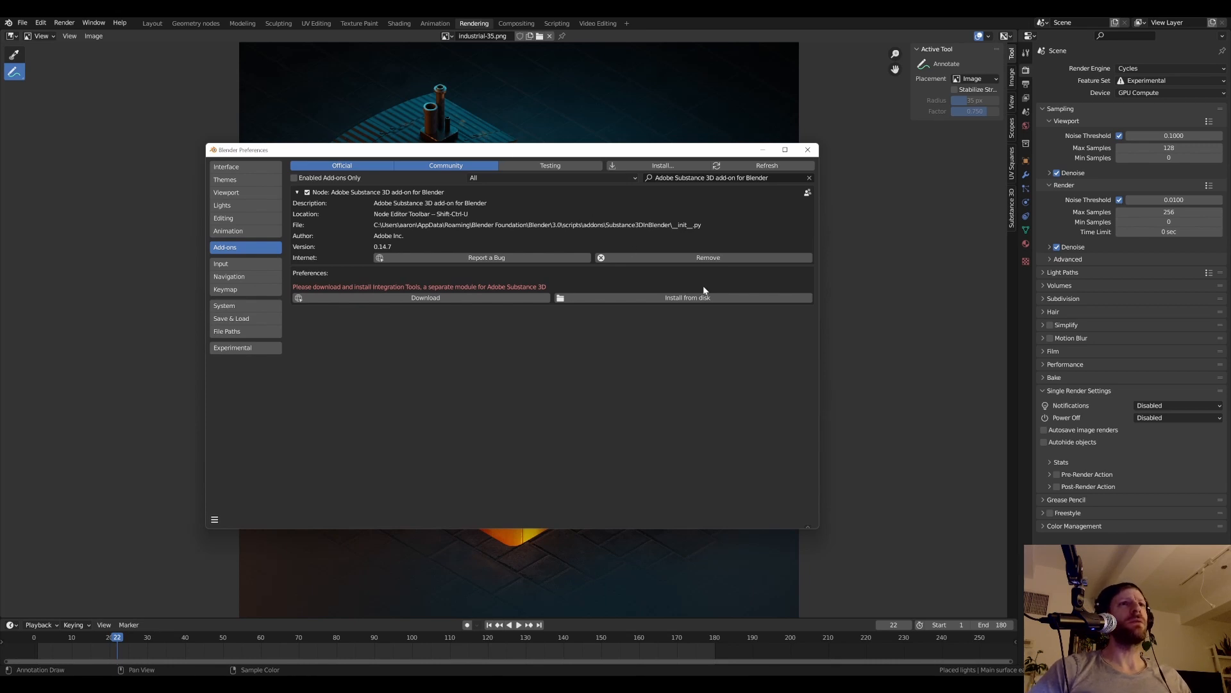
- Install the Integration Tools from disk using Substance3DIntegrationTools-1.0.3-Windows.zip in the Downloads folder
left_click(671, 298)
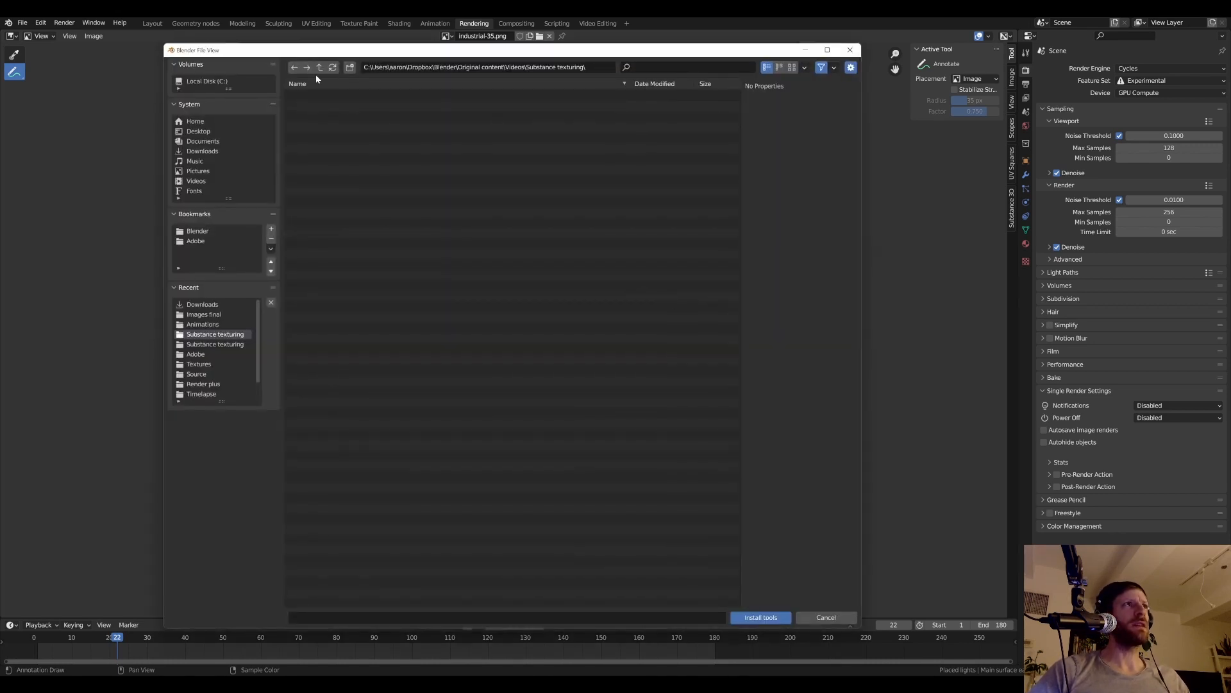
left_click(236, 152)
left_click(346, 108)
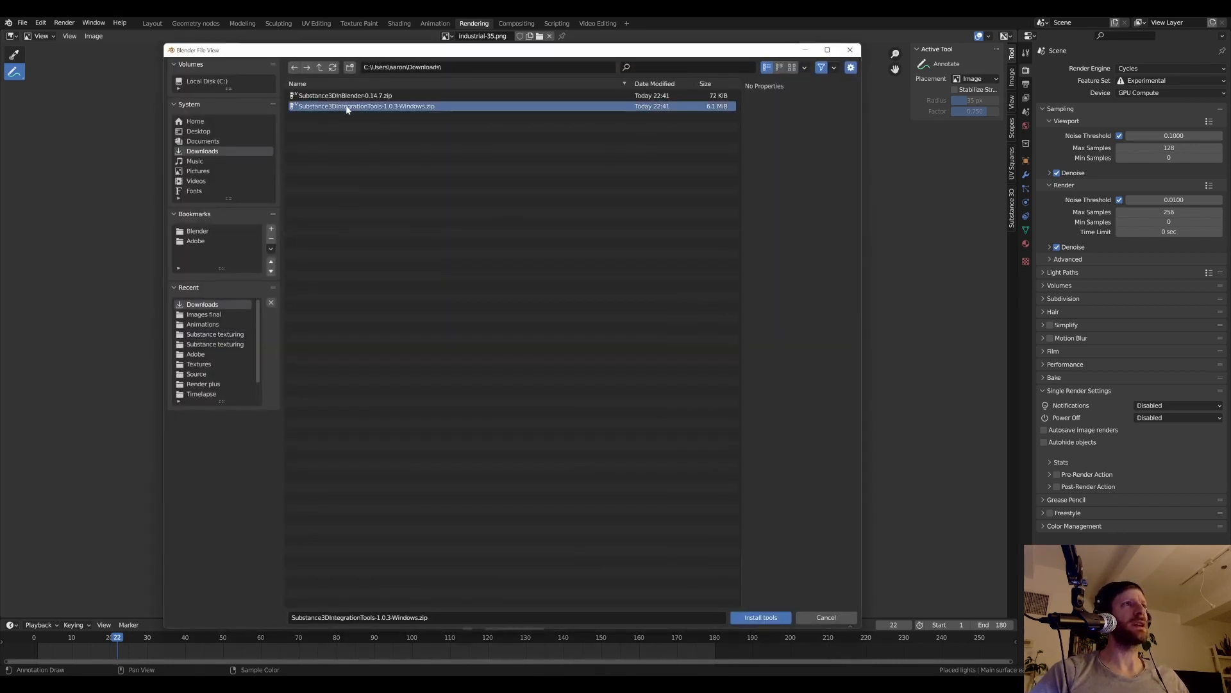
left_click(764, 618)
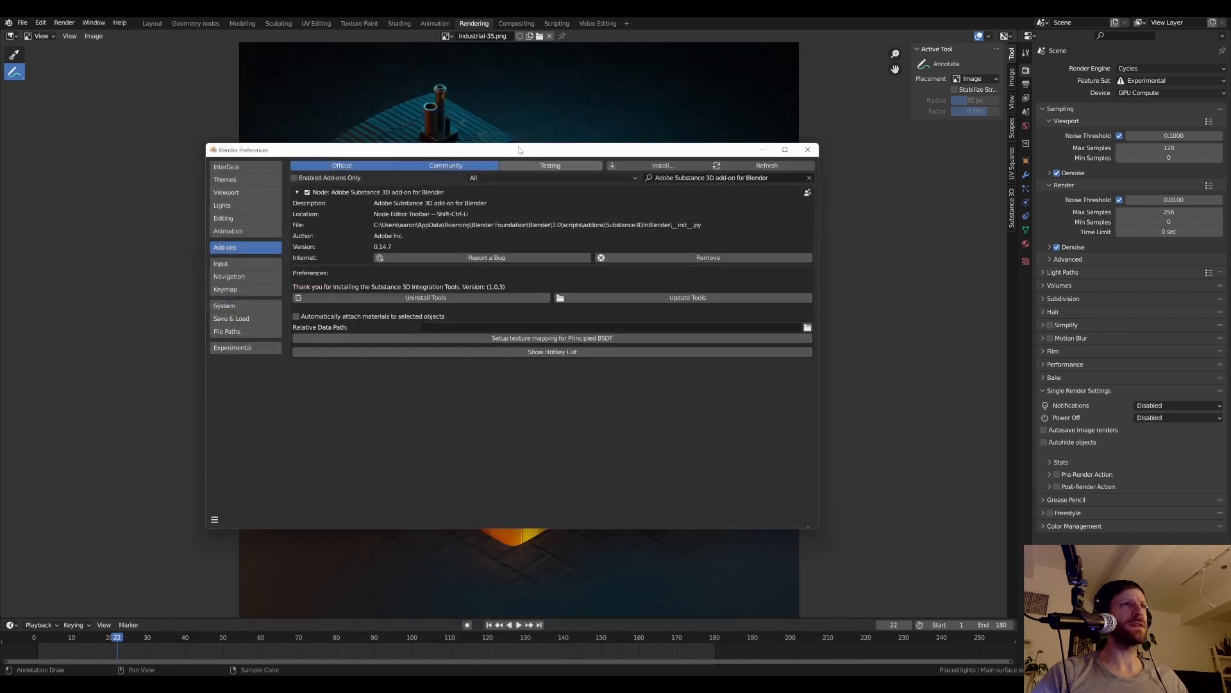
left_click_drag(521, 150, 504, 127)
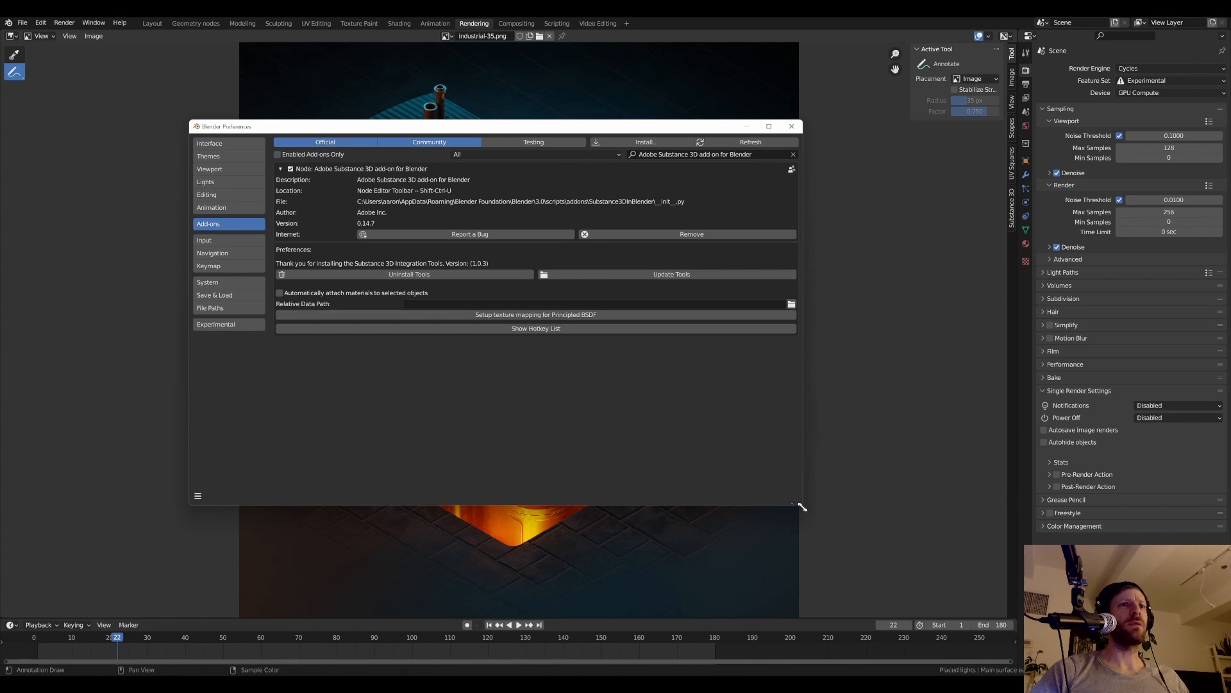
left_click_drag(801, 508, 840, 546)
left_click_drag(638, 129, 650, 122)
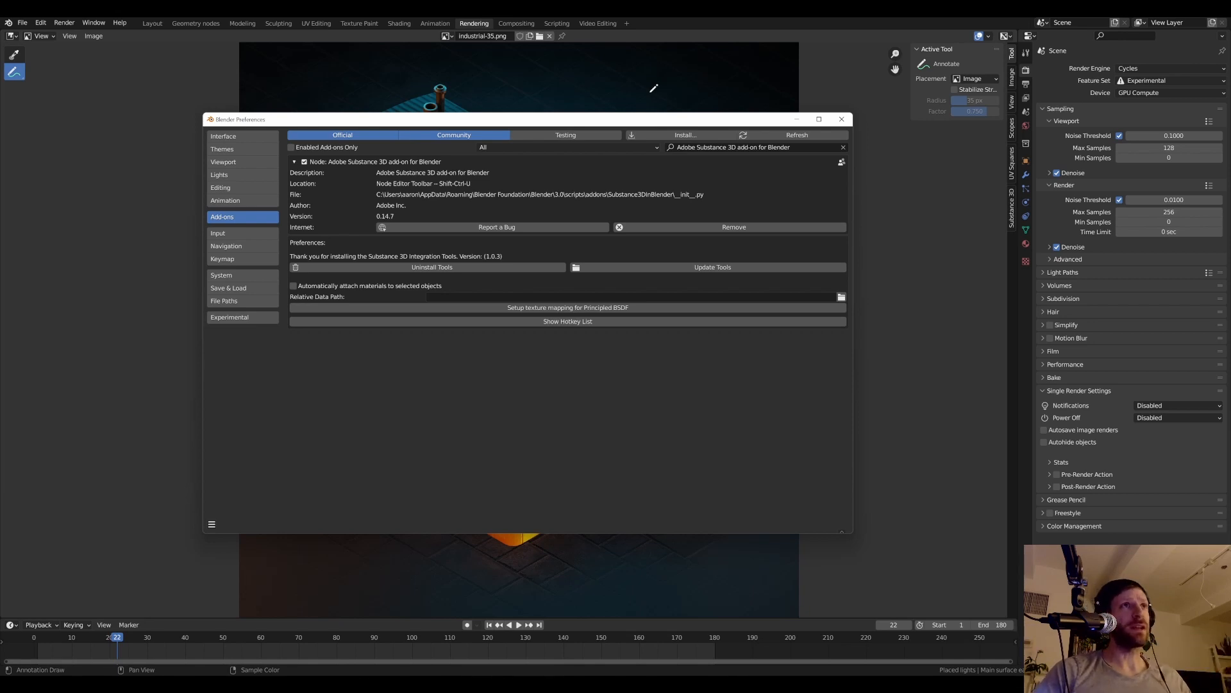
left_click_drag(652, 120, 651, 116)
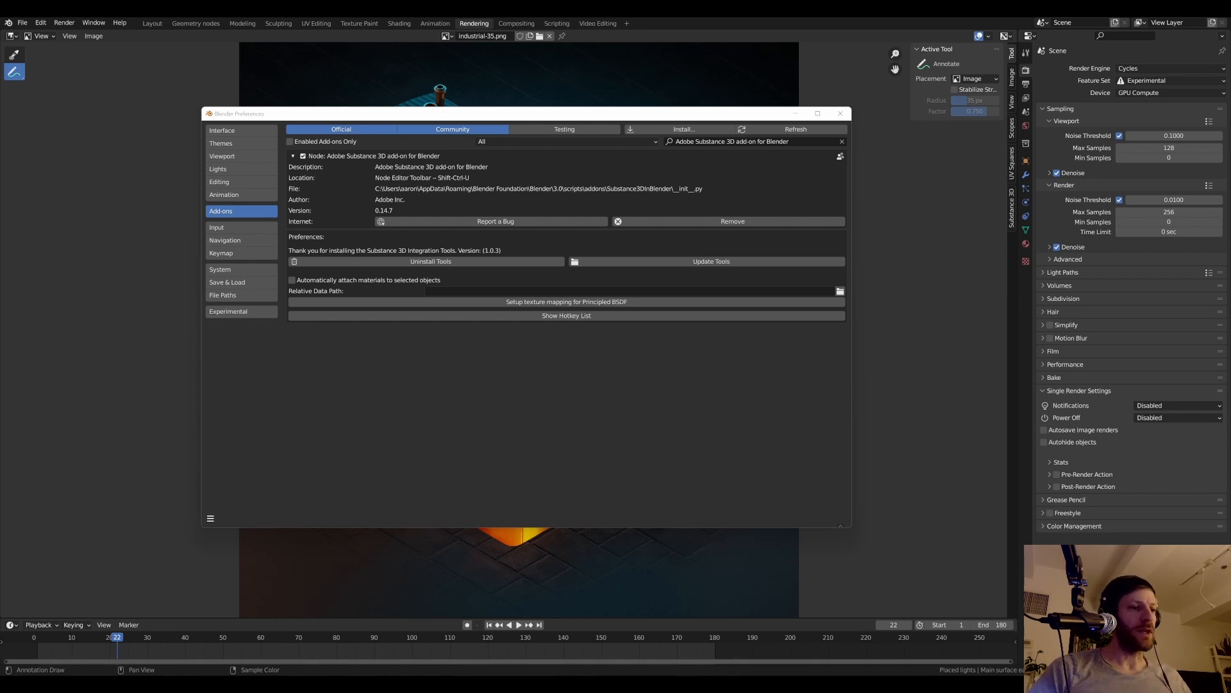
- Switch to File Explorer and open the Substance texturing project folder under Blender, Original content, Videos
left_click_drag(1225, 442, 405, 188)
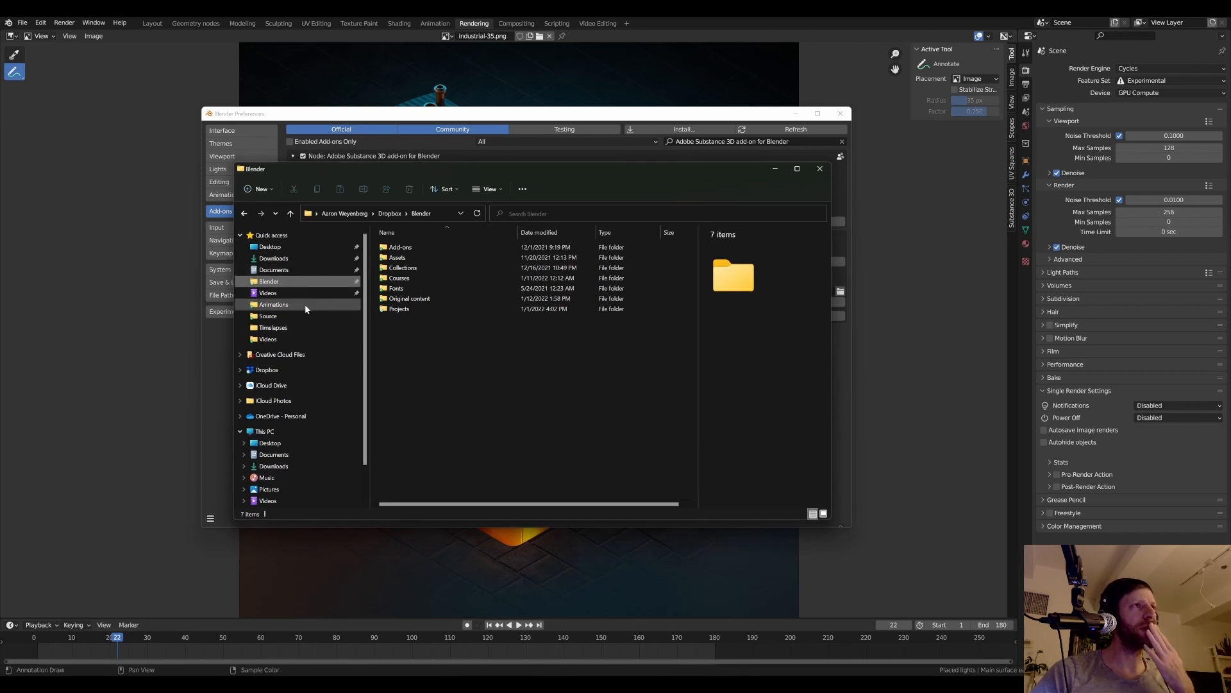
double_click(414, 299)
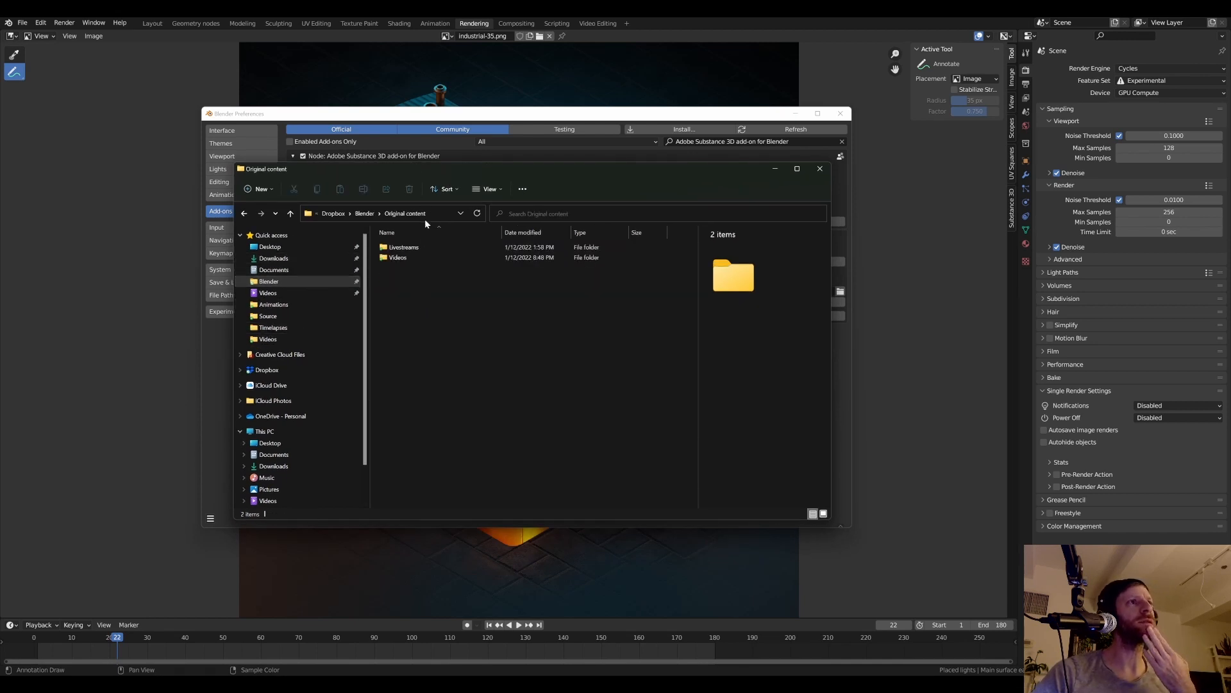
double_click(401, 257)
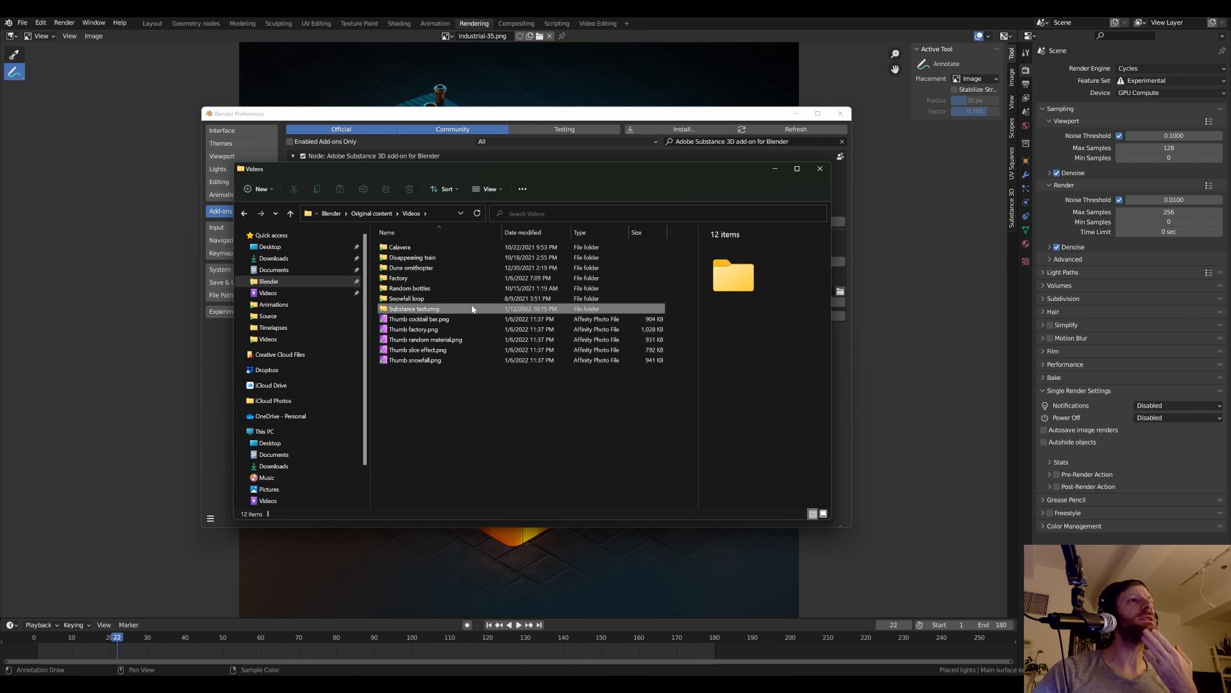
left_click(449, 309)
double_click(449, 309)
left_click_drag(506, 168, 559, 199)
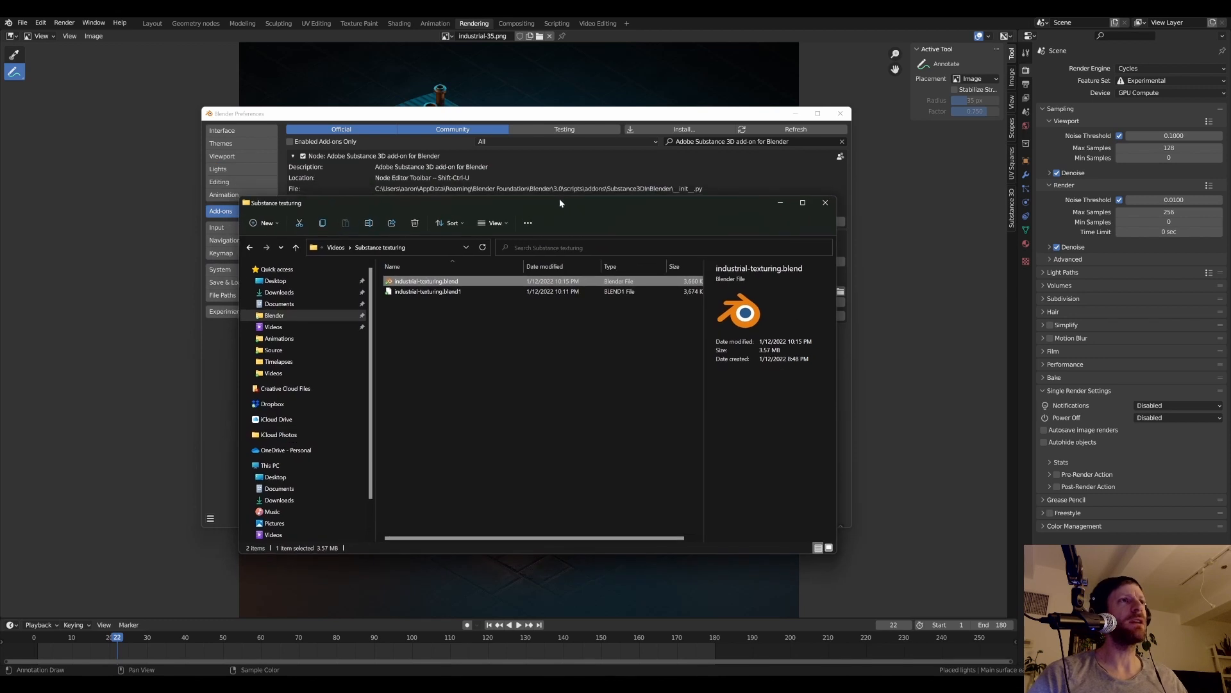
- Create a folder named Textures inside the Substance texturing folder and return to the Blender Preferences window
right_click(435, 364)
mouse_move(482, 438)
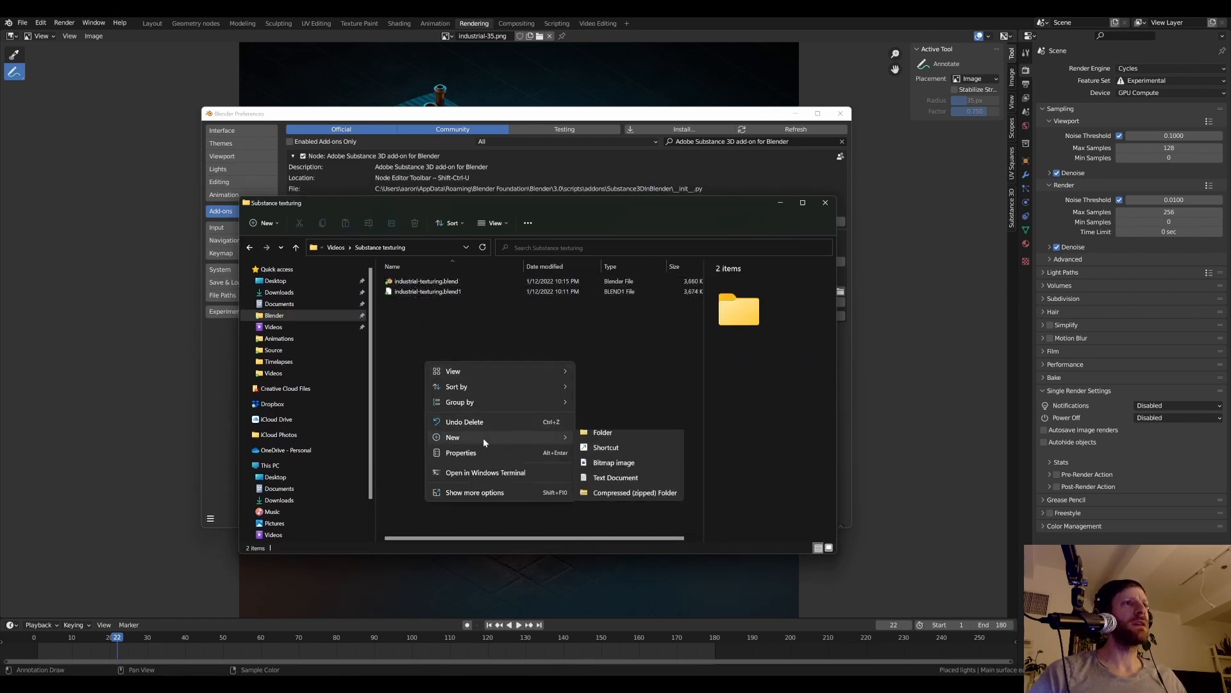
left_click(584, 441)
type("Textures")
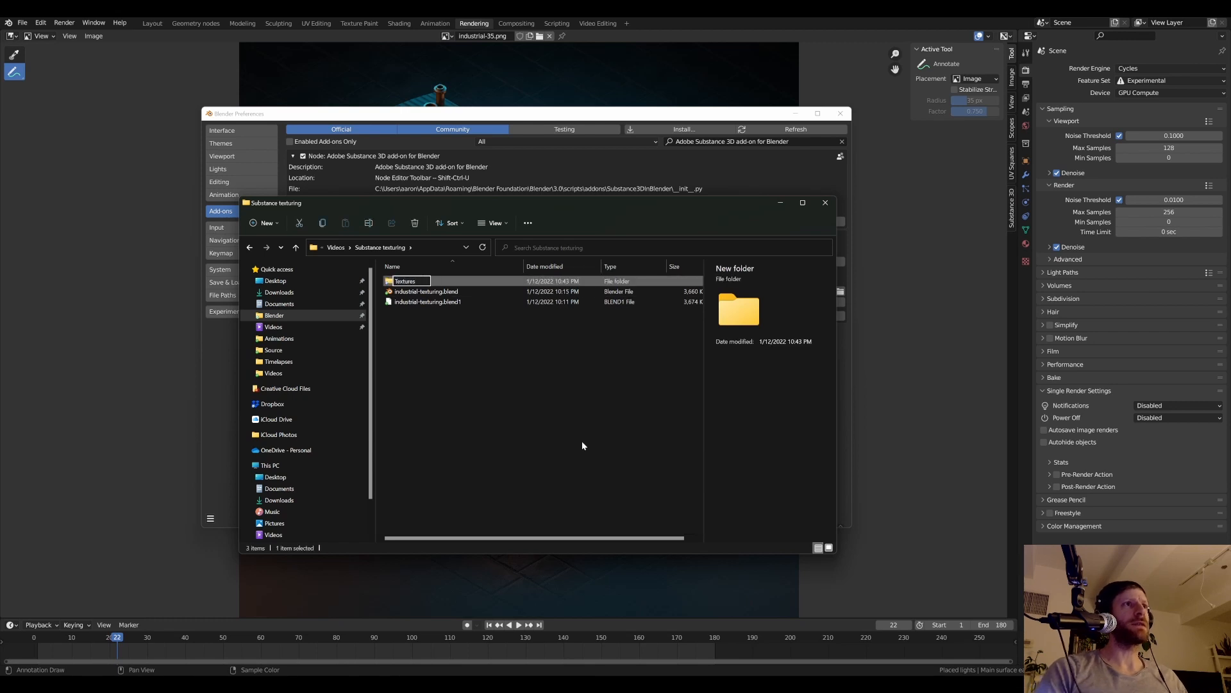
key("Return")
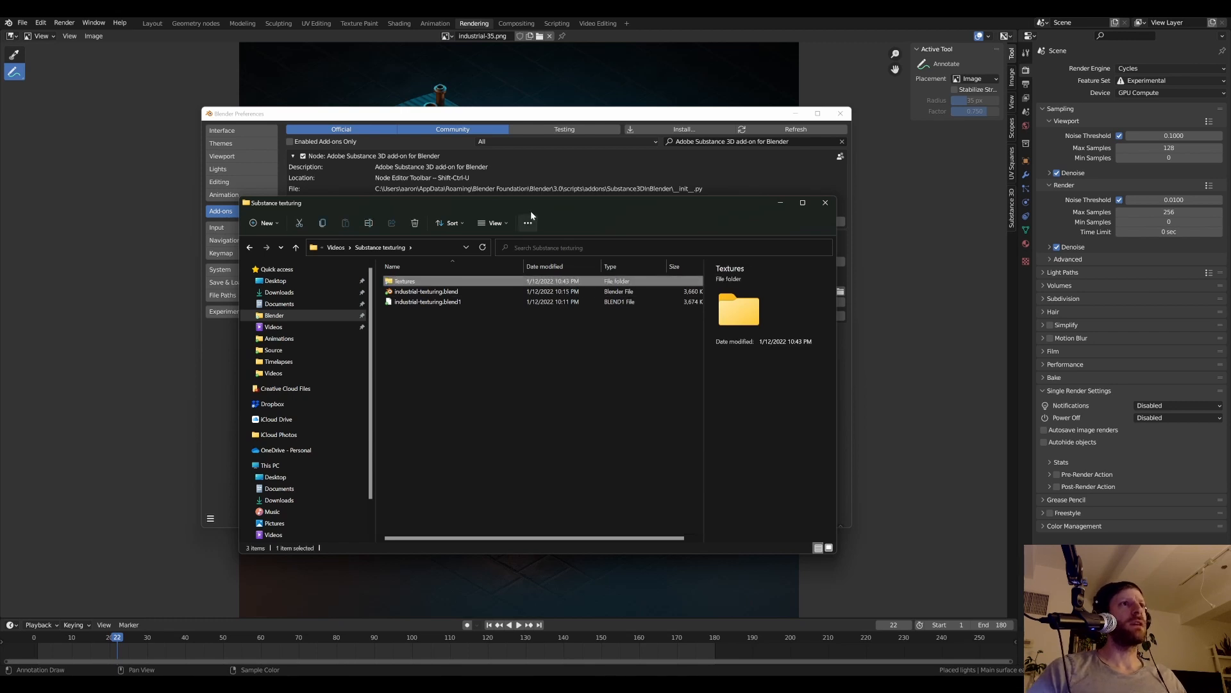
left_click_drag(531, 211, 543, 217)
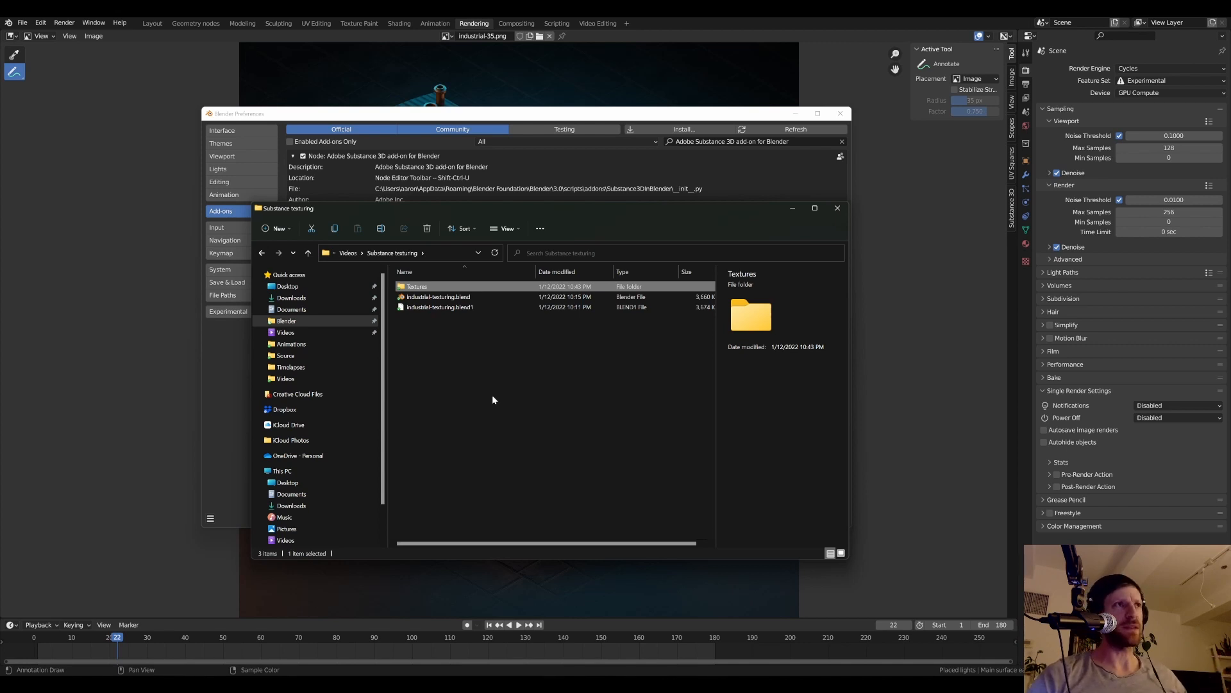
left_click_drag(510, 204, 486, 201)
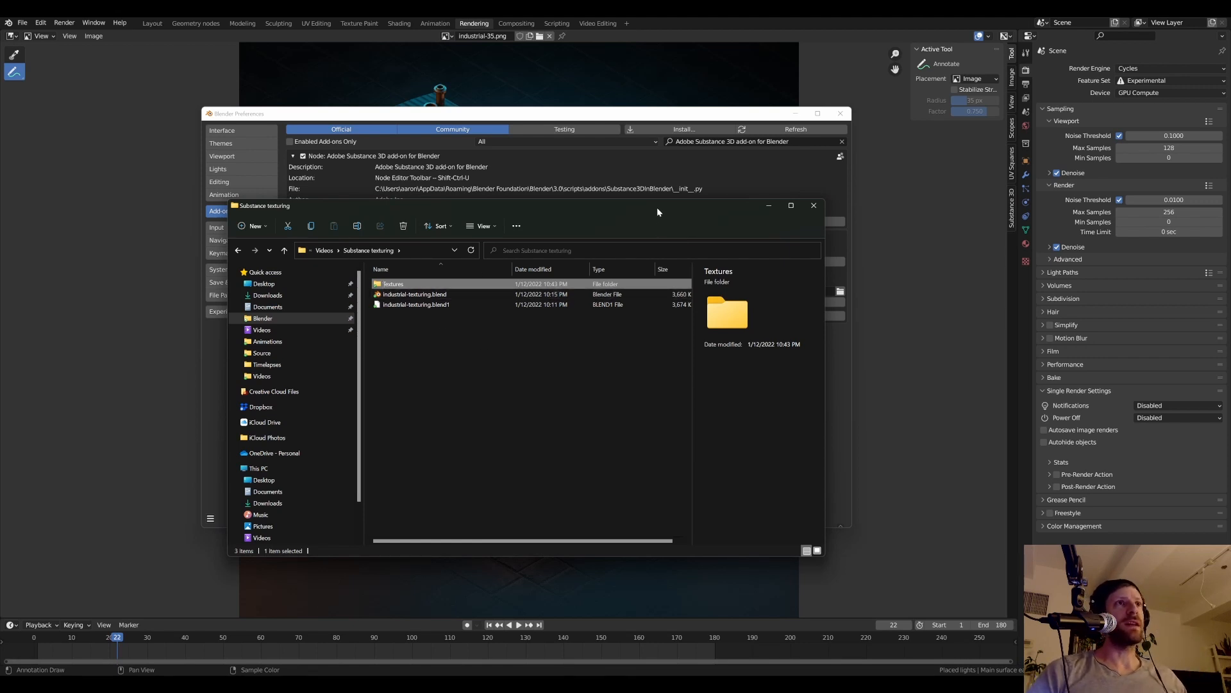
left_click_drag(621, 118, 620, 120)
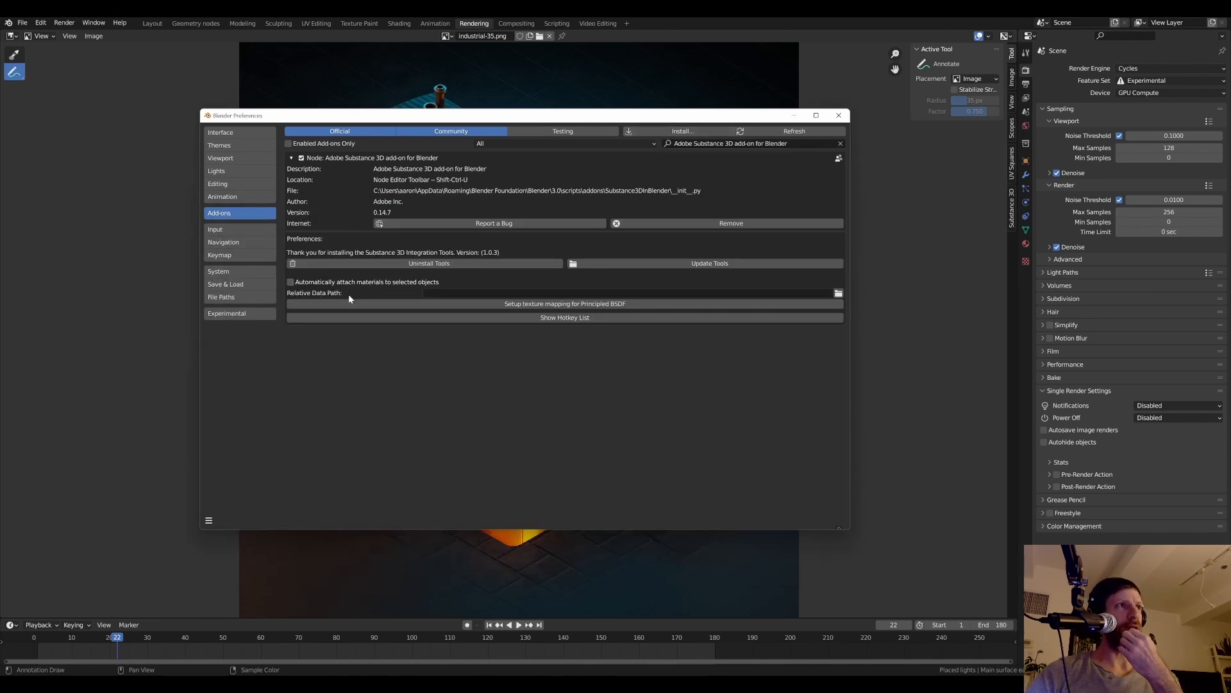
left_click(492, 293)
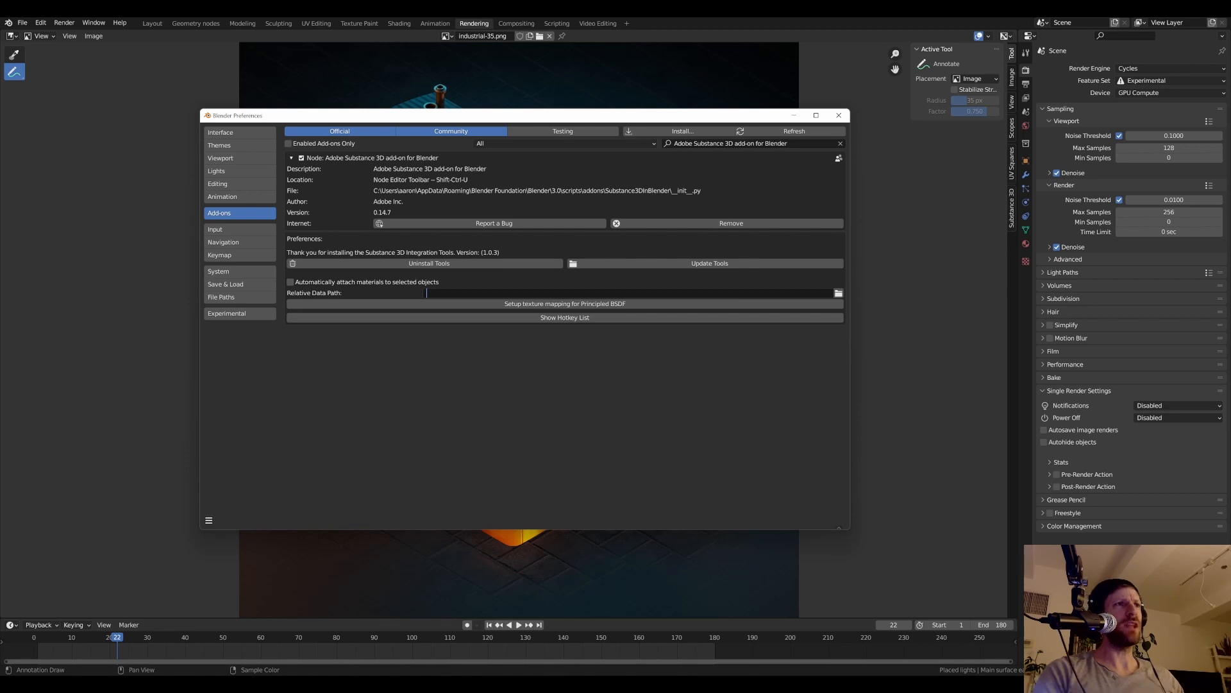
type("../assets")
key("ctrl+a")
key("BackSpace")
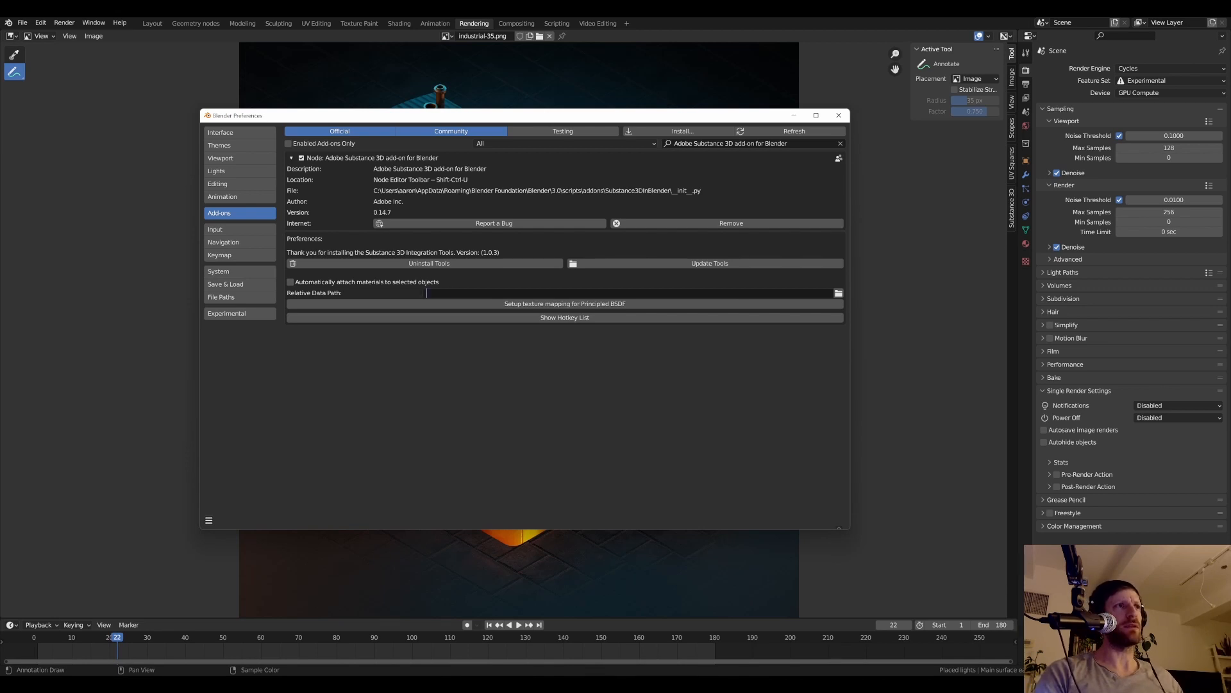
- Browse to the project's Textures folder, set it as the Substance add-on's Relative Data Path, and close the preferences
left_click(838, 293)
left_click(322, 79)
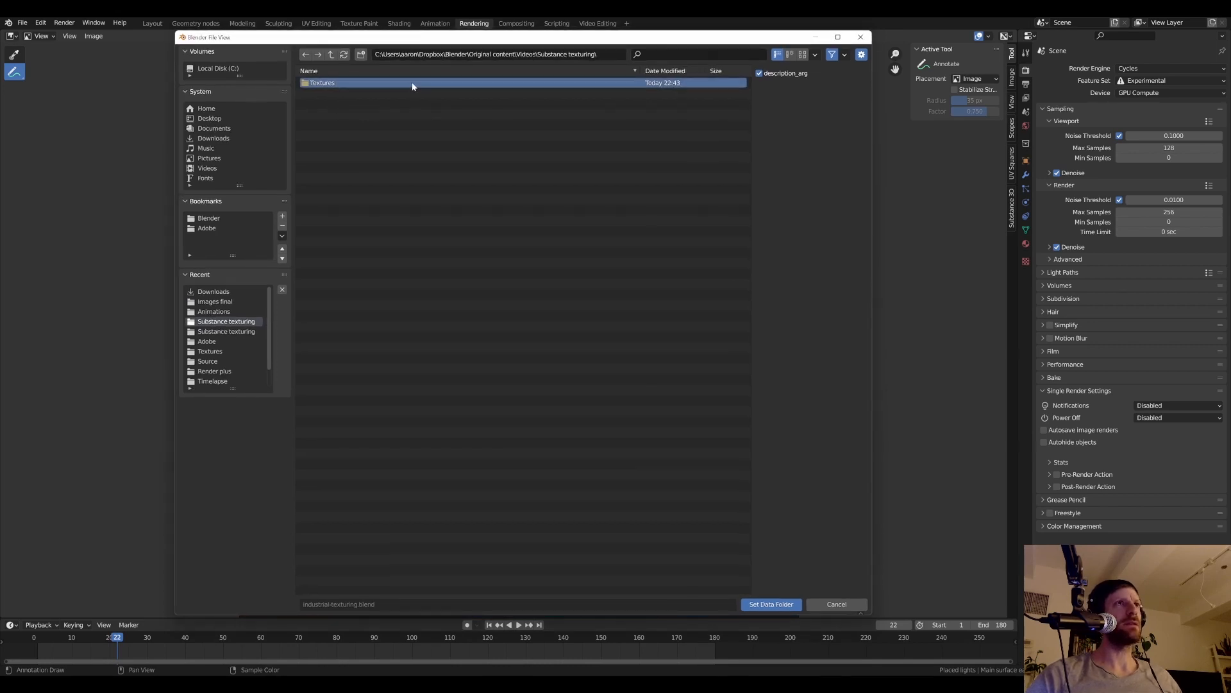
double_click(435, 84)
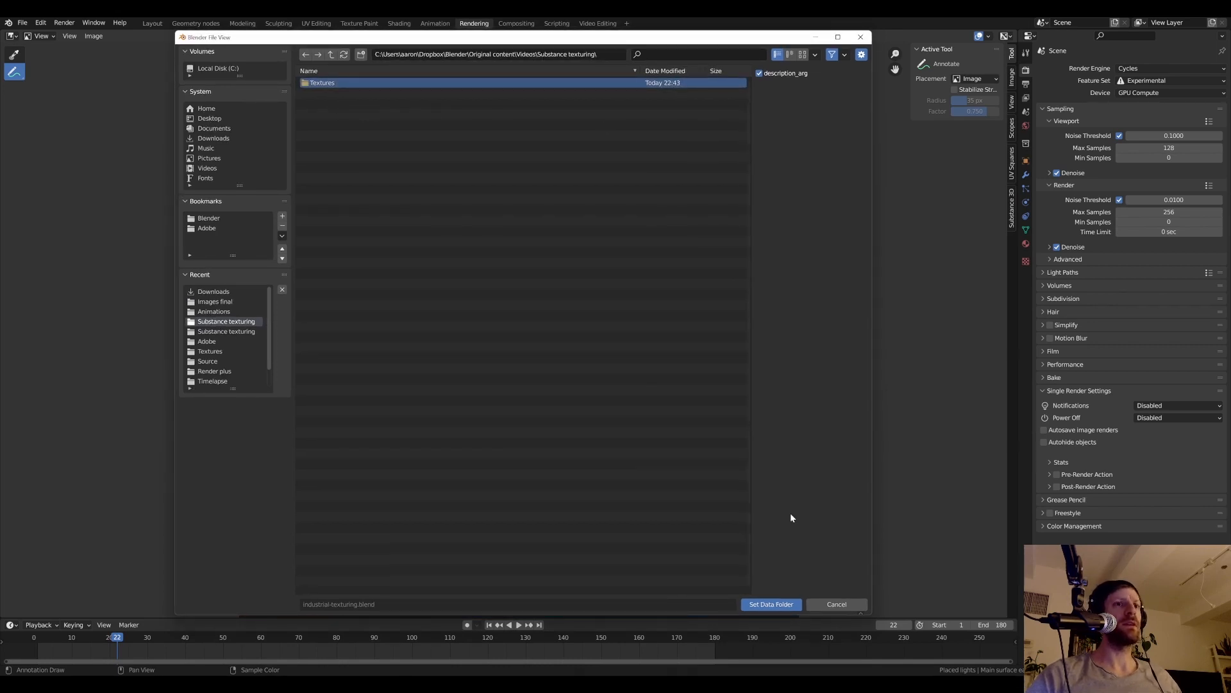
left_click(771, 604)
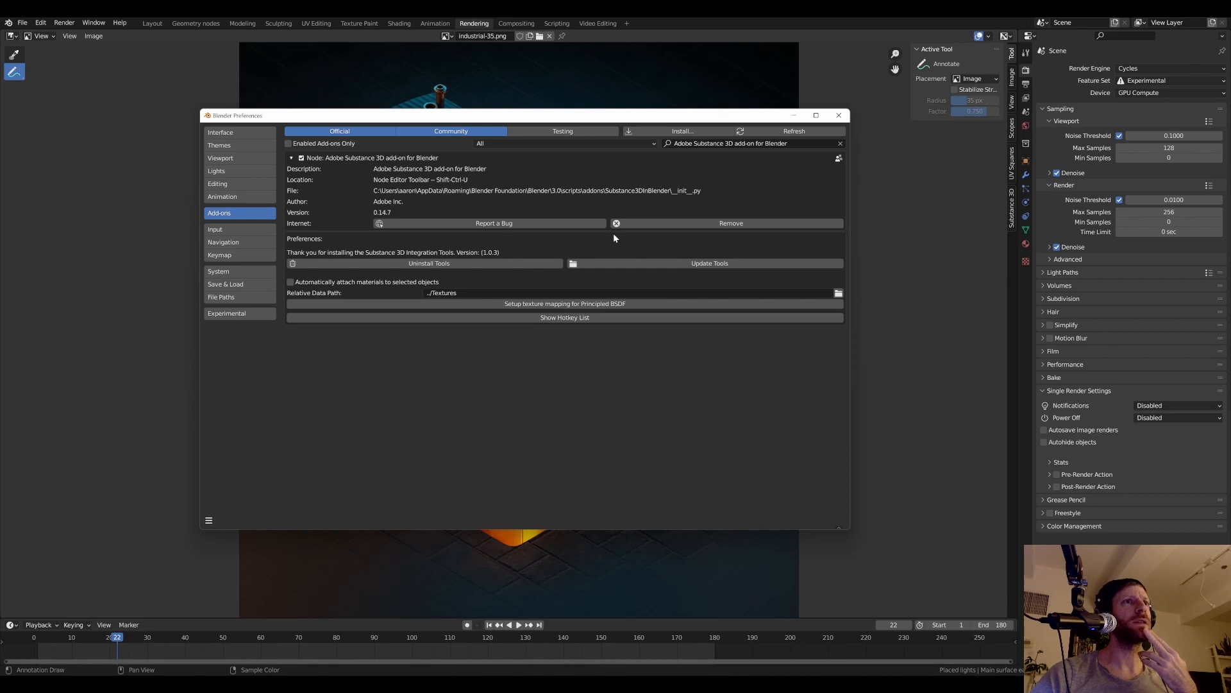
left_click(838, 115)
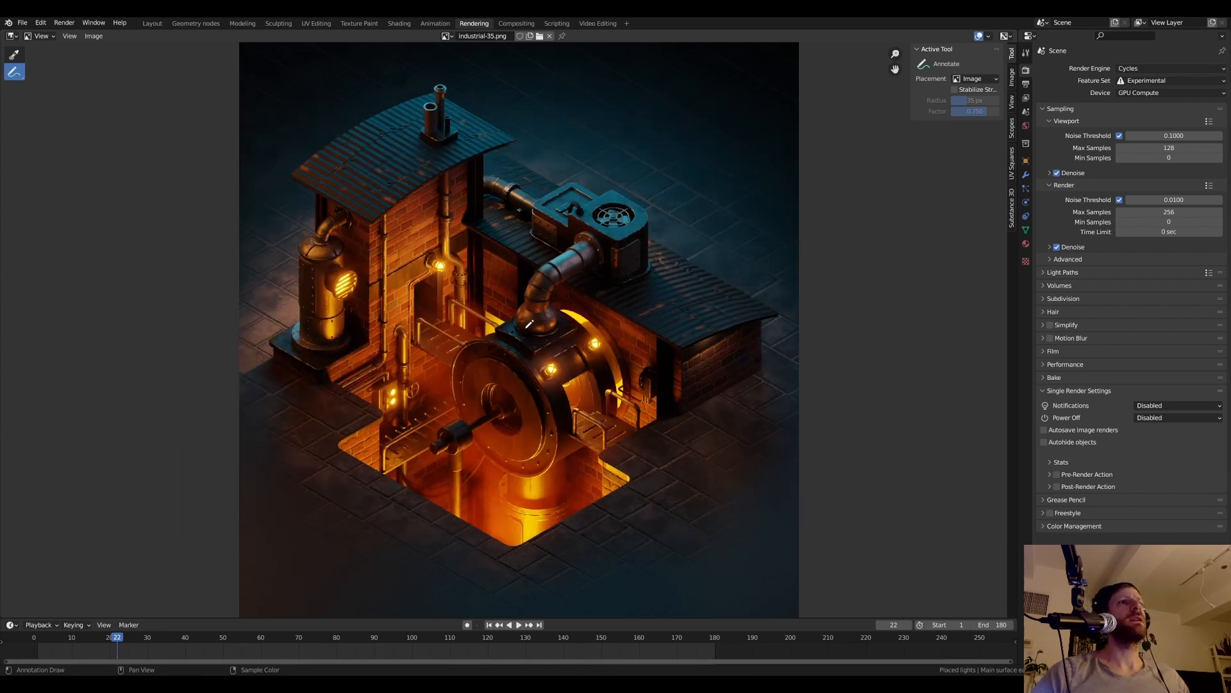
- Inspect the industrial model from an angled perspective in the Layout workspace and switch to the Animation workspace
left_click(152, 23)
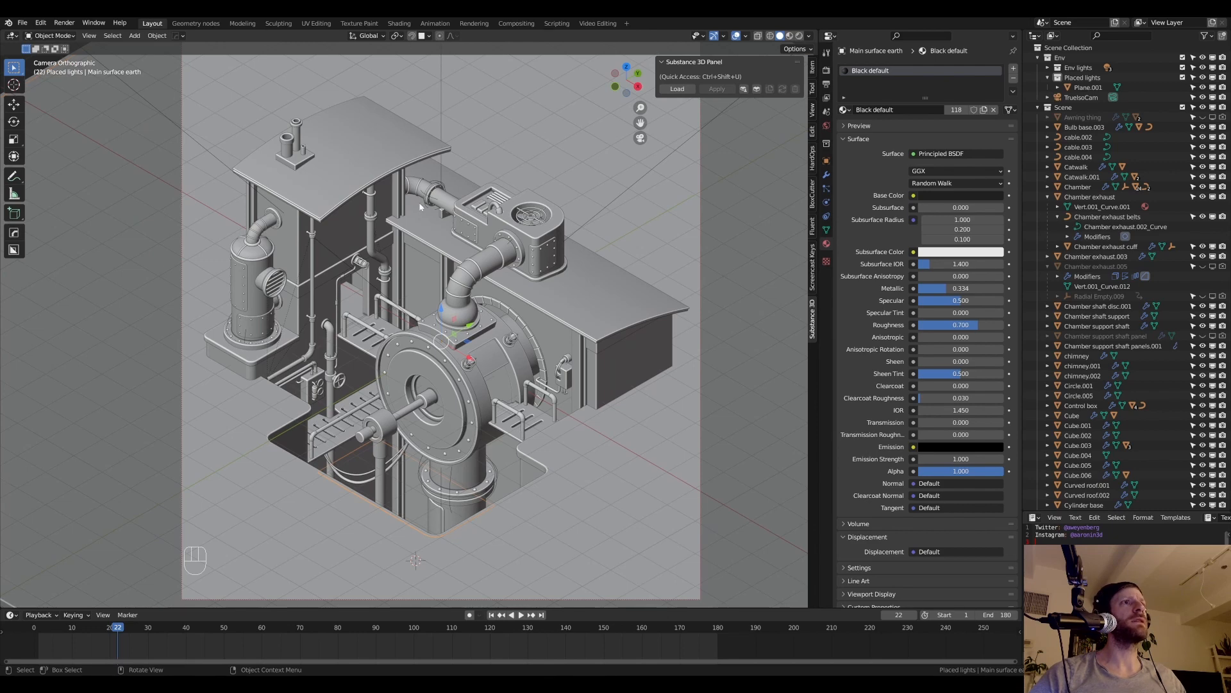
scroll(429, 246, "up", 1)
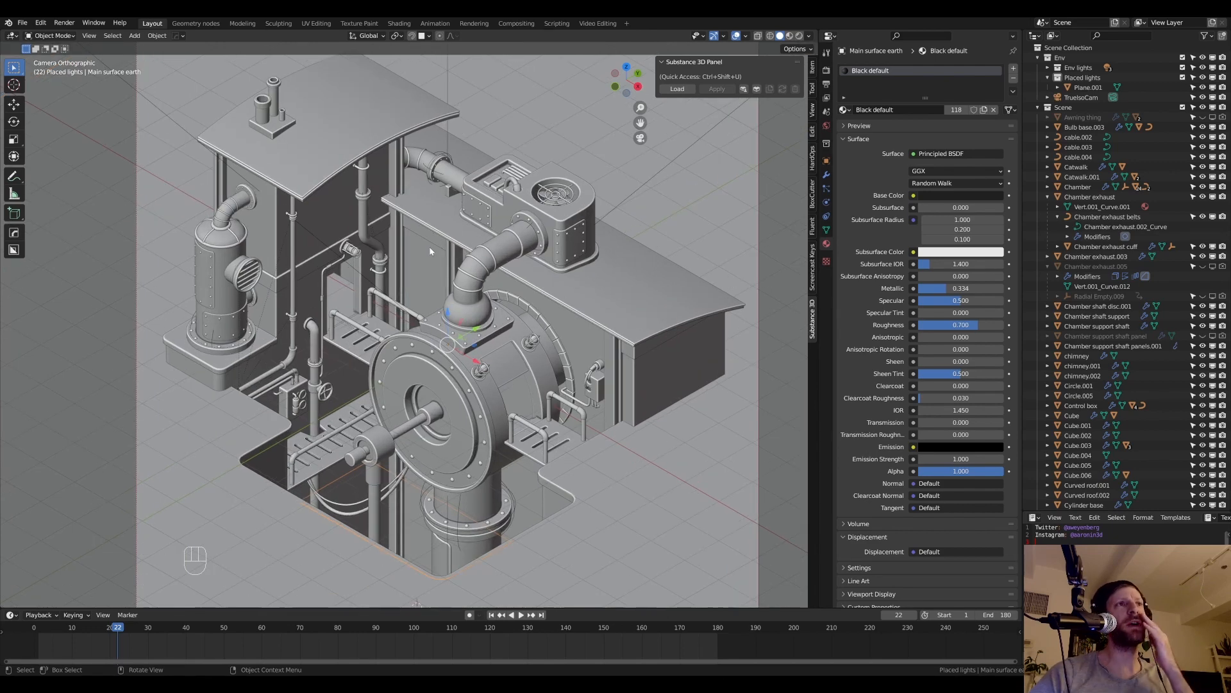
middle_click_drag(434, 266, 321, 160)
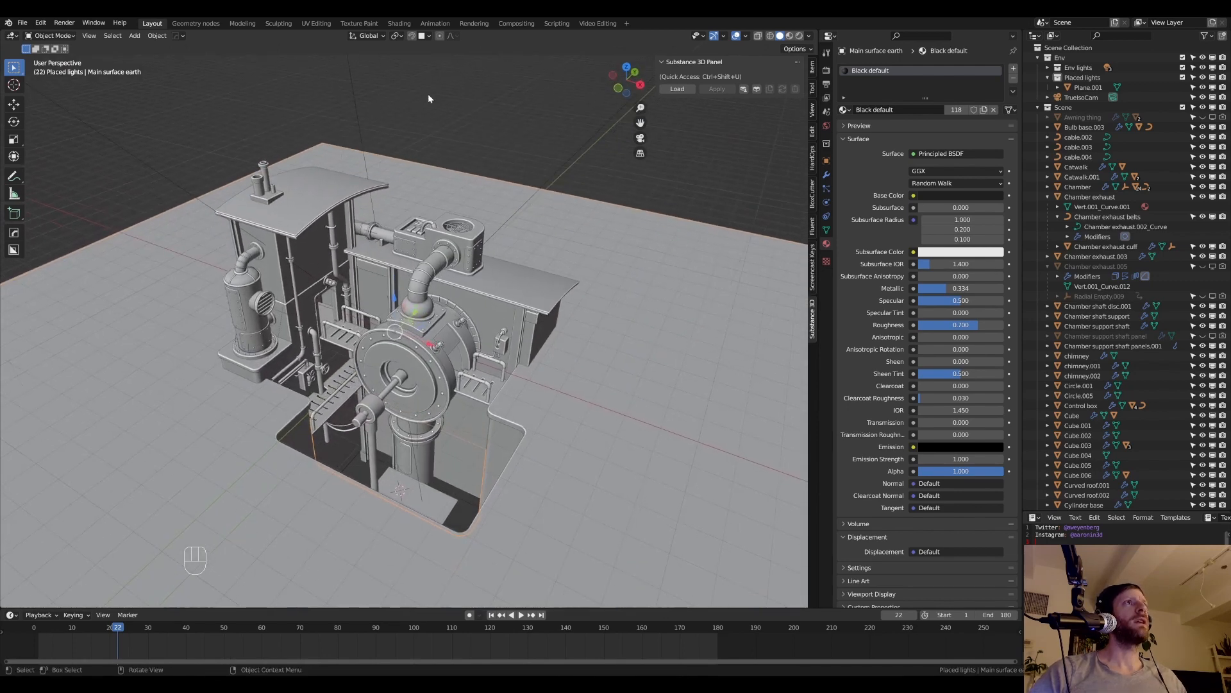
left_click(435, 23)
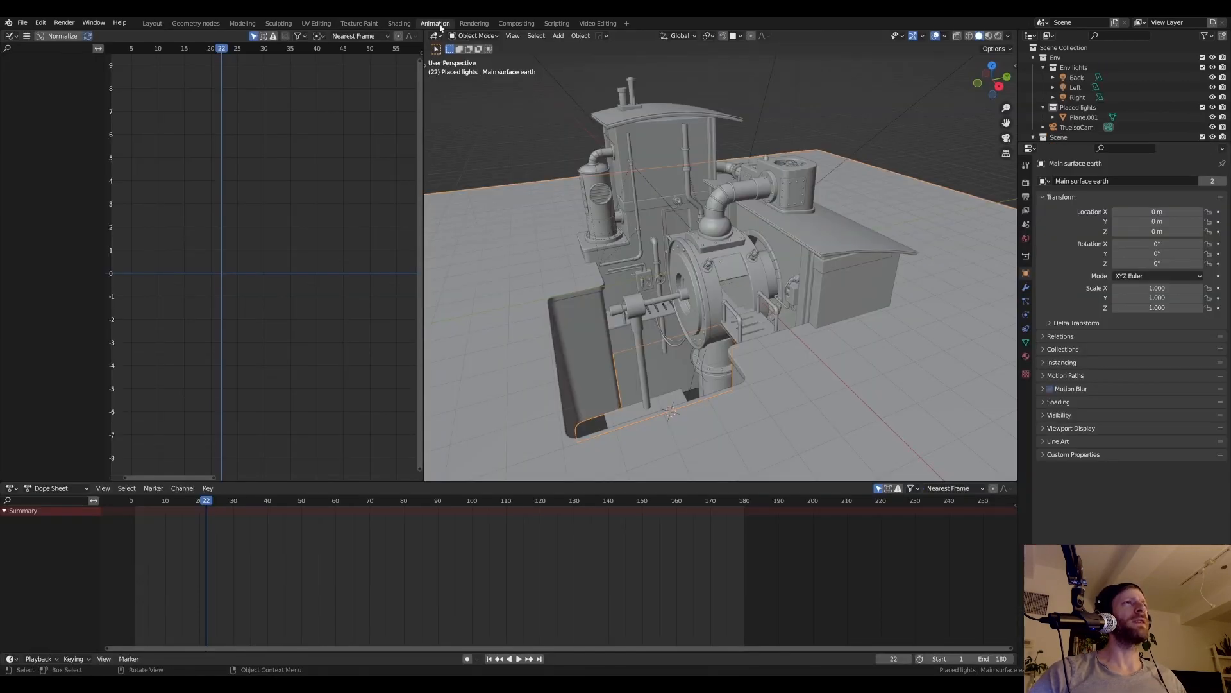
- Switch to the Rendering workspace and view the whole industrial-35.png reference render
left_click(475, 24)
scroll(503, 253, "up", 2)
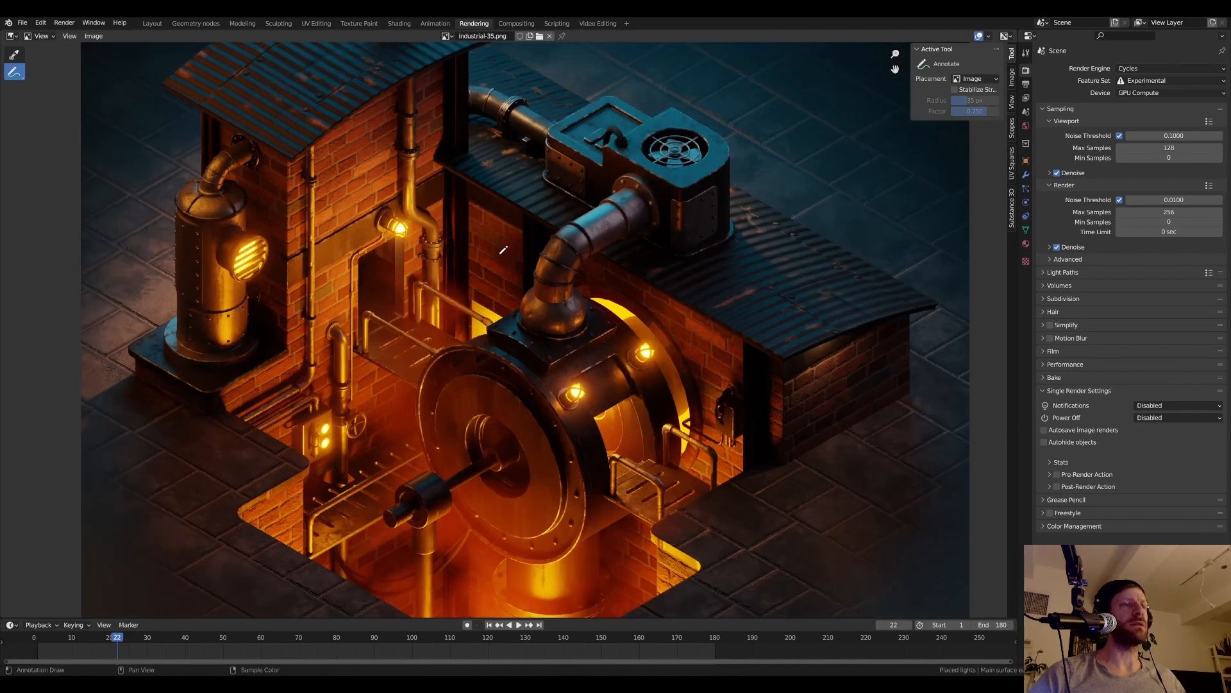
scroll(519, 253, "down", 1)
scroll(526, 250, "down", 1)
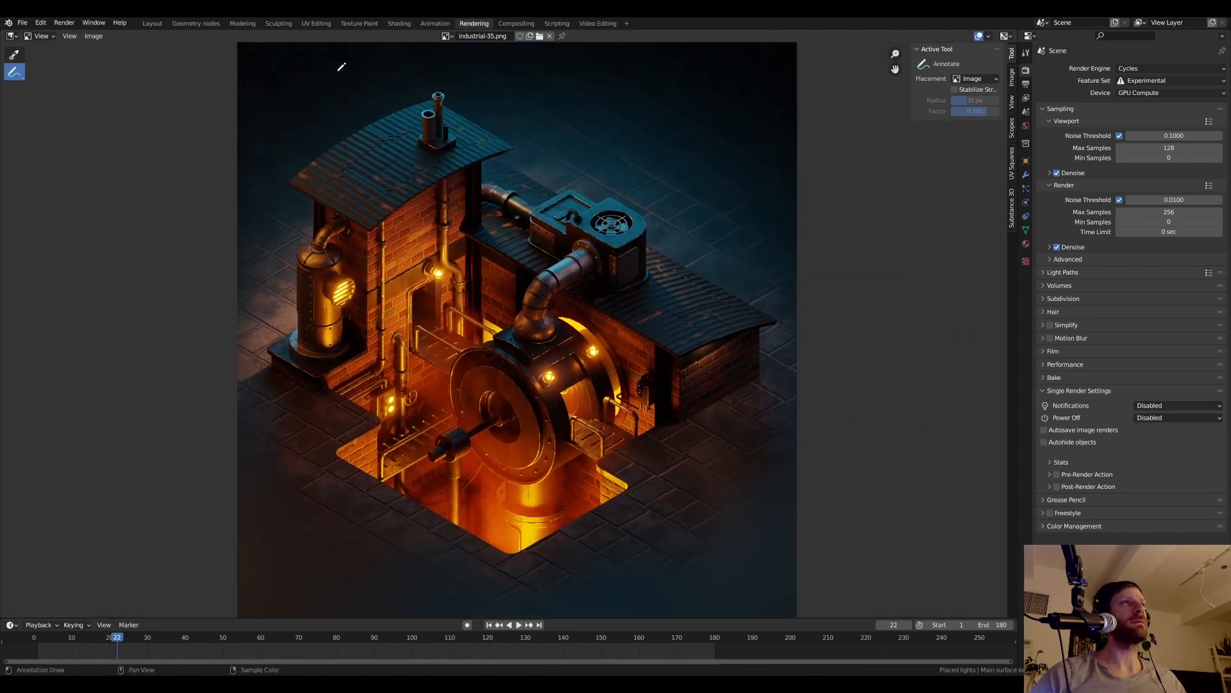
- Return to the Layout workspace and display the scene in Material Preview shading
left_click(153, 23)
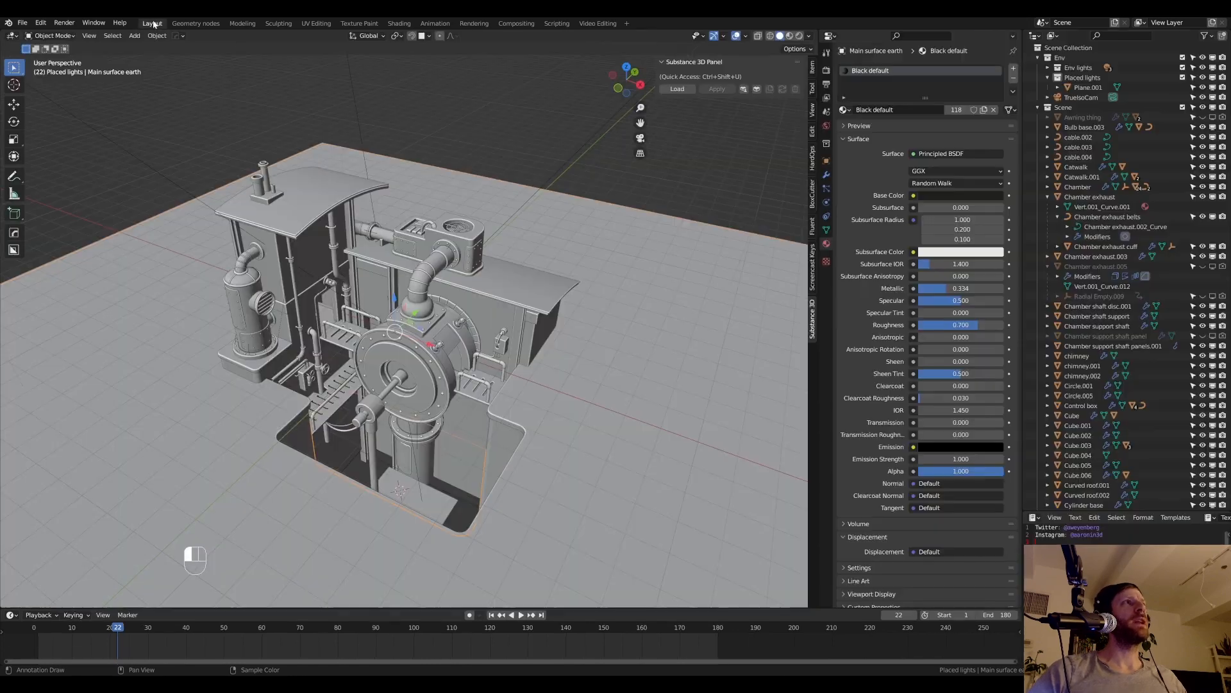
key("z")
left_click(395, 248)
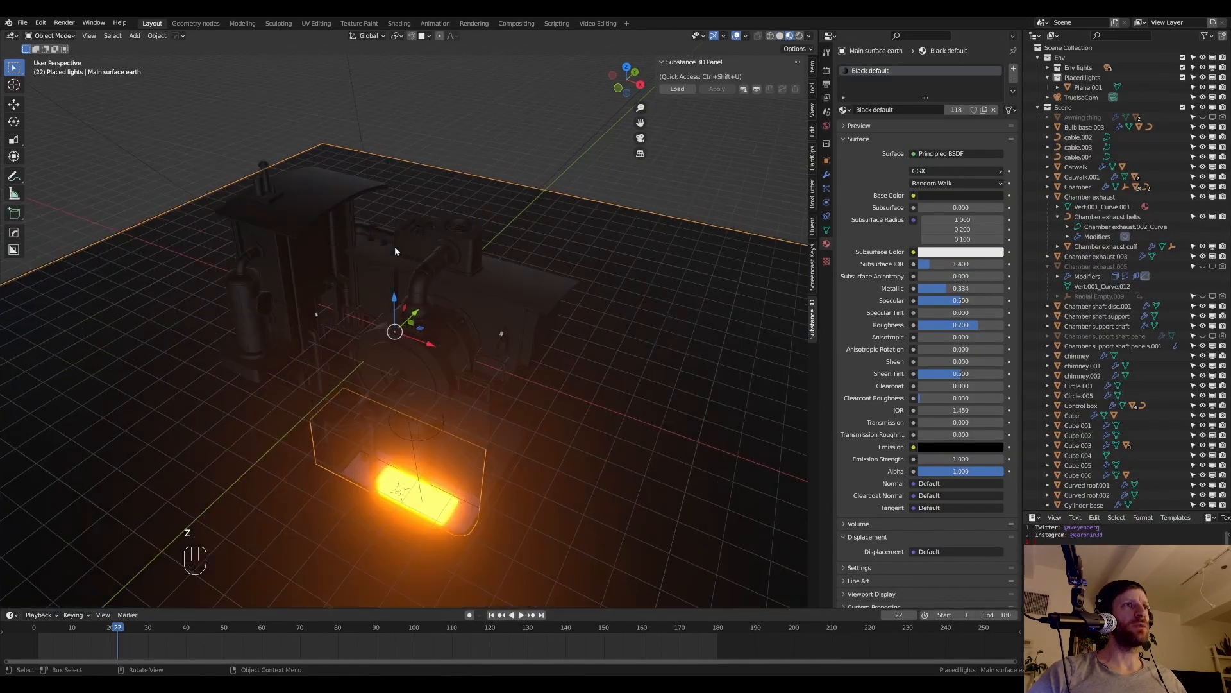
- Inspect the main structure, the roofs and the glowing pit plane from several angles, selecting each part in turn
middle_click_drag(394, 246, 583, 381, "alt")
left_click(583, 381)
left_click(518, 234)
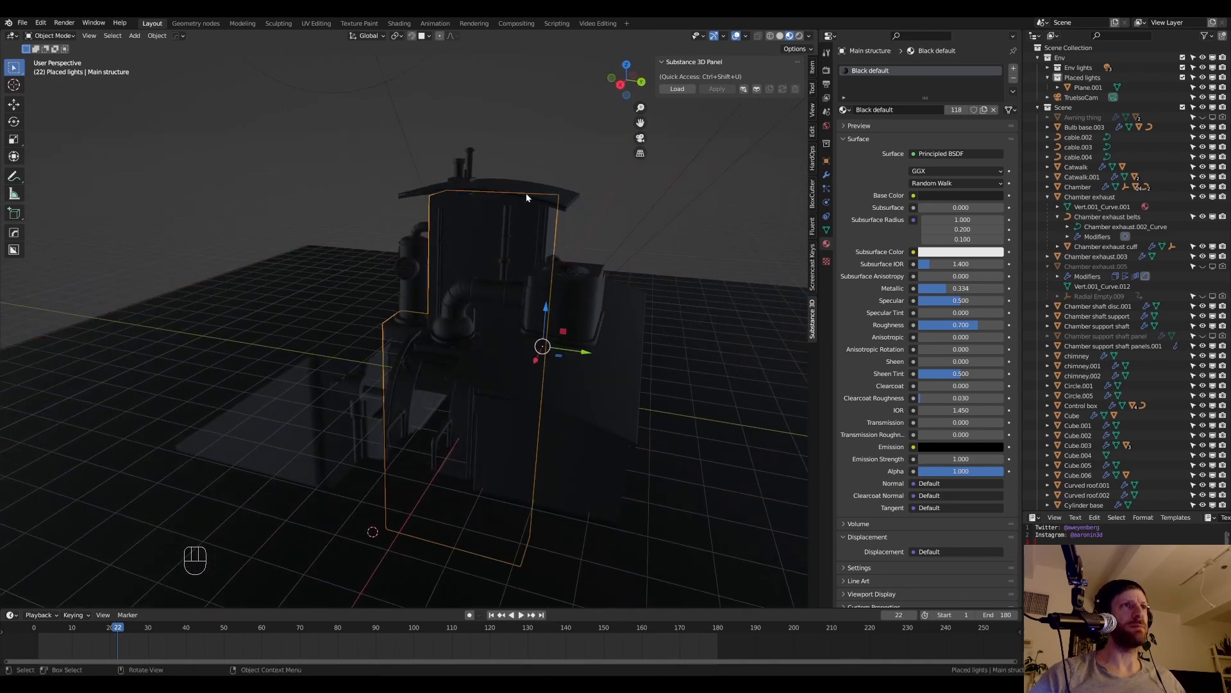
left_click(525, 196)
left_click(591, 290)
middle_click_drag(500, 304, 559, 311, "alt")
left_click(573, 313)
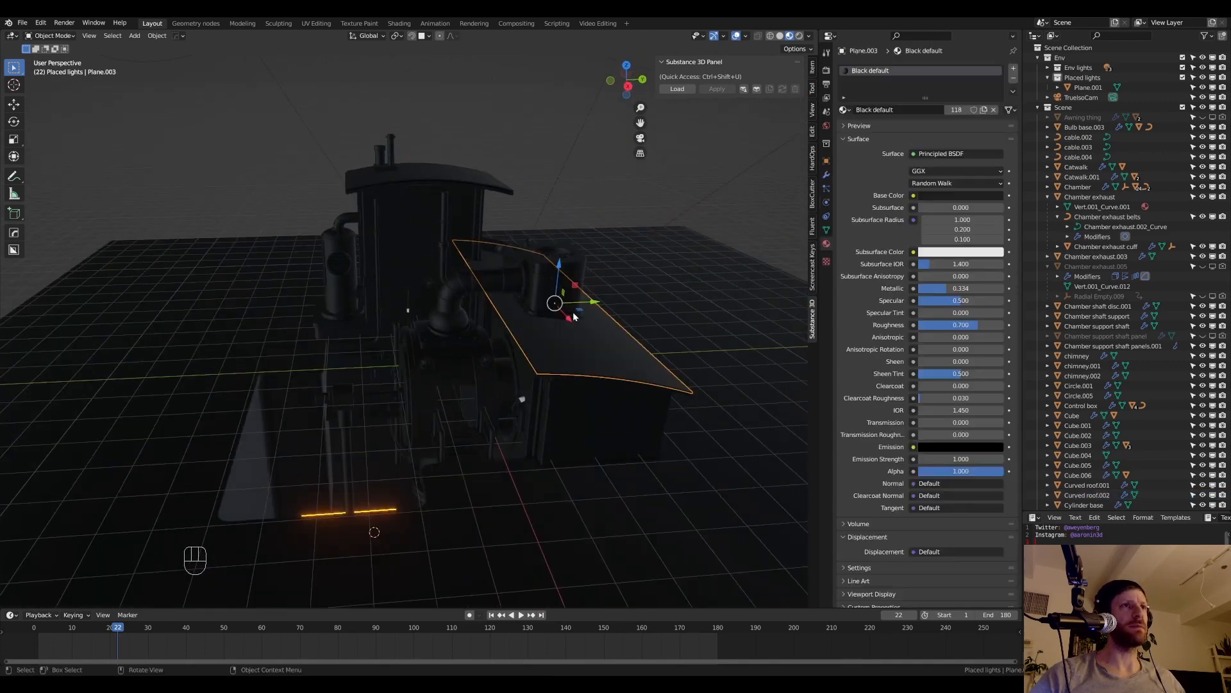
left_click(571, 267)
middle_click_drag(571, 267, 480, 456)
left_click(417, 531)
middle_click_drag(480, 456, 474, 360)
- View the scene through the camera and switch the viewport to Rendered shading
key("KP_0")
scroll(487, 411, "down", 3)
scroll(509, 401, "down", 1)
scroll(476, 353, "up", 1)
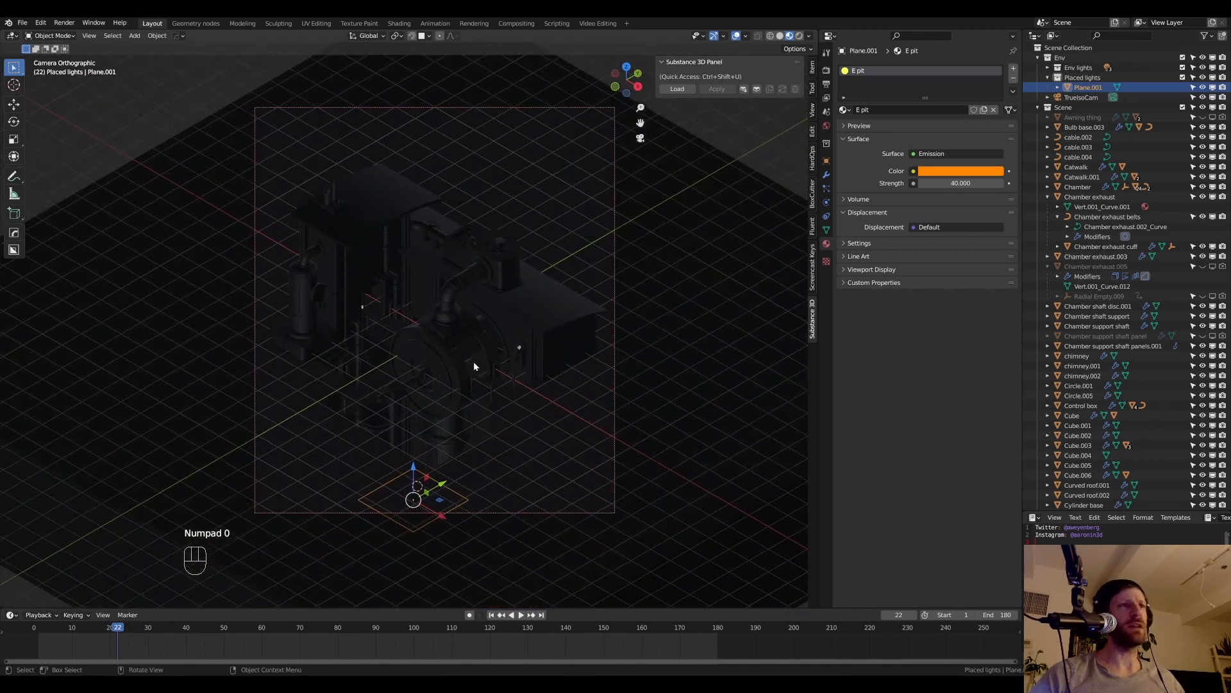
key("z")
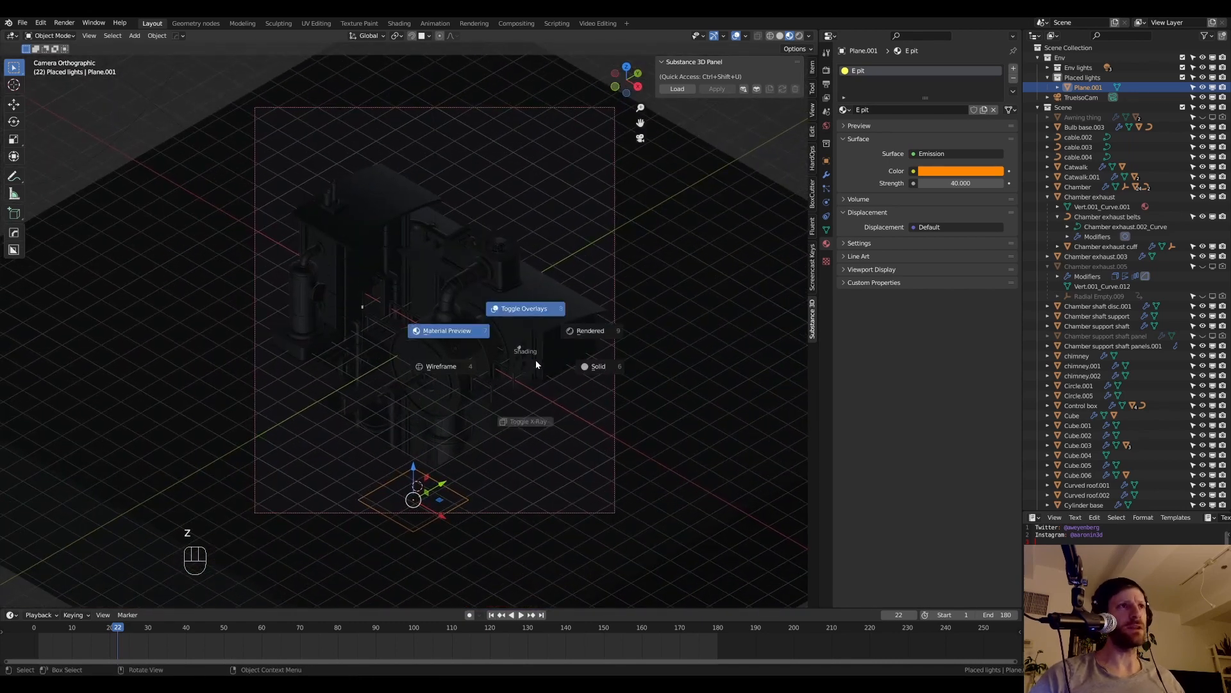
left_click(601, 333)
scroll(499, 291, "up", 1)
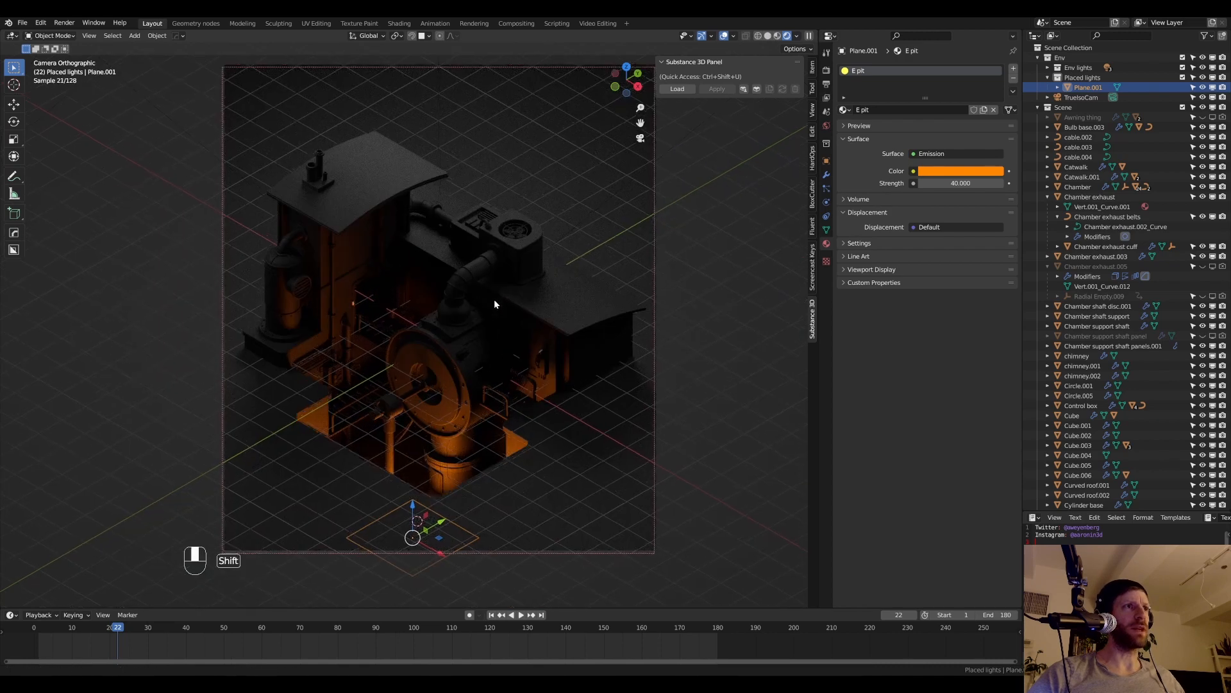
- Set a render region enclosing the whole camera frame and select the Main surface earth object
left_click(693, 288)
scroll(609, 298, "down", 2)
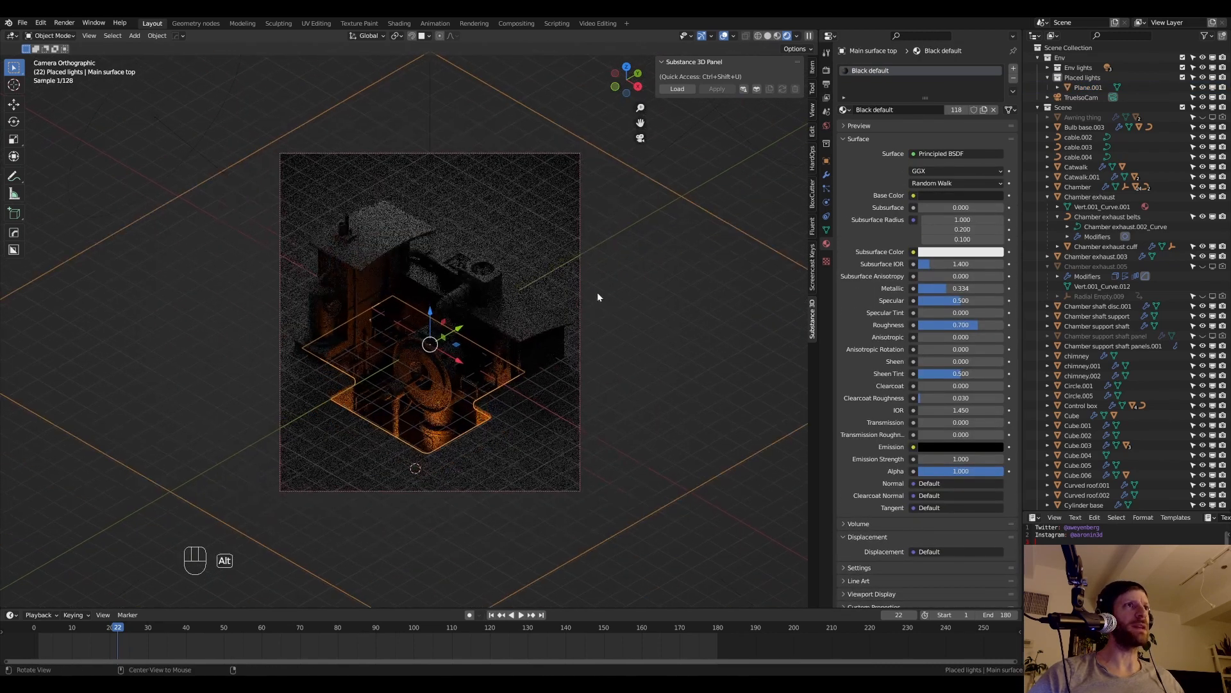
key("ctrl+b")
left_click_drag(621, 506, 623, 506)
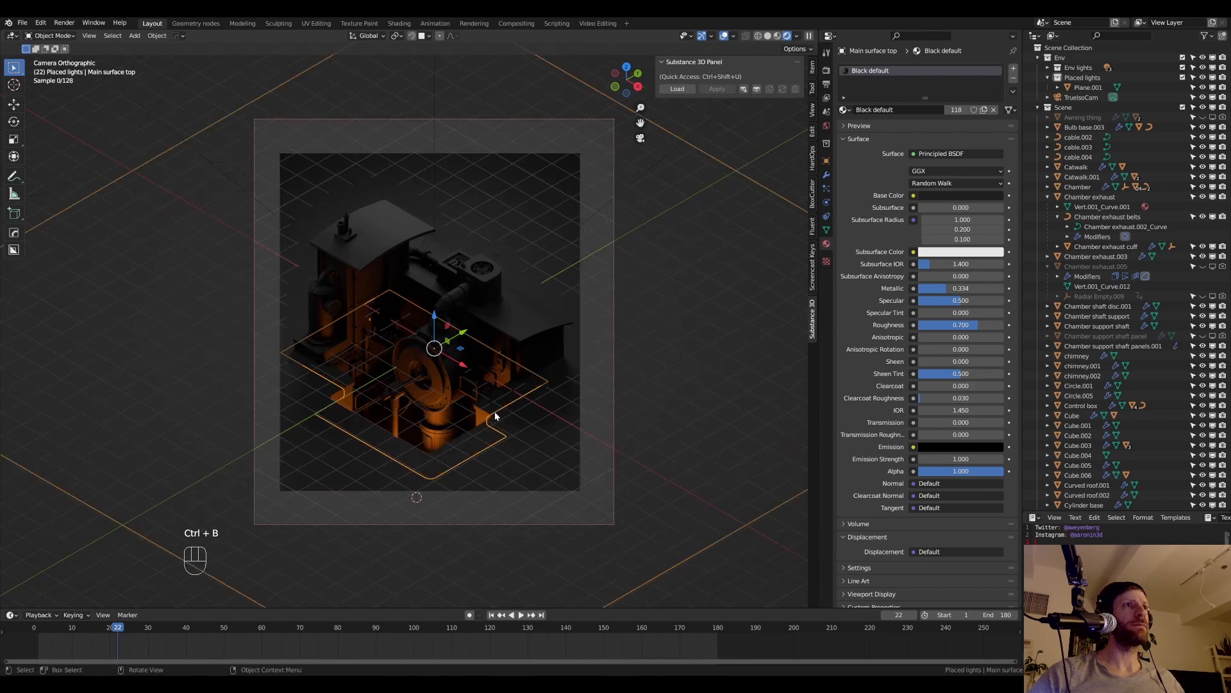
scroll(495, 411, "up", 2)
left_click(713, 351)
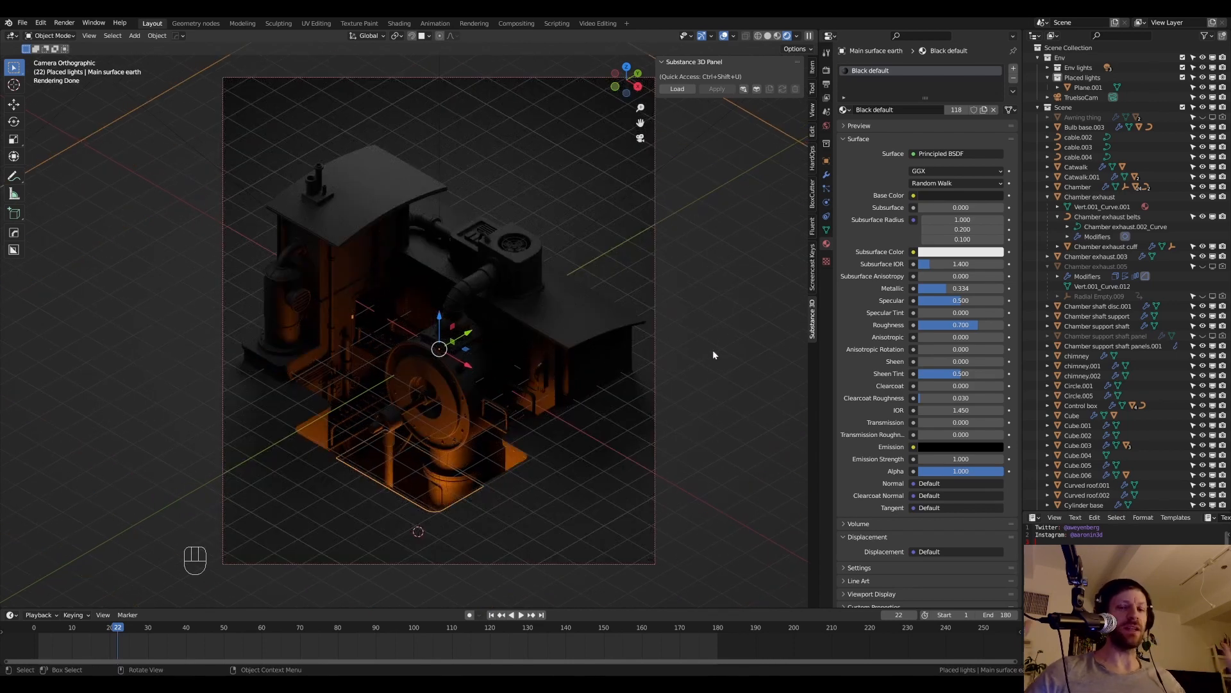
key("ctrl+shift+bracketright")
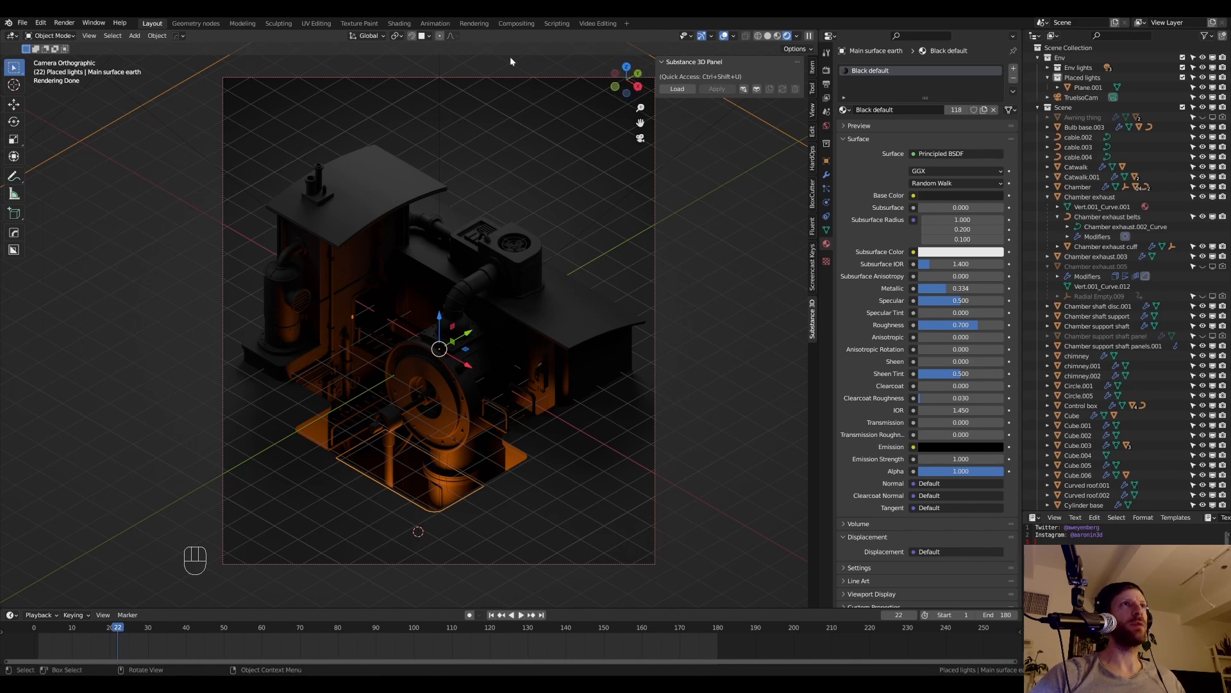
- Open the Shading workspace and frame the Black default material's Principled BSDF and Material Output nodes
left_click(399, 23)
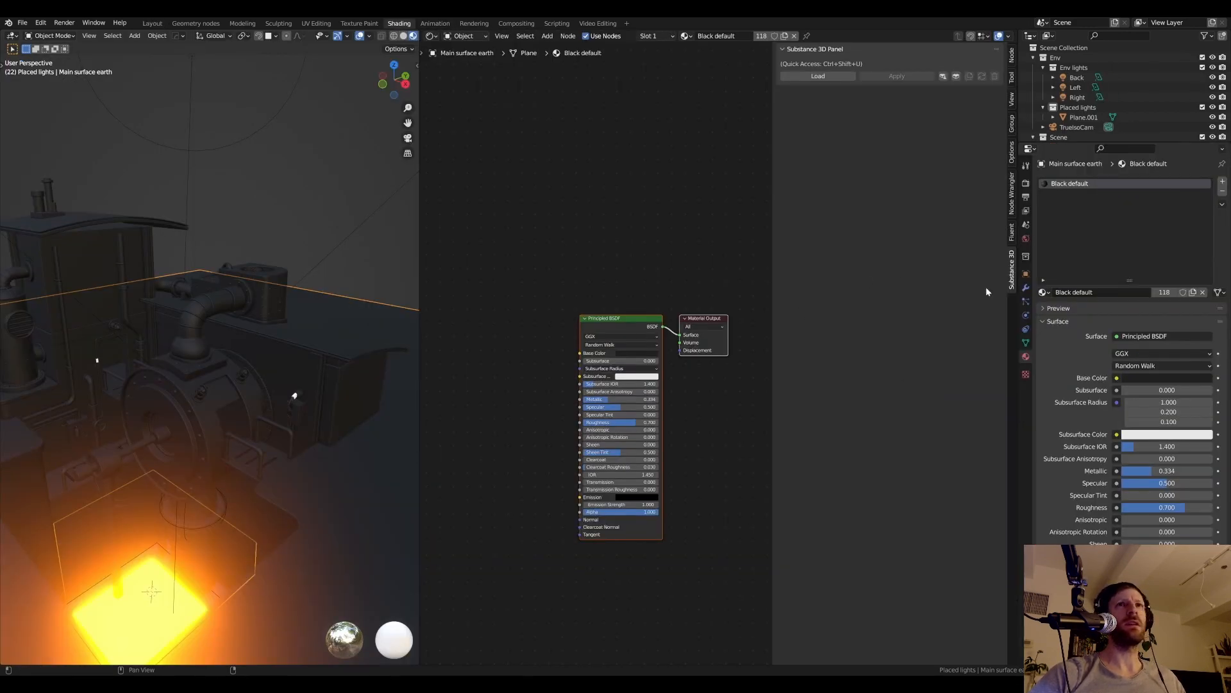
scroll(625, 303, "up", 1)
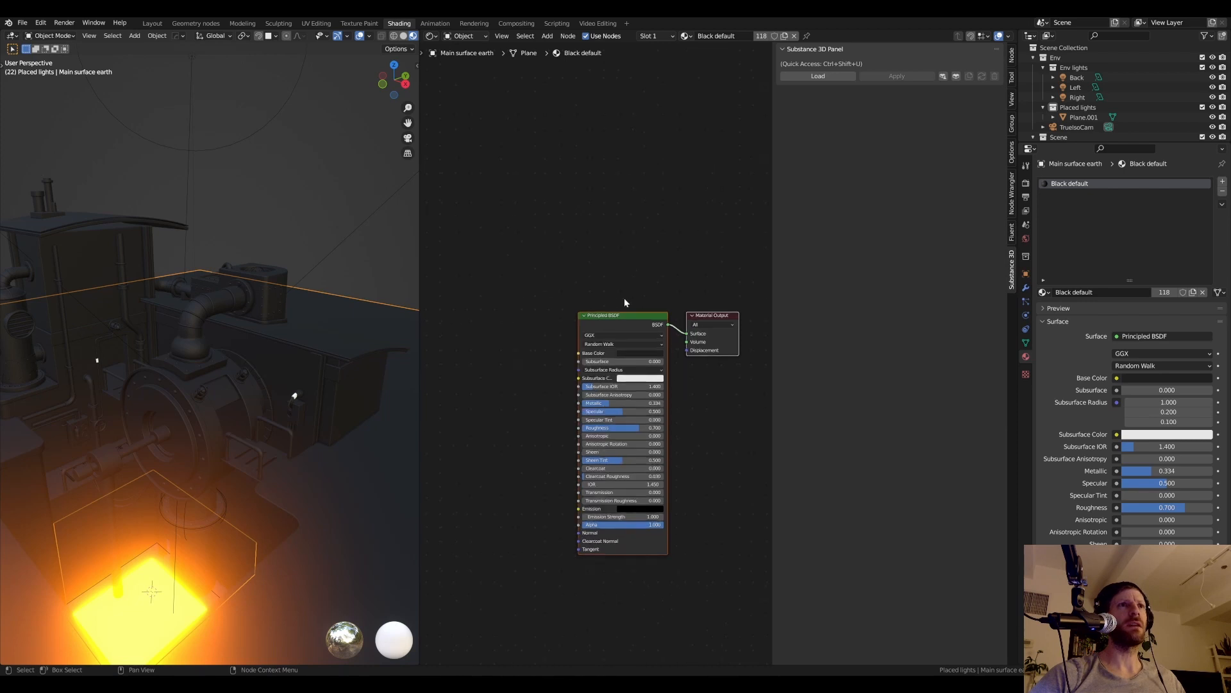
scroll(625, 301, "up", 1)
middle_click_drag(630, 319, 572, 293)
scroll(591, 295, "up", 1)
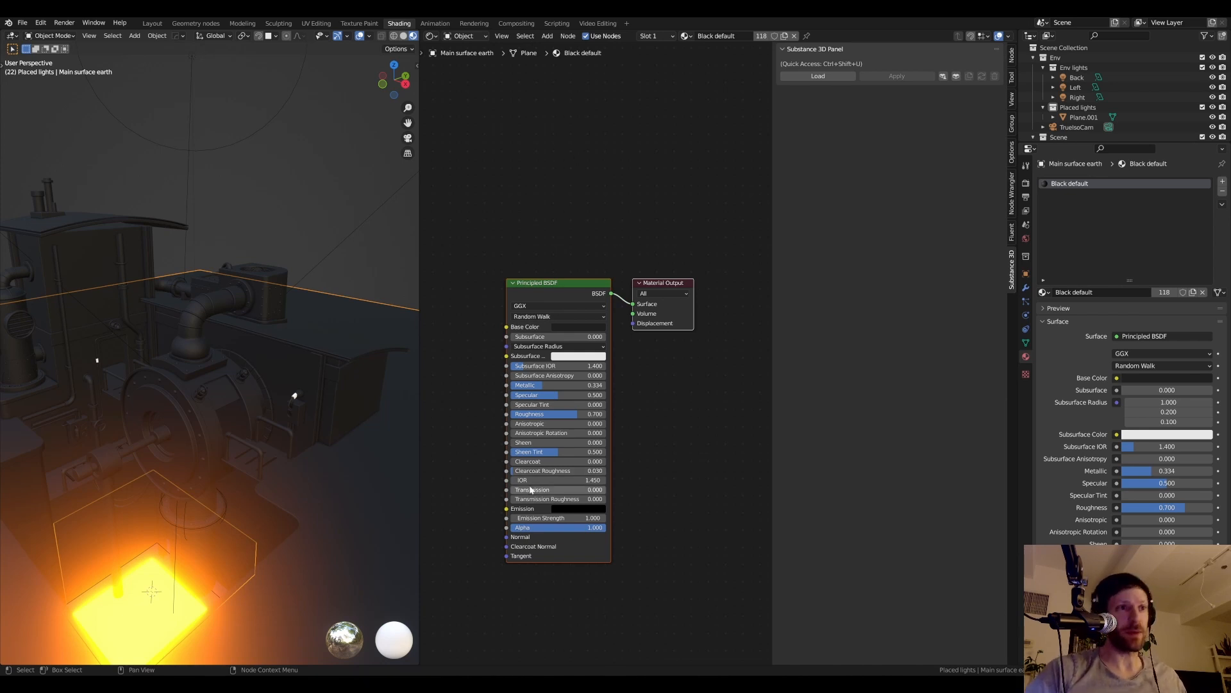
- Switch to the browser with the Adobe Substance 3D Assets free materials page and select its full web address
mouse_move(626, 684)
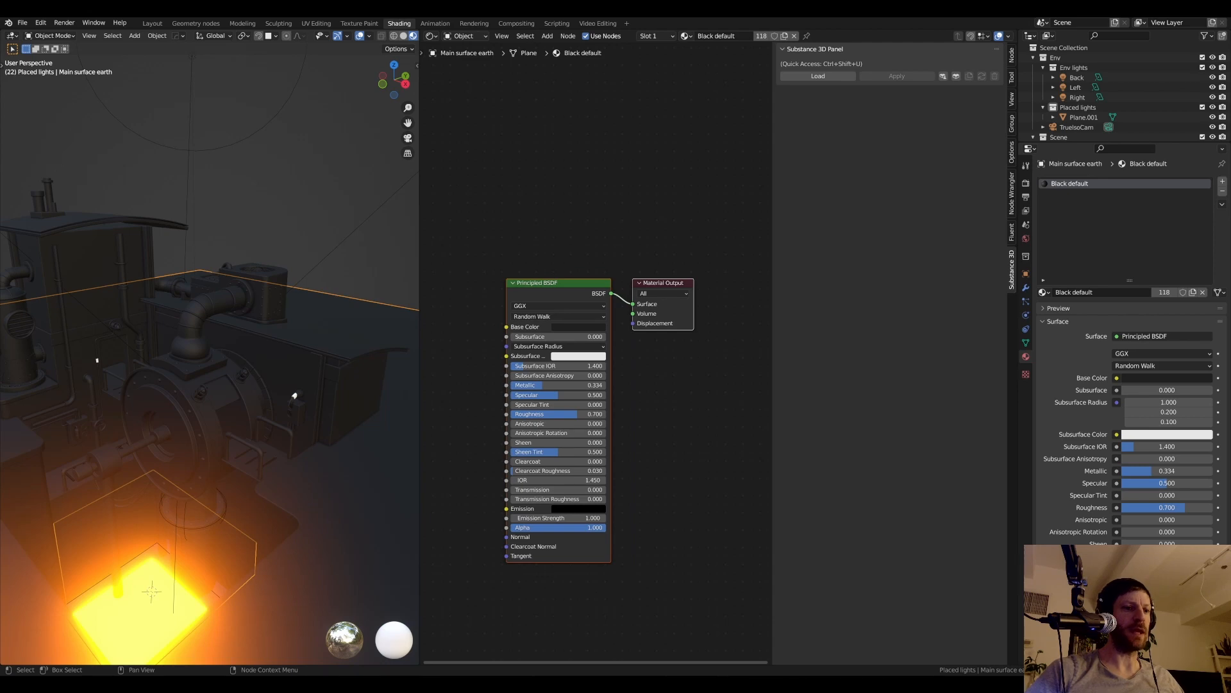
left_click_drag(603, 674, 571, 19)
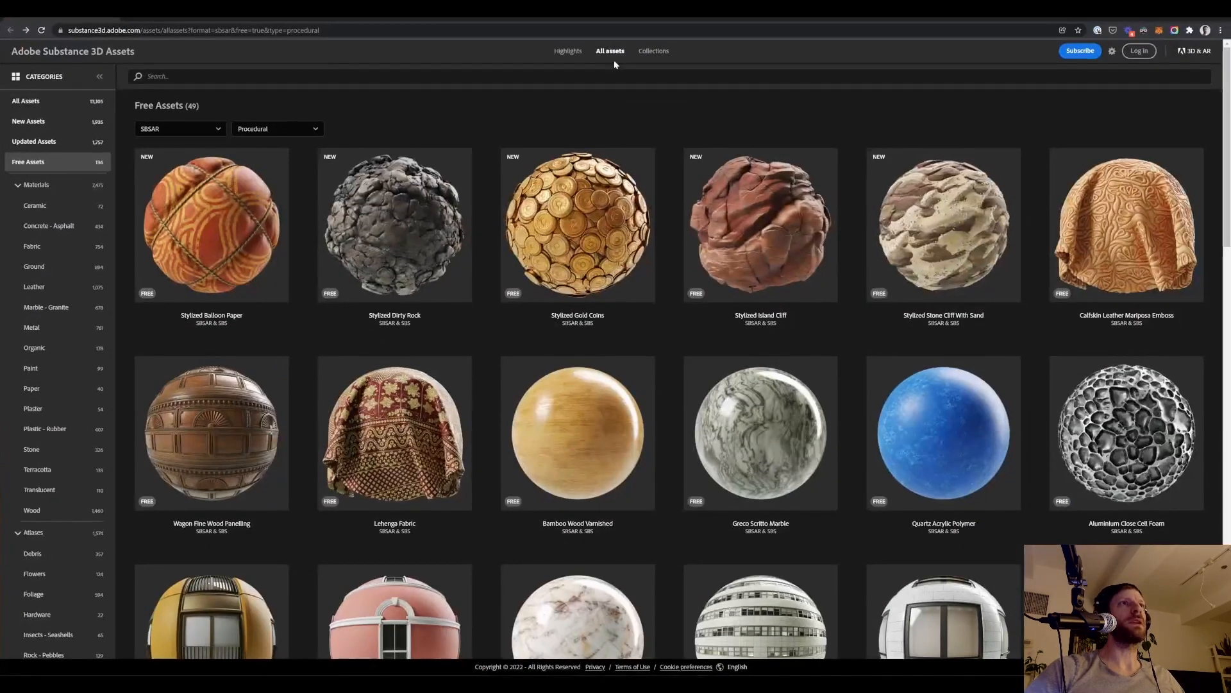
left_click(193, 30)
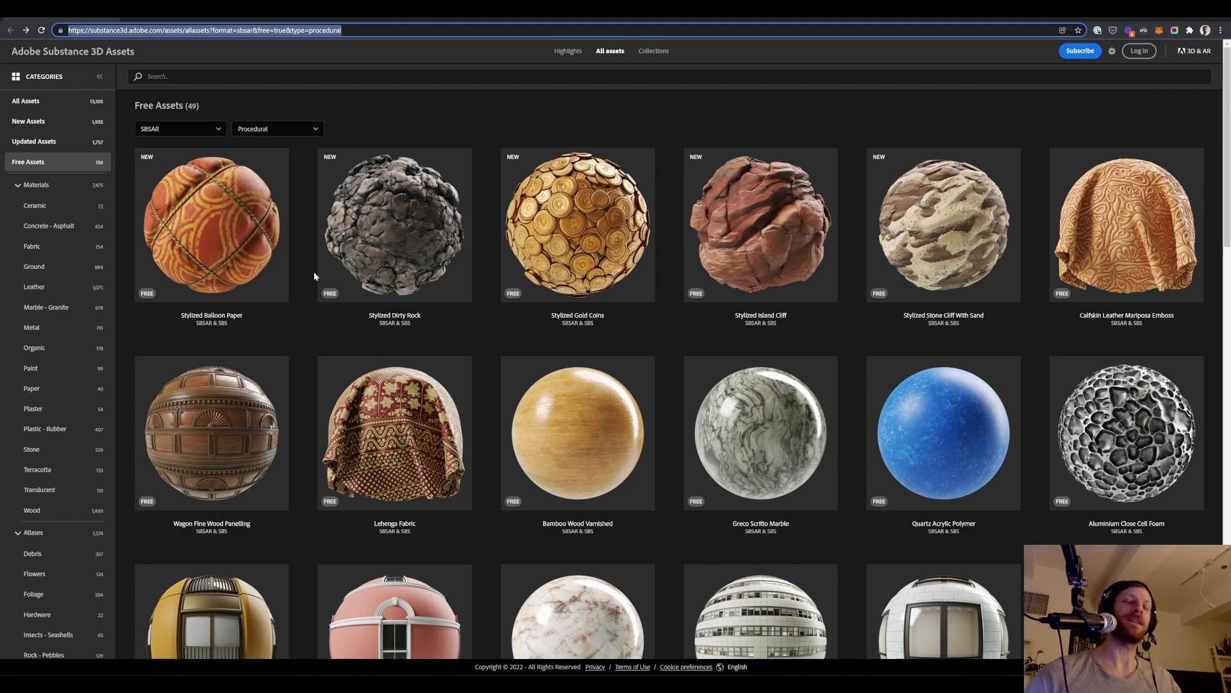
- Browse the free procedural SBSAR assets to review which materials are offered
scroll(324, 311, "down", 8)
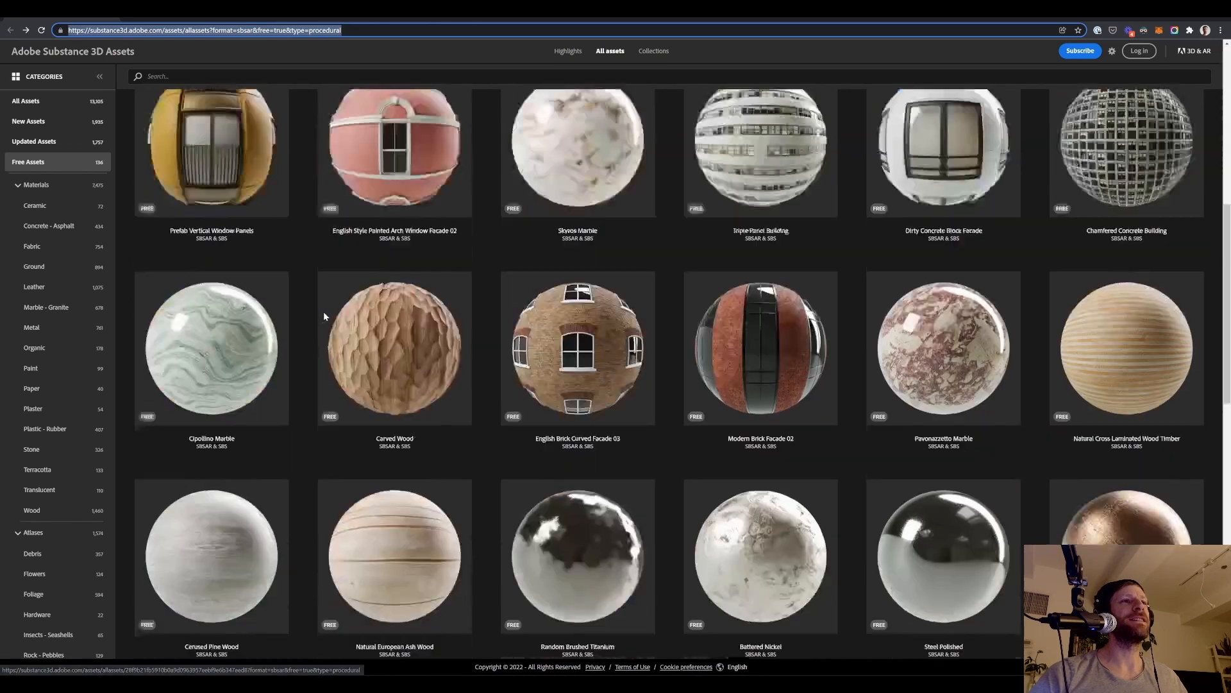
scroll(323, 310, "up", 8)
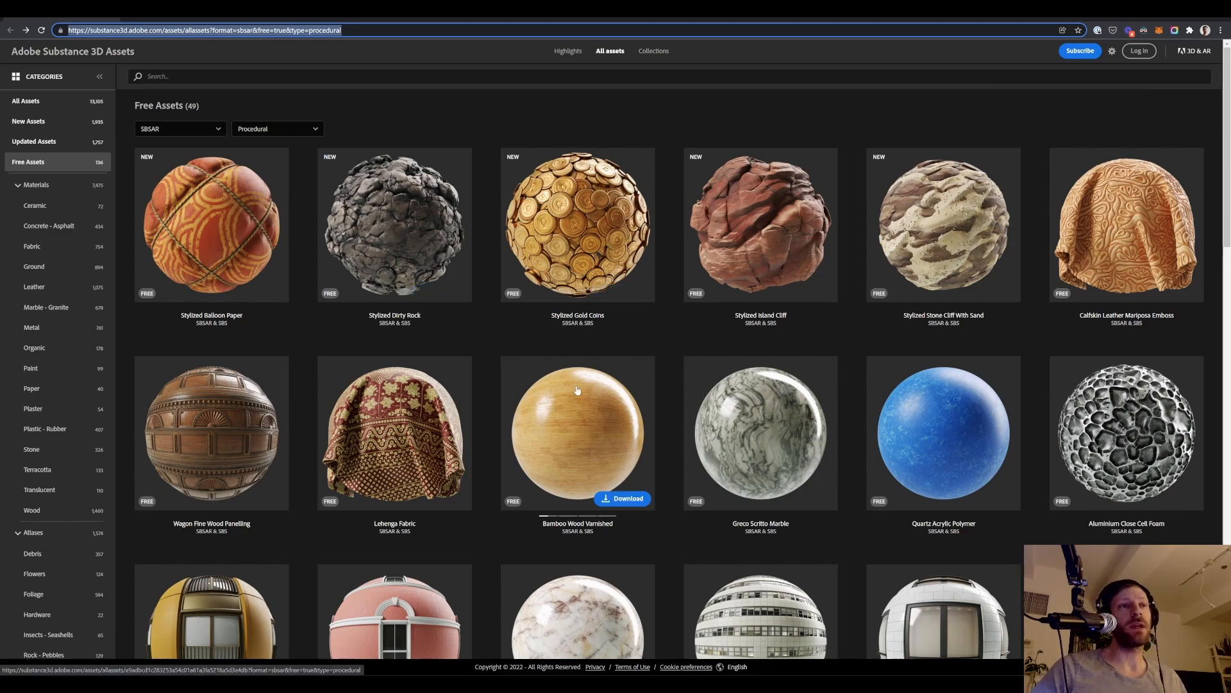
scroll(571, 379, "down", 20)
scroll(577, 385, "up", 20)
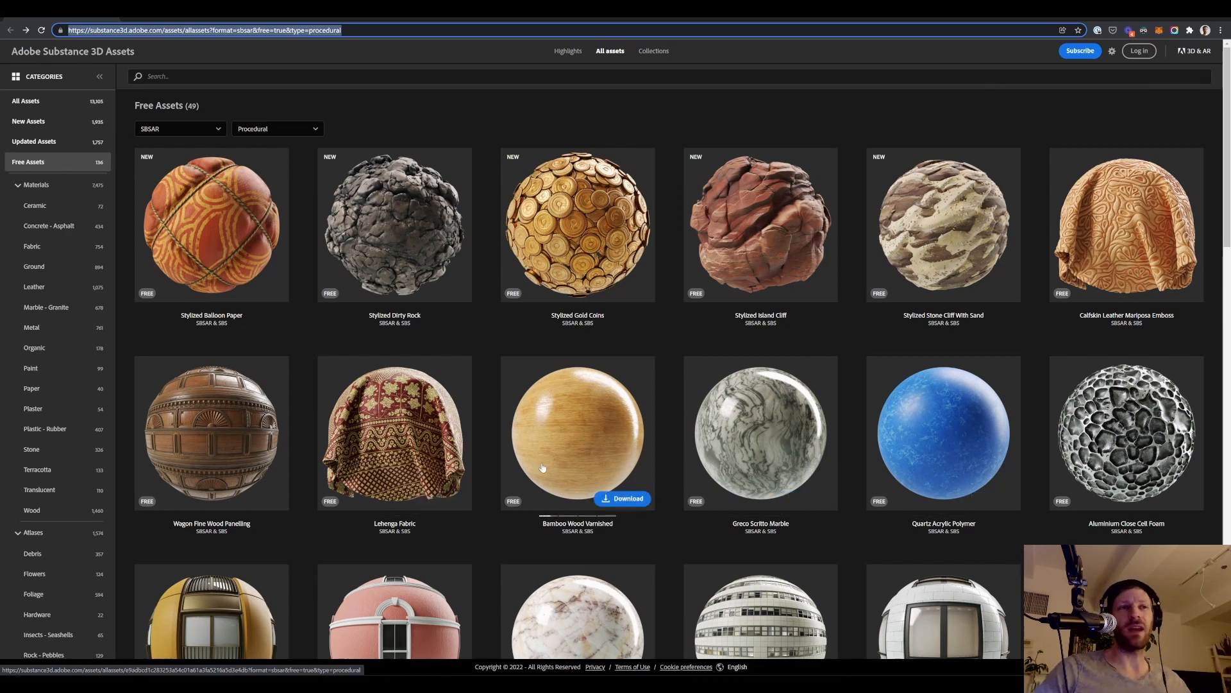
scroll(578, 465, "down", 5)
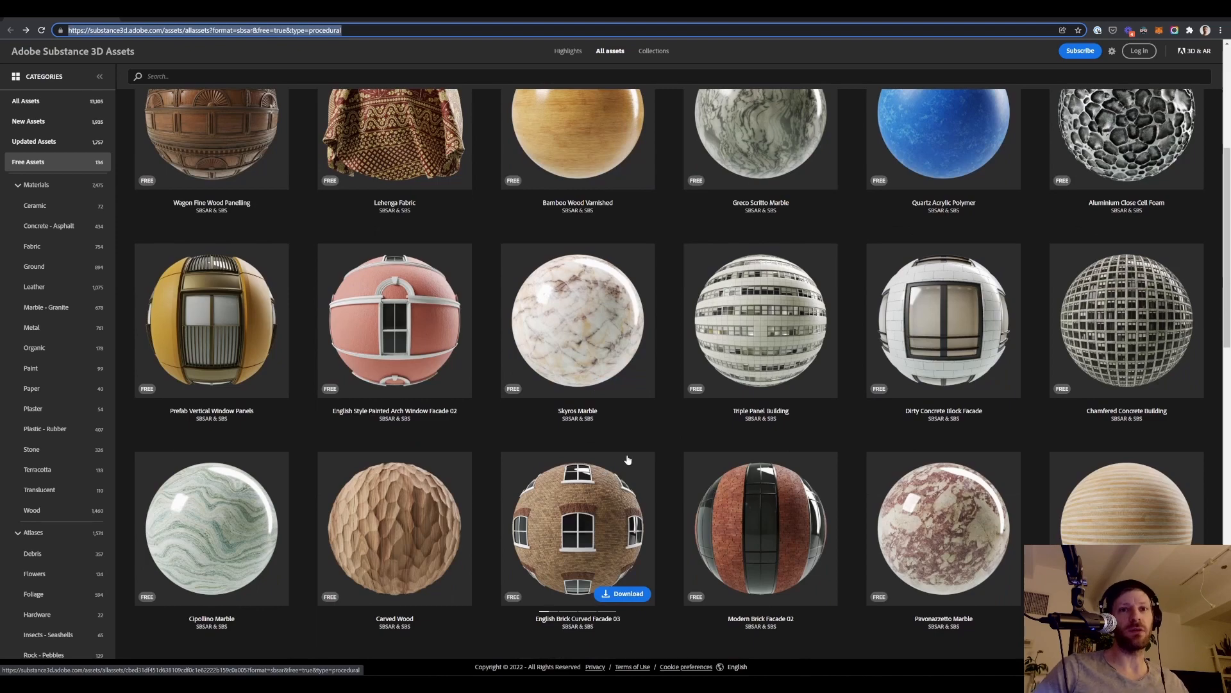
scroll(627, 459, "up", 5)
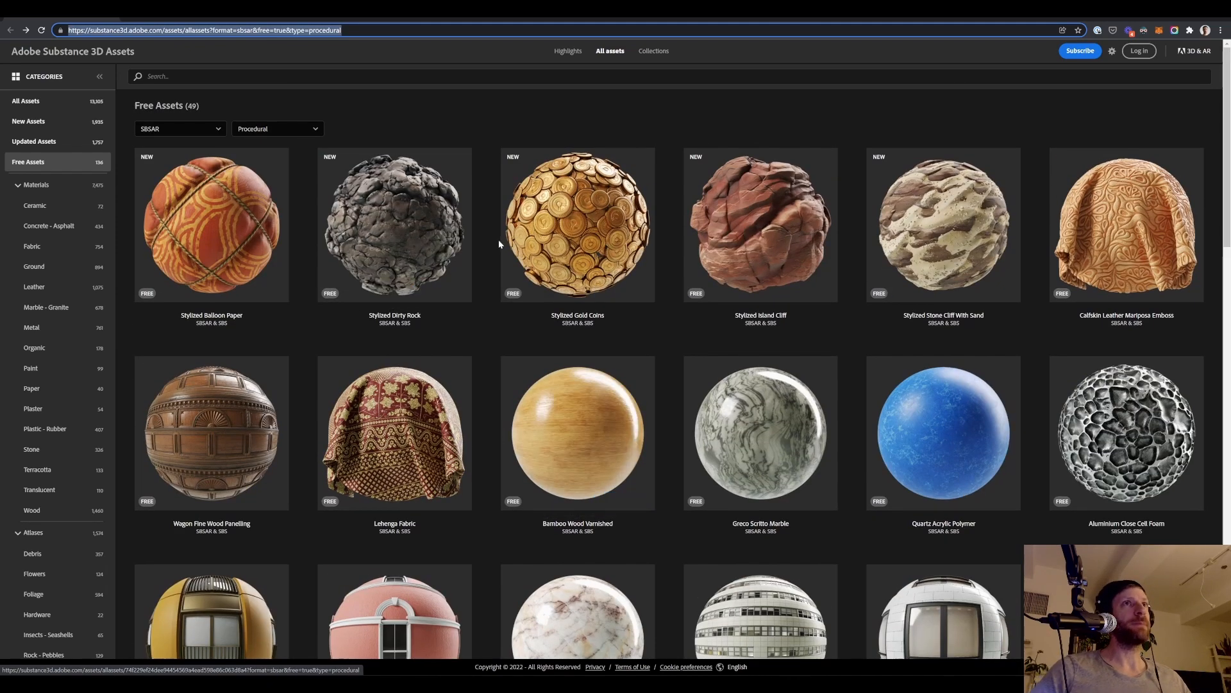
scroll(458, 247, "down", 5)
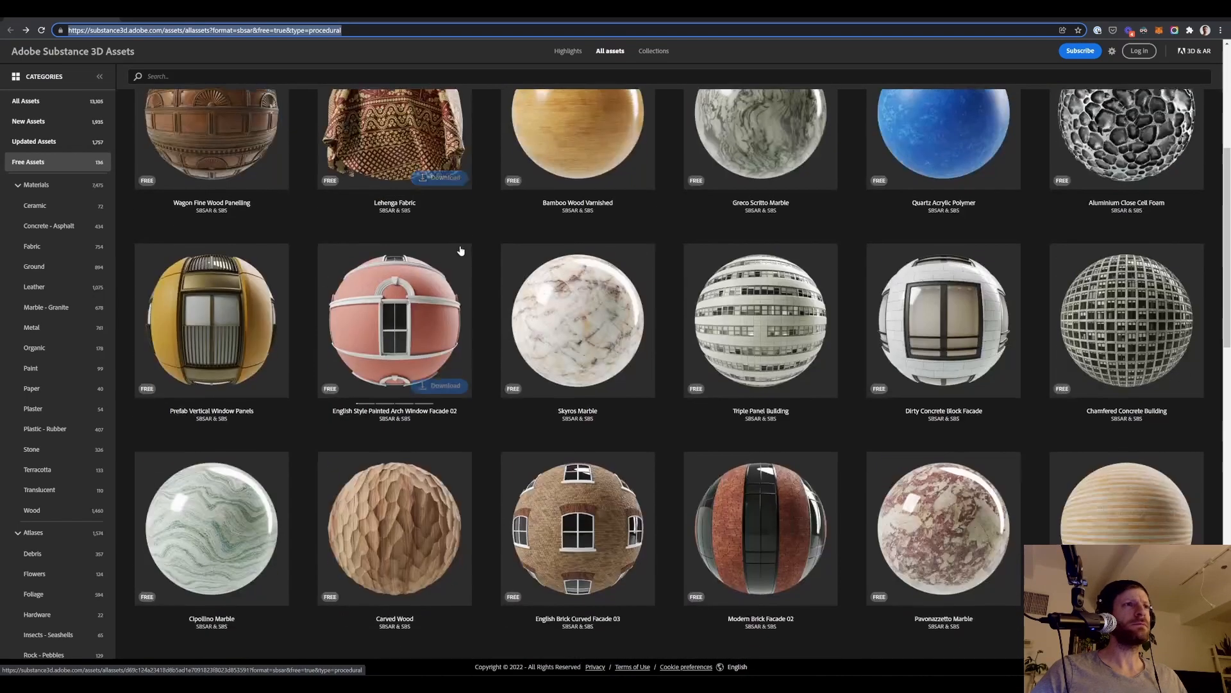
scroll(459, 251, "down", 2)
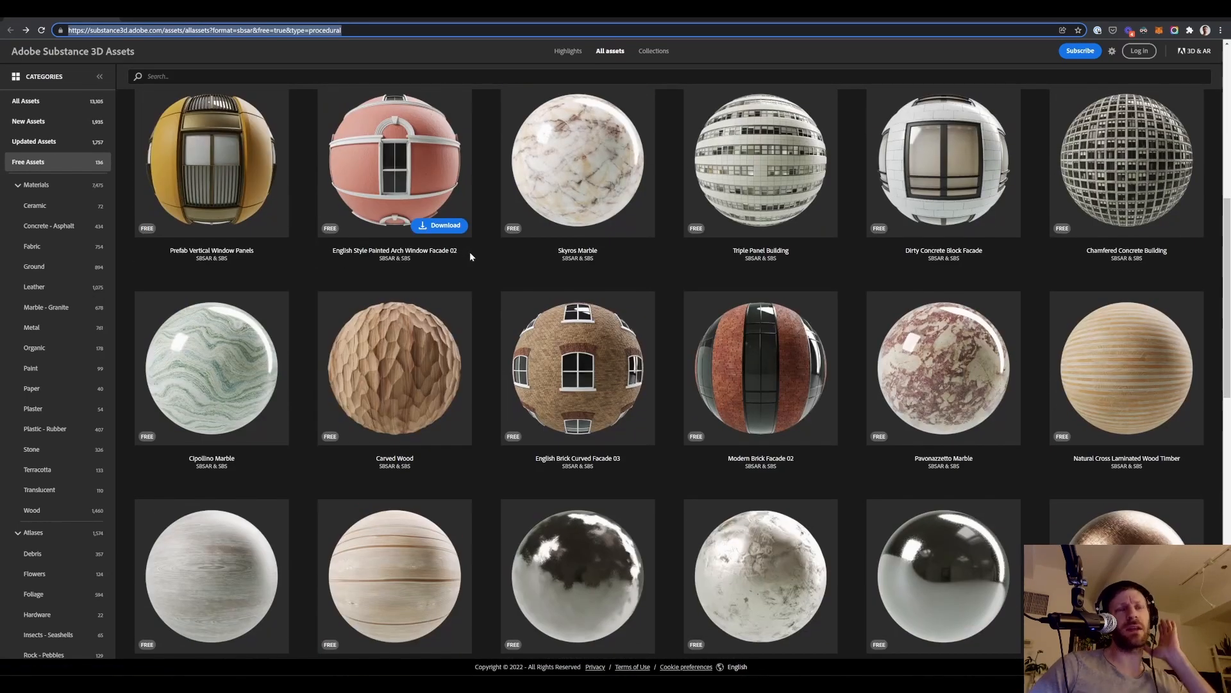
scroll(469, 256, "up", 7)
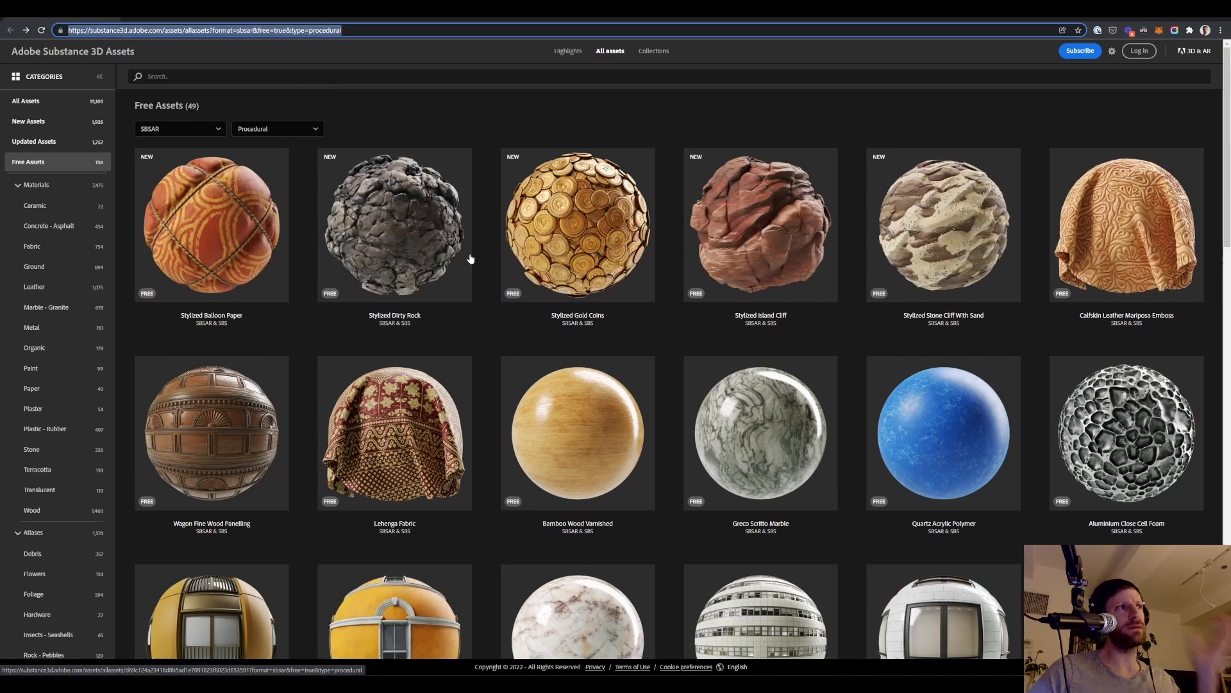
scroll(720, 367, "down", 2)
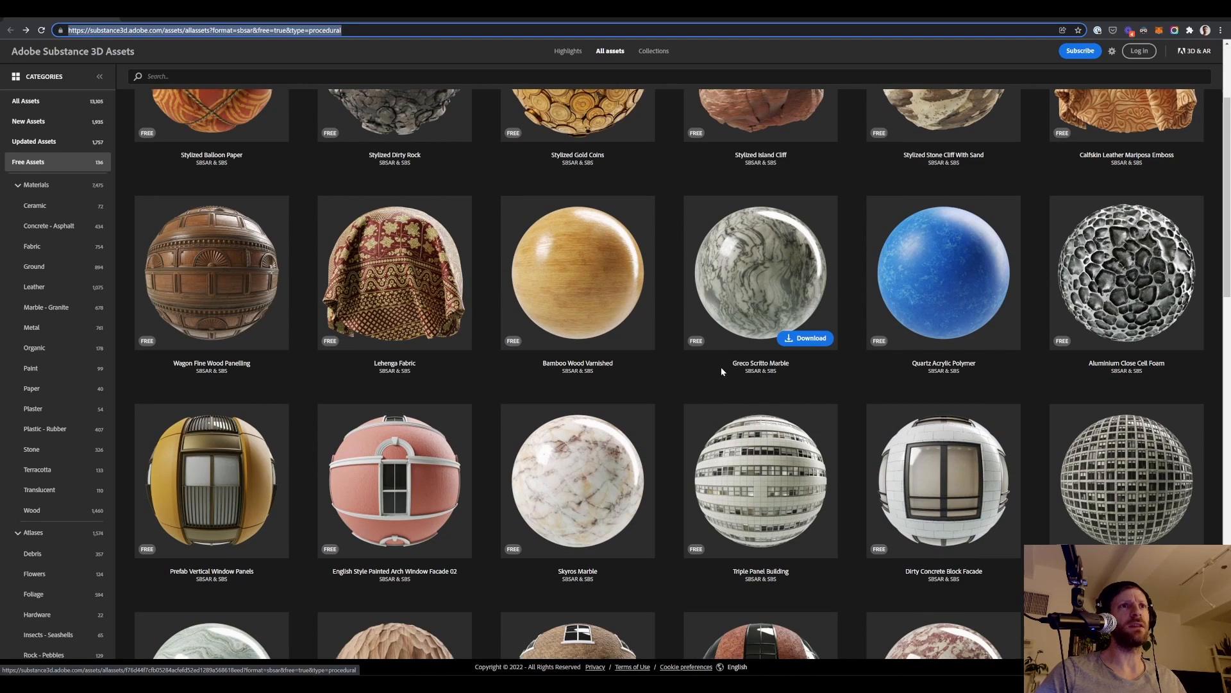
scroll(552, 436, "up", 2)
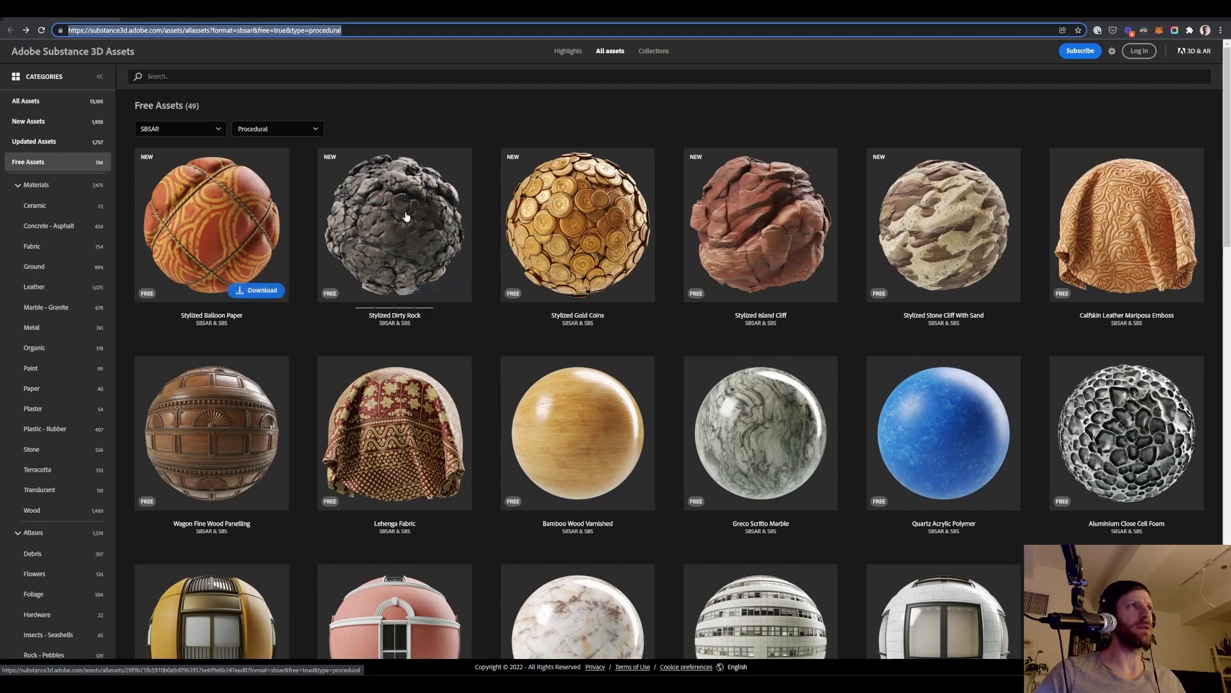
- Find the Stylized Lava Cracked material further down the free assets, view its detail page and return to the list
scroll(506, 349, "down", 20)
scroll(506, 346, "up", 10)
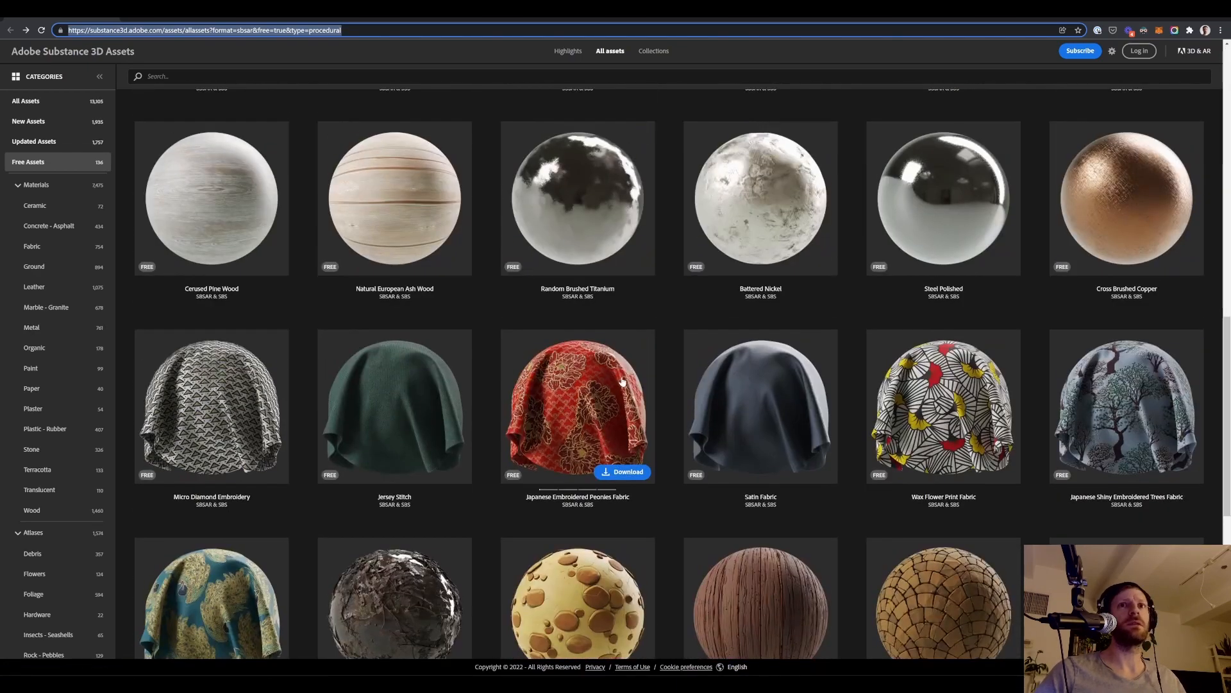
scroll(1055, 521, "down", 4)
left_click(1055, 520)
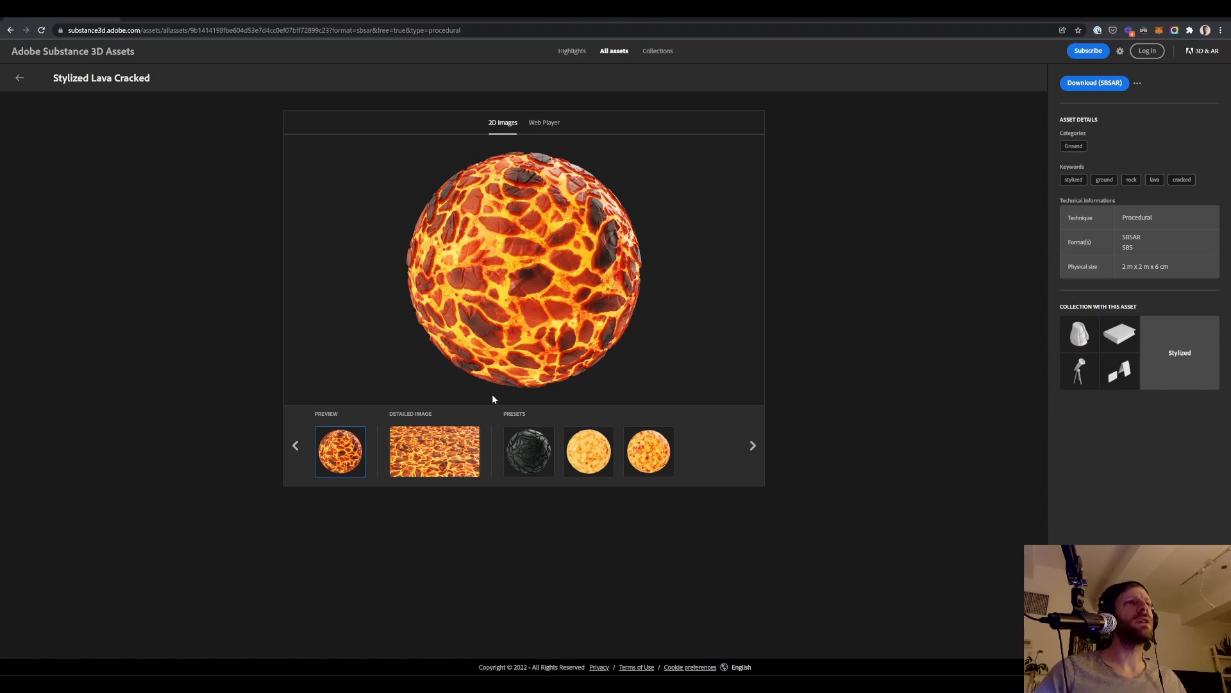
left_click(19, 77)
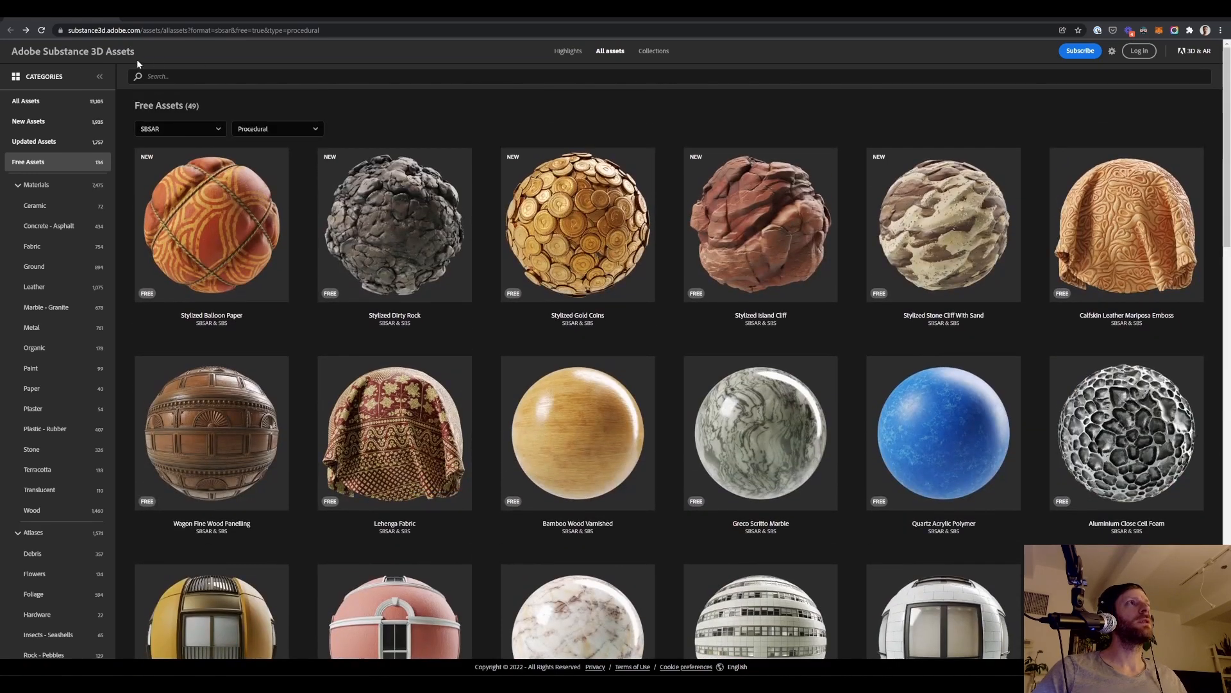
- Review the format and technique filter options of the free assets, keeping SBSAR and Procedural selected
left_click(183, 134)
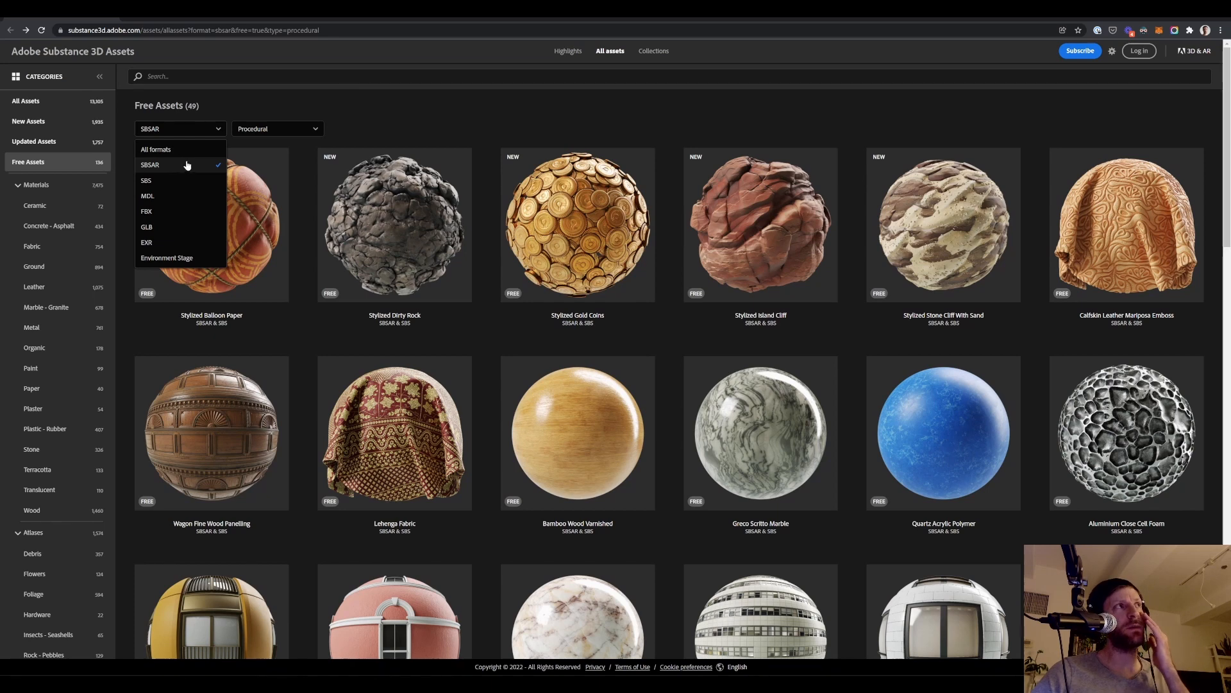
left_click(192, 129)
left_click(289, 131)
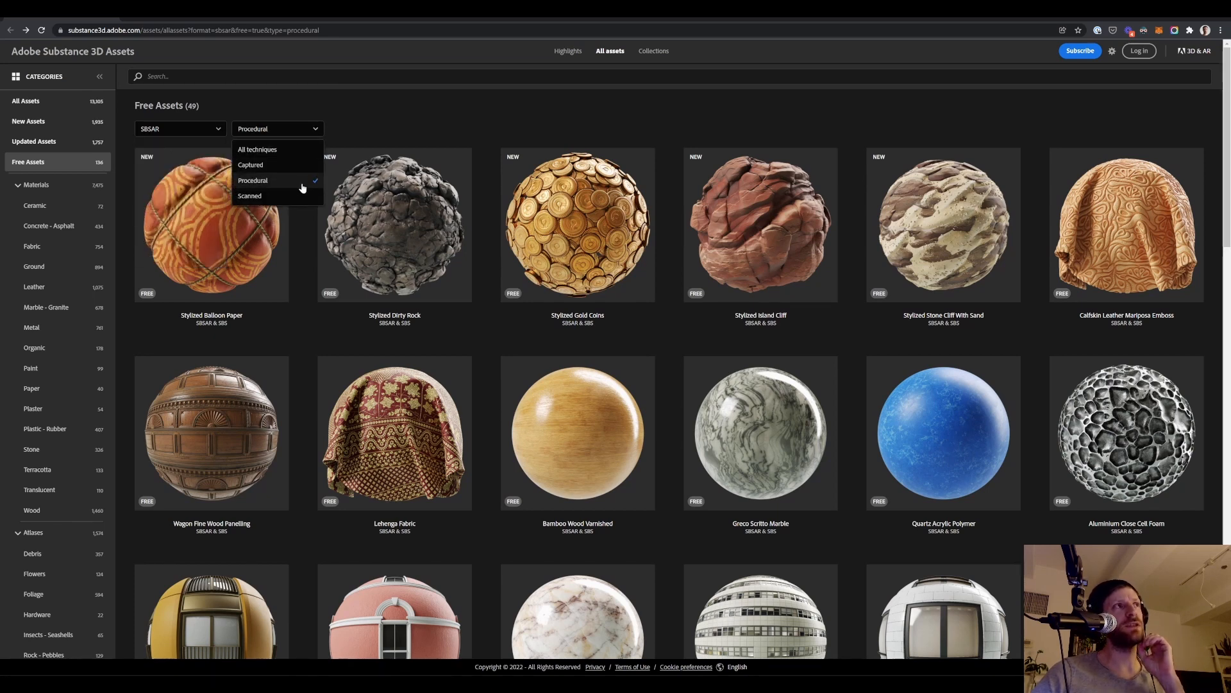
left_click_drag(302, 186, 231, 117)
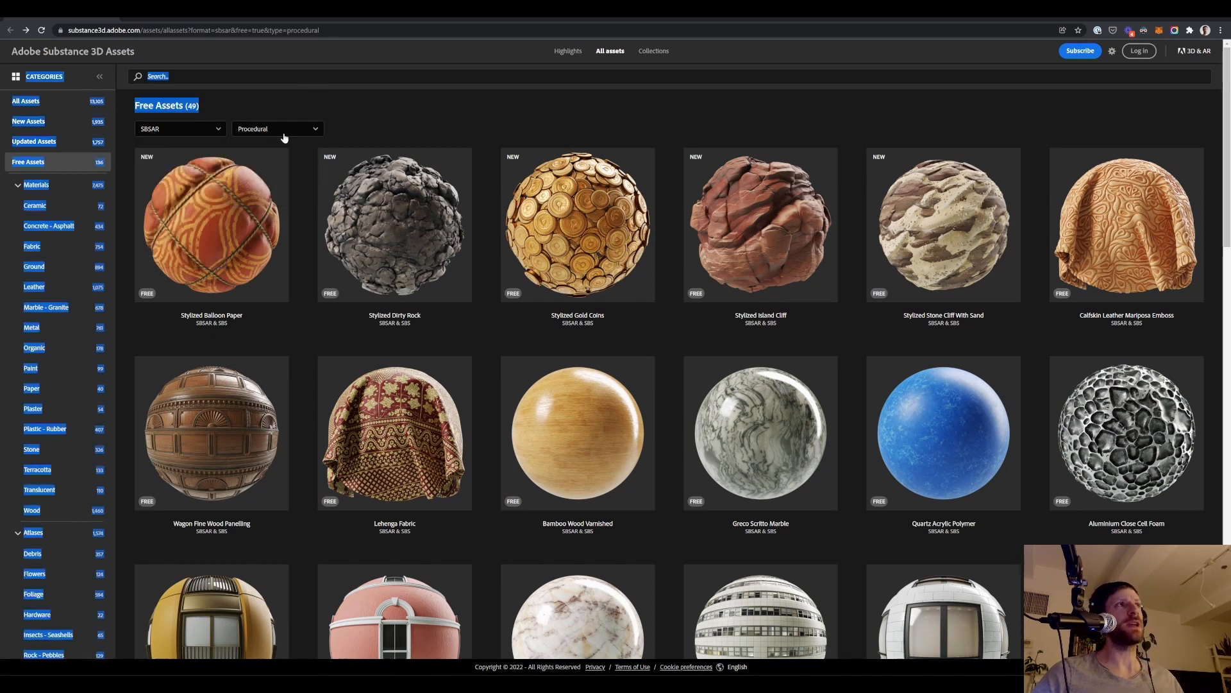
- Clear the text selection on the free assets page and highlight the format and technique part of its web address
left_click(178, 131)
left_click(241, 103)
left_click(199, 108)
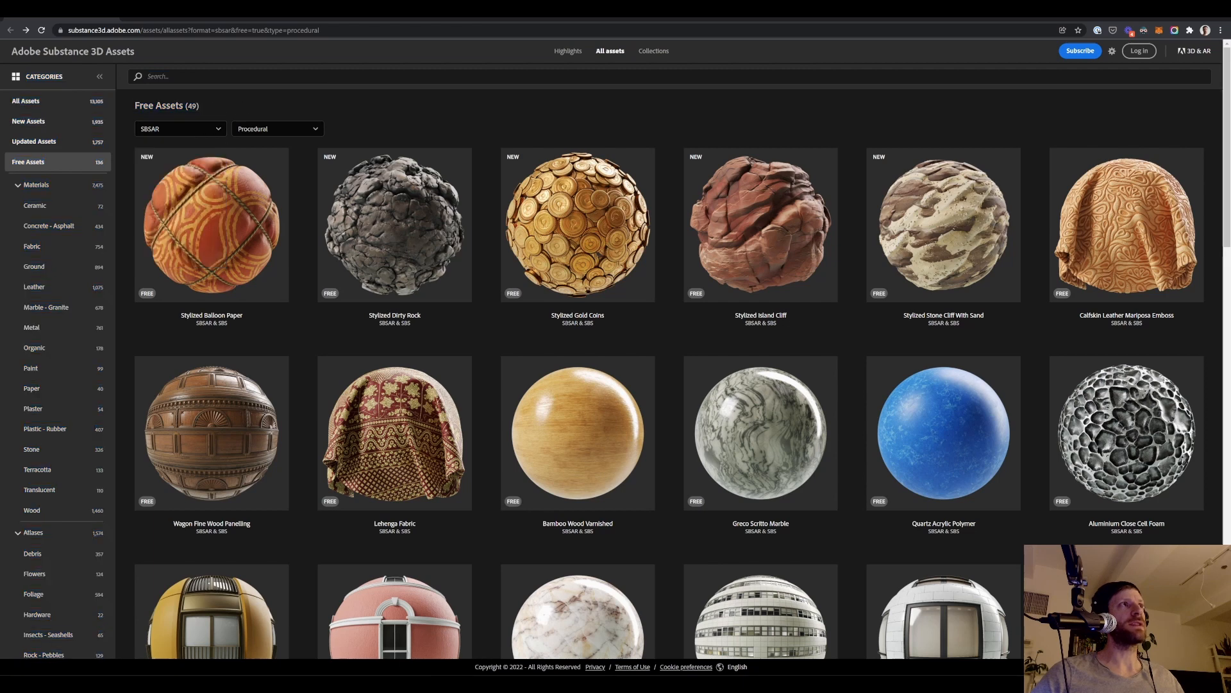
left_click(308, 30)
left_click_drag(341, 30, 135, 30)
left_click(282, 31)
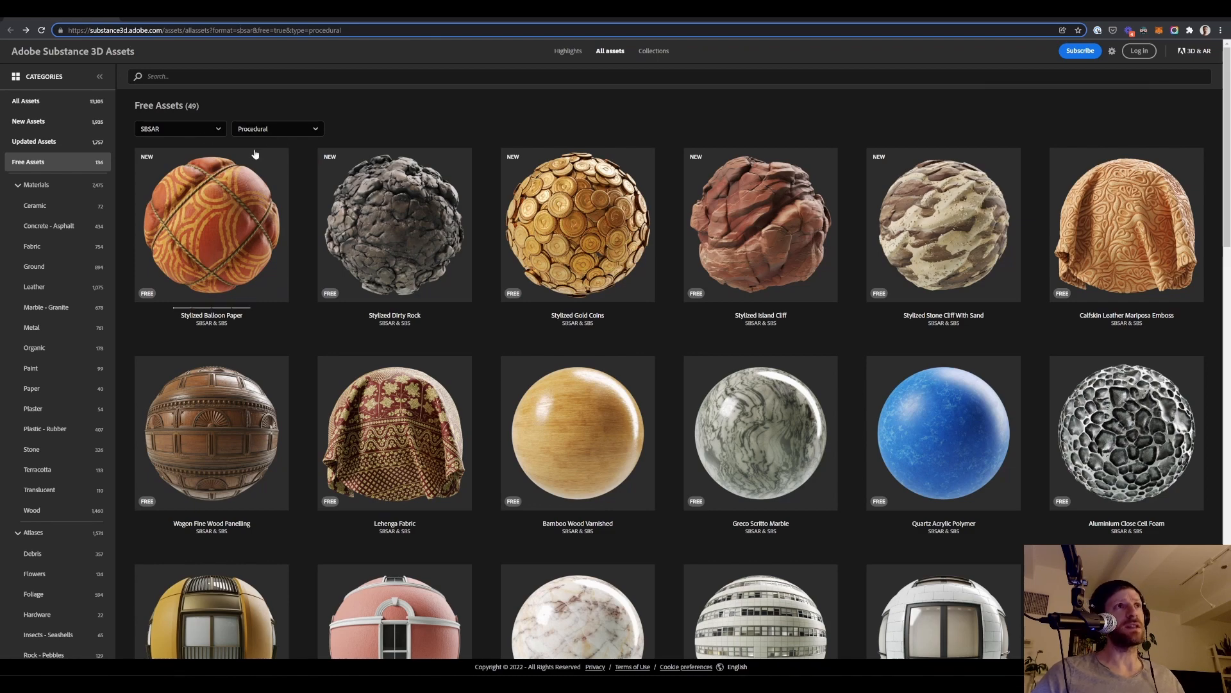
- Find the Stylized Lava Cracked material further down the free assets and open its detail page
mouse_move(260, 153)
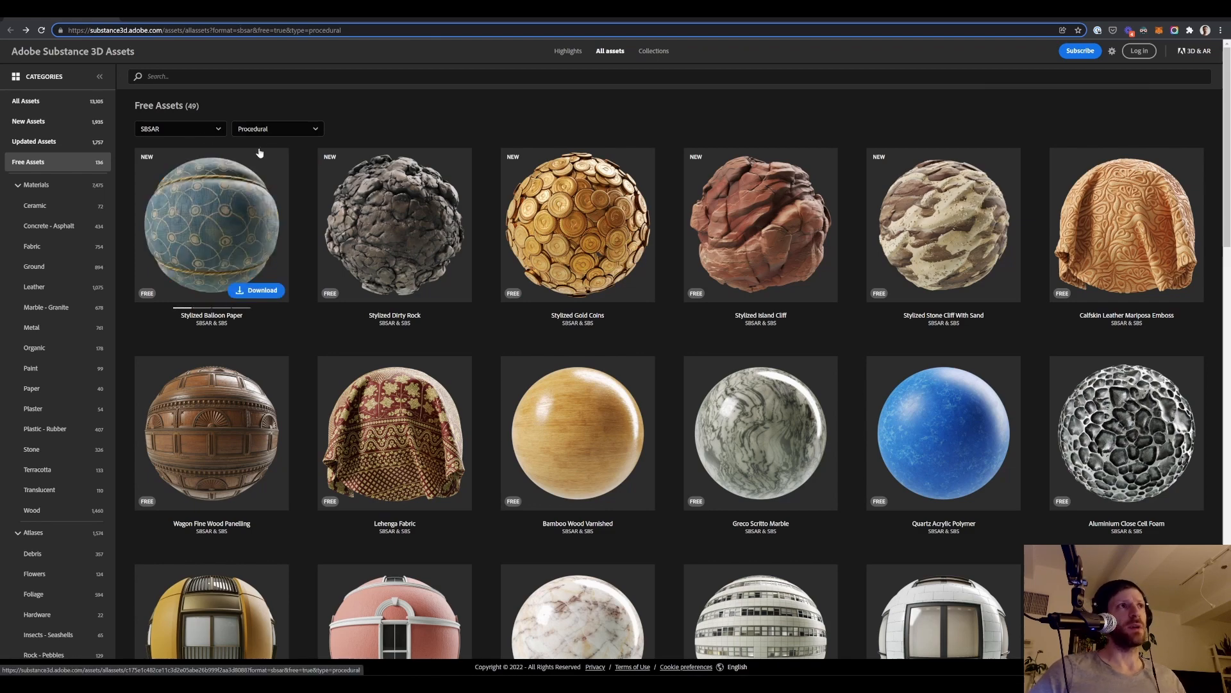
scroll(681, 321, "down", 10)
scroll(681, 324, "down", 5)
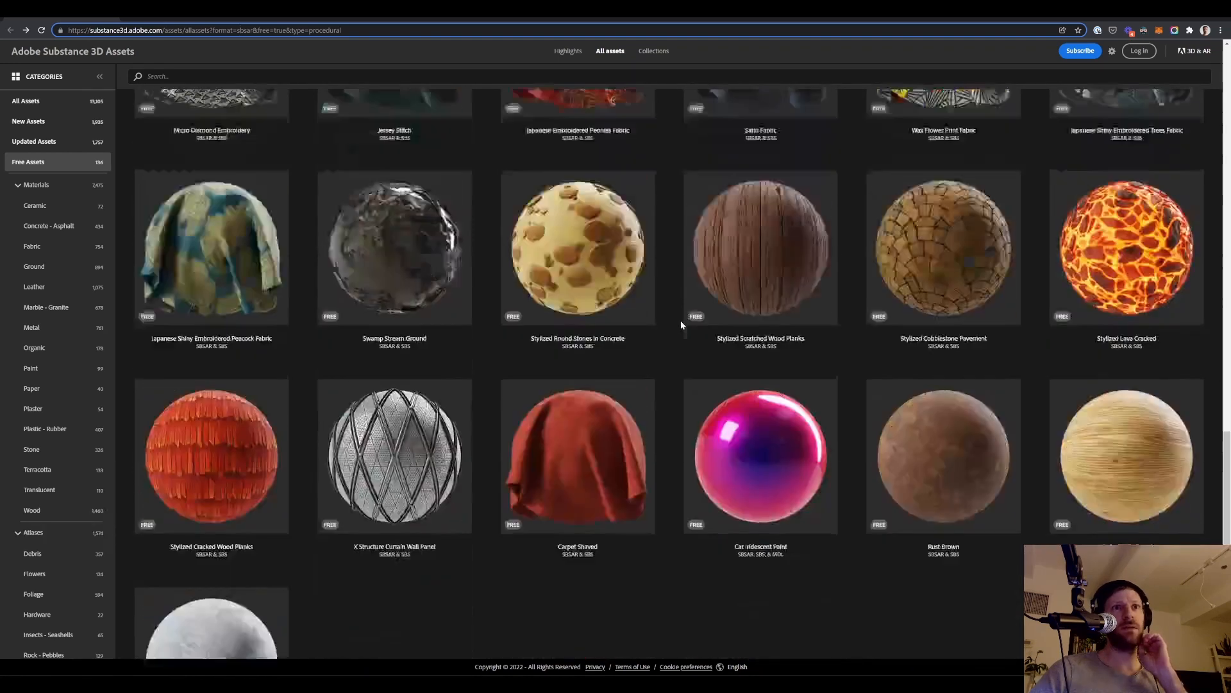
left_click(1121, 210)
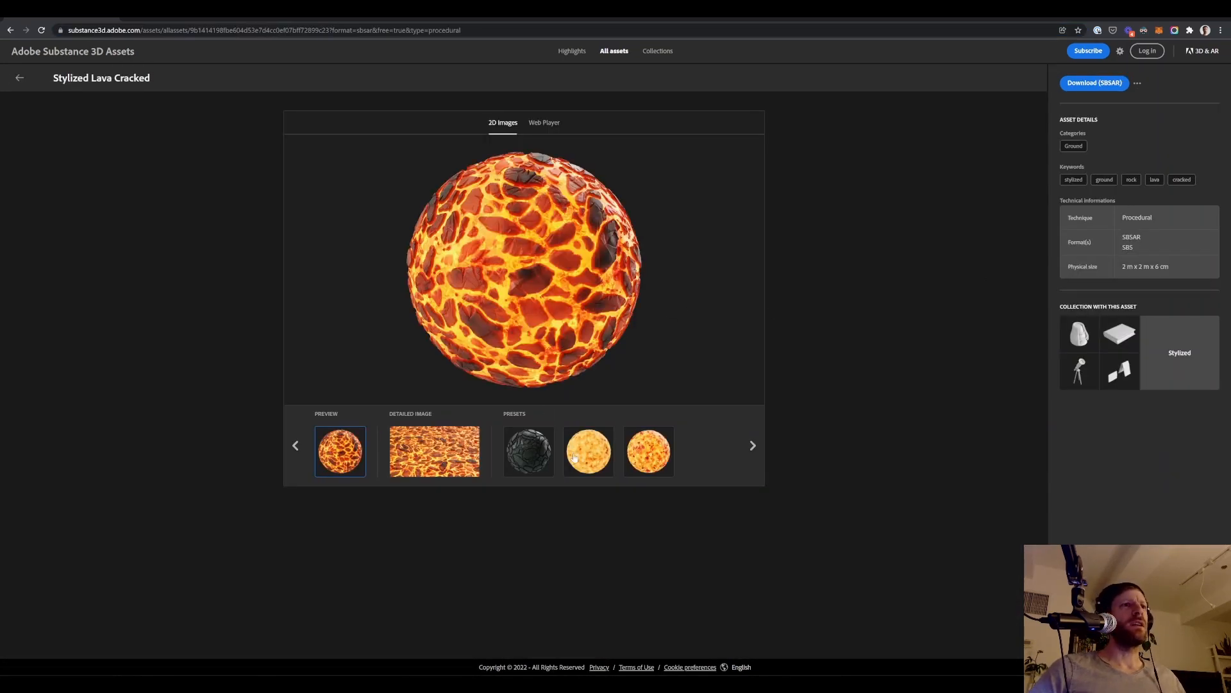
- Compare the preview images of the Stylized Lava Cracked presets, ending on the dark cold lava variant
left_click(649, 453)
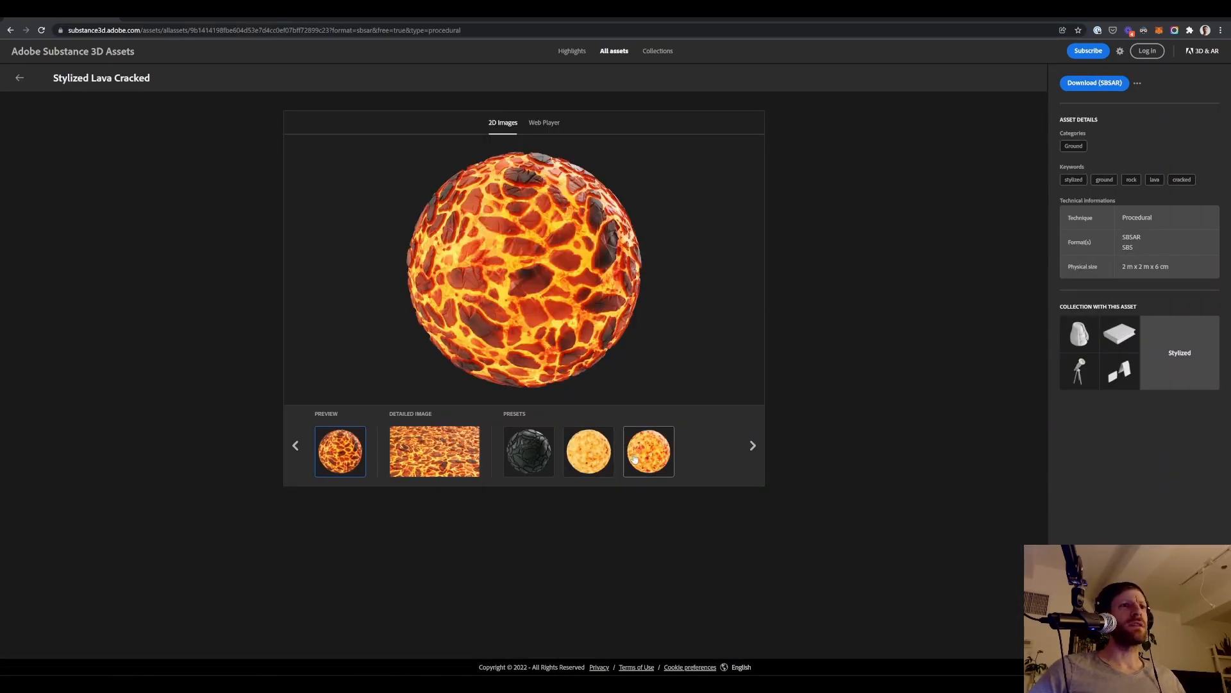
left_click(580, 463)
left_click(535, 461)
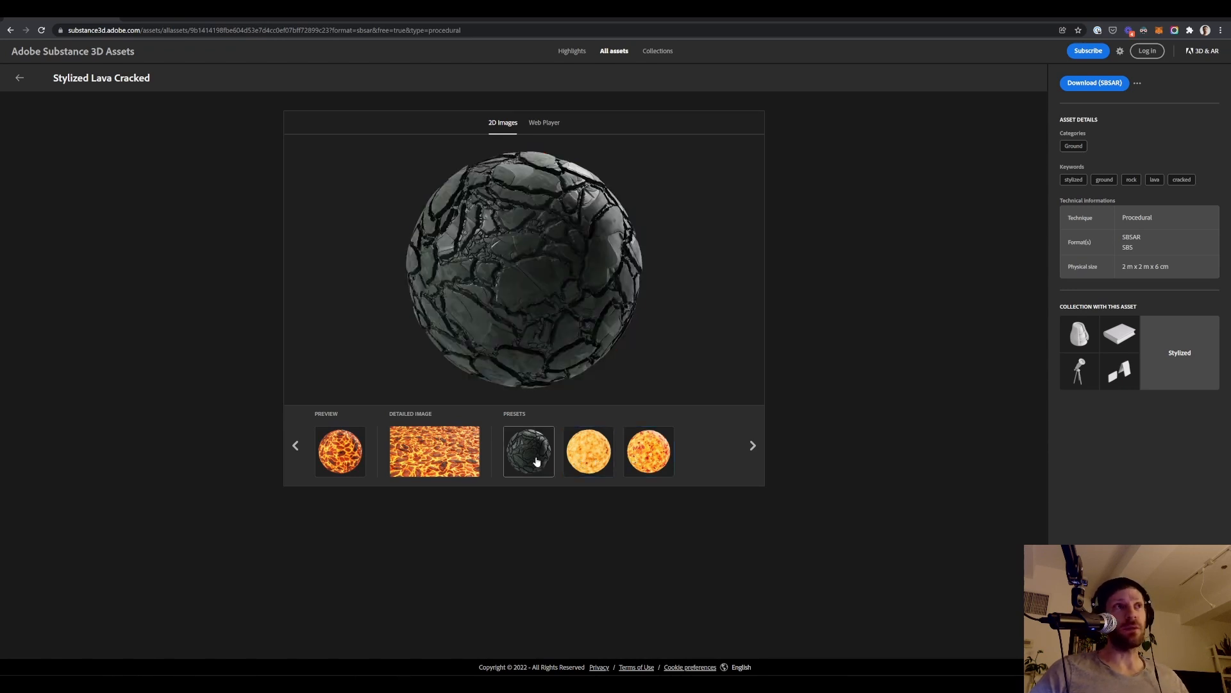
left_click(584, 458)
left_click(542, 456)
left_click(652, 453)
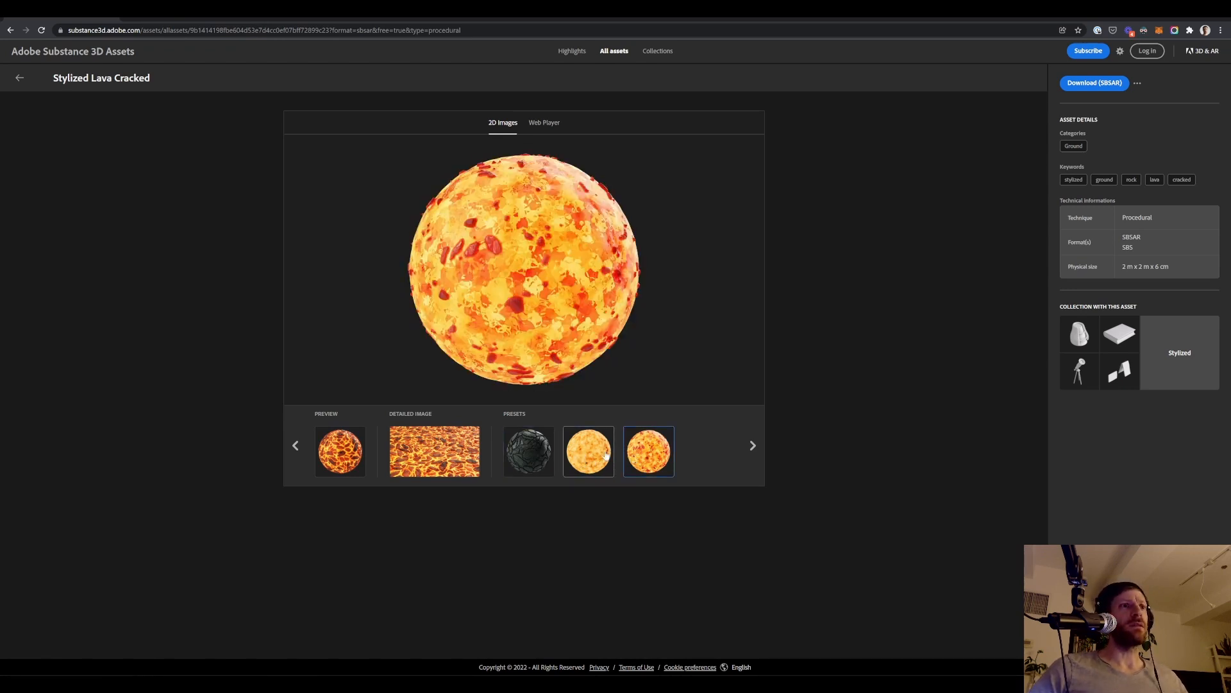
left_click(606, 454)
left_click(536, 449)
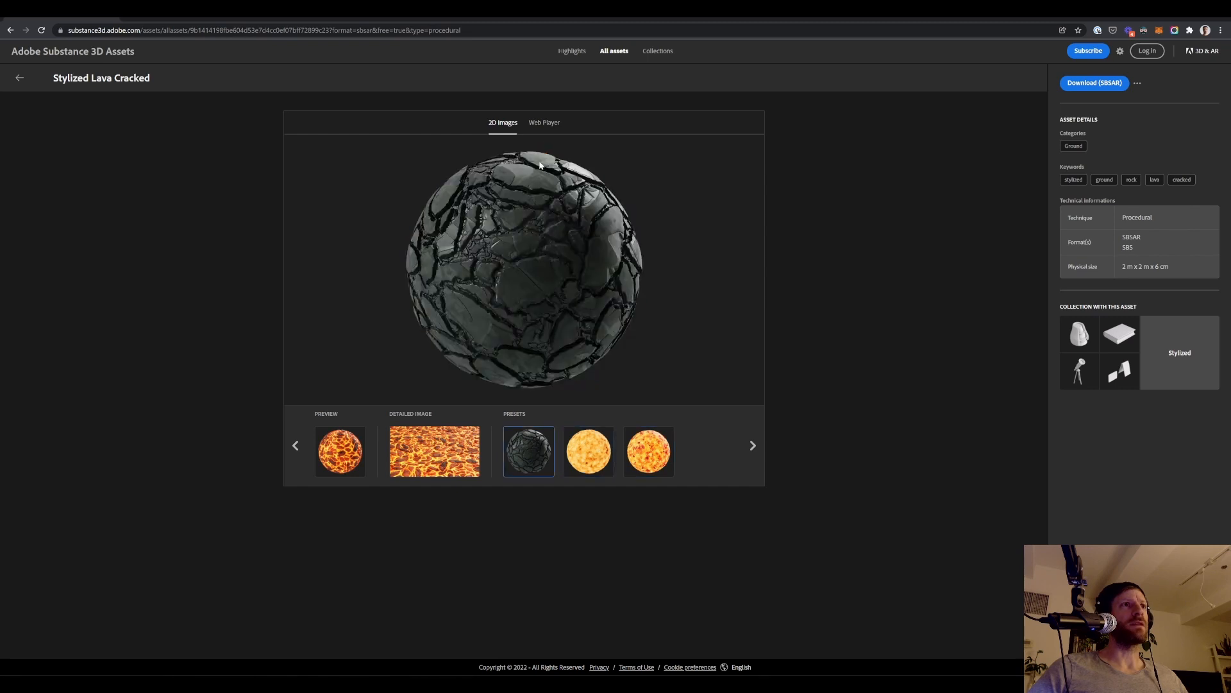
- Open the lava material in the full-screen Web Player and set Chunks Density to Low and Heat to 0.11
left_click(543, 123)
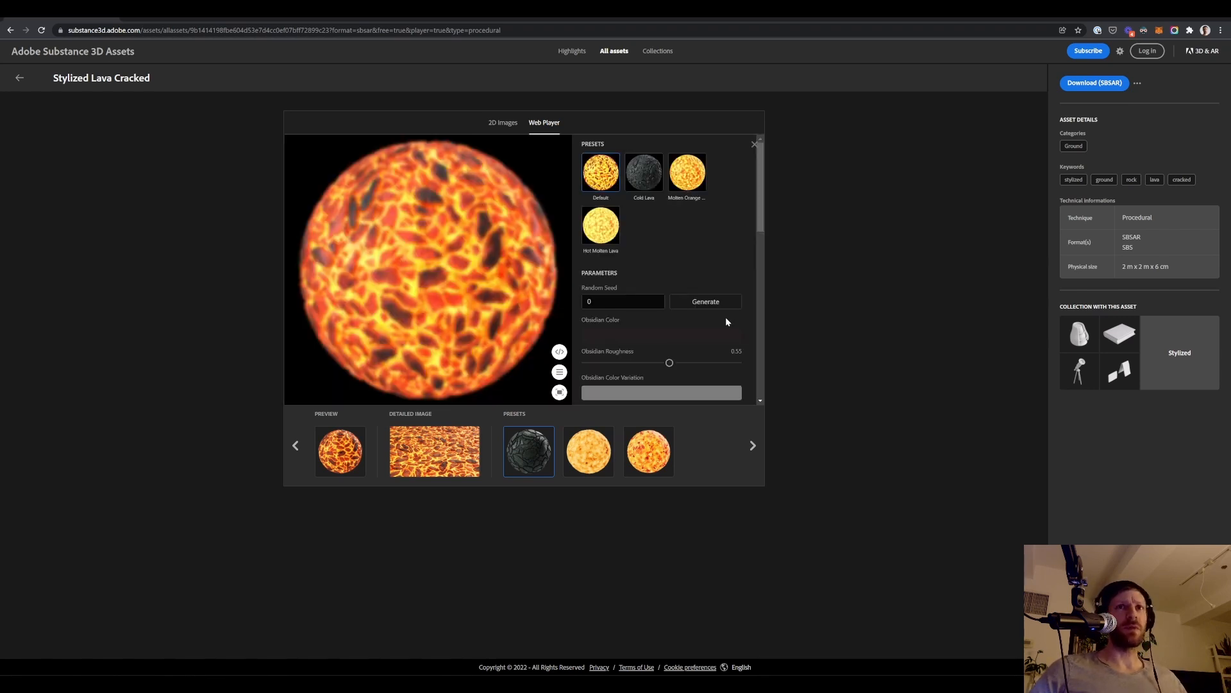
left_click(559, 393)
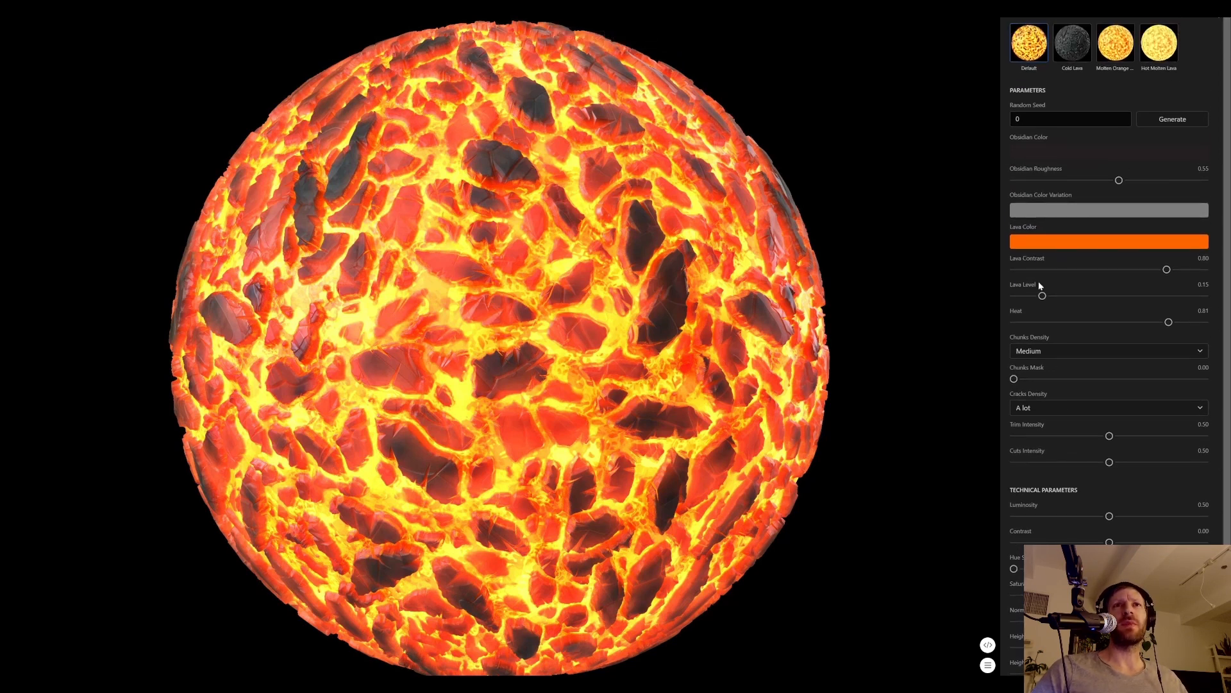
left_click(1056, 350)
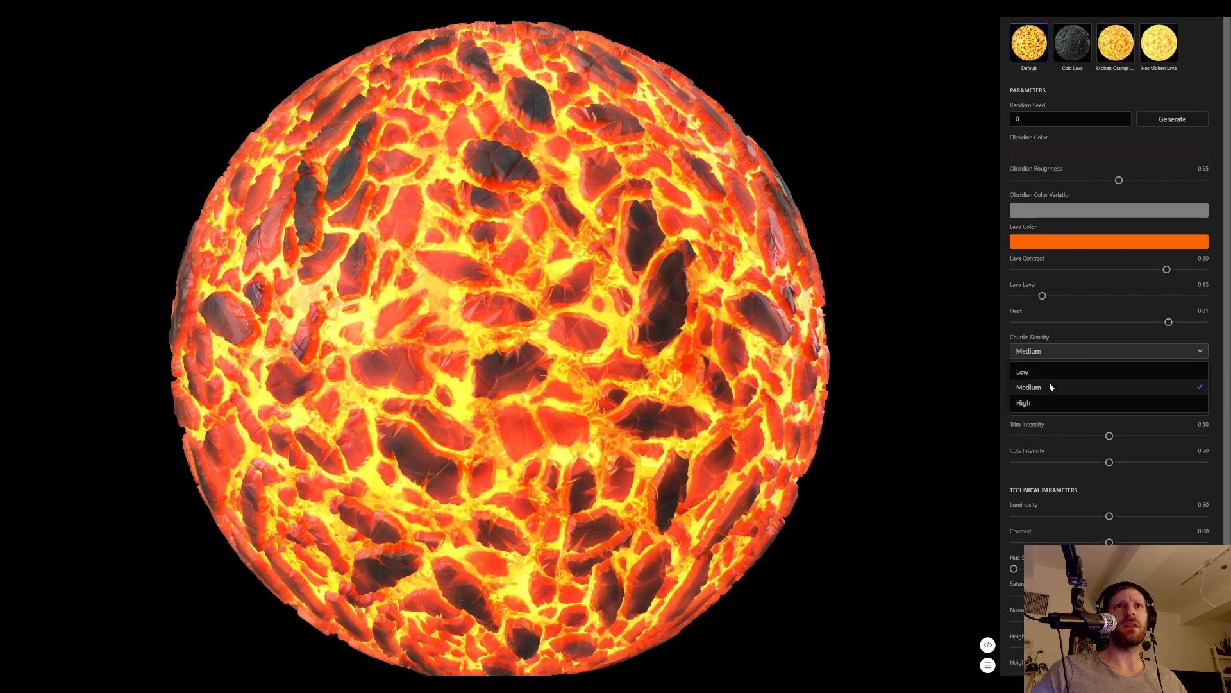
left_click(1052, 371)
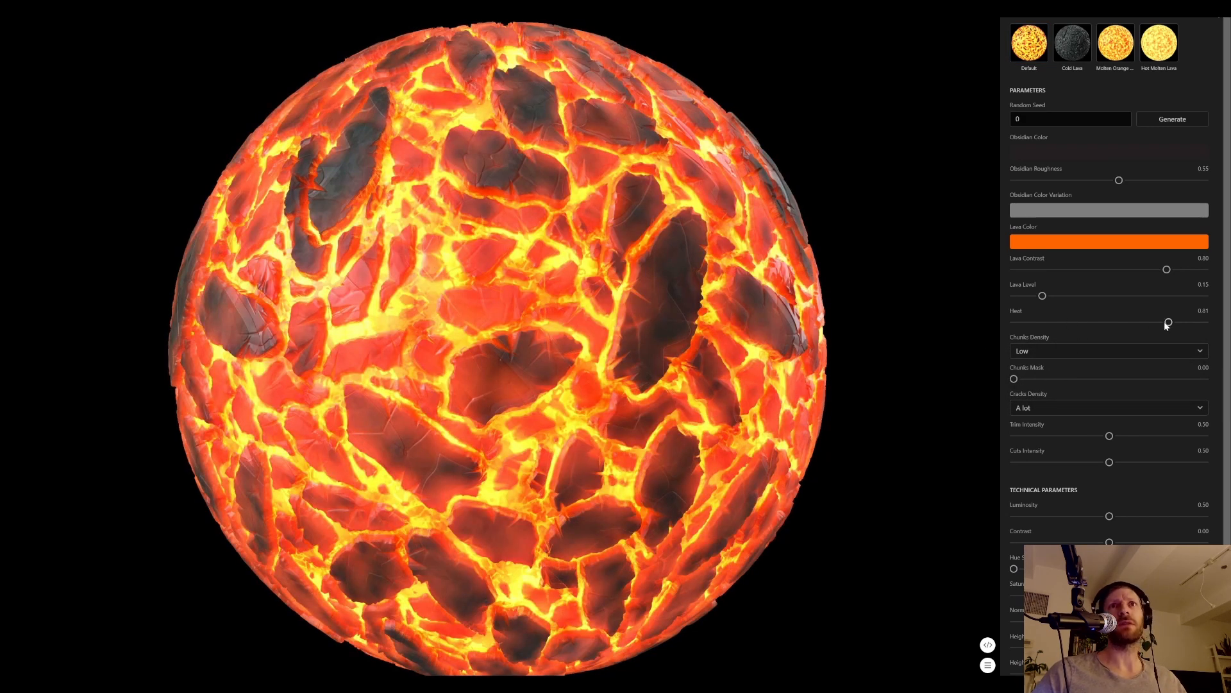
left_click_drag(1168, 322, 1035, 327)
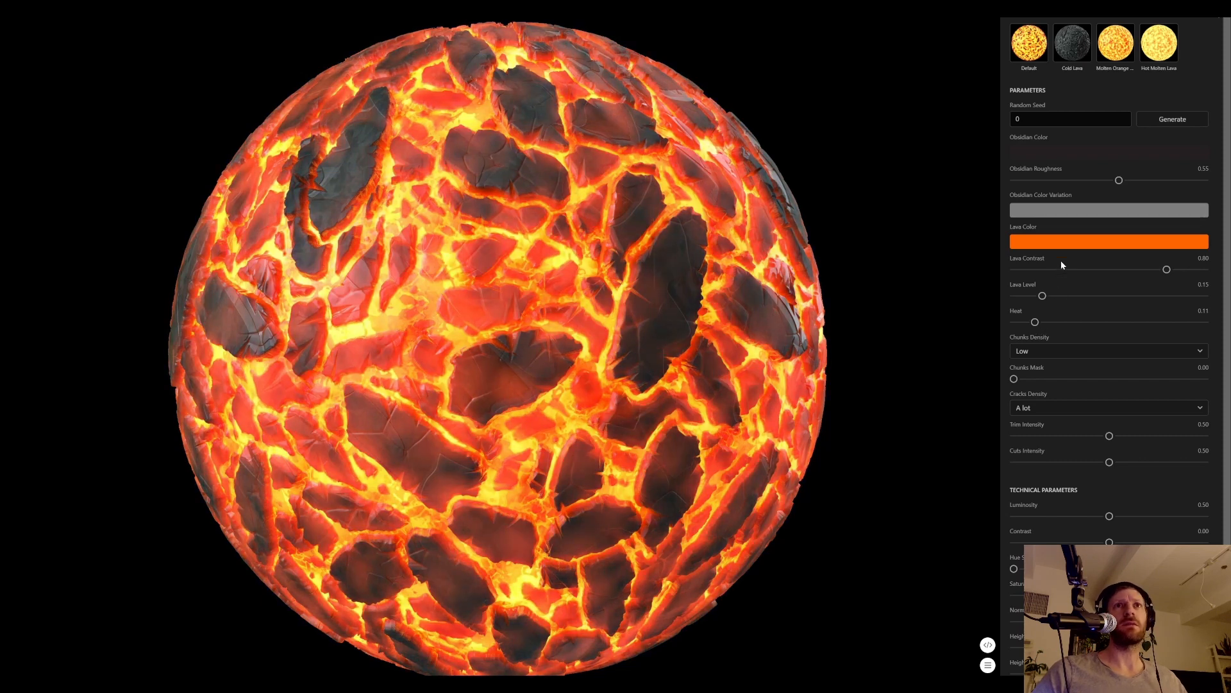
- Change the Lava Color to blue #0004FD with a hue of 239°
left_click(1049, 247)
left_click_drag(1085, 307, 1138, 308)
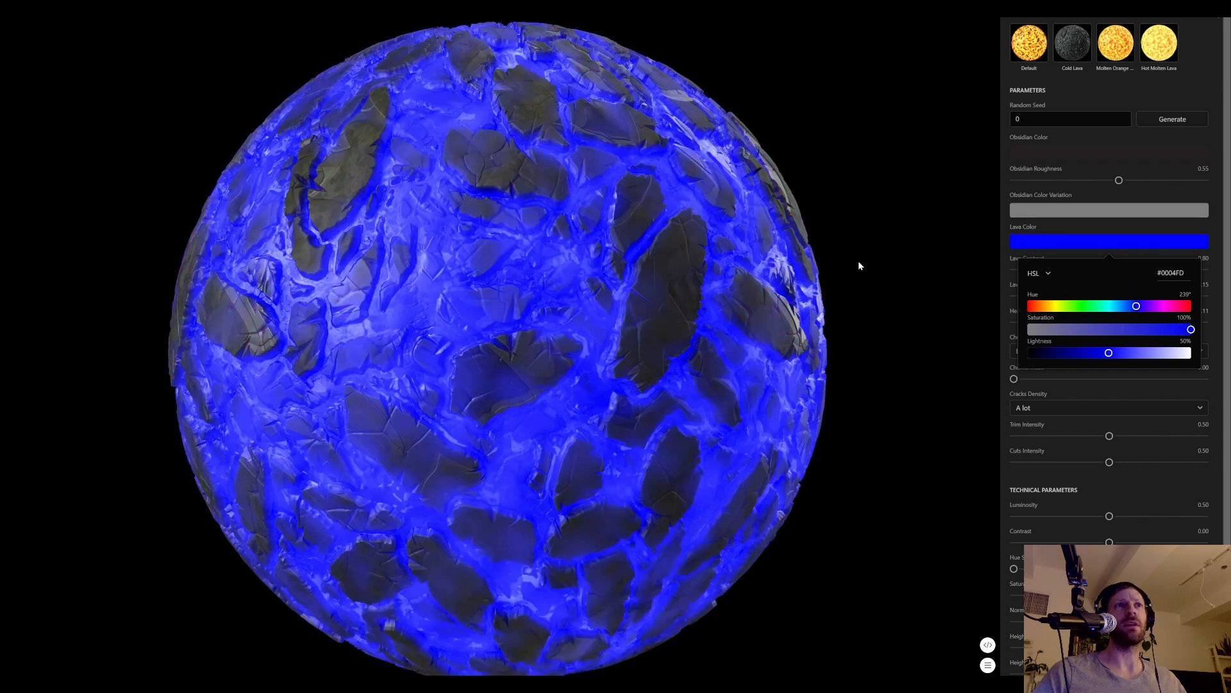
left_click(873, 228)
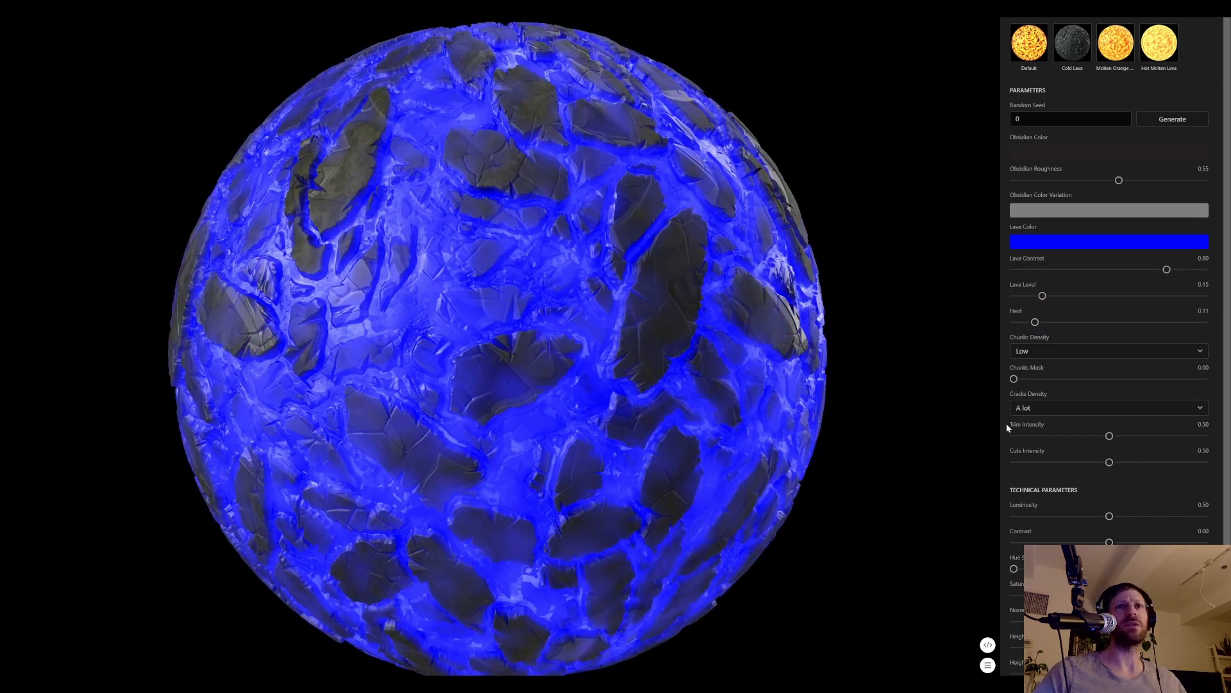
- Set Cuts Intensity to 0.20, Trim Intensity to 0.78 and Cracks Density to None
left_click_drag(1109, 462, 1162, 436)
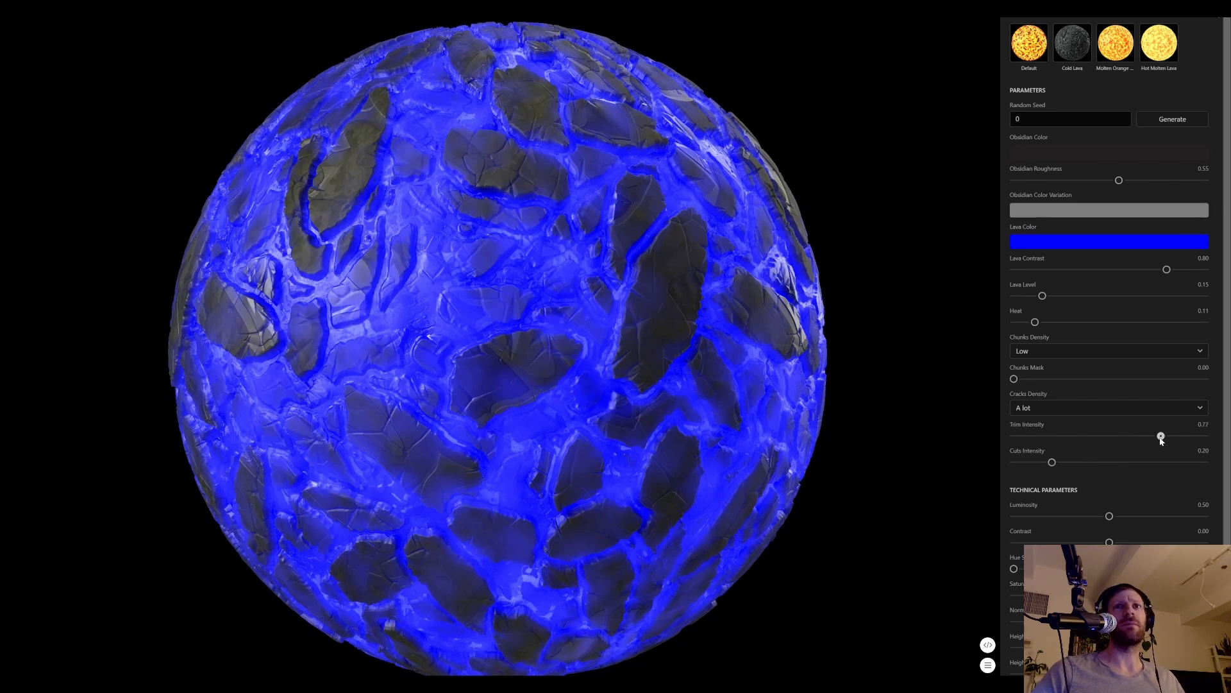
left_click(1044, 409)
left_click(1052, 441)
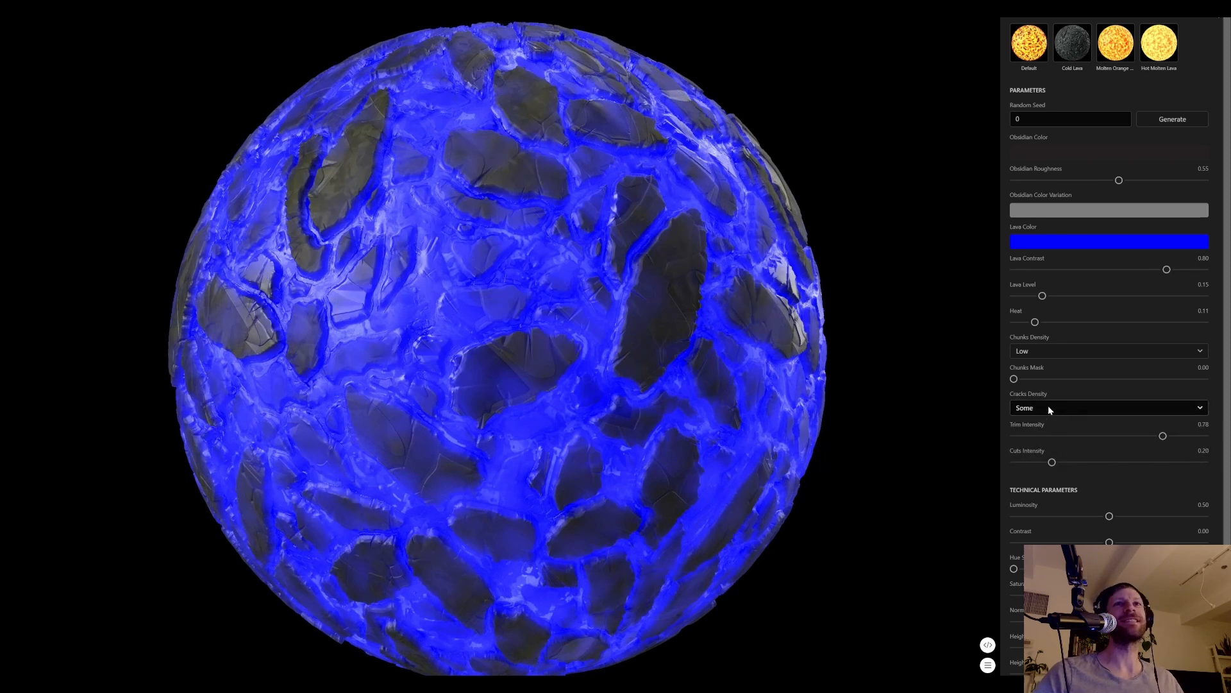
left_click(1049, 406)
left_click(1052, 423)
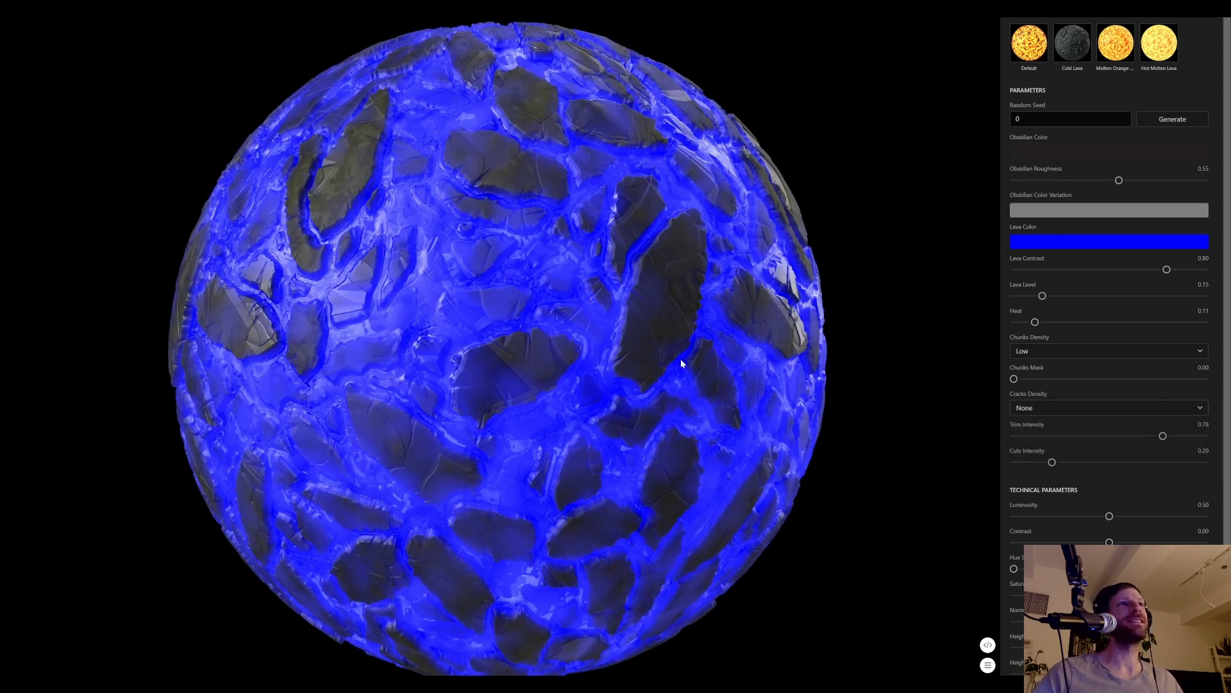
scroll(1075, 535, "down", 1)
scroll(1073, 282, "up", 1)
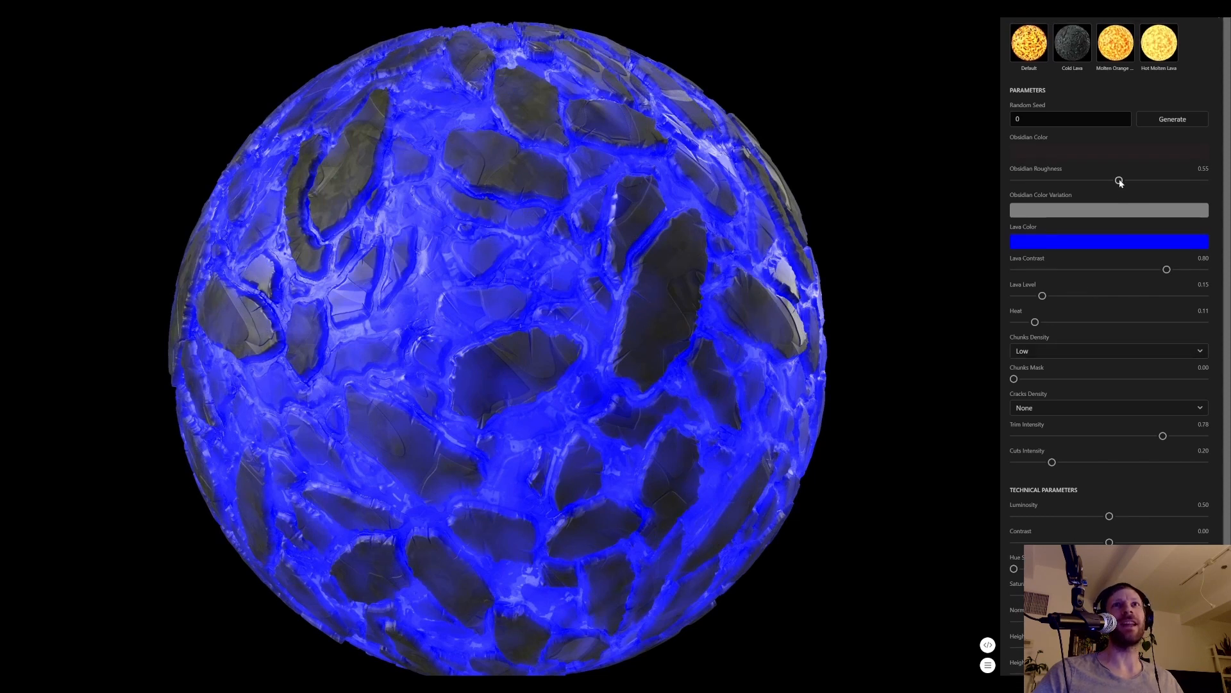
- Set Obsidian Roughness to 0.32 and generate a new random seed three times, leaving the full-screen view when done
left_click_drag(1119, 181, 1038, 180)
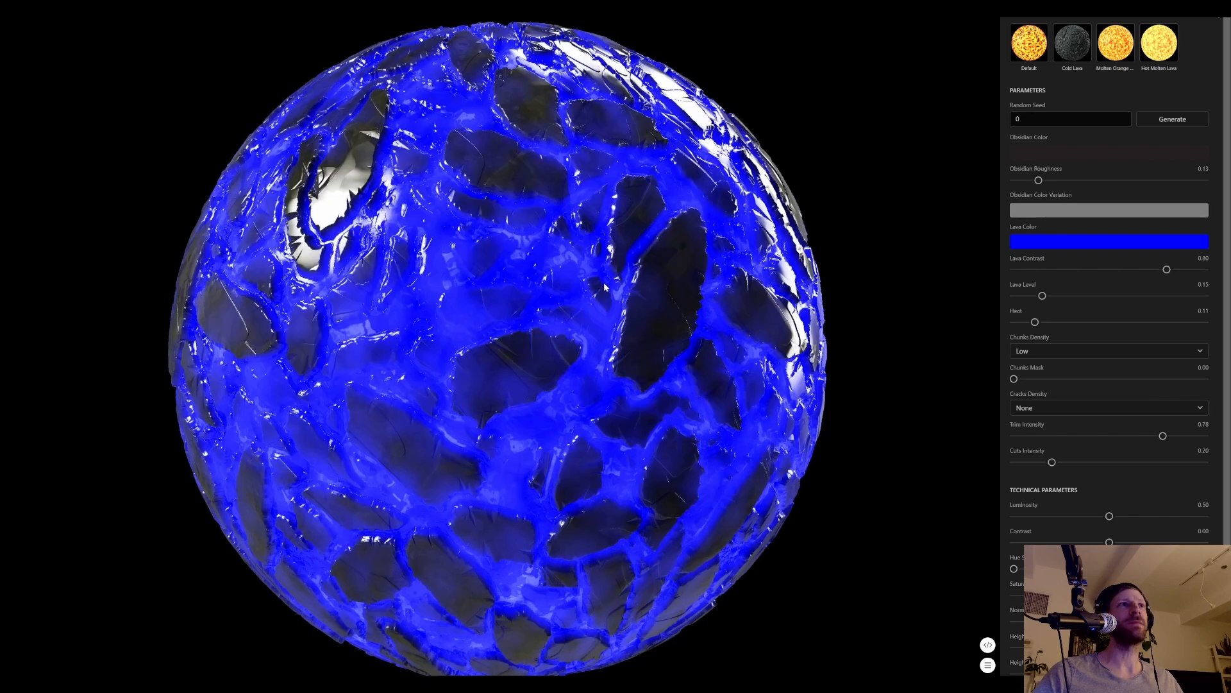
left_click_drag(1038, 180, 1076, 181)
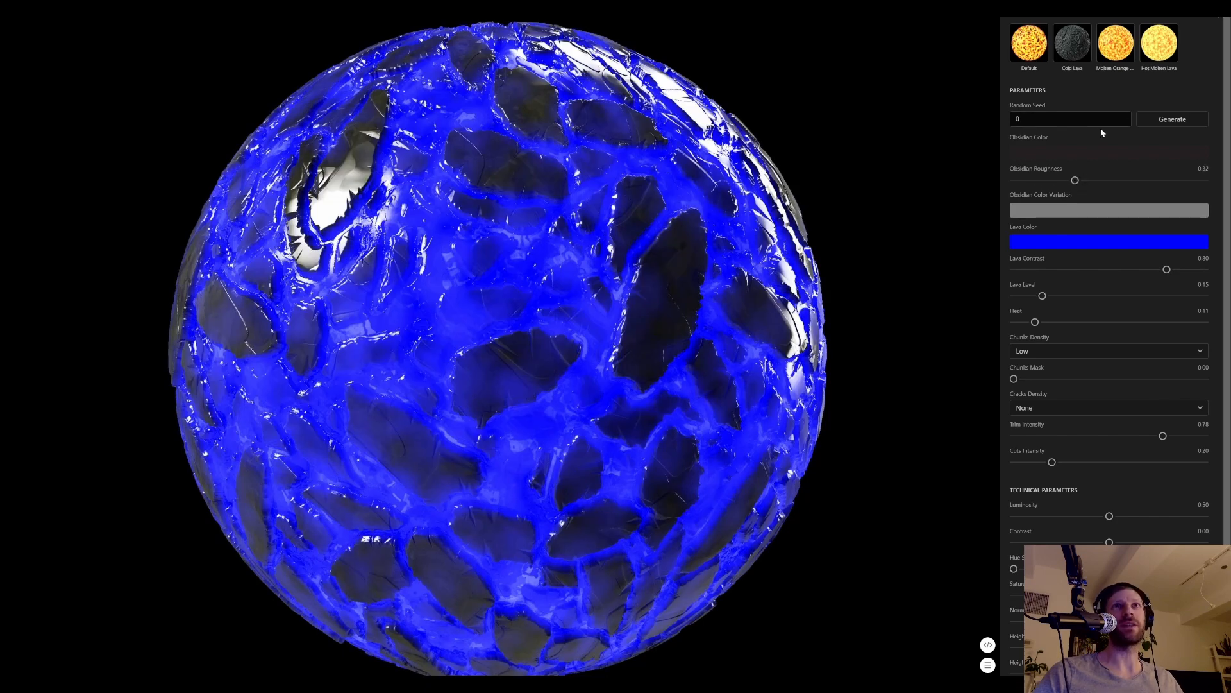
left_click(1168, 121)
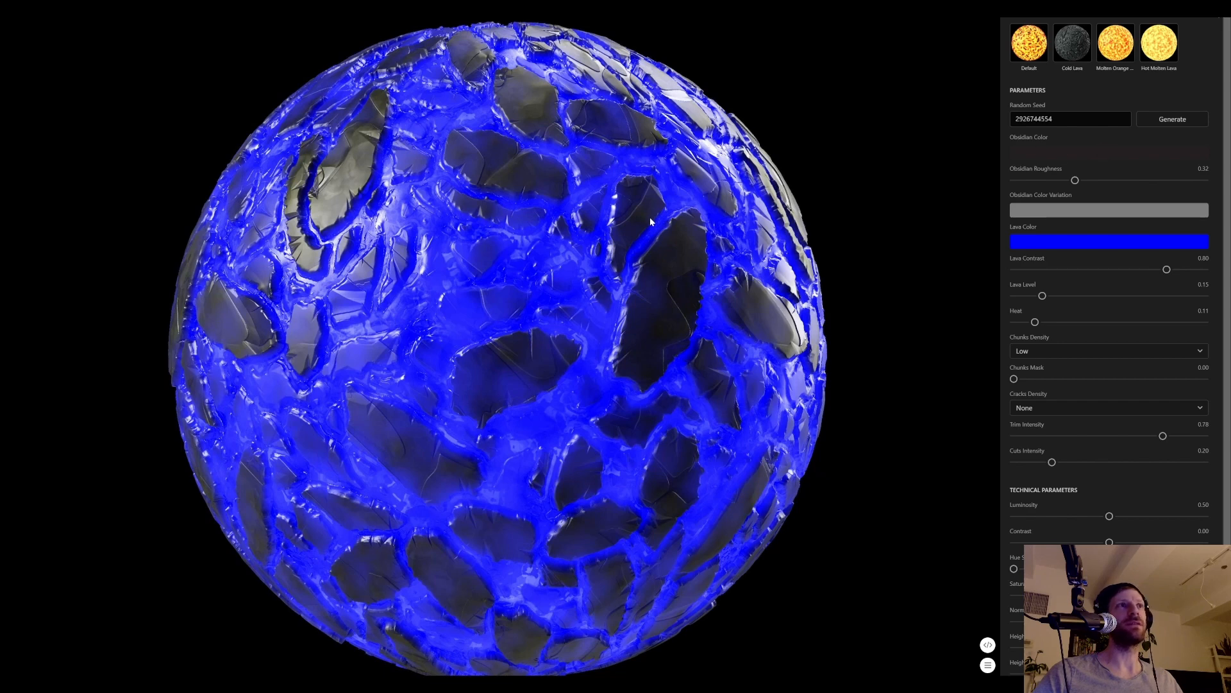
left_click(1185, 120)
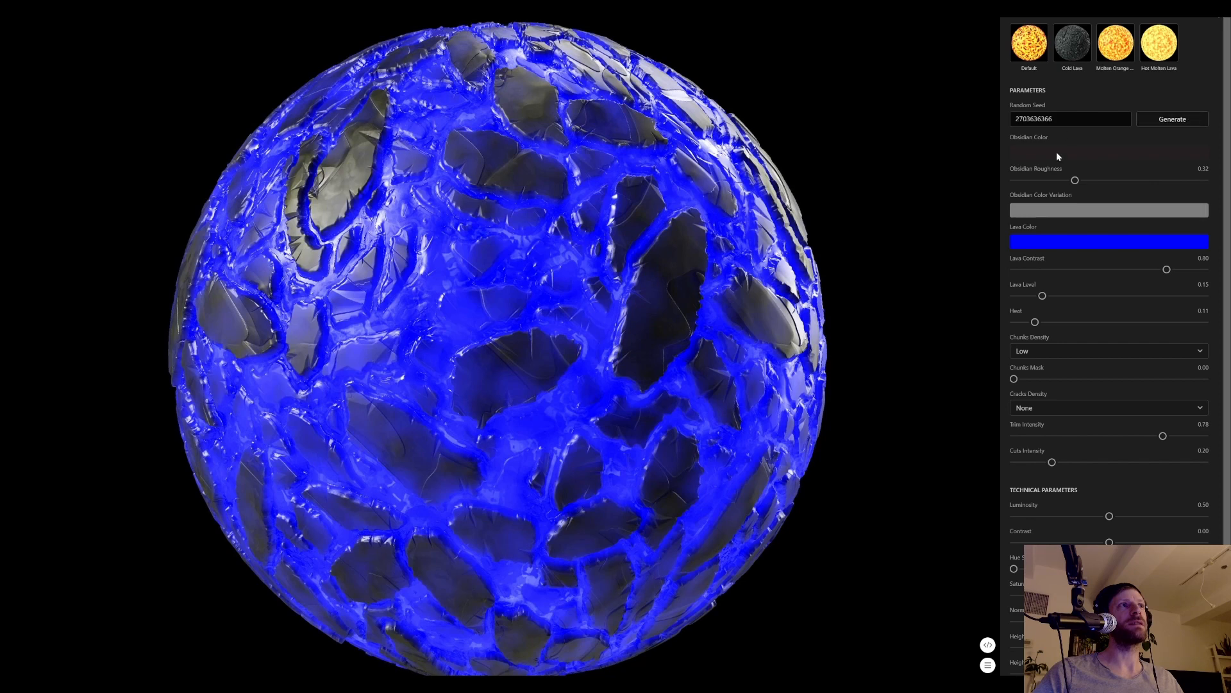
left_click(1174, 123)
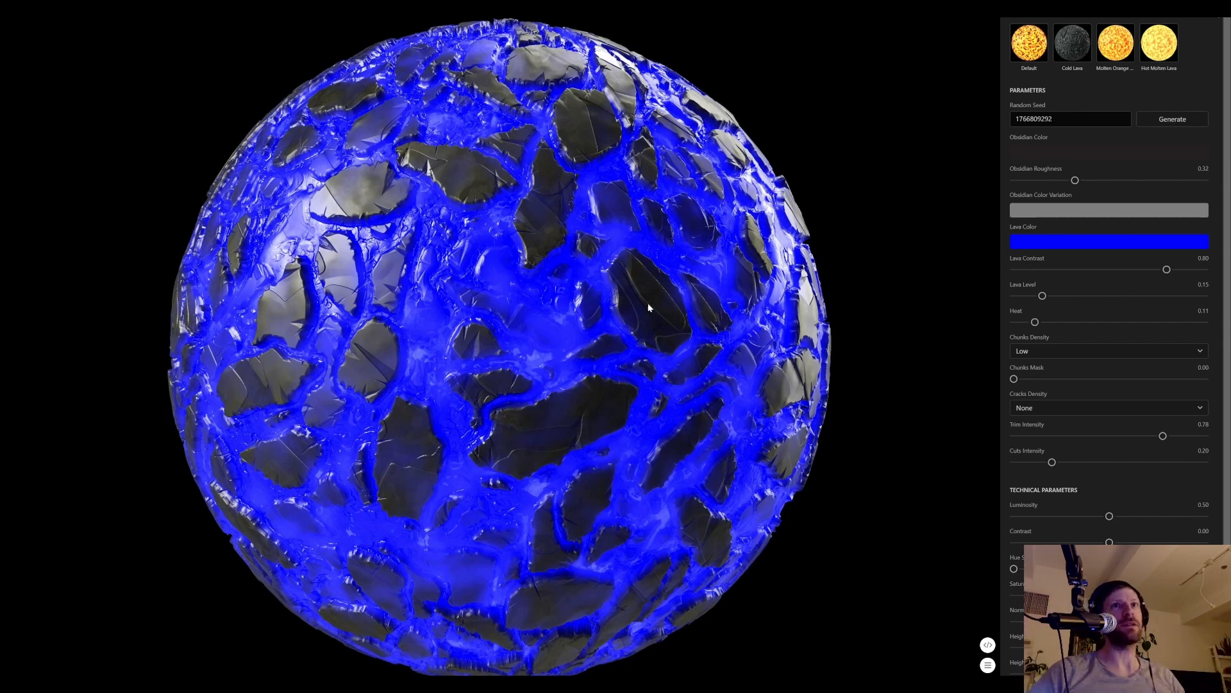
key("Escape")
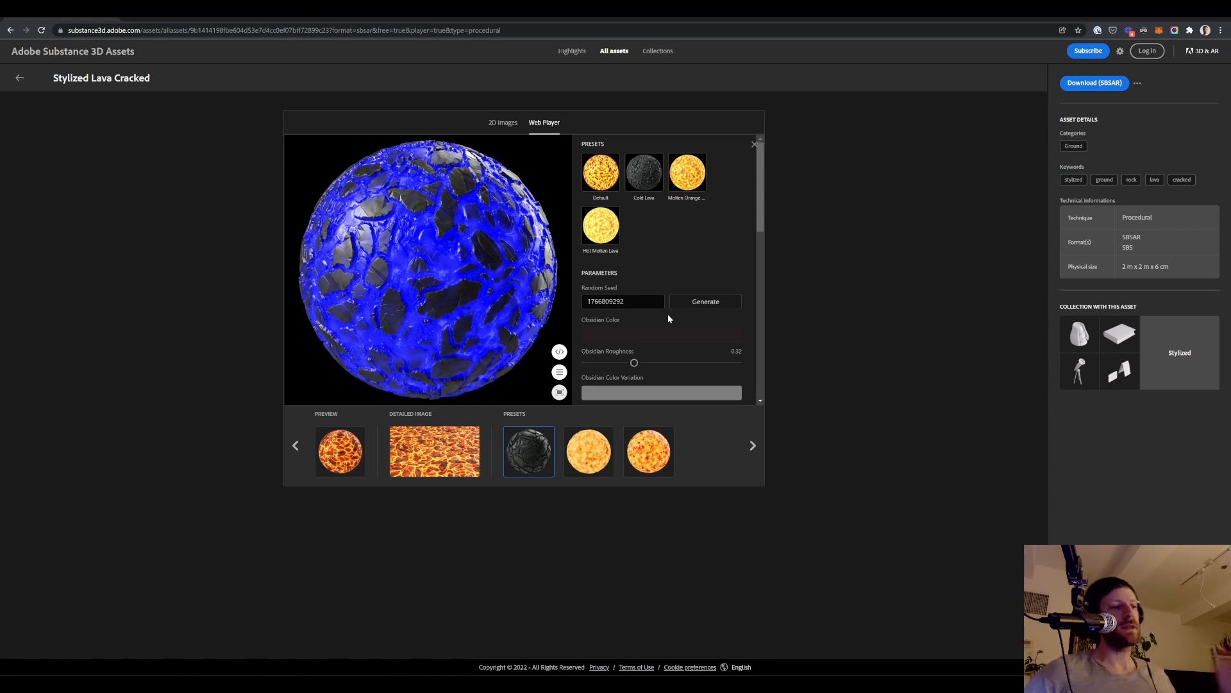
- Switch to Blender and change from the Shading workspace to the Layout workspace
key("alt+Tab")
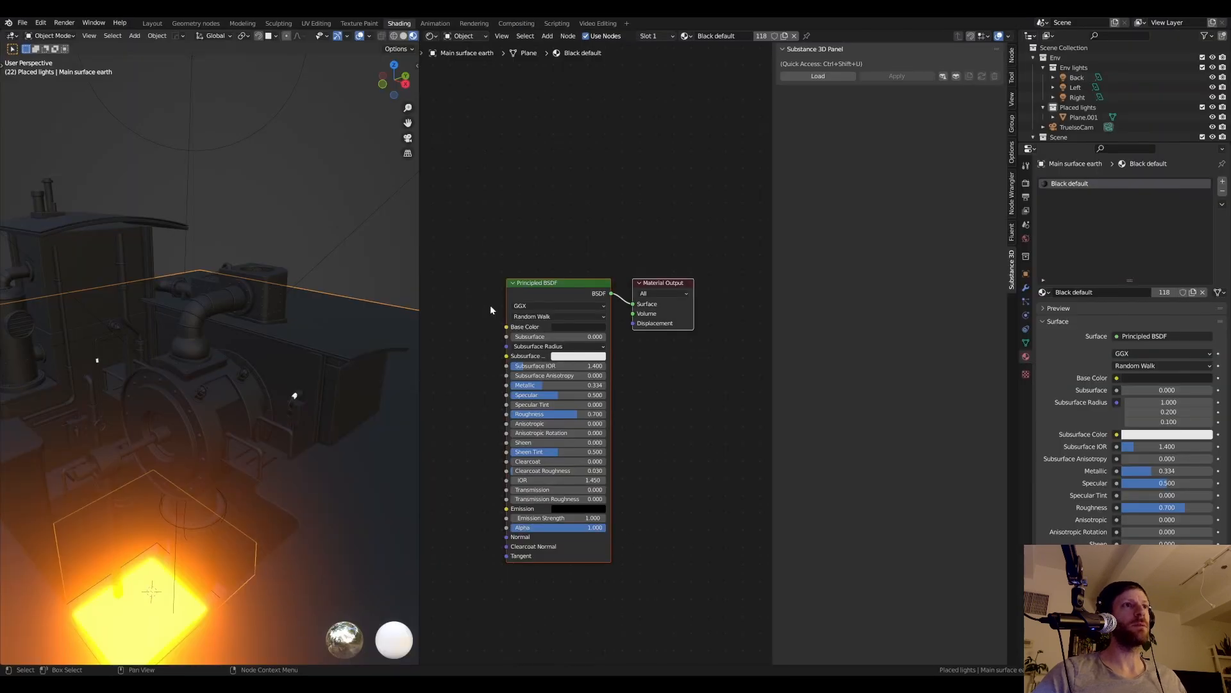
scroll(509, 202, "down", 1)
left_click_drag(516, 224, 551, 225, "alt")
scroll(296, 282, "down", 5)
middle_click_drag(296, 283, 281, 290)
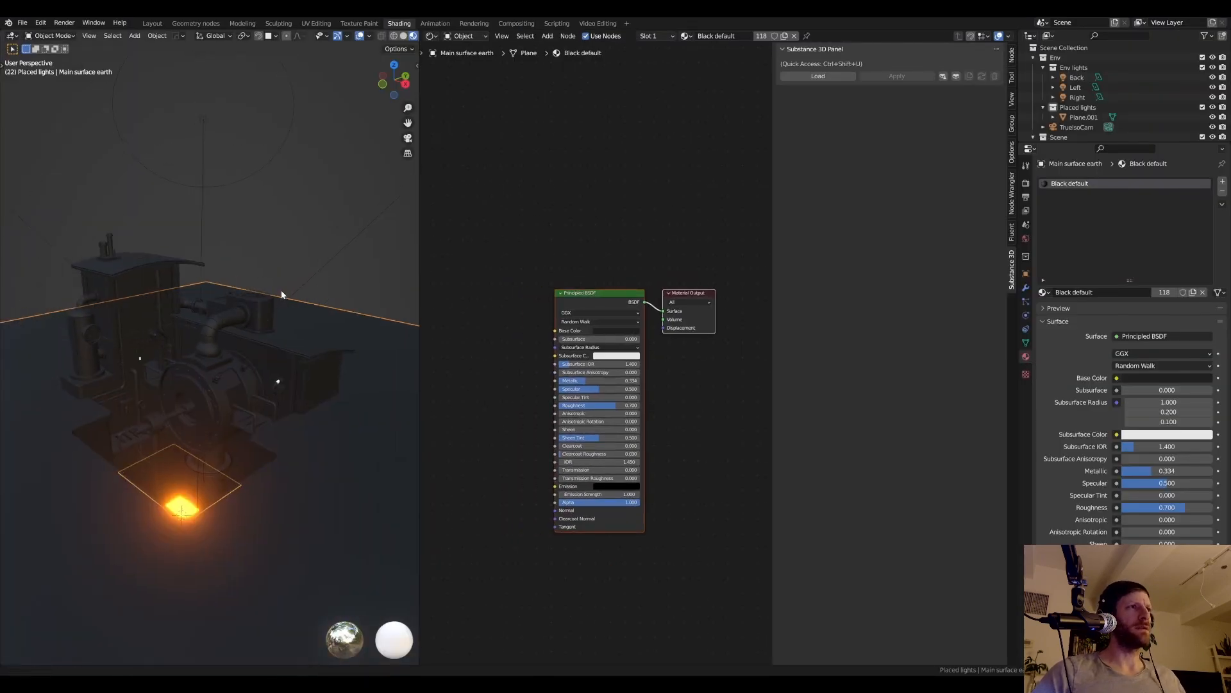
left_click(155, 24)
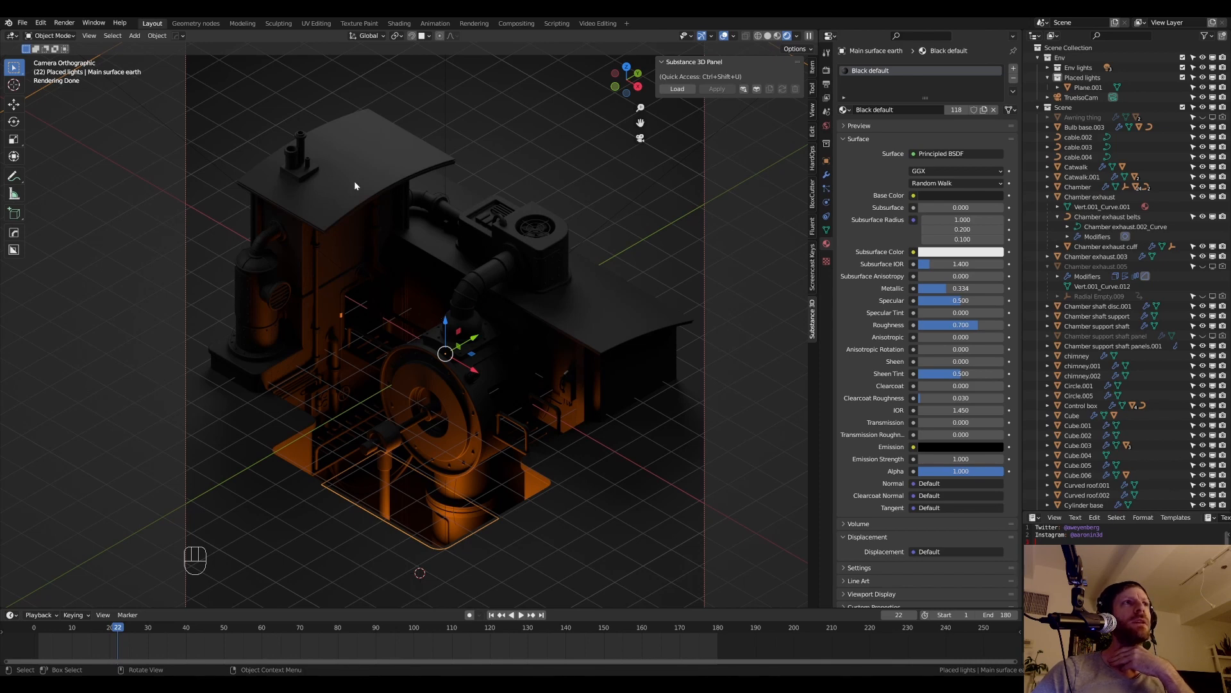
- Select the curved roof above the tower and display the viewport in solid shading for a close view of it
left_click(365, 196)
scroll(390, 229, "down", 1)
scroll(393, 223, "up", 3)
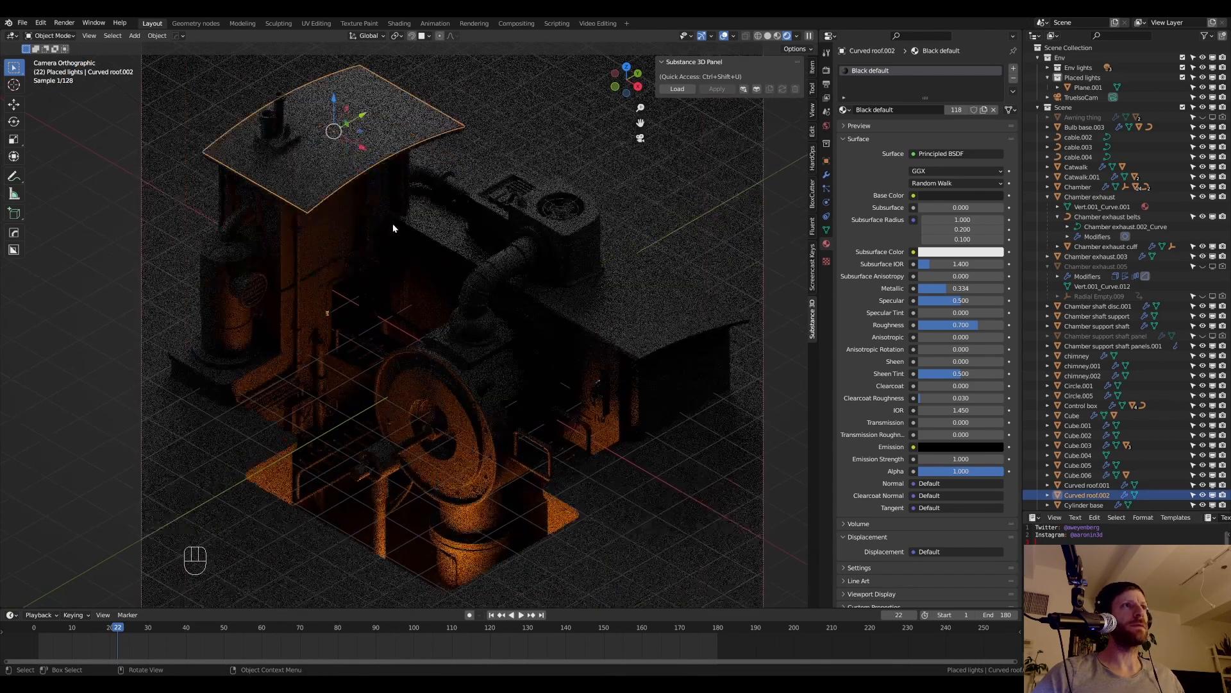
middle_click_drag(393, 223, 411, 280, "shift")
key("z")
left_click(485, 283)
mouse_move(486, 283)
middle_mouse_down()
mouse_move(376, 259)
mouse_move(384, 320)
mouse_move(417, 300)
mouse_move(410, 286)
middle_mouse_up()
scroll(376, 259, "up", 3)
scroll(397, 302, "up", 2)
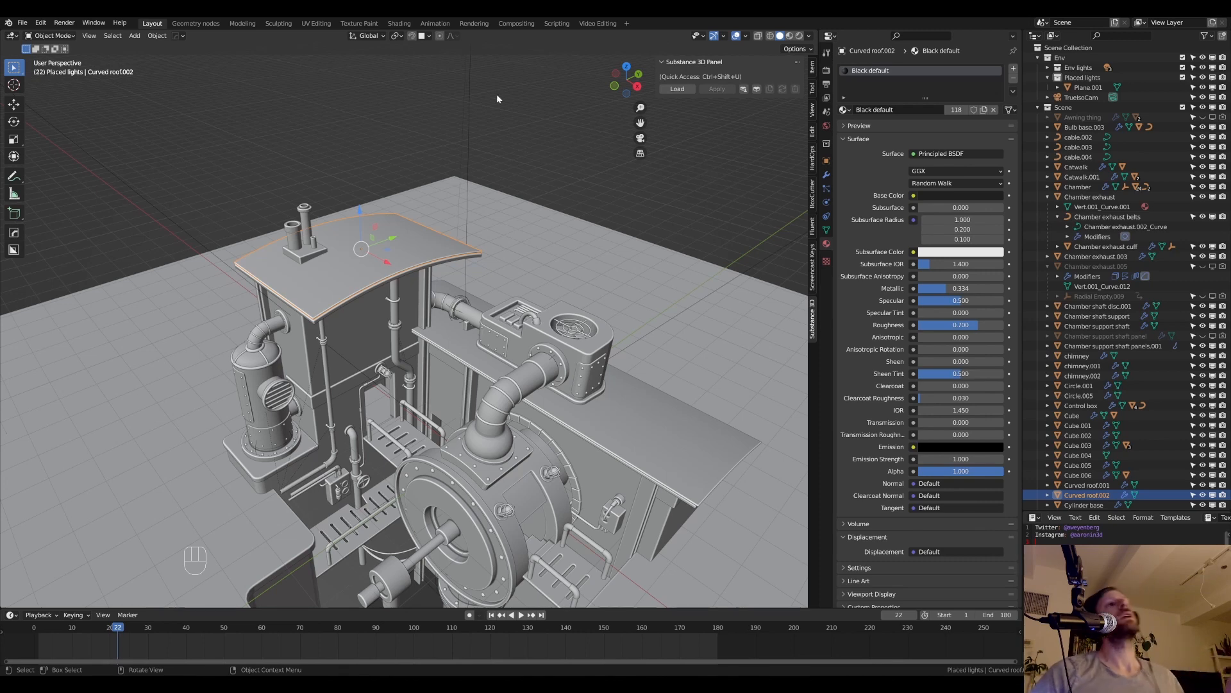
left_click_drag(375, 202, 411, 186, "alt")
left_click_drag(321, 199, 570, 273, "alt")
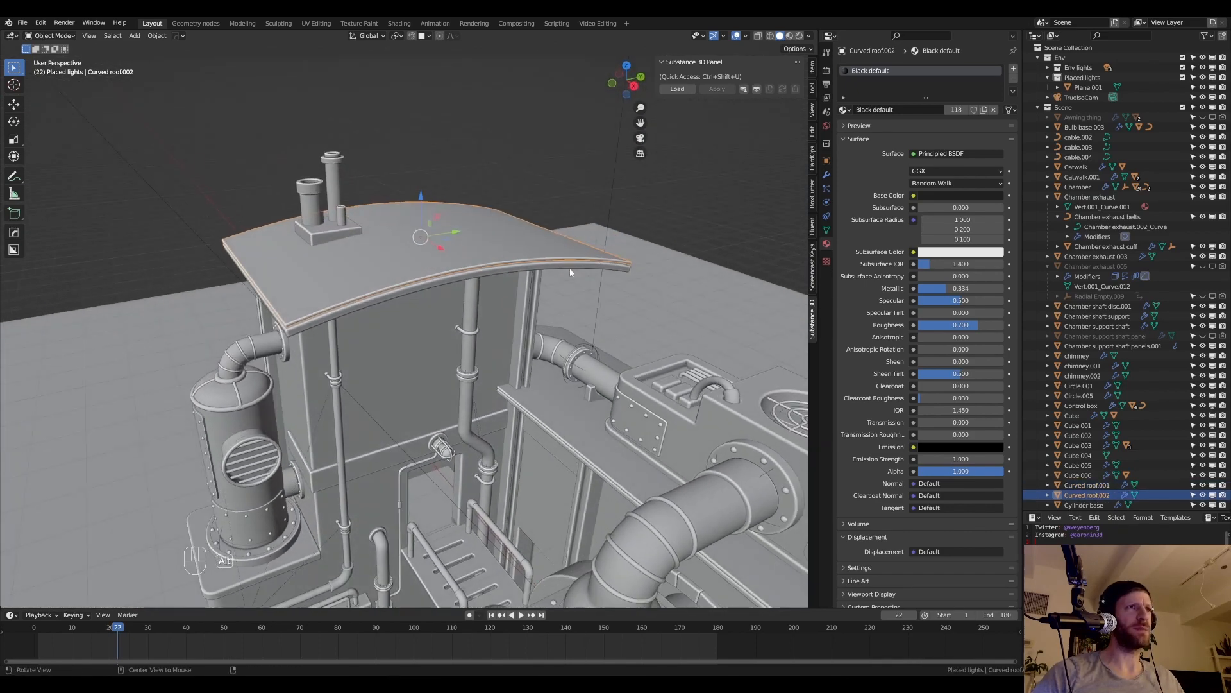
- Examine the corrugated roof in the finished render industrial-35.png and return to the roof model in the Layout workspace
left_click(474, 23)
scroll(461, 267, "up", 3)
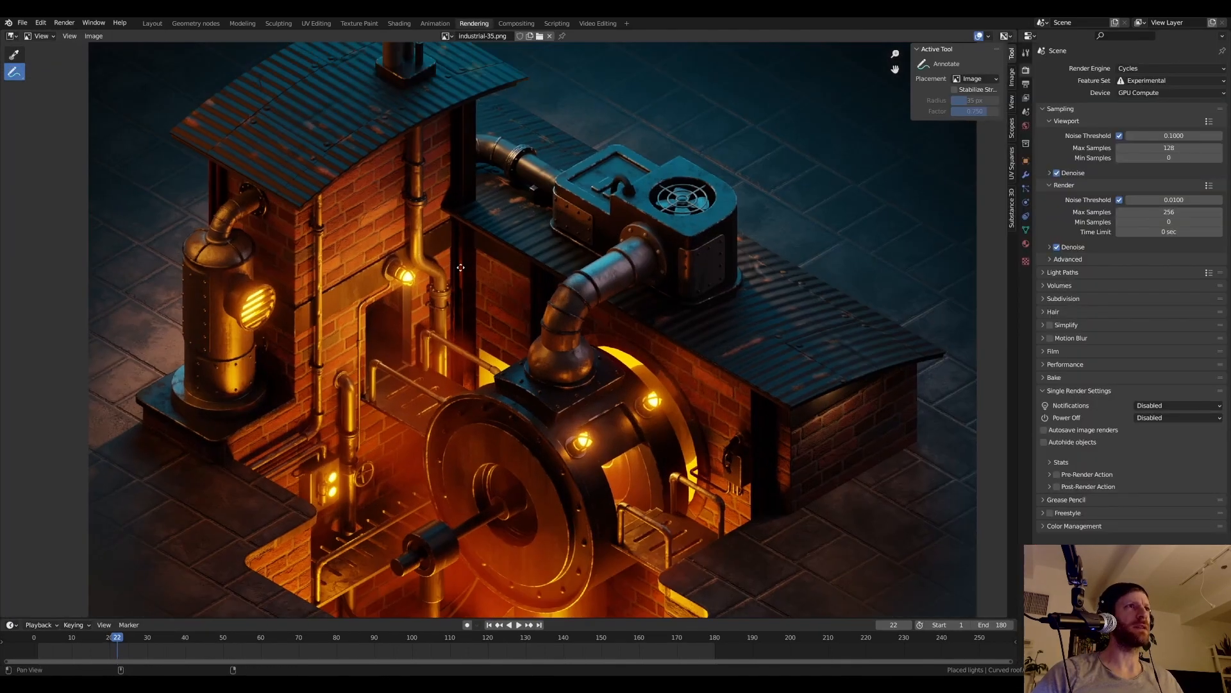
left_click_drag(460, 267, 526, 414, "alt")
scroll(440, 227, "up", 1)
left_click_drag(440, 227, 465, 292, "alt")
mouse_move(454, 167)
left_mouse_down()
mouse_move(346, 414)
mouse_move(537, 149)
mouse_move(507, 149)
left_mouse_up()
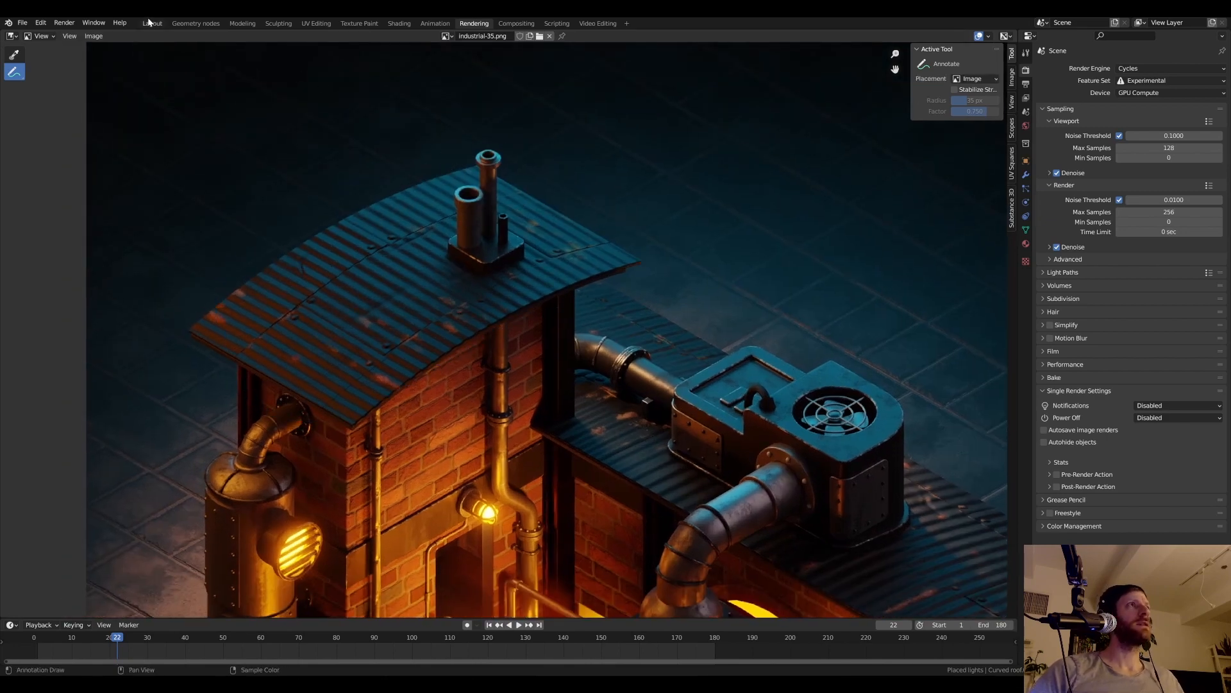
left_click(152, 23)
mouse_move(308, 269)
left_mouse_down("alt")
mouse_move(346, 294)
mouse_move(444, 271)
left_mouse_up("alt")
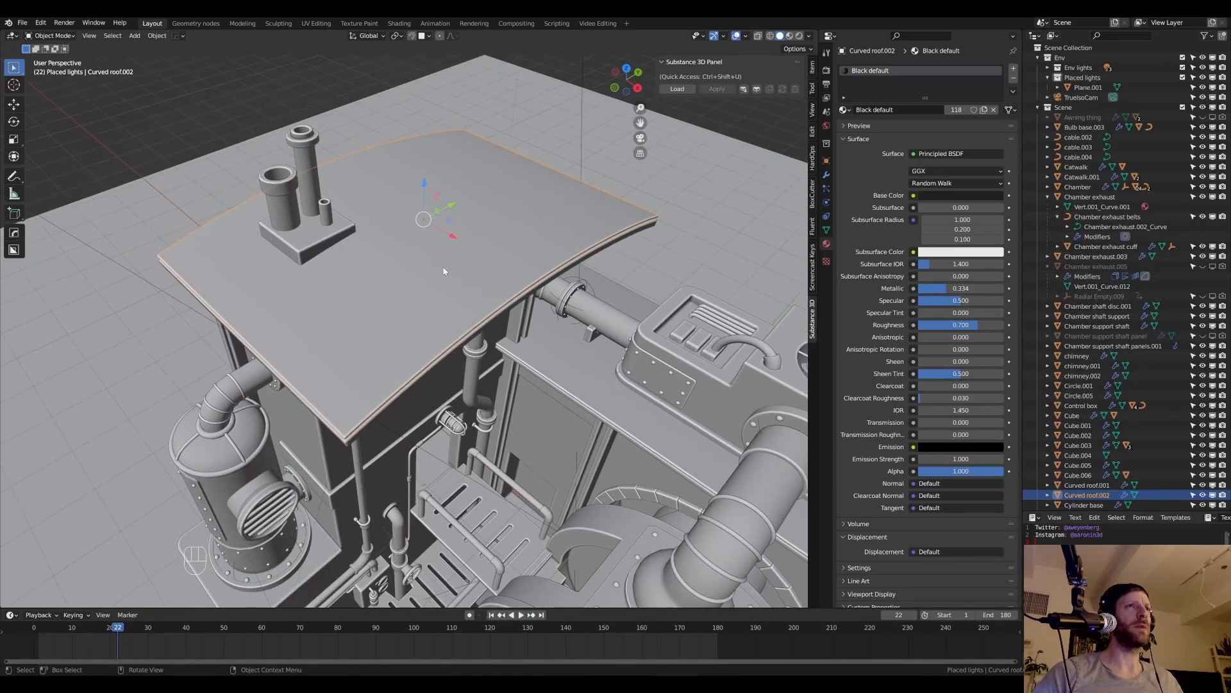
- Open the UV Editing workspace and unwrap all faces of the curved roof with Smart UV Project at a 66° angle limit
left_click(316, 23)
scroll(744, 405, "up", 4)
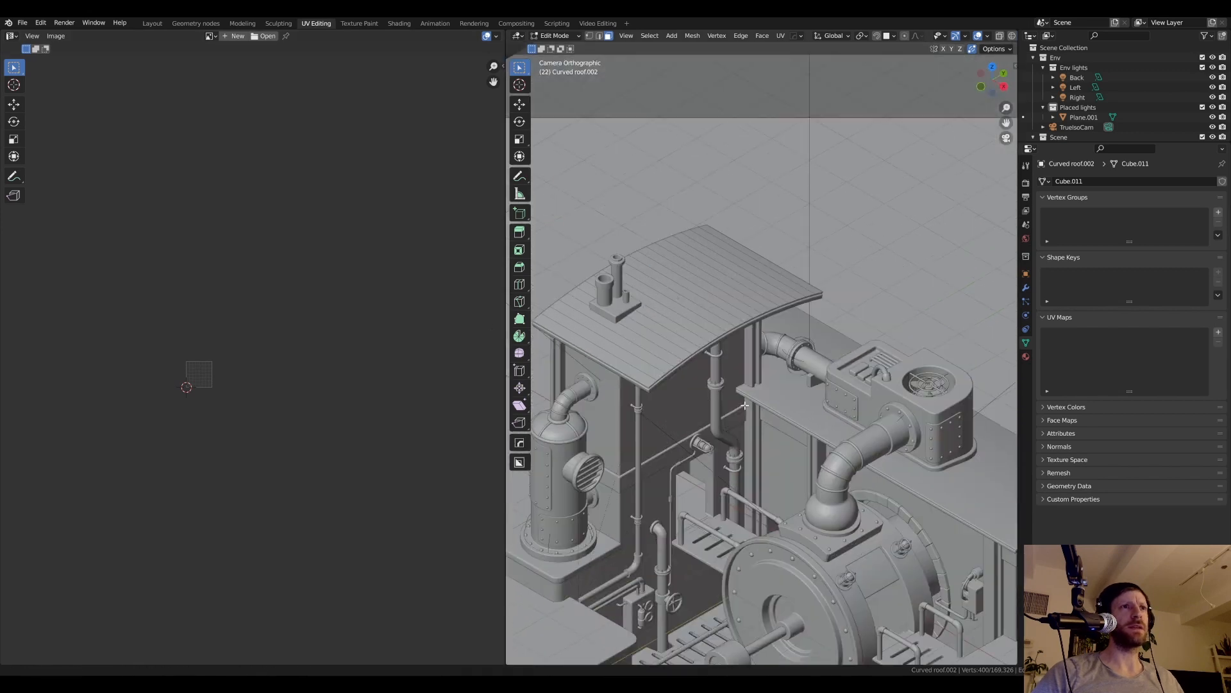
middle_click_drag(744, 405, 780, 426, "shift")
key("Tab")
key("Tab")
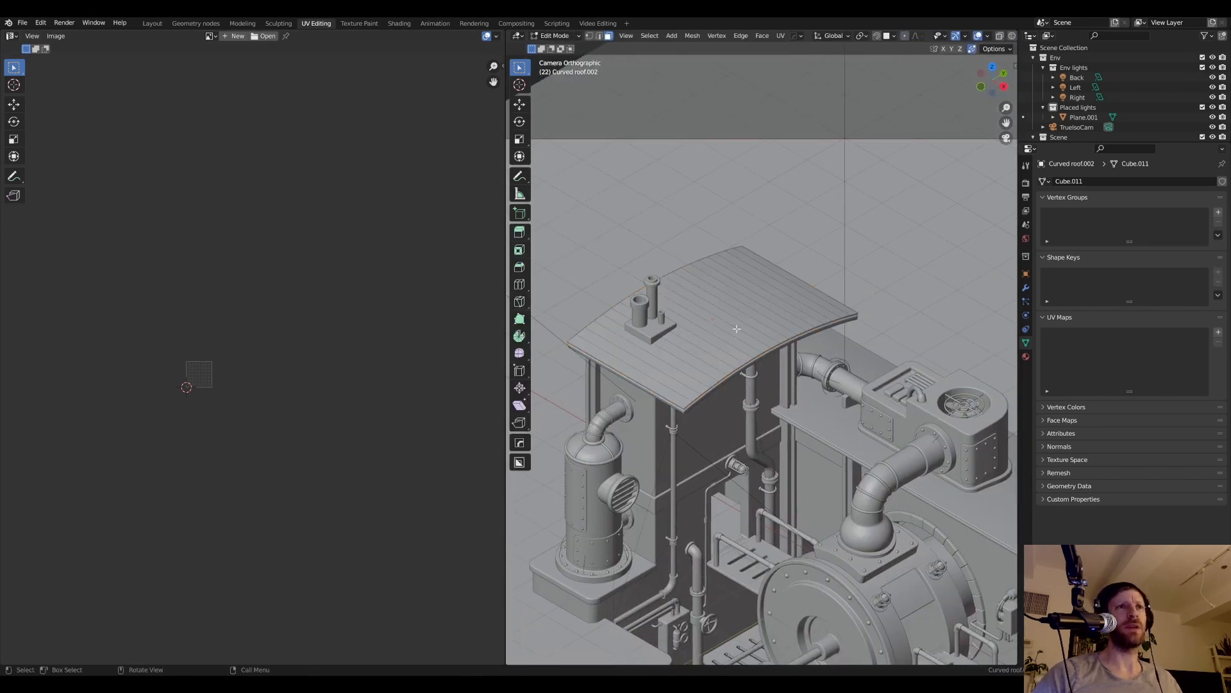
key("a")
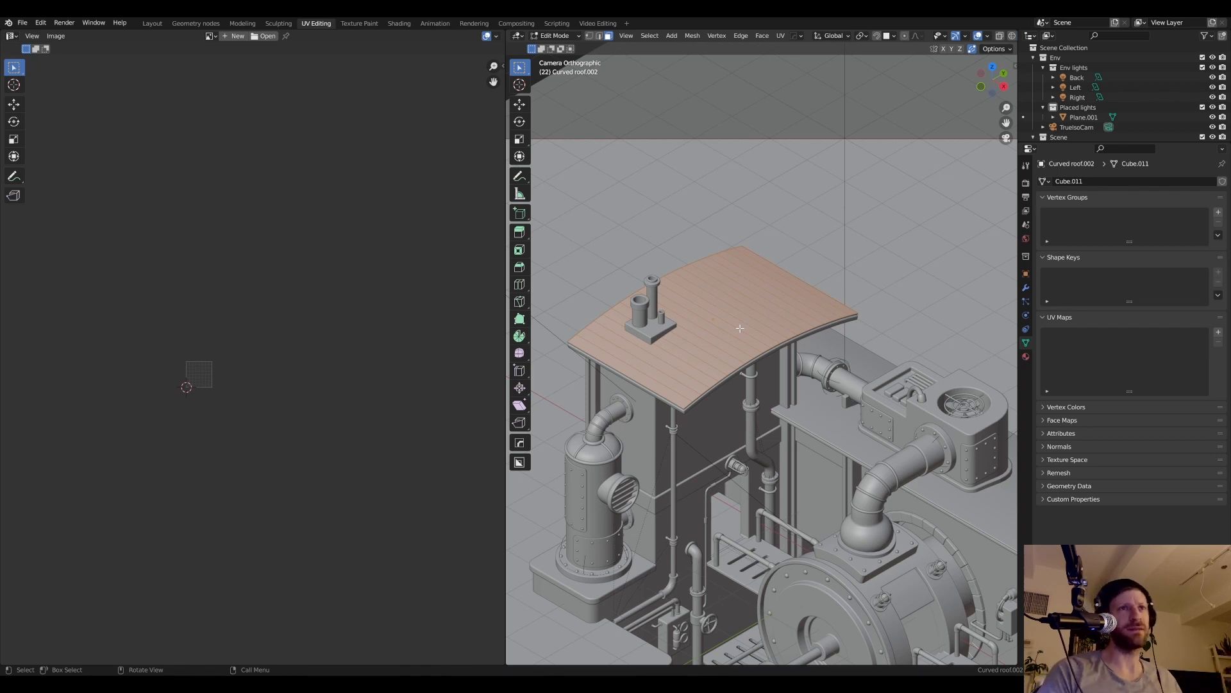
key("u")
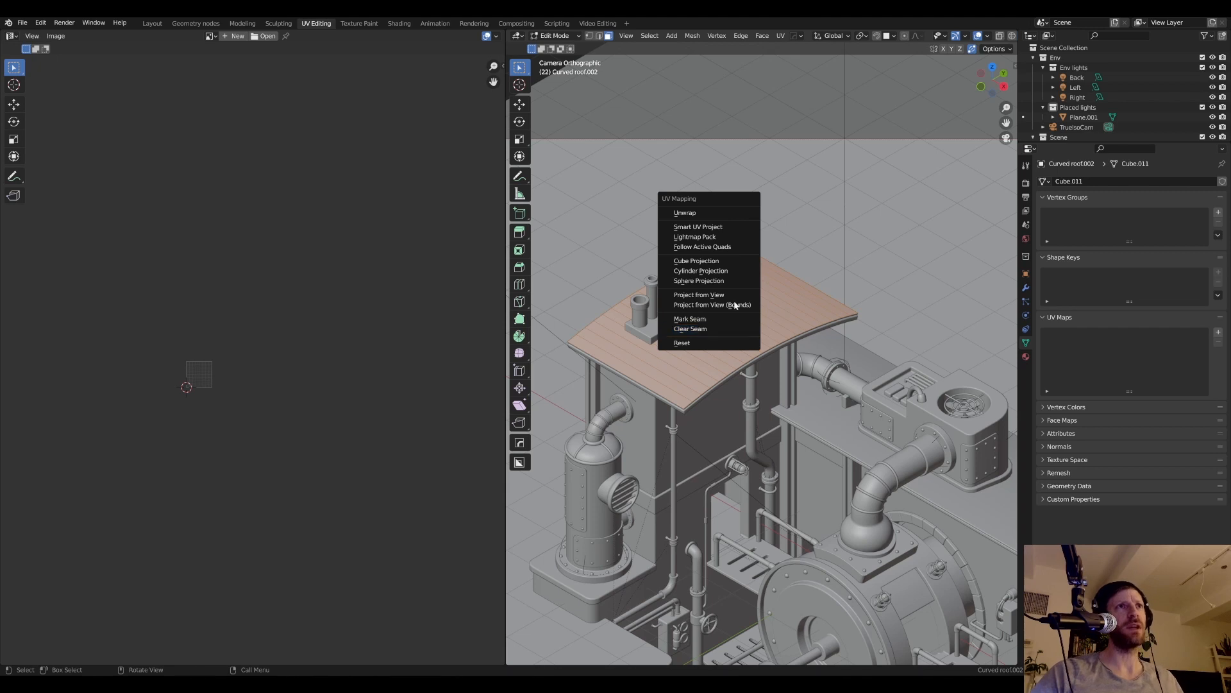
left_click(709, 228)
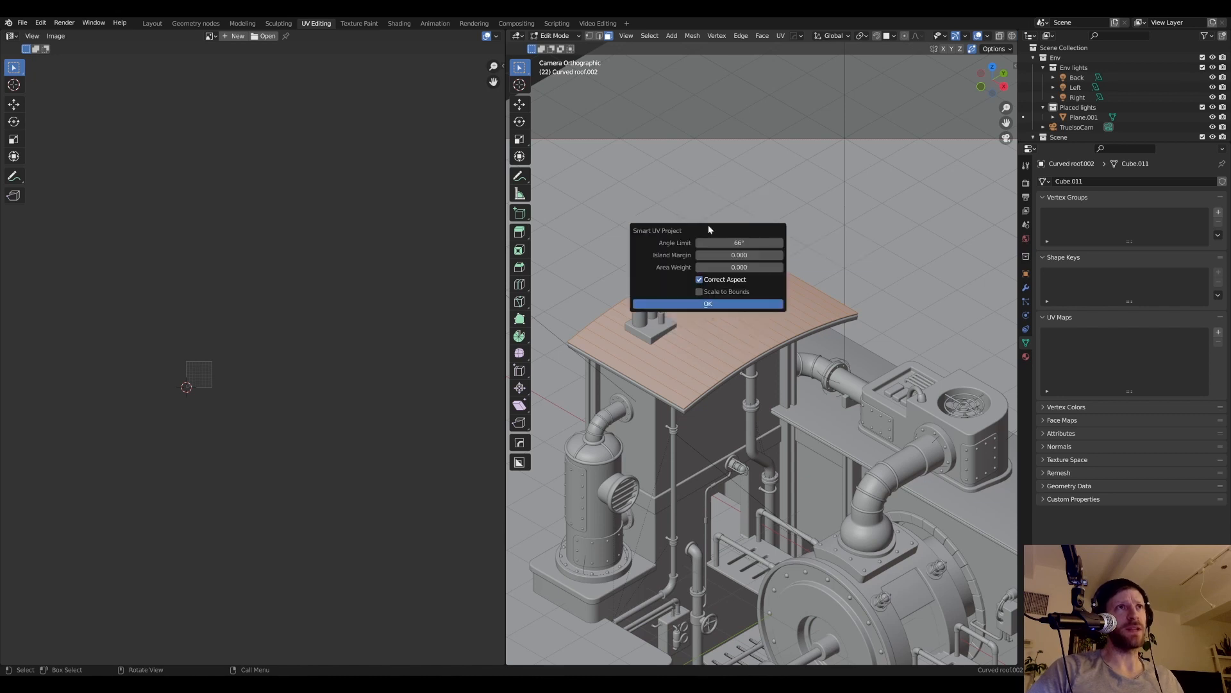
left_click(732, 304)
- Check the roof's unwrapped UV layout up close with all UVs selected, and save the Blender file
scroll(237, 360, "up", 6)
middle_click_drag(237, 359, 10, 343)
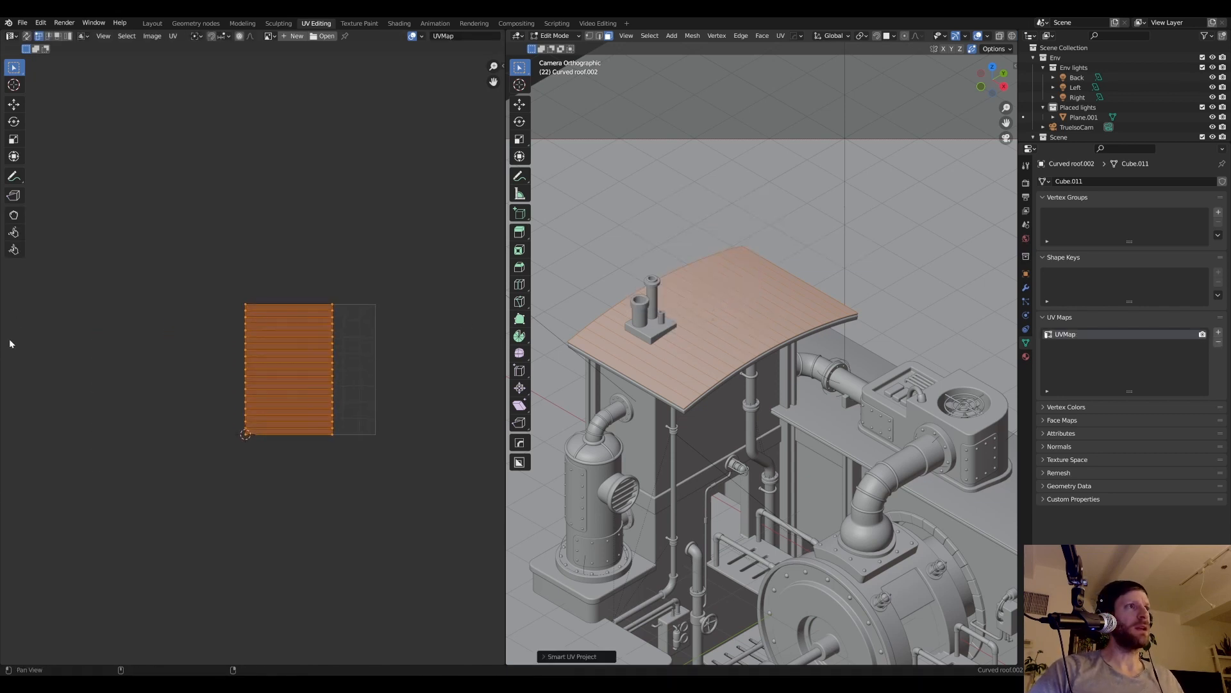
scroll(257, 360, "up", 4)
middle_click_drag(299, 360, 217, 357)
scroll(217, 357, "down", 2)
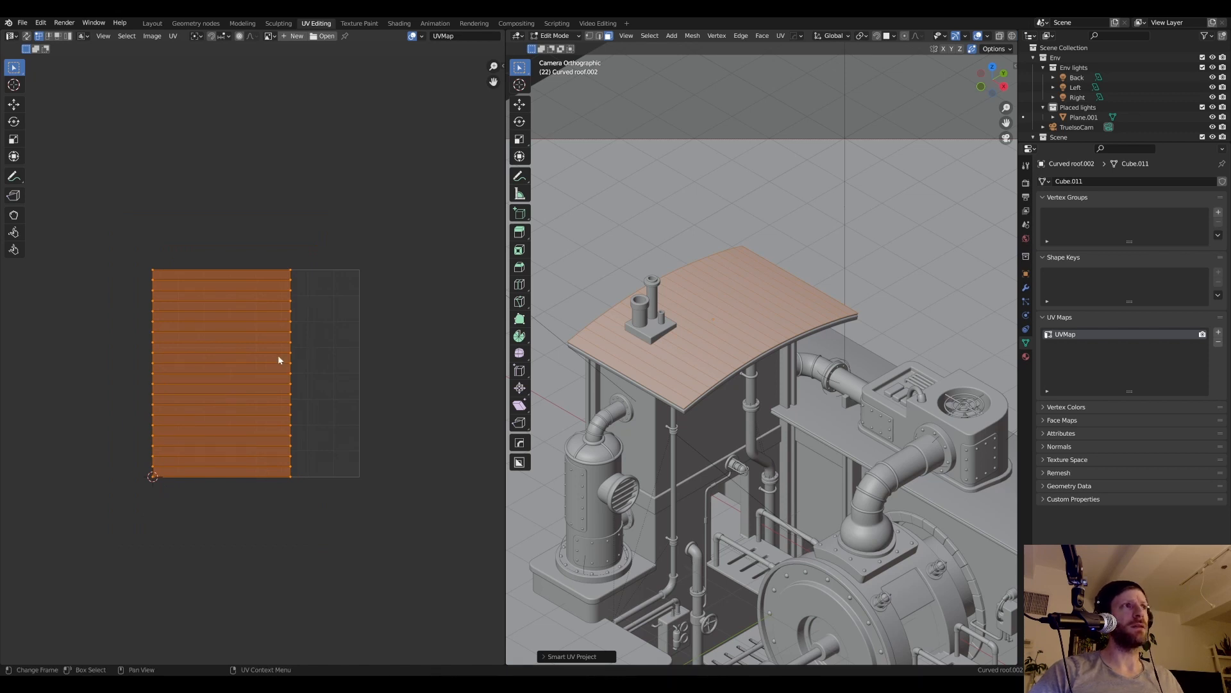
left_click_drag(122, 225, 382, 533)
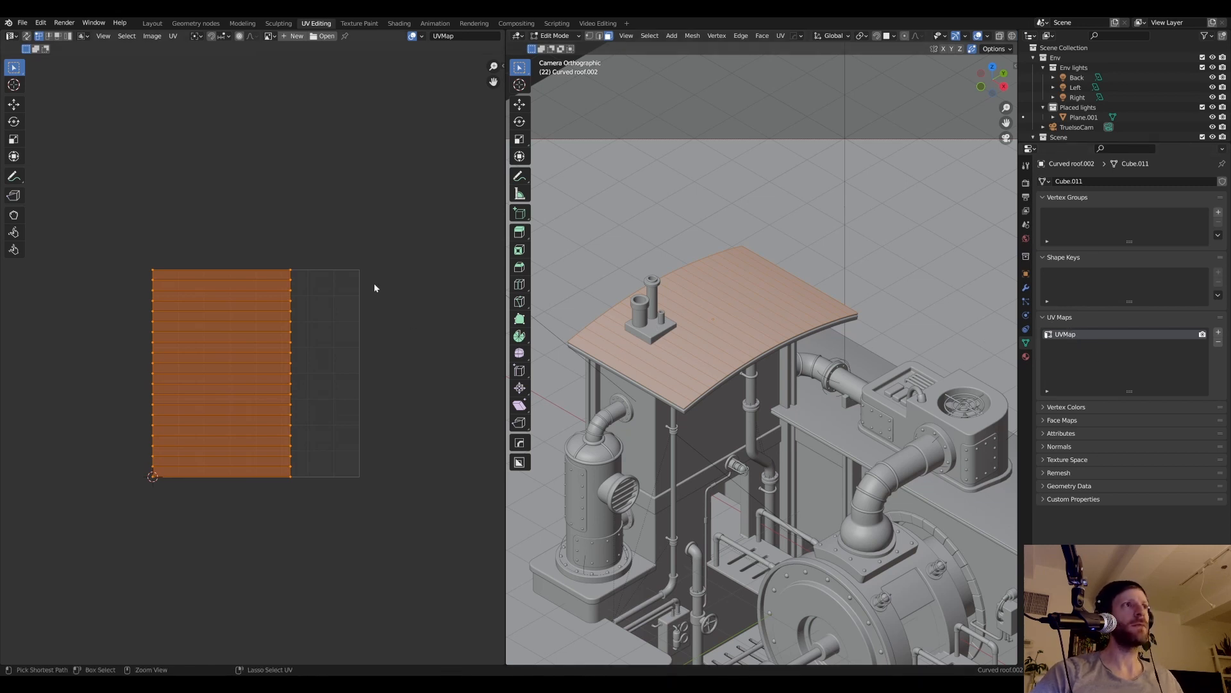
key("ctrl+s")
middle_click_drag(748, 346, 738, 321)
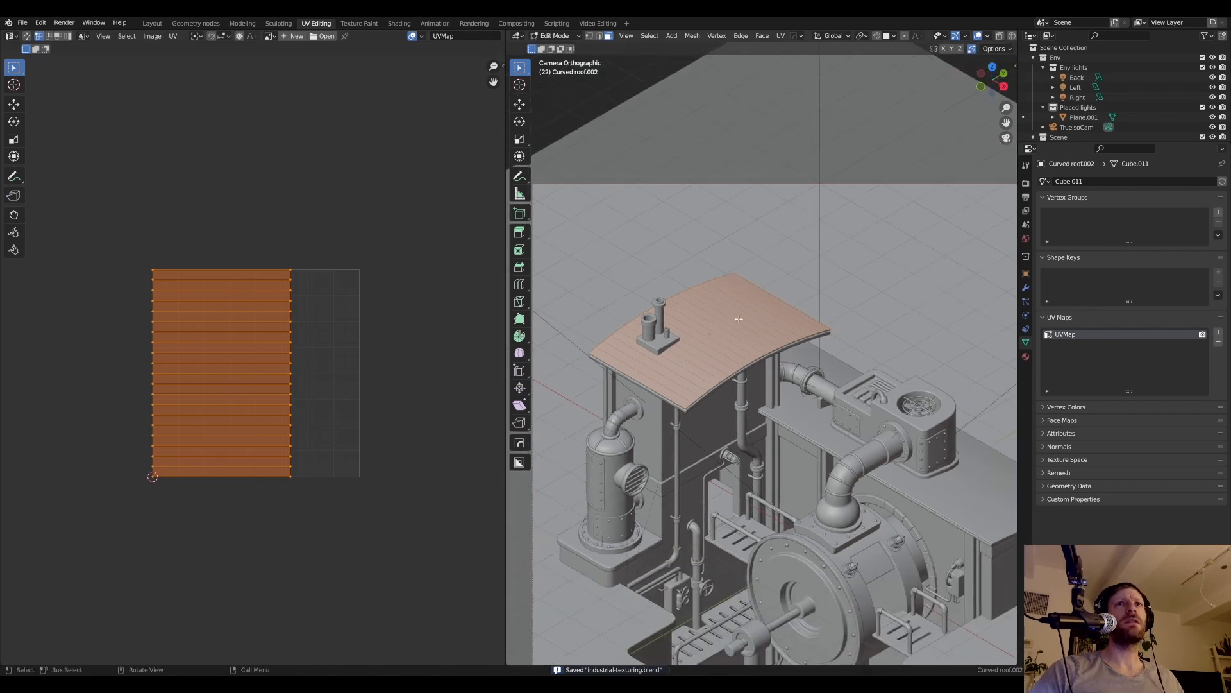
- Switch to the Shading workspace and frame the curved roof from above in a close view
left_click(398, 23)
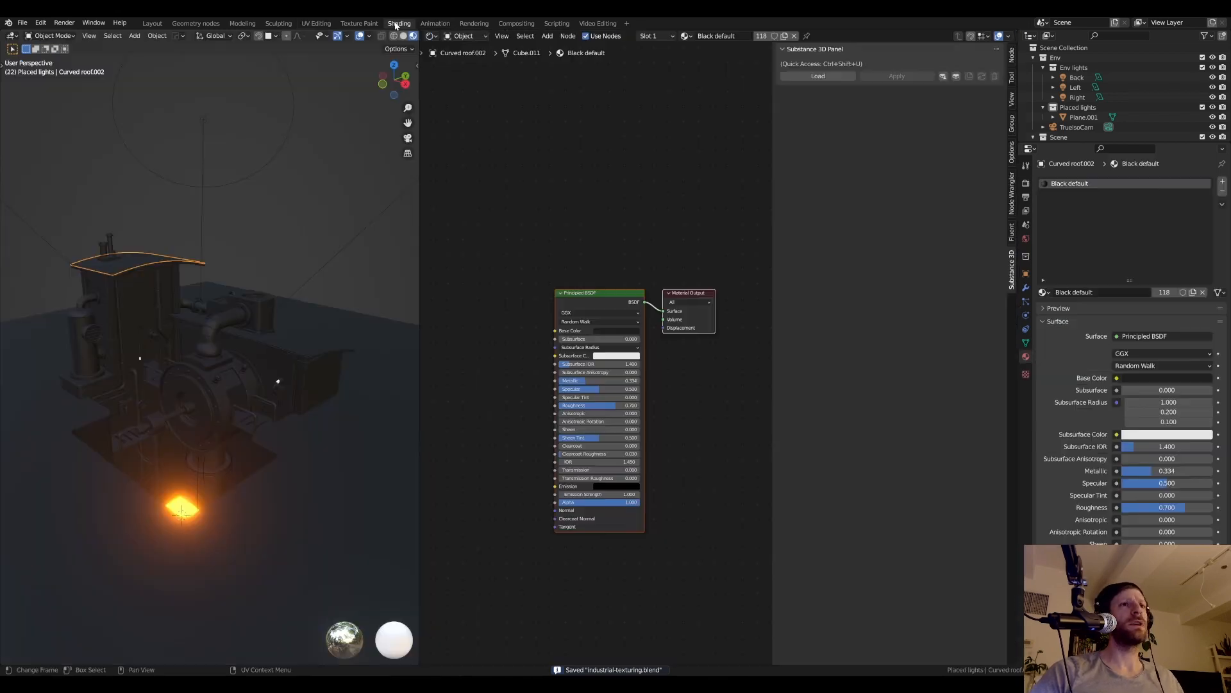
scroll(549, 343, "down", 1)
scroll(549, 341, "up", 2)
middle_click_drag(549, 314, 548, 326)
scroll(207, 259, "up", 2)
middle_click_drag(202, 271, 233, 321, "shift")
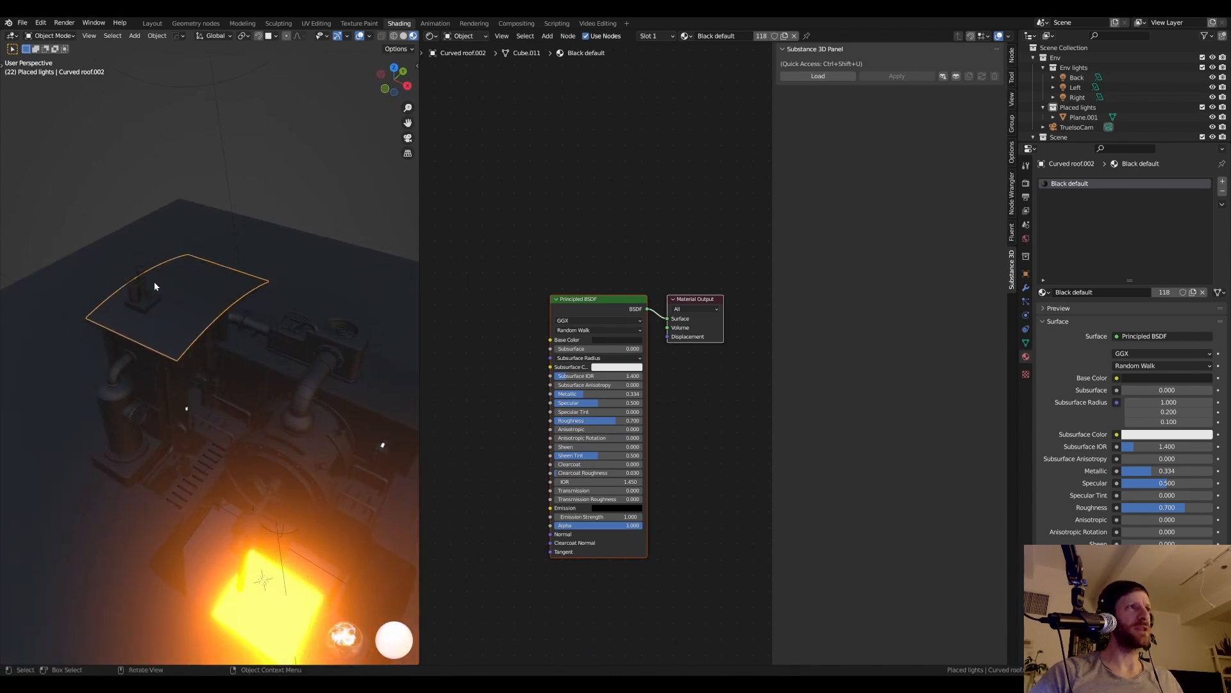
middle_click_drag(154, 287, 241, 346)
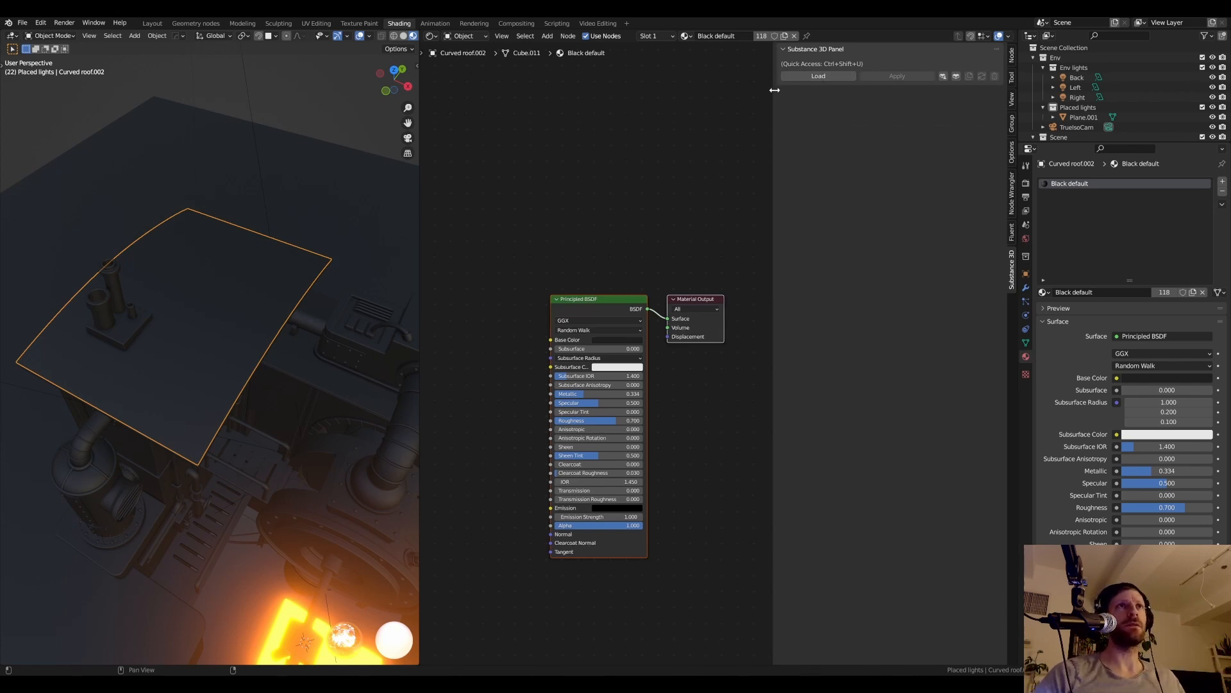
- Start loading a Substance material and browse to the bookmarked Adobe folder of SBSAR files
left_click(819, 75)
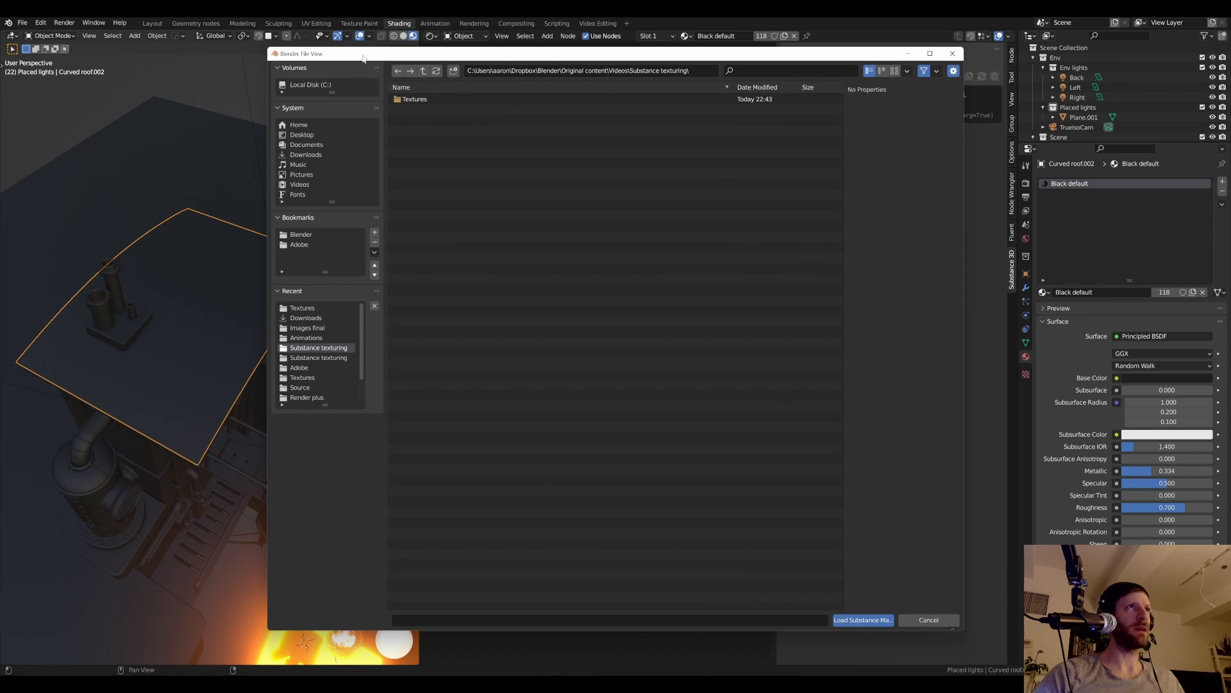
left_click_drag(363, 58, 357, 80)
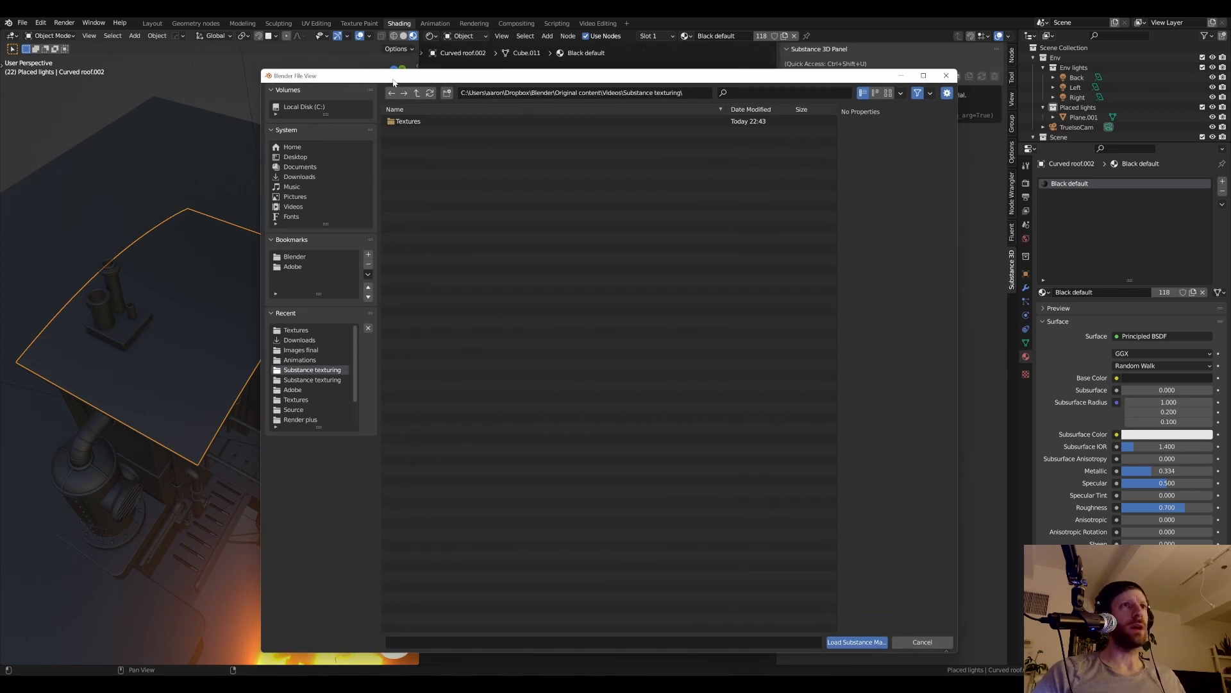
left_click(303, 268)
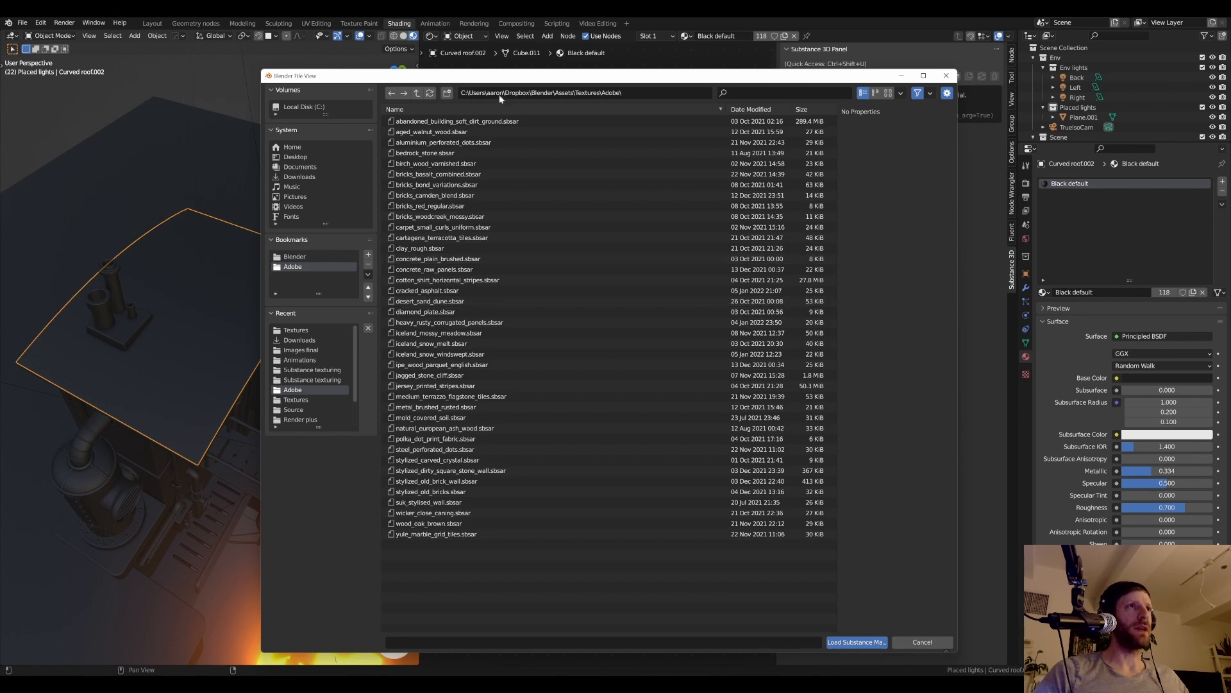
left_click_drag(498, 76, 524, 77)
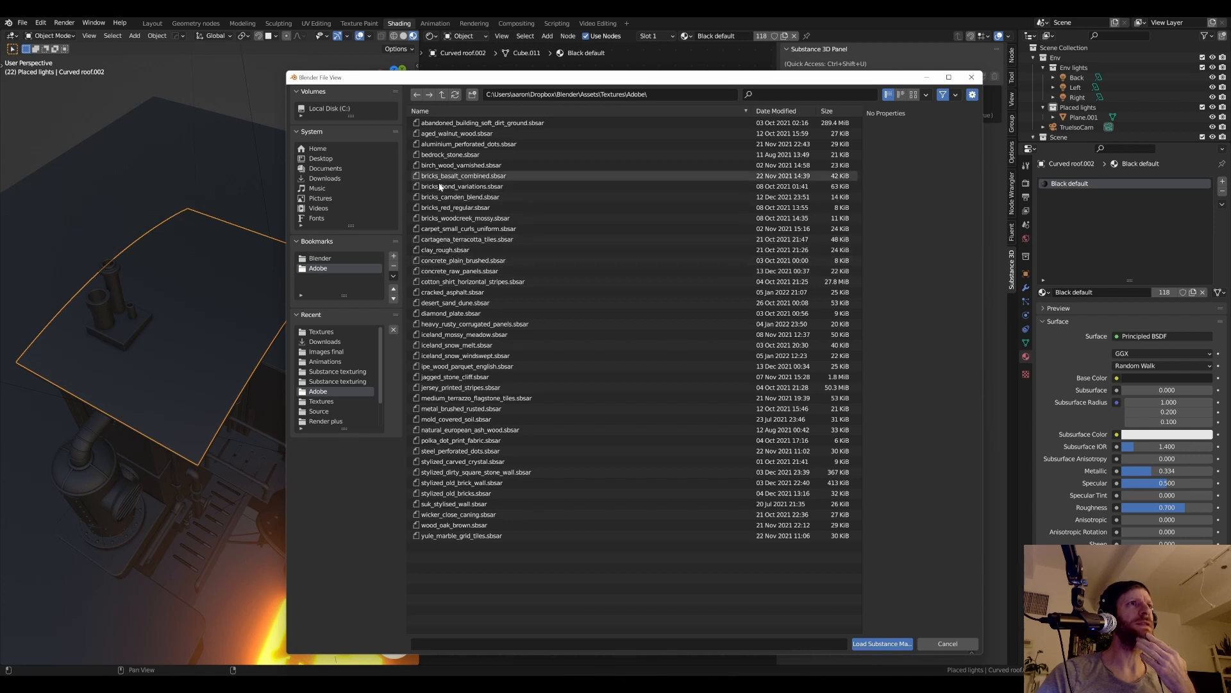
- Filter the files by "corr" and load heavy_rusty_corrugated_panels.sbsar
key("ctrl+f")
type("c")
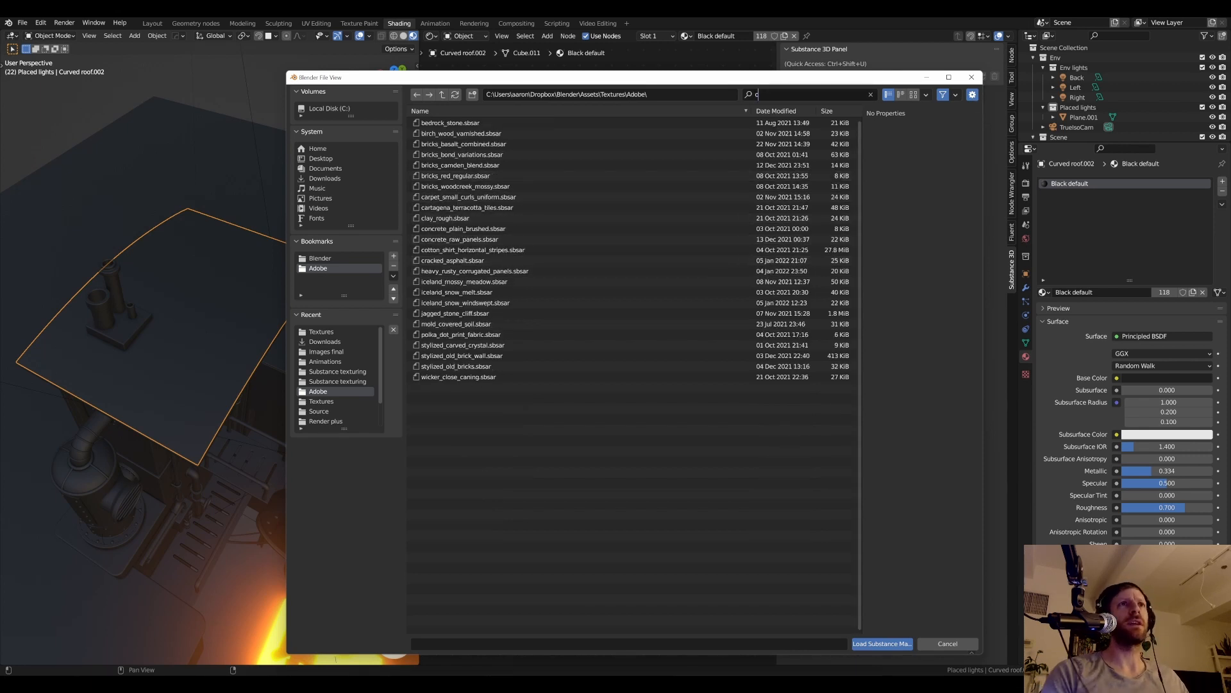
type("orre")
key("BackSpace")
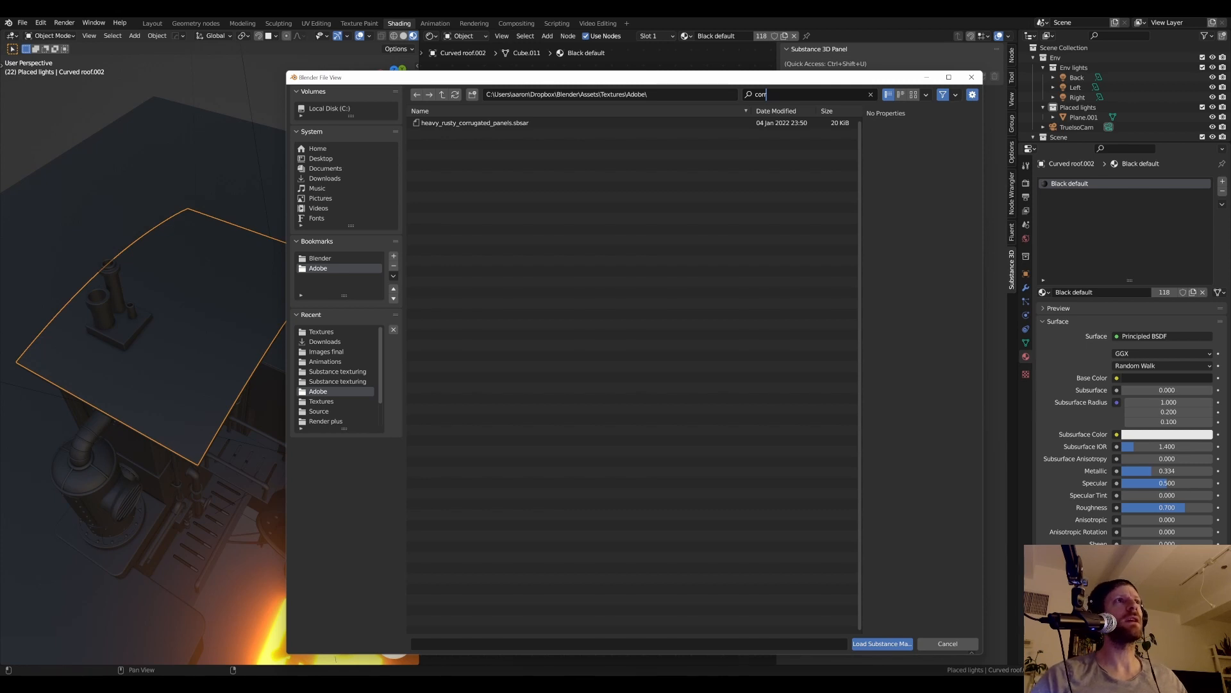
left_click(485, 125)
left_click(562, 125)
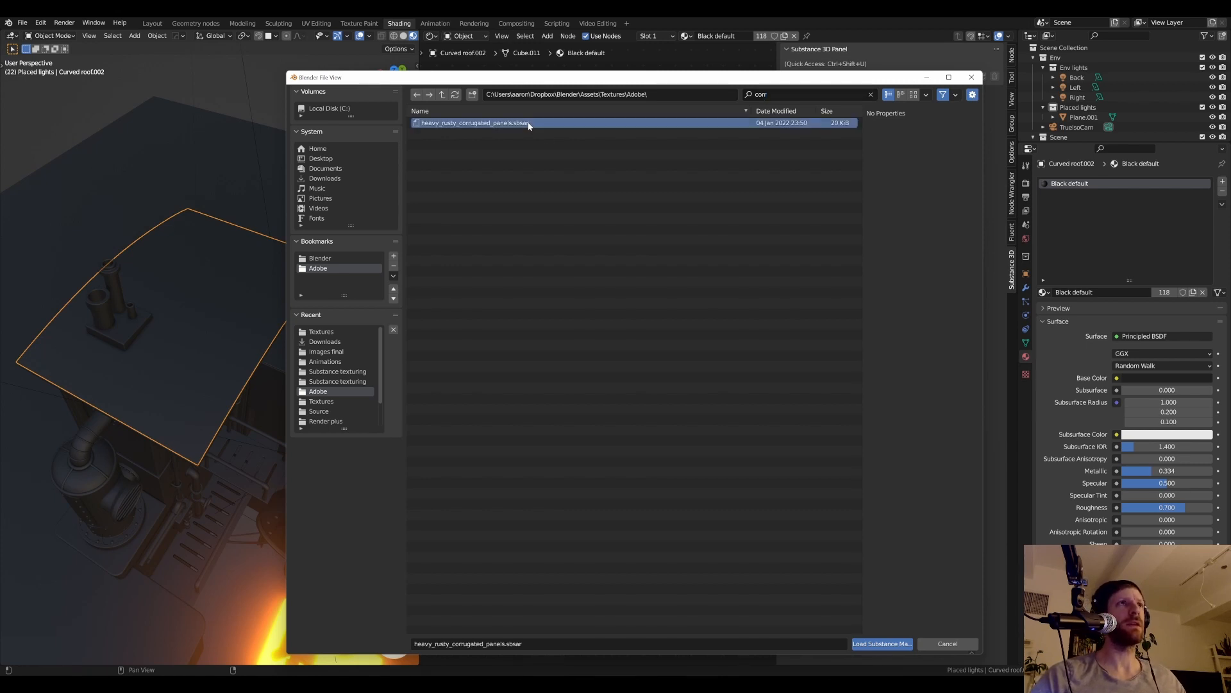
left_click(883, 644)
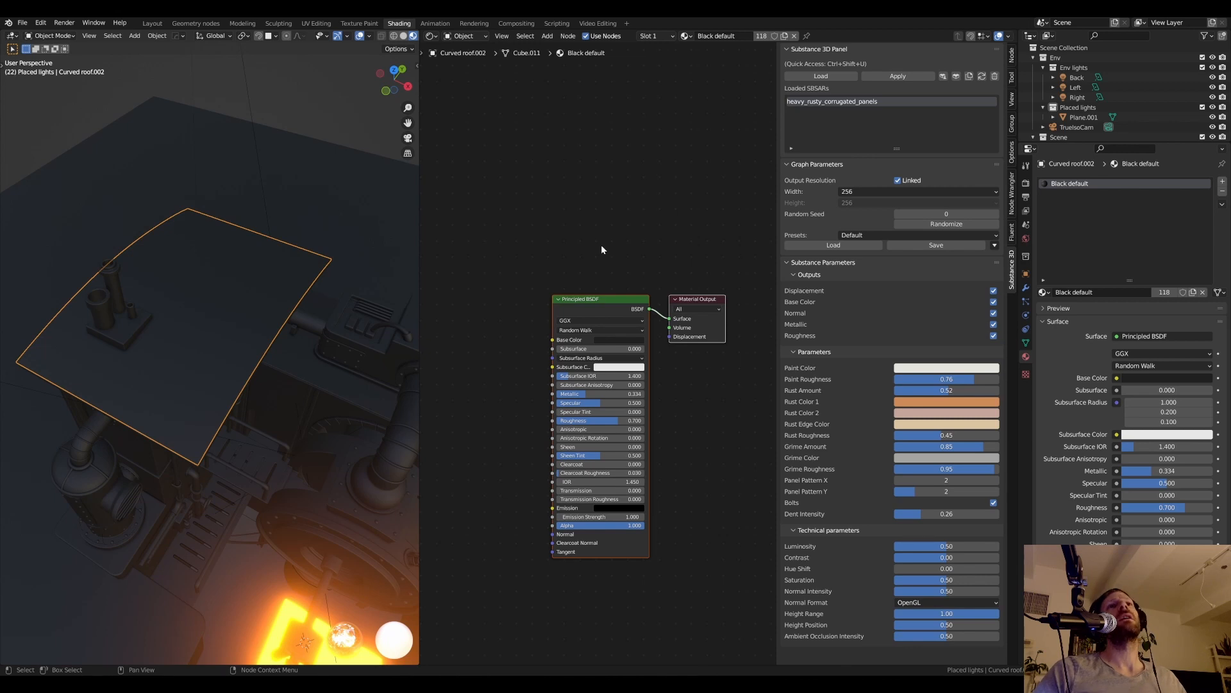
- Apply the loaded heavy_rusty_corrugated_panels substance to the curved roof and view the texture up close
middle_click_drag(248, 280, 285, 255)
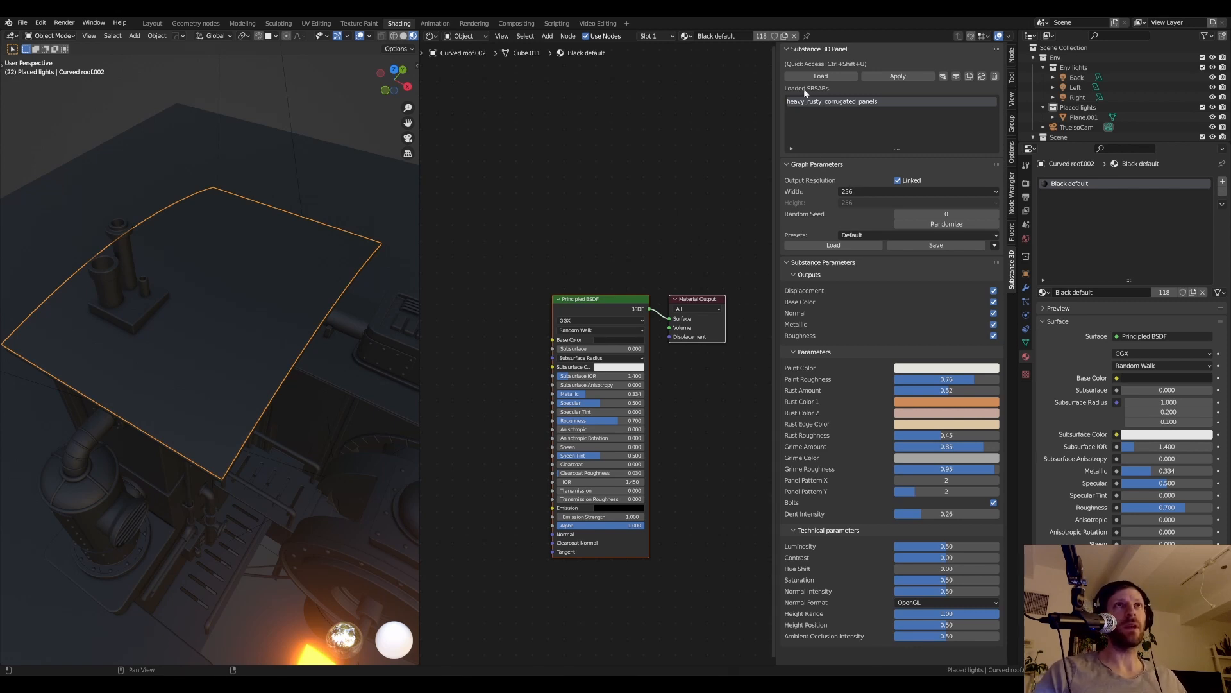
left_click(912, 77)
middle_click_drag(289, 263, 279, 298)
scroll(260, 279, "up", 2)
scroll(283, 291, "up", 3)
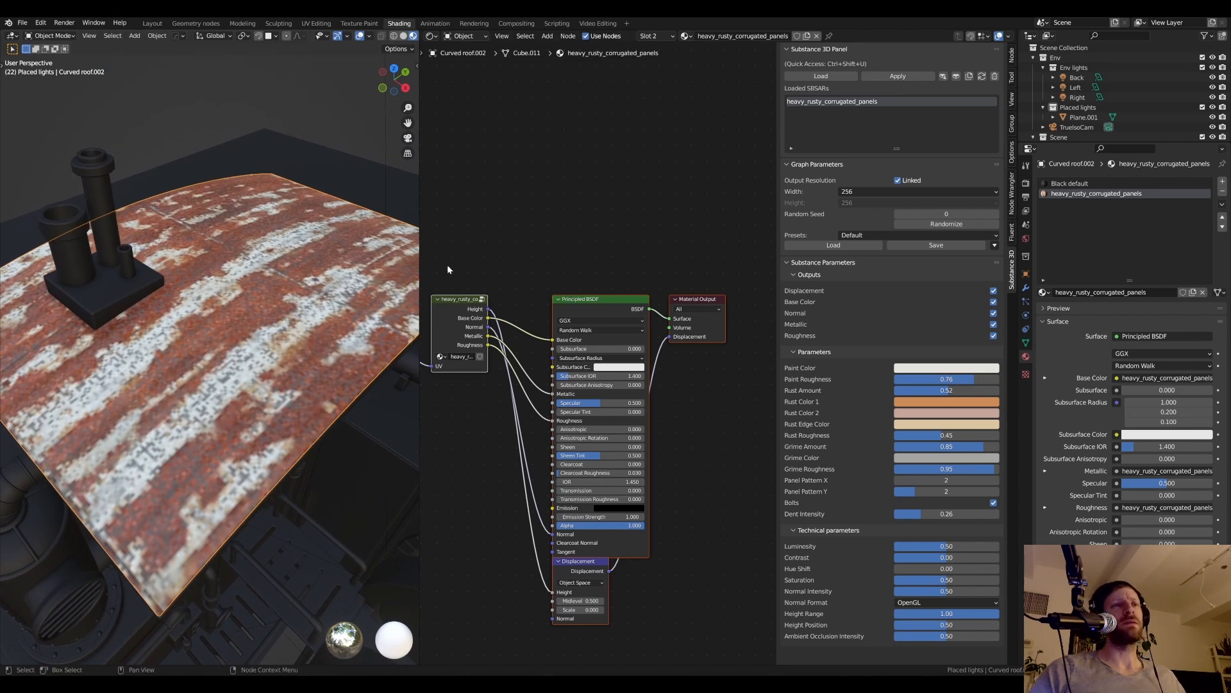
scroll(286, 255, "down", 3)
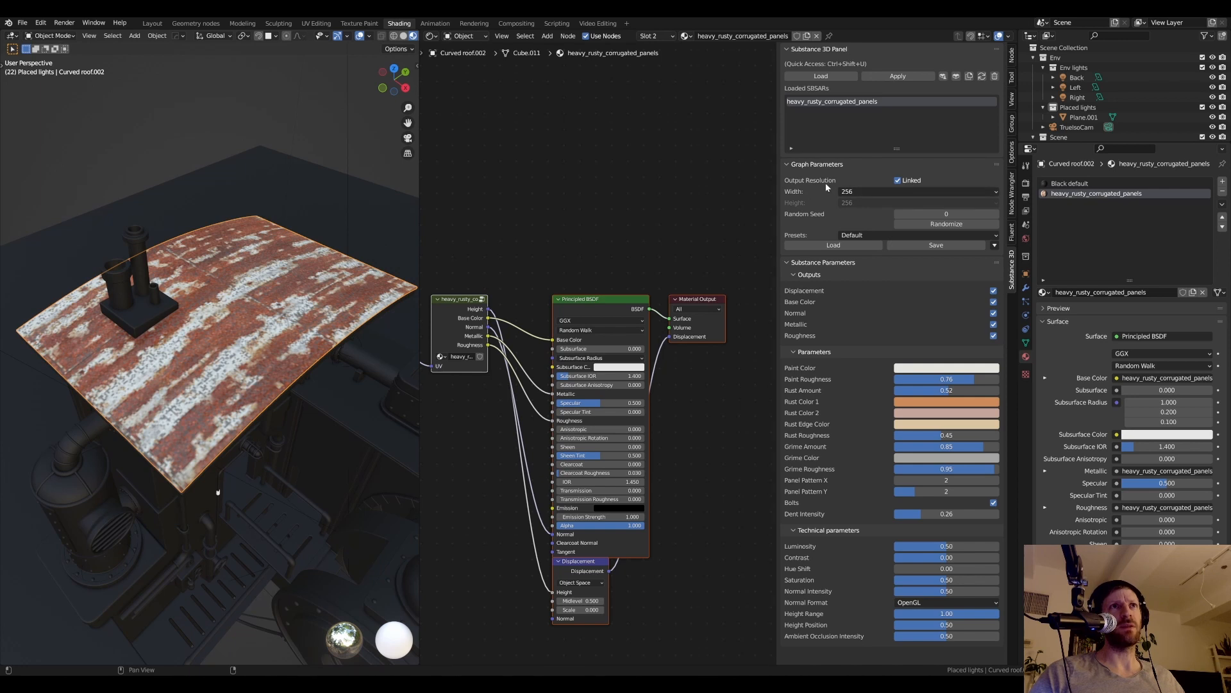
- Set the substance's output resolution width to 256 and examine the rusty roof texture
left_click(860, 192)
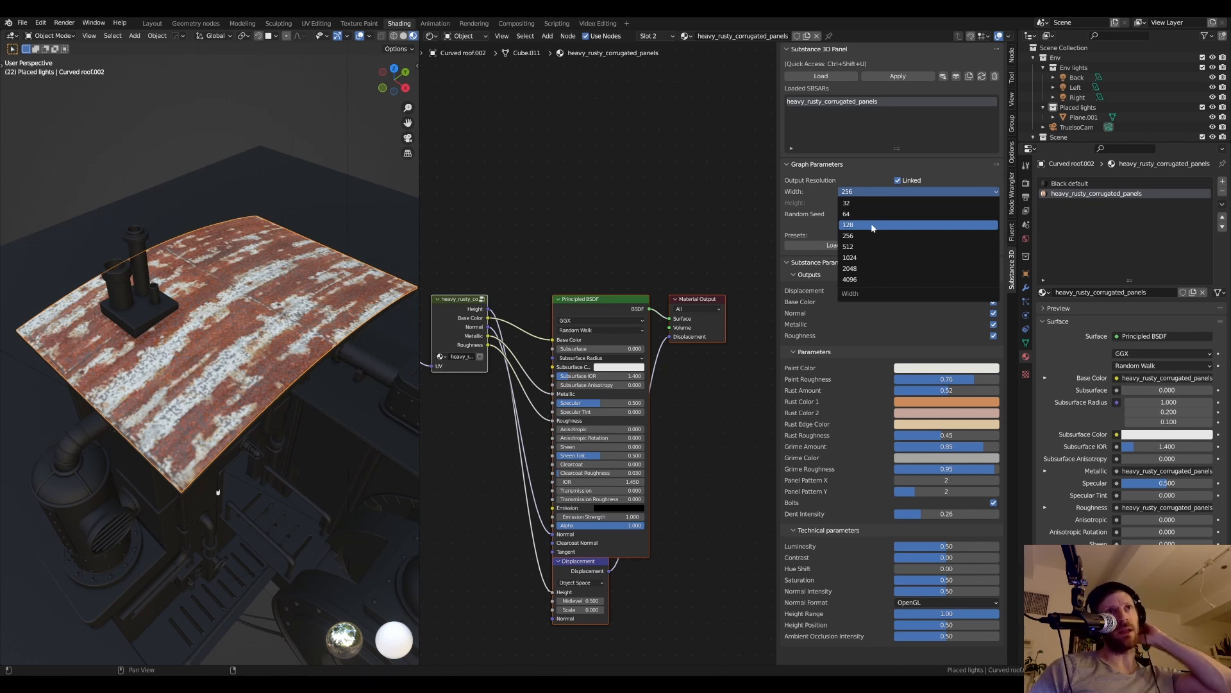
left_click(901, 238)
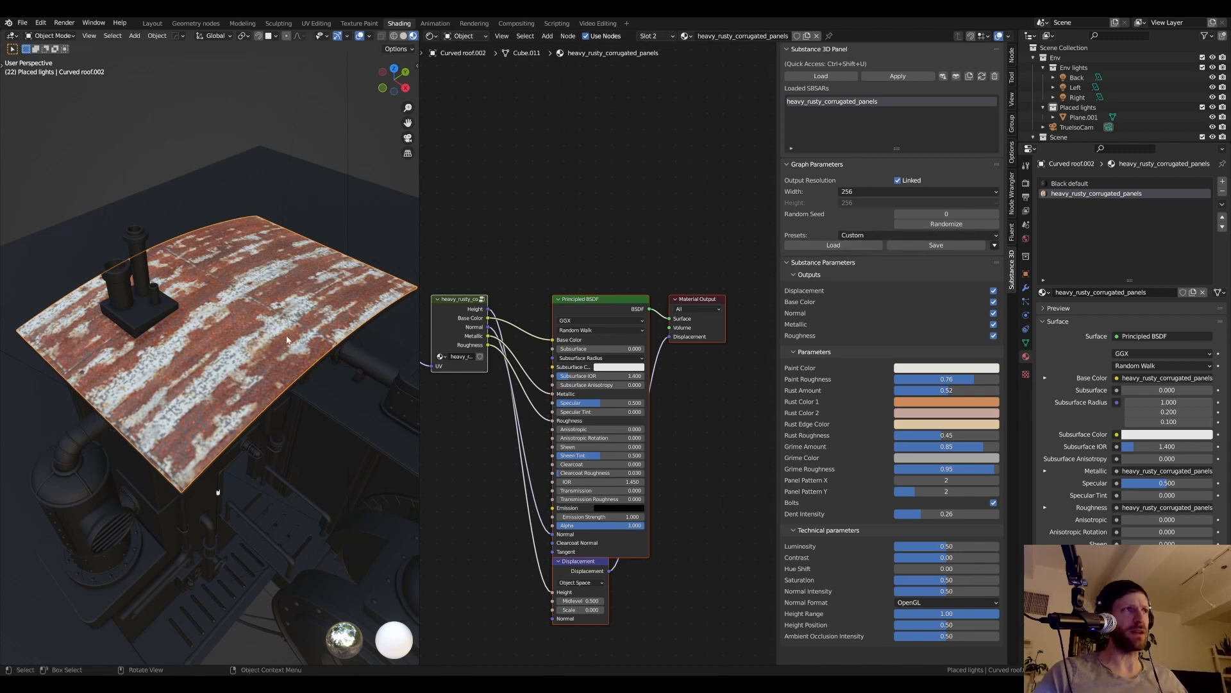
scroll(397, 277, "up", 3)
middle_click_drag(397, 277, 287, 315)
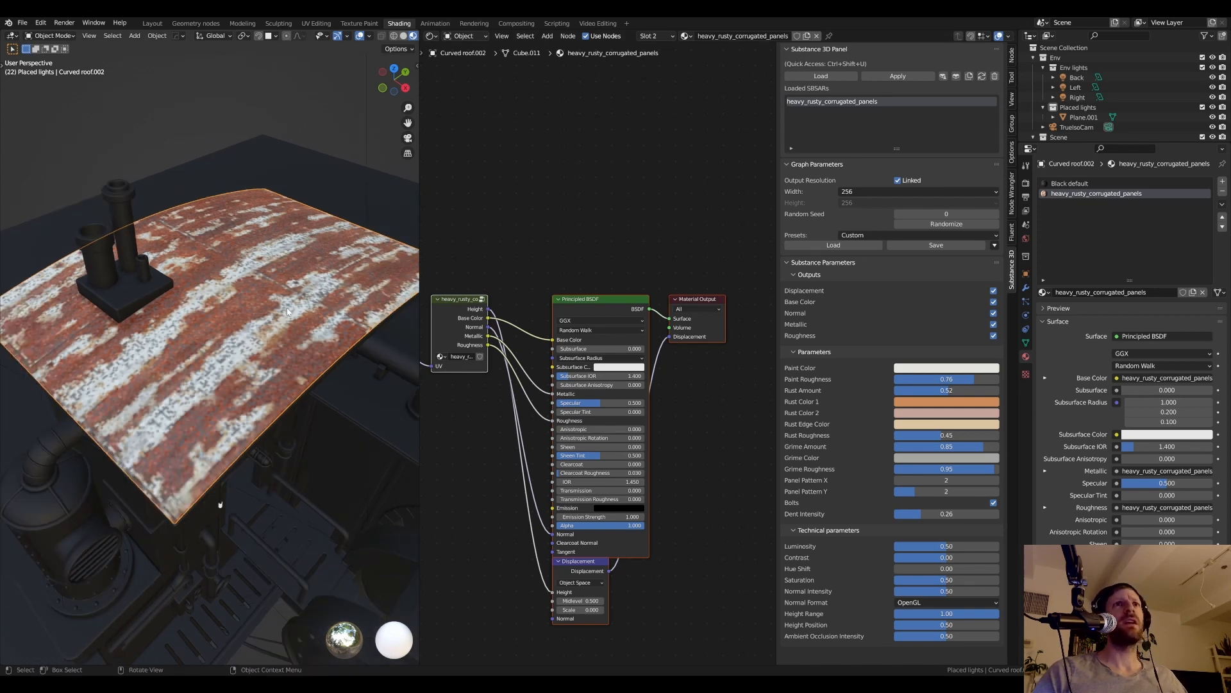
left_click_drag(287, 312, 279, 305, "alt")
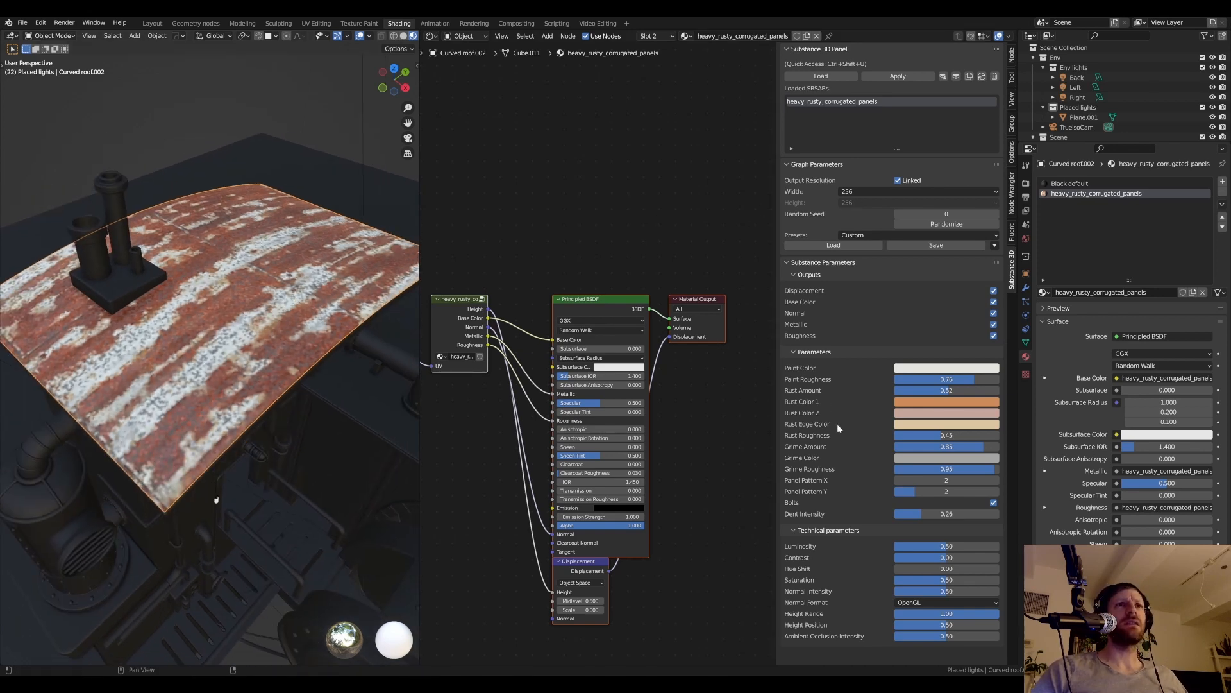
middle_click_drag(300, 358, 281, 326)
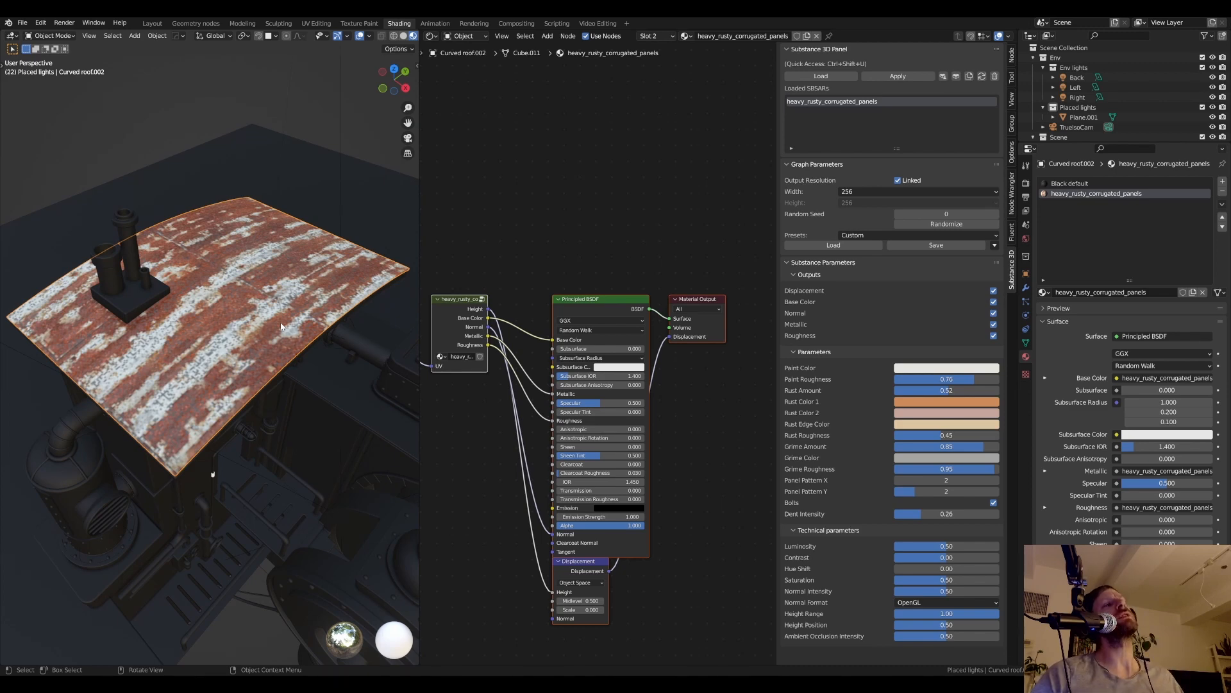
- Narrow the Substance sidebar and examine the material's node tree, from the texture coordinate and Mapping nodes to the shader
scroll(529, 398, "down", 4)
middle_click_drag(530, 397, 718, 387)
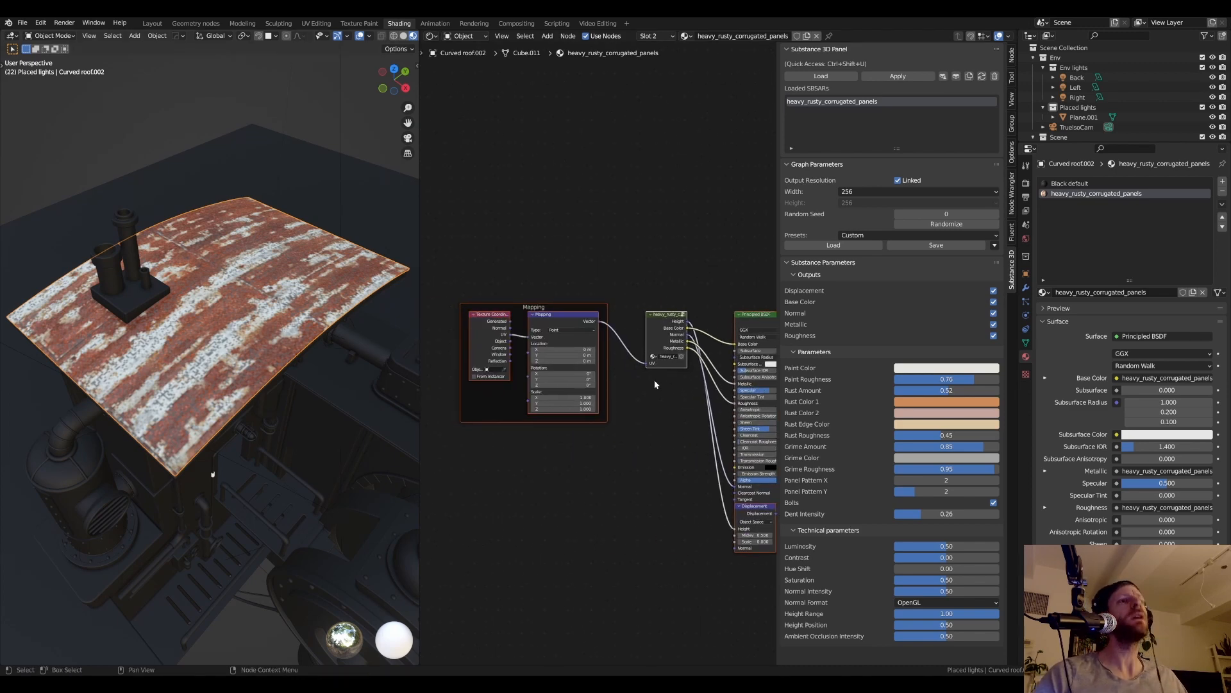
scroll(654, 383, "down", 2)
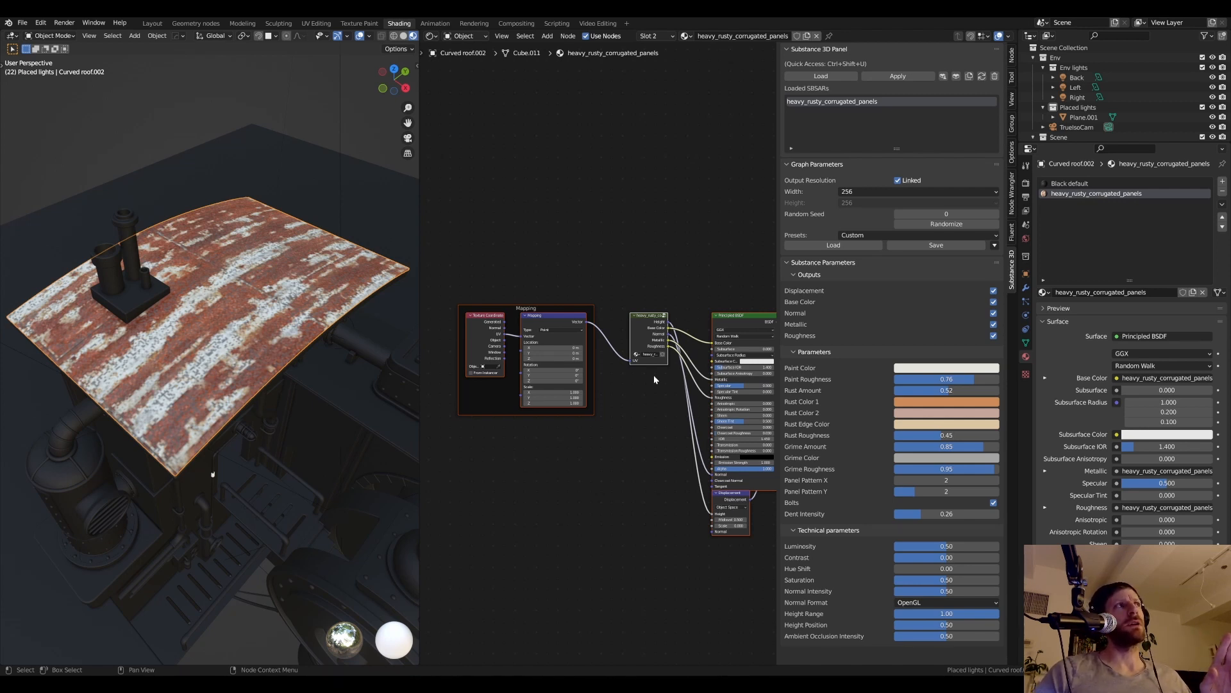
scroll(667, 370, "down", 2)
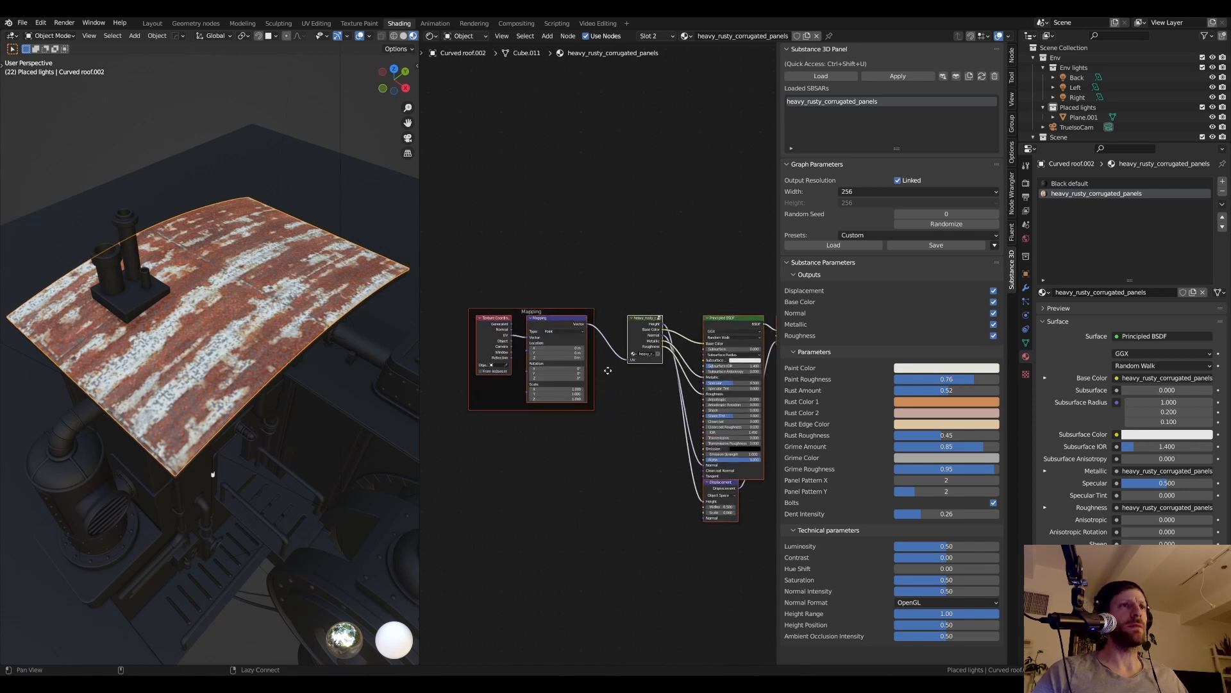
middle_click_drag(720, 351, 747, 340)
left_click_drag(776, 277, 823, 277)
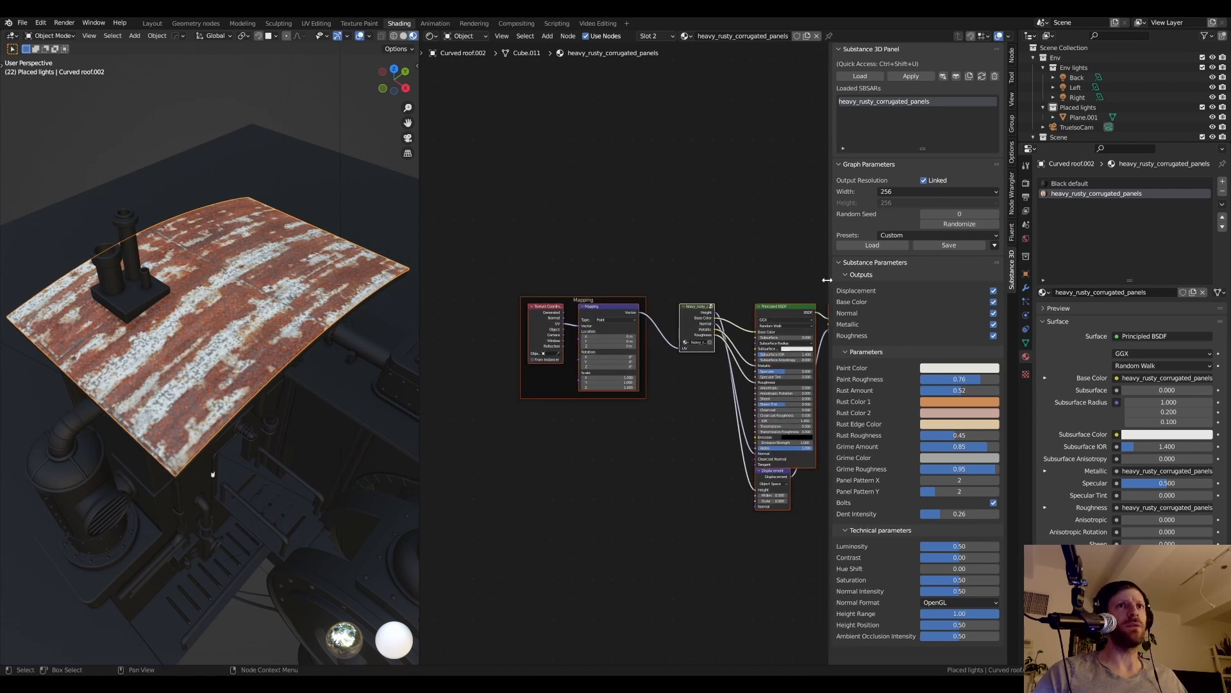
scroll(572, 261, "up", 2)
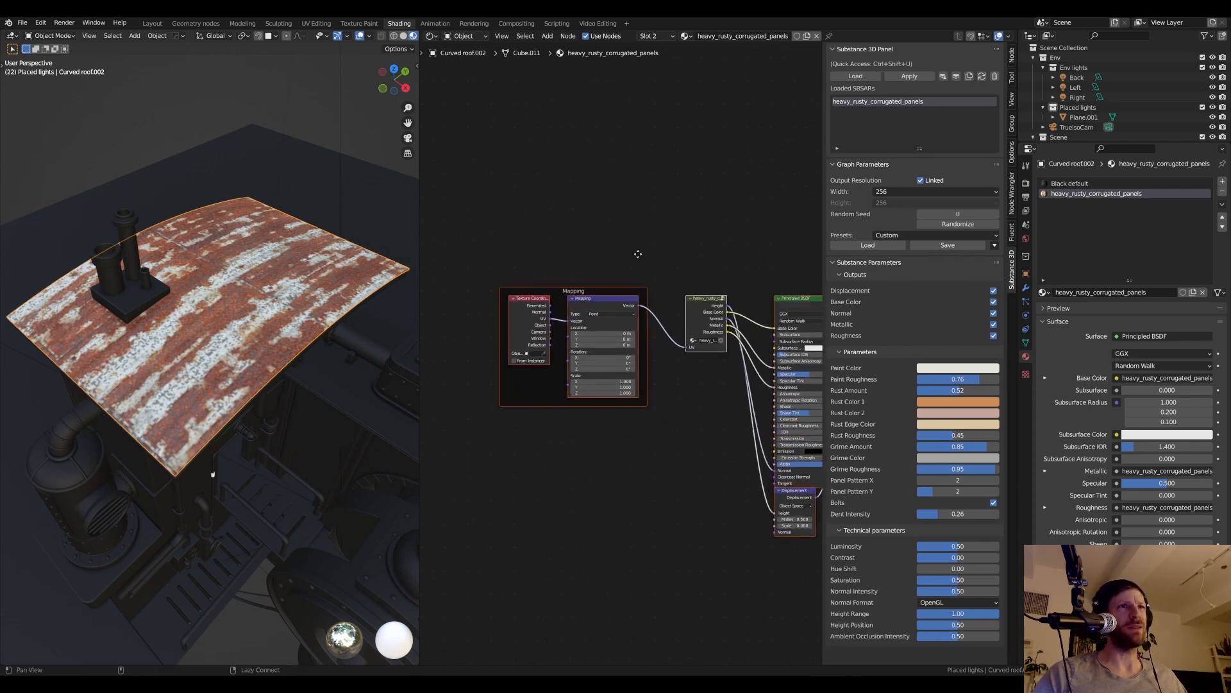
left_click(457, 446)
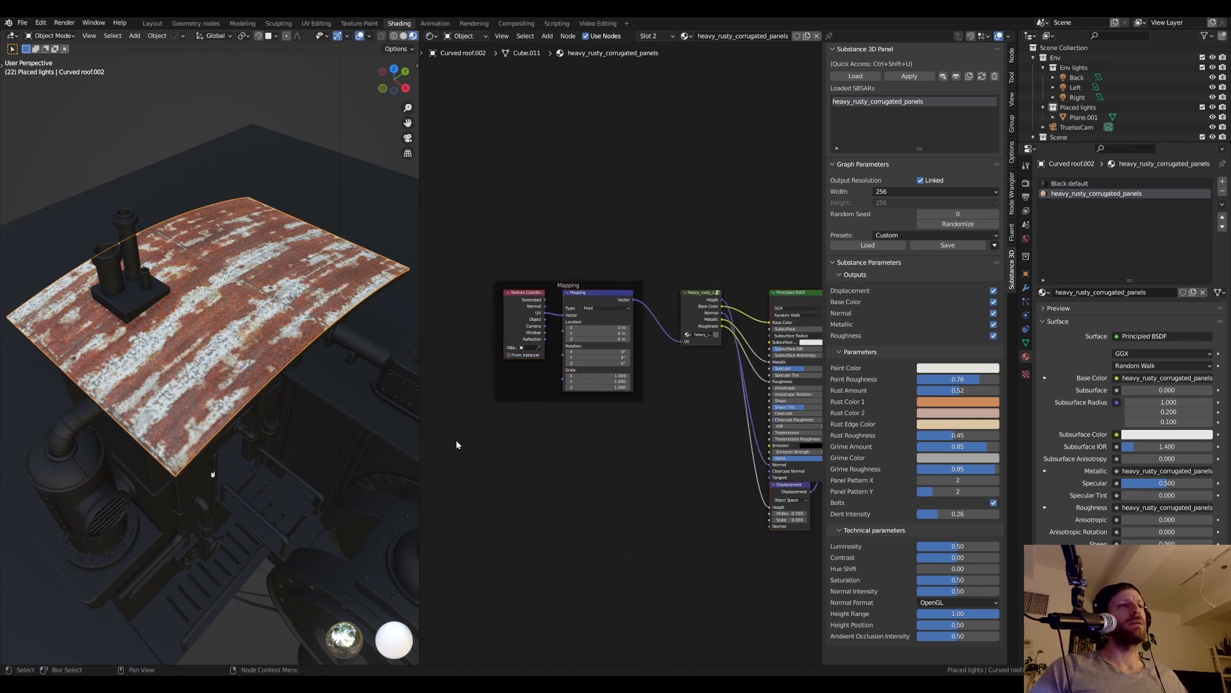
scroll(606, 437, "up", 2)
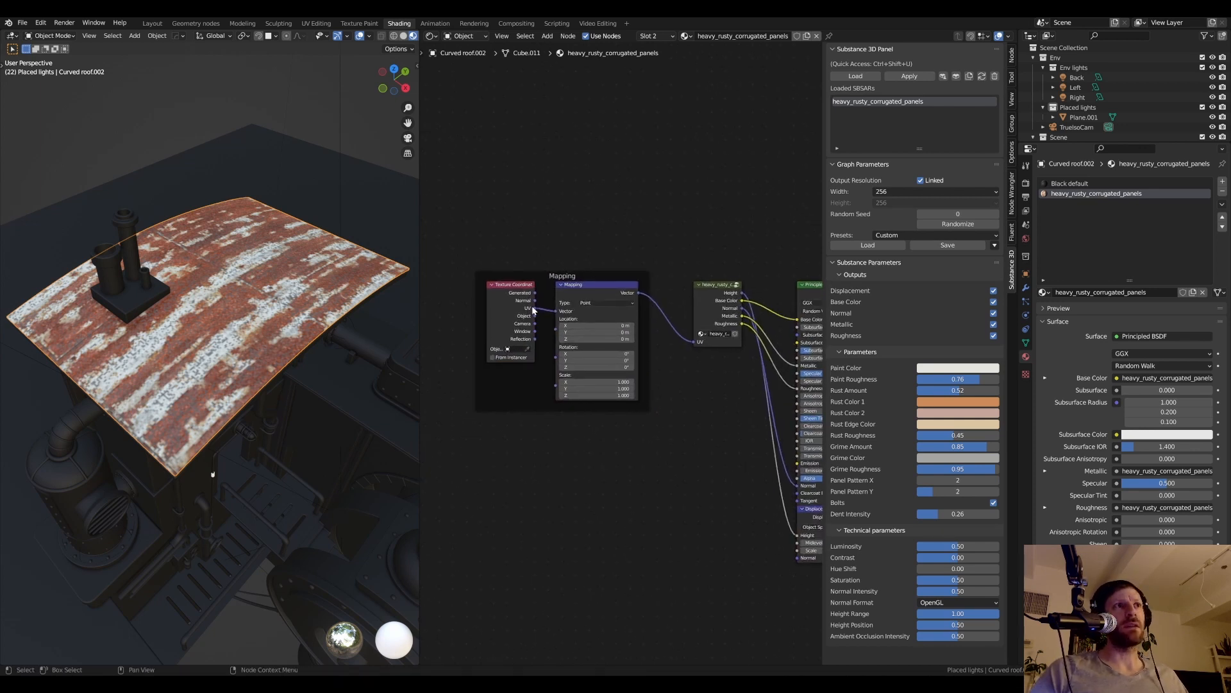
scroll(555, 330, "down", 2)
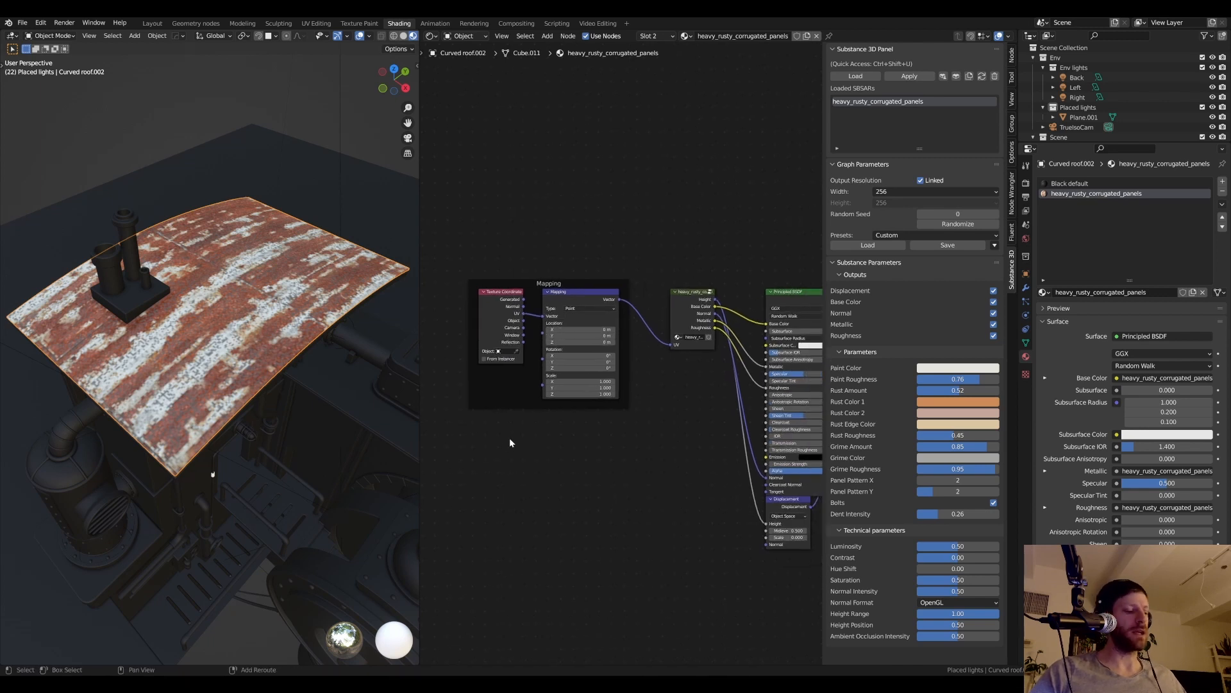
key("shift+a")
key("s")
key("Escape")
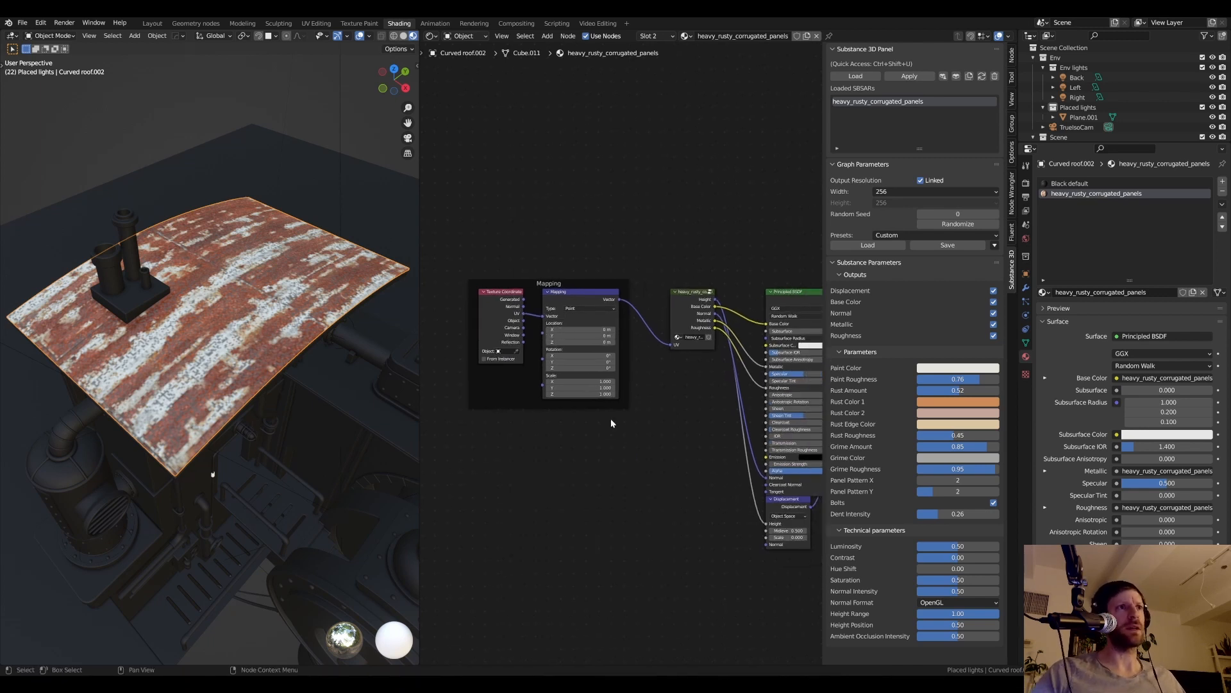
- Set the Mapping node's X, Y and Z scale to 1
scroll(610, 418, "up", 1)
mouse_move(573, 389)
left_mouse_down()
mouse_move(597, 397)
mouse_move(577, 405)
left_mouse_up()
type("1")
key("Return")
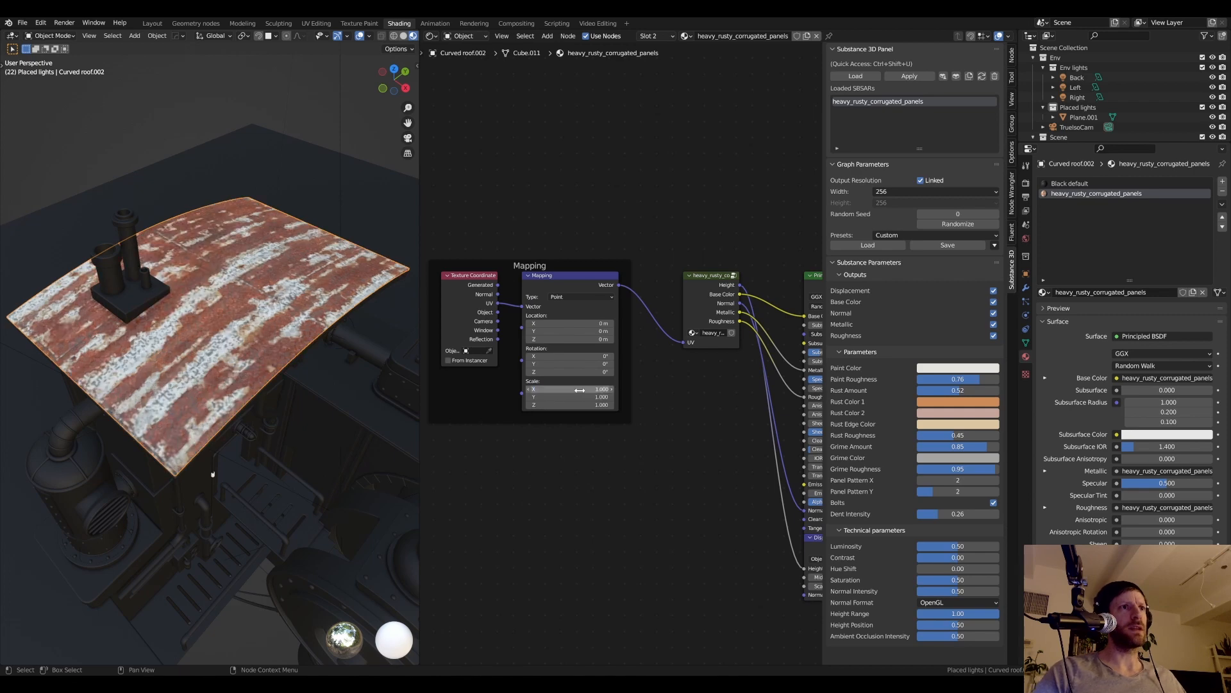
- Add a Value node below the Mapping frame and connect it to the Mapping node's Scale input
scroll(633, 483, "down", 2)
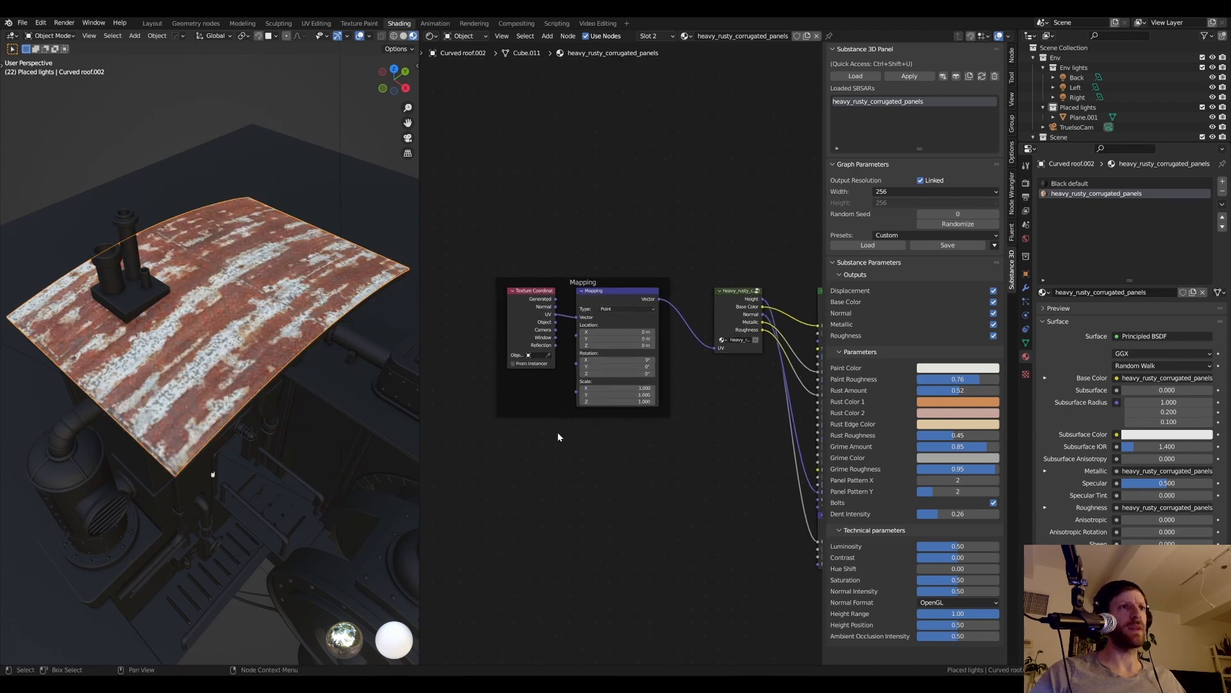
scroll(619, 368, "up", 1)
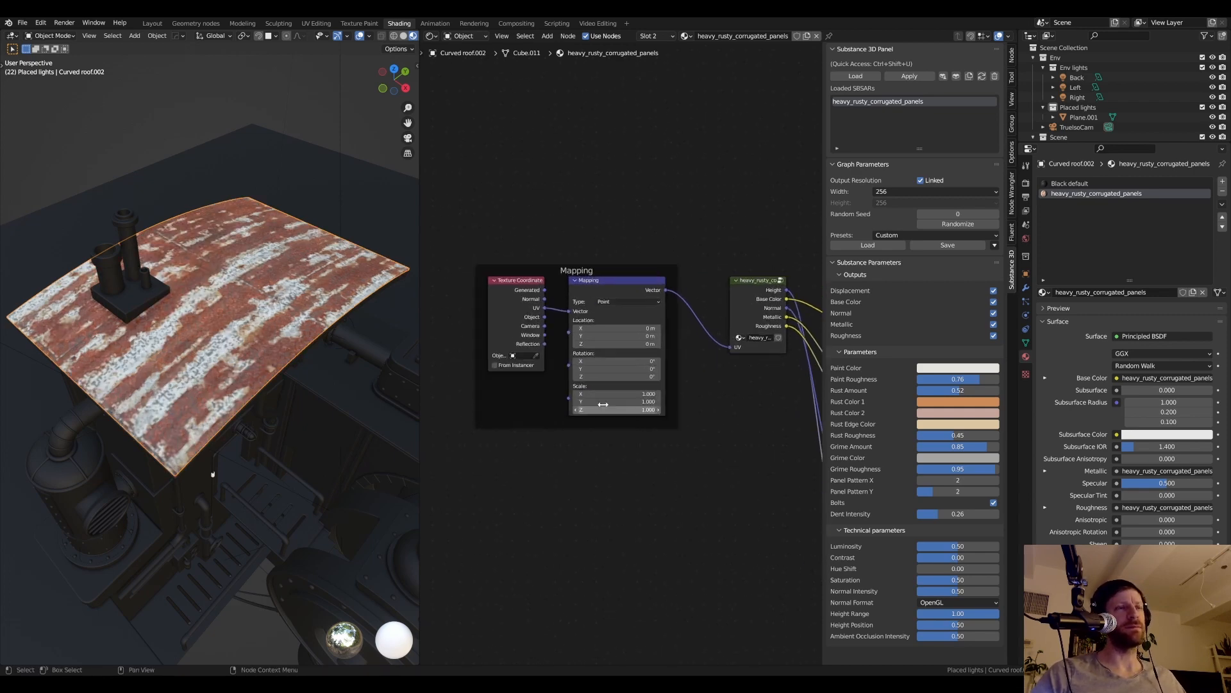
scroll(603, 404, "up", 1)
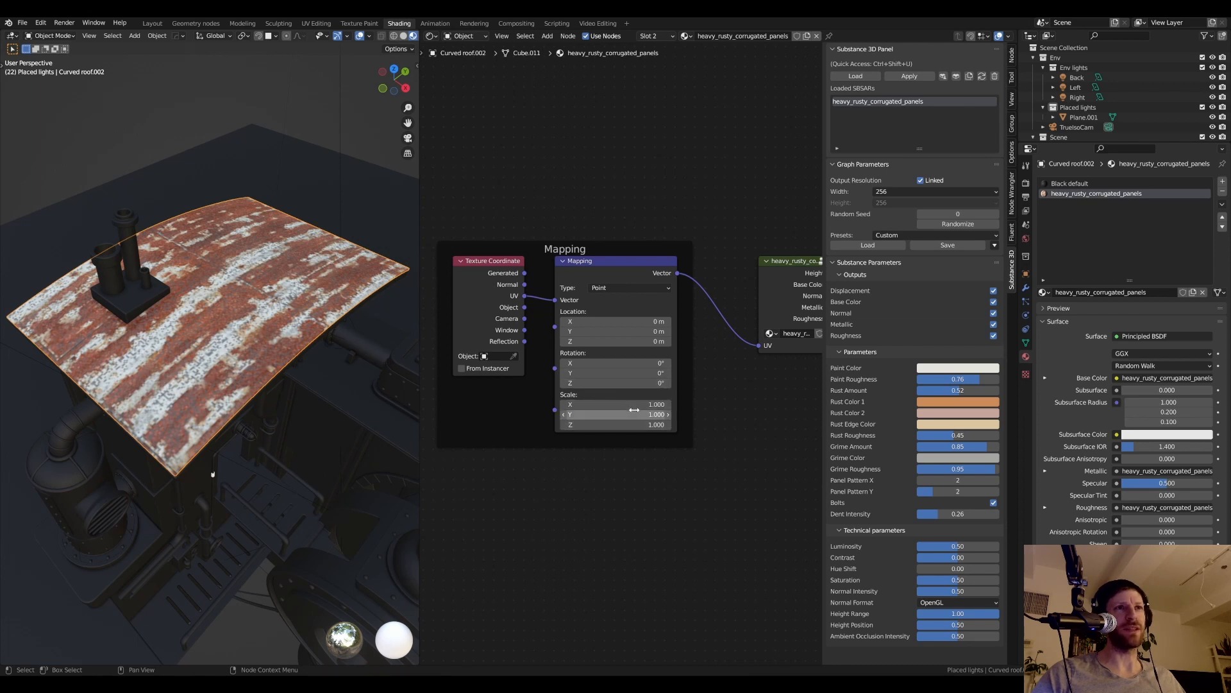
scroll(555, 462, "down", 2)
key("shift+a")
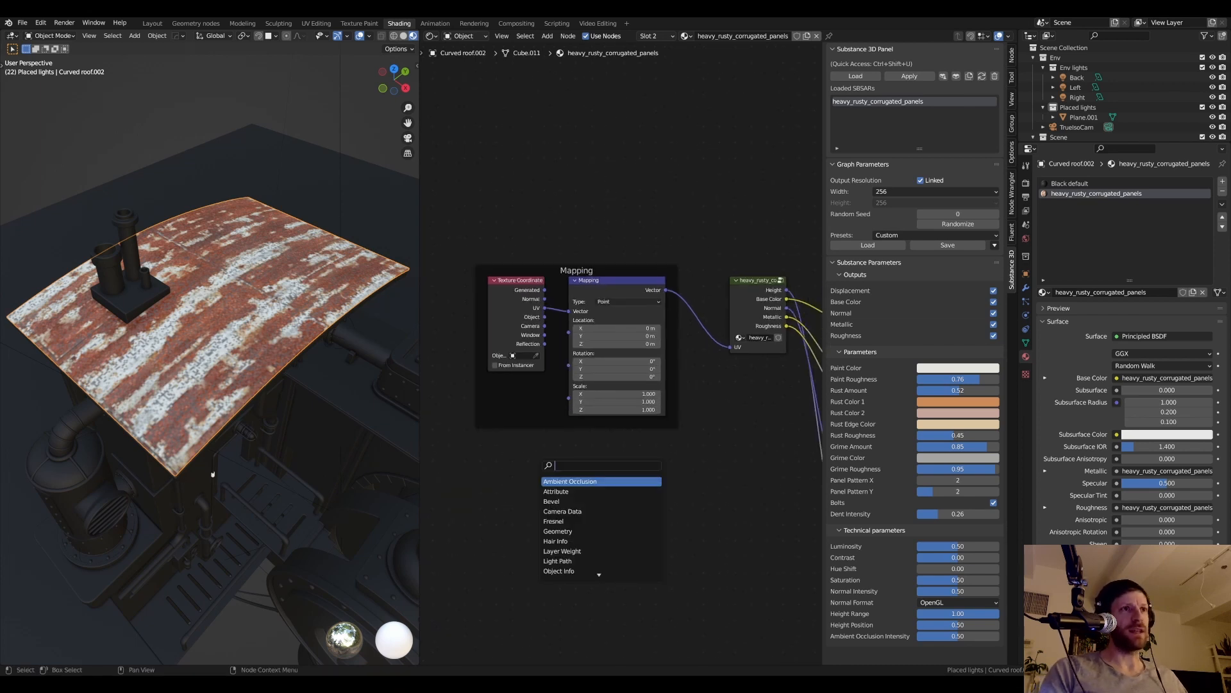
type("value")
key("Return")
left_click(538, 472)
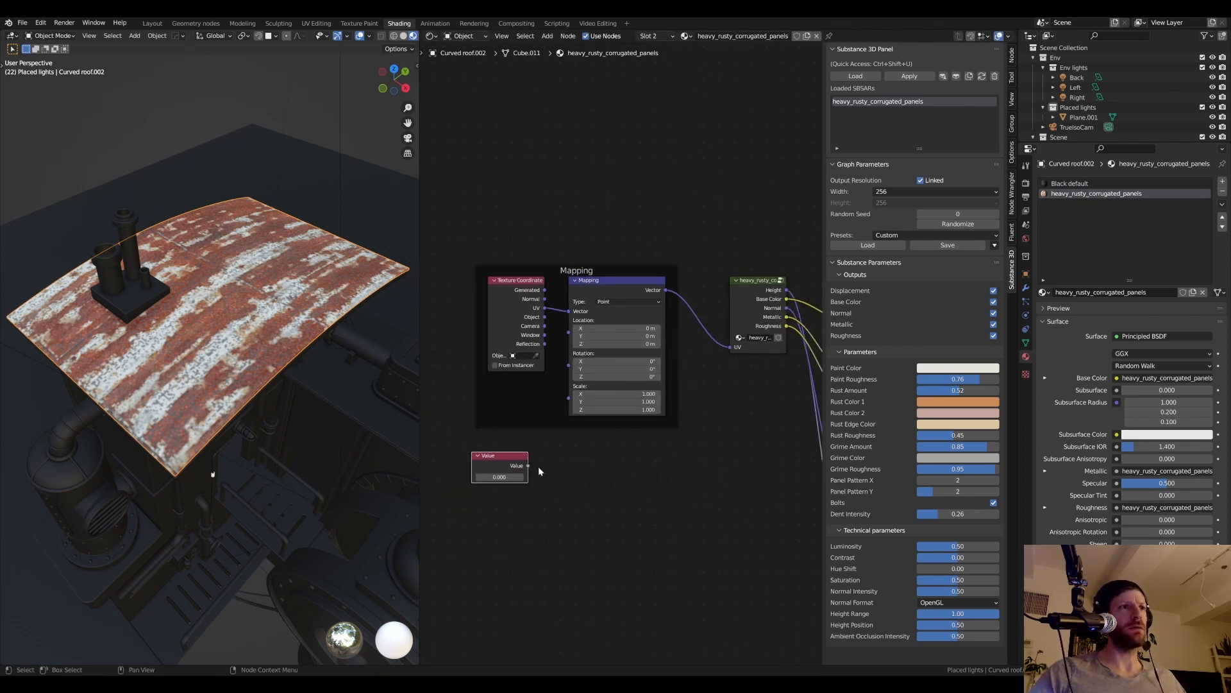
left_click_drag(529, 465, 590, 431)
- Set the Value node to 1, raise it to 2.570 for a denser roof texture, and check the tiling
scroll(539, 434, "up", 1)
left_click(529, 465)
type("1")
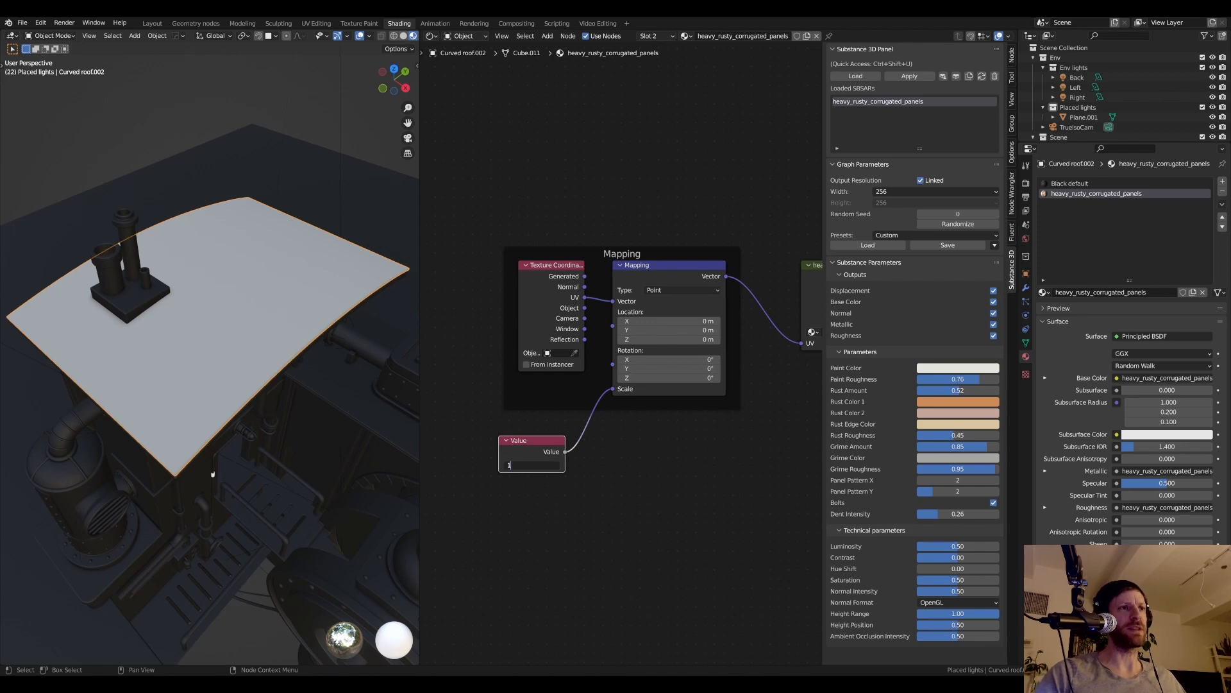
key("Return")
left_click_drag(532, 465, 613, 465, "shift")
scroll(244, 308, "down", 2)
mouse_move(234, 302)
middle_mouse_down()
mouse_move(289, 340)
mouse_move(231, 342)
mouse_move(210, 311)
mouse_move(241, 345)
mouse_move(218, 302)
middle_mouse_up()
scroll(241, 345, "down", 2)
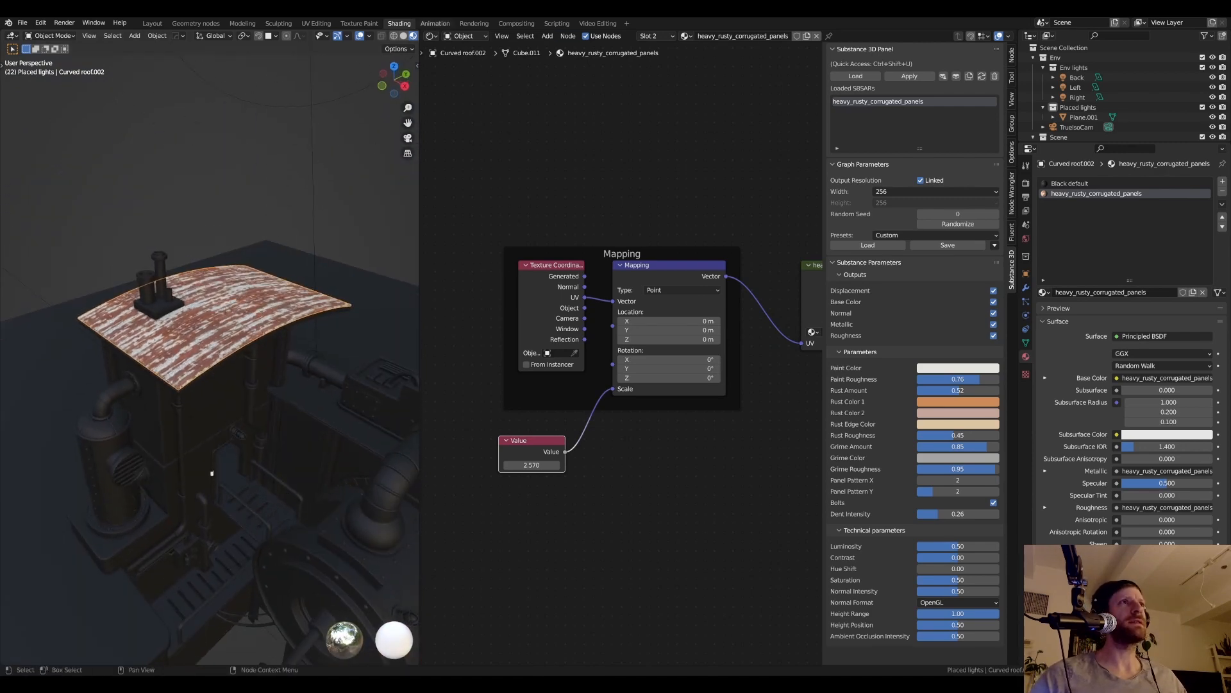
- Examine the corrugated roofs in the industrial-35.png render, marking areas with temporary annotations and undoing the marks
left_click(476, 23)
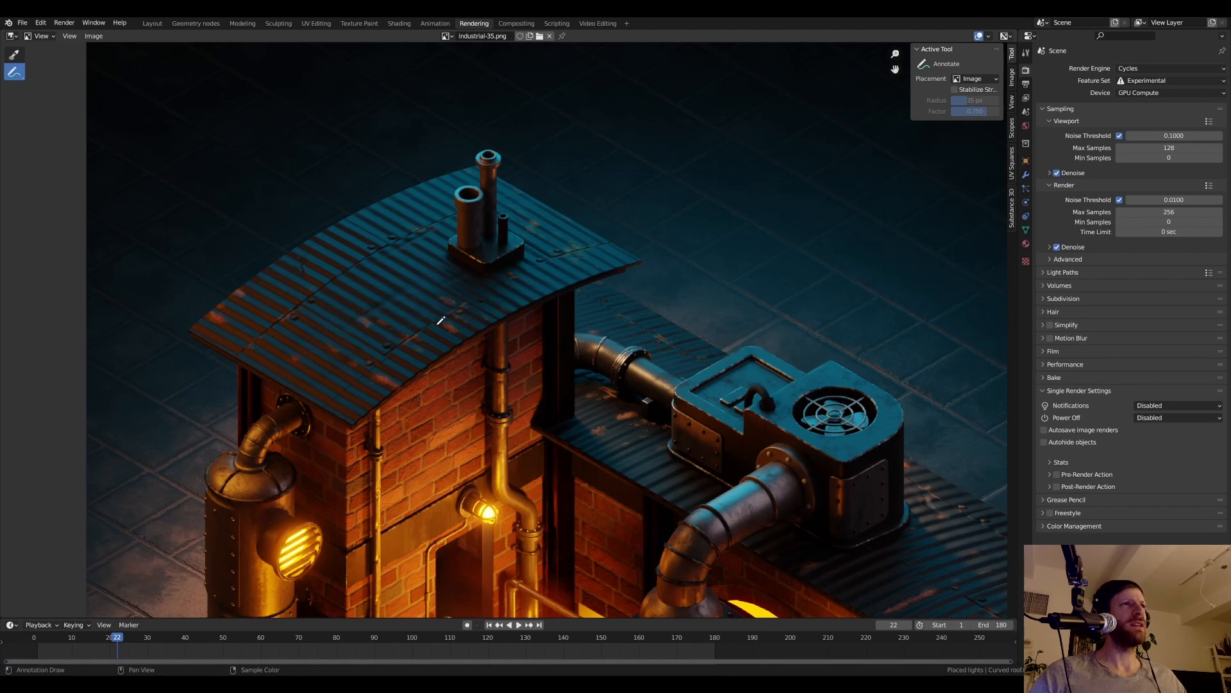
scroll(440, 320, "down", 3)
mouse_move(719, 458)
left_mouse_down()
mouse_move(693, 469)
mouse_move(727, 456)
left_mouse_up()
left_click_drag(447, 348, 430, 338)
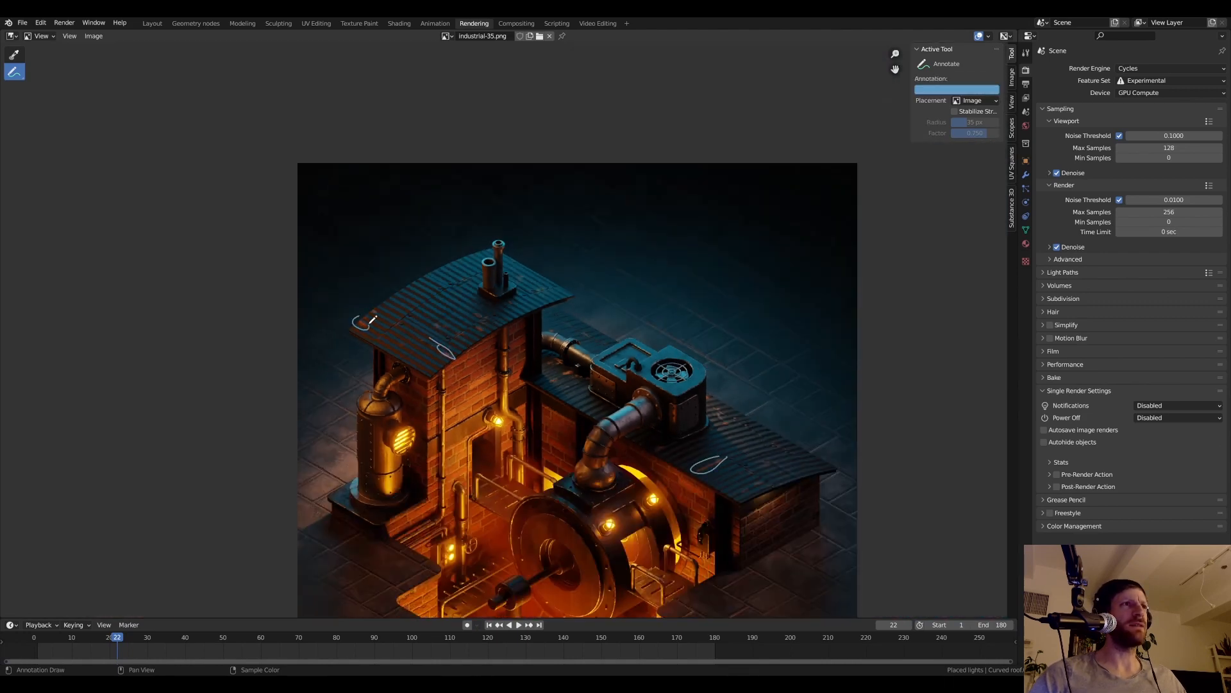
left_click_drag(493, 315, 452, 320)
key("ctrl+z")
scroll(595, 396, "down", 1)
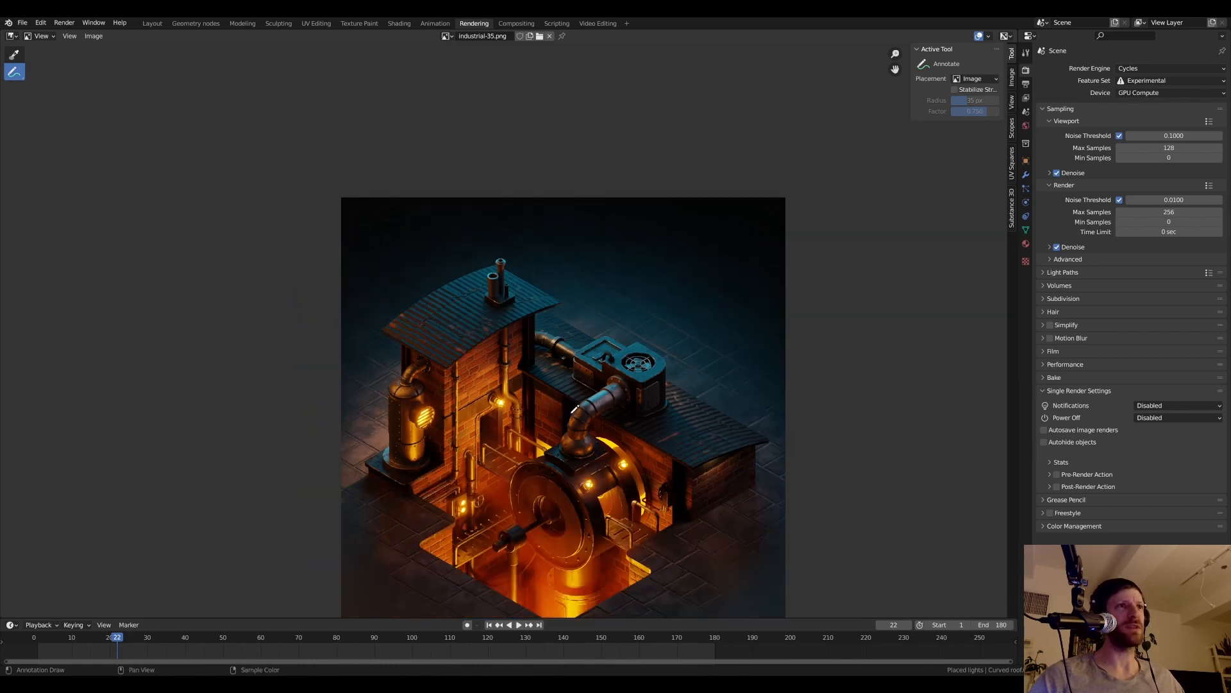
middle_click_drag(596, 397, 596, 351)
scroll(609, 370, "up", 1)
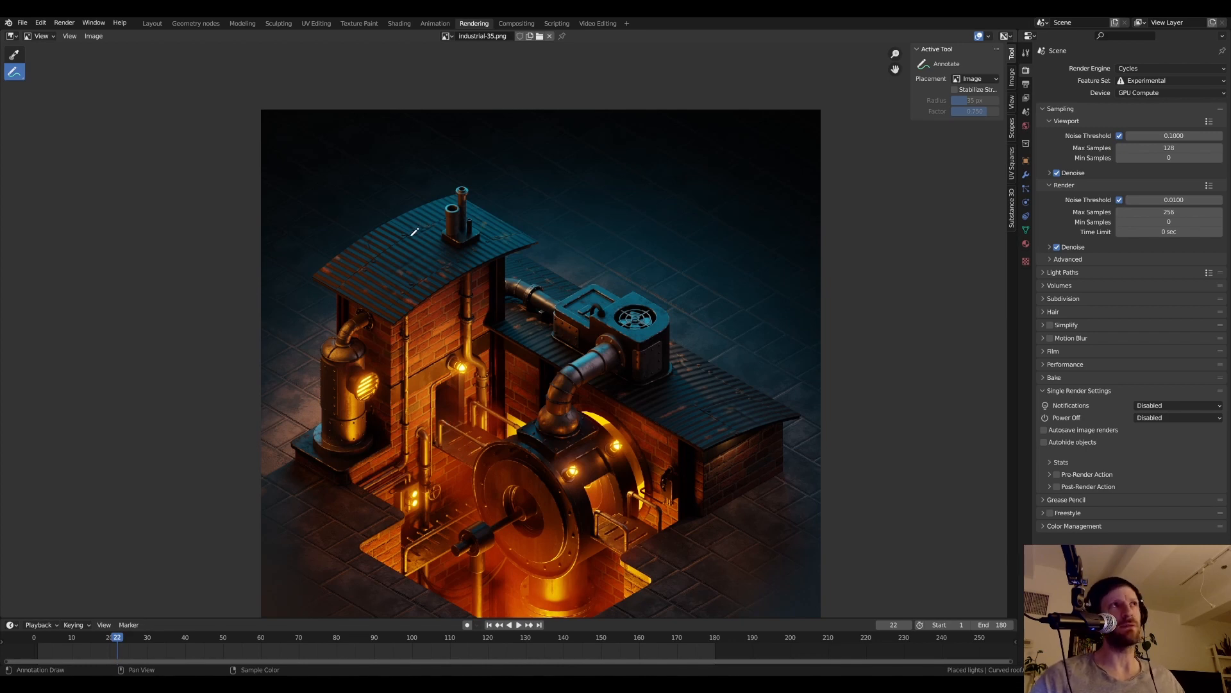
- Return to the Shading workspace and set the substance's Rust Amount to 0.20
left_click(152, 23)
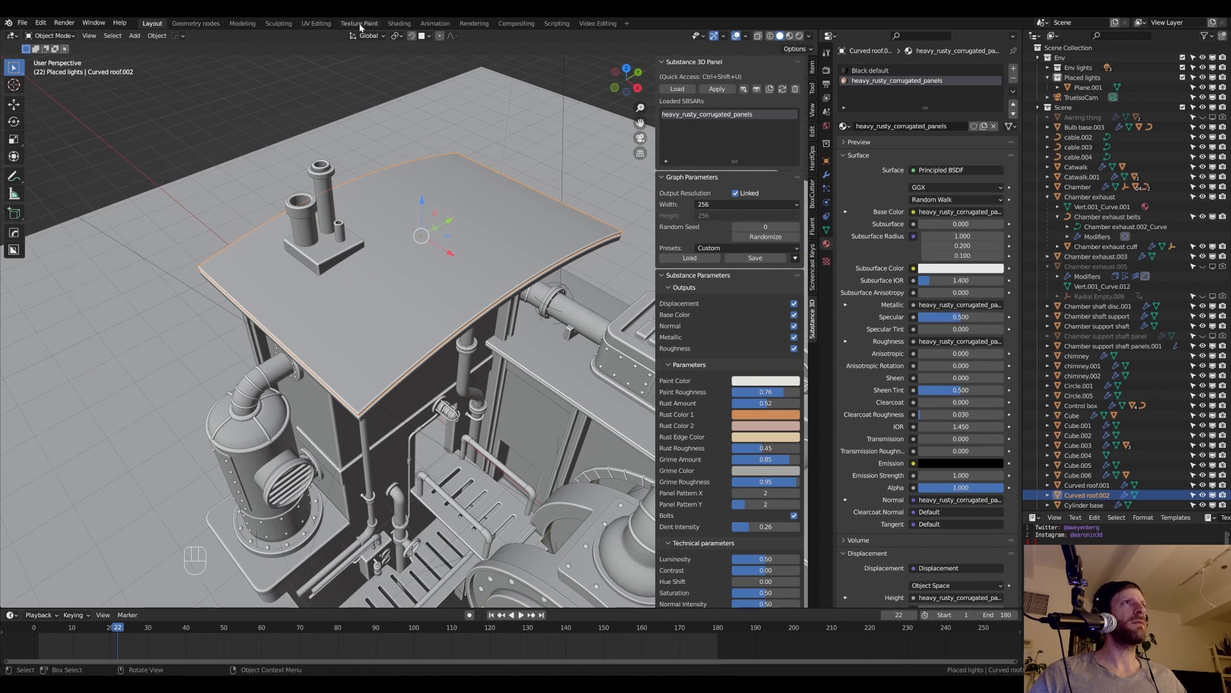
left_click(399, 23)
scroll(265, 321, "up", 2)
mouse_move(265, 321)
middle_mouse_down()
mouse_move(279, 343)
mouse_move(242, 319)
middle_mouse_up()
scroll(279, 343, "up", 1)
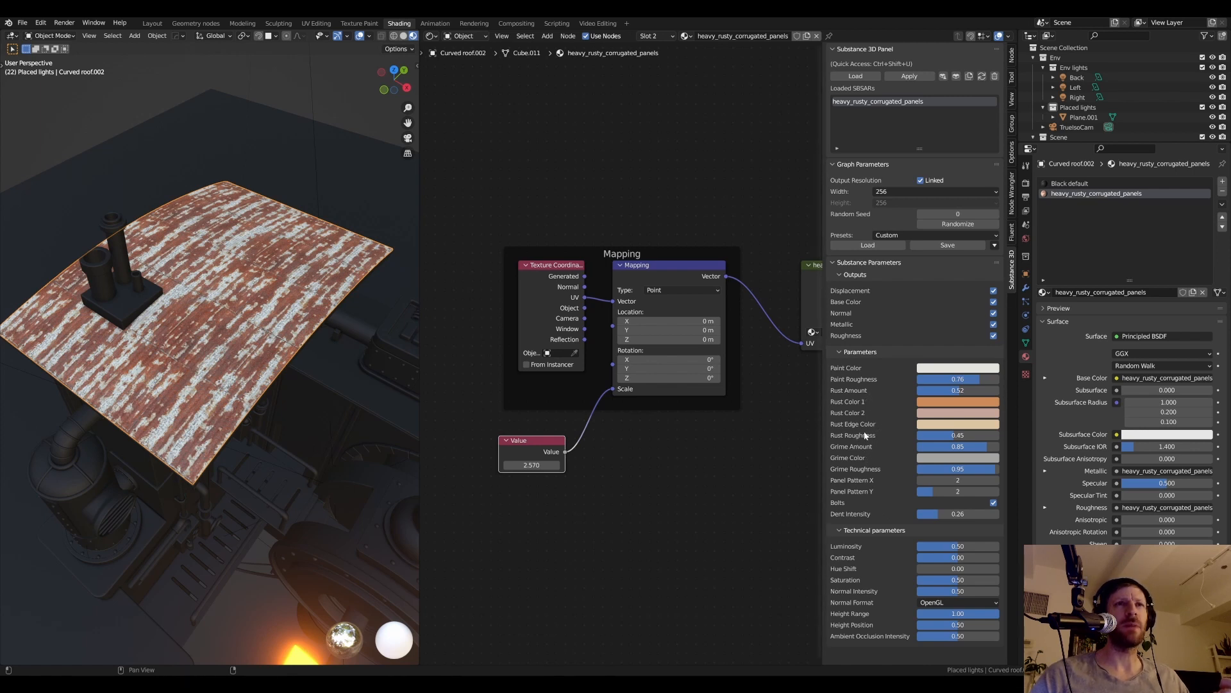
left_click(957, 390)
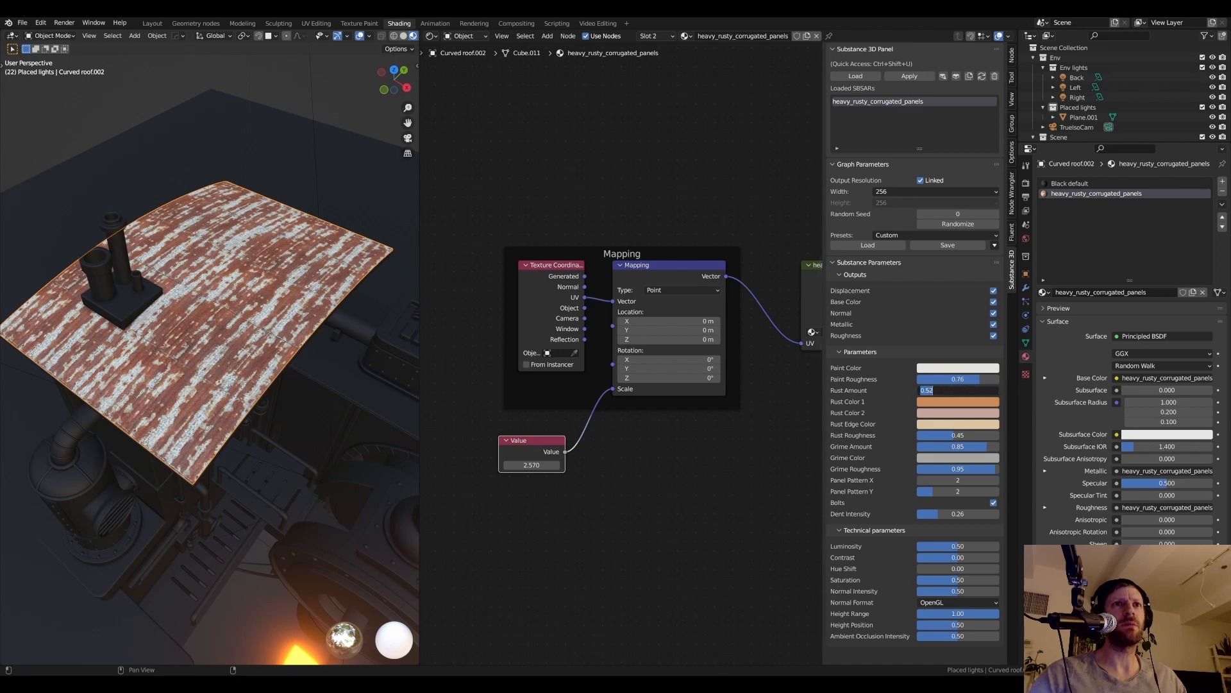
type(".2")
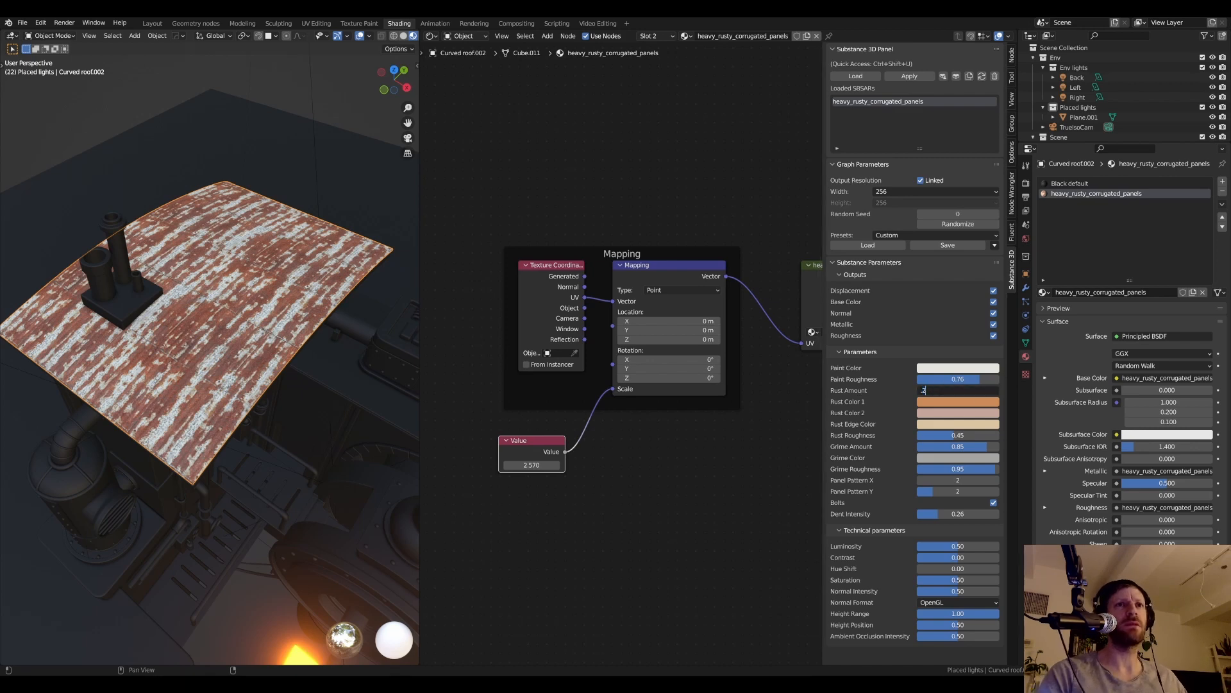
key("Return")
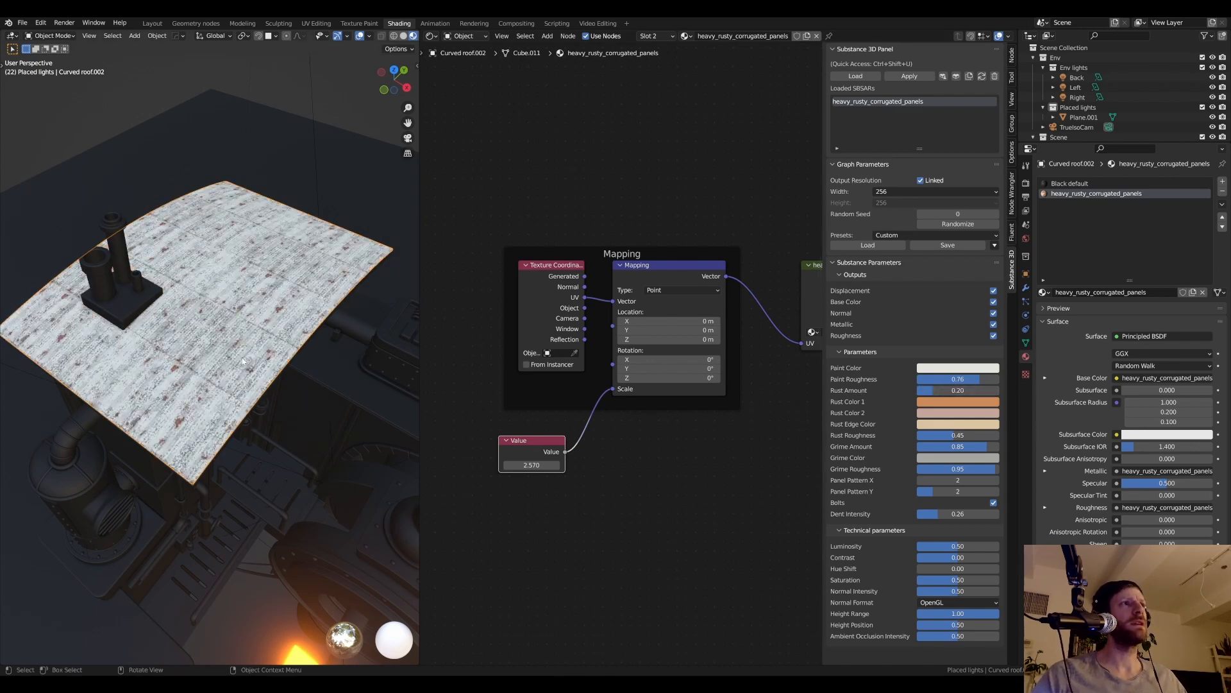
- Check the roof in Rendered shading, switch back to Material Preview and inspect the texture up close
mouse_move(243, 361)
middle_mouse_down()
mouse_move(266, 316)
mouse_move(245, 318)
middle_mouse_up()
key("z")
left_click(301, 287)
middle_click_drag(301, 287, 264, 227)
key("z")
left_click(198, 268)
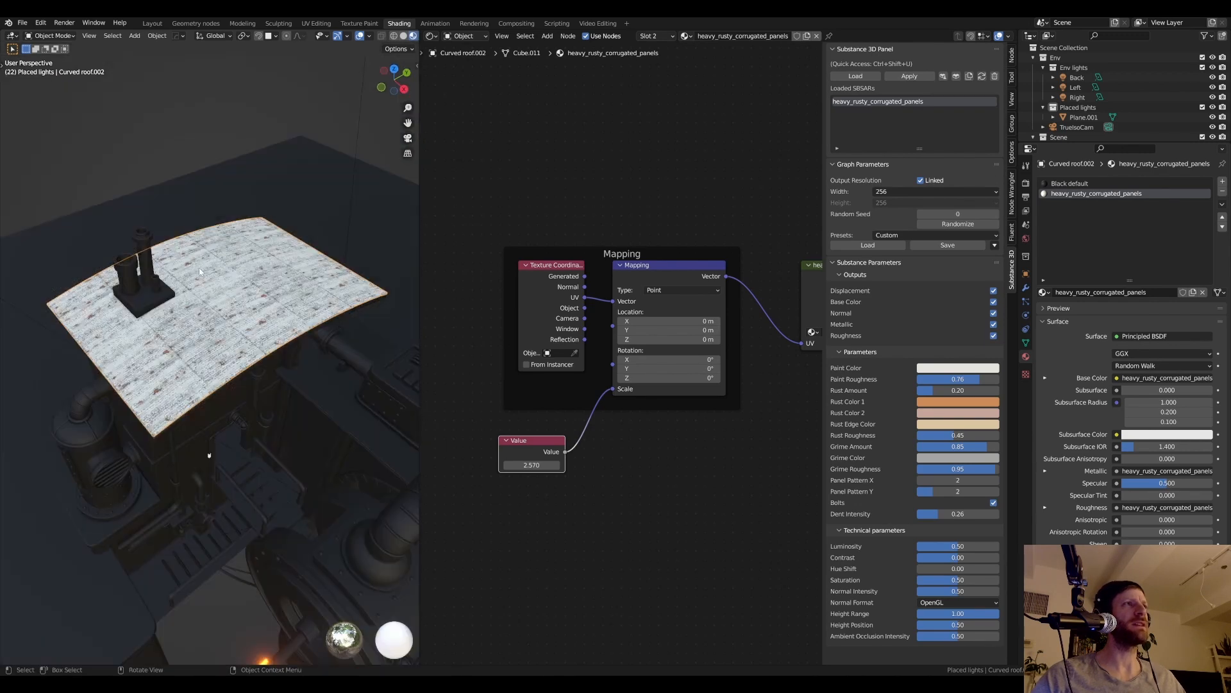
scroll(199, 267, "up", 3)
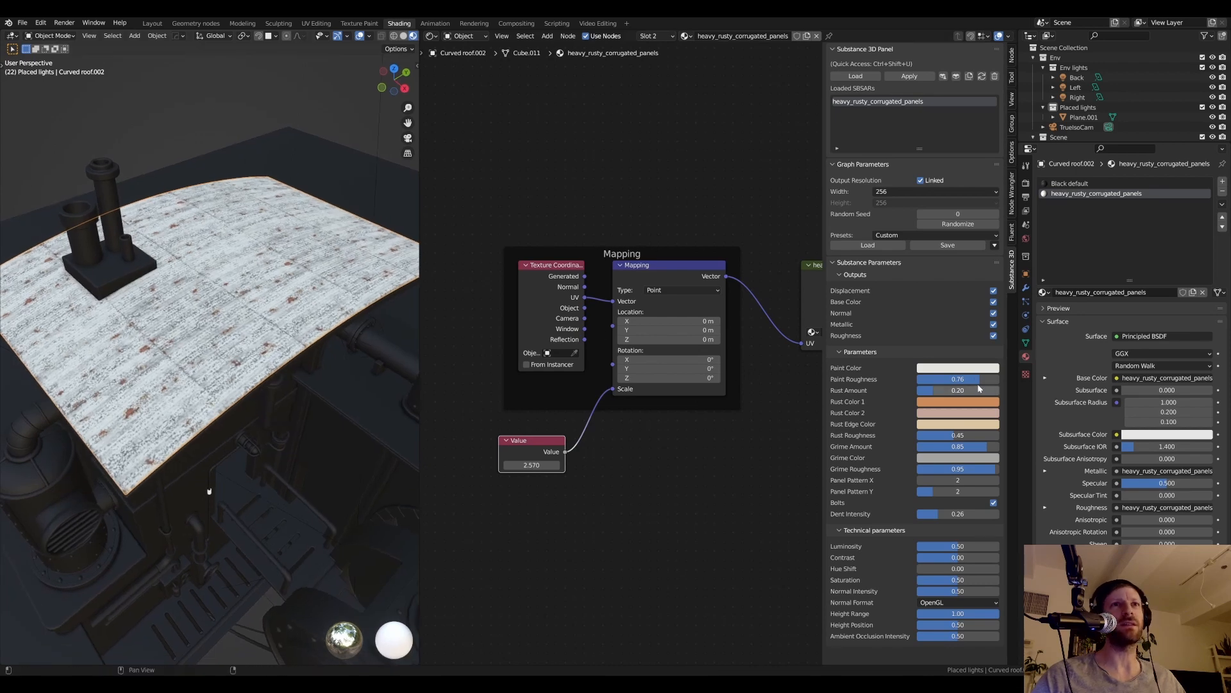
- Darken the substance's Paint Color to a dark grey-brown and view the roof in Rendered shading through the scene camera
left_click(958, 368)
mouse_move(1004, 277)
left_mouse_down()
mouse_move(1004, 306)
mouse_move(956, 274)
mouse_move(1003, 281)
left_mouse_up()
scroll(291, 320, "down", 3)
mouse_move(291, 320)
middle_mouse_down()
mouse_move(292, 300)
mouse_move(283, 308)
middle_mouse_up()
key("z")
left_click(307, 294)
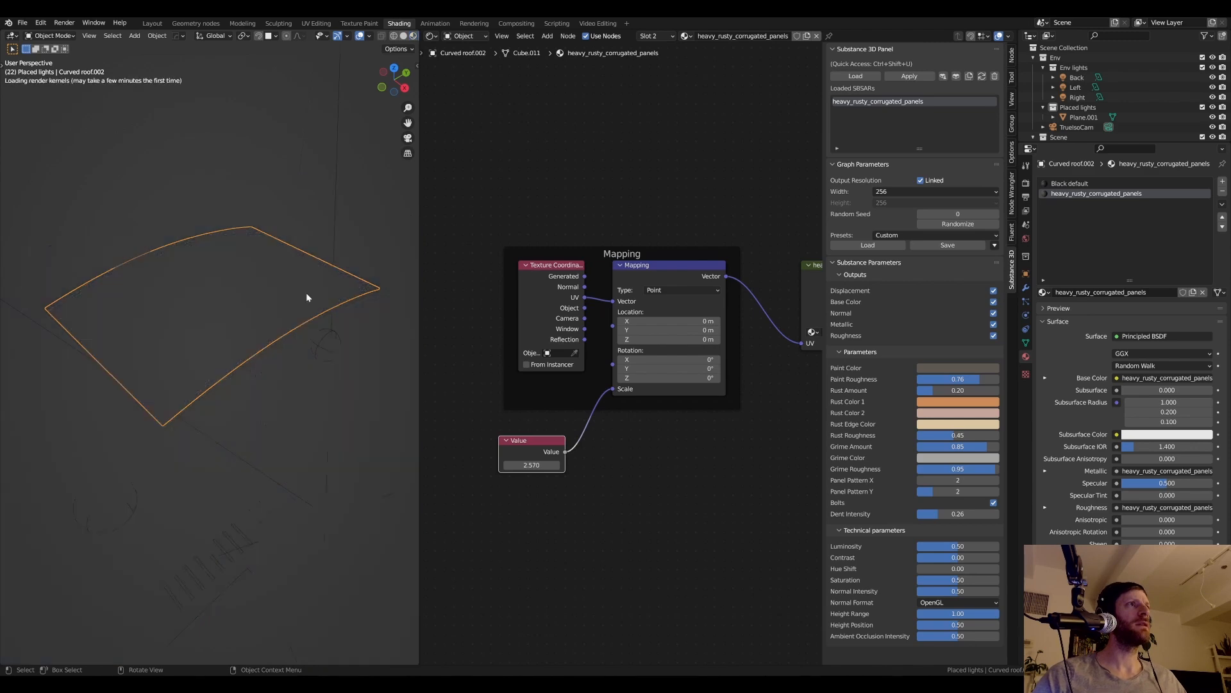
key("KP_0")
scroll(262, 320, "up", 4)
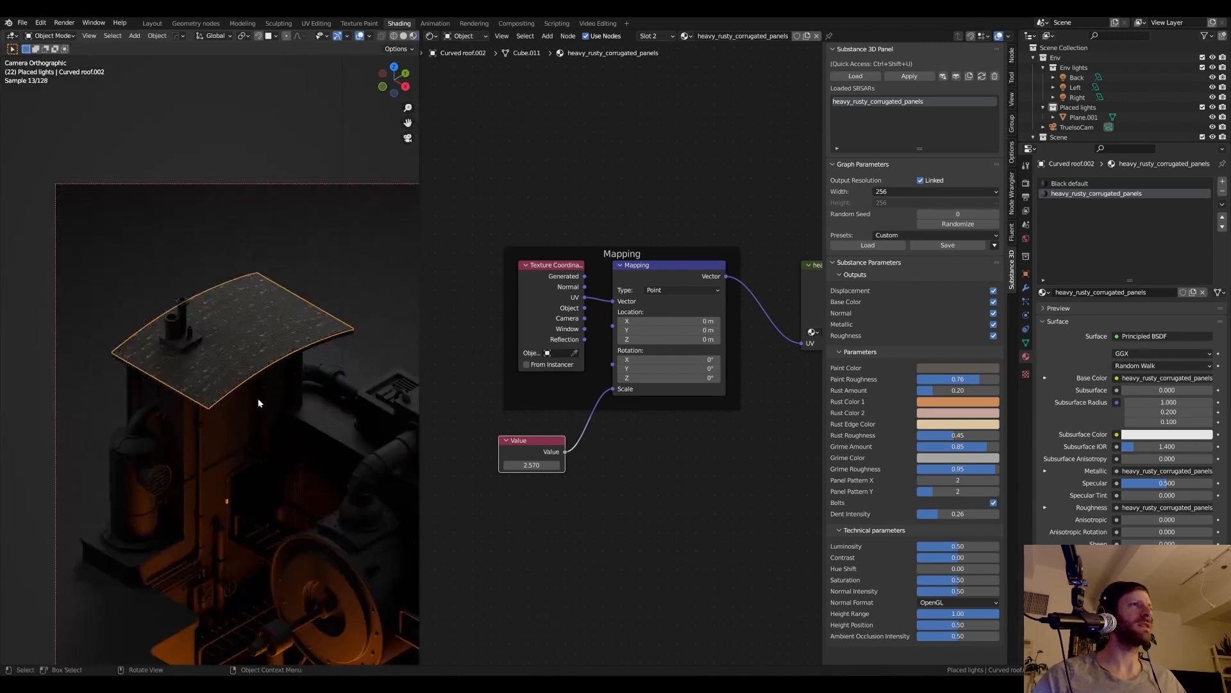
- Compare the finished industrial-35.png render with the rendered view of the roof in the Shading workspace
left_click(474, 24)
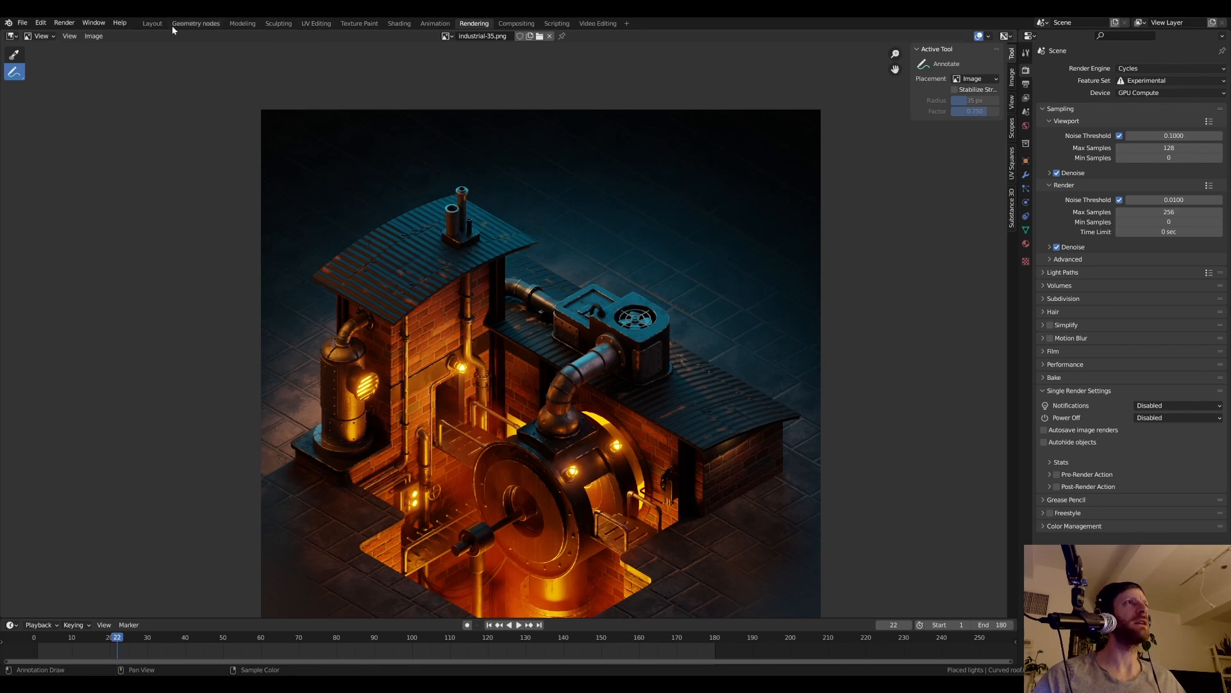
left_click(399, 23)
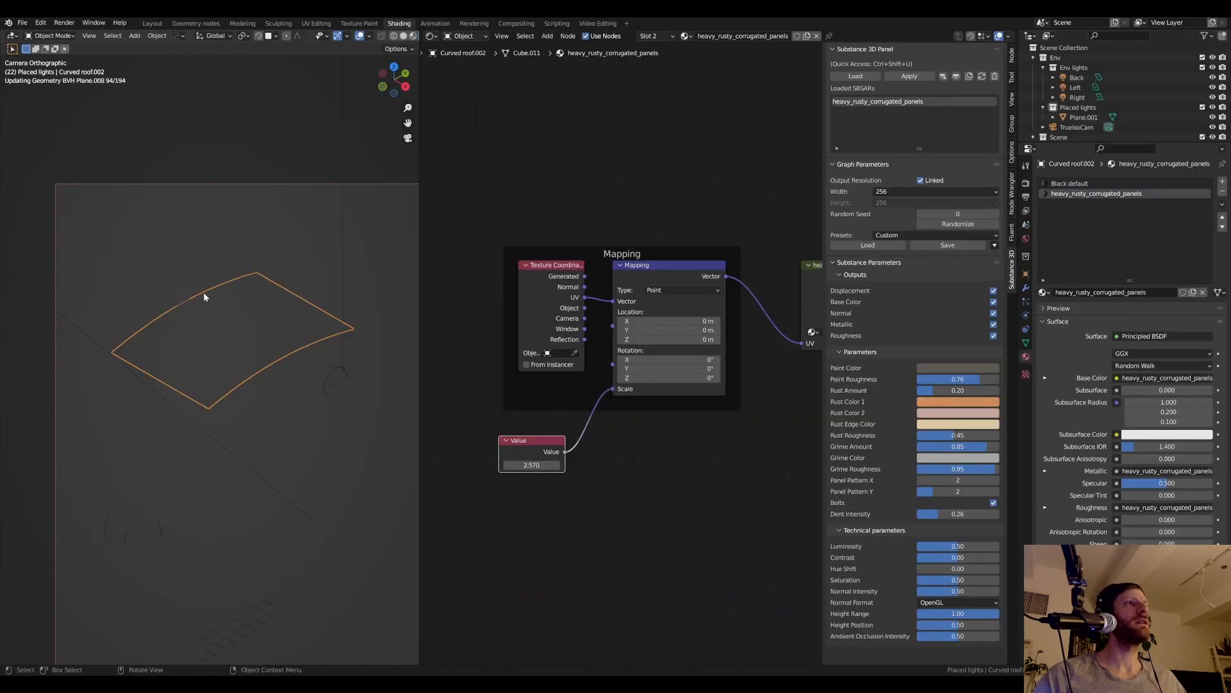
scroll(217, 313, "up", 1)
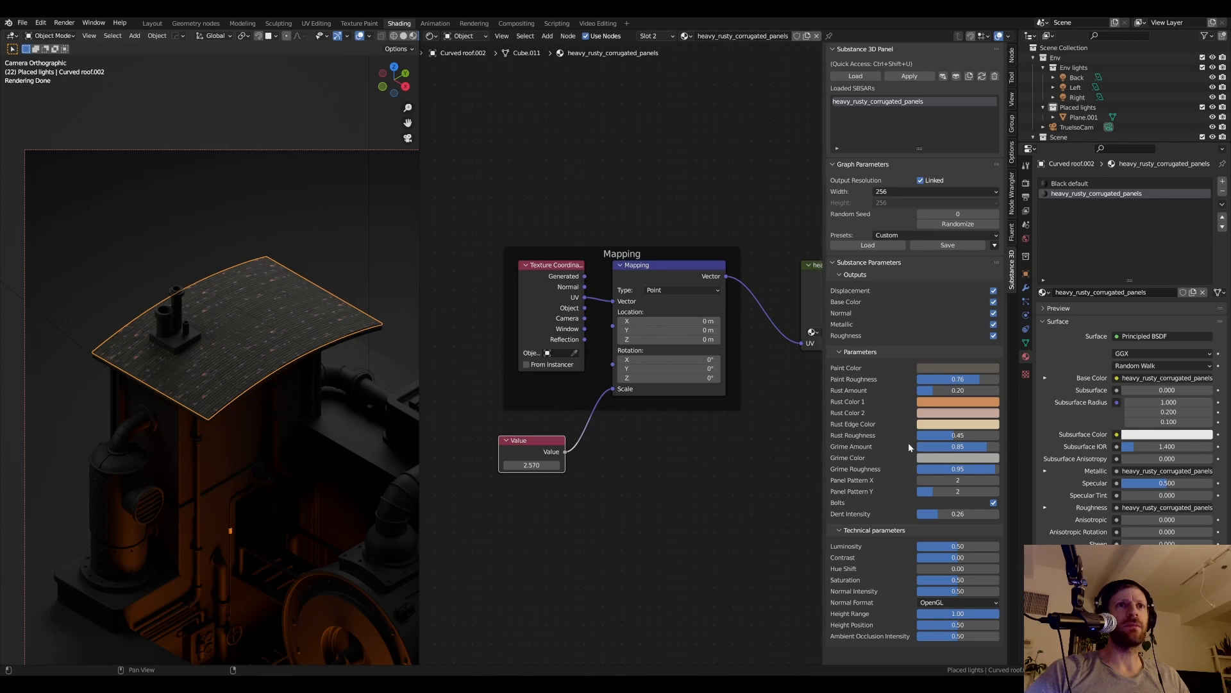
scroll(252, 354, "up", 3)
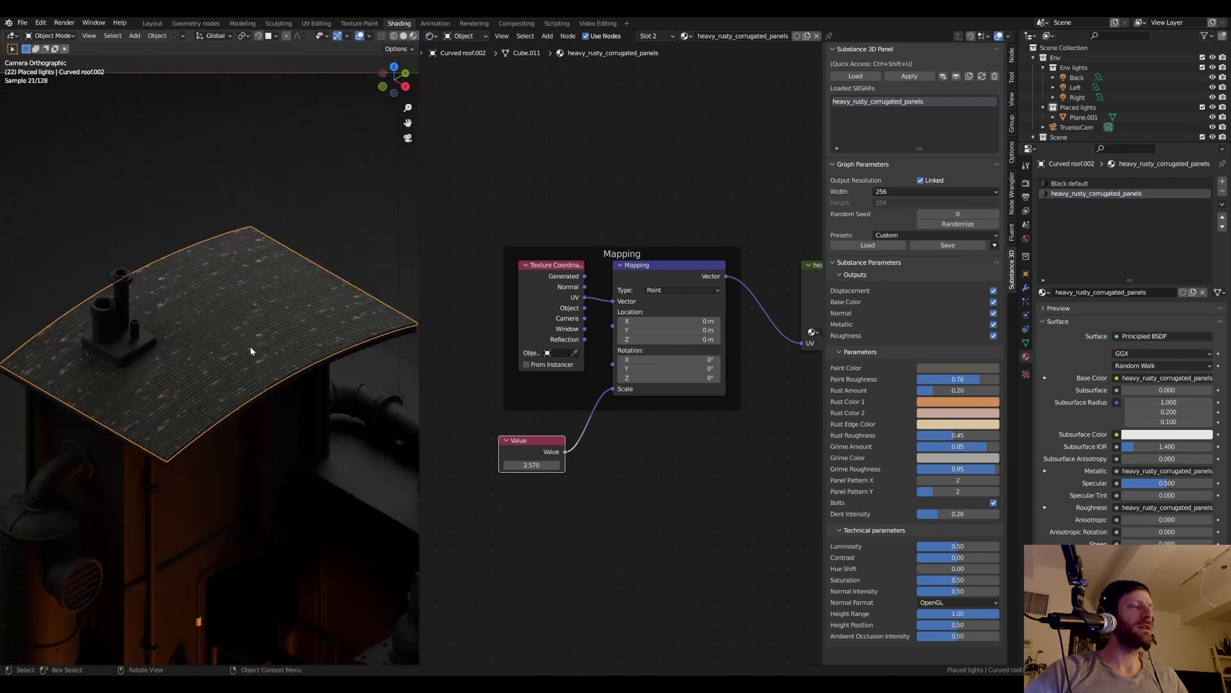
- Compare the roof's corrugated surface between Material Preview and Rendered shading, ending in Material Preview
key("z")
left_click(186, 313)
scroll(191, 310, "up", 3)
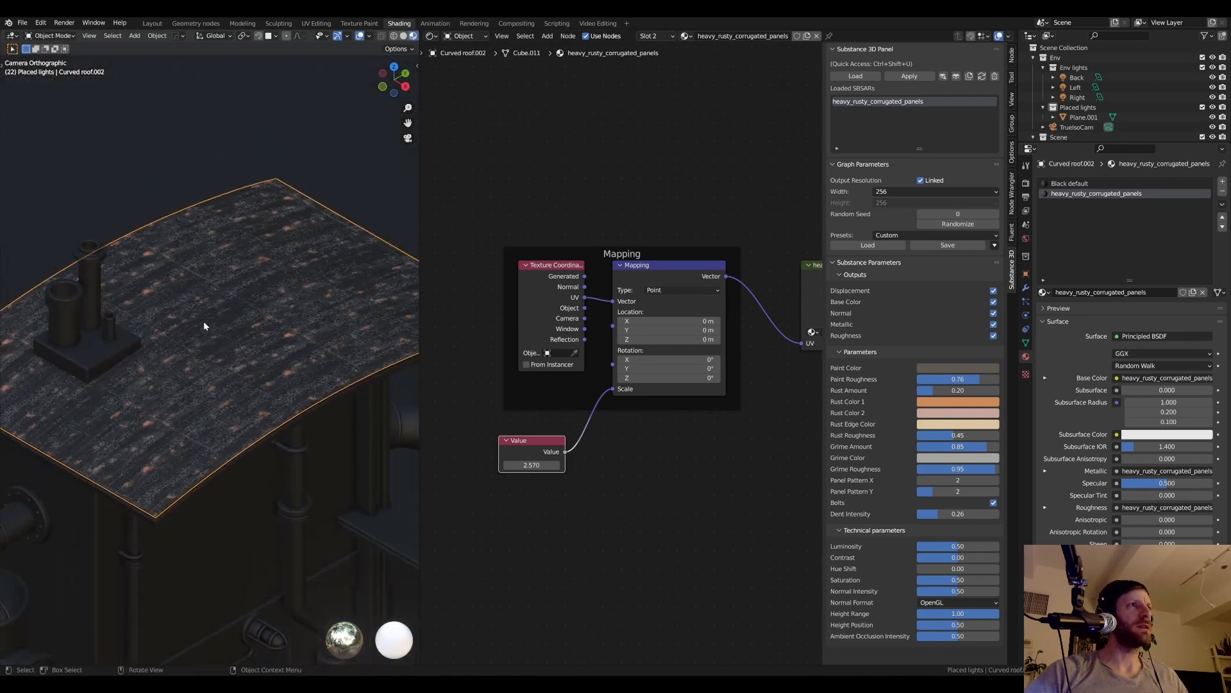
middle_click_drag(204, 325, 221, 331)
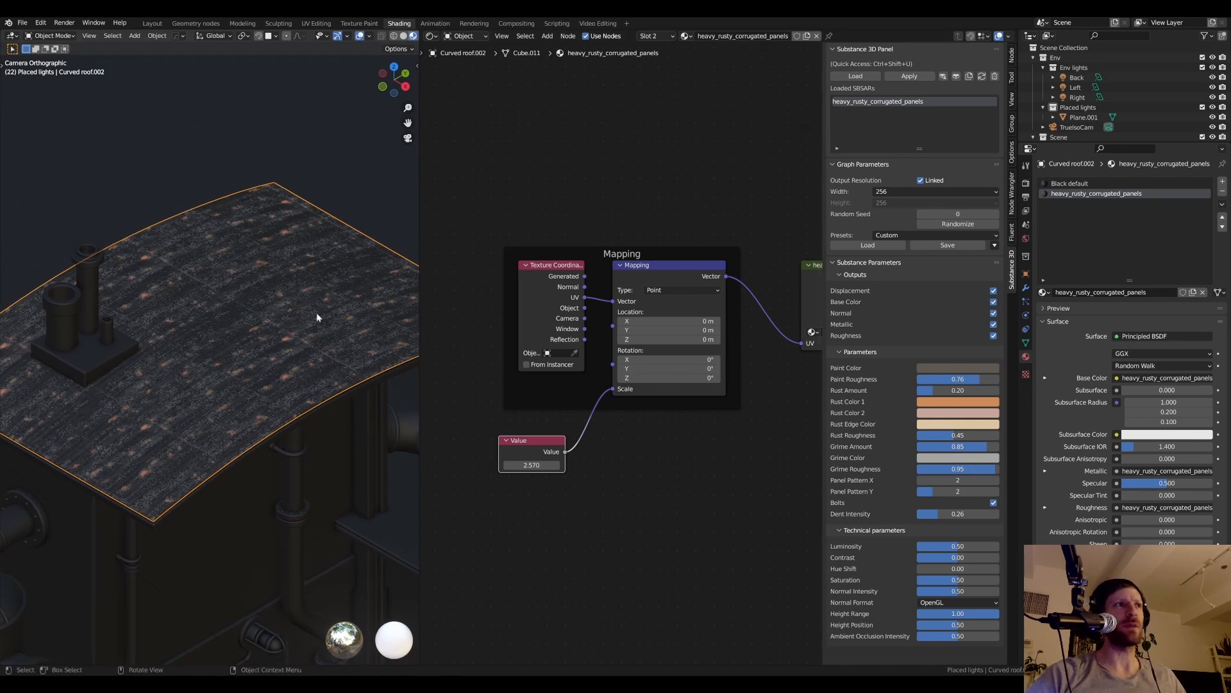
key("z")
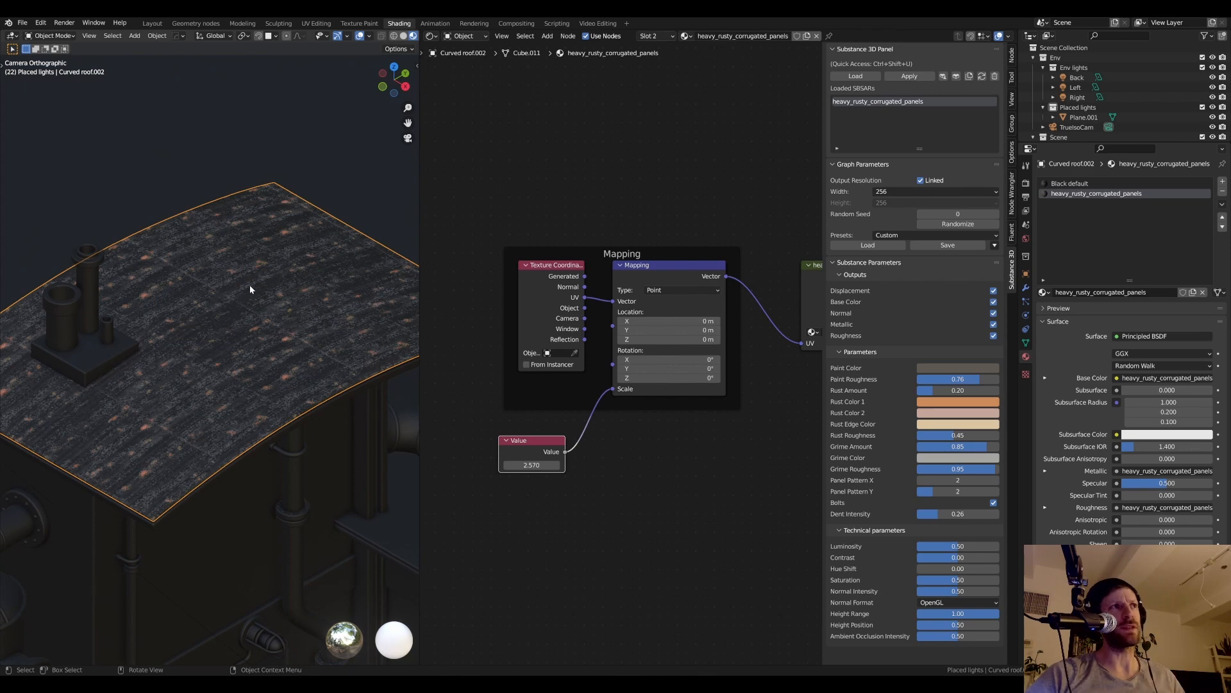
key("z")
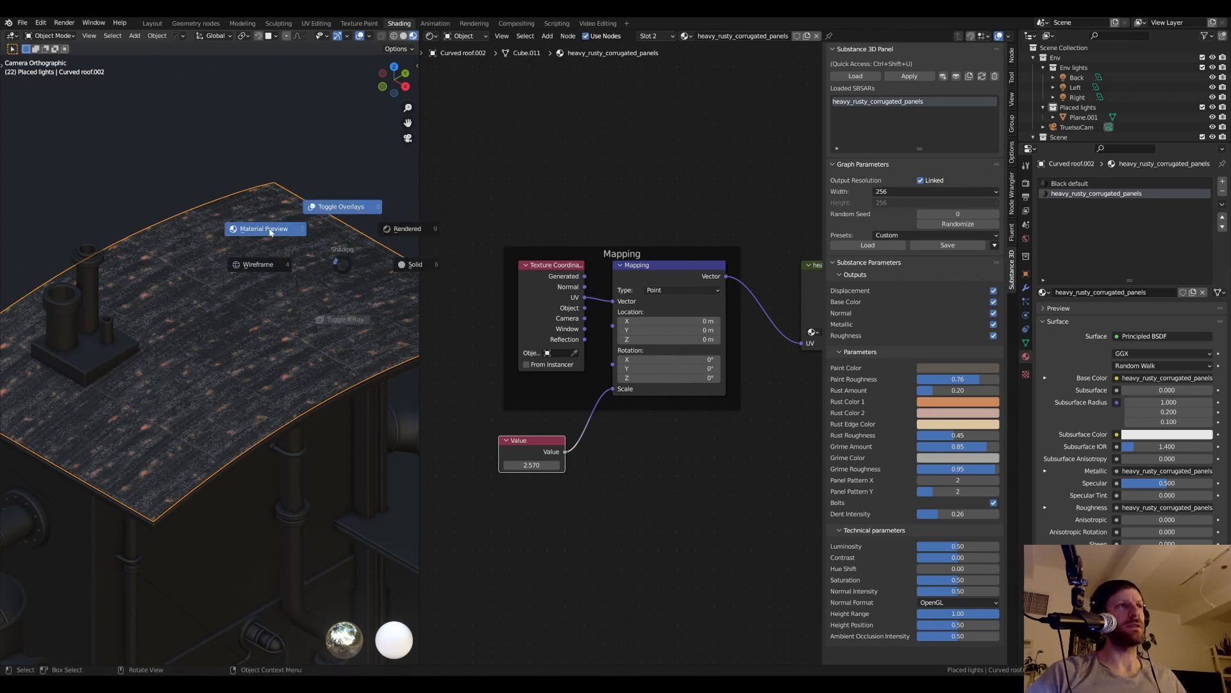
left_click(269, 230)
key("z")
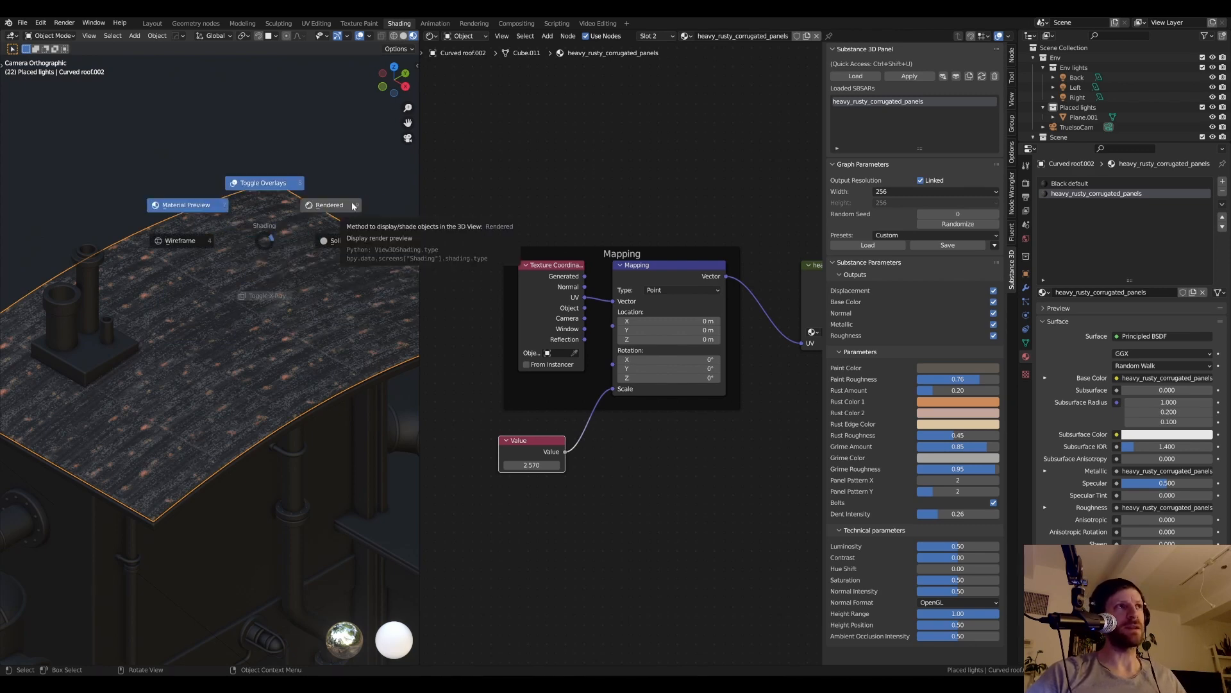
left_click(346, 210)
key("z")
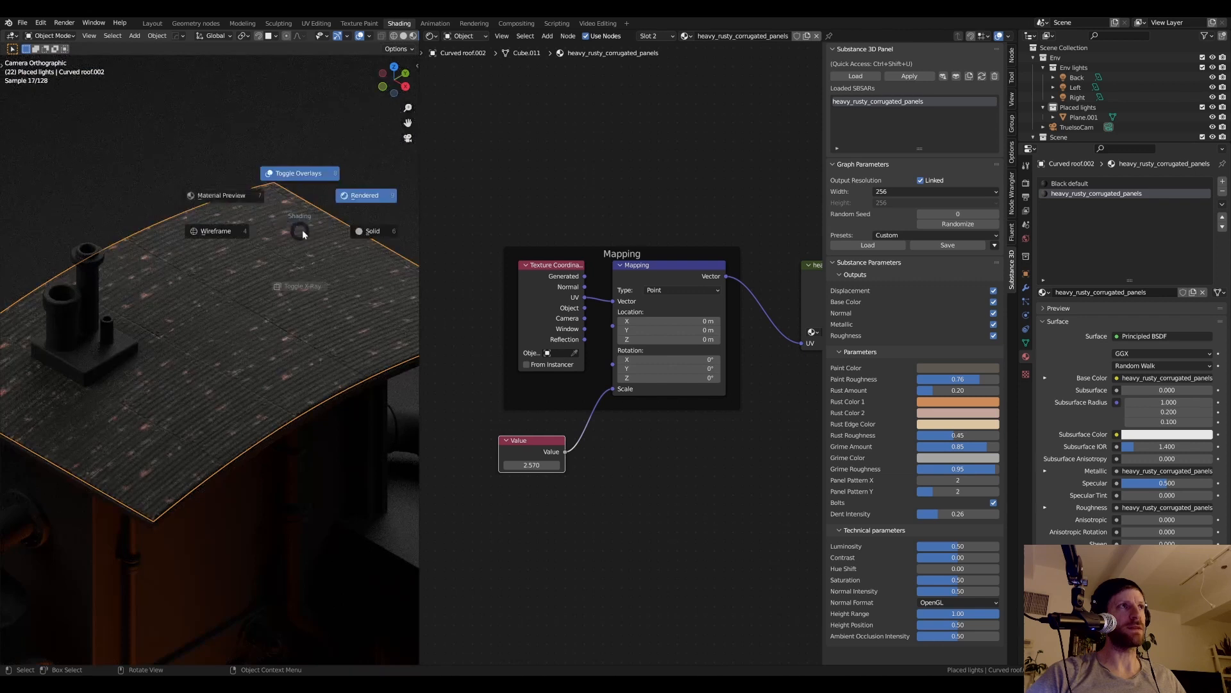
left_click(234, 196)
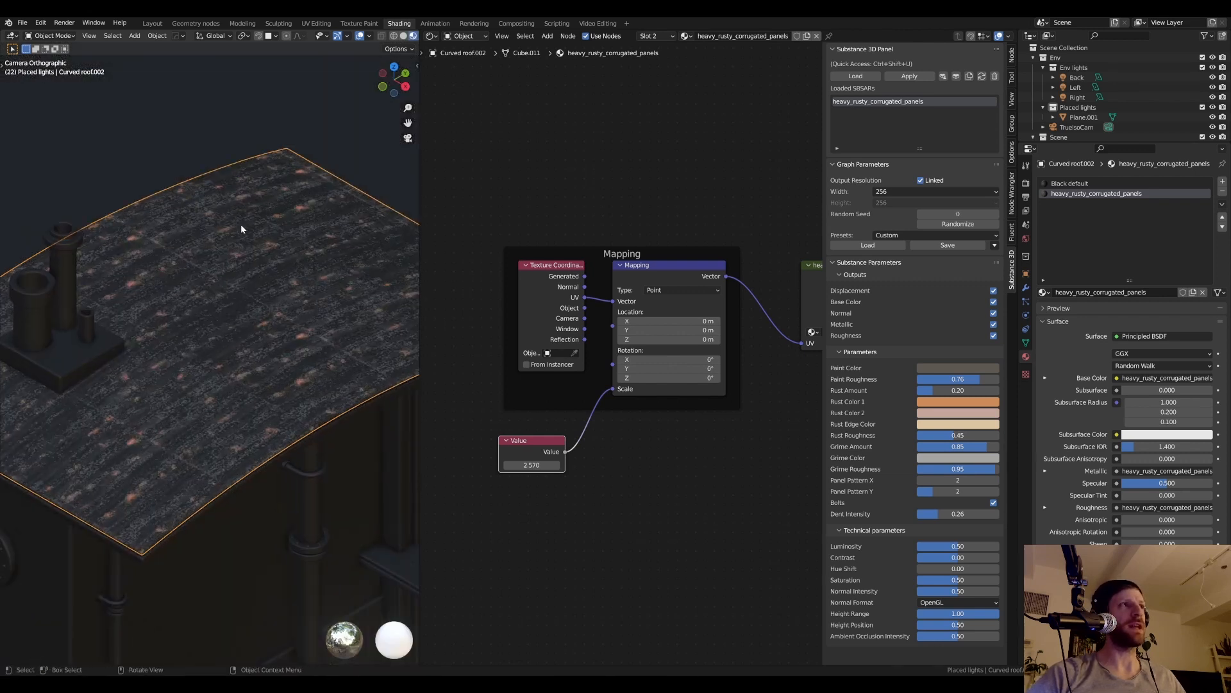
scroll(256, 232, "down", 3)
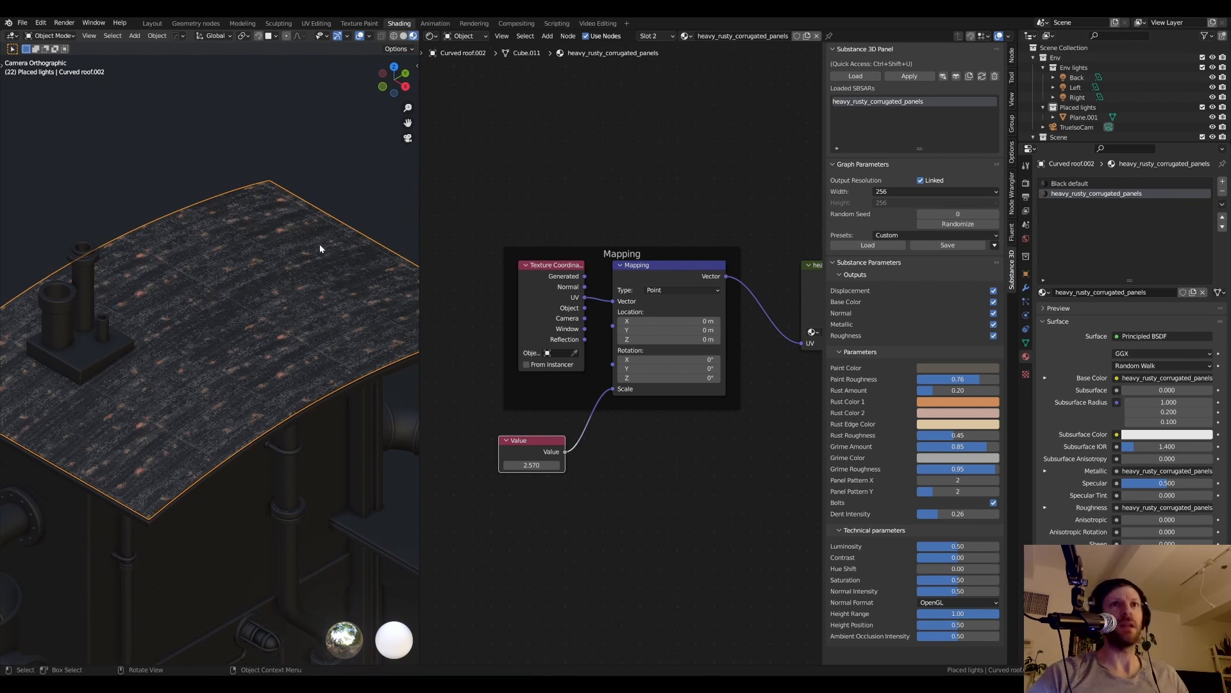
- Try the roof substance's Grime Amount at 0 and at 1 to compare the two extremes
key("z")
key("Escape")
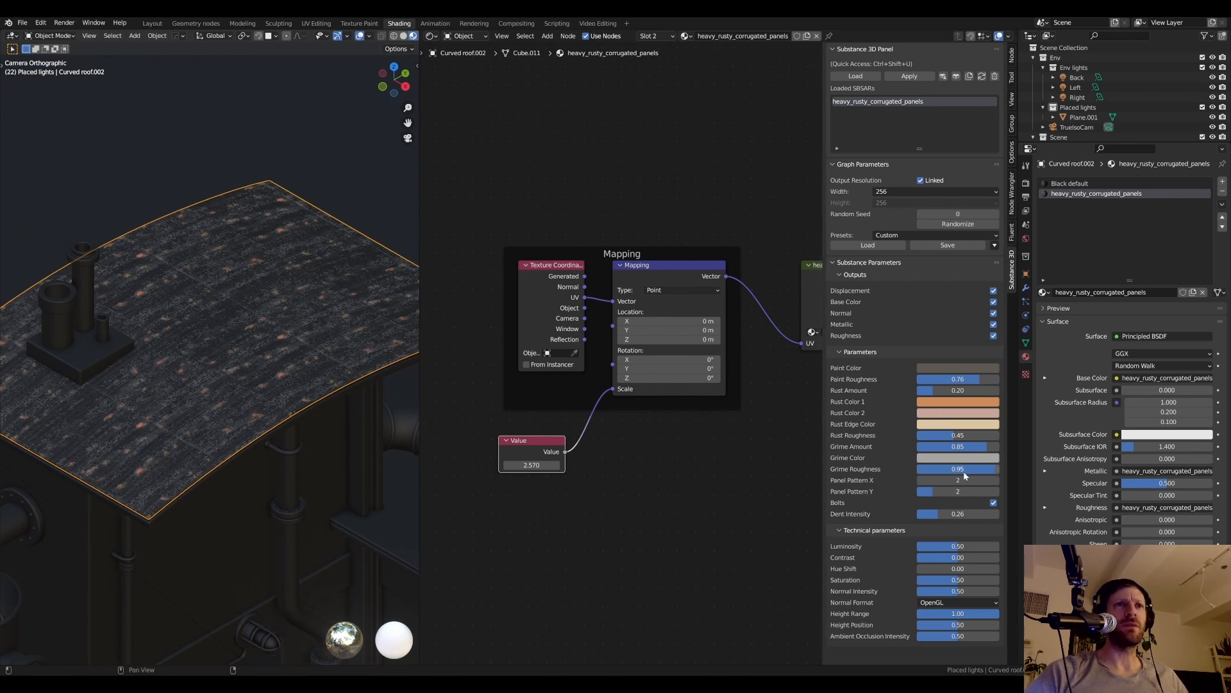
double_click(990, 447)
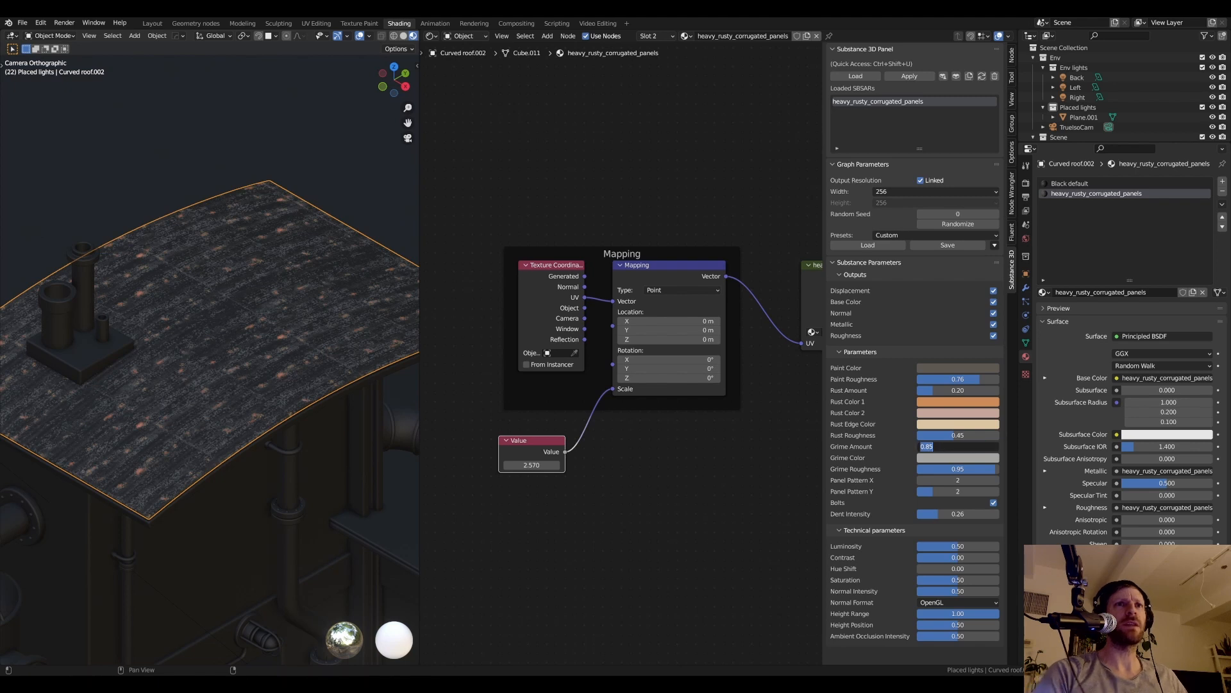
type("0")
key("Return")
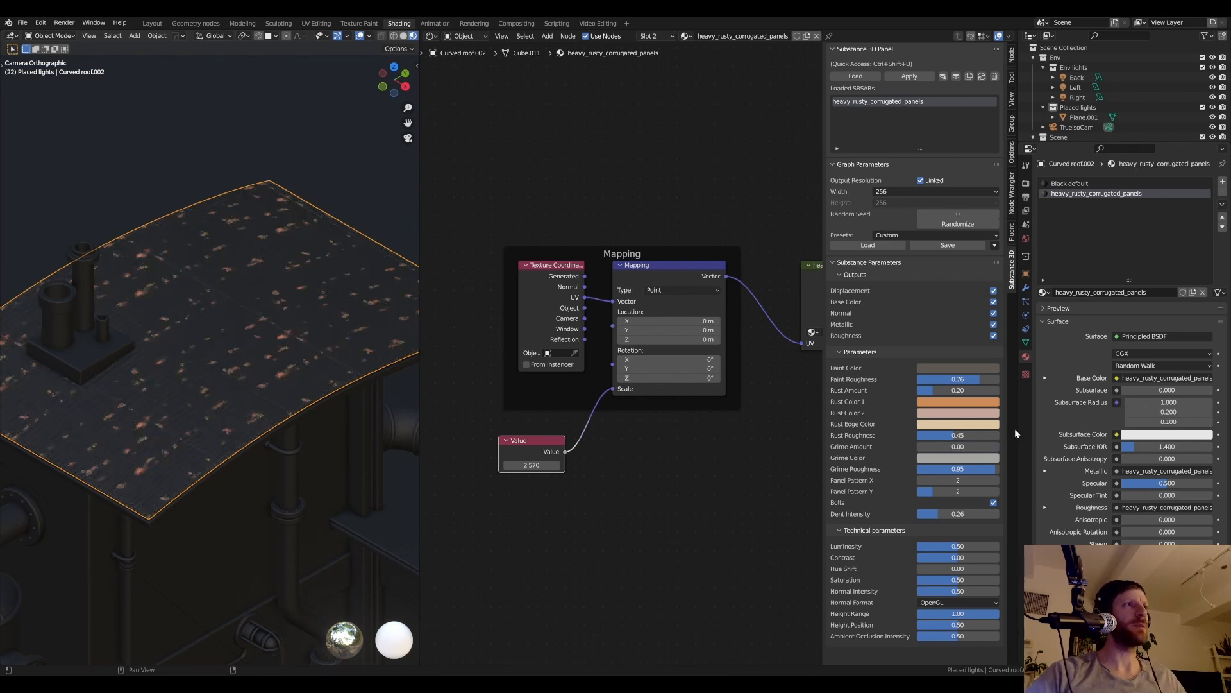
double_click(962, 446)
type("1")
key("Return")
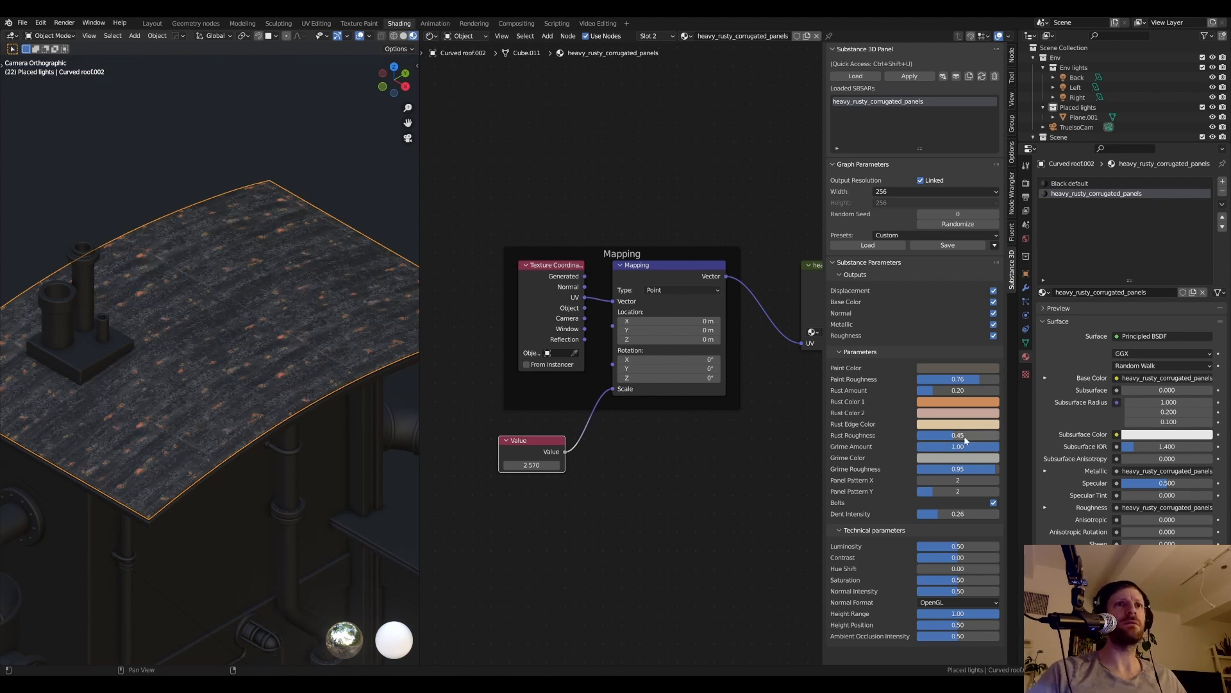
- Try the substance's Grime Amount at 0.14 and at 0.63
double_click(963, 445)
type(".1")
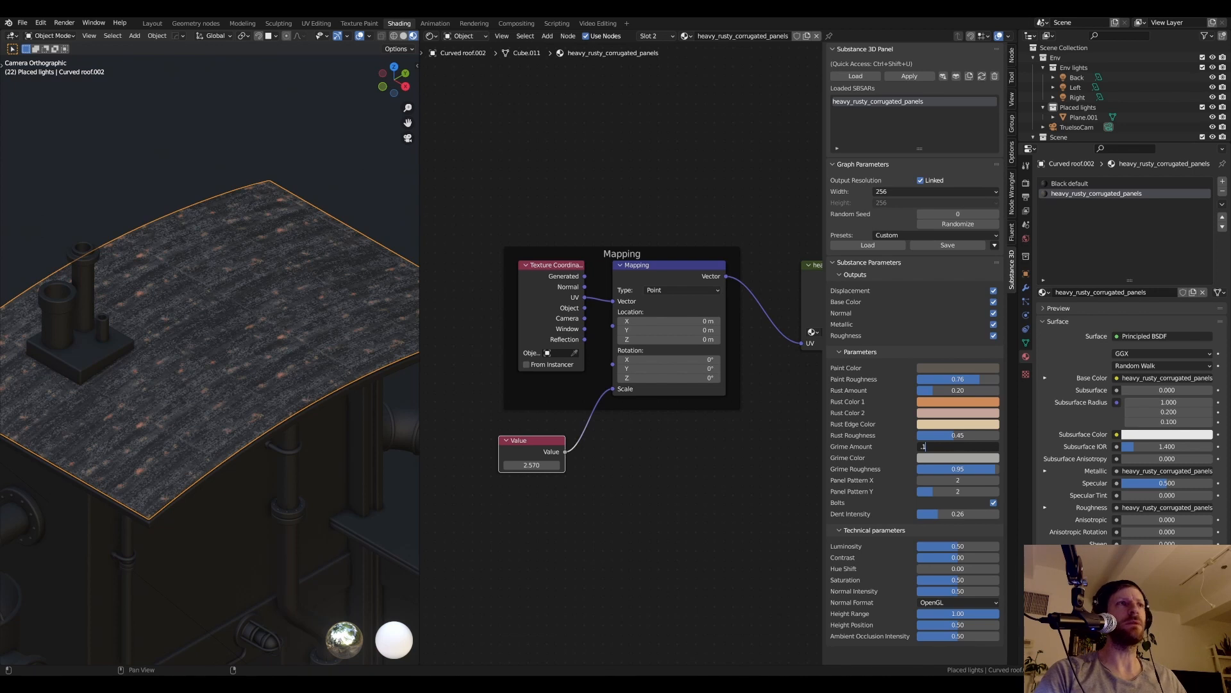
type("4")
key("Return")
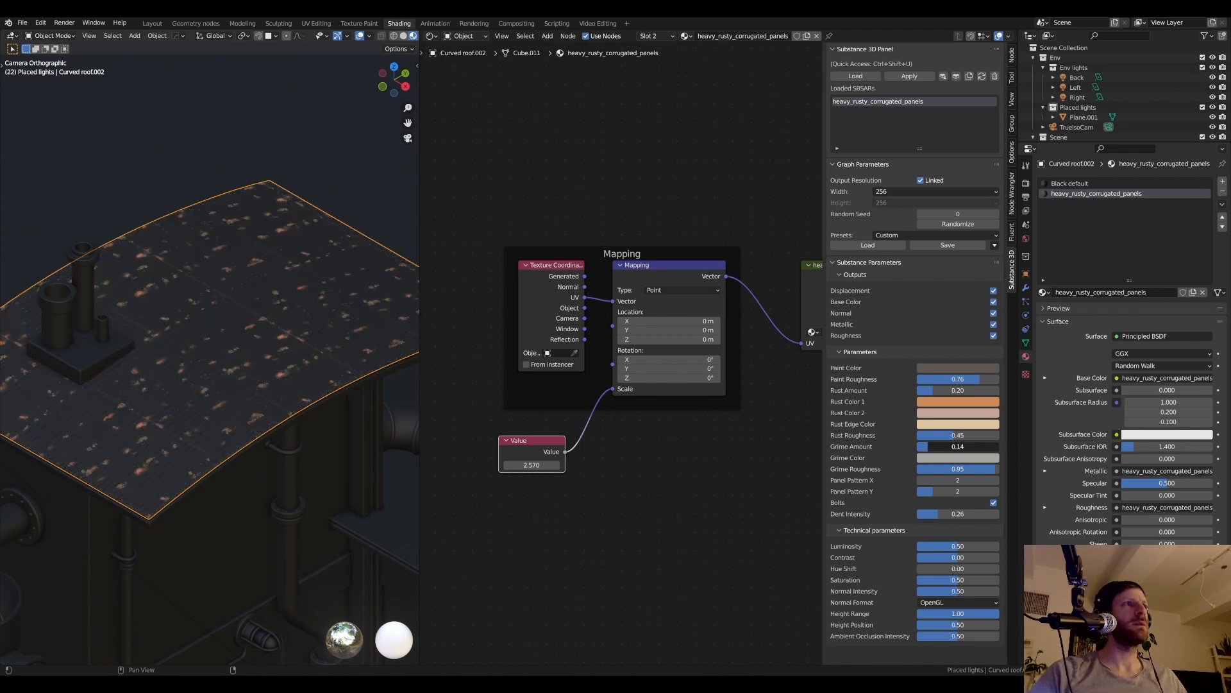
left_click_drag(942, 447, 968, 447)
left_click(969, 447)
key("Return")
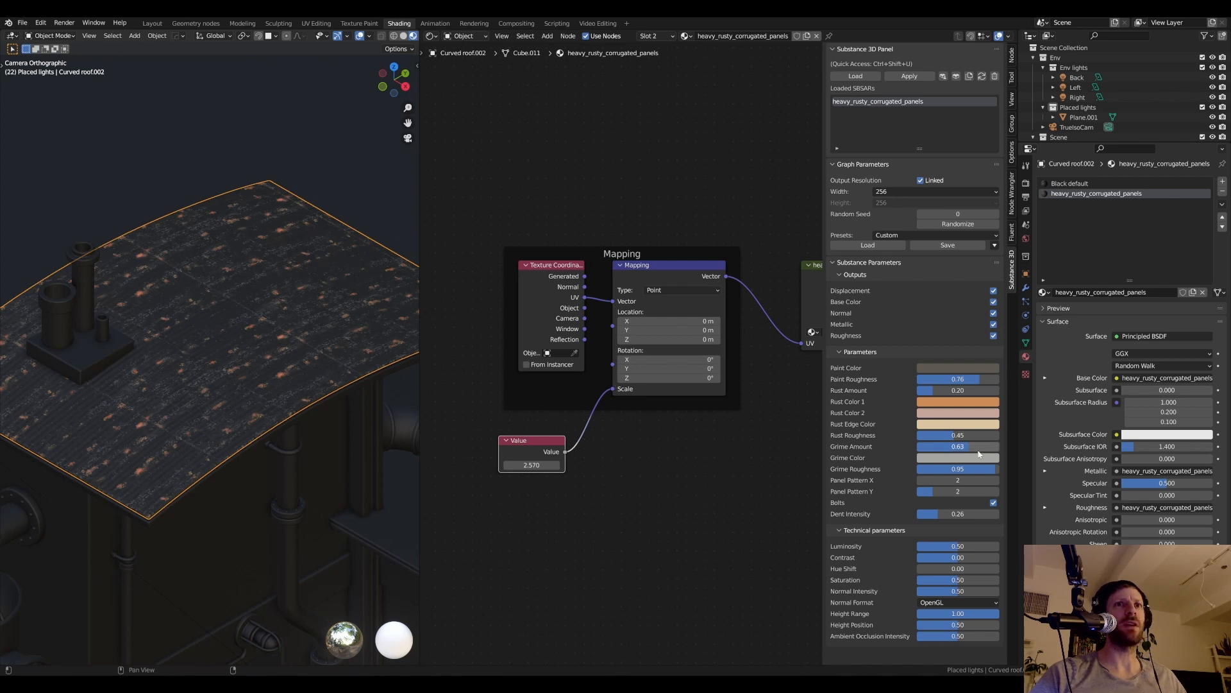
- Set the corrugated-panel substance's Grime Amount to 0.8
left_click(977, 447)
type("0.8")
key("Return")
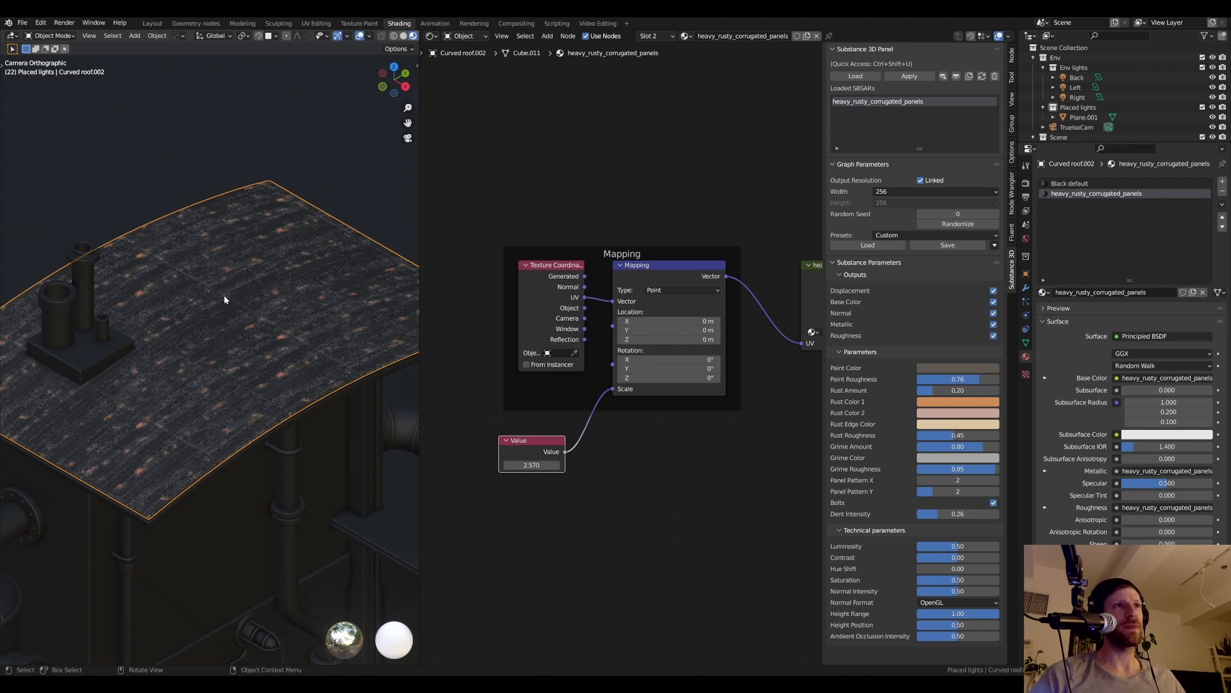
- Compare the roof in Solid and Material Preview shading and inspect the texture up close in Material Preview
key("z")
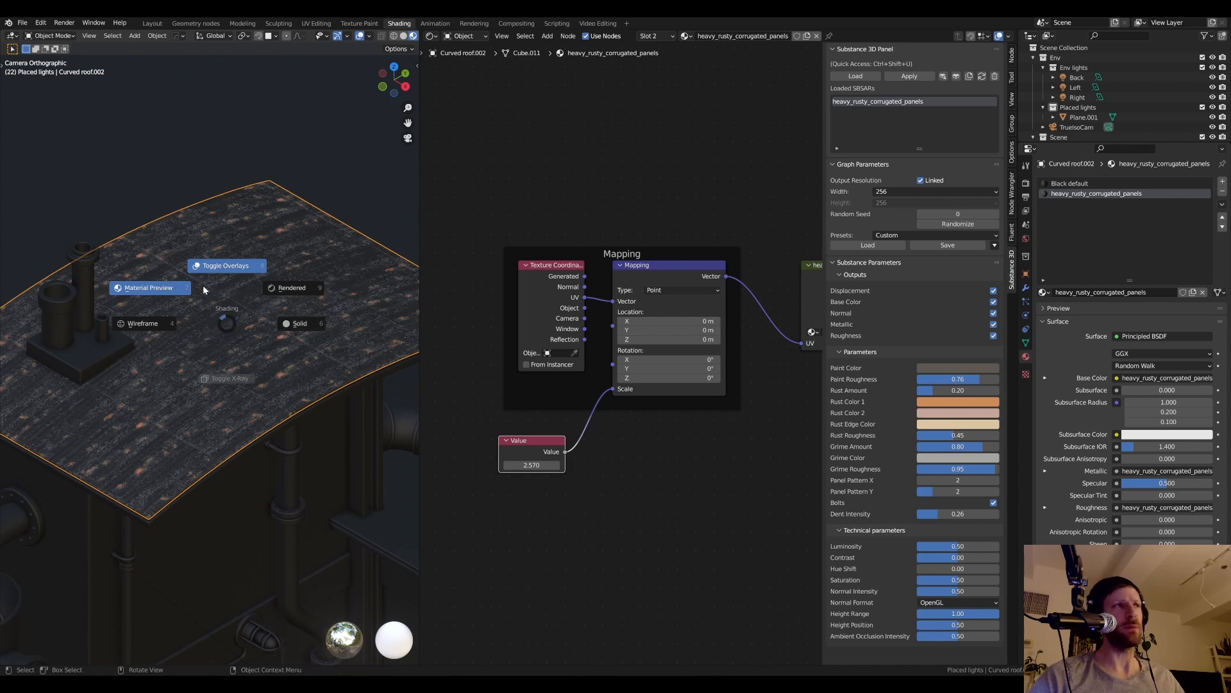
left_click(279, 324)
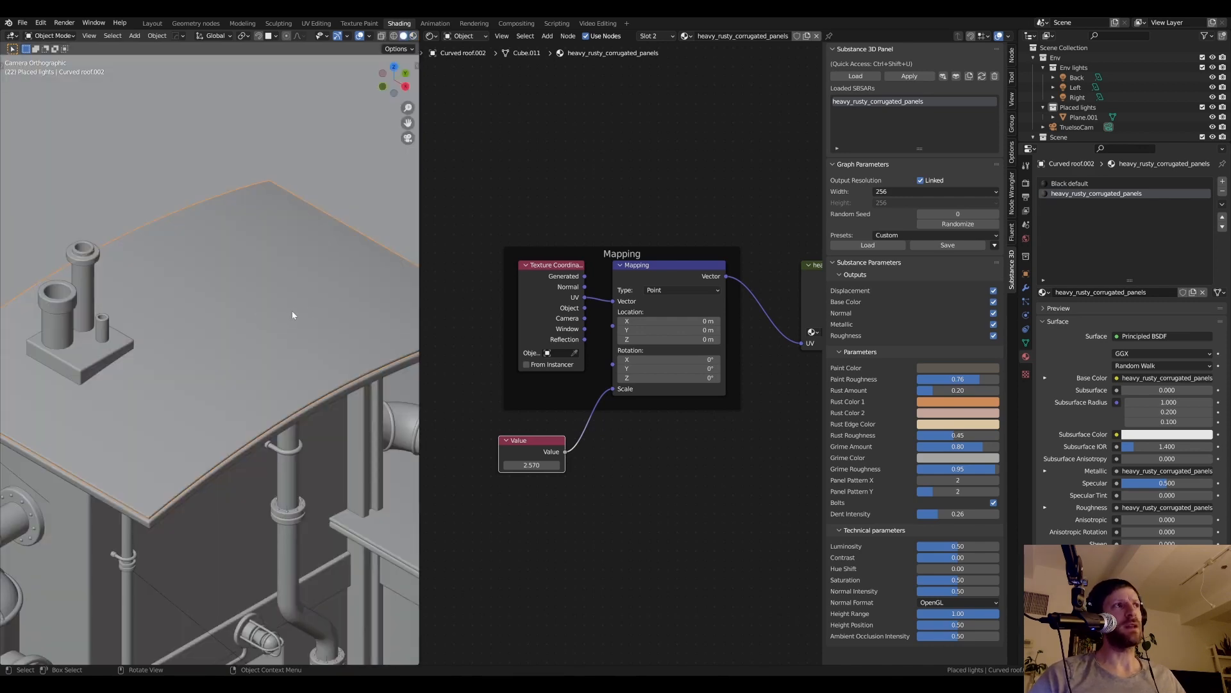
key("z")
left_click(208, 281)
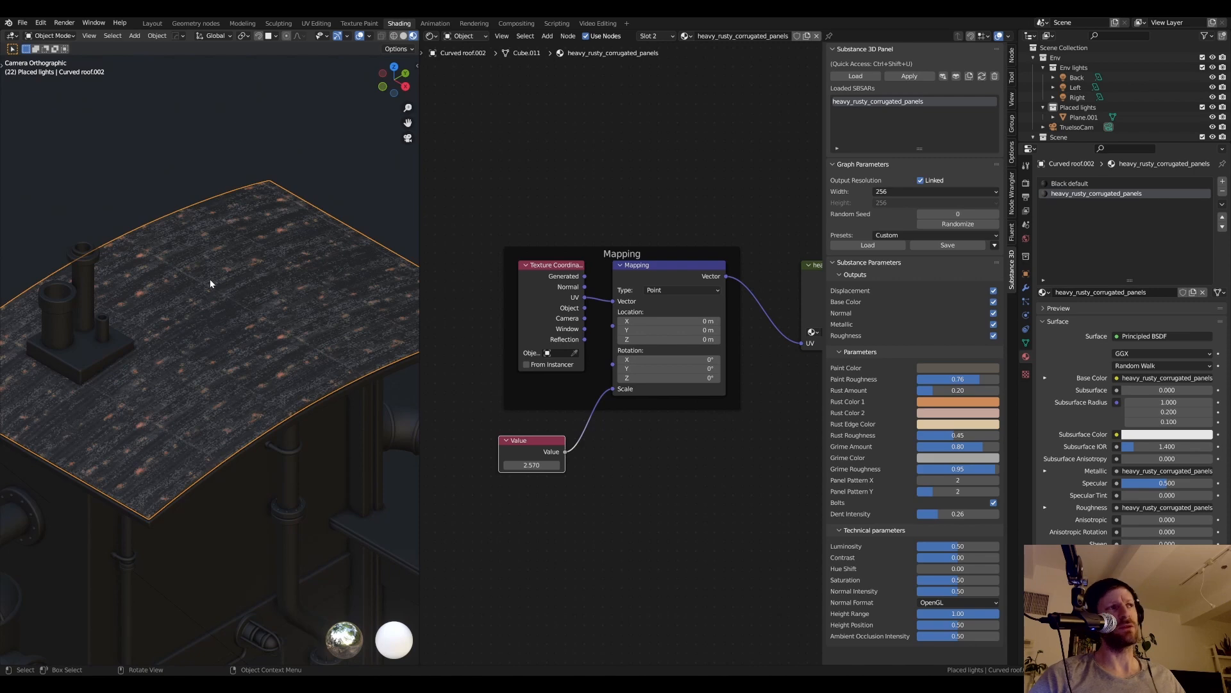
middle_click_drag(263, 287, 236, 309)
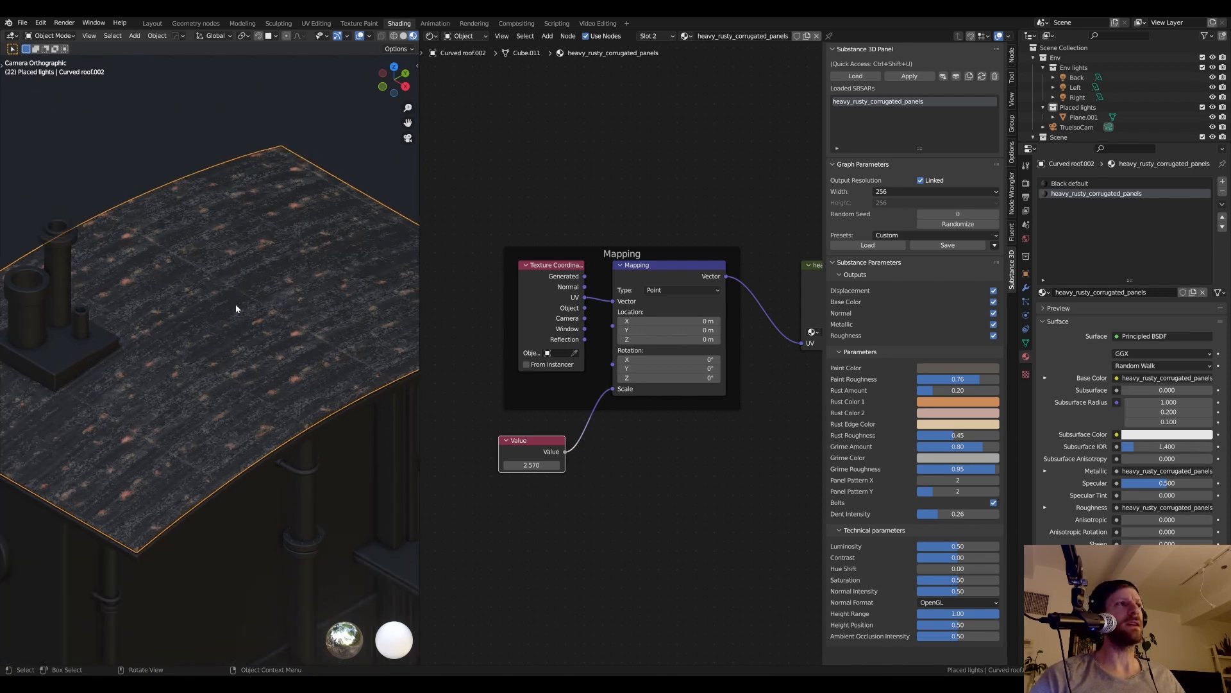
scroll(234, 304, "down", 1)
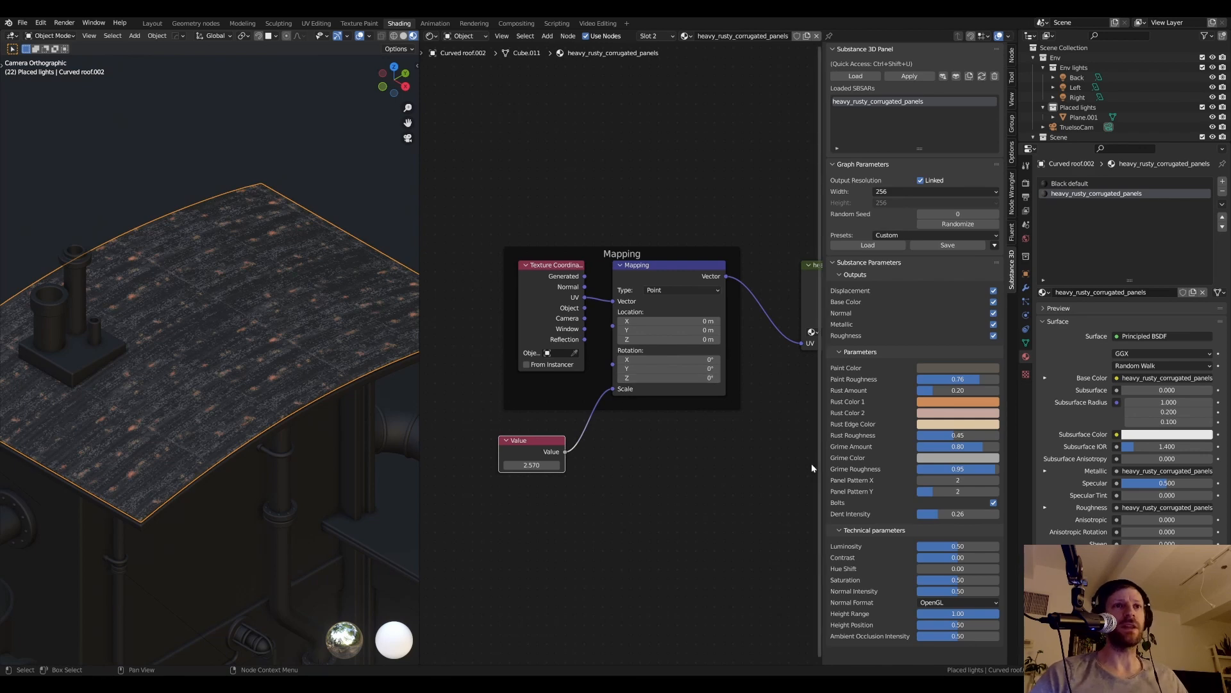
middle_click_drag(283, 381, 301, 368)
scroll(301, 368, "up", 2)
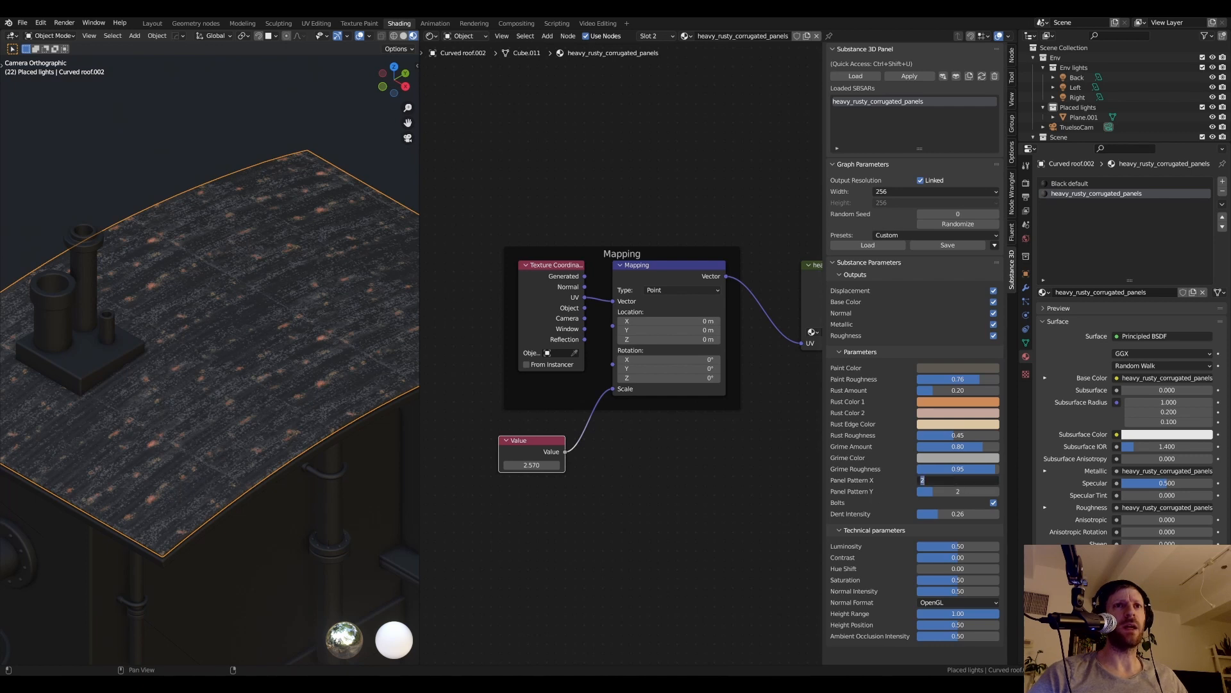
- Try the substance's Panel Pattern Y at 5, and restore it to 2
left_click(958, 492)
type("5")
key("Return")
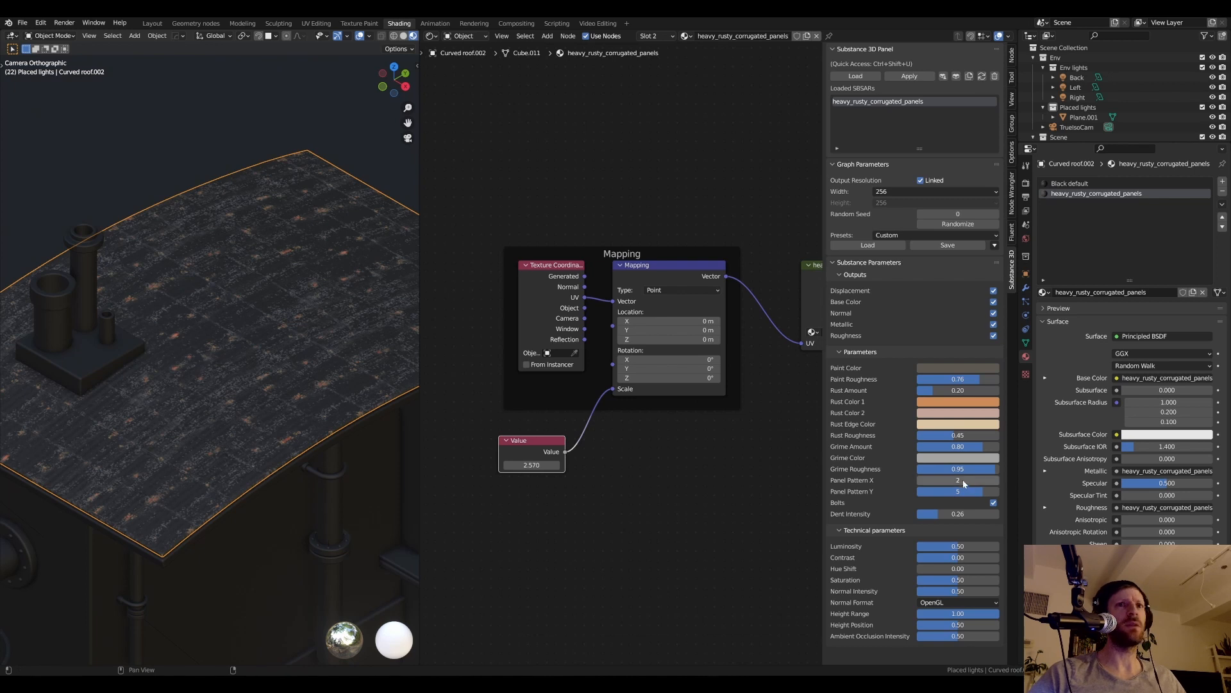
left_click(963, 491)
type("2")
key("Return")
- Try a different Panel Pattern X value on the roof substance, and restore it to 2
left_click(958, 481)
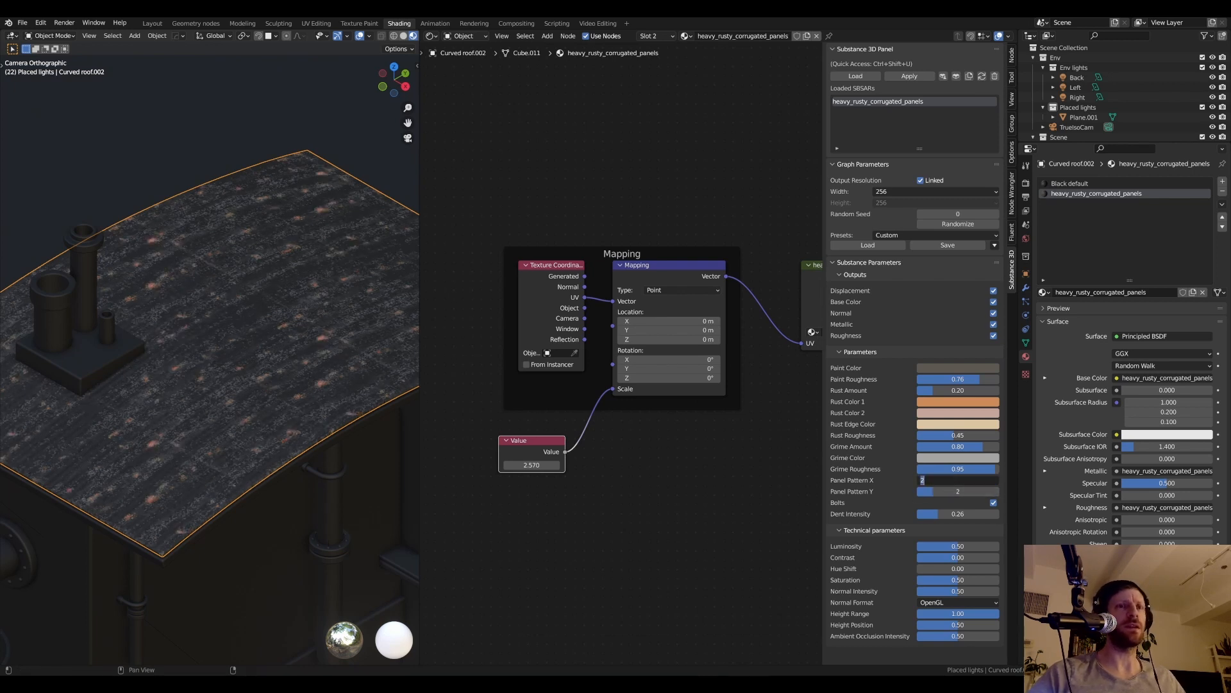
key("Return")
left_click(957, 480)
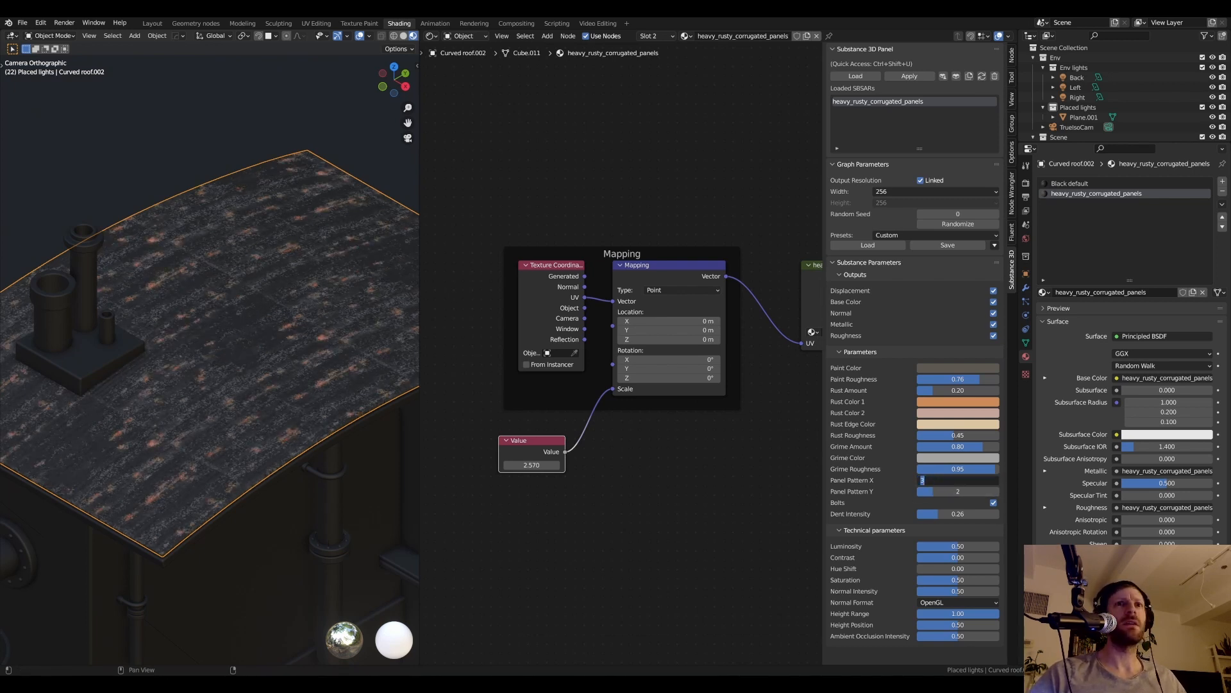
type("2")
key("Return")
- Set the substance's Paint Roughness to 0.4 and view the roof in Rendered shading
scroll(332, 289, "down", 1)
scroll(332, 288, "up", 1)
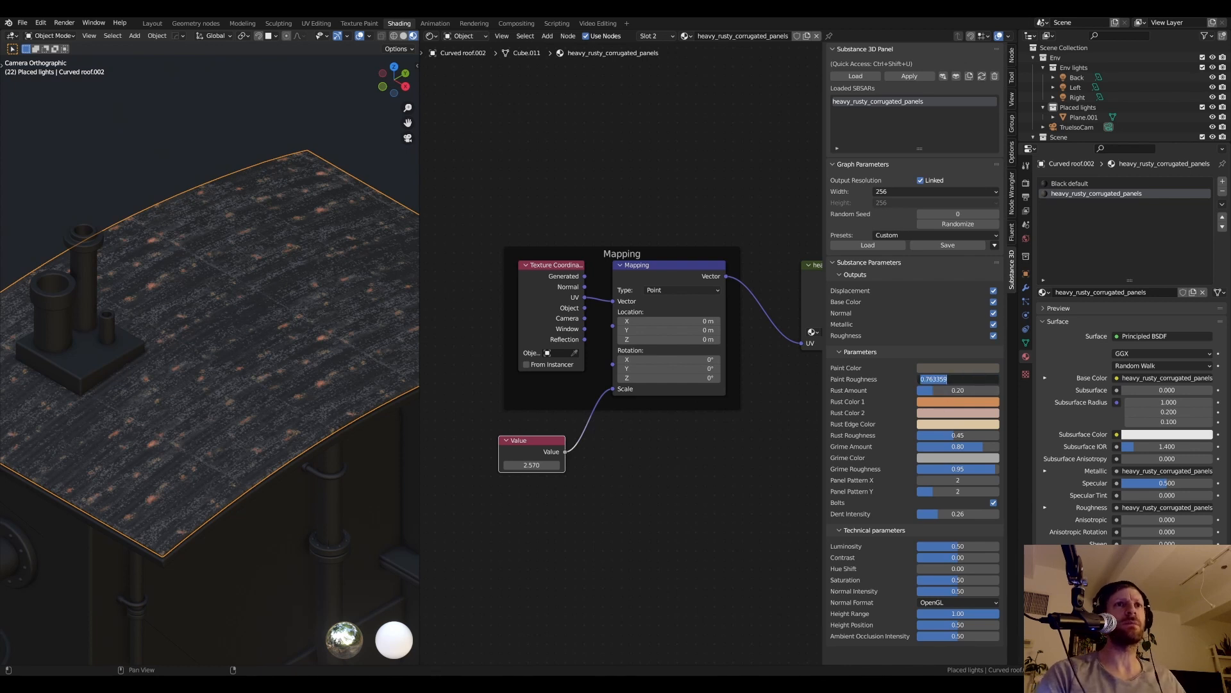
key("BackSpace")
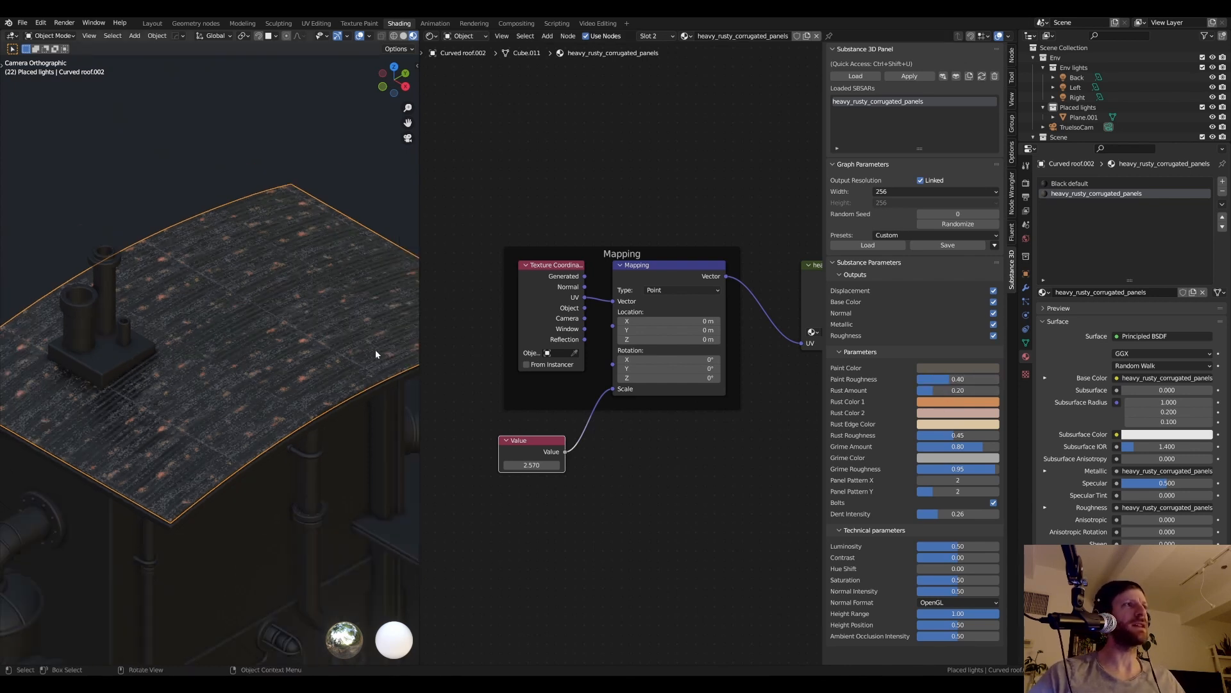
scroll(295, 323, "down", 2)
middle_click_drag(288, 321, 245, 318, "shift")
key("z")
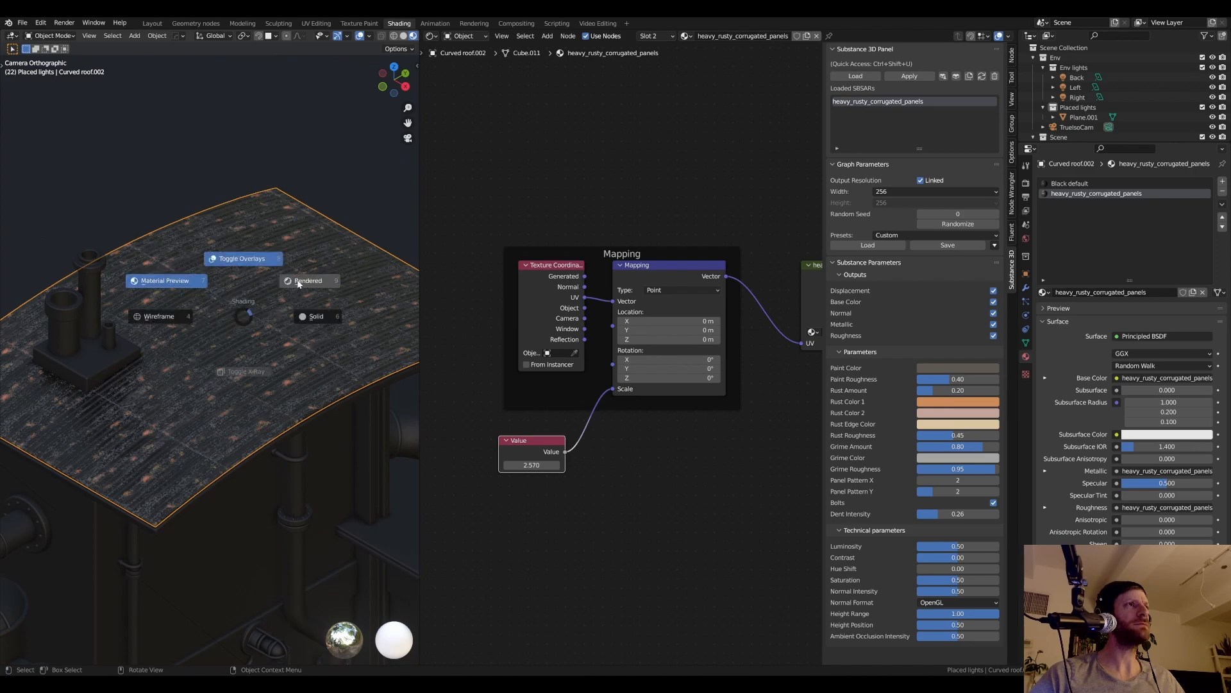
left_click(275, 283)
scroll(281, 286, "up", 2)
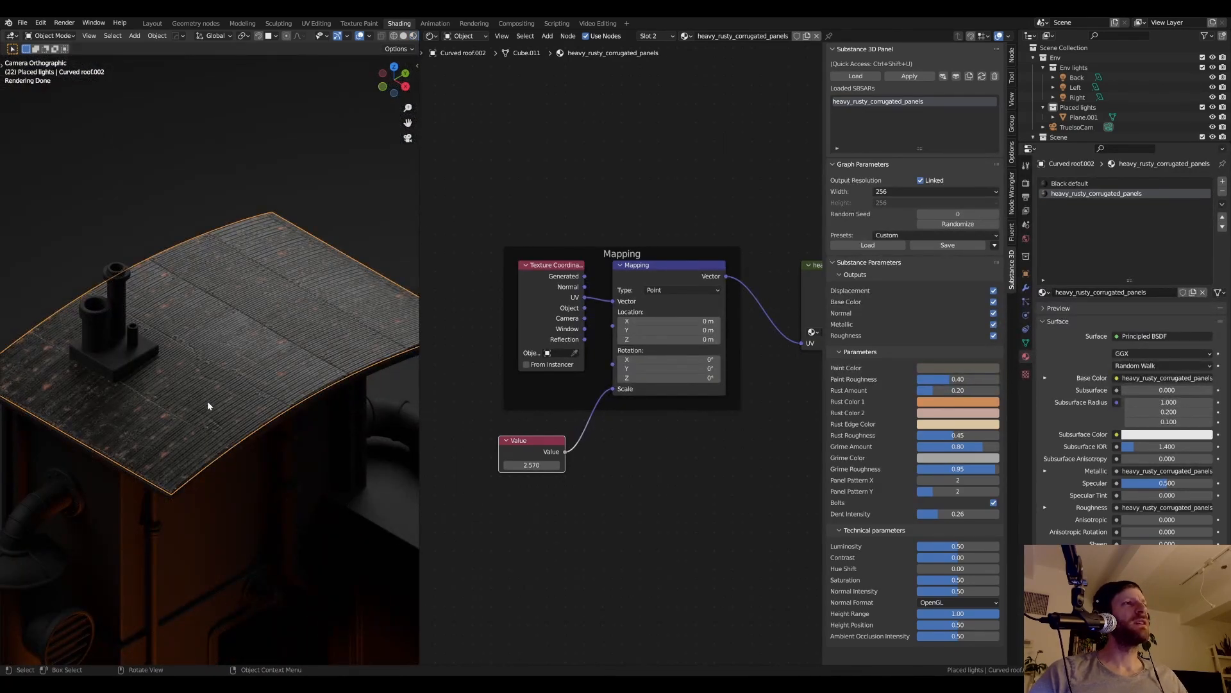
- Try the roof texture's mapping scale at 5 and at 0.94 with the Value node
left_click(532, 465)
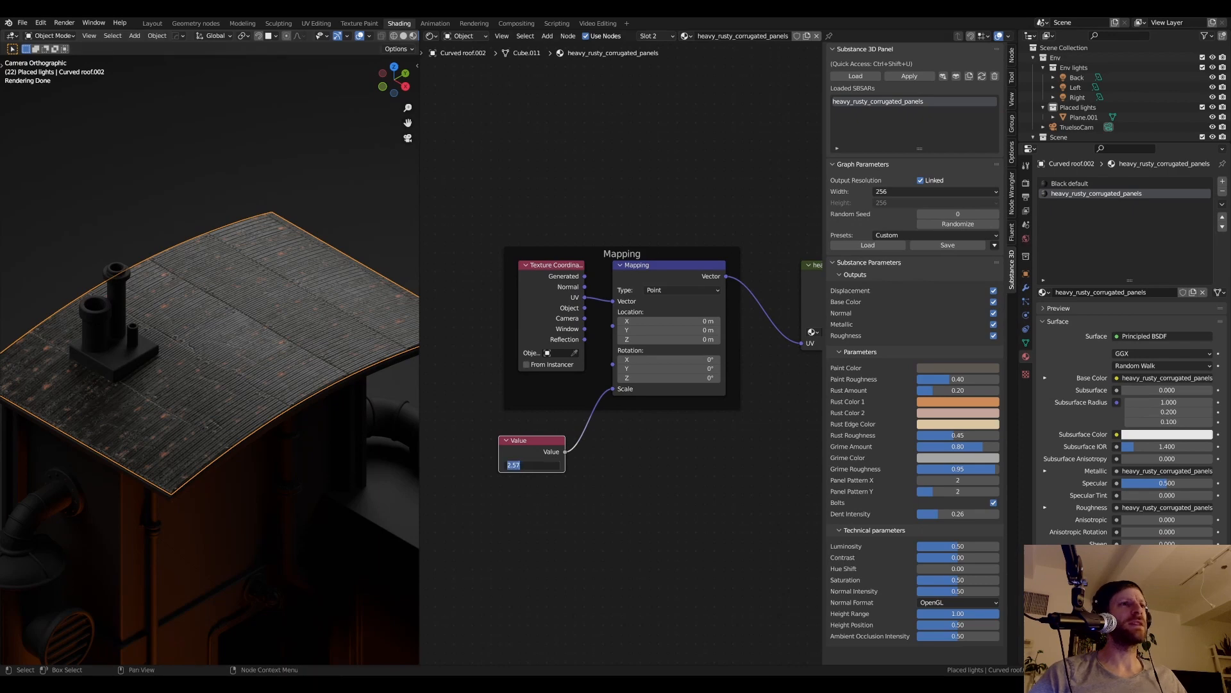
type("5")
key("Return")
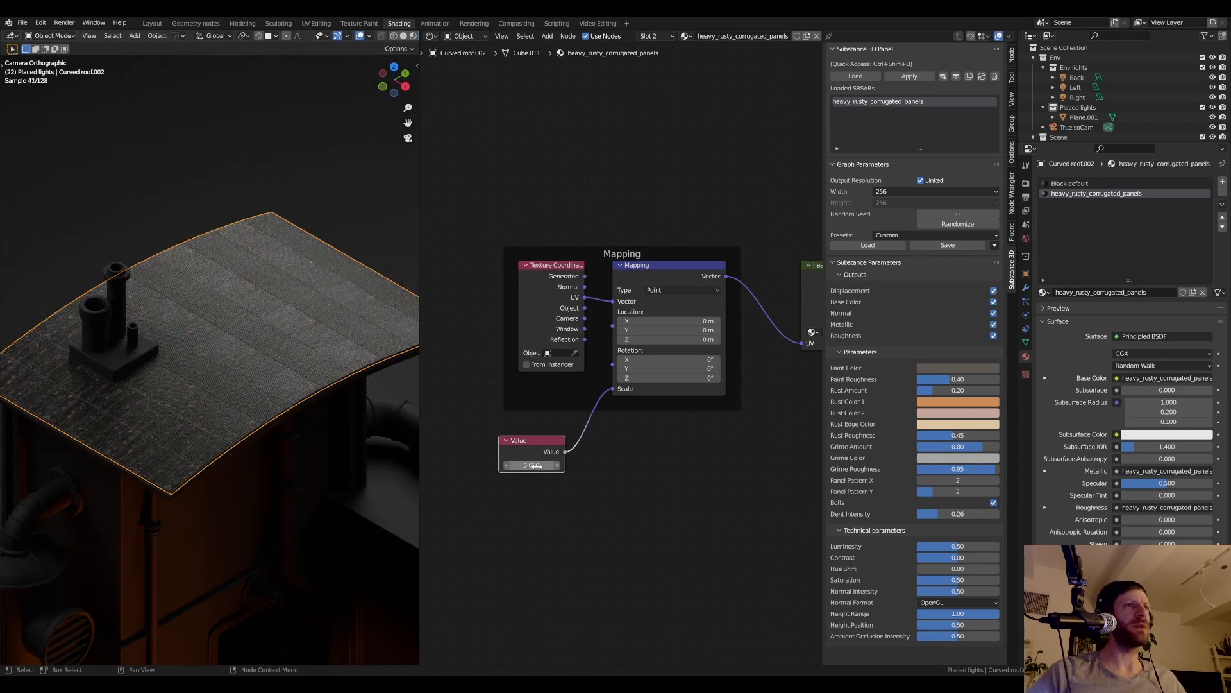
left_click(532, 465)
type("1")
key("Return")
left_click(532, 465)
type("1.33")
key("Return")
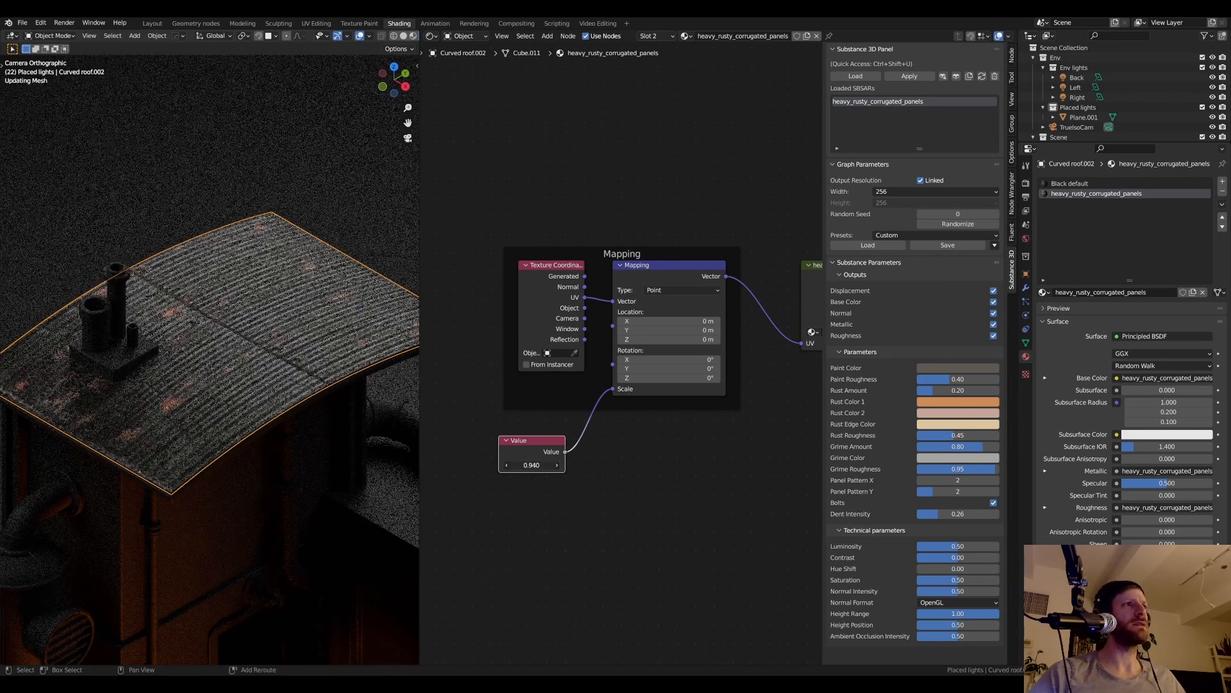
- Try the Value node's texture scale at 1.42 and at 1.12
left_click(532, 465)
type("1.06")
key("Return")
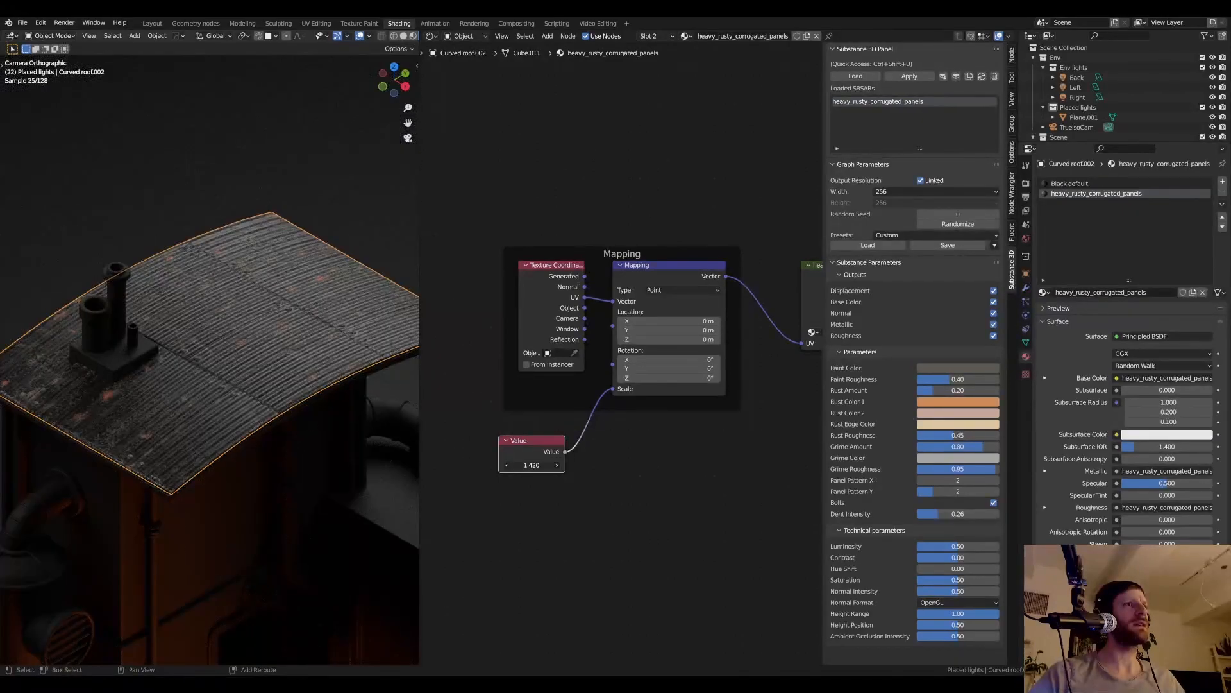
left_click(532, 464)
type("1.12")
key("Return")
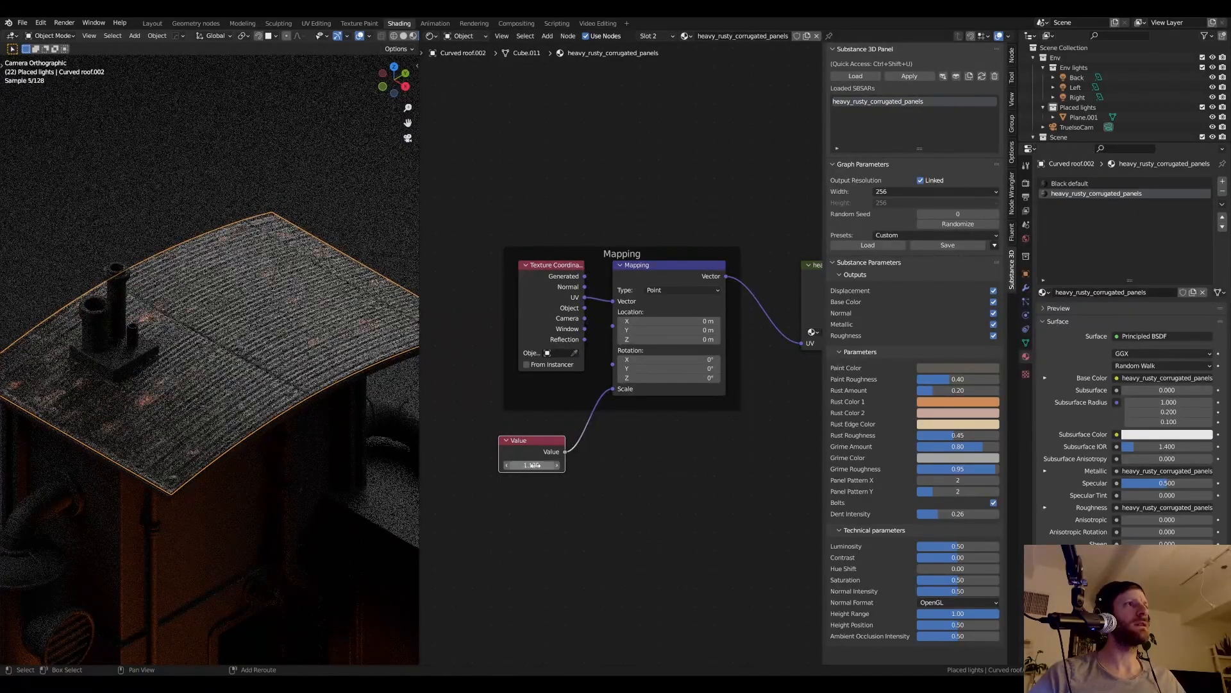
- Set both Panel Pattern X and Panel Pattern Y of the roof substance to 3
left_click(954, 483)
type("3")
key("Return")
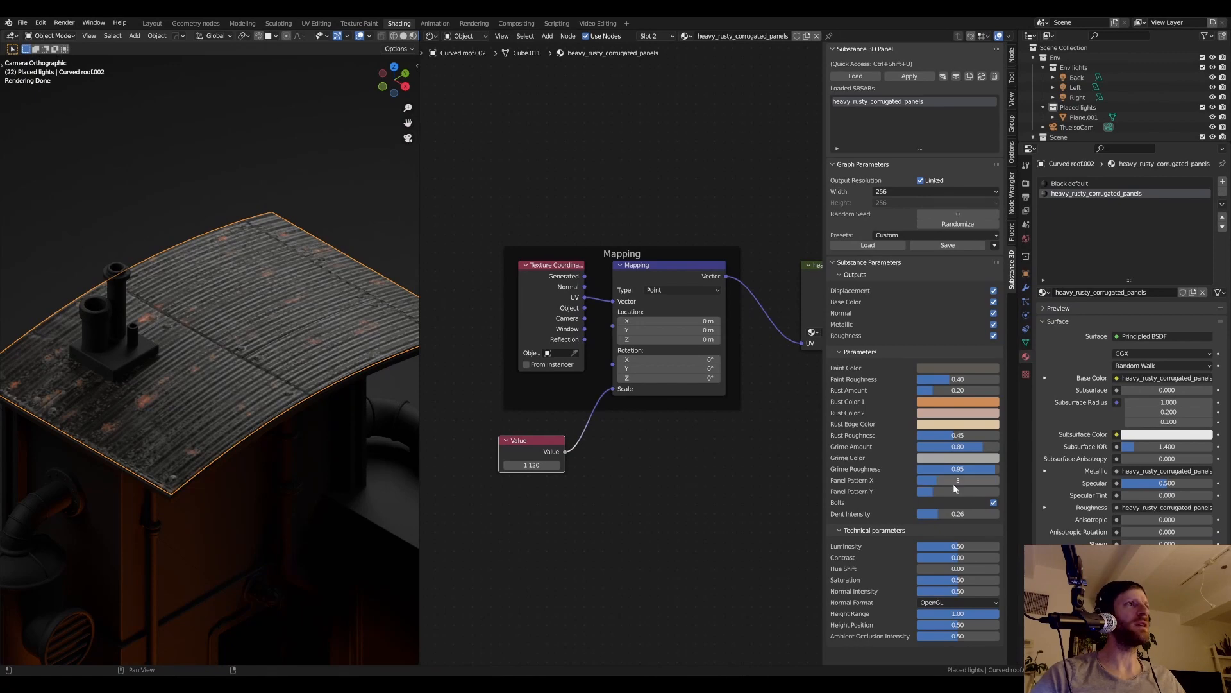
left_click(968, 490)
type("3")
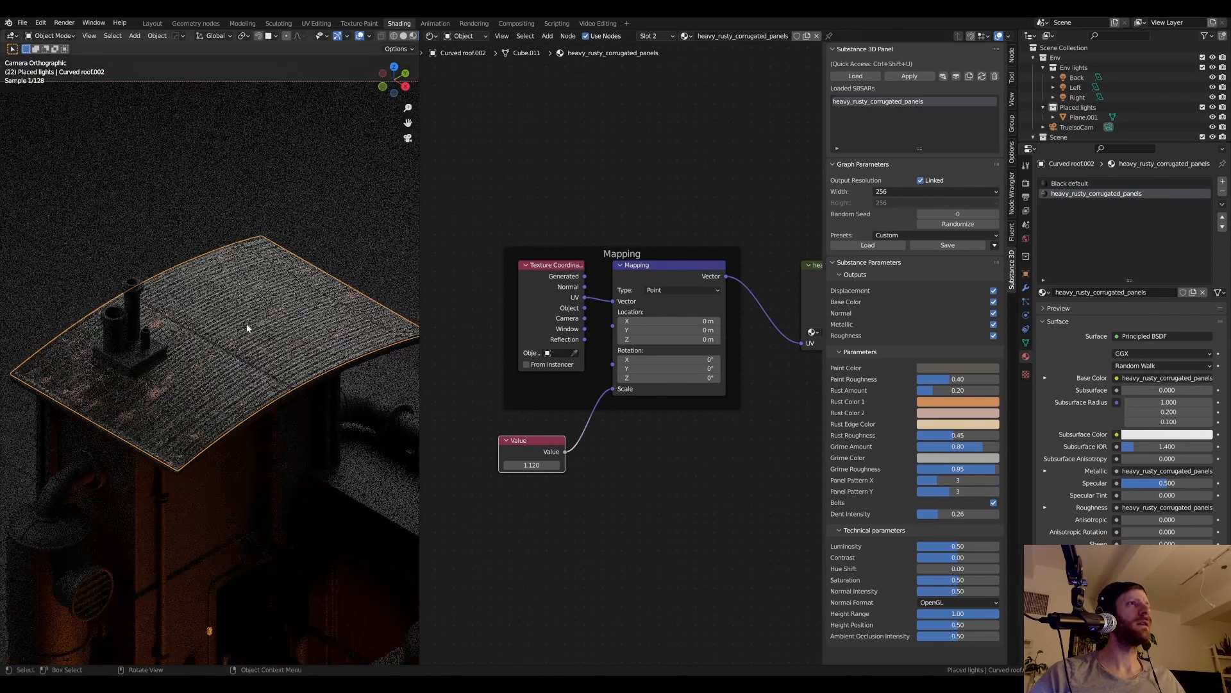
- Set the Value node's texture scale to 1.17 and the Mapping node's location to X 0.11 m and Y 0.35 m
left_click_drag(531, 465, 549, 465)
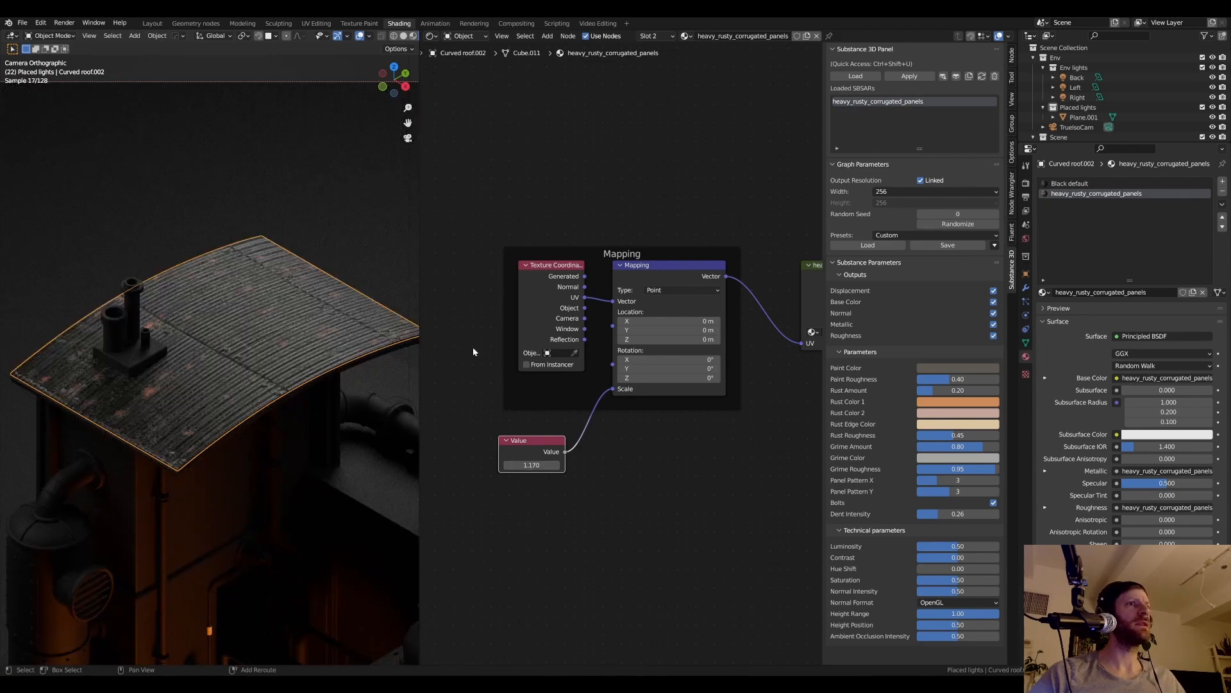
left_click_drag(678, 321, 707, 329)
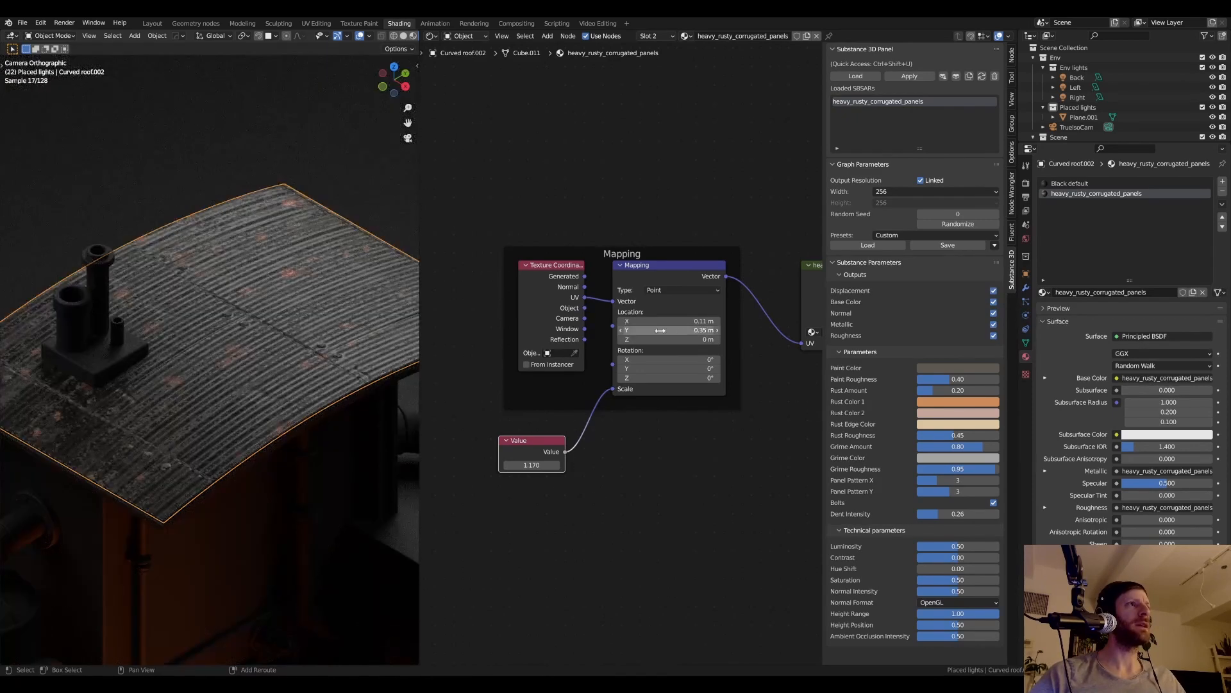
scroll(277, 283, "down", 3)
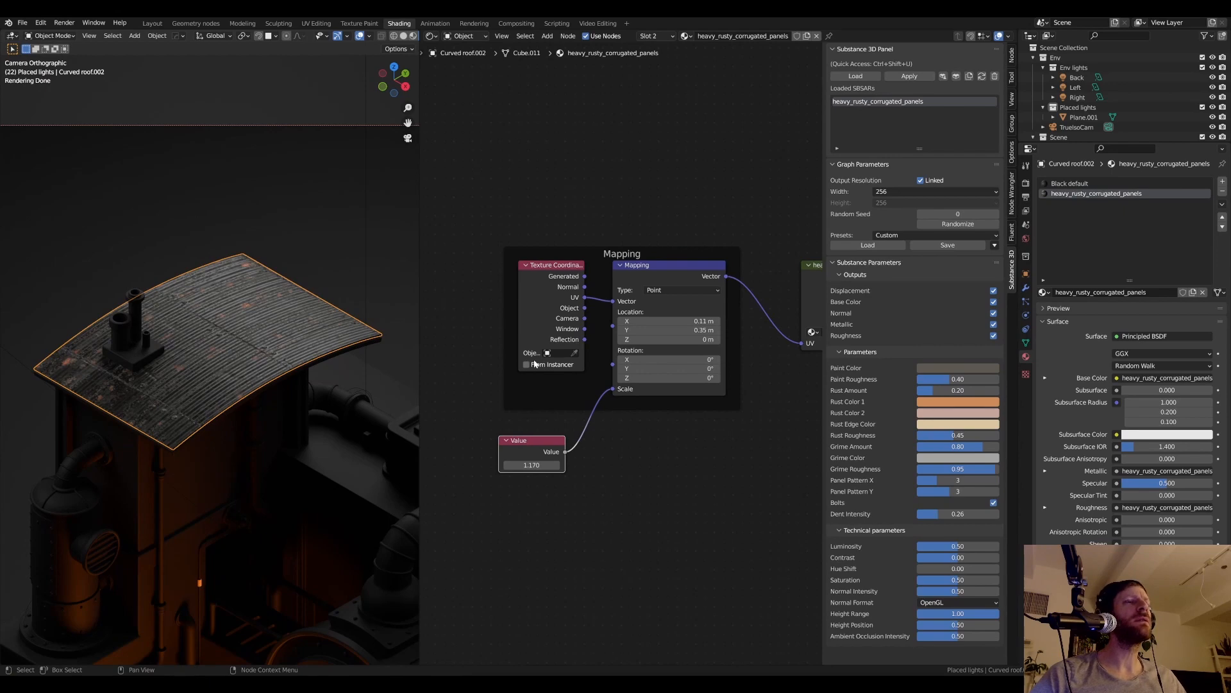
- Try the Value node's texture scale at 1, and lower it to 0.84
double_click(541, 465)
type("1")
key("Return")
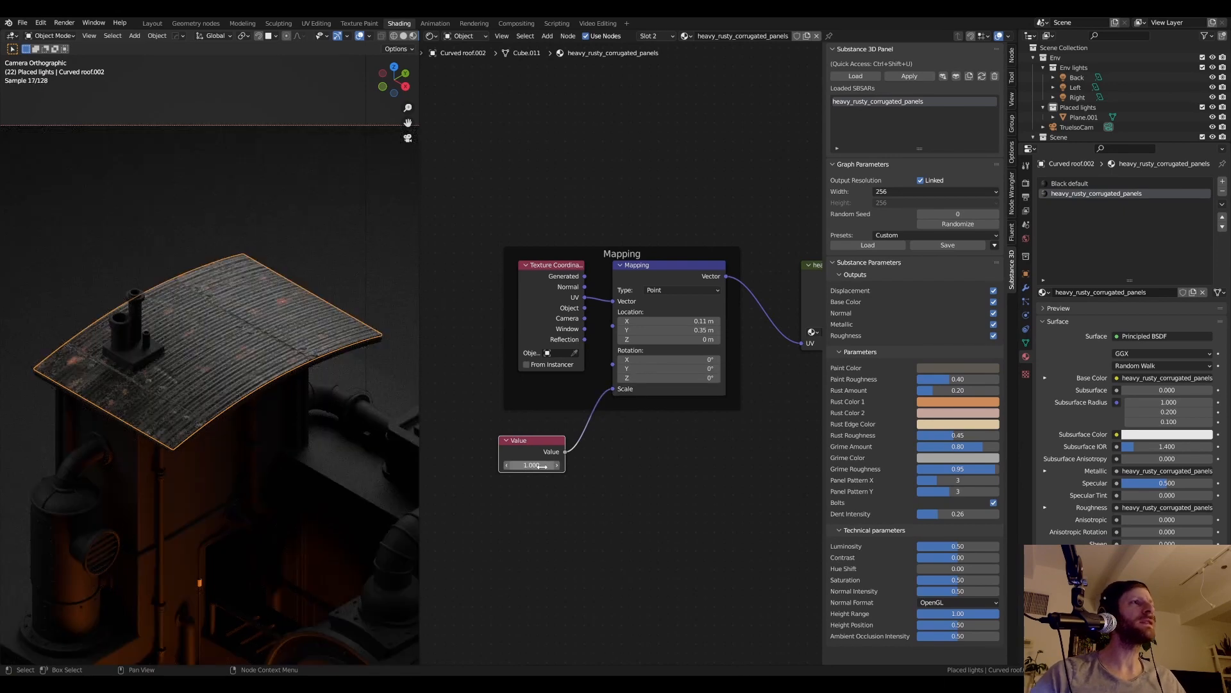
mouse_move(542, 465)
left_mouse_down()
mouse_move(513, 465)
mouse_move(527, 465)
left_mouse_up()
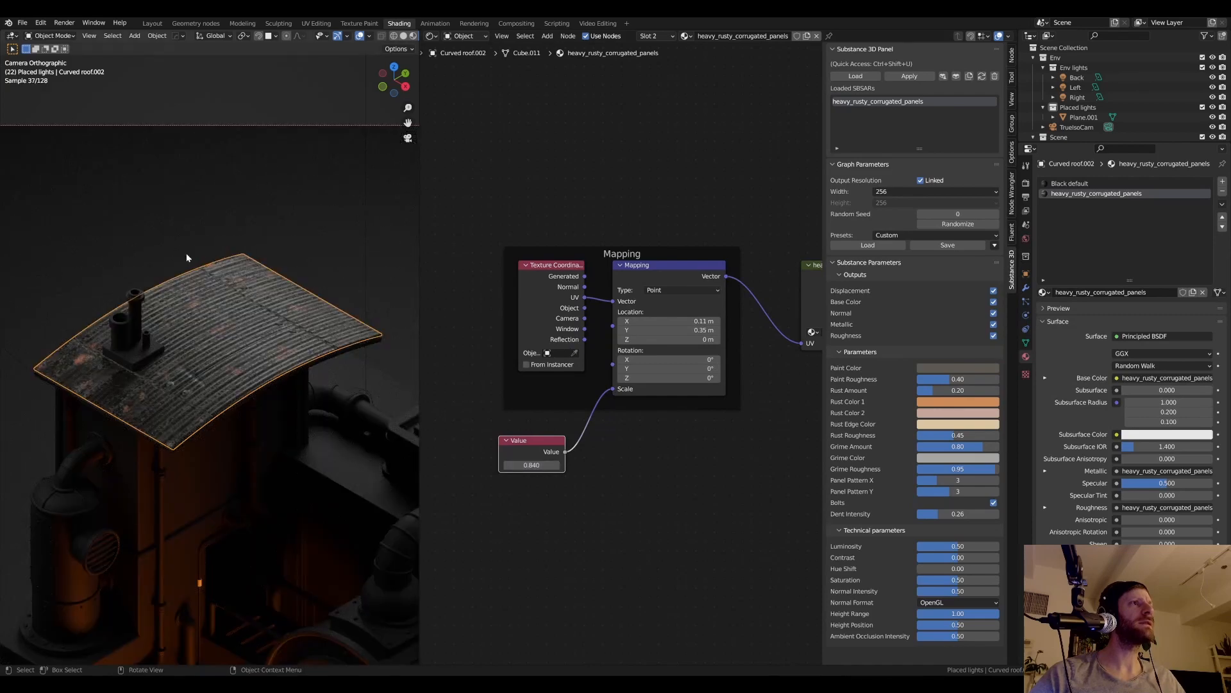
- Select the main surface top instead of the roof, check the roof within the wider scene, and save the file
left_click(218, 149)
scroll(231, 330, "down", 3)
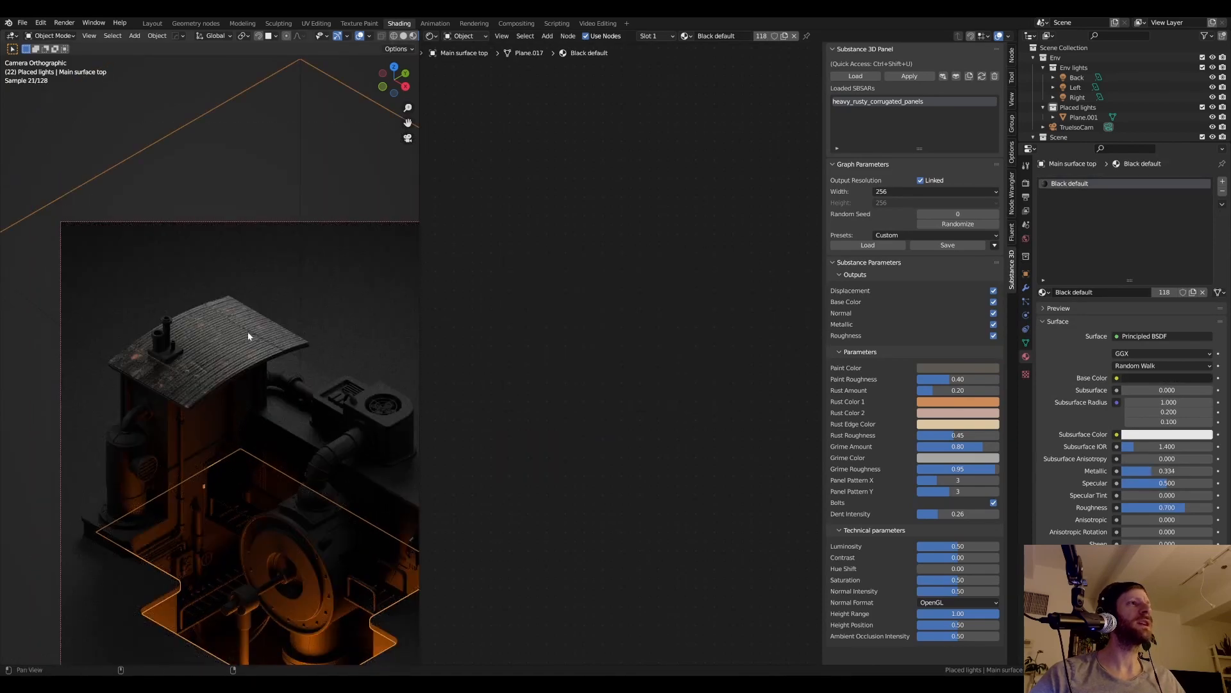
middle_click_drag(249, 335, 222, 324, "shift")
scroll(238, 330, "up", 2)
key("ctrl+s")
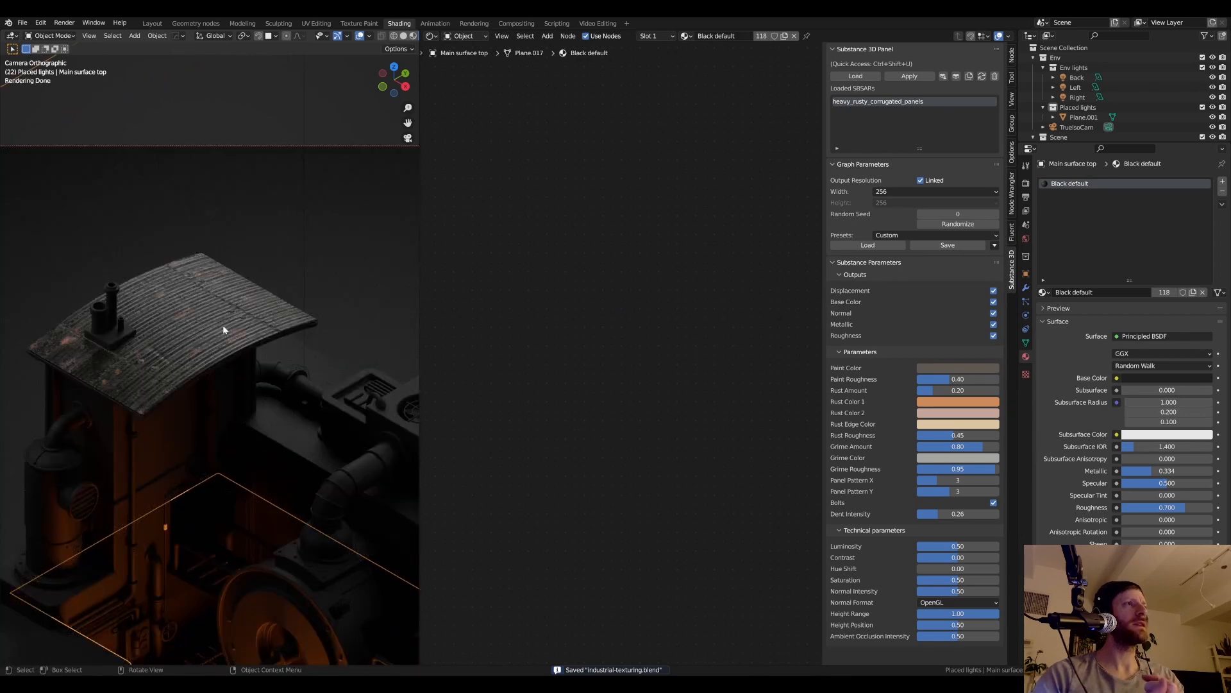
- Set the curved roof substance's linked output resolution to 512 and check the rendered roof up close
left_click(197, 316)
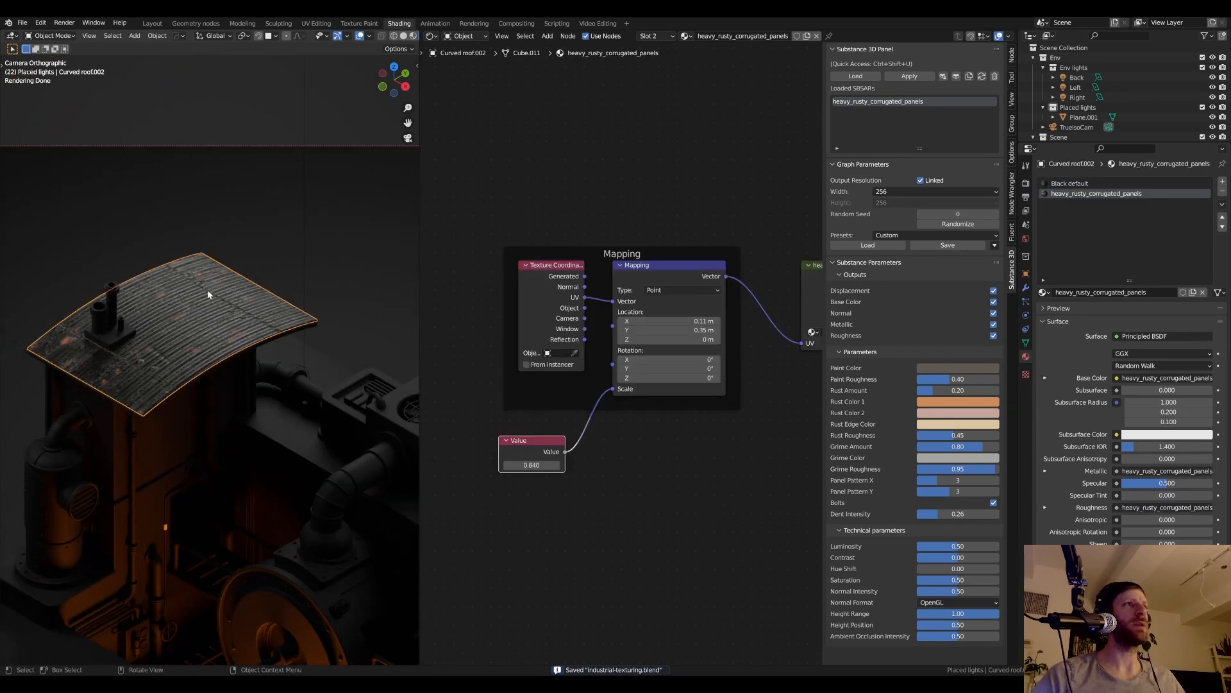
left_click(933, 192)
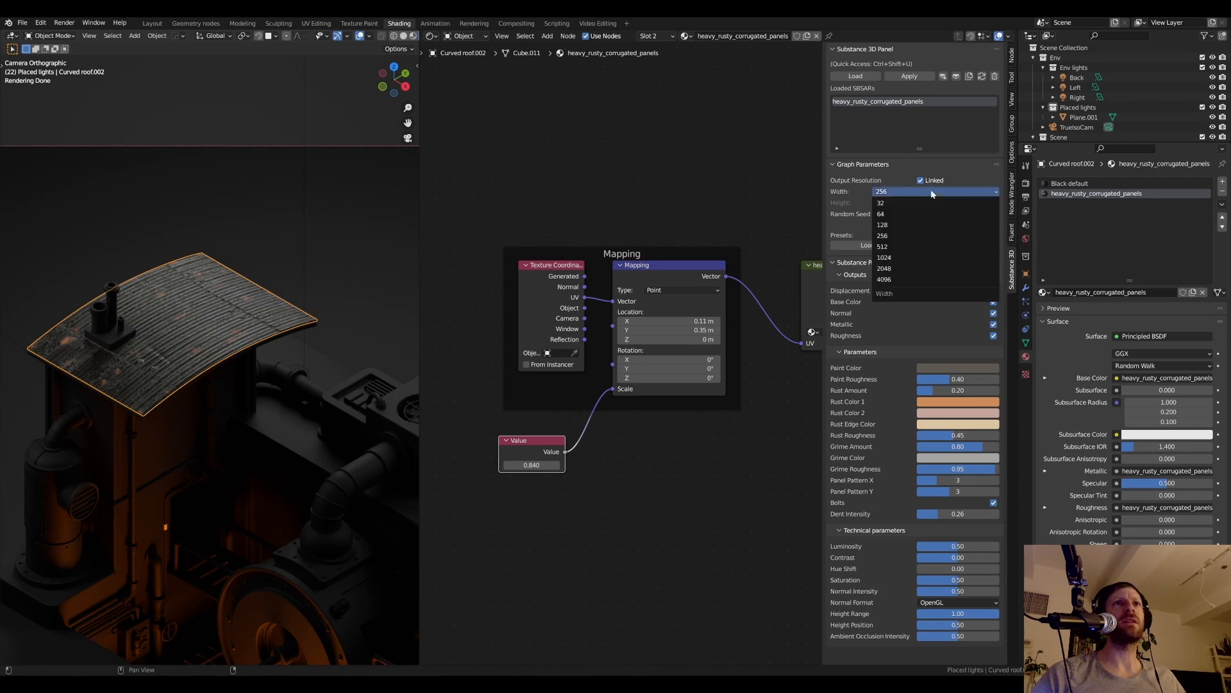
left_click(900, 246)
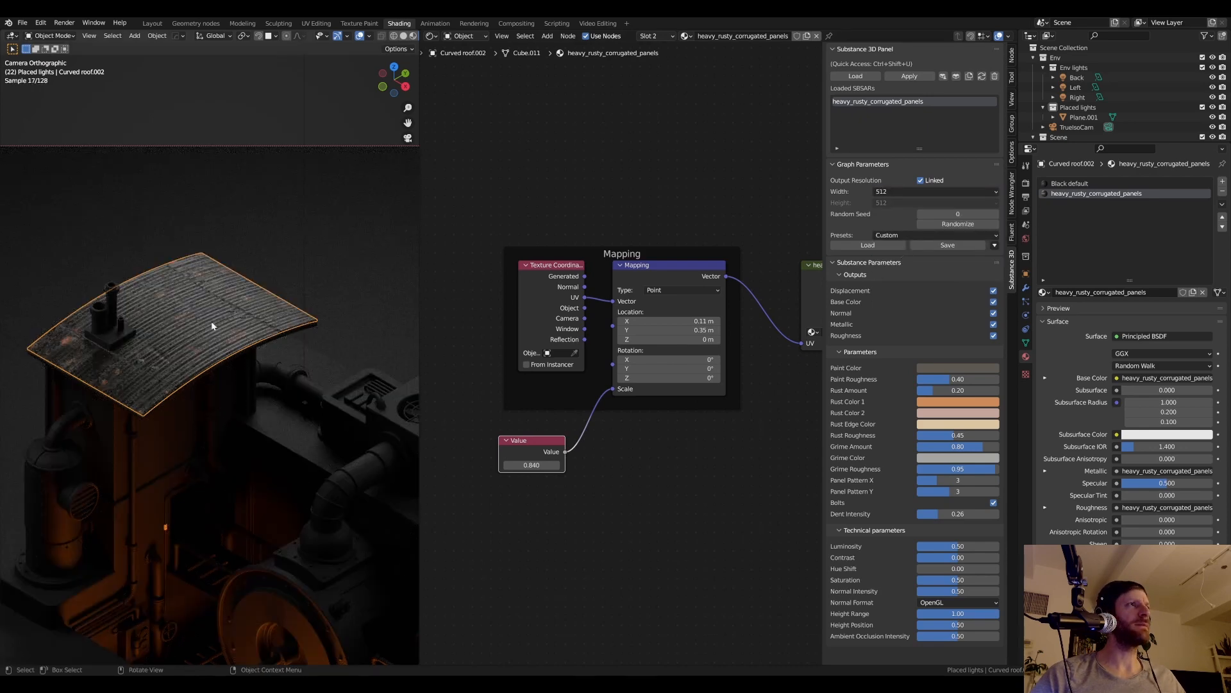
scroll(212, 324, "up", 5)
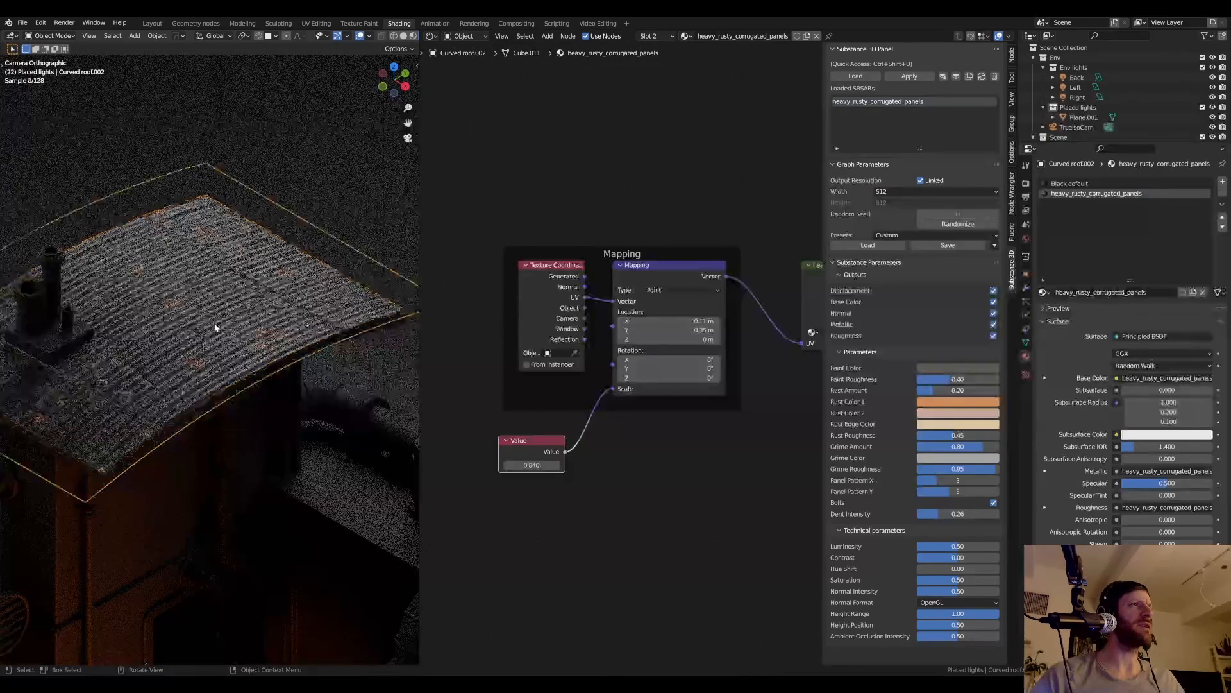
scroll(215, 327, "down", 3)
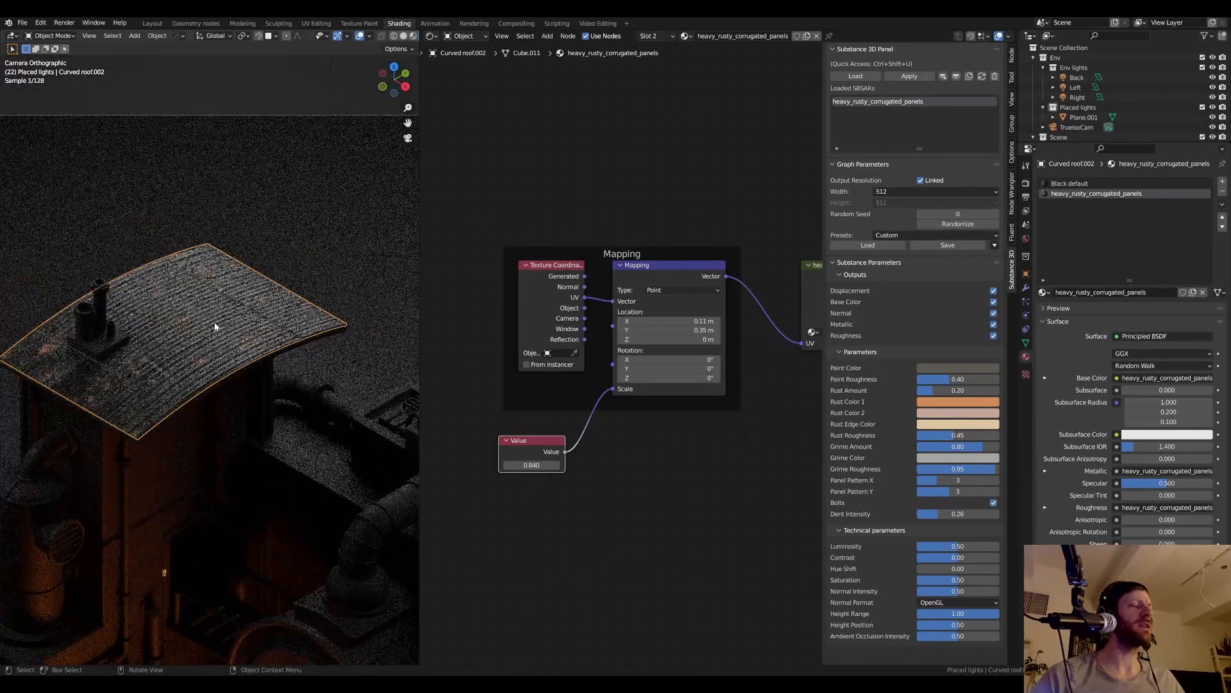
scroll(214, 325, "down", 2)
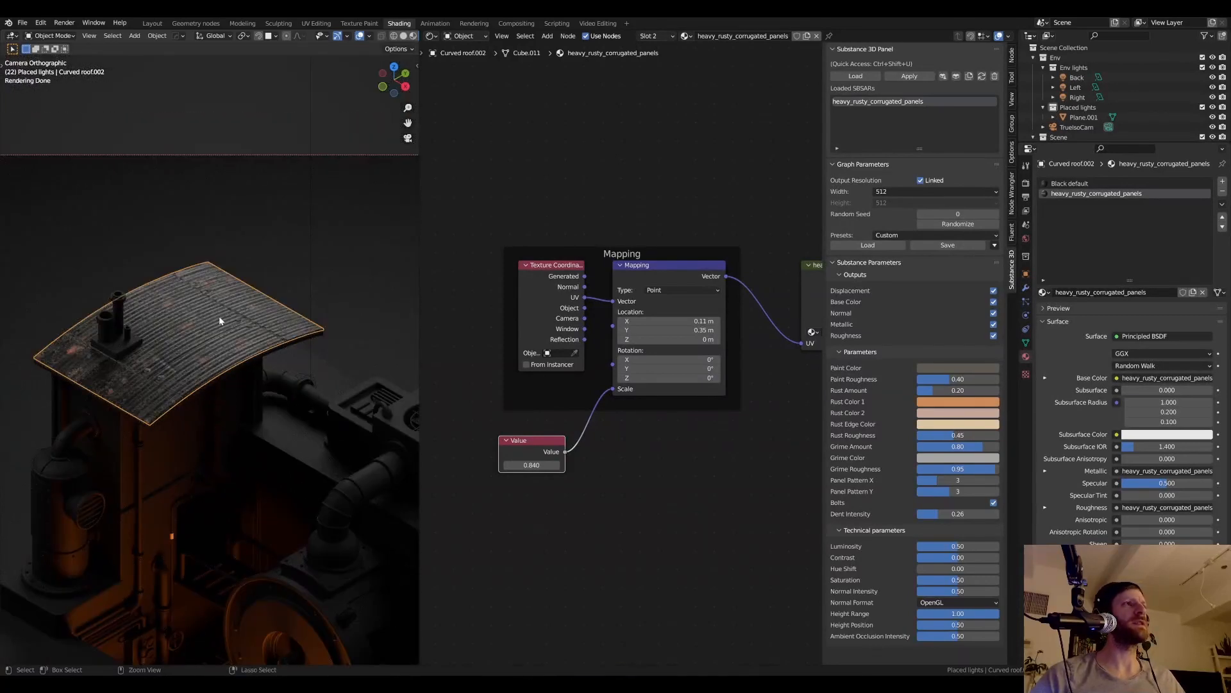
- Save the file and switch the viewport shading to Material Preview
key("ctrl+s")
scroll(218, 316, "down", 2)
key("z")
left_click(230, 284)
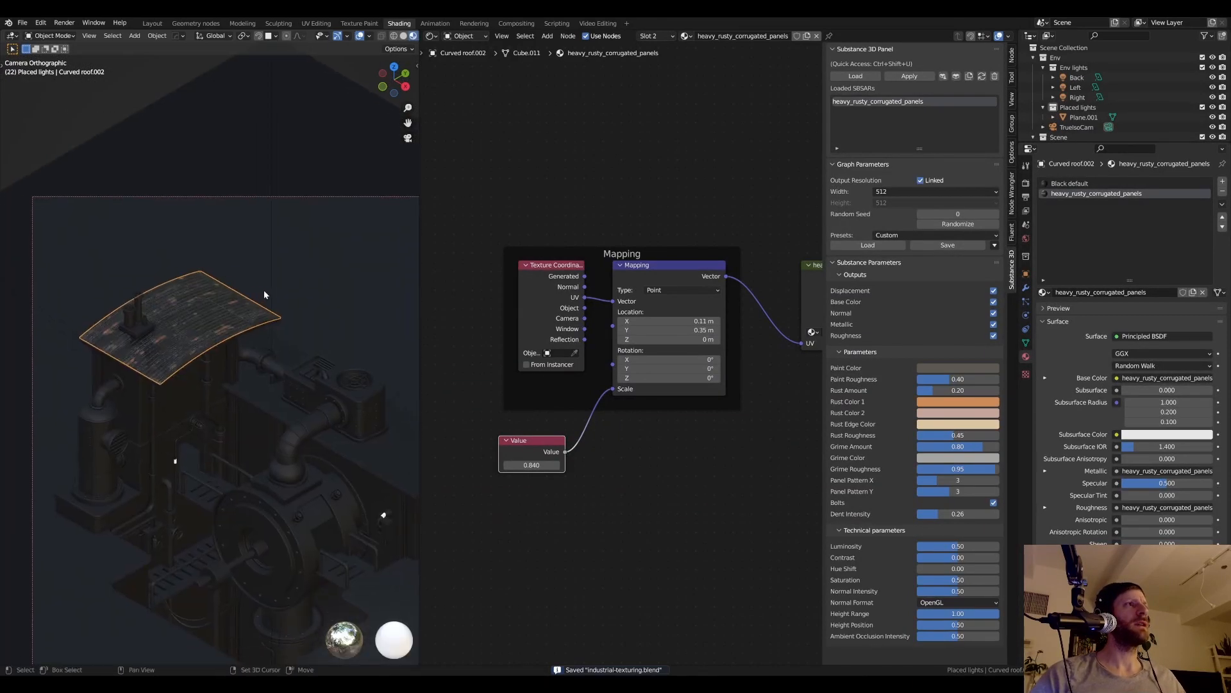
scroll(243, 270, "up", 3)
- Outline the long lower roof and the curved roof on the finished render with annotations, and undo both strokes
left_click(485, 24)
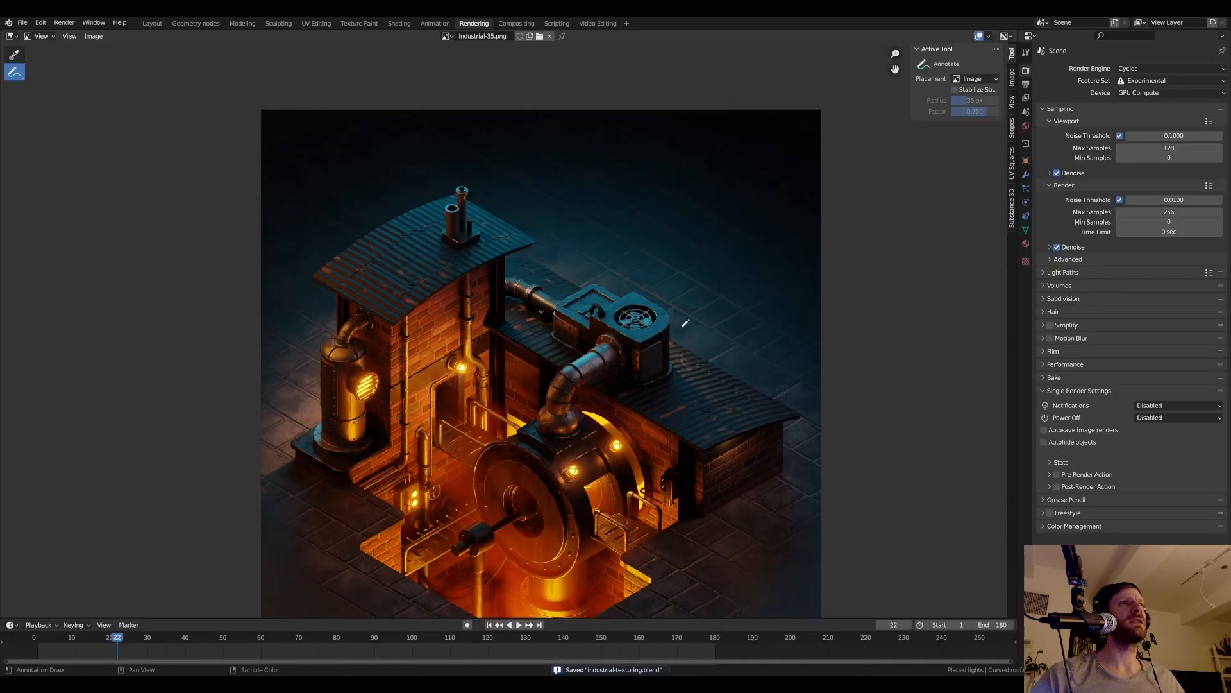
mouse_move(745, 389)
left_mouse_down()
mouse_move(457, 302)
mouse_move(790, 382)
left_mouse_up()
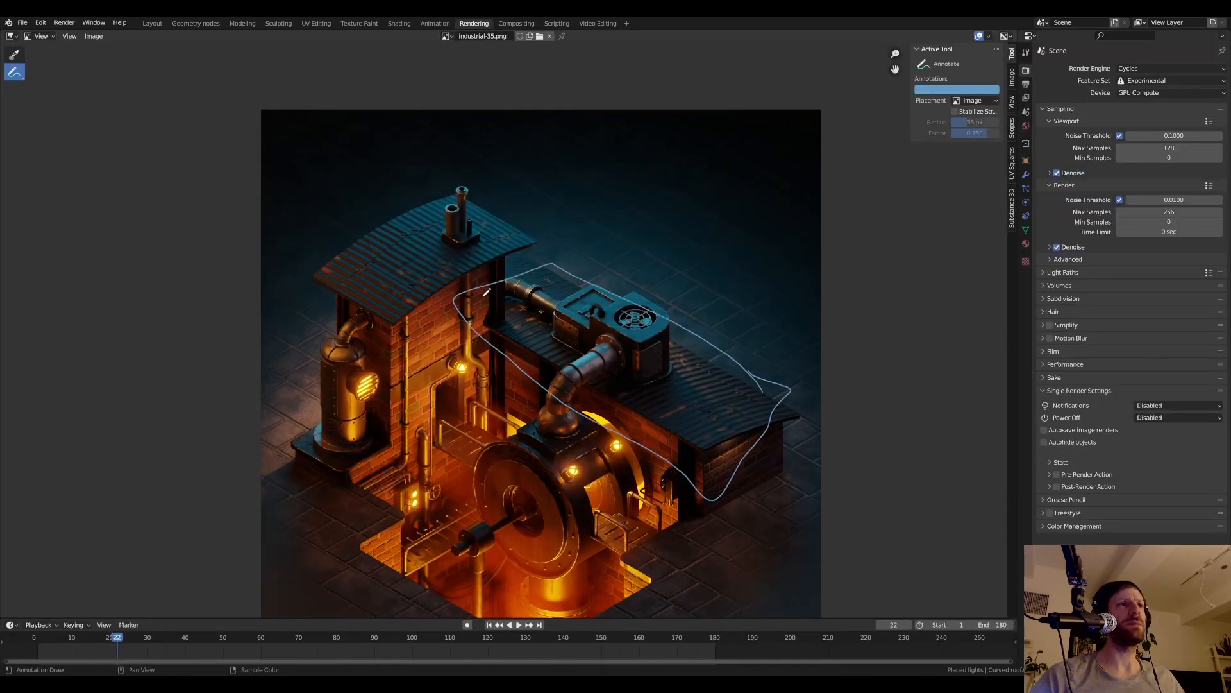
mouse_move(424, 333)
left_mouse_down()
mouse_move(564, 233)
mouse_move(347, 315)
left_mouse_up()
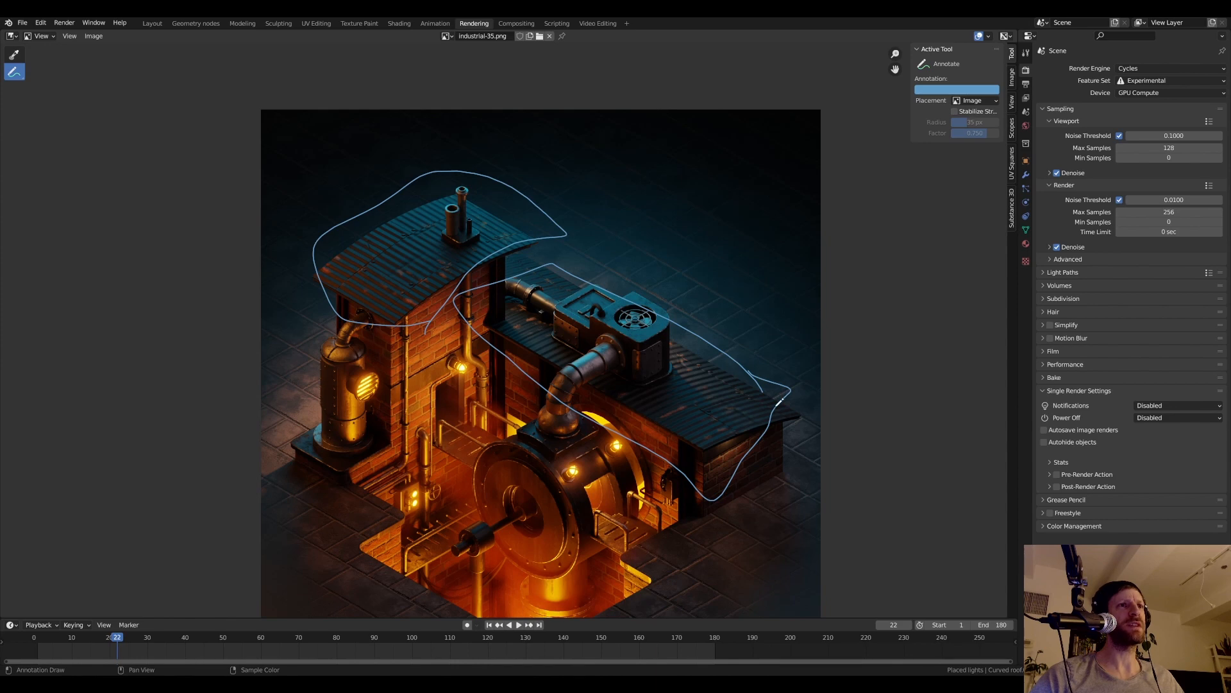
key("ctrl+z")
key("ctrl+z")
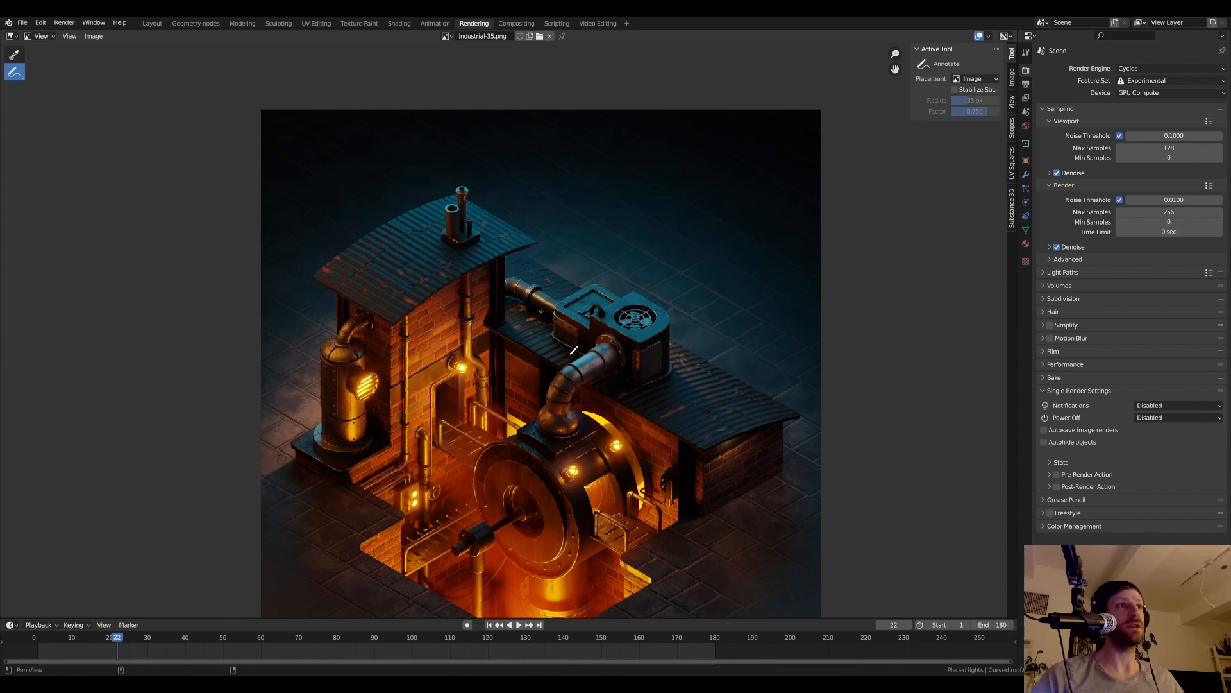
- Select the long lower roof in the shading scene and open it for UV editing
left_click(397, 24)
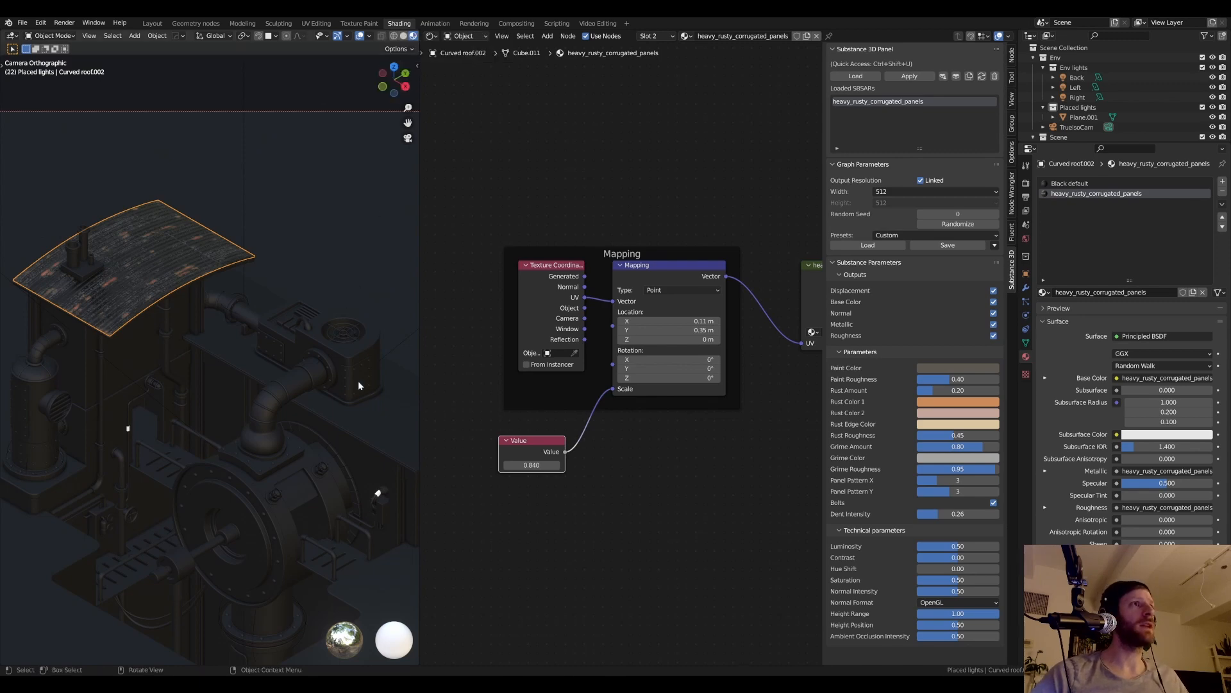
left_click(392, 416)
middle_click_drag(389, 130, 333, 109, "shift")
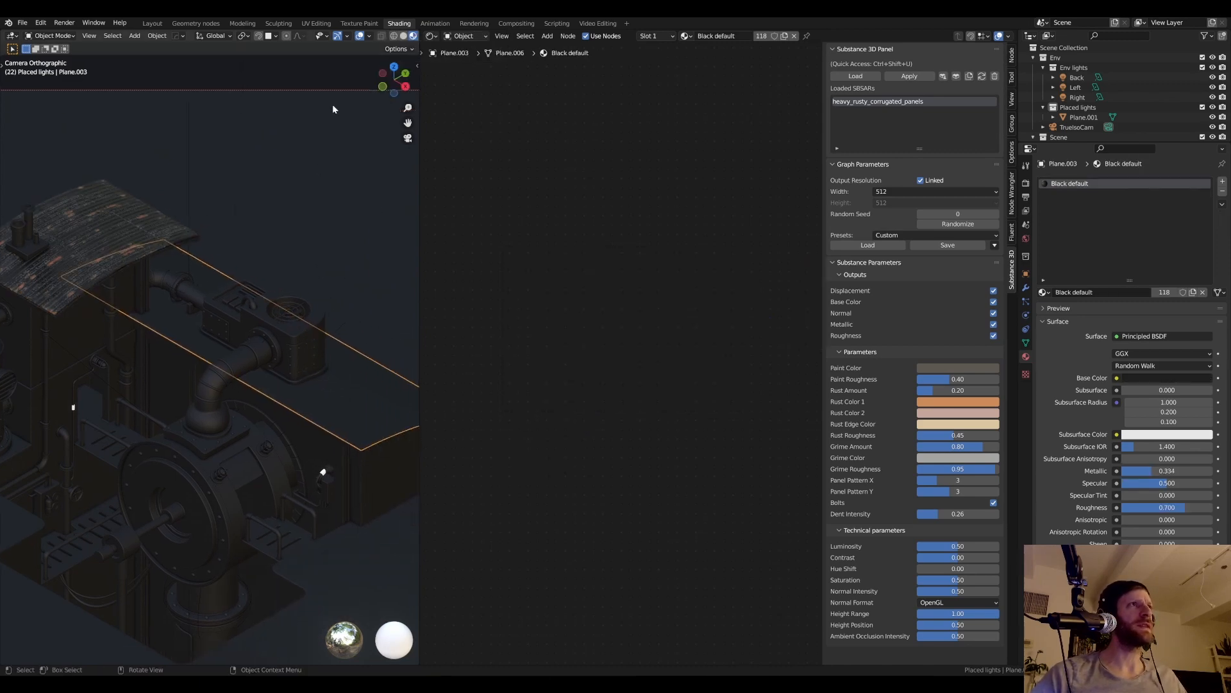
left_click(316, 23)
scroll(577, 352, "down", 3)
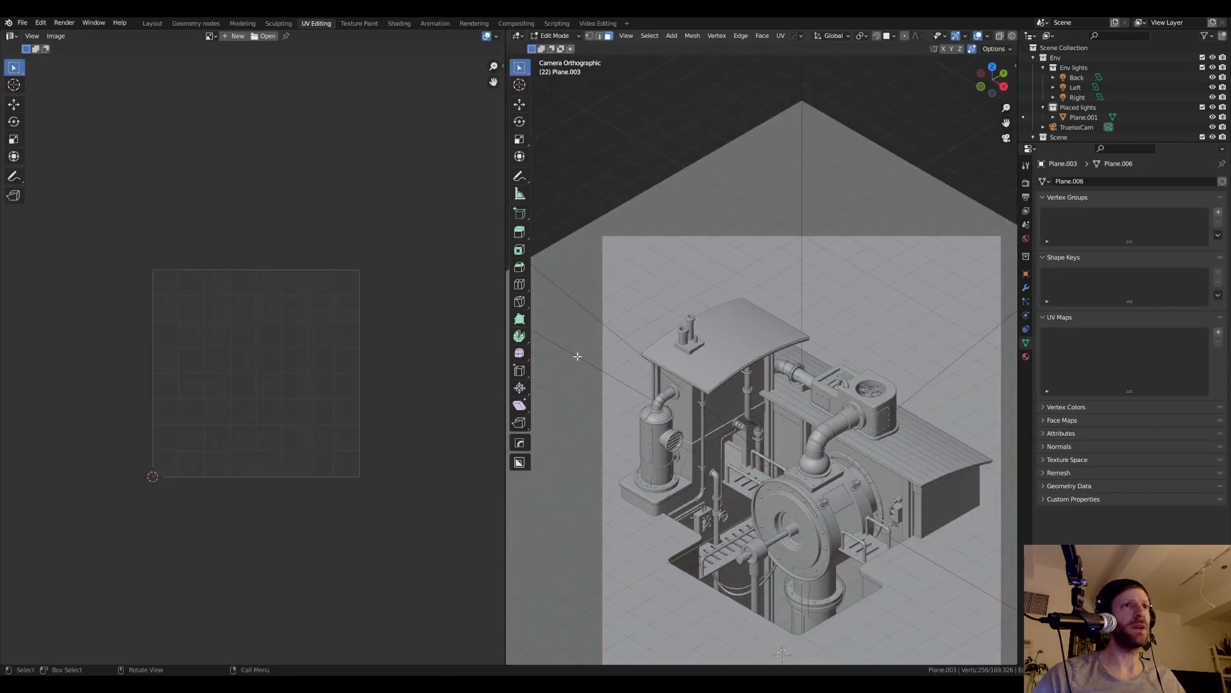
scroll(751, 365, "up", 5)
middle_click_drag(751, 364, 765, 367, "shift")
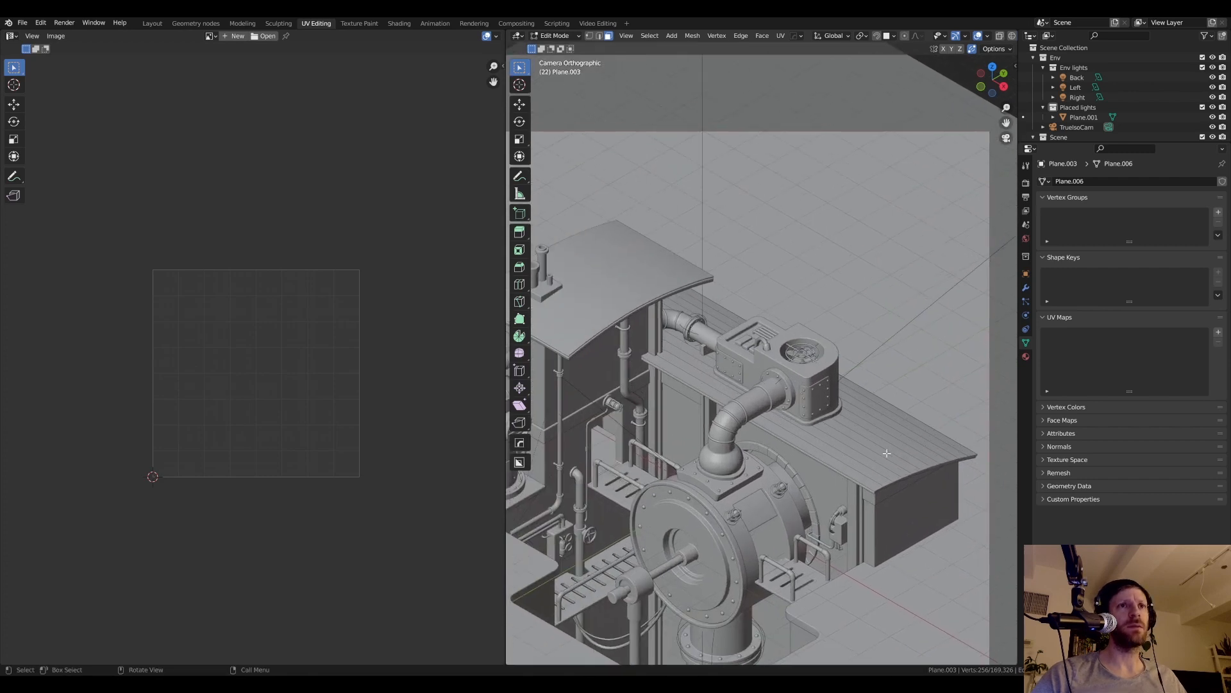
- Unwrap all linked faces of the long lower roof with Smart UV Project, using a 66° angle limit and zero island margin
key("l")
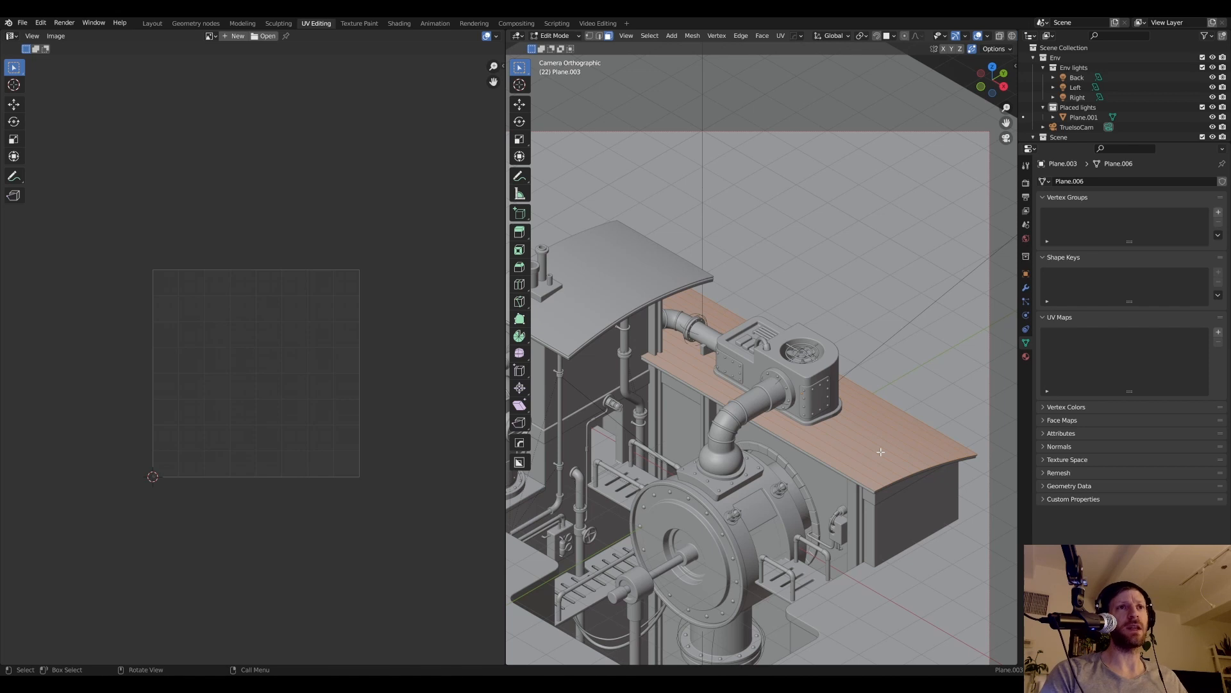
key("u")
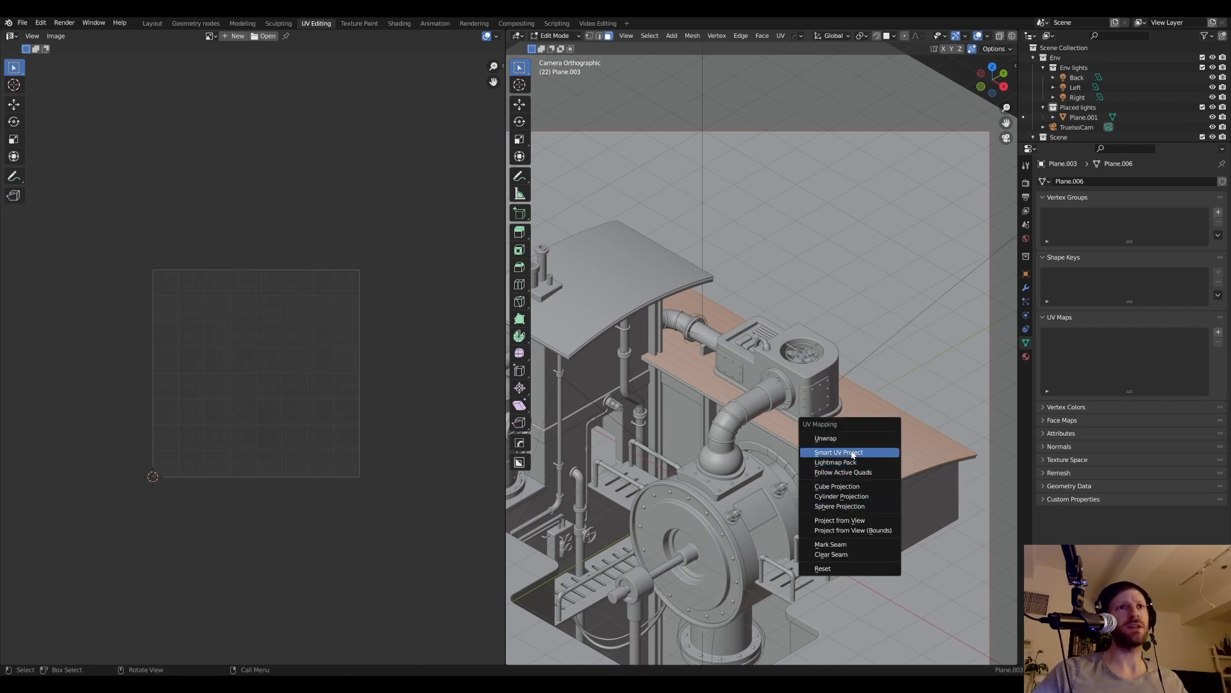
left_click(852, 452)
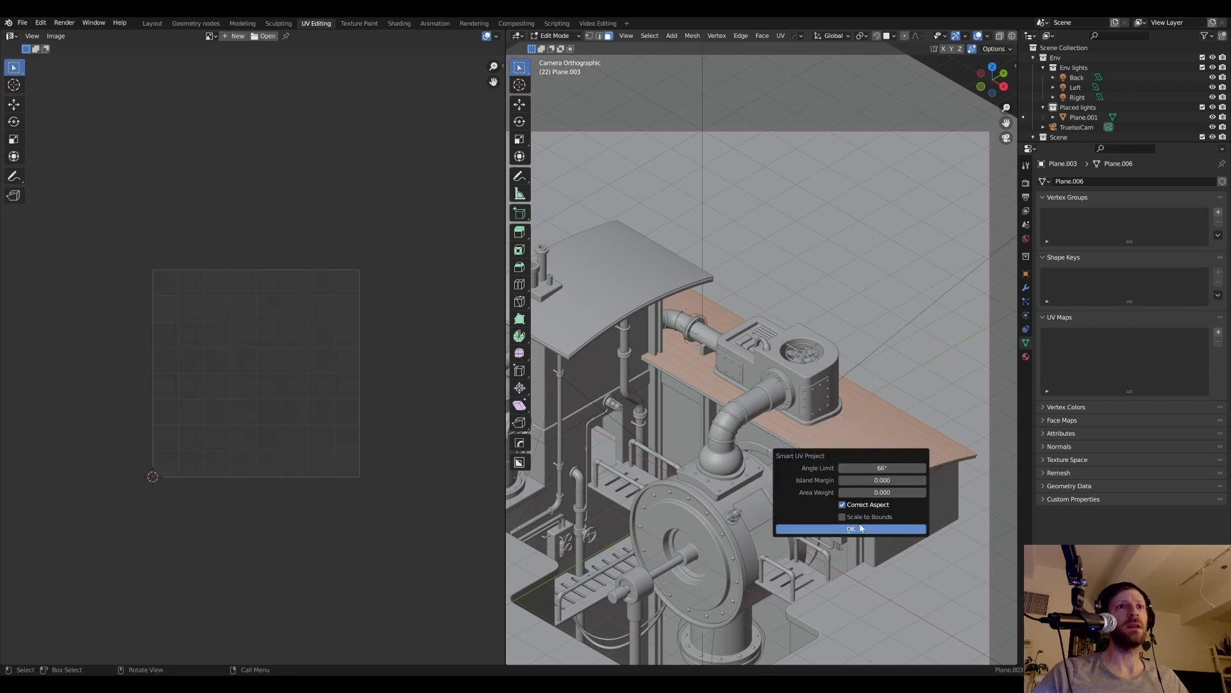
left_click(852, 529)
scroll(277, 423, "up", 1)
scroll(276, 423, "up", 1)
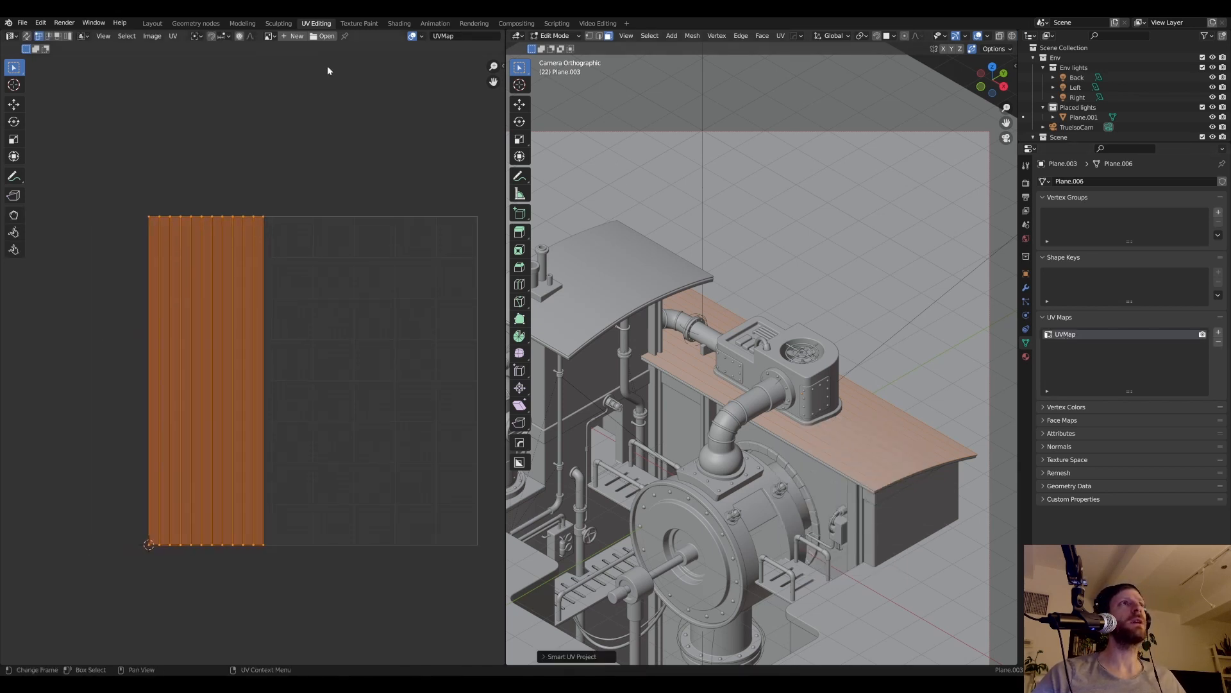
- Return to shading and replace the long roof's Black default material with heavy_rusty_corrugated_panels
left_click(398, 25)
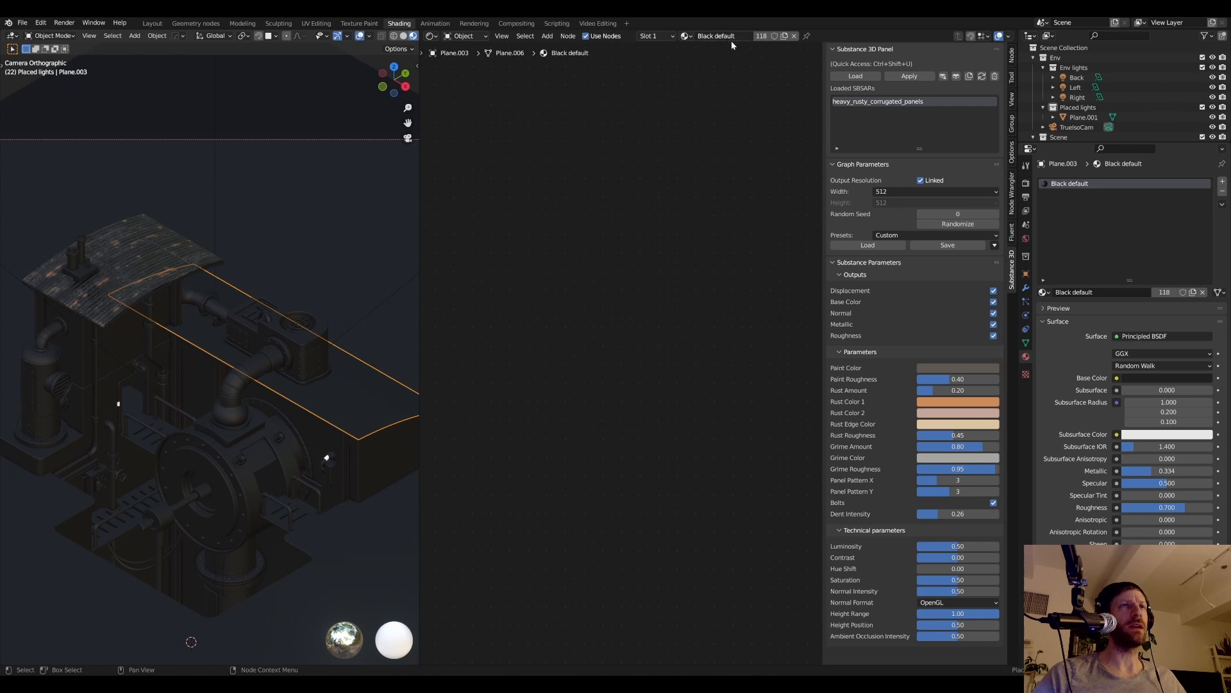
left_click(690, 36)
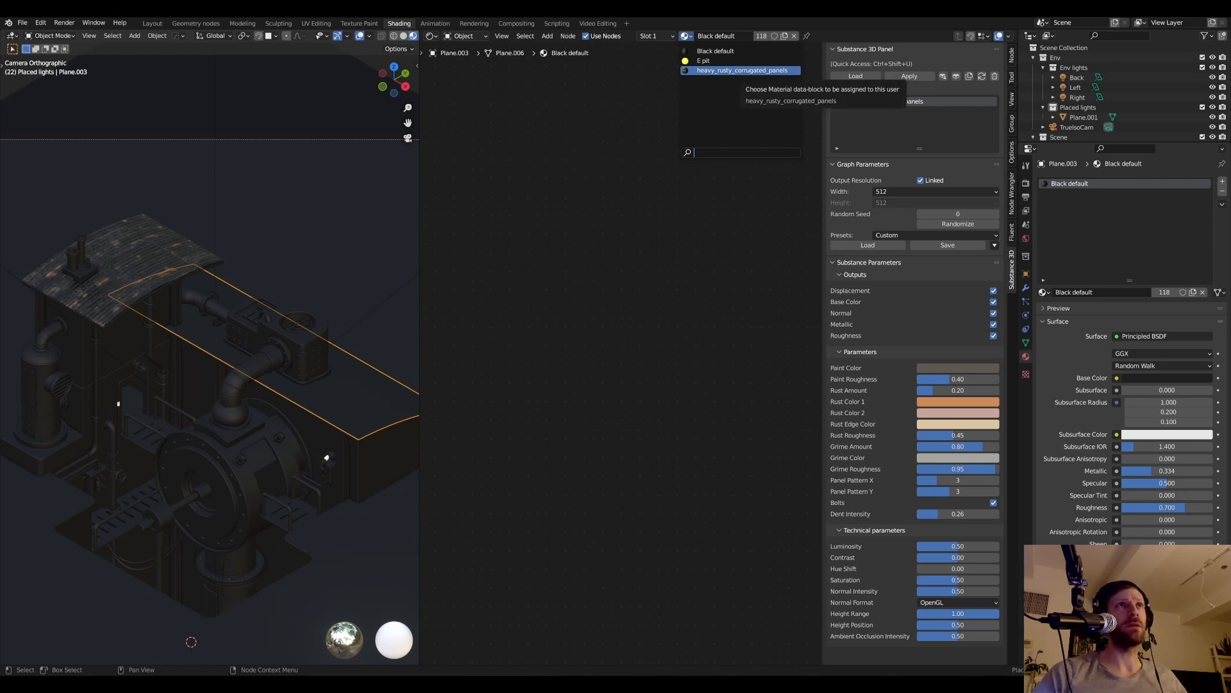
left_click(754, 70)
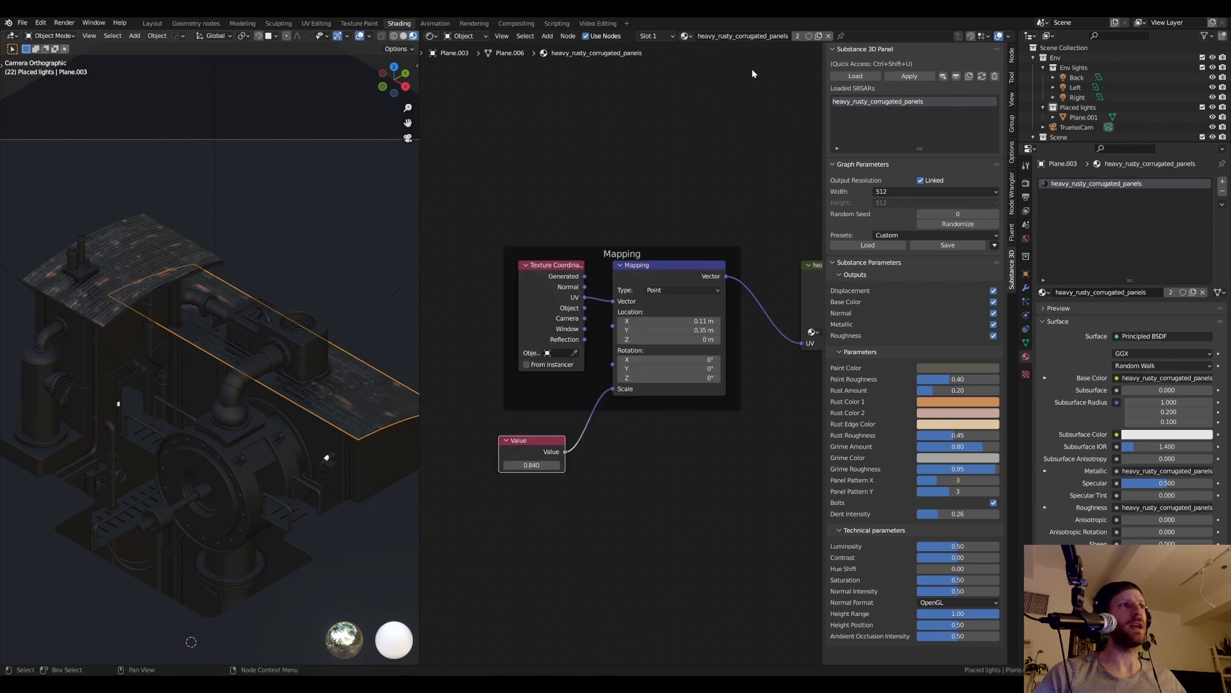
scroll(292, 291, "up", 3)
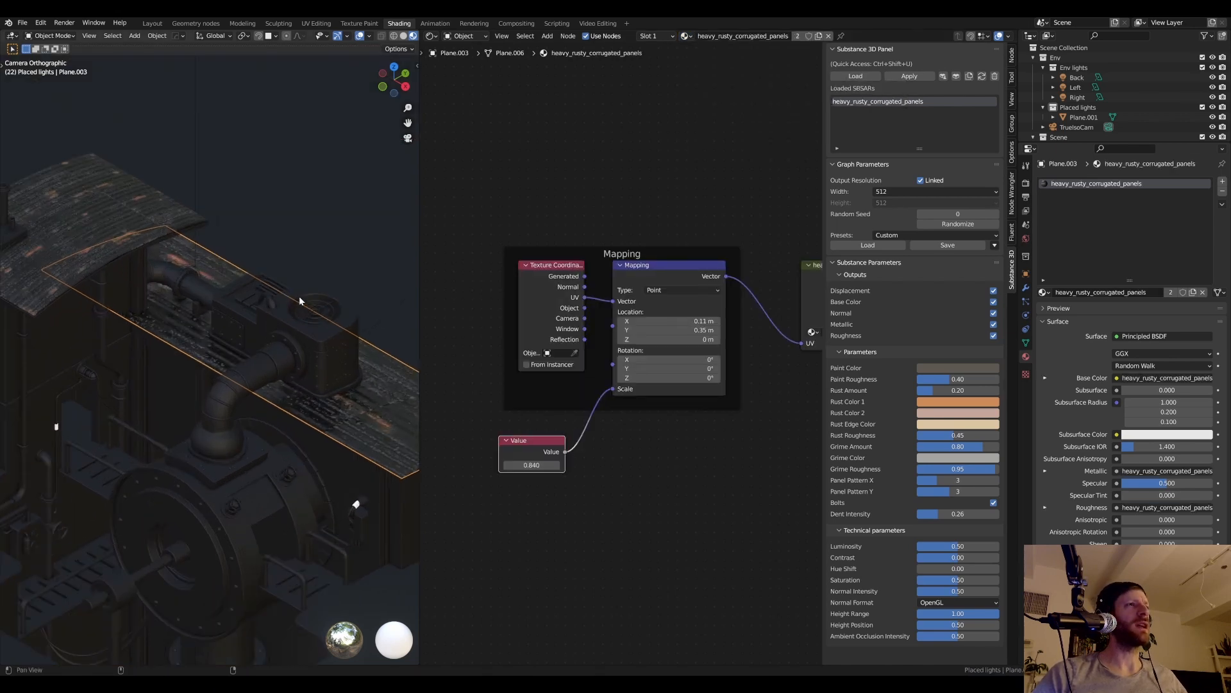
- Compare the corrugation on both roofs from directly above in a wider viewport, and set the Value node's texture scale to 0.88
middle_click_drag(287, 310, 288, 375)
key("KP_7")
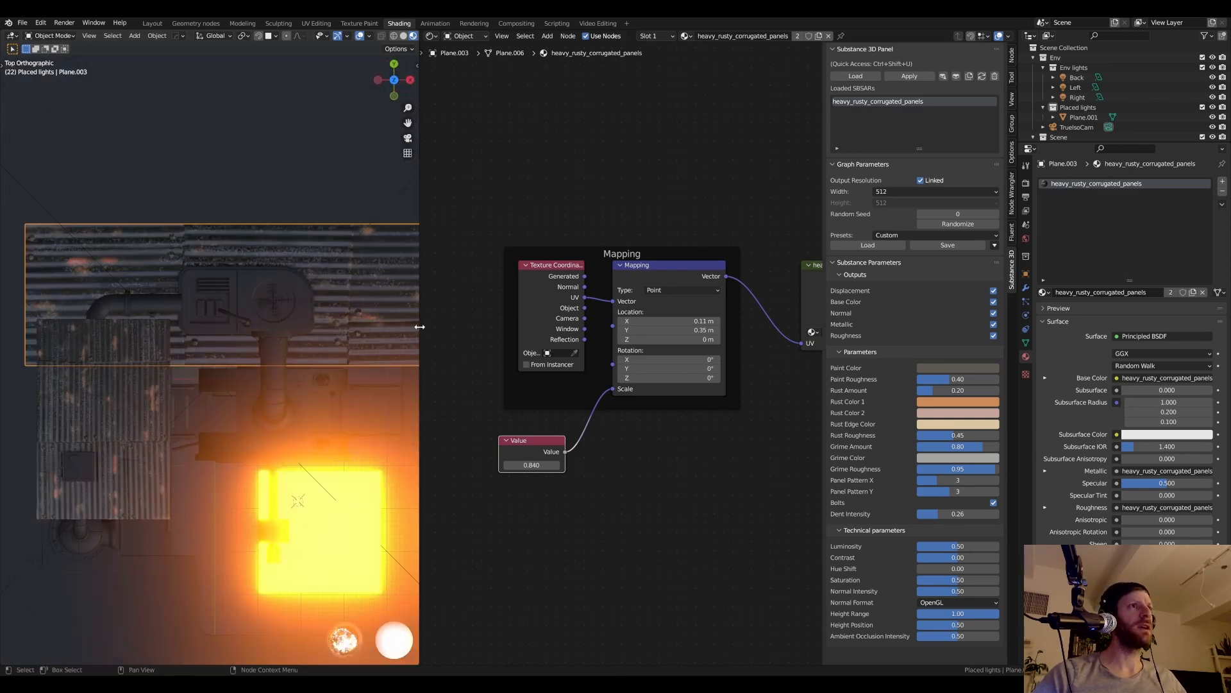
left_click_drag(420, 326, 575, 324)
scroll(410, 319, "up", 1)
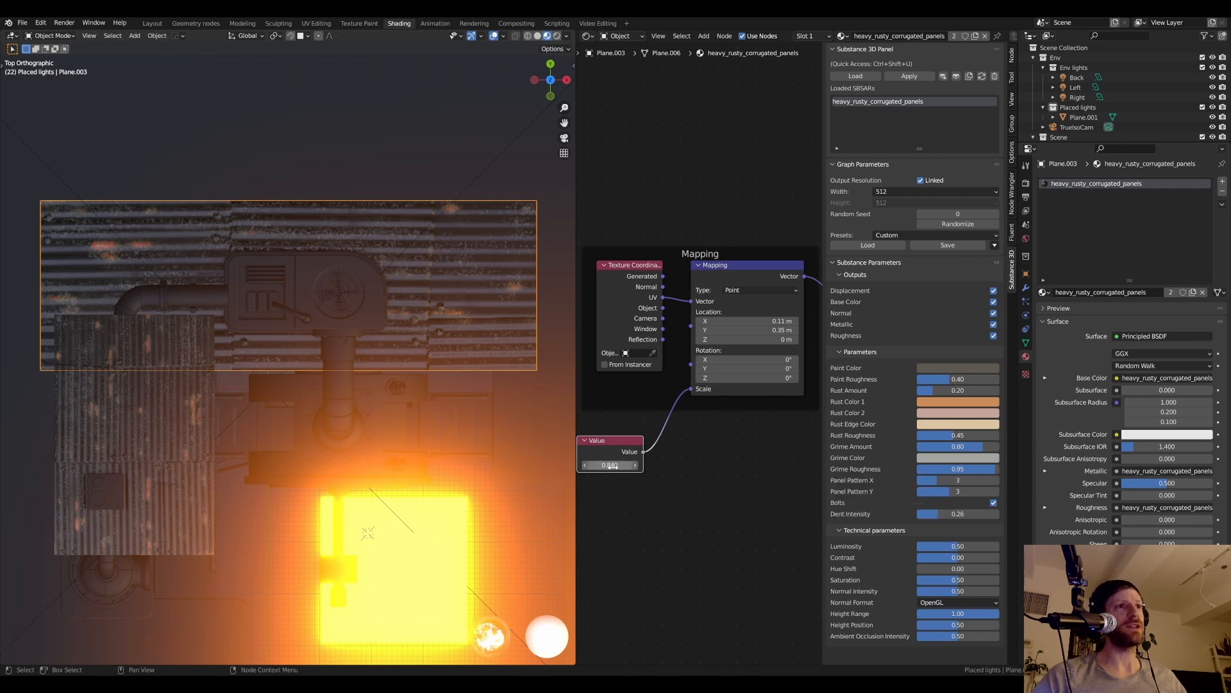
left_click_drag(612, 467, 626, 466)
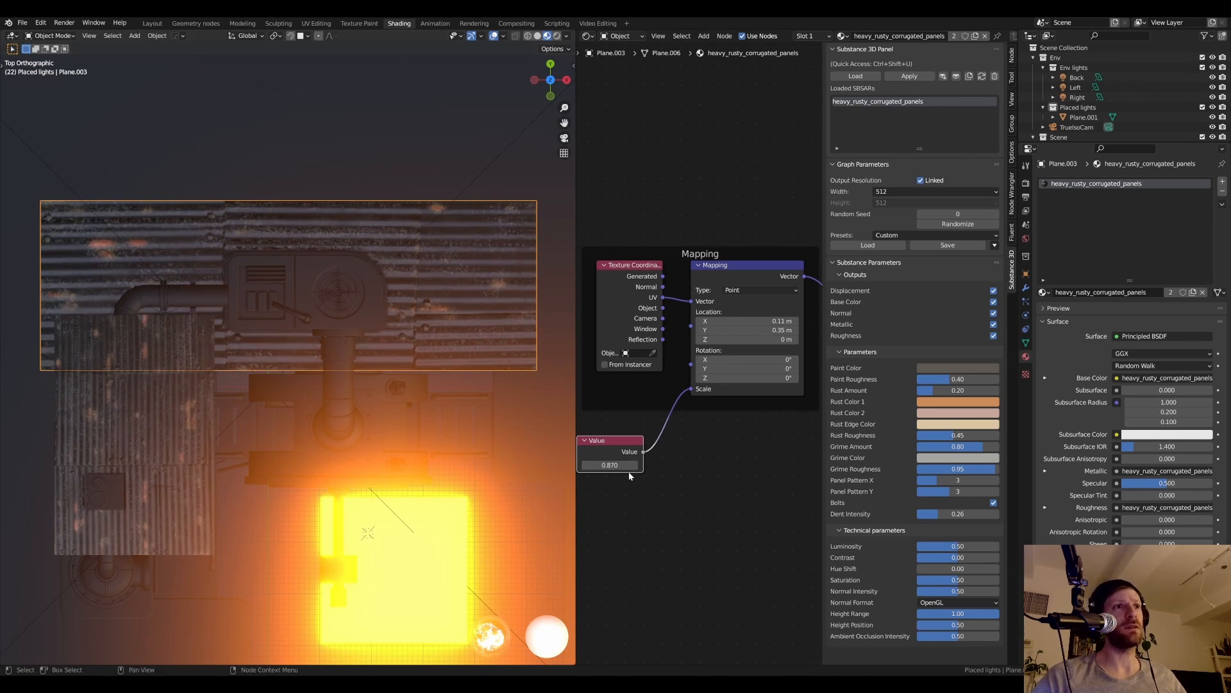
left_click_drag(625, 465, 629, 465, "shift")
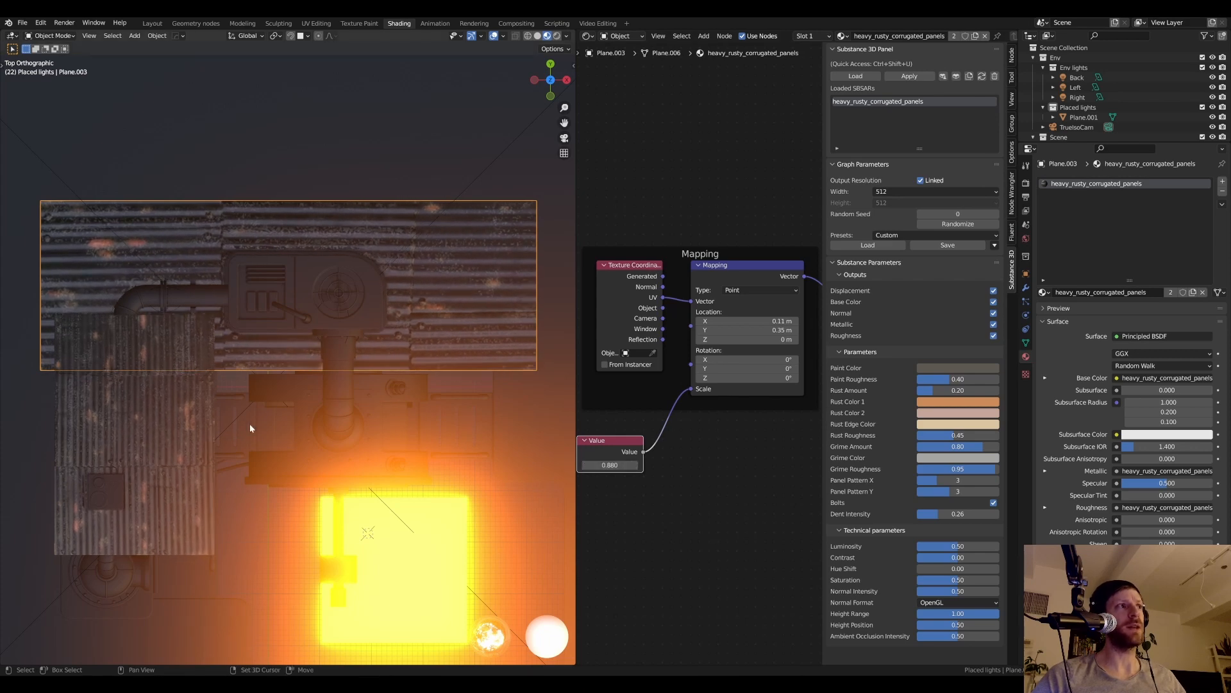
- Reselect the long roof in an angled view and move the Value node slightly closer to the Mapping node
left_click(160, 418)
middle_click_drag(159, 415, 380, 307)
left_click(398, 347)
left_click_drag(618, 451, 625, 439)
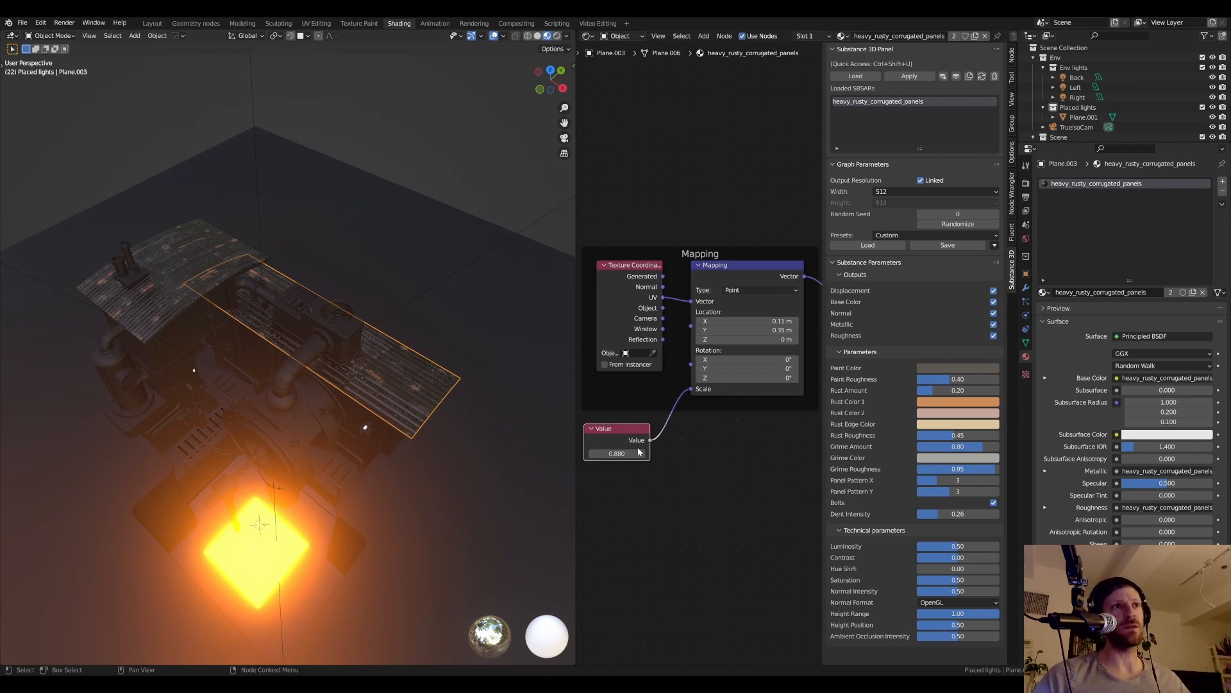
left_click_drag(607, 431, 609, 430)
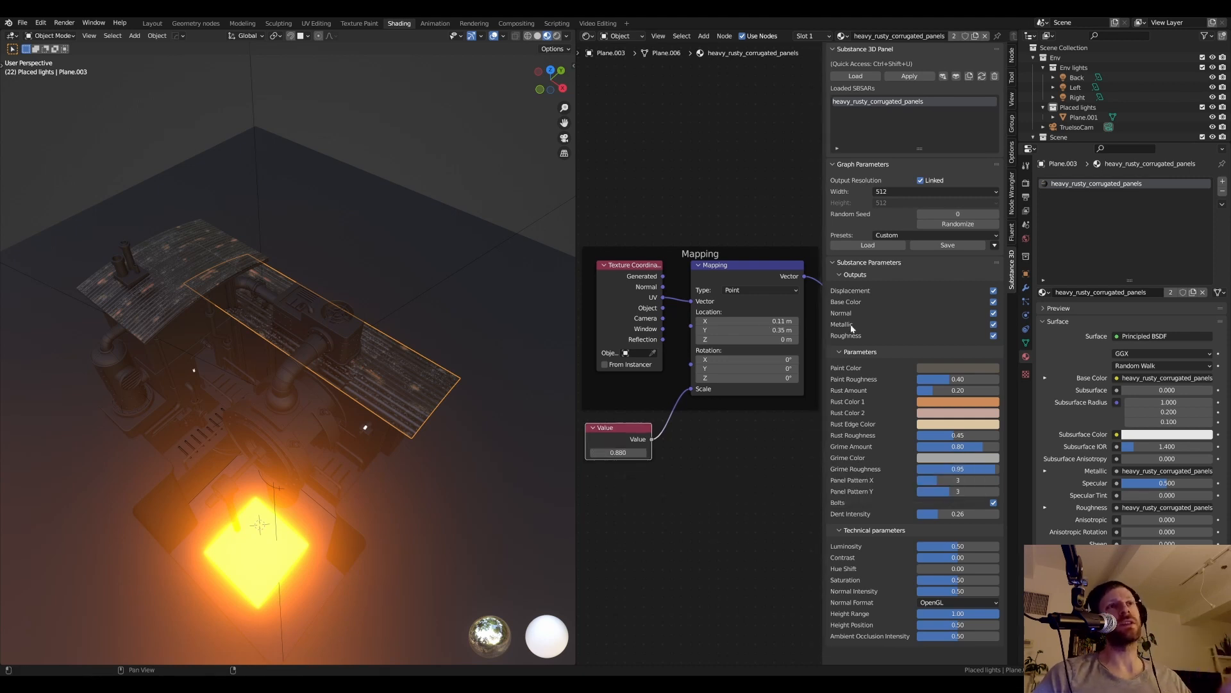
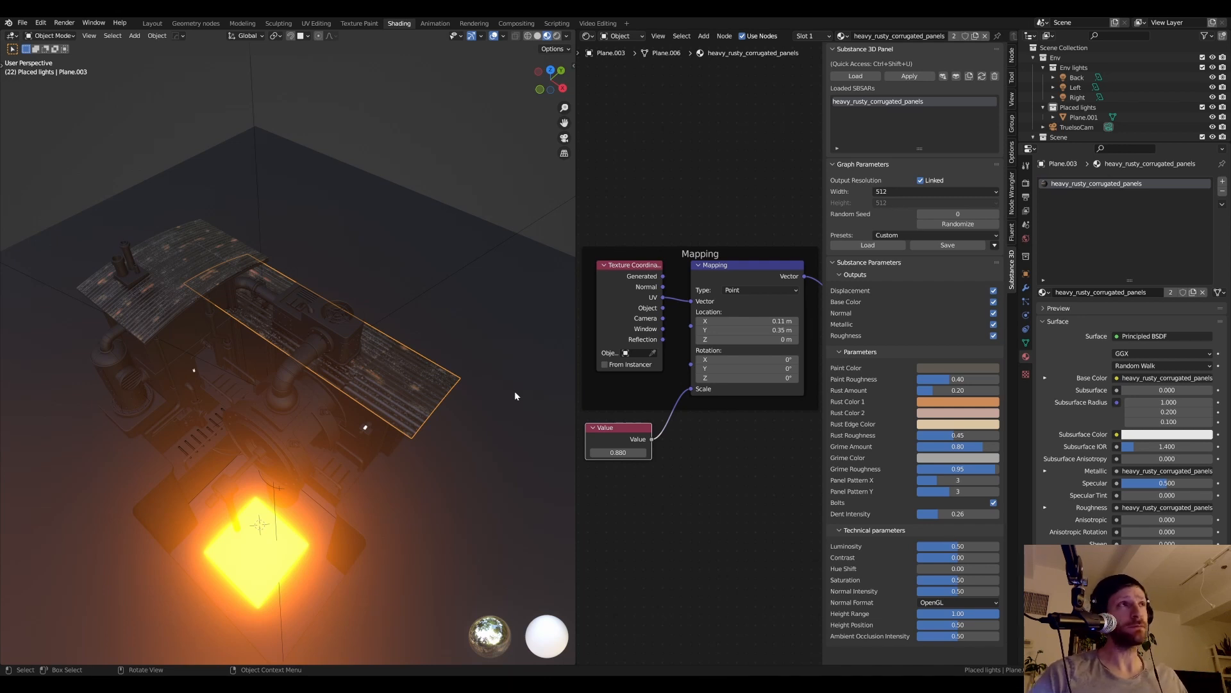
- Inspect the long roof's UV layout over the displacement texture in the UV editor
left_click(315, 23)
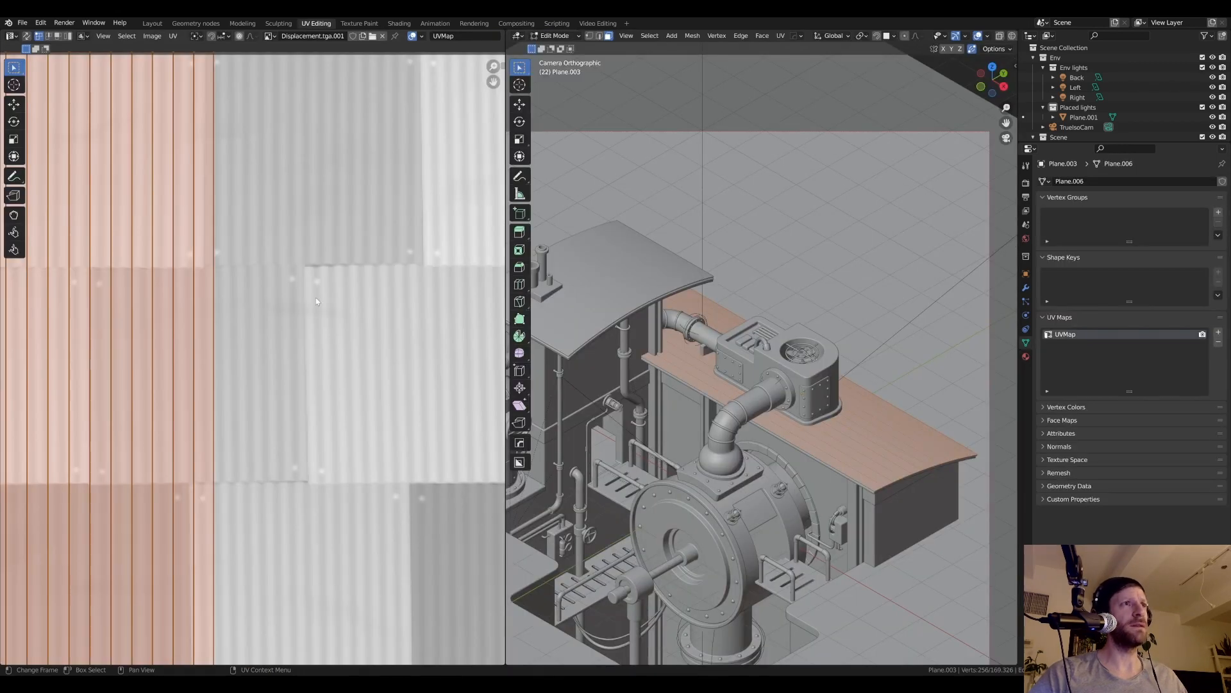
scroll(363, 372, "down", 5)
scroll(337, 353, "up", 3)
scroll(337, 350, "down", 1)
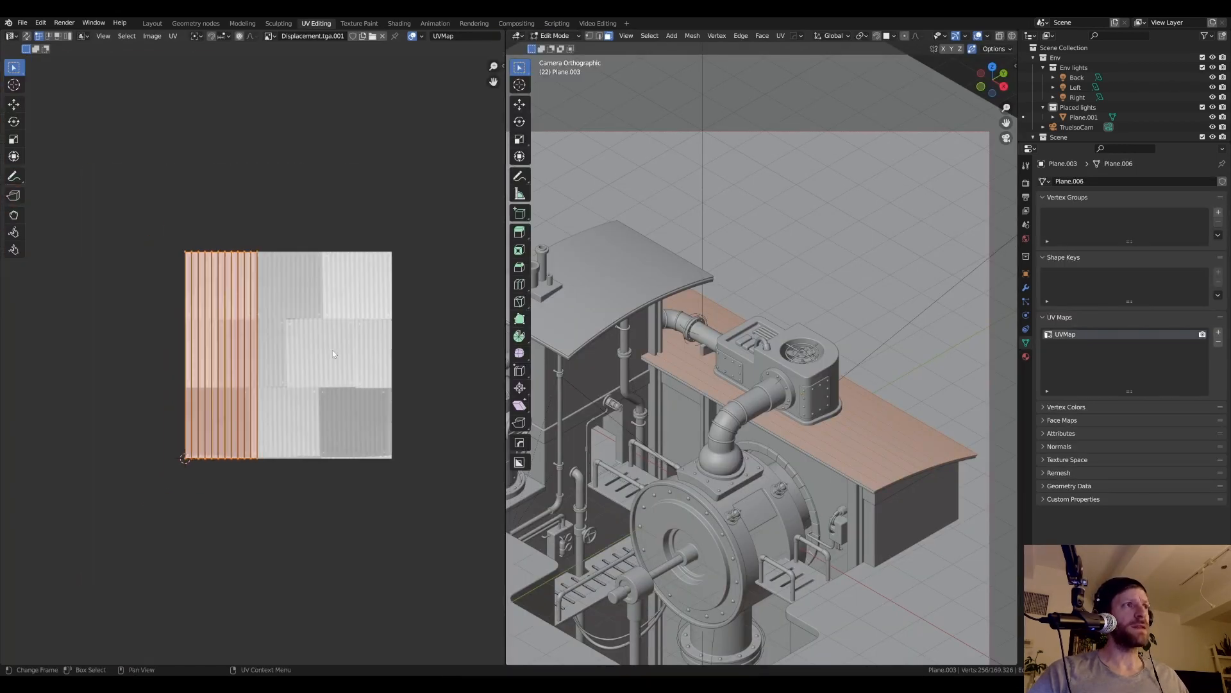
middle_click_drag(336, 350, 294, 343)
- Display the UV workspace's 3D view in Material Preview and frame both roofs from directly above
key("z")
left_click(737, 349)
scroll(712, 363, "up", 1)
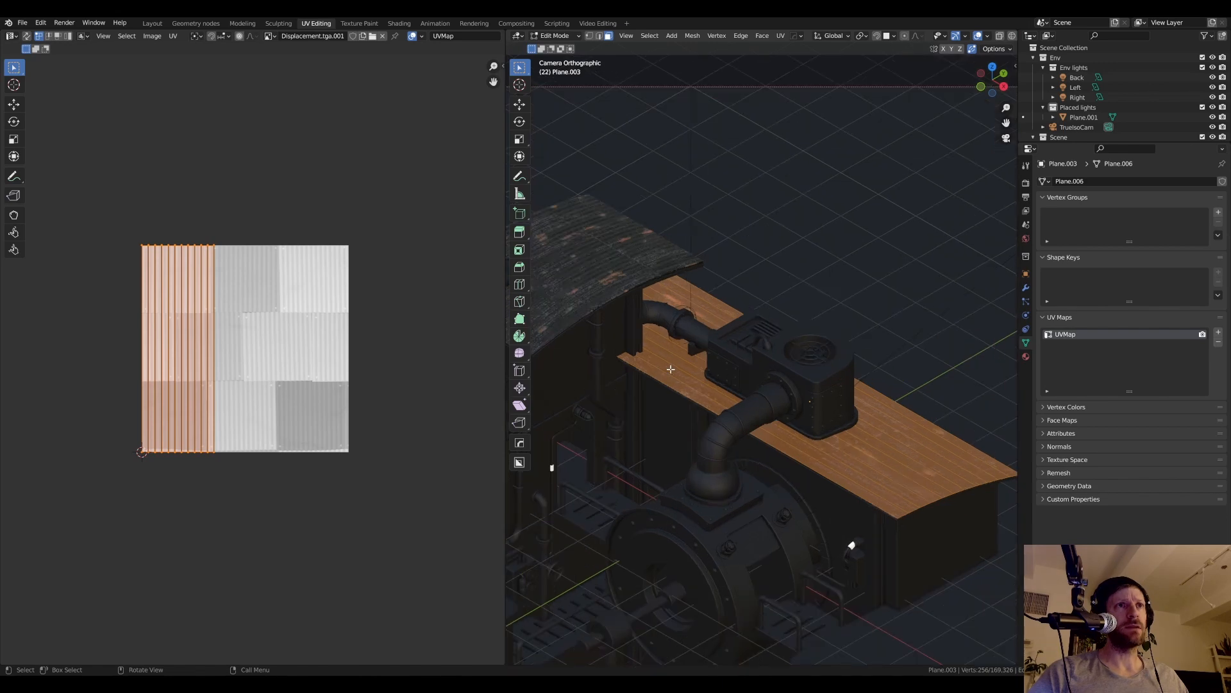
middle_click_drag(683, 370, 729, 392, "shift")
key("KP_7")
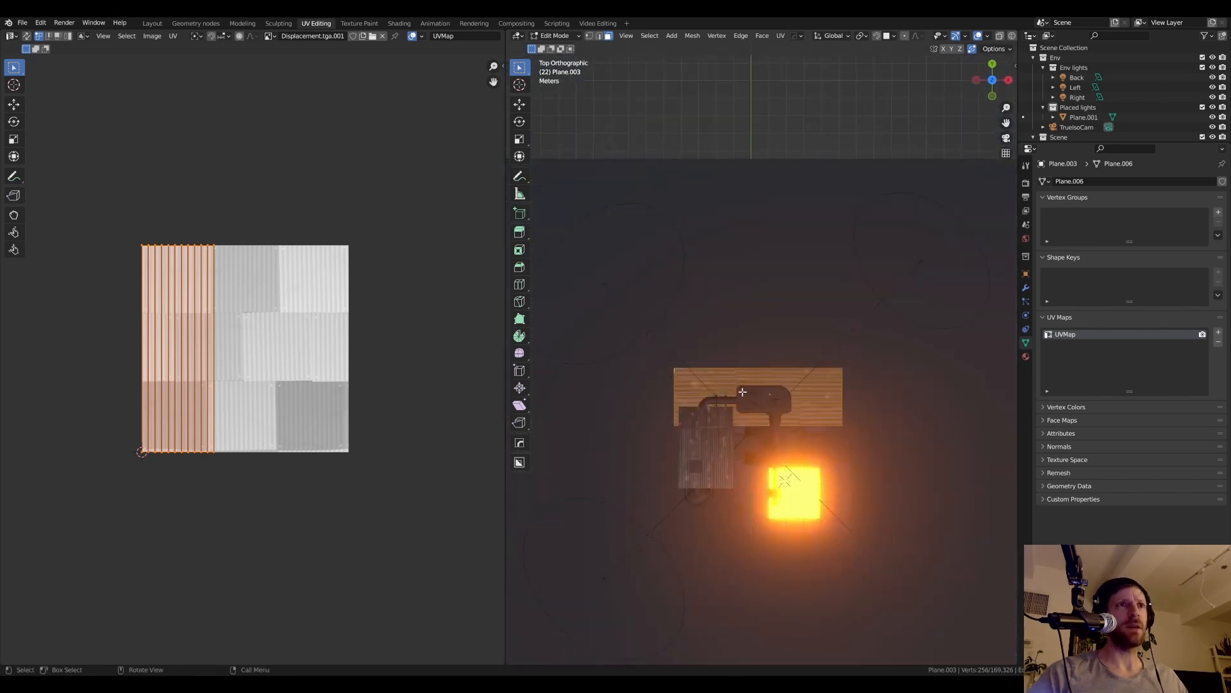
scroll(855, 369, "up", 4)
scroll(855, 370, "up", 1)
middle_click_drag(855, 369, 825, 302, "shift")
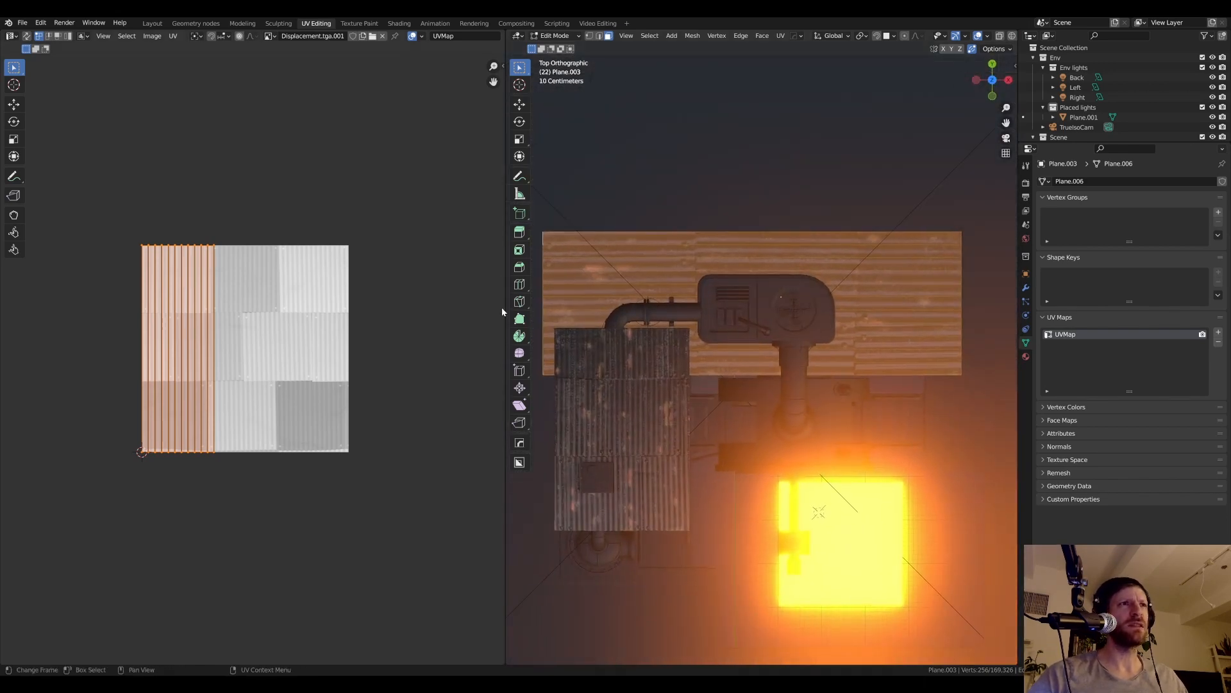
- Scale the long roof's UV island up to about 1.8 times its size so its corrugation matches the other roof
left_click_drag(506, 307, 465, 302)
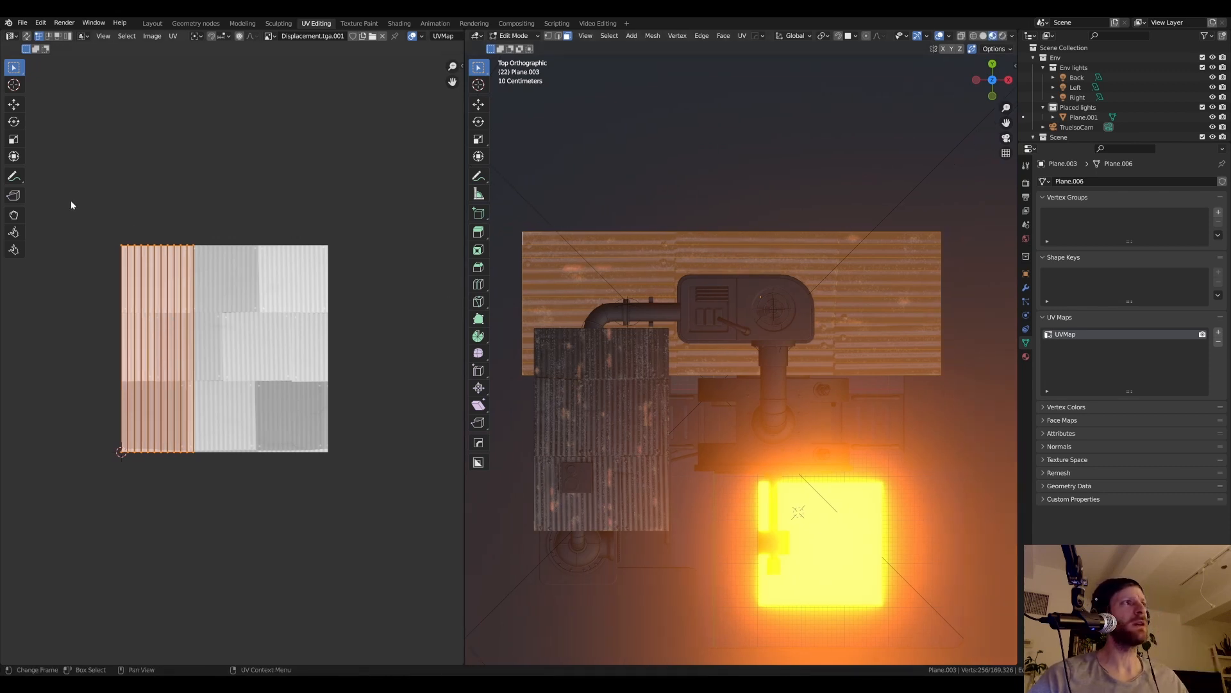
key("s")
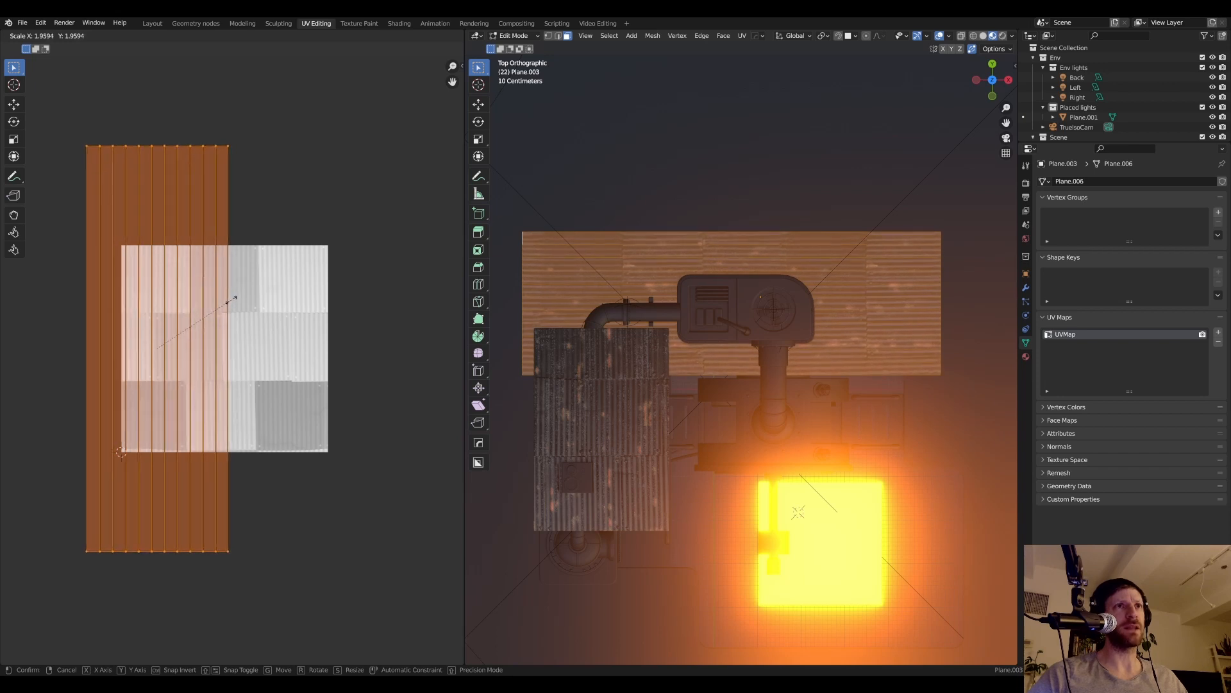
left_click(231, 296)
key("s")
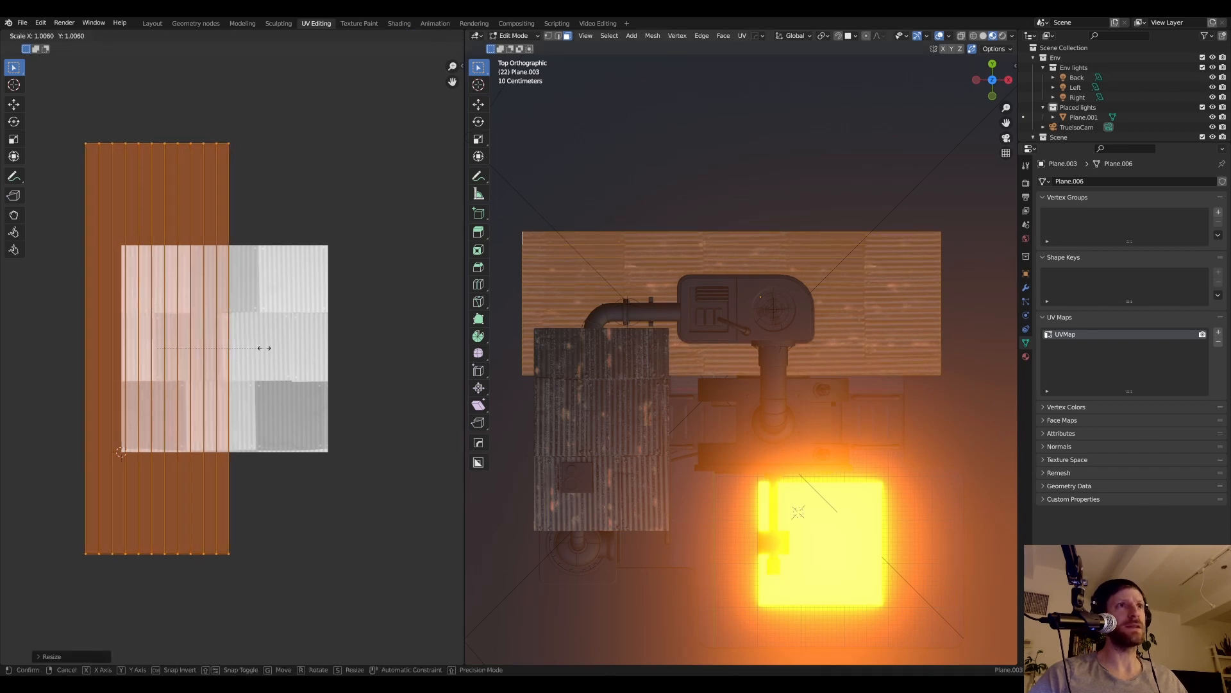
left_click(263, 377)
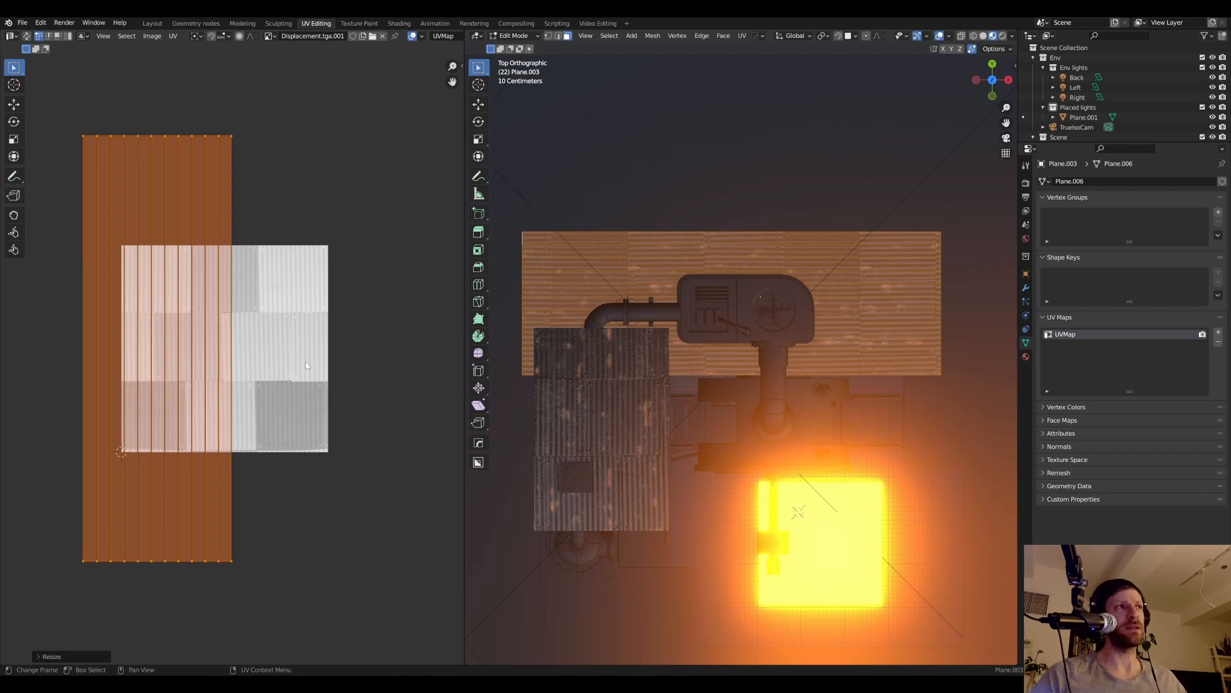
key("s")
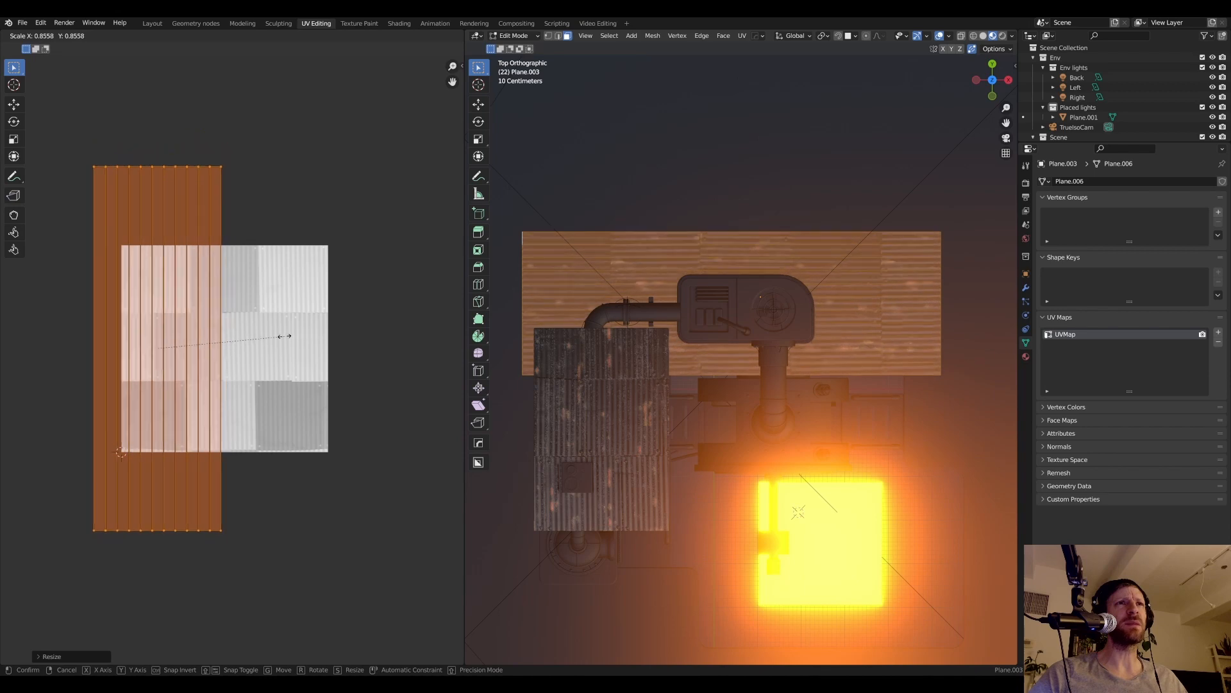
left_click(288, 339)
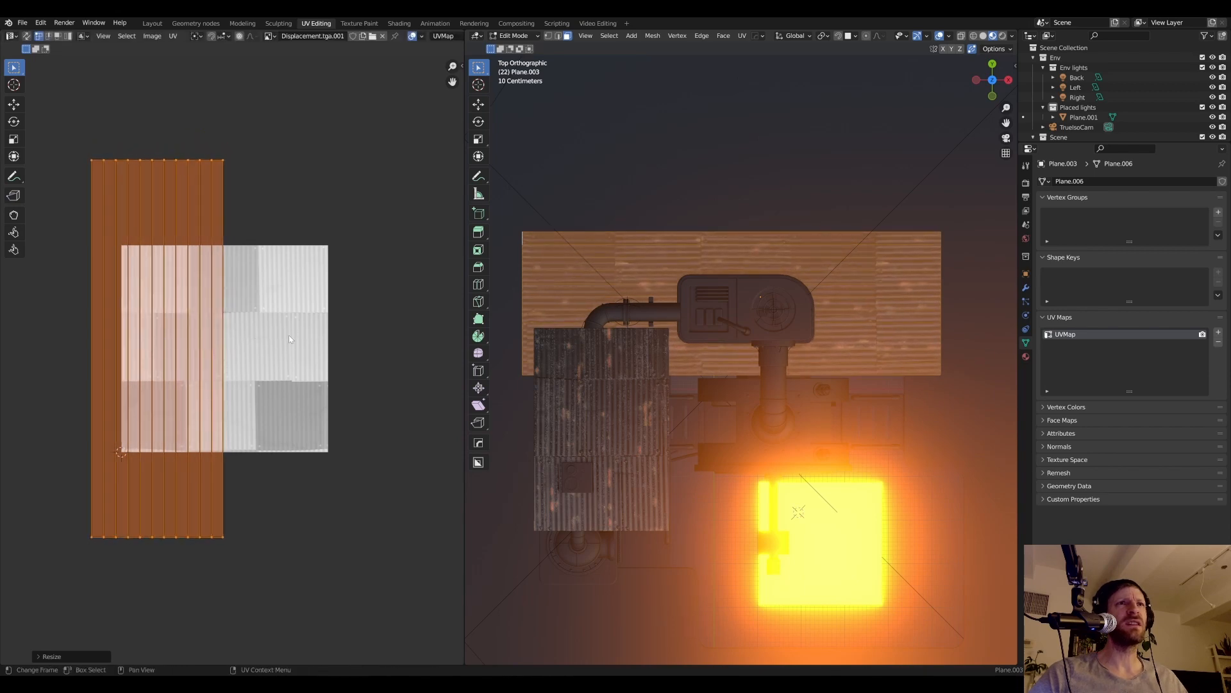
- Leave Edit Mode and check both roofs through the scene camera in Rendered shading
key("KP_0")
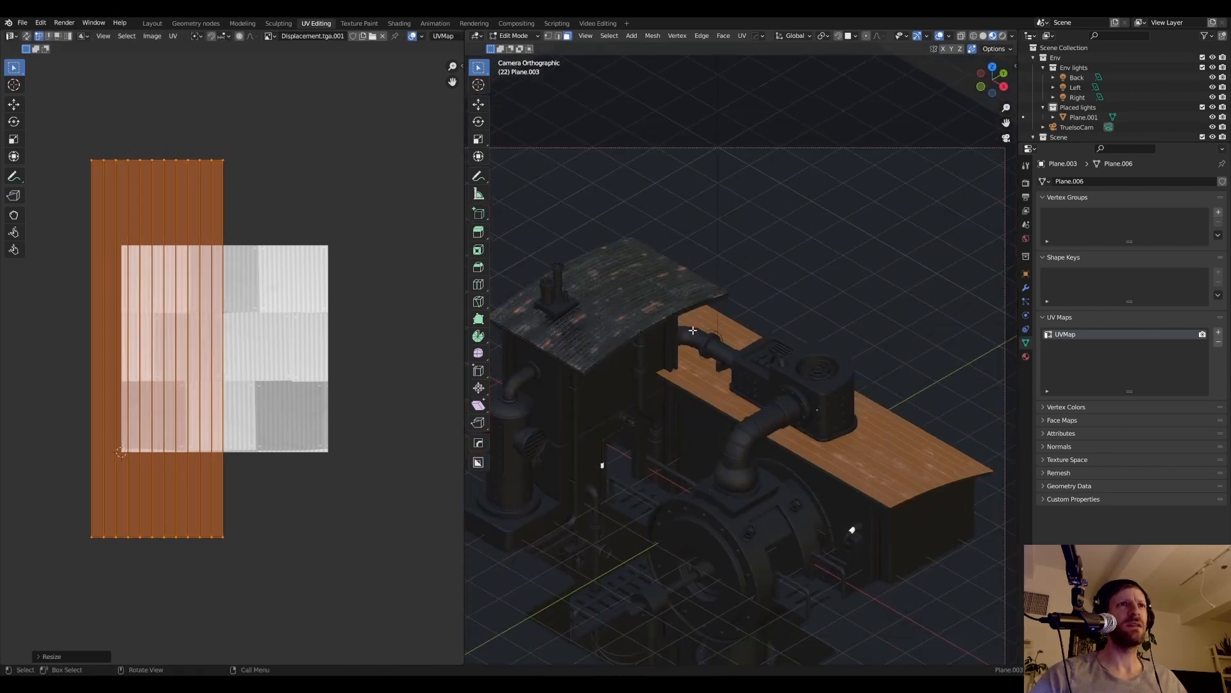
key("Tab")
left_click(820, 287)
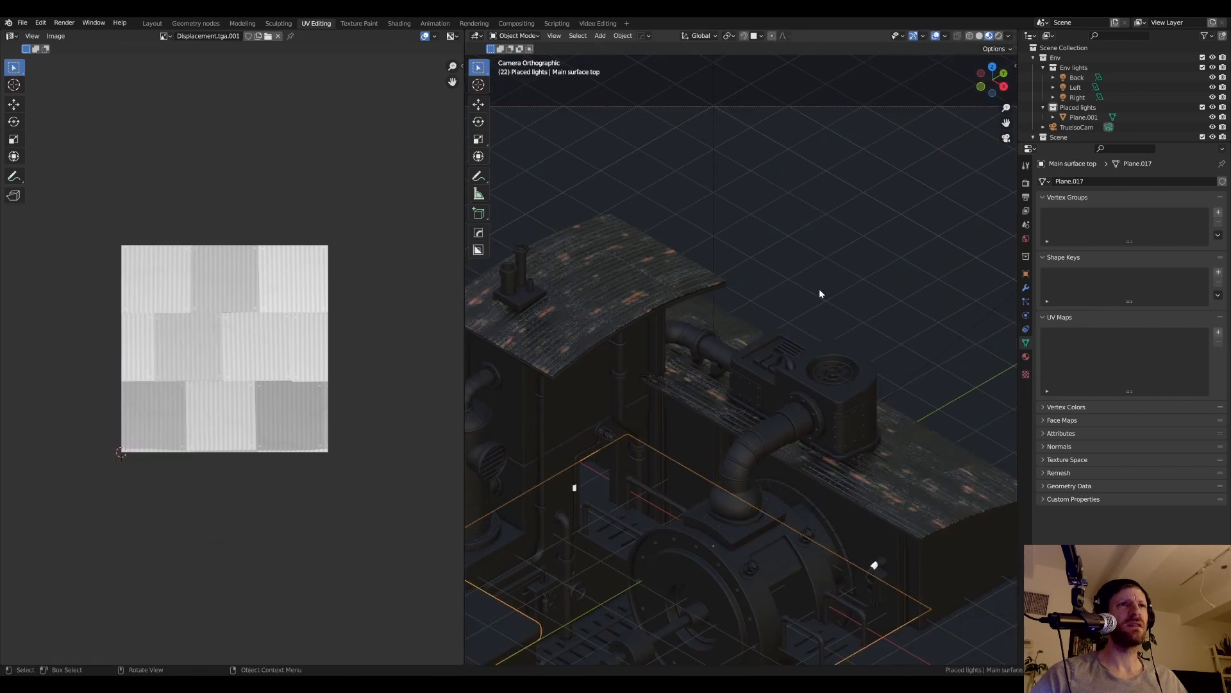
scroll(805, 294, "down", 2)
scroll(774, 341, "down", 1)
key("z")
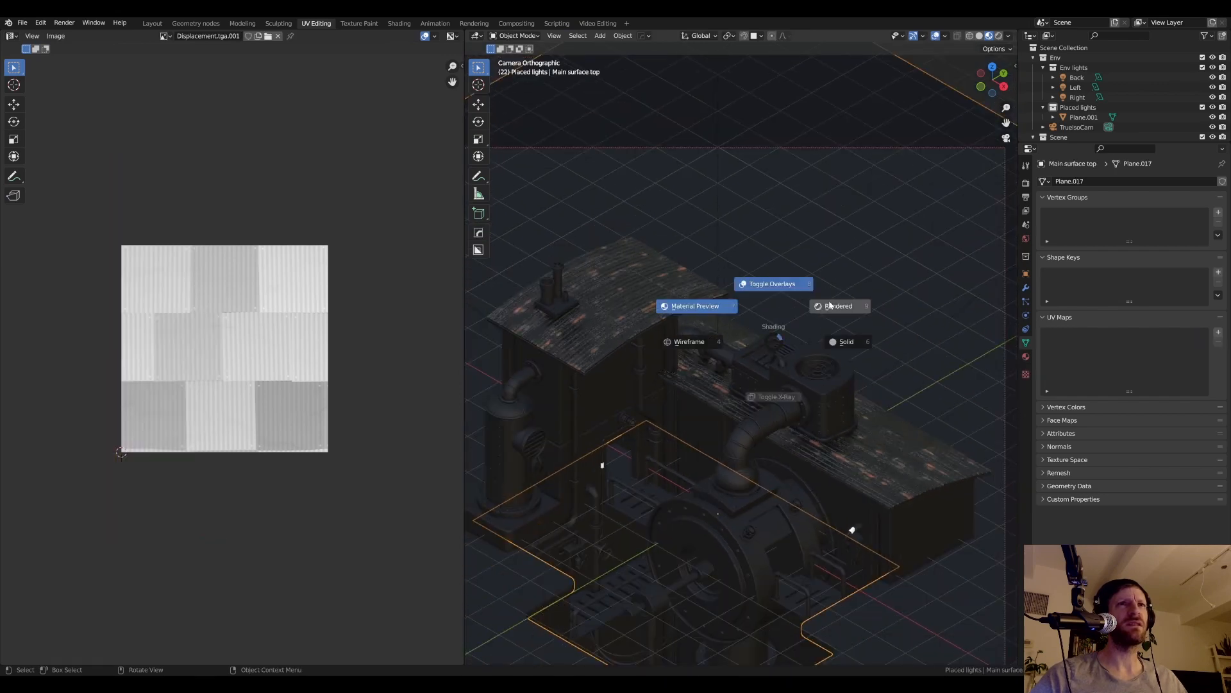
left_click(830, 305)
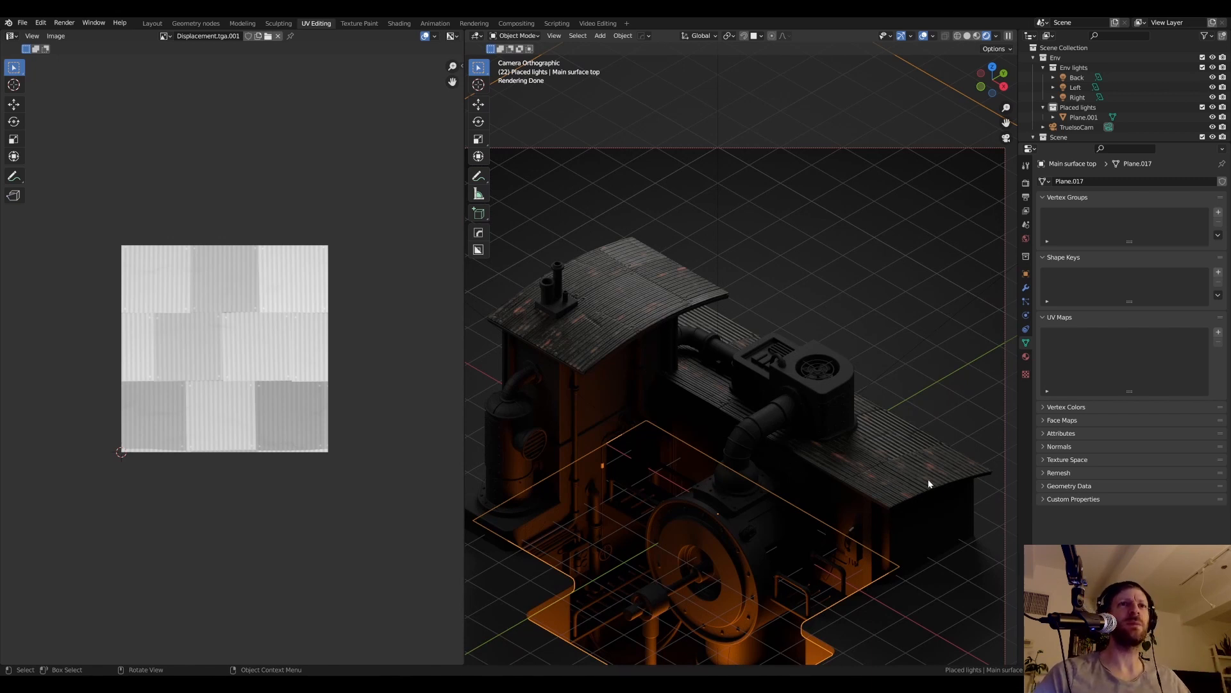
- Check the roofs in the finished render and return to the Layout workspace with the building framed in the 3D view
left_click(474, 24)
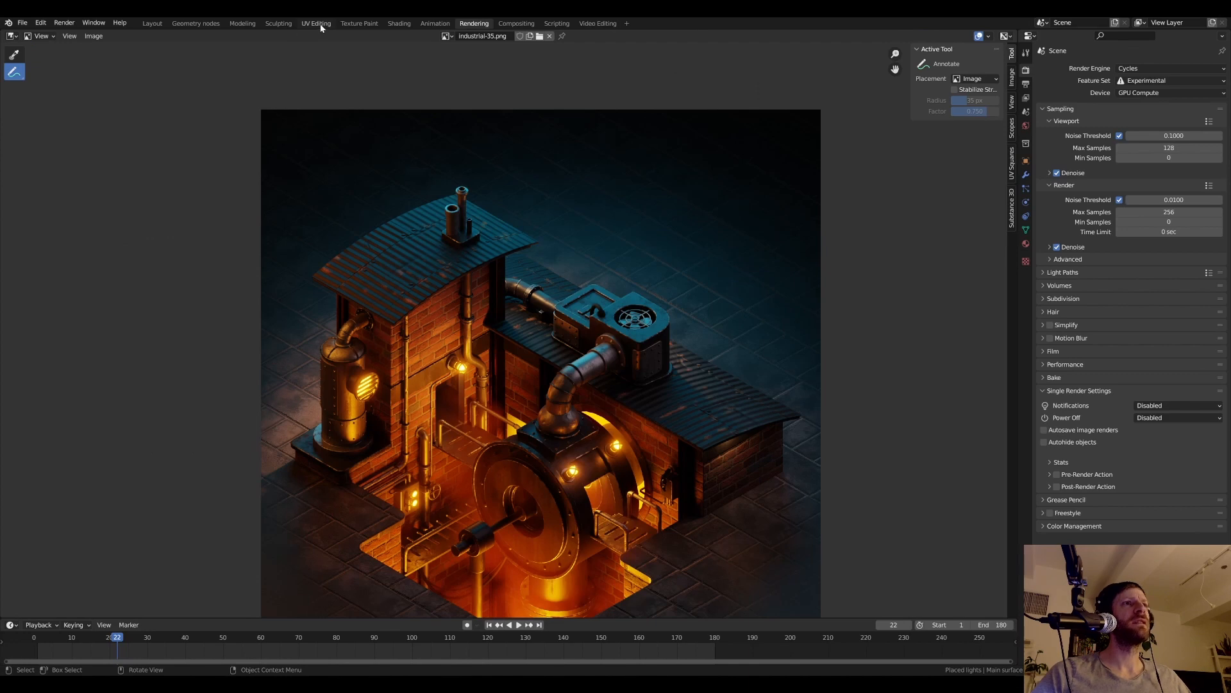
left_click(318, 24)
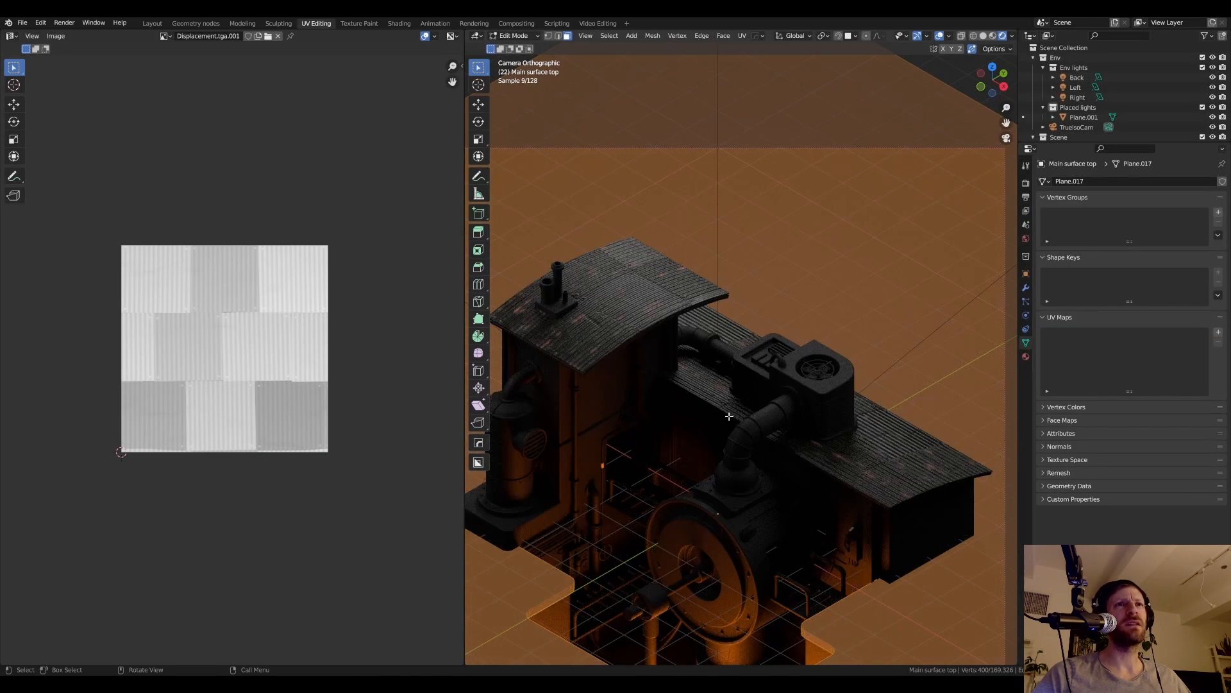
left_click(152, 23)
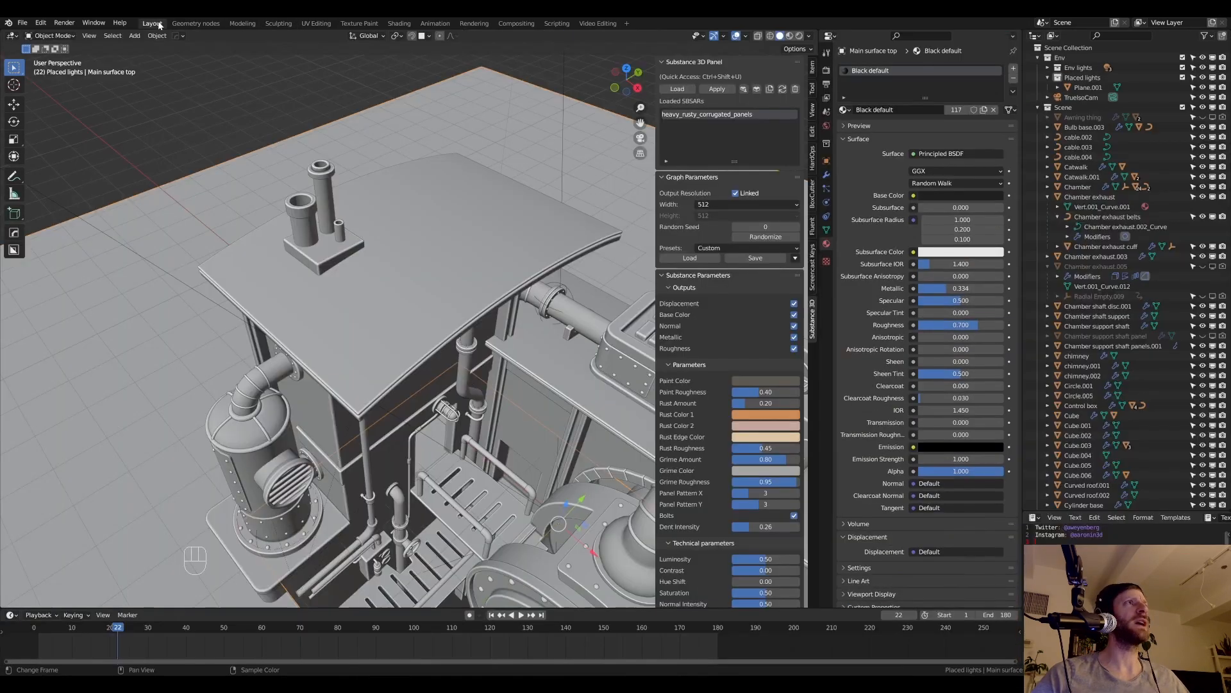
scroll(381, 310, "down", 3)
mouse_move(413, 286)
middle_mouse_down("shift")
mouse_move(404, 295)
mouse_move(400, 281)
middle_mouse_up("shift")
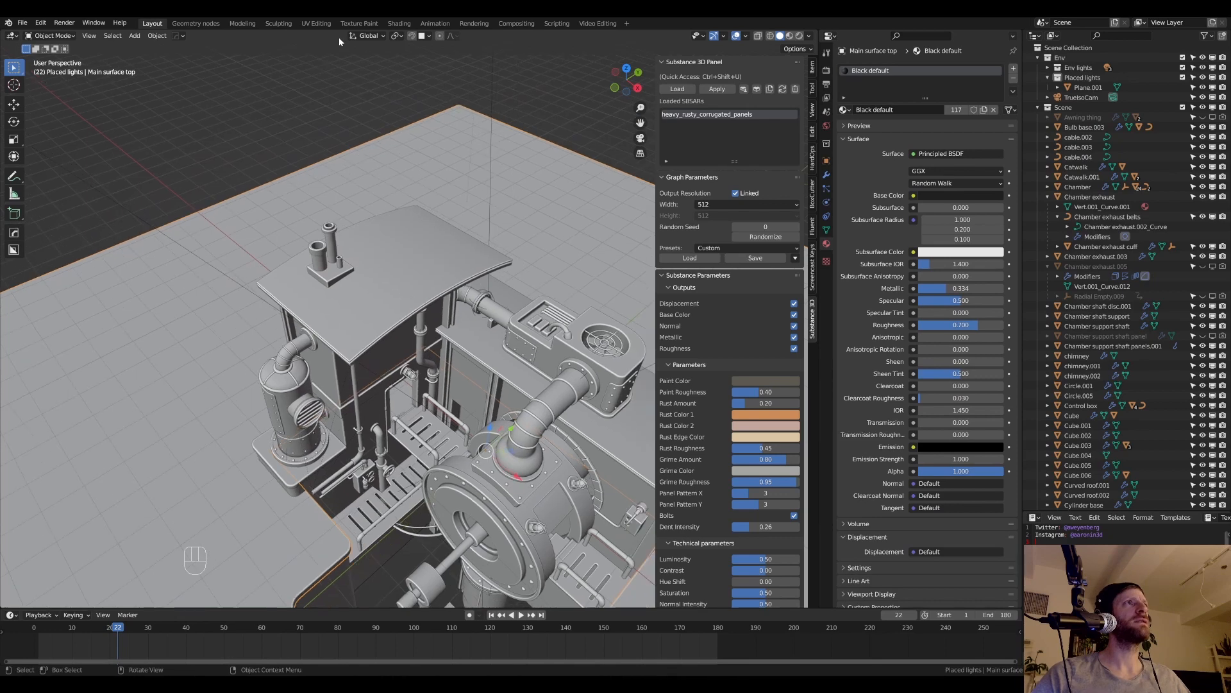
- Switch to the Shading workspace, select the cabin's curved roof and widen the node editor around its Mapping nodes
left_click(399, 24)
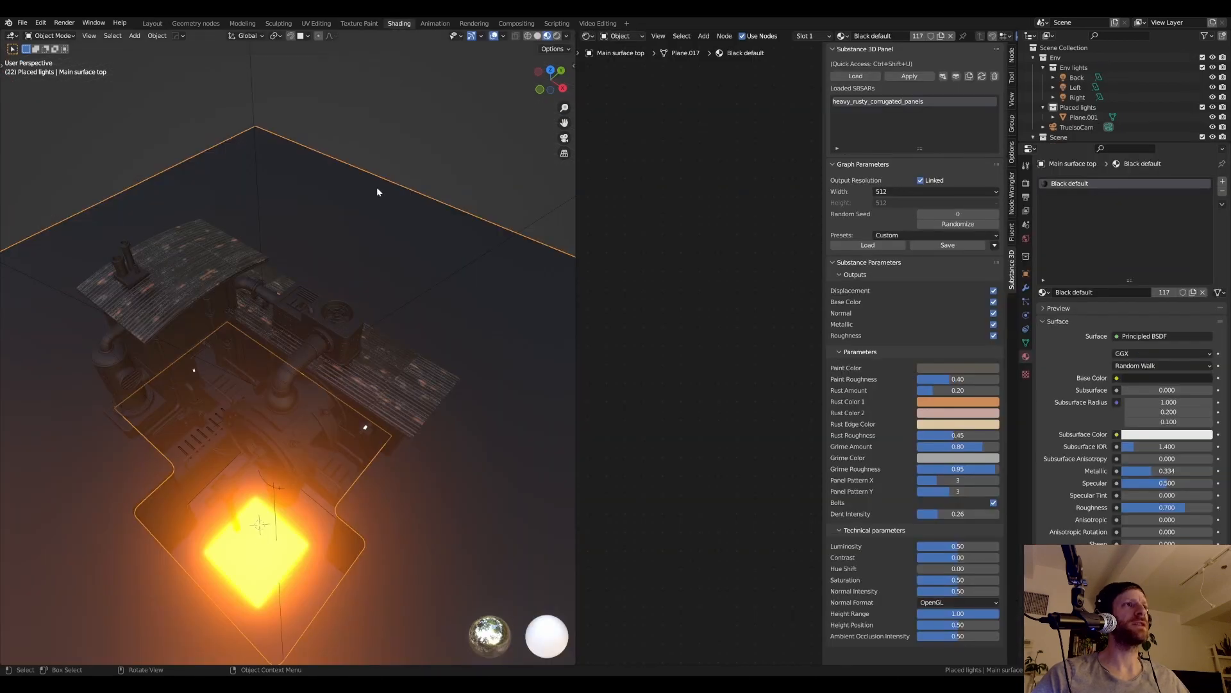
middle_click_drag(379, 187, 313, 289)
left_click(210, 215)
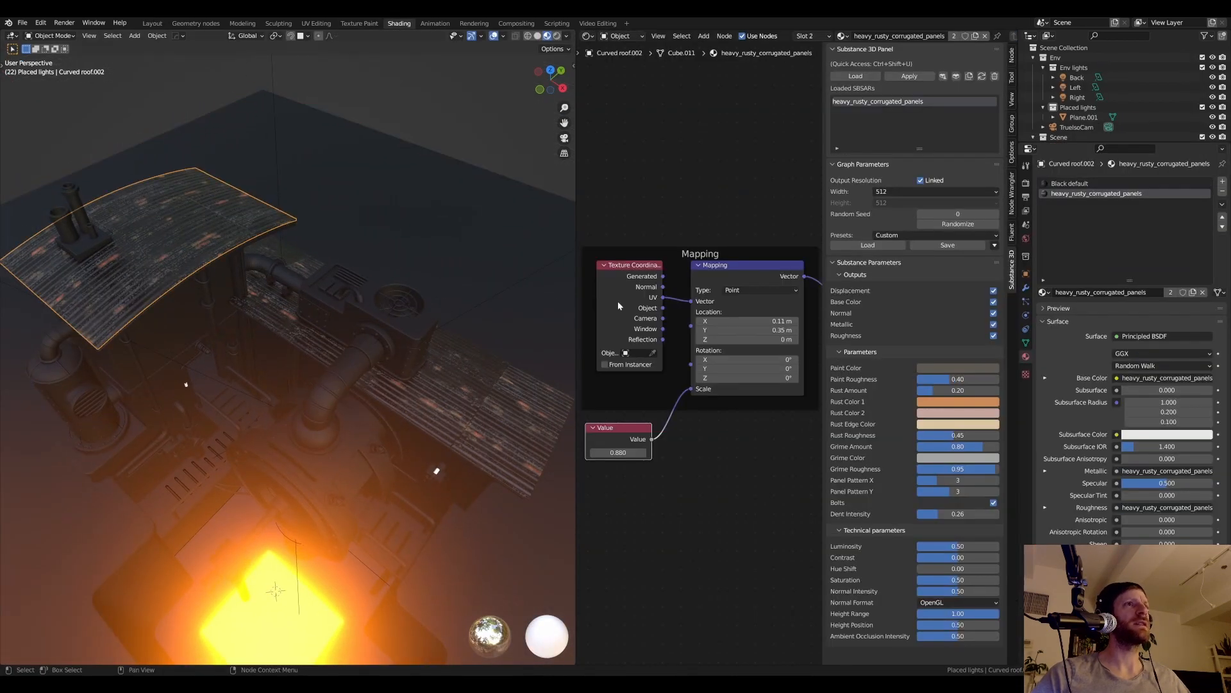
left_click_drag(572, 281, 432, 286)
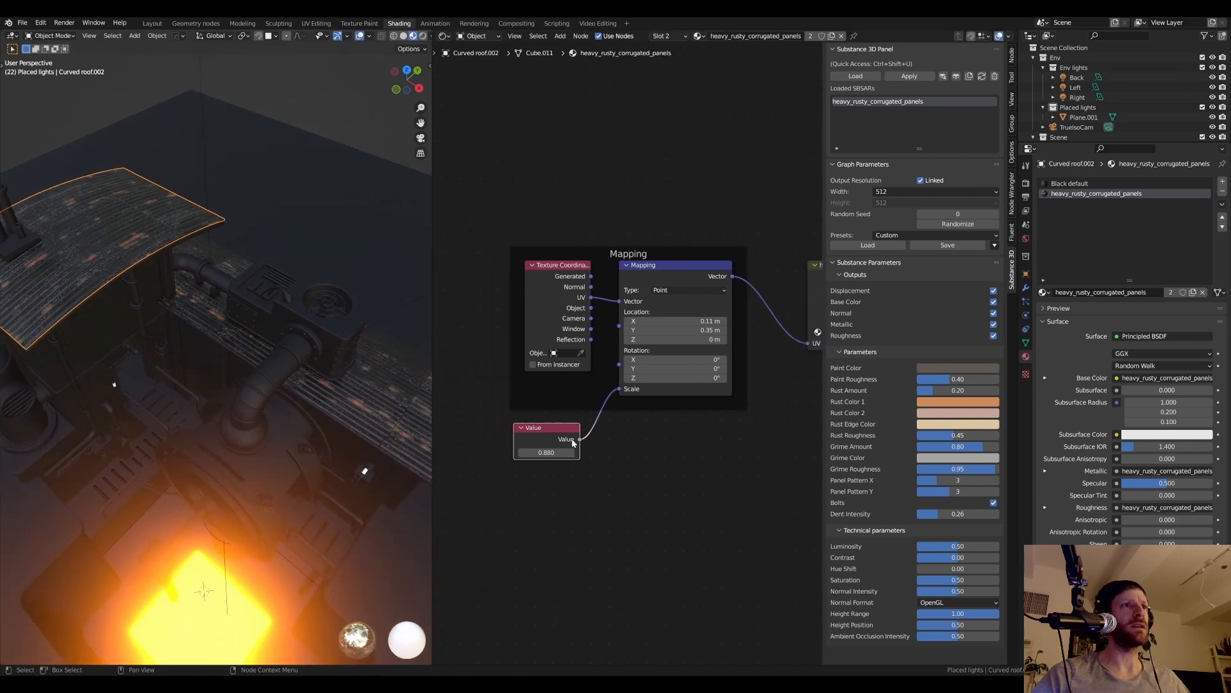
- Set the Value node driving the roof texture's mapping scale to 1 and check the panels on the roof
left_click(546, 452)
type("1")
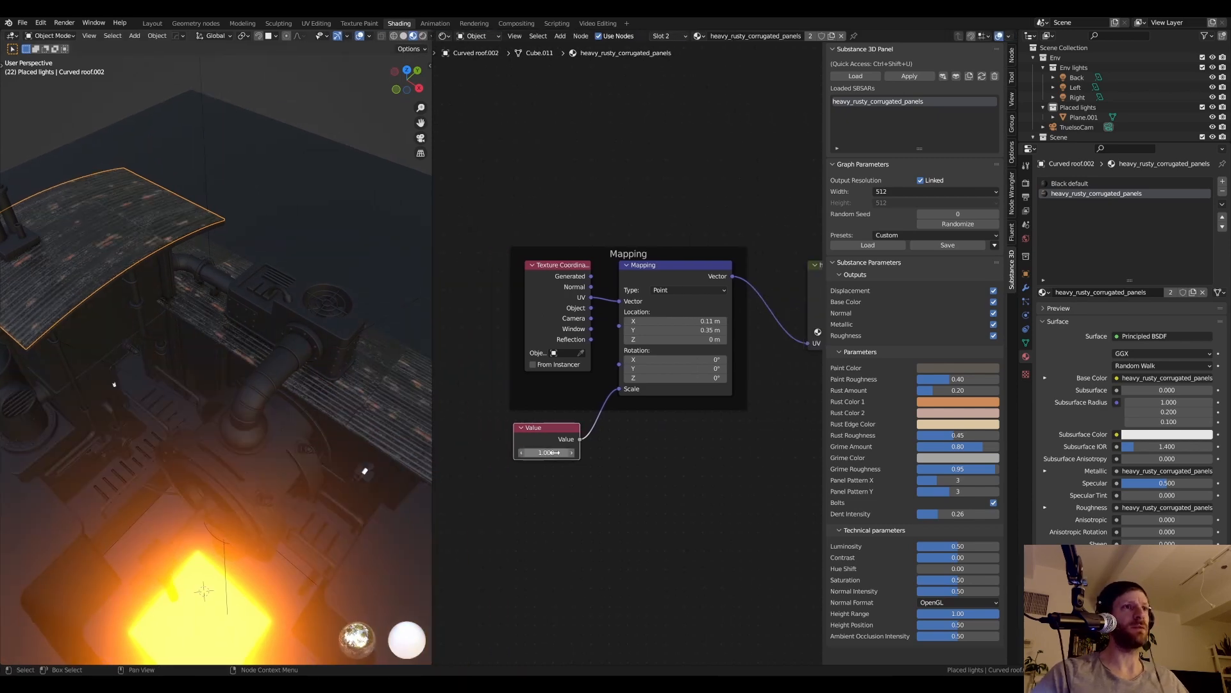
key("Return")
scroll(815, 414, "down", 1)
middle_click_drag(257, 331, 201, 346)
scroll(267, 360, "up", 4)
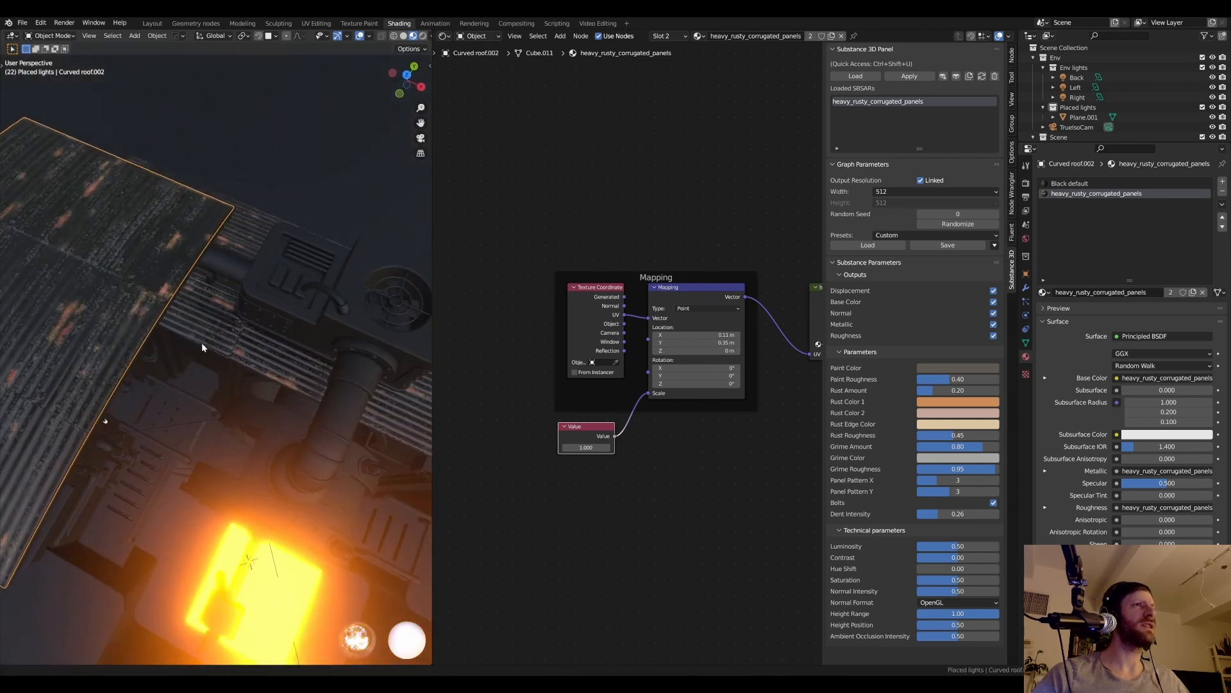
scroll(316, 385, "down", 2)
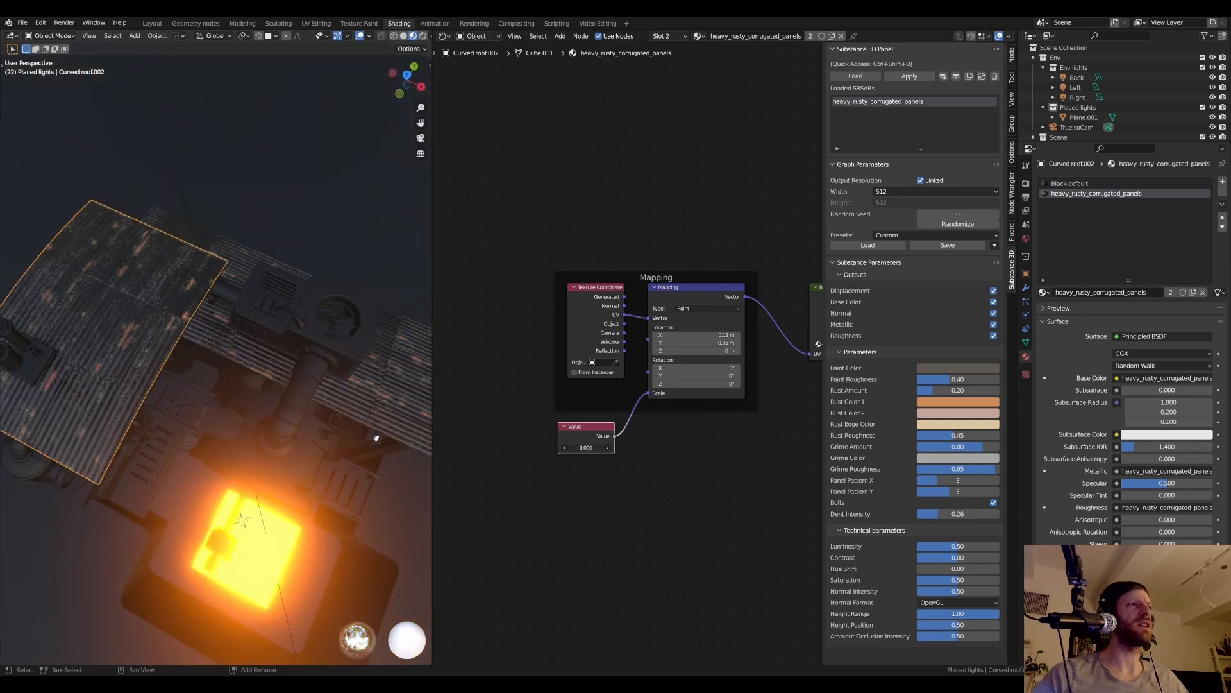
- Select the long lower roof and try adjusting the mapping scale value while viewing both roofs from the top
left_click(395, 387)
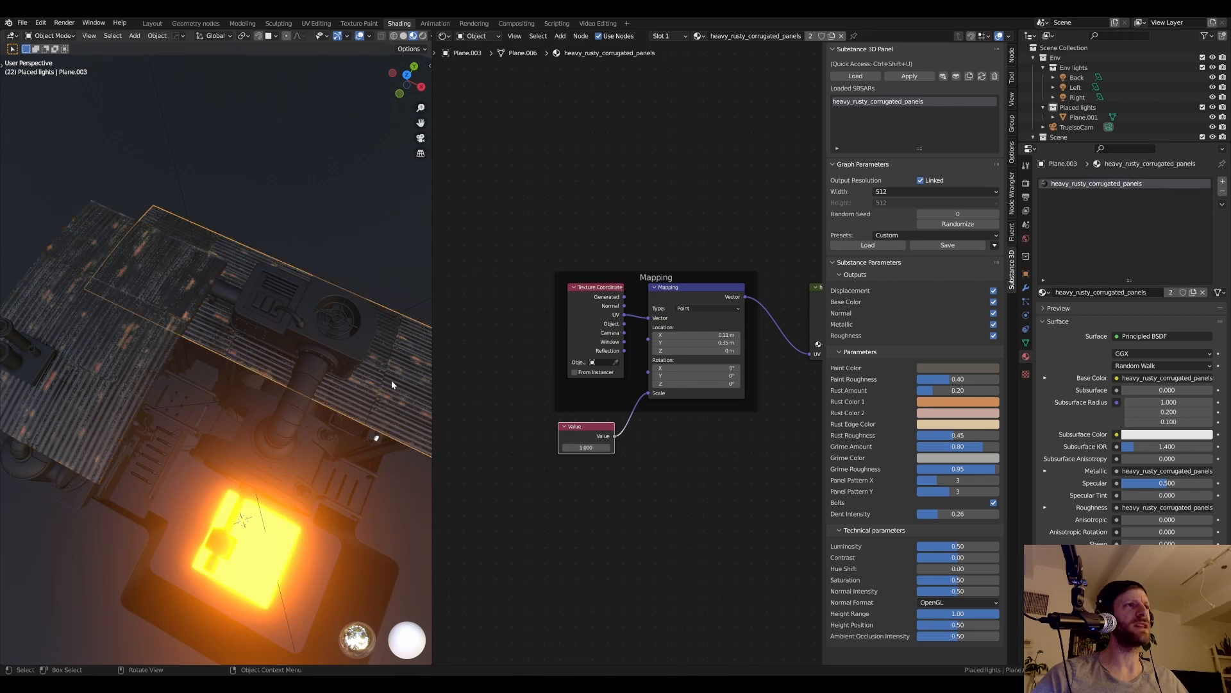
left_click_drag(585, 447, 585, 447)
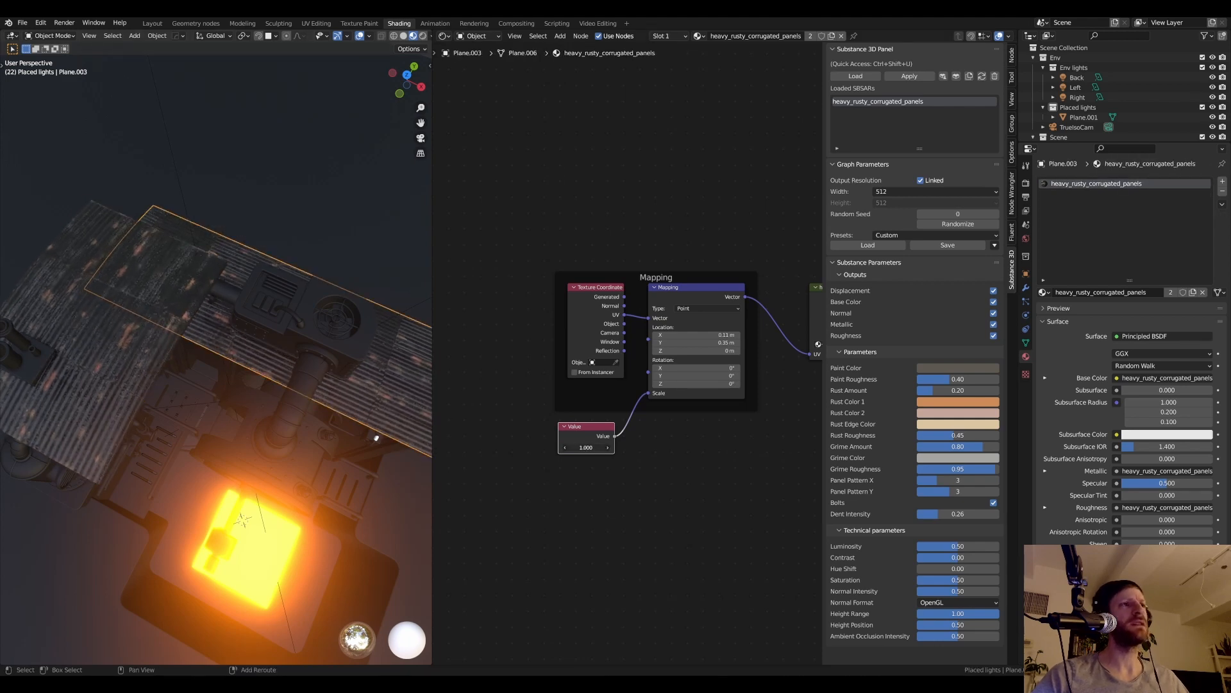
middle_click_drag(256, 335, 254, 333)
scroll(259, 328, "up", 3)
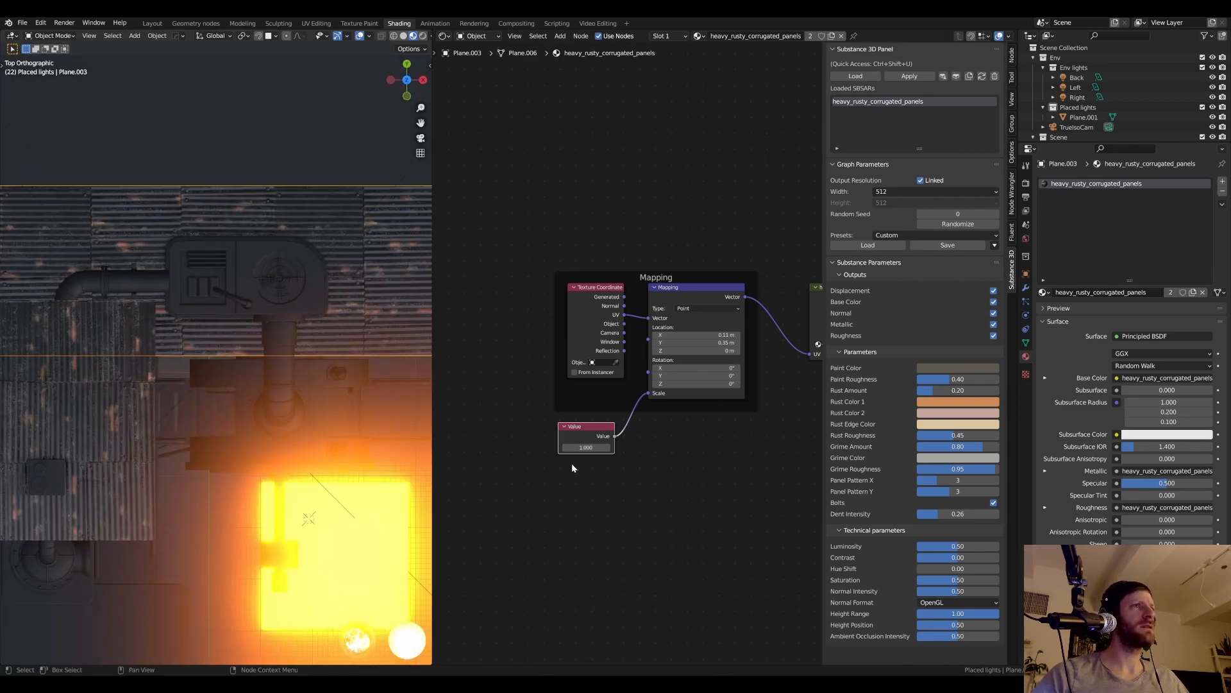
left_click_drag(586, 447, 589, 447)
scroll(240, 404, "down", 4)
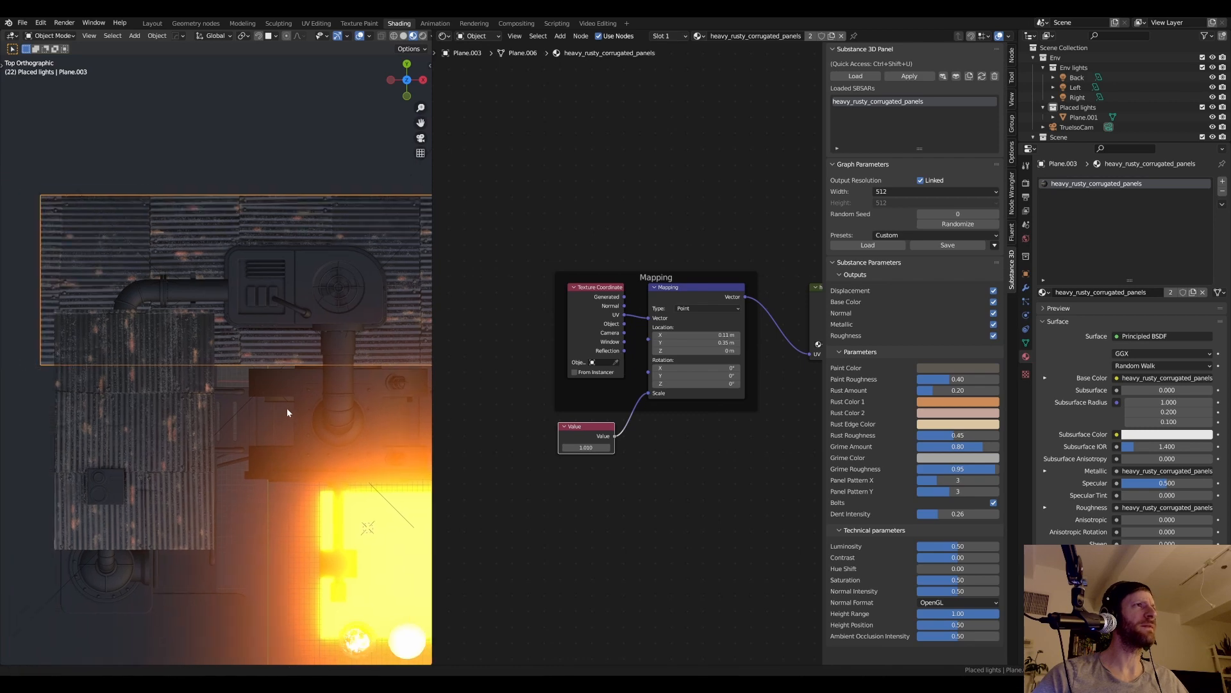
middle_click_drag(287, 408, 290, 388)
scroll(290, 388, "down", 3)
- Show the scene through the camera in rendered shading and lower the mapping scale value to 0.44
key("KP_0")
key("z")
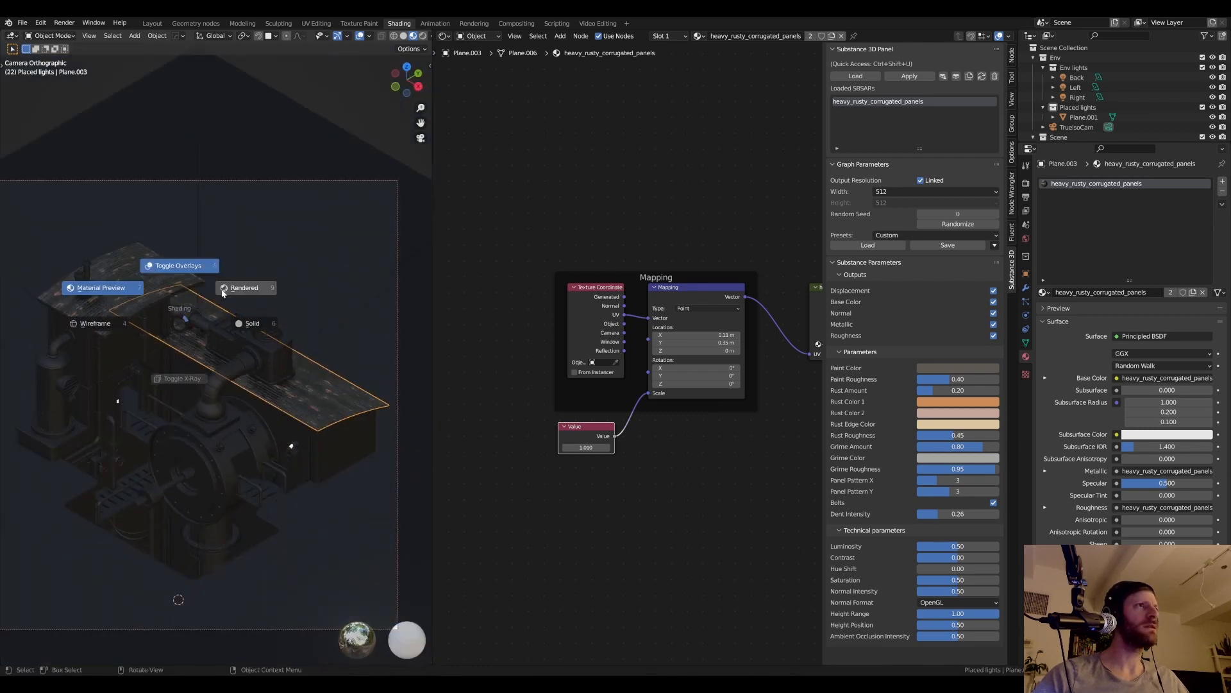
left_click(223, 287)
scroll(219, 294, "up", 1)
middle_click_drag(218, 293, 255, 303, "shift")
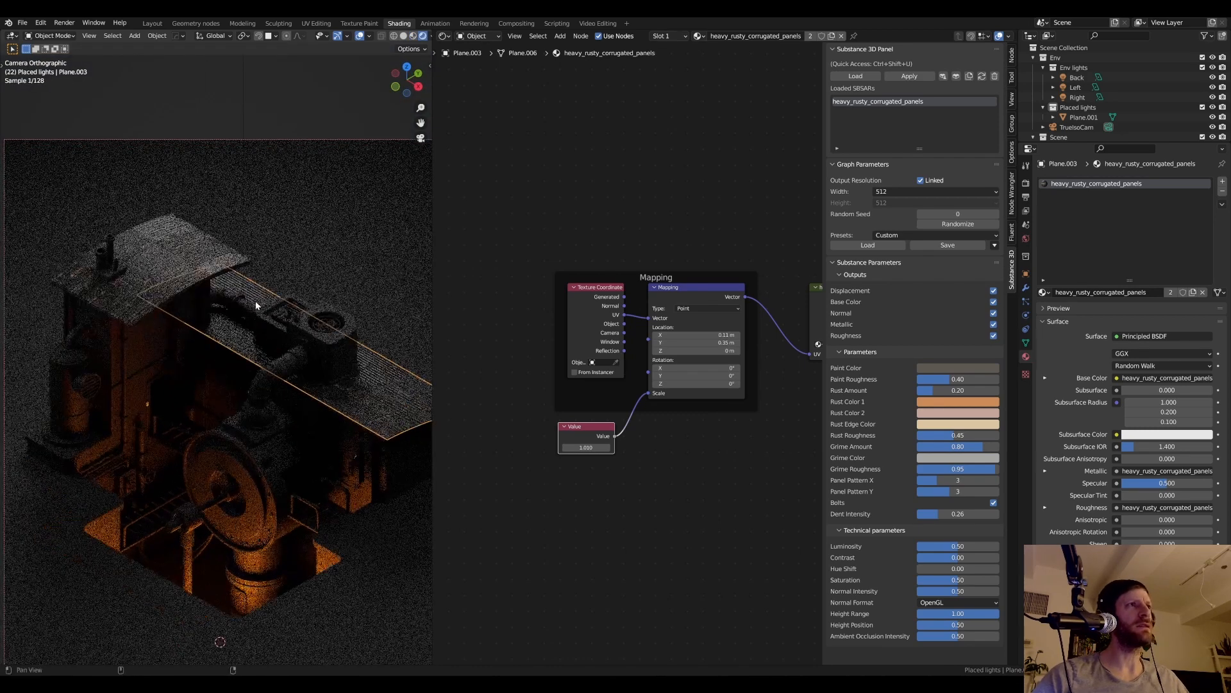
scroll(269, 308, "up", 1)
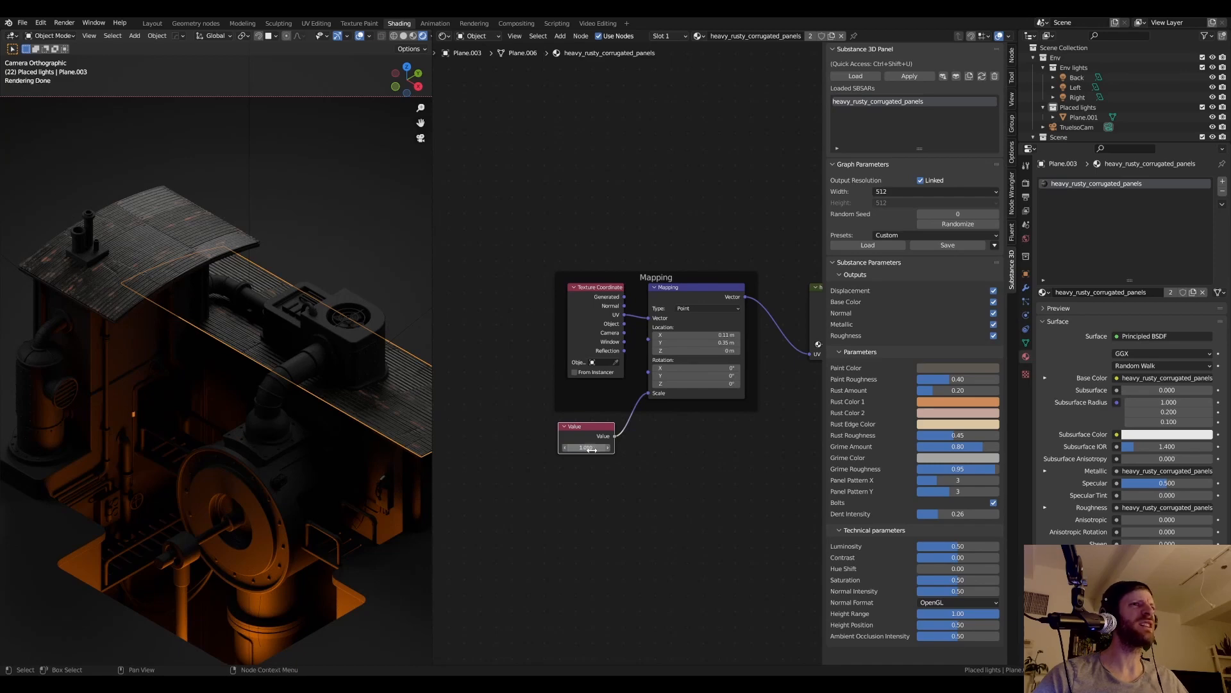
left_click_drag(590, 447, 488, 447)
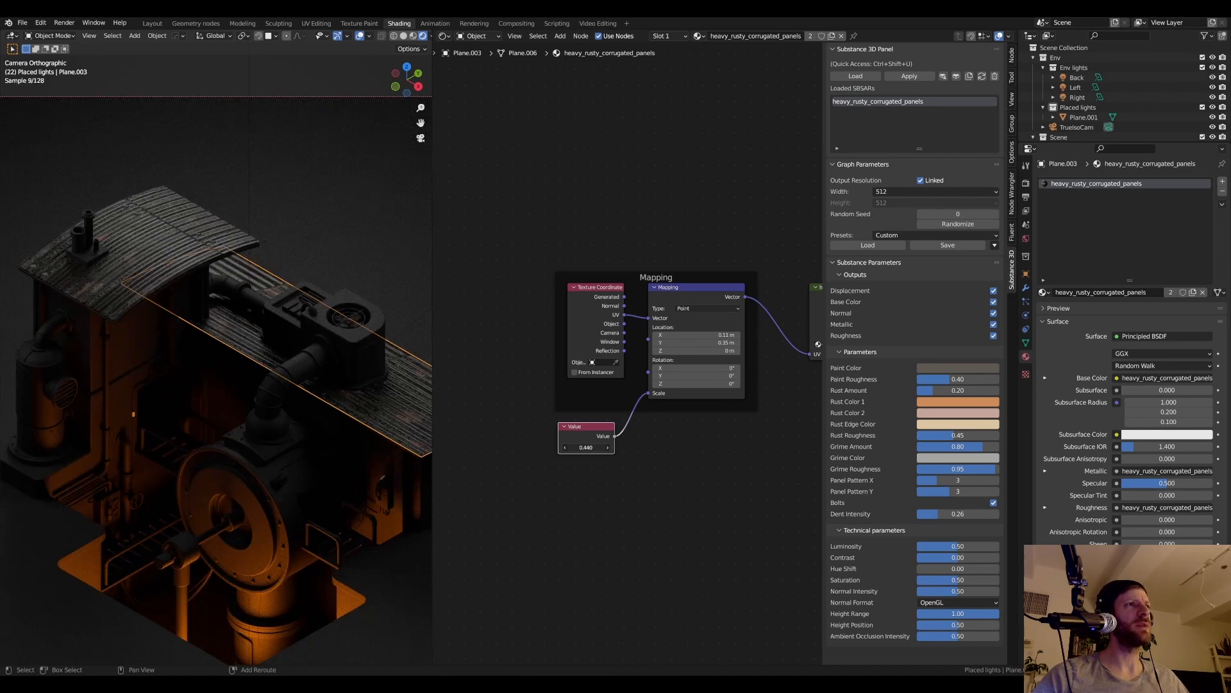
left_click(316, 260)
scroll(318, 260, "down", 2)
scroll(320, 264, "up", 4)
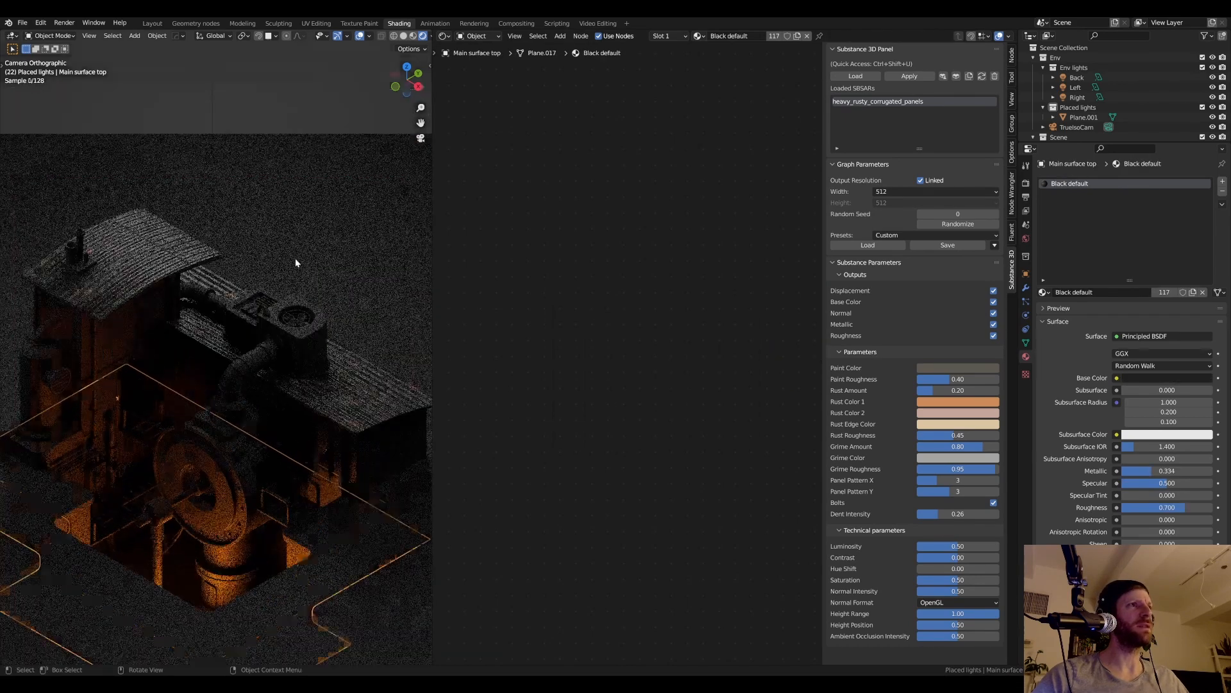
- Select the long lower roof and shift its UVs slightly to the right in the UV Editing workspace
left_click(373, 399)
key("KP_7")
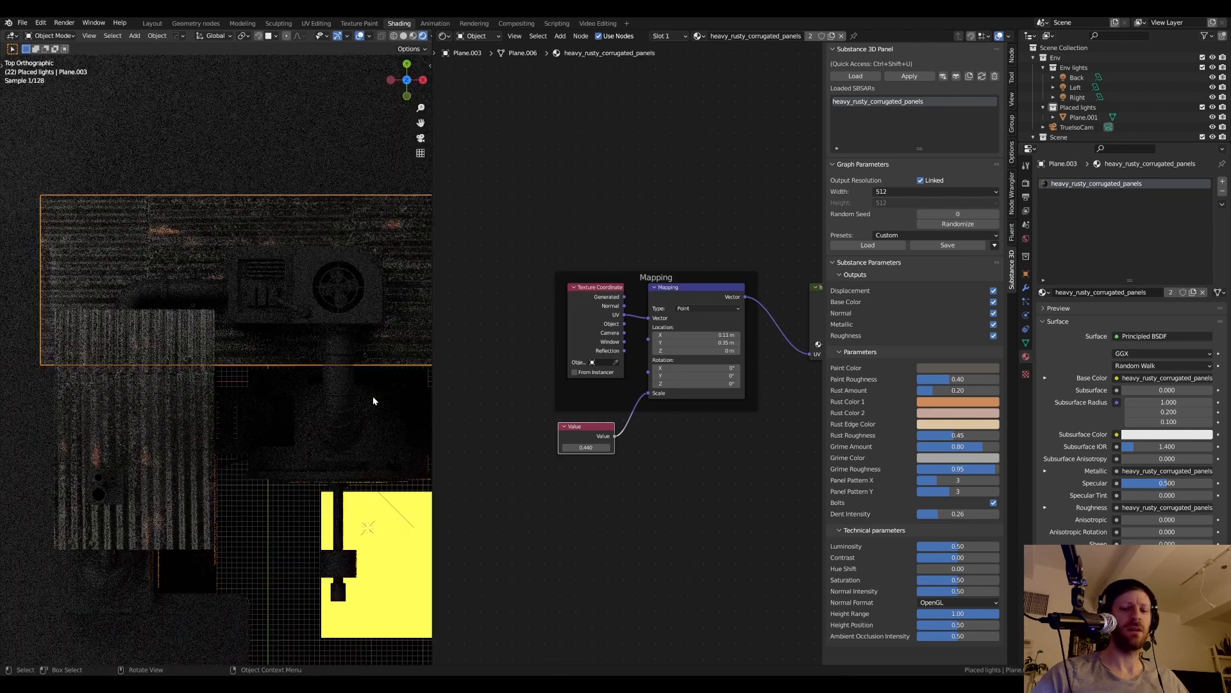
middle_click_drag(340, 372, 256, 361, "shift")
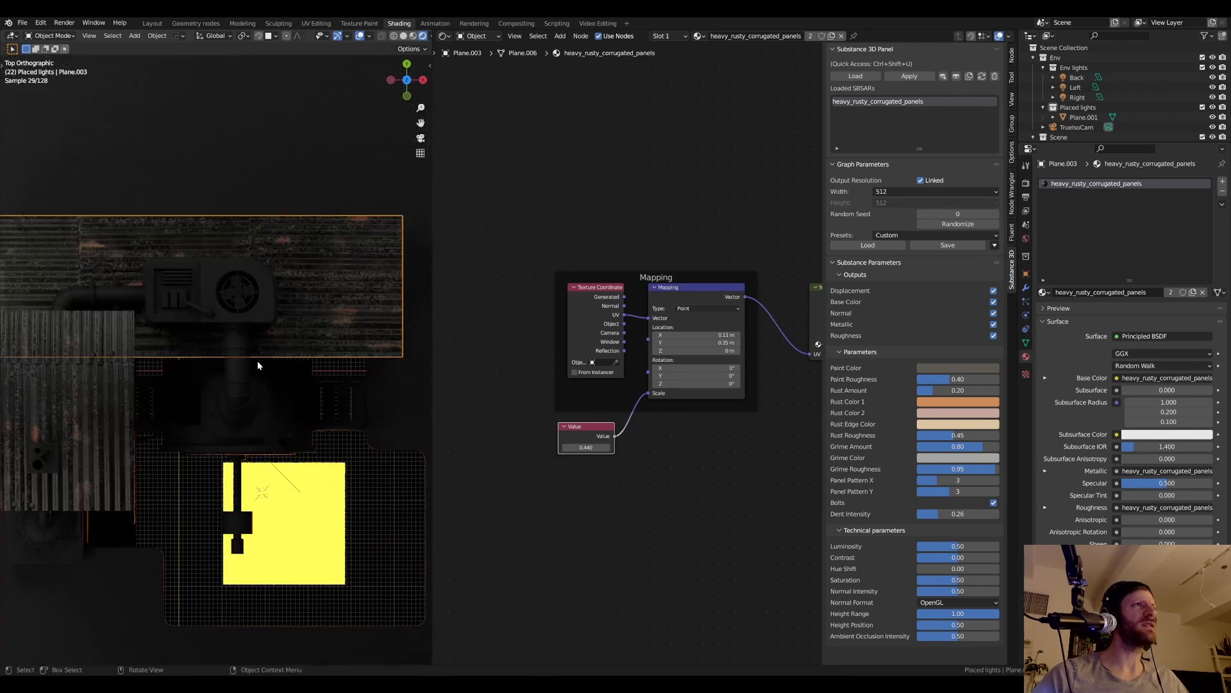
scroll(257, 361, "down", 1)
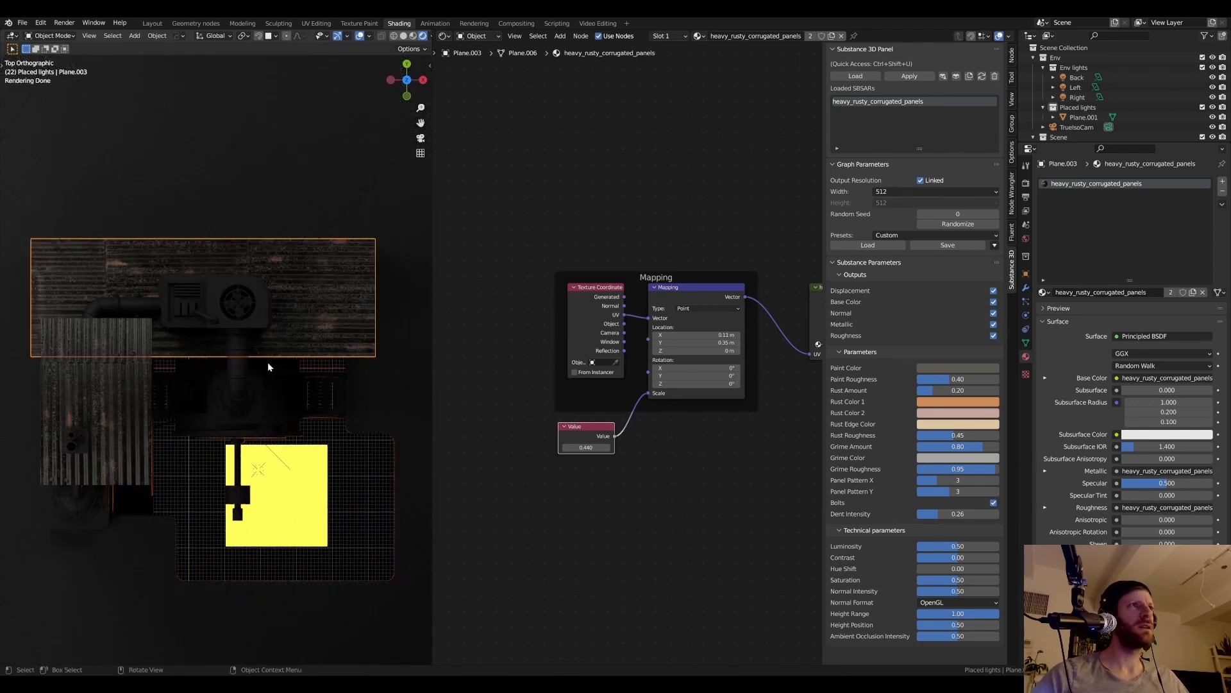
key("KP_0")
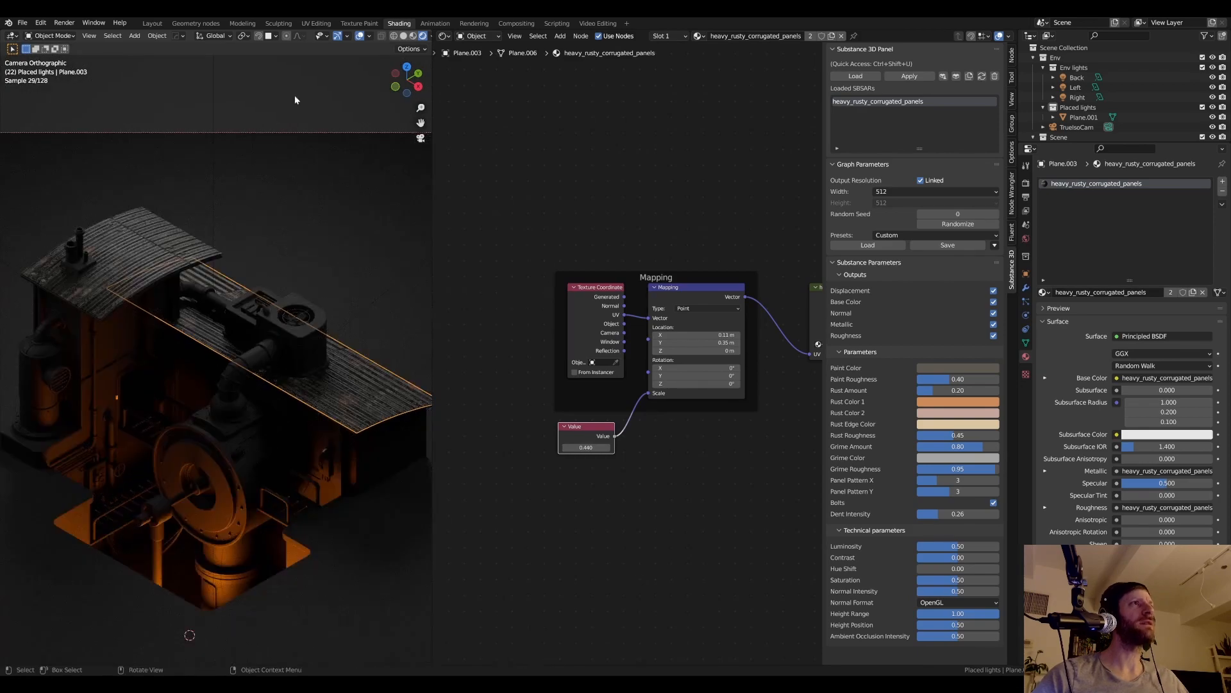
left_click(316, 23)
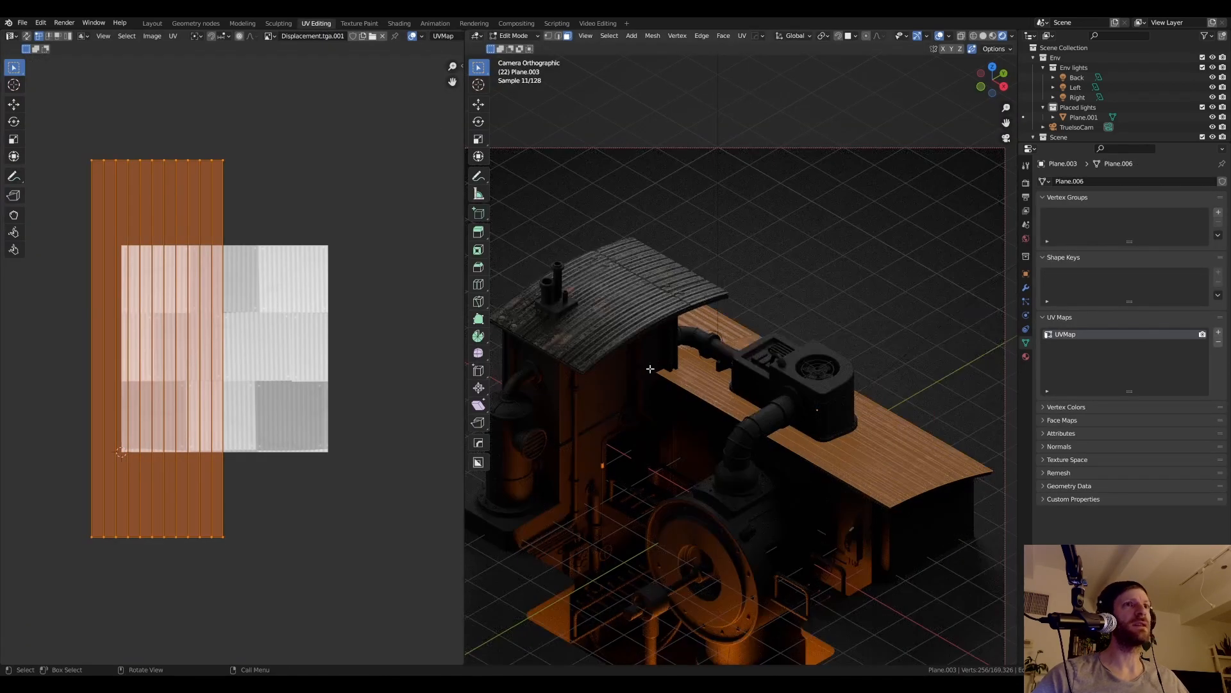
key("g")
left_click(225, 357)
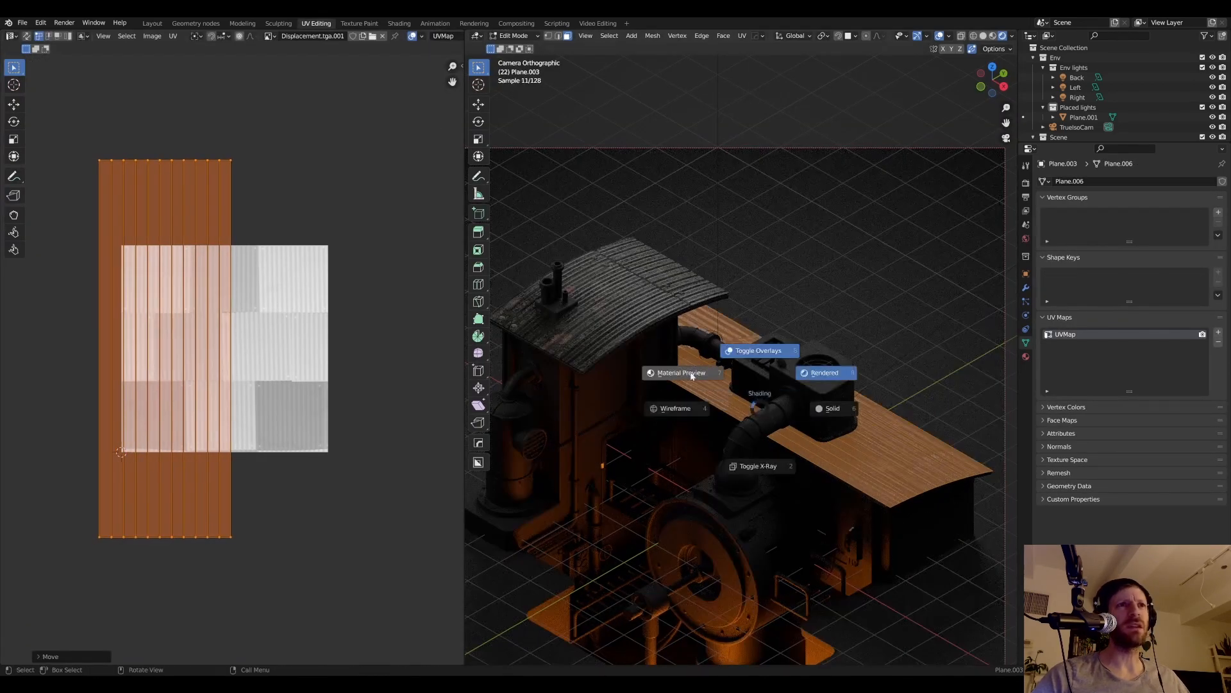
- Move the long roof's UVs about 0.2 upward in material preview, and leave Edit Mode to check the result
scroll(744, 384, "up", 3)
middle_click_drag(693, 391, 683, 378, "shift")
key("g")
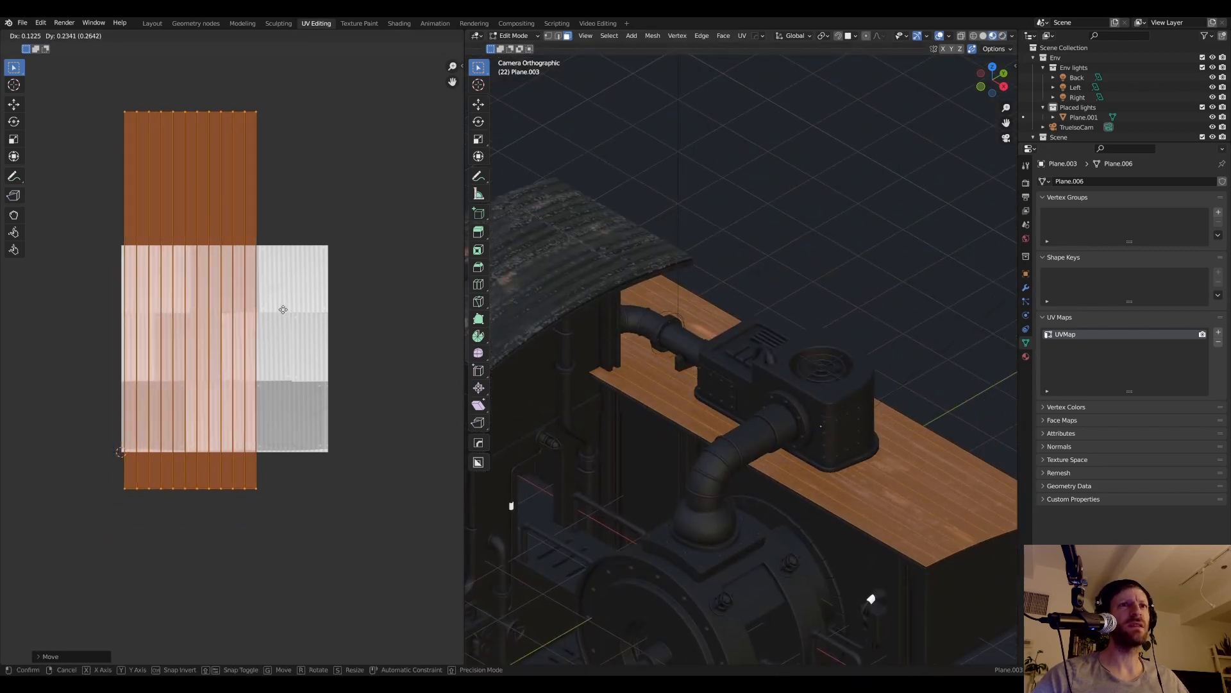
left_click(261, 313)
key("Tab")
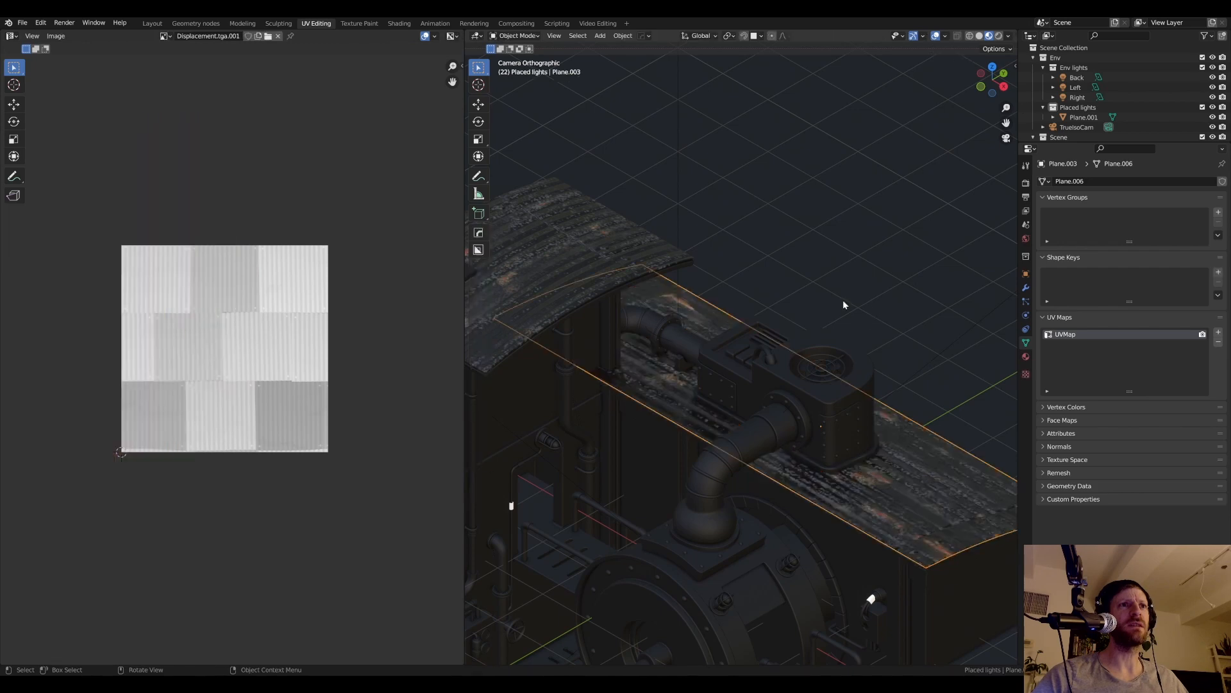
left_click(844, 299)
scroll(817, 327, "down", 3)
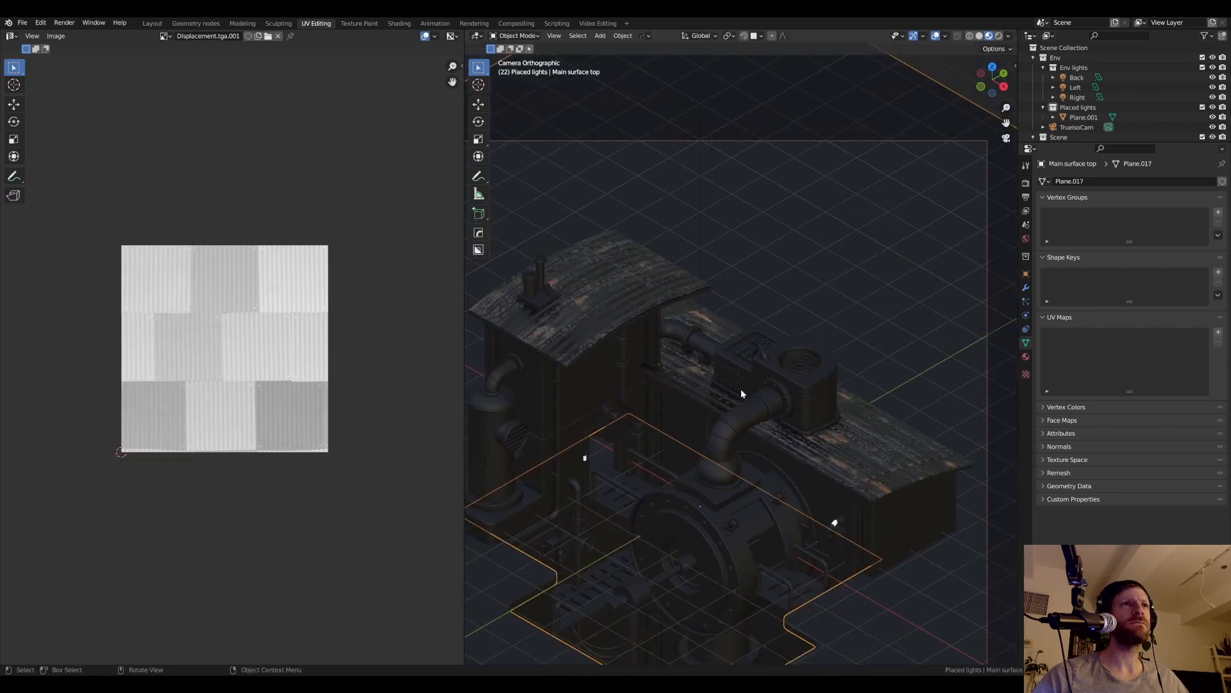
scroll(668, 371, "down", 2)
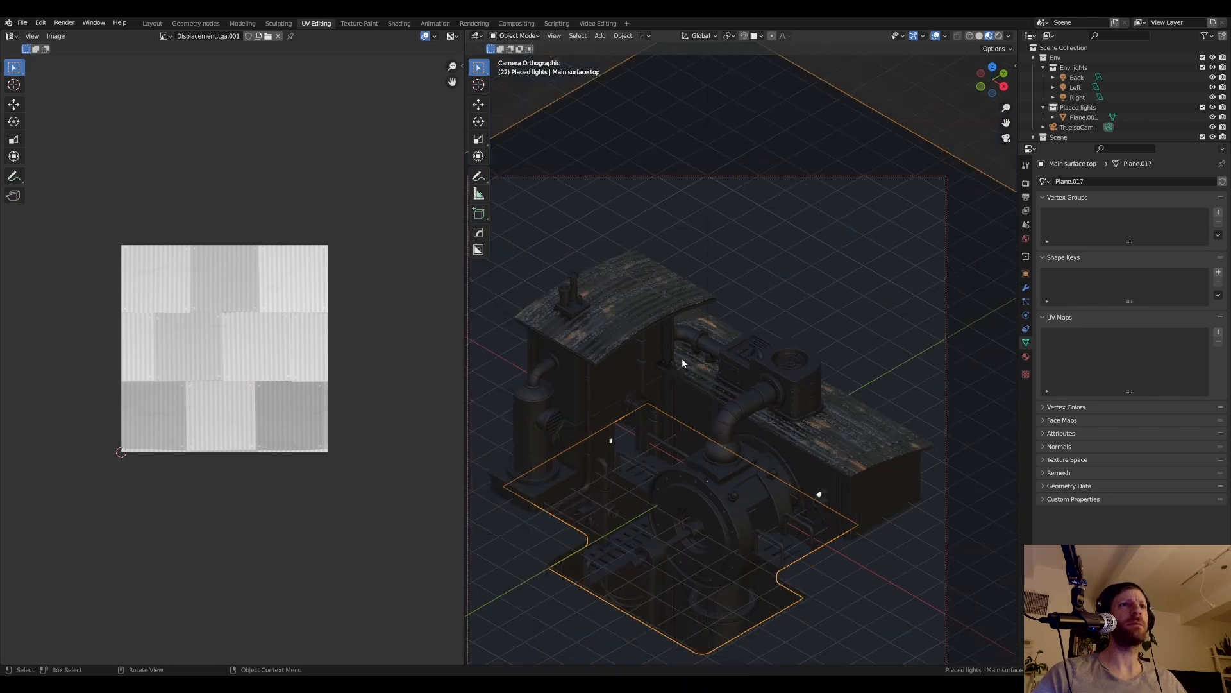
- Save industrial-texturing.blend and display the camera view in rendered shading
key("ctrl+s")
key("z")
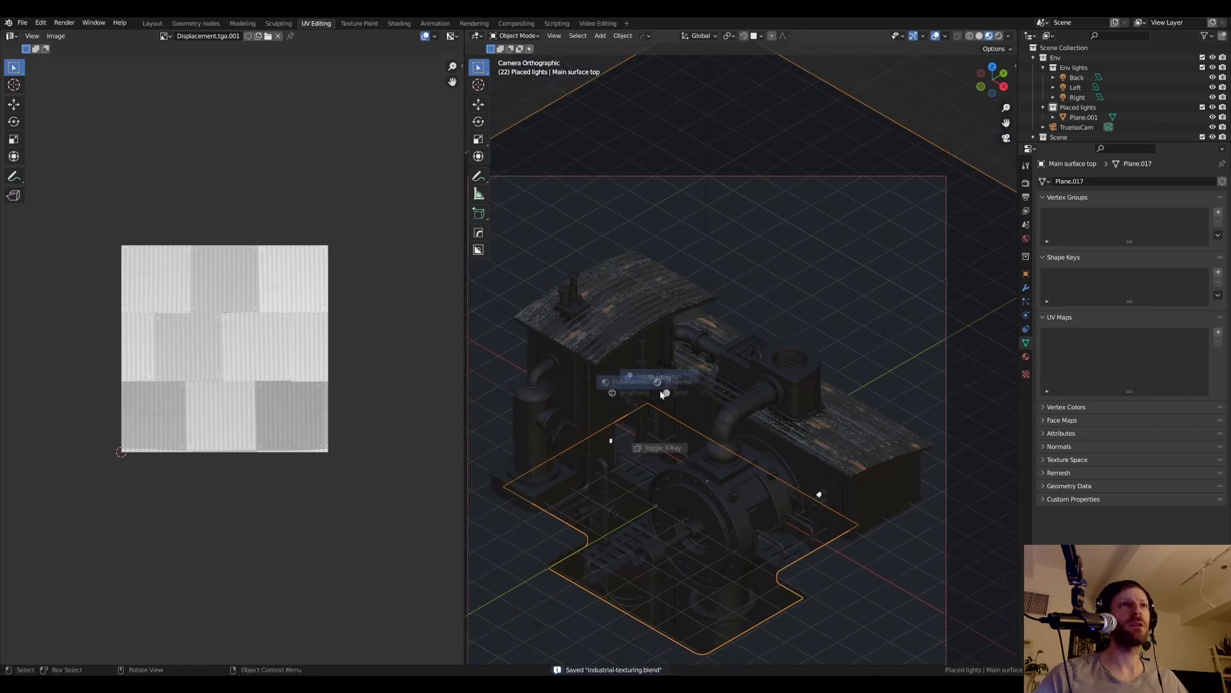
left_click(701, 361)
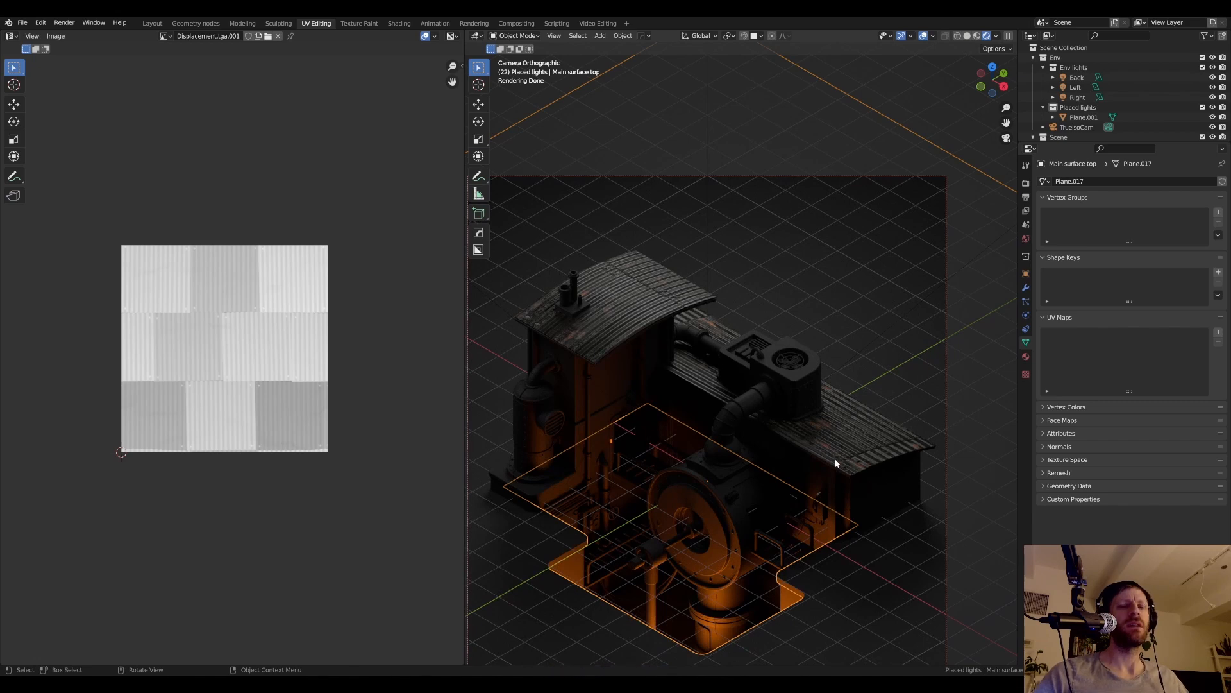
- Compare the rendered roof panels from the top with the displacement image, and examine the whole model through the camera
key("KP_7")
scroll(835, 459, "up", 1)
middle_click_drag(984, 381, 857, 402, "shift")
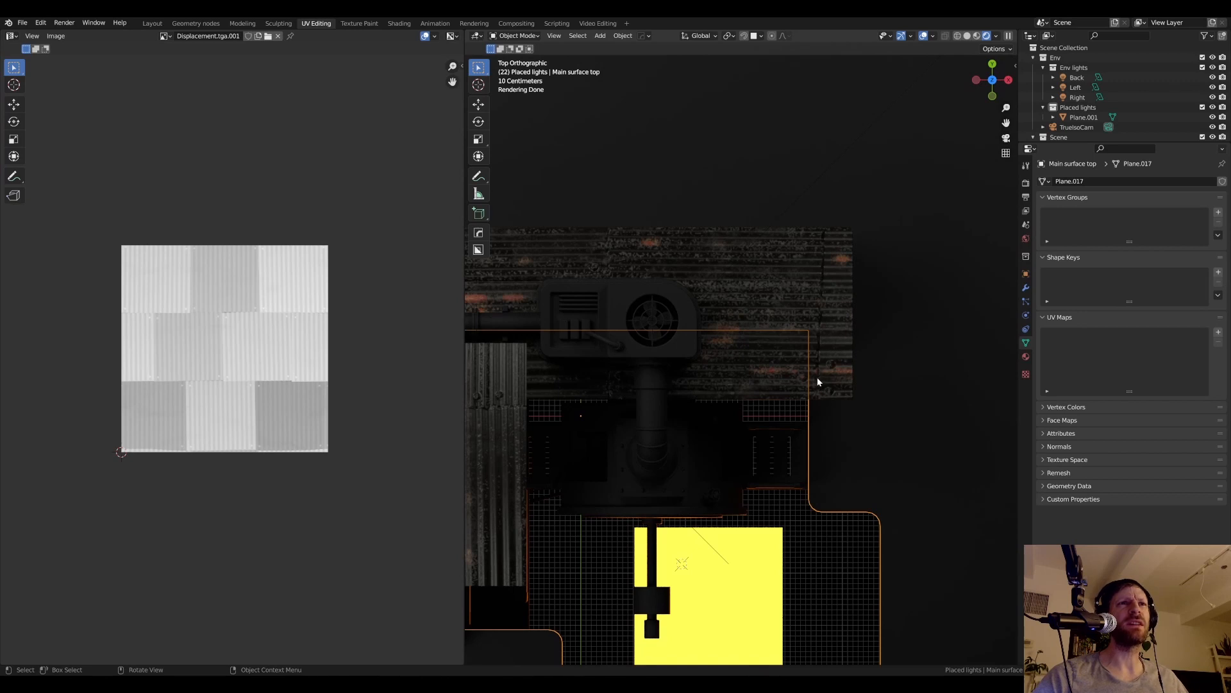
scroll(233, 359, "up", 3)
middle_click_drag(276, 394, 309, 400)
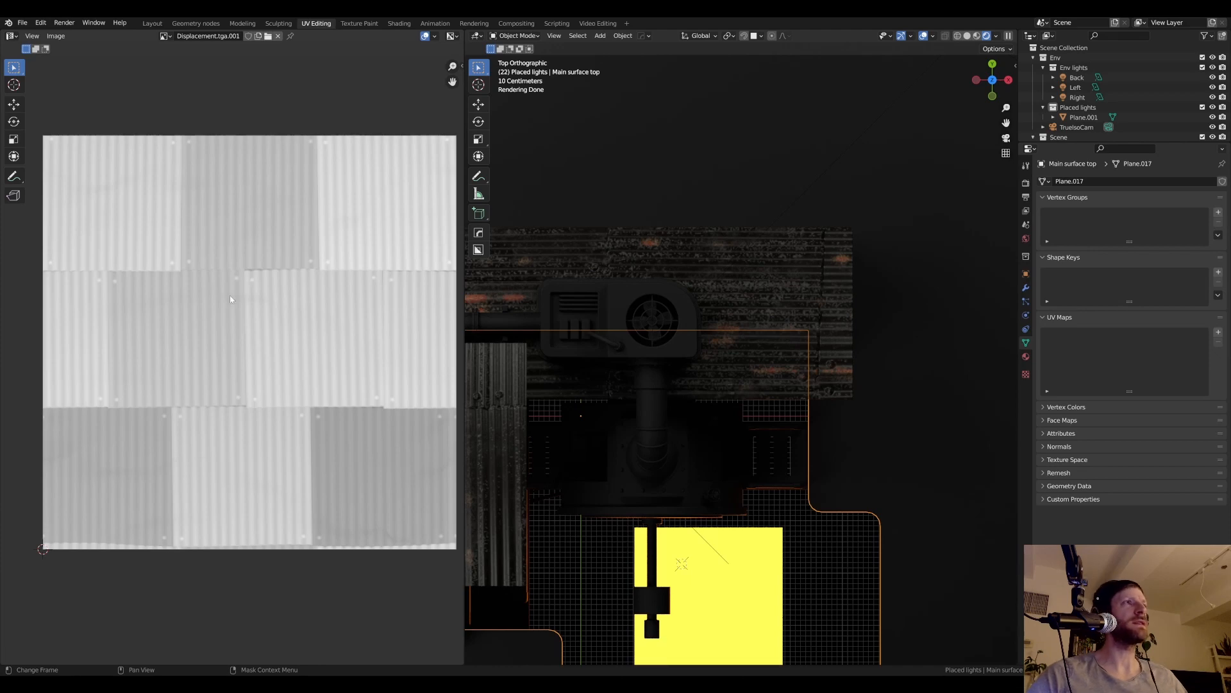
scroll(350, 345, "down", 2)
middle_click_drag(337, 342, 324, 340)
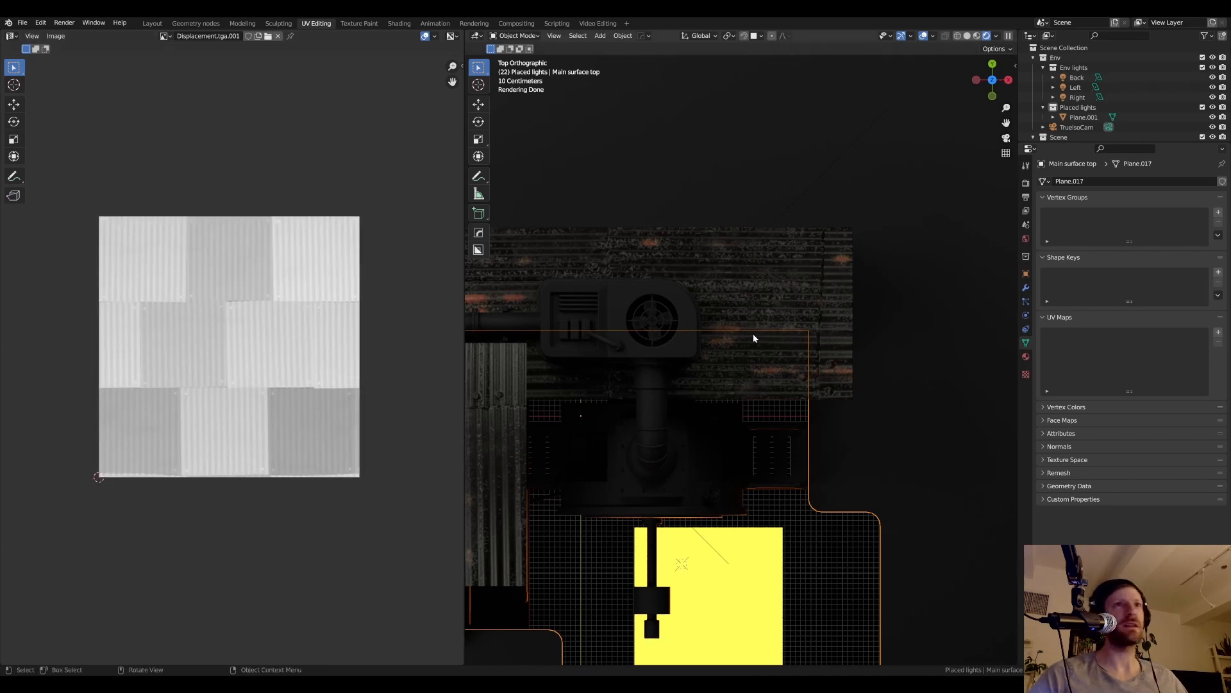
key("KP_0")
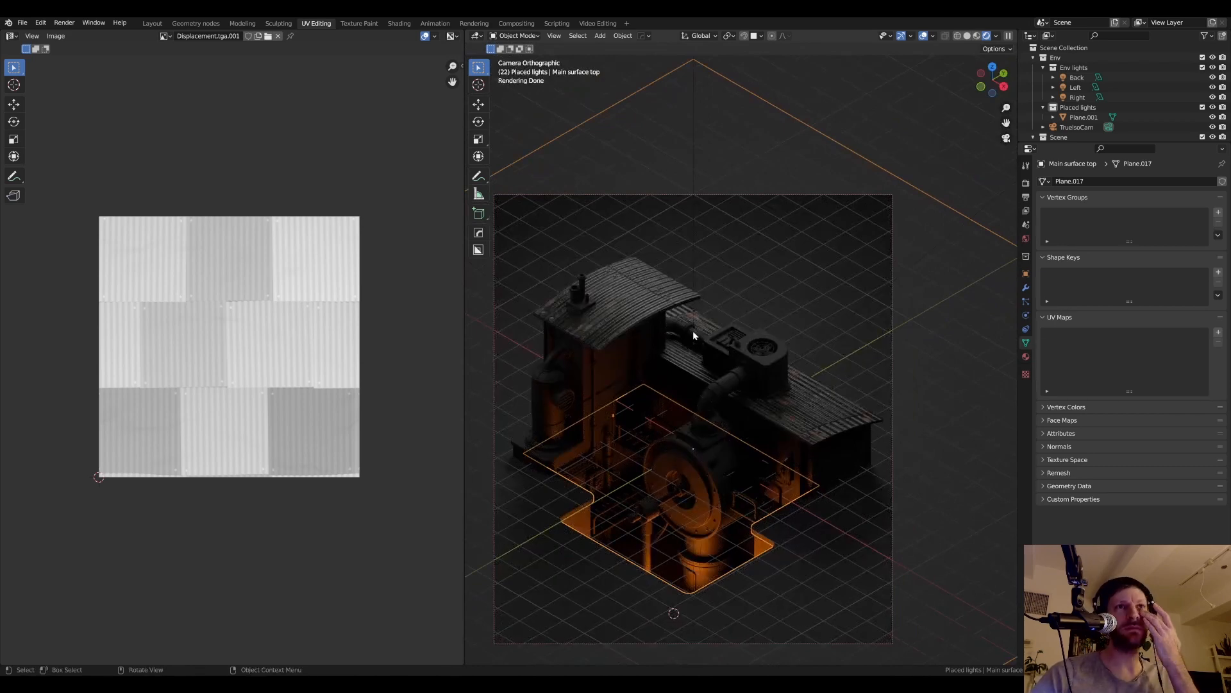
scroll(725, 374, "down", 1)
middle_click_drag(725, 375, 718, 363, "shift")
scroll(720, 362, "up", 1)
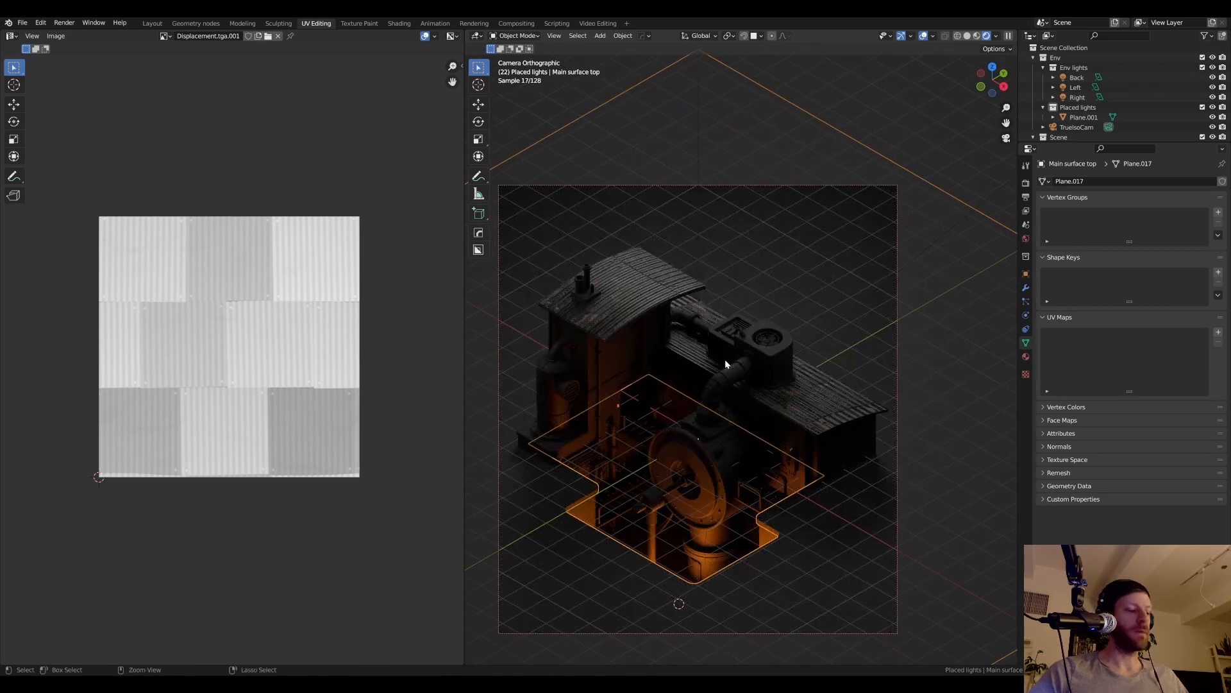
- Save the file and select the main structure beneath the long lower roof
key("ctrl+s")
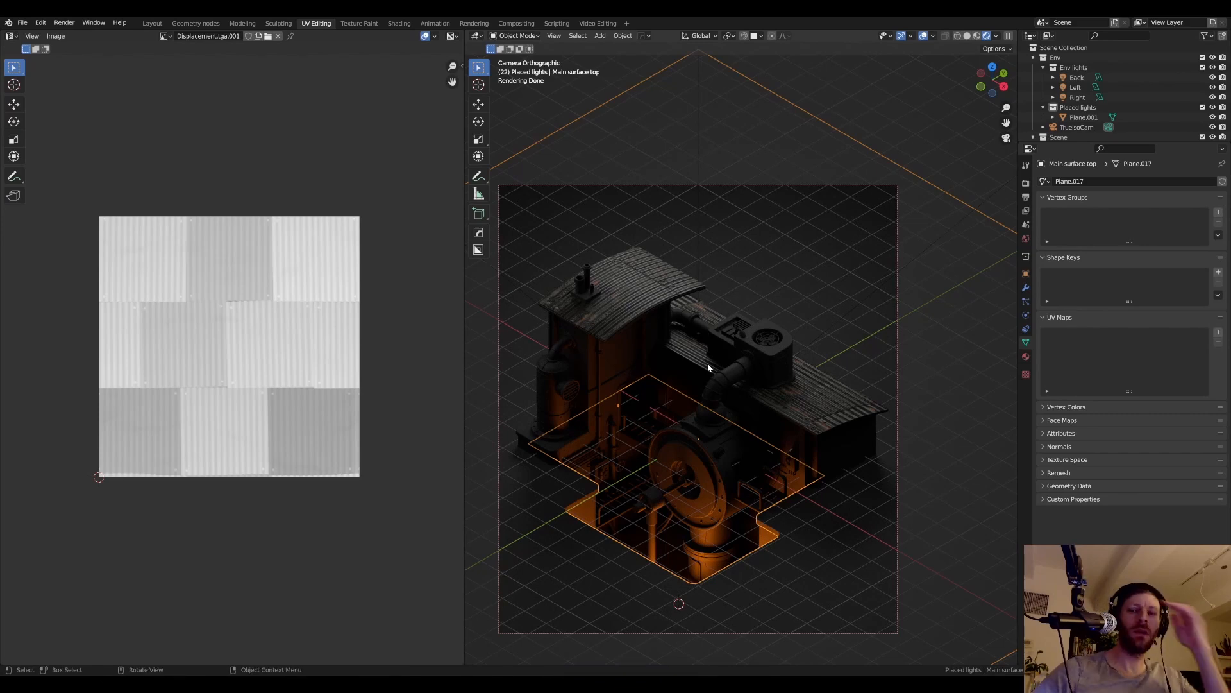
left_click(618, 354)
scroll(609, 347, "up", 2)
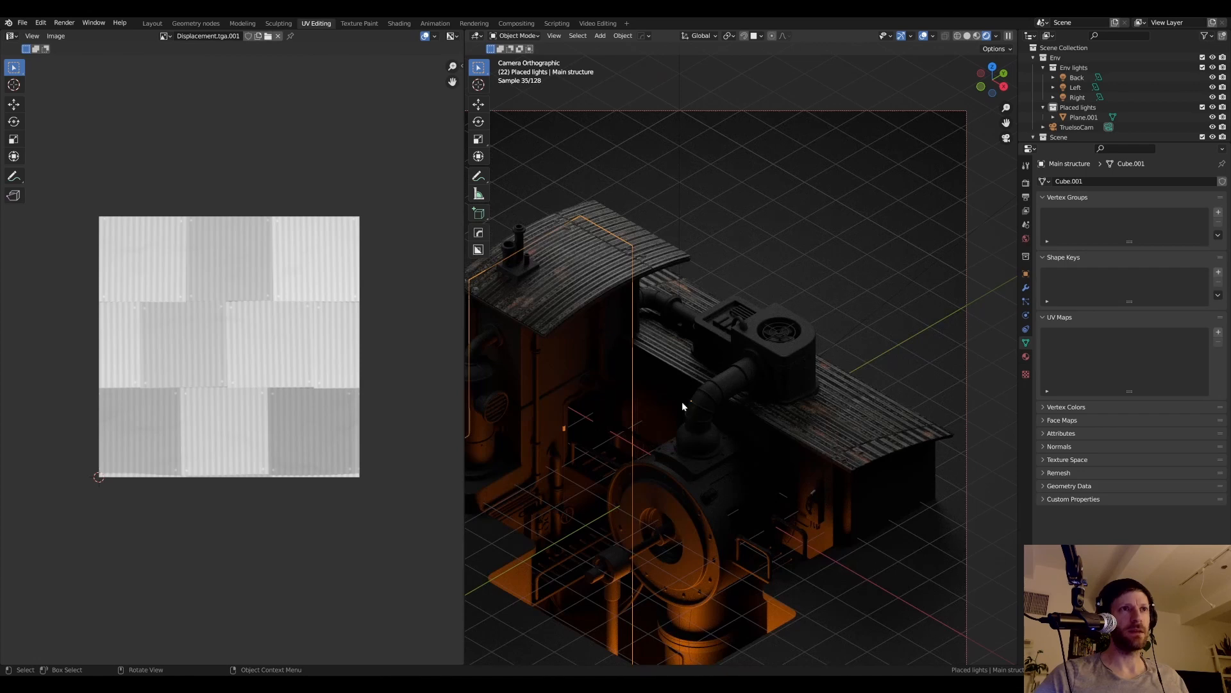
left_click(804, 473)
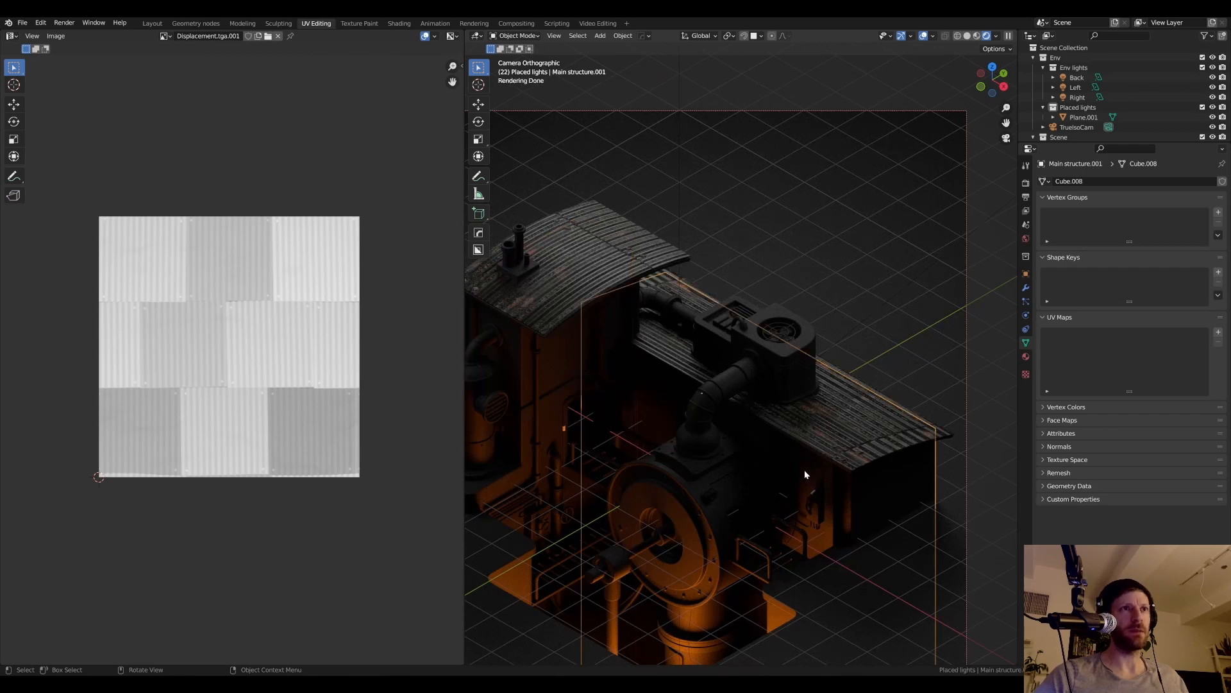
- Select the tall main structure beneath the upper curved roof and display the scene in material preview
left_click(563, 362)
scroll(549, 336, "down", 1)
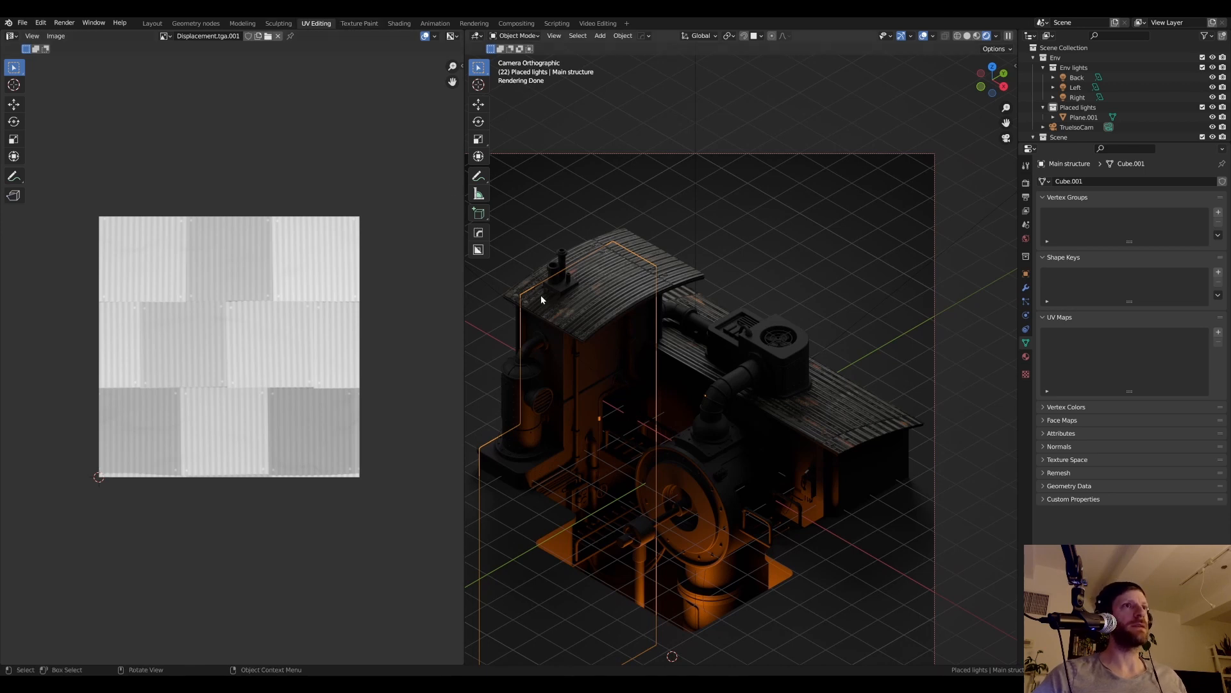
key("z")
left_click(533, 332)
scroll(551, 339, "up", 1)
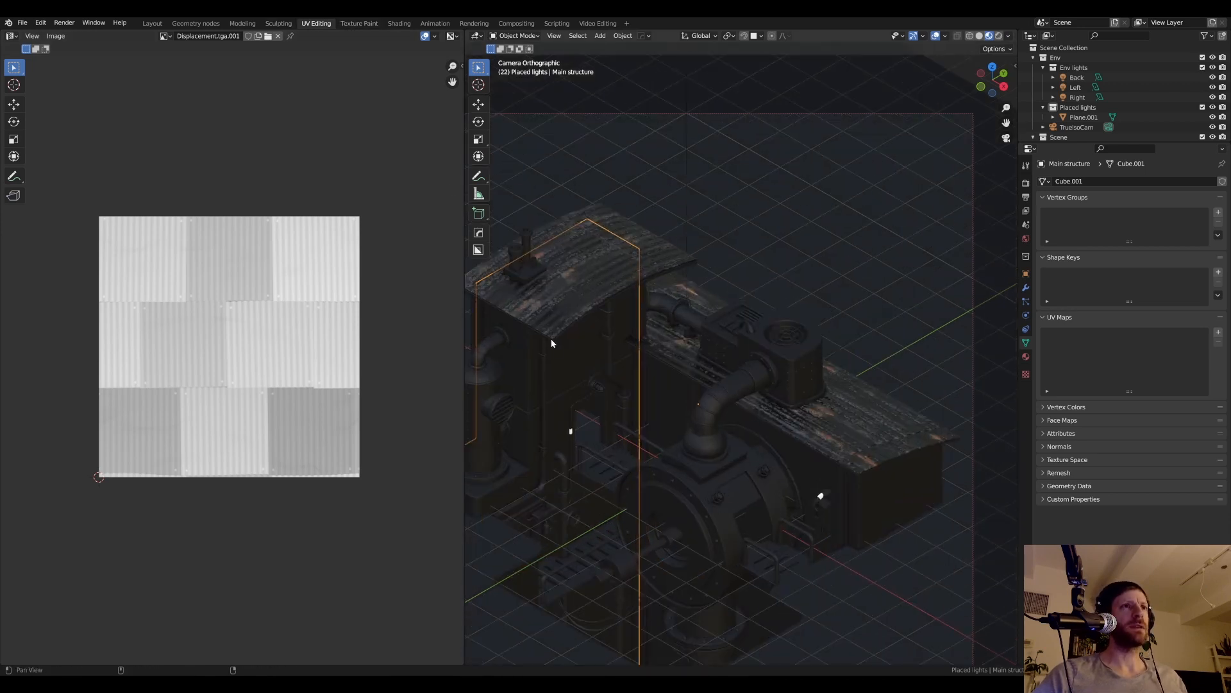
middle_click_drag(552, 339, 633, 341, "shift")
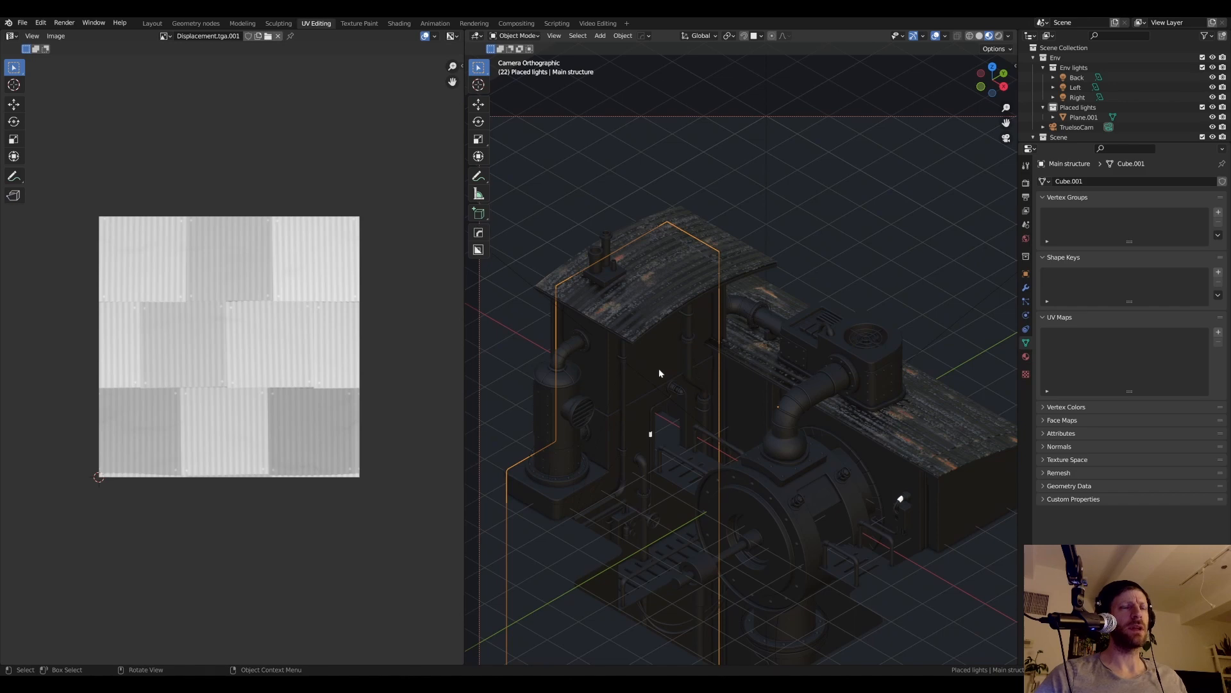
- Switch to solid shading, isolate the tall main structure in local view and enter Edit Mode
key("z")
left_click(785, 376)
scroll(710, 358, "up", 3)
middle_click_drag(710, 354, 686, 297, "shift")
key("KP_Divide")
key("Tab")
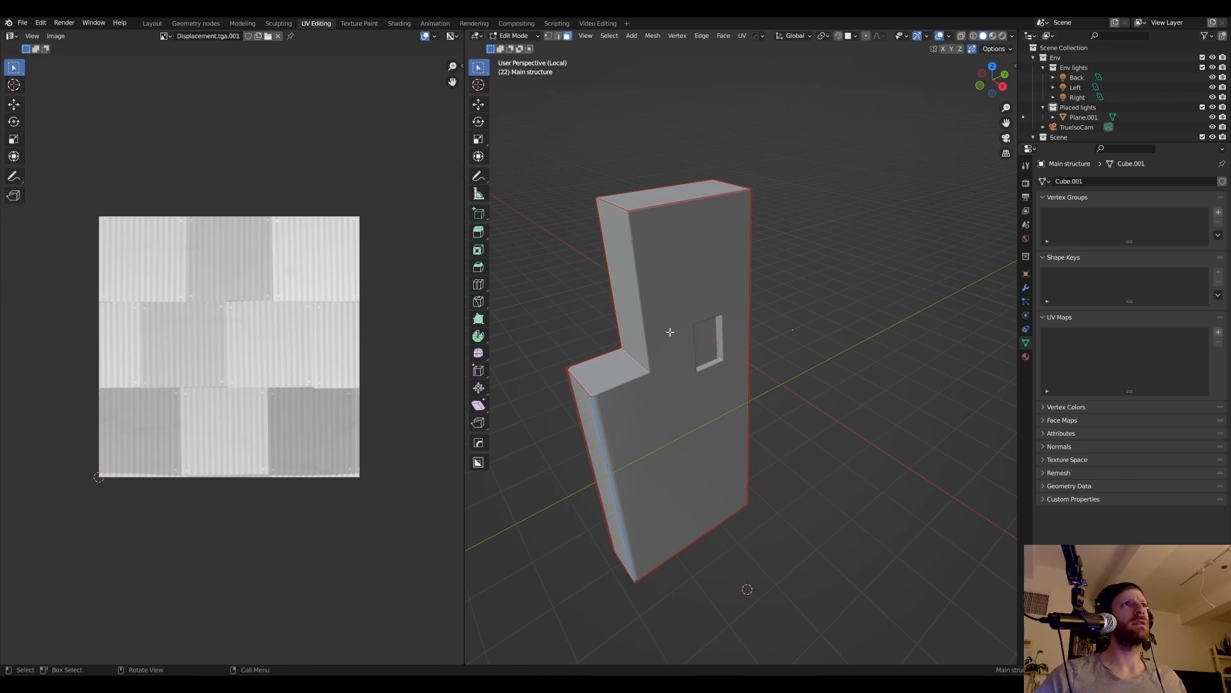
- Unwrap all faces of the tall structure with Smart UV Project, using a 66° angle limit, zero island margin and Correct Aspect
key("a")
middle_click_drag(666, 345, 649, 322)
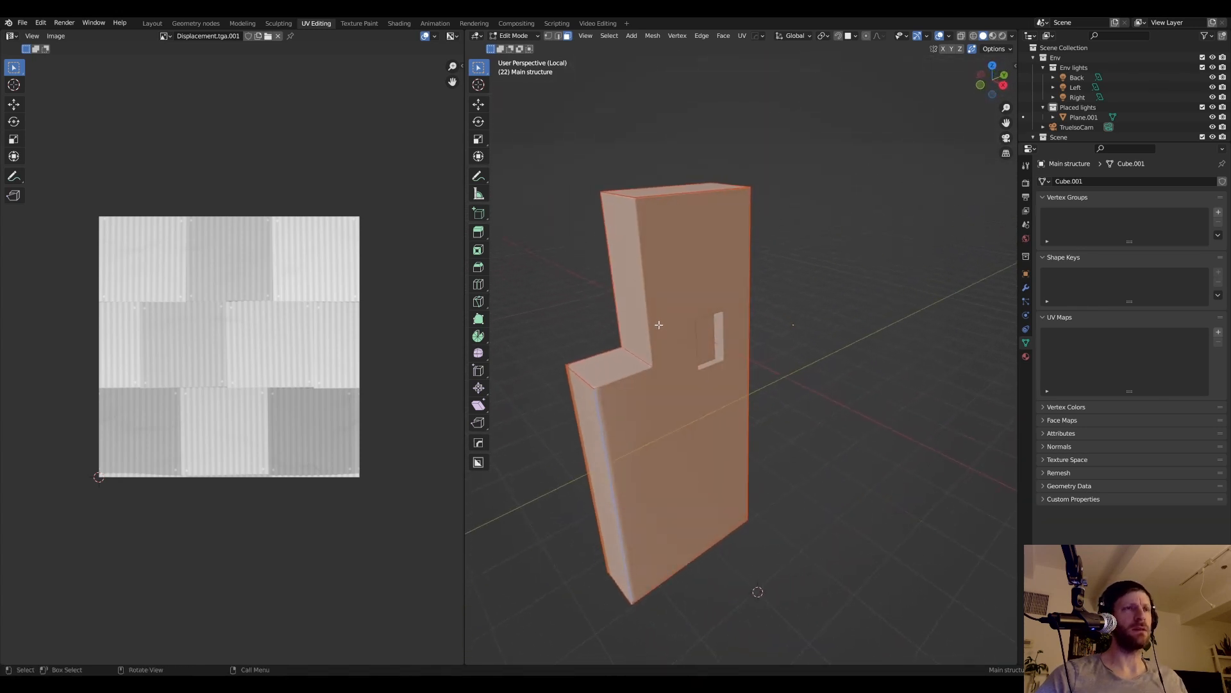
key("u")
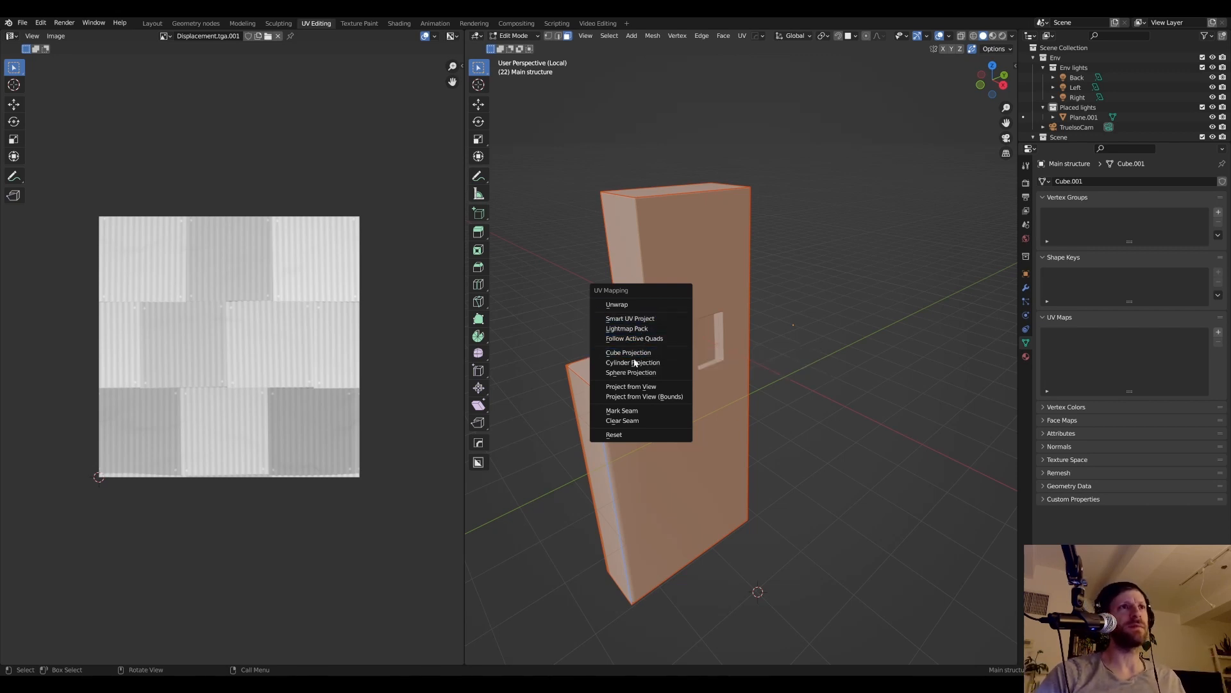
left_click(652, 318)
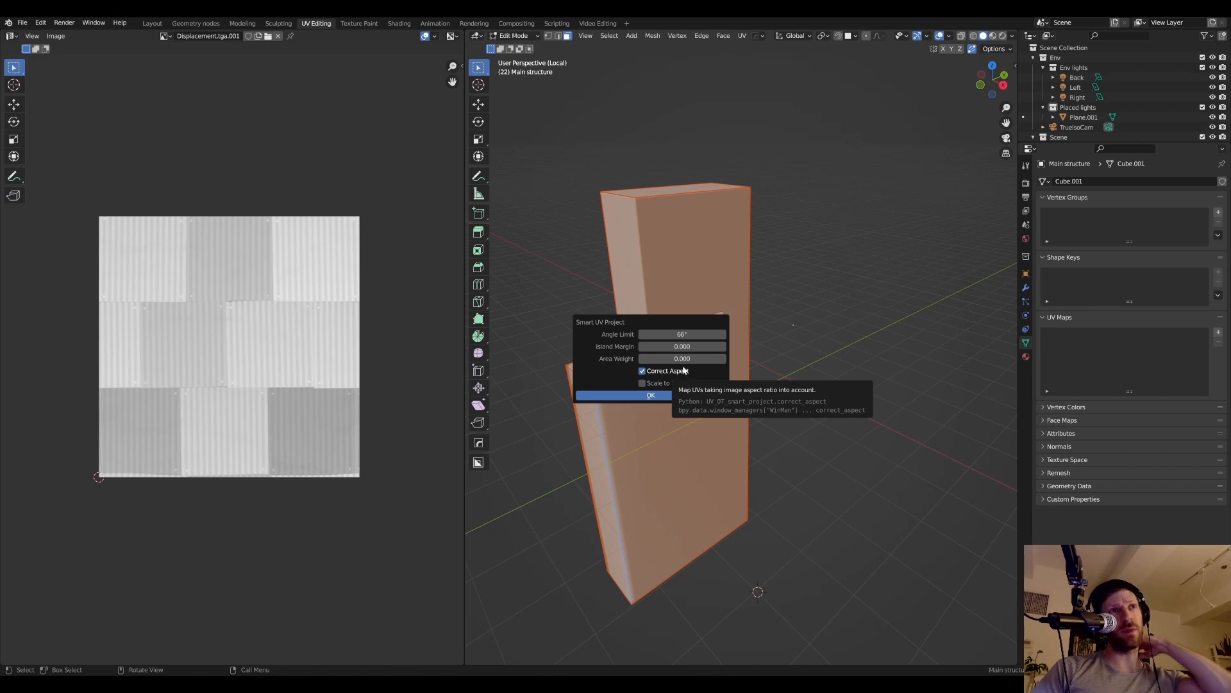
left_click(662, 397)
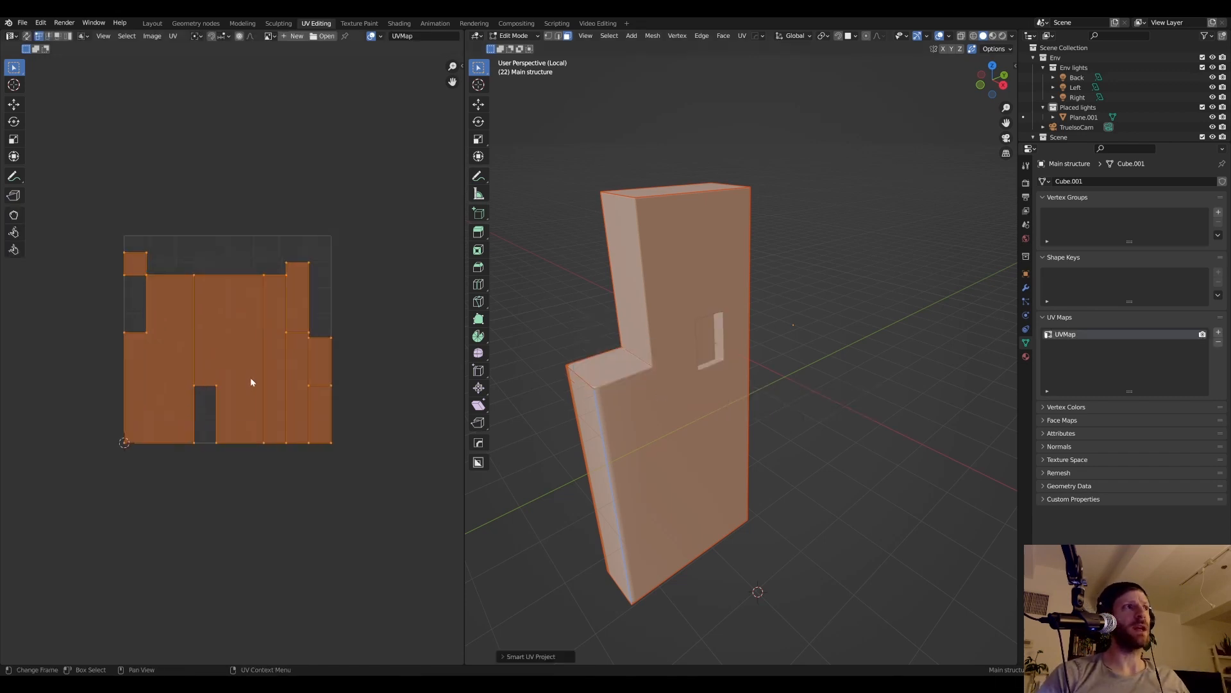
scroll(263, 369, "up", 2)
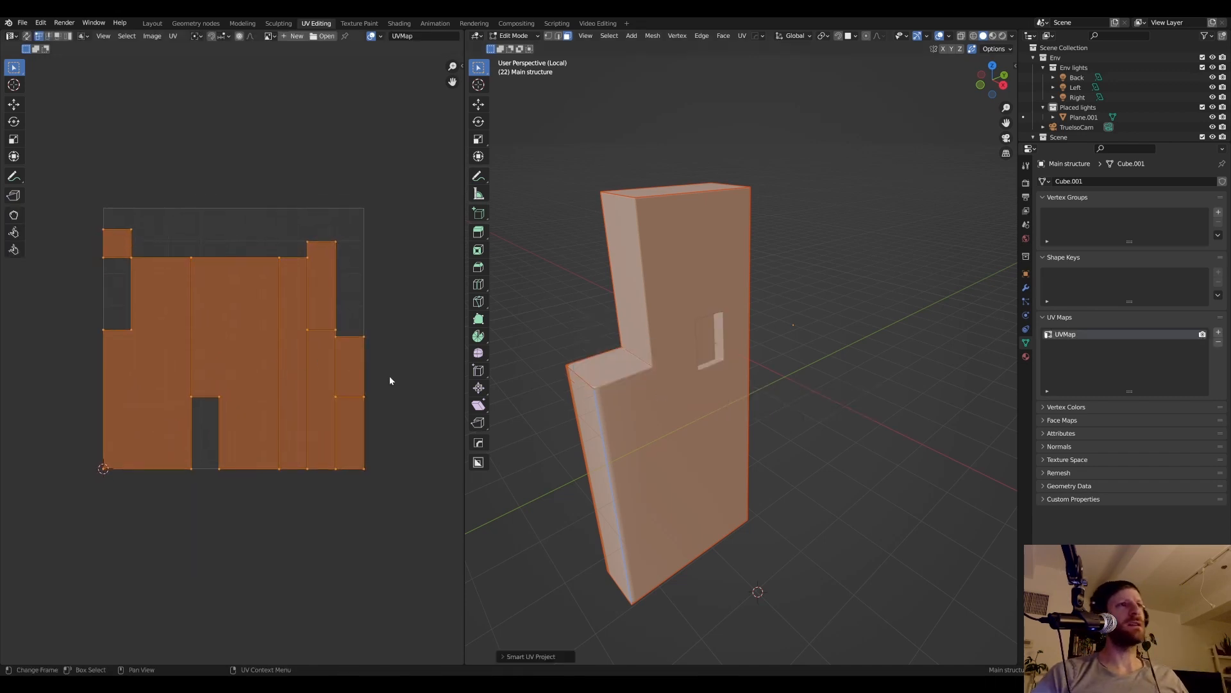
- Compare the structure's large side face and narrow upper front face with their islands in the UV layout
left_click(655, 276)
middle_click_drag(657, 287, 674, 287)
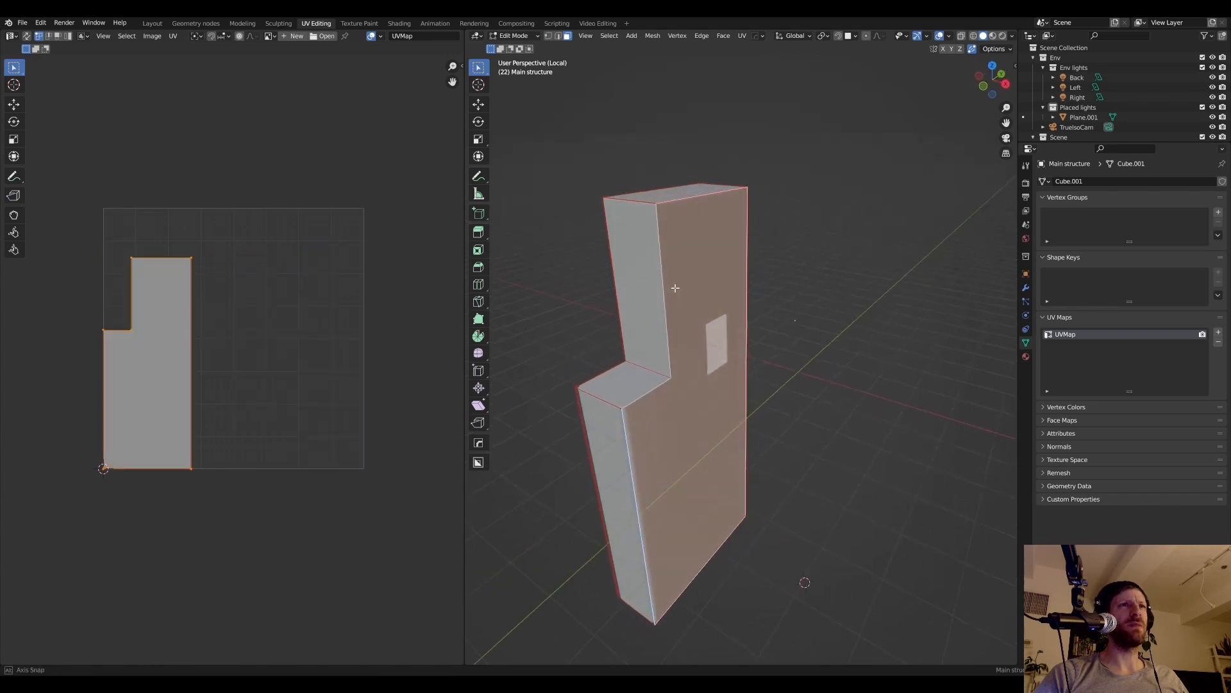
key("Tab")
key("Tab")
left_click(646, 266)
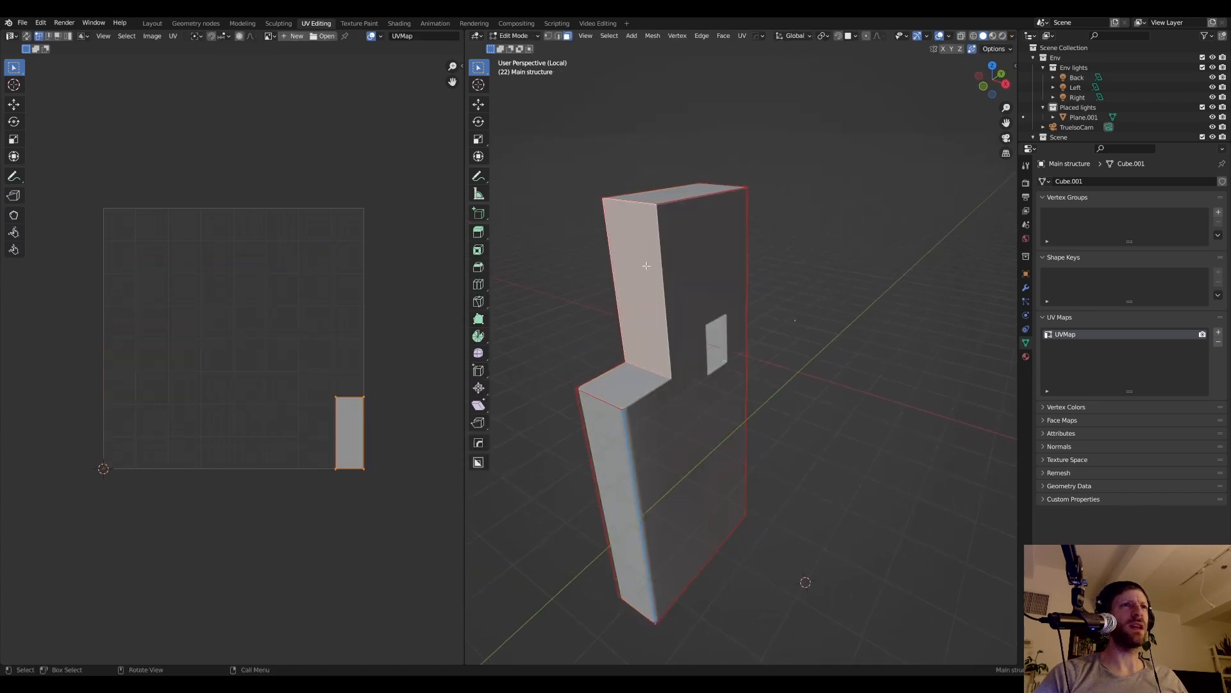
left_click(684, 267)
left_click(652, 272)
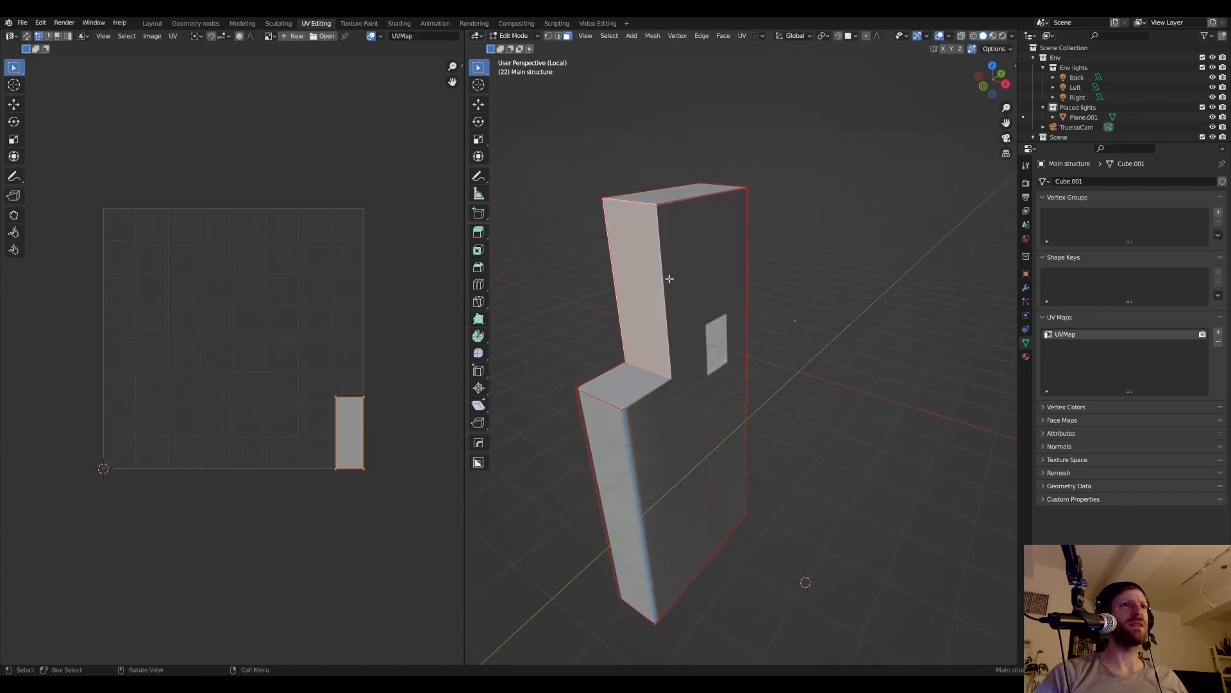
middle_click_drag(668, 275, 635, 279)
left_click(660, 379)
middle_click_drag(654, 379, 644, 299)
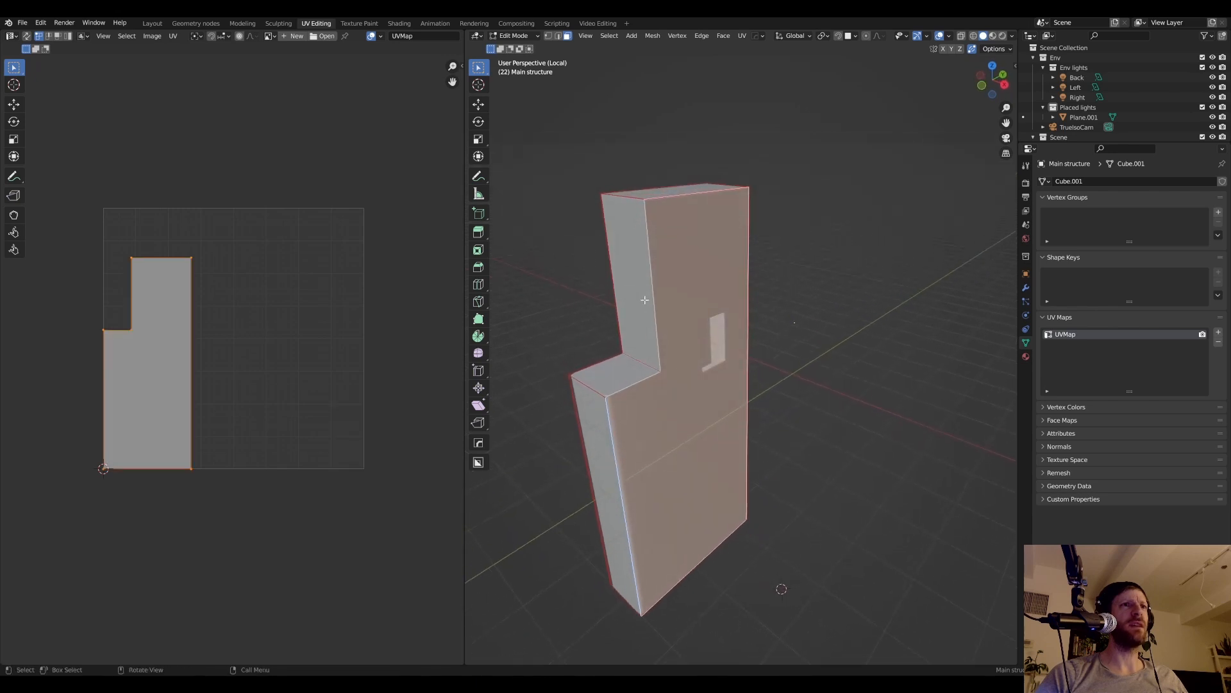
- Bring back the full scene and select the narrow upper wall face behind the vertical tank
key("KP_Divide")
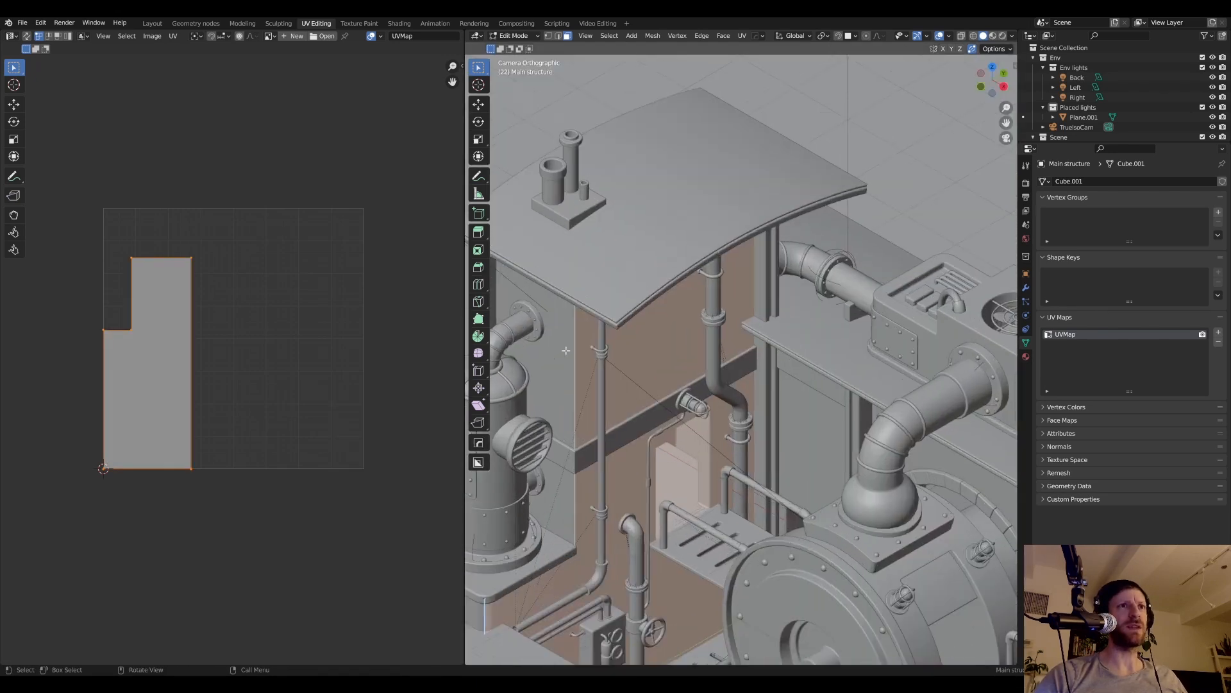
left_click(606, 324)
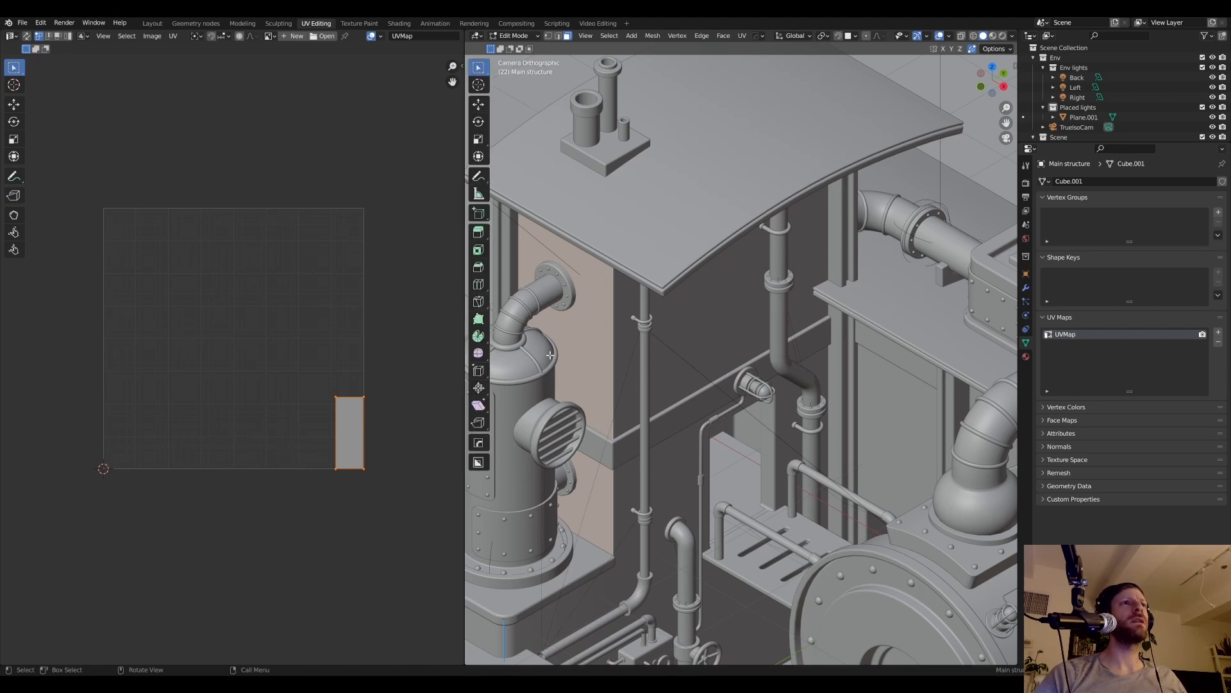
middle_click_drag(555, 337, 566, 337, "shift")
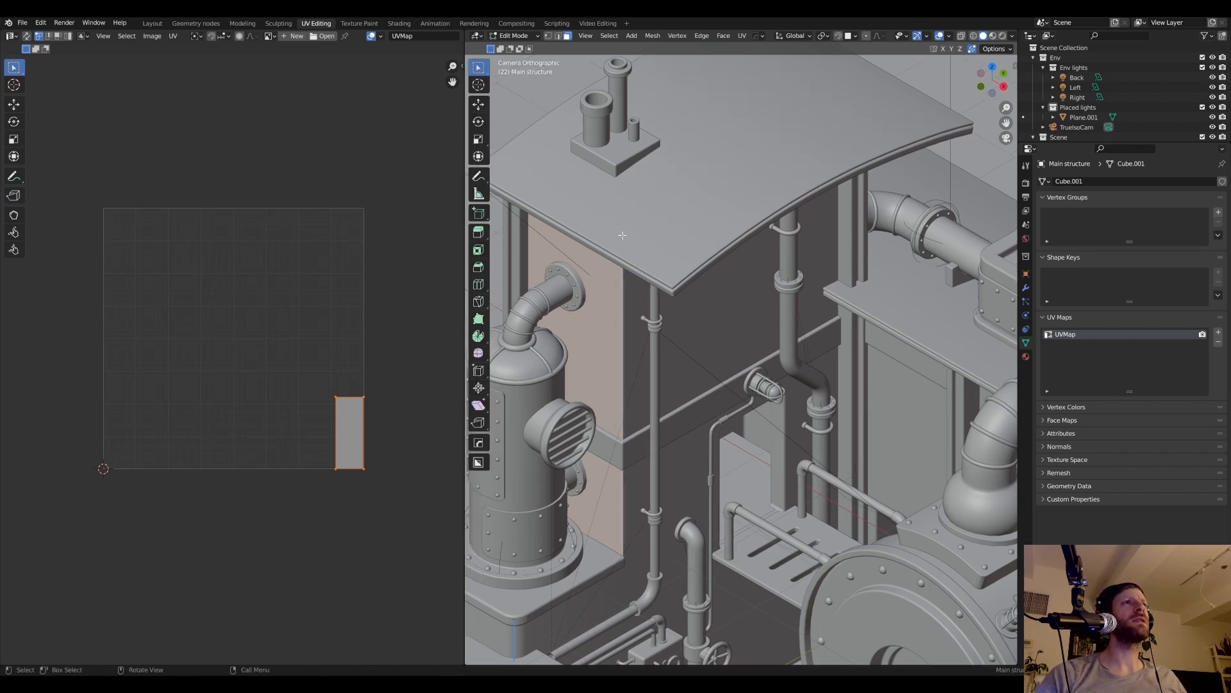
- Leave Edit Mode and annotate the vertical wall corner beside the tank with an outline and curved cross strokes
key("Tab")
left_click(481, 178)
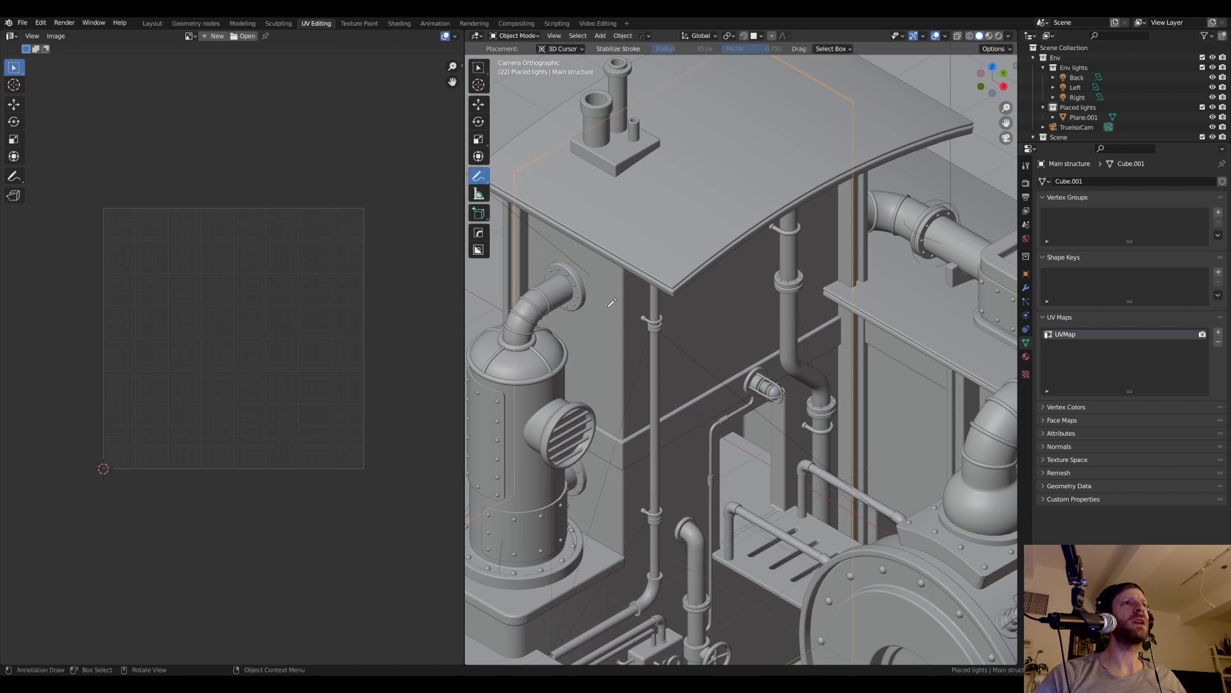
left_click_drag(610, 270, 613, 343)
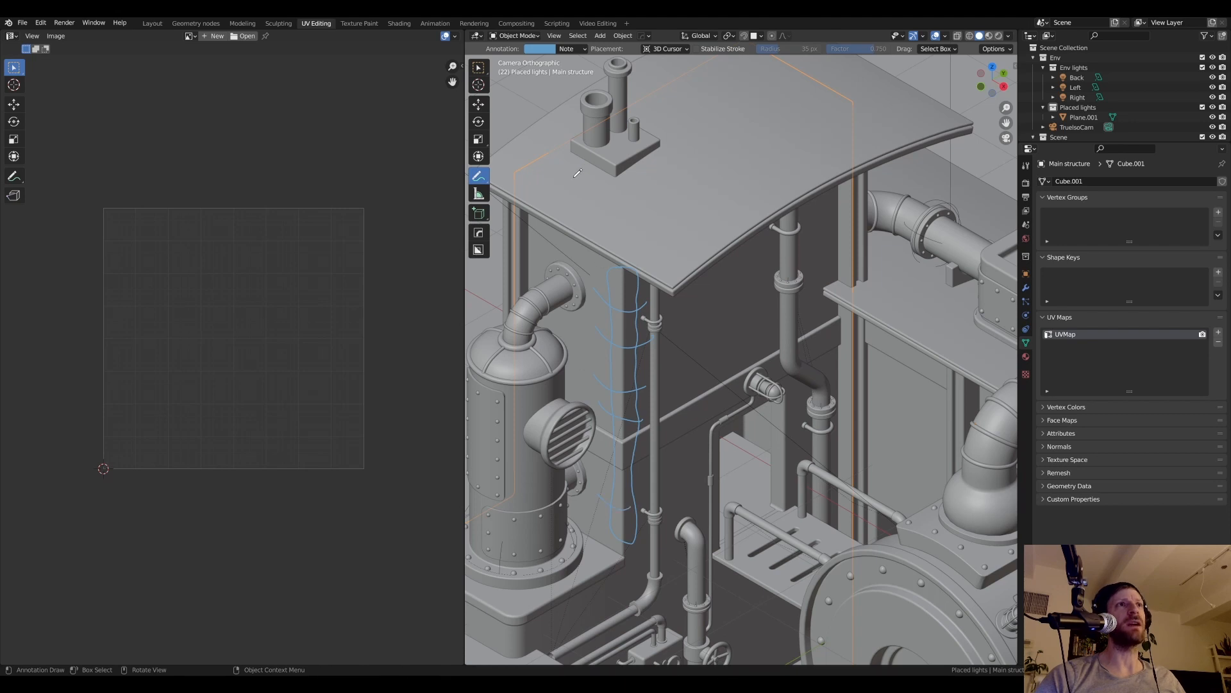
- With X-ray on, annotate the structure's upper edges beneath the roof and its far vertical corner
key("alt+z")
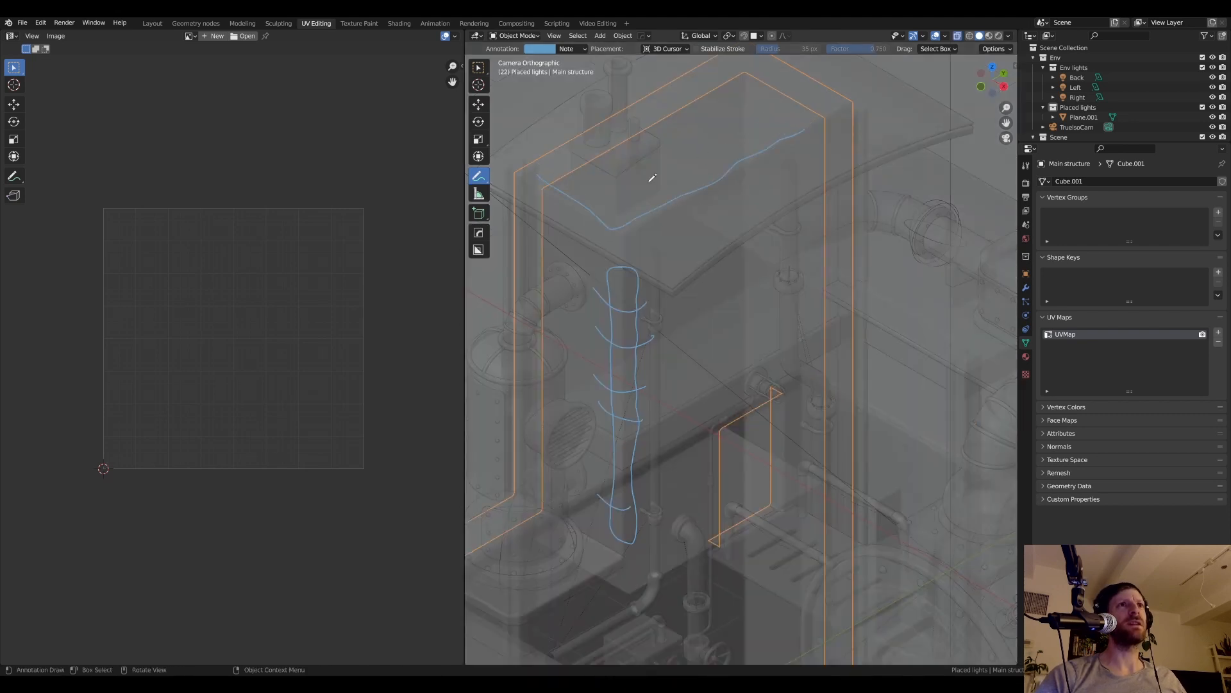
key("alt+z")
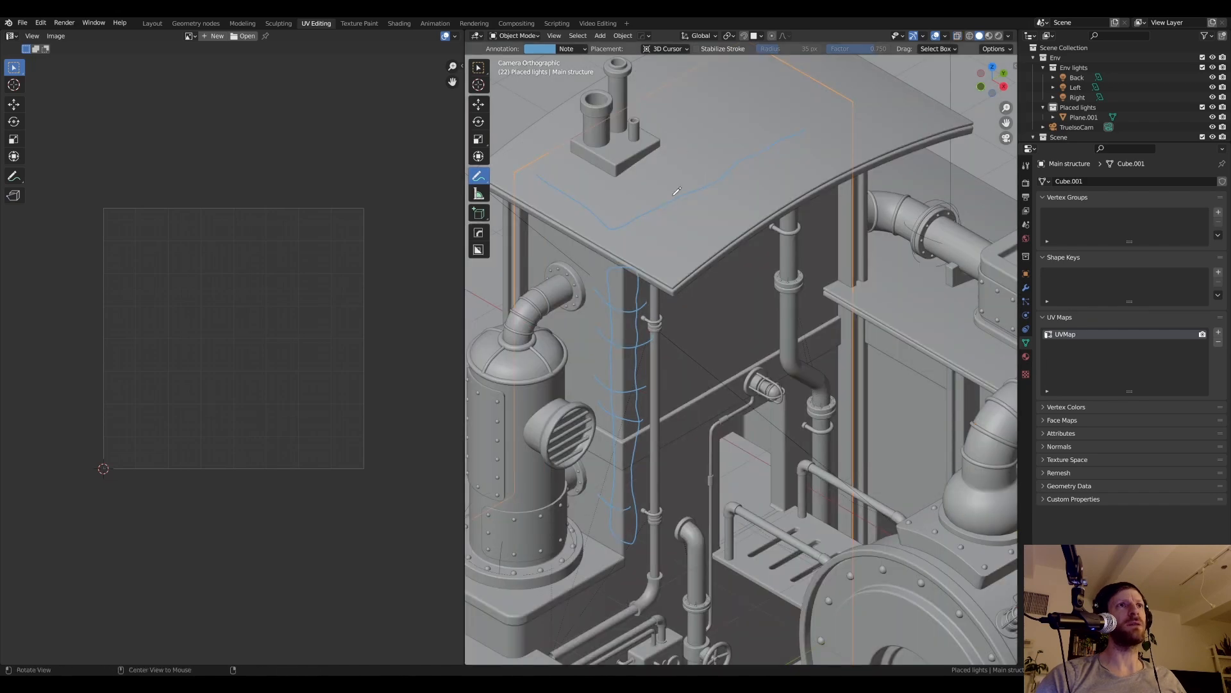
key("alt+z")
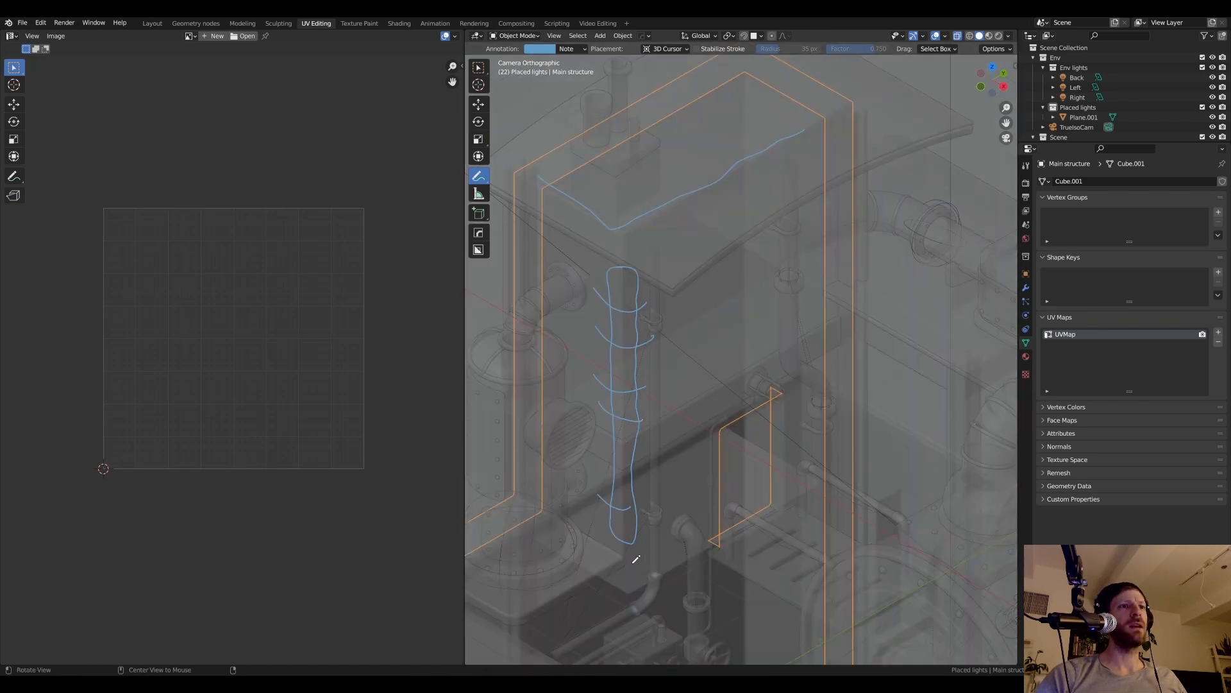
key("alt+z")
key("alt+z")
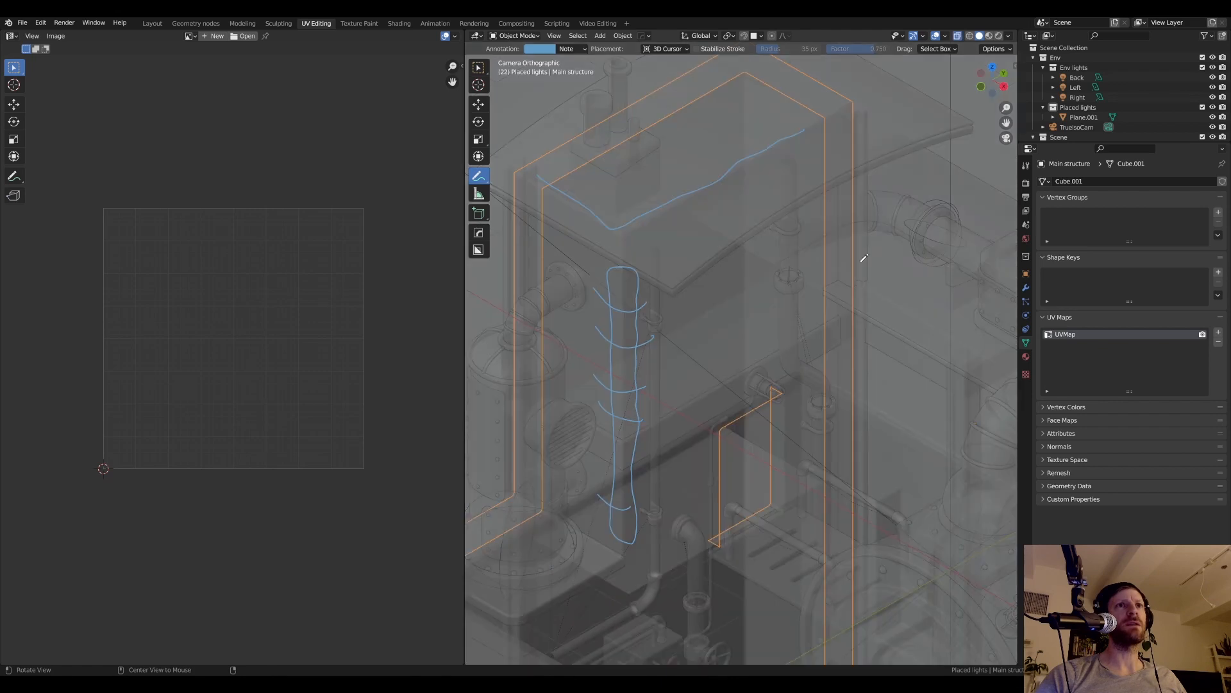
key("alt+z")
key("alt+z")
left_click_drag(844, 131, 844, 330)
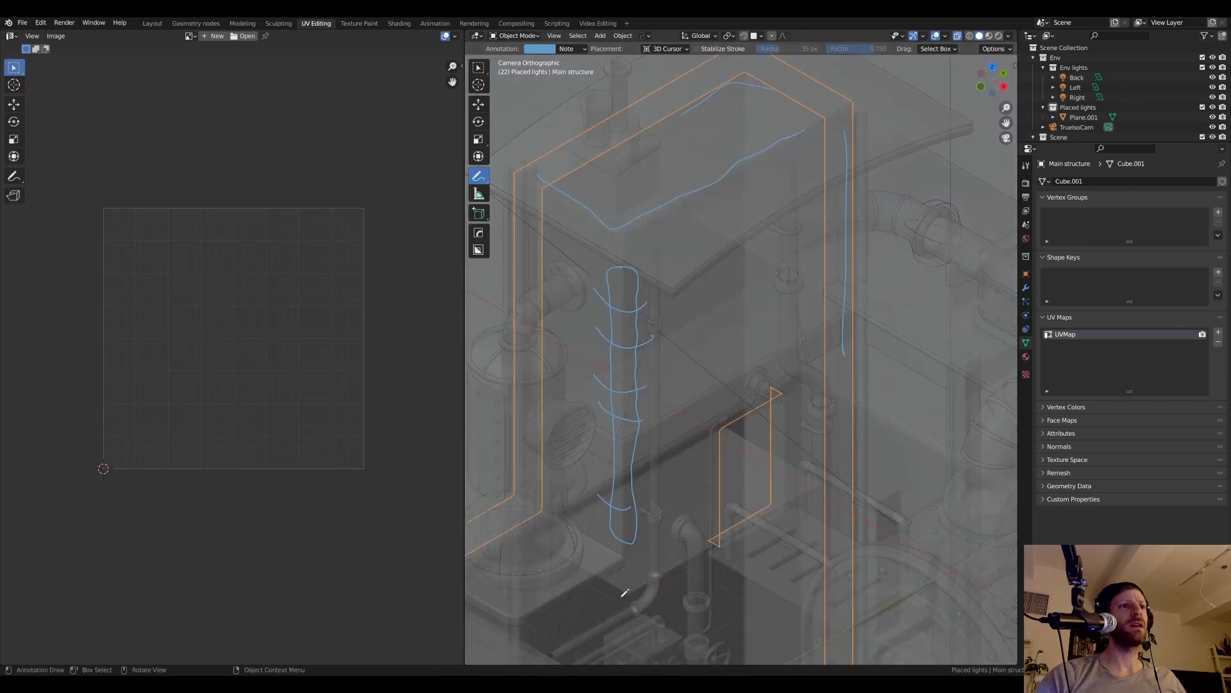
- Turn X-ray off and annotate the rounded vertical corner of the base beneath the tank
key("alt+z")
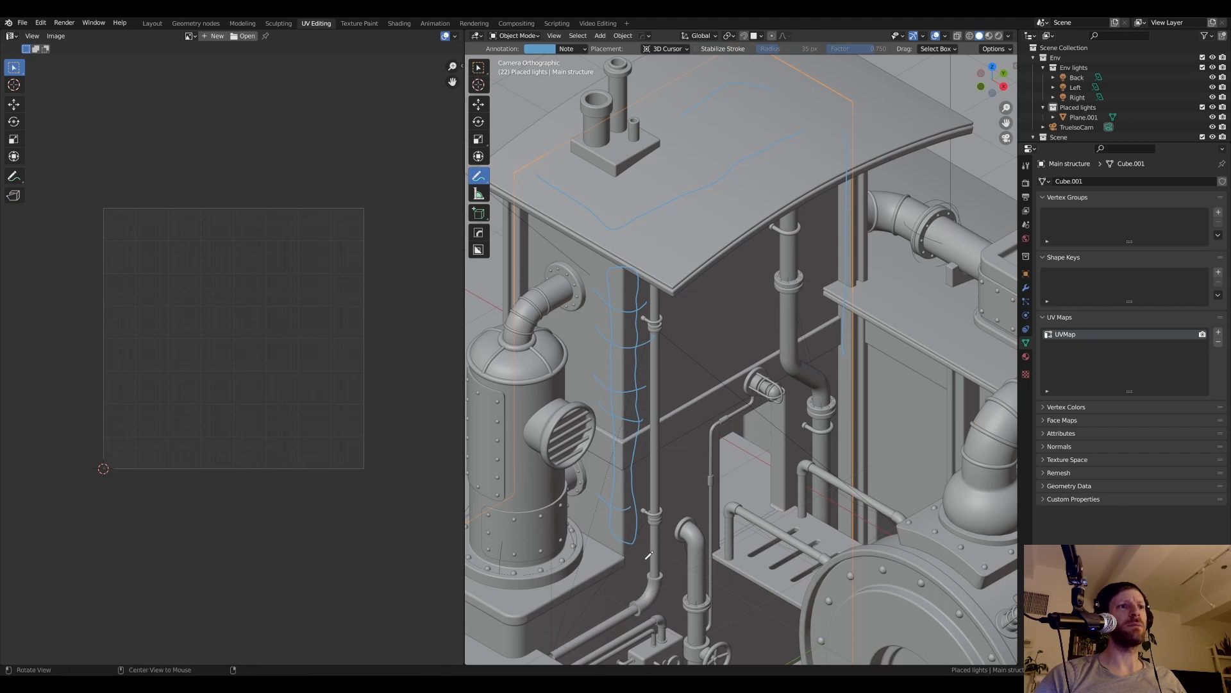
mouse_move(541, 615)
middle_mouse_down("shift")
mouse_move(576, 513)
mouse_move(559, 513)
mouse_move(575, 482)
mouse_move(581, 493)
middle_mouse_up("shift")
middle_click_drag(787, 578, 749, 416, "shift")
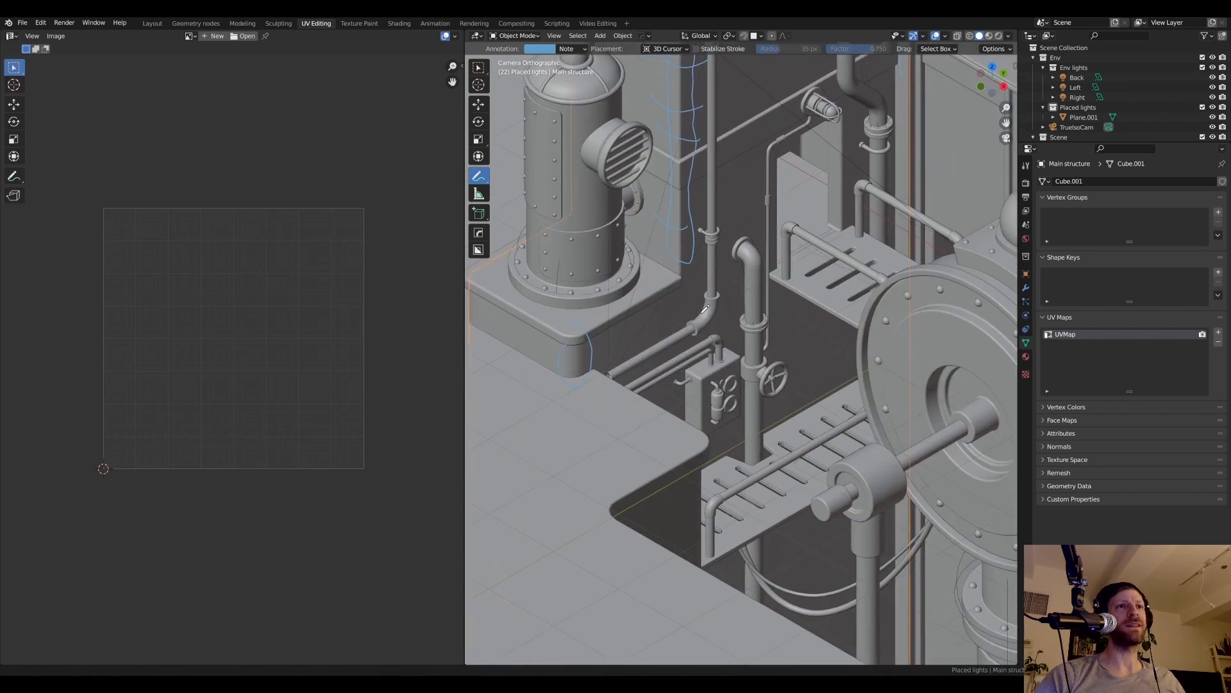
middle_click_drag(733, 164, 720, 455, "shift")
- Undo all annotation strokes drawn over the tall structure
key("ctrl+z")
key("ctrl+z")
key("ctrl+z")
key("ctrl+z")
key("ctrl+z")
key("ctrl+z")
key("ctrl+z")
key("ctrl+z")
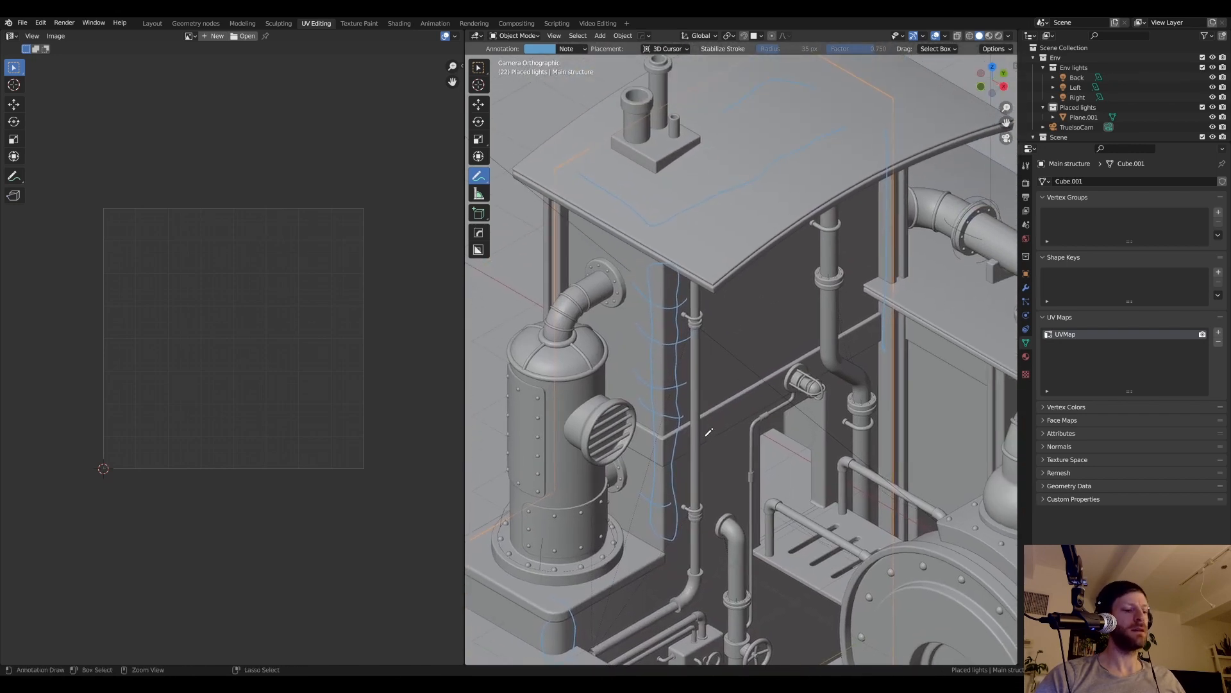
- Return the tall structure to Edit Mode and isolate it in local view
scroll(695, 322, "down", 1)
middle_click_drag(696, 322, 679, 330, "shift")
key("Tab")
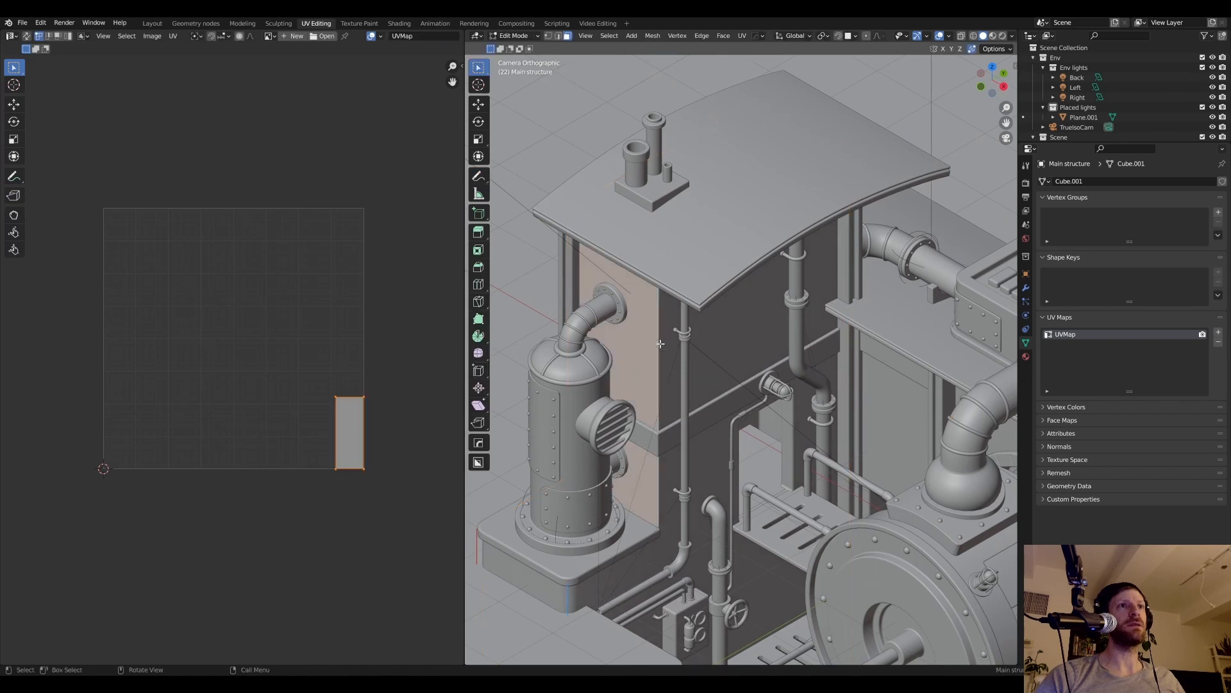
key("KP_Divide")
scroll(693, 326, "up", 5)
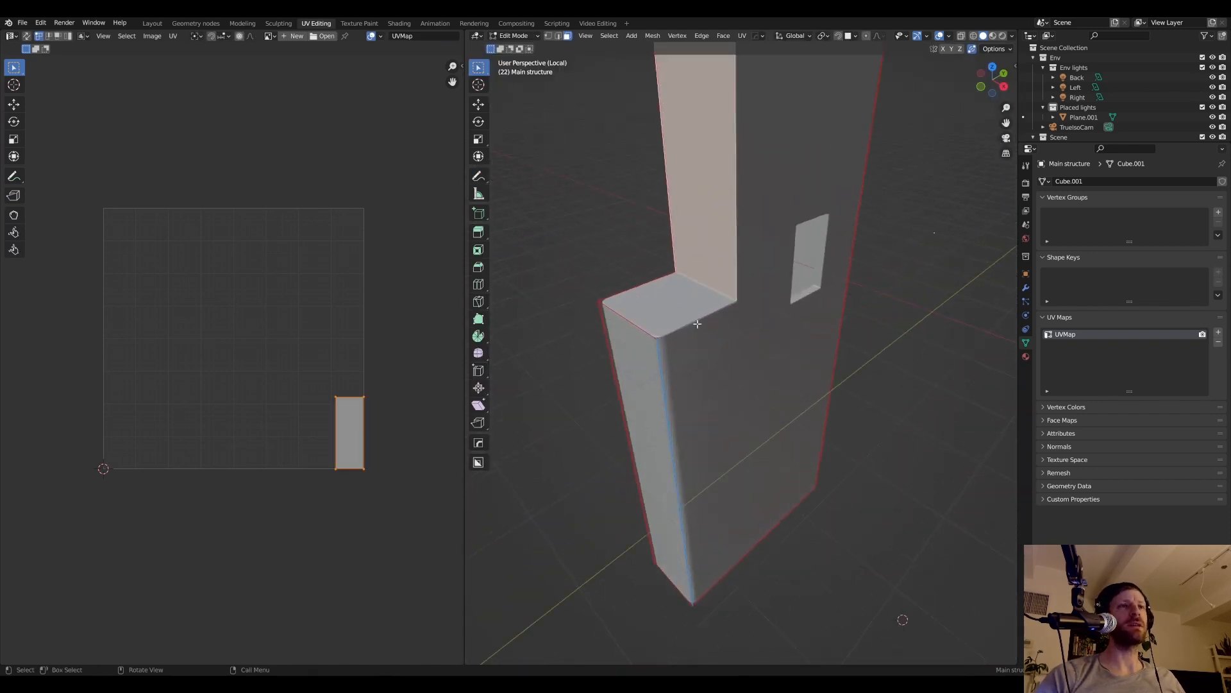
middle_click_drag(689, 325, 727, 307)
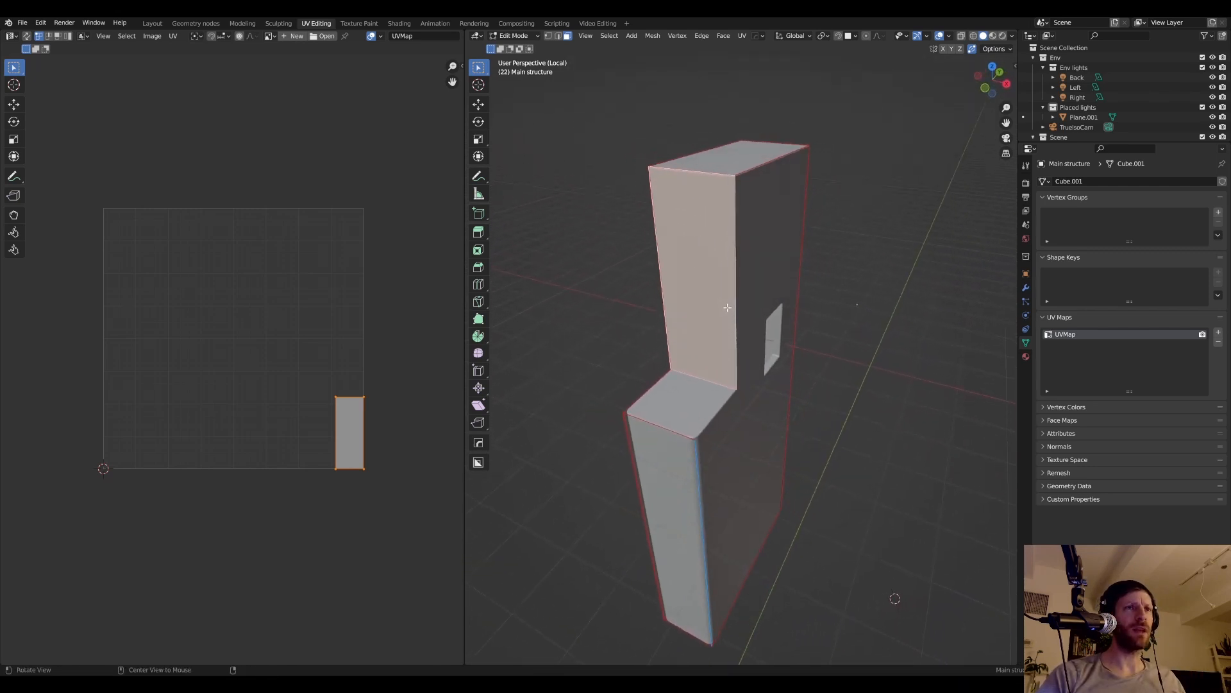
key("Tab")
key("Tab")
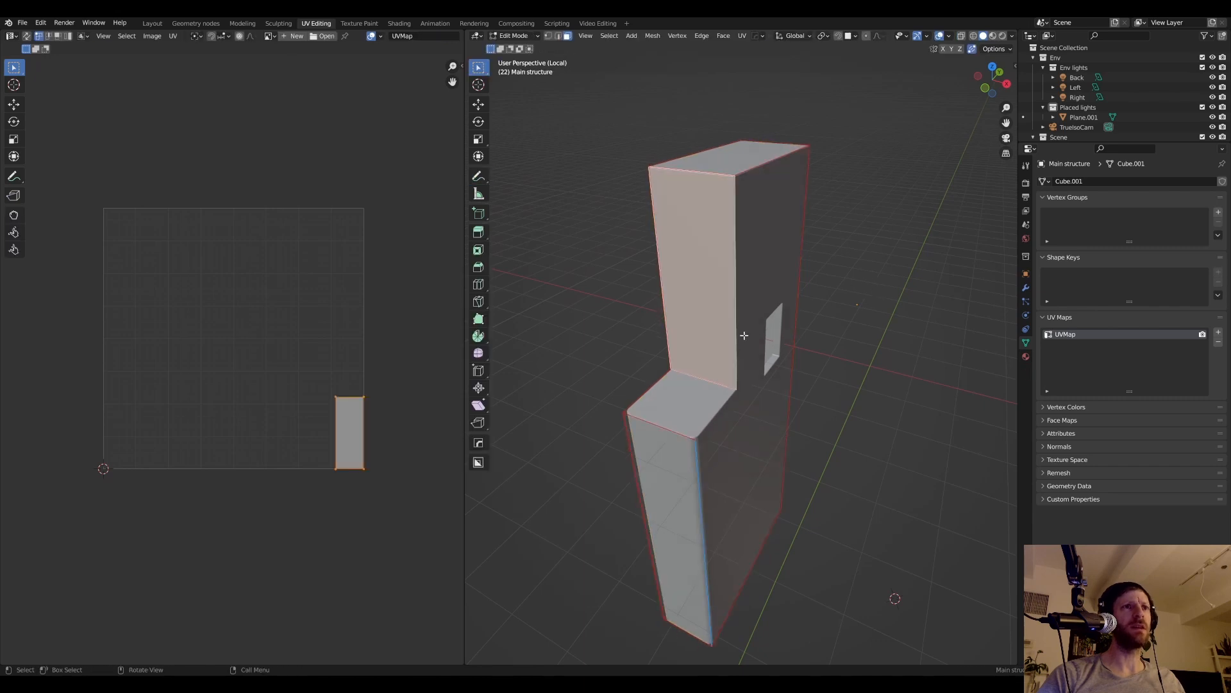
key("a")
key("u")
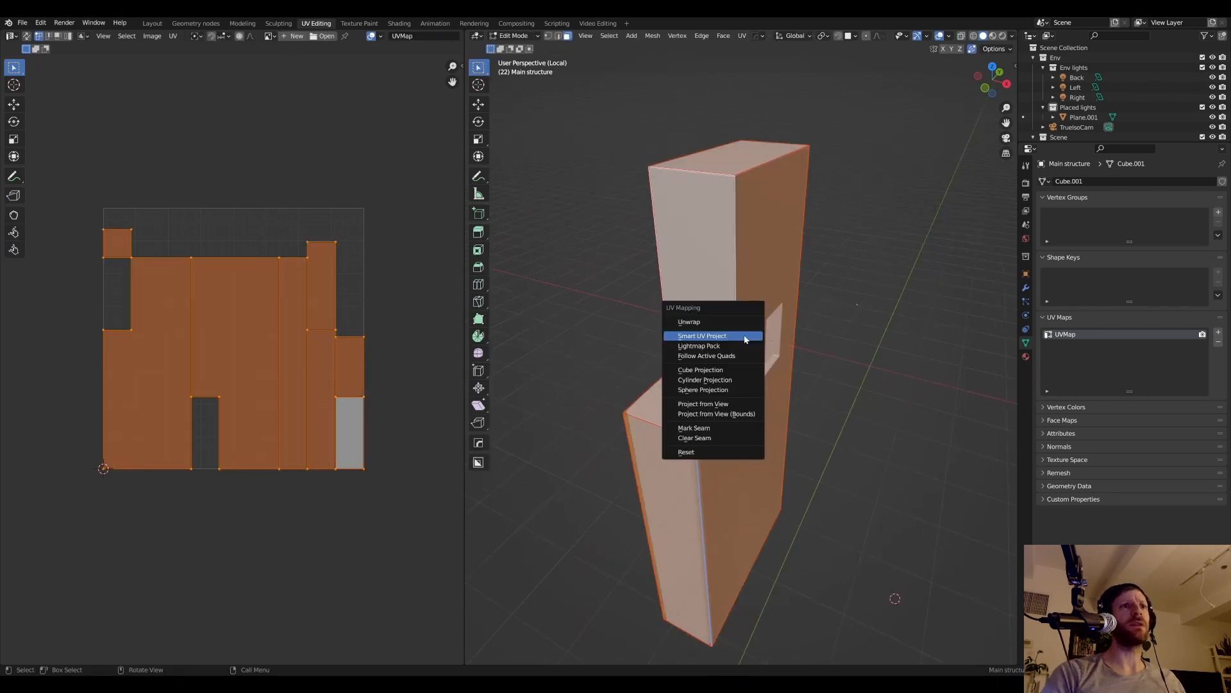
key("Tab")
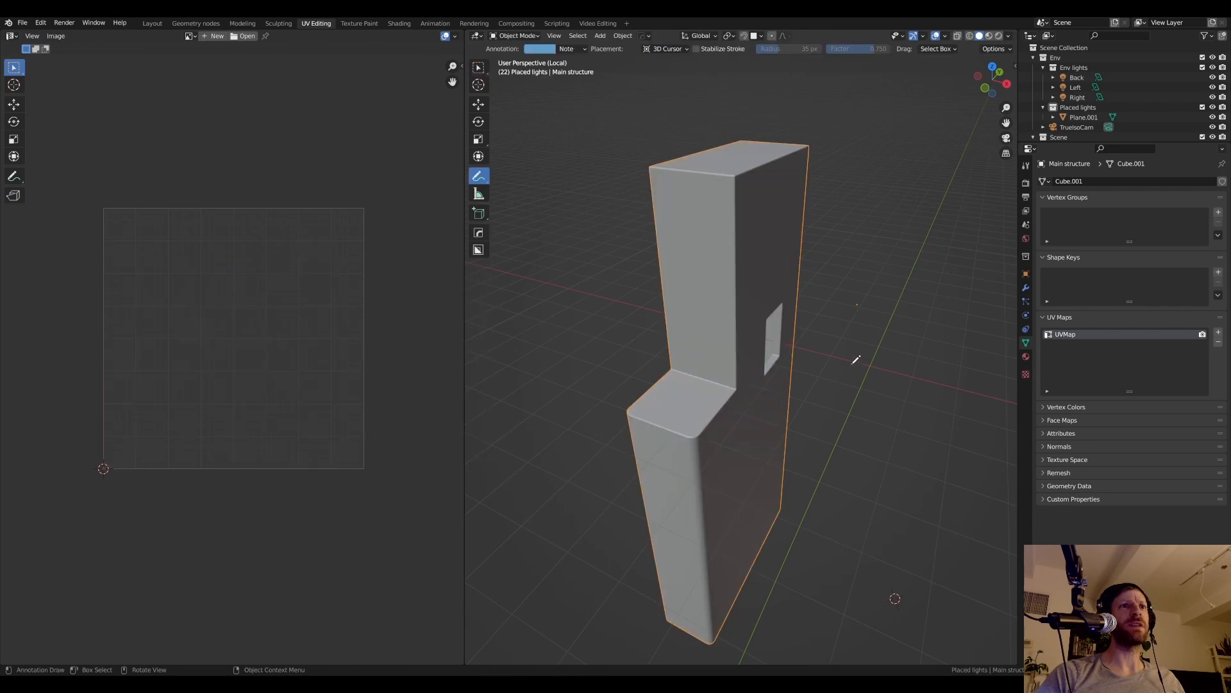
- In edge selection, mark seams around the structure's top and base, along its rear vertical corner and the far side's stepped outline
middle_click_drag(856, 360, 673, 222)
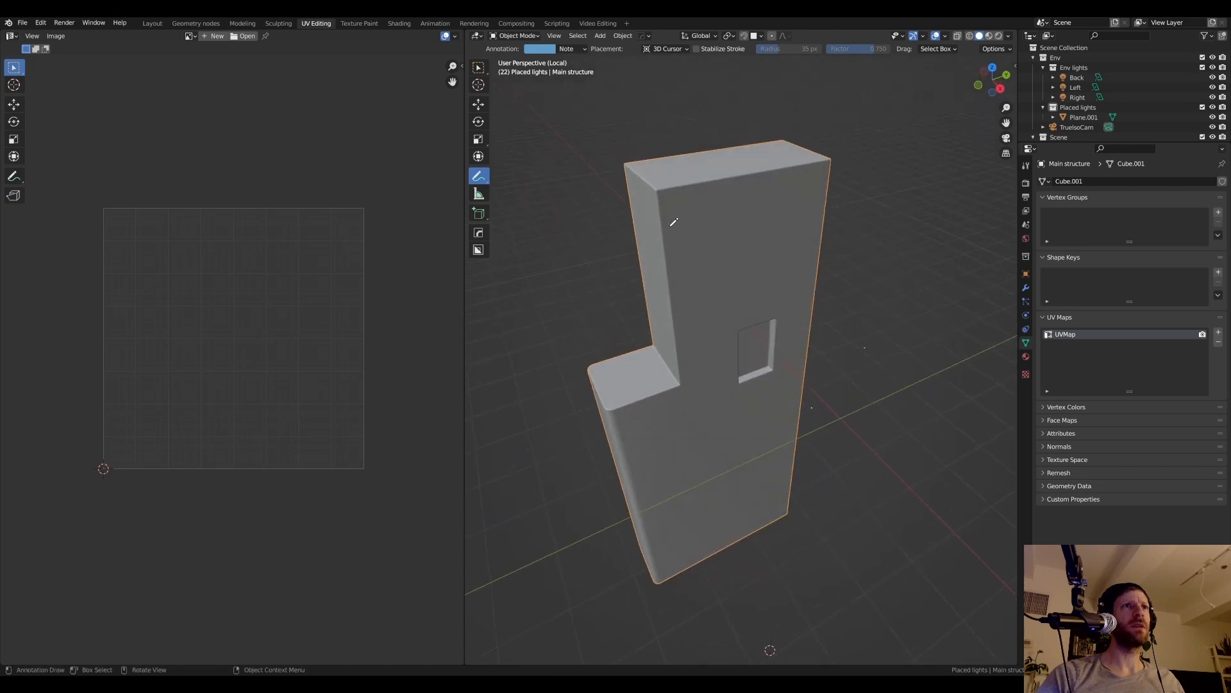
key("Tab")
key("2")
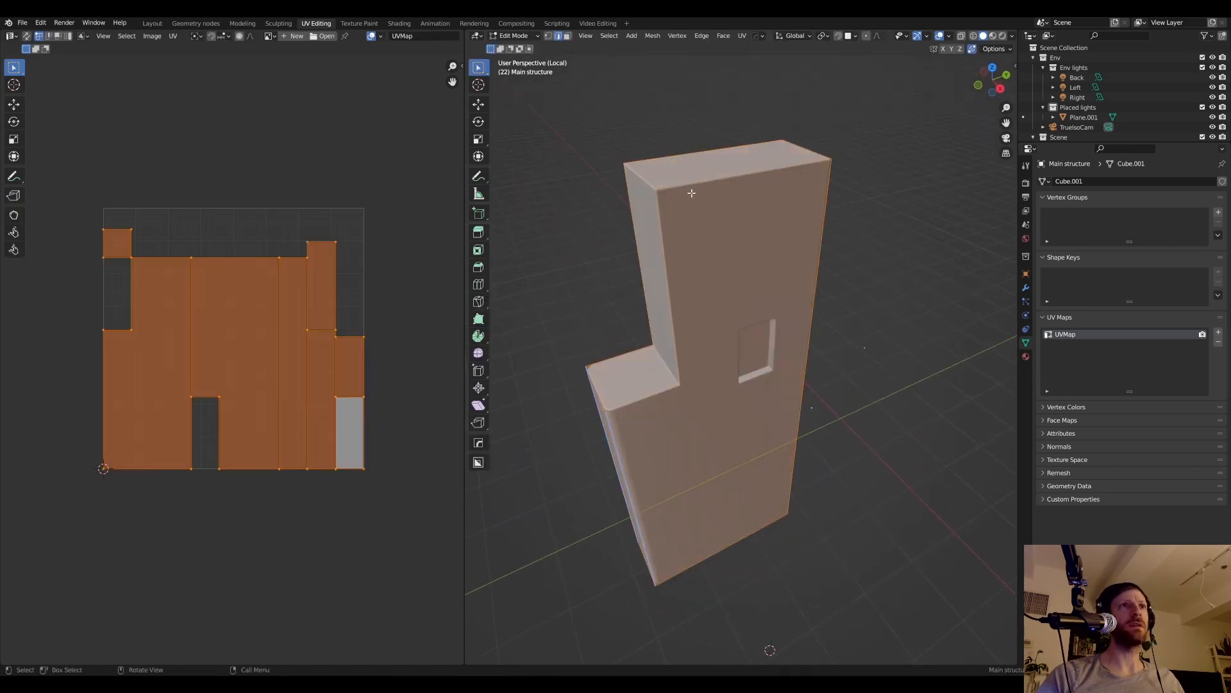
key("alt+a")
middle_click_drag(701, 181, 694, 238)
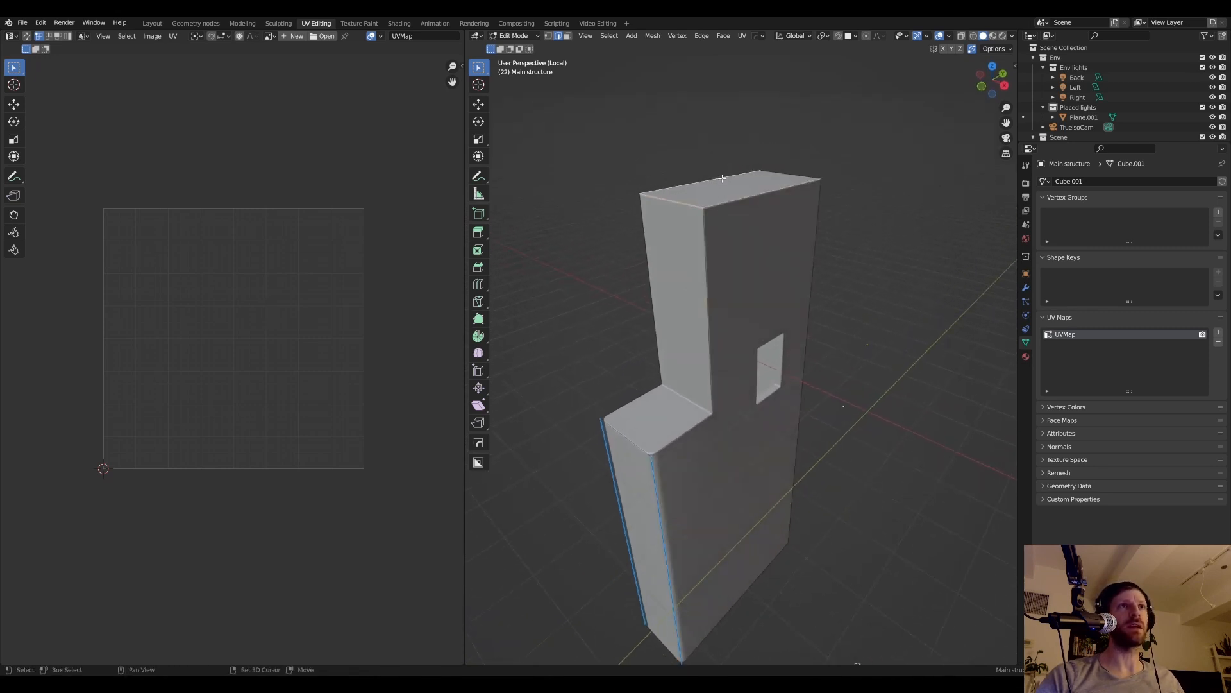
left_click(697, 215)
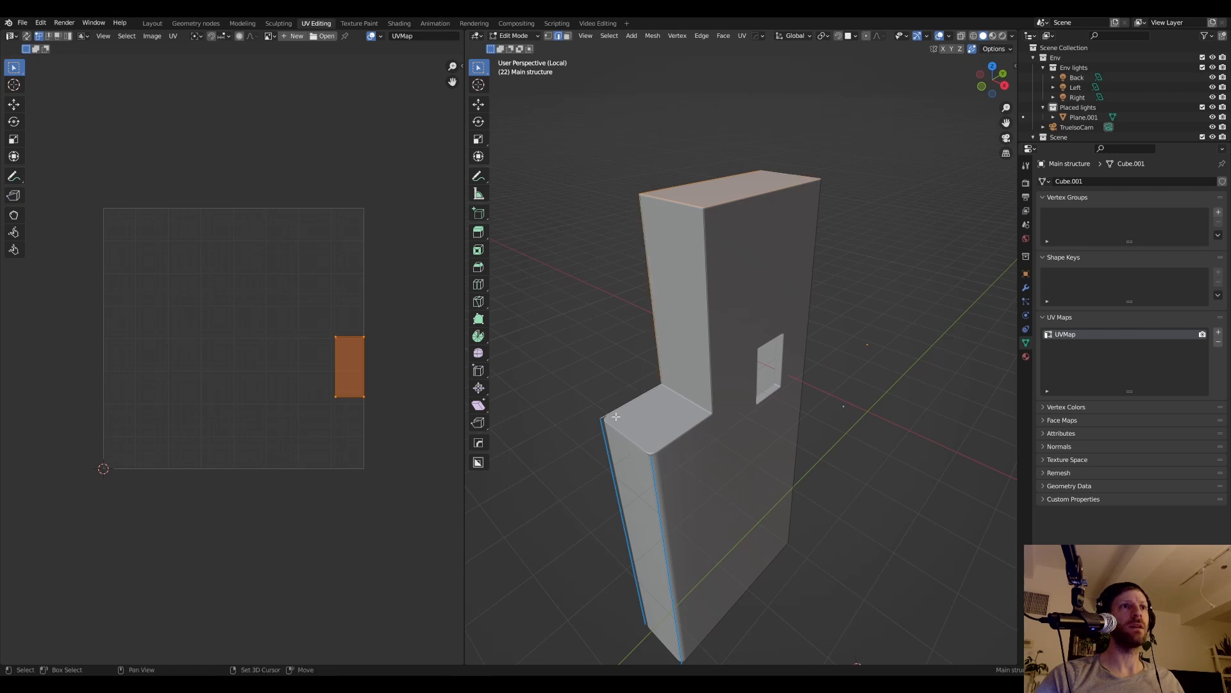
middle_click_drag(629, 464, 728, 467)
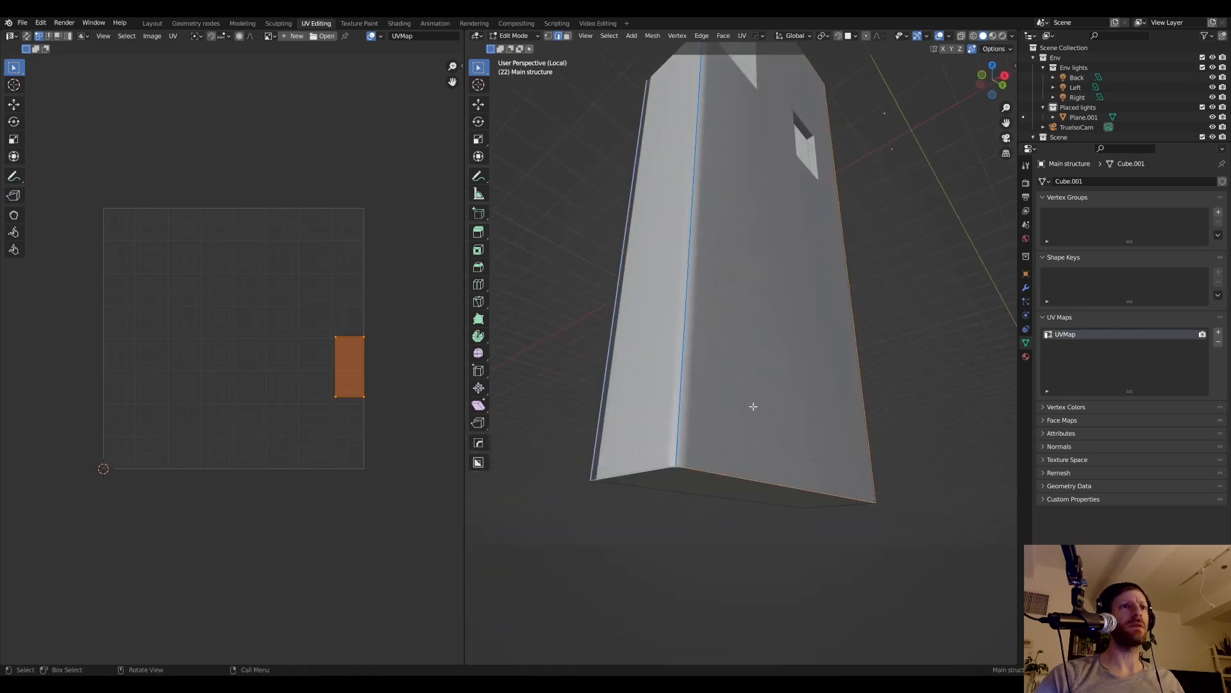
middle_click_drag(752, 406, 714, 434)
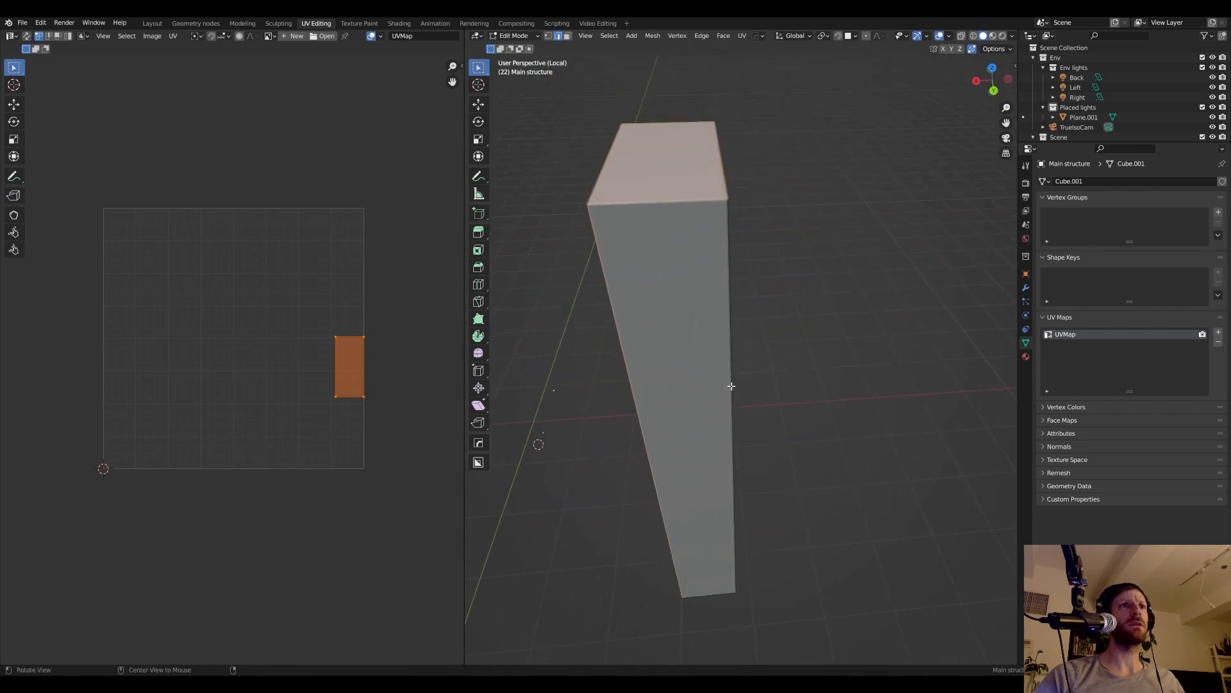
mouse_move(728, 385)
middle_mouse_down()
mouse_move(720, 391)
mouse_move(743, 374)
middle_mouse_up()
middle_click_drag(728, 311, 714, 351)
key("u")
left_click(710, 363)
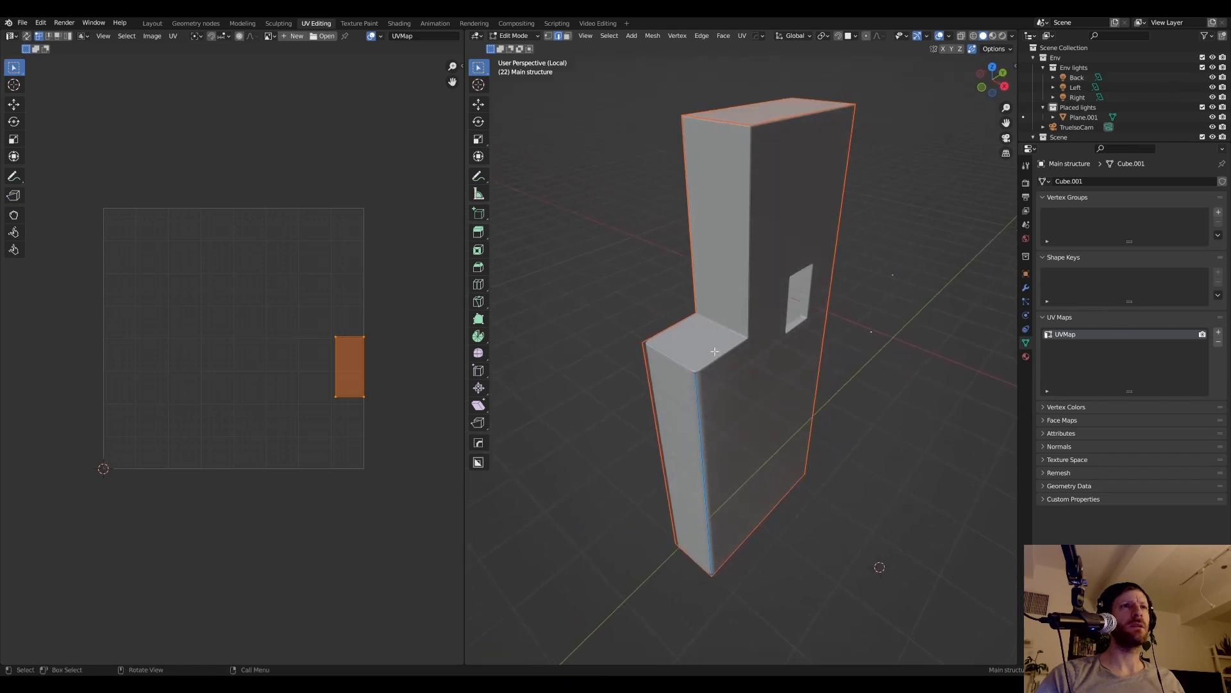
- Mark the front edge of the structure's lower ledge as a seam
left_click(677, 363)
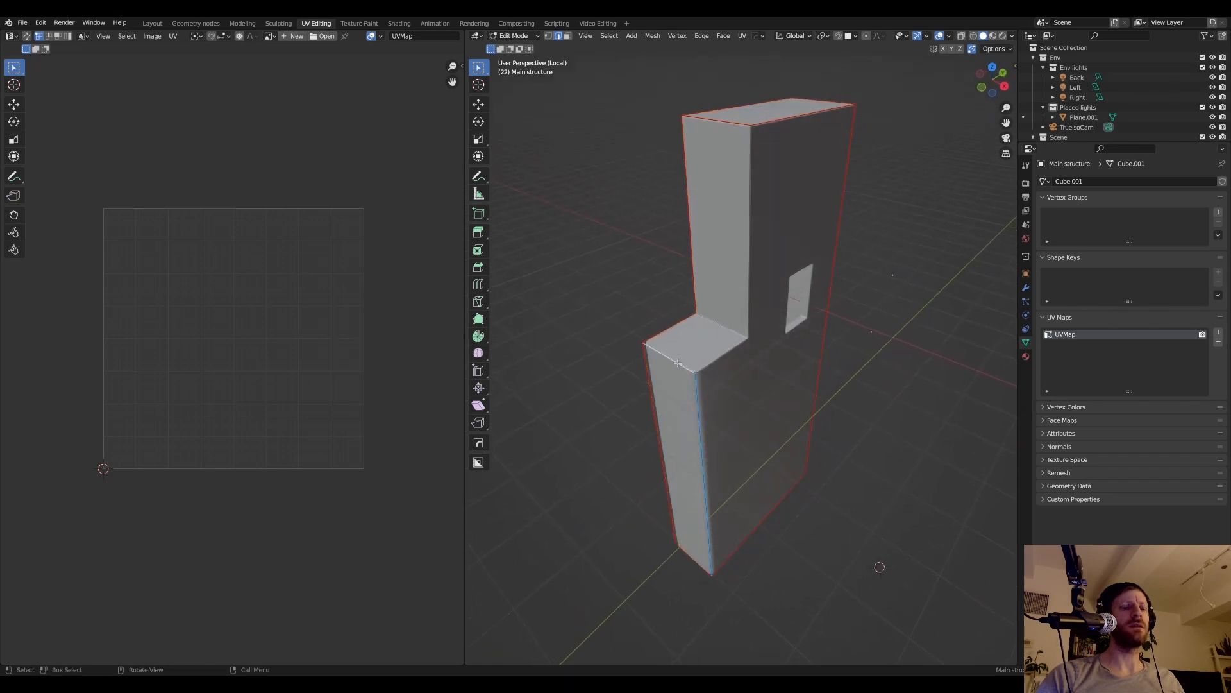
key("u")
left_click(678, 363)
- Mark a seam along the inner edge where the ledge meets the upper wall
middle_click_drag(738, 321, 721, 280)
key("3")
left_click(766, 292)
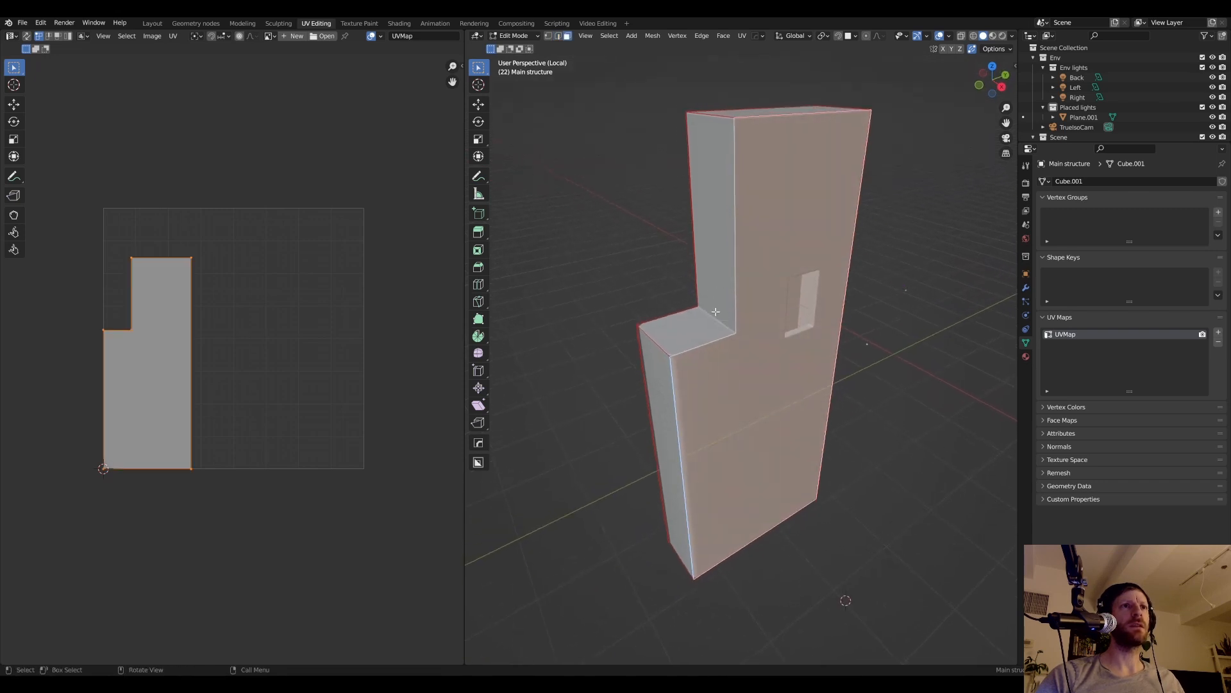
key("Tab")
key("Tab")
key("2")
key("alt+a")
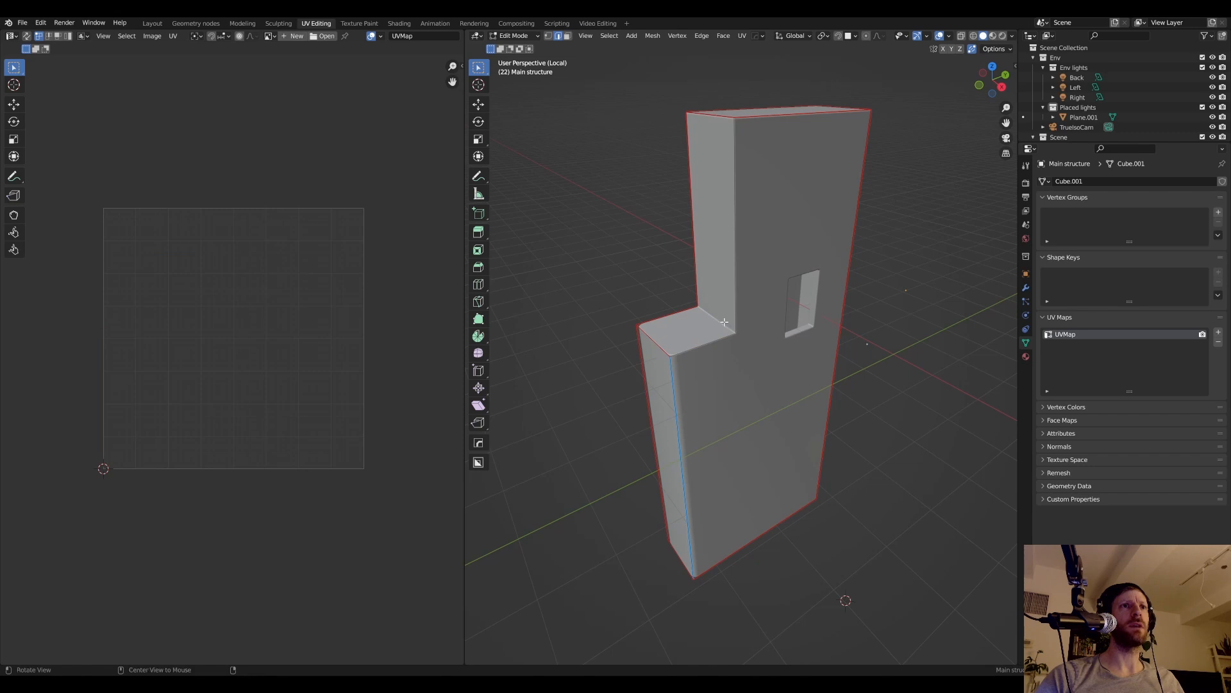
key("u")
left_click(721, 324)
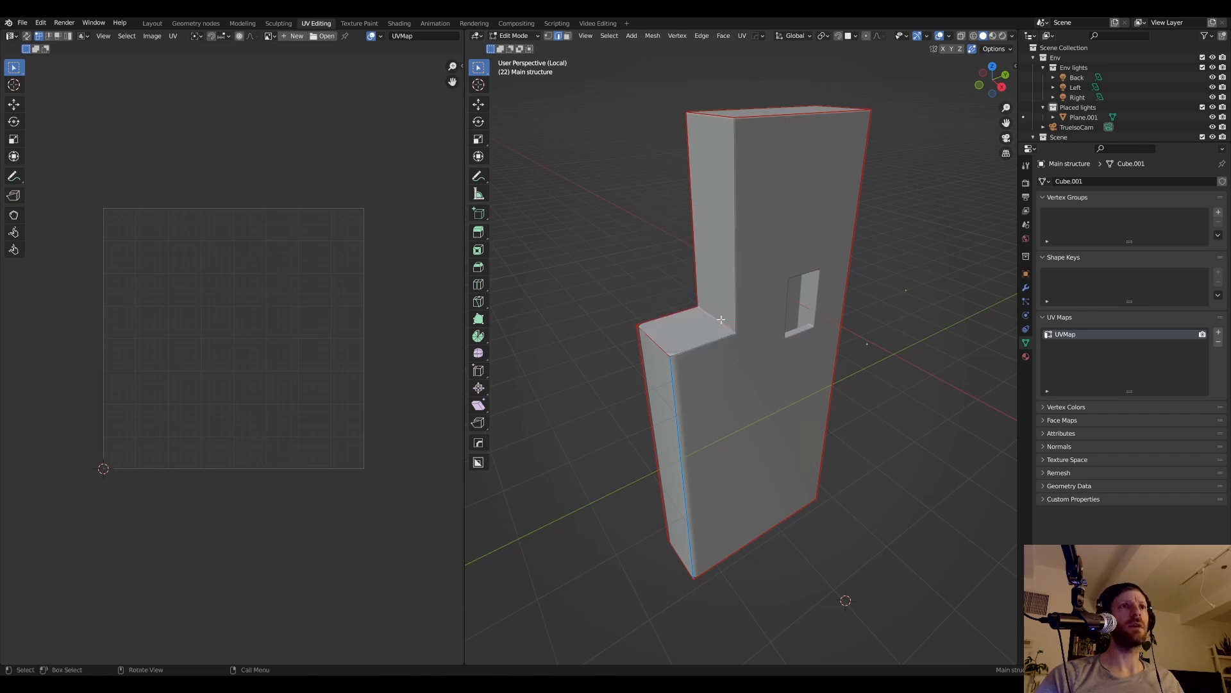
- Select the ledge face and annotate fold arcs on the ledge and the upper wall above it
middle_click_drag(744, 276, 712, 257)
key("a")
left_click(739, 232)
left_click(703, 333)
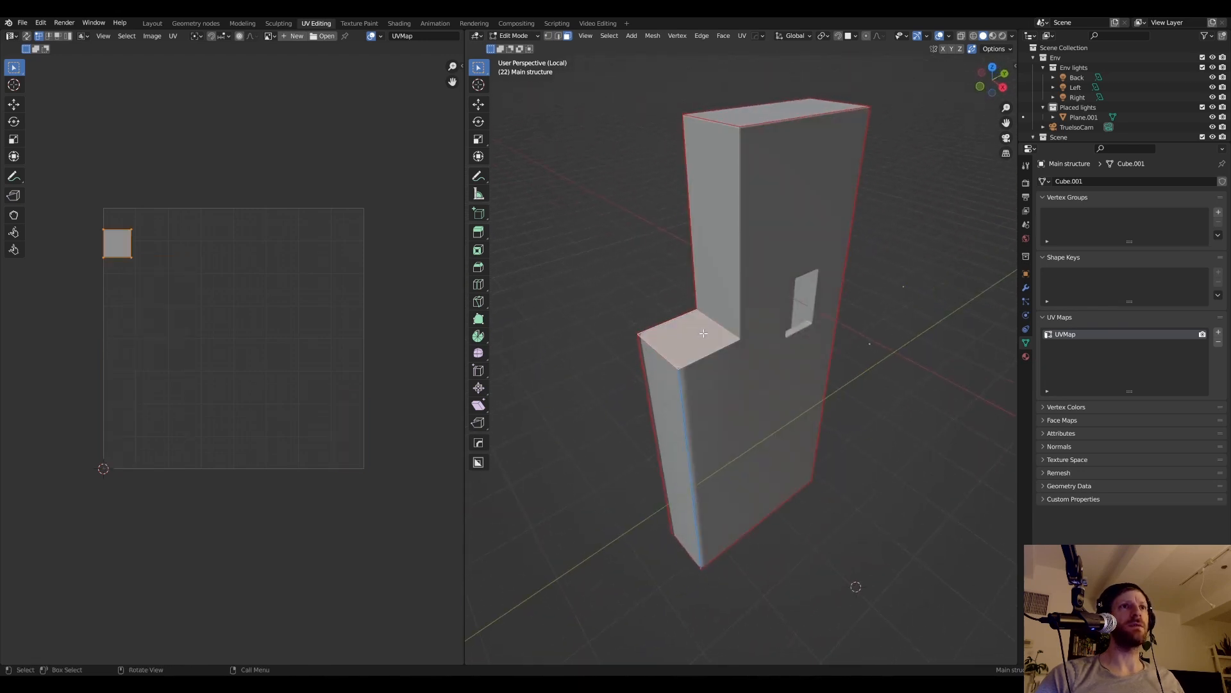
left_click(479, 177)
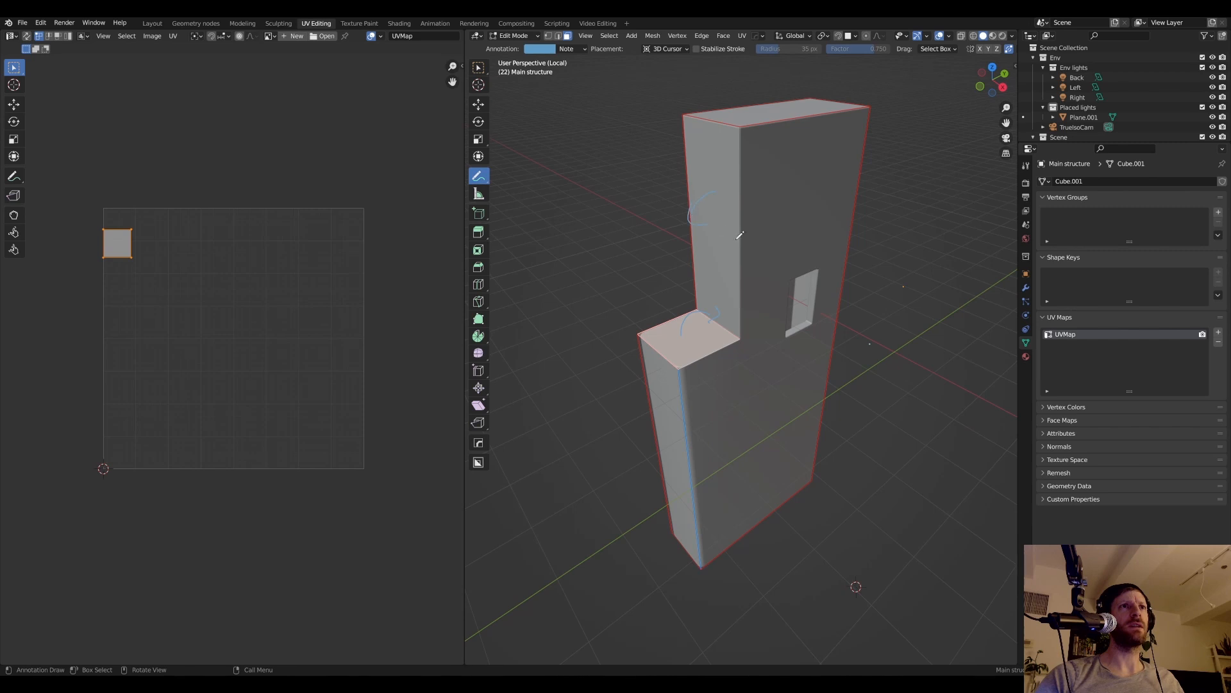
mouse_move(740, 232)
middle_mouse_down()
mouse_move(725, 193)
mouse_move(813, 192)
middle_mouse_up()
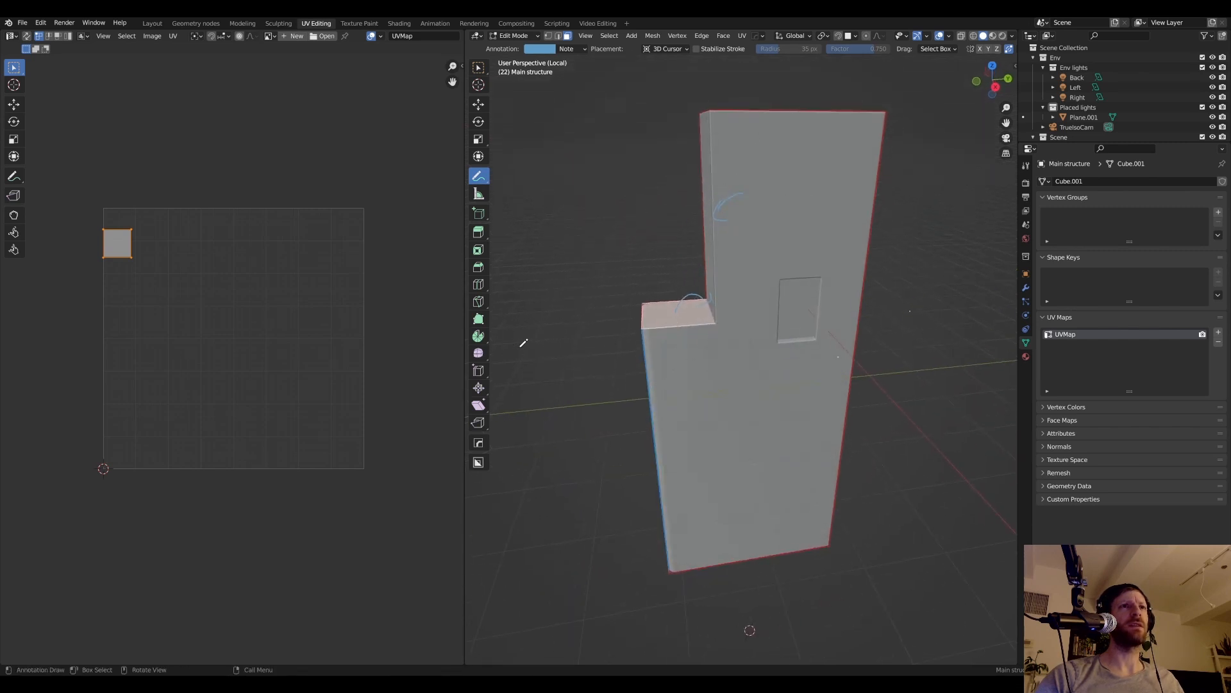
- Undo the annotation strokes drawn at the ledge and upper wall
key("ctrl+z")
key("ctrl+z")
key("ctrl+z")
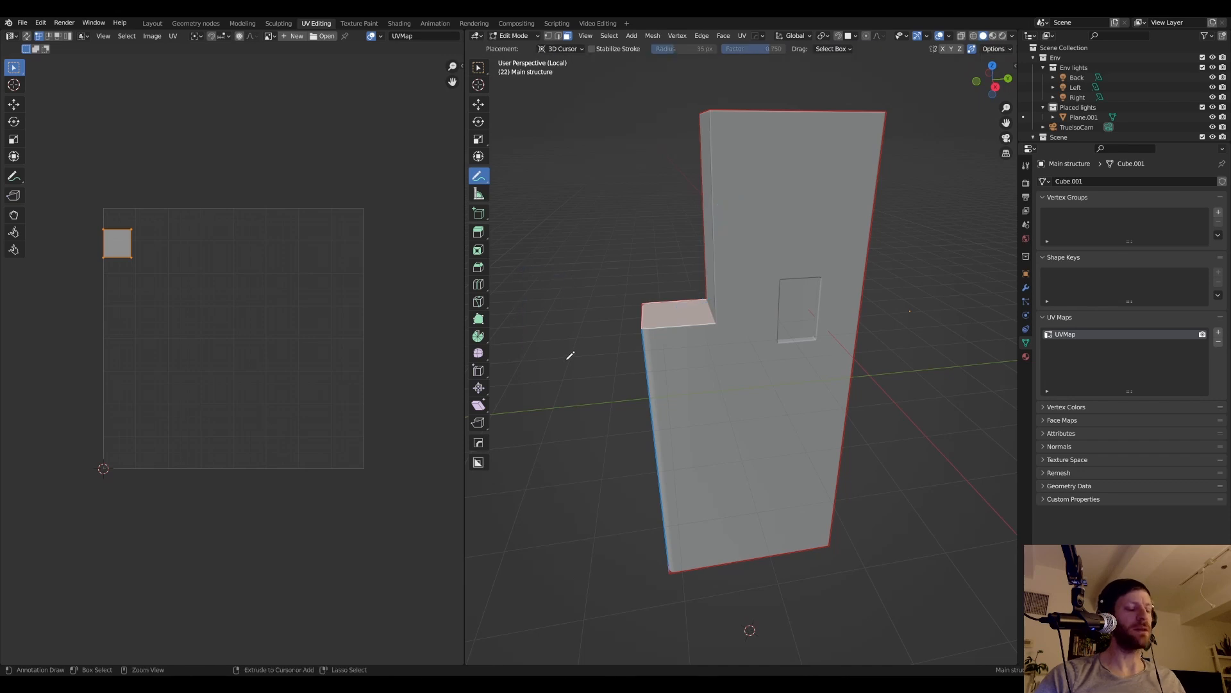
- Select the structure's whole mesh in Edit Mode and unwrap it along the marked seams
mouse_move(638, 294)
middle_mouse_down()
mouse_move(704, 314)
mouse_move(835, 293)
mouse_move(660, 352)
mouse_move(721, 360)
mouse_move(739, 302)
mouse_move(693, 385)
middle_mouse_up()
key("Tab")
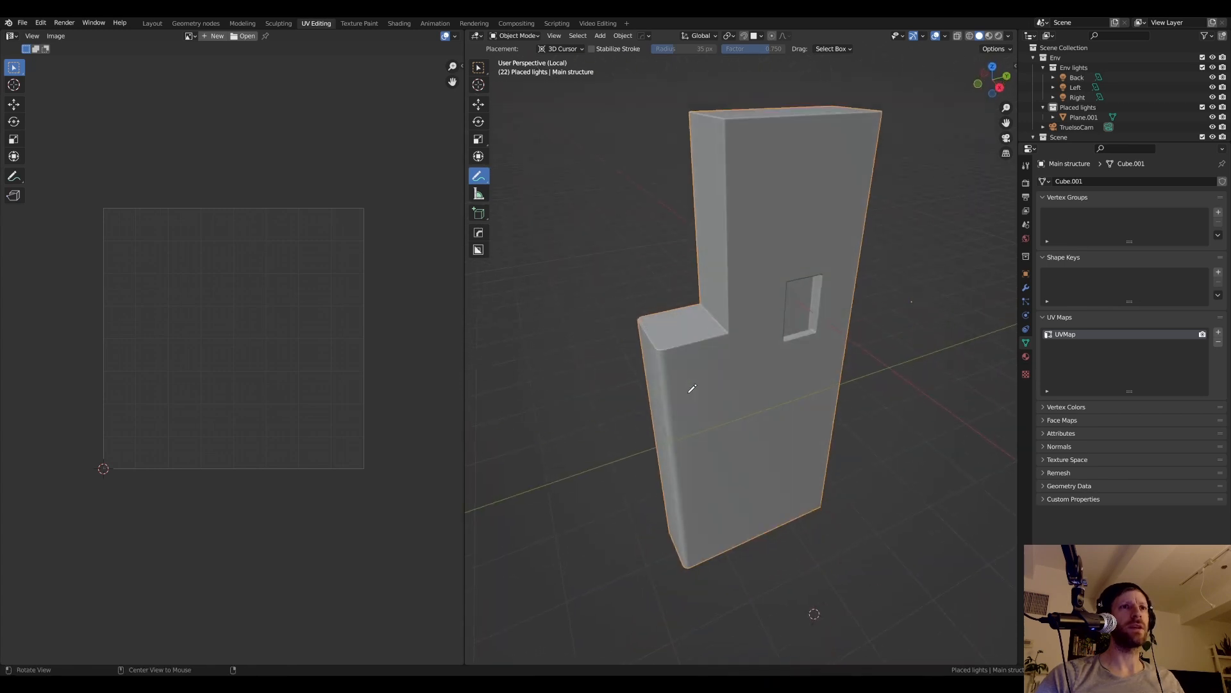
key("Tab")
mouse_move(723, 336)
middle_mouse_down()
mouse_move(706, 360)
mouse_move(755, 363)
mouse_move(714, 352)
middle_mouse_up()
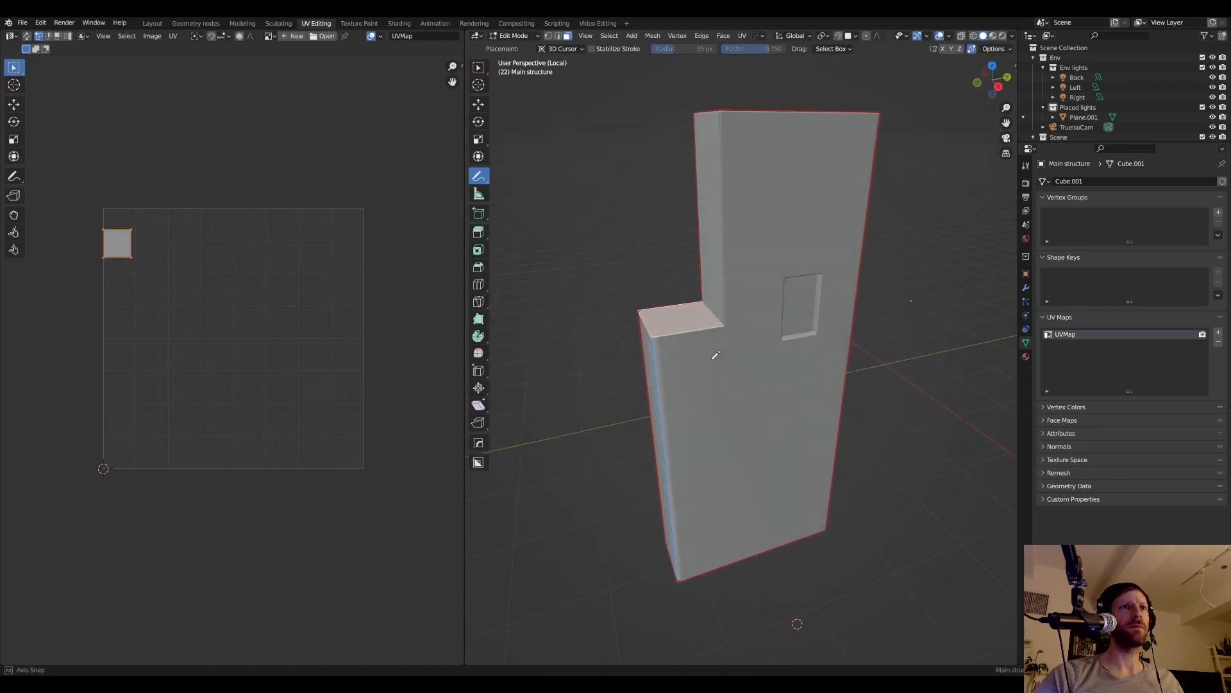
key("a")
key("u")
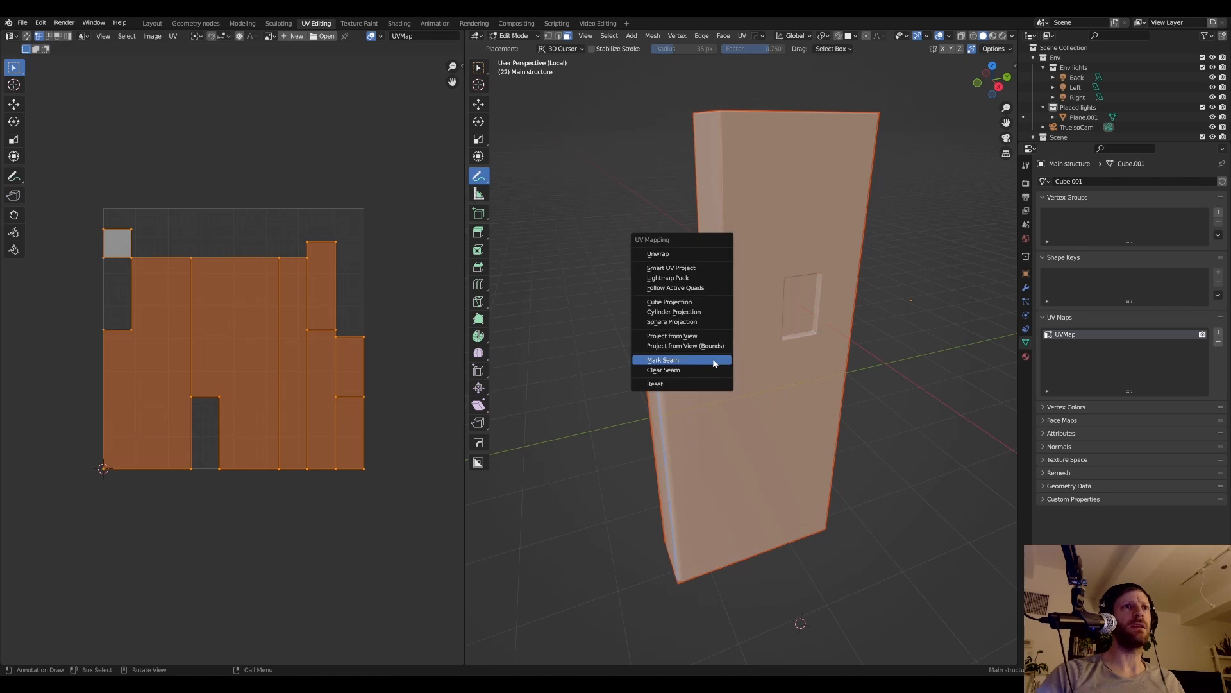
left_click(684, 258)
scroll(221, 319, "up", 1)
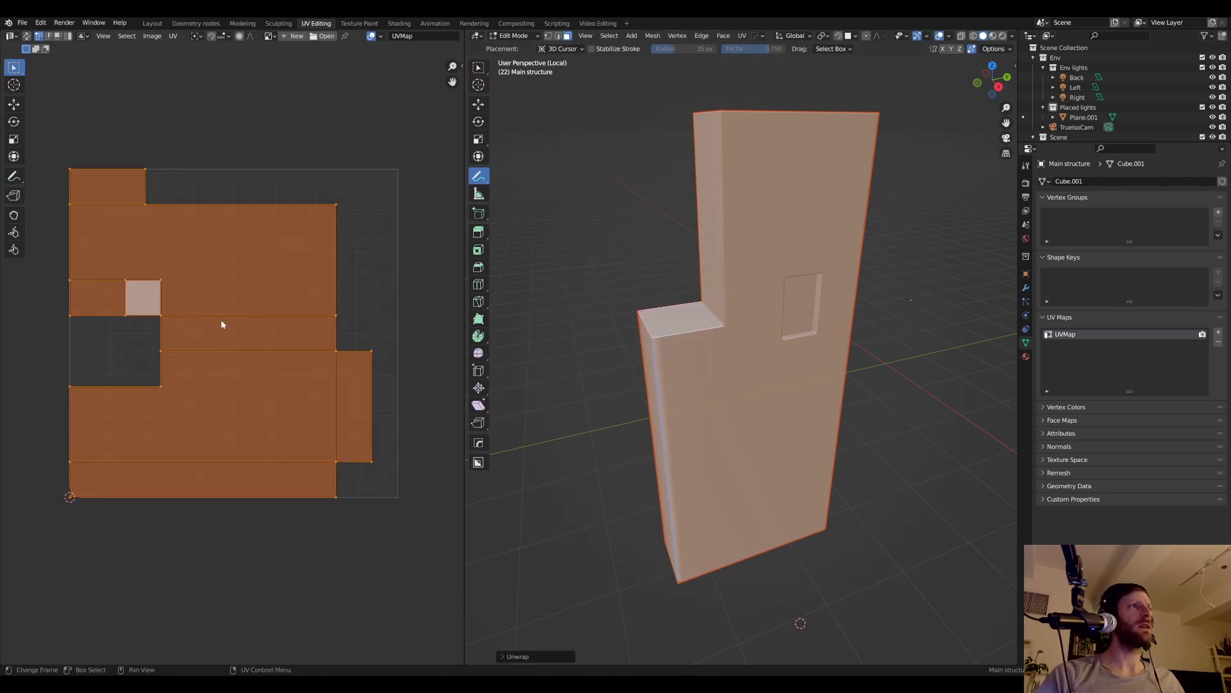
scroll(231, 324, "down", 1)
scroll(242, 333, "up", 1)
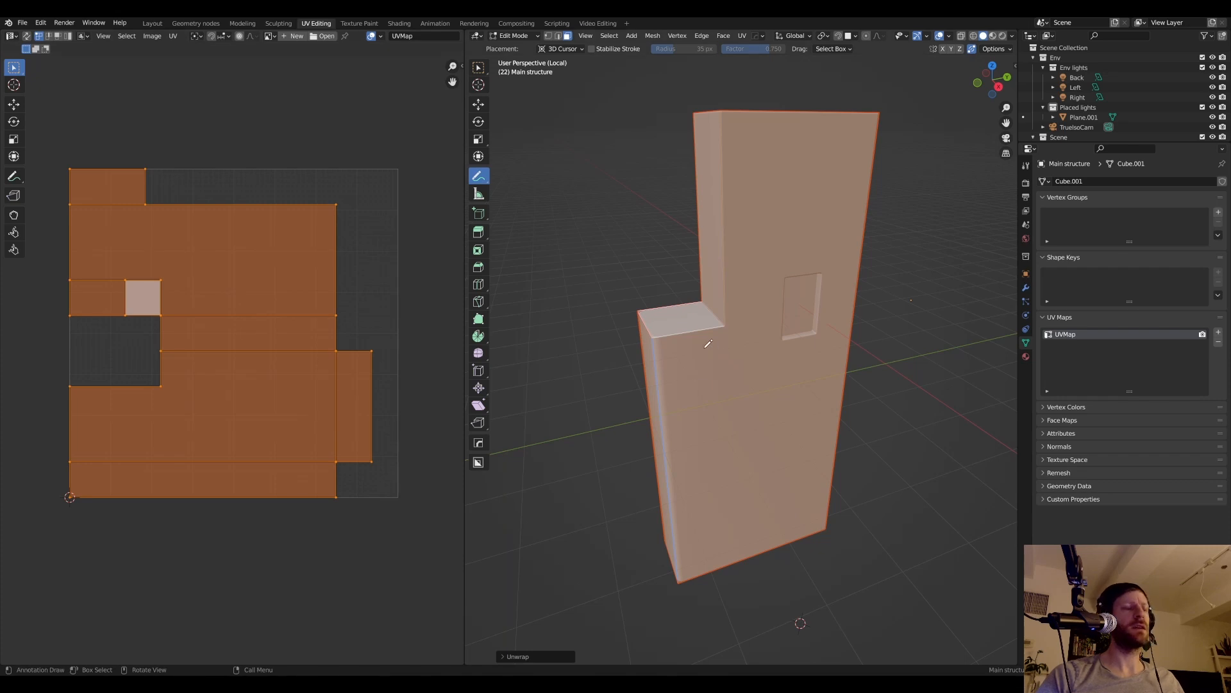
- Select the large side face, the upper wall and the ledge to examine how their UVs lie relative to each other
left_click(482, 71)
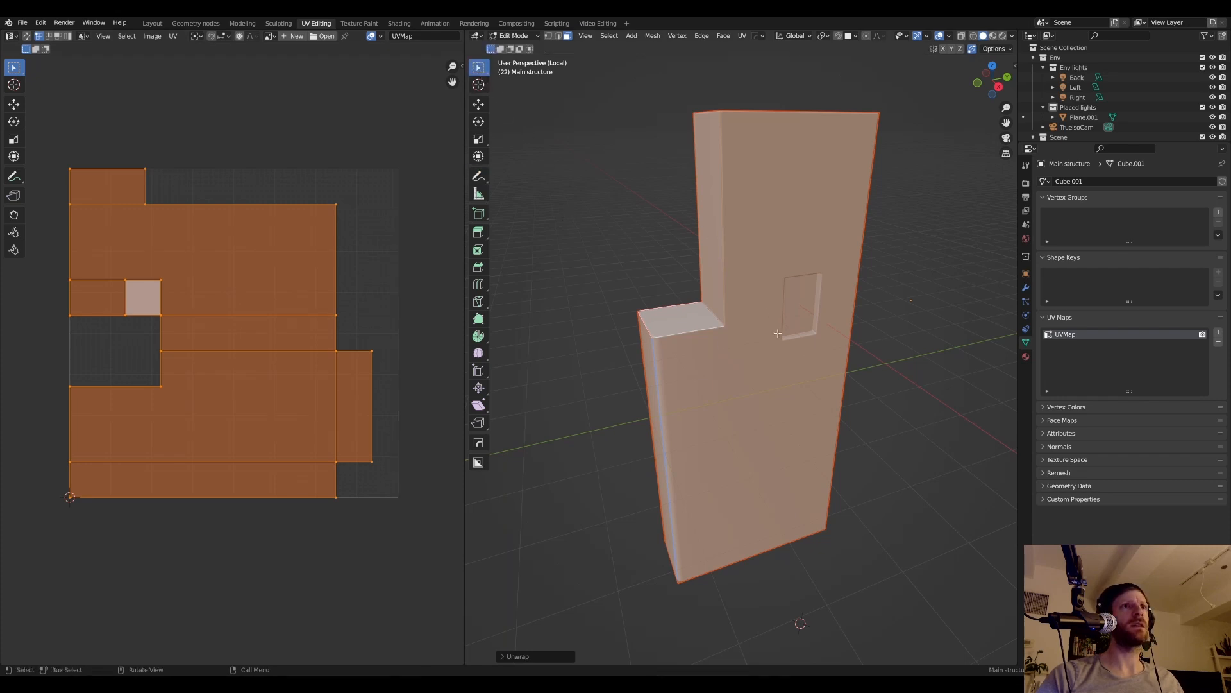
left_click(755, 351)
middle_click_drag(742, 366, 762, 373)
left_click(729, 241)
left_click(763, 242)
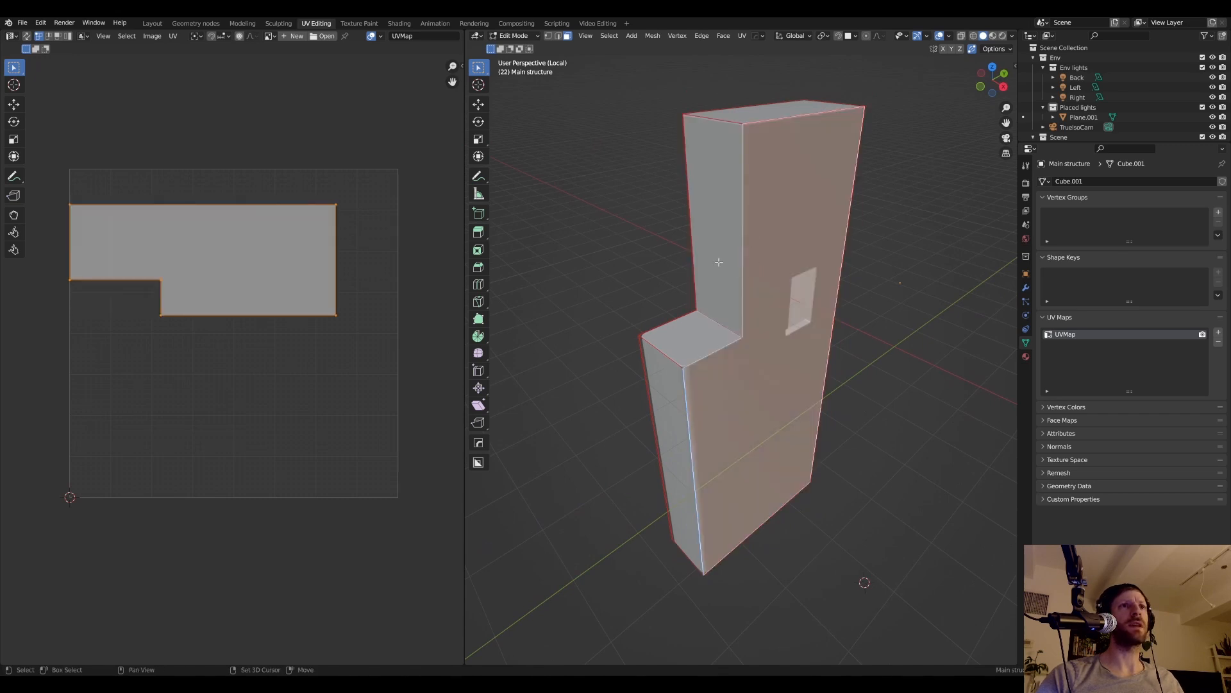
left_click(720, 263, "shift")
left_click(695, 335, "shift")
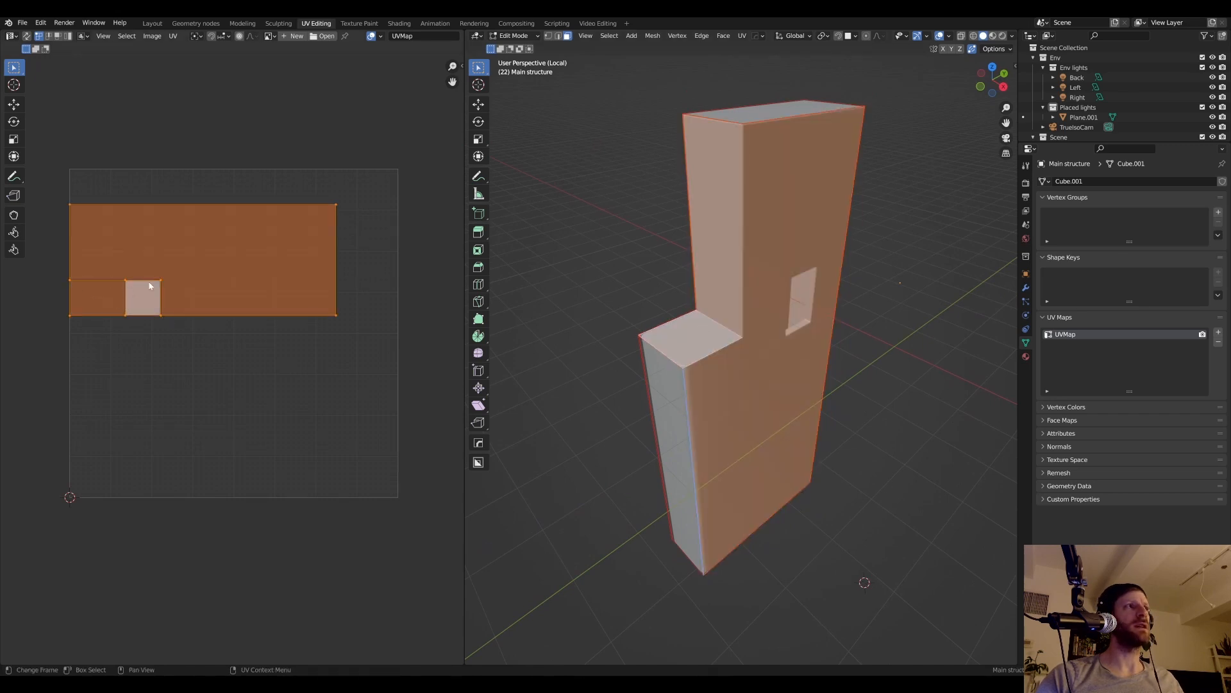
left_click(705, 373)
left_click(698, 349)
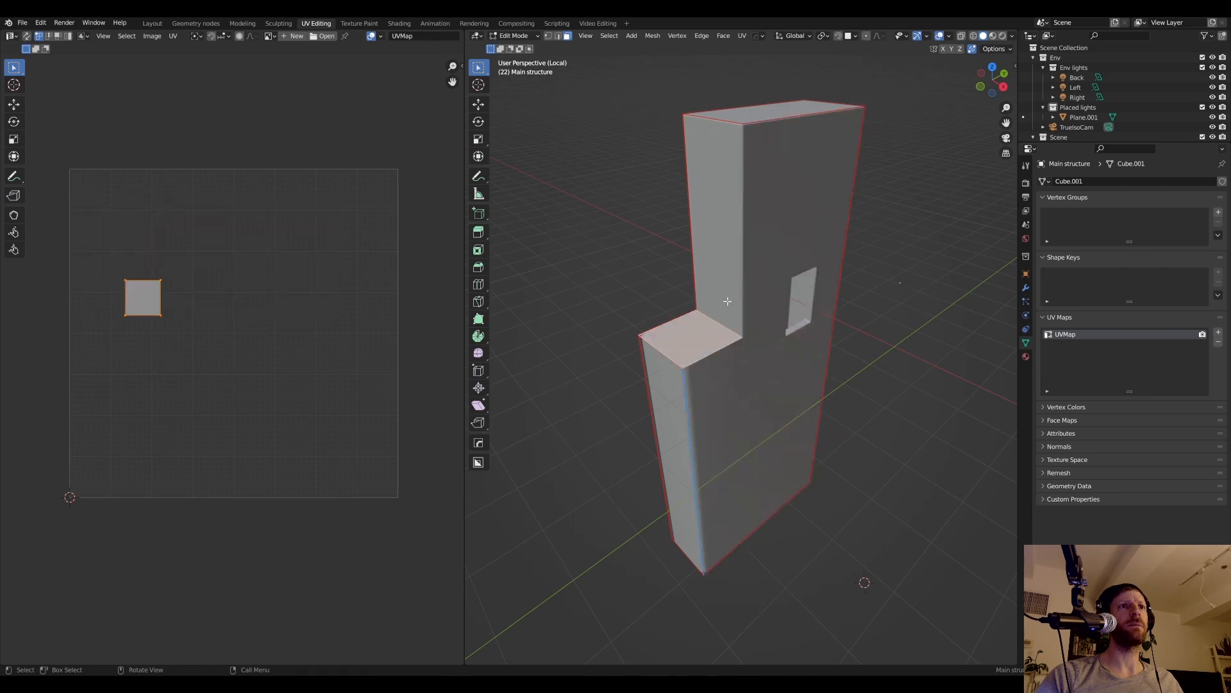
middle_click_drag(716, 312, 727, 369)
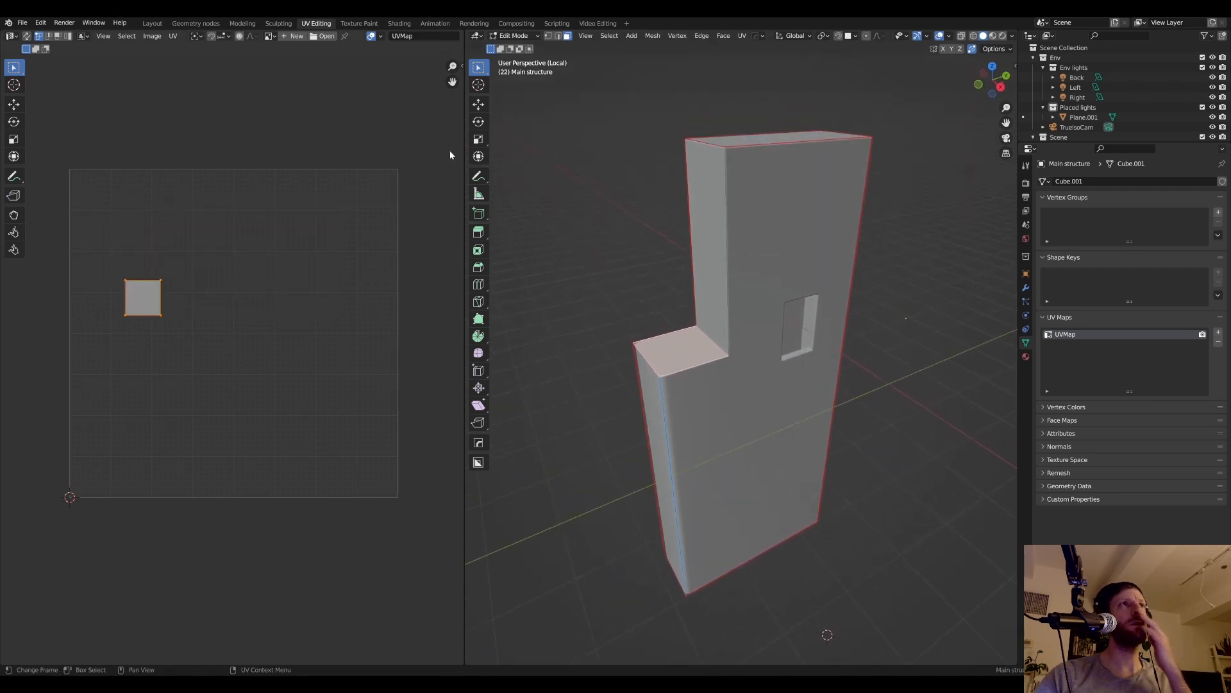
- In the Shading workspace, load bricks_camden_blend.sbsar from the bookmarked Adobe folder as a Substance material
left_click(399, 23)
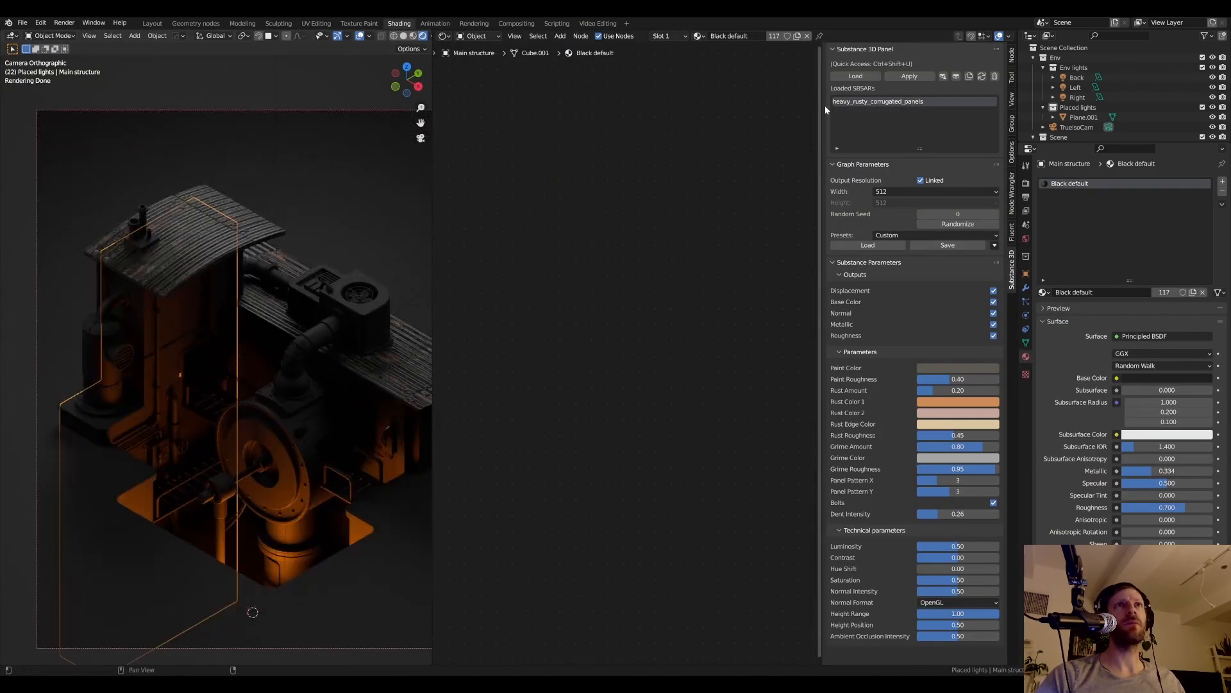
left_click_drag(825, 107, 816, 109)
left_click(855, 76)
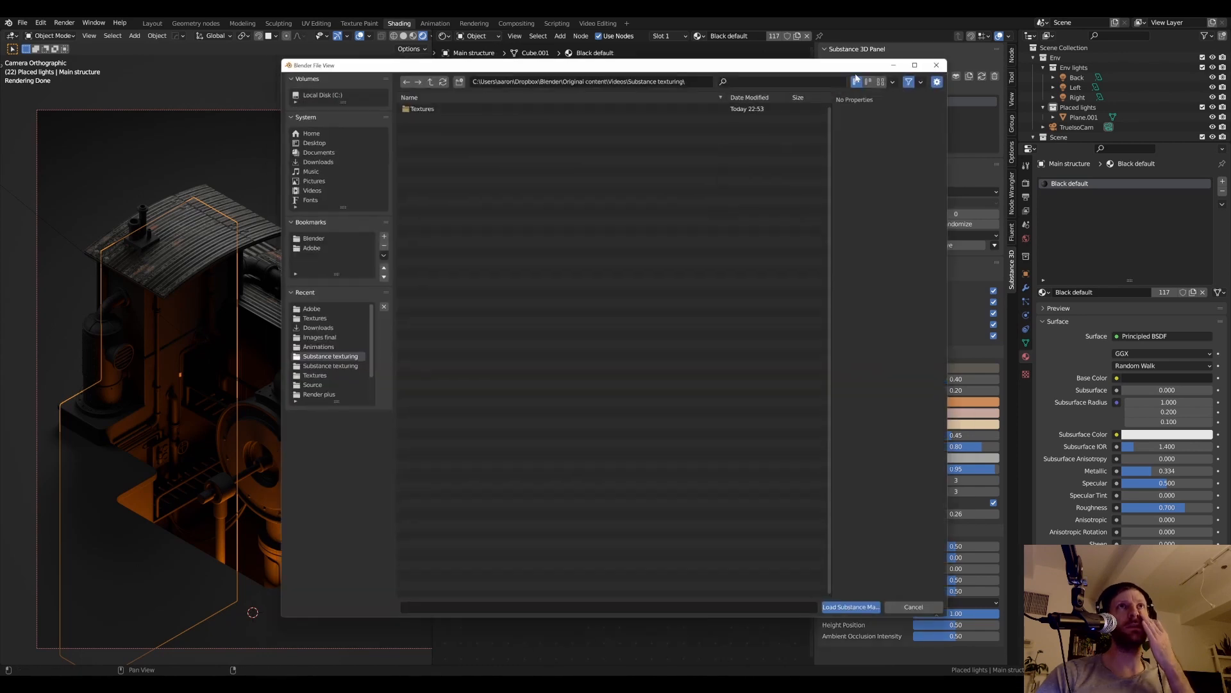
left_click(306, 245)
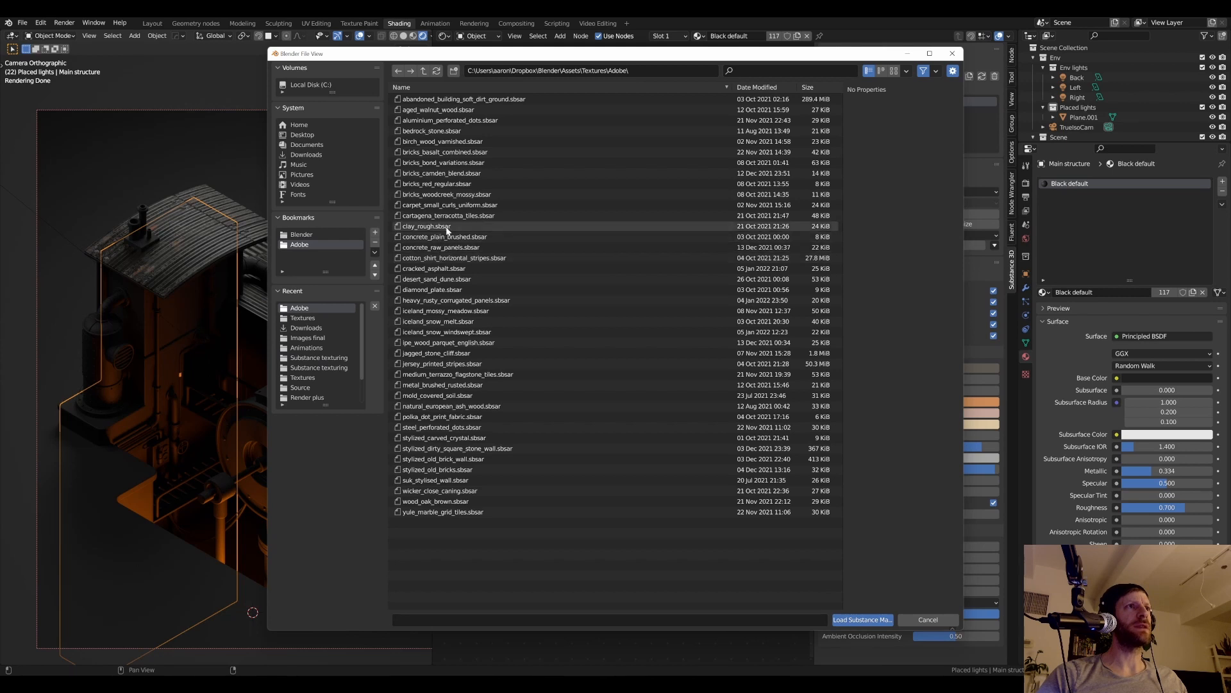
left_click(466, 175)
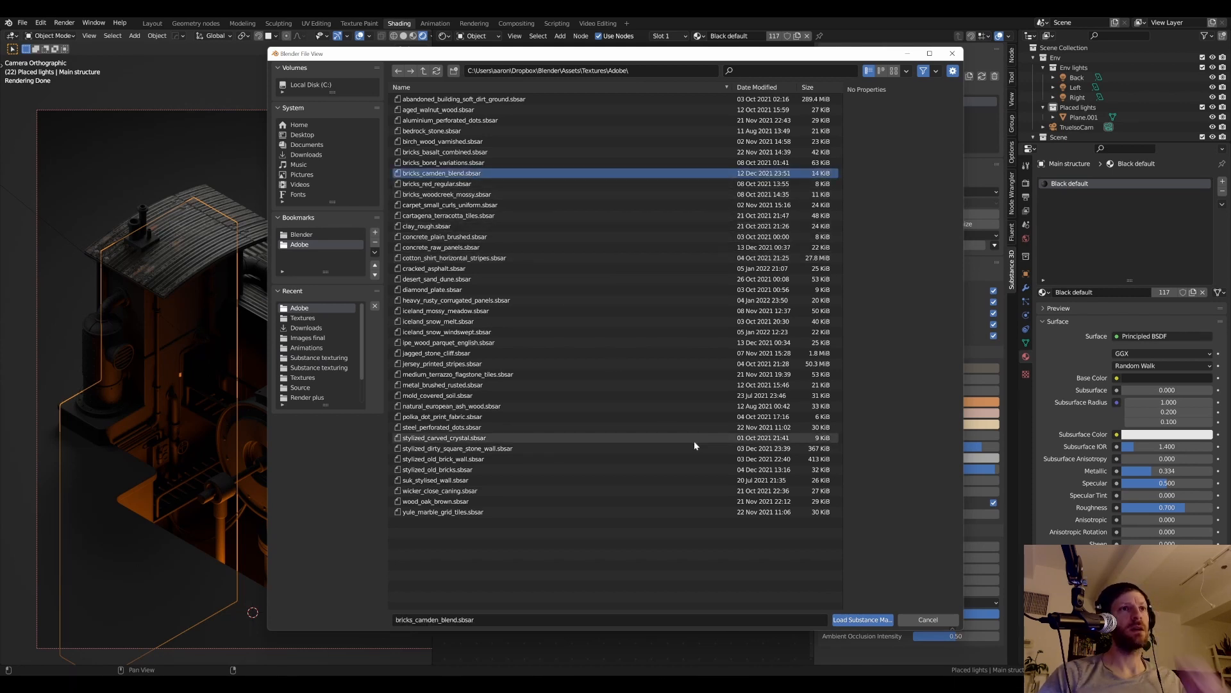
left_click(855, 620)
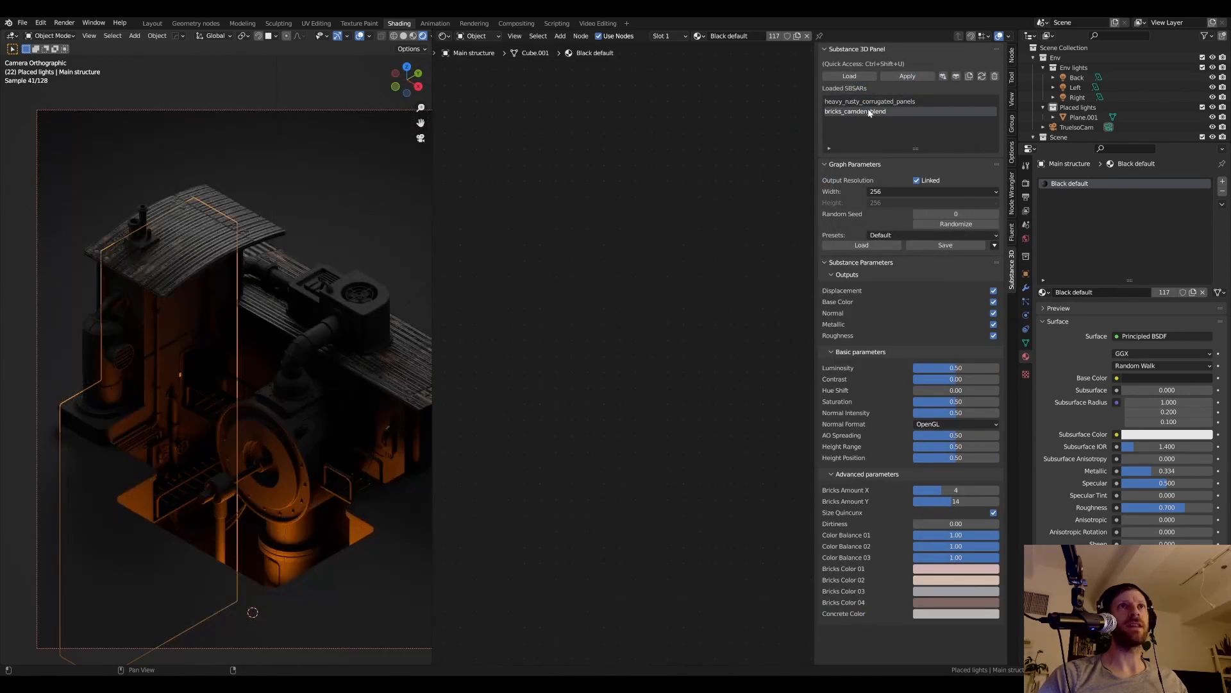
- Apply the bricks_camden_blend substance to the main structure and show the scene in Material Preview shading
left_click_drag(915, 149, 916, 168)
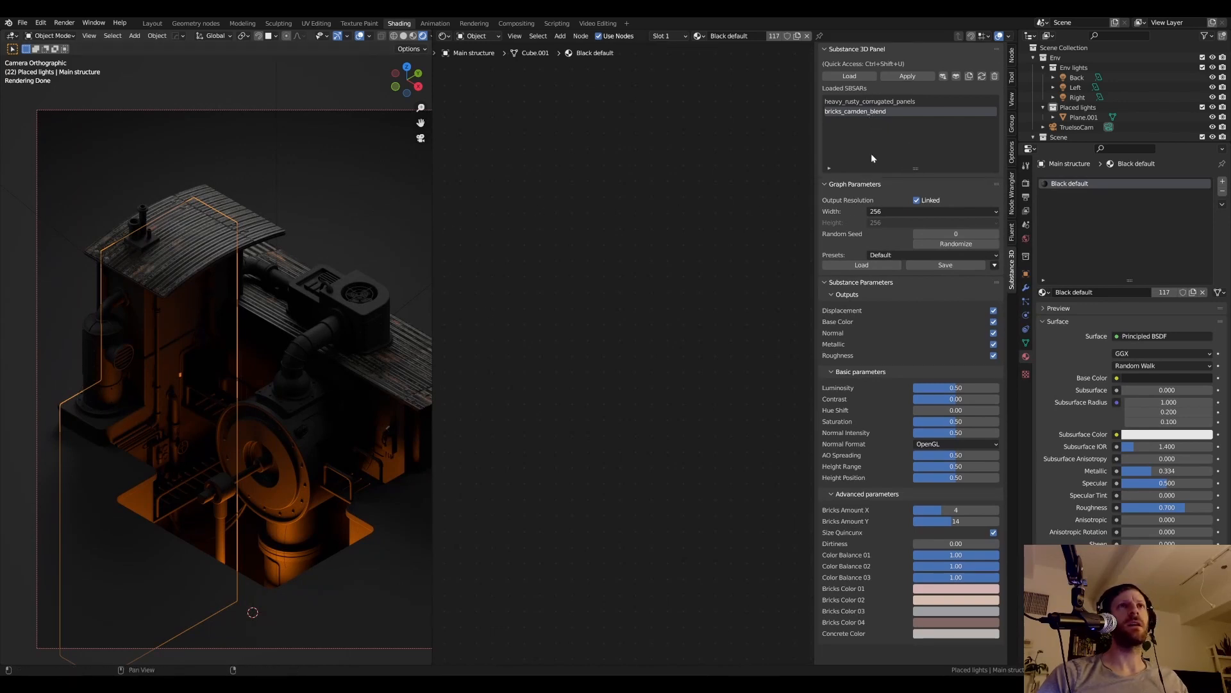
left_click(908, 77)
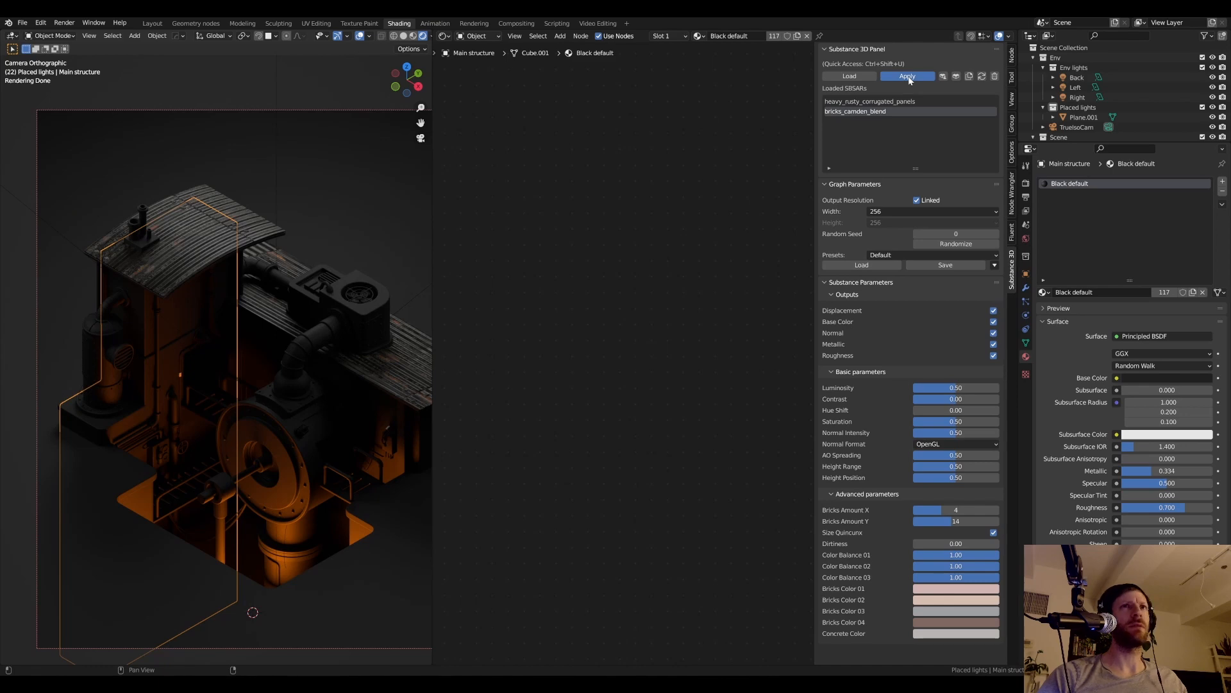
scroll(183, 349, "up", 1)
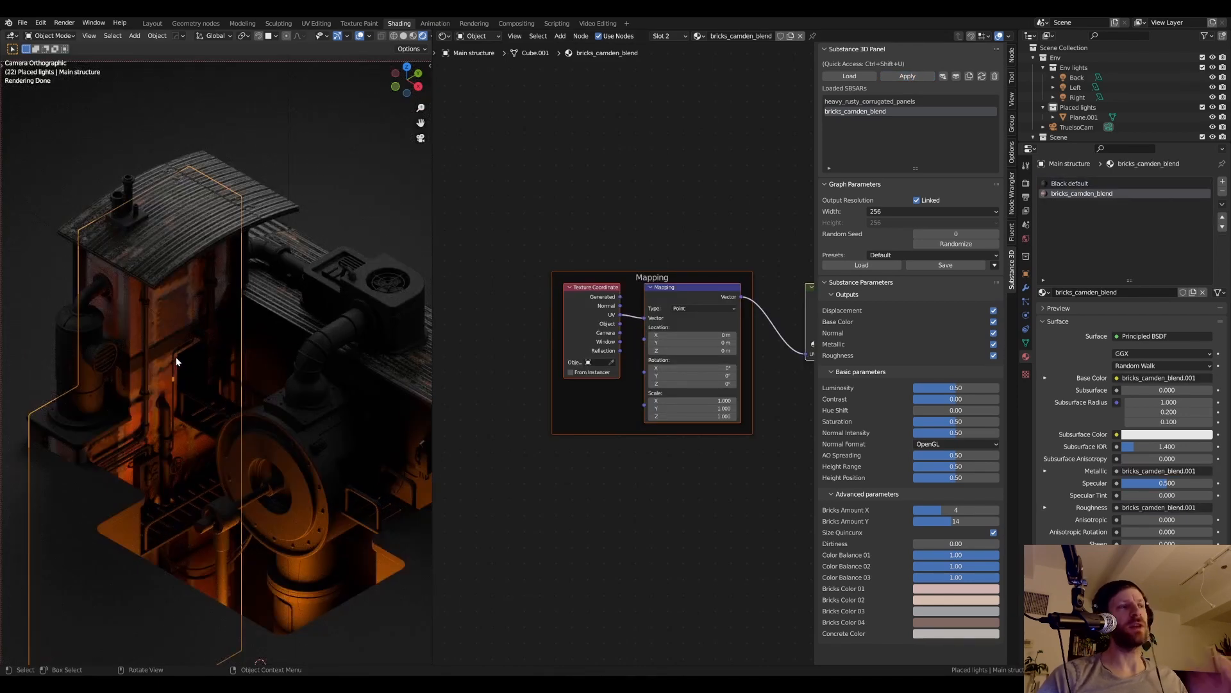
key("z")
left_click(140, 285)
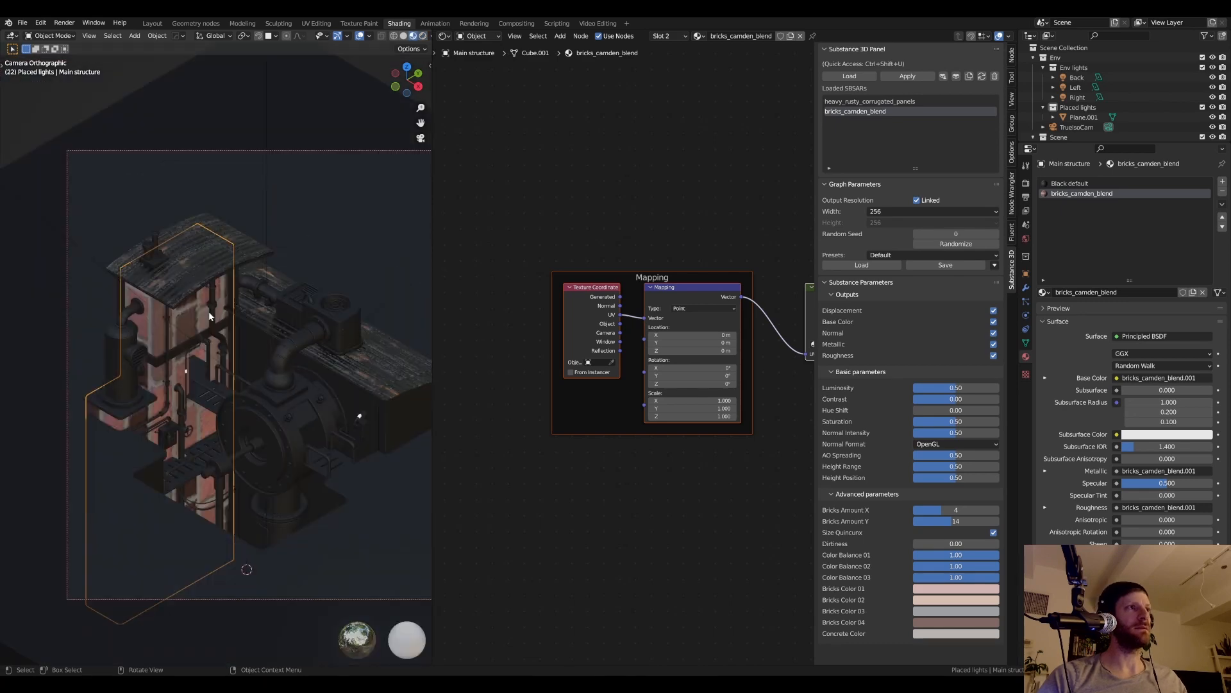
scroll(212, 314, "up", 2)
scroll(260, 324, "down", 2)
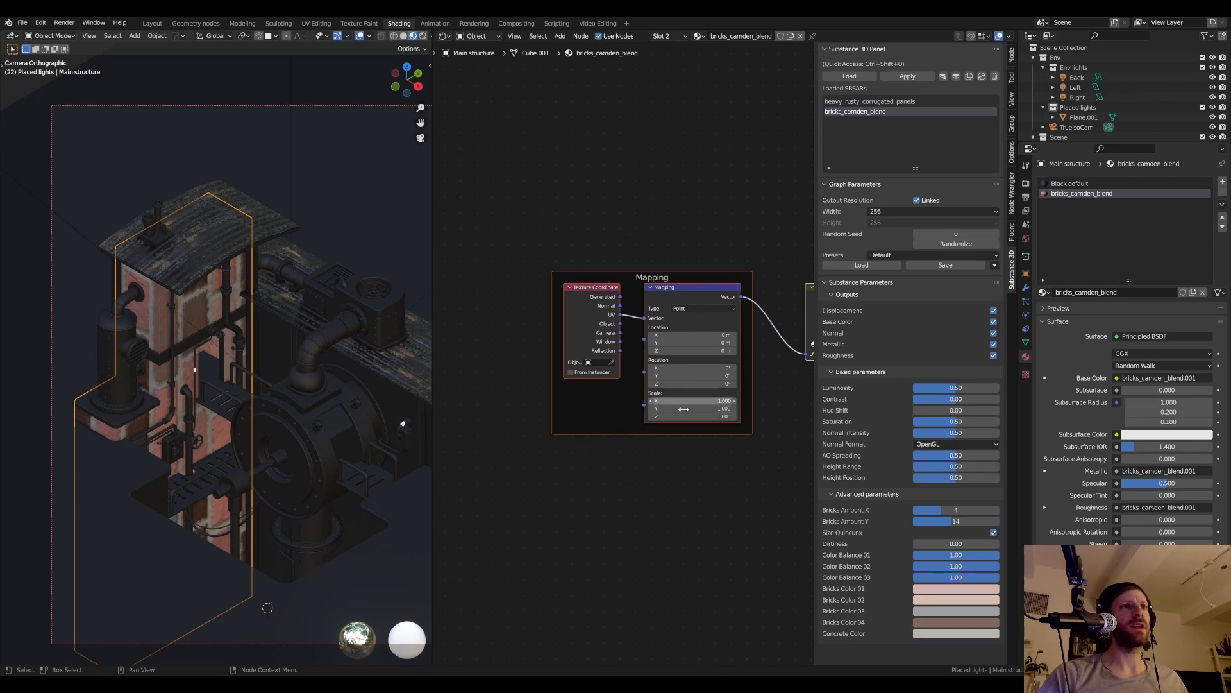
- In the UV Editing workspace, select the main structure's whole mesh and show its brick material in Material Preview shading
scroll(654, 479, "down", 2)
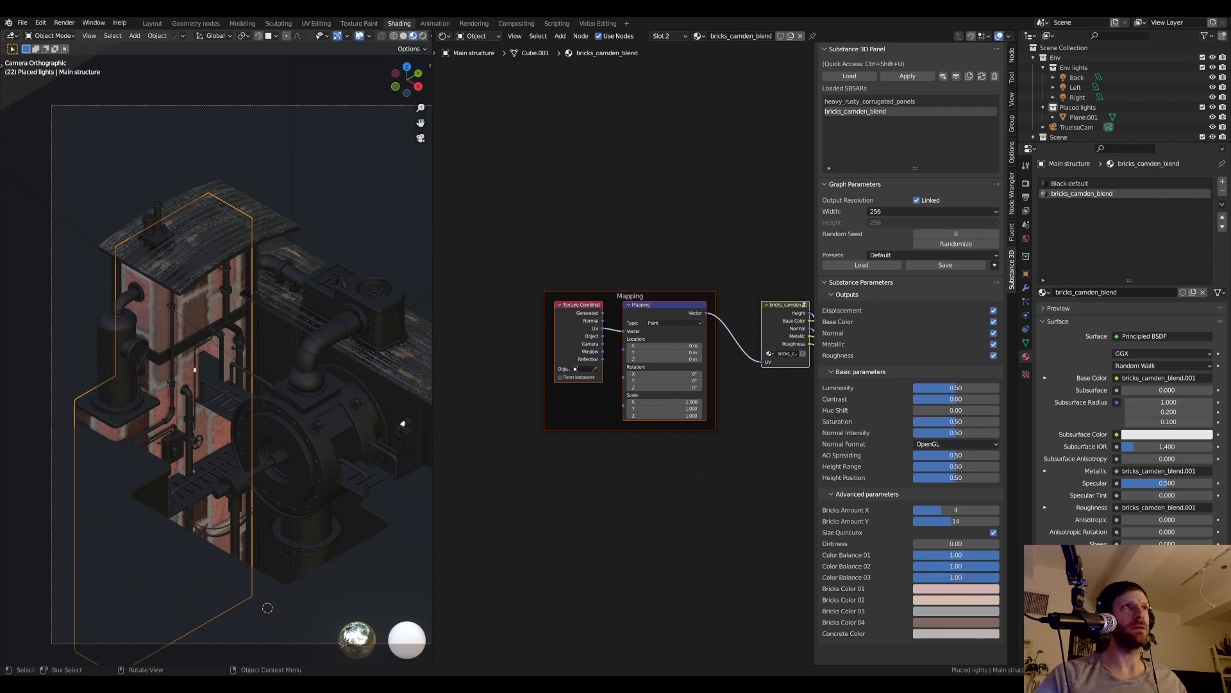
left_click(316, 23)
key("a")
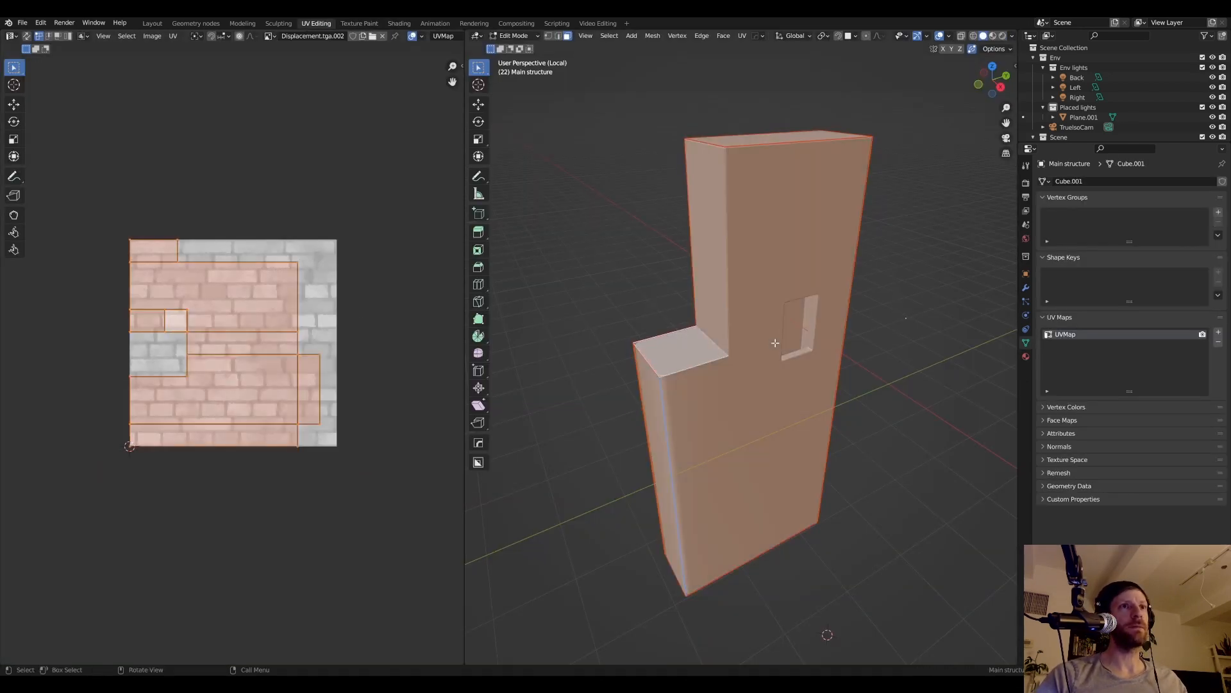
scroll(307, 344, "down", 1)
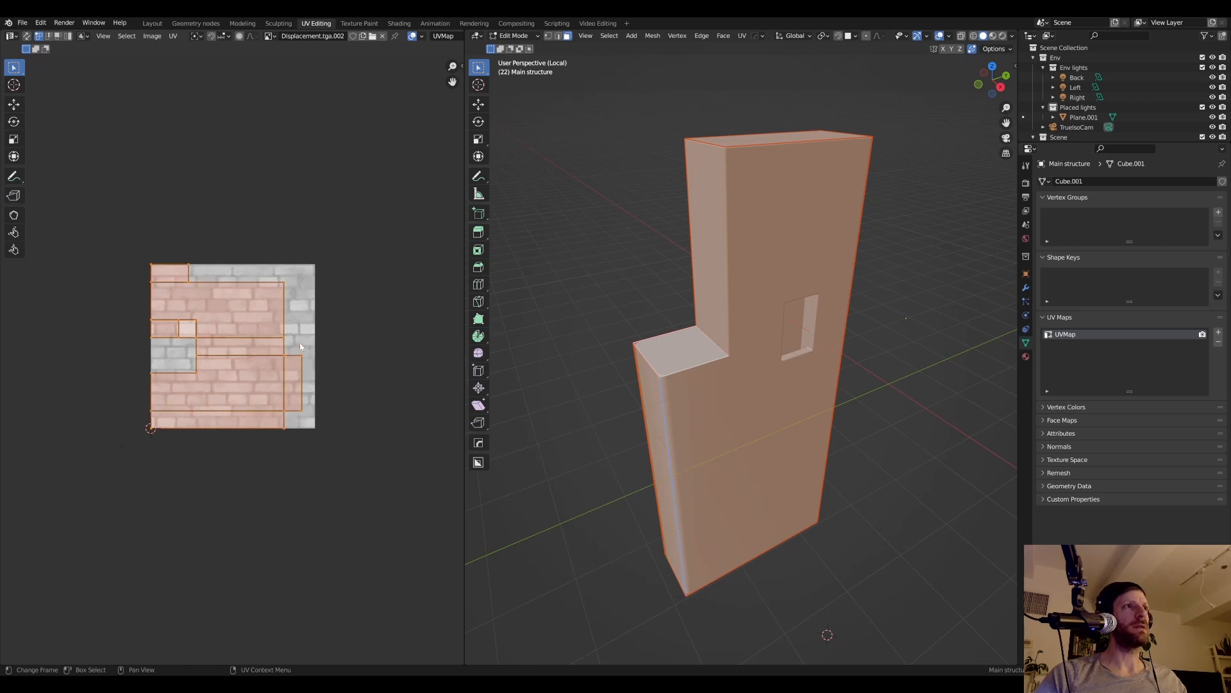
middle_click_drag(332, 341, 293, 364)
key("z")
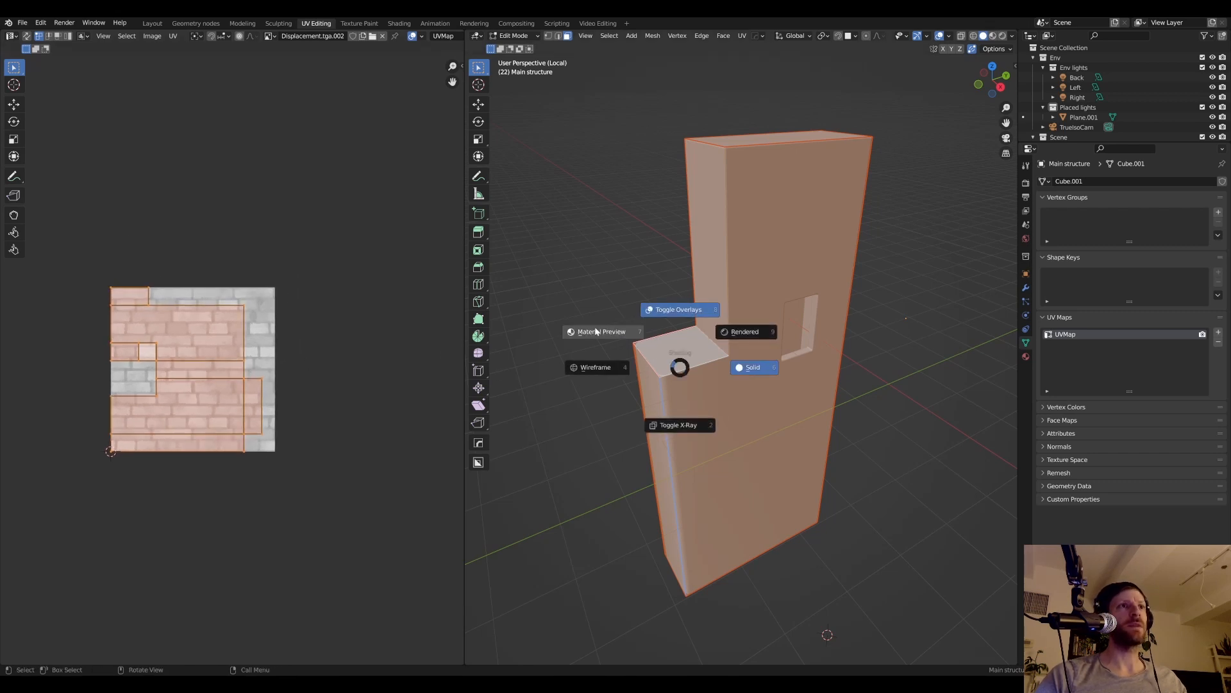
left_click(621, 332)
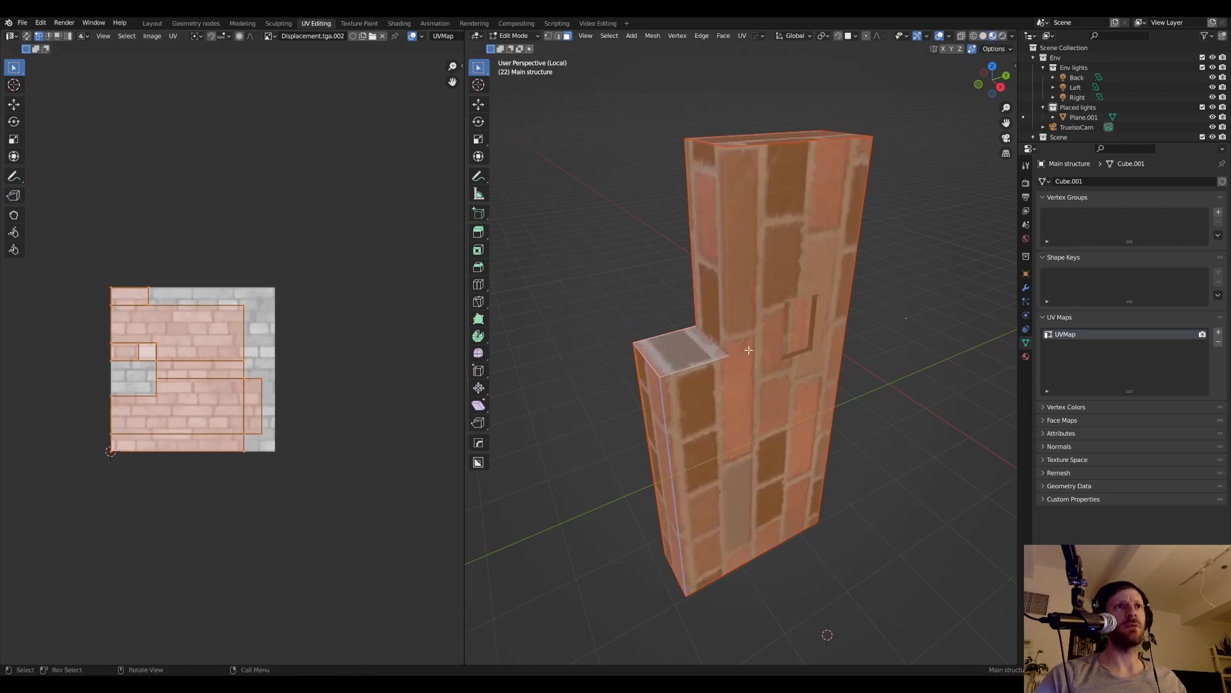
- Scale all of the structure's UVs up uniformly to more than three times their size for smaller bricks
middle_click_drag(748, 349, 785, 403)
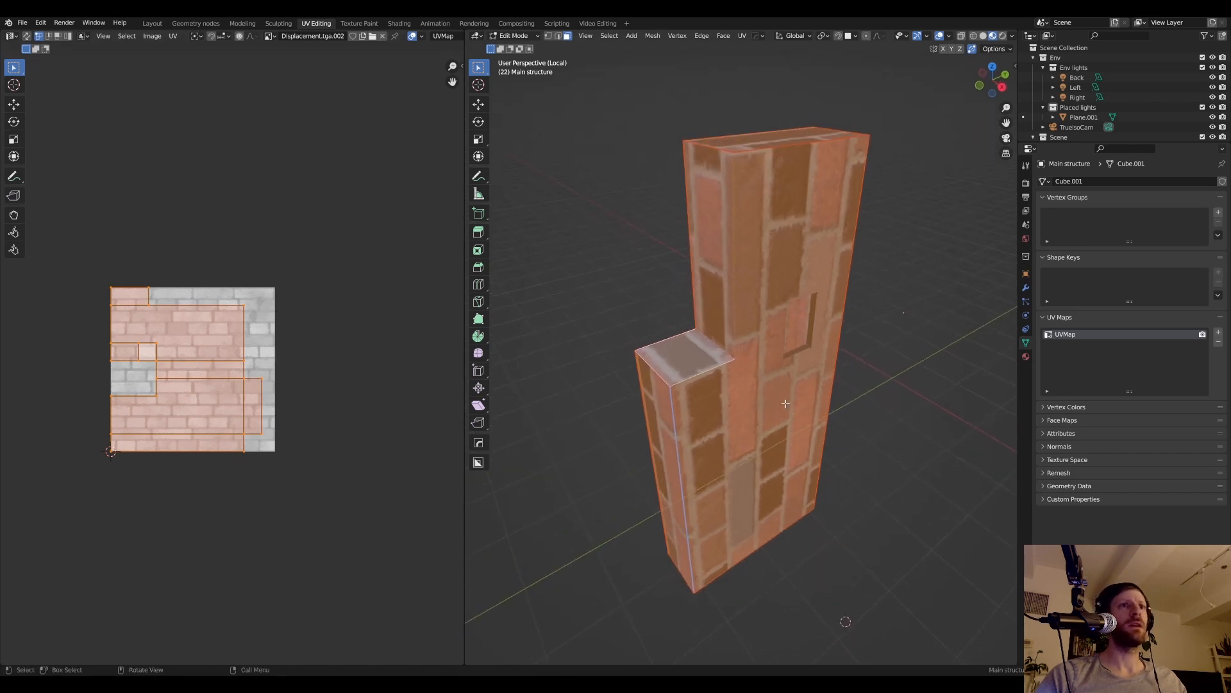
key("s")
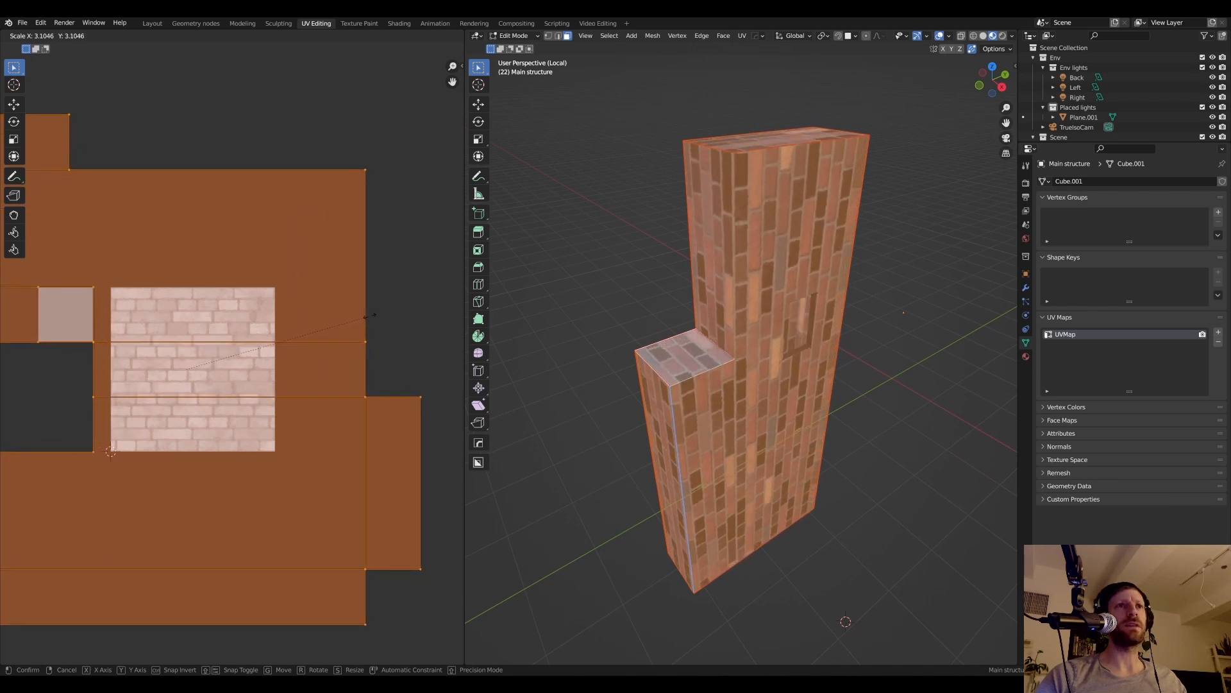
left_click(405, 308)
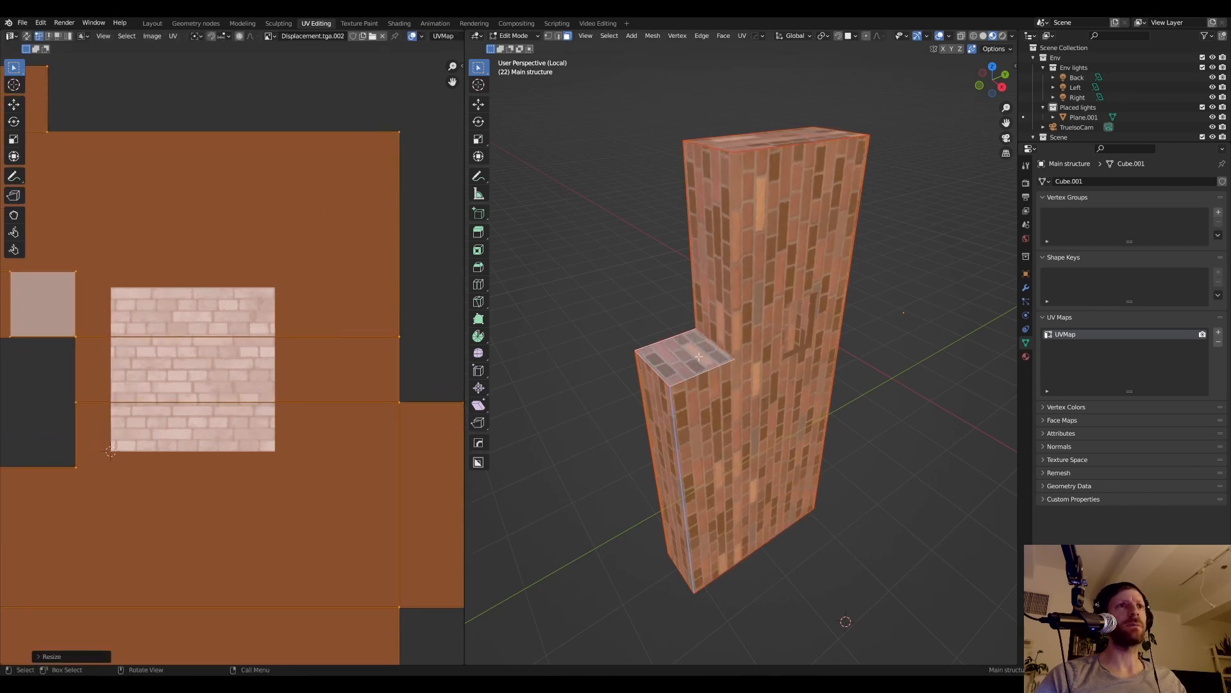
scroll(733, 347, "down", 3)
middle_click_drag(732, 347, 738, 397)
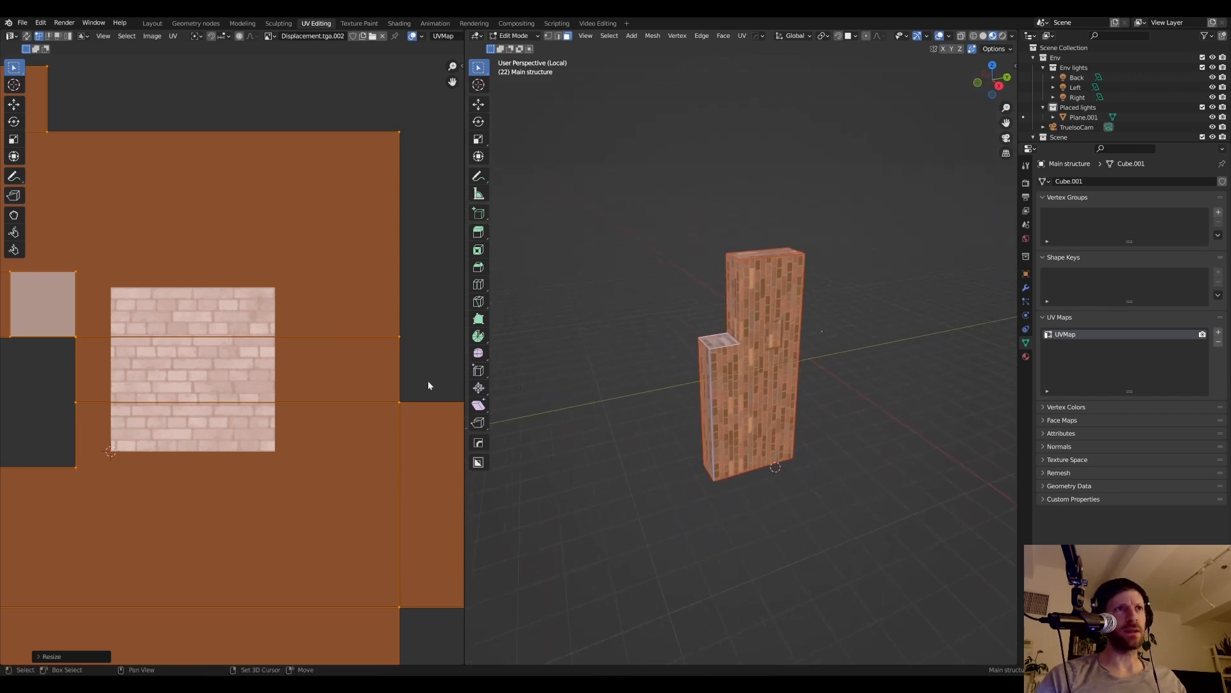
scroll(289, 348, "down", 3)
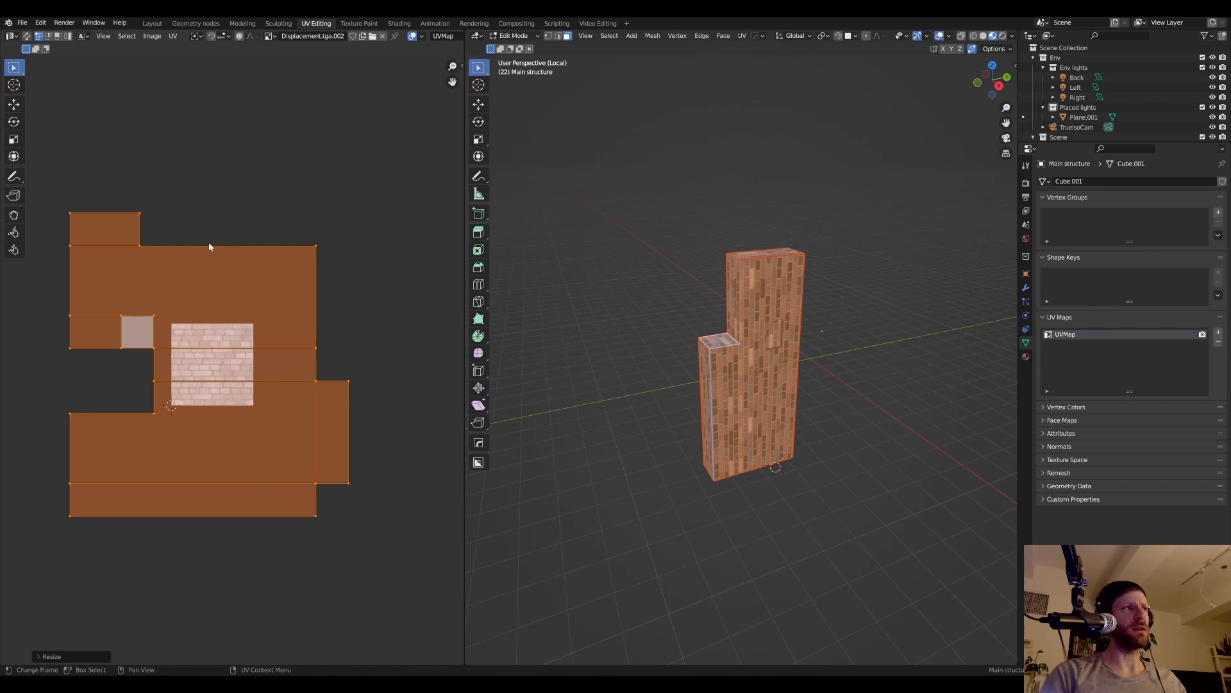
- Rotate all of the structure's UVs by 90 degrees so the brick courses run horizontally along the walls
key("r")
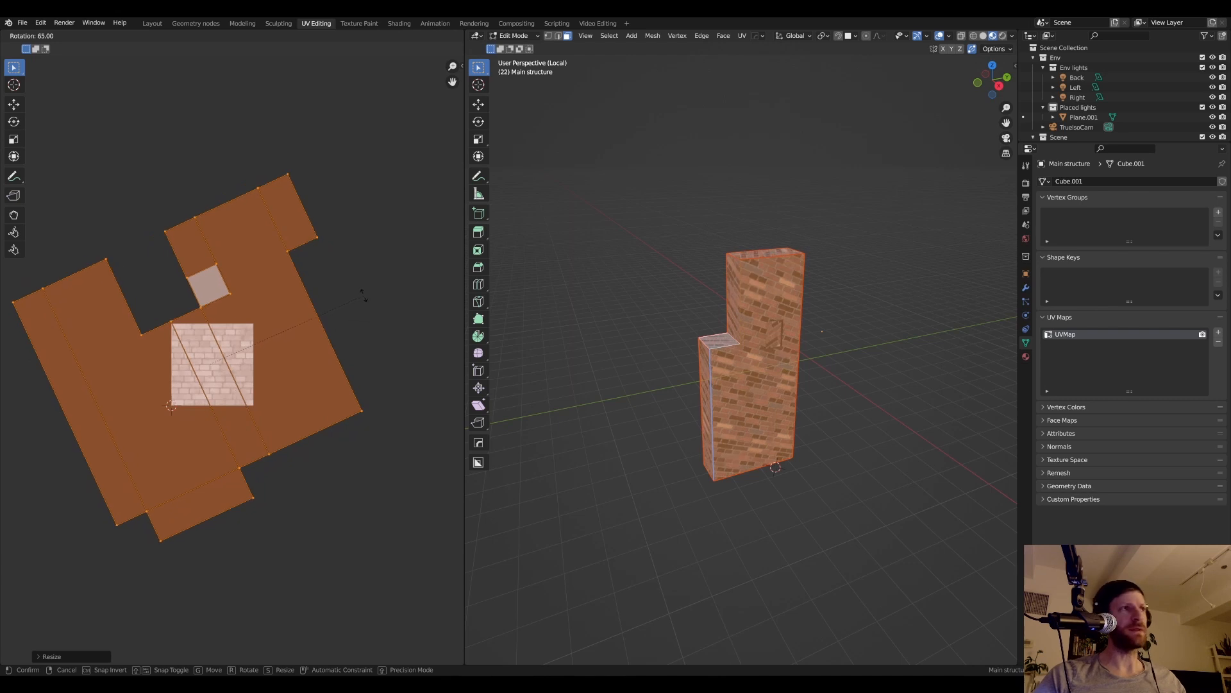
left_click(358, 365)
scroll(301, 321, "up", 1)
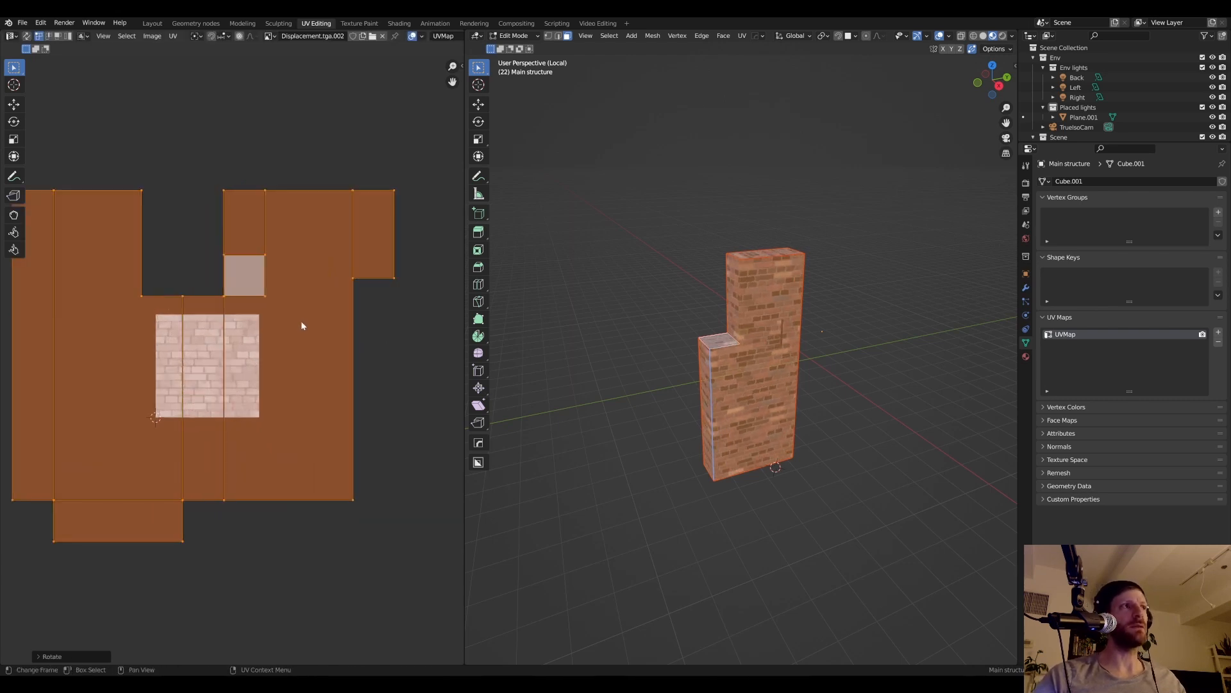
scroll(758, 396, "up", 5)
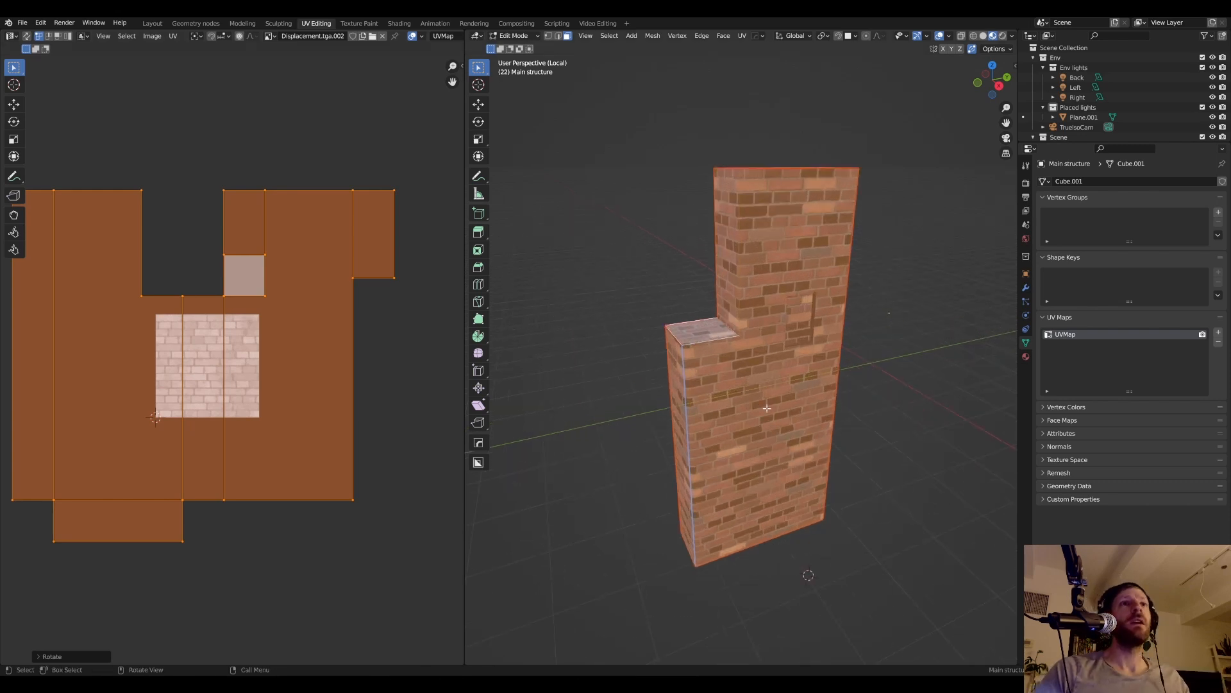
middle_click_drag(758, 395, 737, 355)
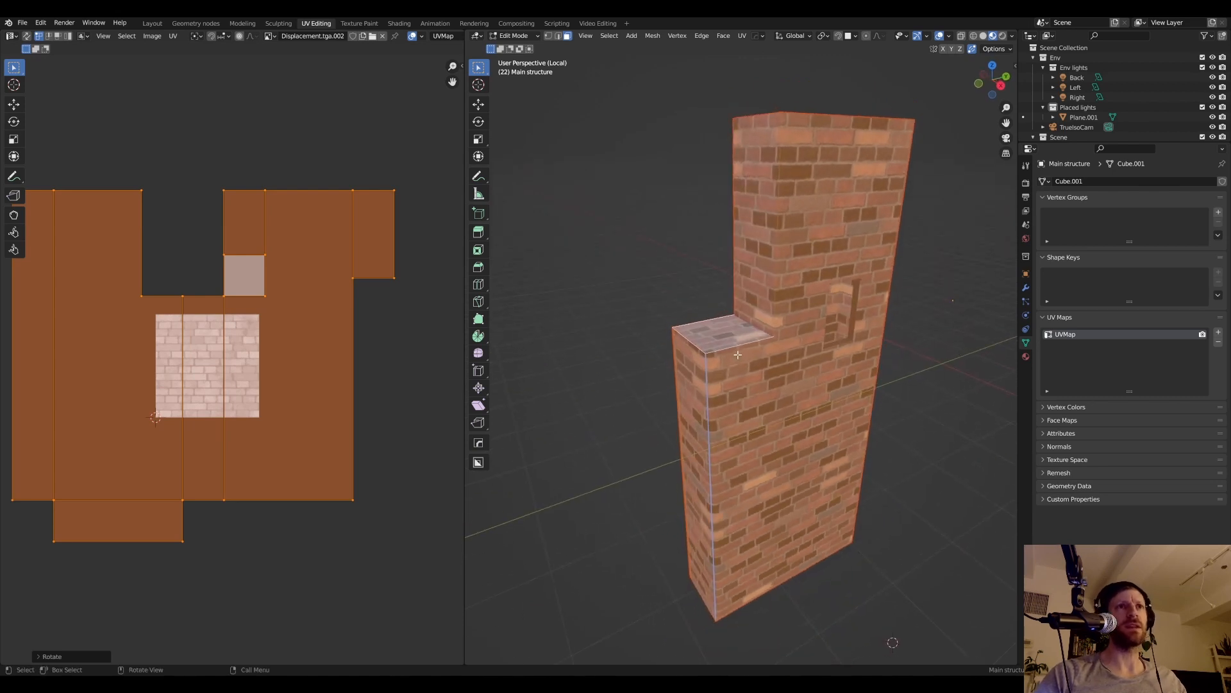
- Leave local view and examine the brick size on the structure through the scene camera in Object Mode
key("KP_Divide")
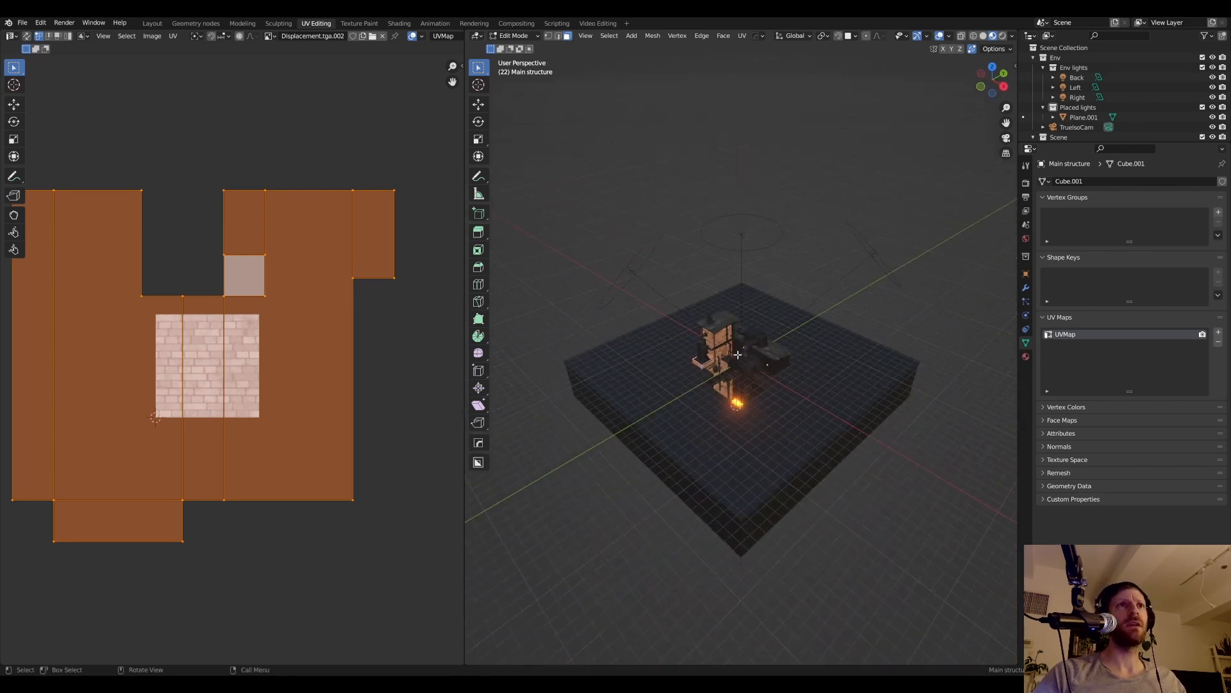
scroll(737, 355, "down", 2)
middle_click_drag(738, 355, 730, 333, "shift")
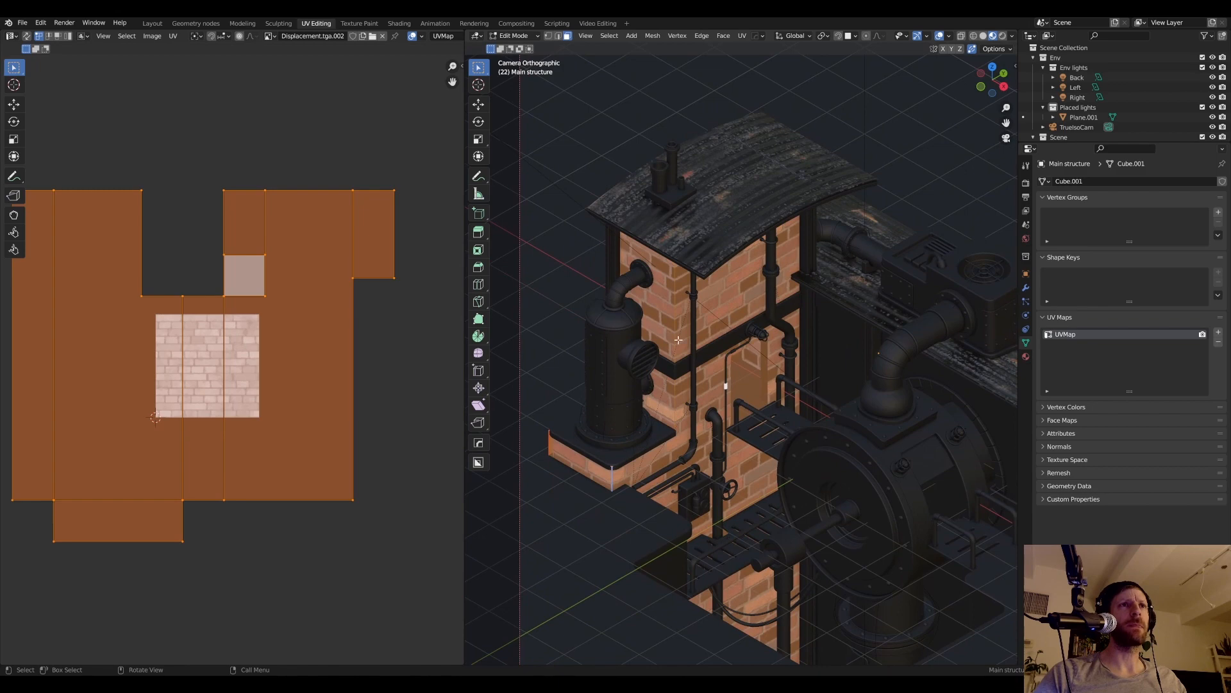
scroll(679, 340, "up", 2)
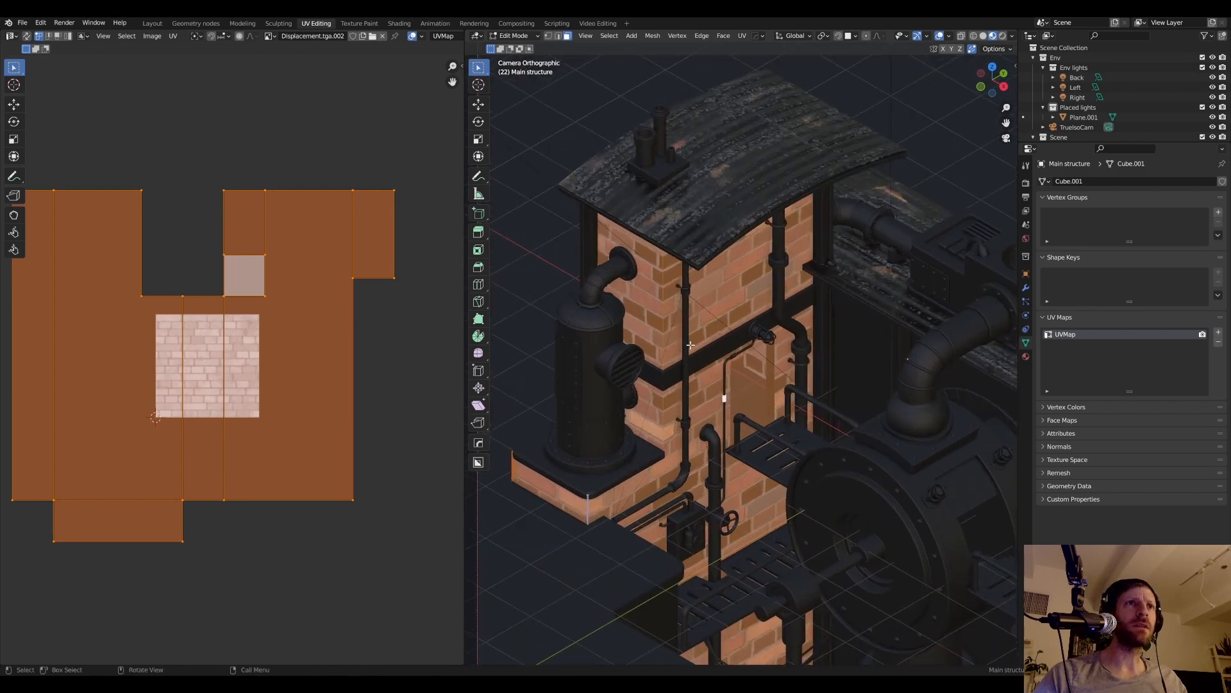
key("Tab")
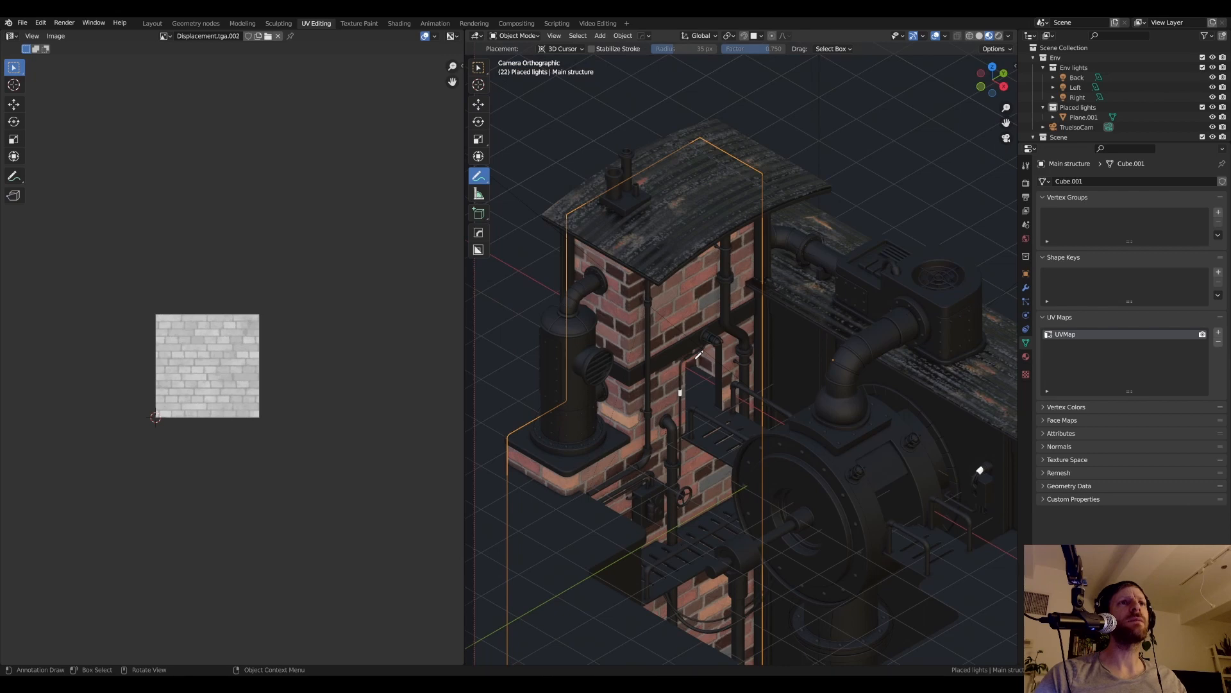
scroll(699, 355, "down", 2)
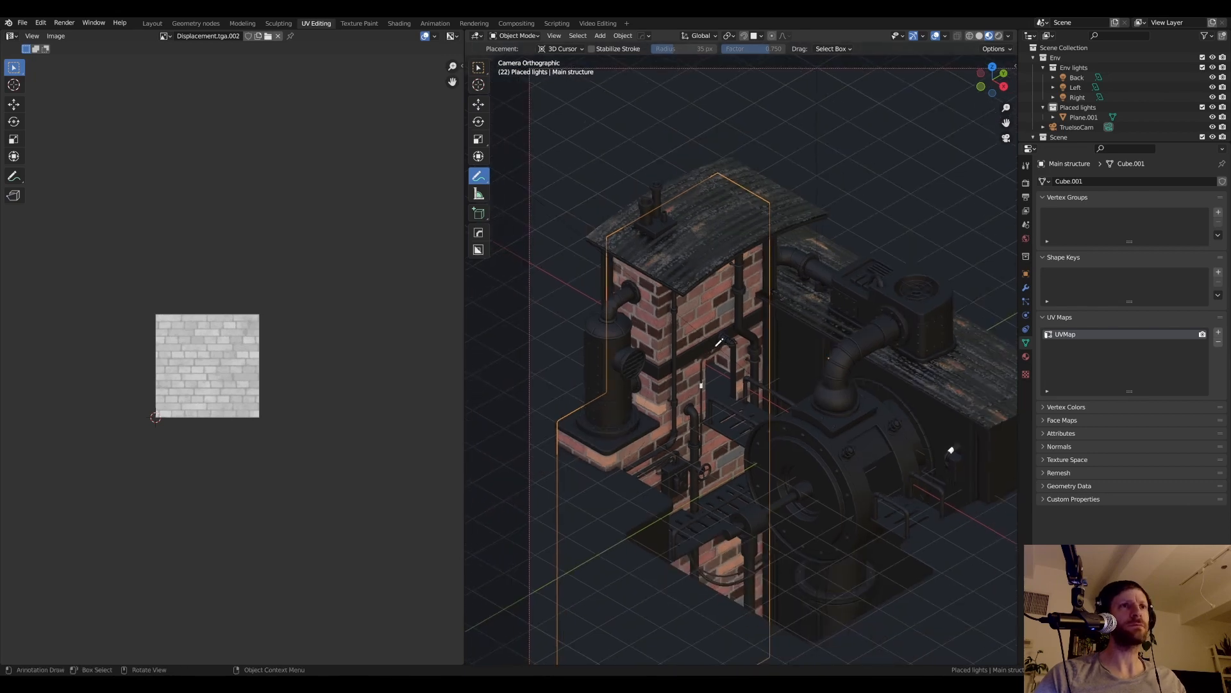
- Back in Edit Mode, scale all the structure's UVs up by about 1.28, then down by about 0.95
key("Tab")
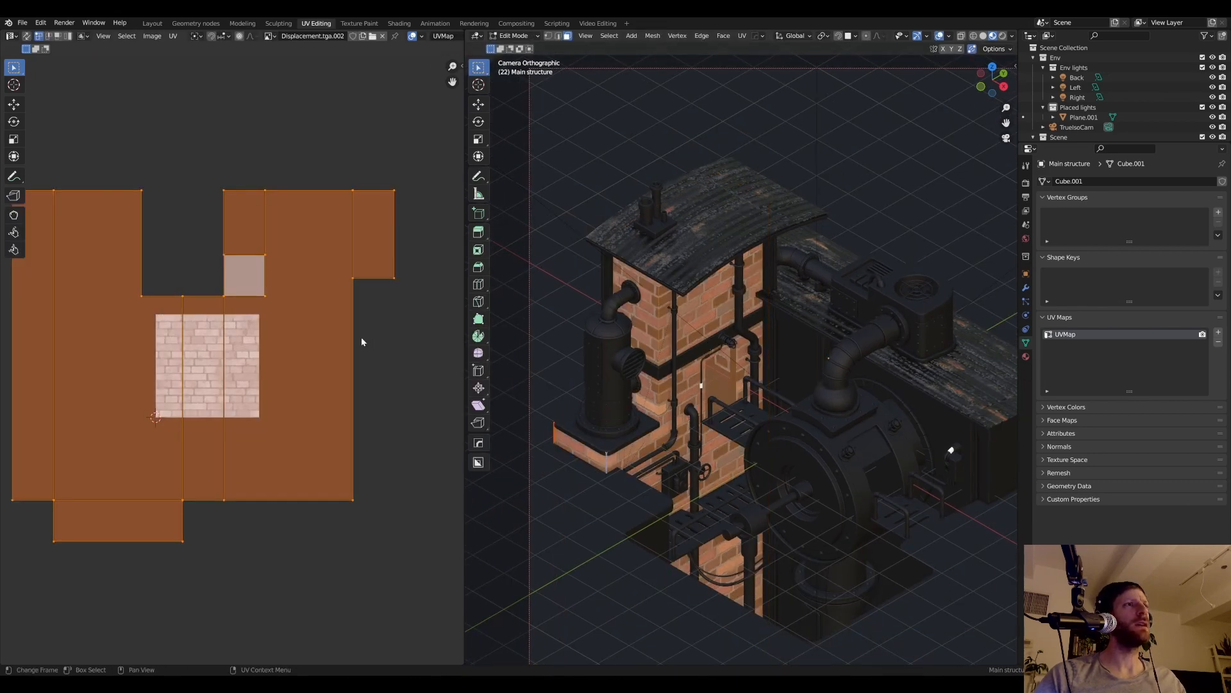
scroll(362, 341, "down", 1)
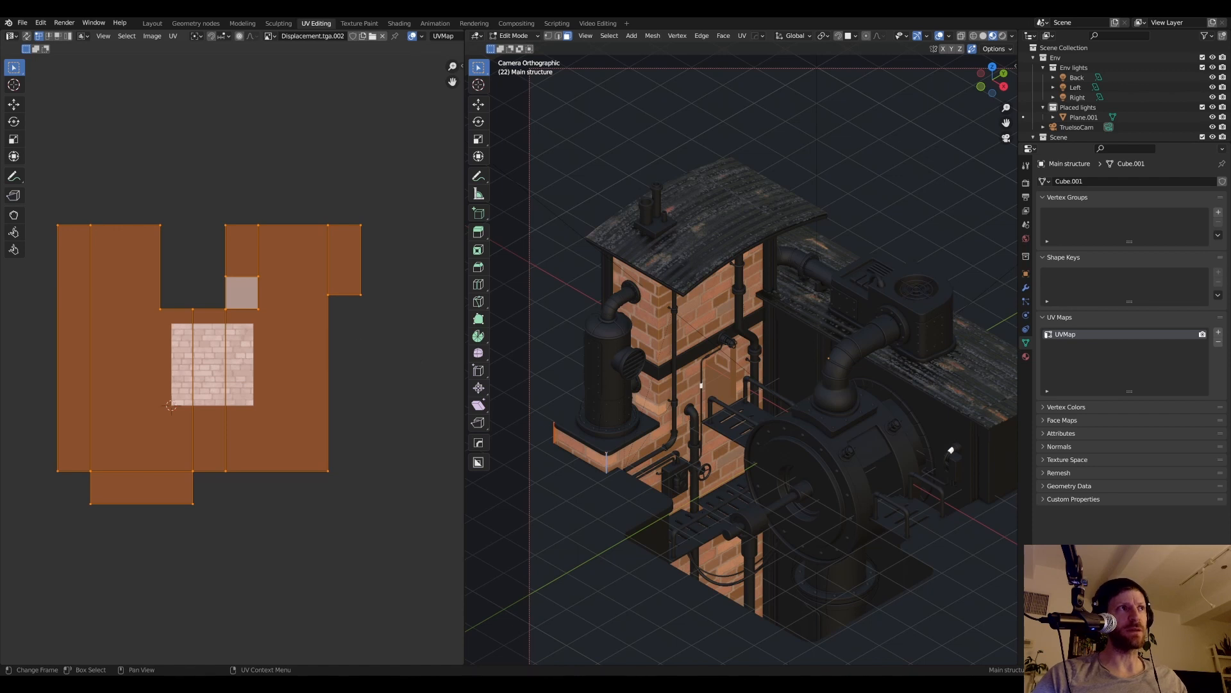
key("s")
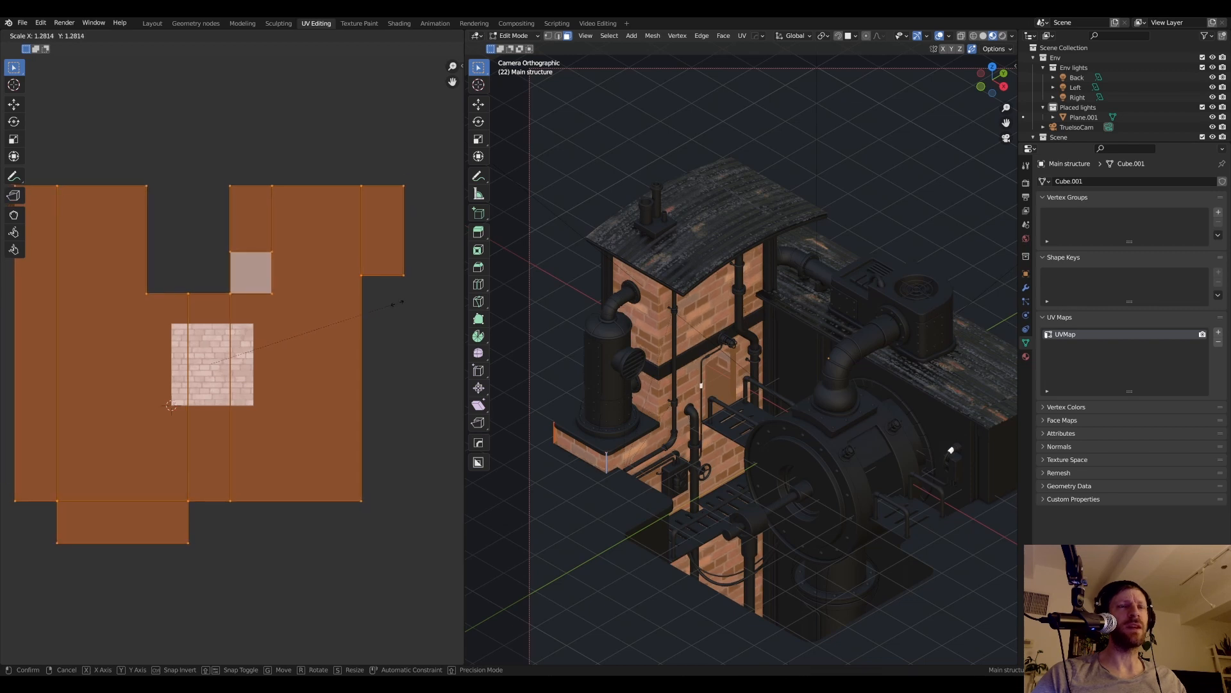
left_click(398, 304)
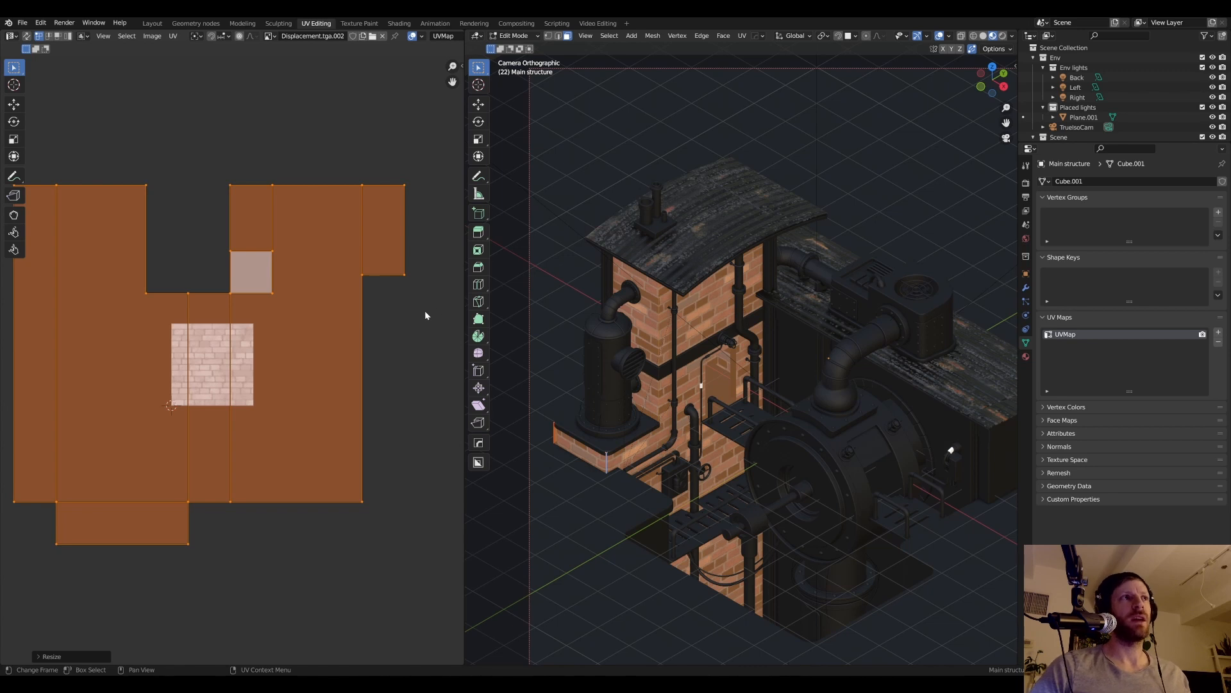
key("s")
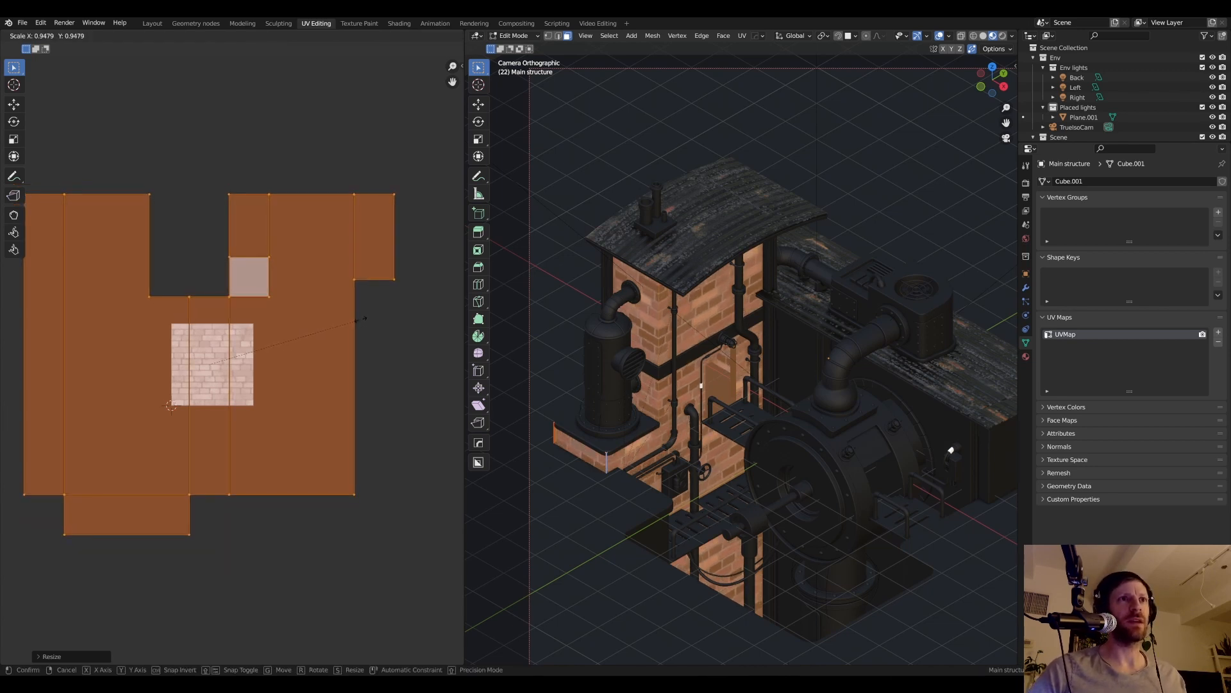
left_click(365, 318)
scroll(376, 292, "down", 1)
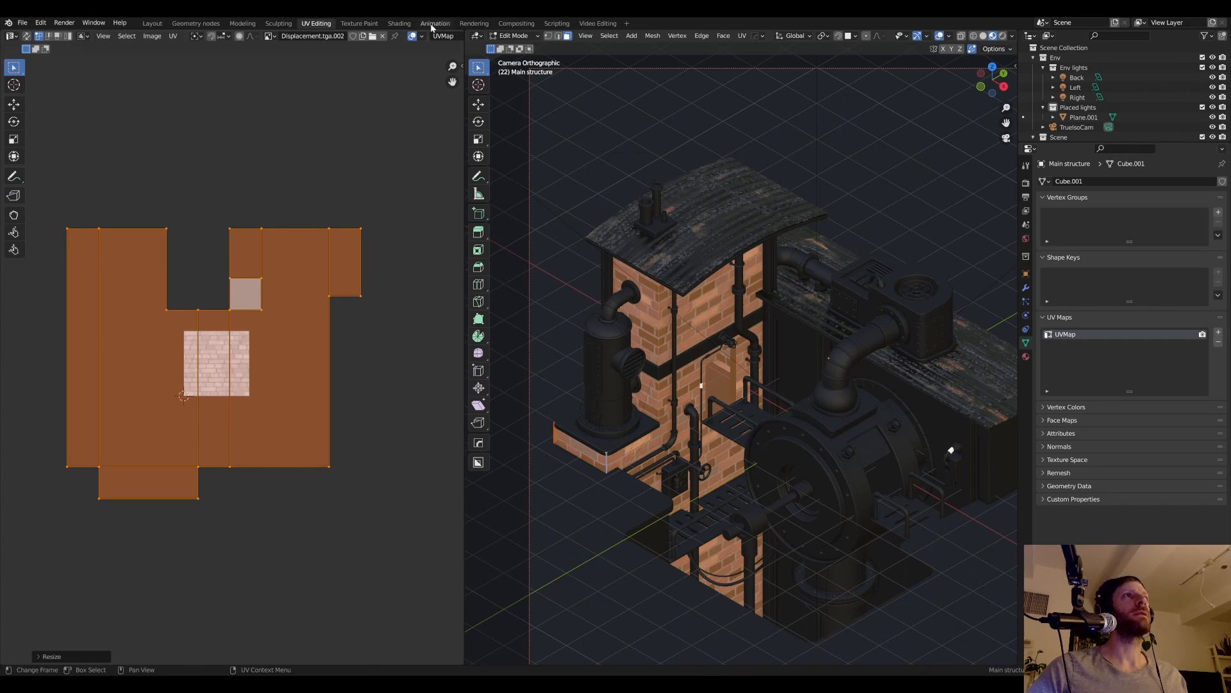
- Compare the brick size with the finished render industrial-35.png, then view the structure in Object Mode in the UV Editing workspace
left_click(468, 24)
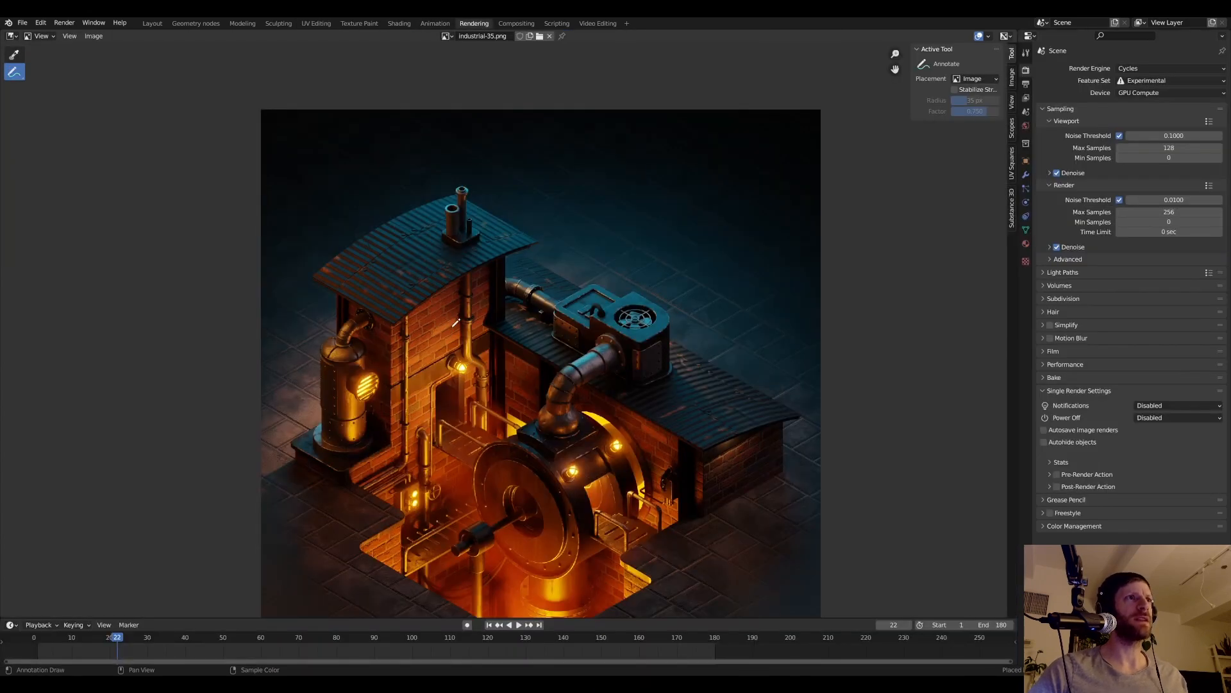
left_click(316, 24)
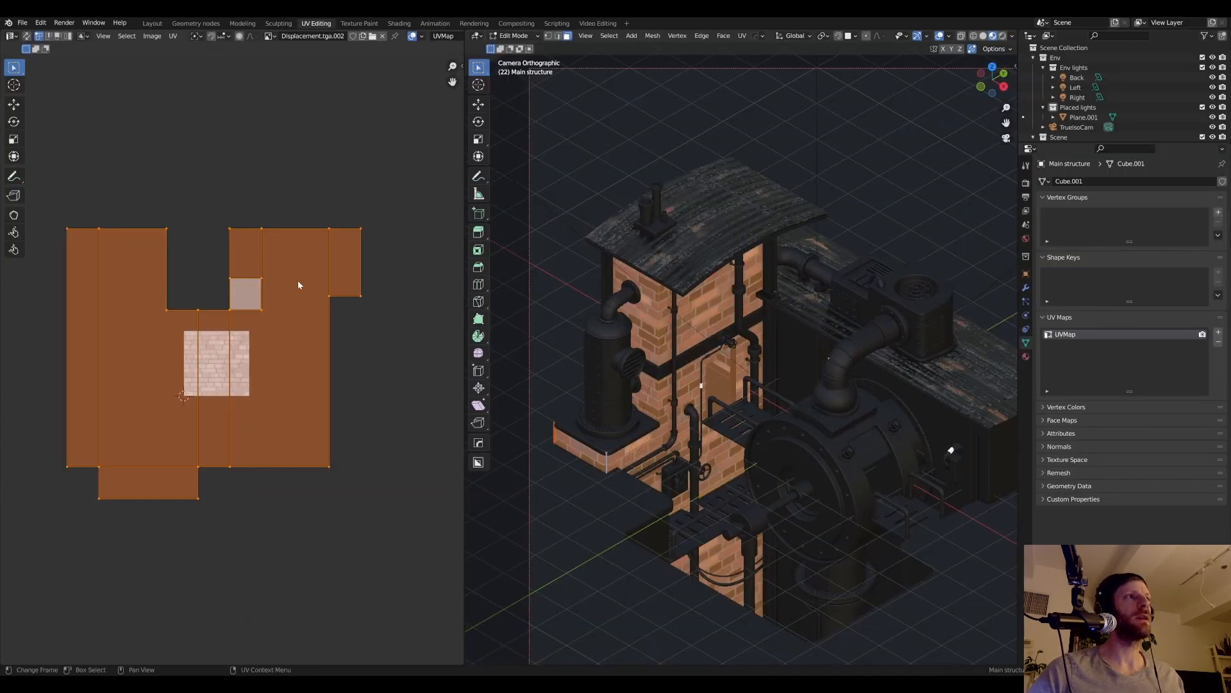
key("Tab")
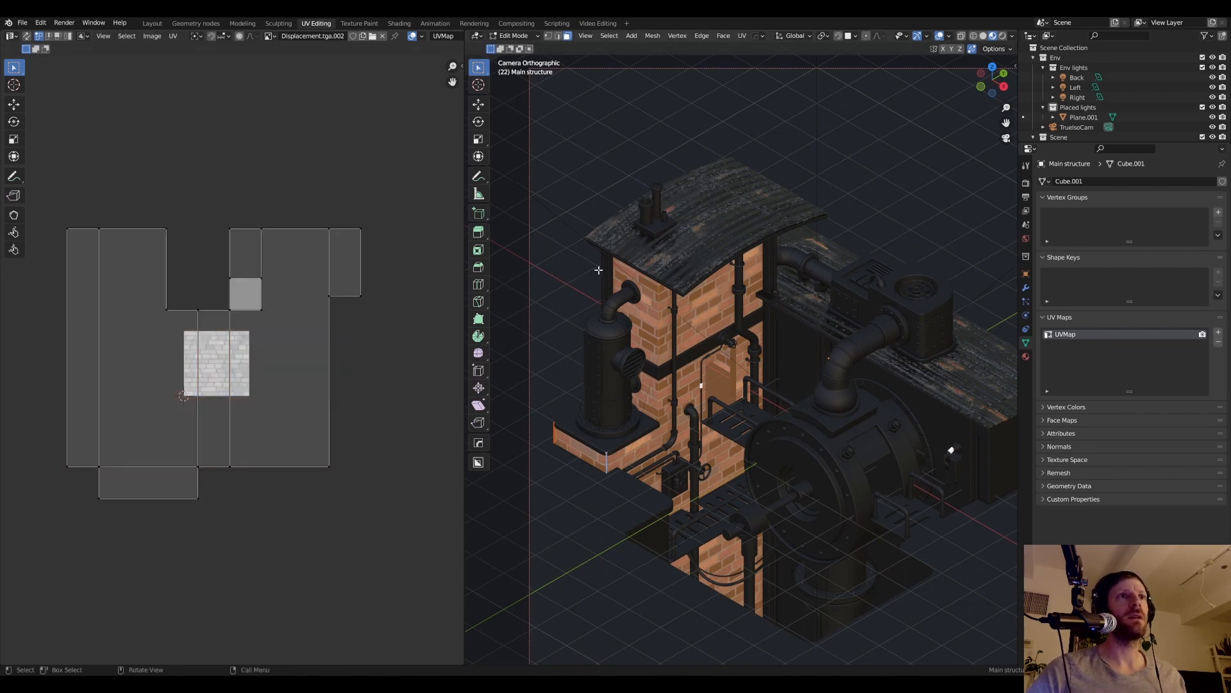
key("z")
left_click(649, 278)
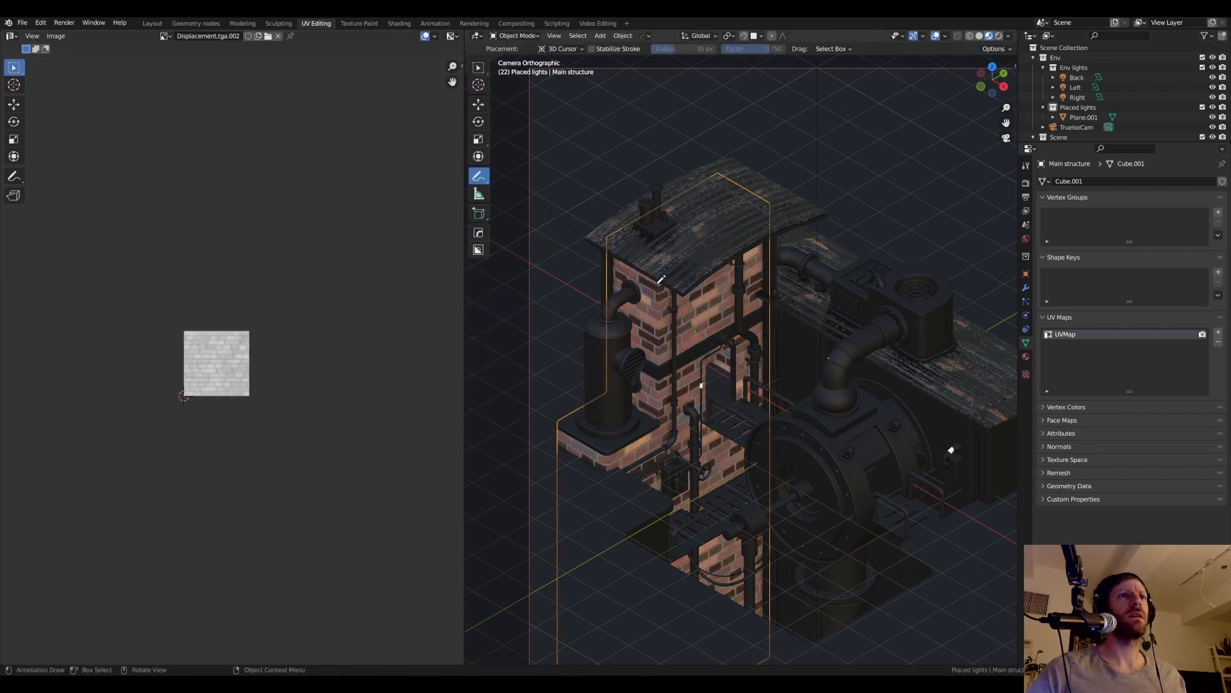
scroll(660, 279, "down", 3)
- In the Shading workspace, move the brick material's Displacement node clear of the Principled BSDF, just below it
left_click(398, 24)
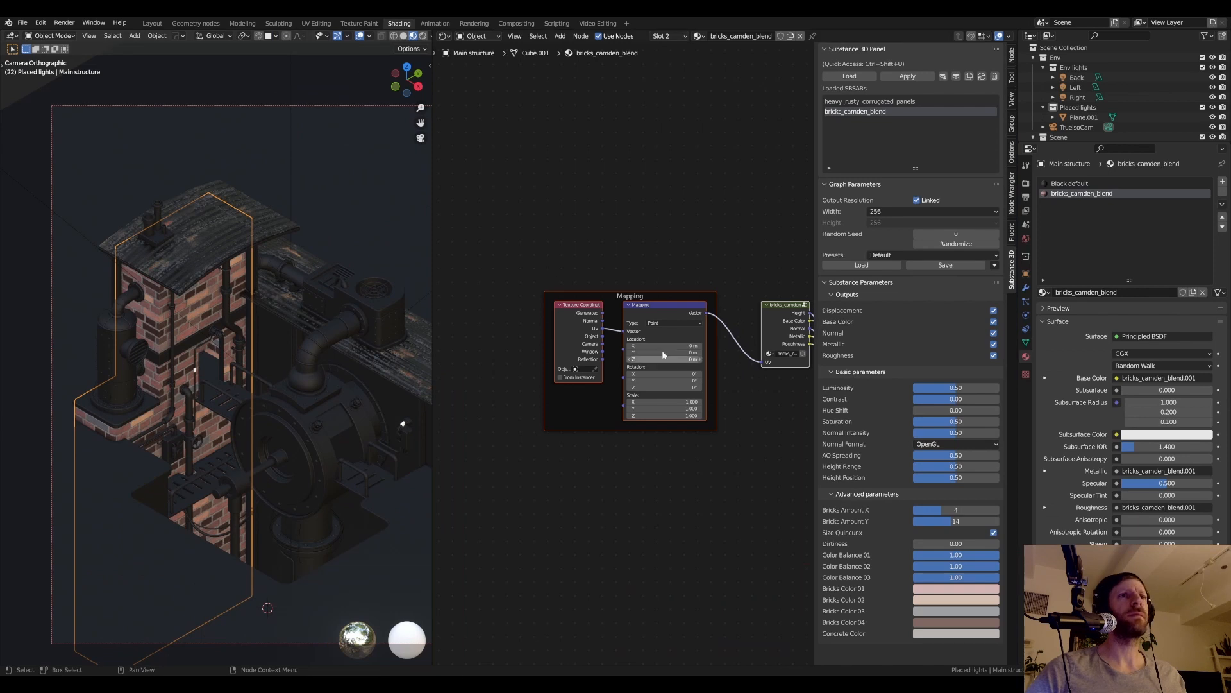
key("Home")
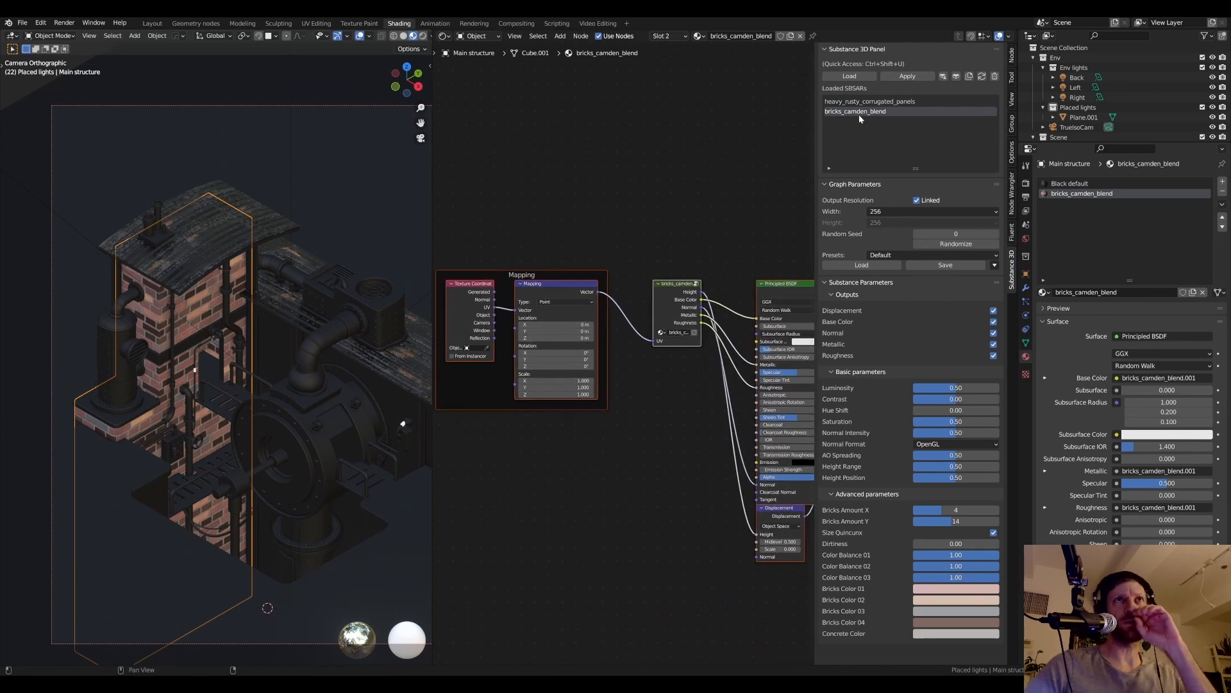
key("Home")
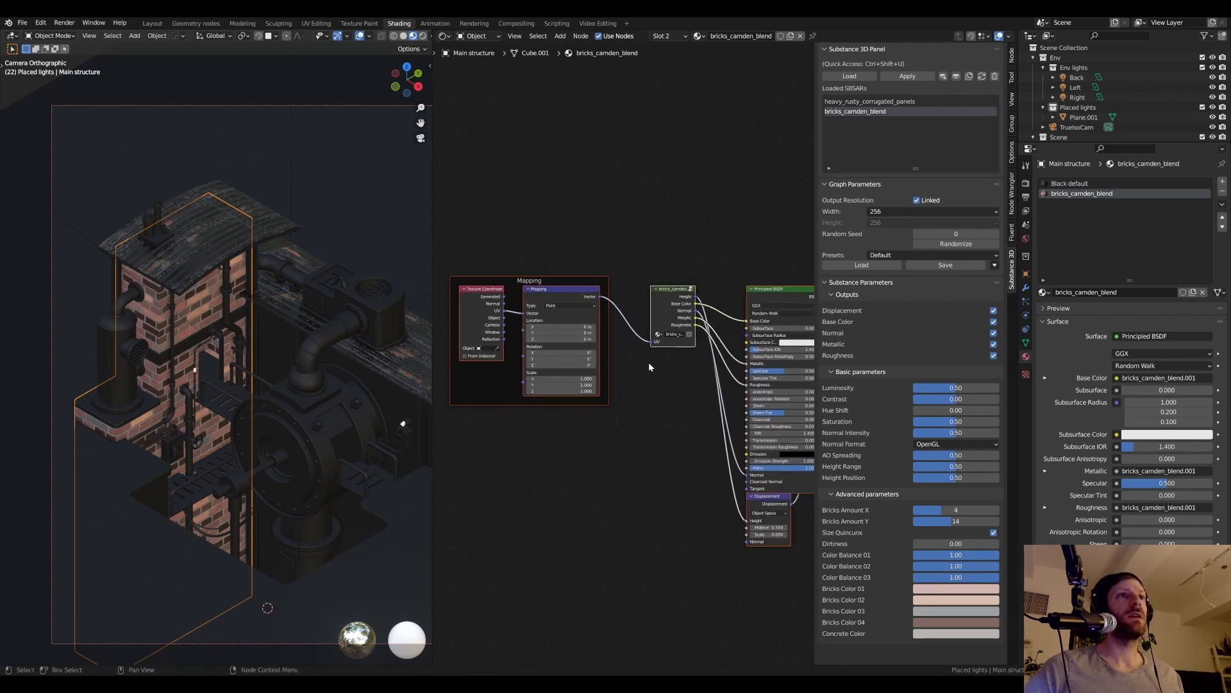
left_click_drag(710, 468, 724, 492)
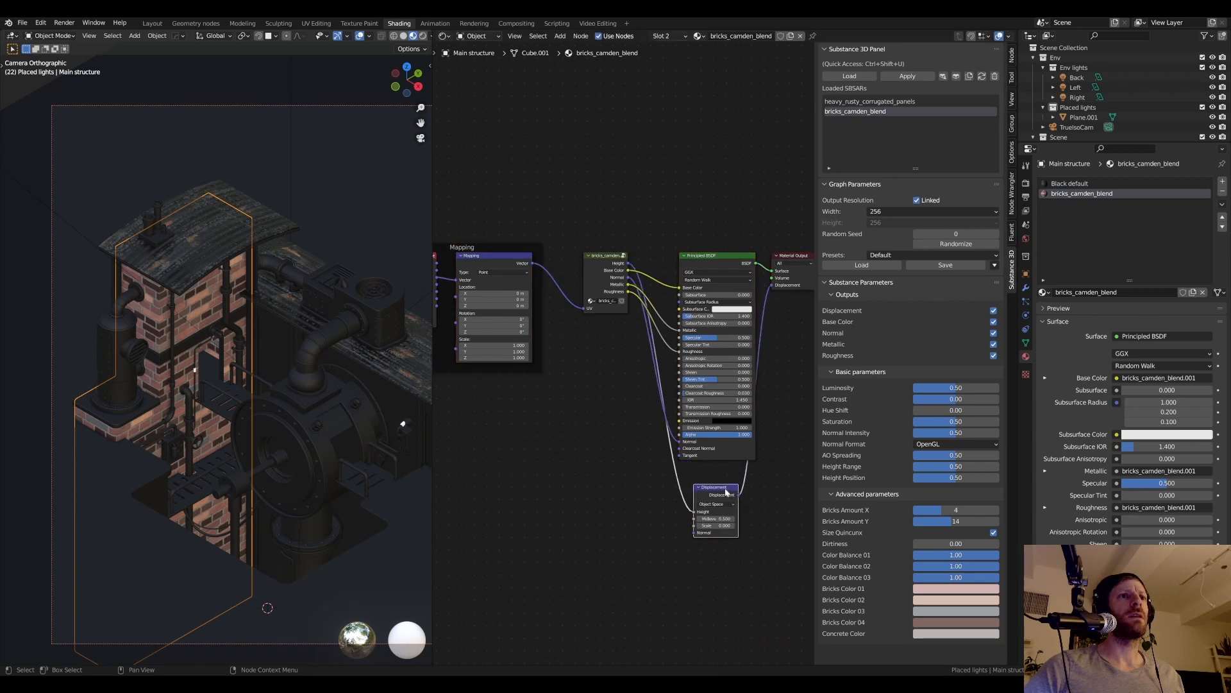
- Set the bricks_camden_blend substance's linked output resolution to 512
scroll(217, 391, "up", 4)
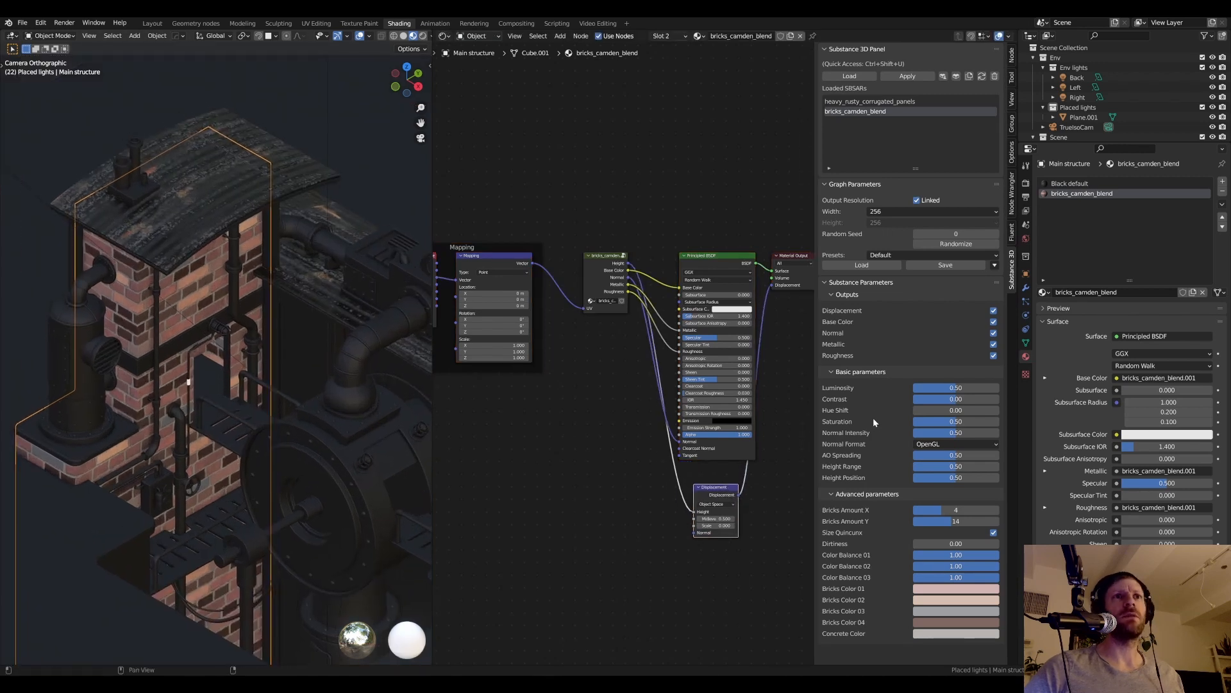
left_click(880, 211)
left_click(893, 265)
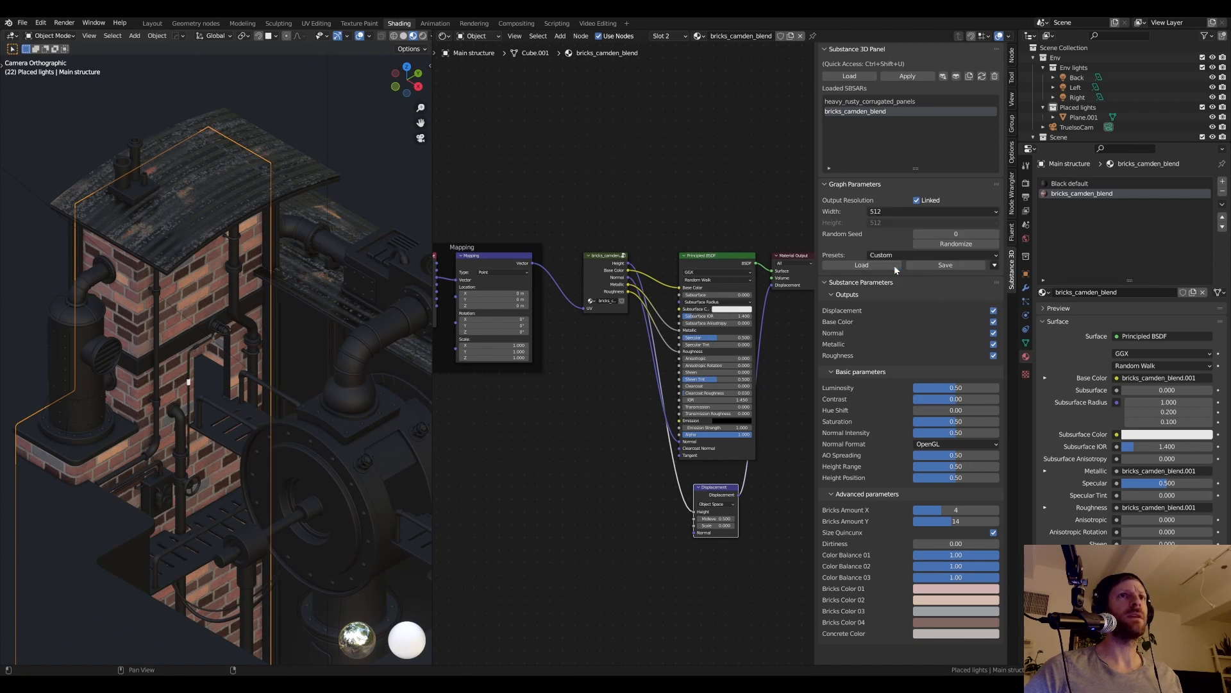
- Lighten the bricks_camden_blend substance's Bricks Color 04 slightly
scroll(190, 341, "up", 4)
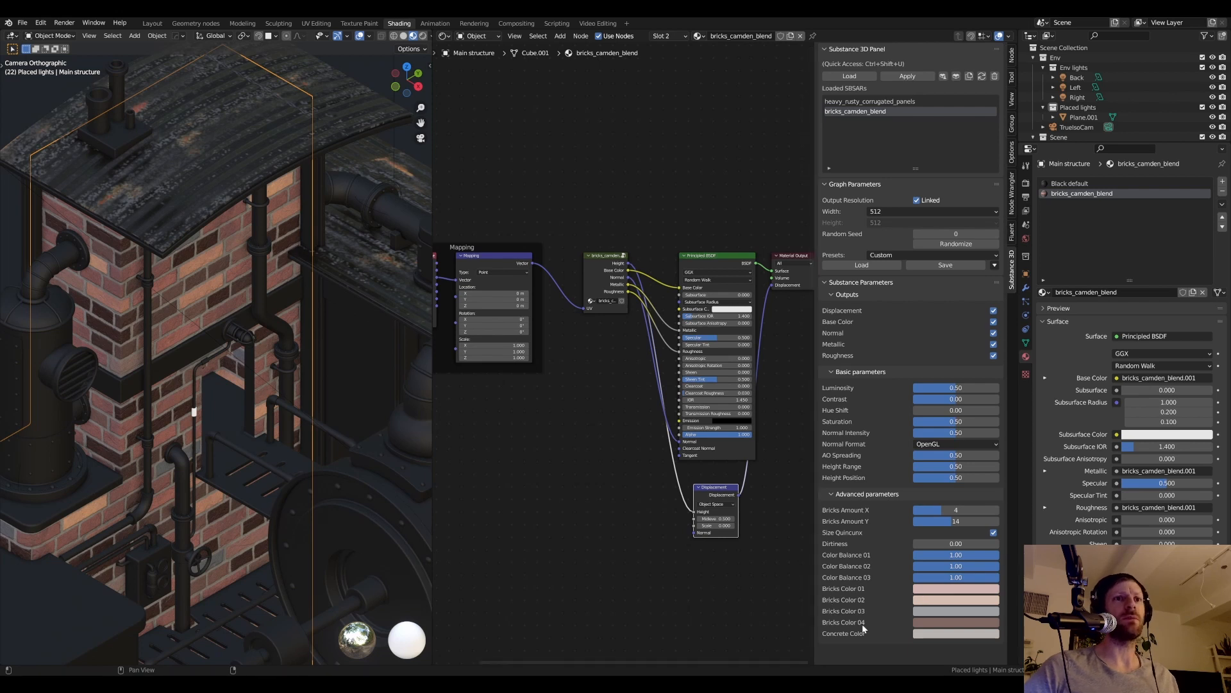
left_click(928, 626)
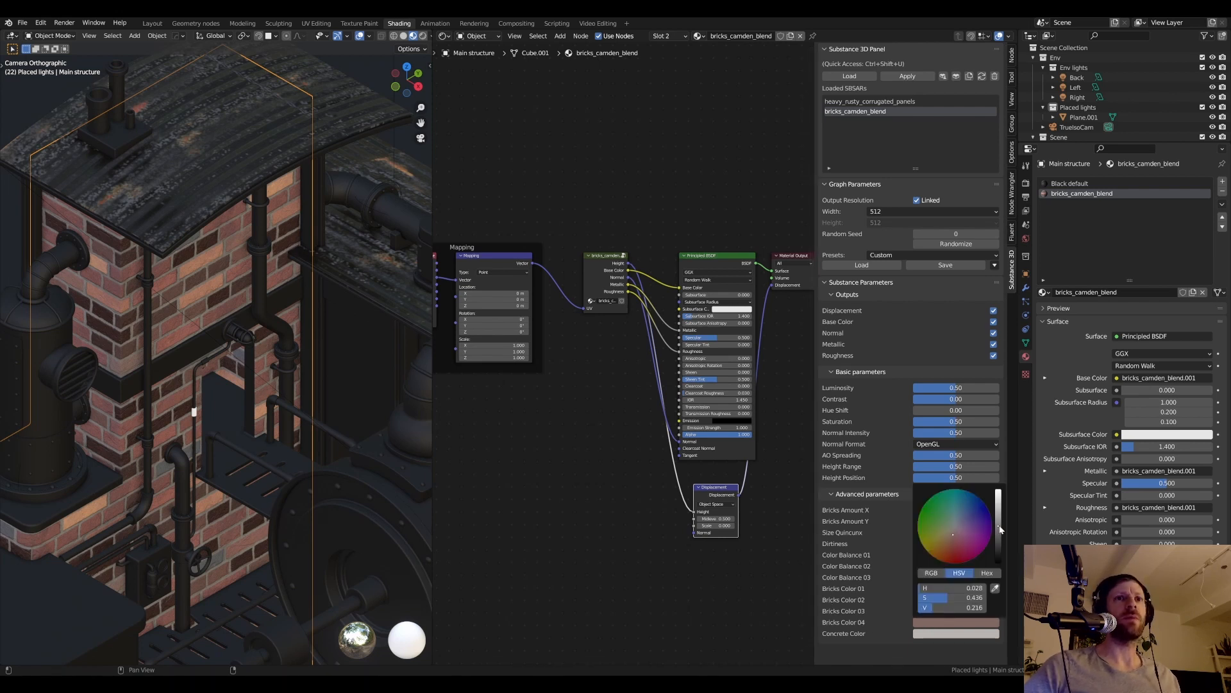
left_click_drag(997, 521, 998, 517)
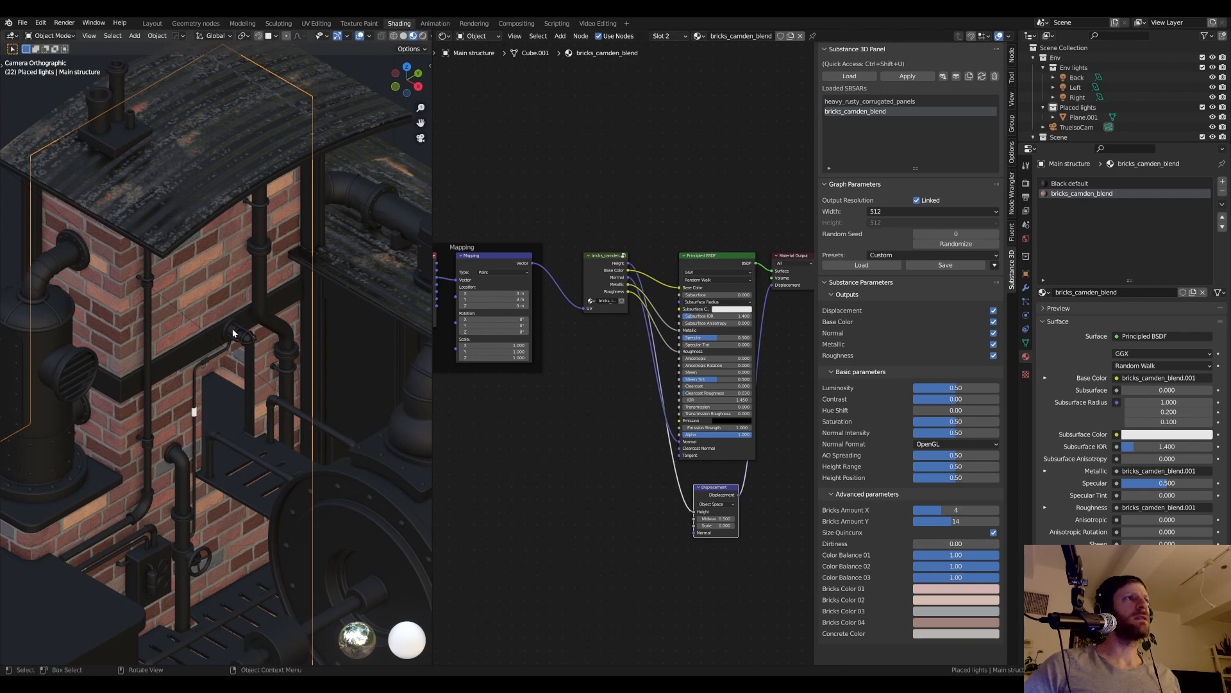
- Set the brick substance's Dirtiness to 0.5 while viewing the structure's walls up close in perspective
key("period")
middle_click_drag(291, 312, 300, 314)
scroll(218, 323, "up", 5)
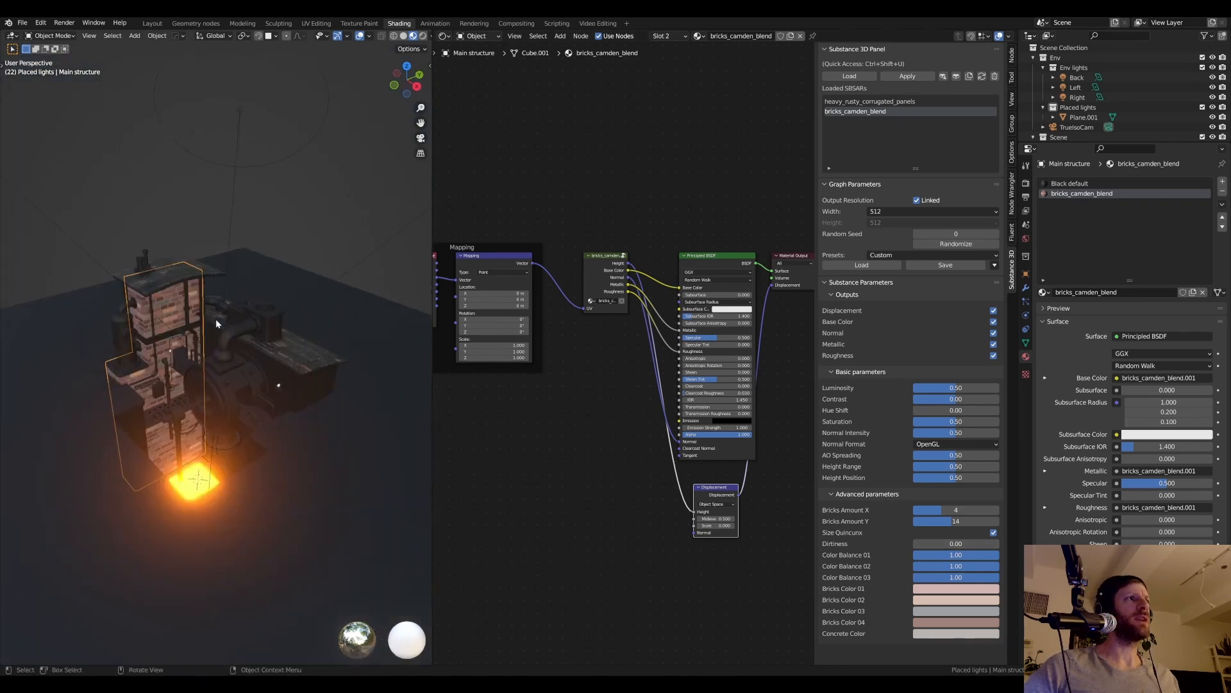
scroll(214, 318, "up", 6)
left_click_drag(165, 299, 248, 343, "alt+shift")
scroll(290, 386, "down", 4)
scroll(275, 344, "up", 2)
scroll(277, 338, "up", 1)
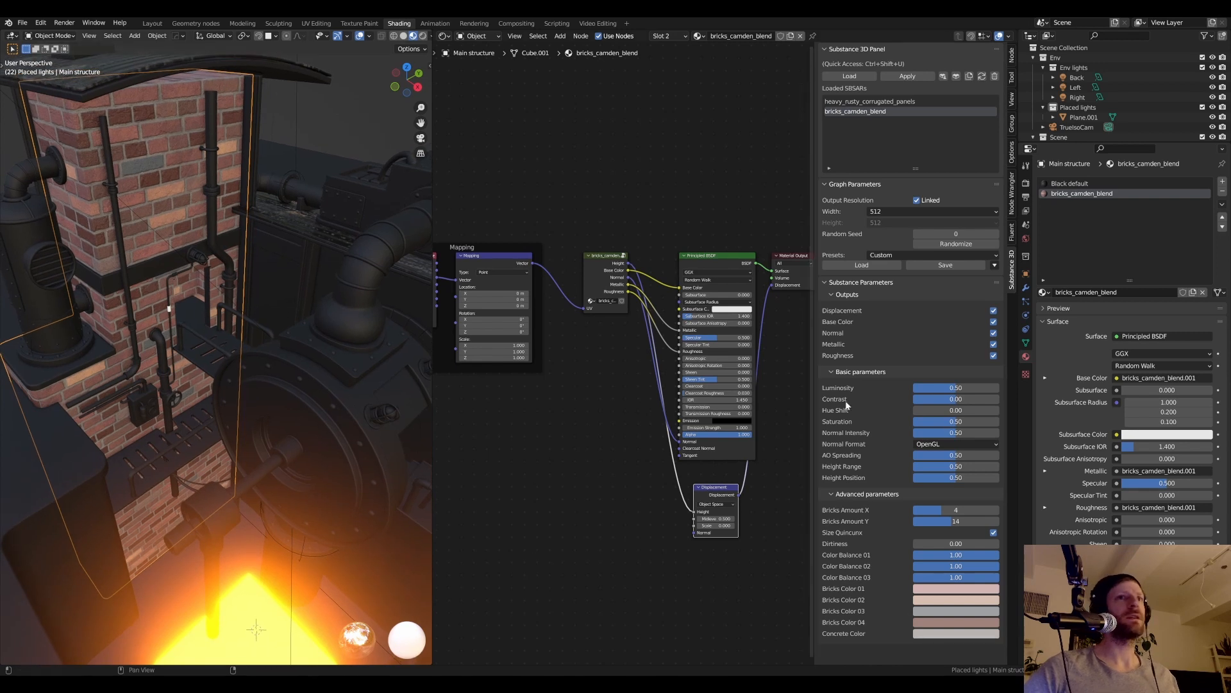
double_click(958, 544)
type(".5")
key("Return")
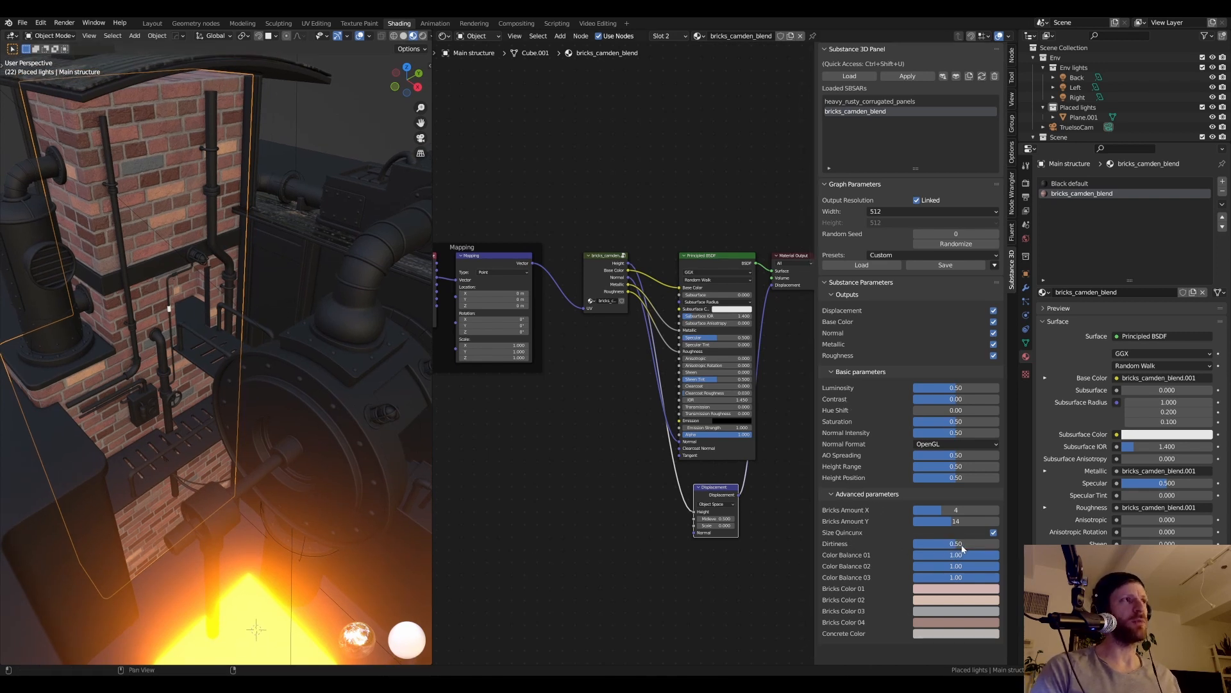
- Raise the brick substance's Dirtiness to 1, then set it to 0.4
scroll(172, 208, "up", 1)
middle_click_drag(172, 204, 163, 197)
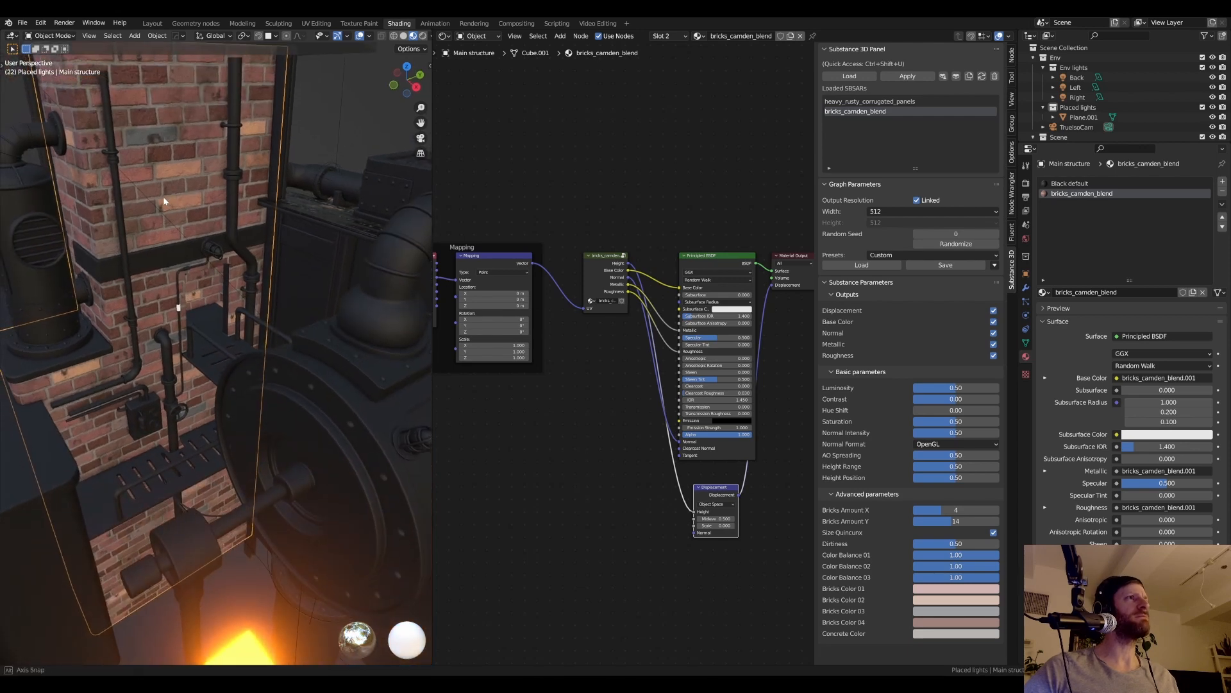
double_click(968, 542)
type("1.")
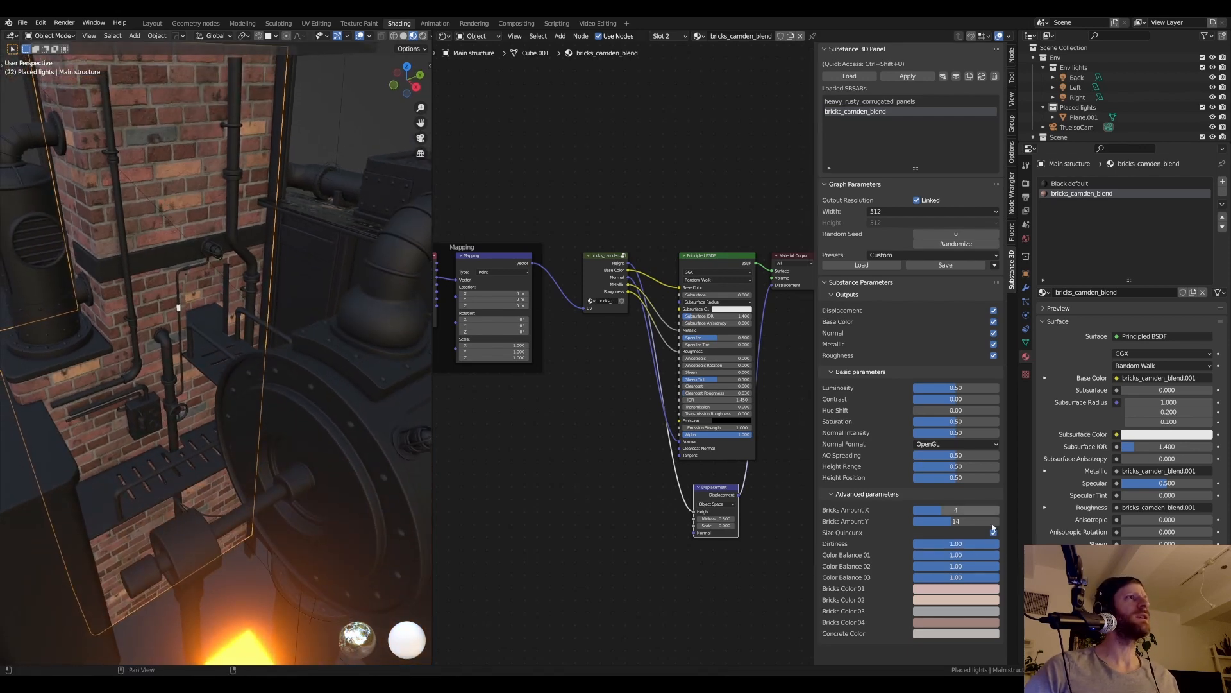
left_click(966, 545)
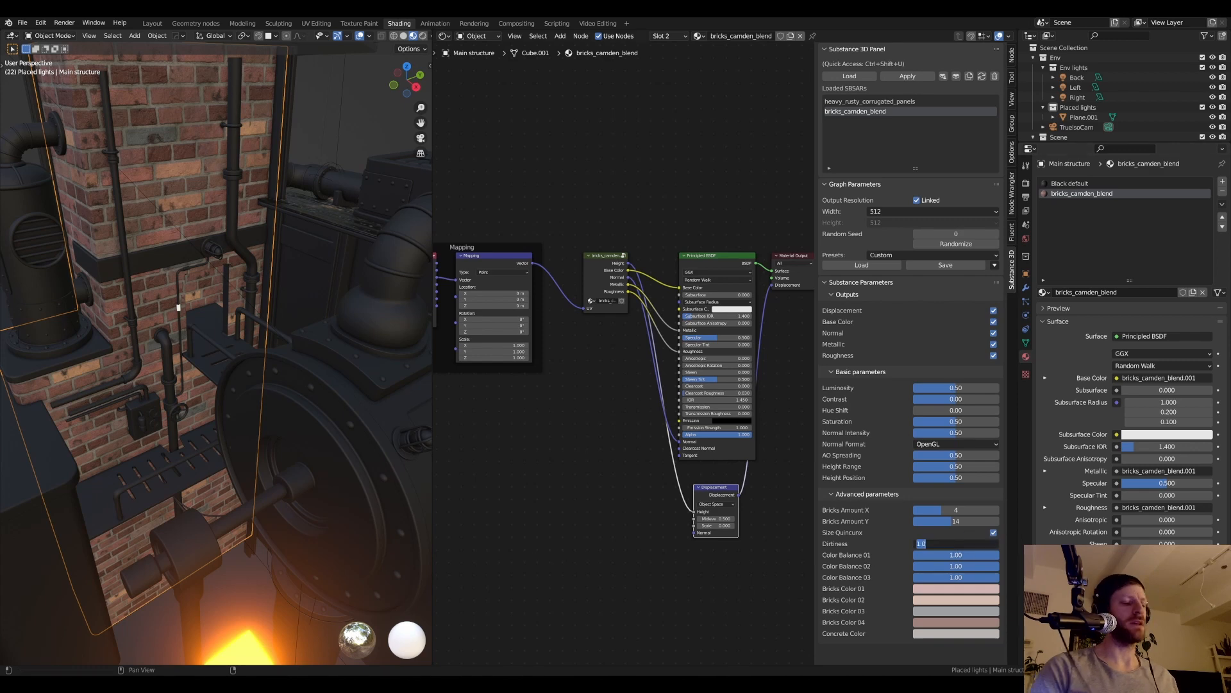
type("0.4")
key("Return")
- Switch the viewport to Rendered shading and view the scene through the camera
scroll(246, 206, "down", 5)
key("z")
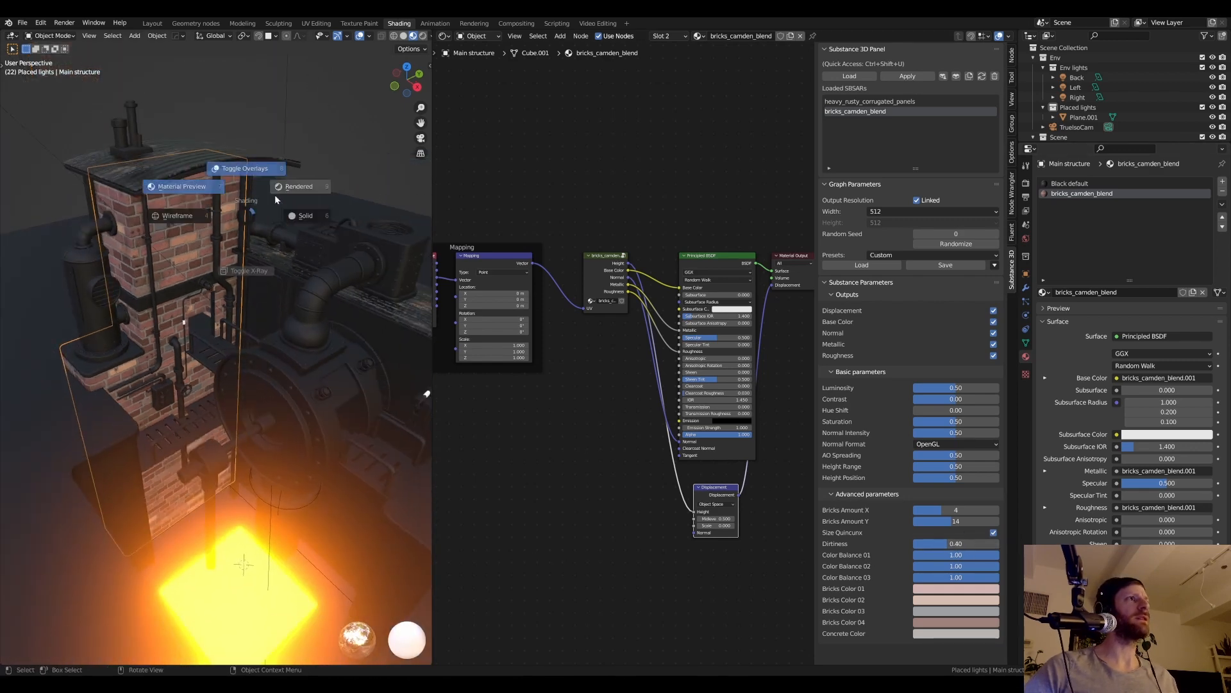
left_click(276, 198)
scroll(190, 233, "up", 5)
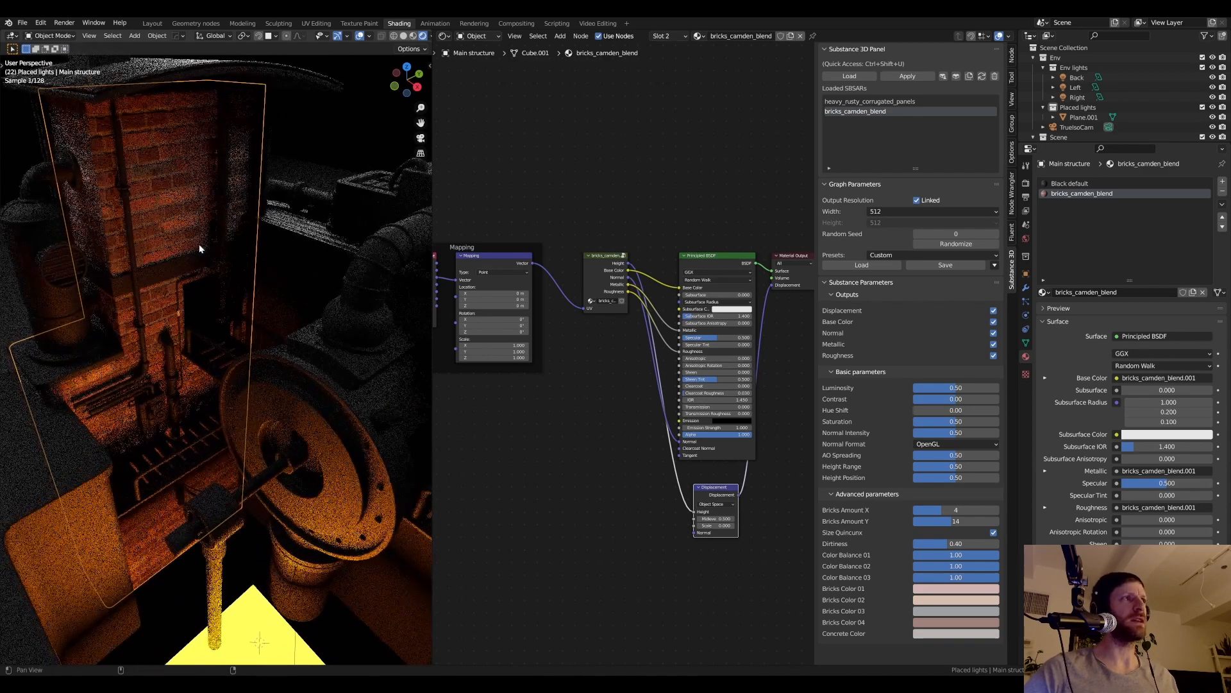
key("KP_0")
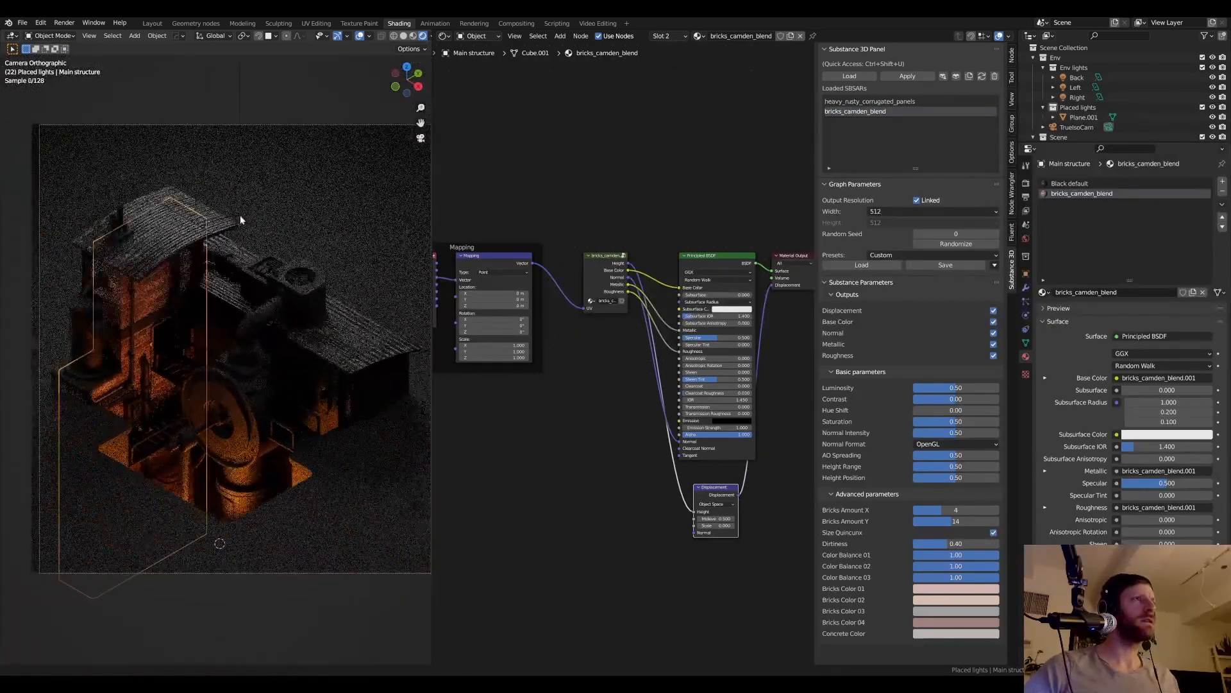
key("z")
left_click(295, 249)
scroll(238, 316, "up", 1)
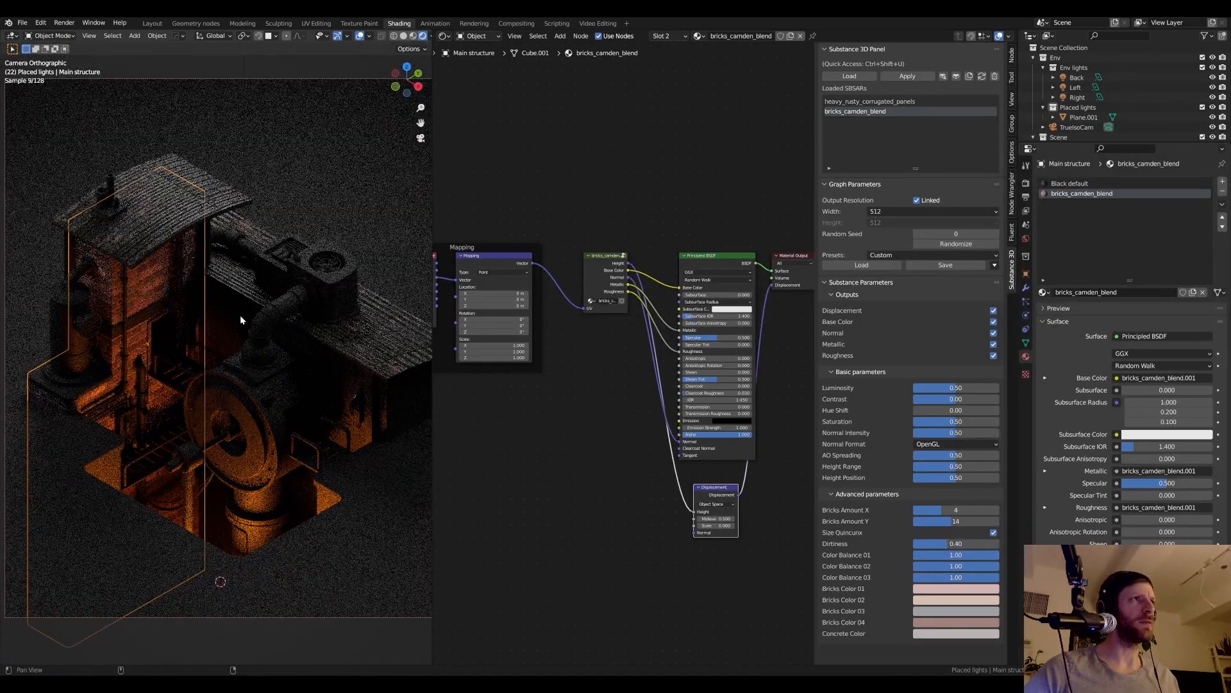
left_click(176, 253)
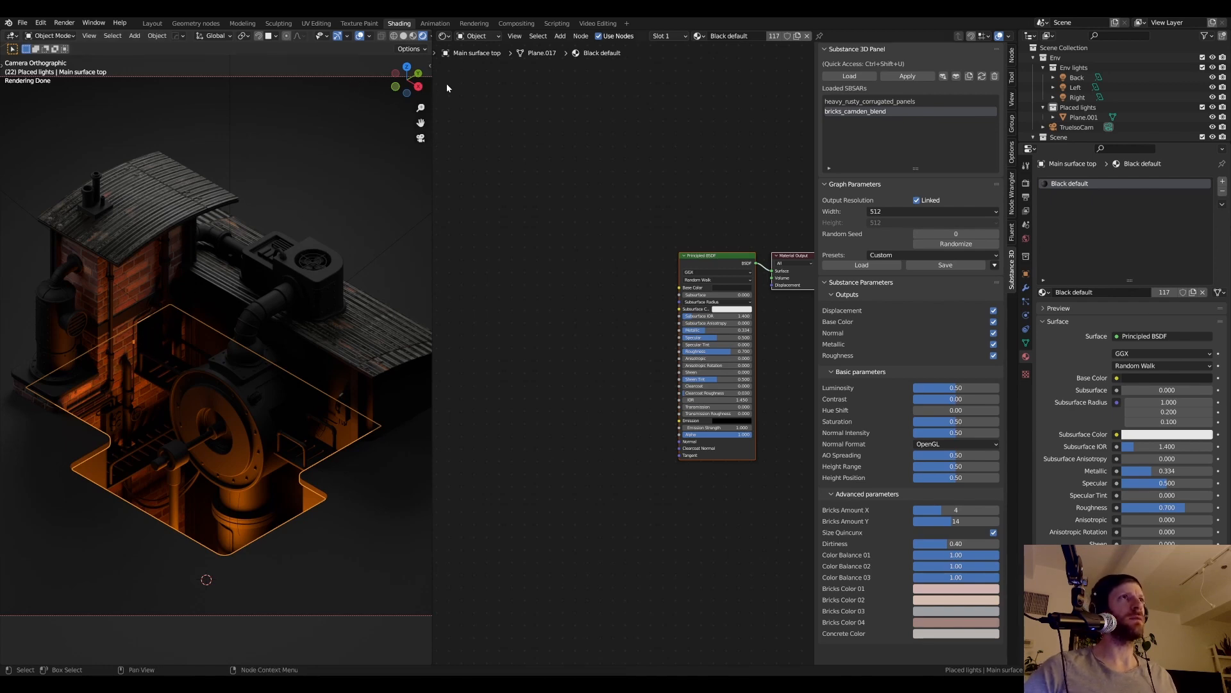
- Compare the current lighting with the finished render industrial-35.png, then return to the Shading workspace
left_click(473, 24)
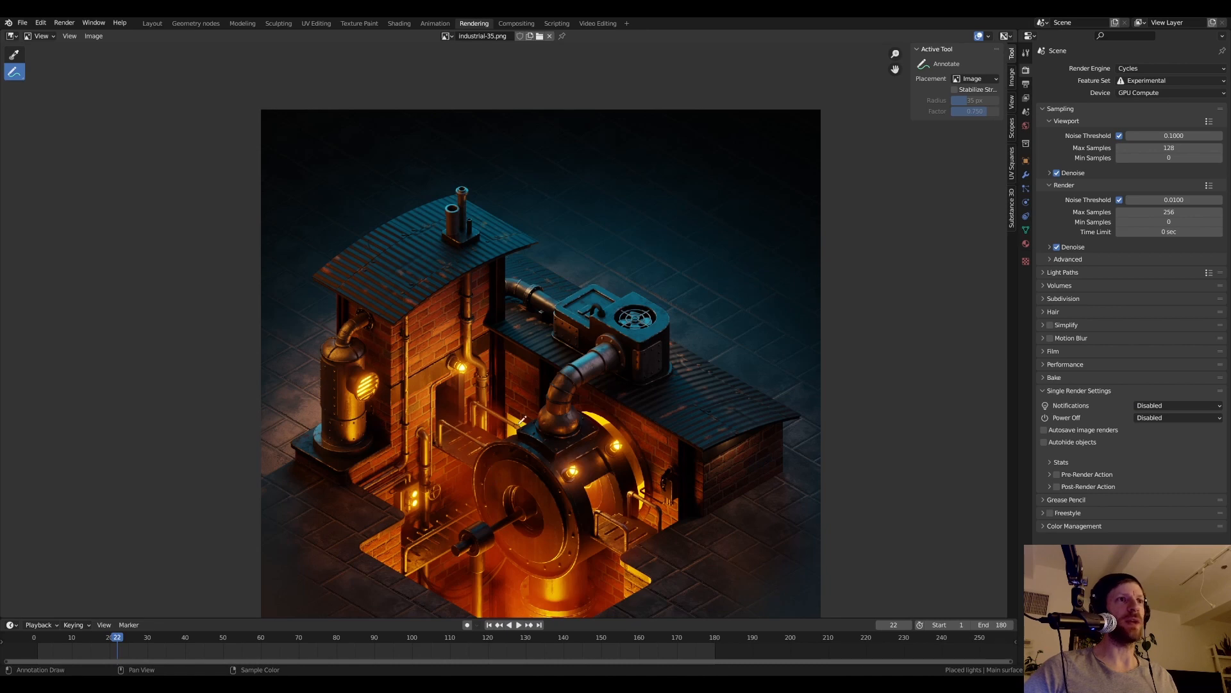
middle_click_drag(521, 390, 491, 324)
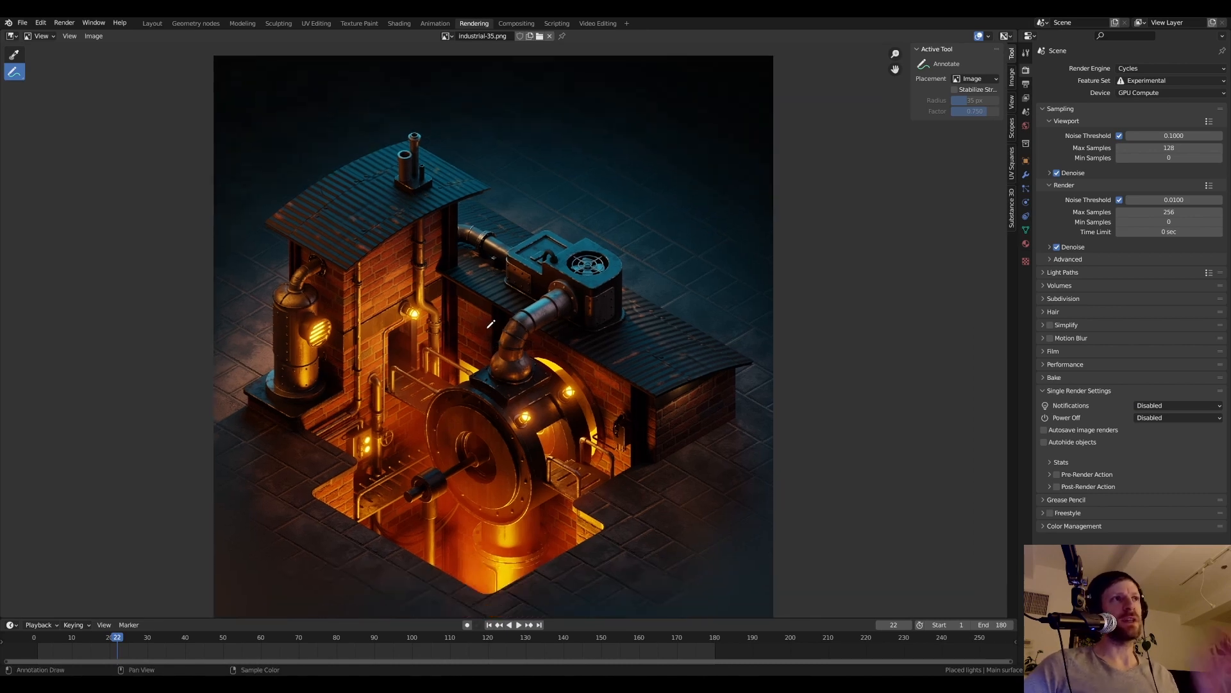
left_click(389, 24)
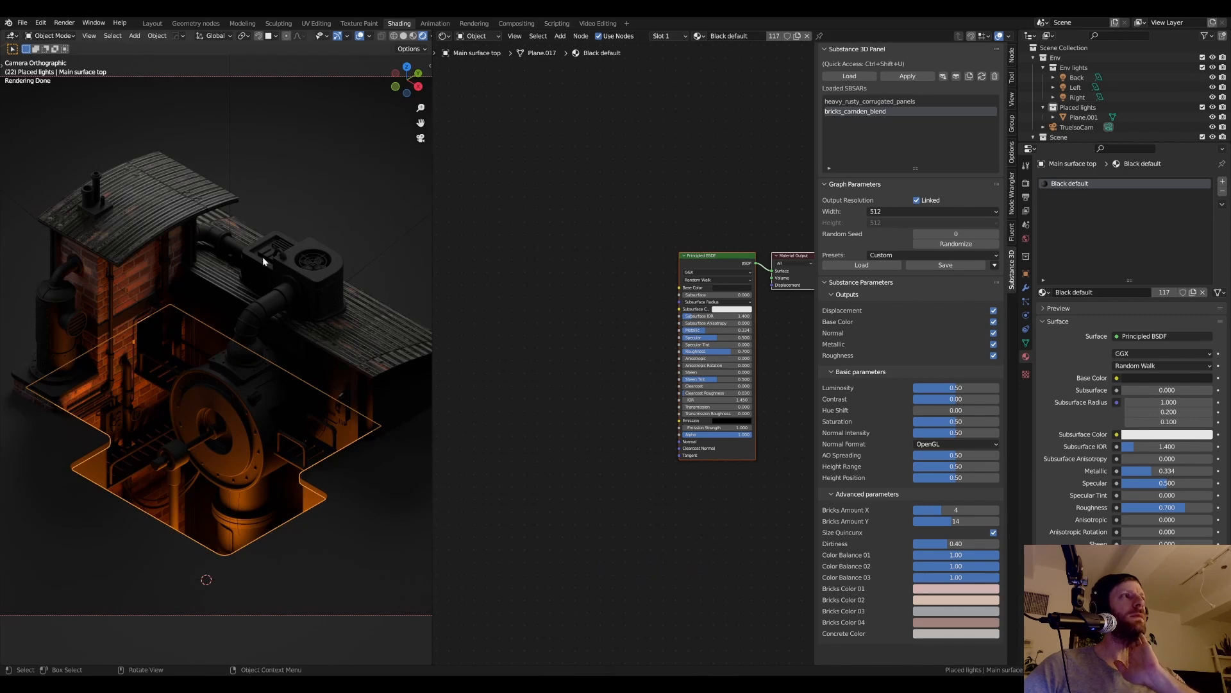
- Select the glowing plane in the pit and raise its Emission strength to 70, then to 80
middle_click_drag(218, 456, 226, 447)
left_click(226, 447)
scroll(226, 447, "up", 5)
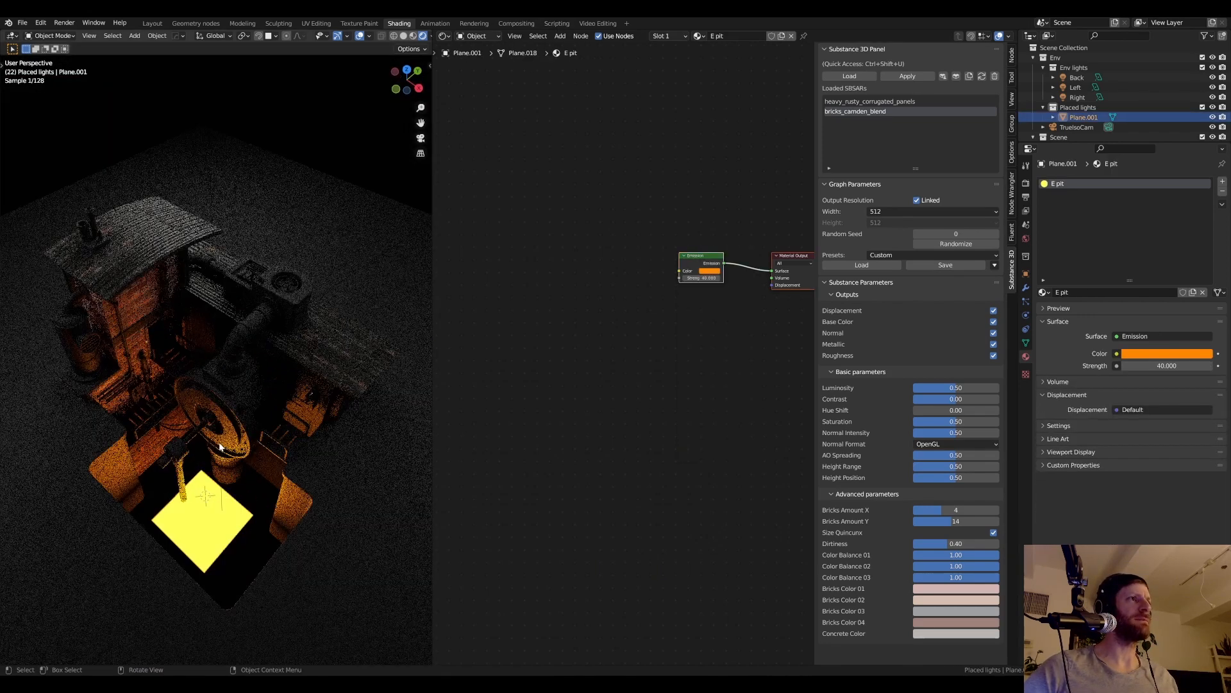
left_click_drag(241, 347, 224, 272, "ctrl+alt")
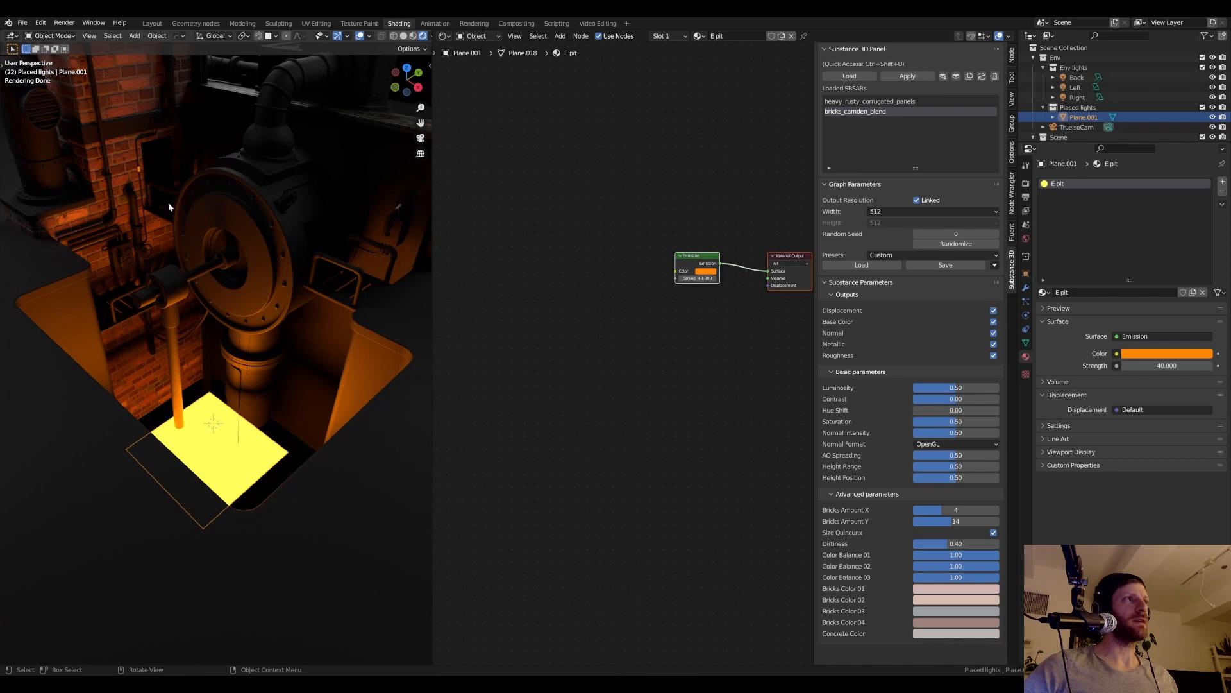
middle_click_drag(683, 317, 610, 330)
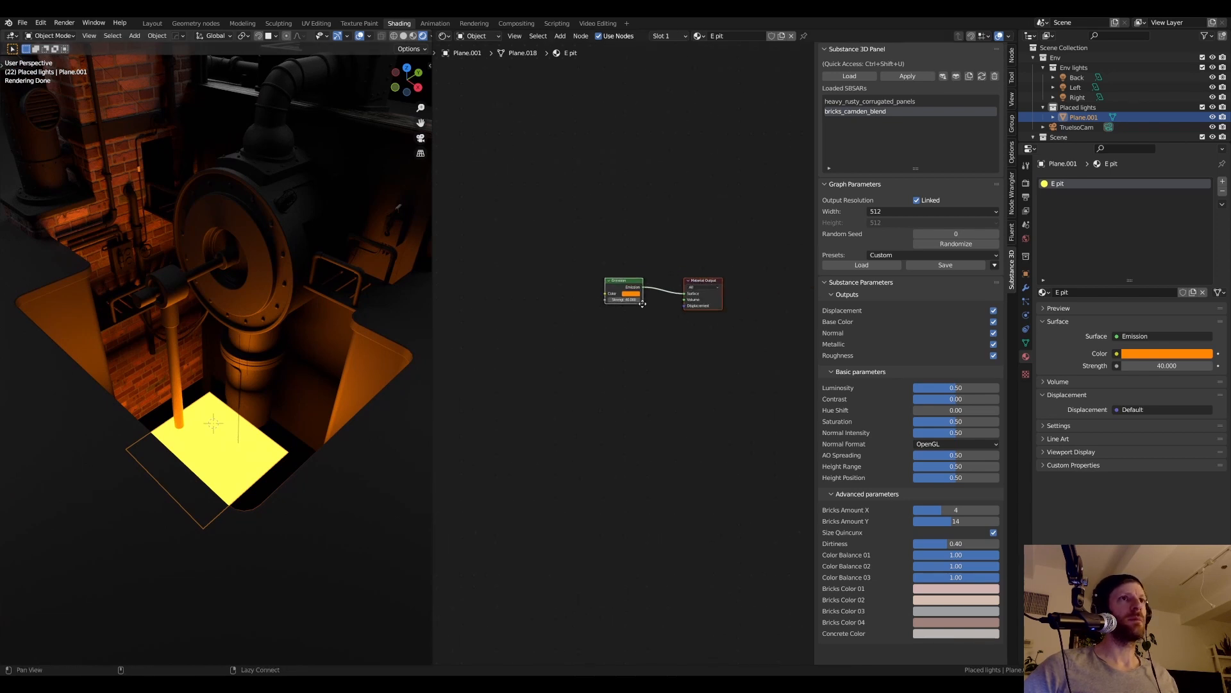
double_click(613, 291)
type("7")
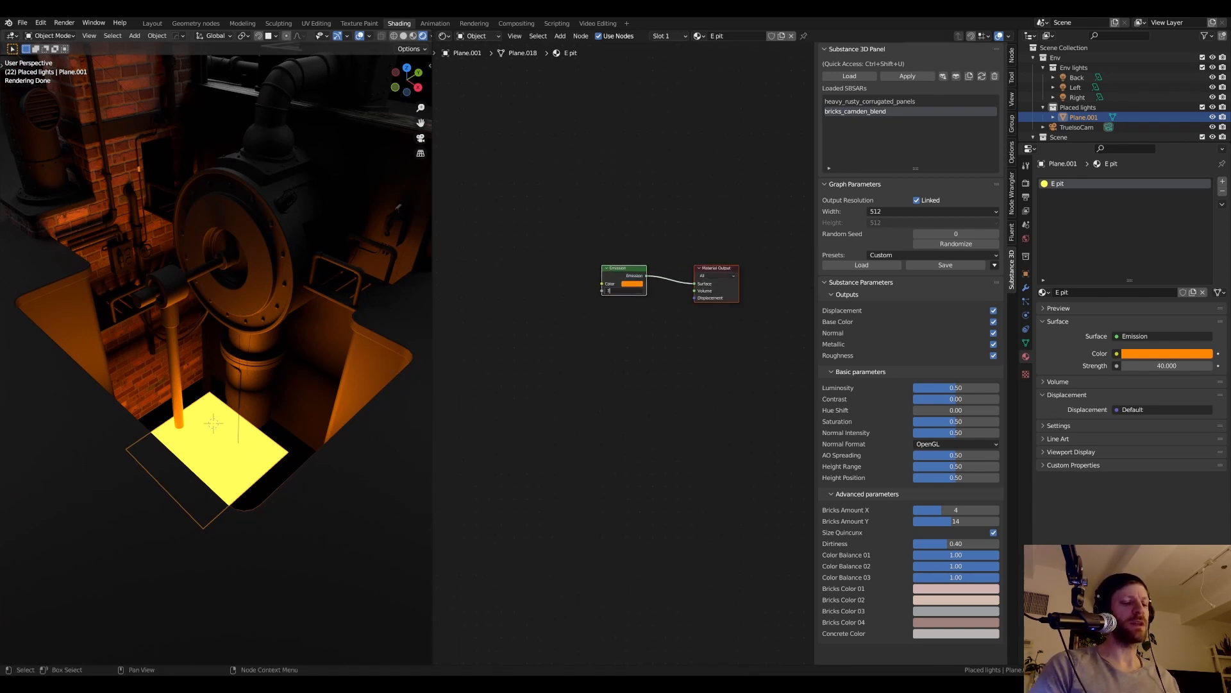
type("0")
key("Return")
type("8")
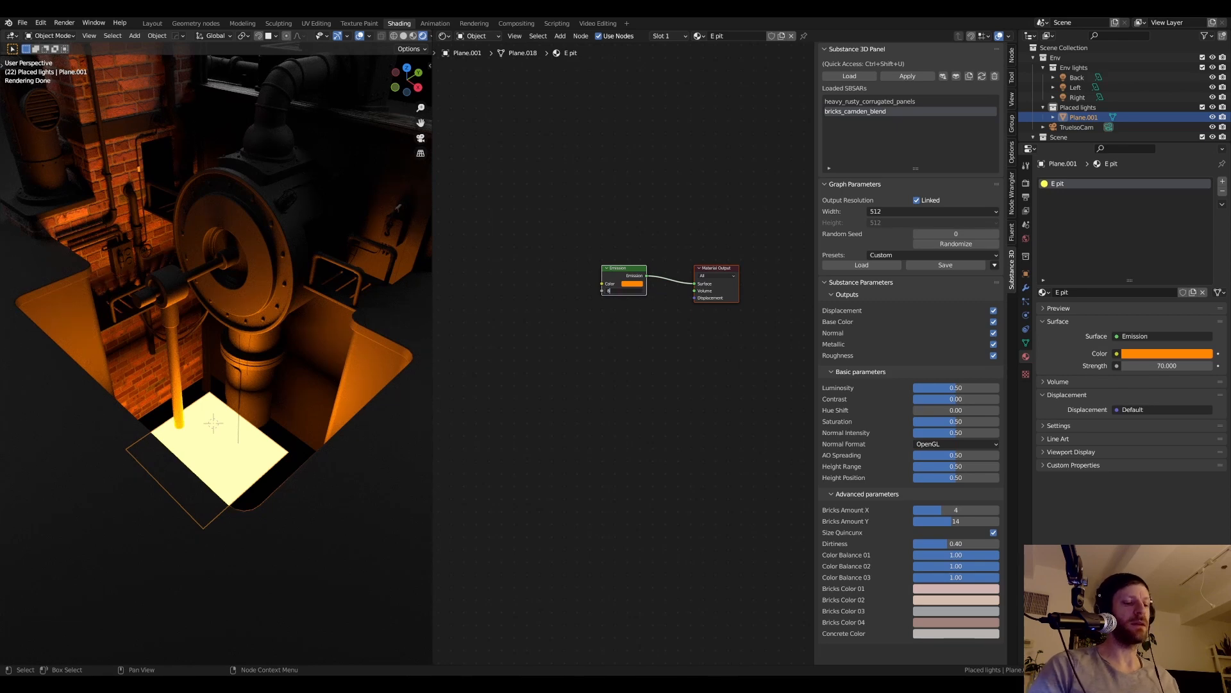
type("0")
key("Return")
- Back in the camera view, change the pit plane's emission colour to a paler, less saturated orange
key("KP_0")
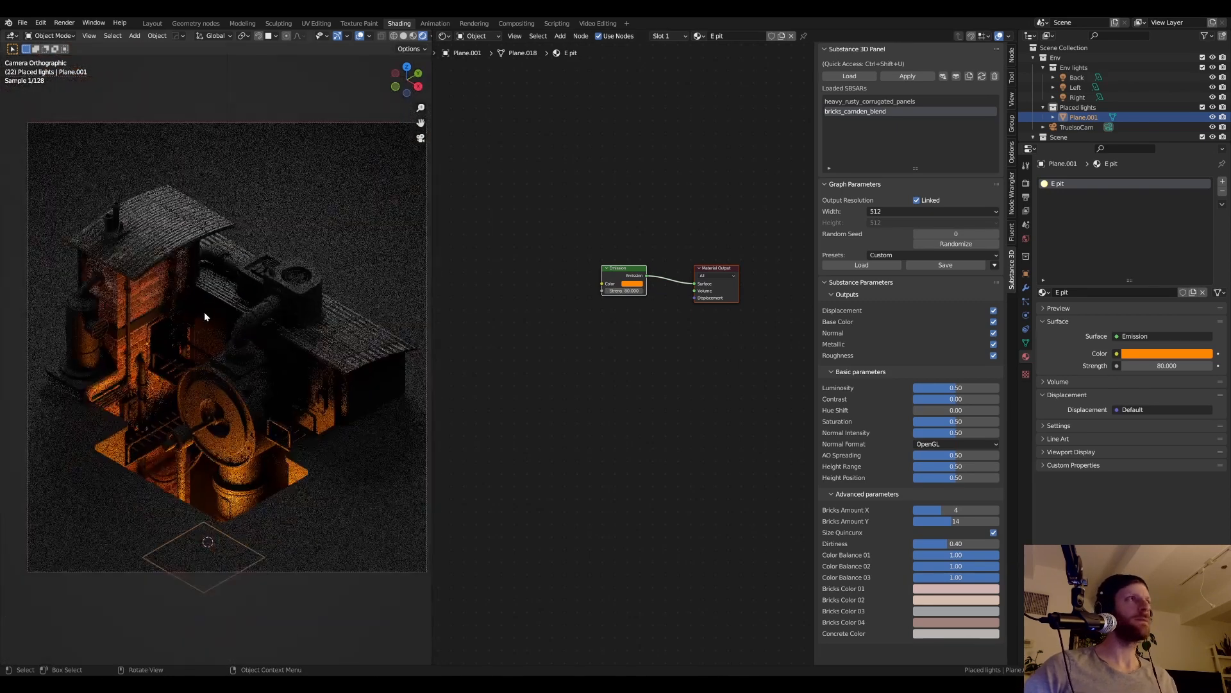
scroll(259, 287, "up", 2)
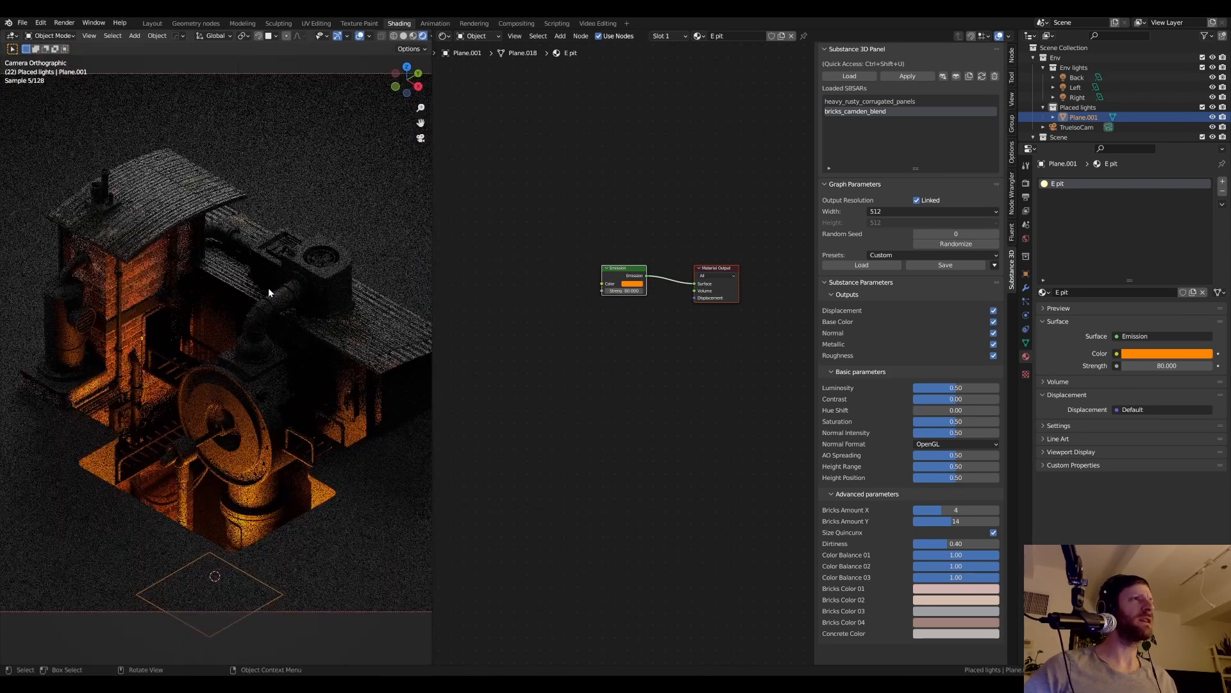
left_click(629, 284)
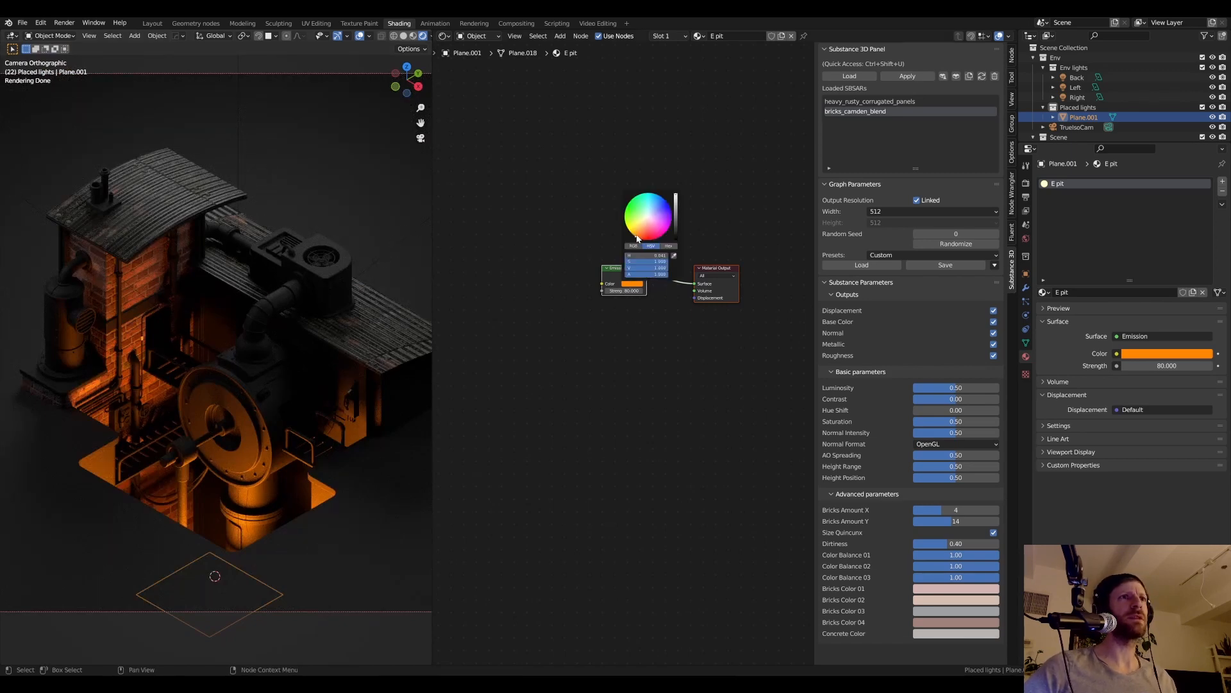
left_click_drag(637, 239, 640, 229)
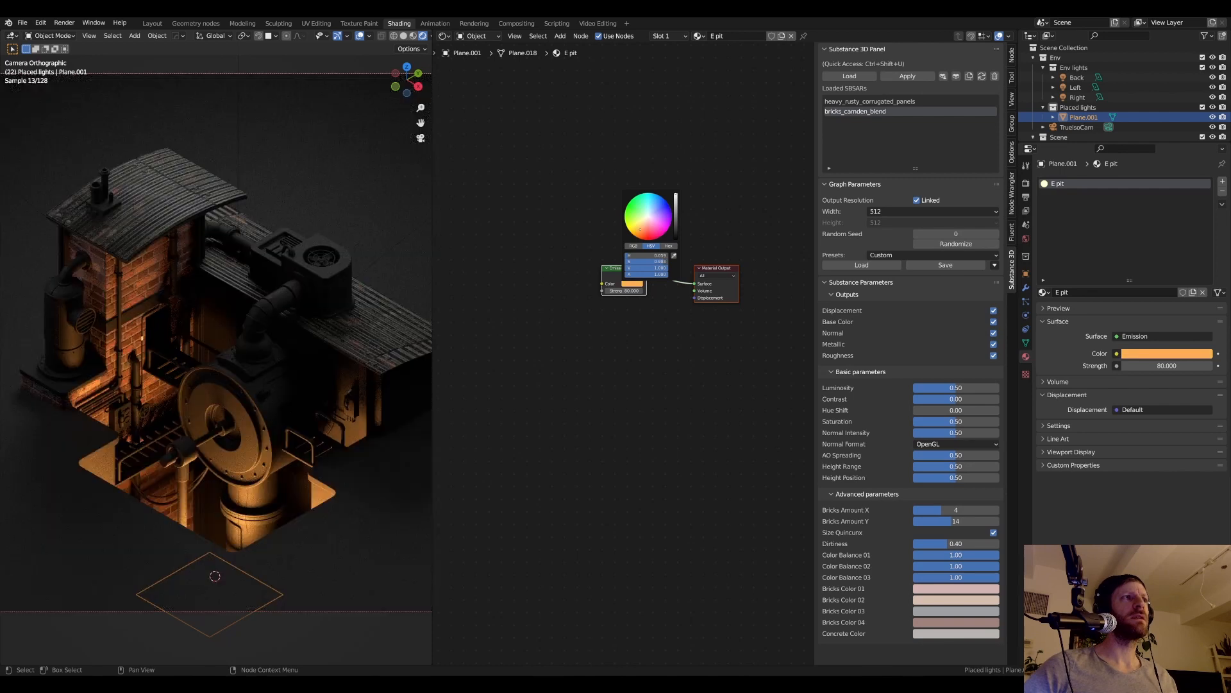
- Select the main brick structure again and save the file
left_click(272, 218)
scroll(272, 218, "up", 2)
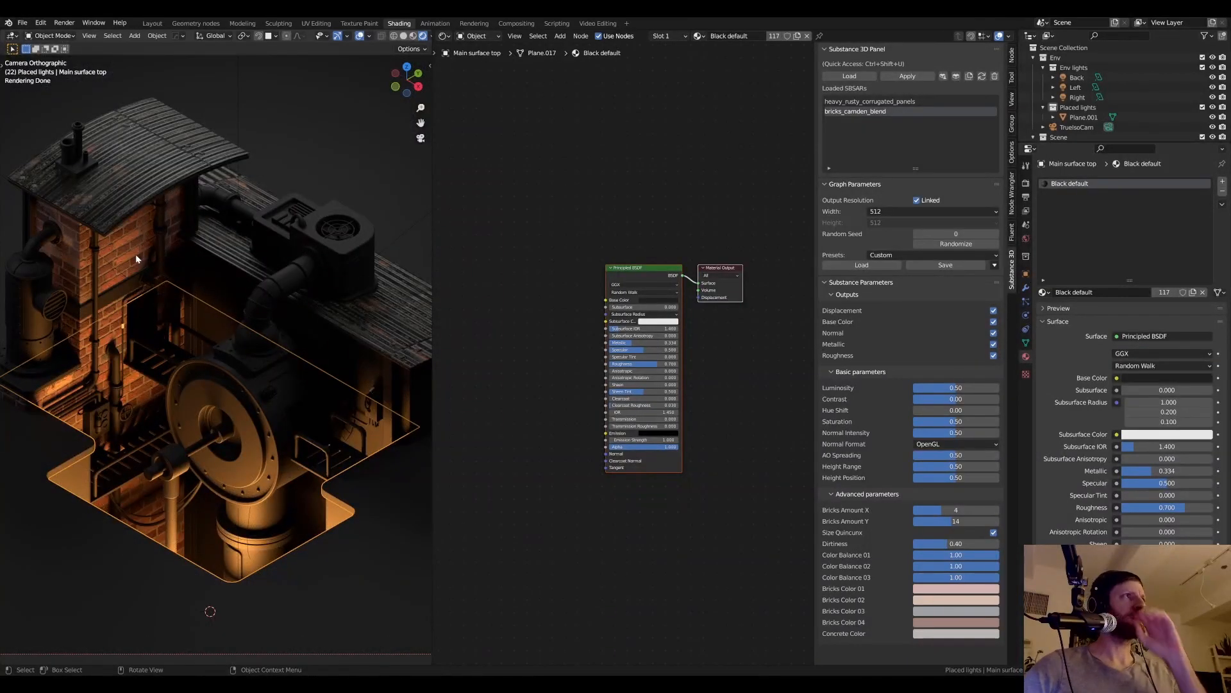
left_click(126, 263)
scroll(126, 263, "down", 1)
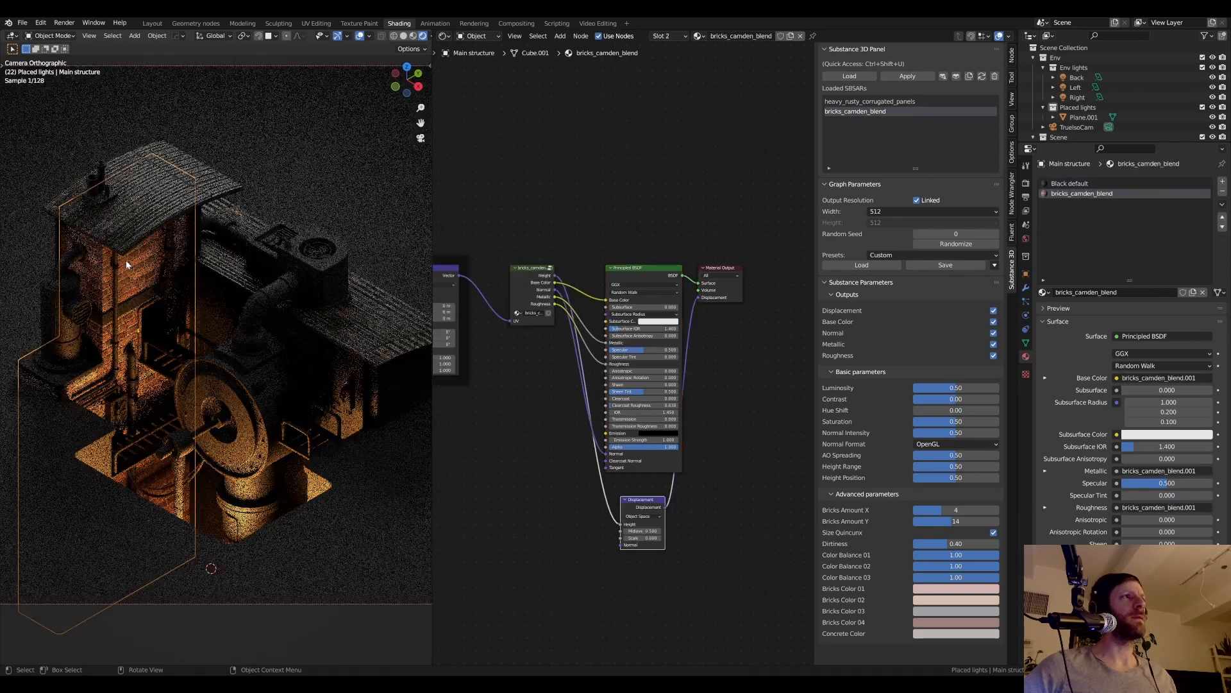
key("ctrl+s")
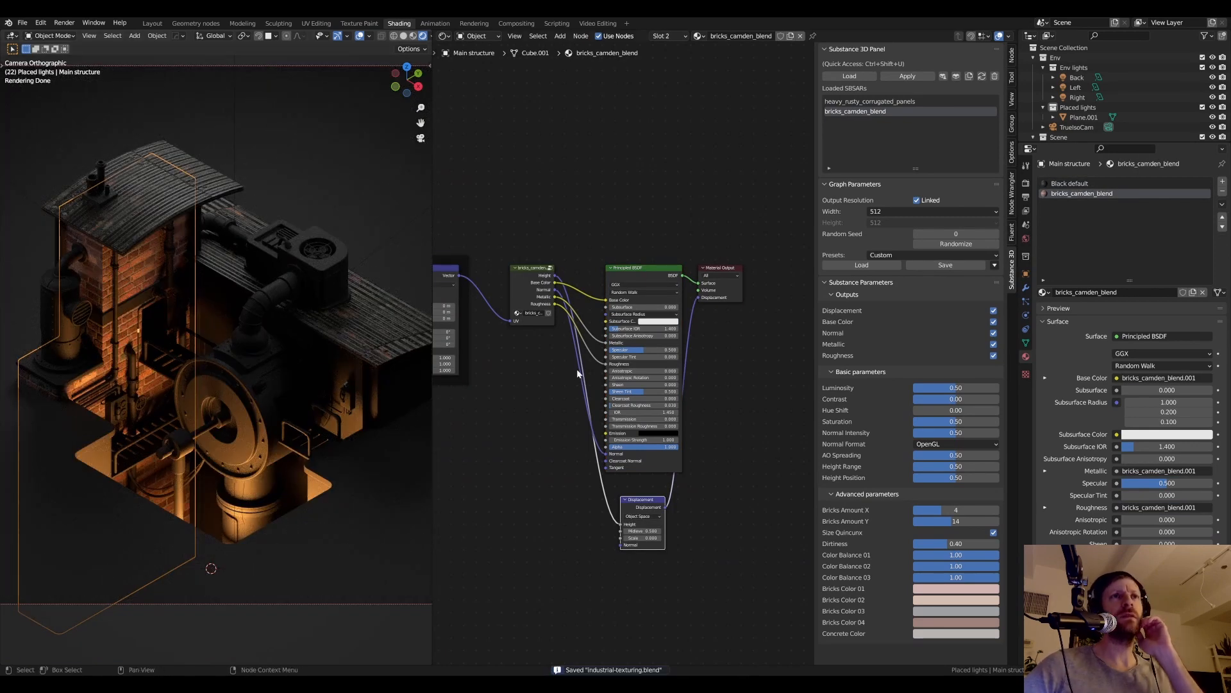
- Tidy the brick material's nodes, moving Principled BSDF and Displacement up and Material Output to a height between them
scroll(726, 378, "up", 1)
mouse_move(623, 373)
left_mouse_down("alt")
mouse_move(676, 357)
mouse_move(635, 370)
left_mouse_up("alt")
scroll(676, 357, "down", 1)
left_click_drag(669, 270, 662, 249)
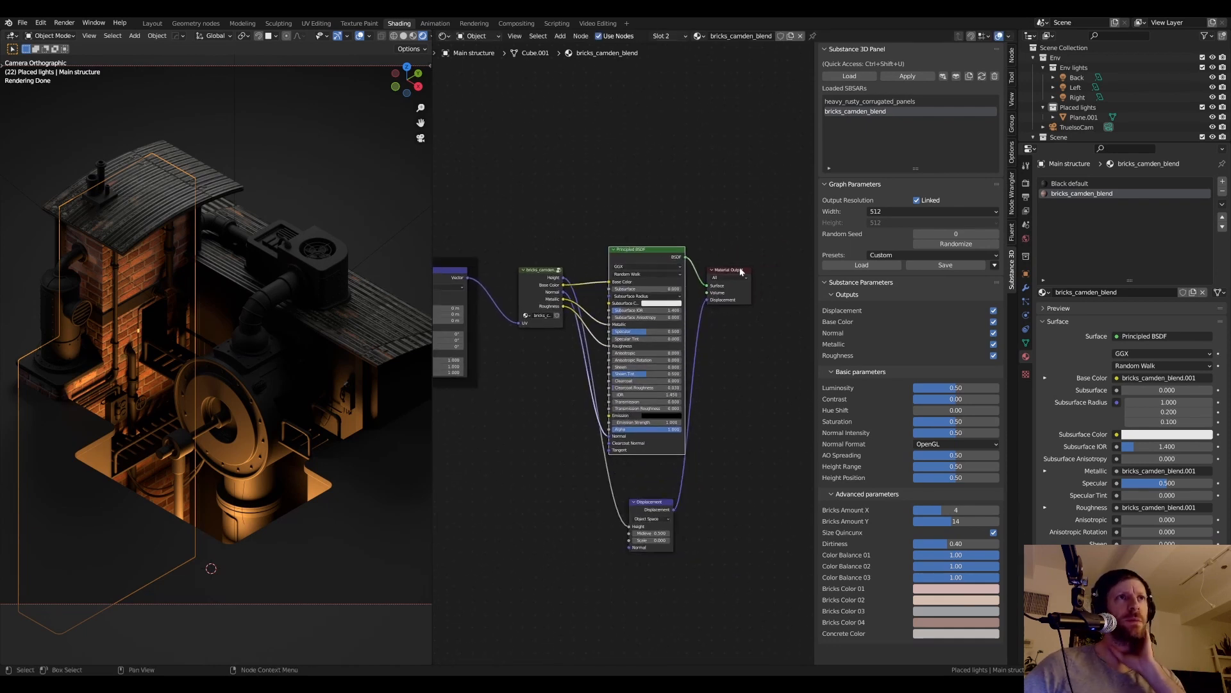
left_click_drag(740, 270, 747, 276)
left_click_drag(662, 504, 659, 494)
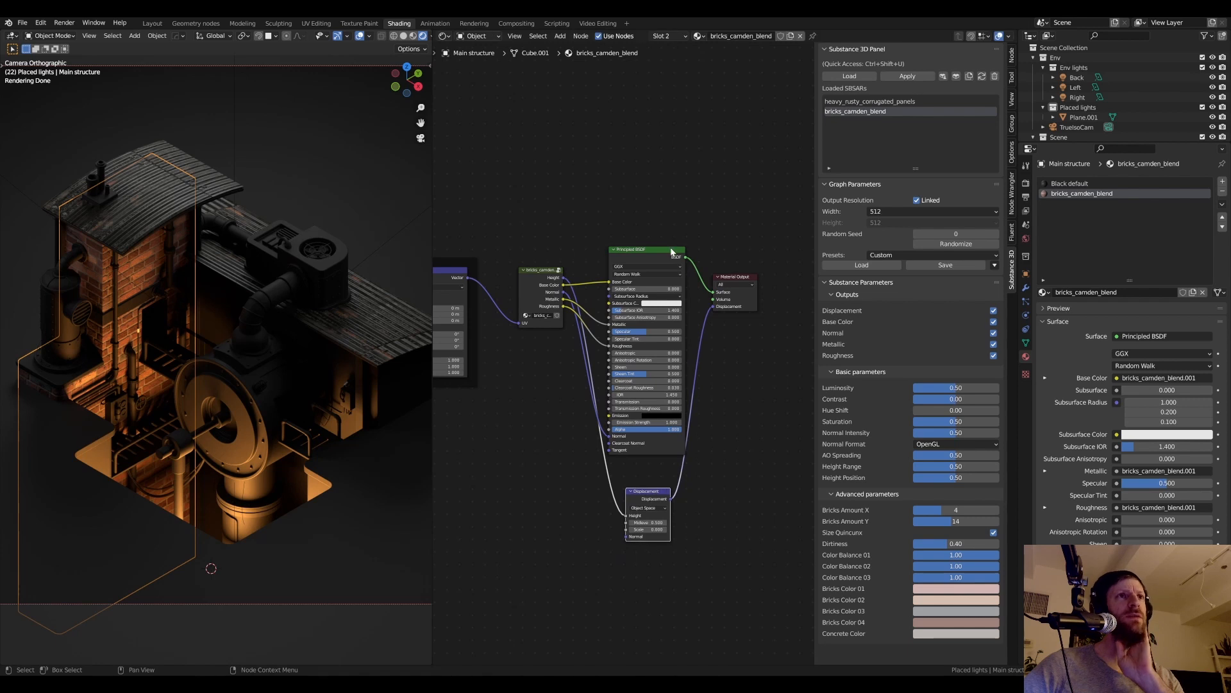
left_click_drag(672, 249, 674, 236)
left_click(656, 495)
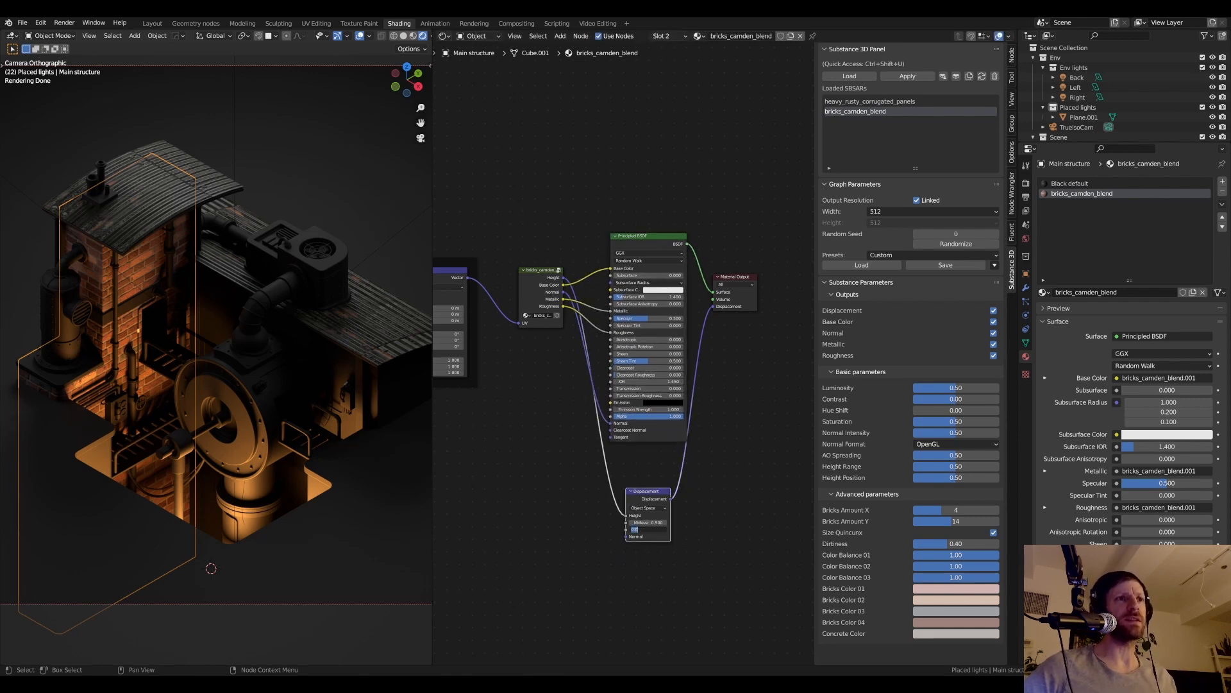
left_click_drag(728, 282, 752, 329)
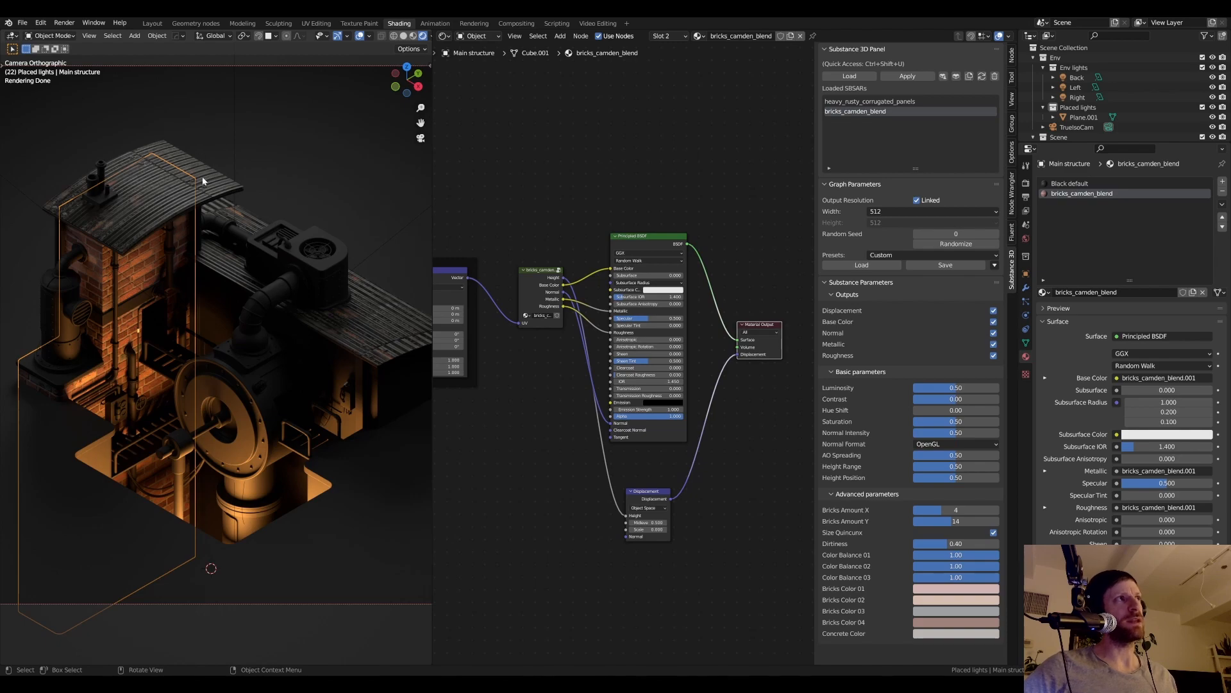
- Draw a wavy annotation along the corrugated roof's upper edge in the camera view, and undo it
scroll(230, 285, "up", 8)
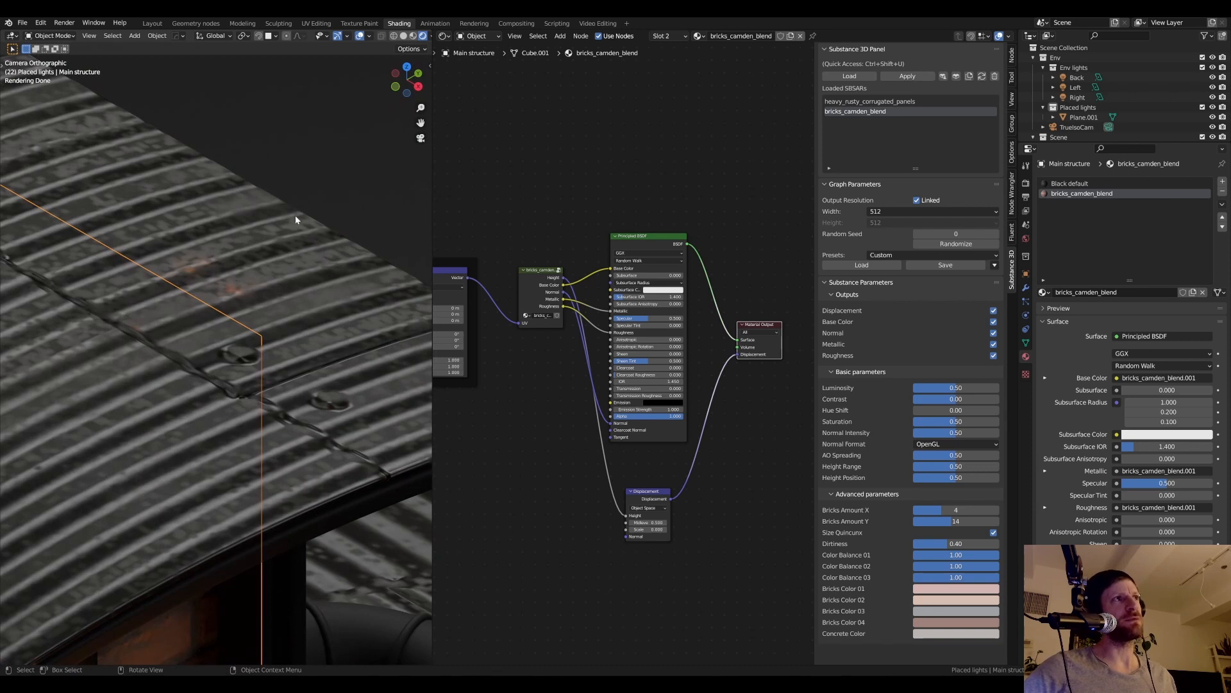
key("t")
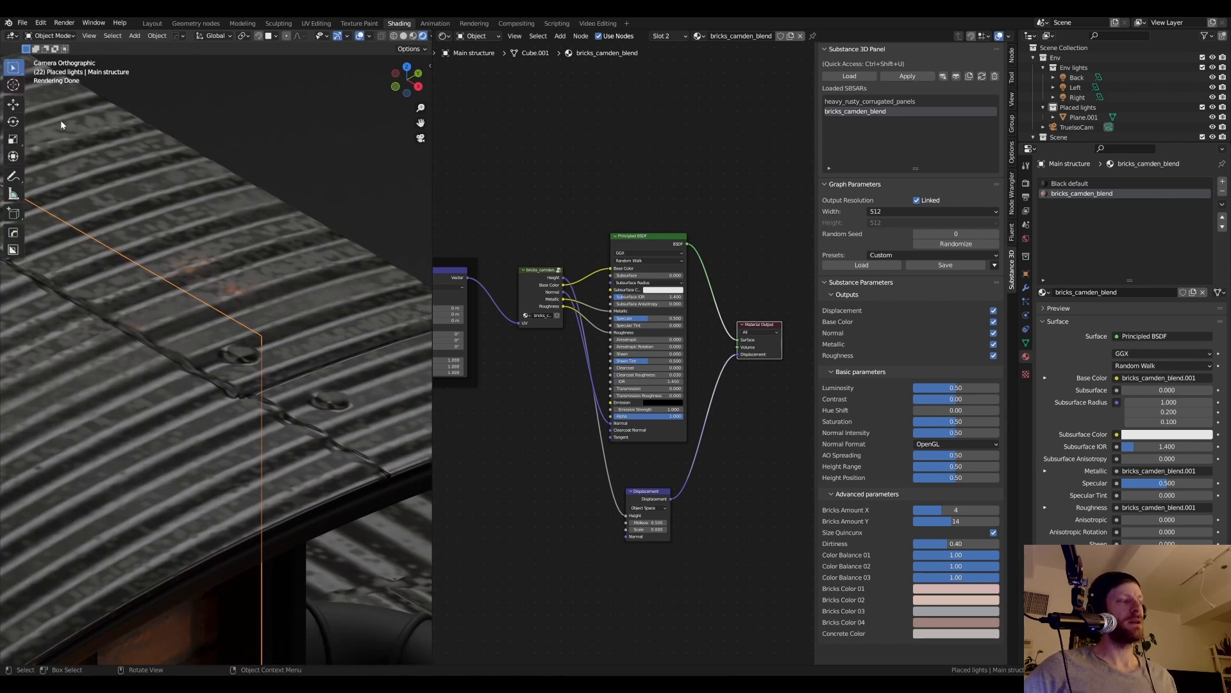
left_click(14, 175)
left_click_drag(229, 170, 265, 166)
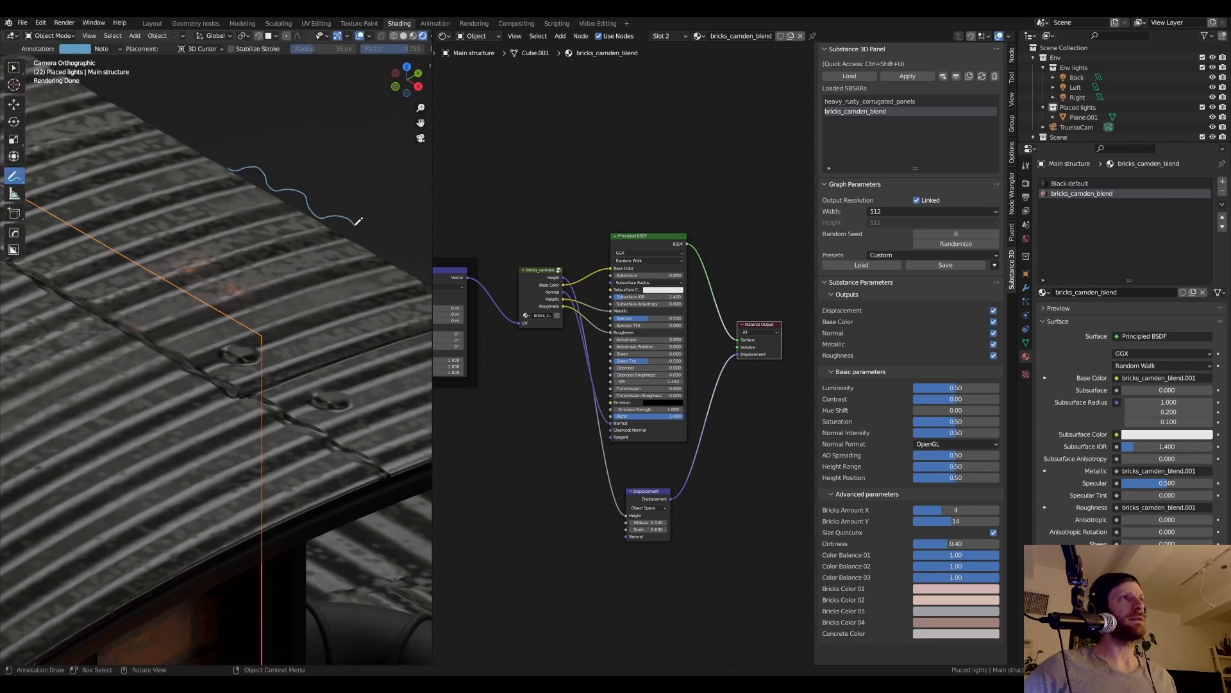
key("ctrl+z")
scroll(288, 188, "down", 8)
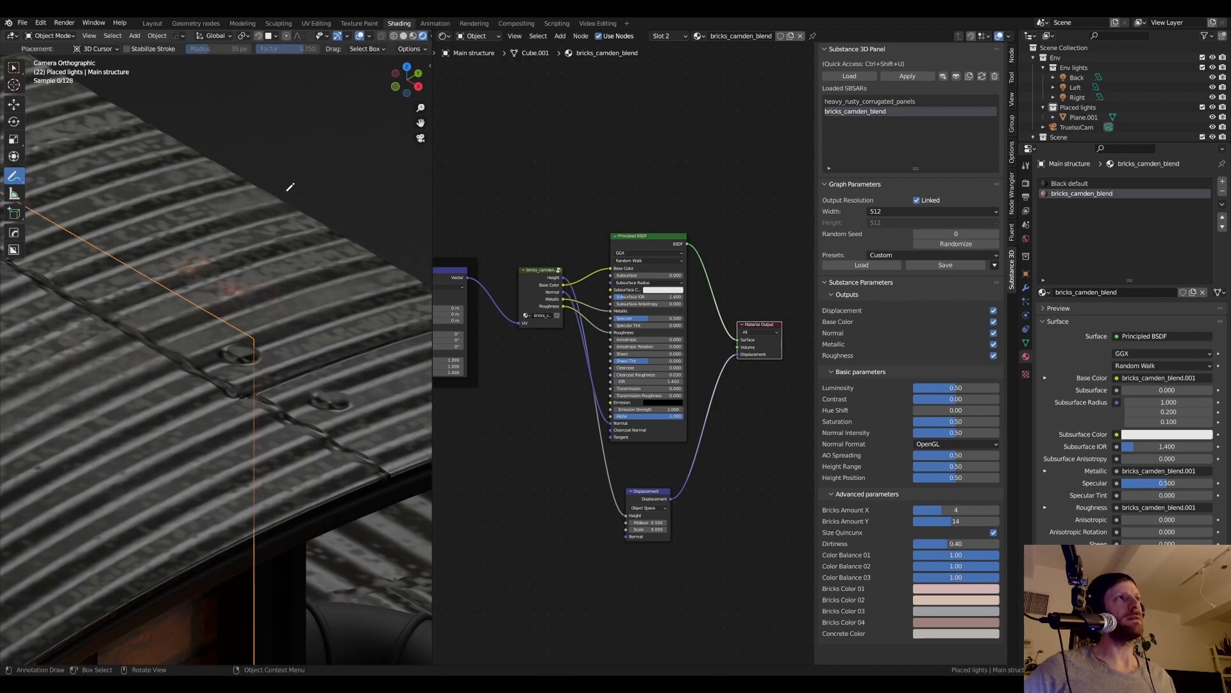
scroll(279, 215, "up", 3)
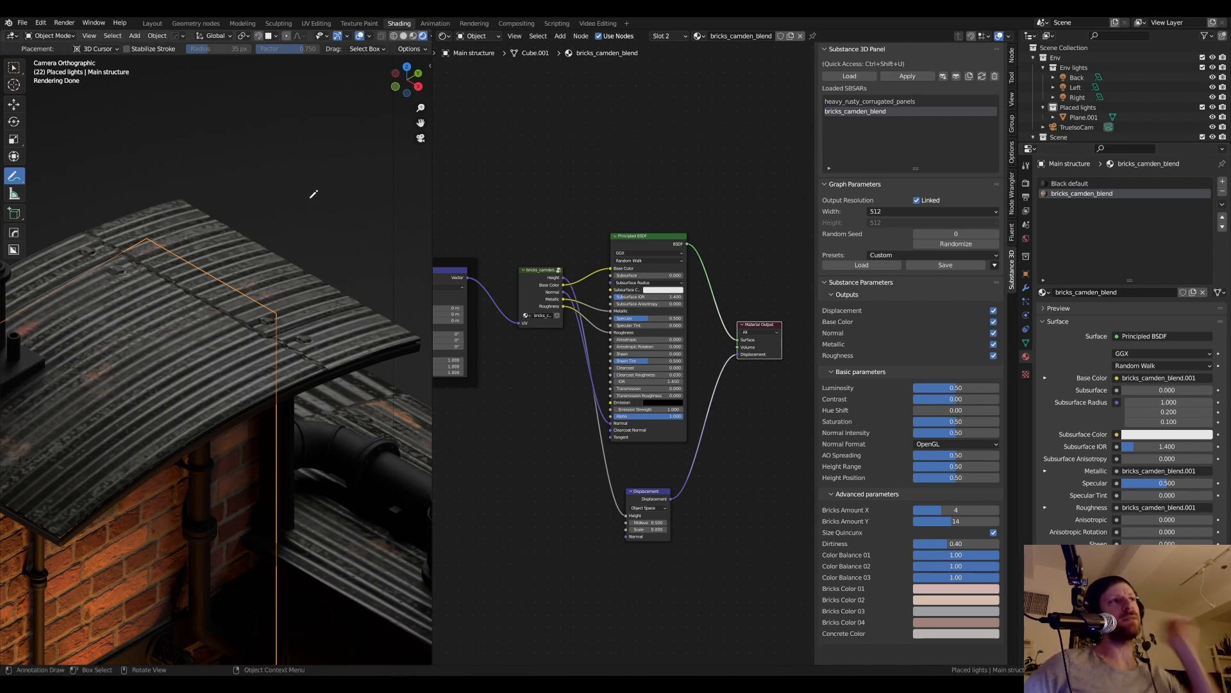
- Examine the corrugated roof's edge in the finished render industrial-35.png, tracing it with a temporary annotation
key("Tab")
scroll(233, 239, "down", 1)
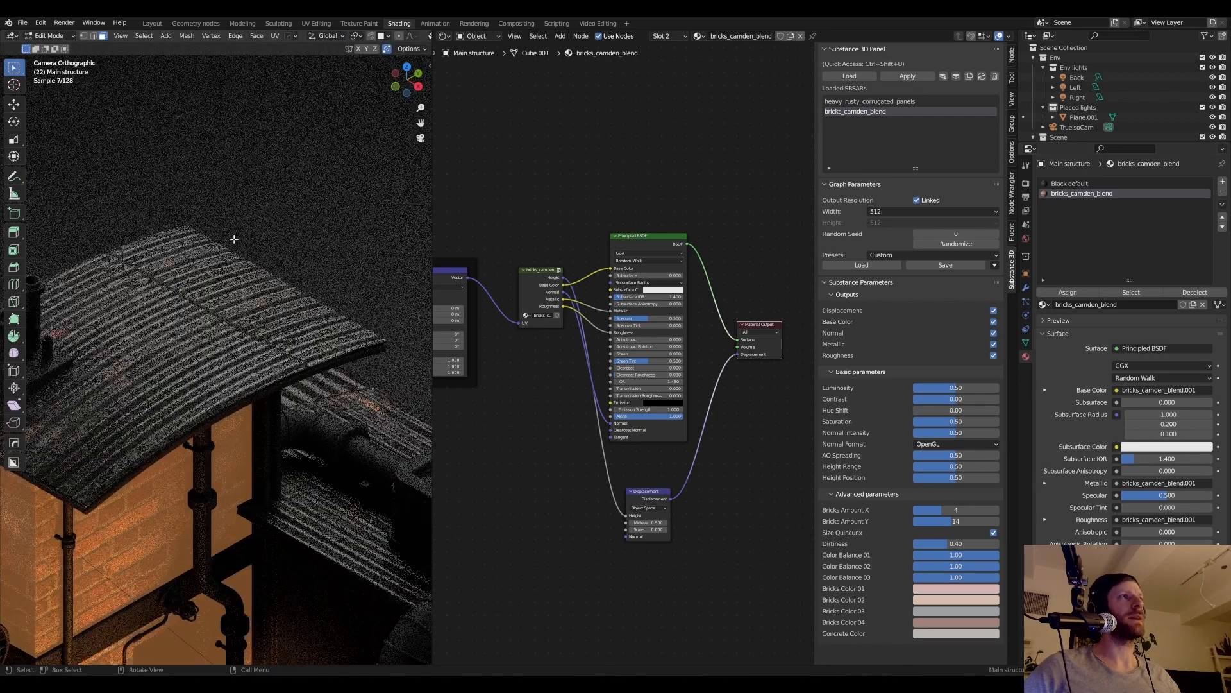
middle_click_drag(234, 239, 242, 234, "shift")
left_click(473, 24)
scroll(504, 308, "up", 6)
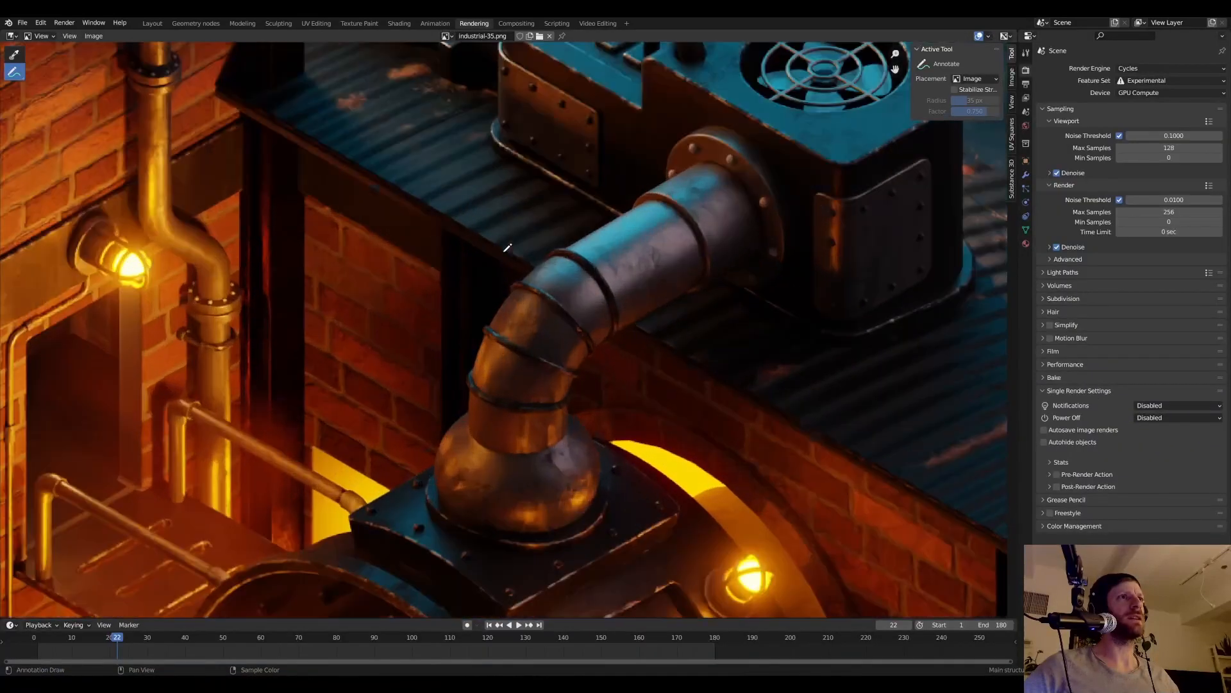
middle_click_drag(487, 269, 631, 571)
middle_click_drag(459, 191, 750, 415)
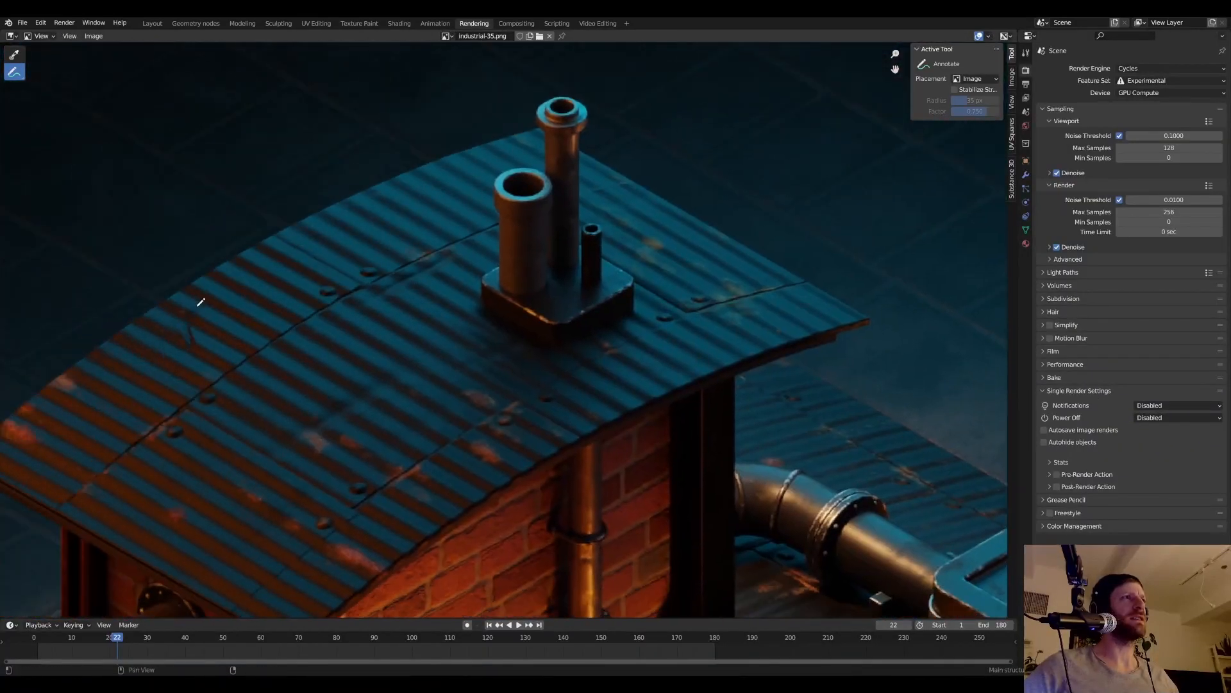
left_click_drag(131, 318, 282, 227)
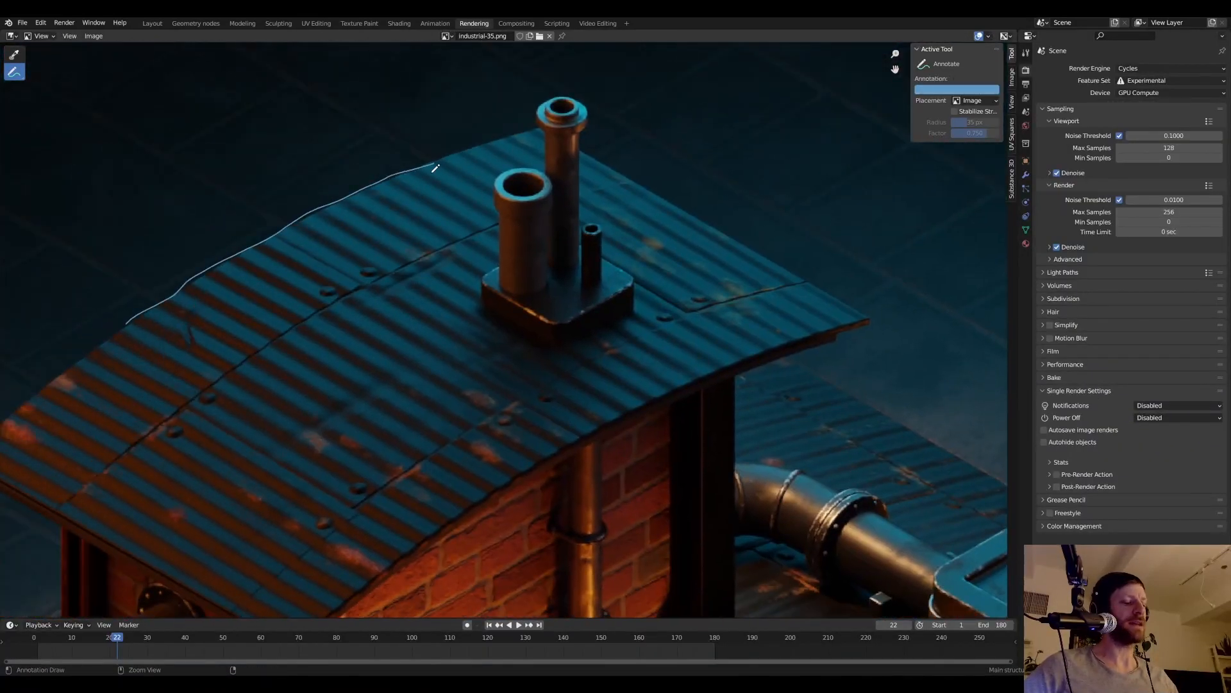
key("ctrl+z")
scroll(302, 267, "down", 2)
middle_click_drag(299, 262, 305, 212)
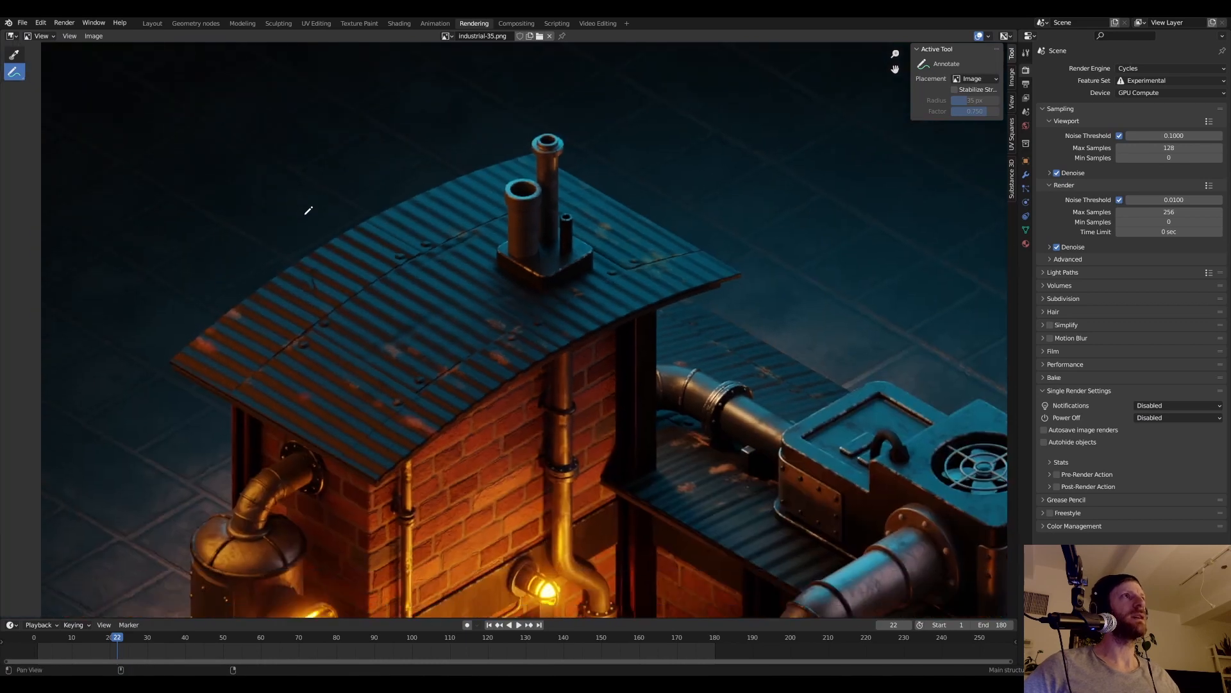
- Return to the Shading workspace, leave Edit Mode and select the curved roof with the selection tool
left_click(324, 24)
left_click(400, 24)
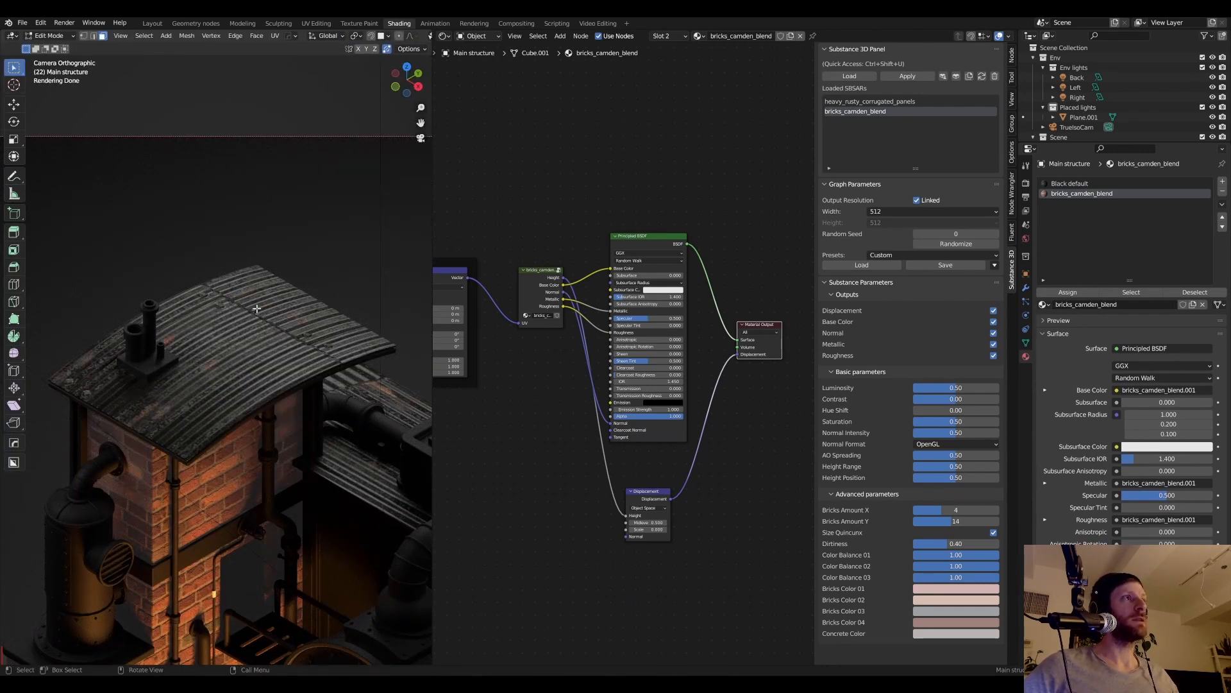
scroll(265, 306, "up", 2)
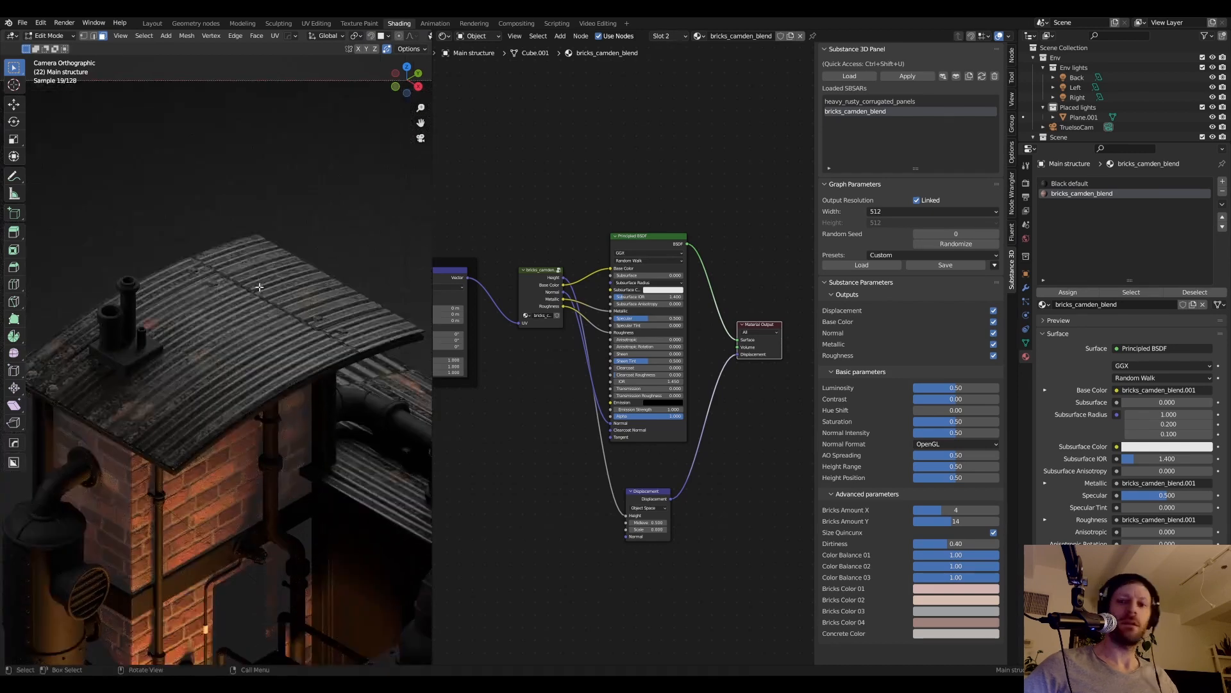
key("Tab")
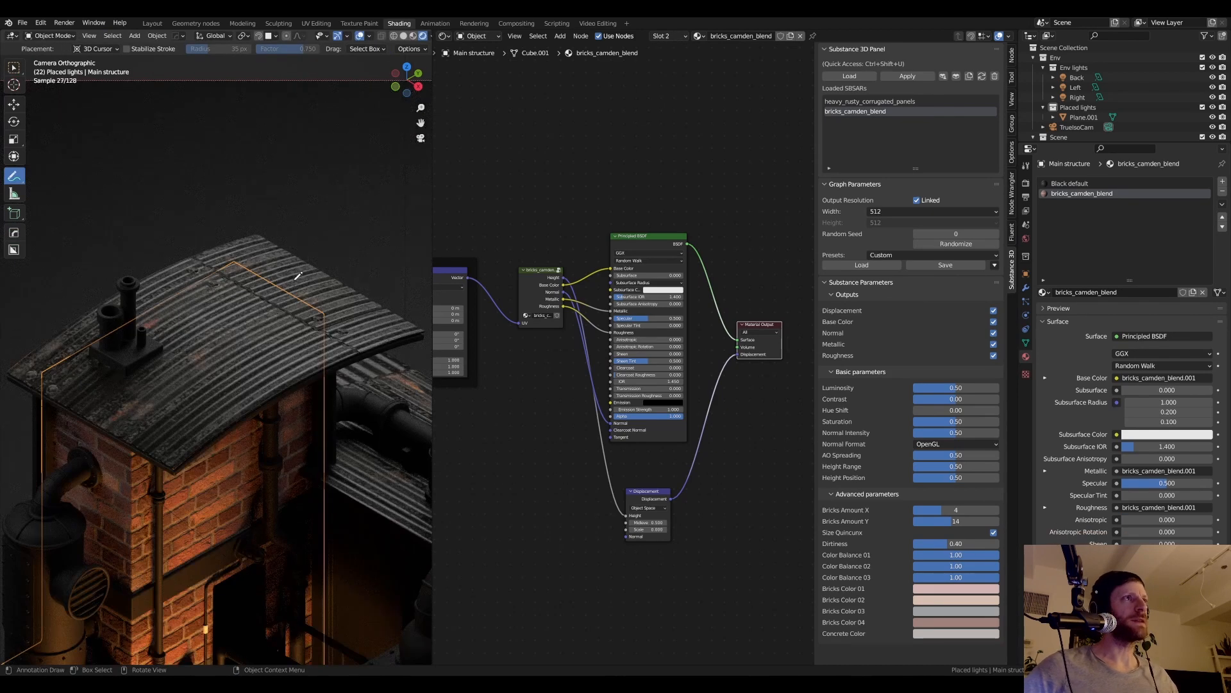
left_click(14, 66)
left_click(295, 269)
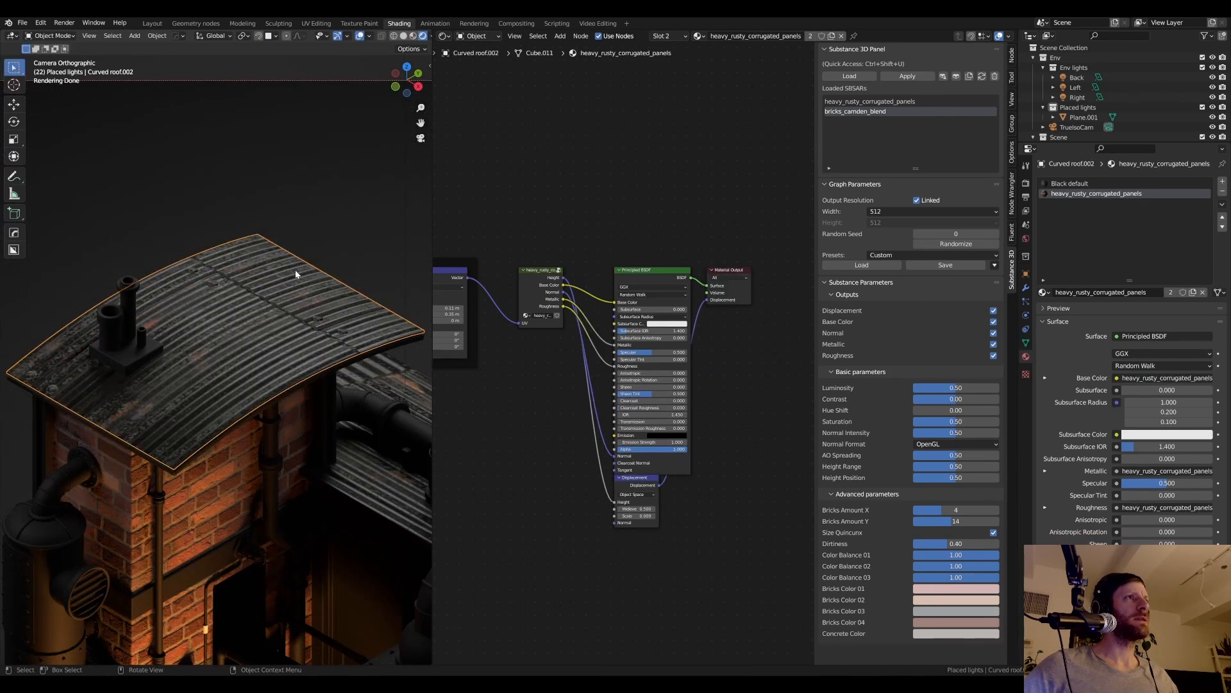
- Change the camera view from rendered to solid shading and bring up the curved roof in the Layout workspace
key("z")
left_click(382, 269)
key("z")
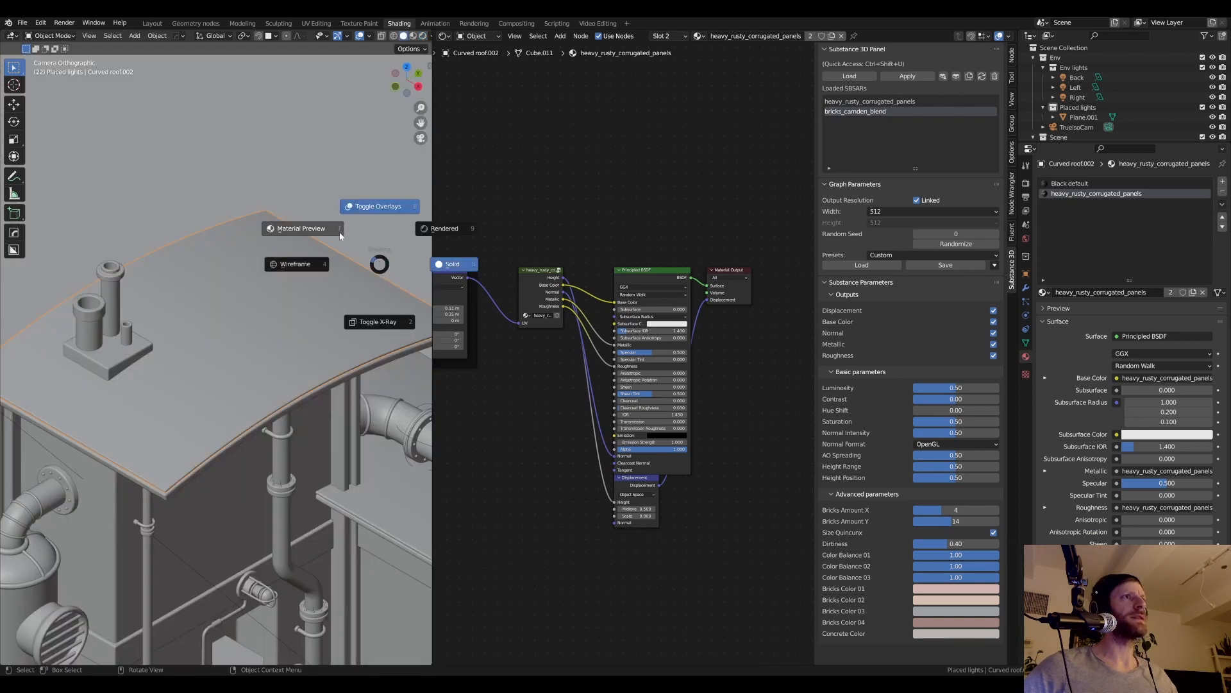
left_click(386, 318)
left_click(154, 24)
scroll(339, 311, "up", 6)
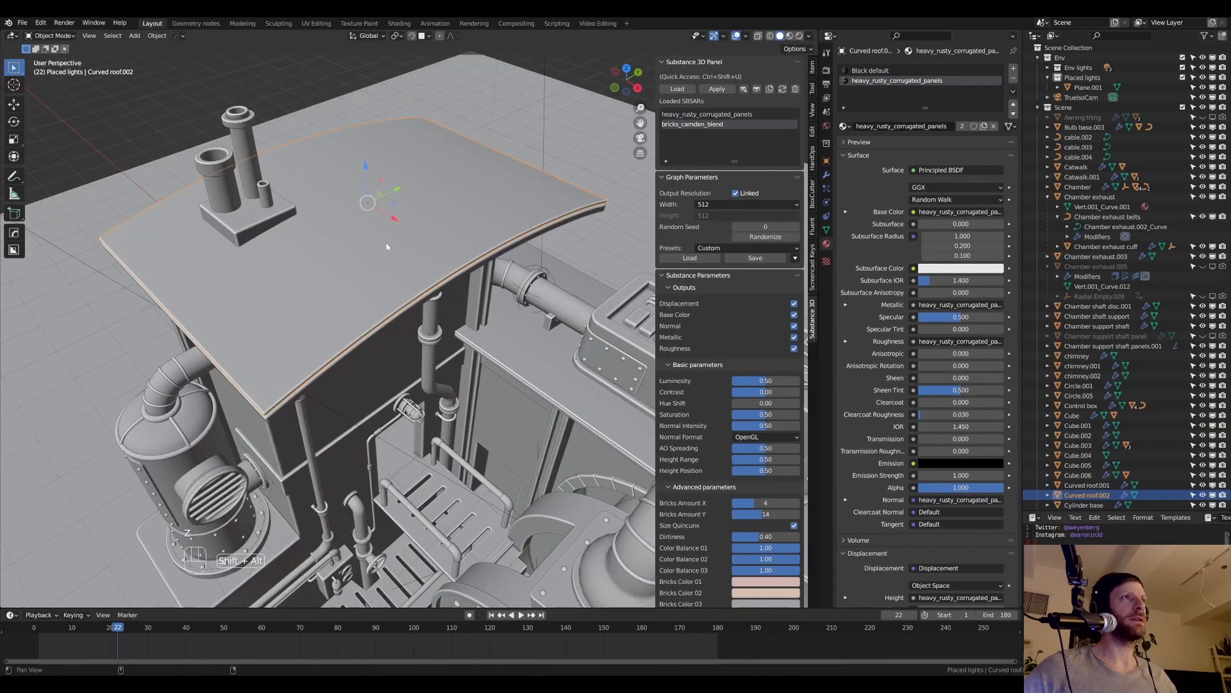
middle_click_drag(334, 307, 339, 311, "alt")
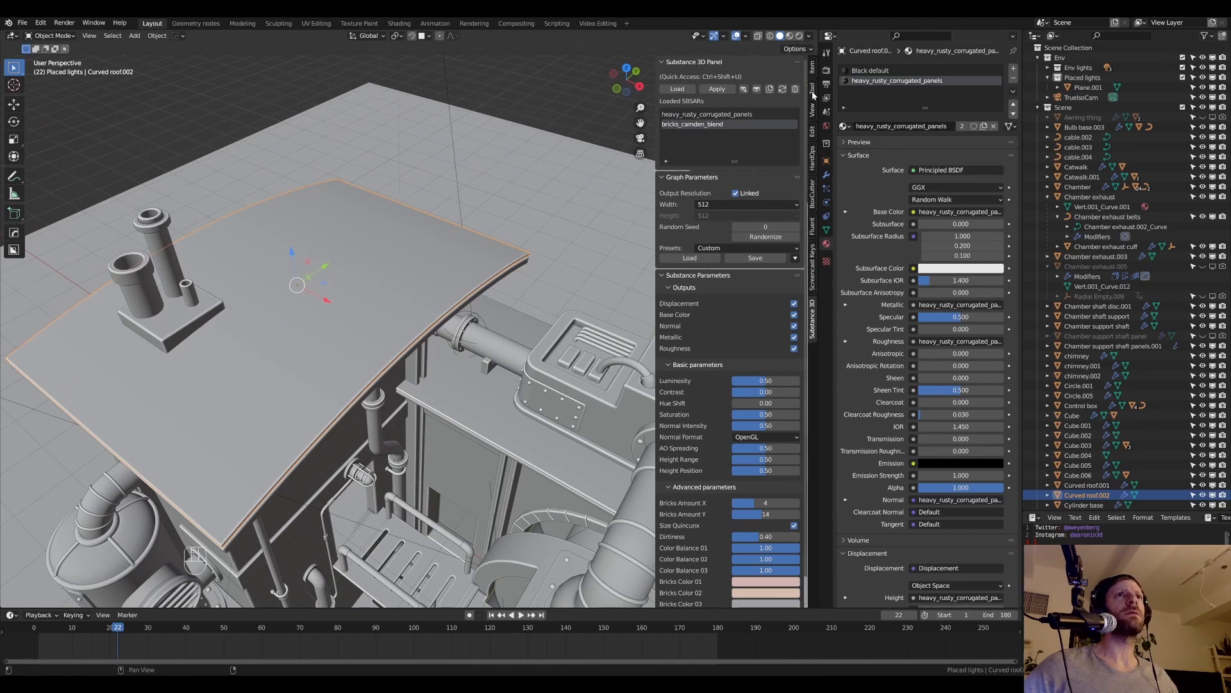
- Inspect the curved roof's dimensions and modifier stack, collapsing the Bevel modifier
left_click(813, 68)
left_click(470, 248)
left_click(470, 248)
middle_click_drag(468, 244, 527, 206)
left_click(826, 174)
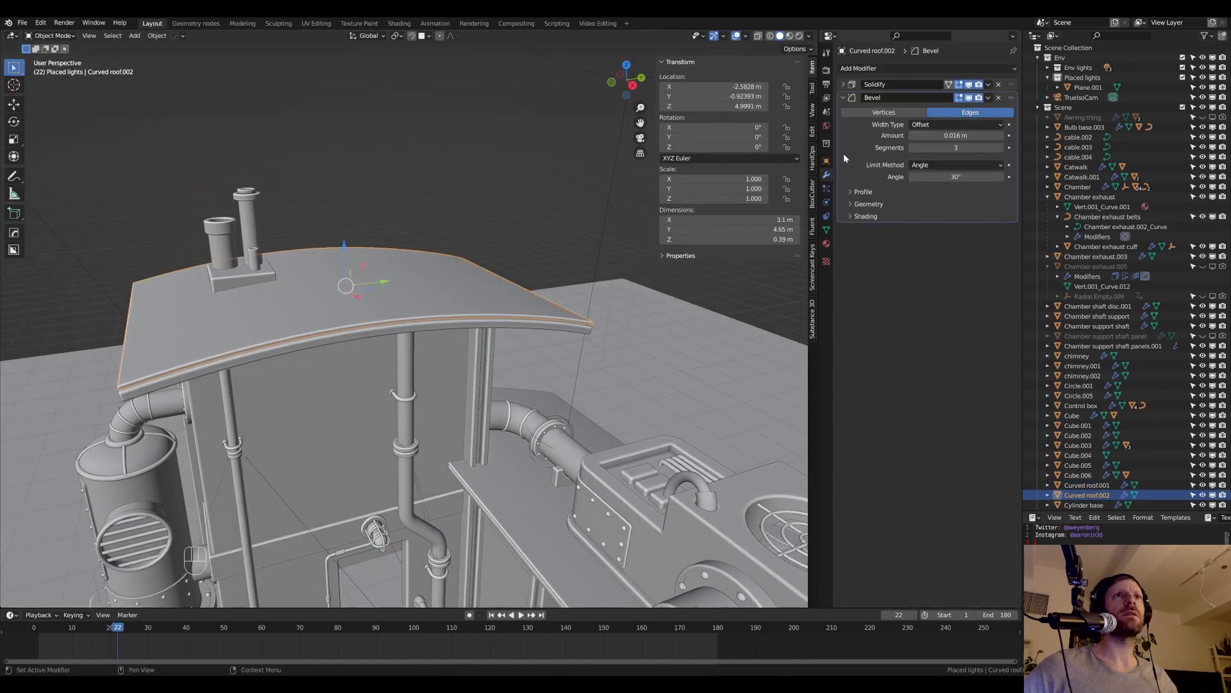
left_click(859, 99)
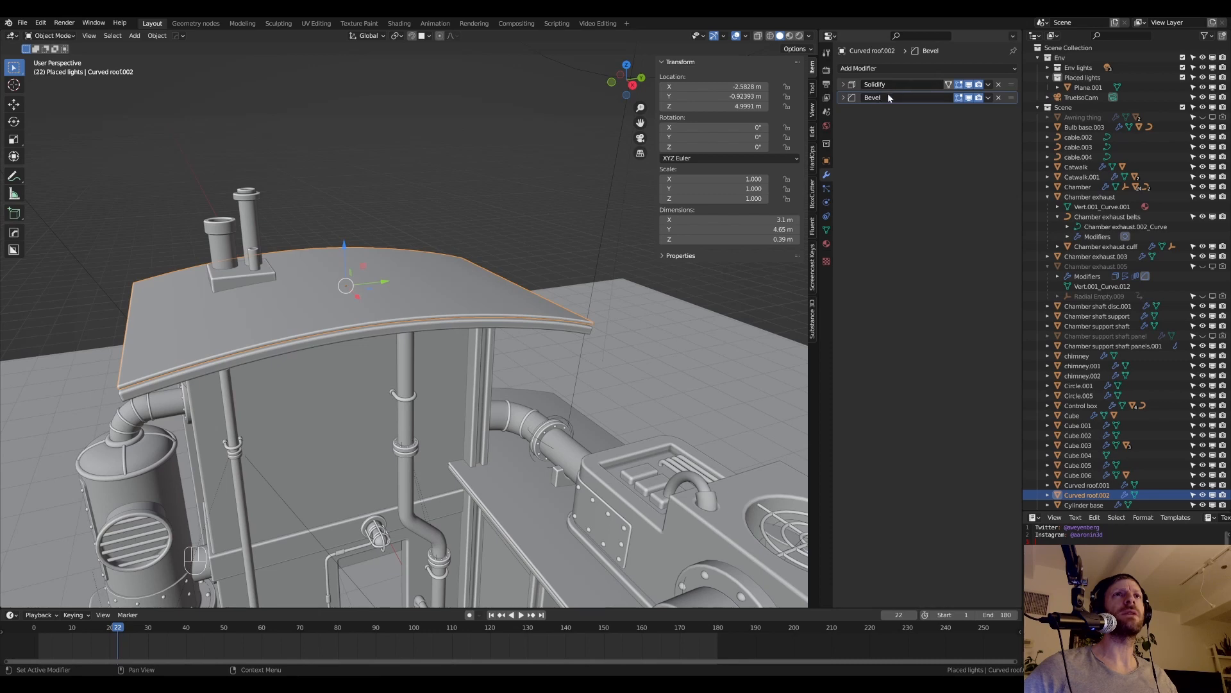
middle_click_drag(402, 263, 398, 295)
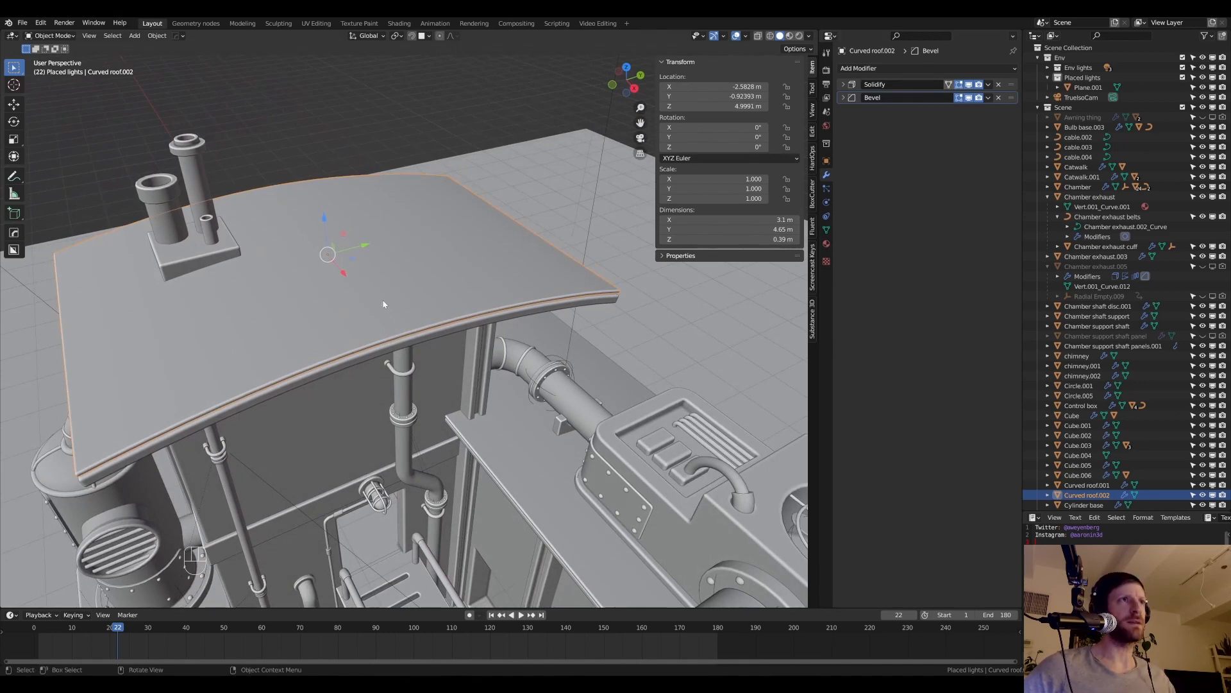
- Add a set of evenly spaced, centred loop cuts crossing the curved roof's existing segments, and return to Object Mode
key("Tab")
middle_click_drag(408, 288, 375, 298, "alt")
key("ctrl+r")
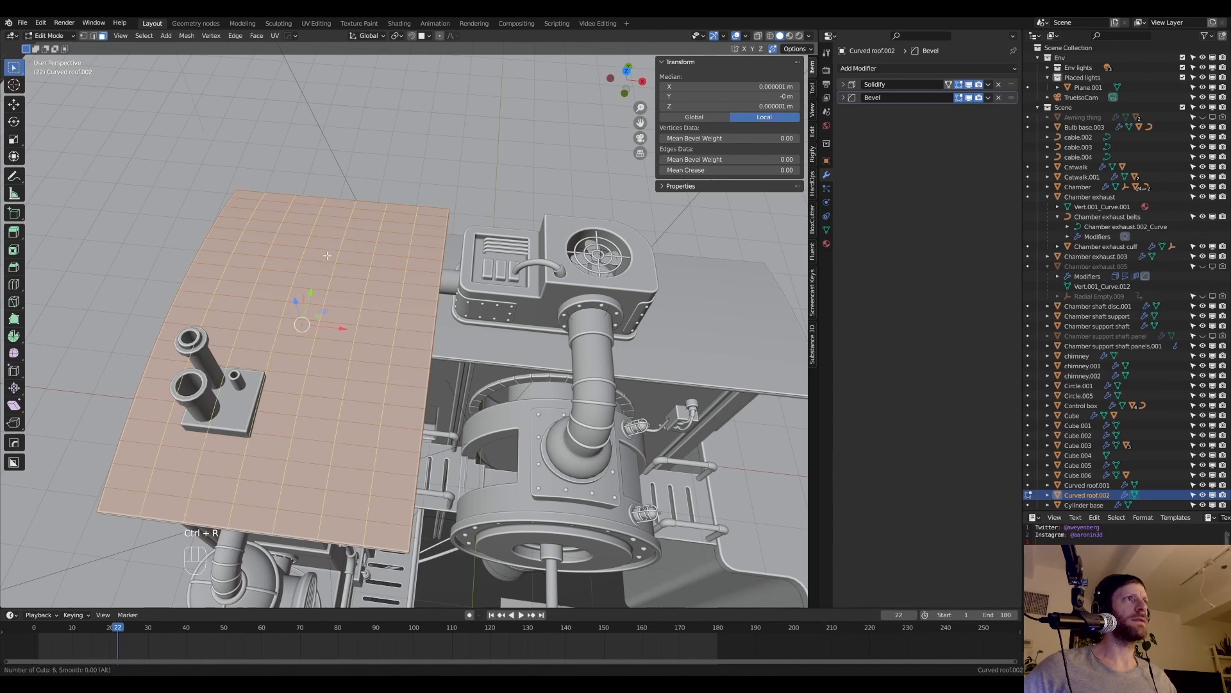
scroll(327, 255, "up", 9)
scroll(327, 255, "up", 1)
left_click(327, 256)
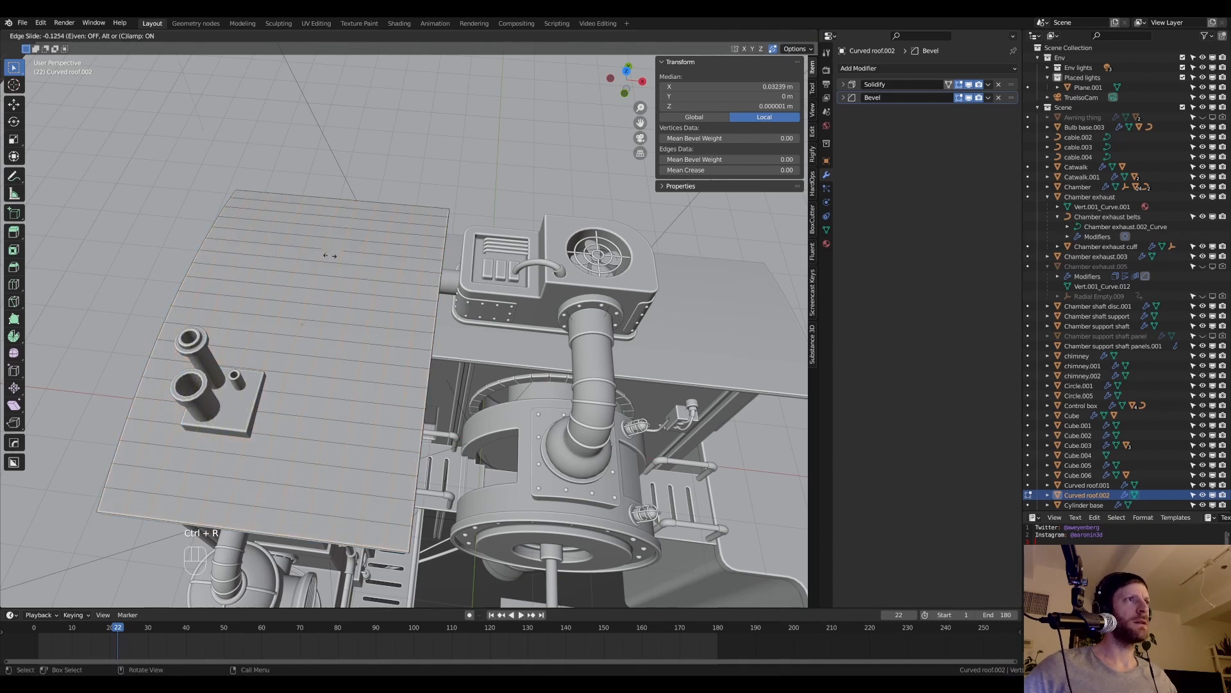
right_click(327, 255)
middle_click_drag(327, 255, 358, 276)
key("Tab")
key("Tab")
key("Tab")
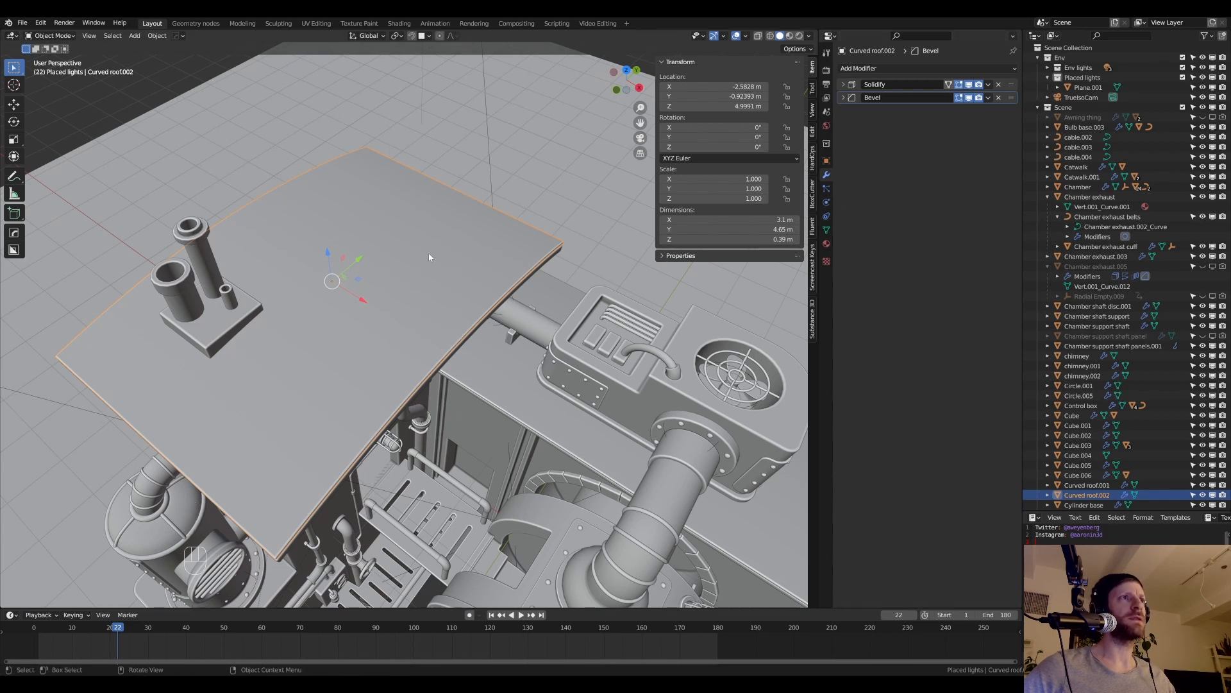
- Add a level 2 Subdivision modifier to the curved roof, and show its full wireframe with Optimal Display disabled
key("ctrl+2")
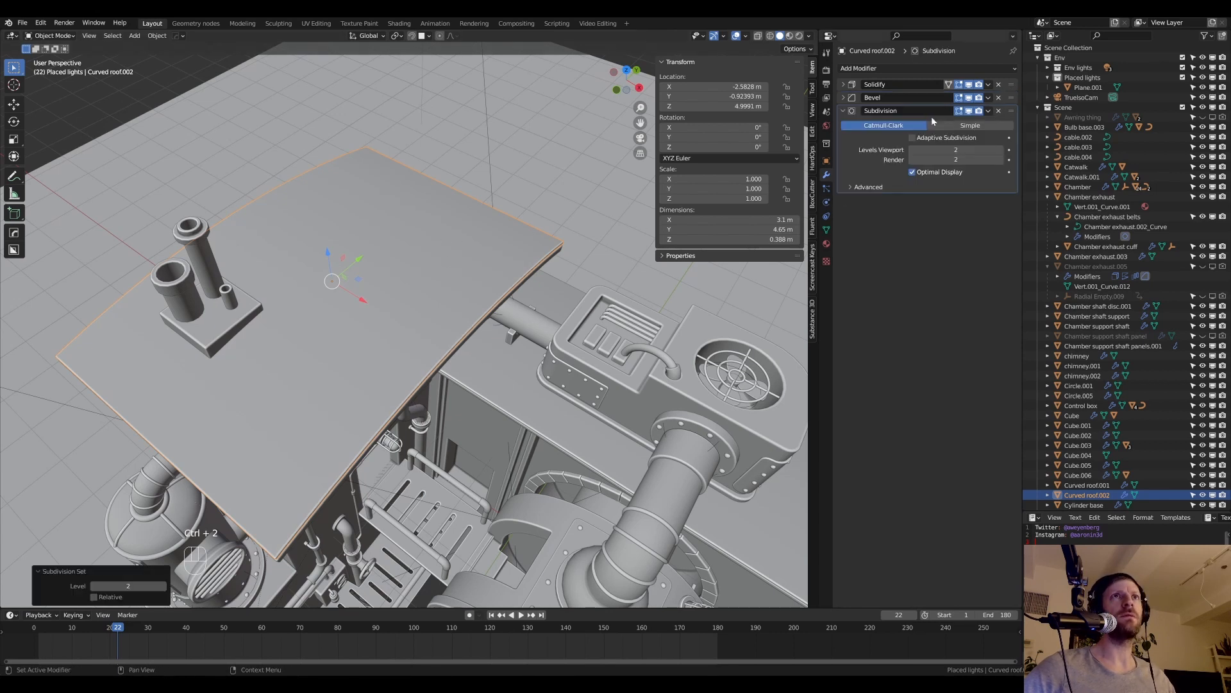
middle_click_drag(488, 256, 698, 199)
scroll(421, 251, "up", 4)
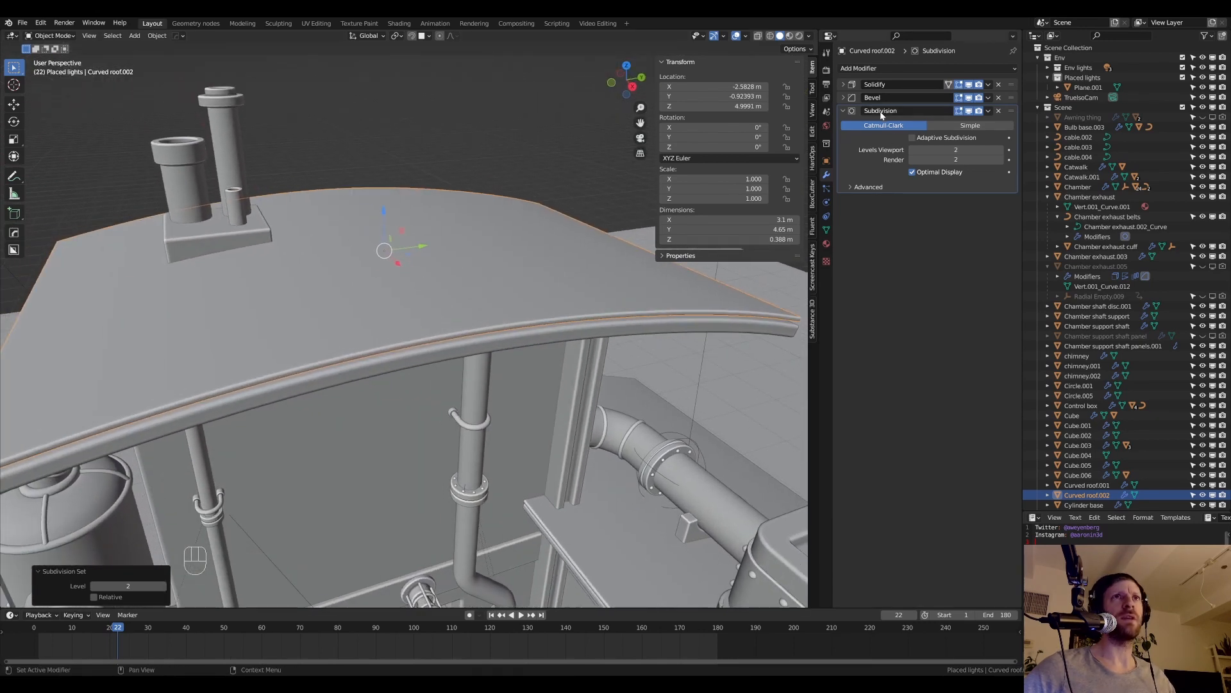
middle_click_drag(462, 288, 559, 352)
scroll(463, 302, "up", 2)
key("y")
left_click(913, 173)
scroll(559, 352, "down", 4)
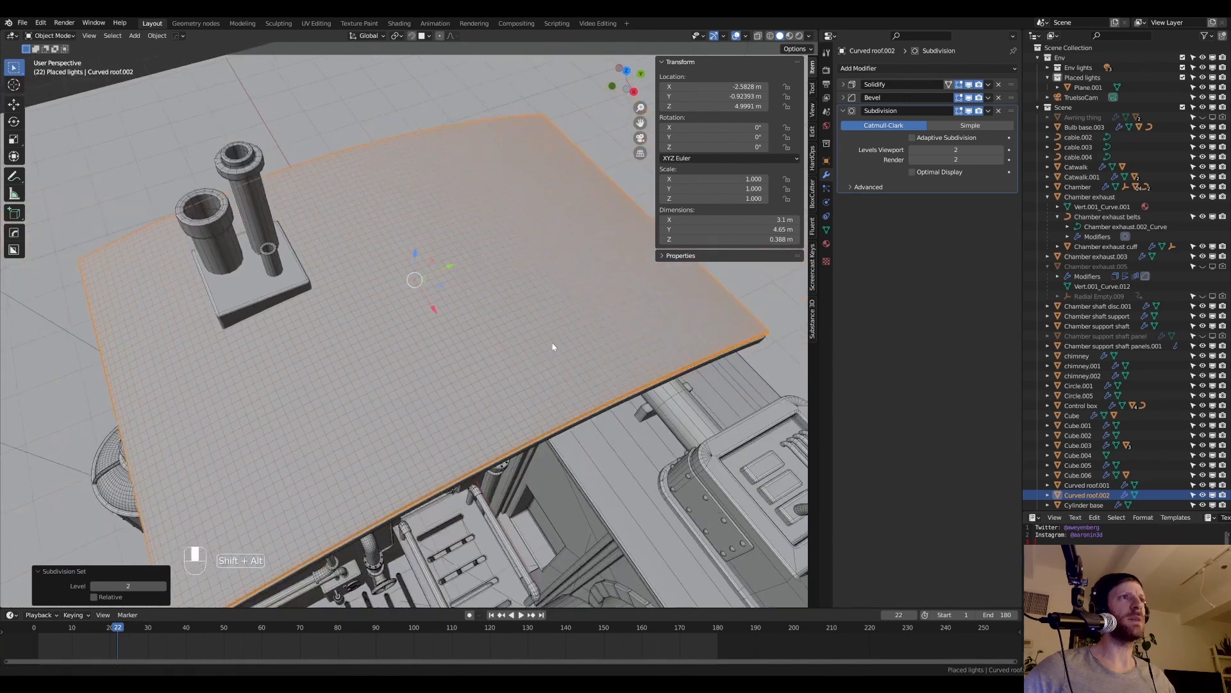
- Set the roof Subdivision's viewport and render levels to 3, and hide the wireframe overlay
left_click(1001, 150)
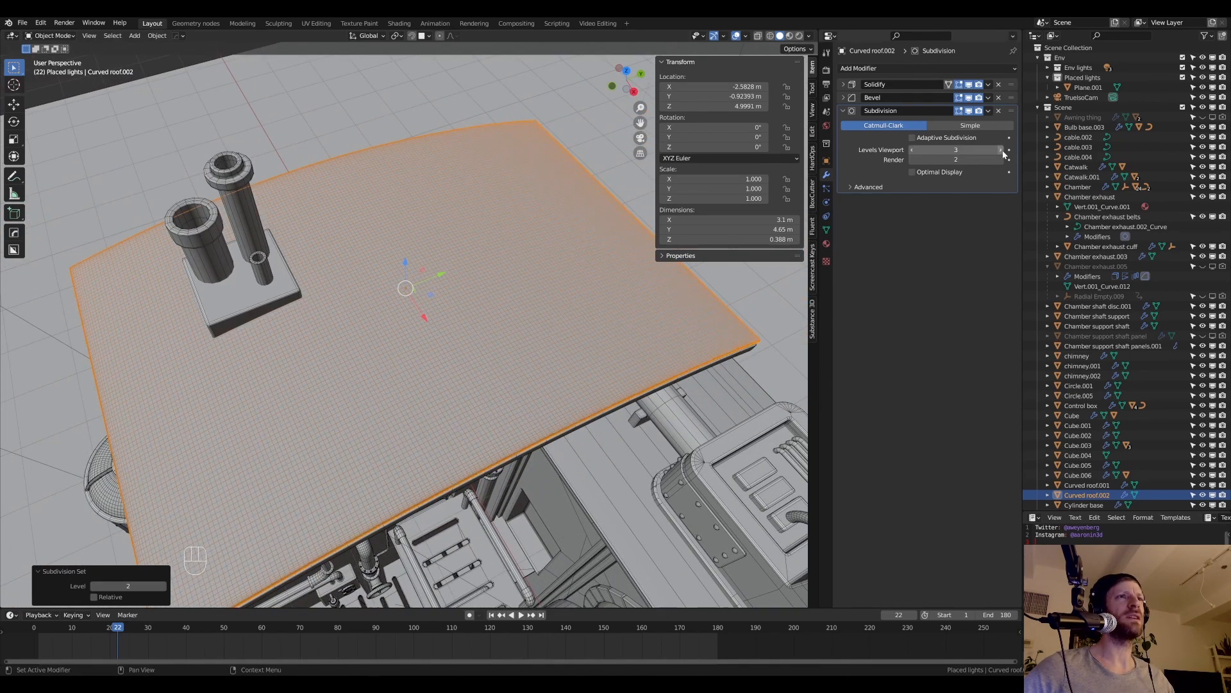
left_click(1001, 160)
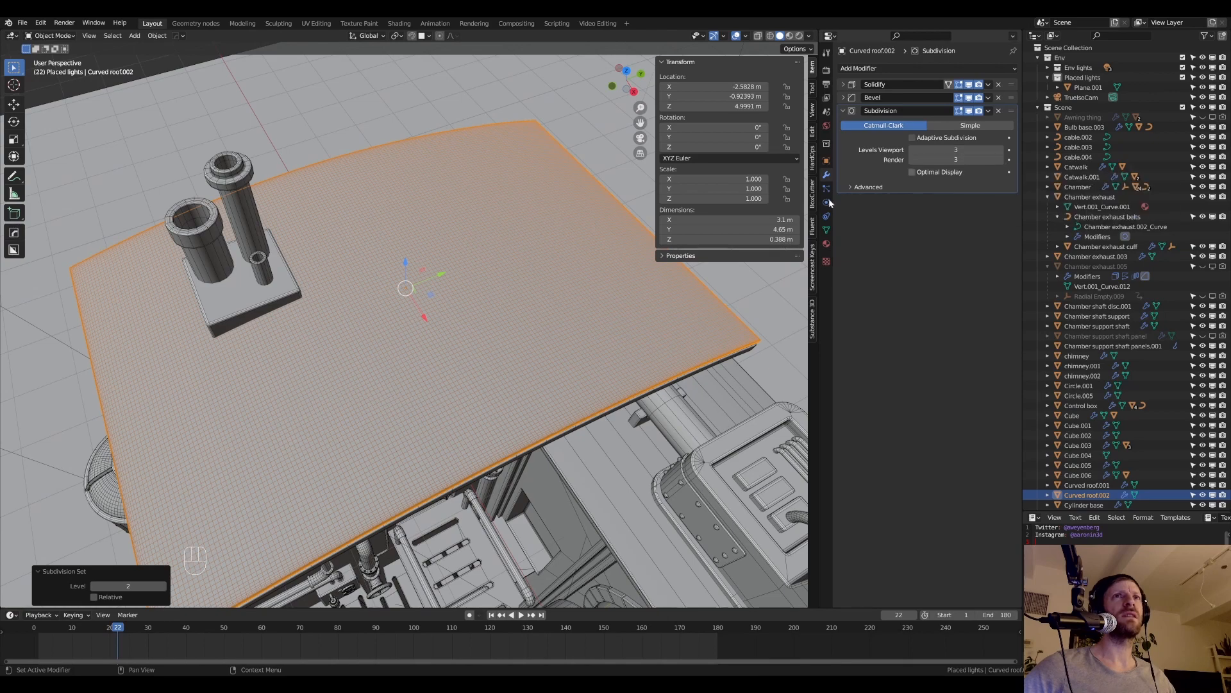
middle_click_drag(494, 288, 526, 278)
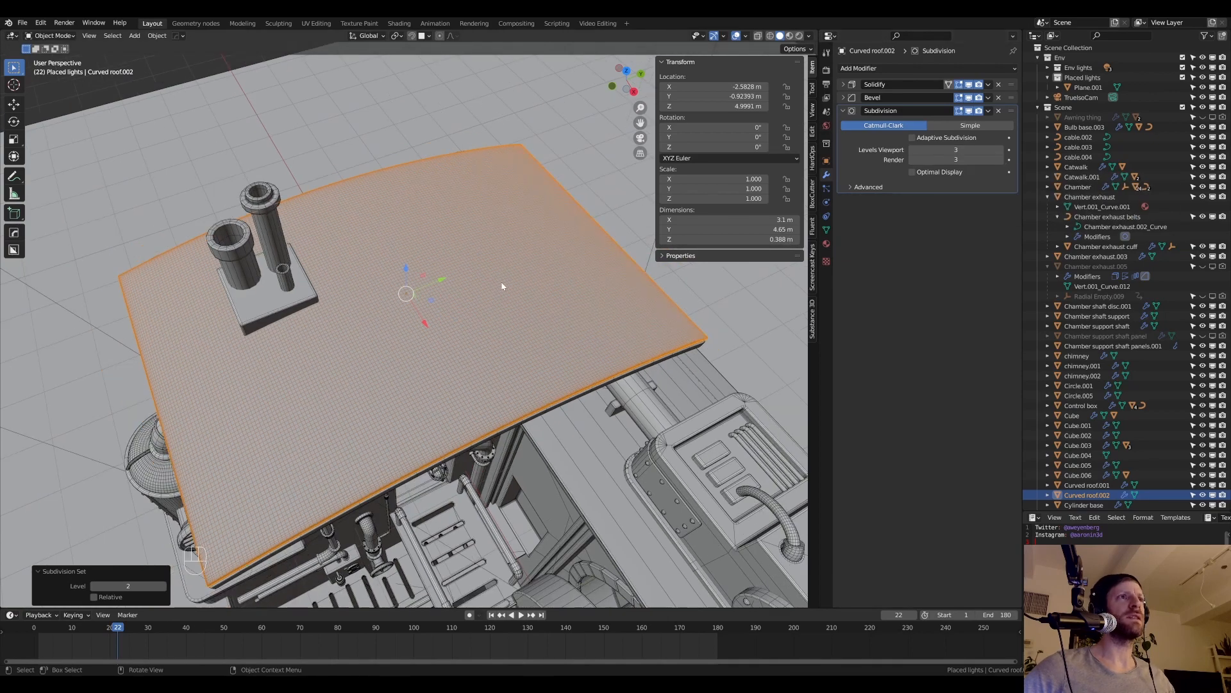
key("Tab")
key("Tab")
key("y")
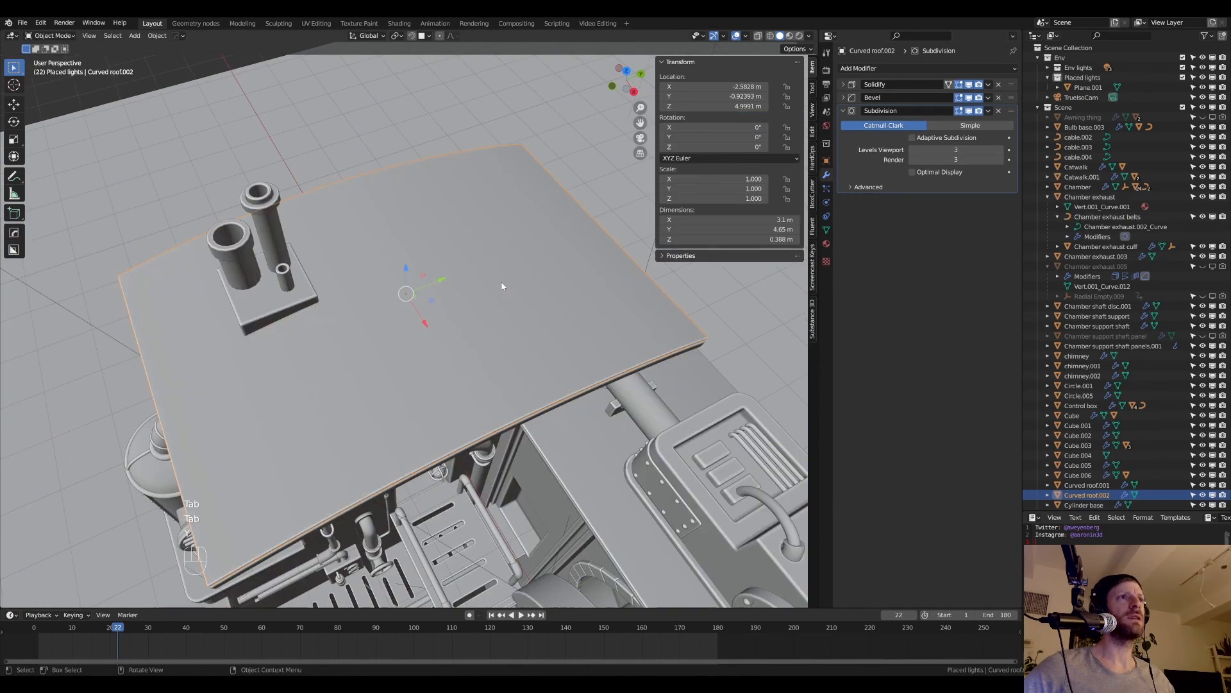
scroll(503, 286, "down", 2)
middle_click_drag(503, 286, 431, 256, "shift")
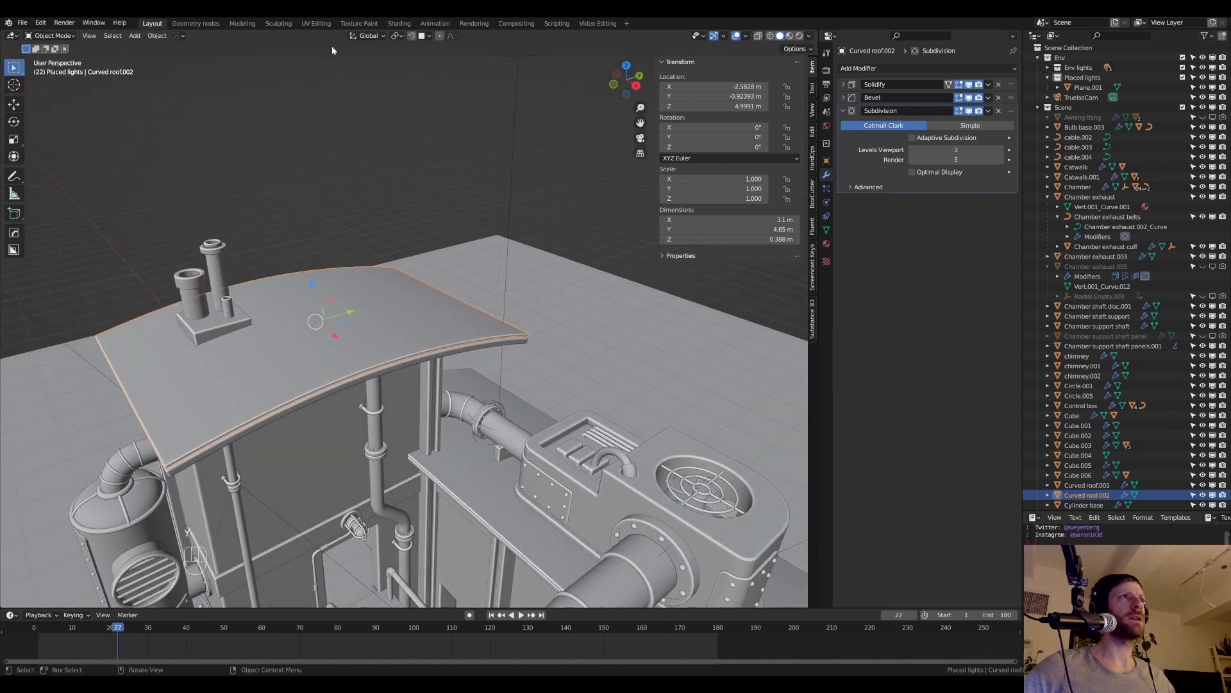
- In the Shading workspace, spread out the roof material's nodes, with Displacement below Principled BSDF and Material Output apart from both
left_click(400, 24)
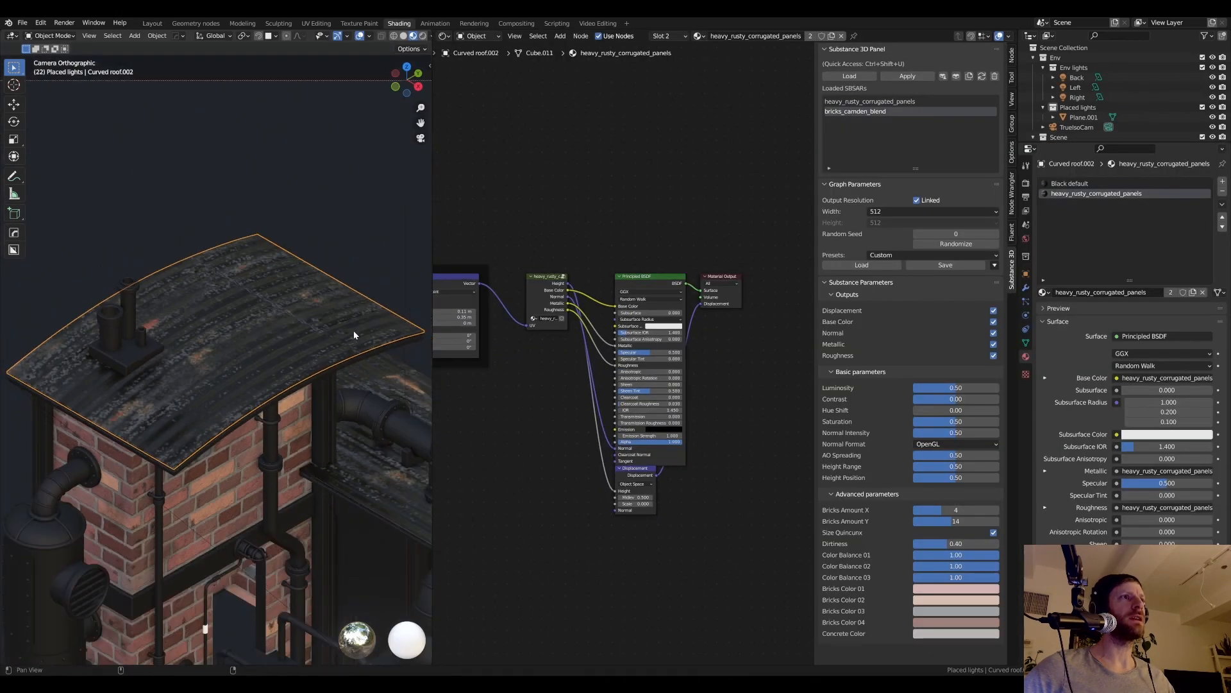
scroll(353, 329, "up", 4)
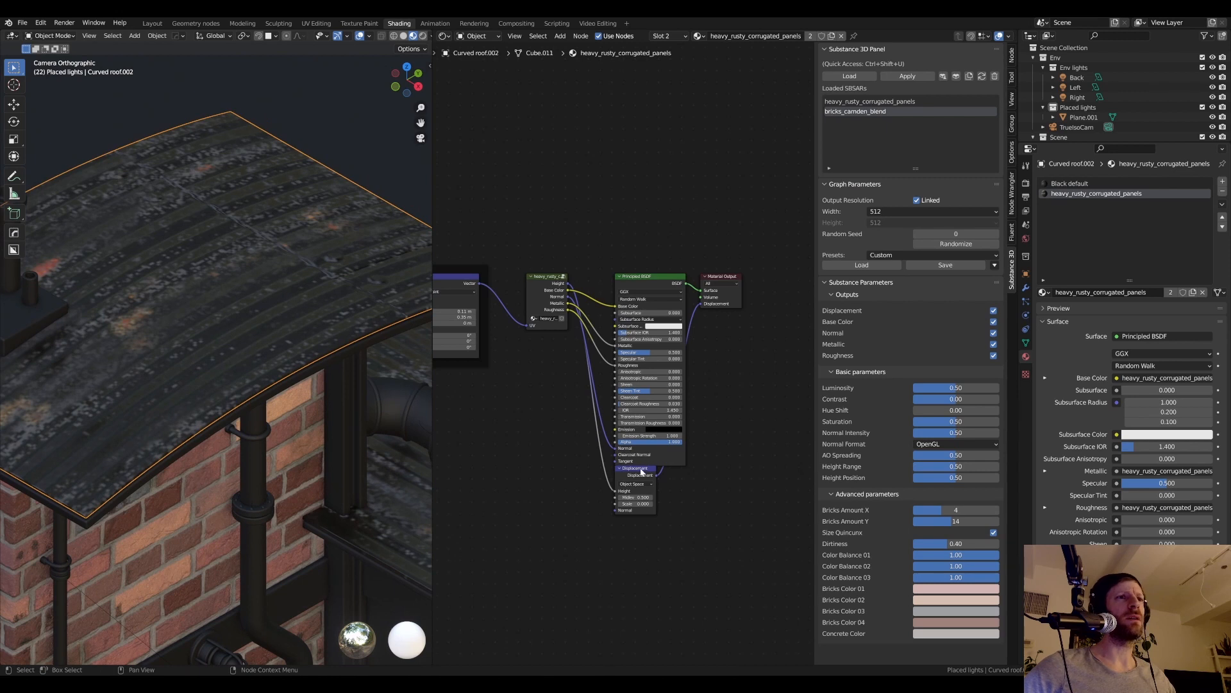
left_click_drag(642, 472, 649, 487)
left_click_drag(674, 280, 663, 261)
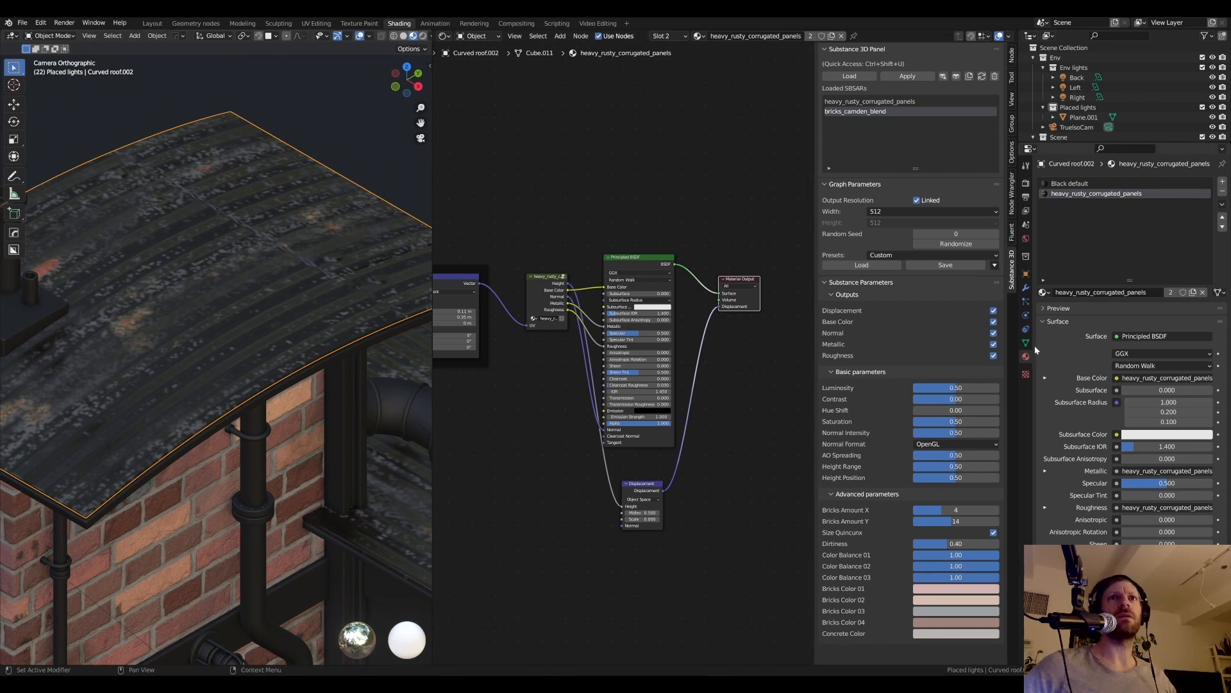
scroll(1115, 387, "down", 8)
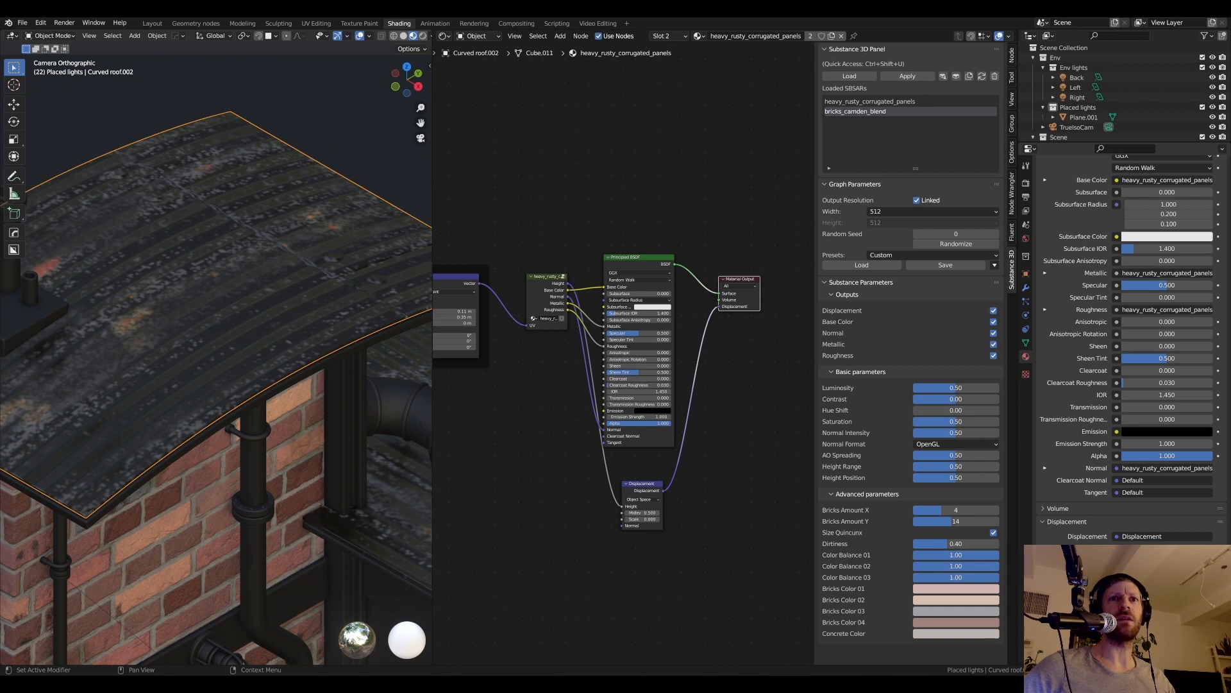
- Review the curved roof's material displacement settings and examine its surface up close with the roof deselected
scroll(1075, 541, "down", 5)
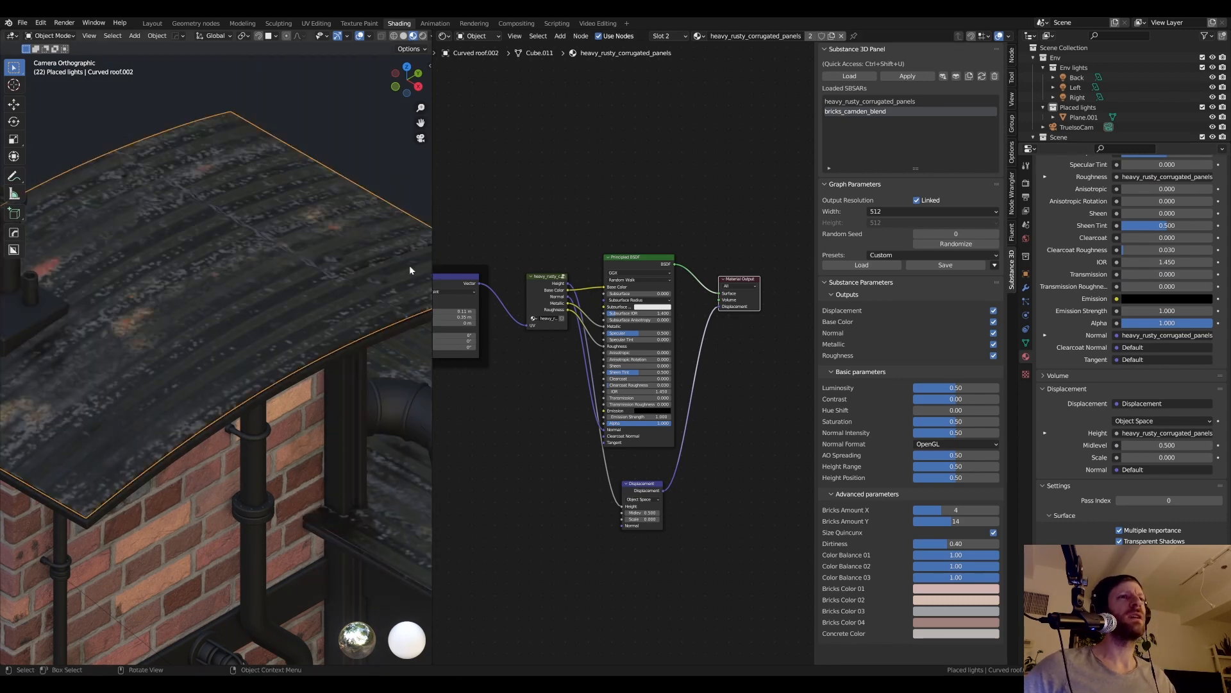
scroll(350, 241, "up", 3)
left_click(313, 215)
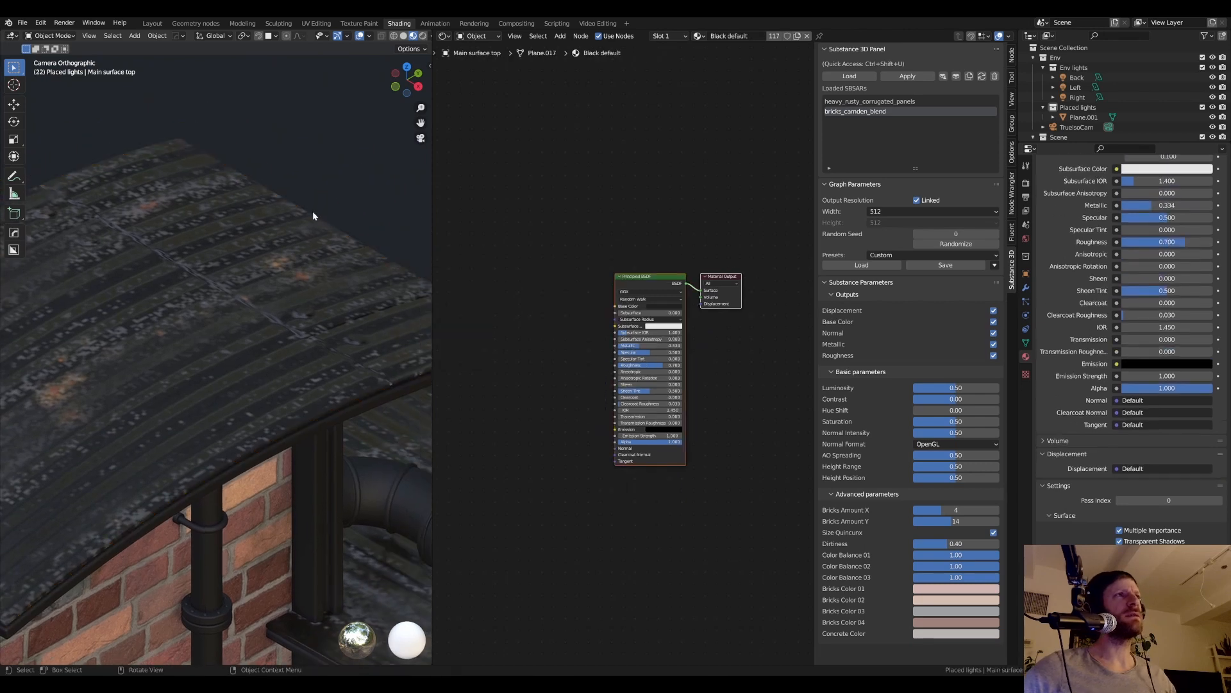
scroll(313, 215, "up", 3)
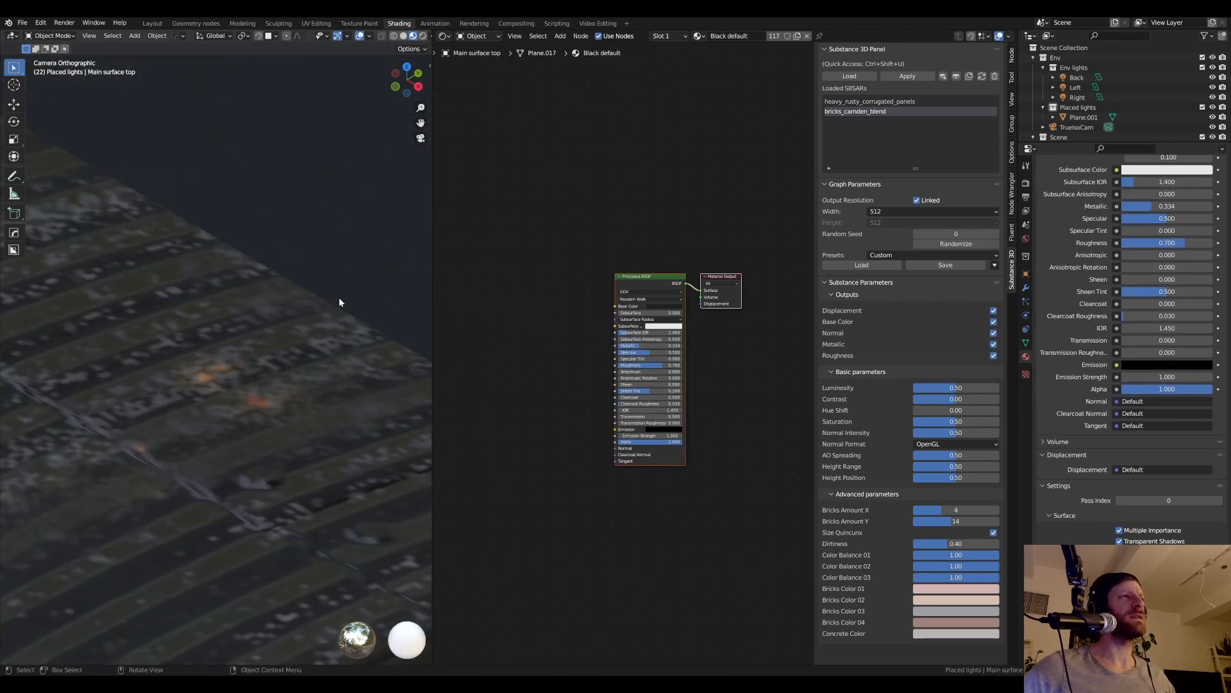
scroll(242, 282, "down", 2)
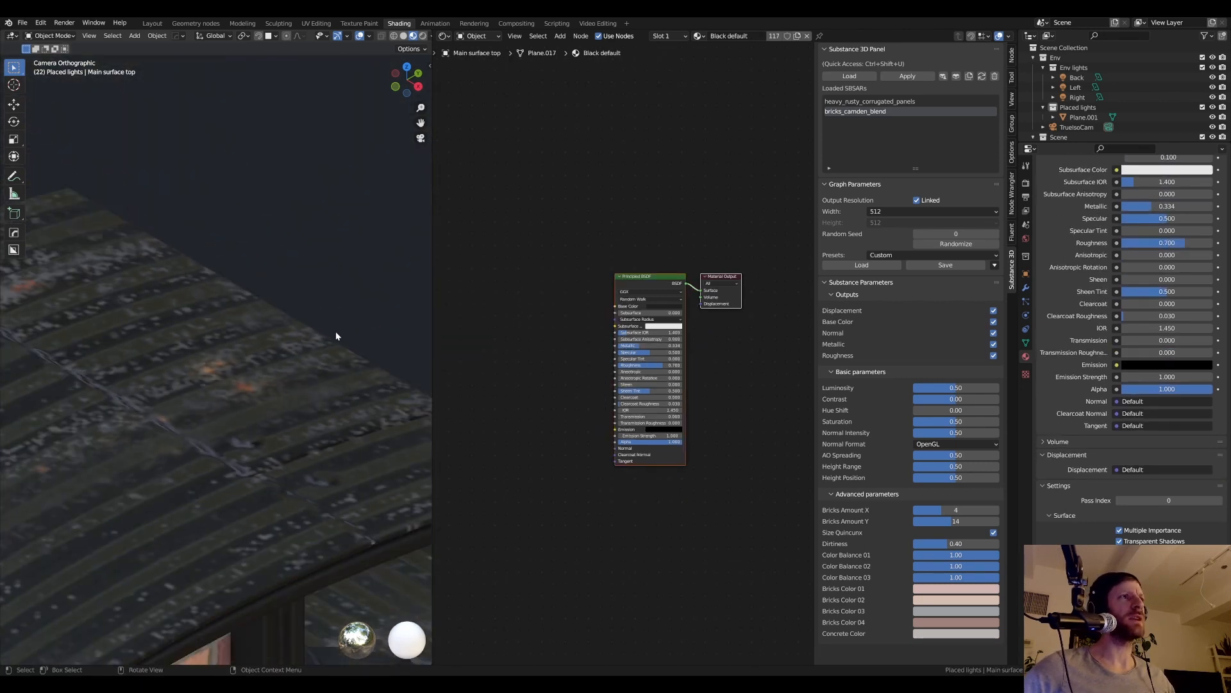
scroll(327, 337, "down", 3)
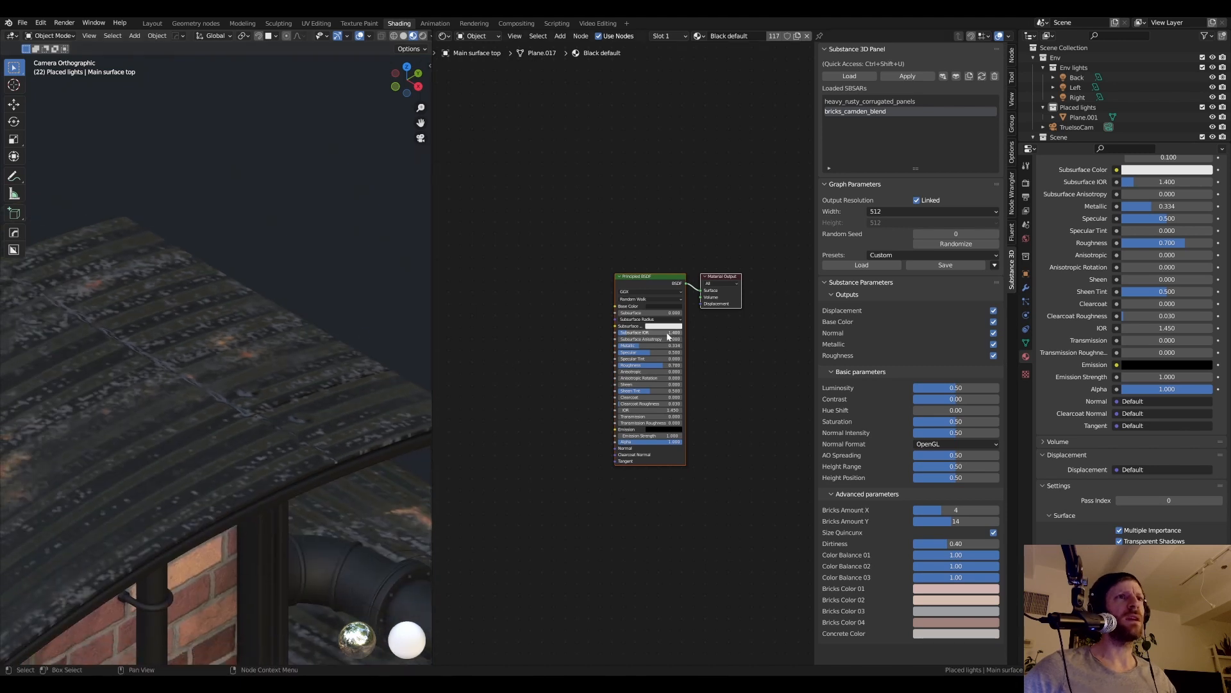
- Reselect the curved roof, raise its Principled BSDF and Displacement nodes slightly, and widen the Displacement node so its values are readable
left_click(277, 328)
left_click_drag(643, 507, 638, 498)
scroll(644, 512, "up", 3)
middle_click_drag(655, 536, 658, 452)
left_click_drag(667, 121, 676, 90)
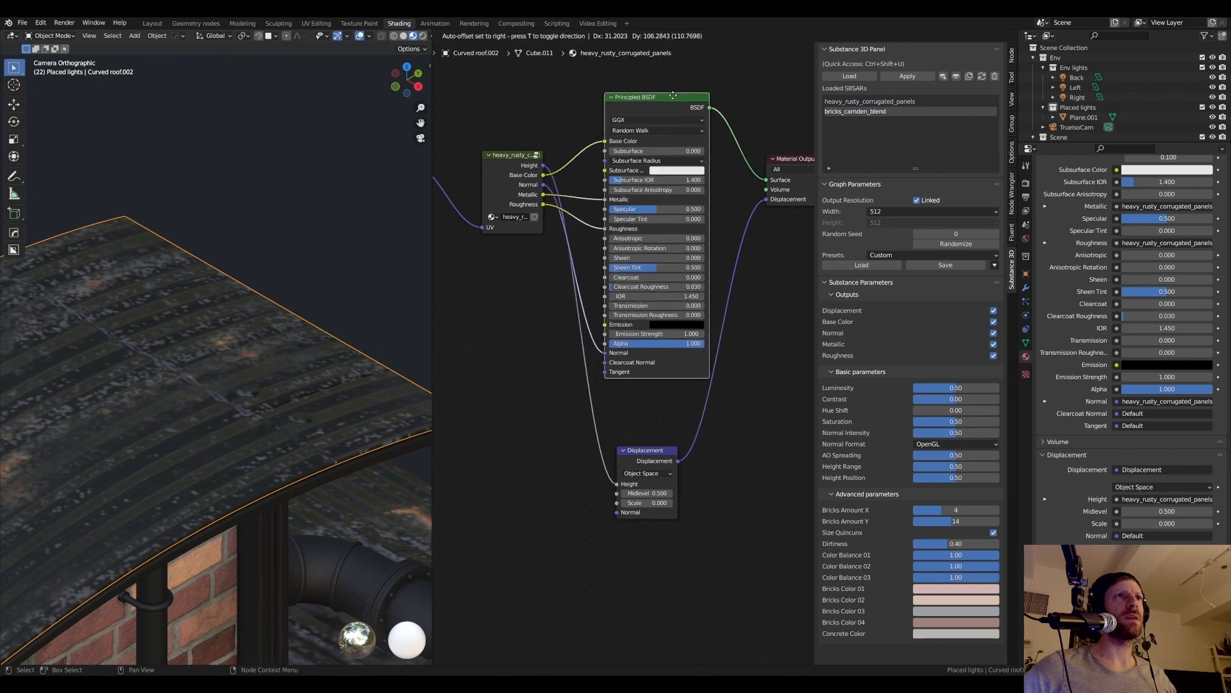
left_click_drag(661, 450, 670, 429)
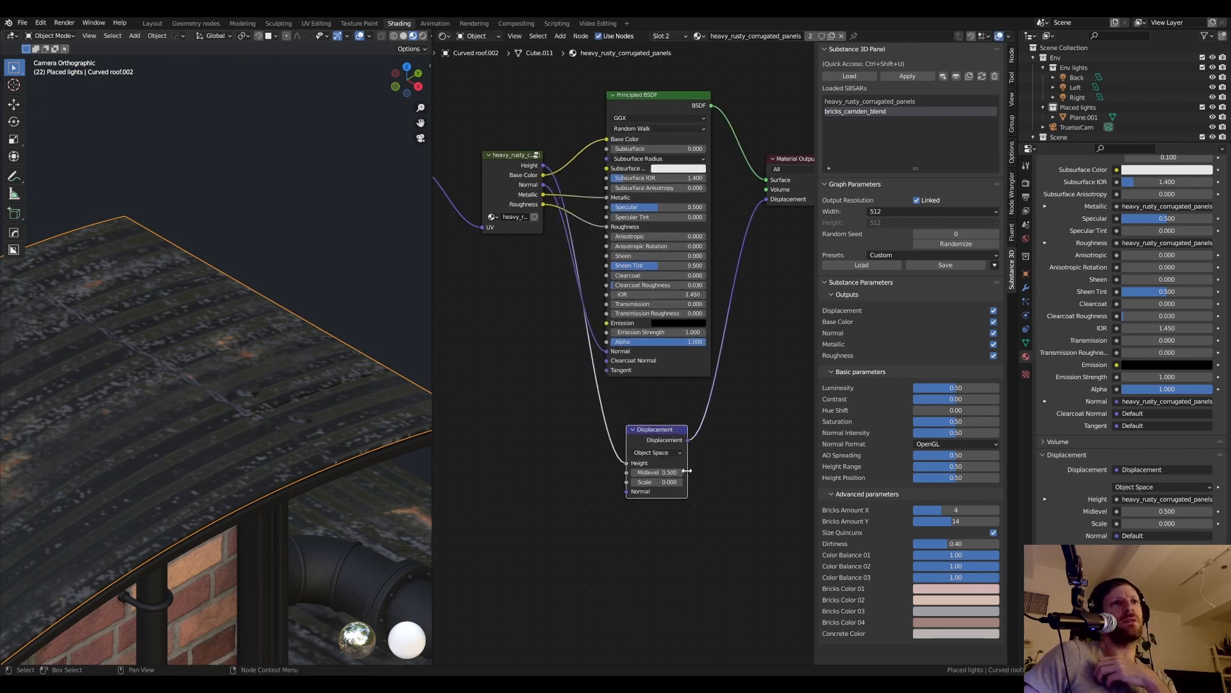
left_click_drag(687, 470, 708, 466)
mouse_move(683, 427)
left_mouse_down()
mouse_move(667, 416)
mouse_move(697, 444)
mouse_move(688, 429)
left_mouse_up()
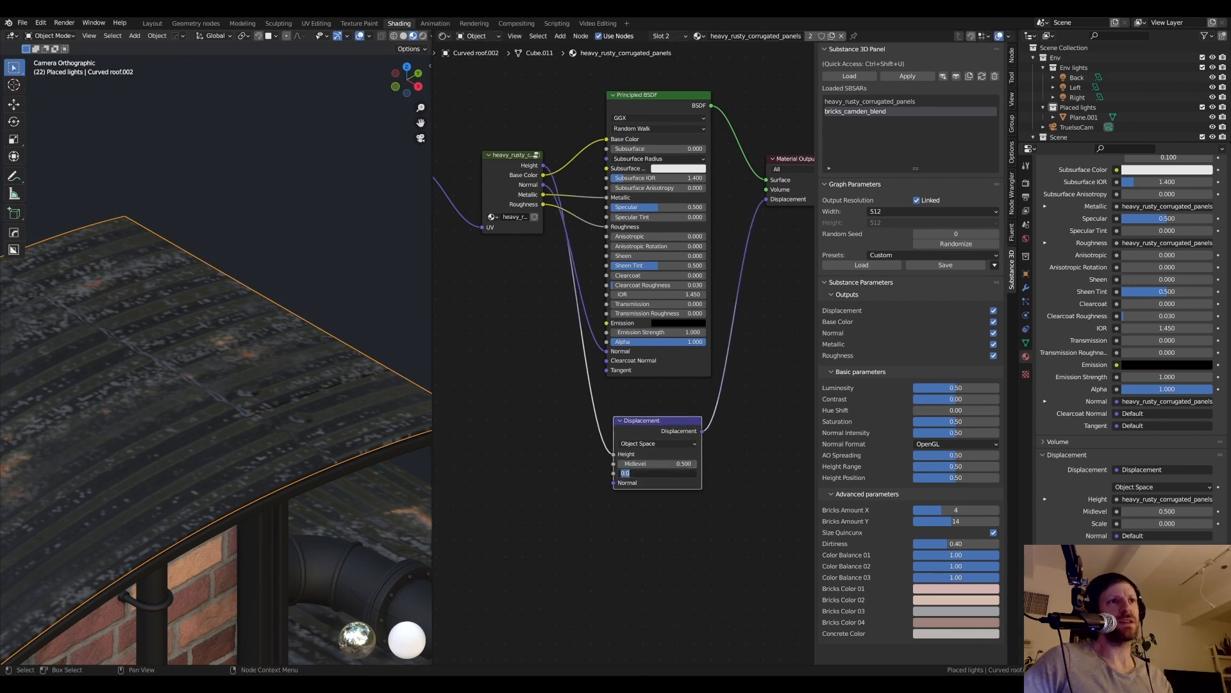
- Set the Displacement node's Scale to 0.2
key("BackSpace")
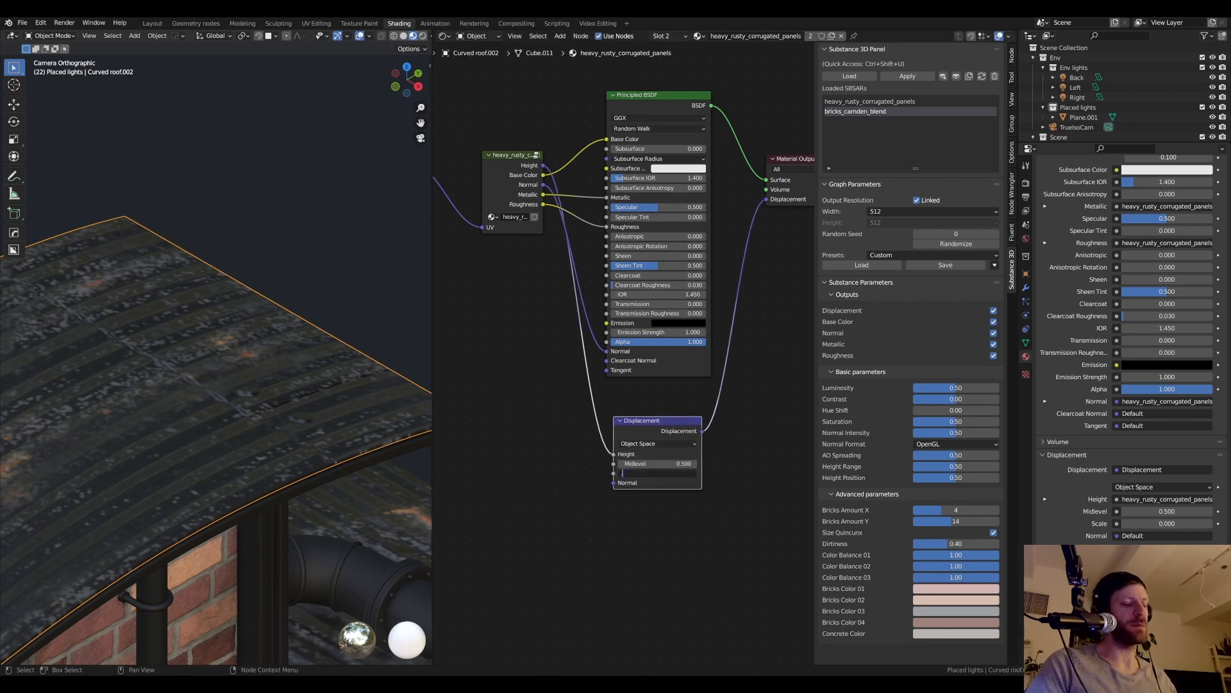
type(".2")
key("Return")
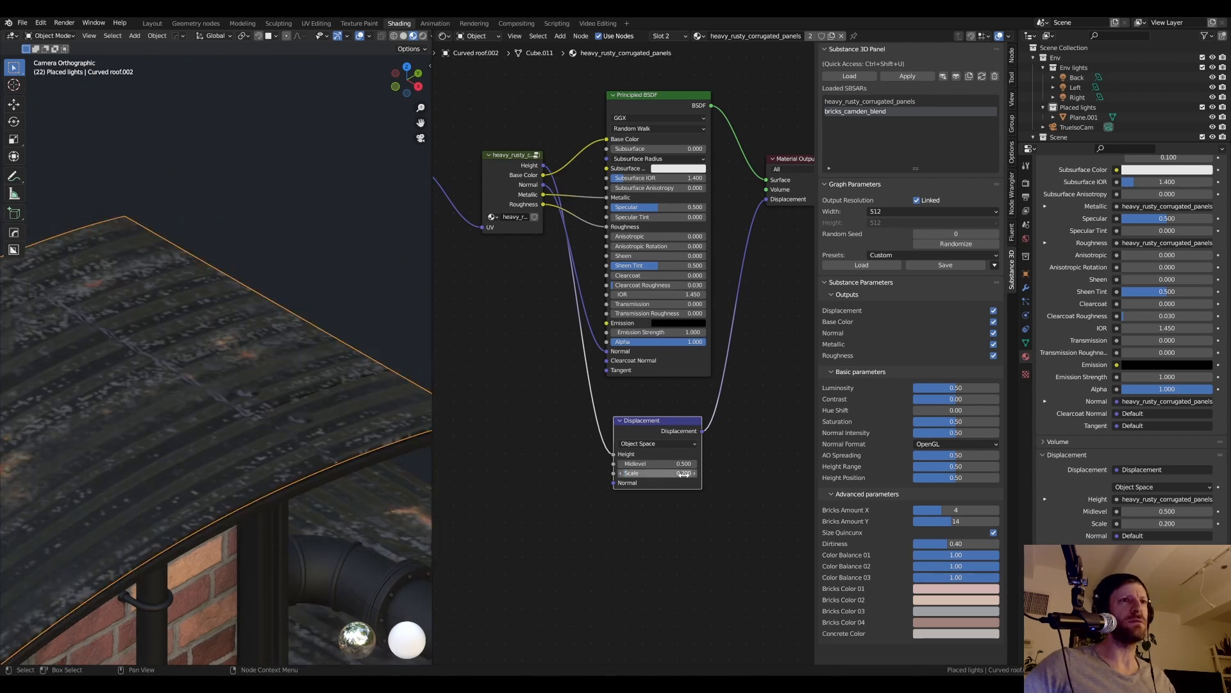
key("Tab")
key("Tab")
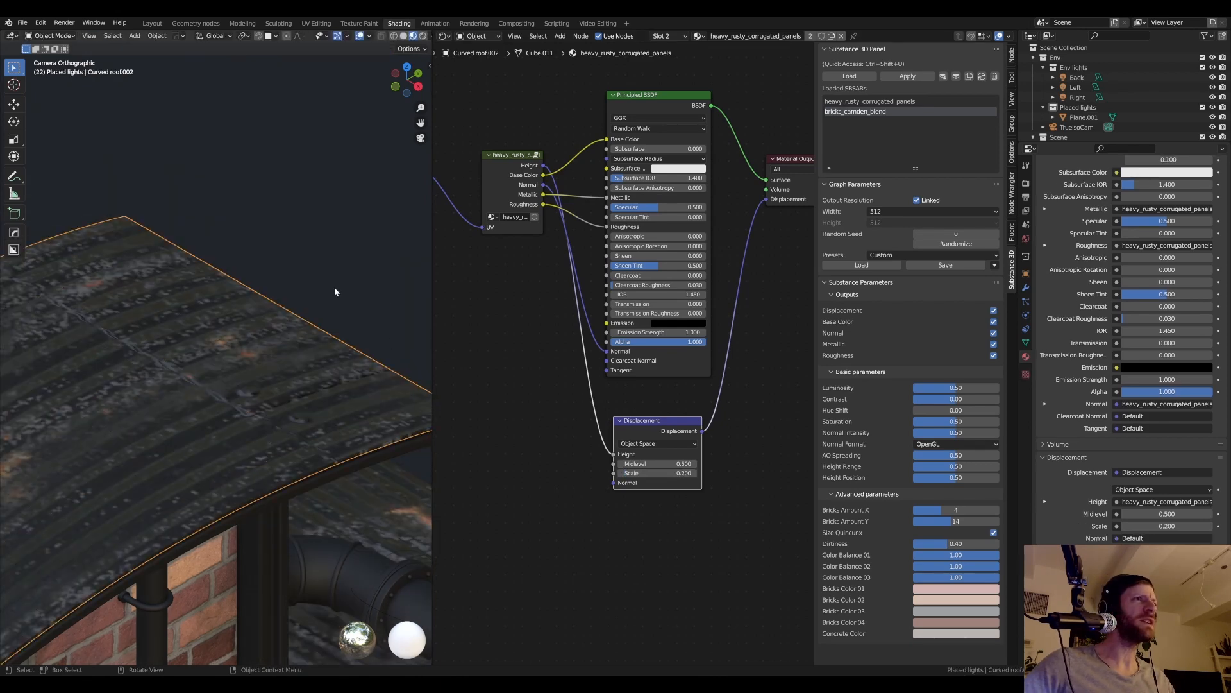
- Deselect the curved roof and switch the viewport from Material Preview to Rendered shading
left_click(333, 287)
scroll(333, 287, "up", 4)
middle_click_drag(332, 288, 367, 177, "shift")
scroll(301, 303, "down", 4)
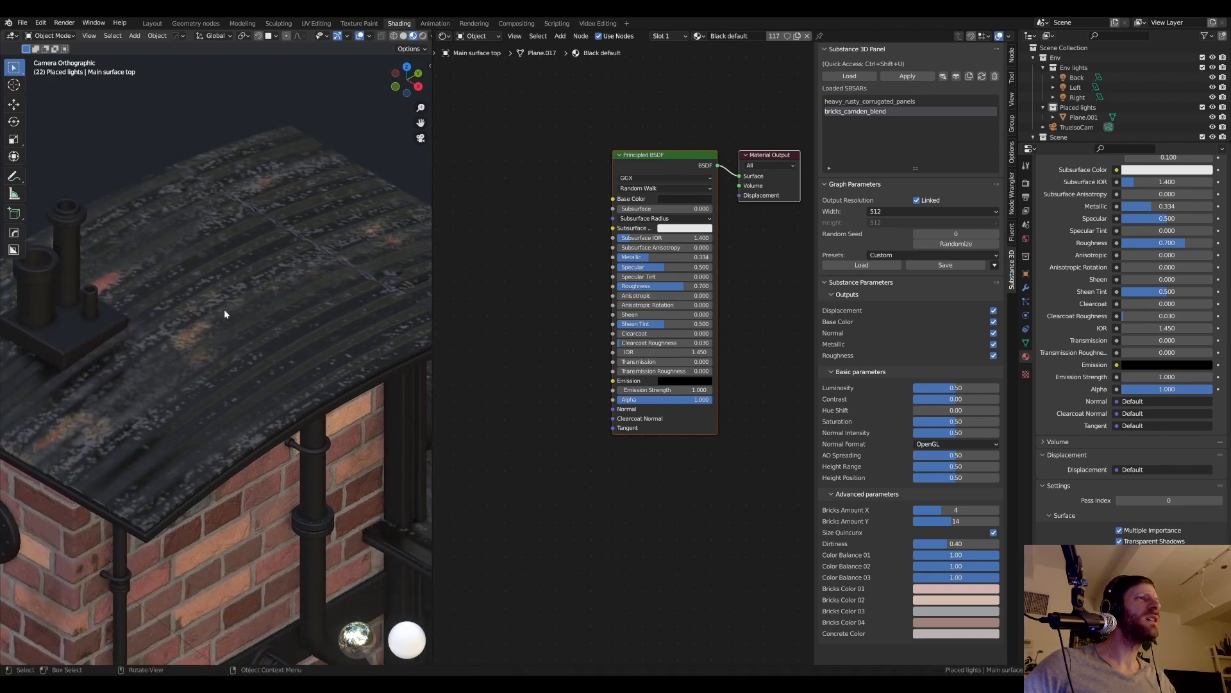
scroll(227, 309, "down", 3)
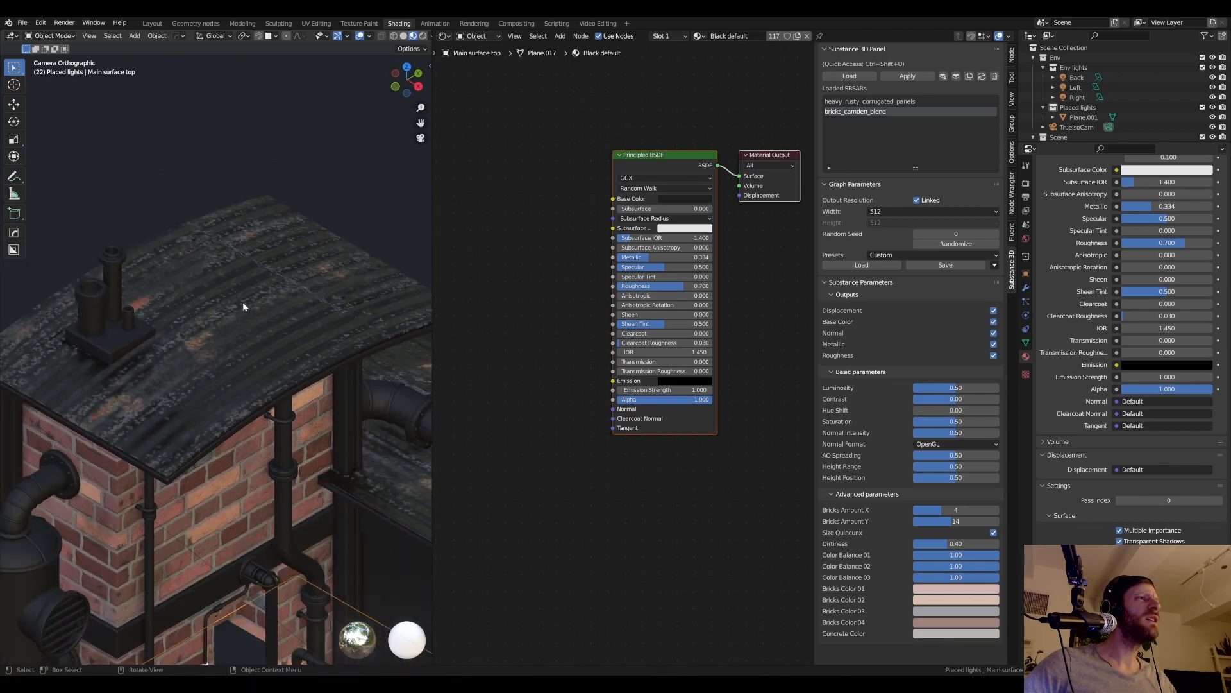
scroll(245, 300, "up", 4)
middle_click_drag(313, 256, 236, 335, "shift")
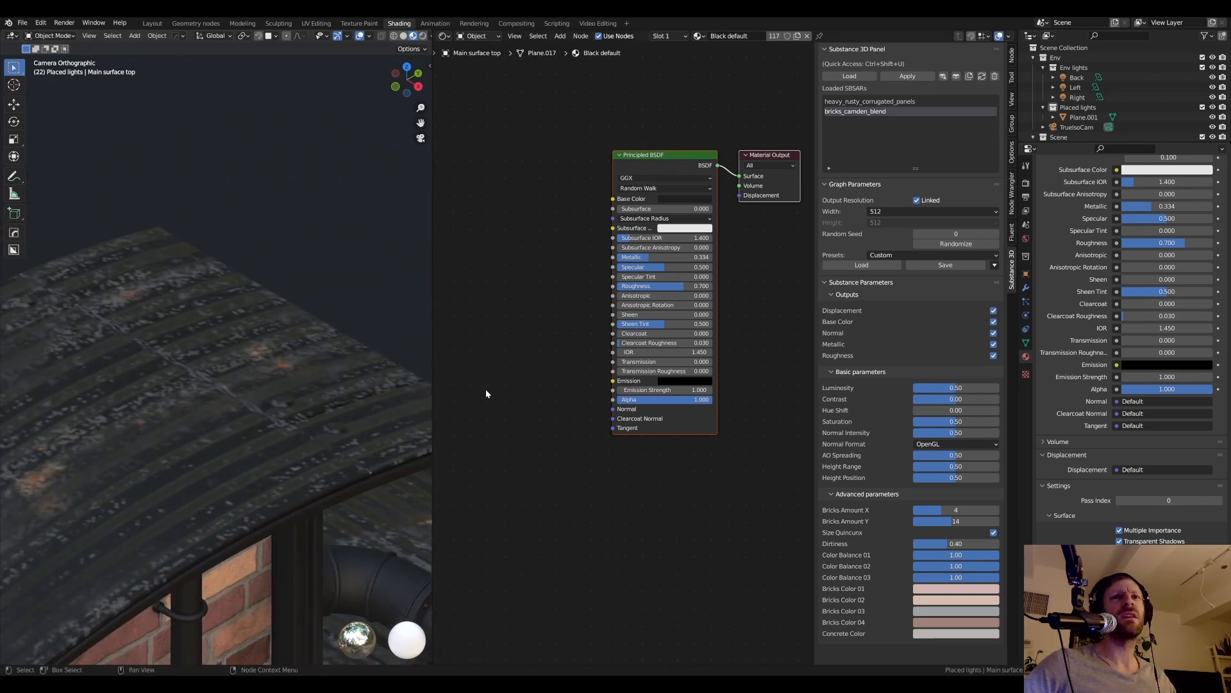
key("z")
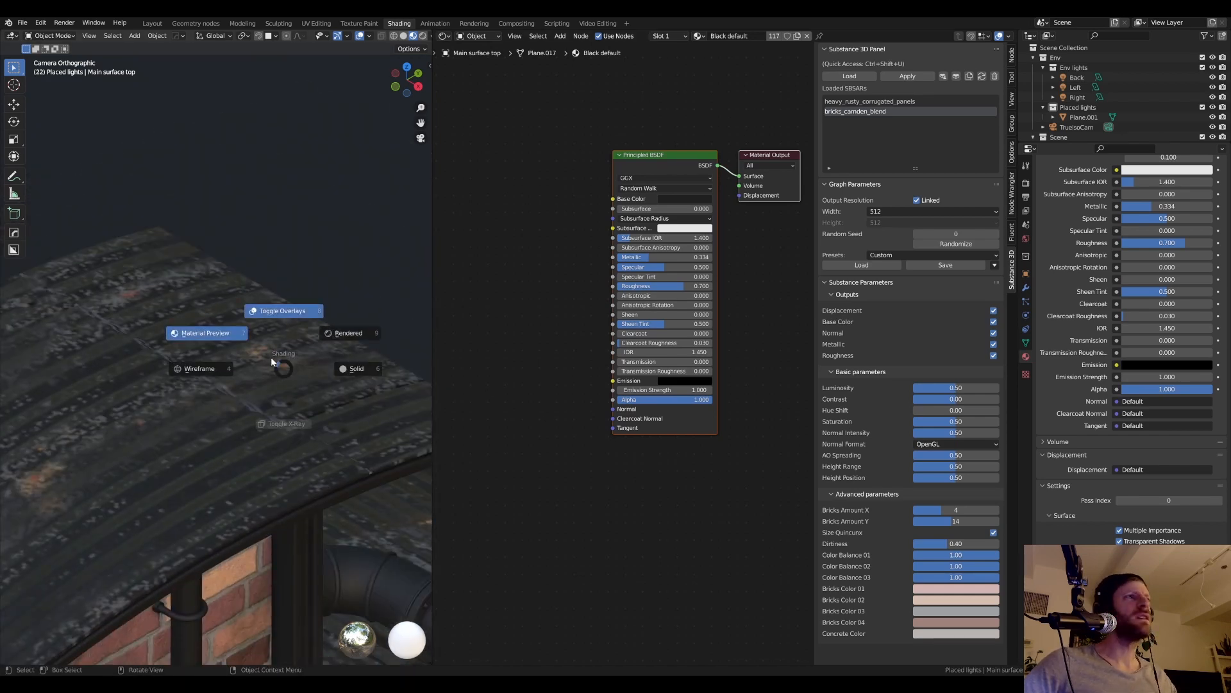
left_click(345, 337)
- Examine the rendered corrugation on the curved roof, both up close and within the wider scene
middle_click_drag(337, 330, 268, 344, "shift")
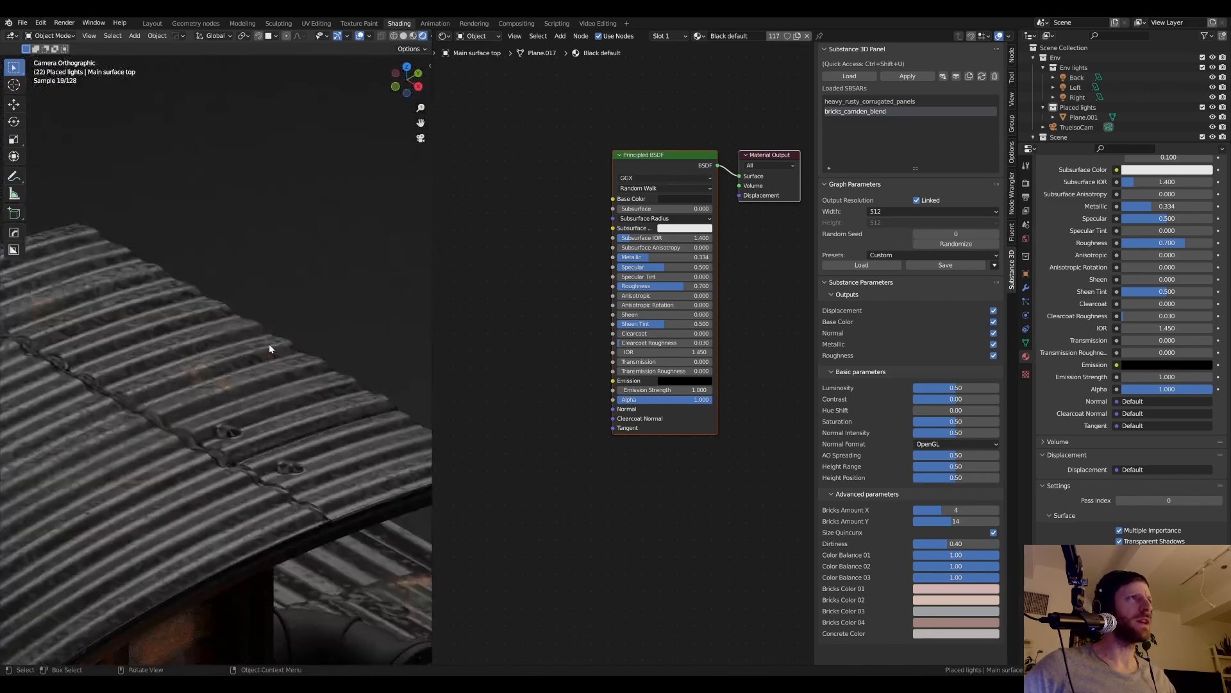
scroll(249, 356, "down", 5)
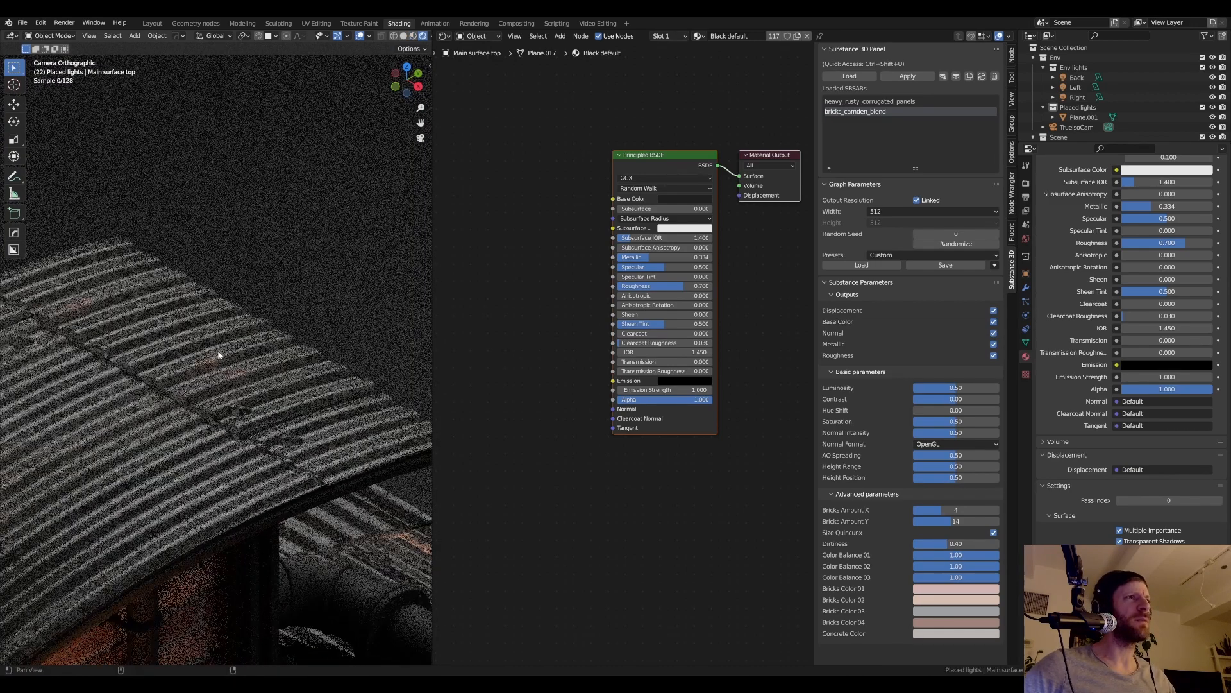
scroll(253, 287, "down", 2)
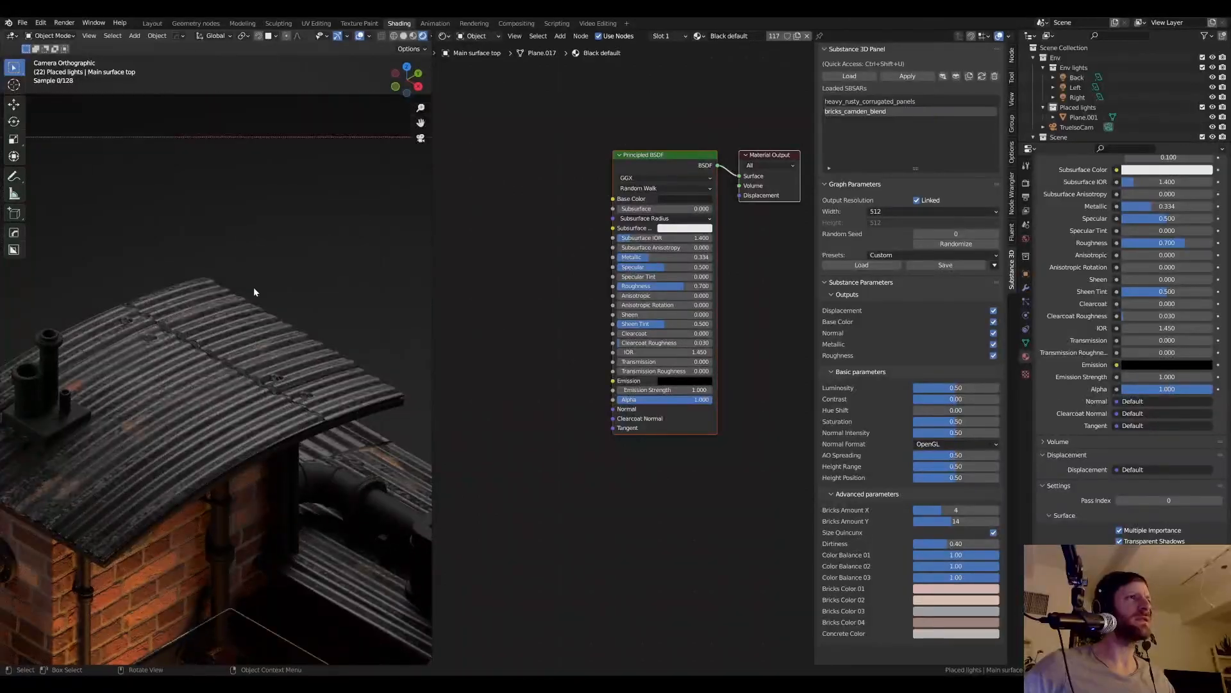
middle_click_drag(333, 345, 238, 234, "shift")
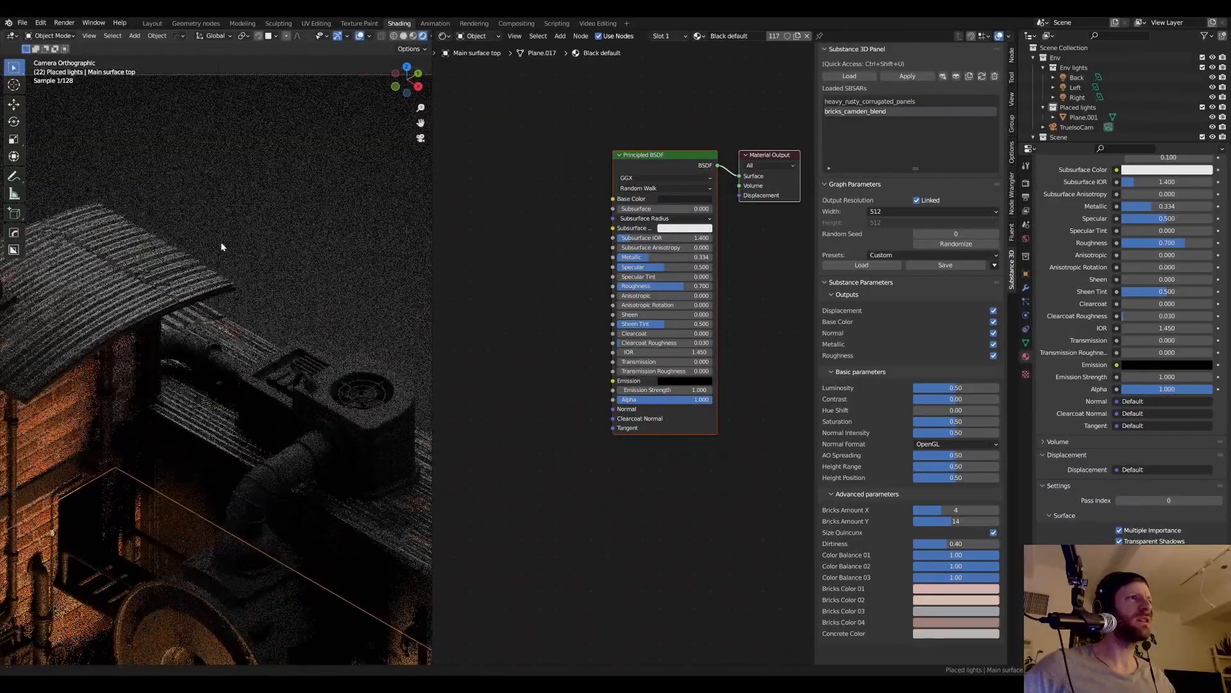
scroll(317, 294, "up", 3)
scroll(308, 297, "up", 4)
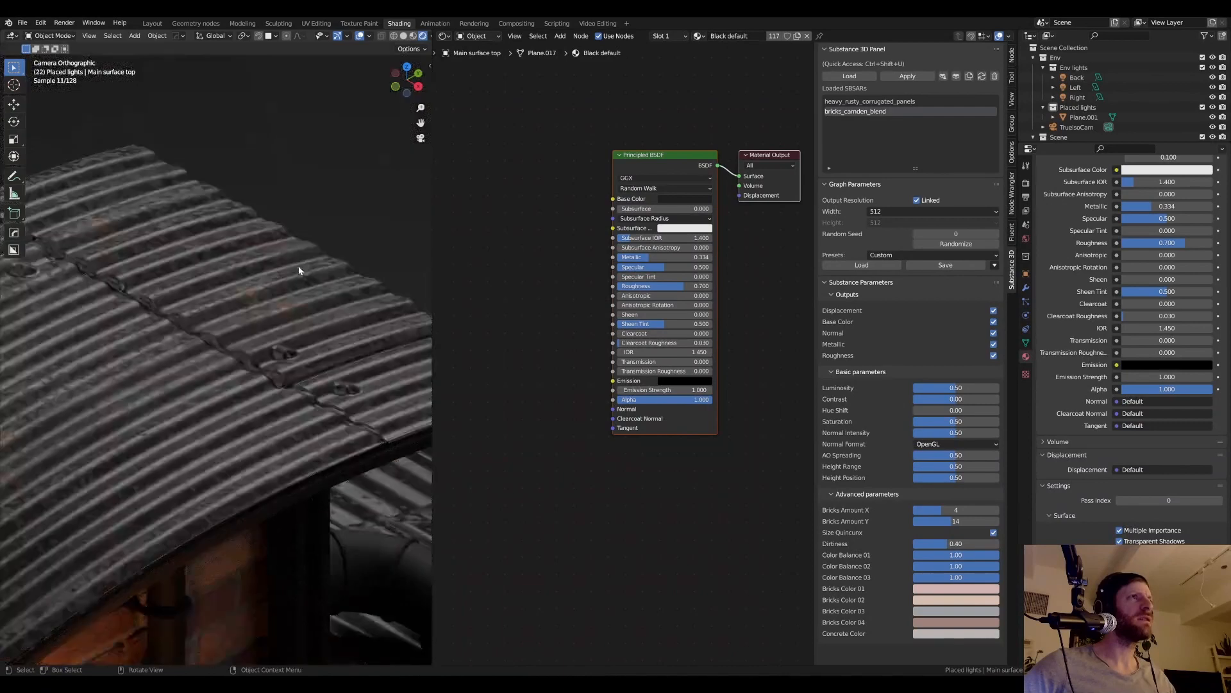
- Try a Displacement Scale of 0.3 on the curved roof's material and check the rendered ridges with the roof deselected
left_click(298, 263)
left_click(677, 473)
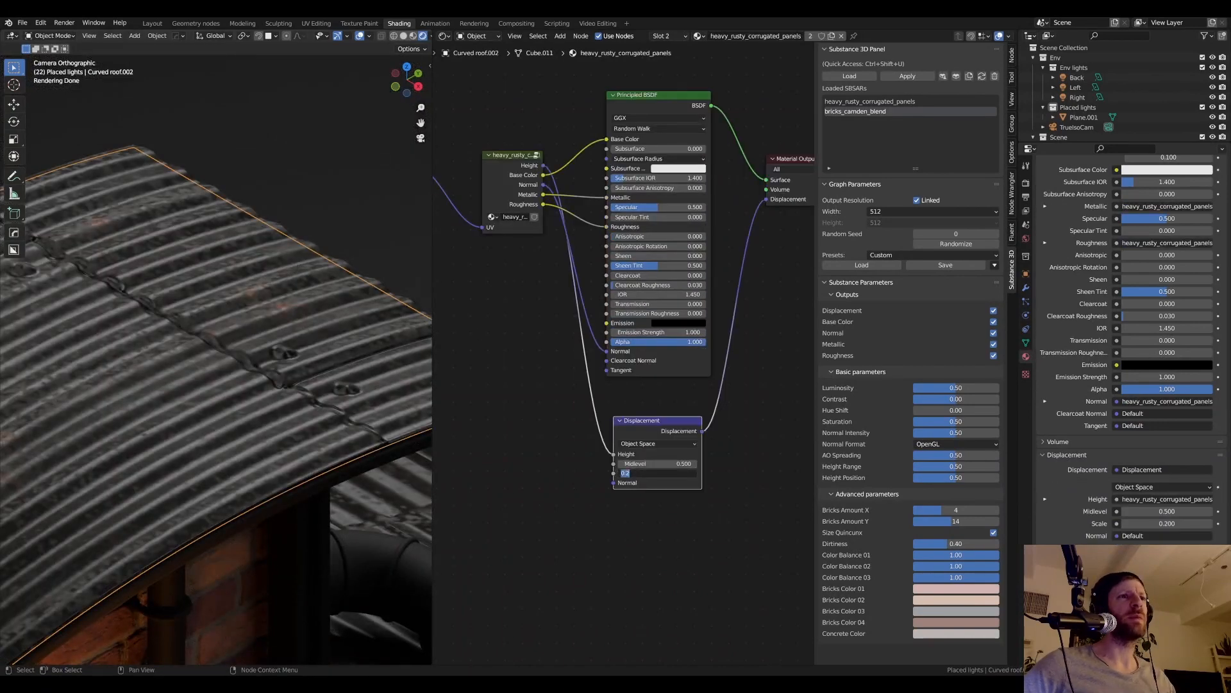
key("BackSpace")
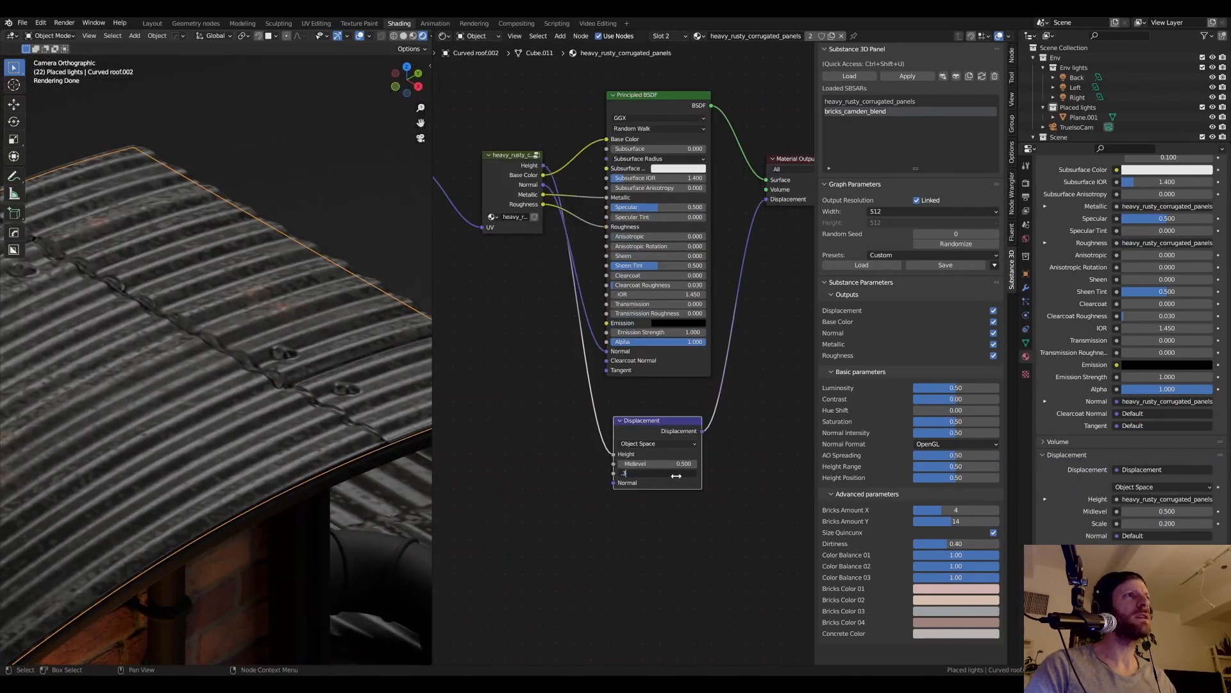
type(".3")
key("Return")
scroll(295, 313, "down", 3)
middle_click_drag(245, 313, 272, 305, "shift")
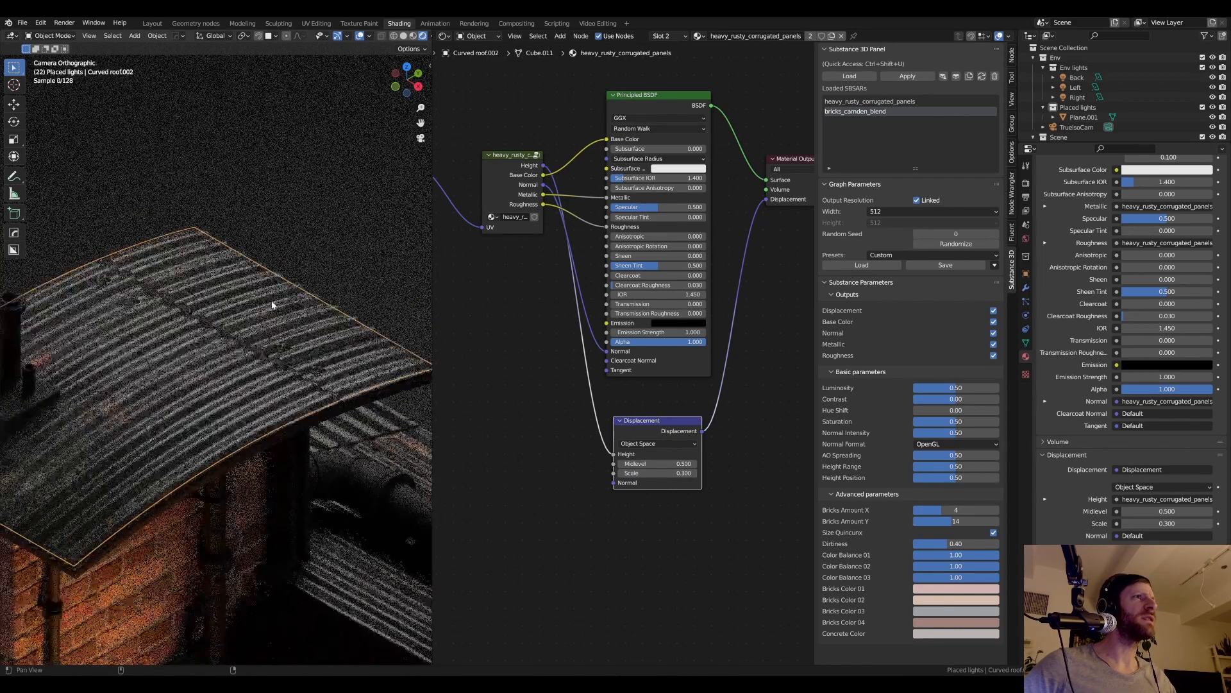
left_click(214, 283)
scroll(224, 283, "down", 3)
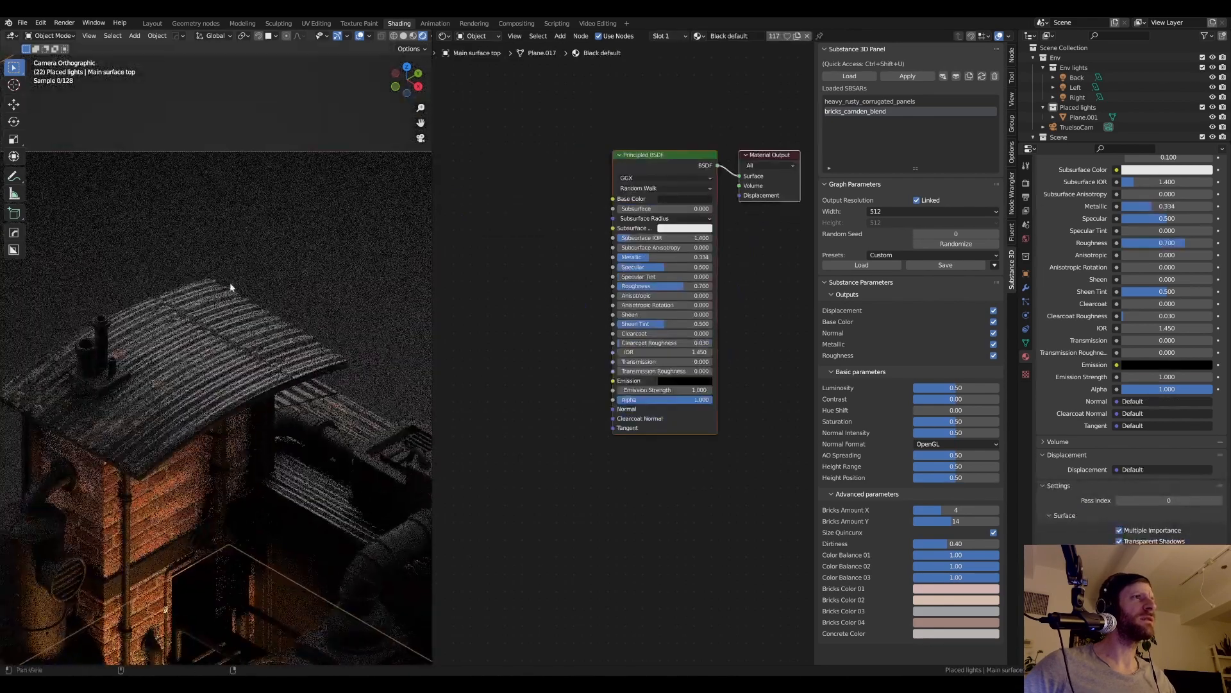
- Reselect the curved roof and set its material's Displacement Scale to 0.15
left_click(267, 385)
left_click(675, 473)
key("BackSpace")
type(".15")
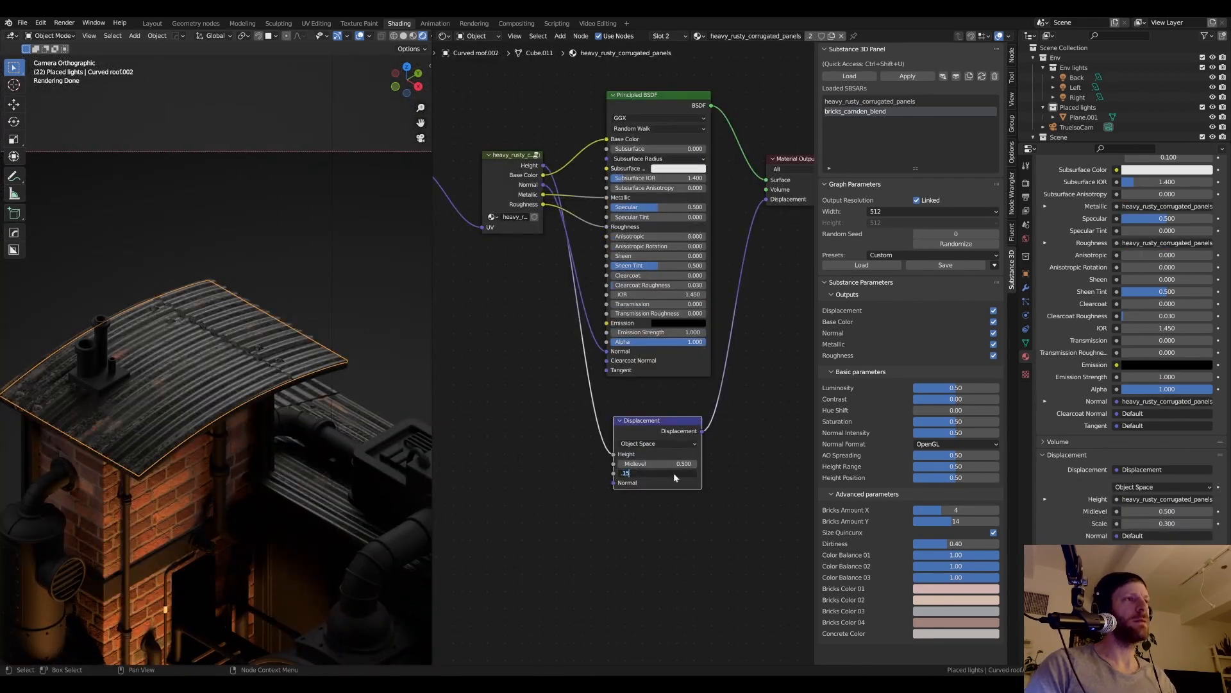
key("Return")
- Compare the rendered displacement on the curved roof and the lower corrugated roof, checking the material settings of both
left_click(361, 283)
scroll(340, 325, "up", 1)
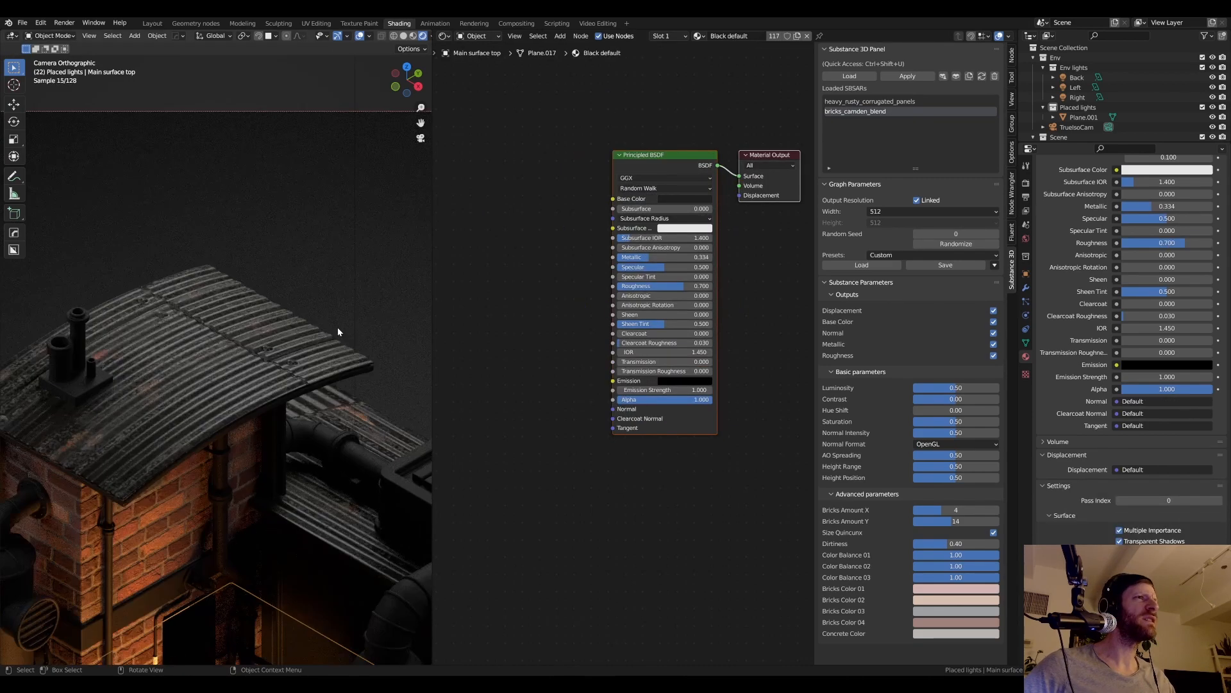
scroll(313, 322, "down", 2)
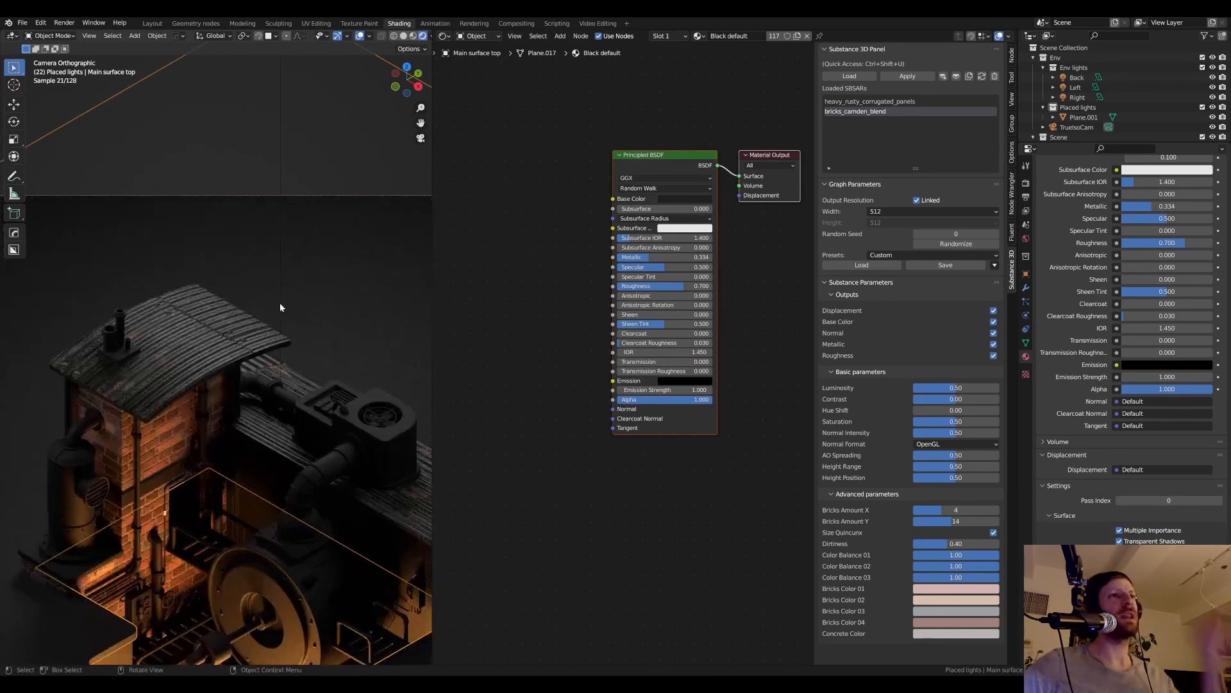
scroll(304, 329, "up", 1)
left_click(398, 470)
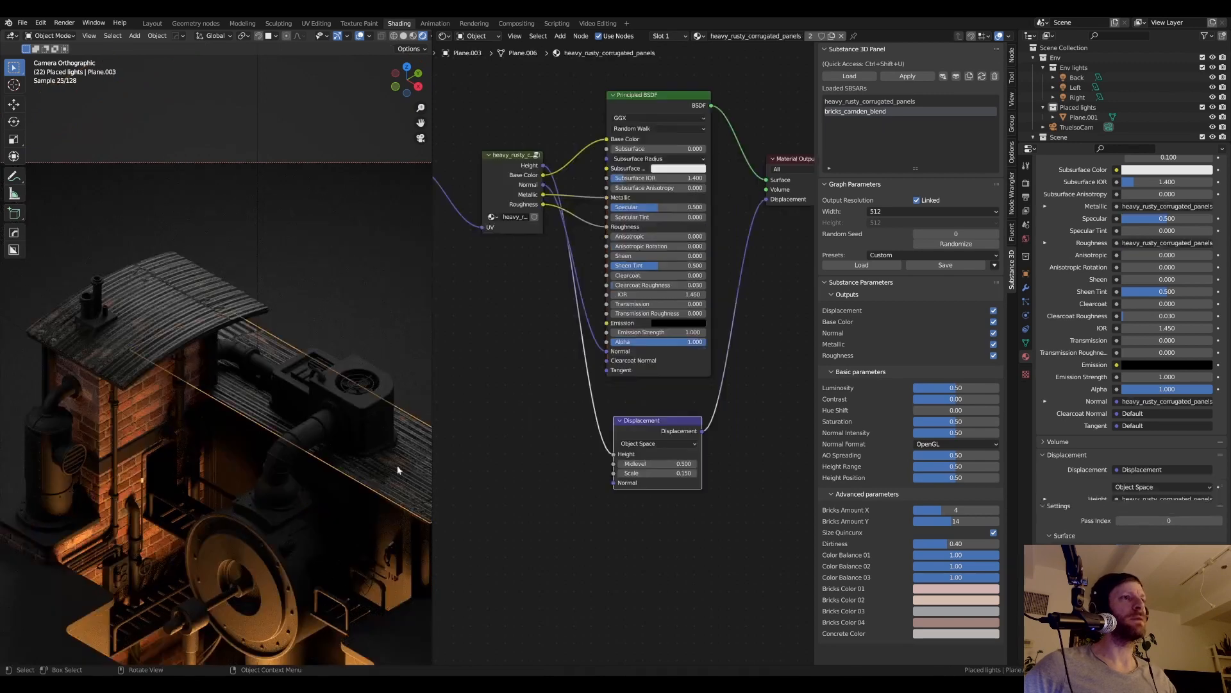
left_click(174, 309)
scroll(192, 321, "up", 2)
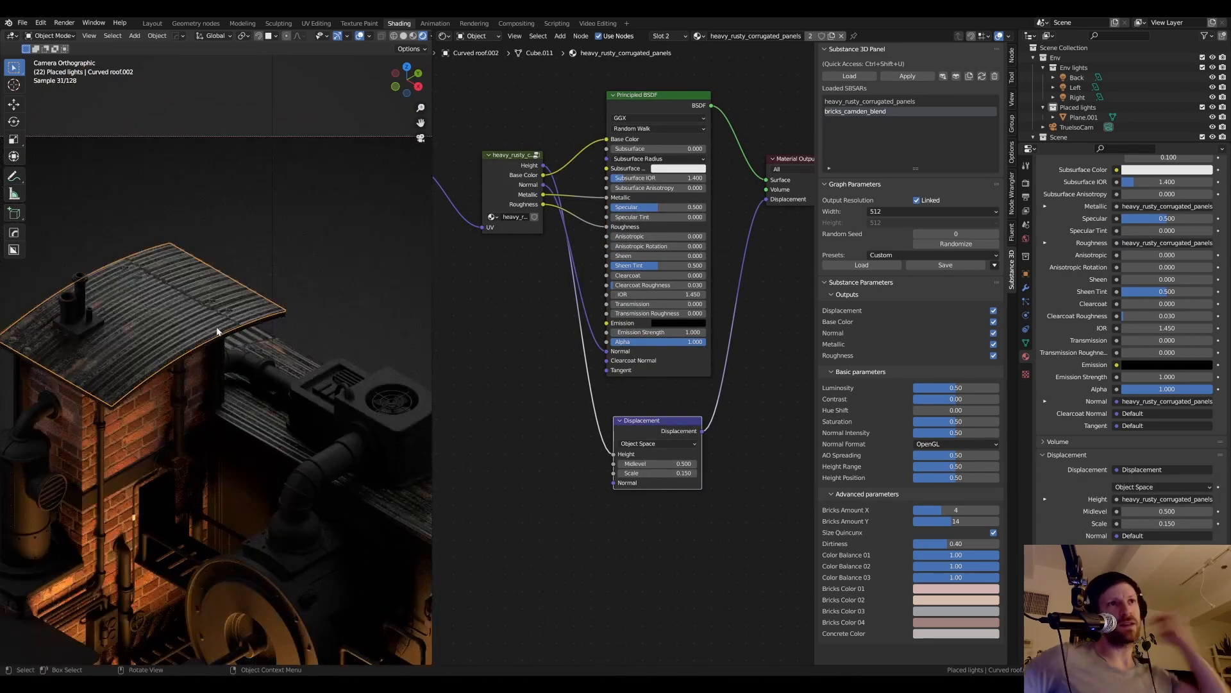
scroll(1129, 346, "down", 2)
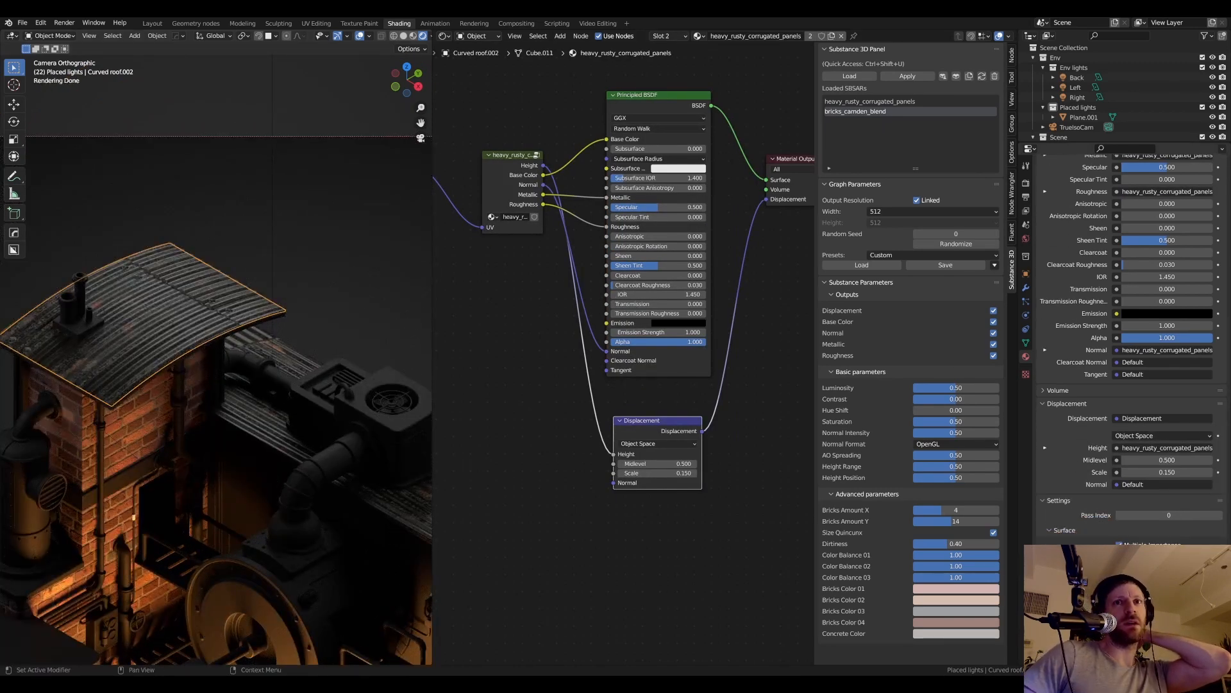
scroll(1129, 321, "down", 1)
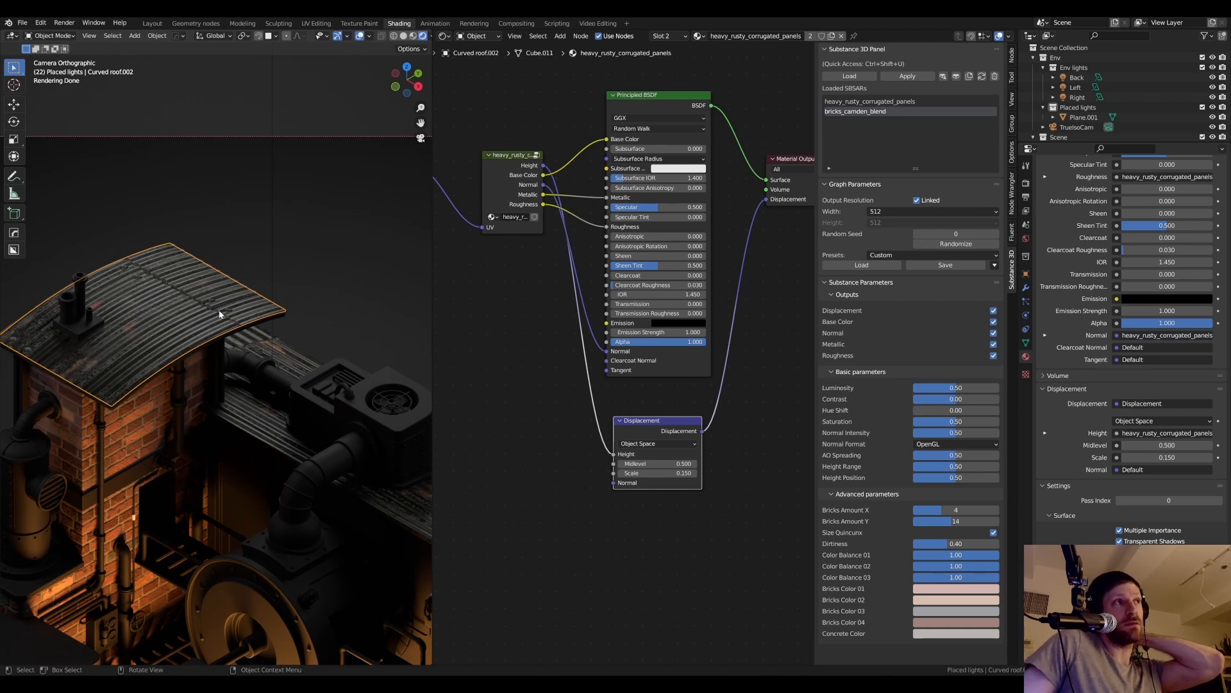
left_click_drag(660, 421, 659, 418)
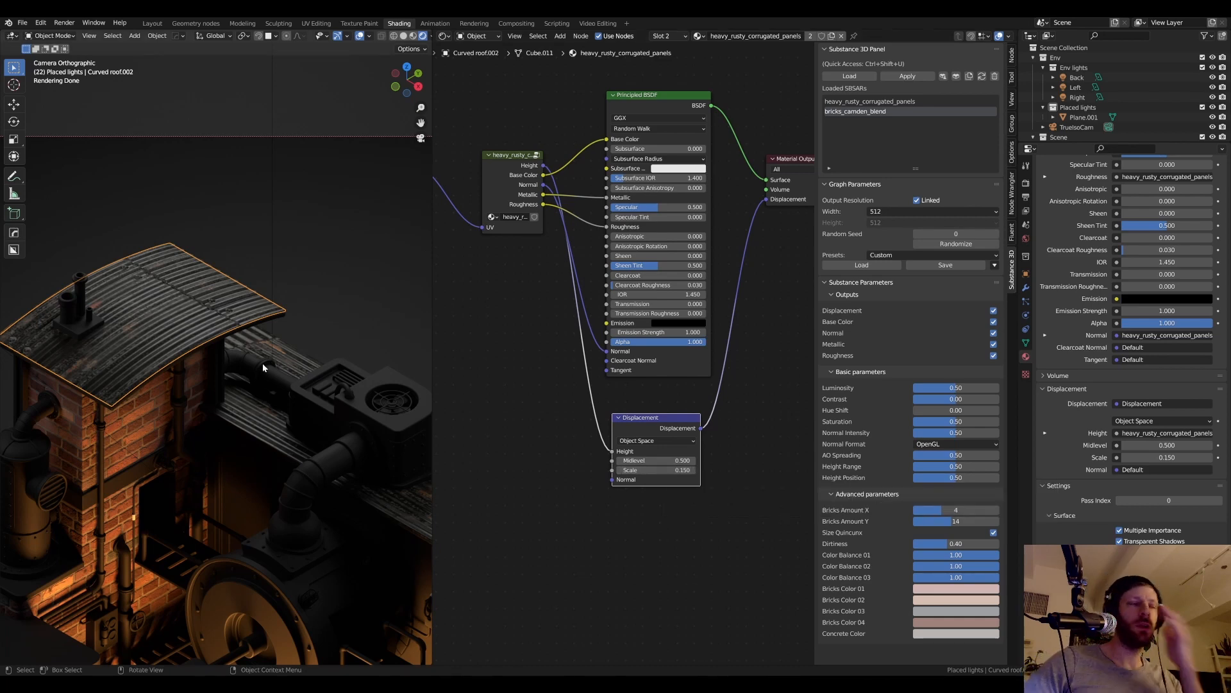
- Open the UV Editing workspace and bring the lower curved roof beside the machine into view
scroll(263, 368, "down", 5)
scroll(313, 358, "up", 7)
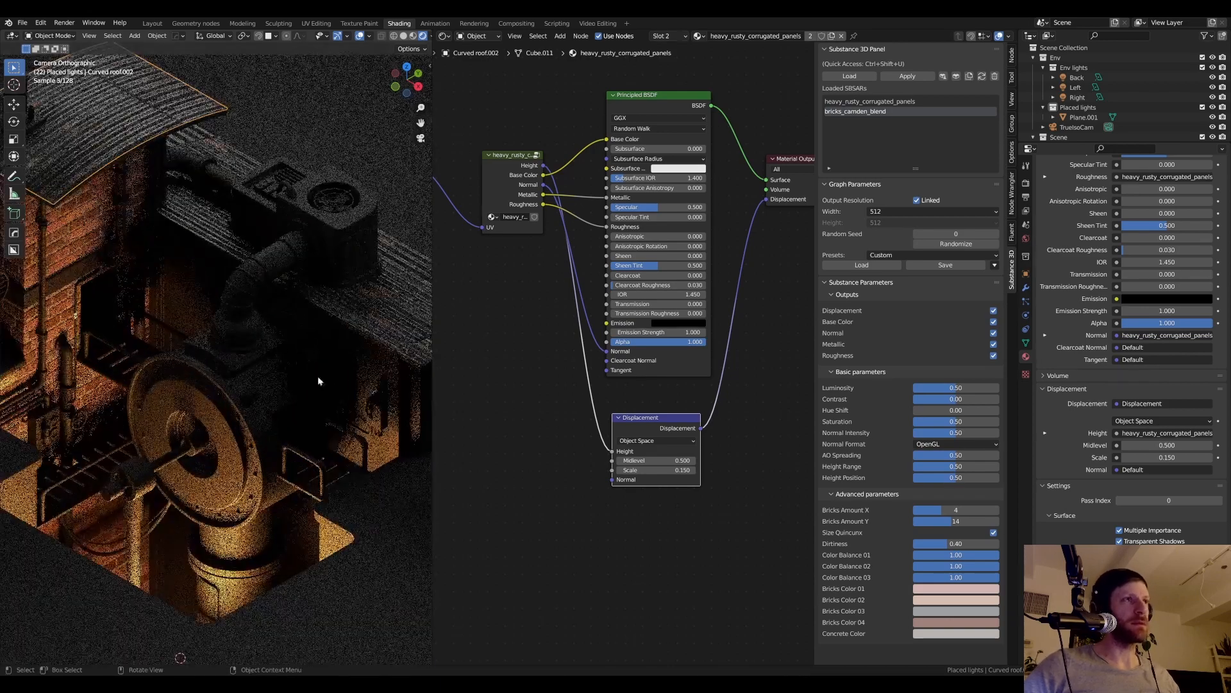
scroll(318, 380, "down", 2)
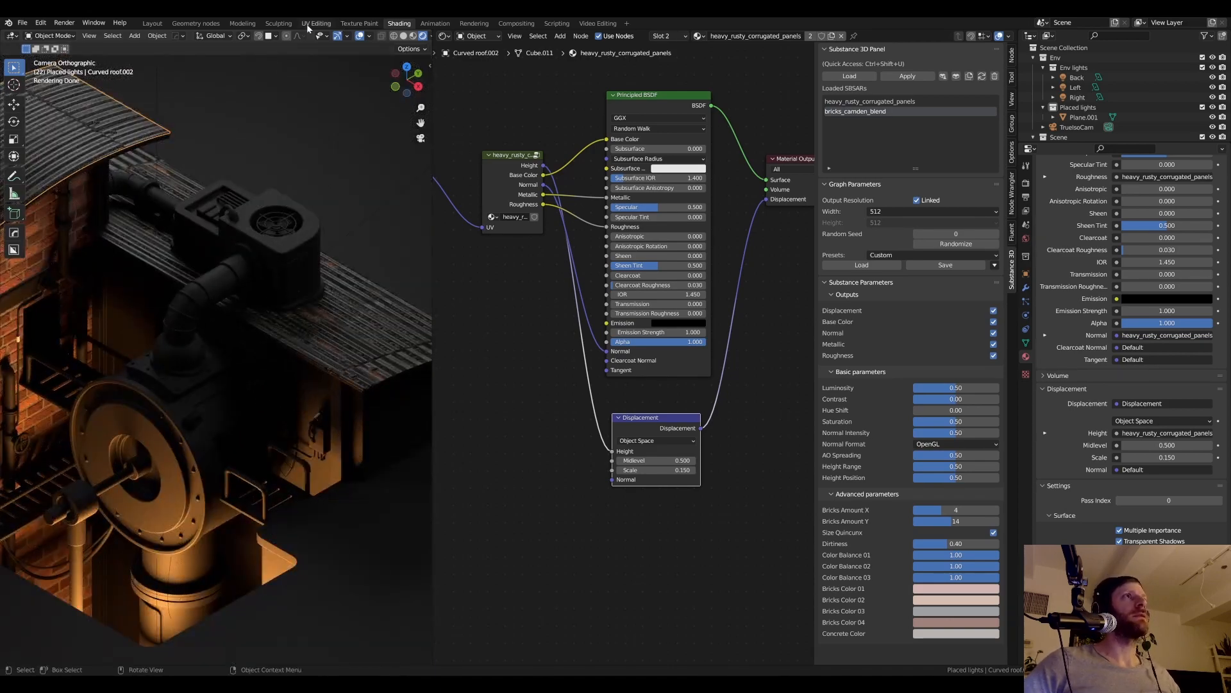
left_click(316, 23)
scroll(675, 401, "up", 4)
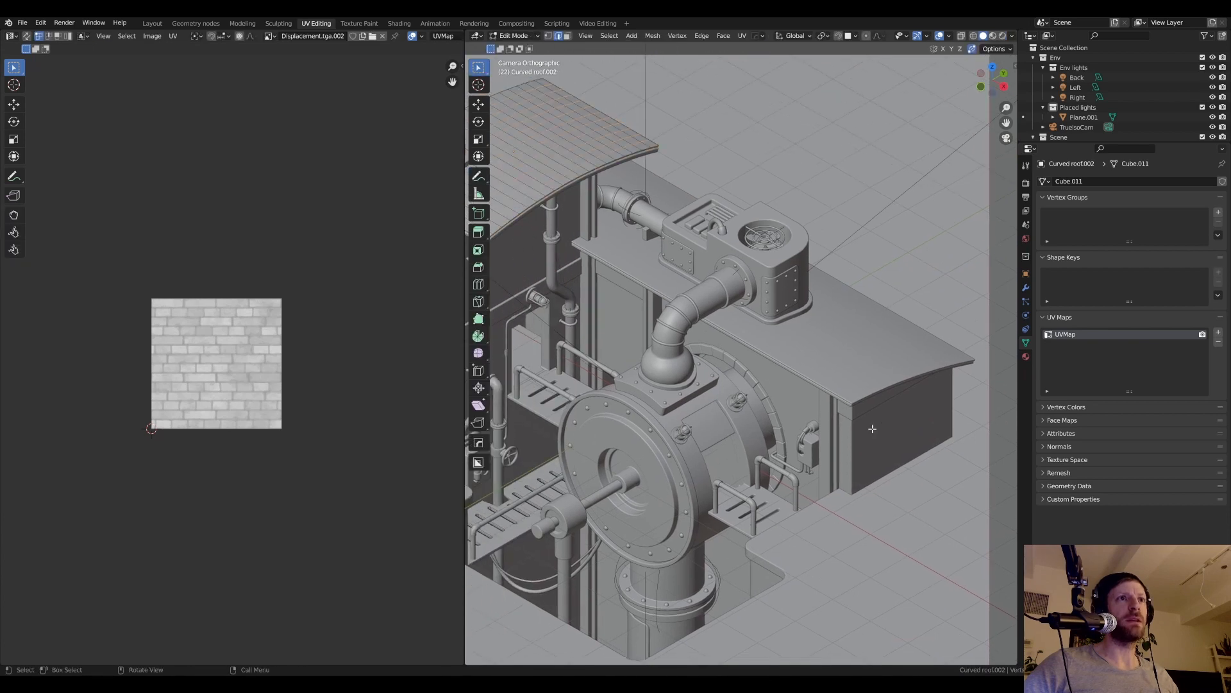
- Leave the curved roof's mesh editing, select the main wall structure behind the machine, and inspect it briefly in isolation
key("Tab")
key("w")
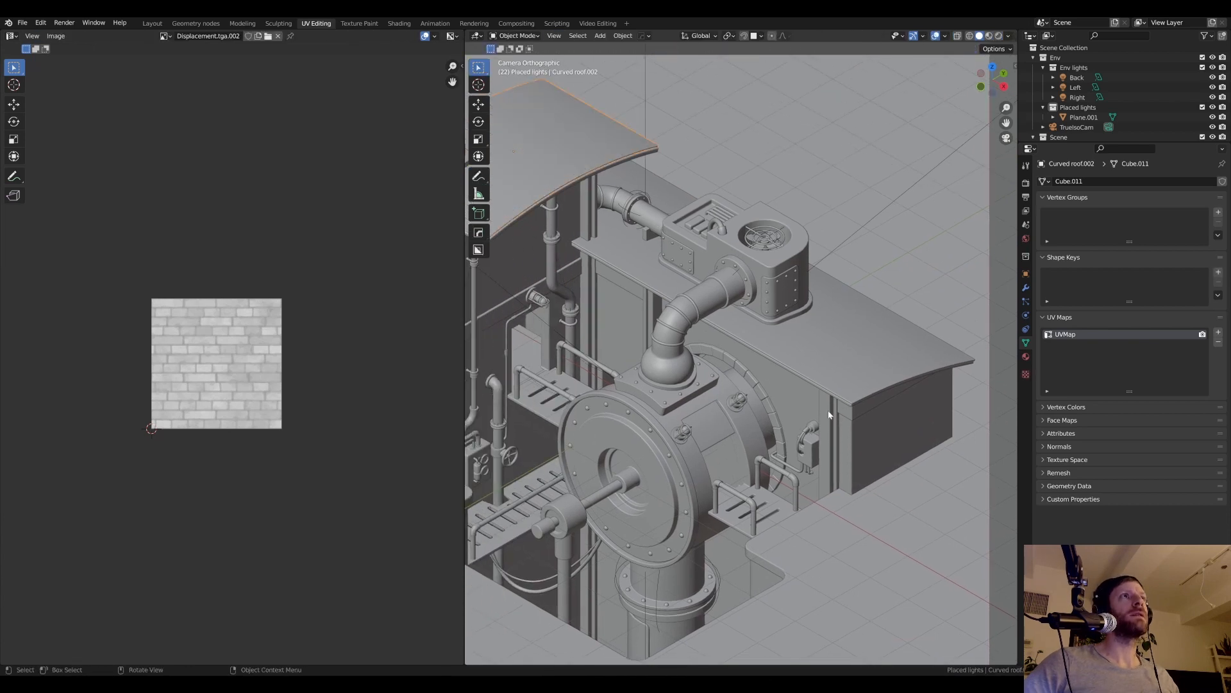
left_click(883, 429)
scroll(883, 429, "down", 3)
key("KP_Divide")
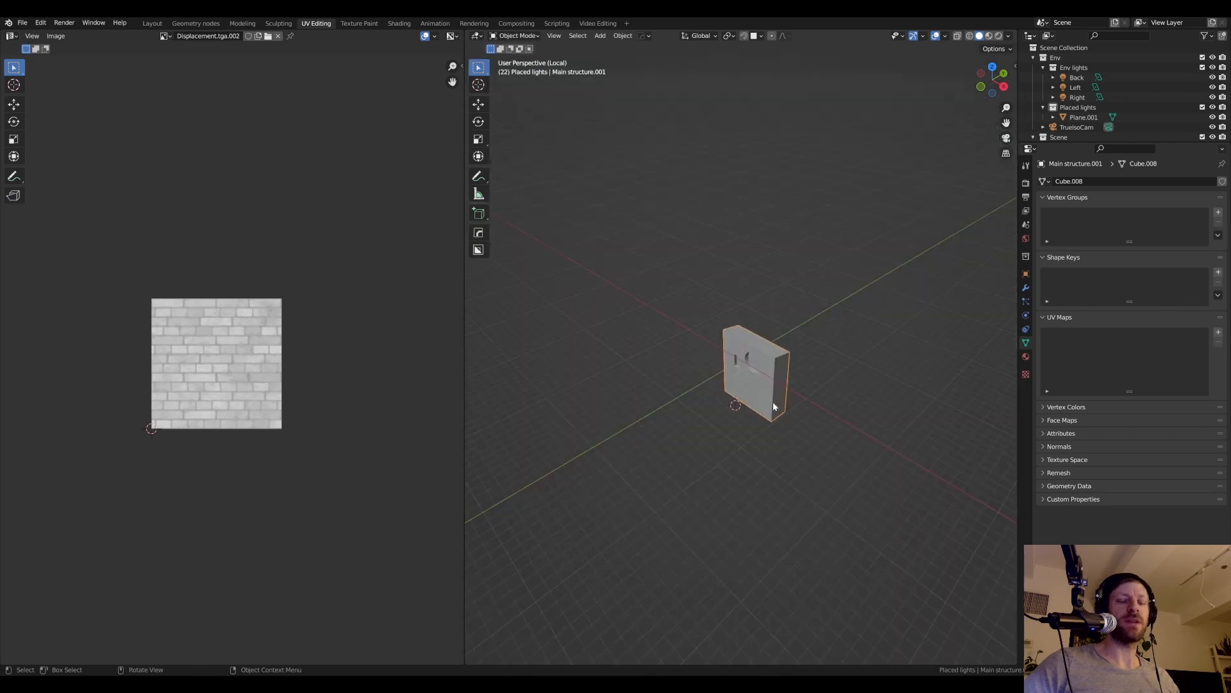
middle_click_drag(797, 407, 786, 347)
key("KP_Divide")
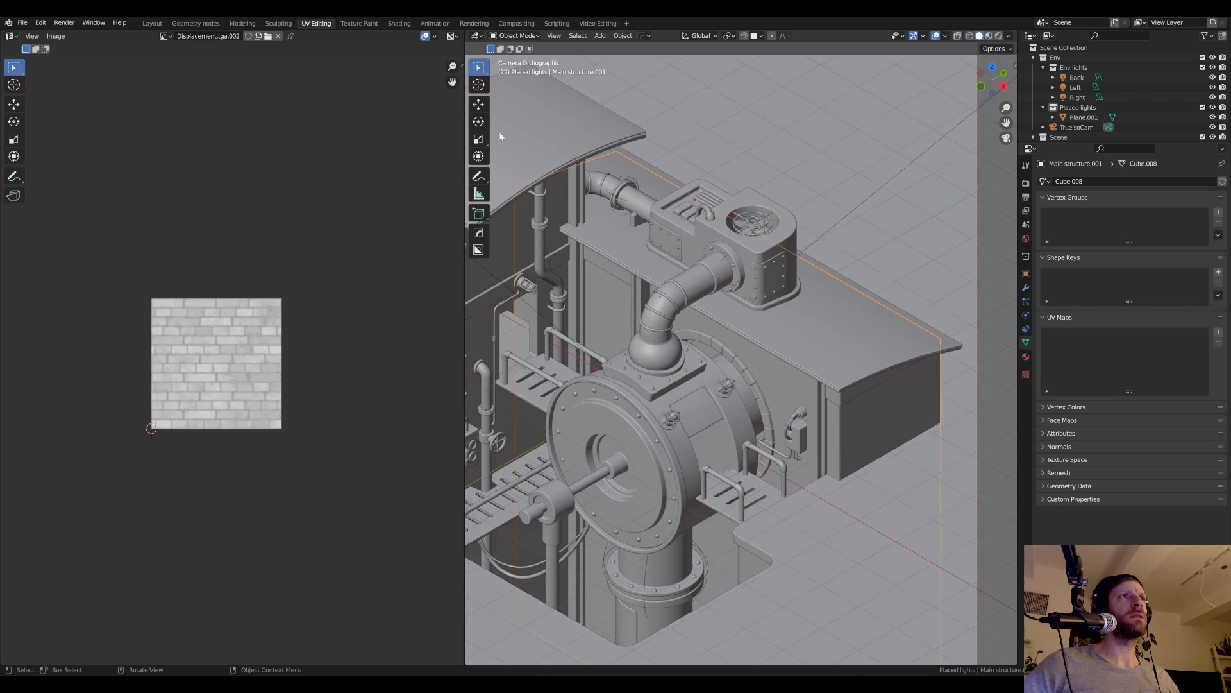
- Sketch annotation strokes beside the wall structure's vertical edges, undo them, and return to the selection tool
left_click(478, 175)
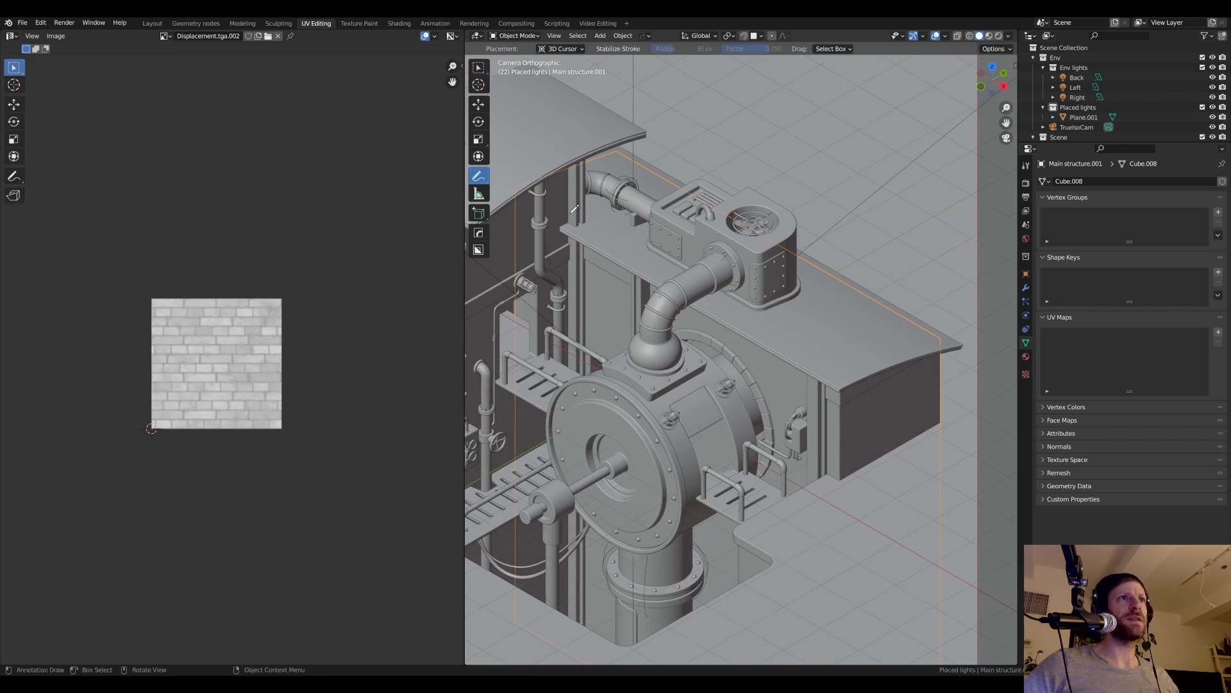
left_click_drag(569, 244, 565, 346)
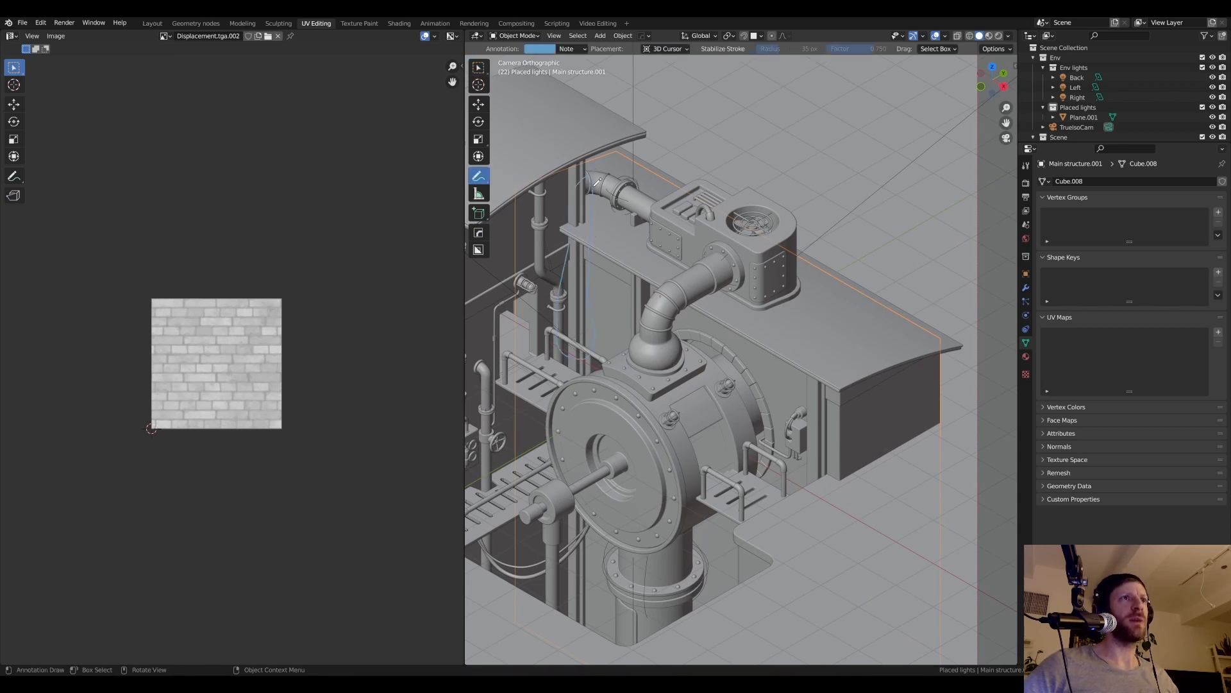
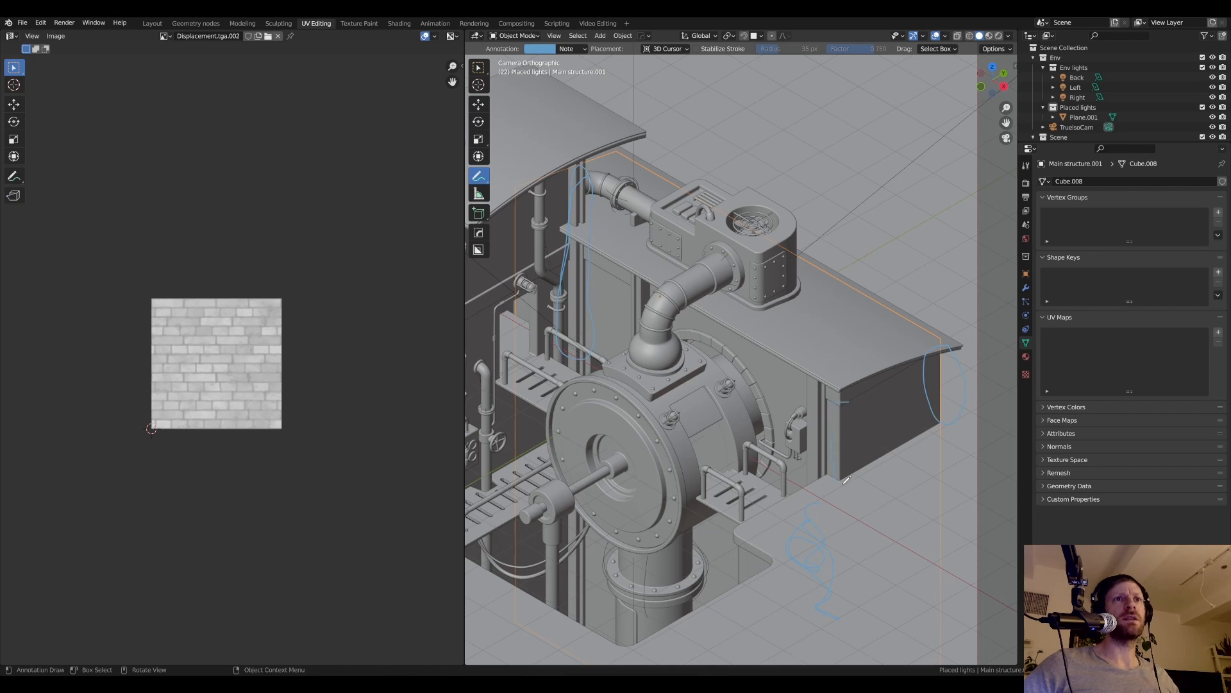
key("ctrl+z")
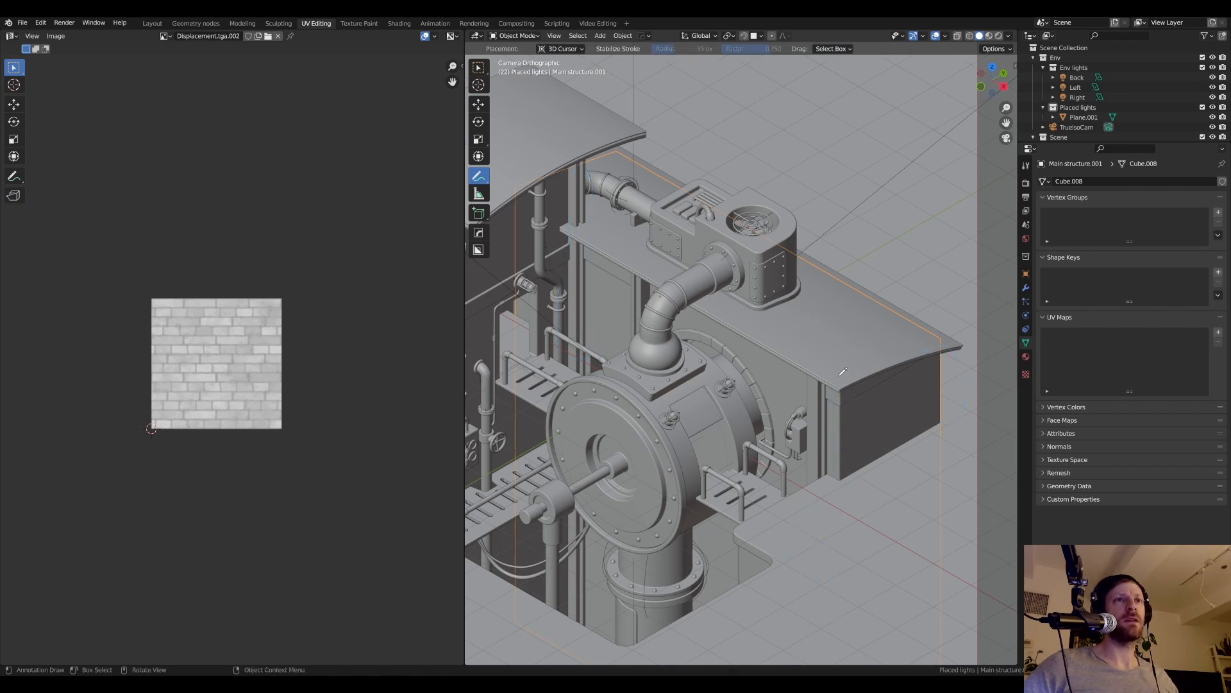
left_click(478, 68)
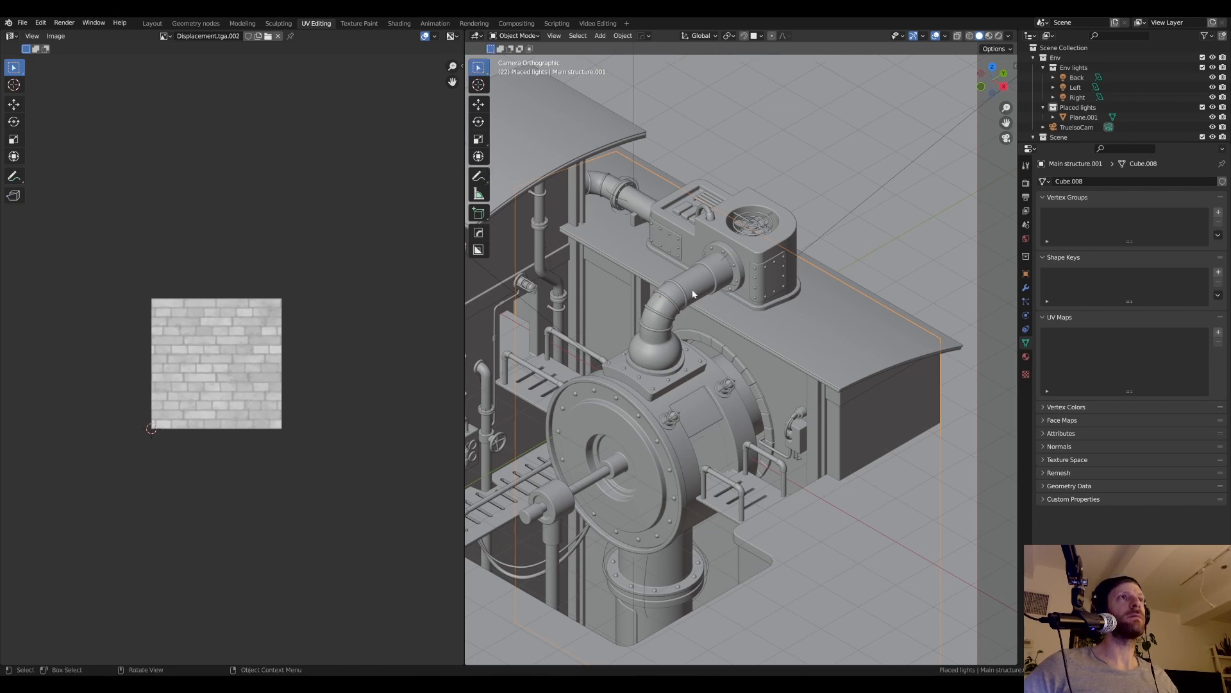
- Isolate the main wall structure in Edit Mode and clear all existing seams from its mesh
key("KP_Divide")
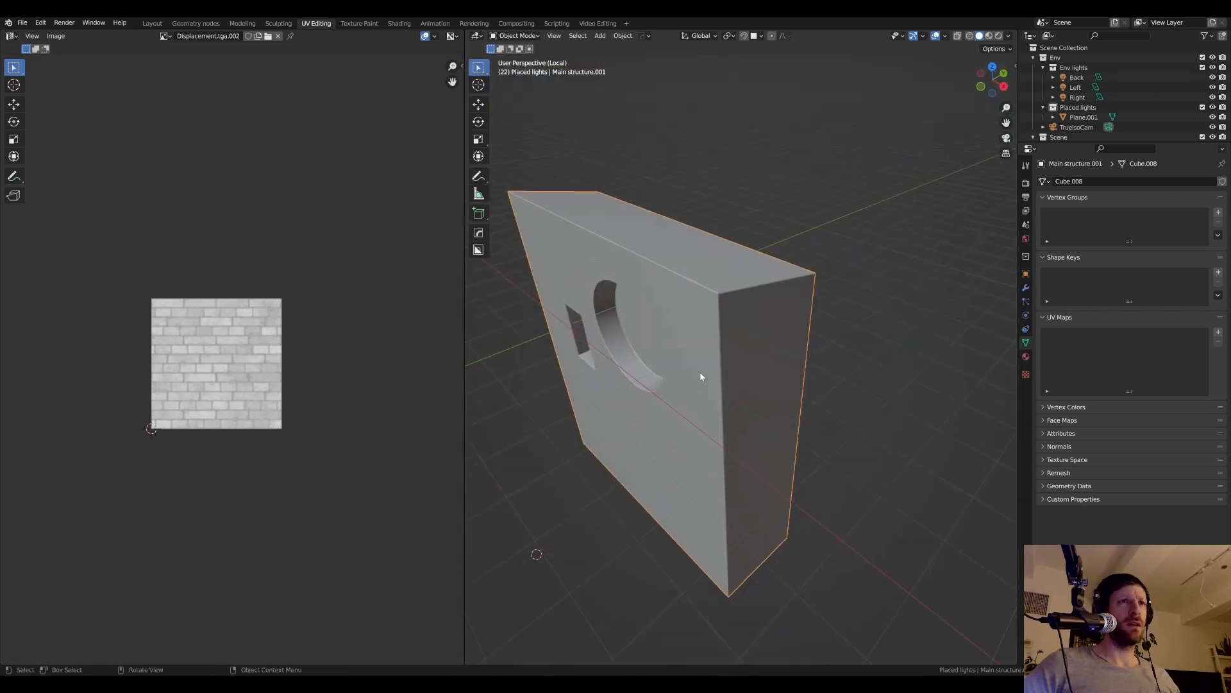
key("Tab")
middle_click_drag(701, 377, 705, 353)
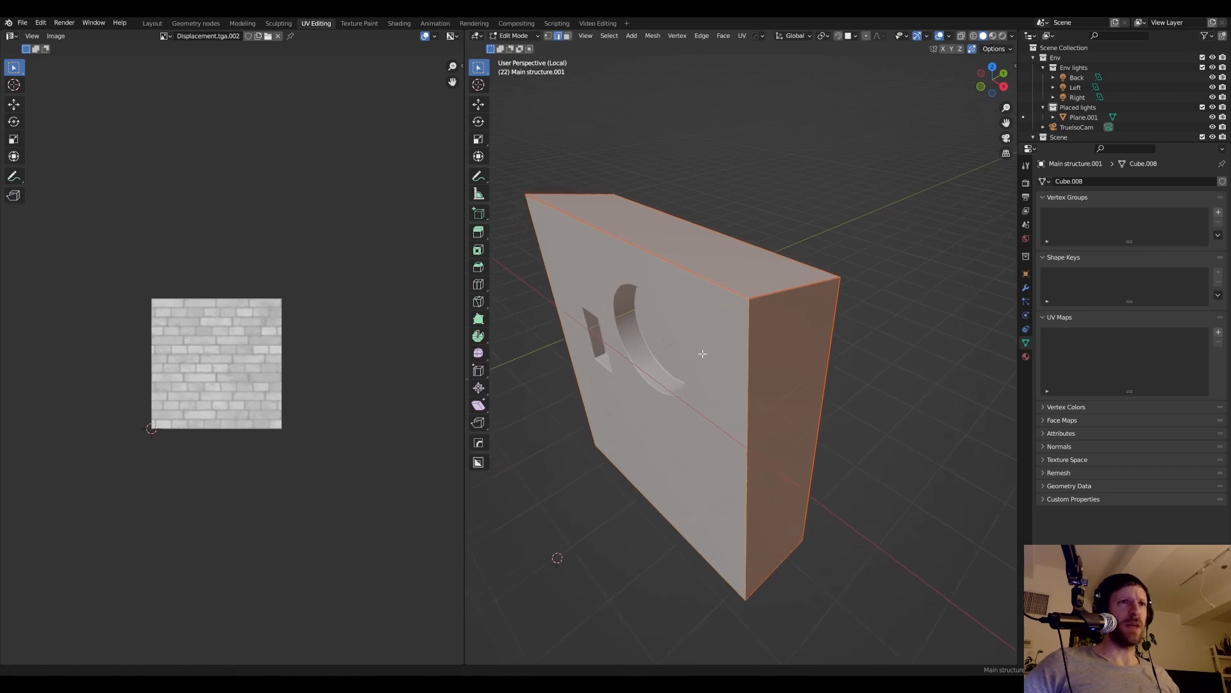
key("u")
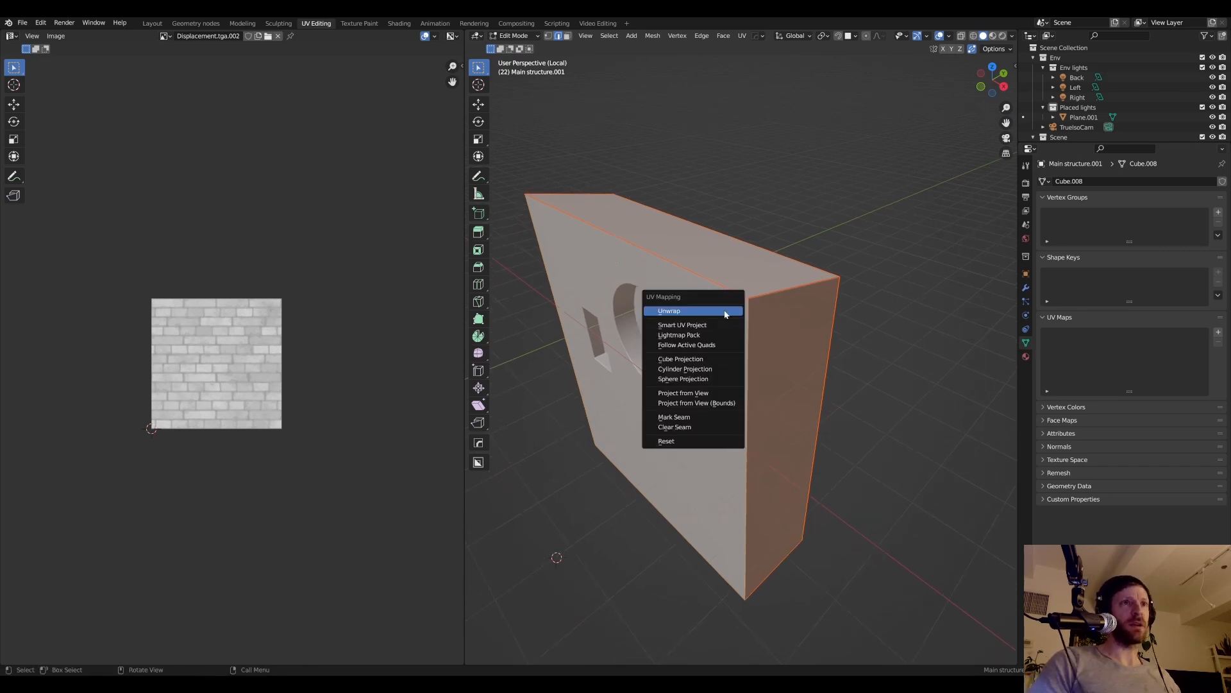
left_click(693, 428)
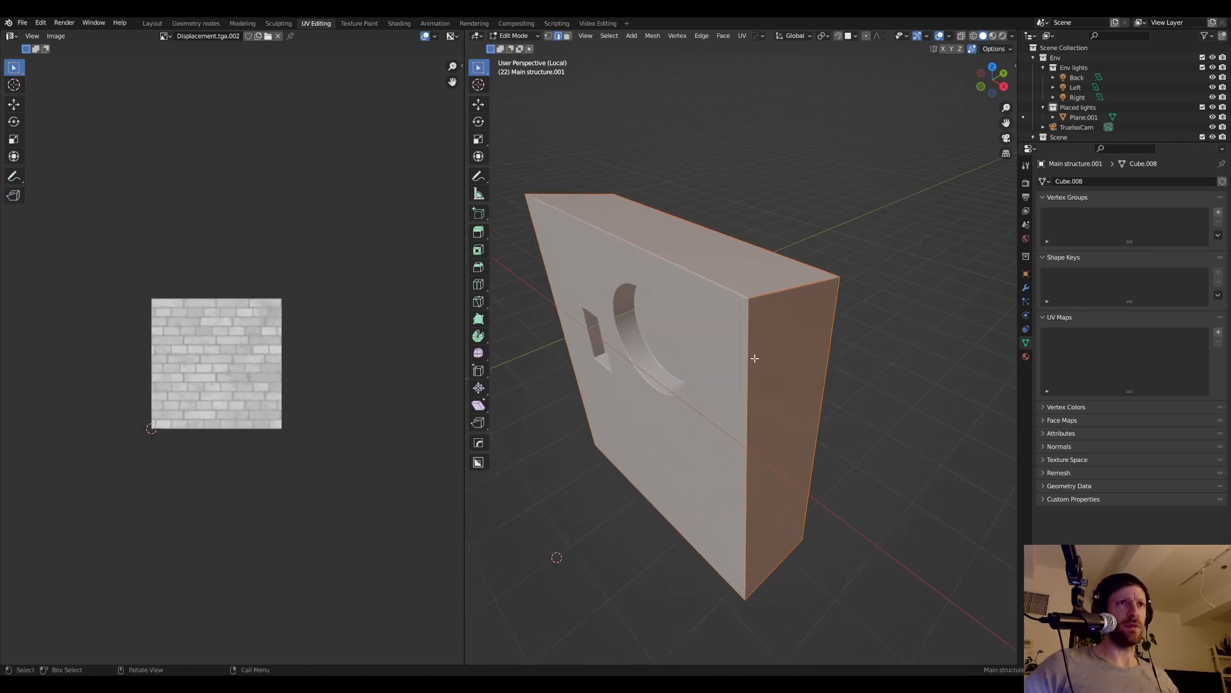
- Mark seams along the wall block's top and bottom outlines and its chosen vertical corner edges
middle_click_drag(755, 357, 729, 272)
left_click(729, 269)
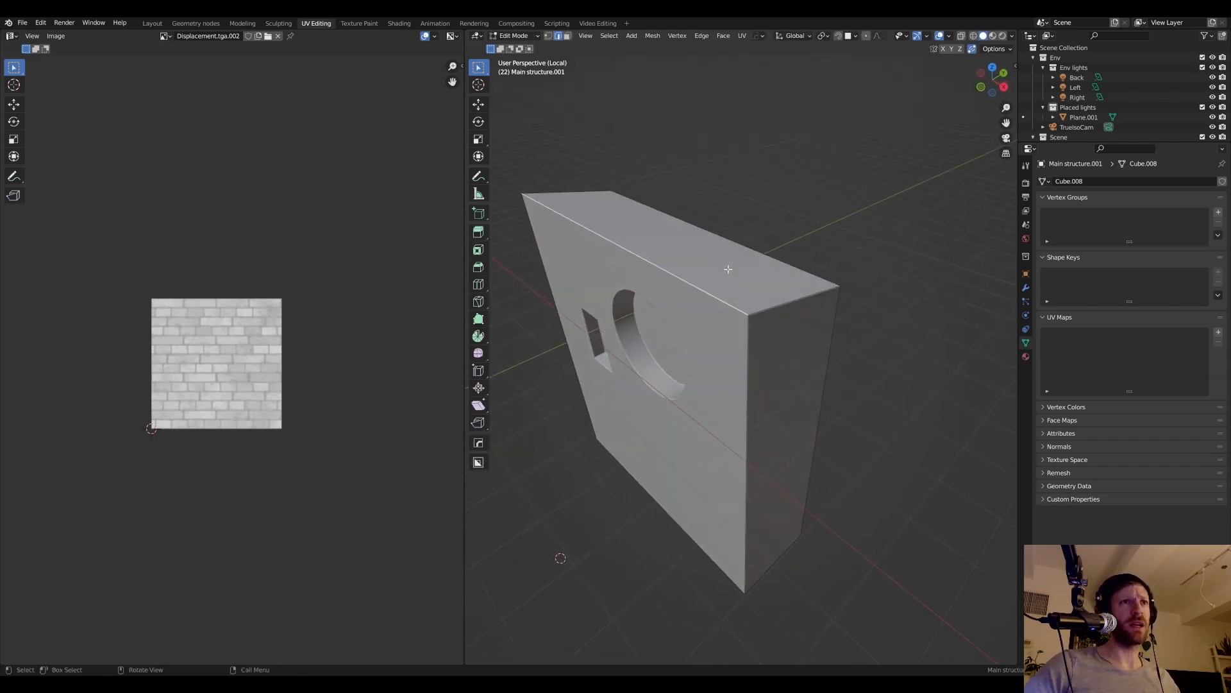
middle_click_drag(754, 301, 756, 309)
left_click(780, 270, "shift")
left_click(797, 250, "shift")
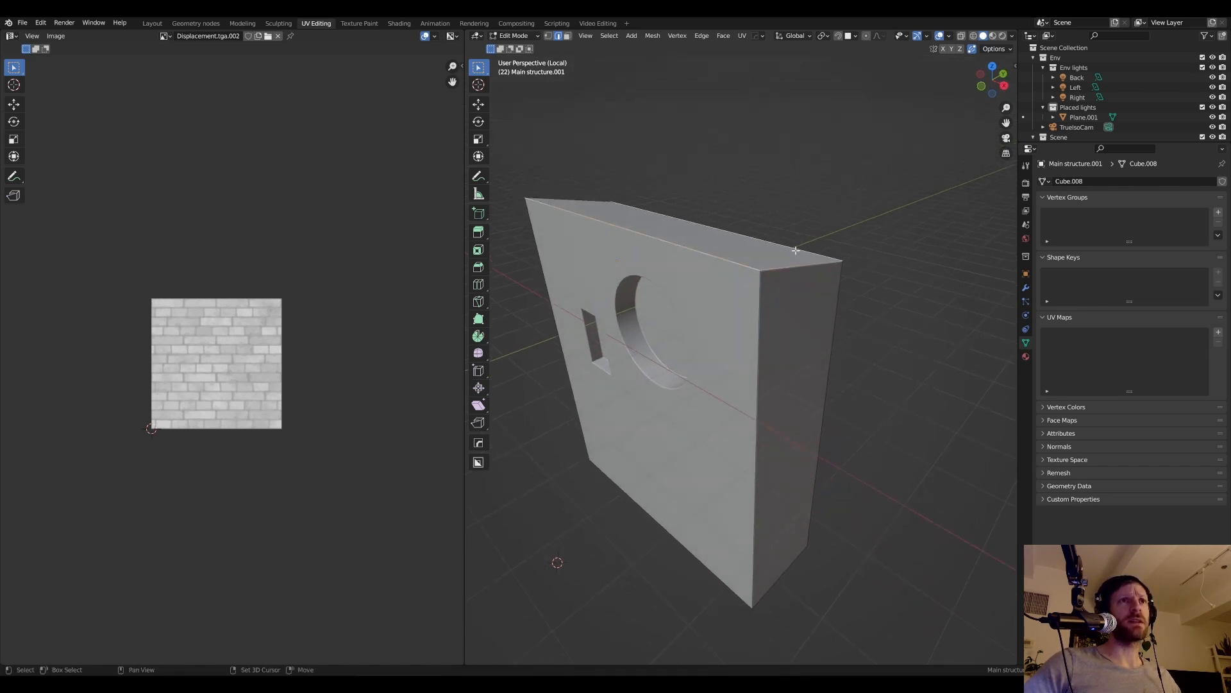
left_click(847, 318, "shift")
left_click(784, 570, "shift")
left_click(731, 585, "shift")
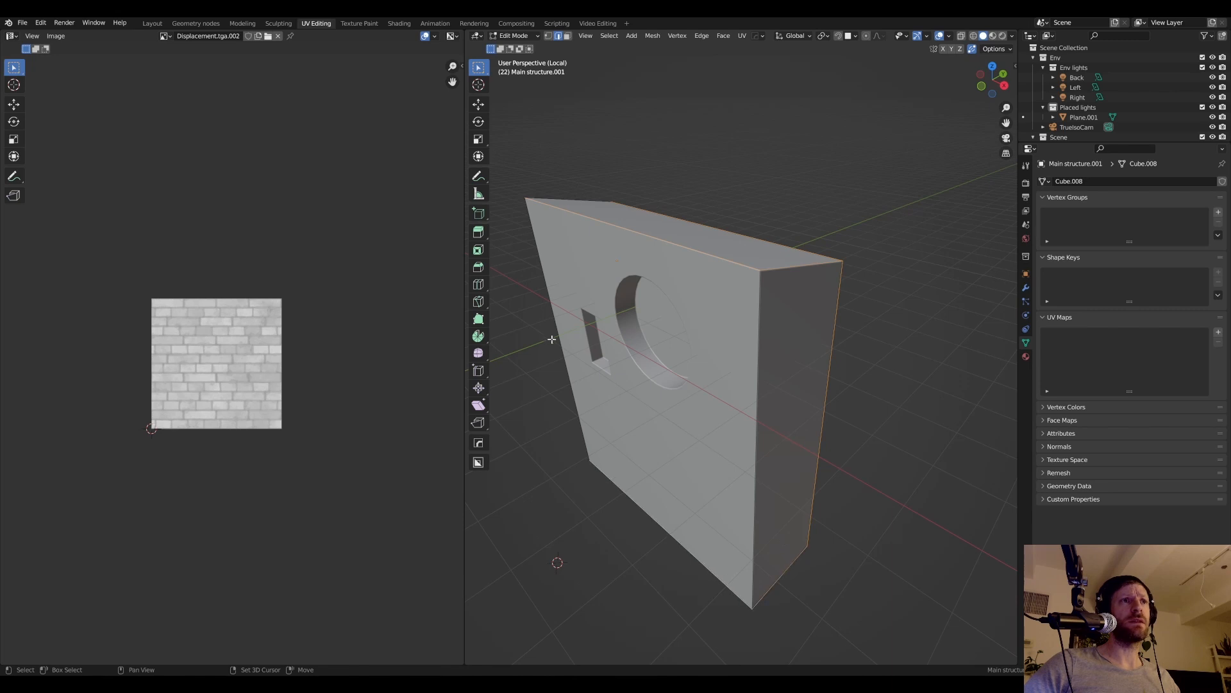
left_click(551, 331, "shift")
middle_click_drag(550, 331, 694, 298)
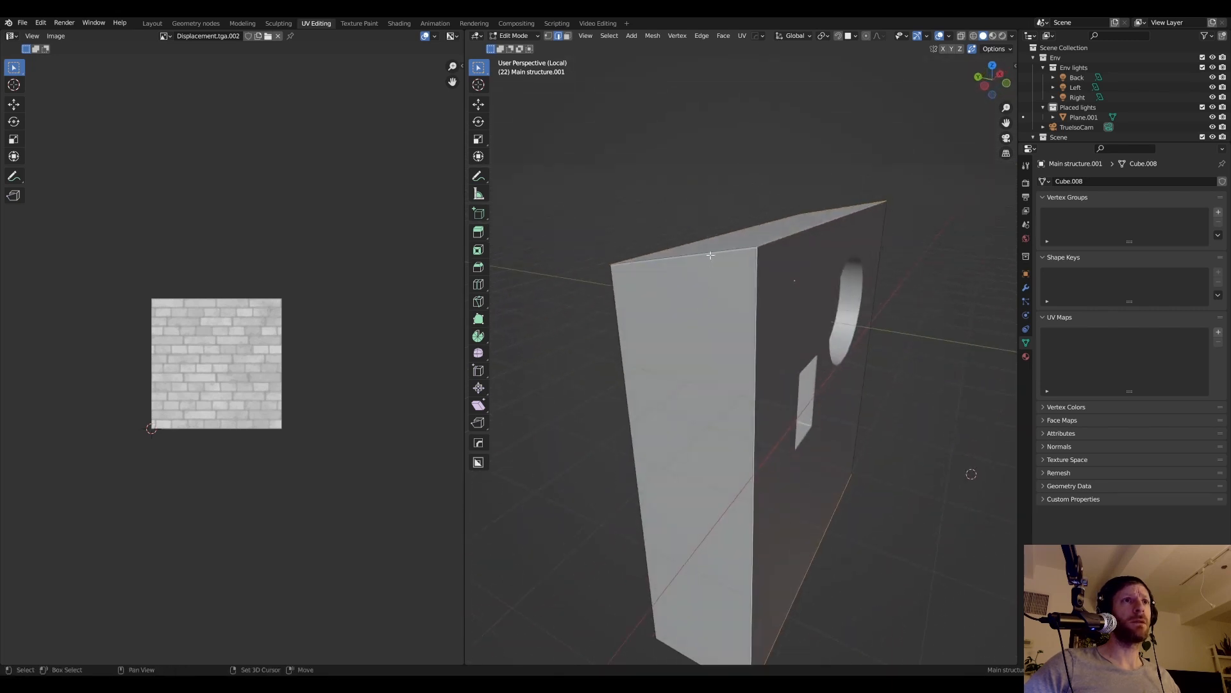
left_click(709, 255, "shift")
left_click_drag(703, 463, 729, 275, "alt+shift")
middle_click_drag(746, 458, 763, 286)
key("u")
left_click(705, 325)
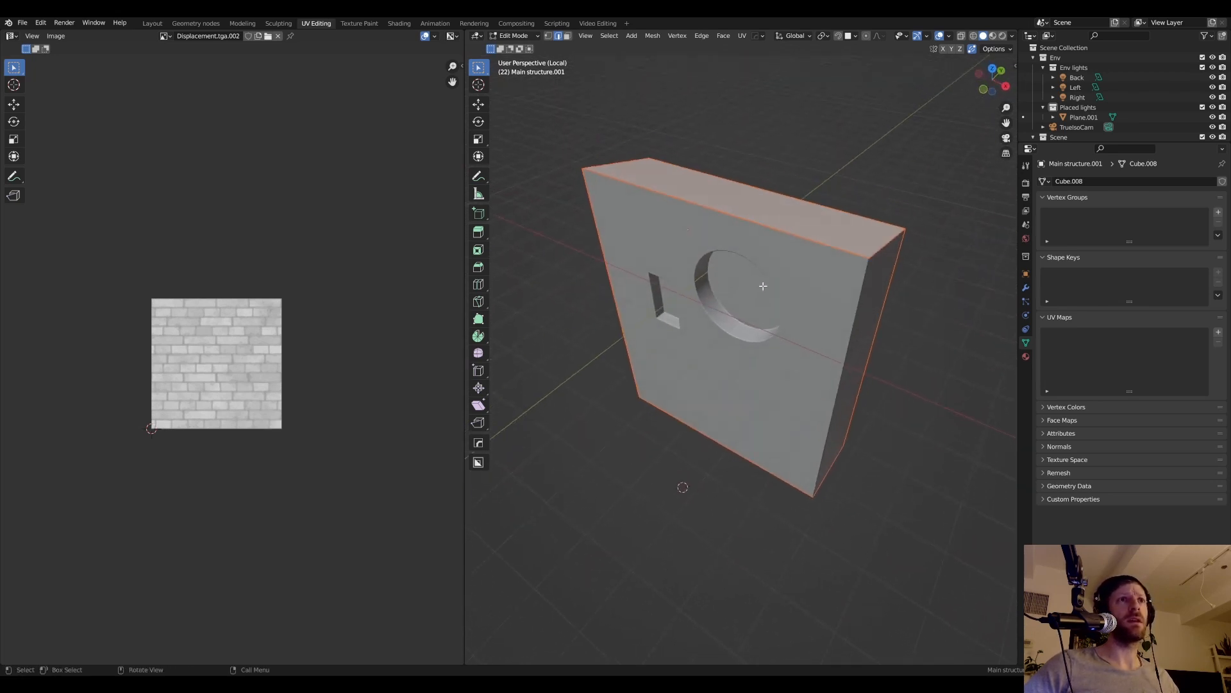
- Unwrap the wall structure's entire mesh along its seams and return to Object Mode
key("a")
key("u")
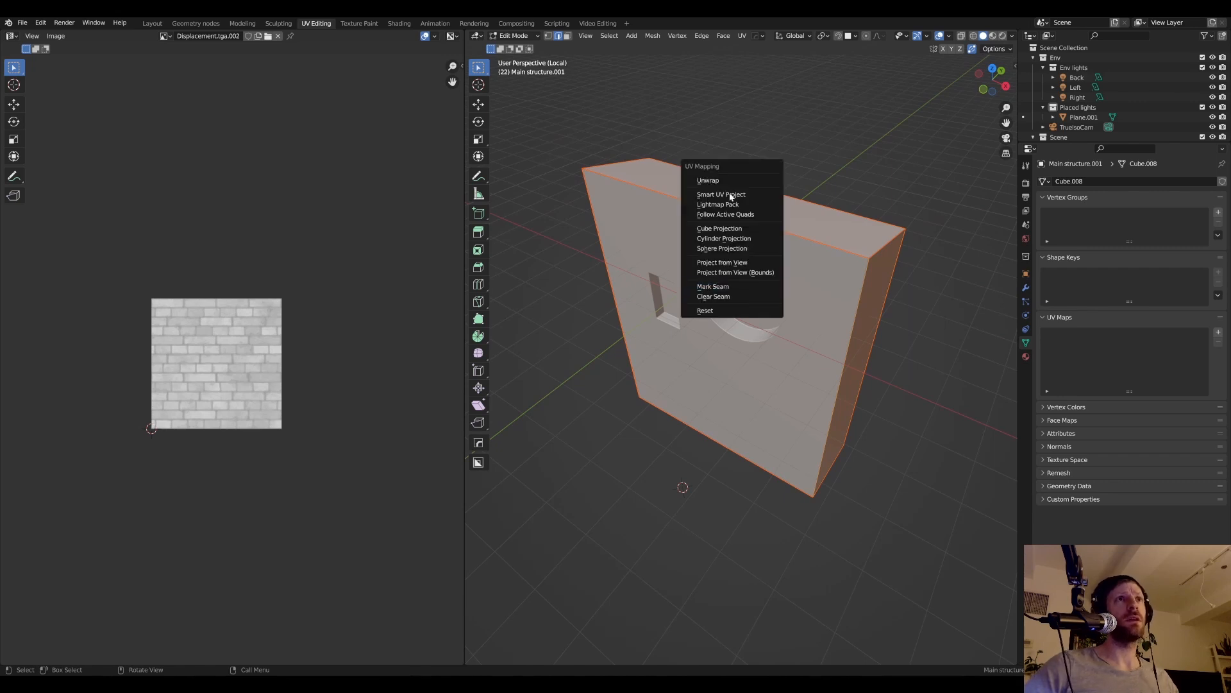
left_click(712, 181)
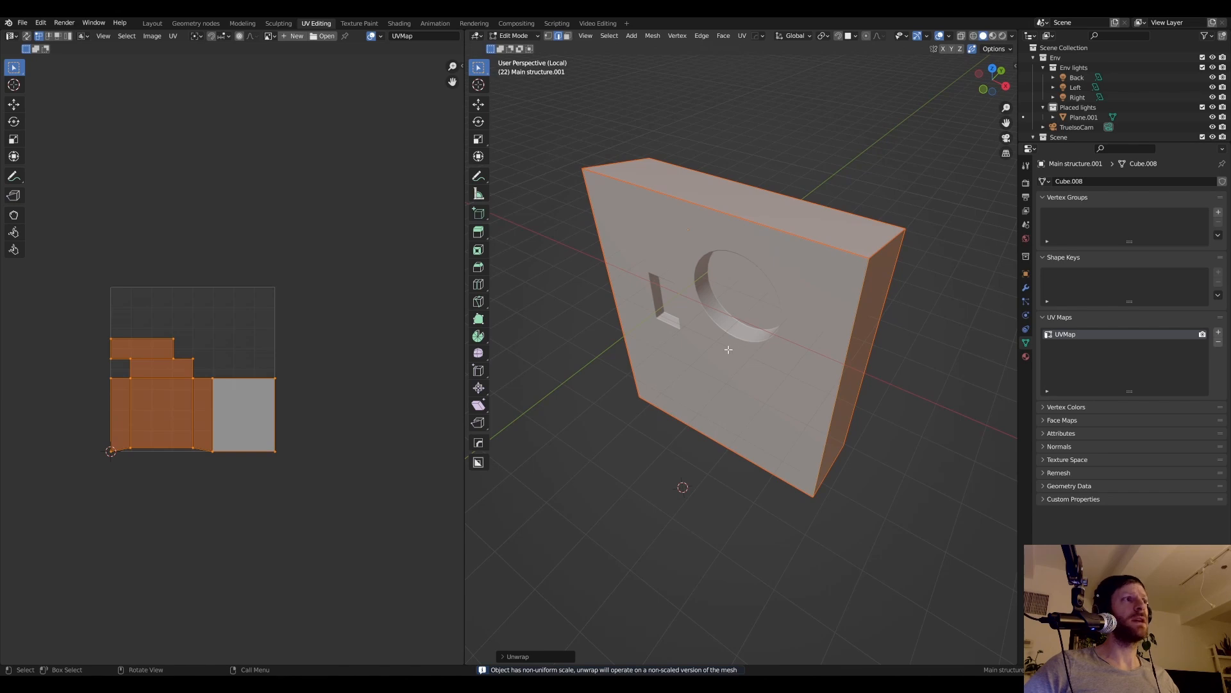
key("Tab")
middle_click_drag(825, 355, 737, 308)
- Assign the existing bricks_camden_blend material to the main wall structure in the Shading workspace
left_click(398, 24)
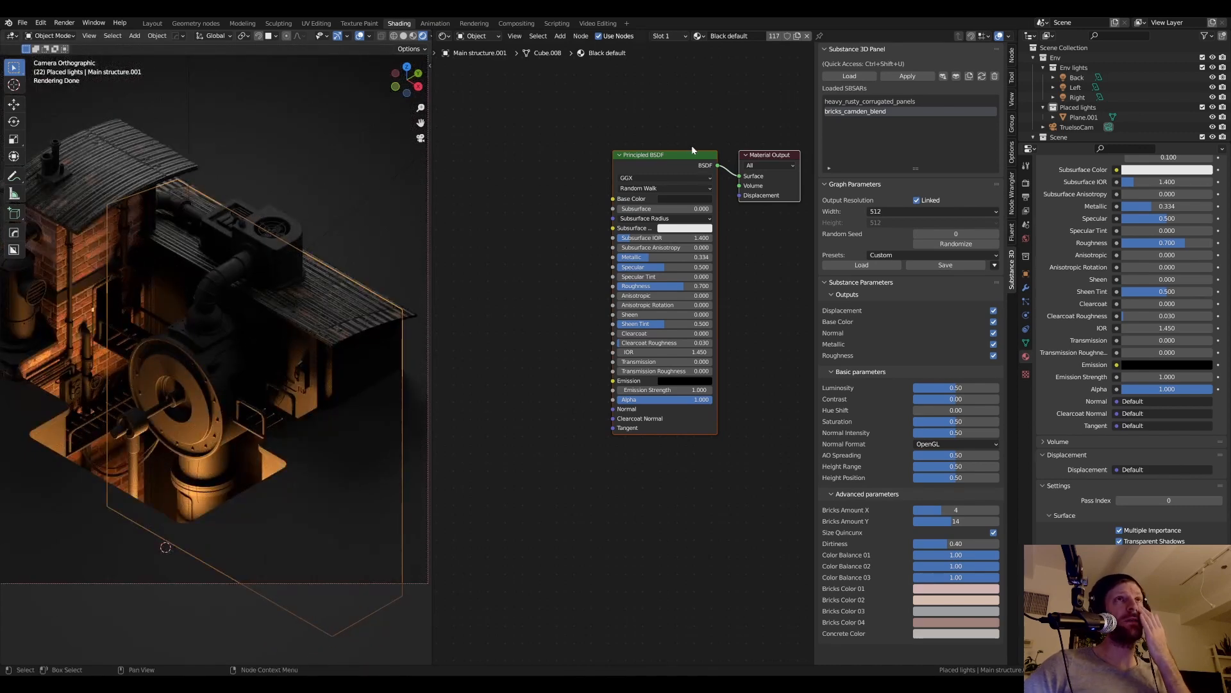
left_click(701, 37)
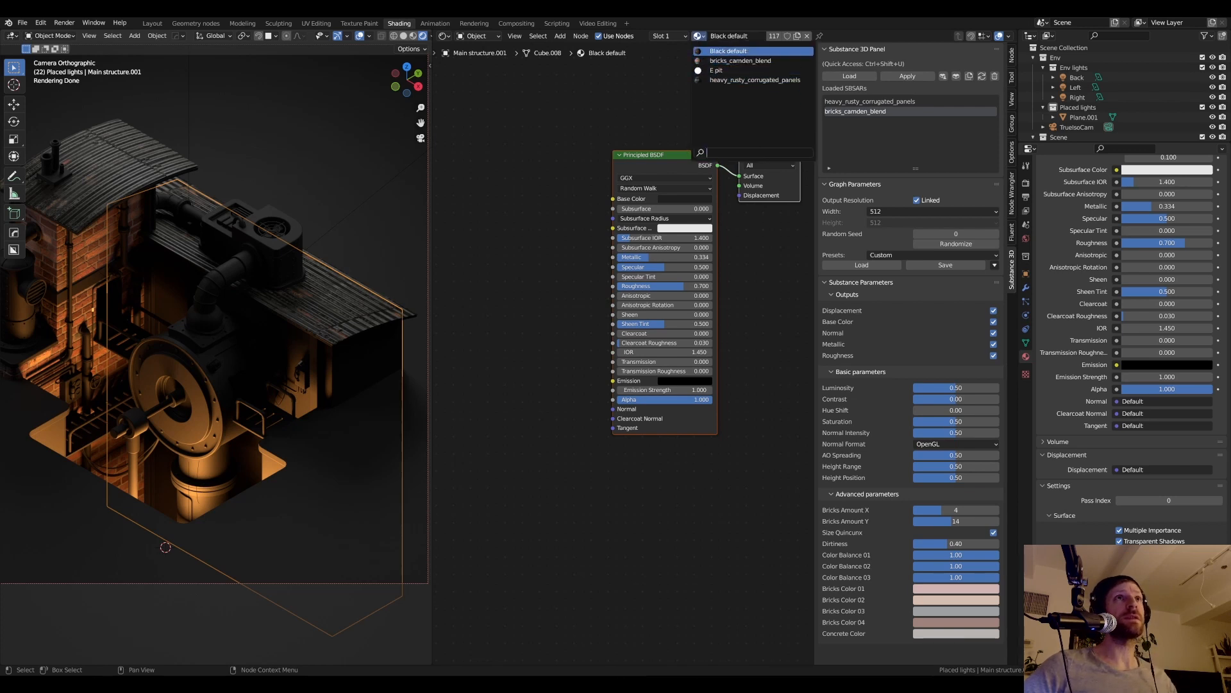
left_click(733, 58)
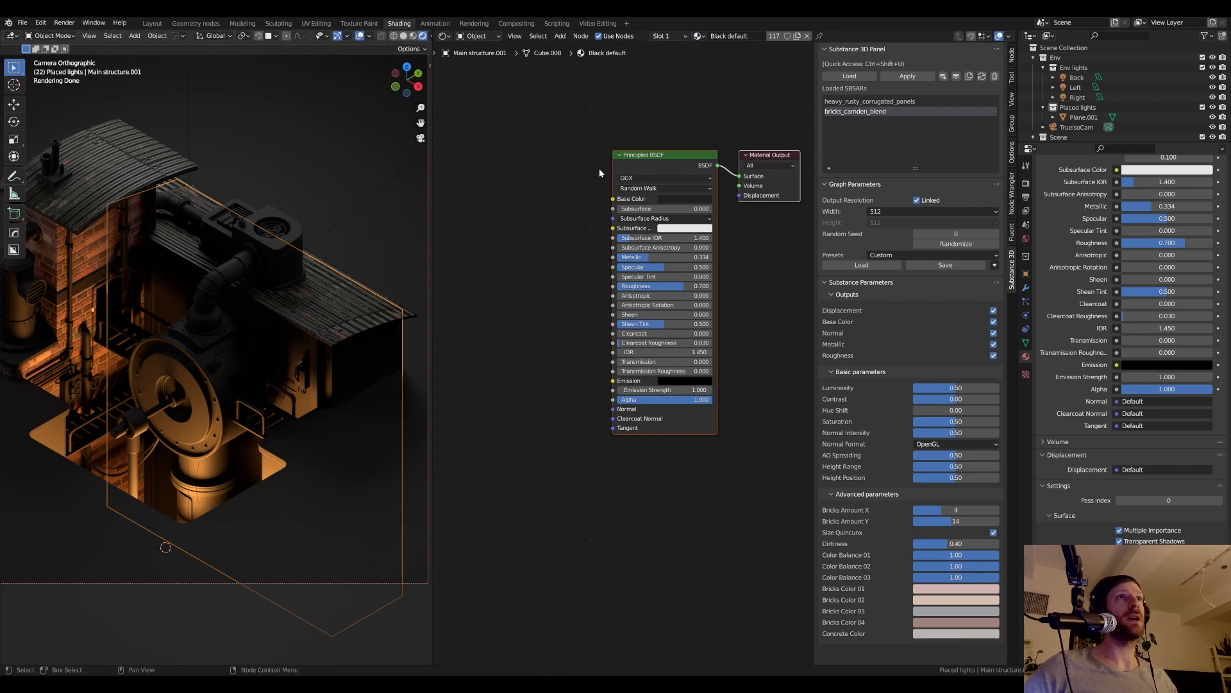
key("Home")
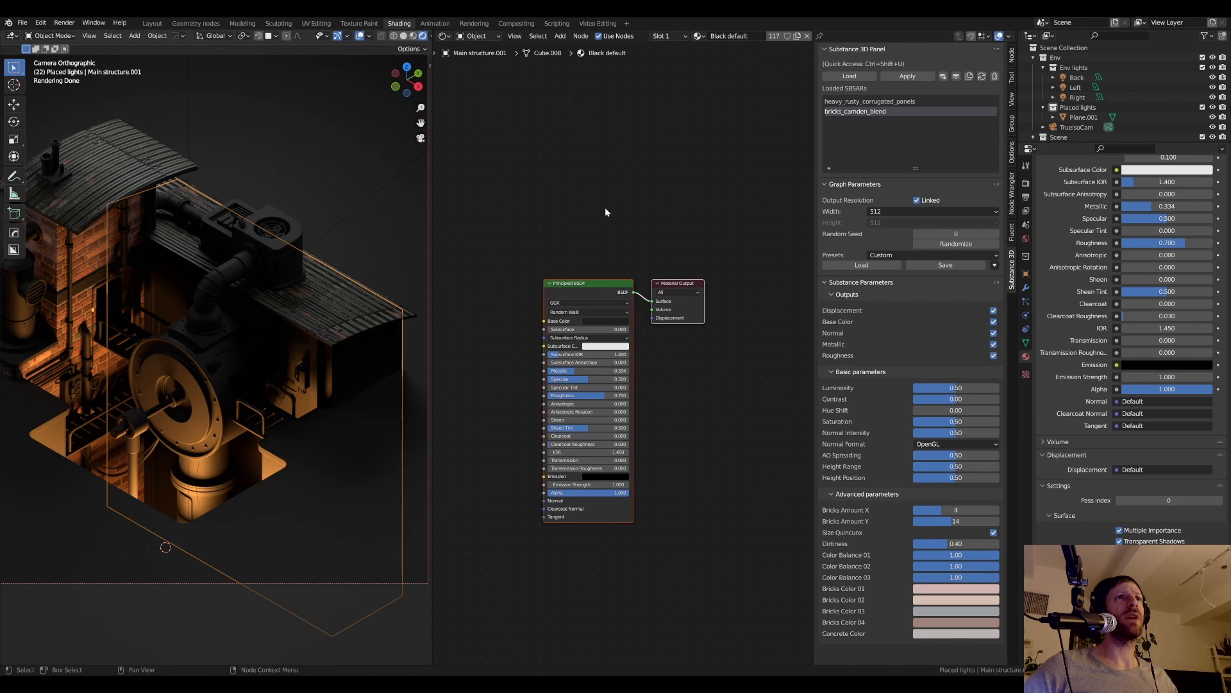
scroll(605, 209, "down", 1)
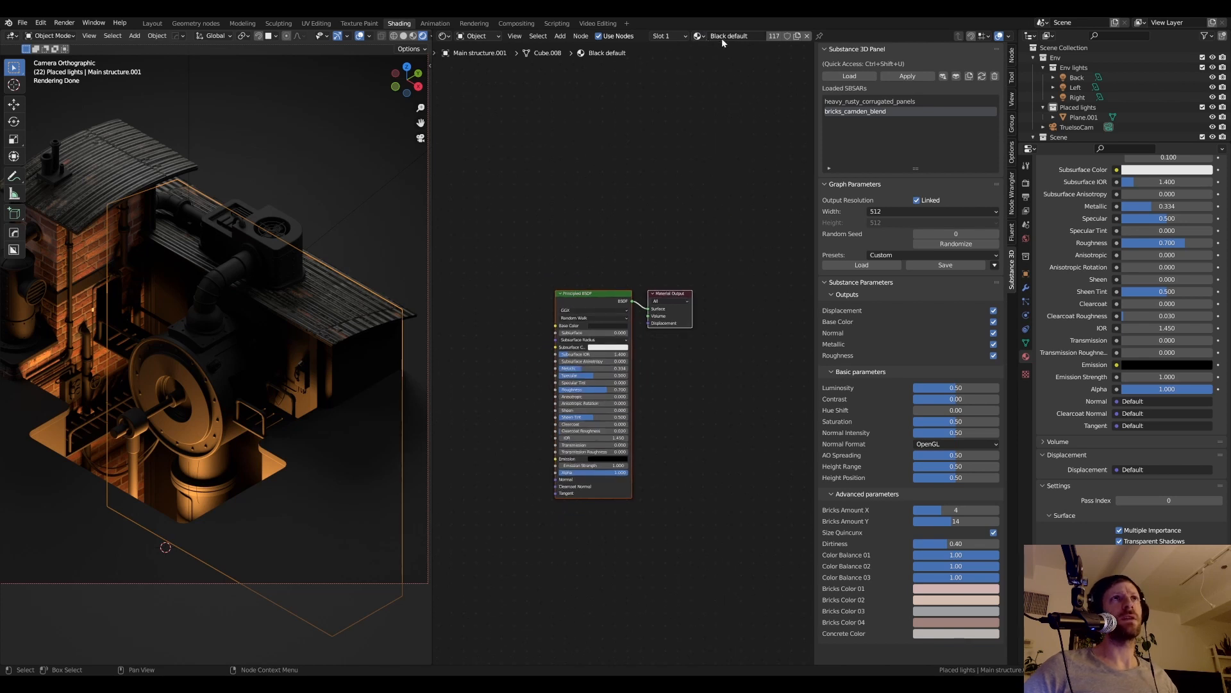
left_click(699, 37)
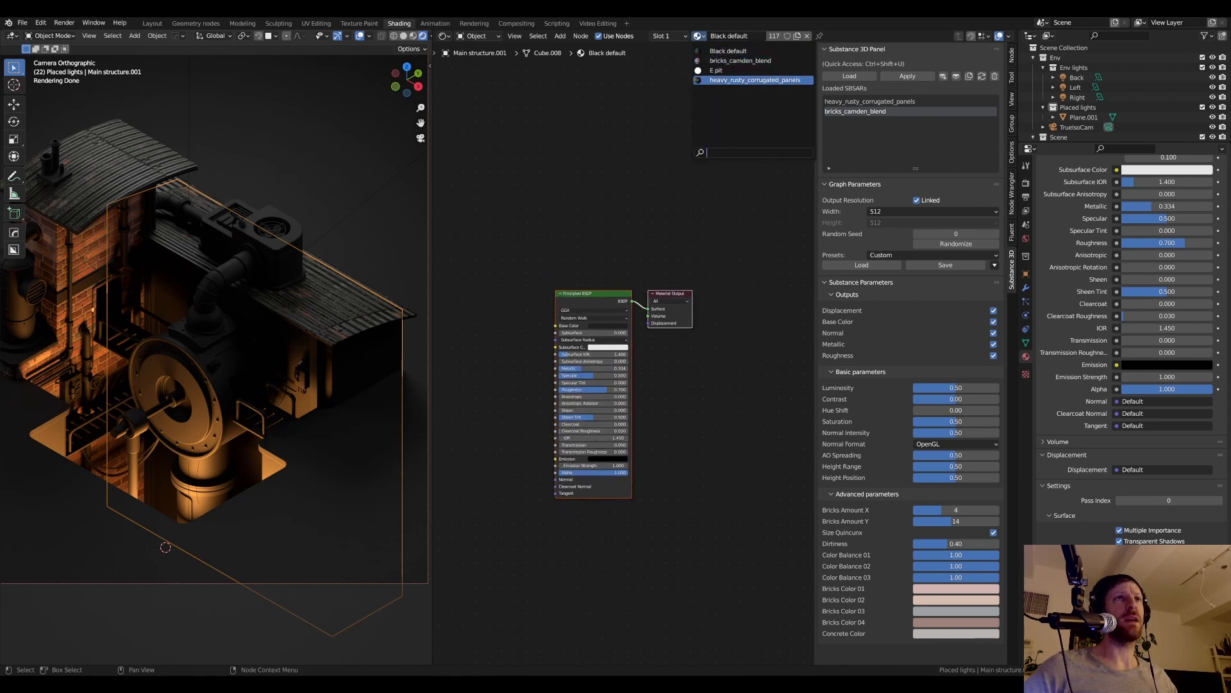
left_click(738, 60)
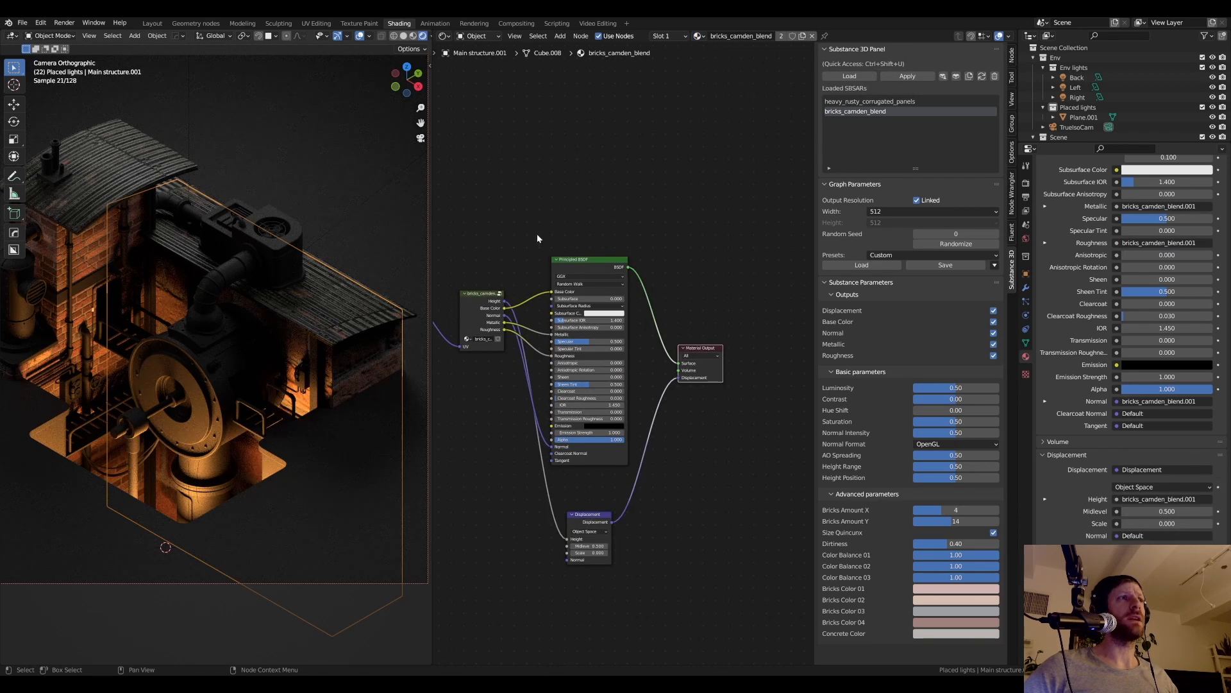
- Bring the brick material's nodes into view and check the wall's brick size in Material Preview shading
scroll(573, 288, "down", 1)
middle_click_drag(573, 288, 674, 282)
scroll(331, 345, "up", 2)
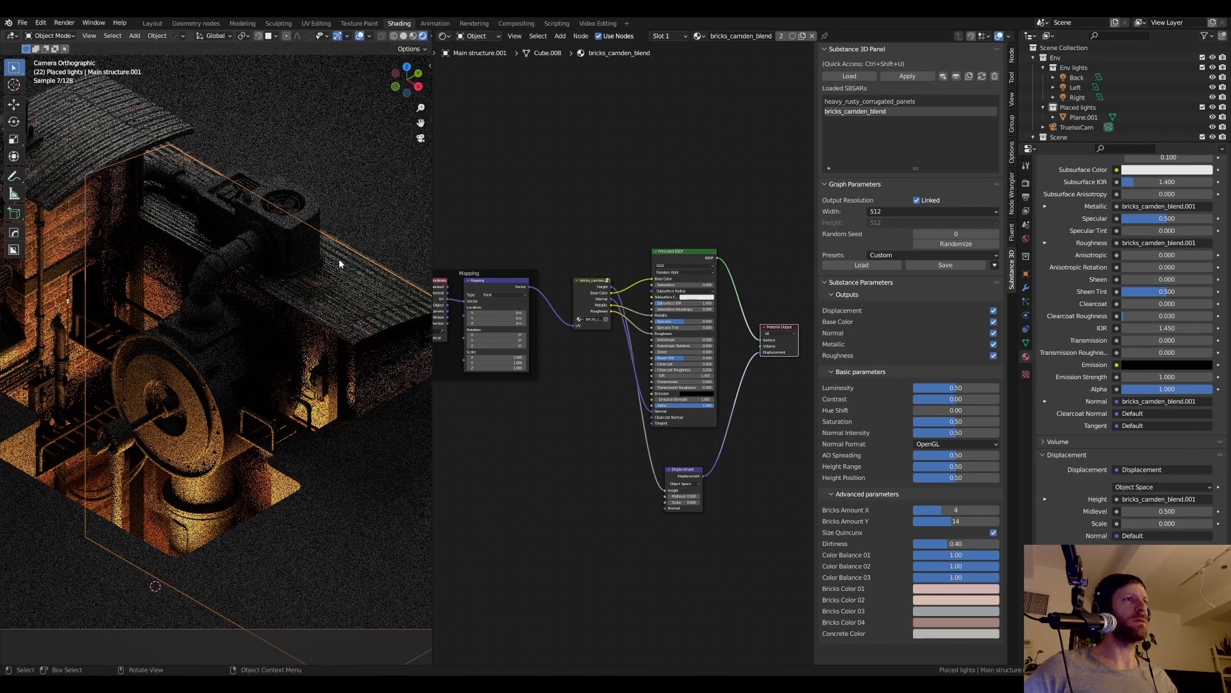
key("z")
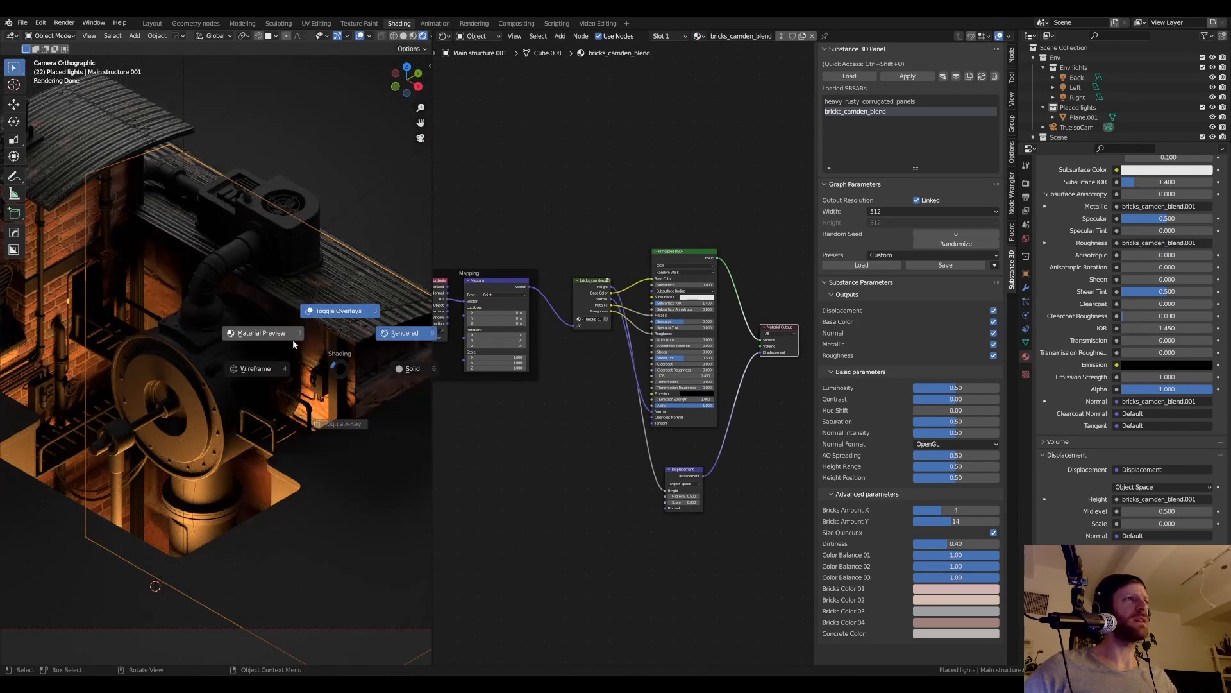
left_click(293, 340)
scroll(310, 348, "down", 1)
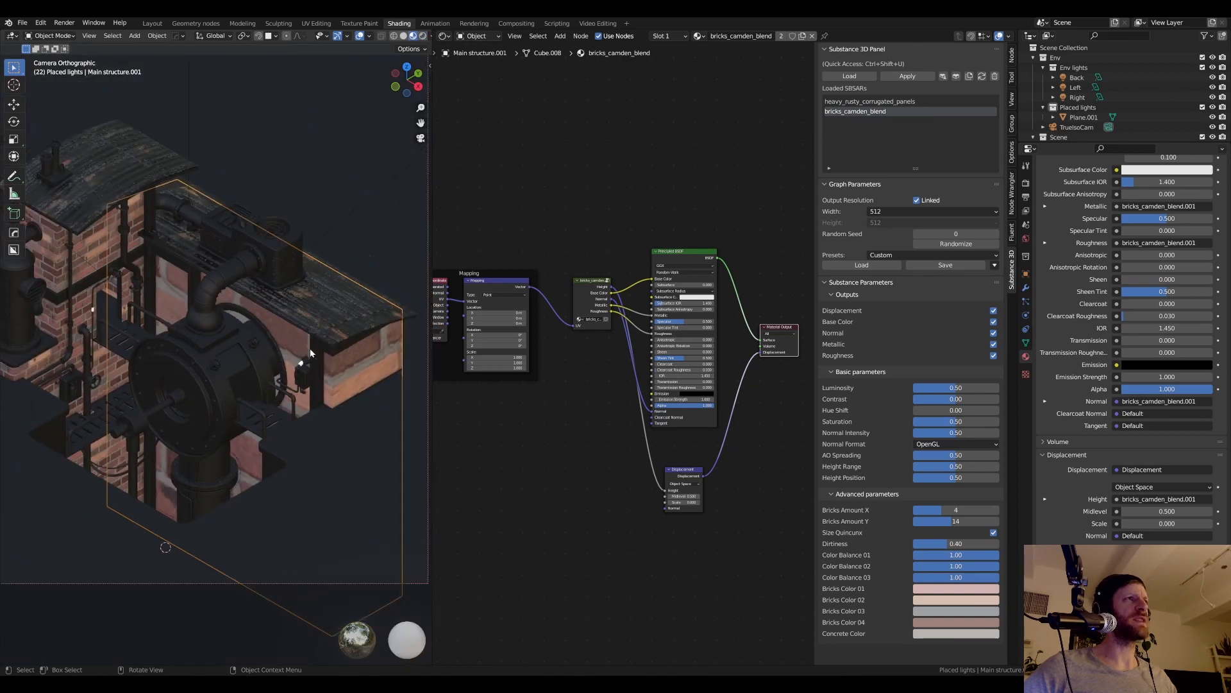
scroll(310, 348, "down", 1)
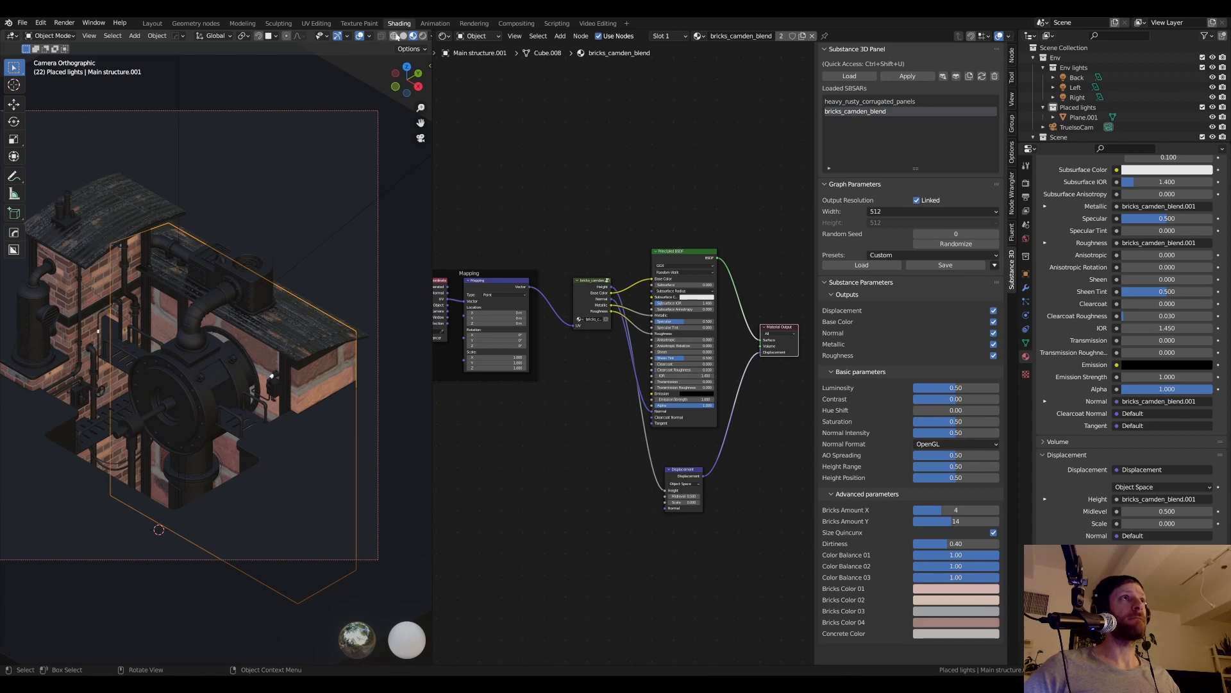
scroll(310, 183, "up", 2)
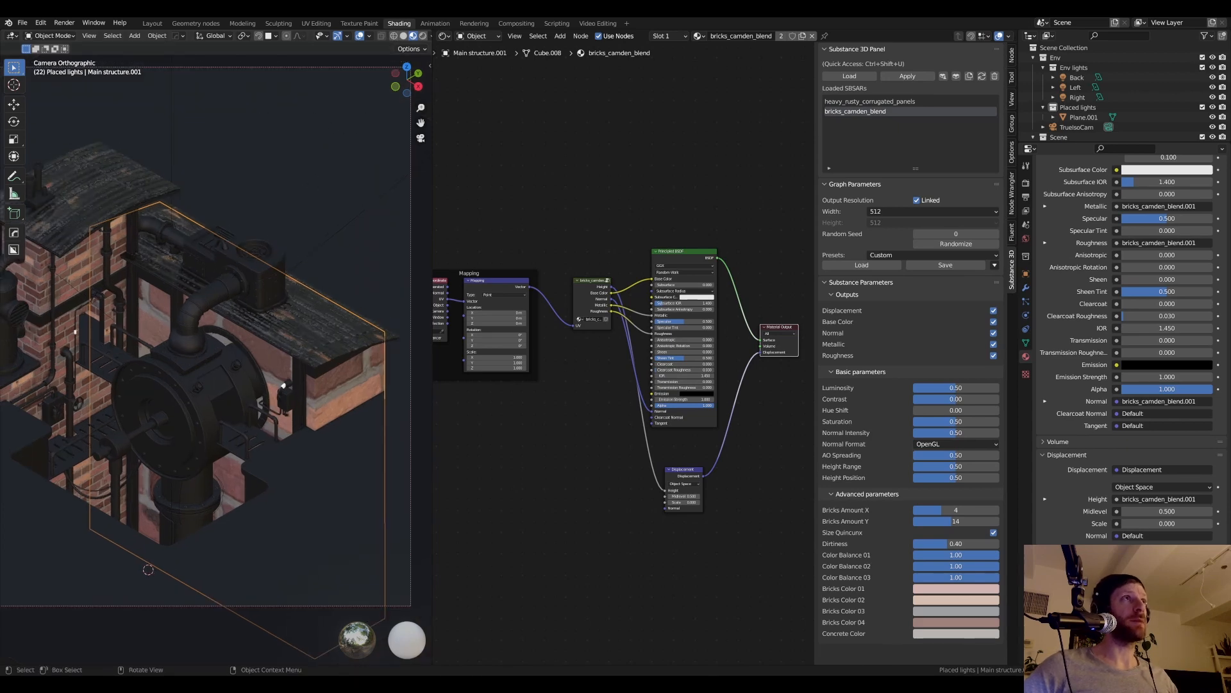
- Bring up the wall's UV layout in the UV Editing workspace and display the isolated wall in Material Preview shading
left_click(316, 24)
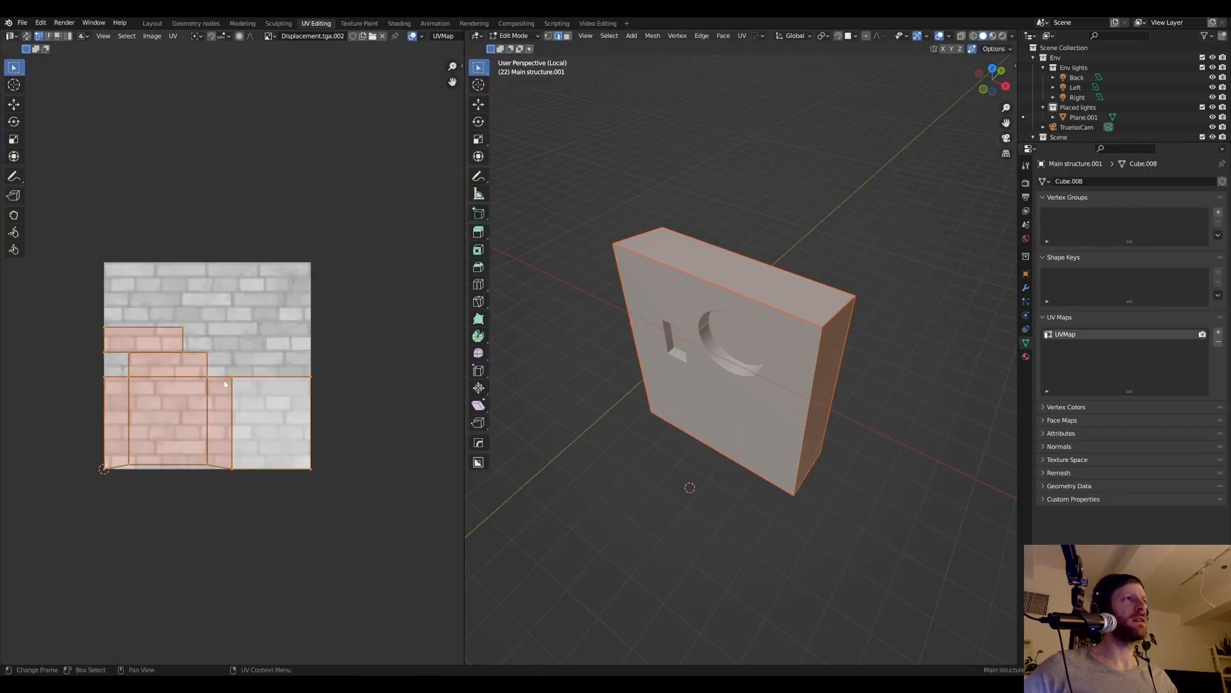
key("z")
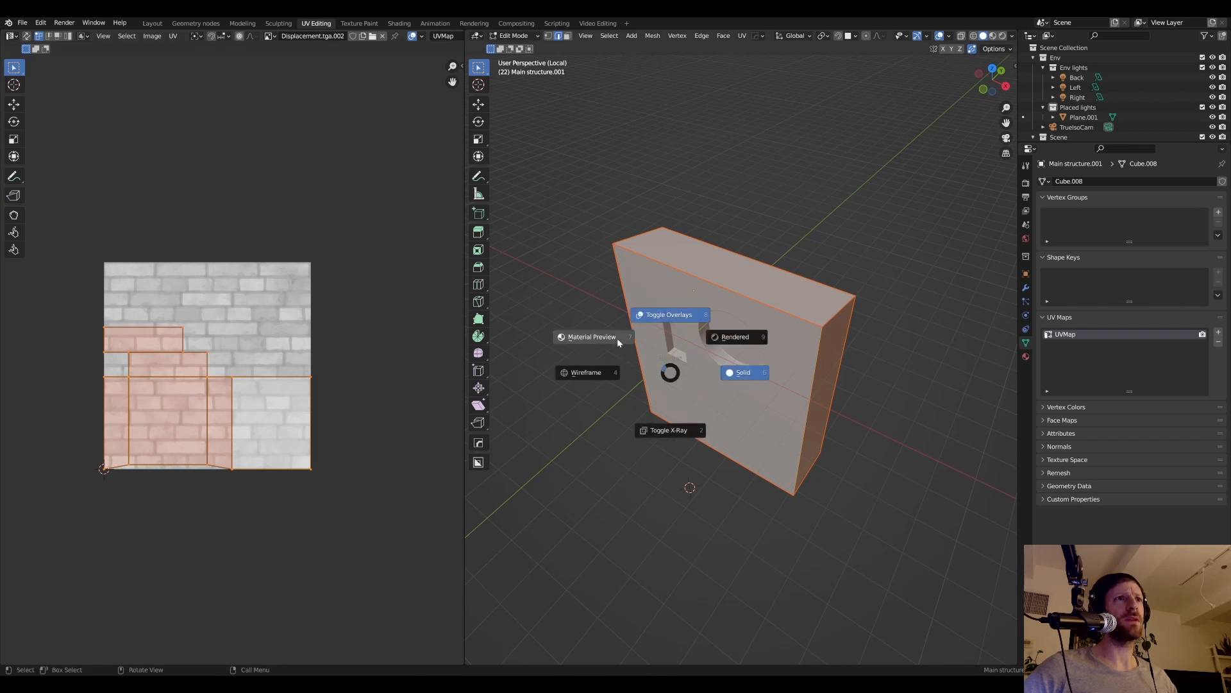
left_click(618, 343)
scroll(701, 360, "up", 1)
middle_click_drag(702, 360, 724, 380)
scroll(726, 381, "down", 1)
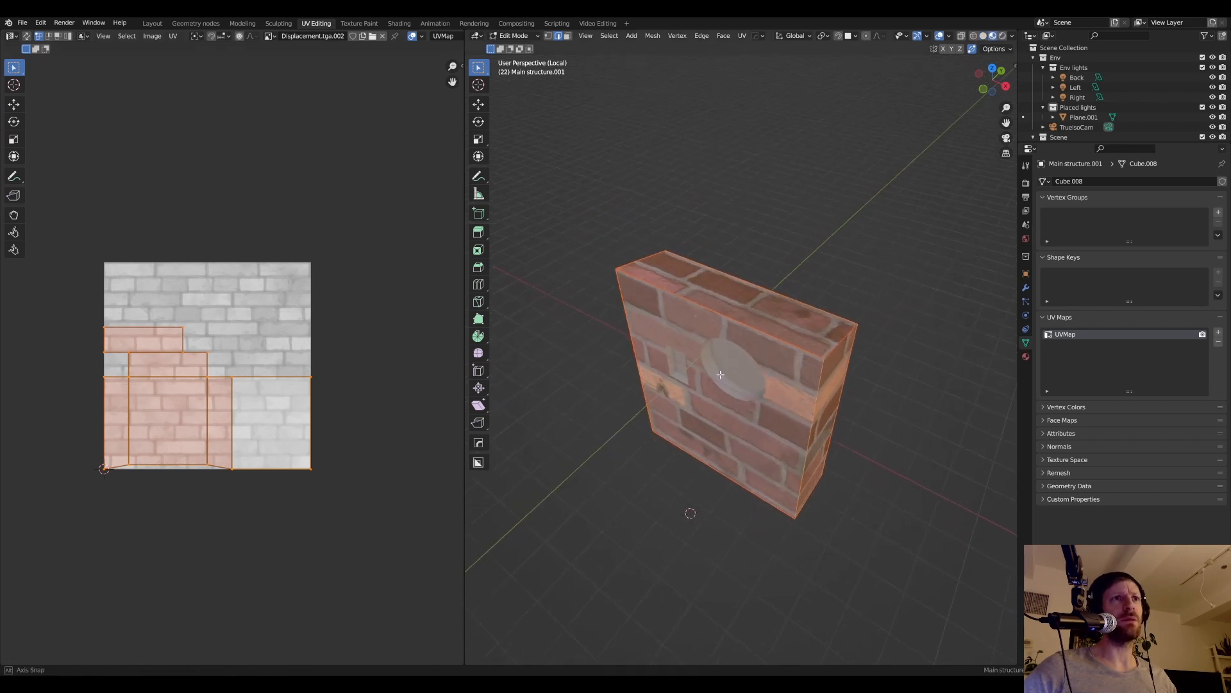
- Scale up all of the wall's UV islands uniformly to make its bricks smaller
middle_click_drag(616, 385, 601, 368)
key("s")
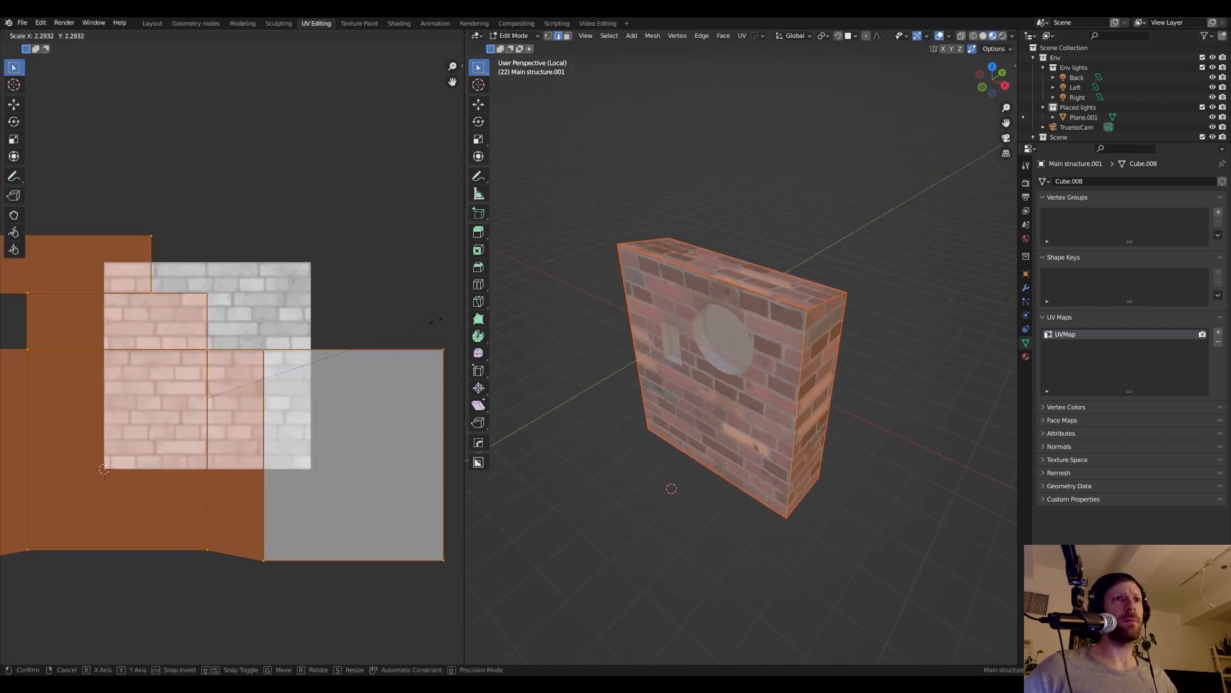
left_click(19, 309)
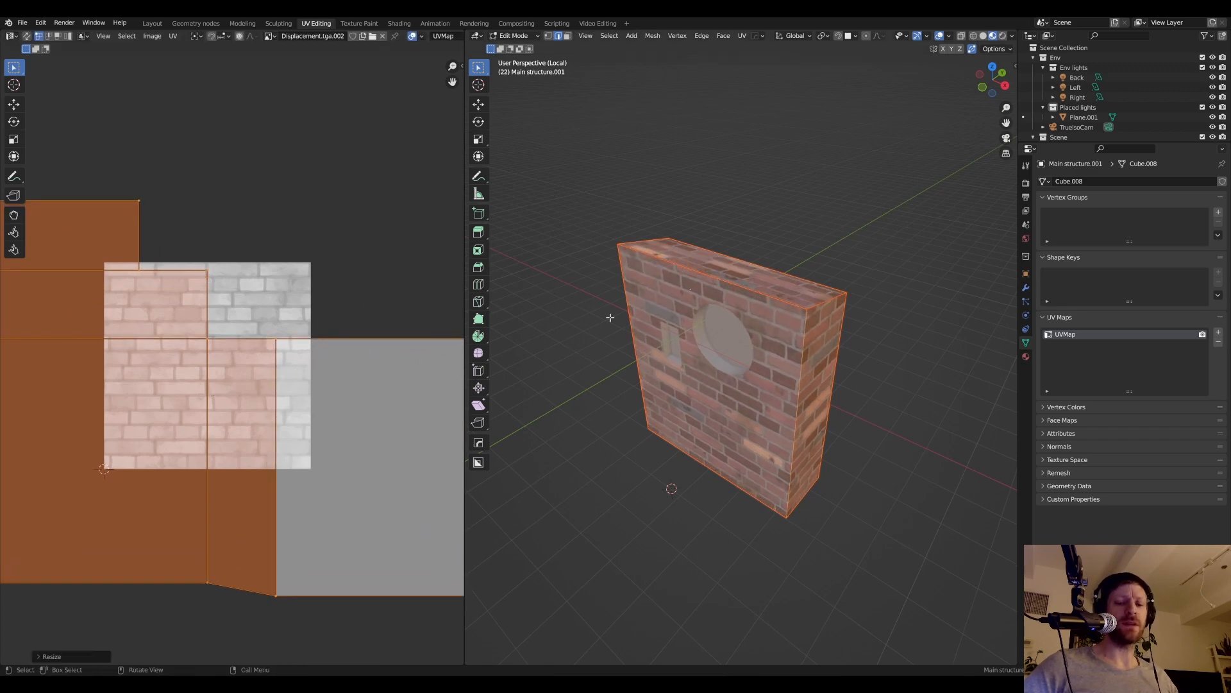
- Leave local view for the full scene's camera view and scale the wall's UVs up by about 2.19 to match the neighbouring bricks
key("KP_Divide")
key("KP_0")
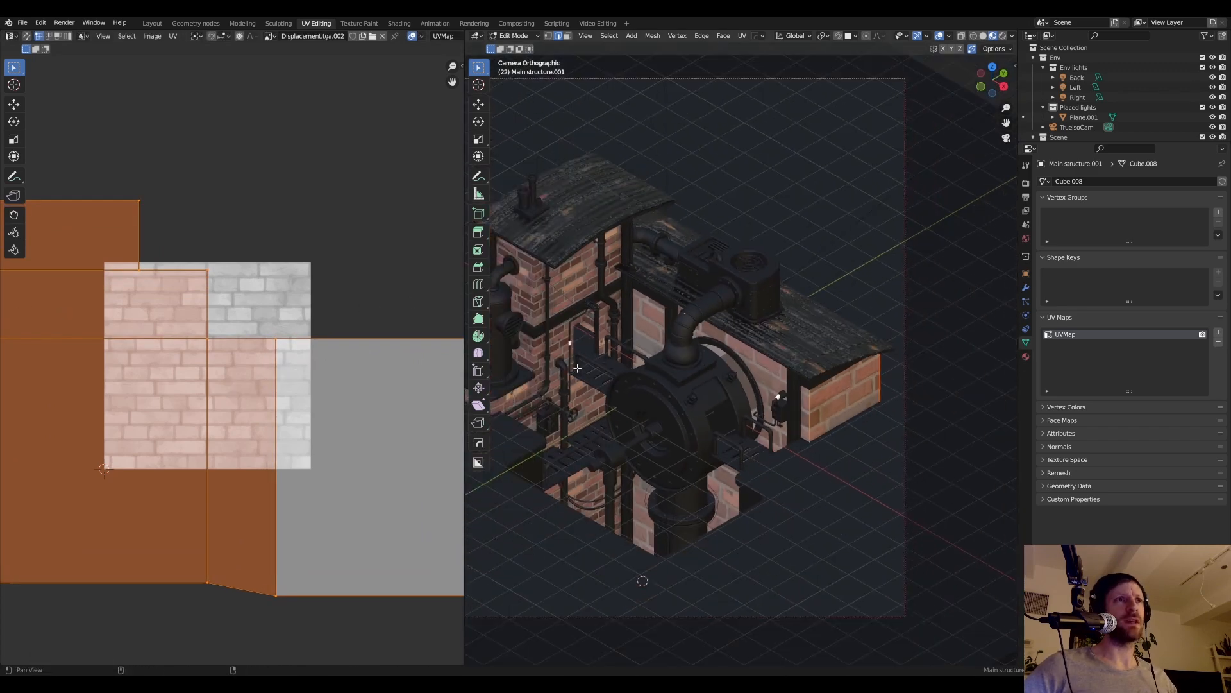
scroll(611, 363, "up", 4)
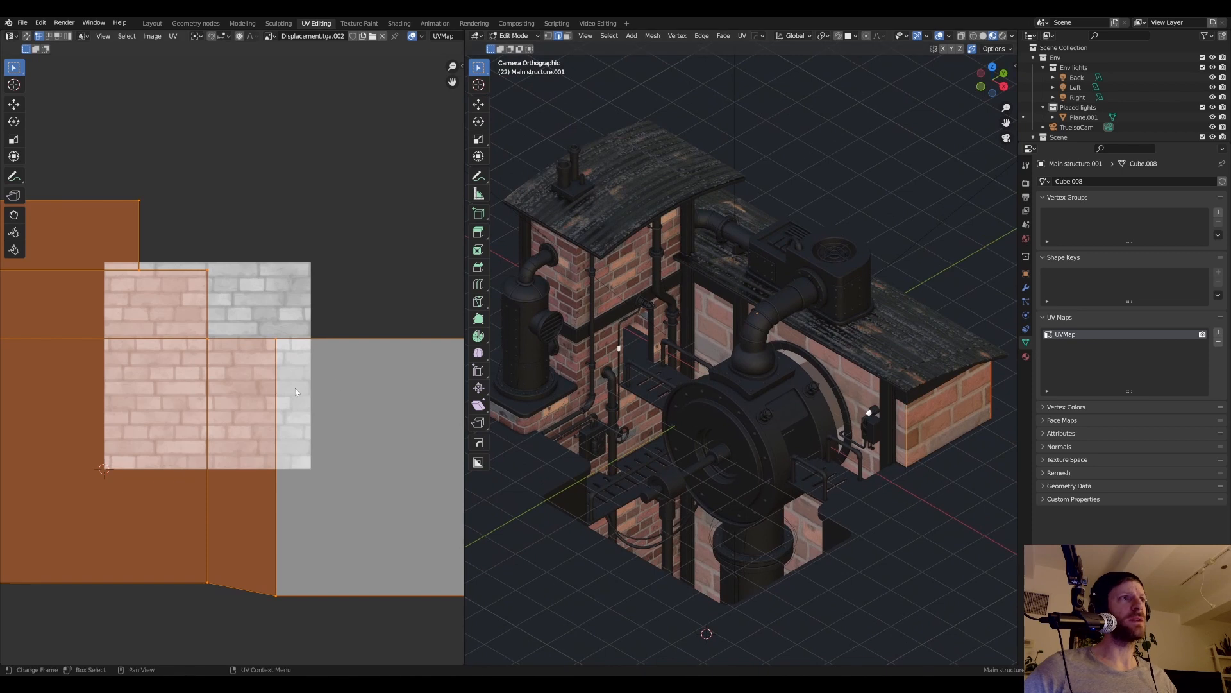
key("s")
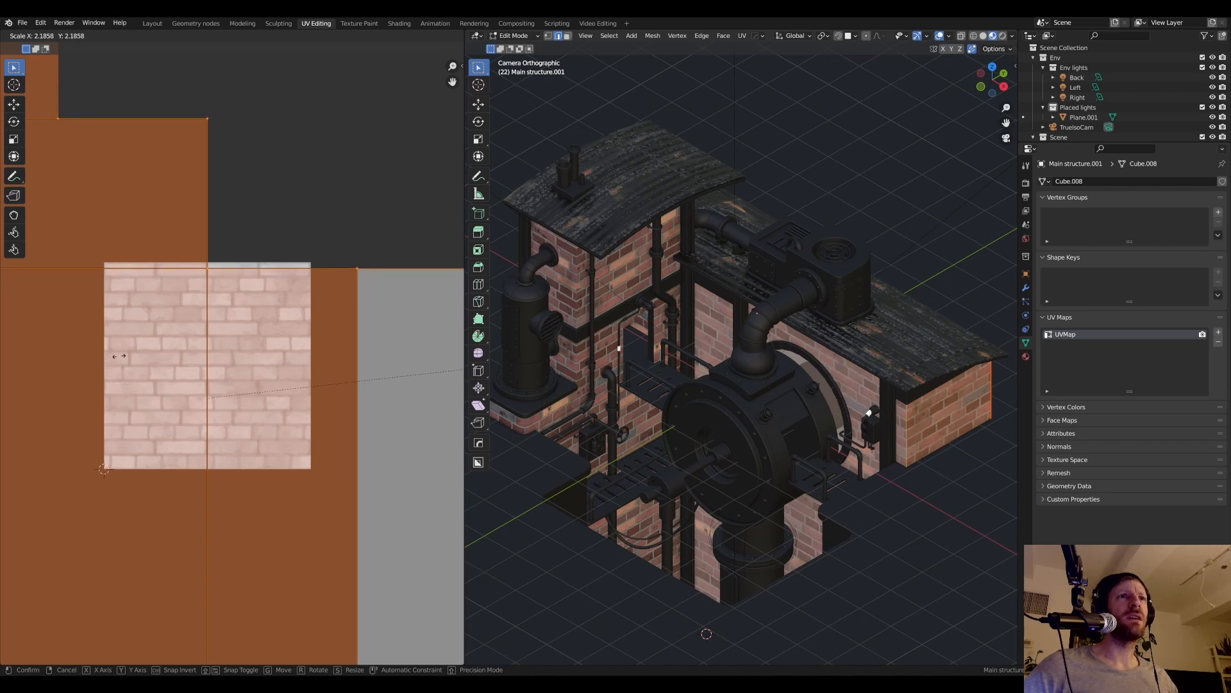
left_click(120, 355)
scroll(701, 370, "up", 4)
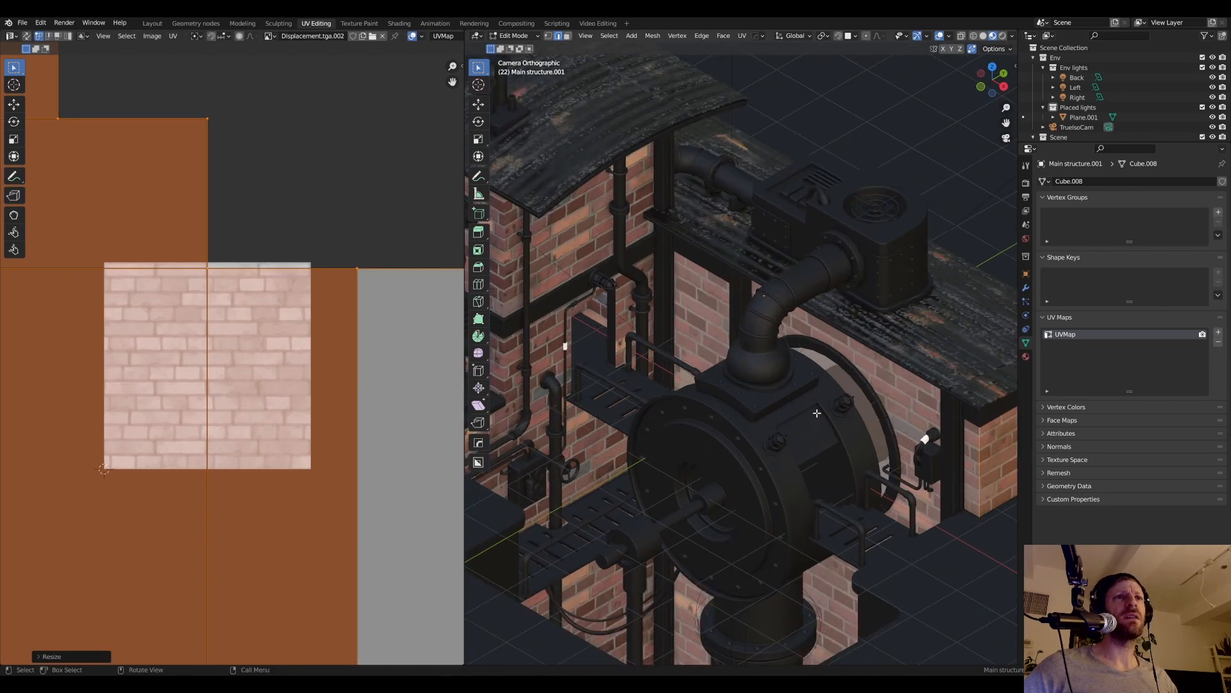
scroll(701, 370, "down", 4)
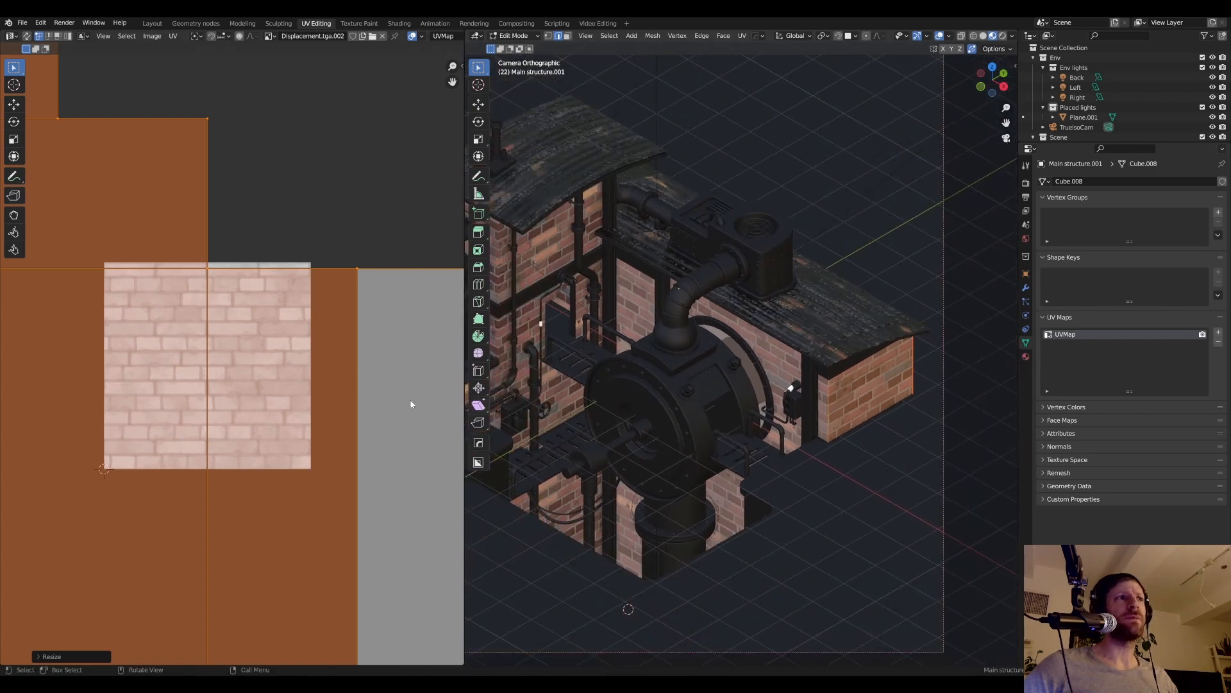
- Shift the wall's UVs along Y by about 0.086 to adjust the brick rows at the end wall's edges
scroll(863, 417, "up", 2)
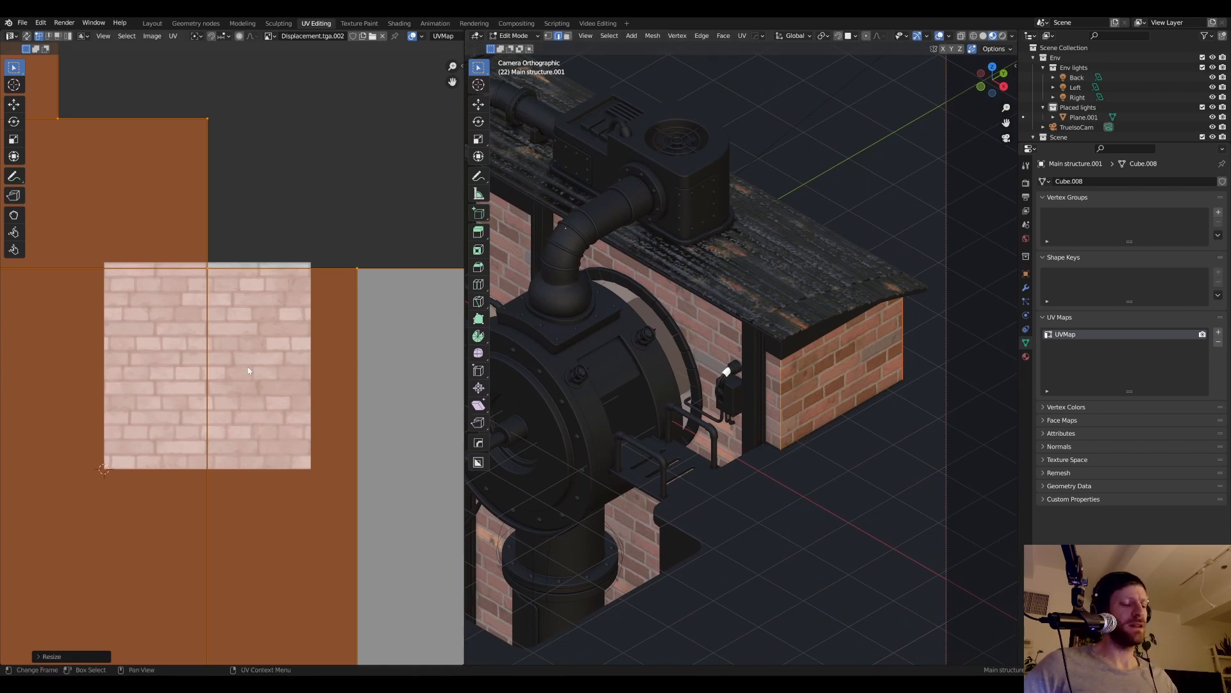
scroll(252, 369, "down", 1)
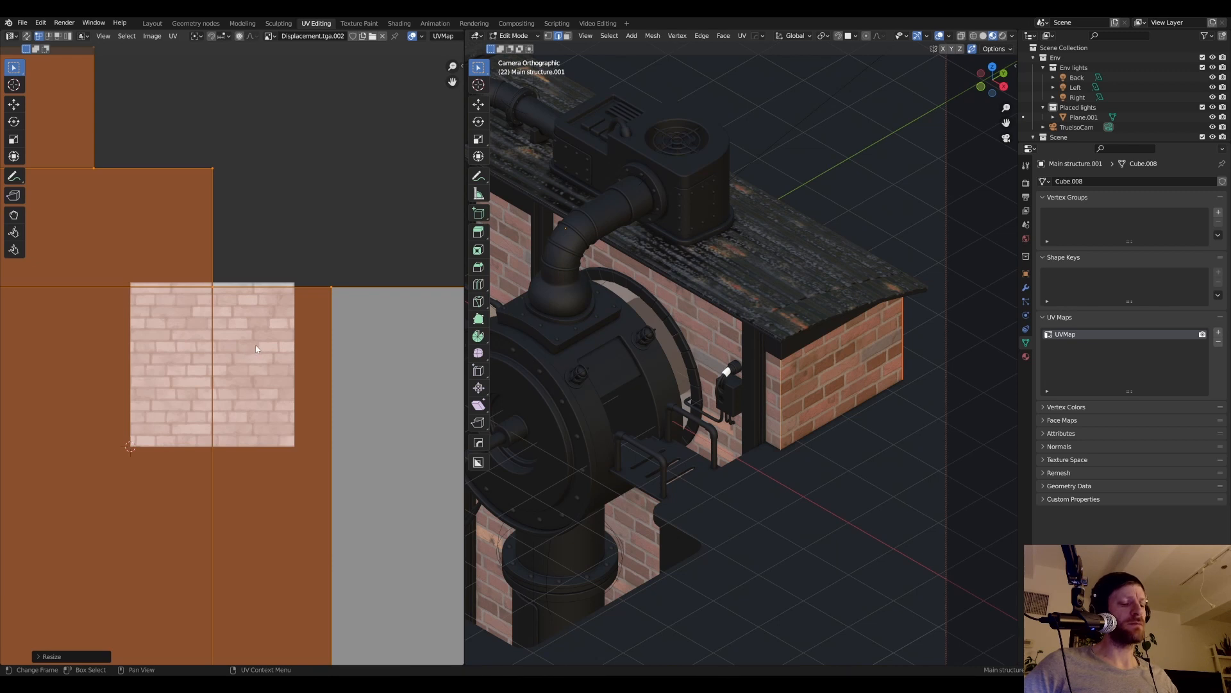
key("g")
key("y")
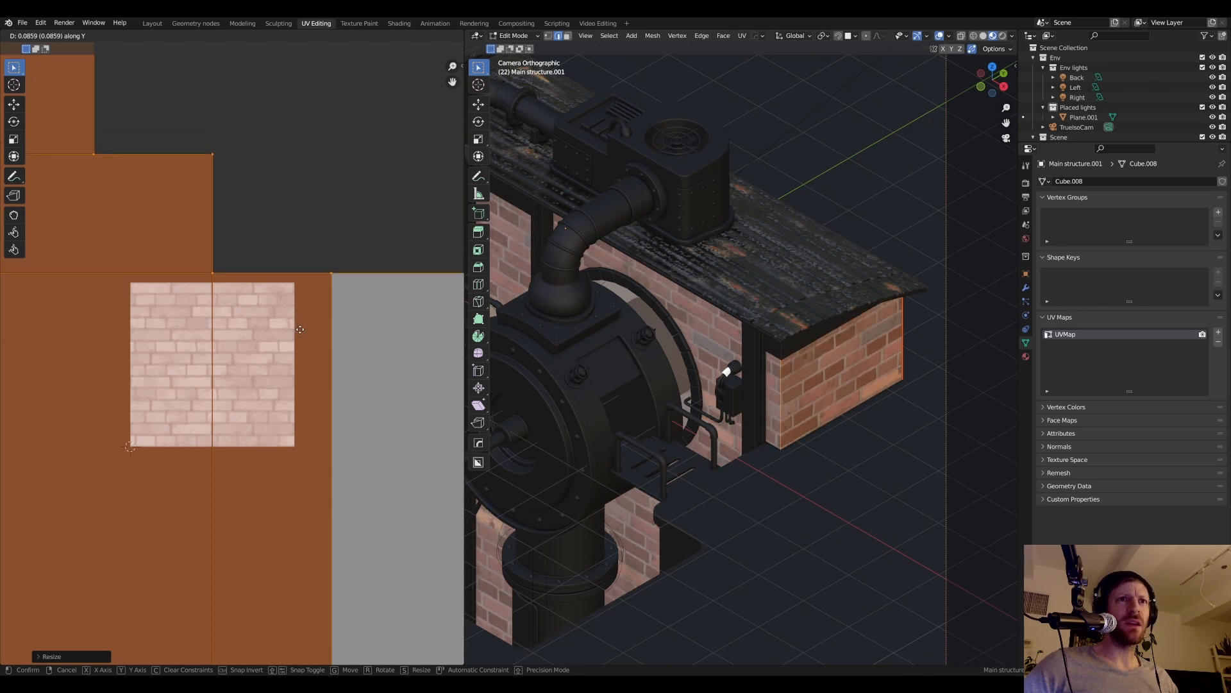
left_click(301, 332)
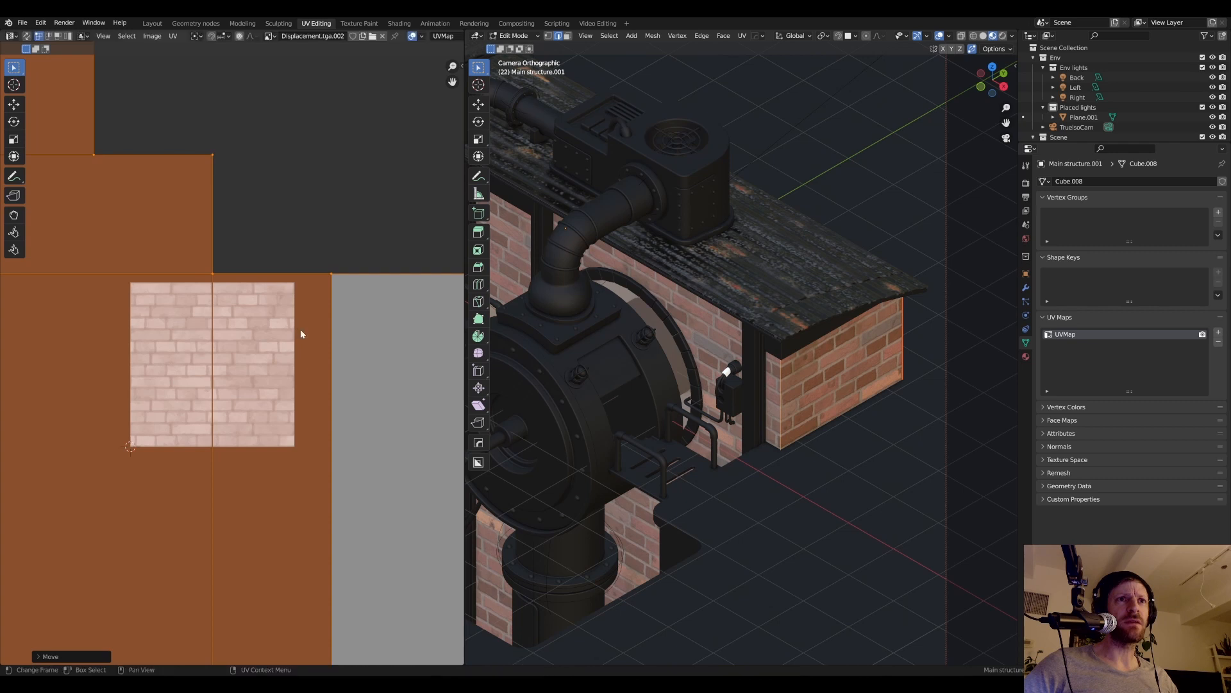
- Circle the lower corner of the end wall with an annotation stroke and undo it
left_click(479, 176)
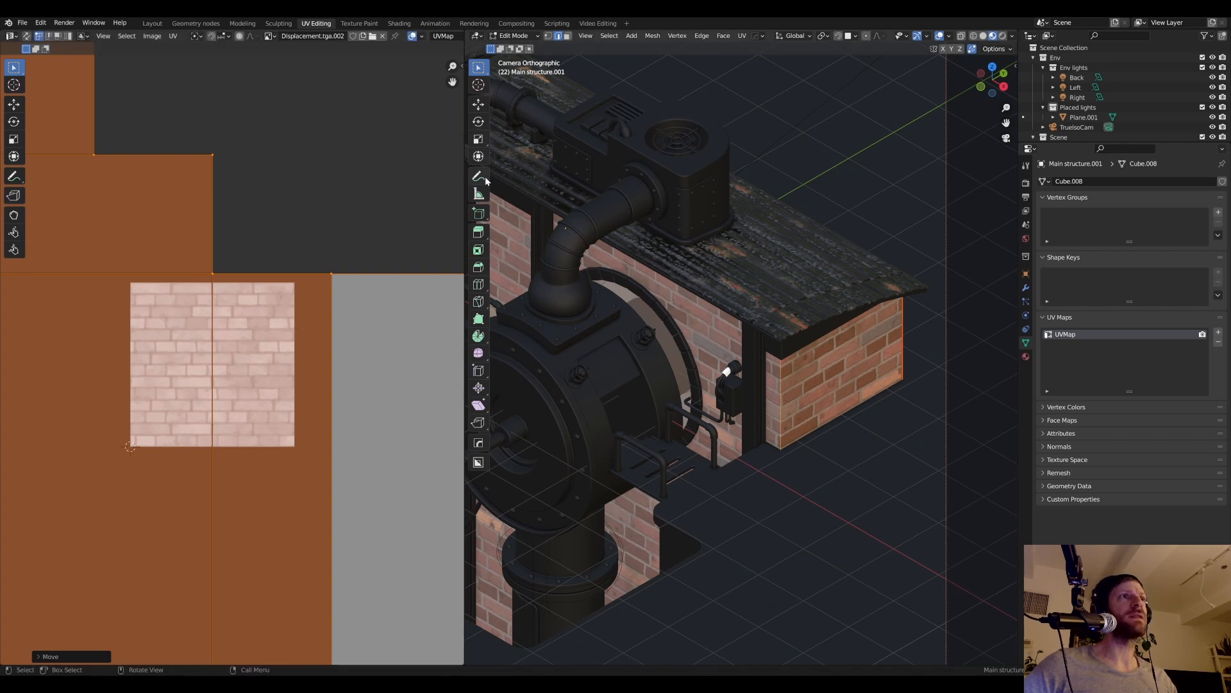
left_click_drag(850, 399, 782, 435)
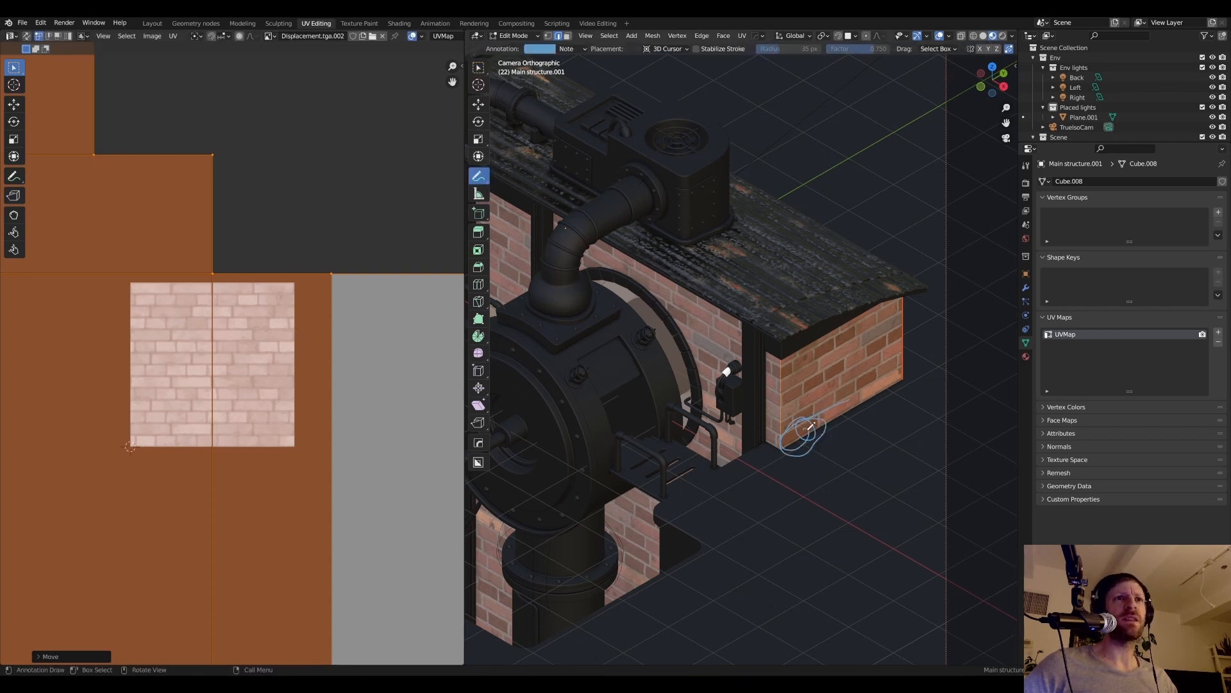
key("ctrl+z")
- Return the wall to Object Mode and centre the whole building in the camera view
middle_click_drag(800, 434, 769, 396)
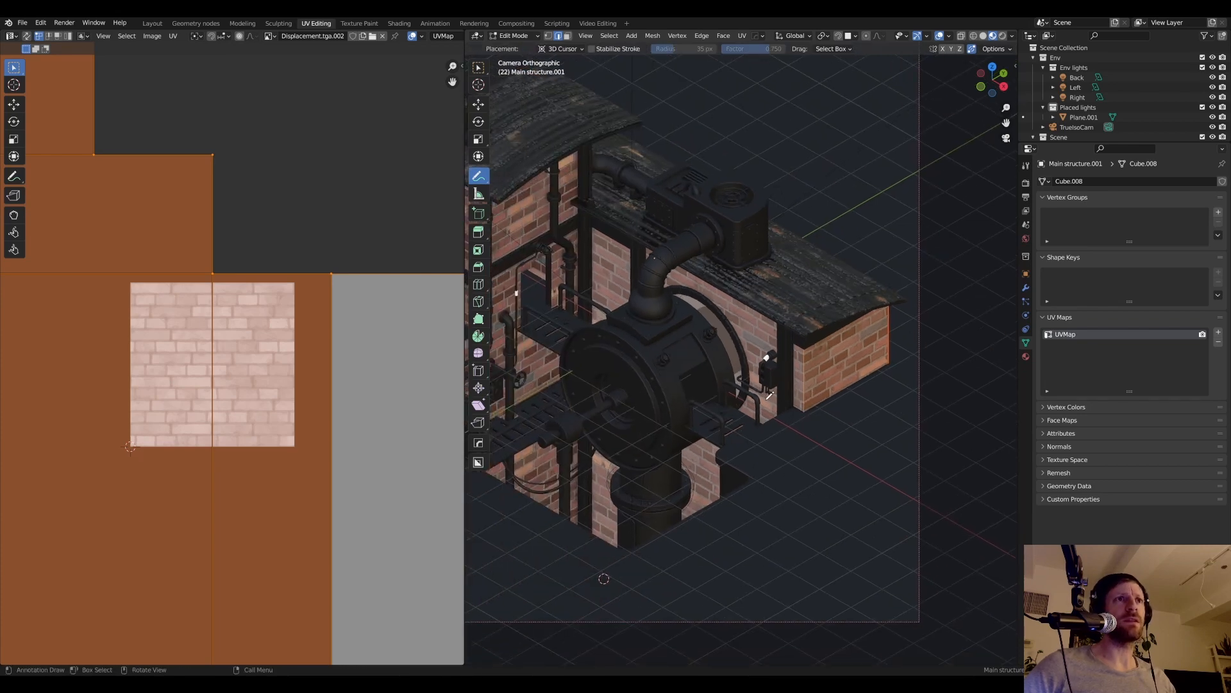
key("Tab")
middle_click_drag(738, 306, 699, 311)
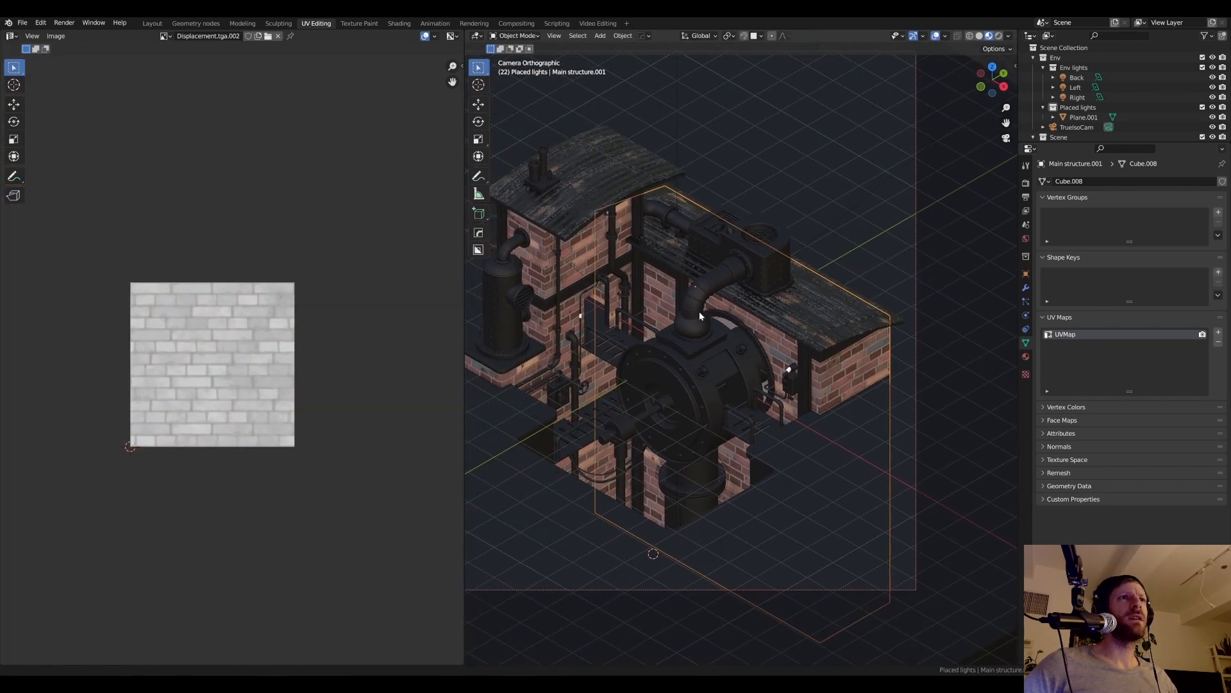
- Display the scene in Rendered shading to check the brick walls under the placed lights
key("z")
left_click(762, 279)
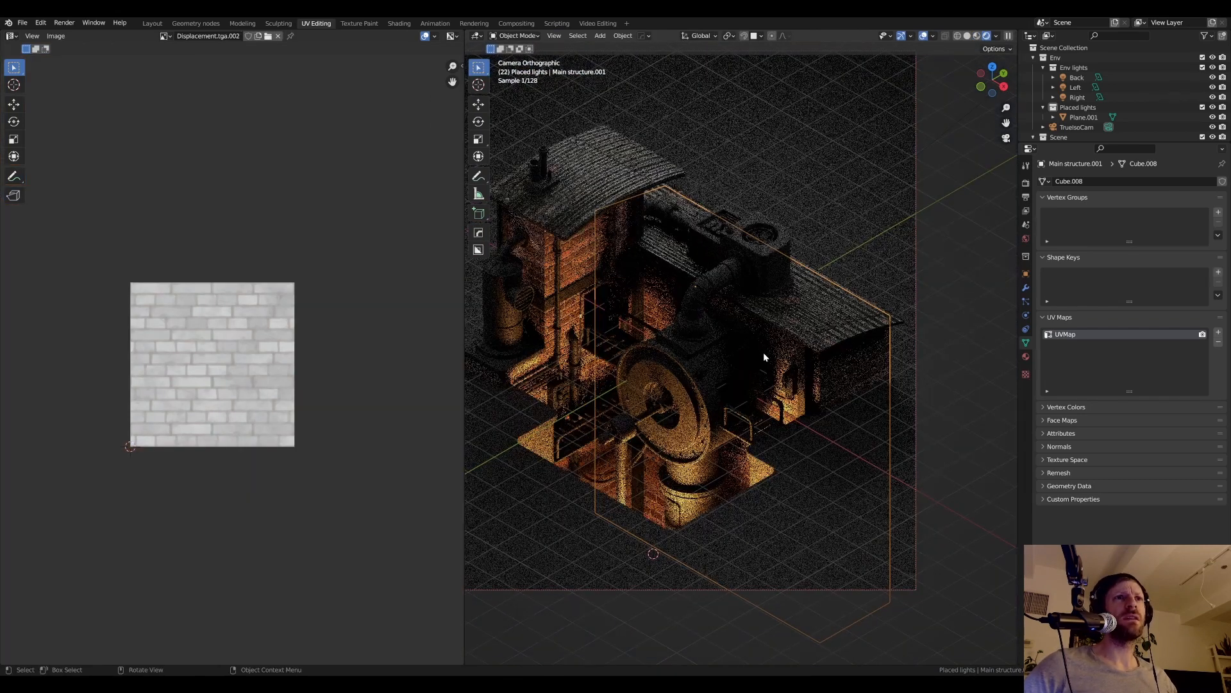
scroll(744, 370, "up", 3)
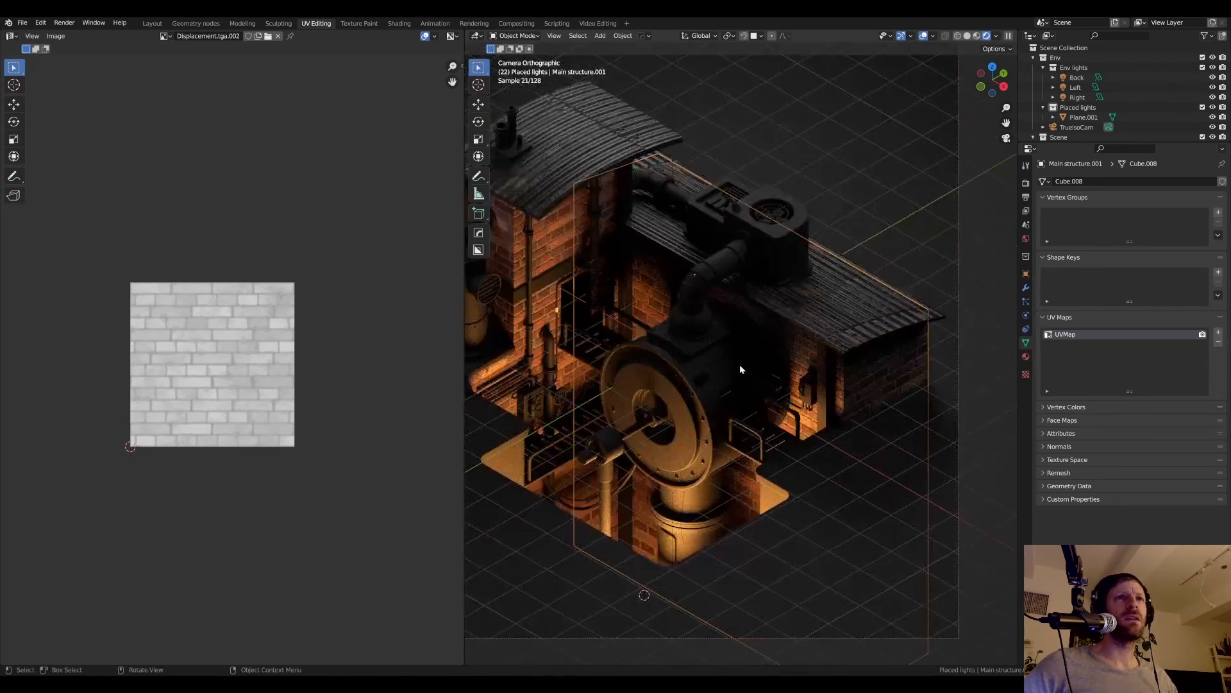
scroll(645, 306, "down", 2)
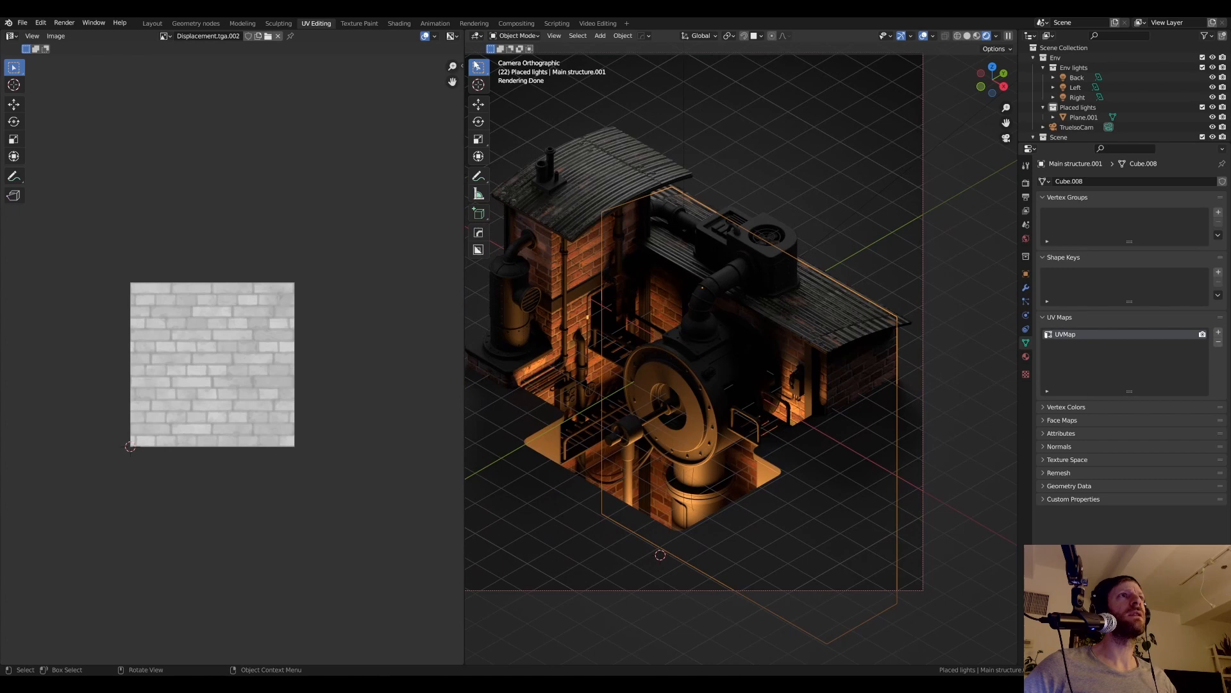
- In the Shading workspace, set the output width of the bricks_camden_blend substance to 1024
left_click(399, 24)
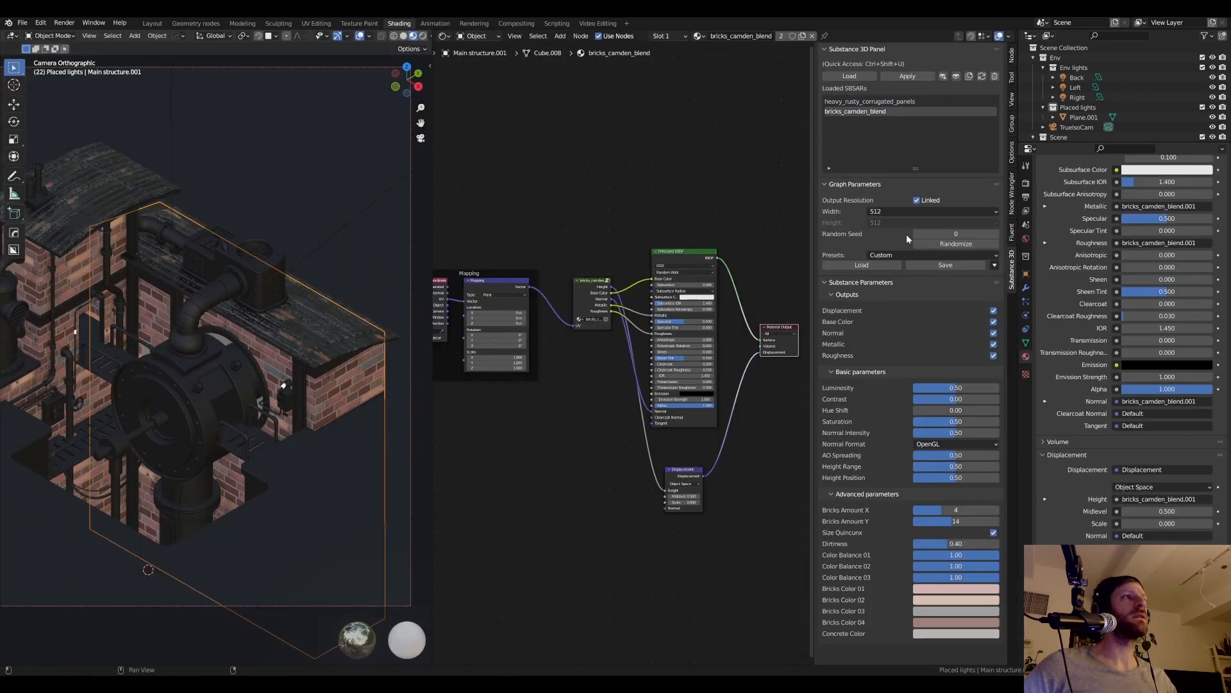
left_click(881, 211)
left_click(882, 212)
left_click(877, 214)
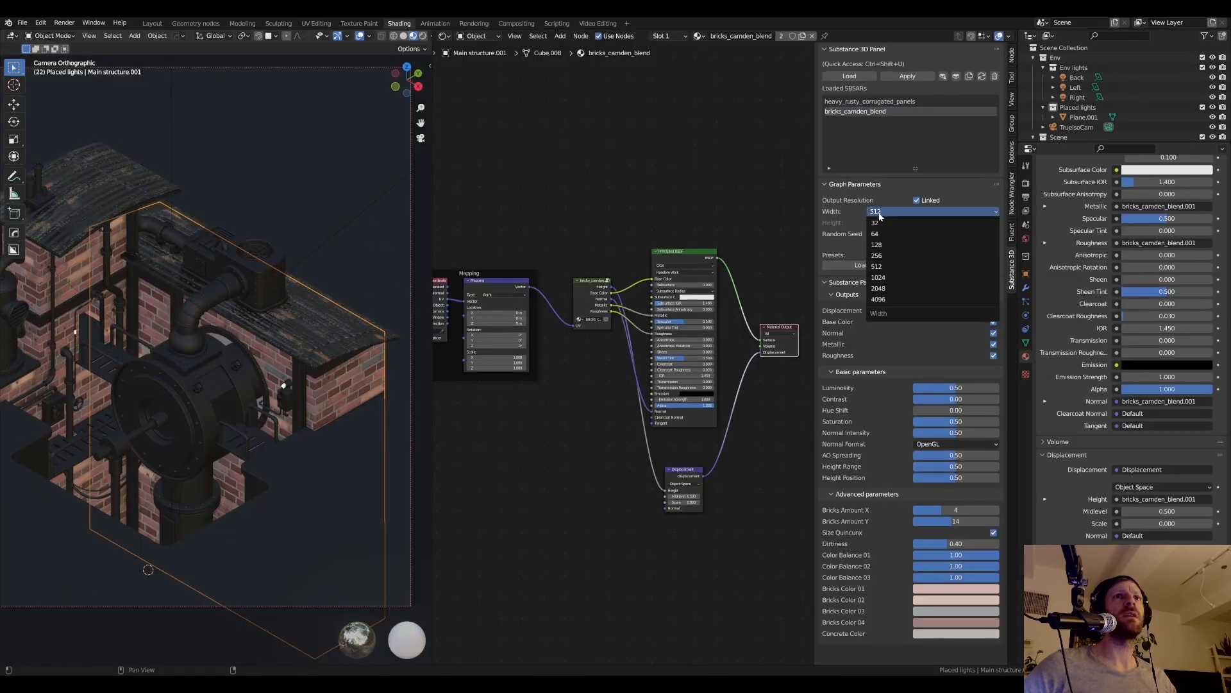
left_click(900, 277)
scroll(296, 360, "down", 1)
- Show the Shading workspace's viewport in Rendered mode and save the blend file
key("z")
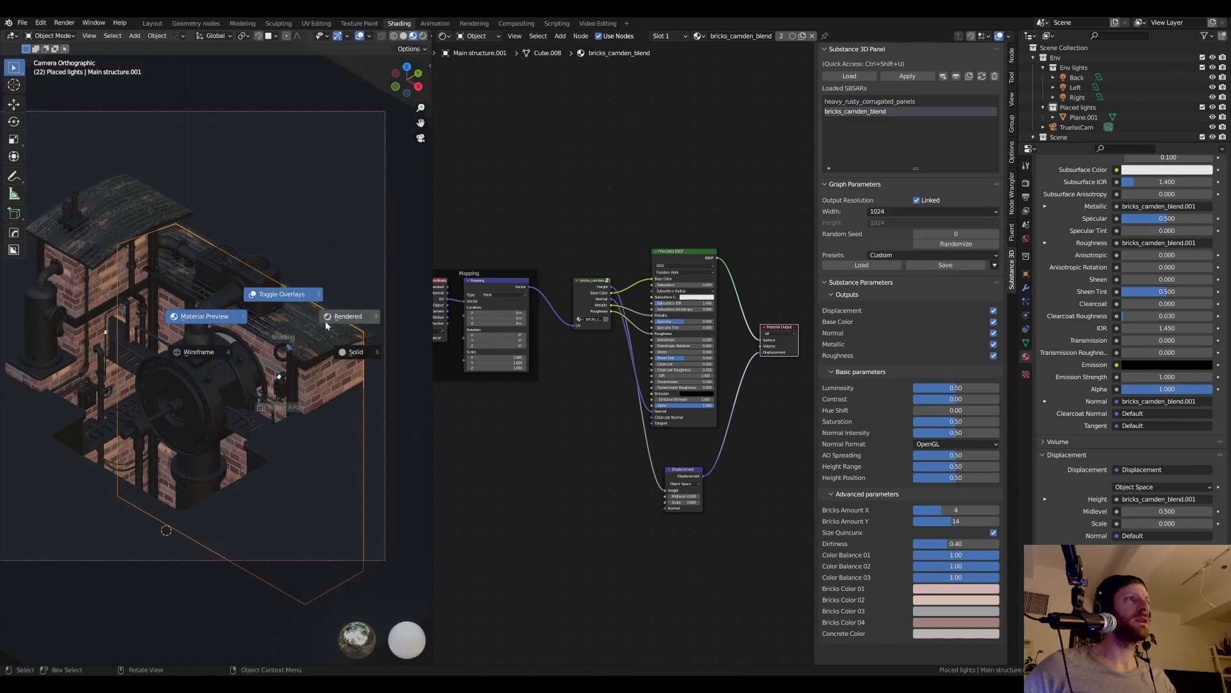
left_click(334, 318)
scroll(328, 319, "up", 2)
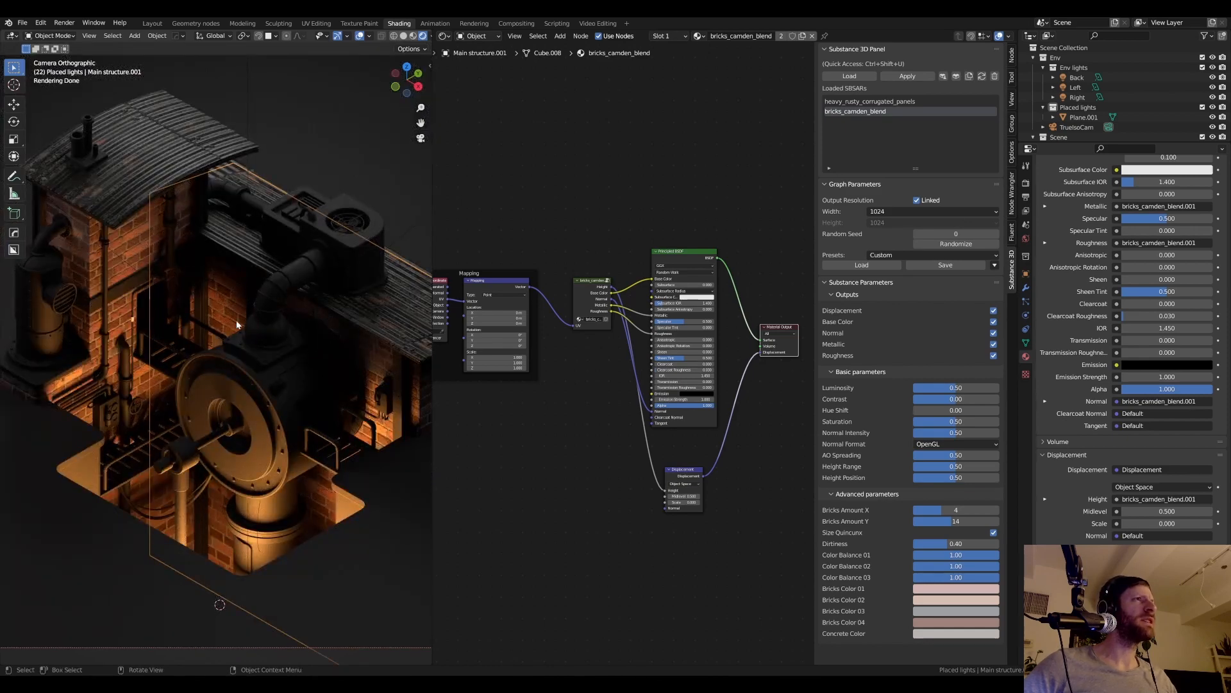
key("ctrl+s")
scroll(173, 298, "down", 2)
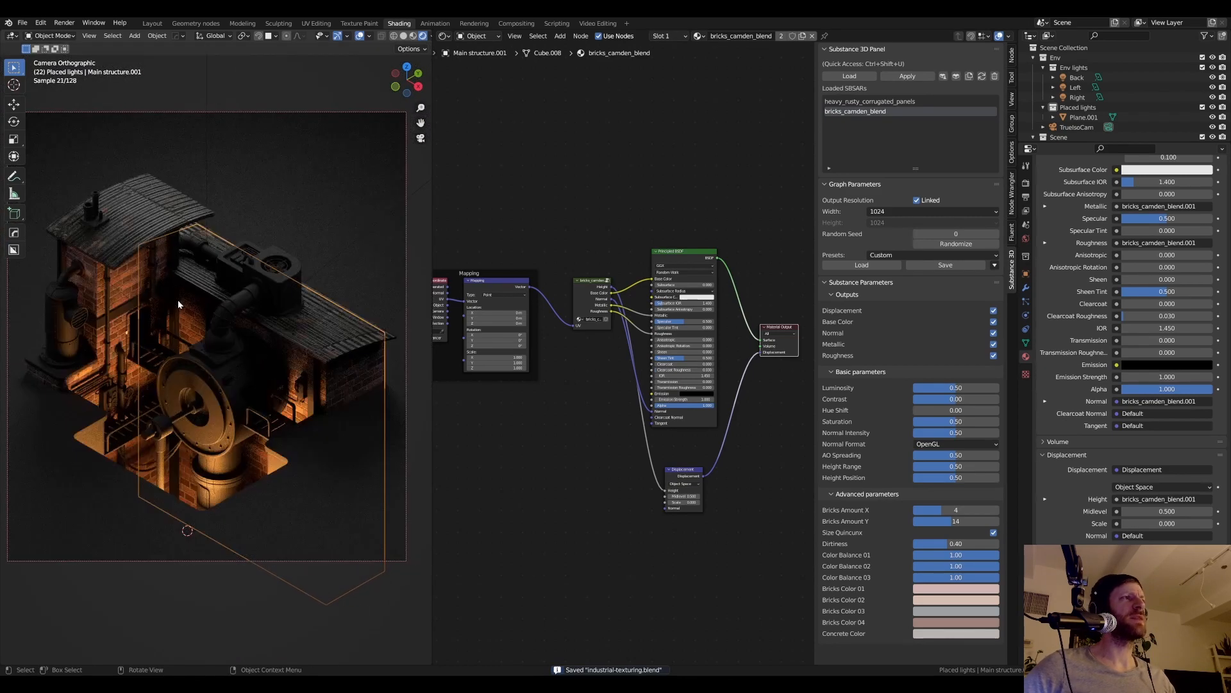
- Examine the brick walls up close in the rendered view and look over the brick material's node setup
scroll(176, 302, "up", 4)
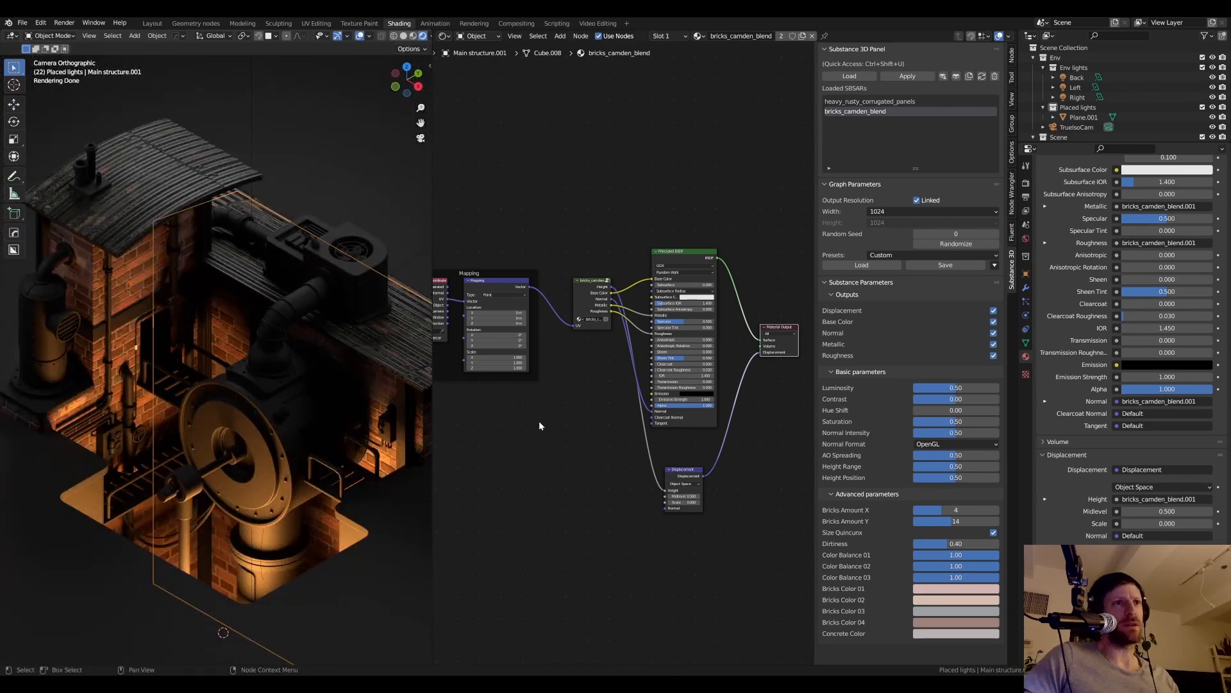
scroll(161, 345, "up", 4)
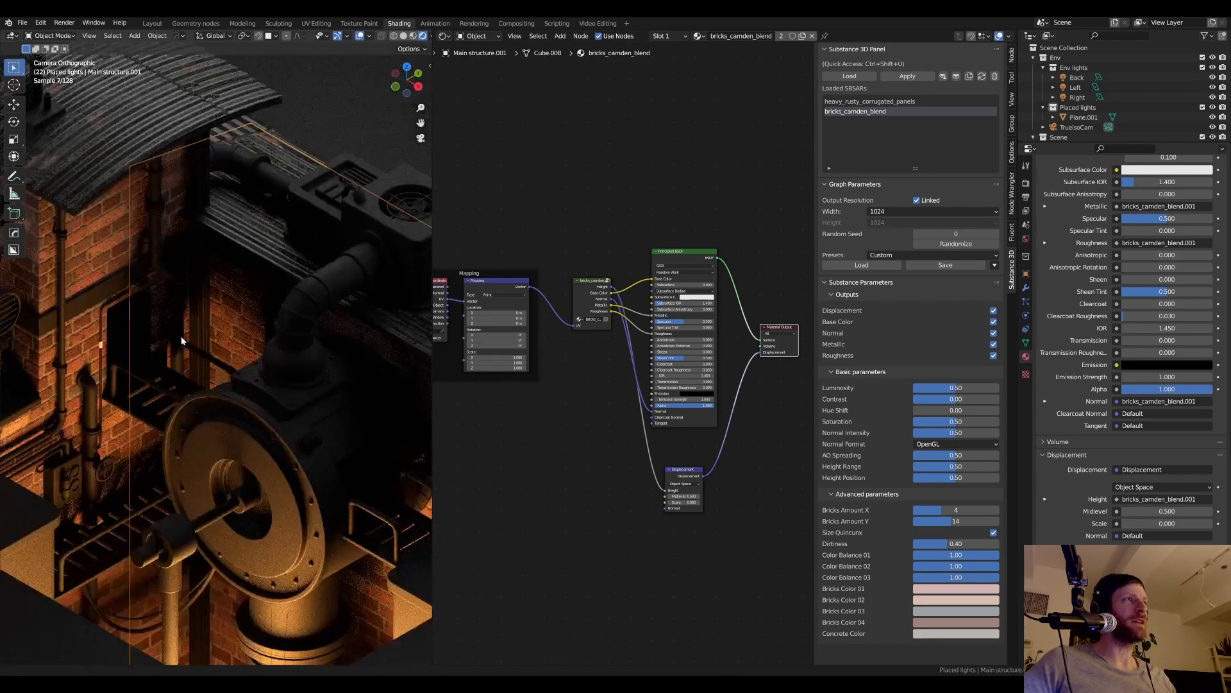
middle_click_drag(191, 329, 274, 367, "shift")
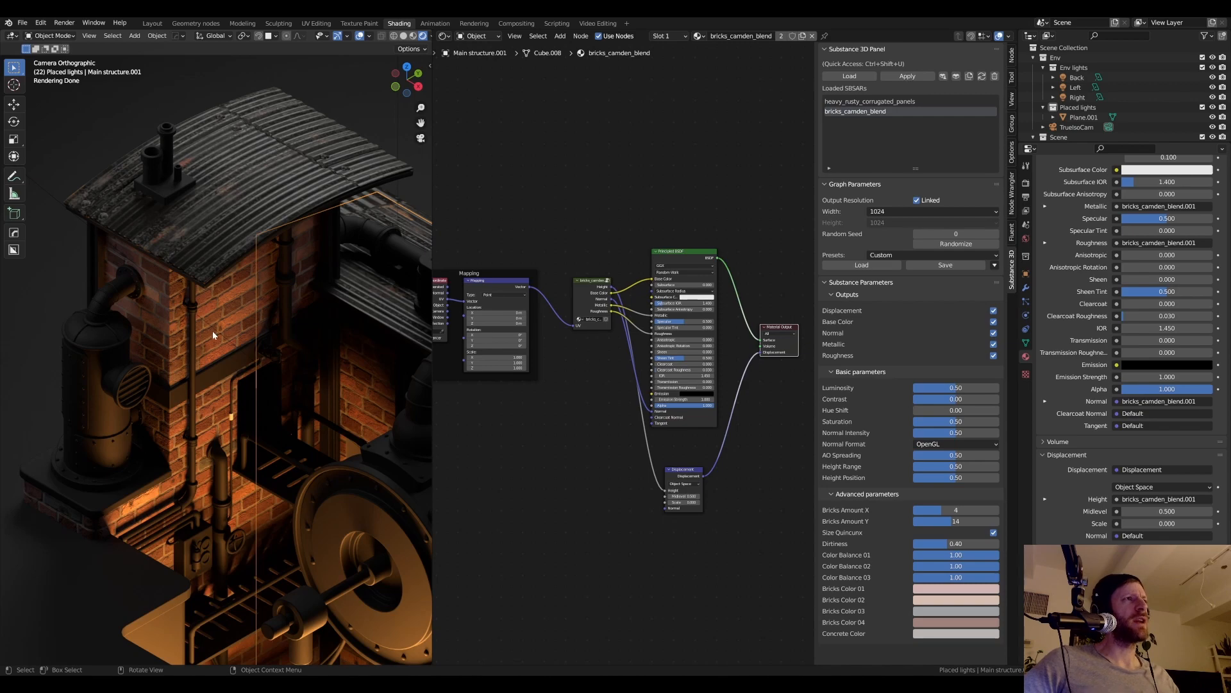
scroll(213, 331, "up", 3)
scroll(299, 349, "down", 2)
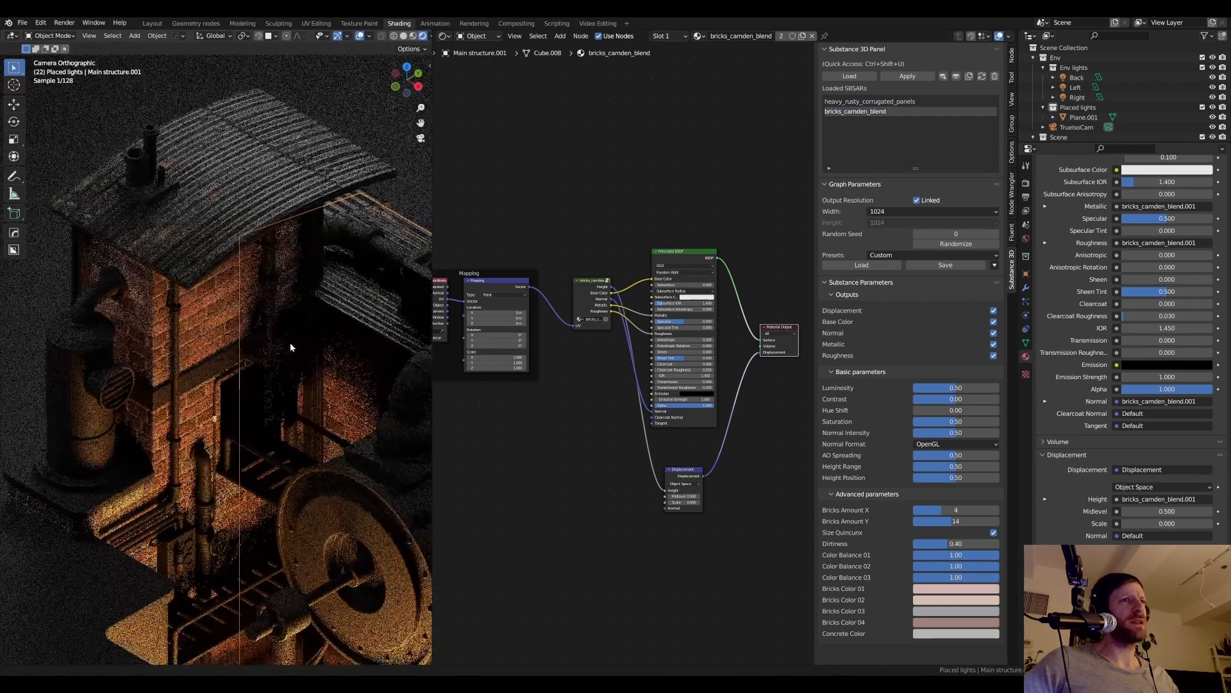
middle_click_drag(556, 384, 605, 443)
scroll(662, 454, "up", 1)
scroll(662, 454, "down", 1)
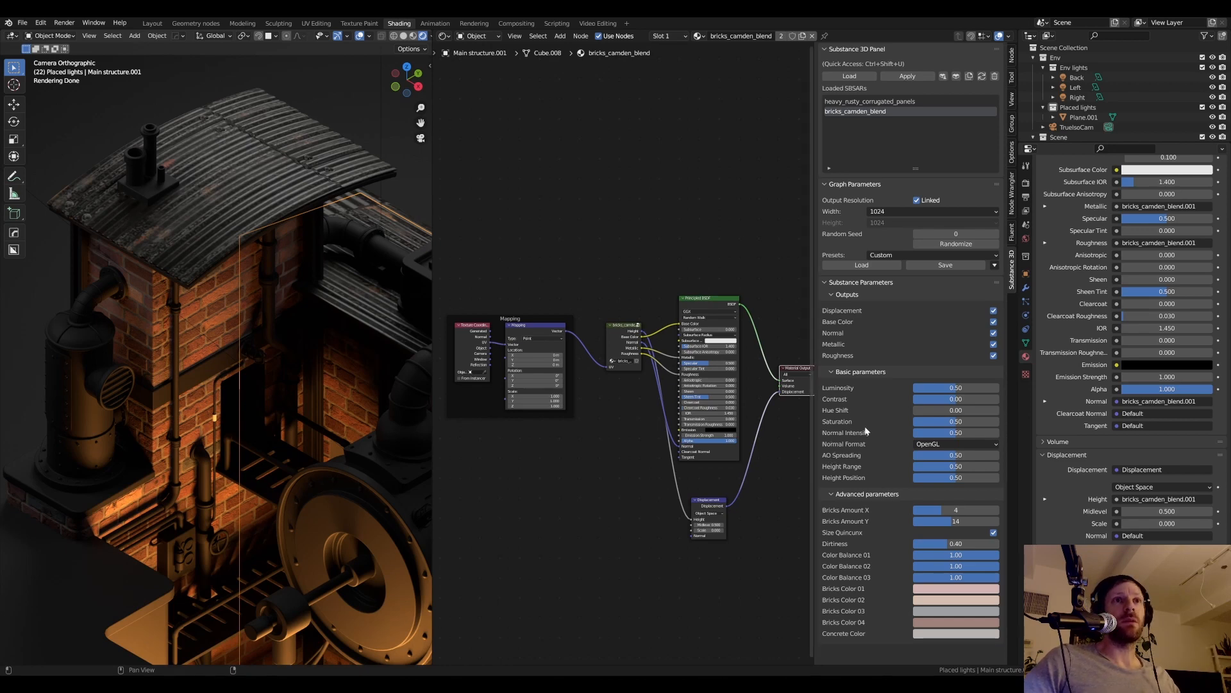
- Set the brick substance's Normal Intensity to 0 and view the walls closely in Material Preview shading
left_click(956, 433)
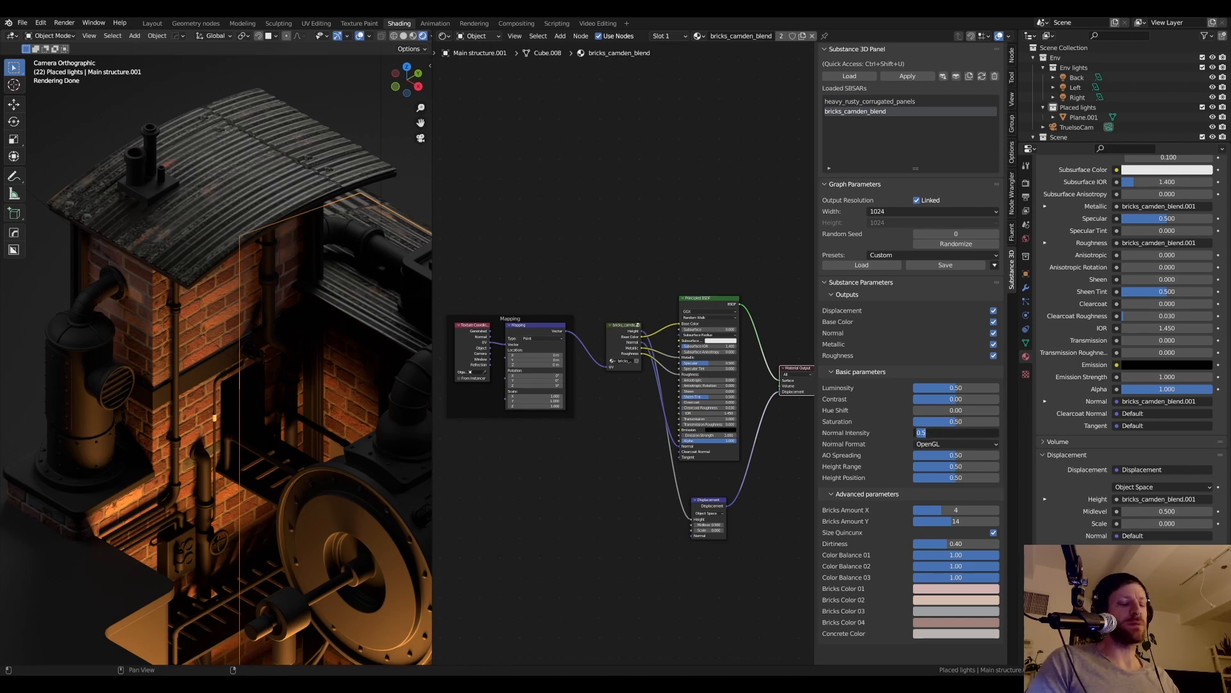
type("0")
key("Return")
key("z")
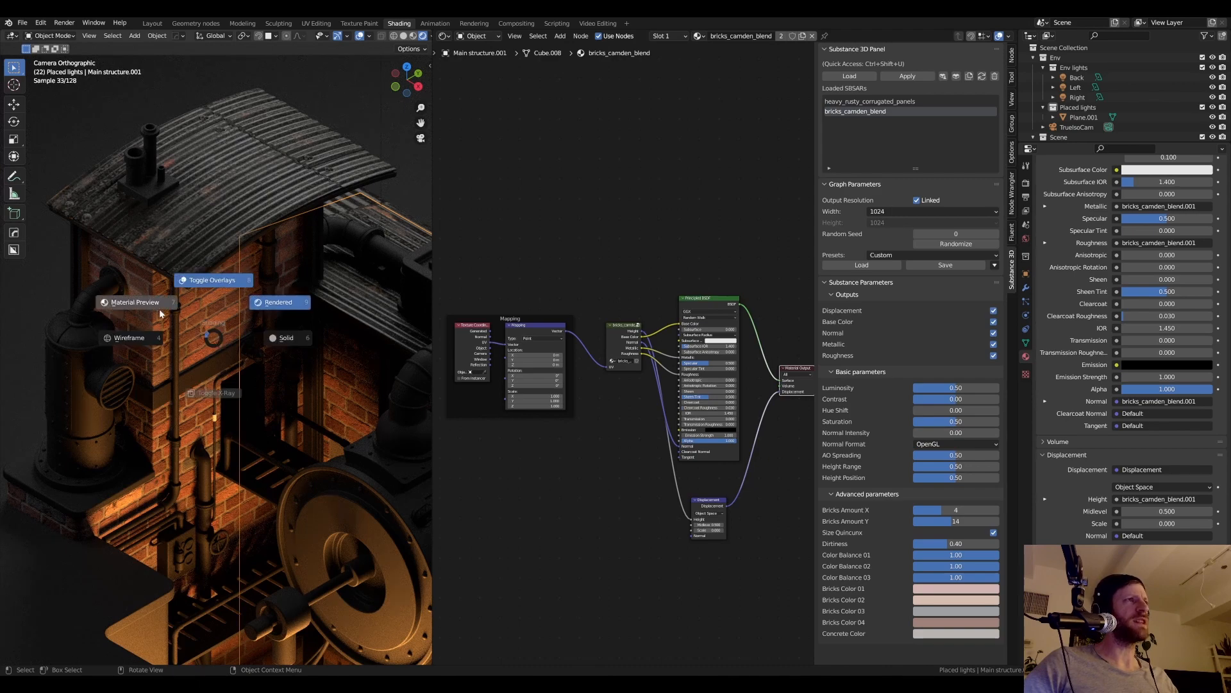
left_click(160, 313)
scroll(180, 314, "up", 6)
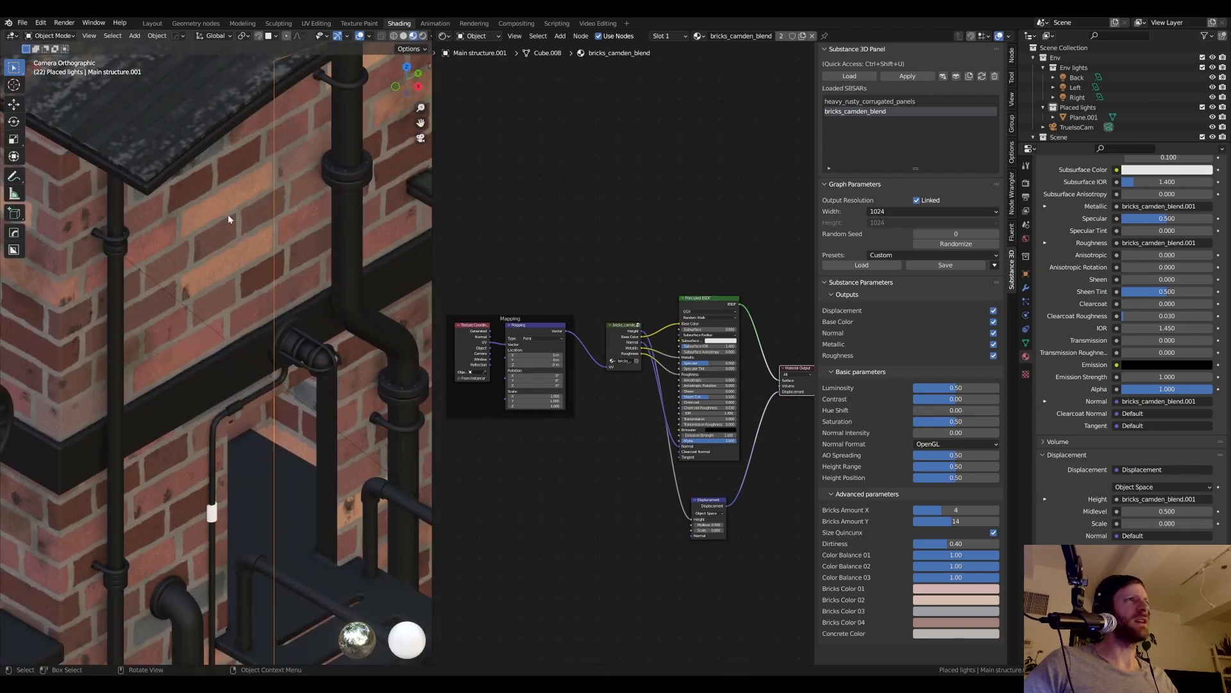
- Return the viewport to Rendered shading and examine the tower's brick walls from closer and farther away
scroll(229, 219, "down", 3)
key("z")
left_click(263, 260)
scroll(275, 268, "down", 3)
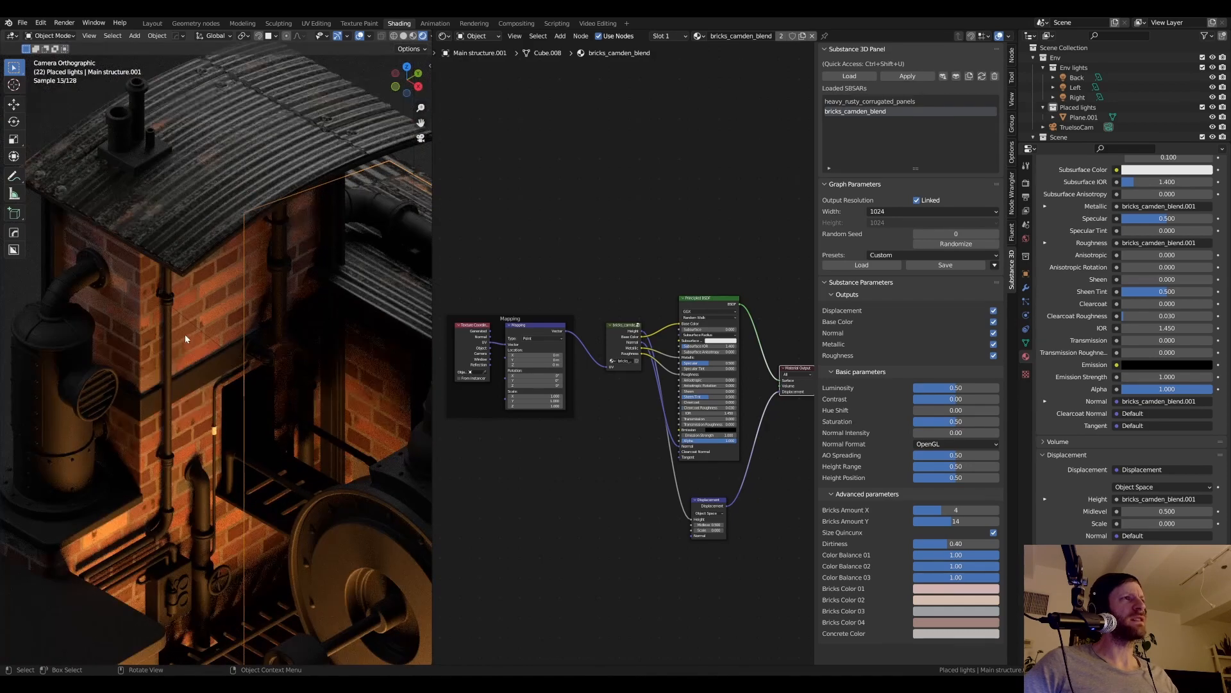
scroll(186, 335, "down", 2)
scroll(259, 350, "down", 2)
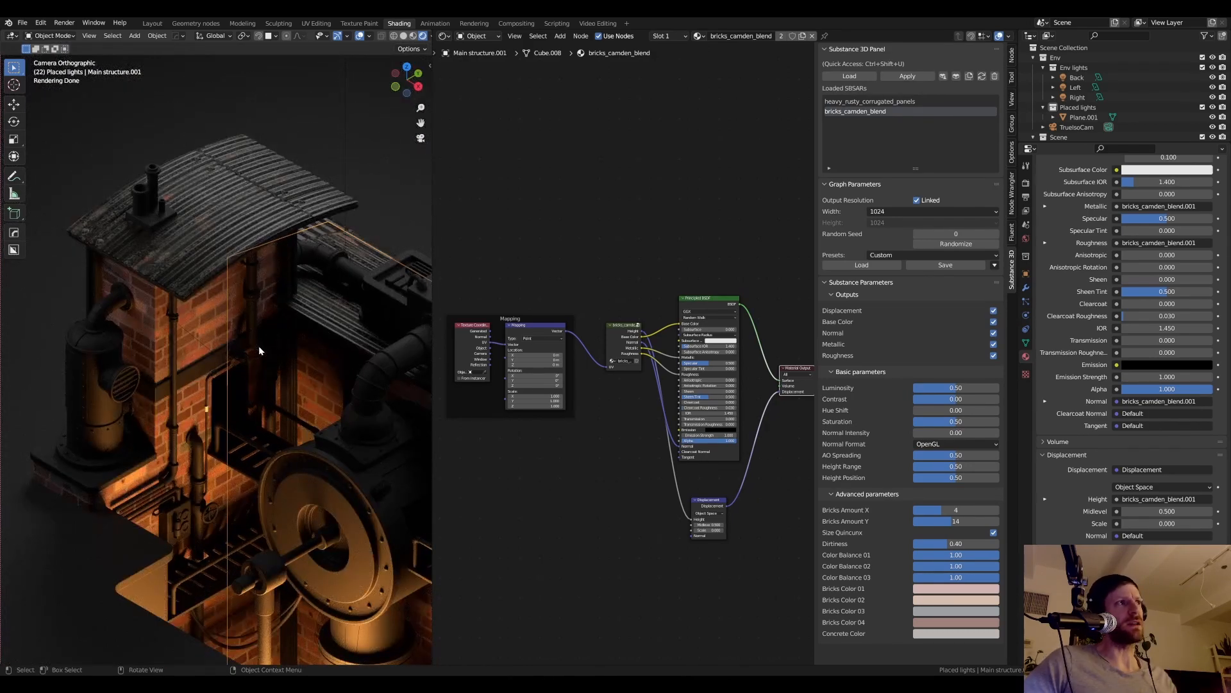
scroll(227, 345, "up", 1)
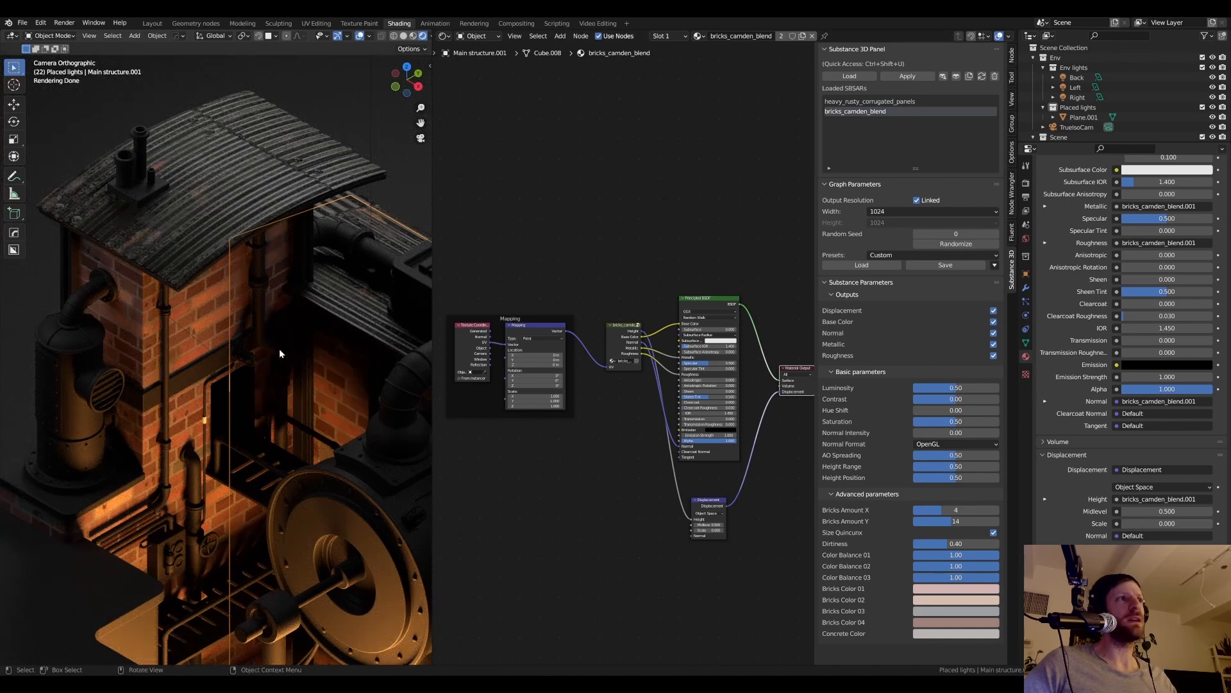
- Select the tower's main structure and set the brick substance's Normal Intensity to 0.4
left_click(207, 319)
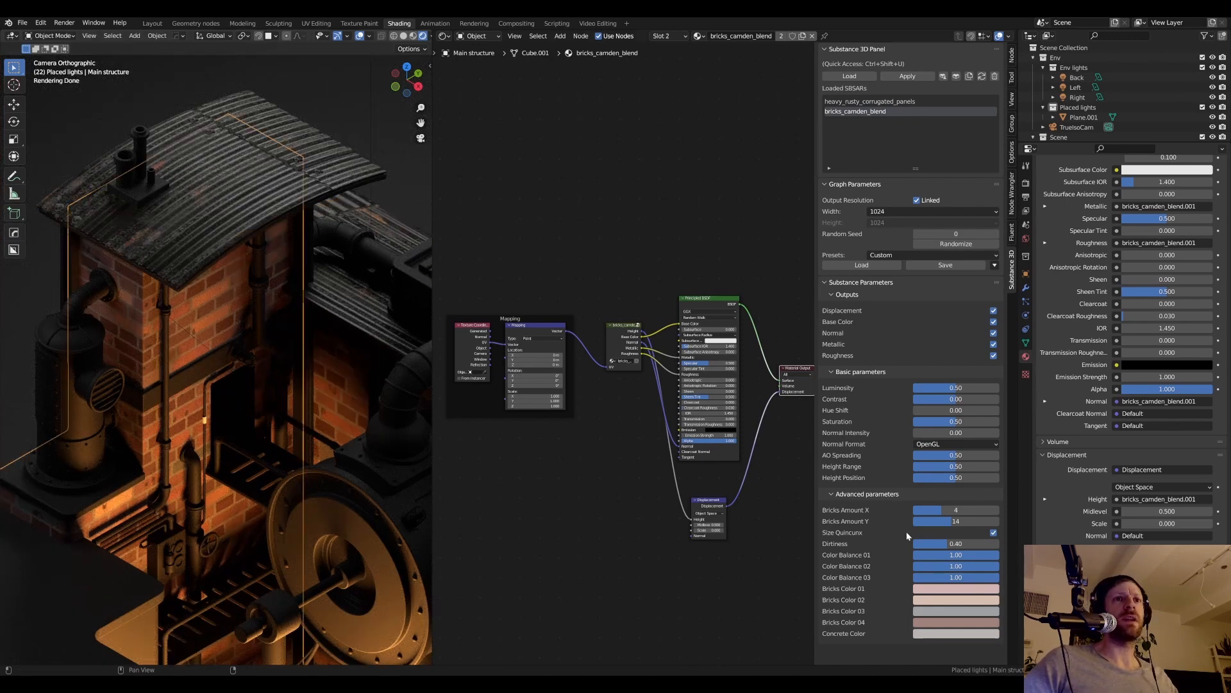
left_click(938, 432)
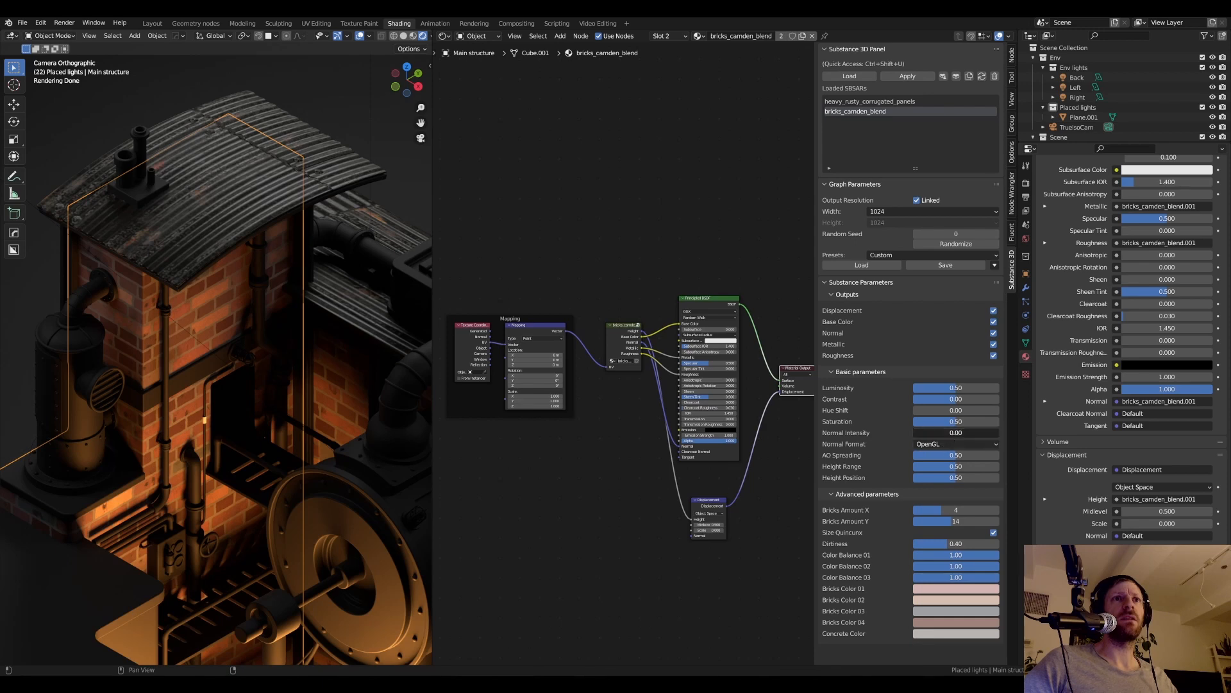
key("BackSpace")
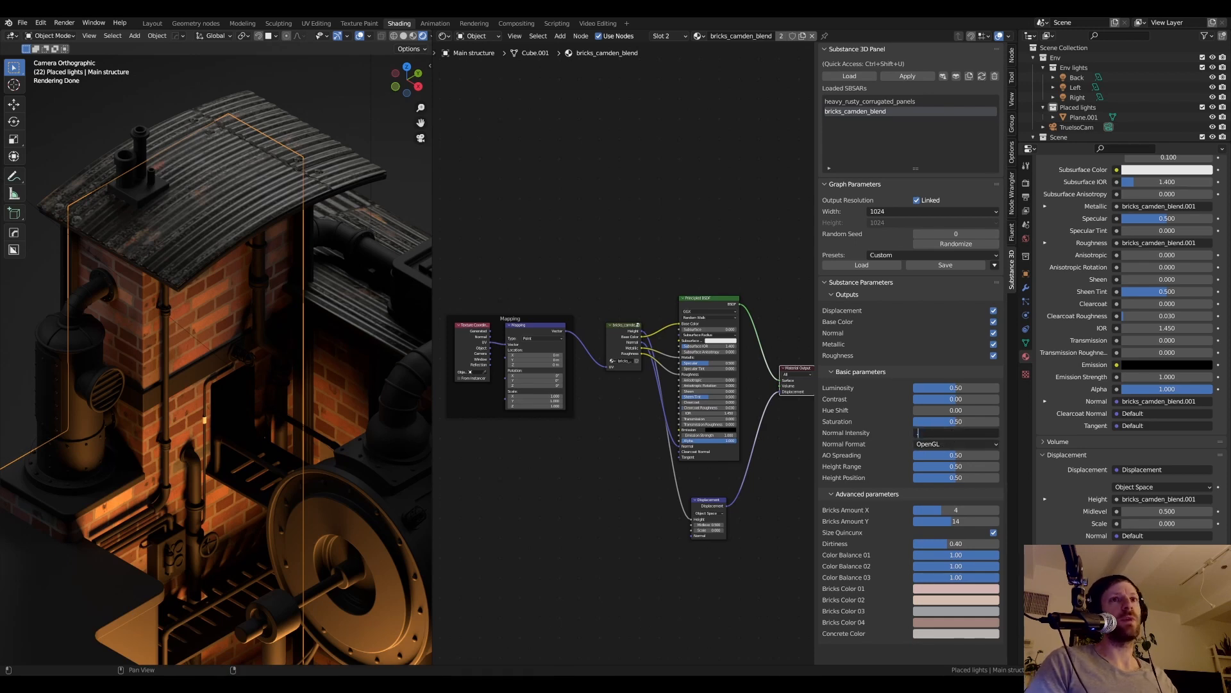
type("0.4")
key("Return")
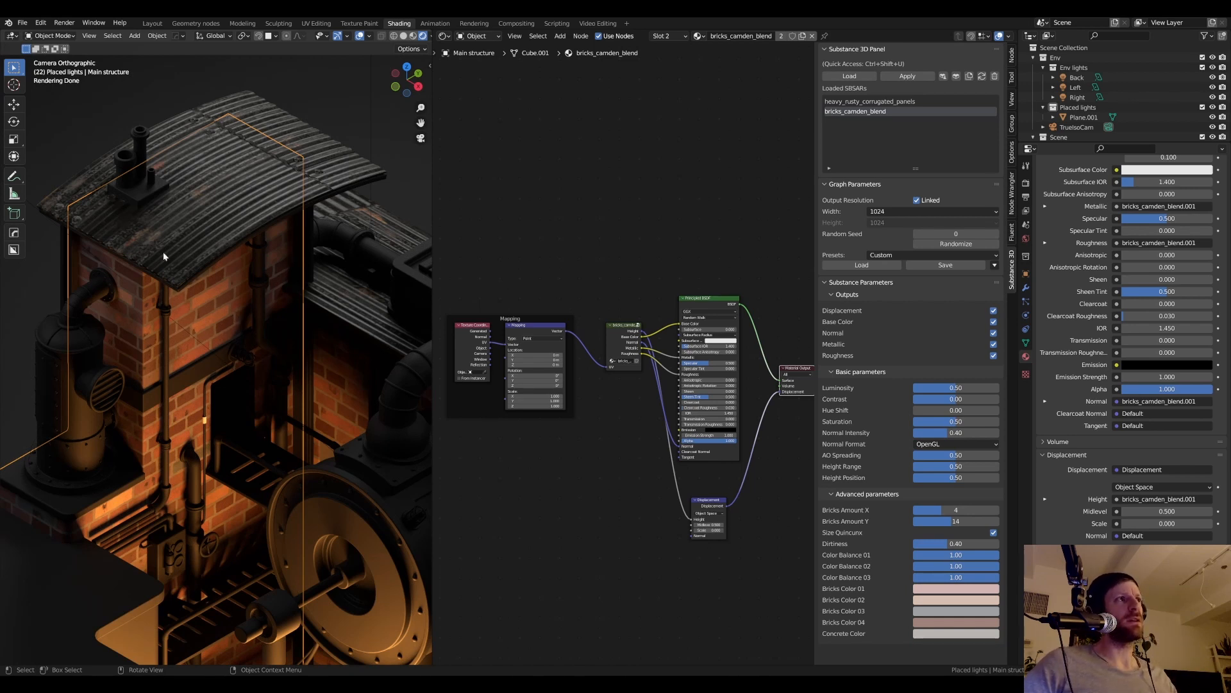
- Refresh the render preview by switching to Solid shading and back to Rendered, and inspect the tower's bricks
key("z")
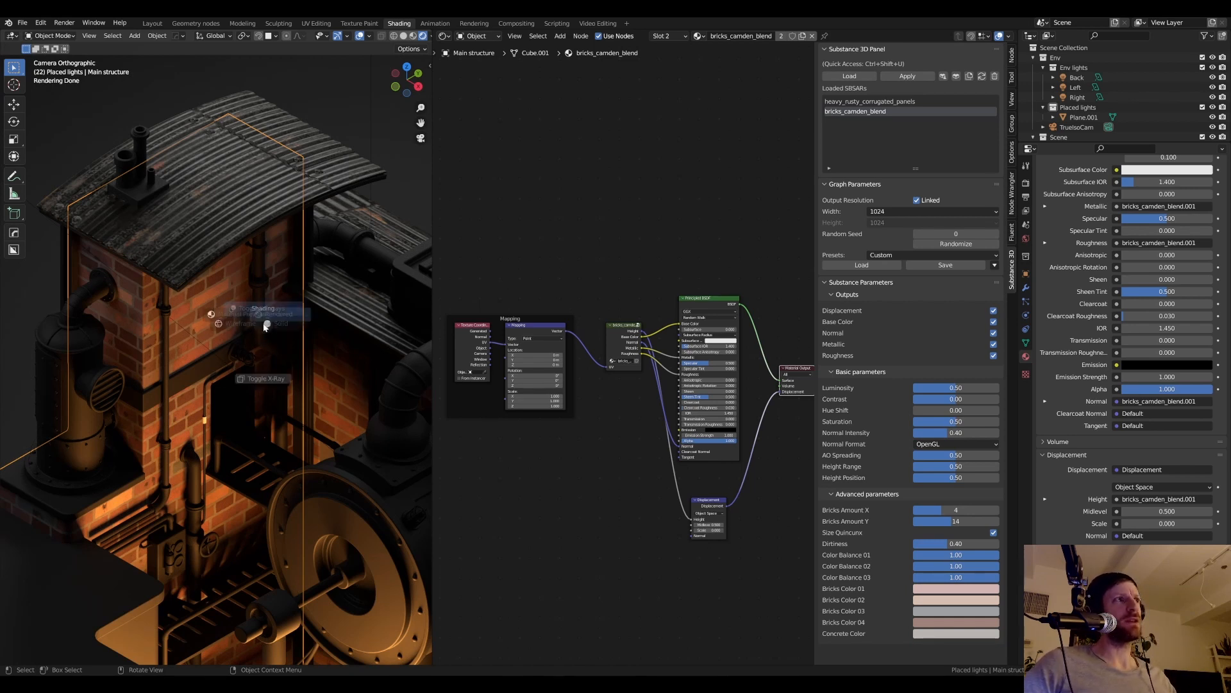
left_click(355, 311)
key("z")
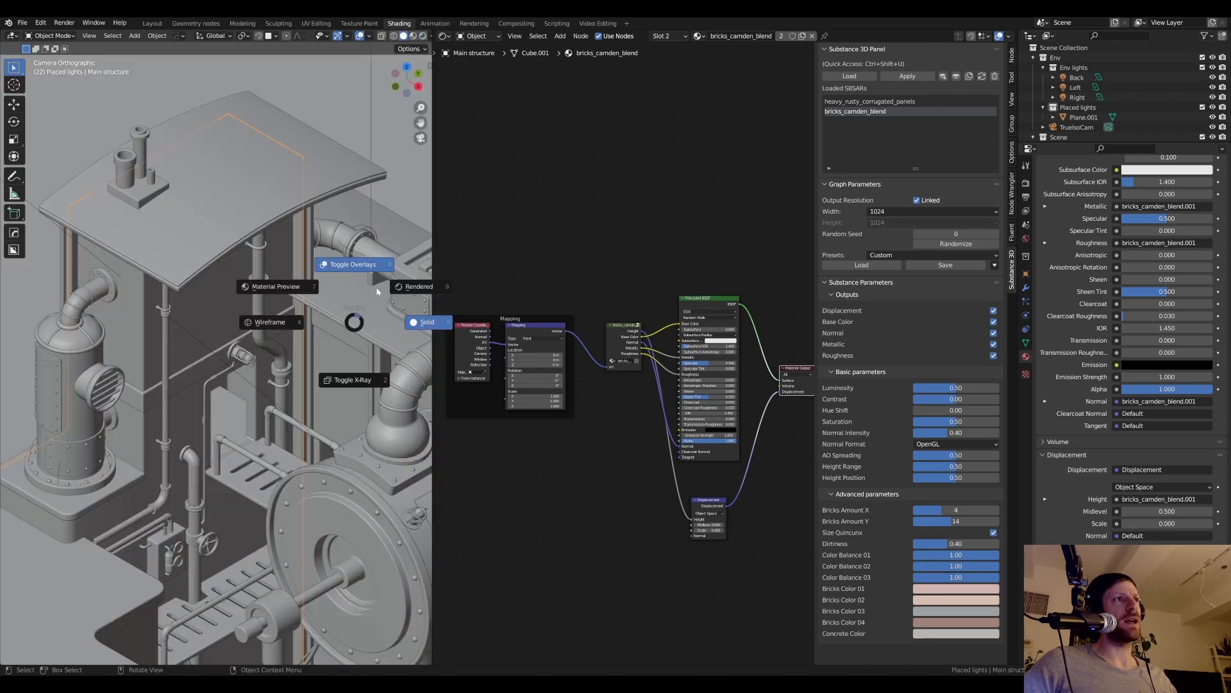
left_click(321, 293)
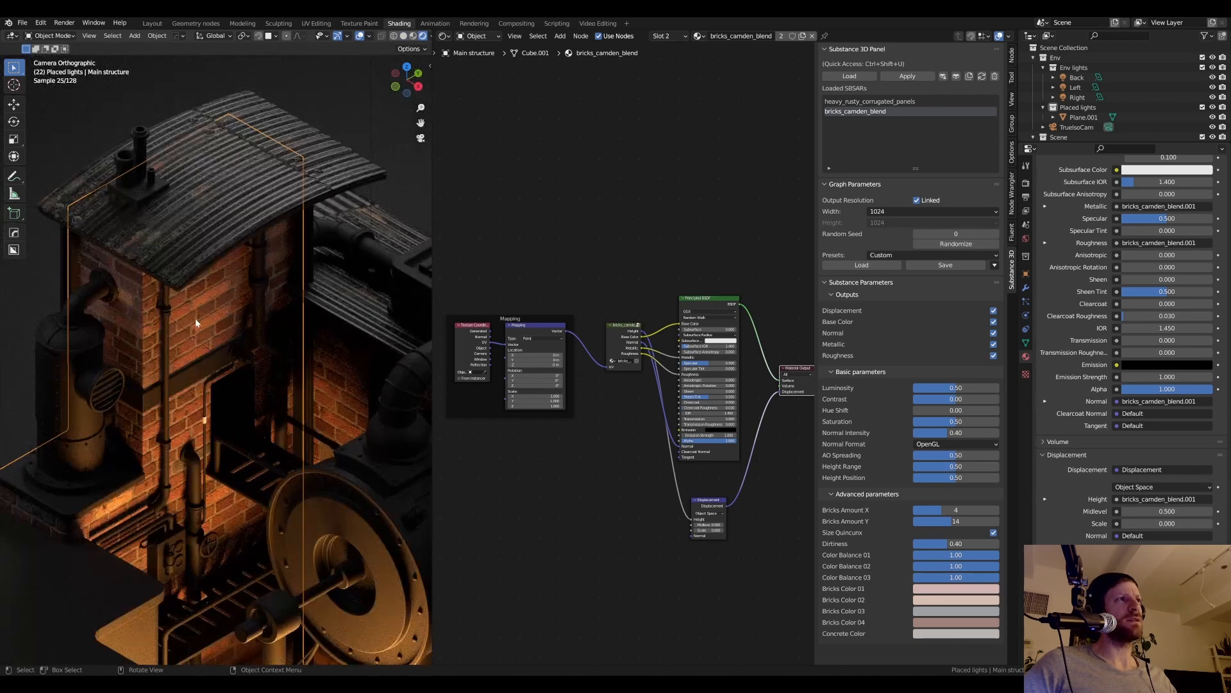
scroll(195, 318, "up", 3)
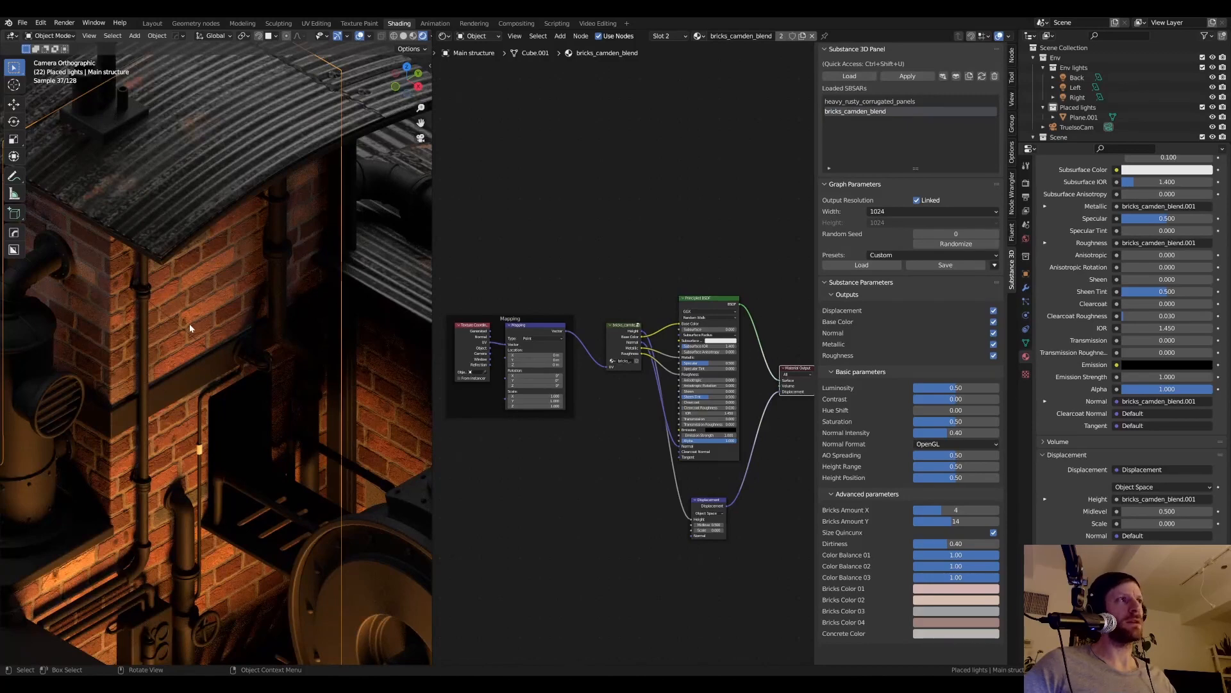
scroll(190, 328, "down", 1)
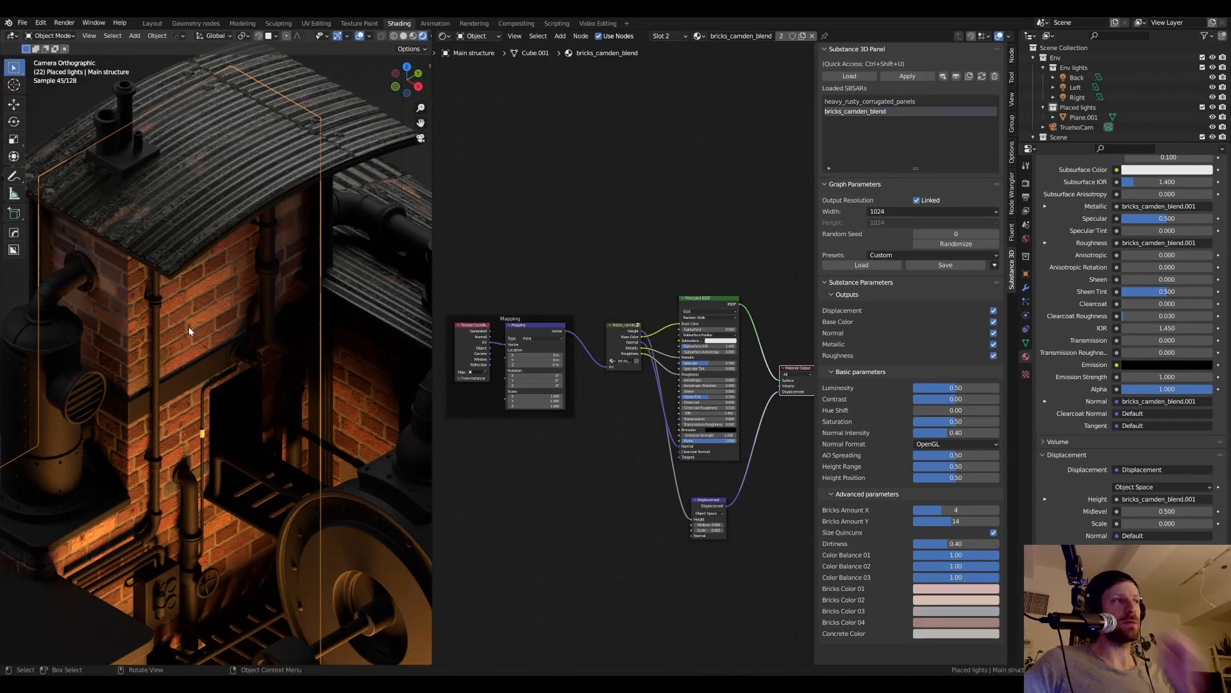
scroll(238, 326, "down", 1)
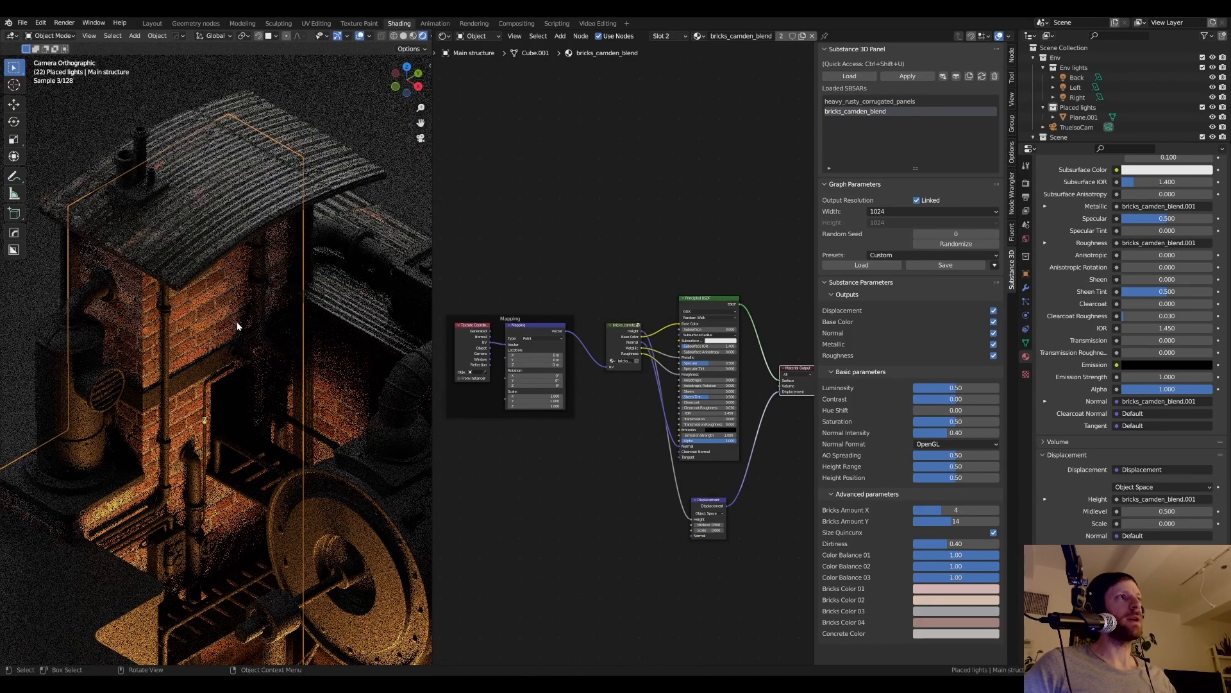
- Change the selection from the tower to the ground surface and save the blend file
scroll(238, 324, "down", 3)
left_click(306, 245)
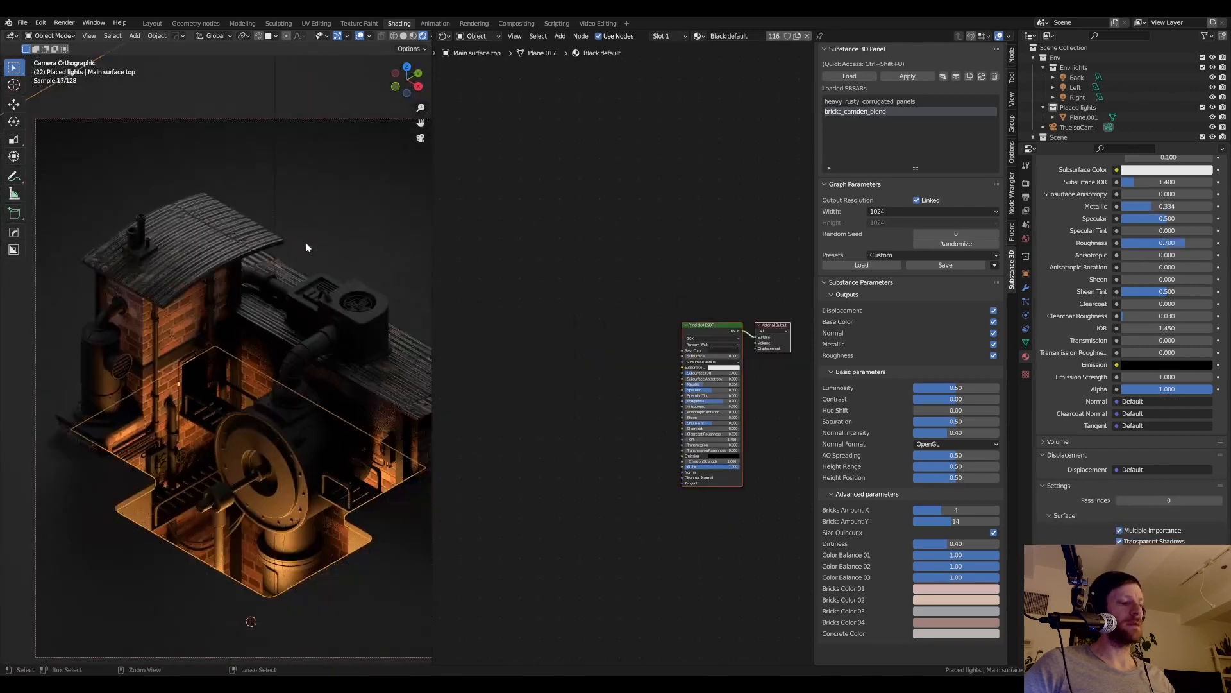
key("ctrl+s")
scroll(298, 260, "down", 2)
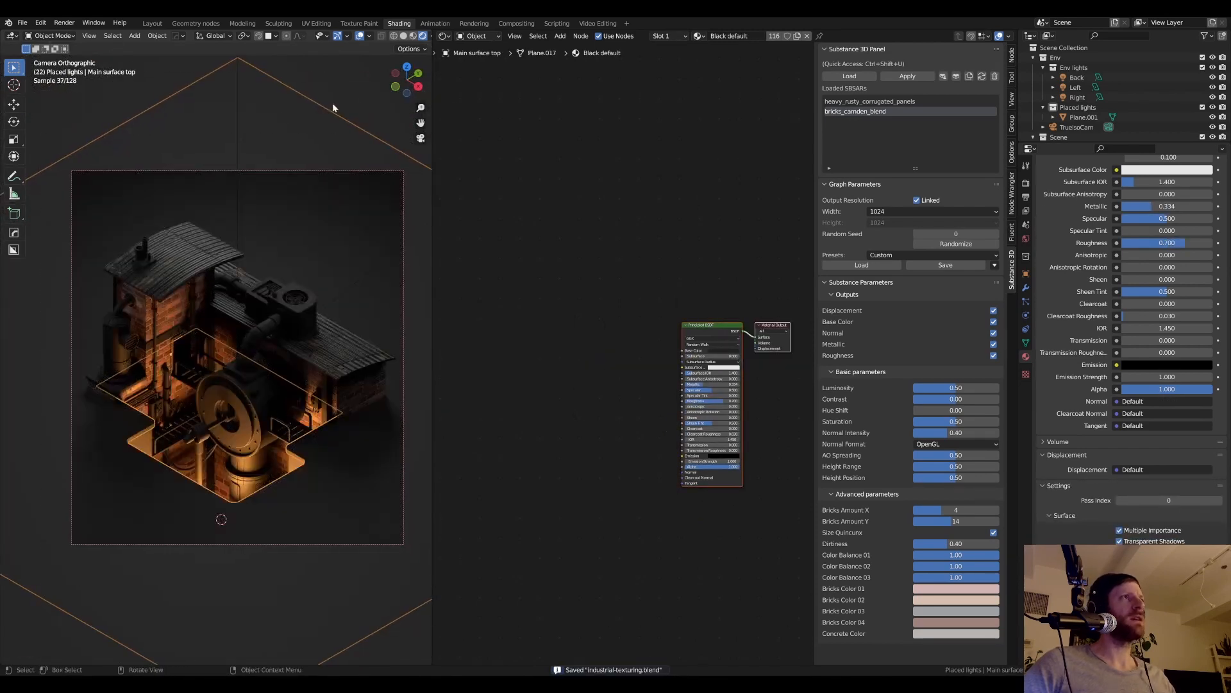
scroll(275, 333, "up", 1)
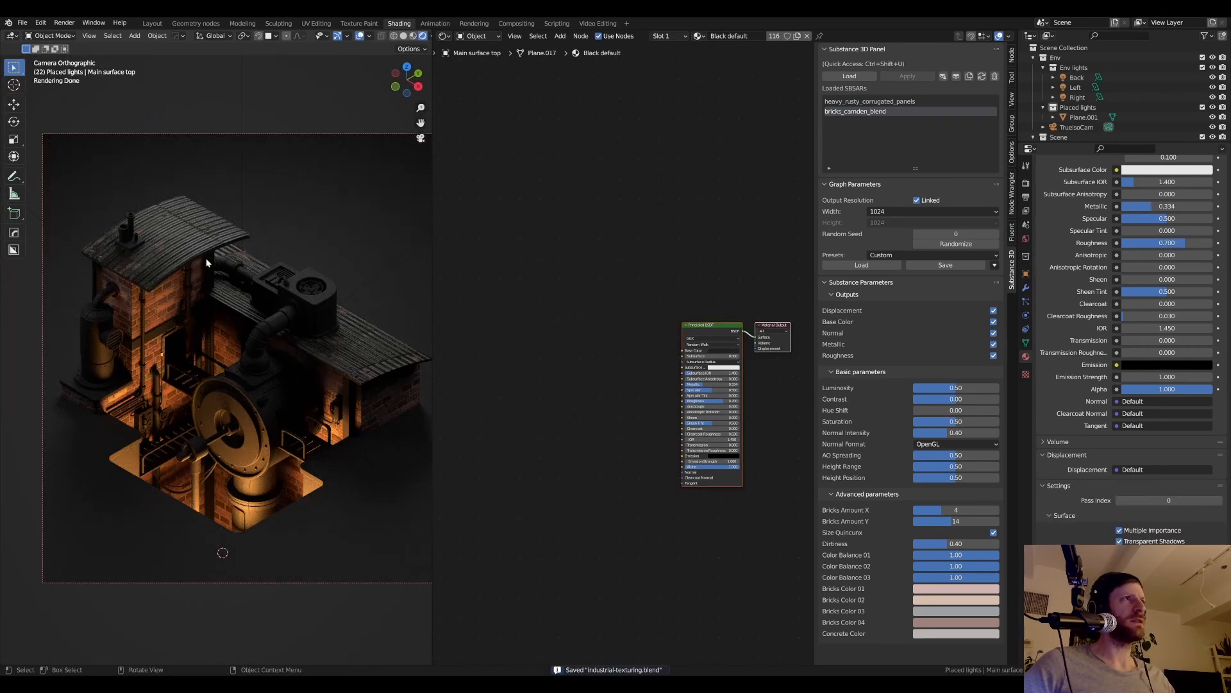
scroll(186, 333, "down", 1)
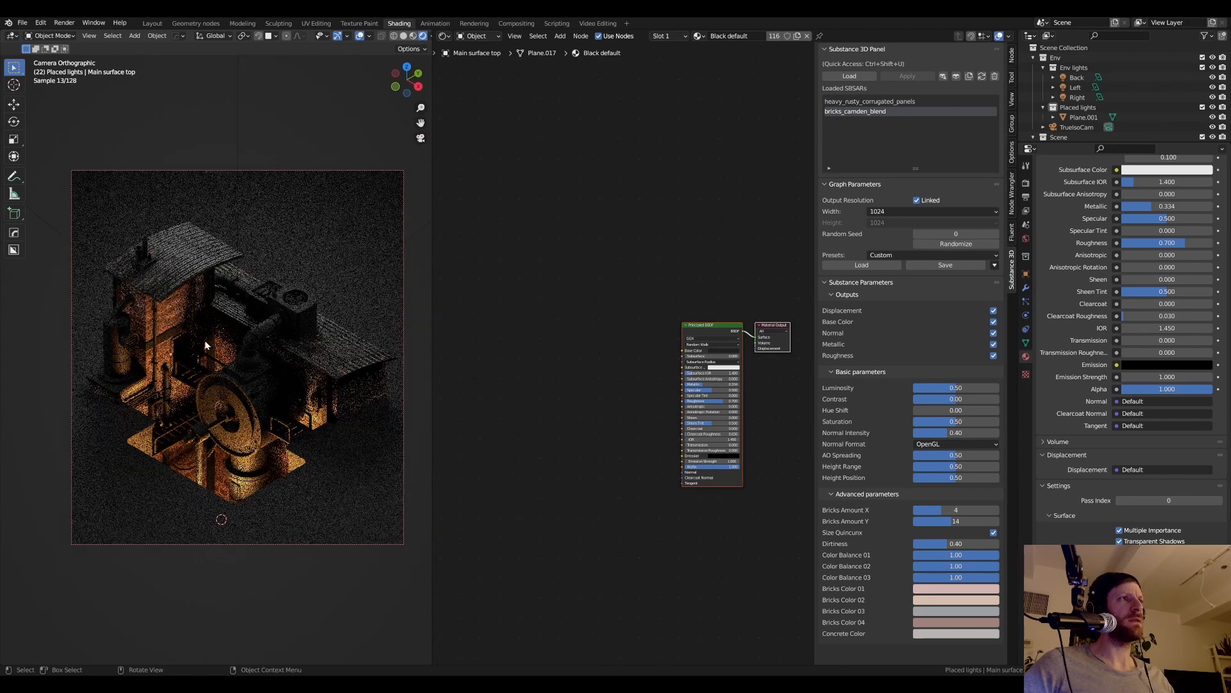
- Select the ground surface and switch to the UV Editing workspace, with the viewport in Solid shading and Object Mode
left_click(350, 476)
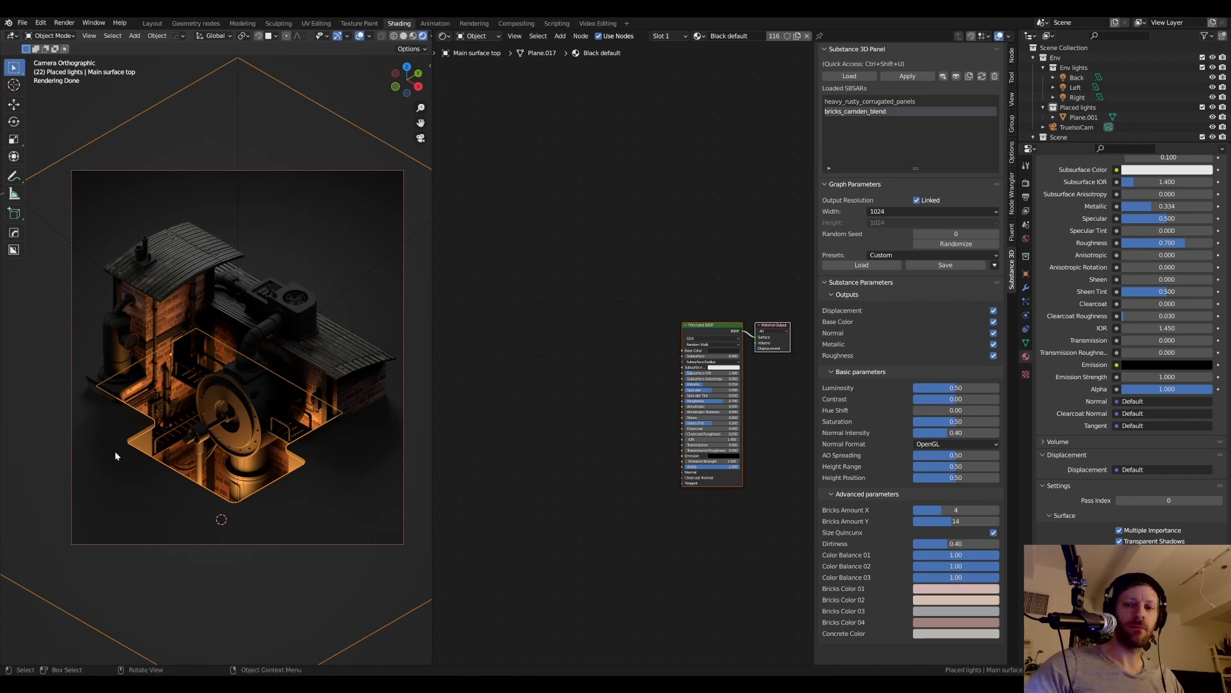
left_click(315, 24)
key("z")
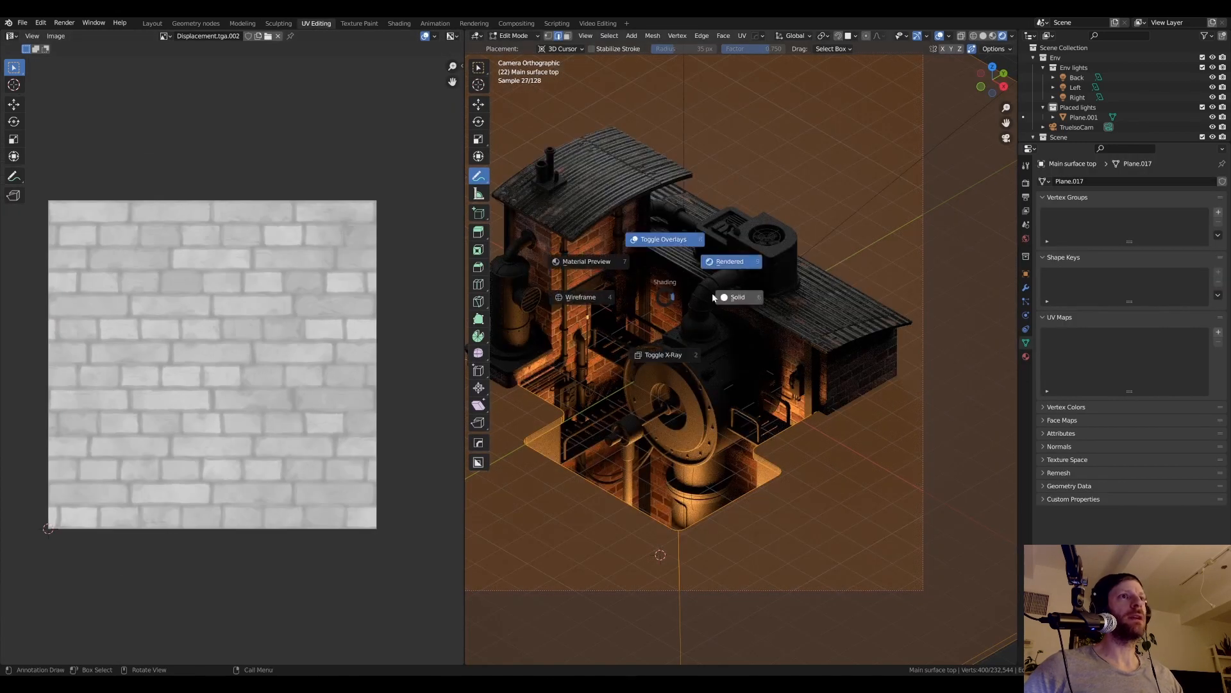
left_click(736, 287)
scroll(736, 290, "down", 1)
key("Tab")
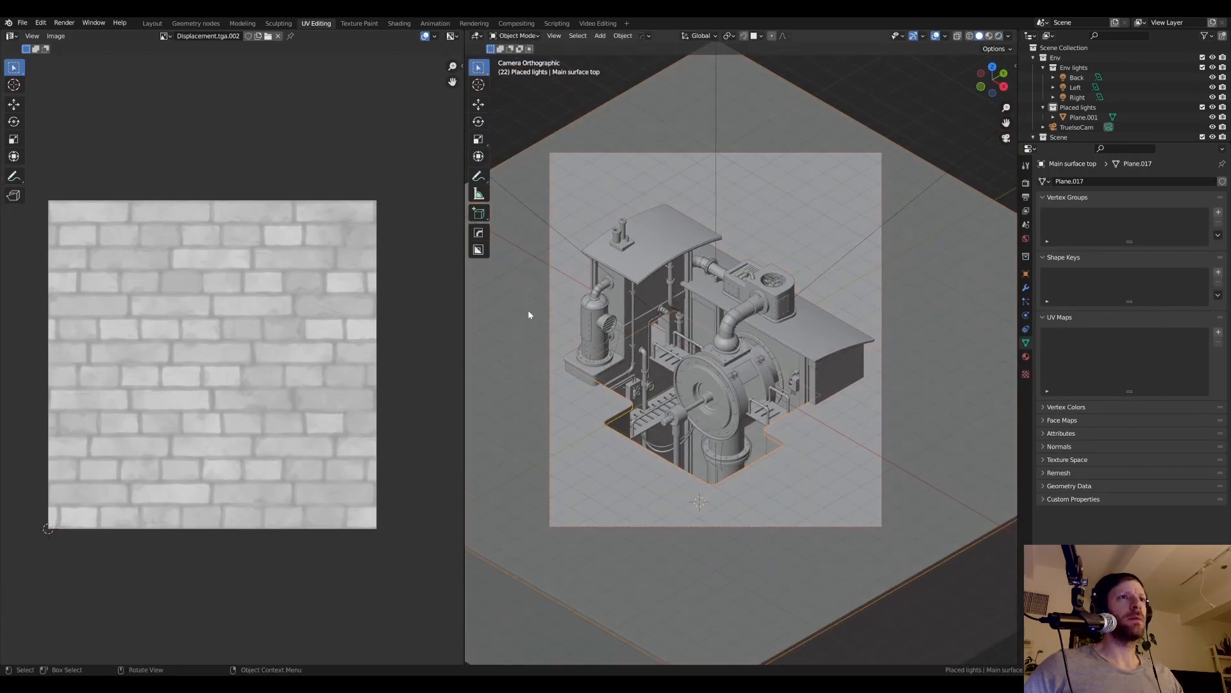
- Examine the ground surface and the pit's cut-out edges from closer and farther away in the camera view
left_click(528, 312)
middle_click_drag(756, 379, 693, 388)
scroll(653, 319, "up", 3)
left_click(651, 317)
scroll(651, 322, "down", 3)
scroll(712, 337, "up", 4)
scroll(712, 338, "down", 3)
scroll(719, 351, "up", 3)
scroll(695, 369, "down", 3)
key("KP_0")
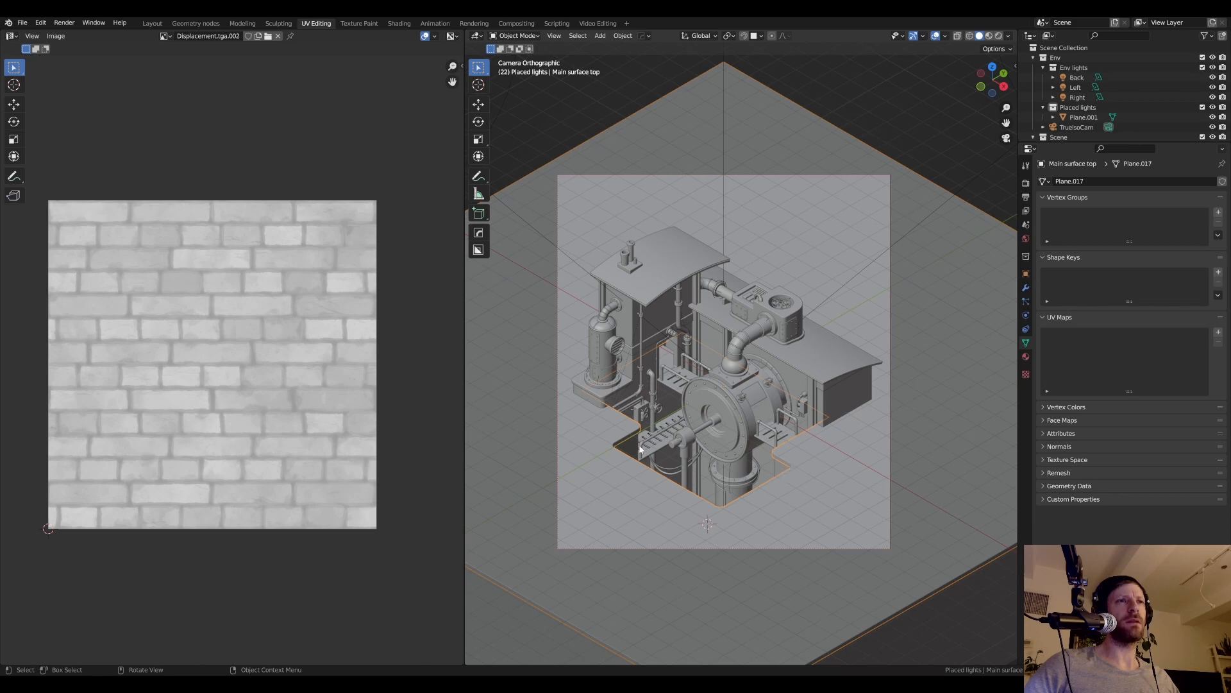
scroll(719, 455, "up", 2)
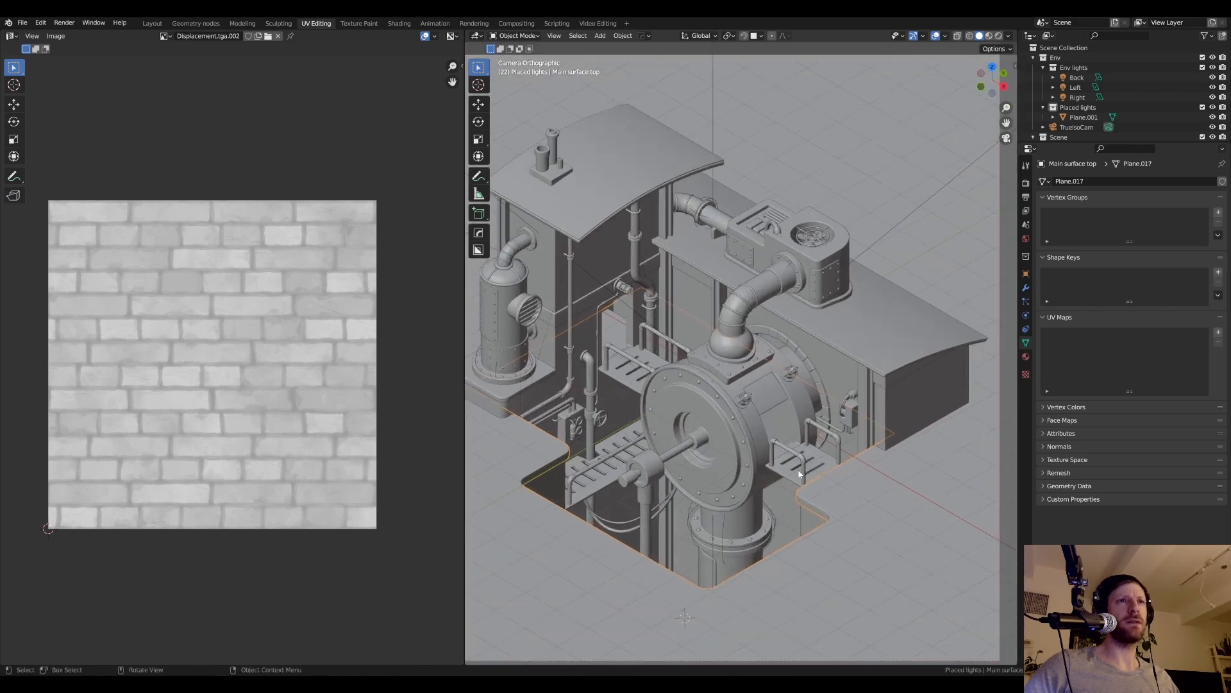
scroll(800, 474, "up", 2)
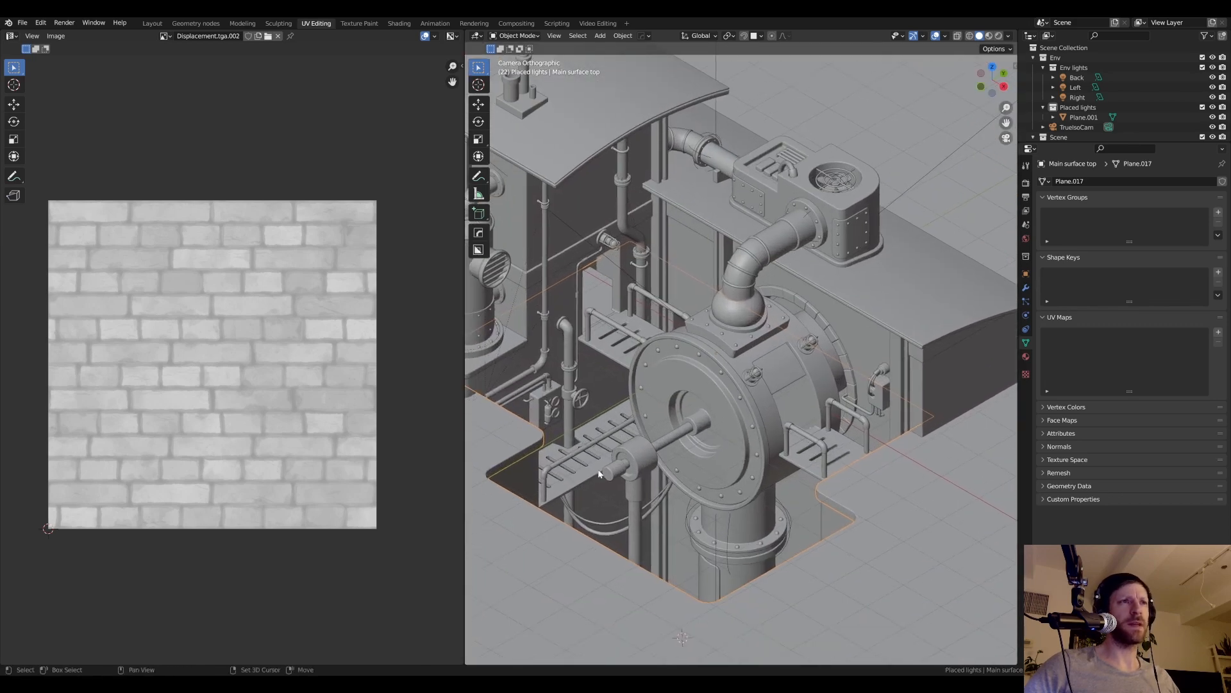
- Unwrap the ground surface's mesh in Edit Mode with Smart UV Project at its default settings
key("Tab")
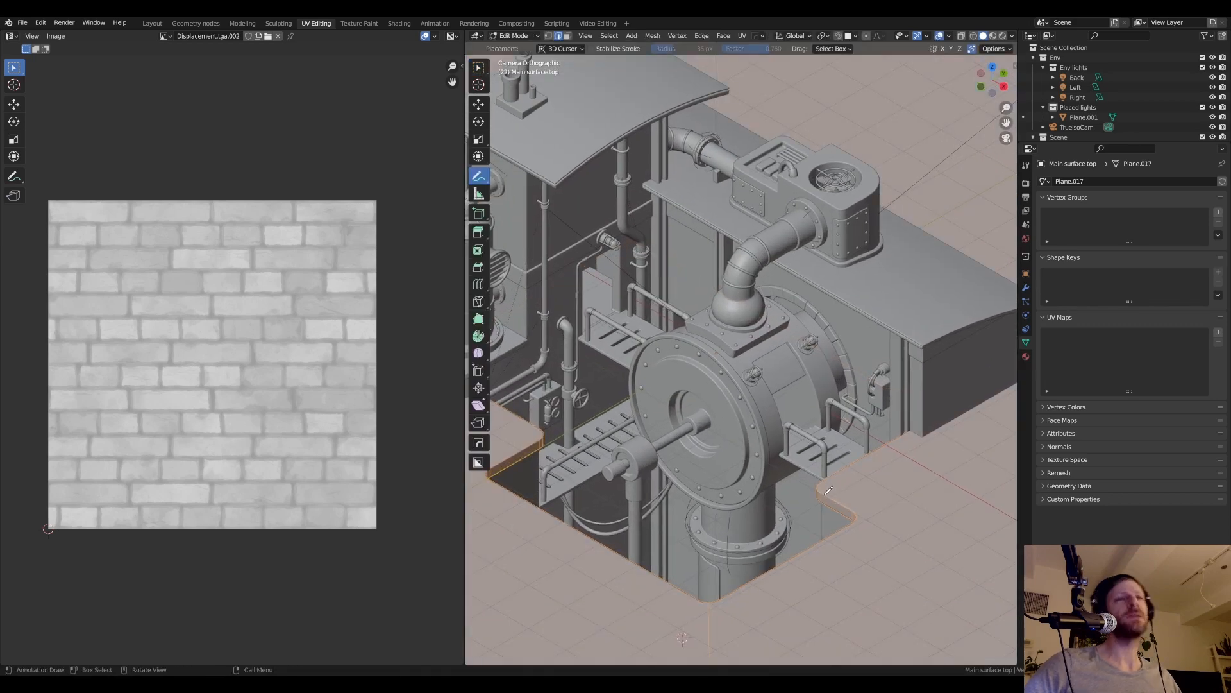
key("Home")
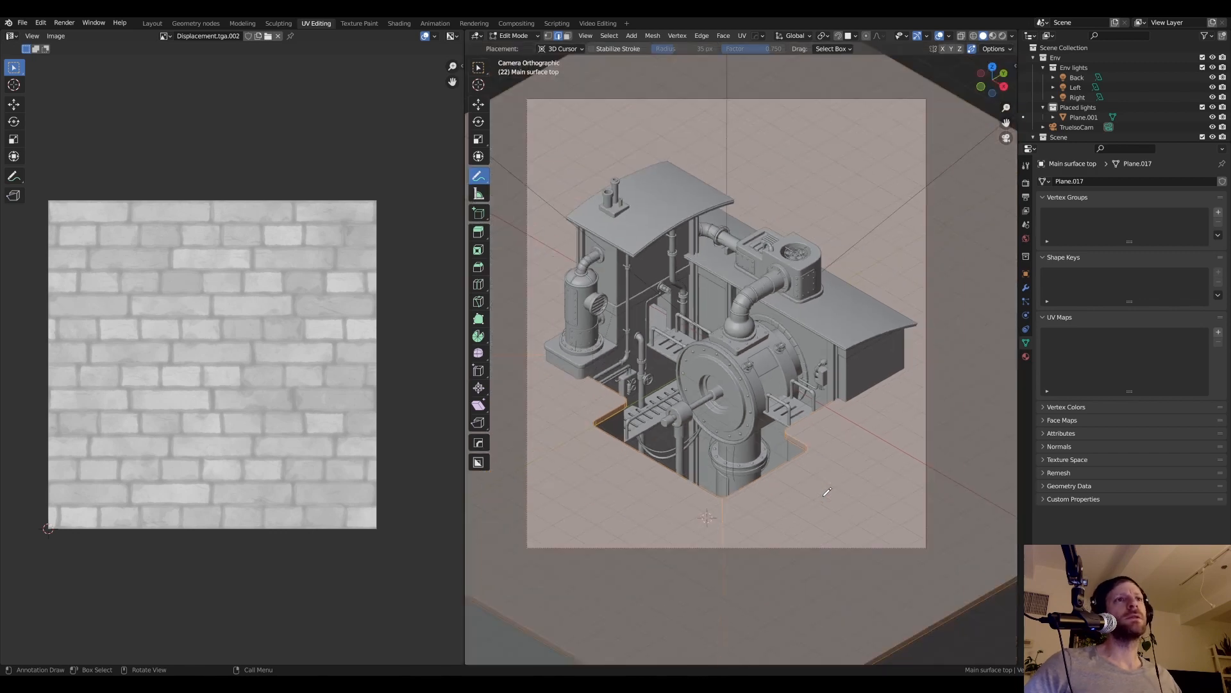
scroll(827, 491, "down", 1)
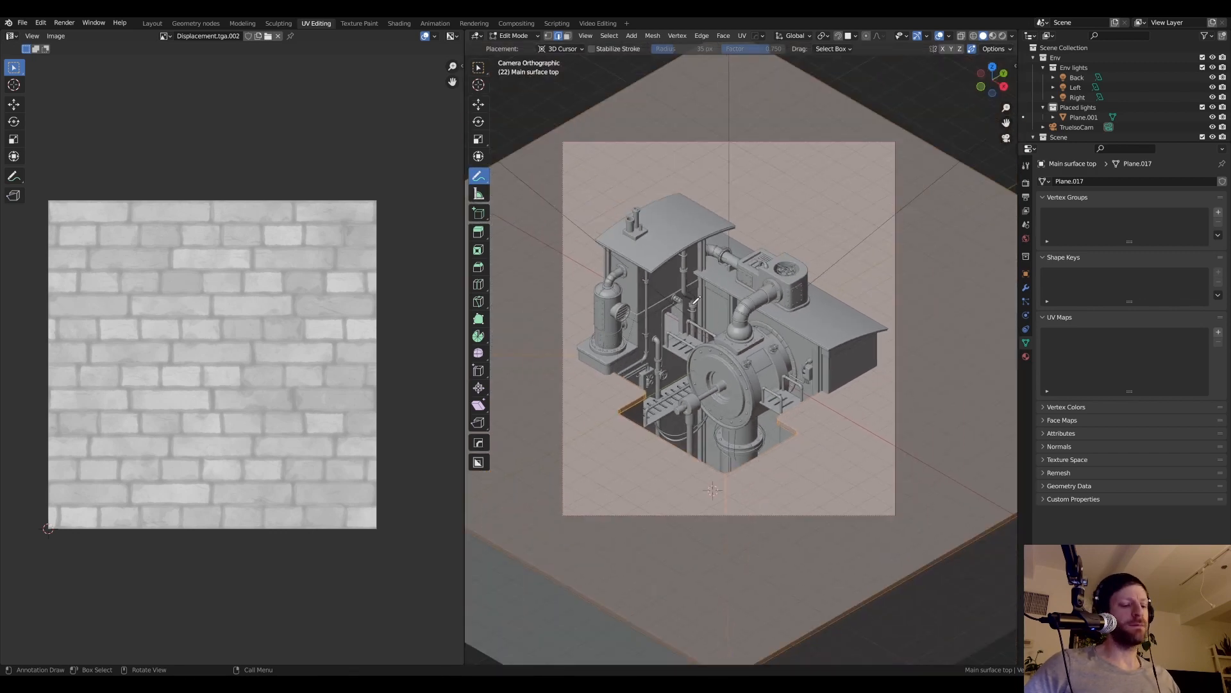
key("u")
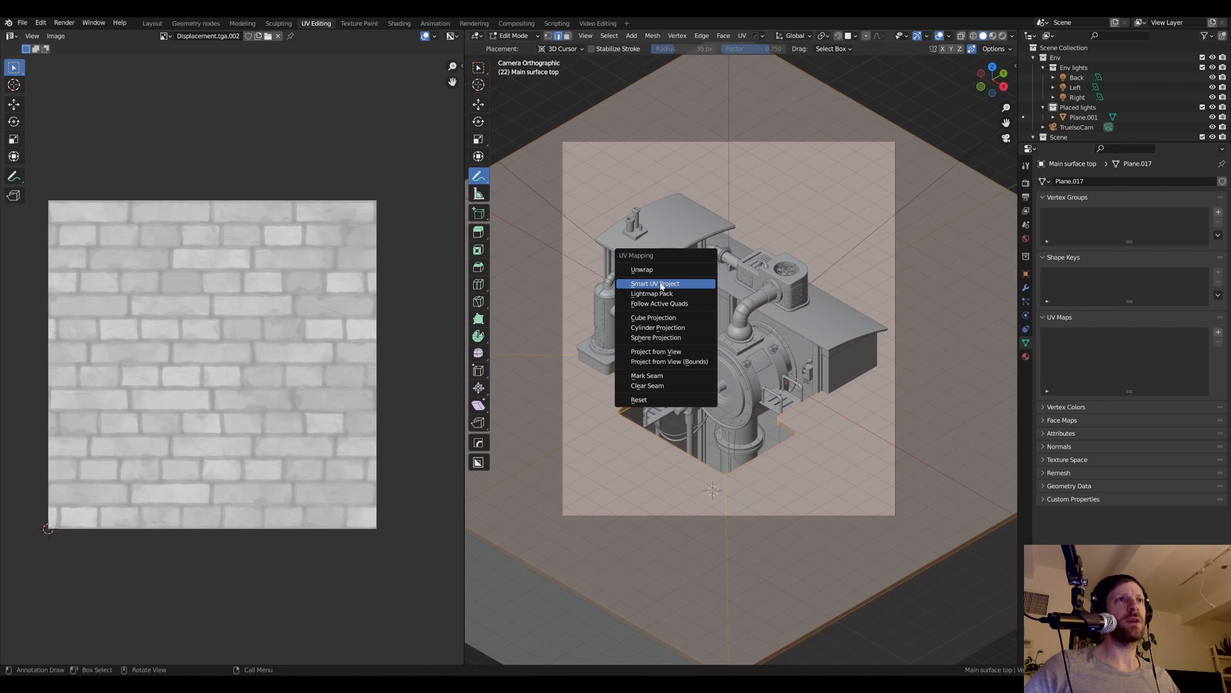
left_click(662, 286)
left_click(660, 360)
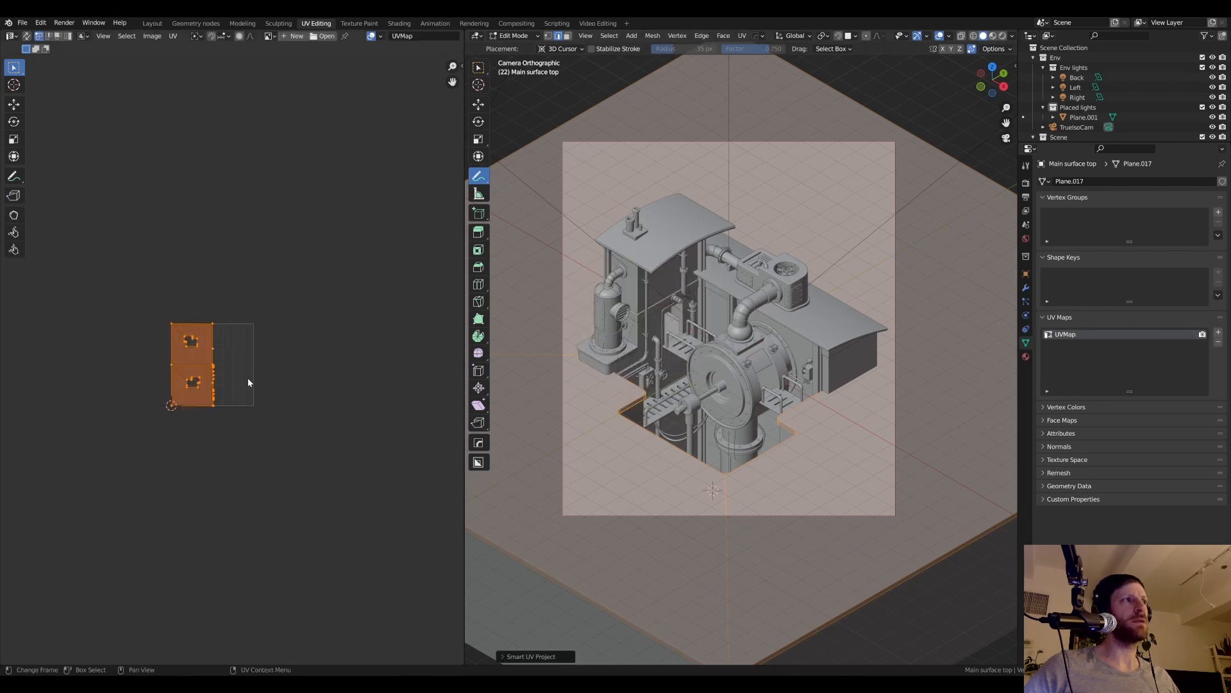
- Inspect the ground surface's UV islands against the model, and return to Object Mode
scroll(248, 378, "up", 9)
middle_click_drag(120, 396, 313, 365)
scroll(308, 364, "down", 2)
middle_click_drag(247, 345, 282, 349)
scroll(681, 429, "up", 2)
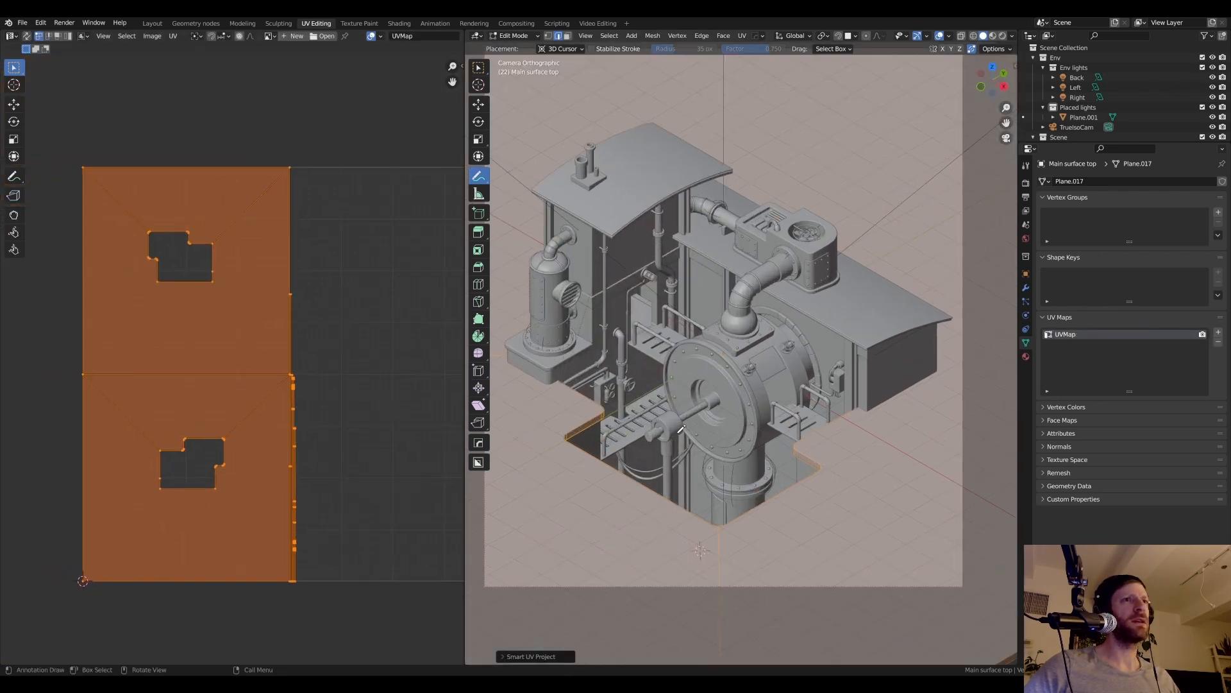
scroll(681, 428, "down", 3)
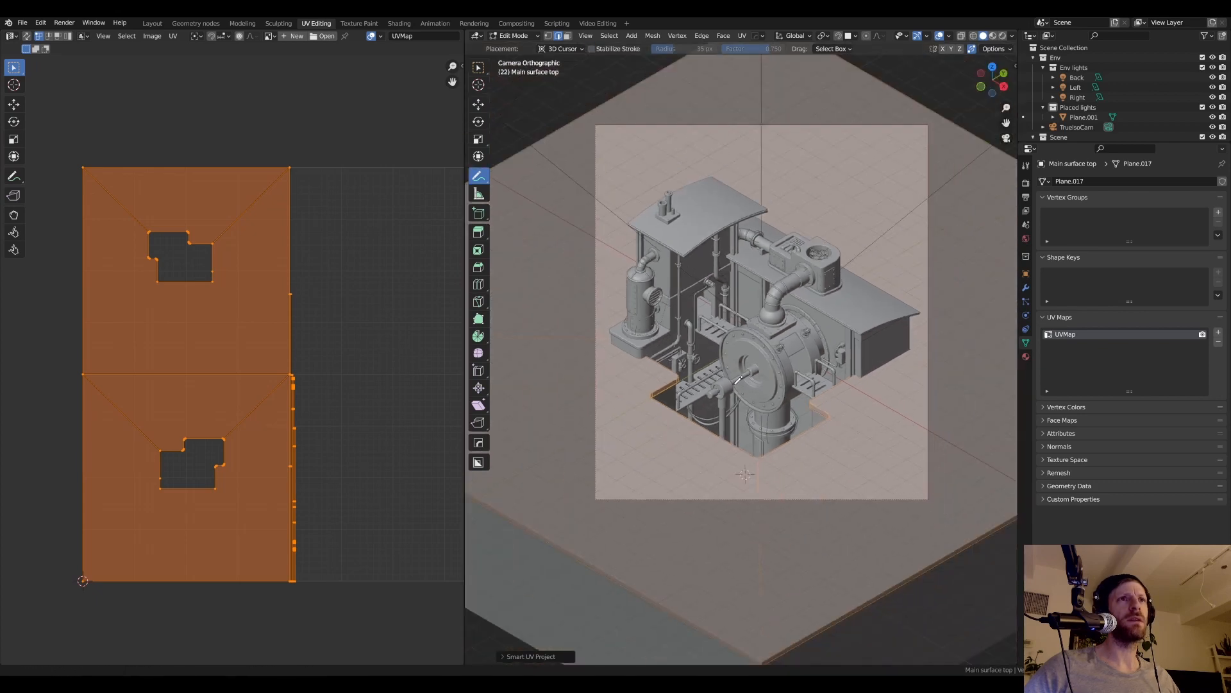
middle_click_drag(737, 381, 727, 395, "shift")
key("Tab")
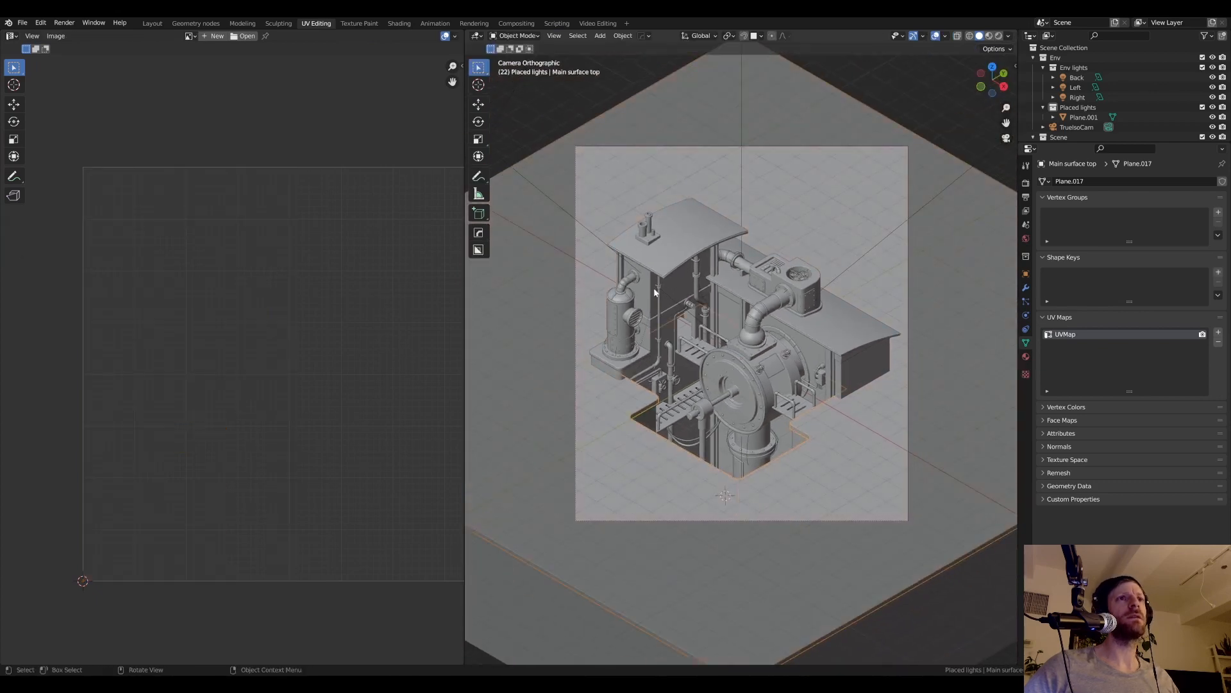
- In the Shading workspace, load the substance bricks_basalt_combined.sbsar from the bookmarked Adobe texture folder
left_click(398, 23)
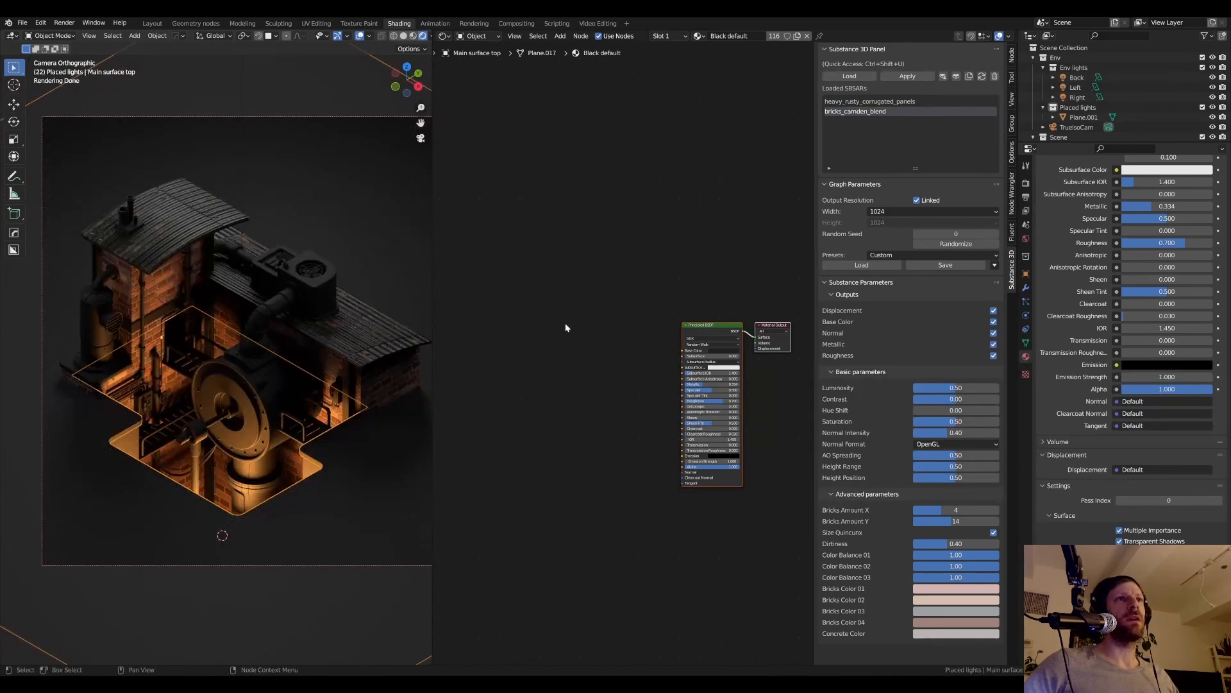
left_click(850, 76)
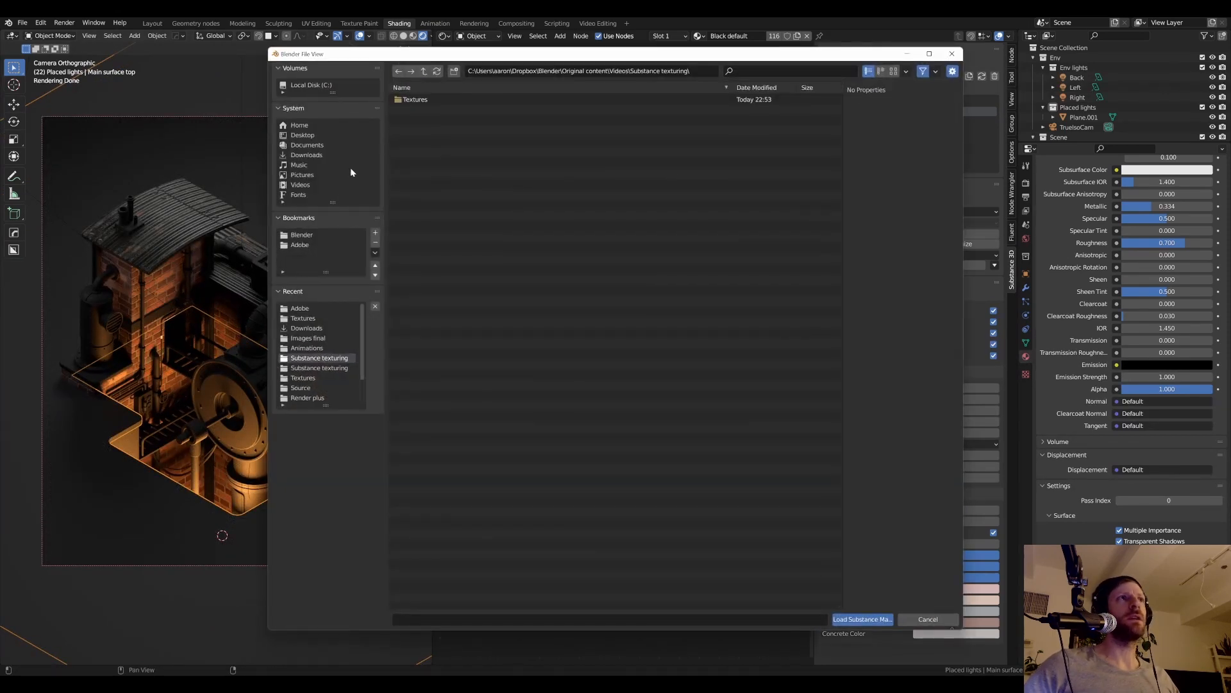
left_click(314, 244)
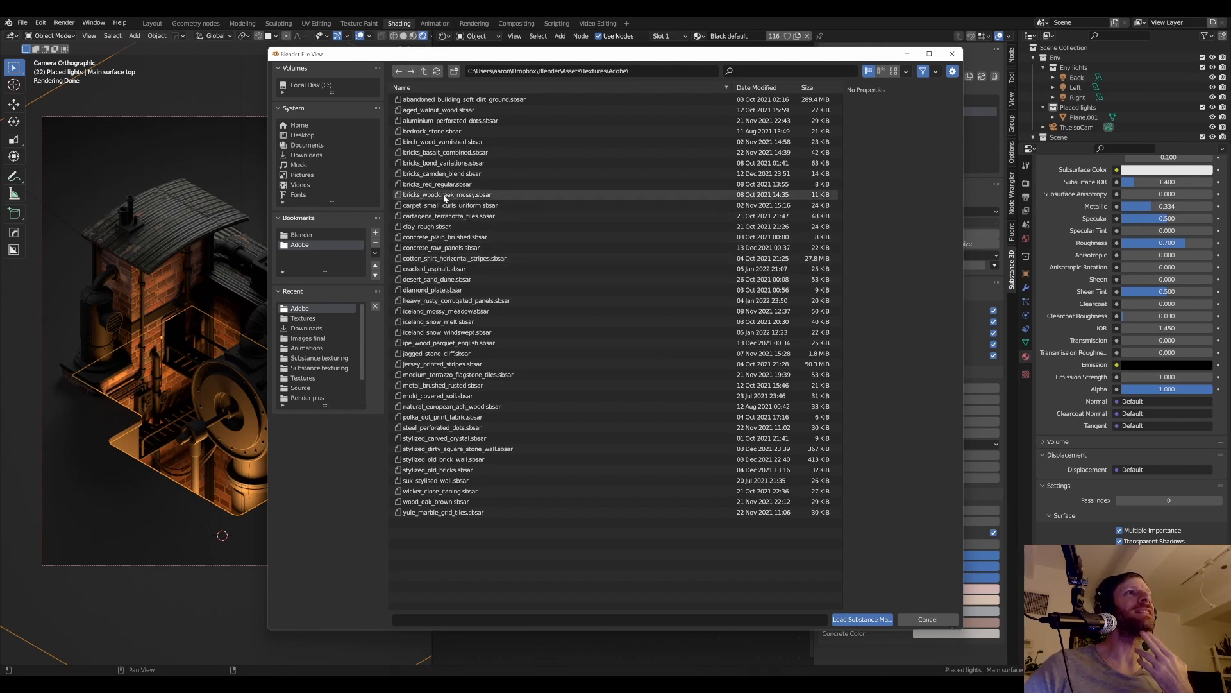
left_click(451, 153)
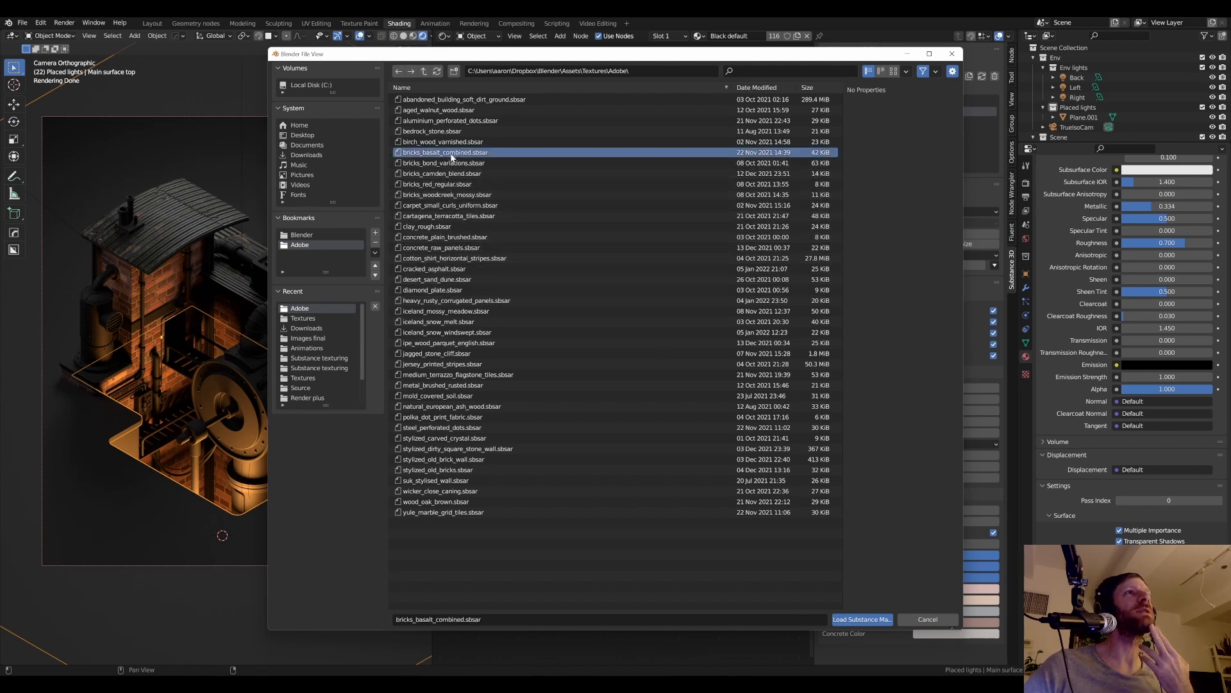
left_click(475, 174)
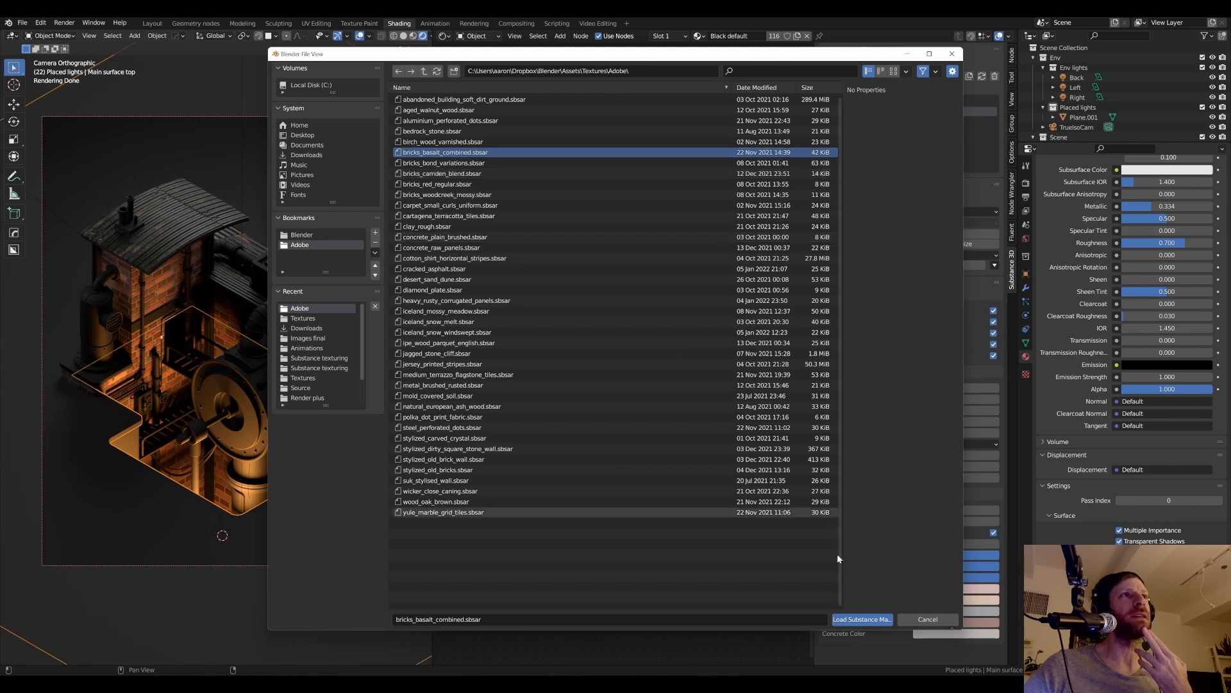
left_click(852, 618)
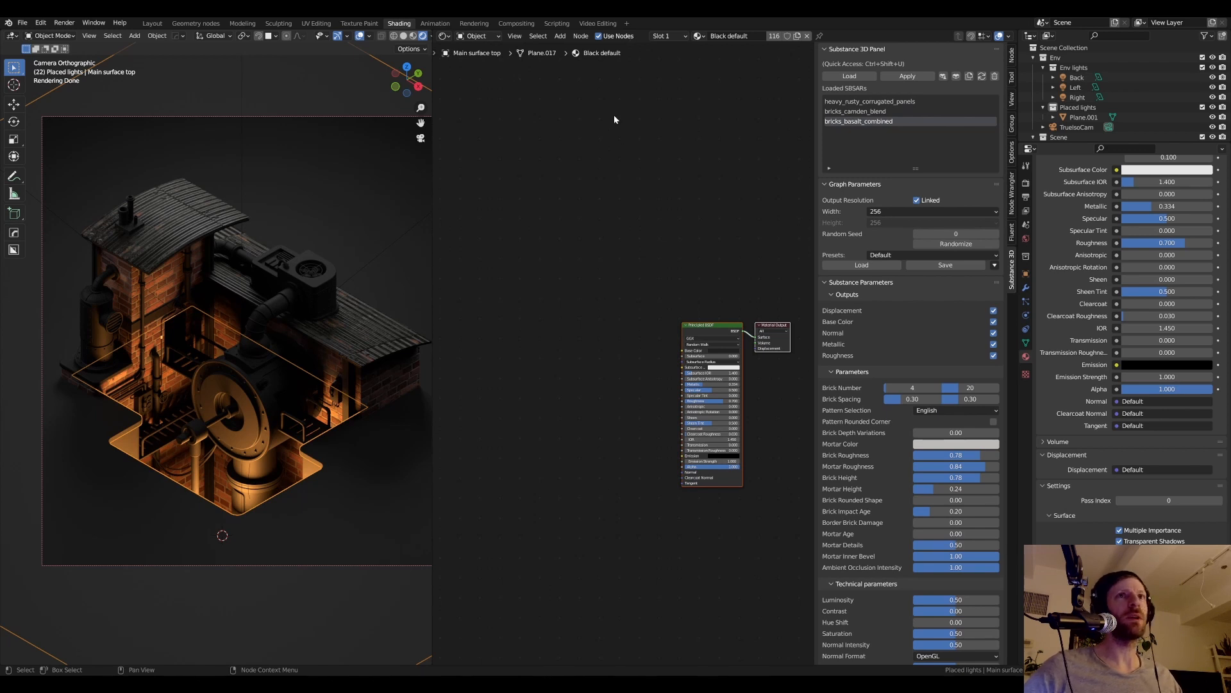
- Apply the bricks_basalt_combined substance to the ground surface and check the brick scale in the render preview
scroll(627, 253, "down", 2)
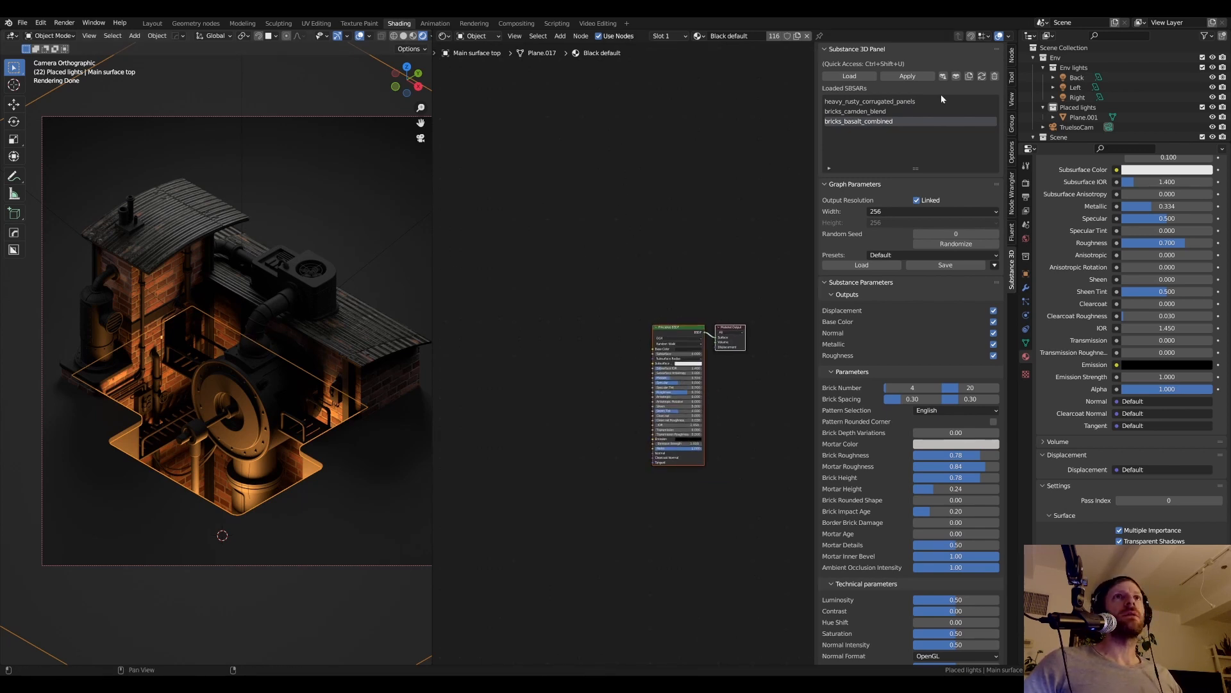
left_click(904, 78)
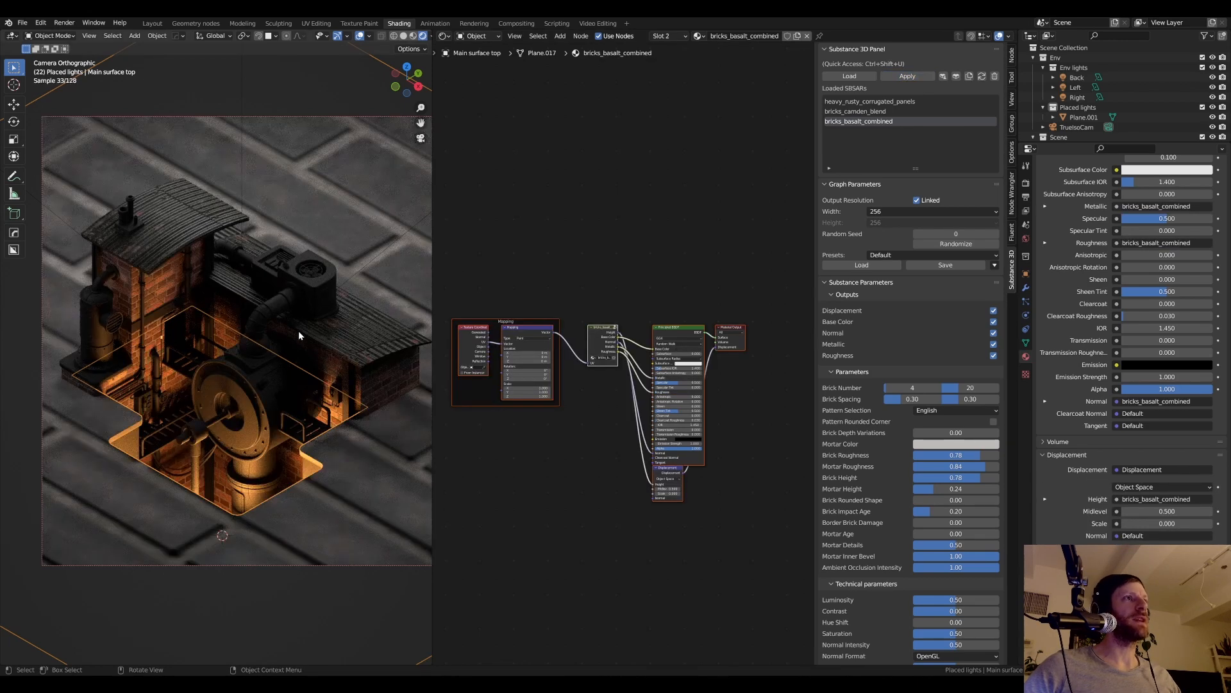
scroll(298, 330, "down", 3)
scroll(299, 330, "up", 2)
scroll(299, 330, "down", 2)
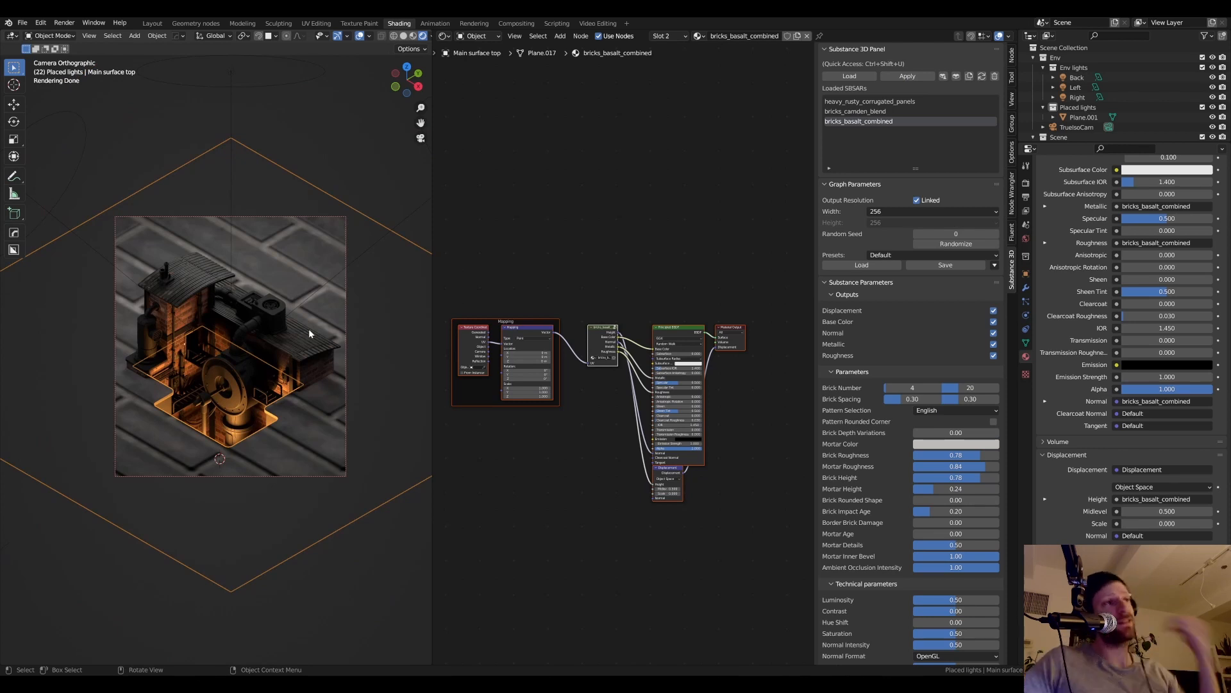
- Set the basalt substance's output resolution to 512 and refresh the preview by switching to Solid shading and back to Rendered
left_click(883, 212)
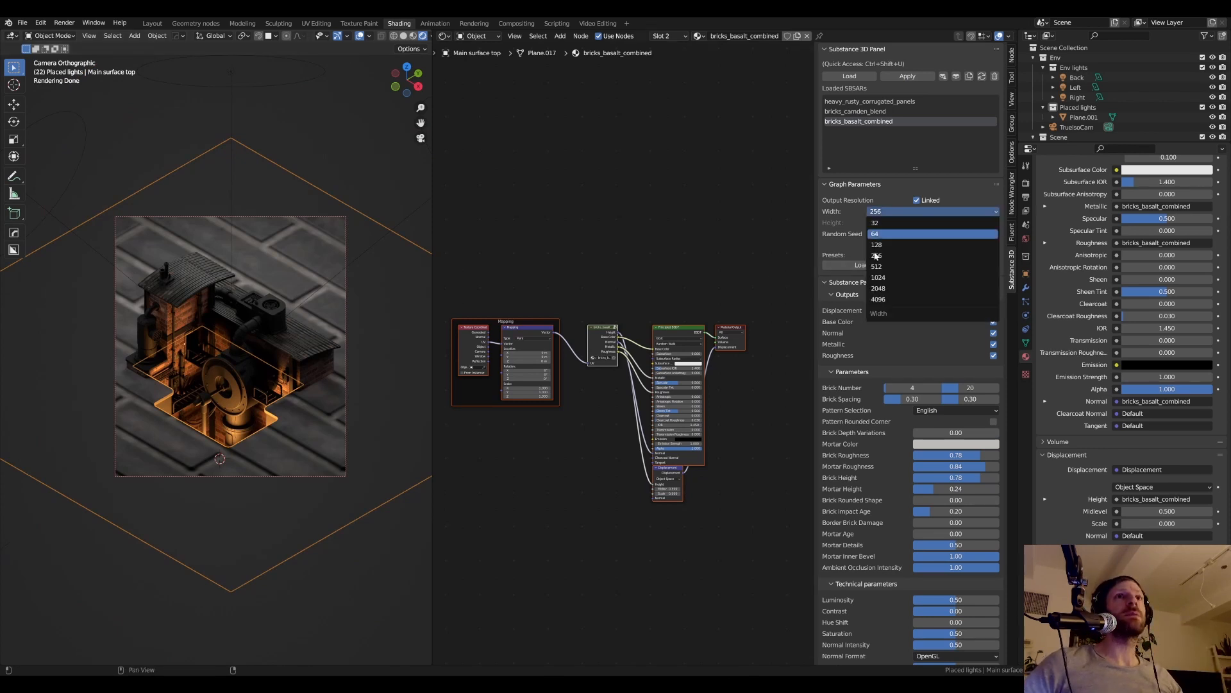
left_click(886, 266)
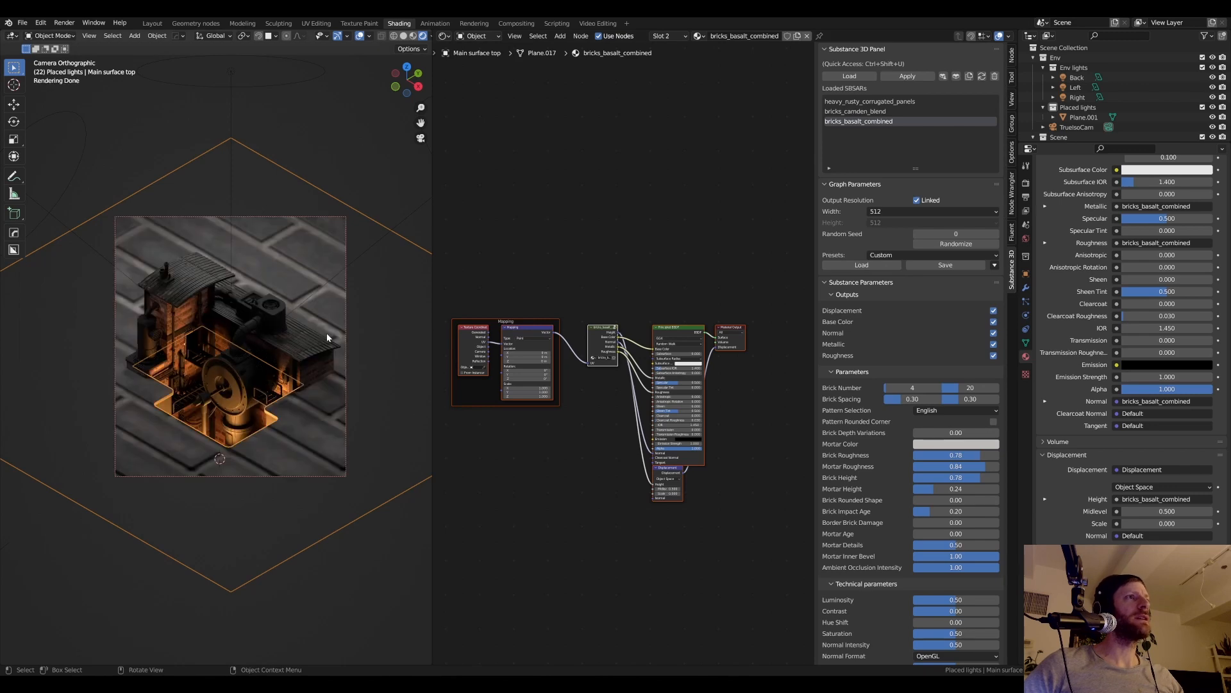
key("z")
left_click(440, 298)
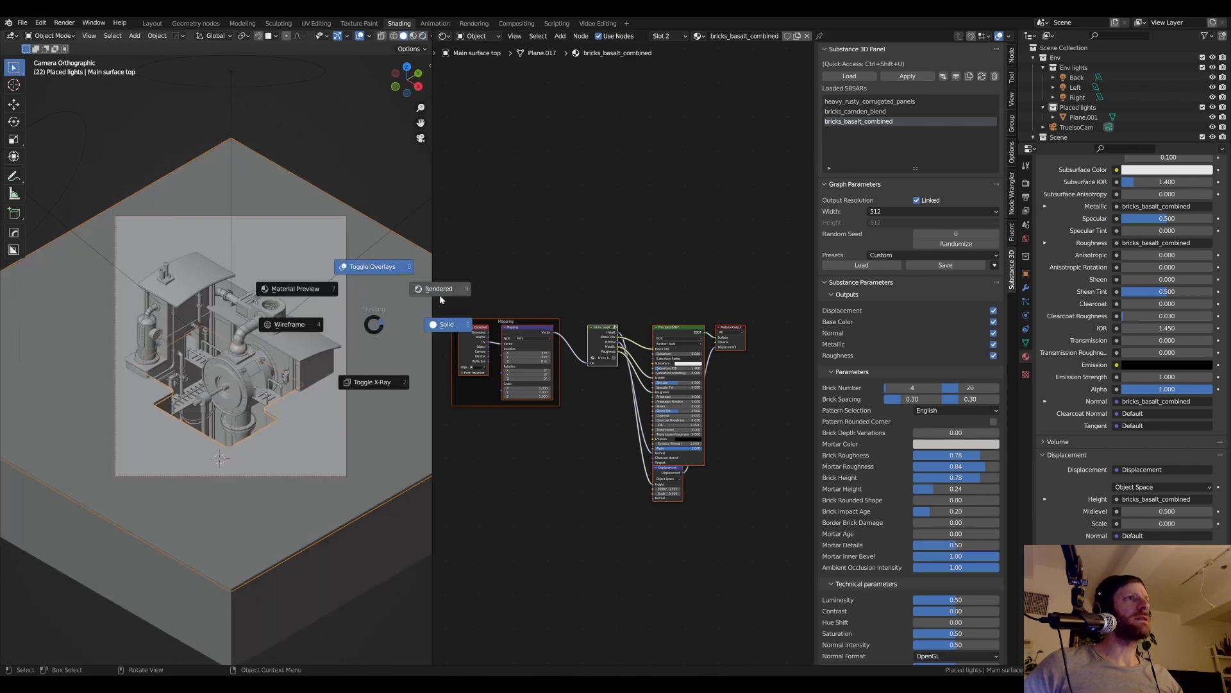
left_click(334, 303)
scroll(333, 299, "down", 2)
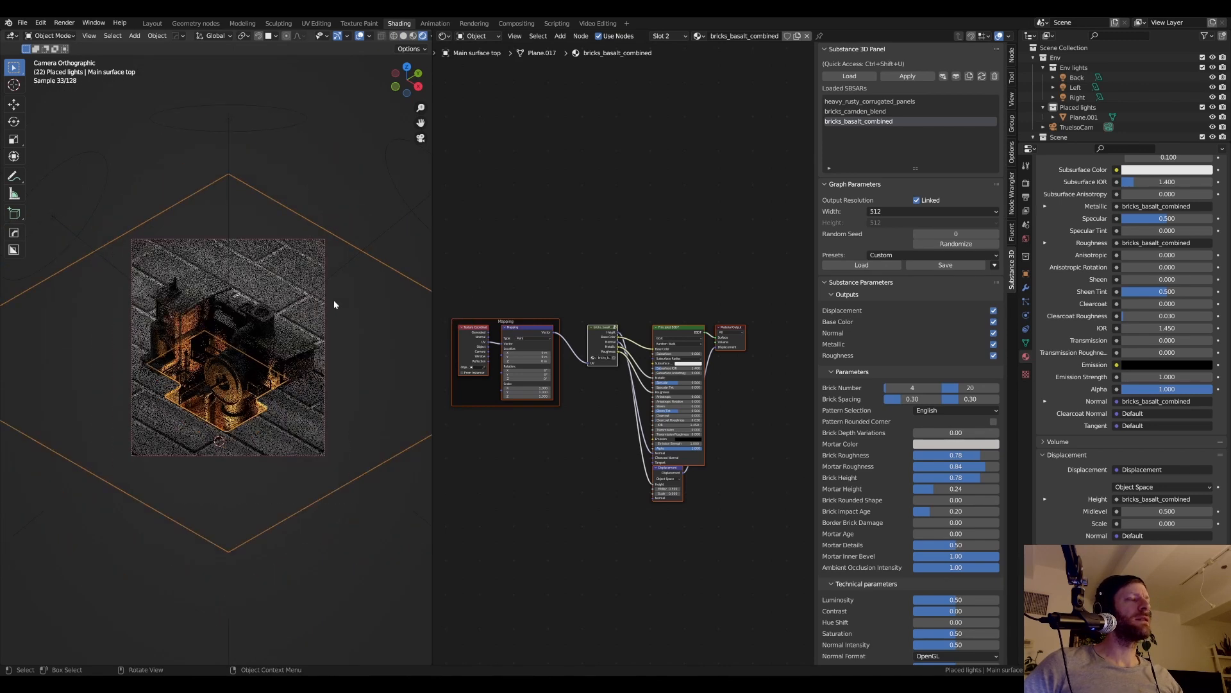
- Switch the viewport to Material Preview shading and inspect the basalt bricks across the ground from the camera view
key("z")
left_click(275, 271)
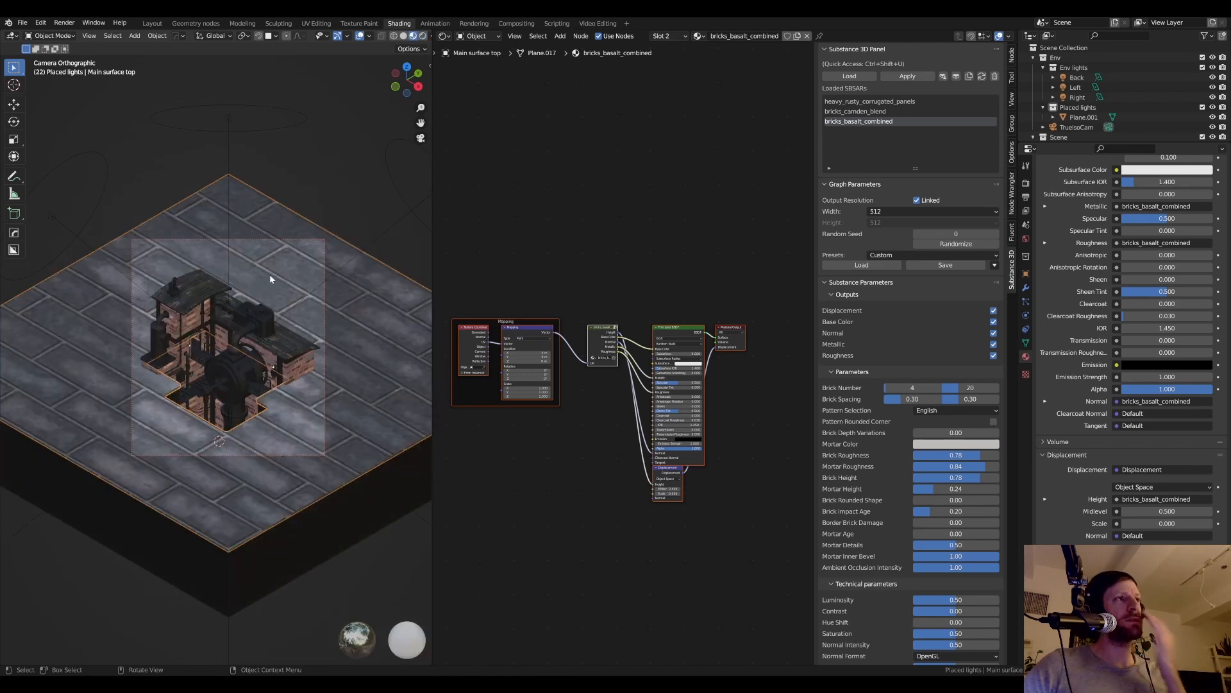
scroll(268, 280, "up", 2)
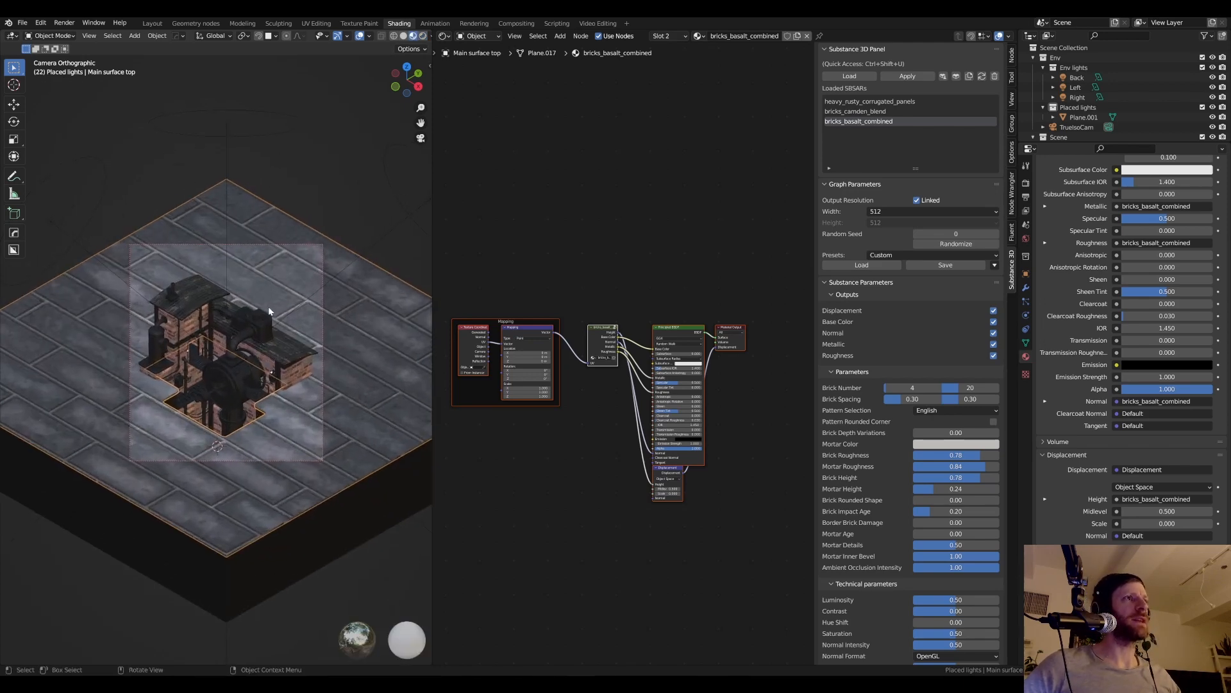
middle_click_drag(293, 348, 233, 368)
key("KP_0")
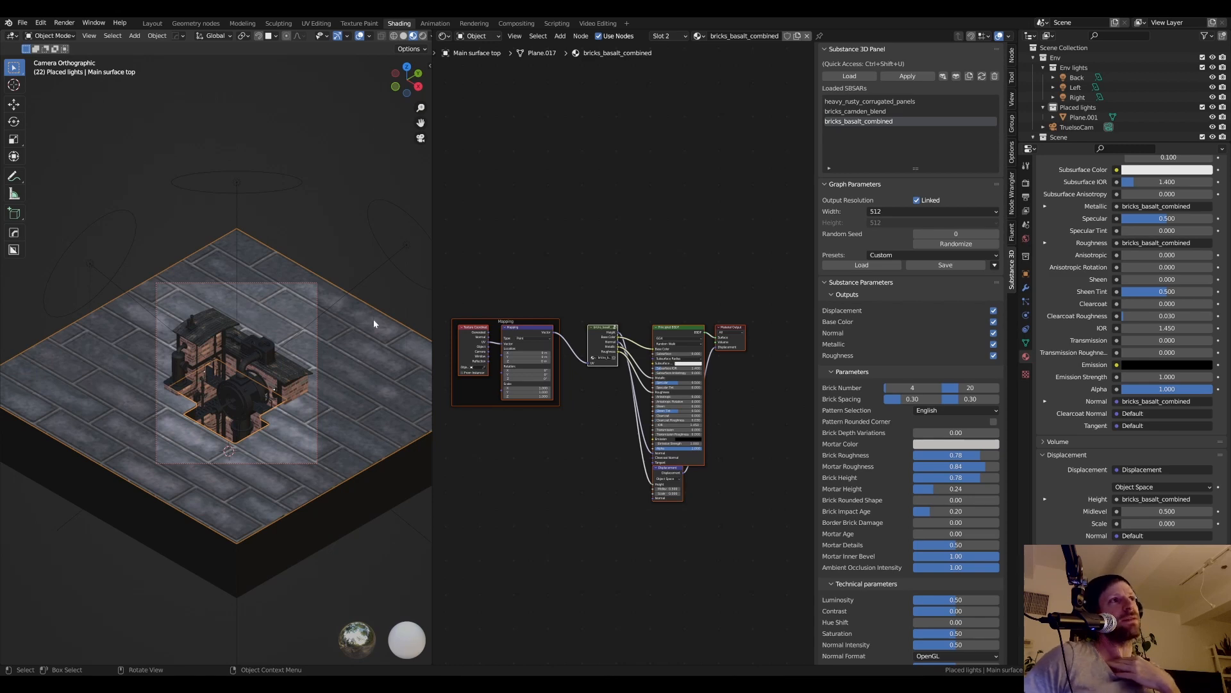
- Open the Rendering workspace and examine the whole reference render industrial-35.png
left_click(474, 23)
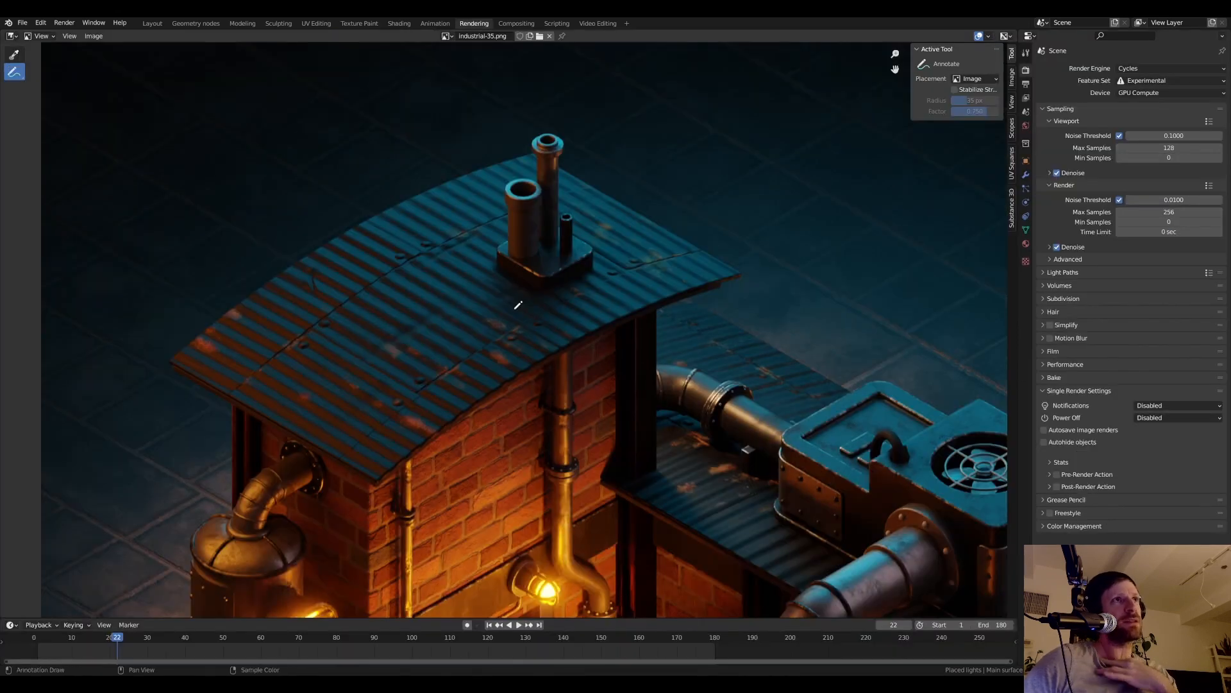
scroll(531, 334, "down", 4)
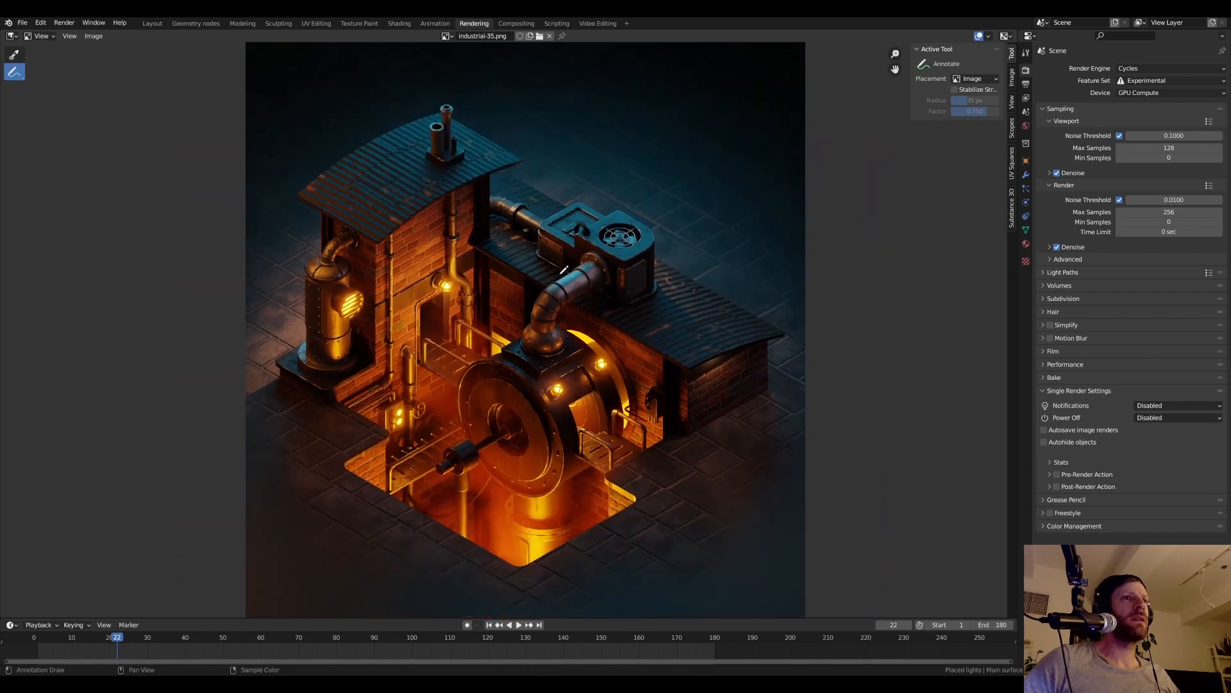
middle_click_drag(564, 269, 548, 277)
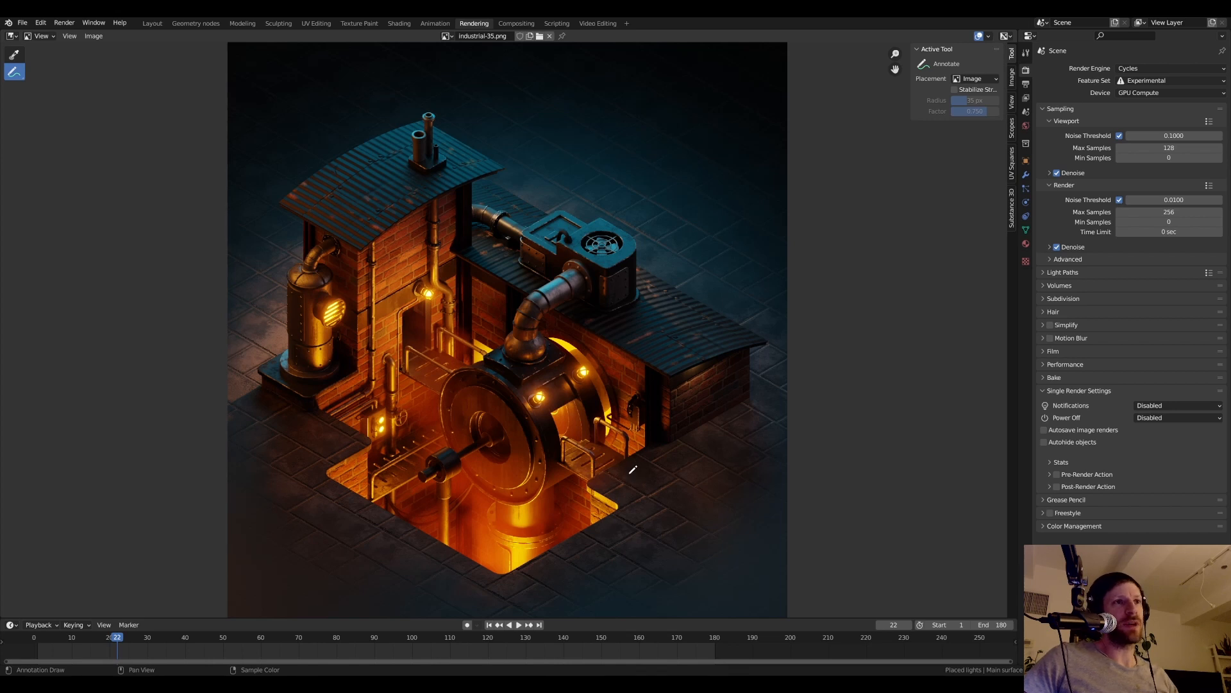
- Annotate the low building's brick end wall, undo that mark, and circle the paving just in front of the wall instead
mouse_move(682, 383)
left_mouse_down()
mouse_move(698, 418)
mouse_move(681, 382)
left_mouse_up()
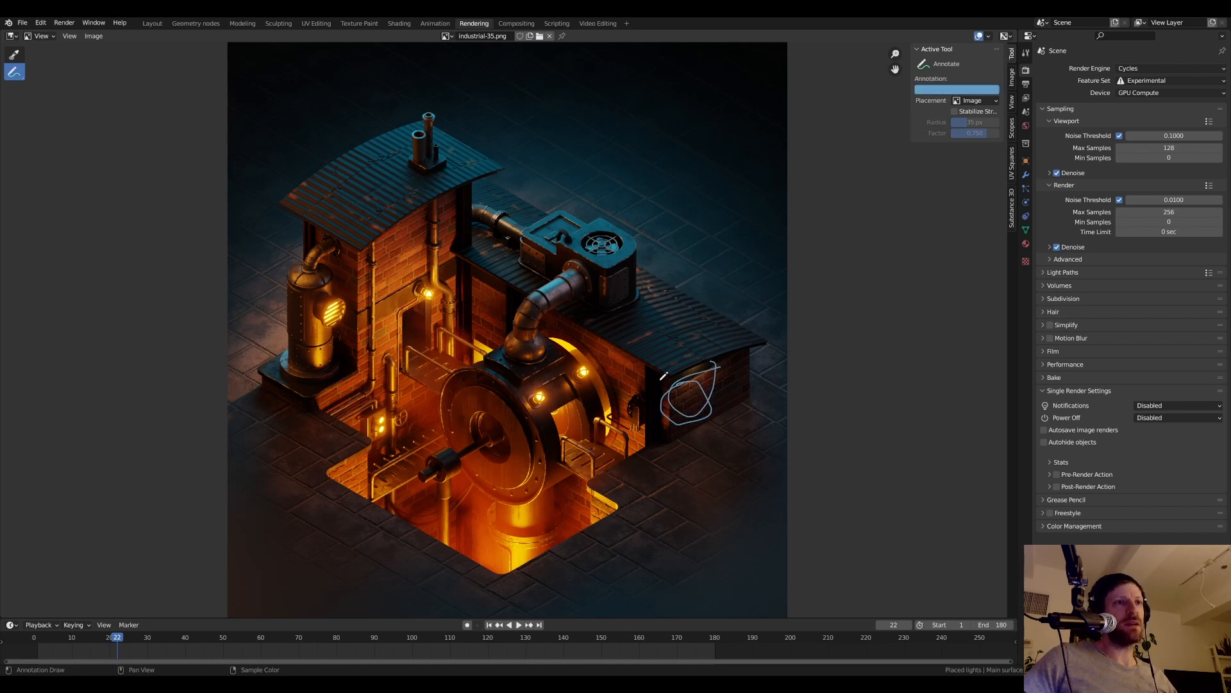
key("ctrl+z")
mouse_move(692, 434)
left_mouse_down()
mouse_move(678, 441)
mouse_move(705, 432)
left_mouse_up()
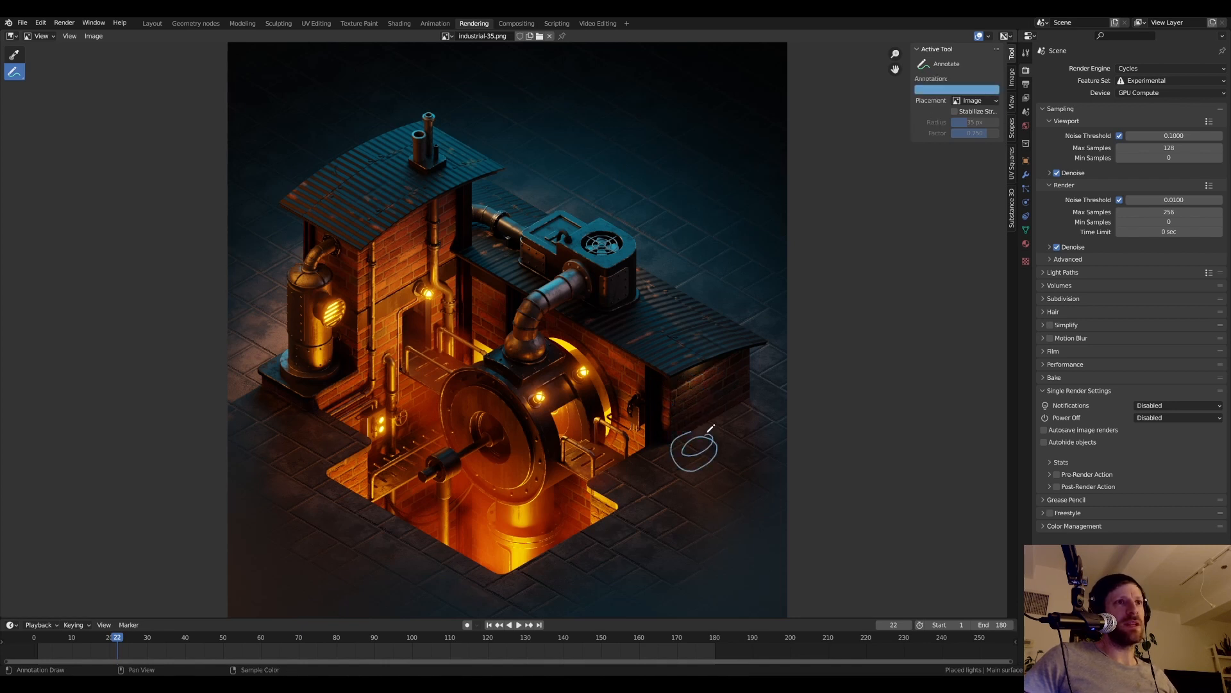
- Clear the paving circle and try marks on the low building's brick wall, roof and front paving, undoing each
key("ctrl+z")
mouse_move(708, 382)
left_mouse_down()
mouse_move(721, 363)
mouse_move(709, 379)
left_mouse_up()
key("ctrl+z")
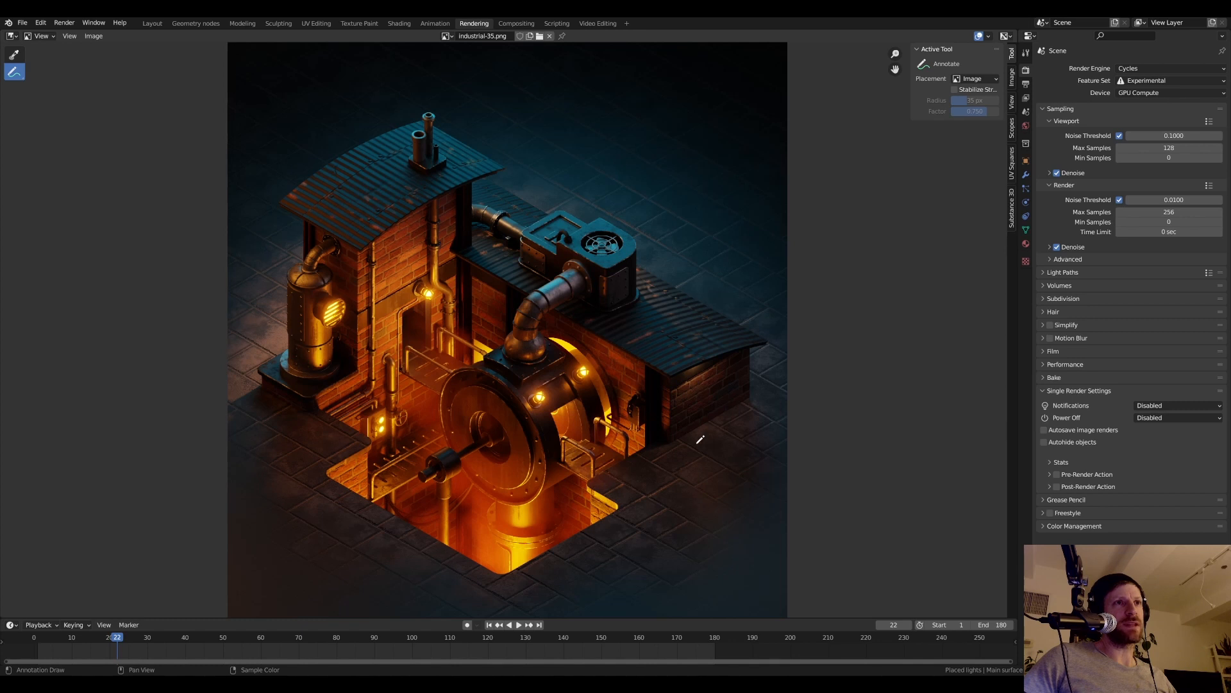
left_click_drag(700, 427, 720, 448)
left_click_drag(709, 376, 688, 391)
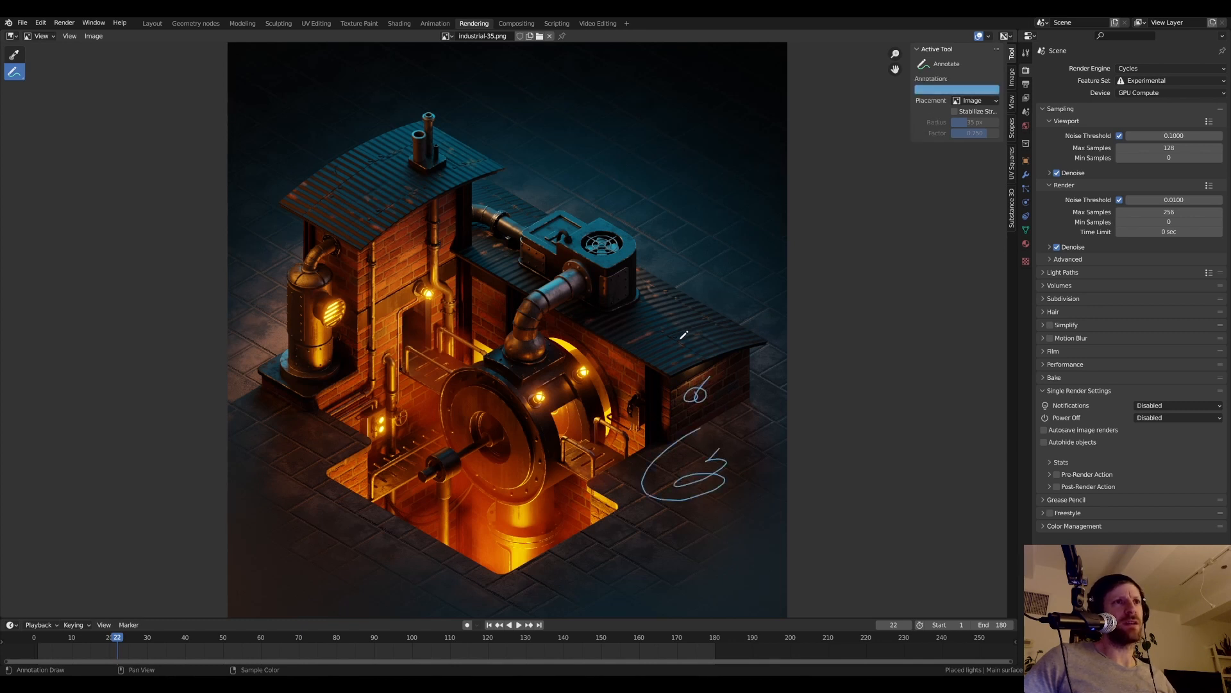
left_click_drag(681, 339, 695, 327)
key("ctrl+z")
key("ctrl+z")
key("ctrl+z")
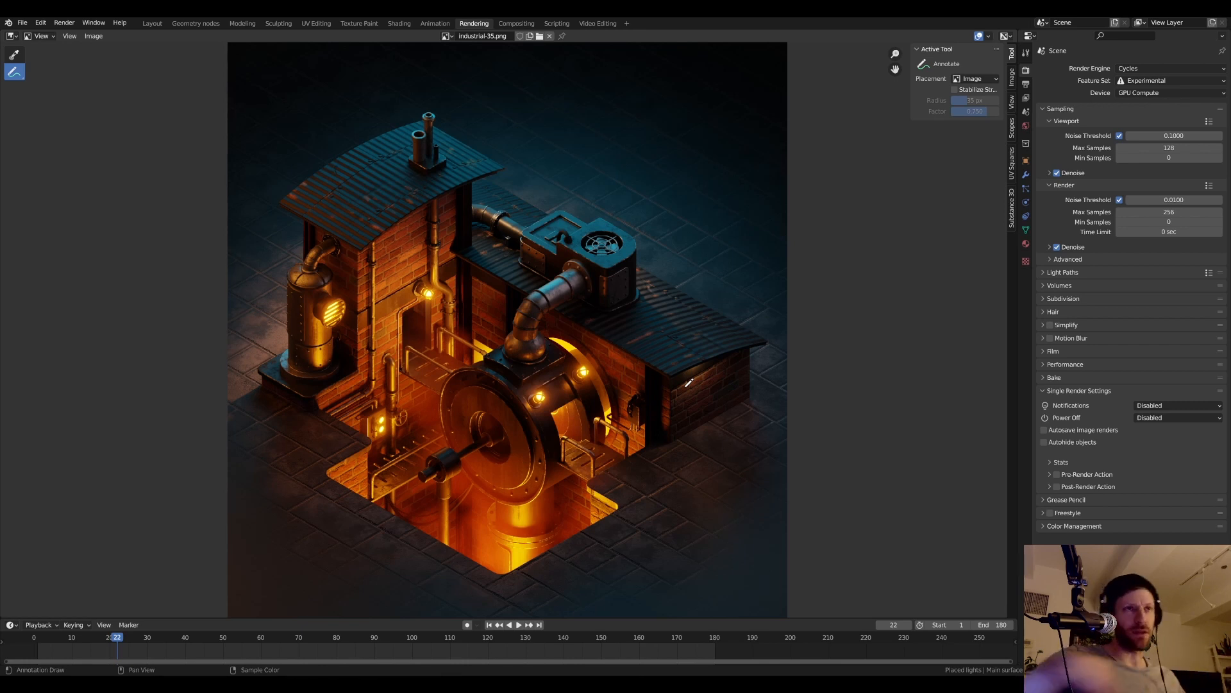
- Outline the paving beside the pit and circle the brick end wall on the reference to compare brick sizes, undoing every mark
left_click_drag(699, 443, 702, 449)
key("ctrl+z")
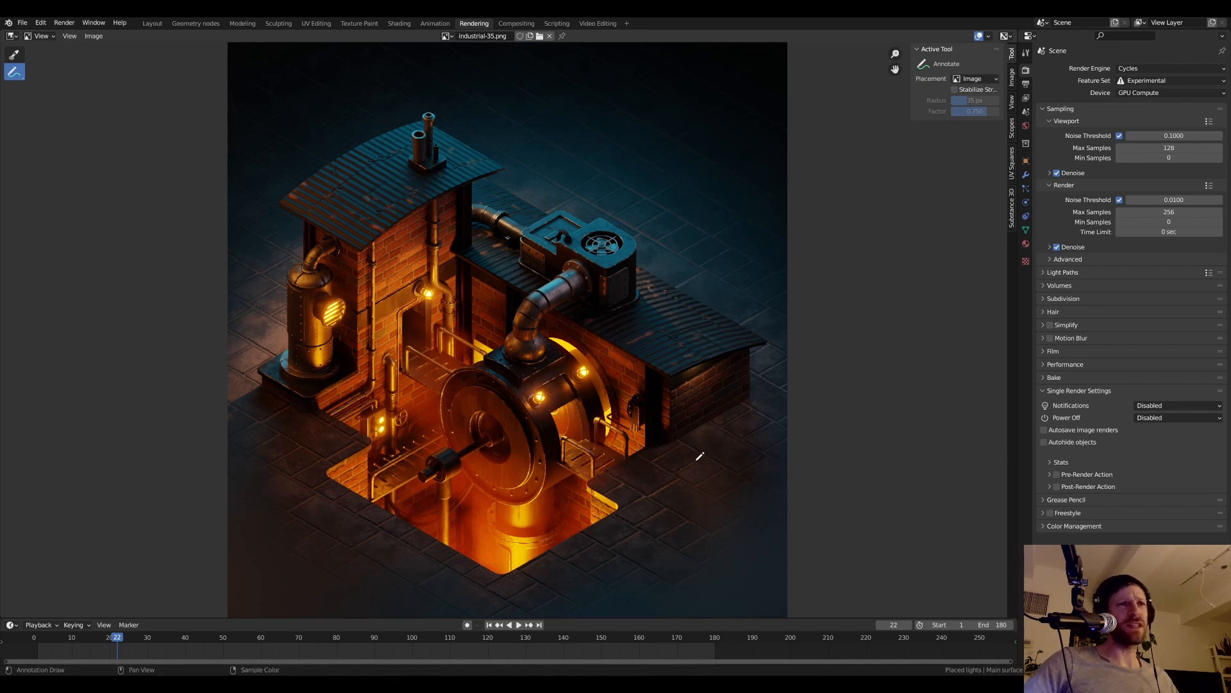
mouse_move(641, 458)
left_mouse_down()
mouse_move(609, 473)
mouse_move(684, 473)
mouse_move(642, 449)
left_mouse_up()
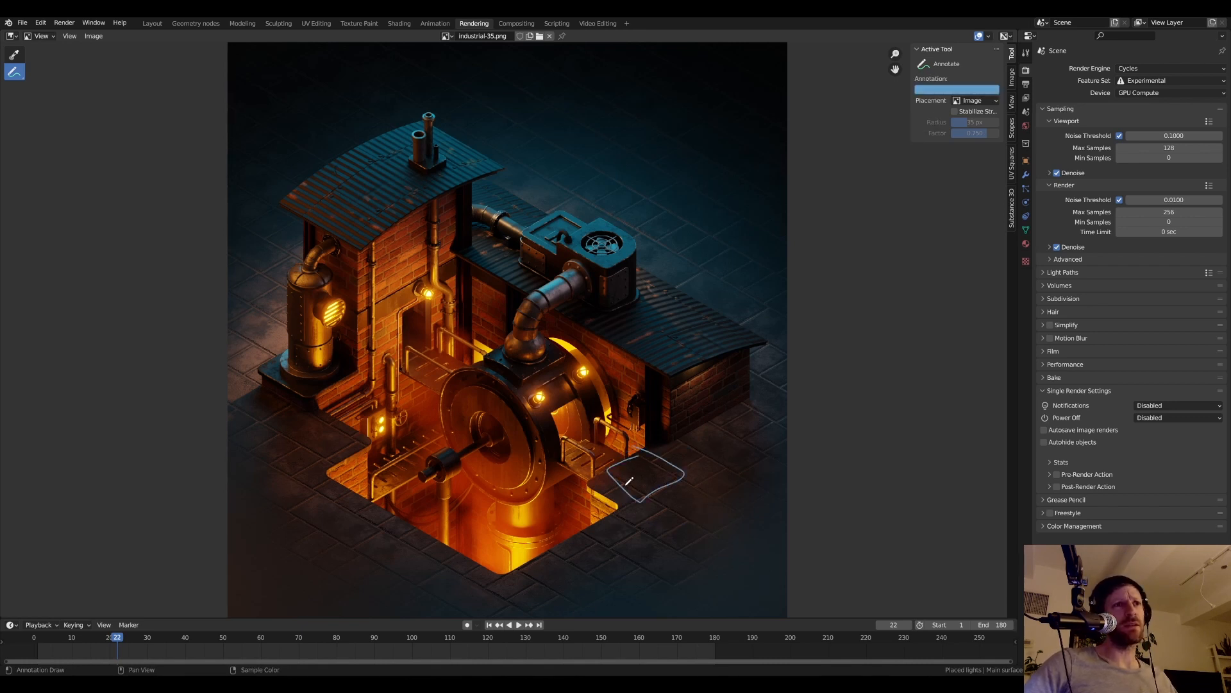
key("ctrl+z")
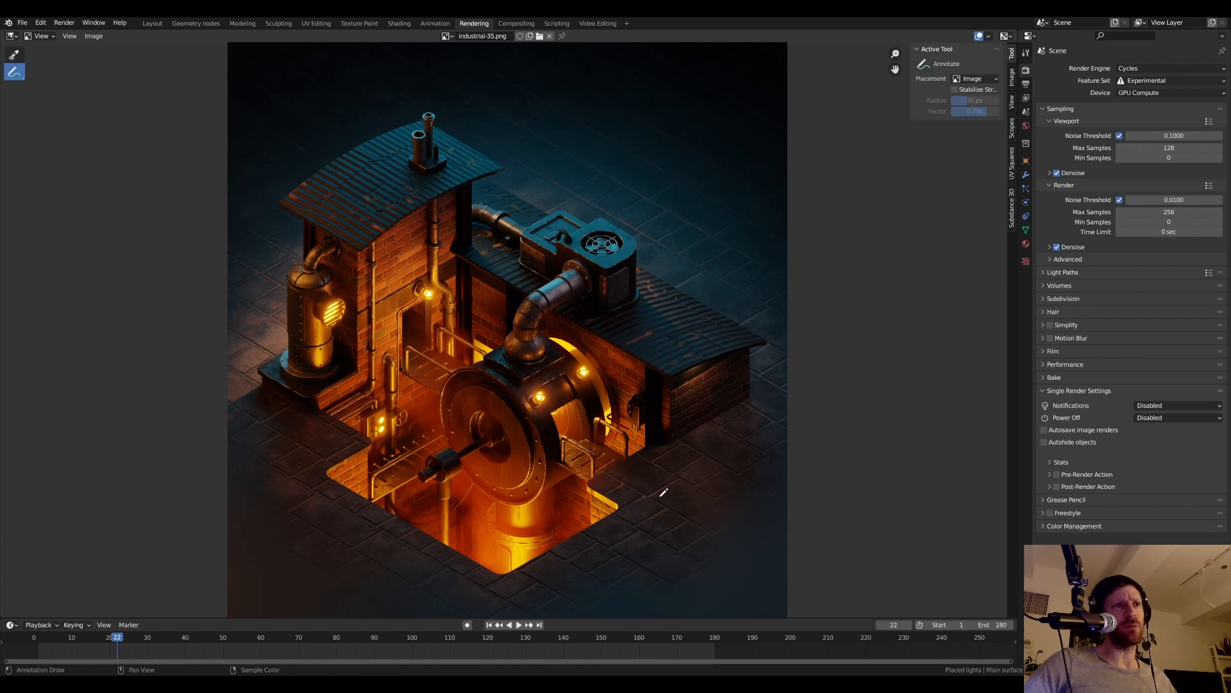
left_click_drag(690, 378, 691, 377)
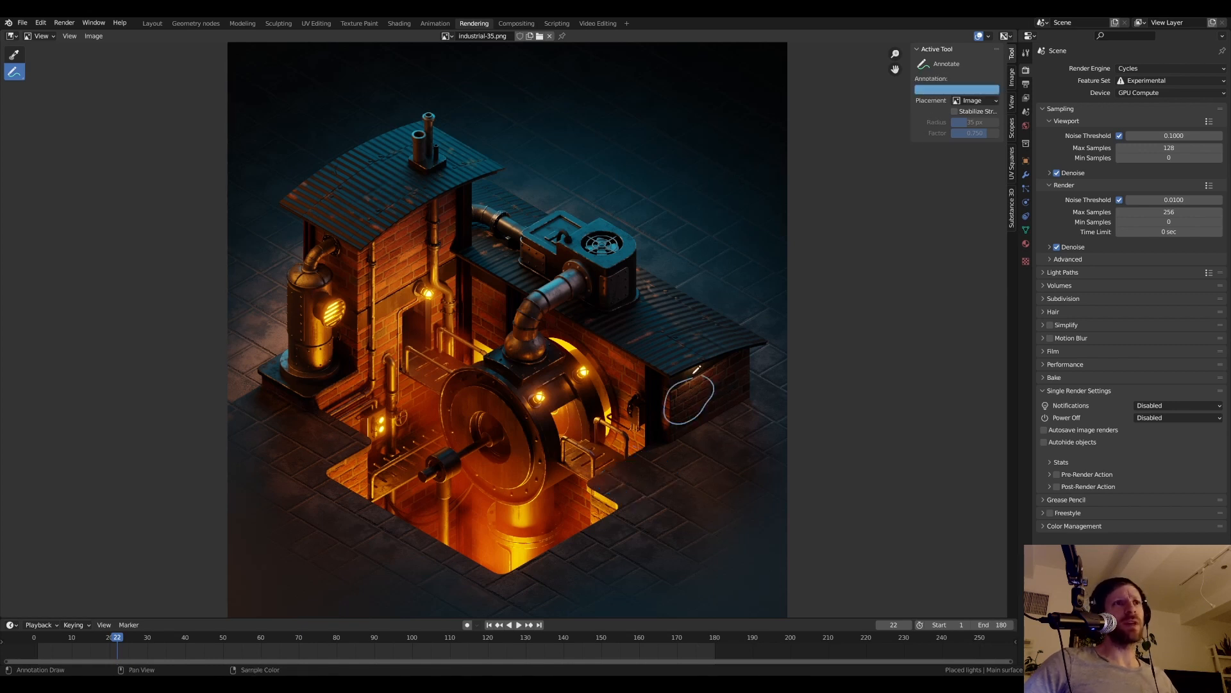
key("ctrl+z")
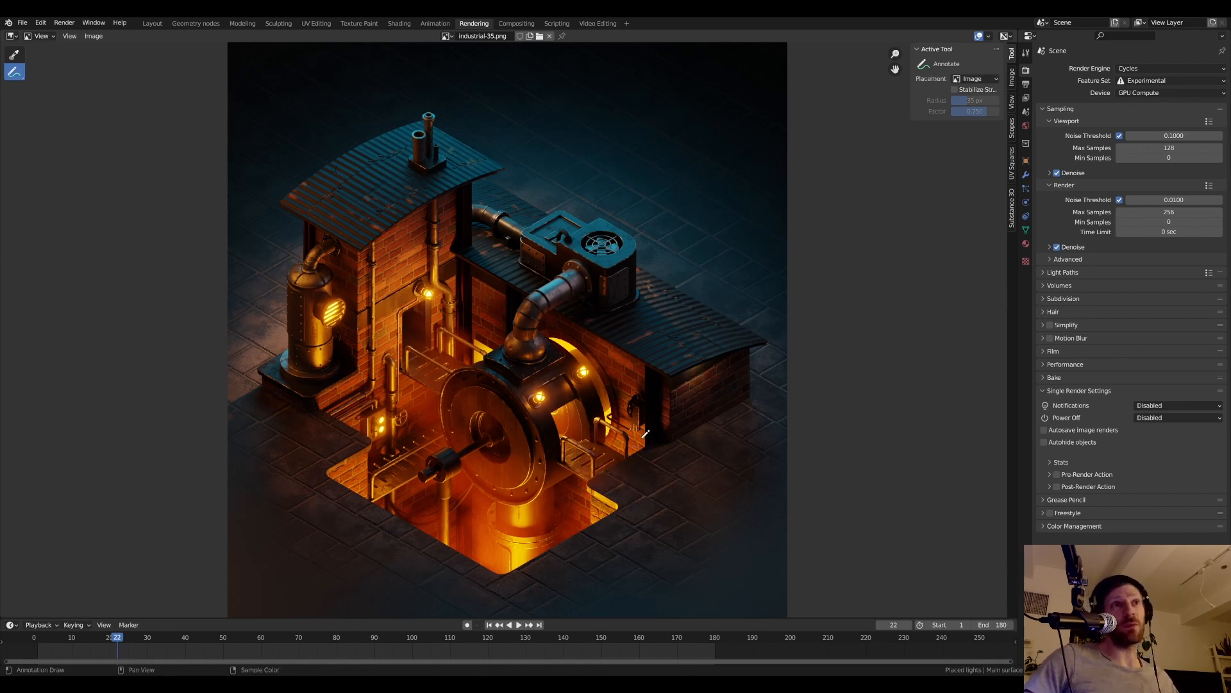
mouse_move(646, 436)
left_mouse_down()
mouse_move(596, 490)
mouse_move(708, 458)
left_mouse_up()
key("ctrl+z")
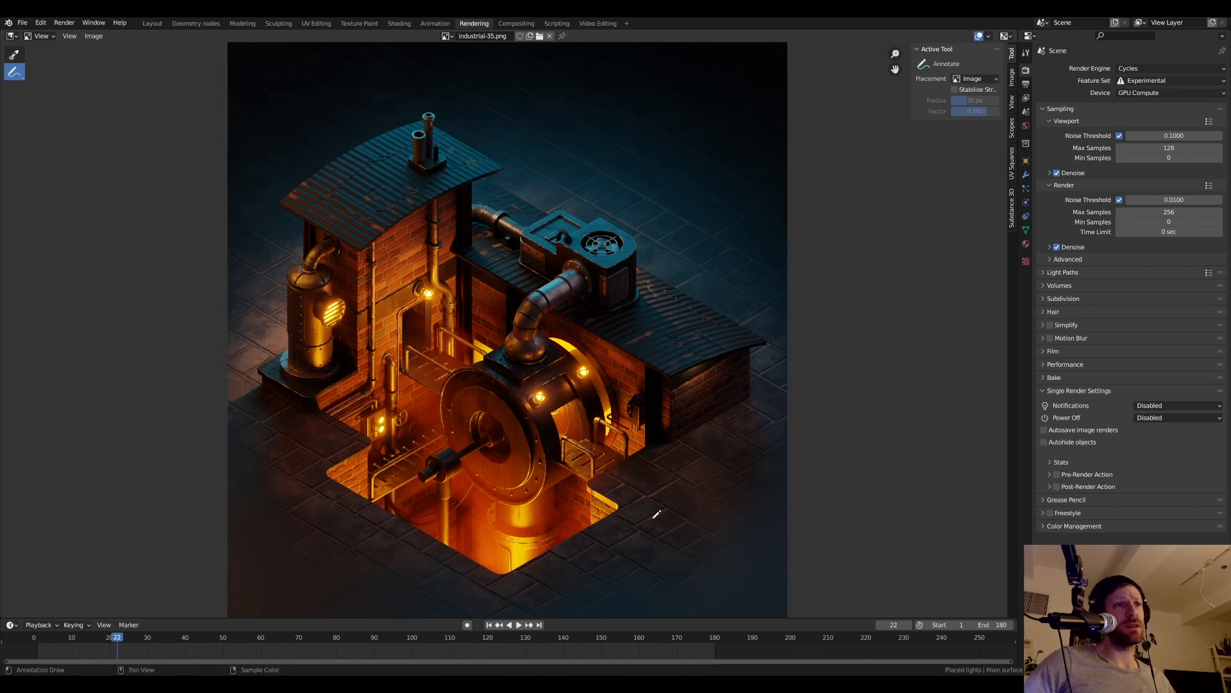
scroll(656, 514, "down", 1)
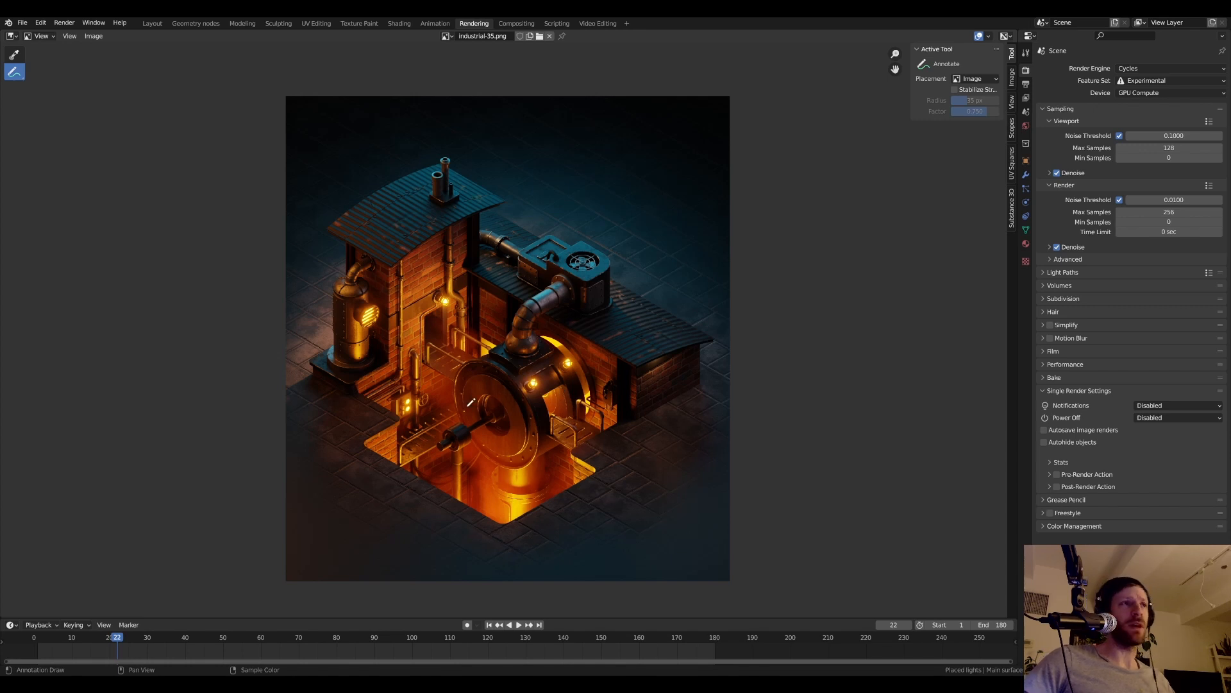
scroll(389, 407, "up", 1)
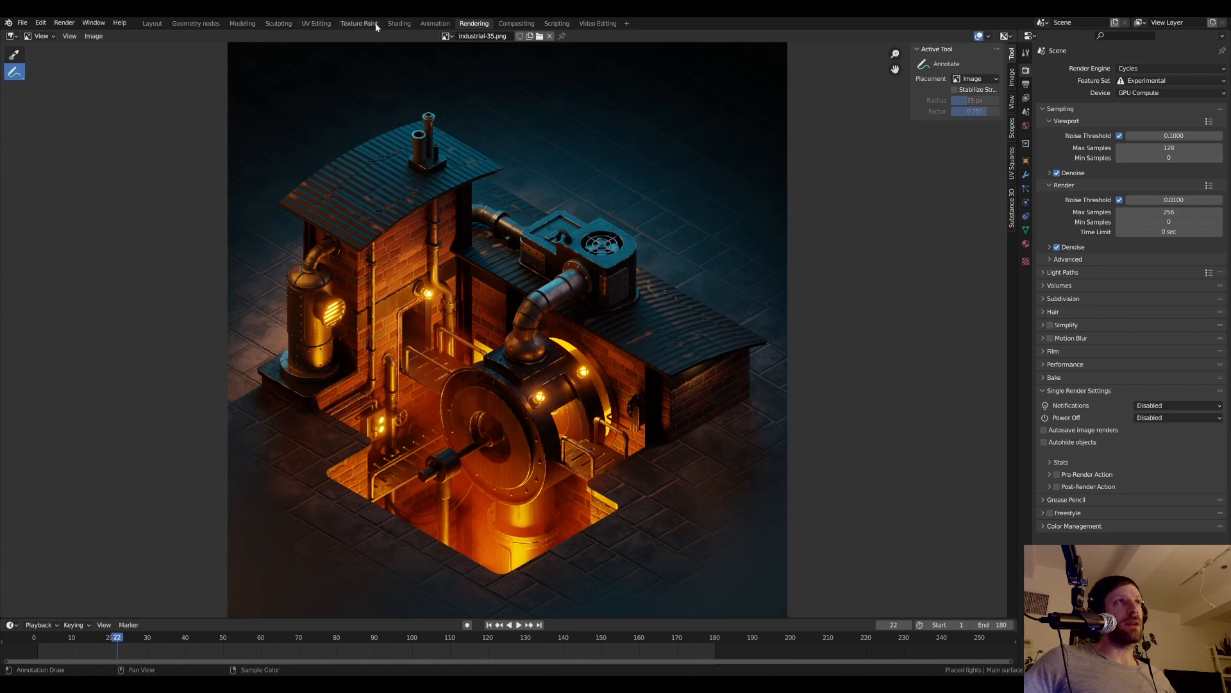
- Open the UV Editing workspace and show the whole ground surface in Material Preview shading
left_click(322, 24)
scroll(364, 326, "down", 6)
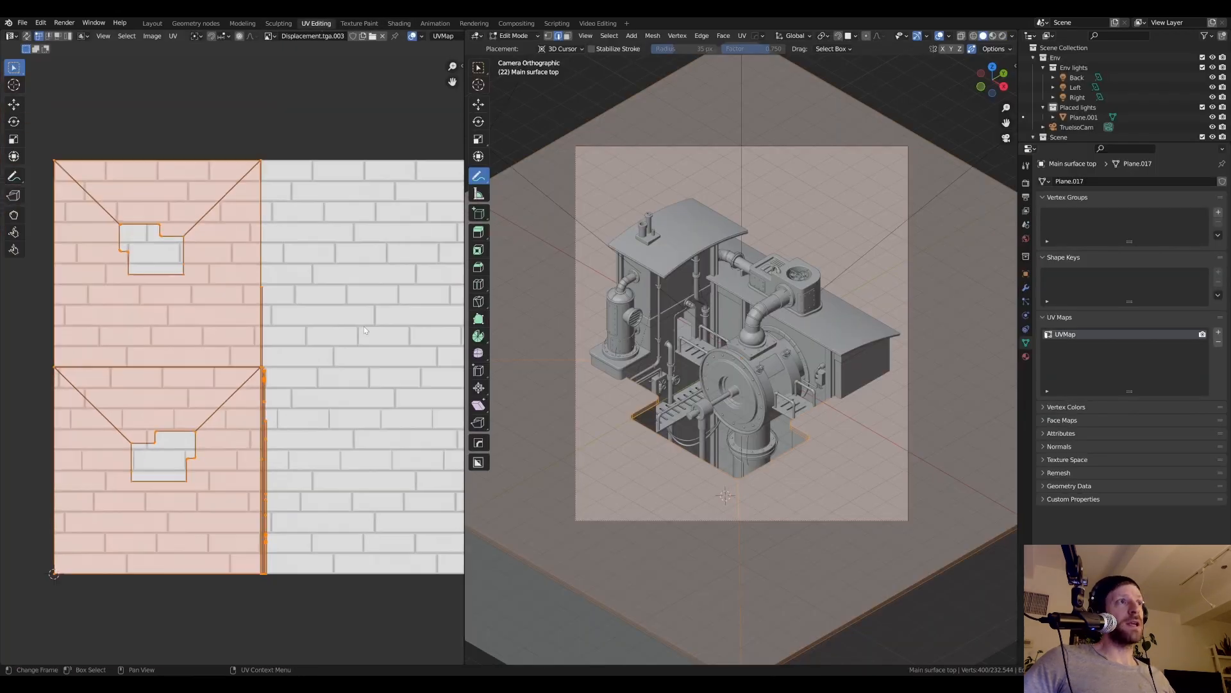
scroll(678, 372, "up", 2)
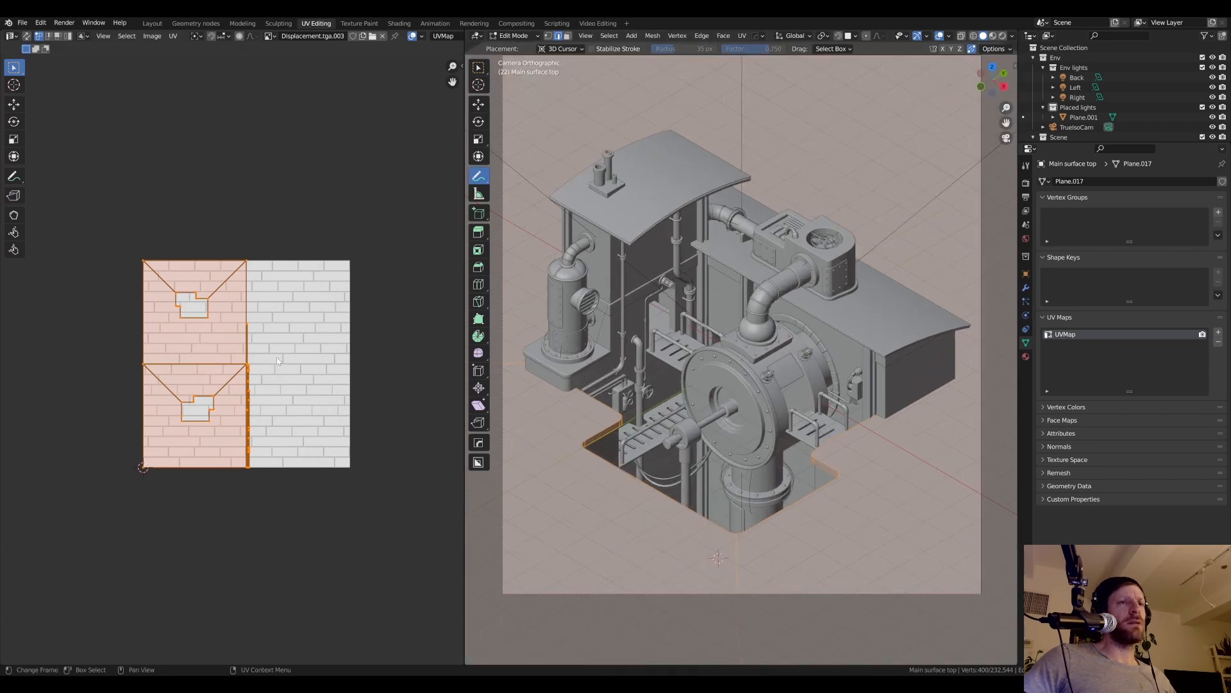
scroll(706, 376, "down", 1)
key("z")
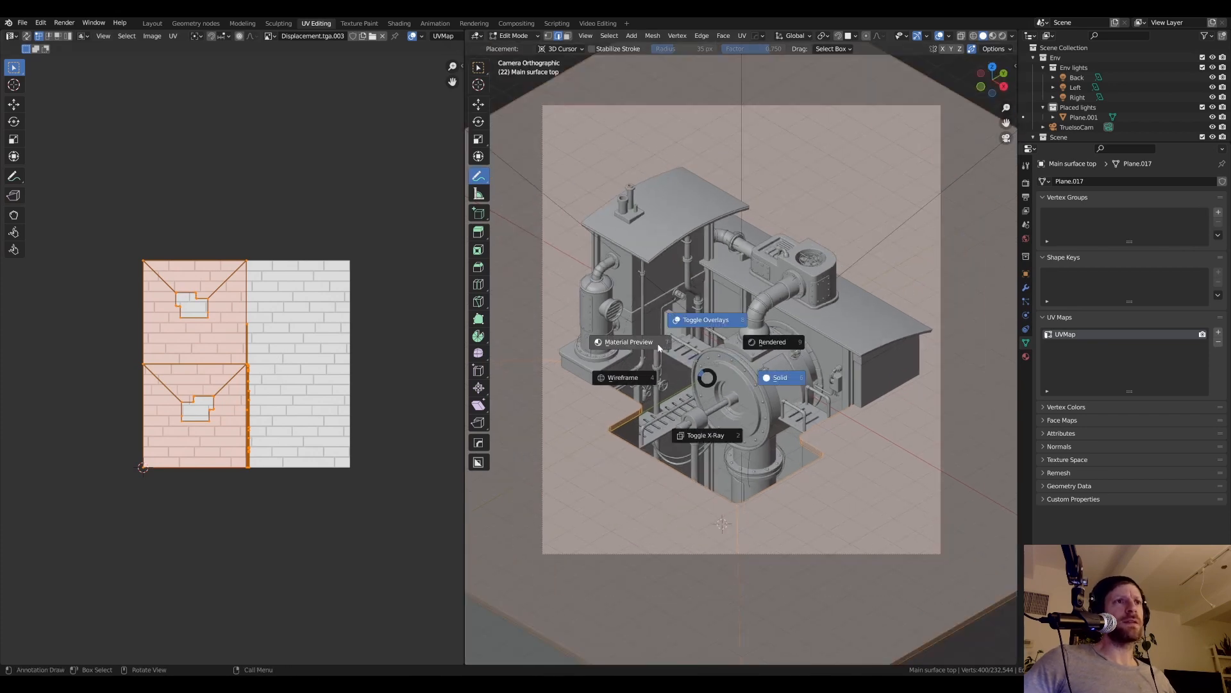
left_click(655, 340)
scroll(668, 339, "down", 3)
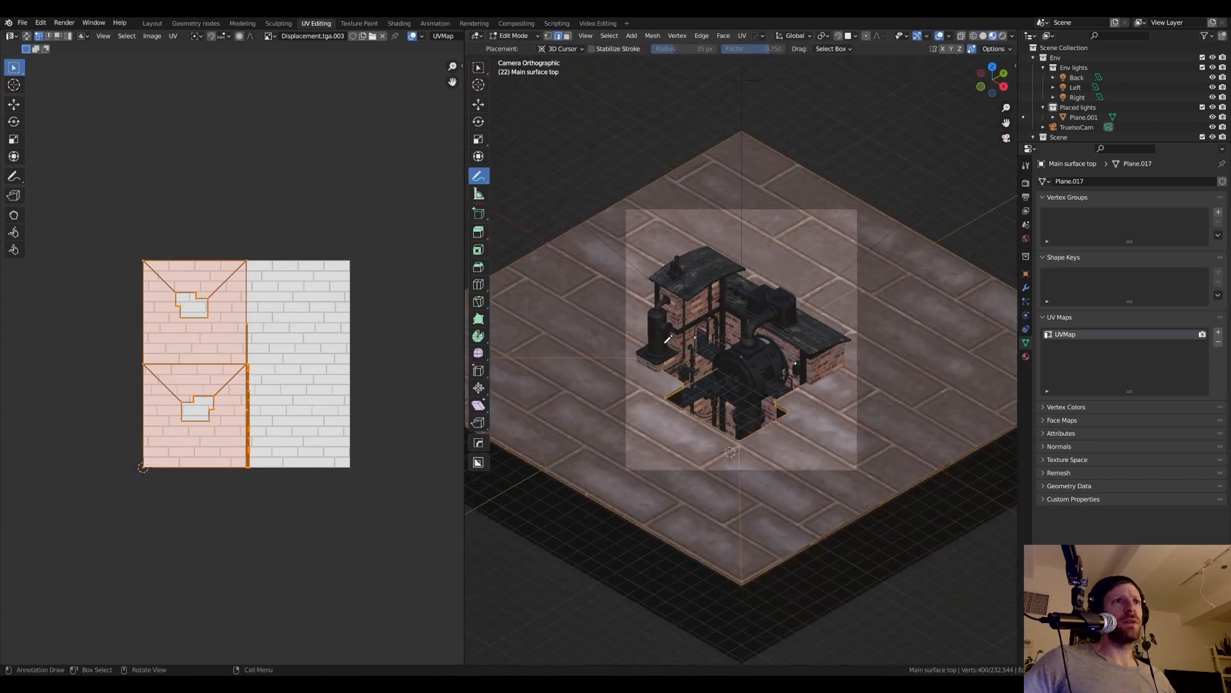
scroll(669, 340, "down", 2)
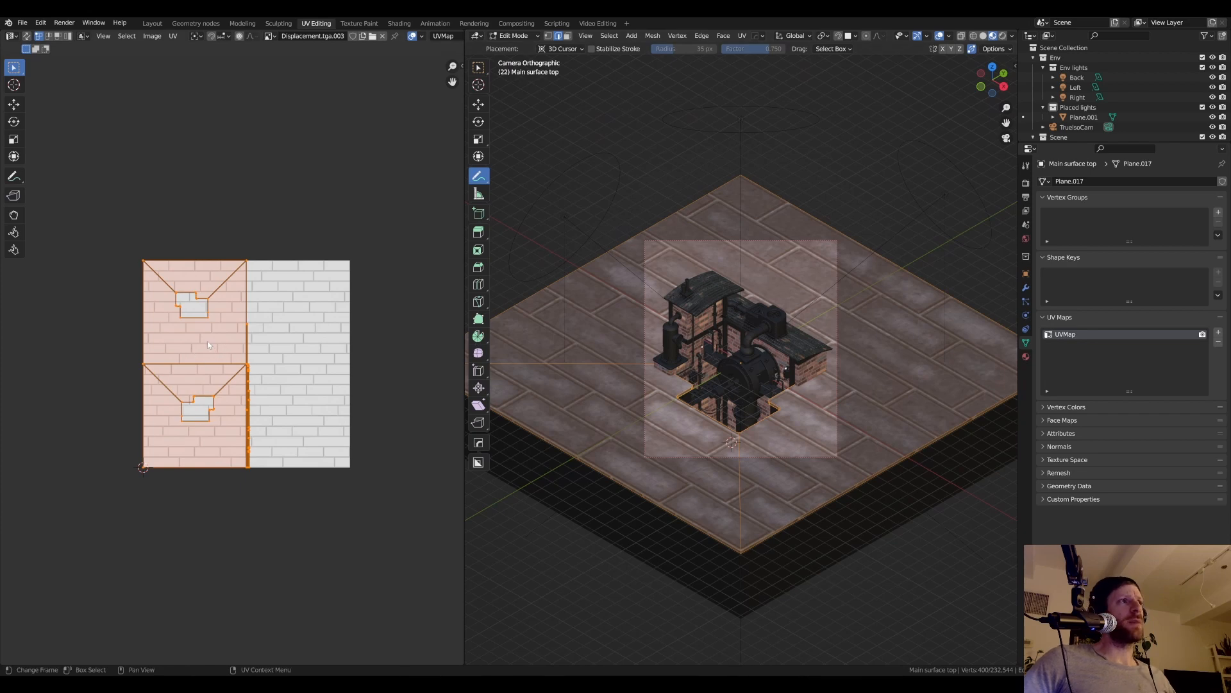
- Scale up the ground's UV islands in two passes for smaller basalt bricks, and shift them about -0.13 along X
key("s")
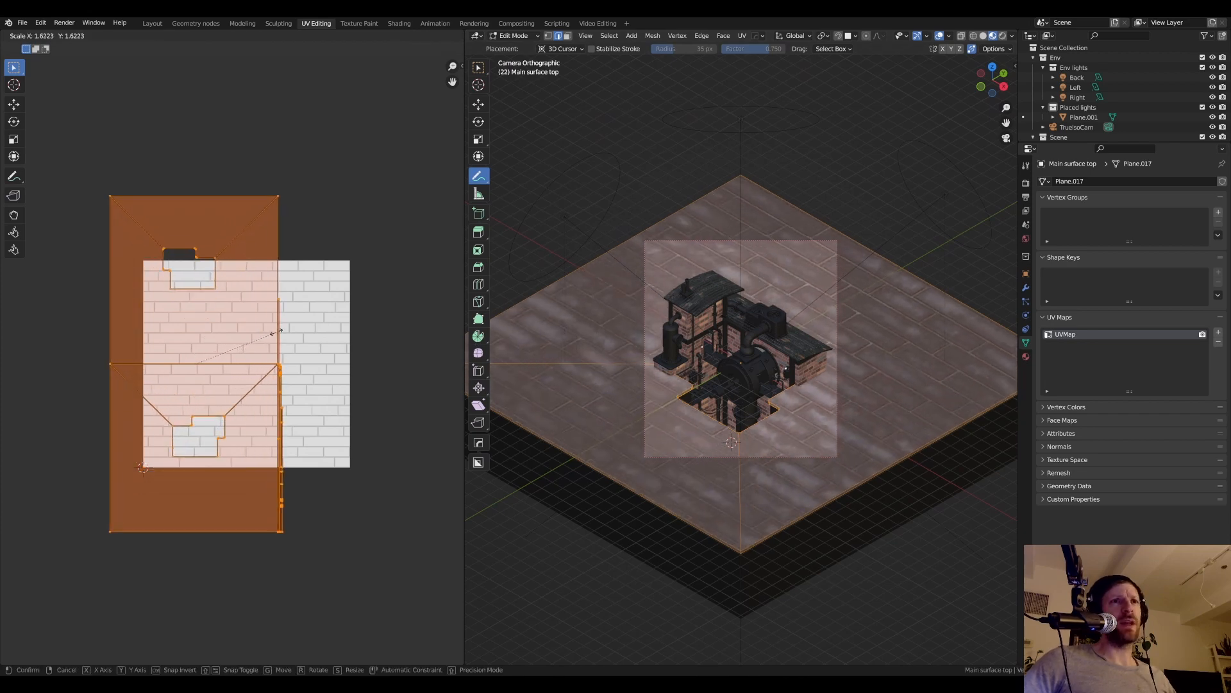
left_click(298, 317)
scroll(711, 377, "up", 3)
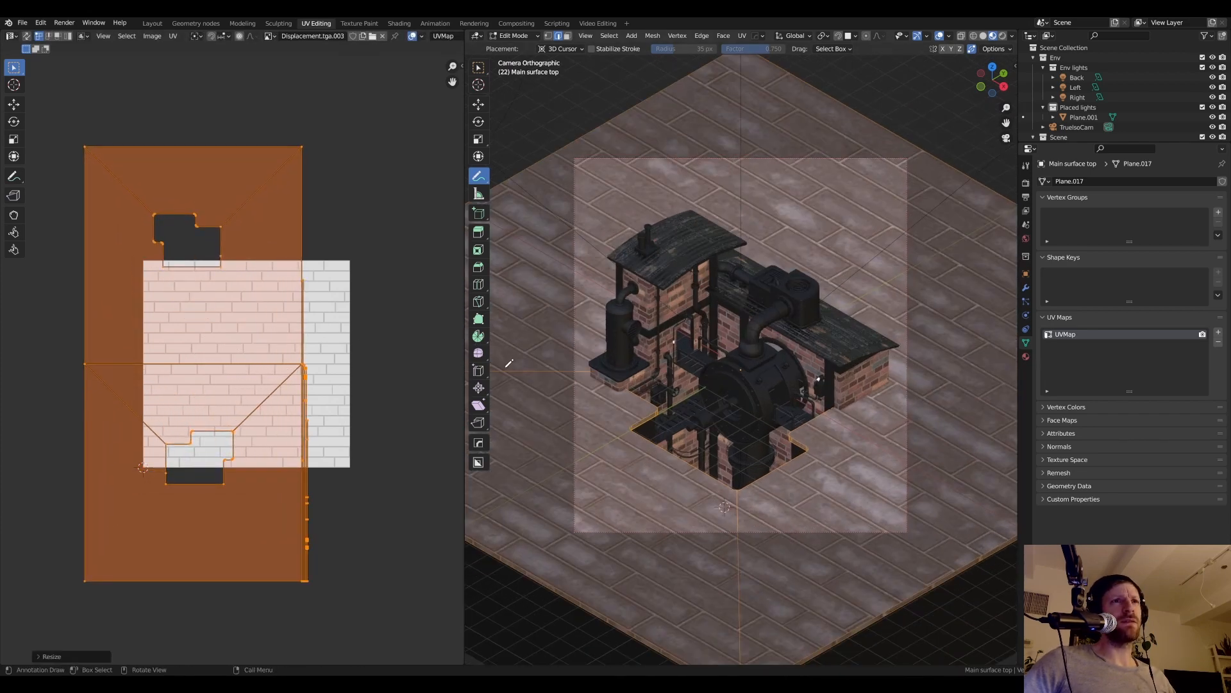
key("s")
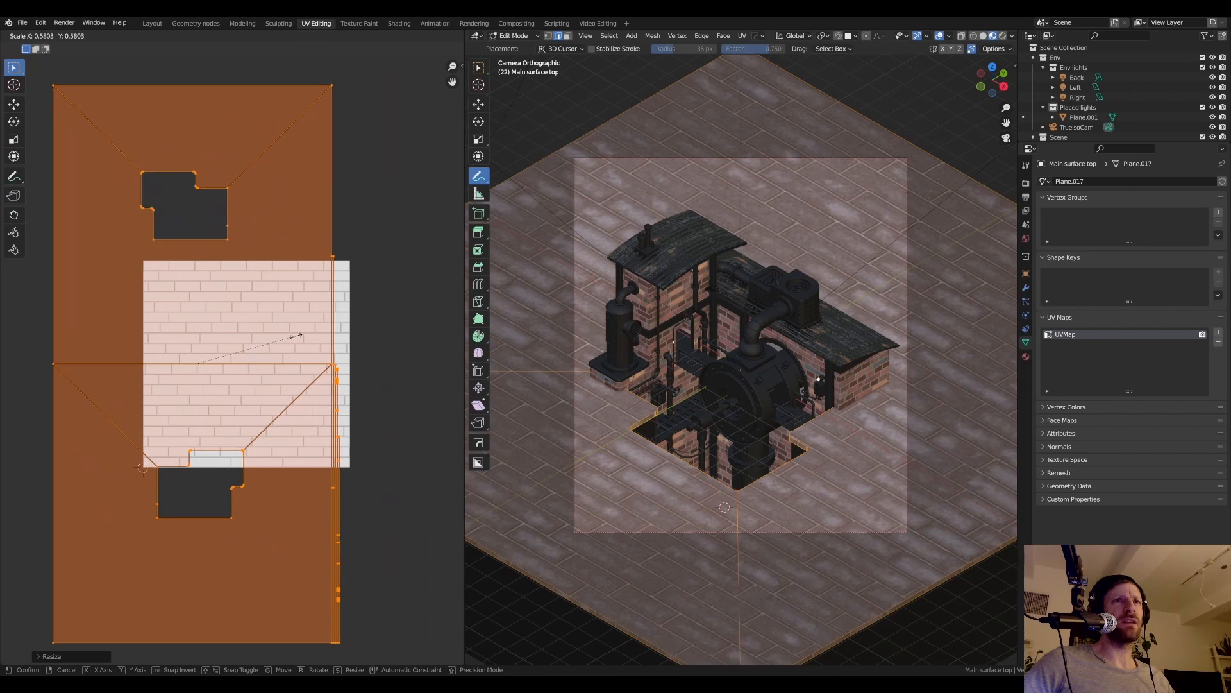
left_click(295, 336)
key("g")
key("x")
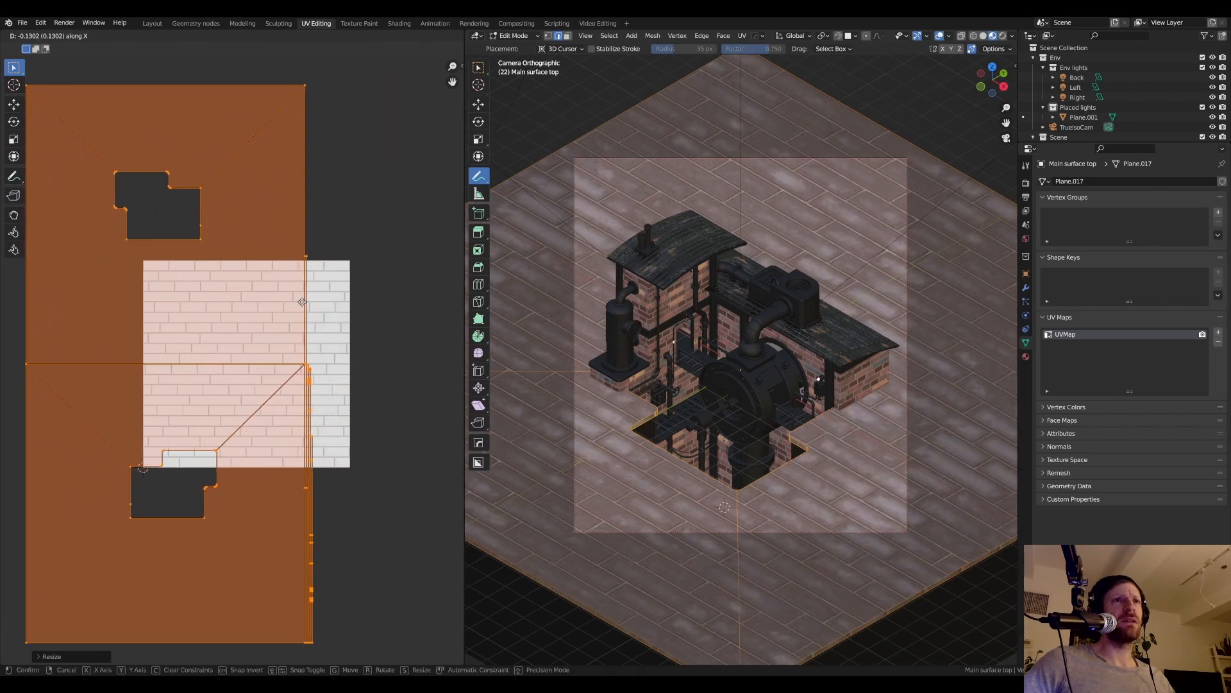
left_click(302, 302)
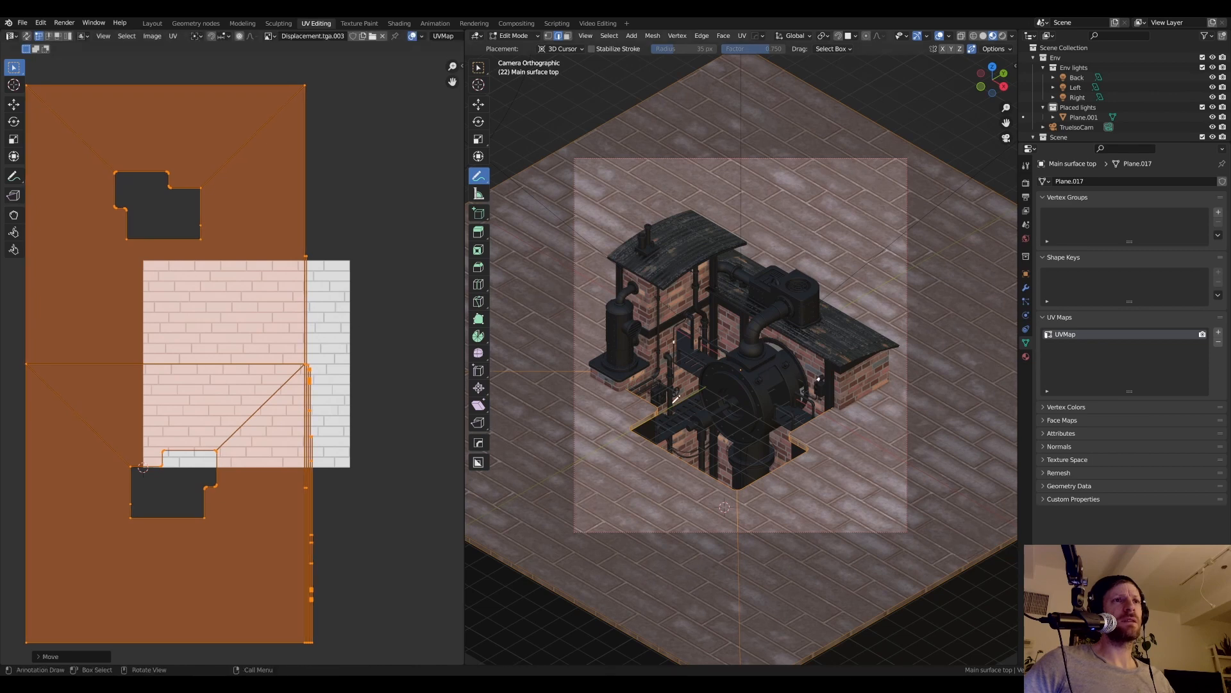
- Switch to Rendered shading, return to Object Mode and select the ground surface to inspect its rescaled paving
key("z")
left_click(726, 372)
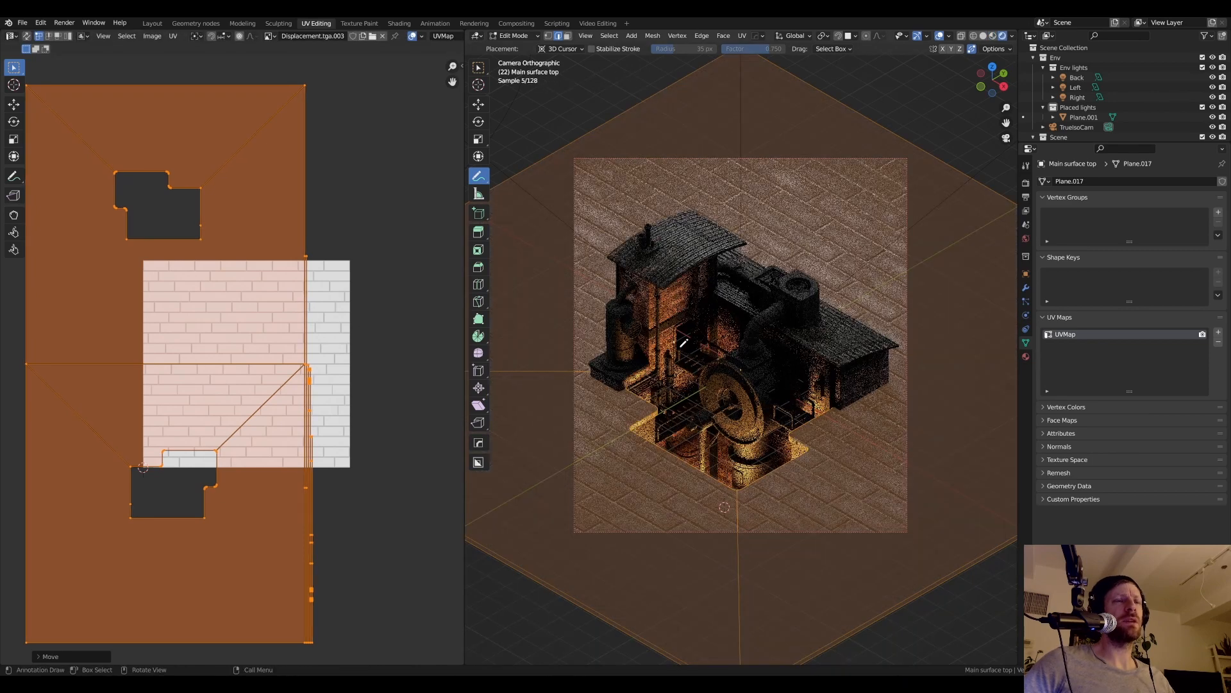
key("Tab")
scroll(633, 301, "down", 2)
left_click(579, 156)
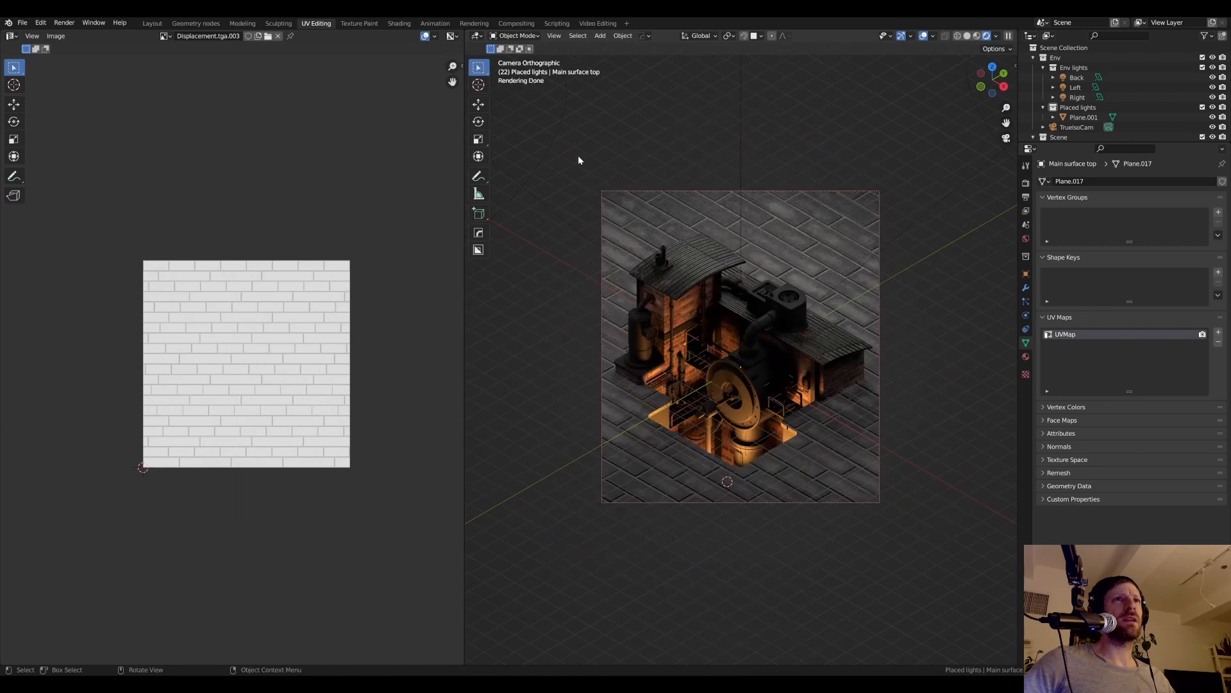
left_click(635, 233)
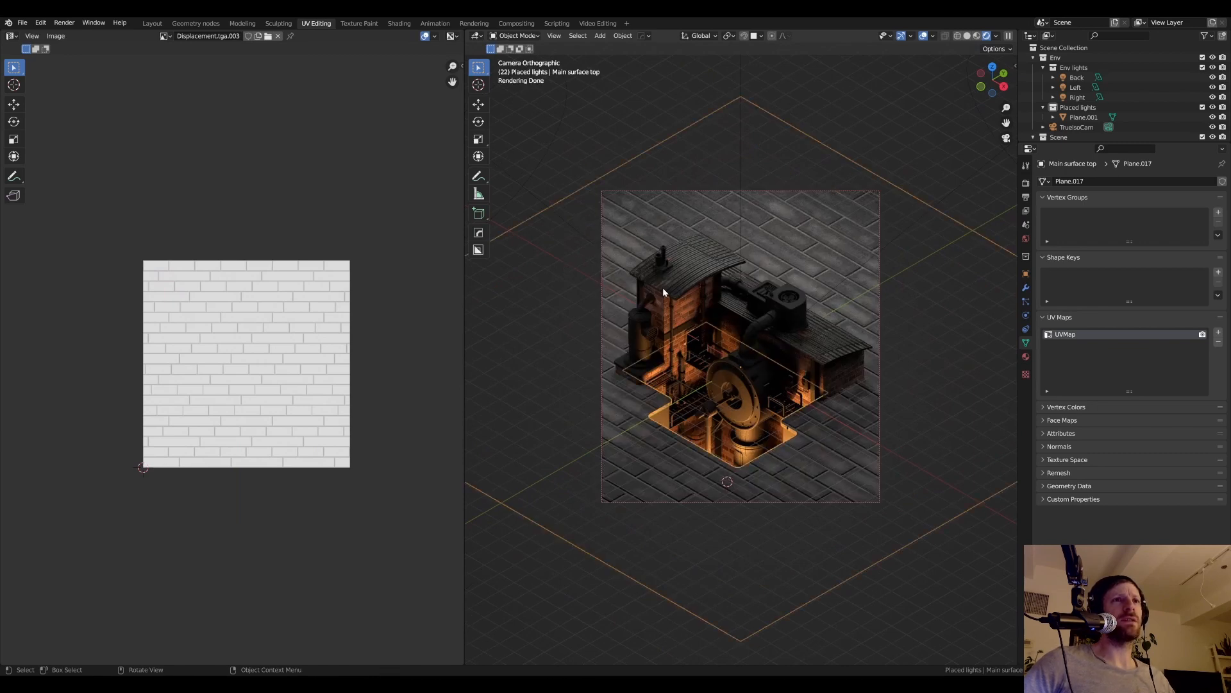
scroll(678, 473, "up", 2)
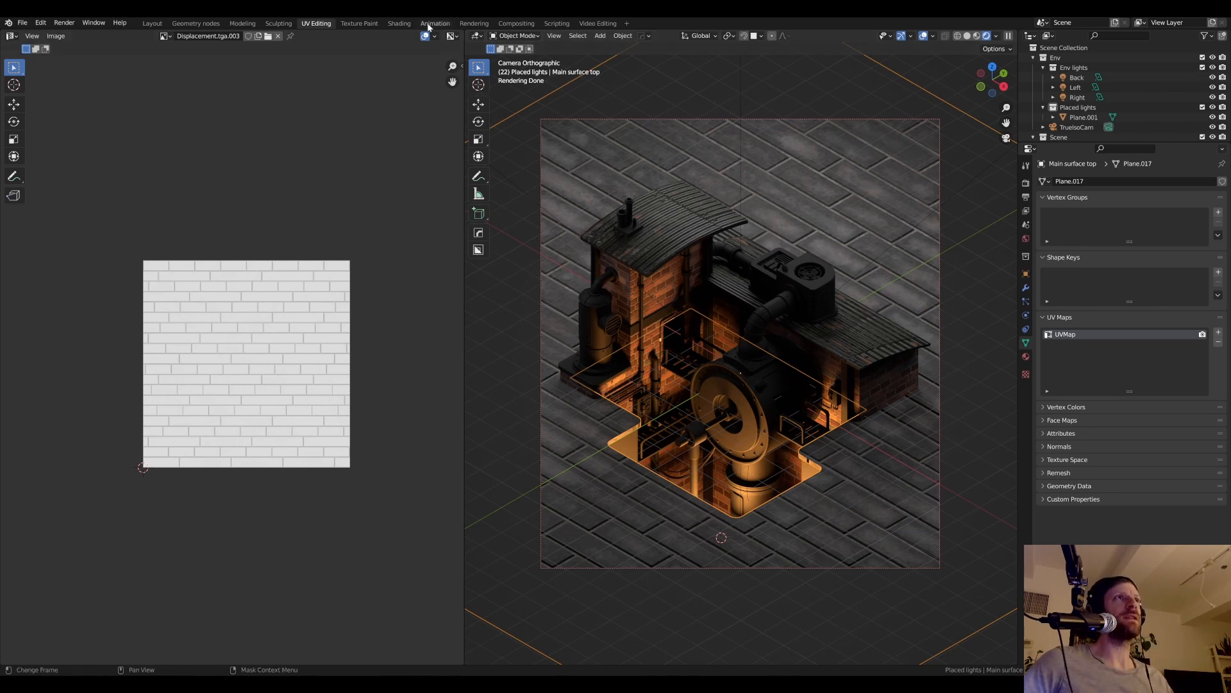
- Open the Shading workspace for the ground's bricks_basalt_combined material and deselect its nodes
left_click(398, 24)
scroll(268, 367, "up", 3)
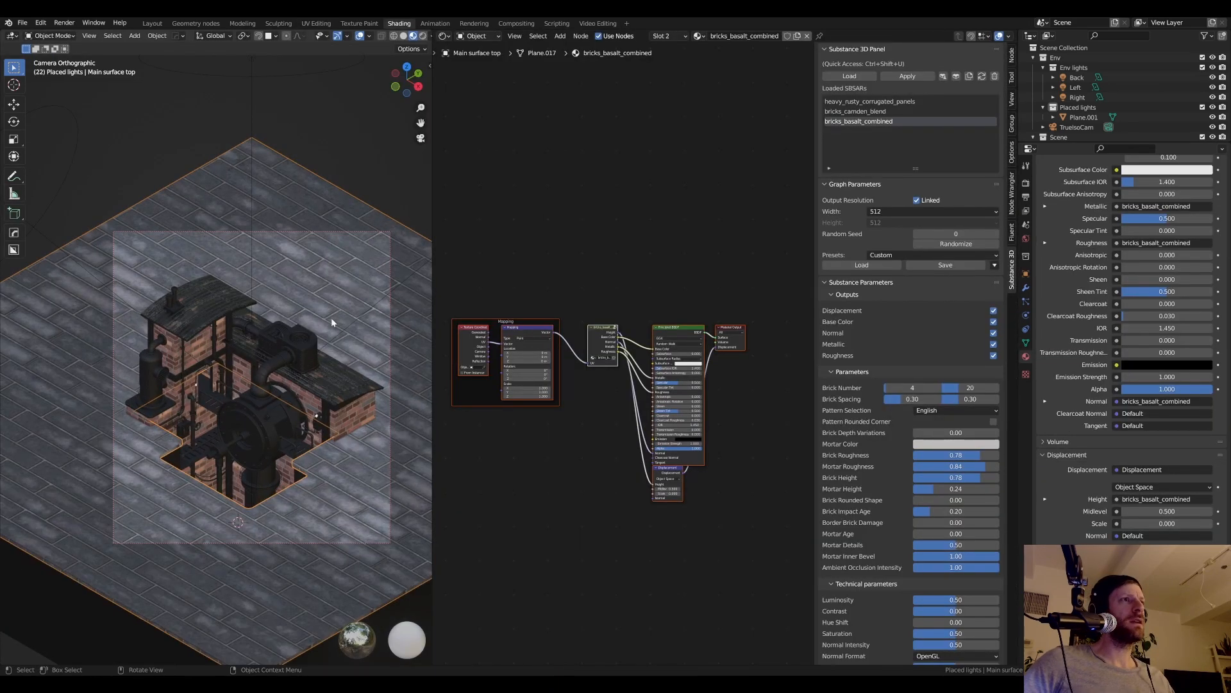
scroll(546, 405, "up", 2)
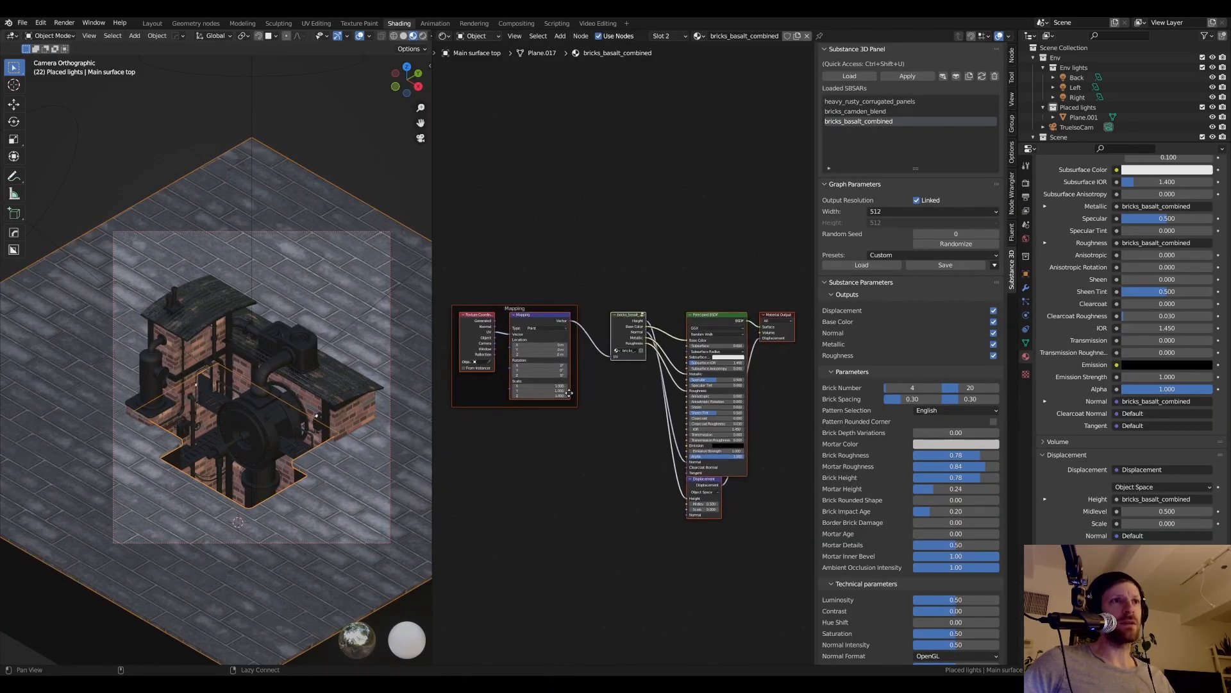
left_click(755, 491)
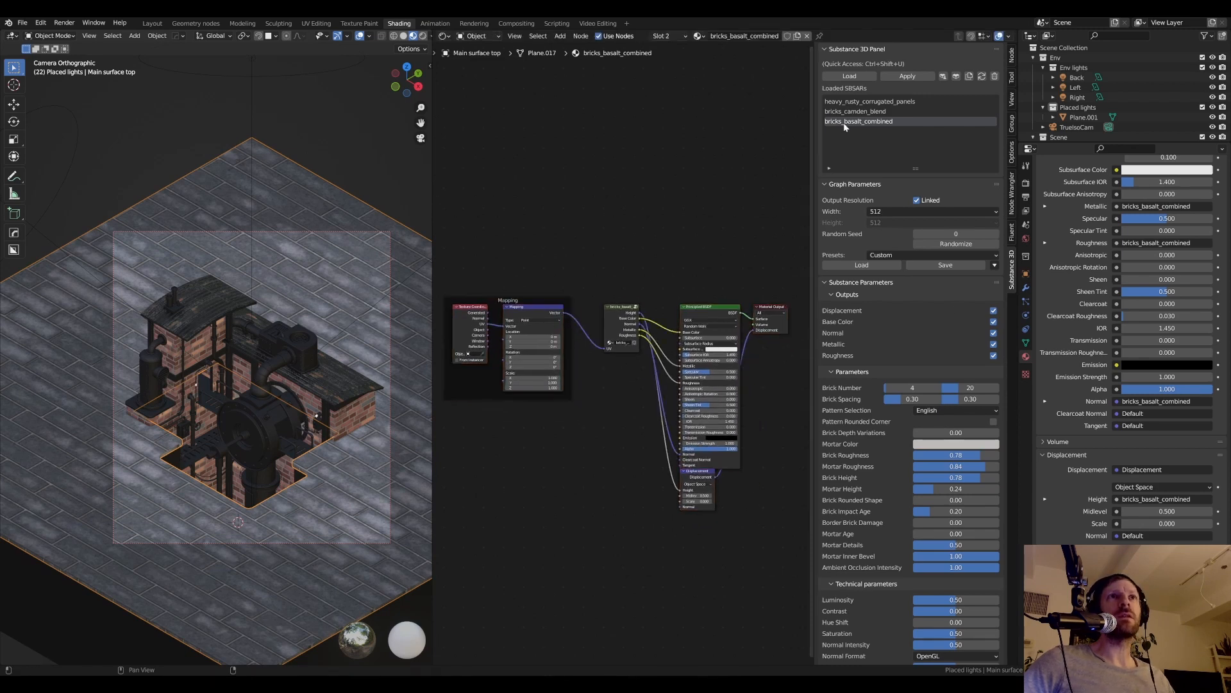
scroll(322, 391, "up", 2)
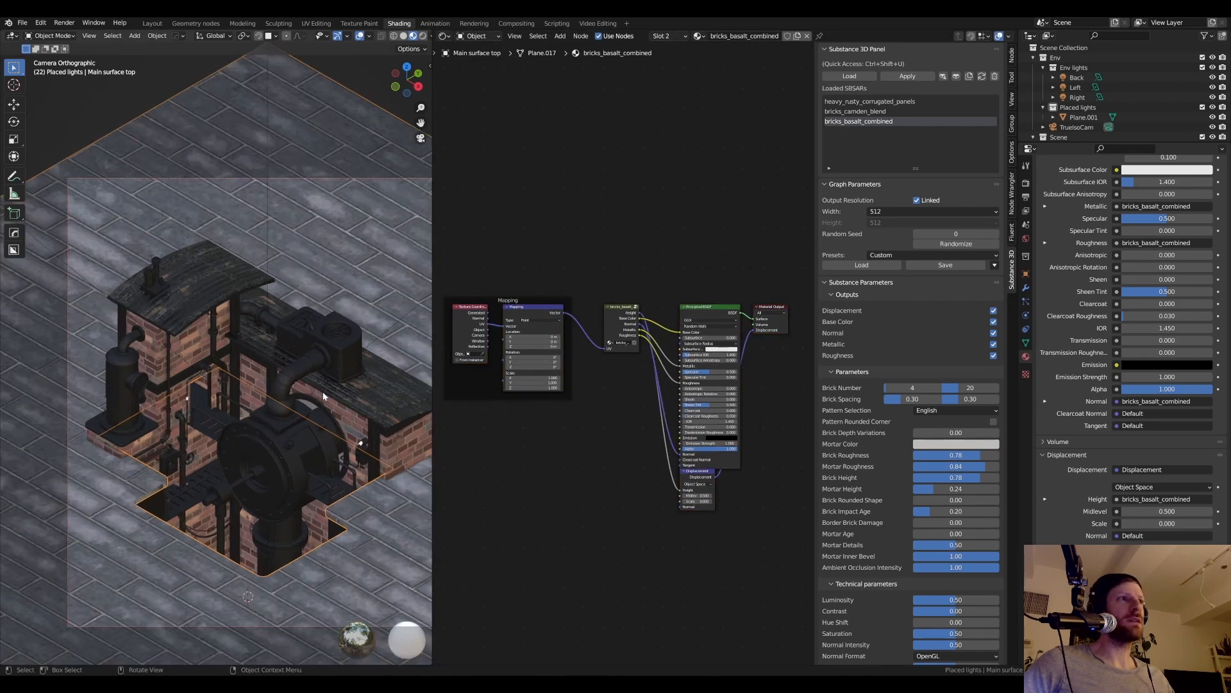
middle_click_drag(322, 391, 274, 349, "shift")
scroll(286, 338, "down", 1)
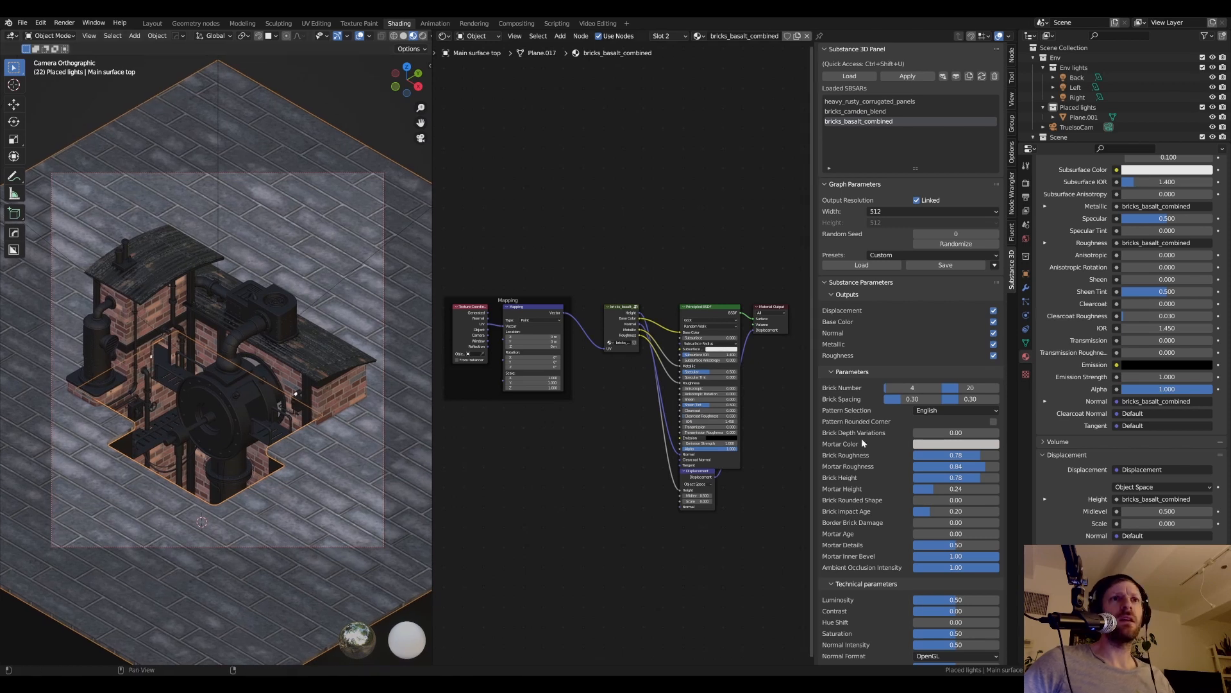
- Set both Brick Spacing values of the basalt substance to 0.10 and view the paving in Rendered shading
double_click(912, 399)
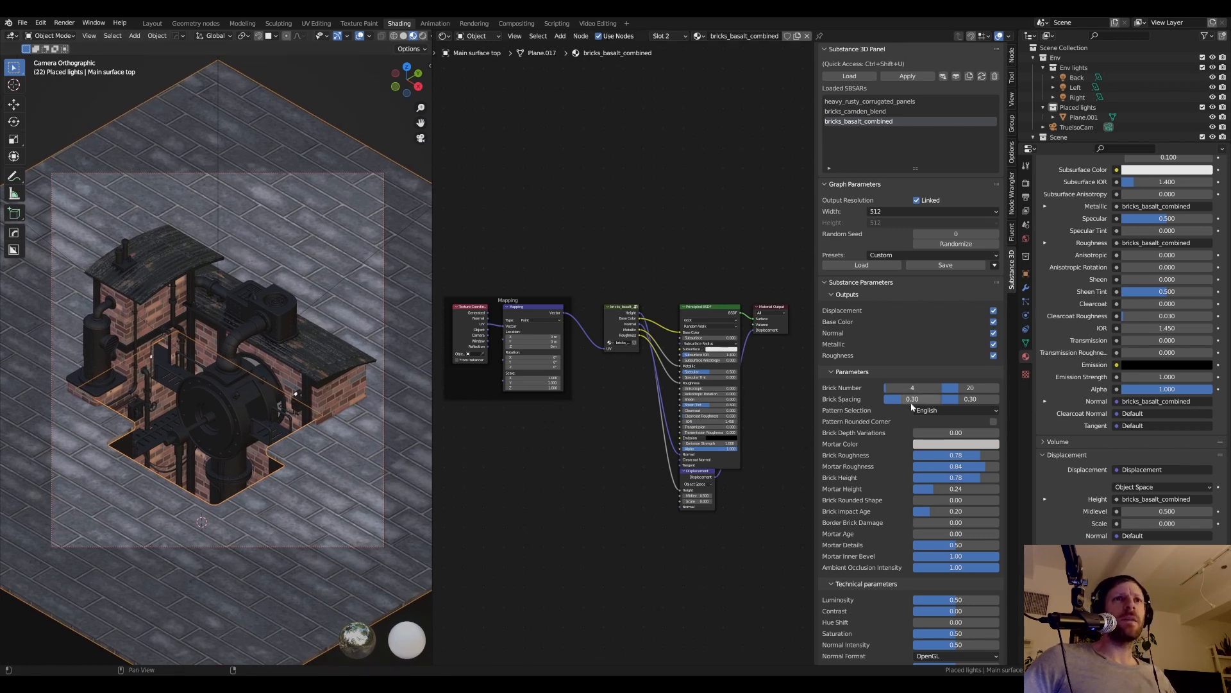
type("0.1")
key("Tab")
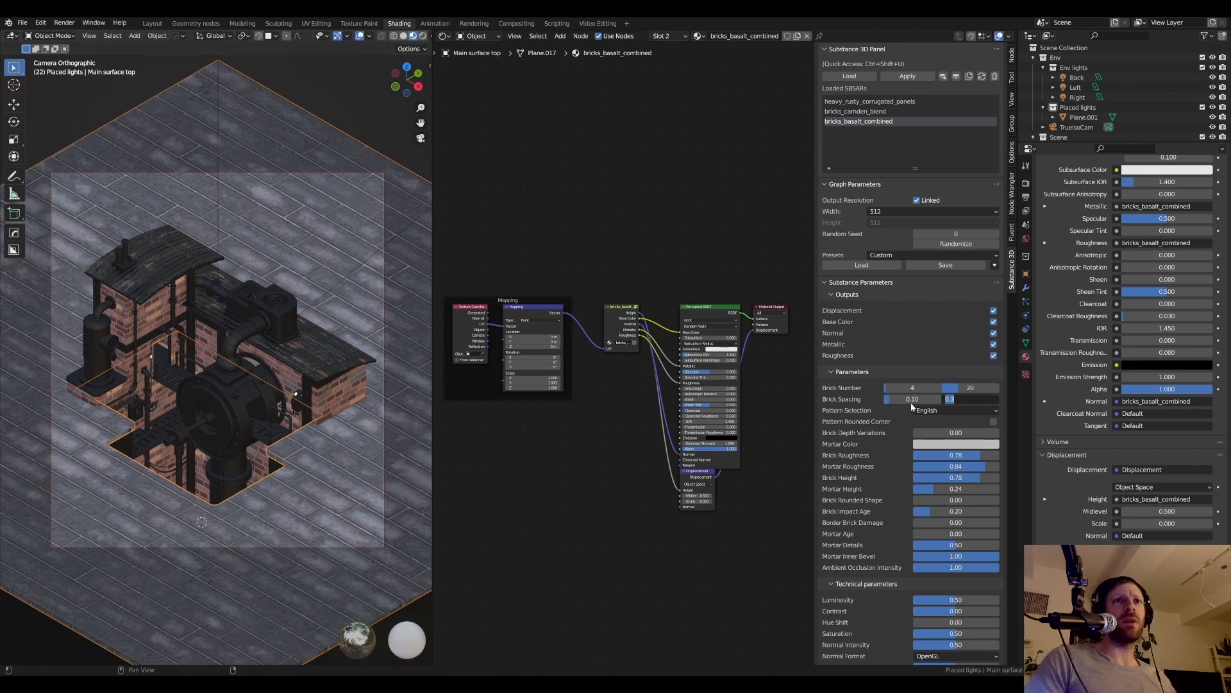
type(".1")
key("Return")
key("z")
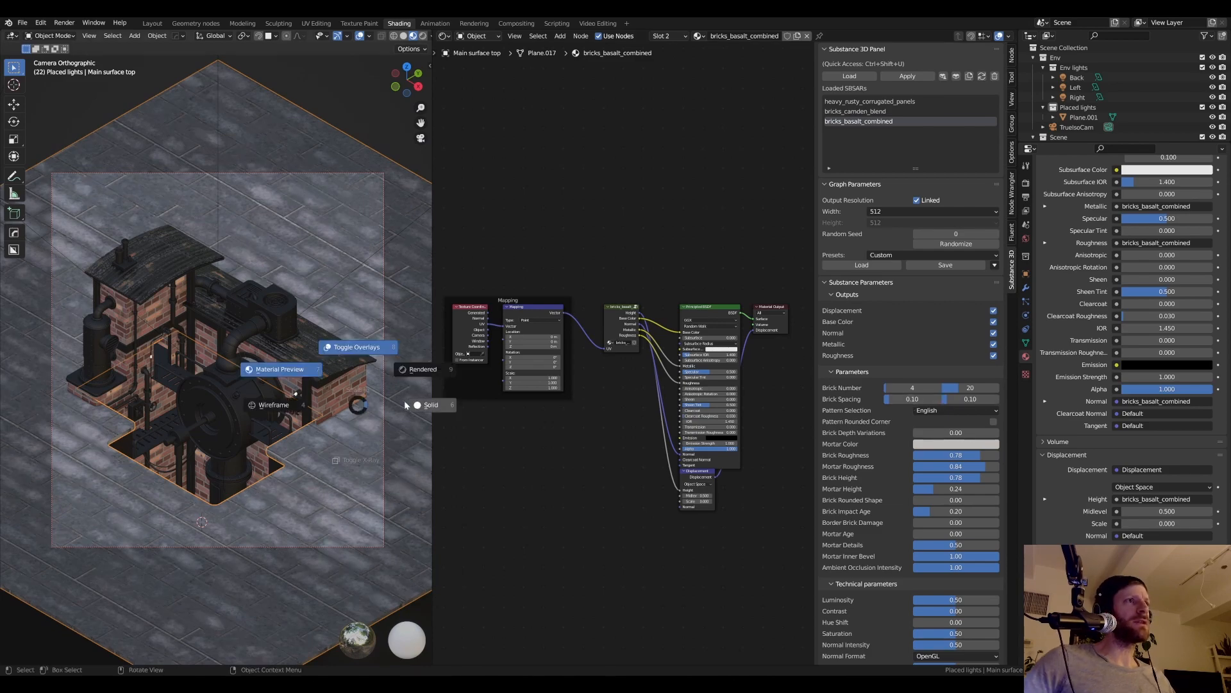
key("z")
left_click(394, 367)
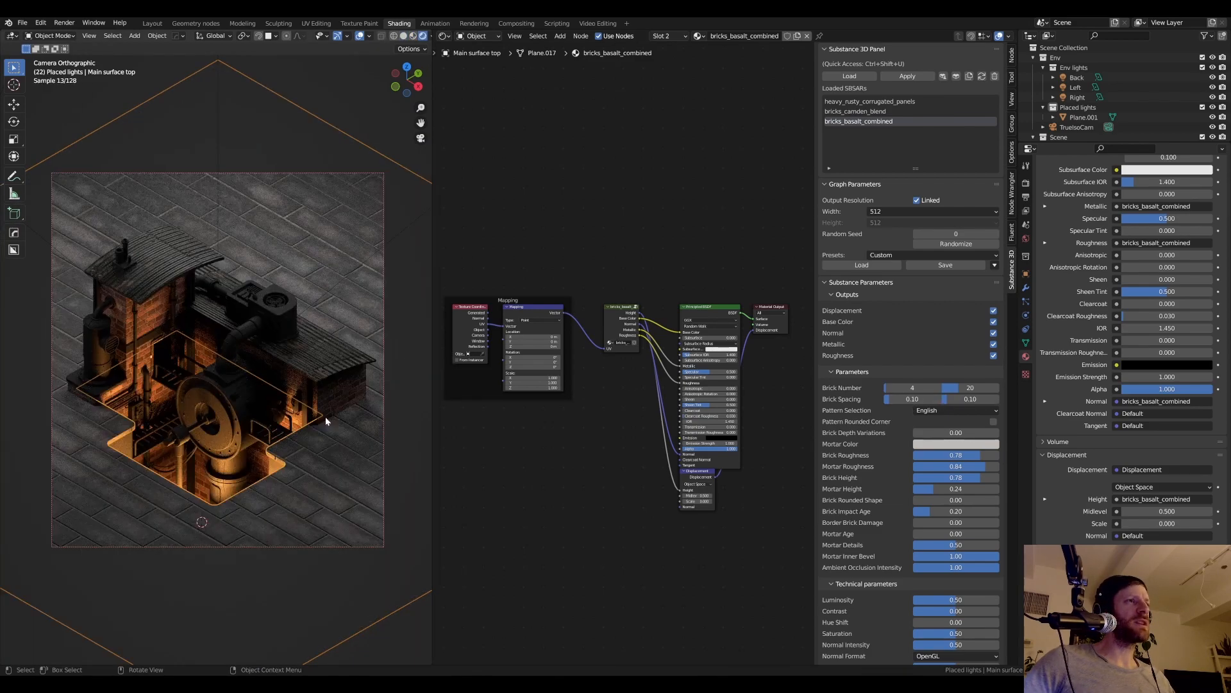
middle_click_drag(274, 385, 309, 377, "shift")
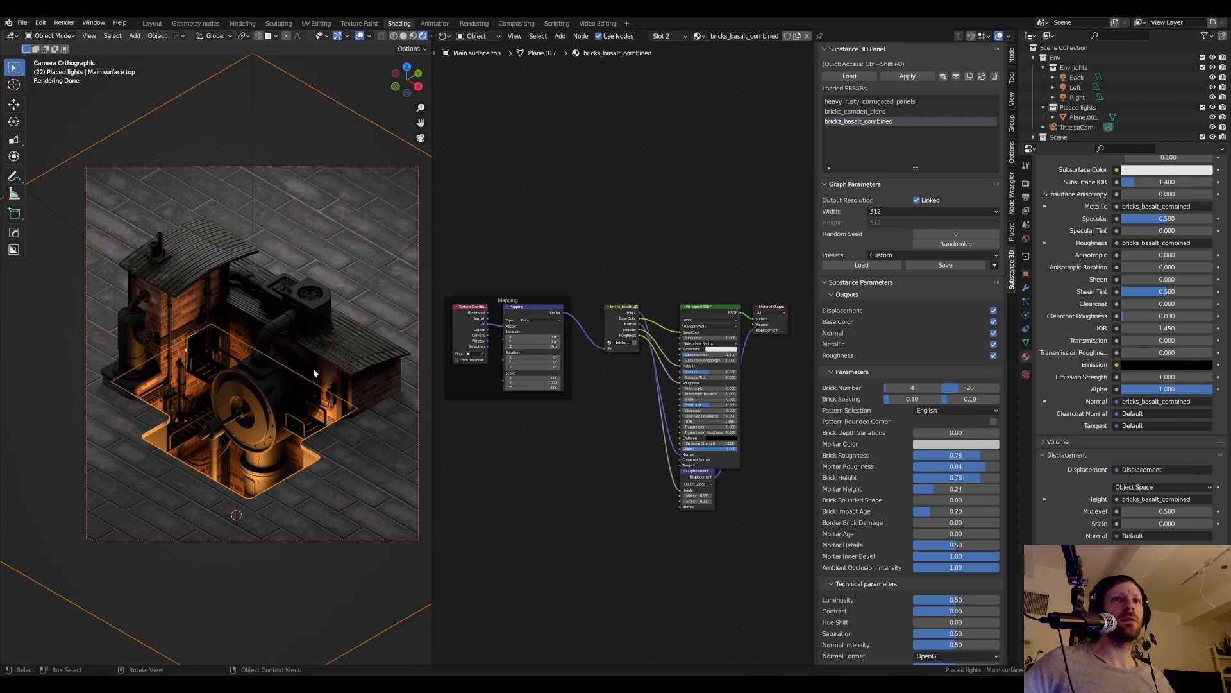
- Refresh the viewport through Material Preview back to Rendered shading and inspect the paving with its new brick spacing
scroll(914, 464, "down", 1)
key("z")
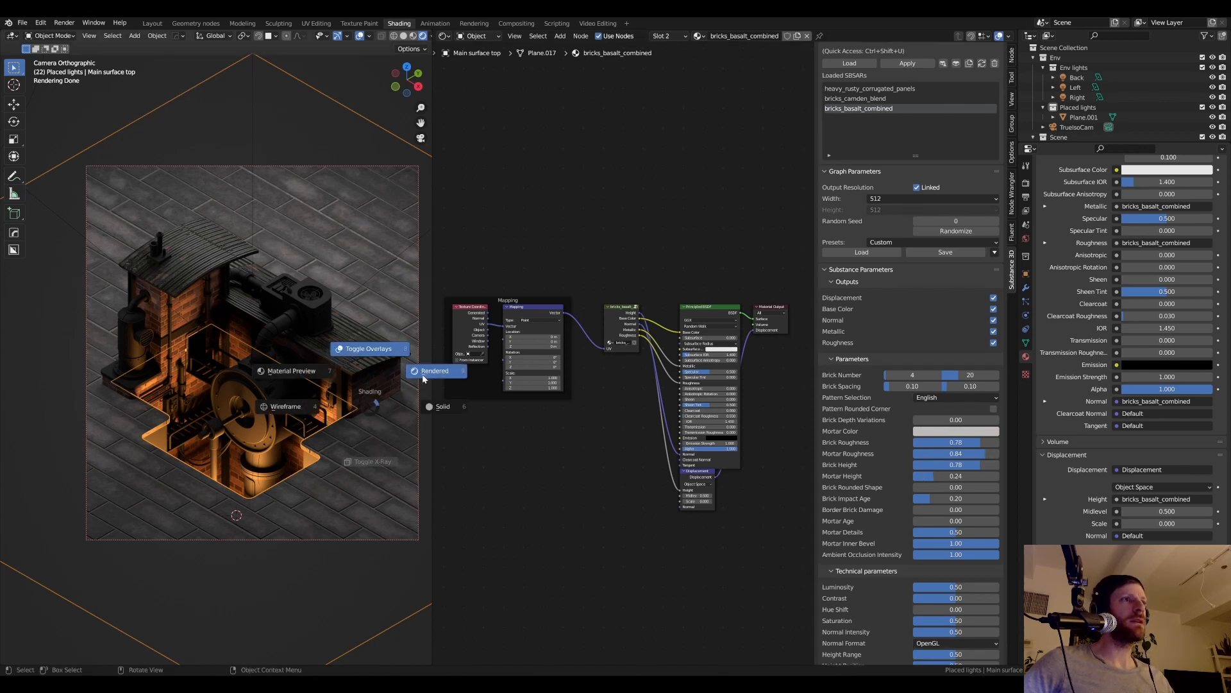
left_click(301, 370)
key("z")
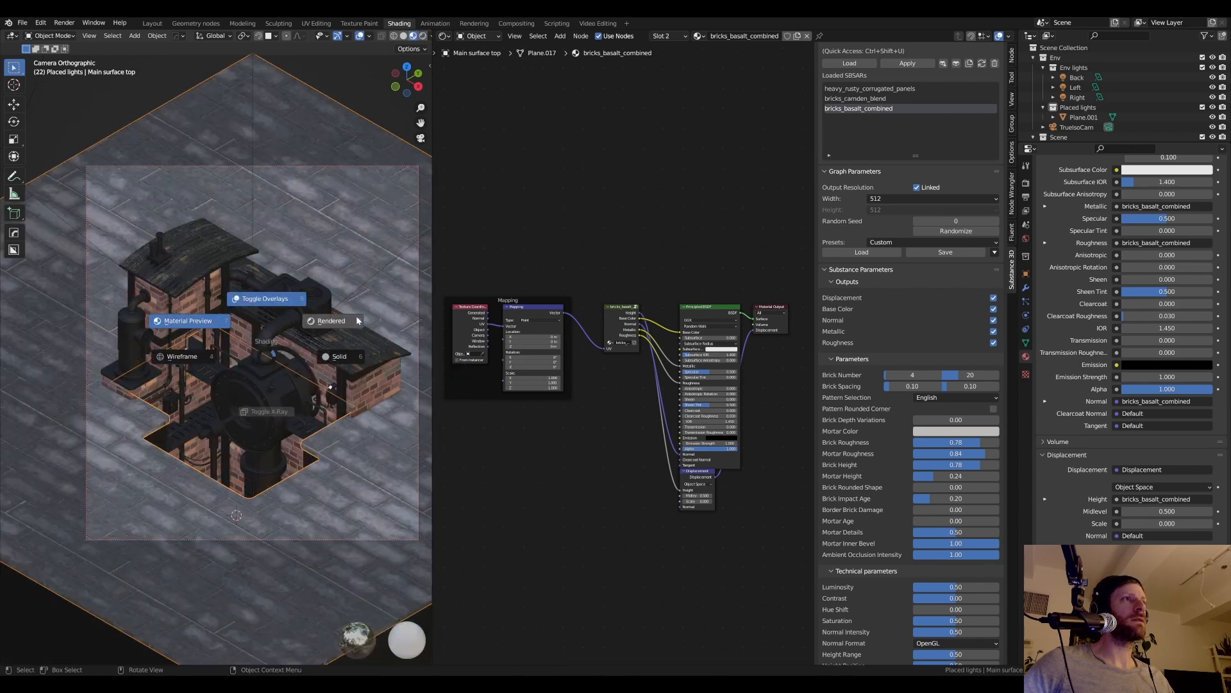
left_click(356, 316)
scroll(317, 287, "up", 4)
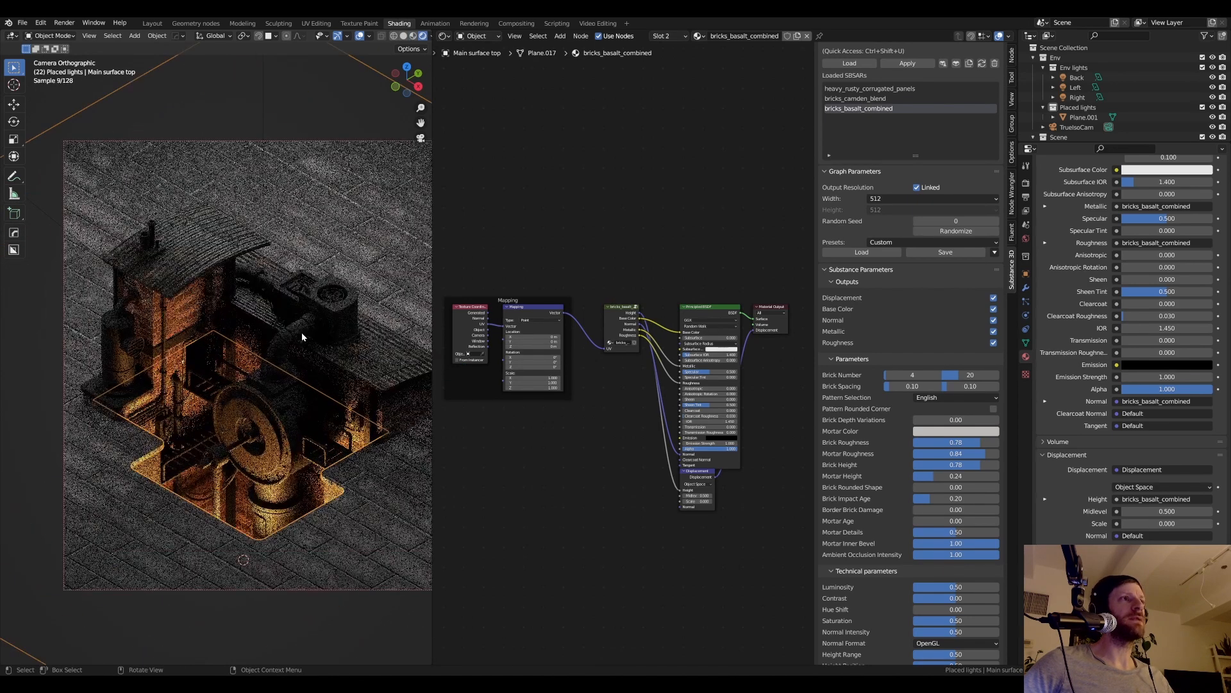
scroll(957, 436, "down", 1)
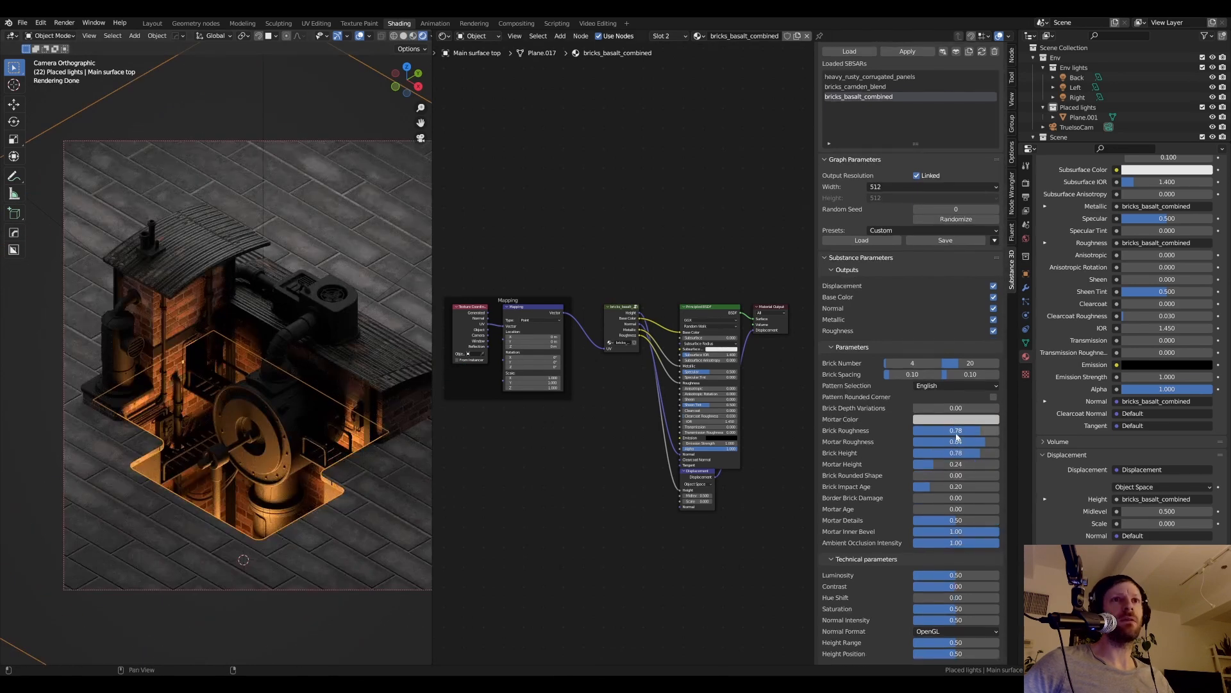
- Darken the basalt substance's Mortar Color to an HSV value of about 0.044 and refresh the Rendered view
left_click(941, 420)
left_click_drag(1003, 343, 1002, 356)
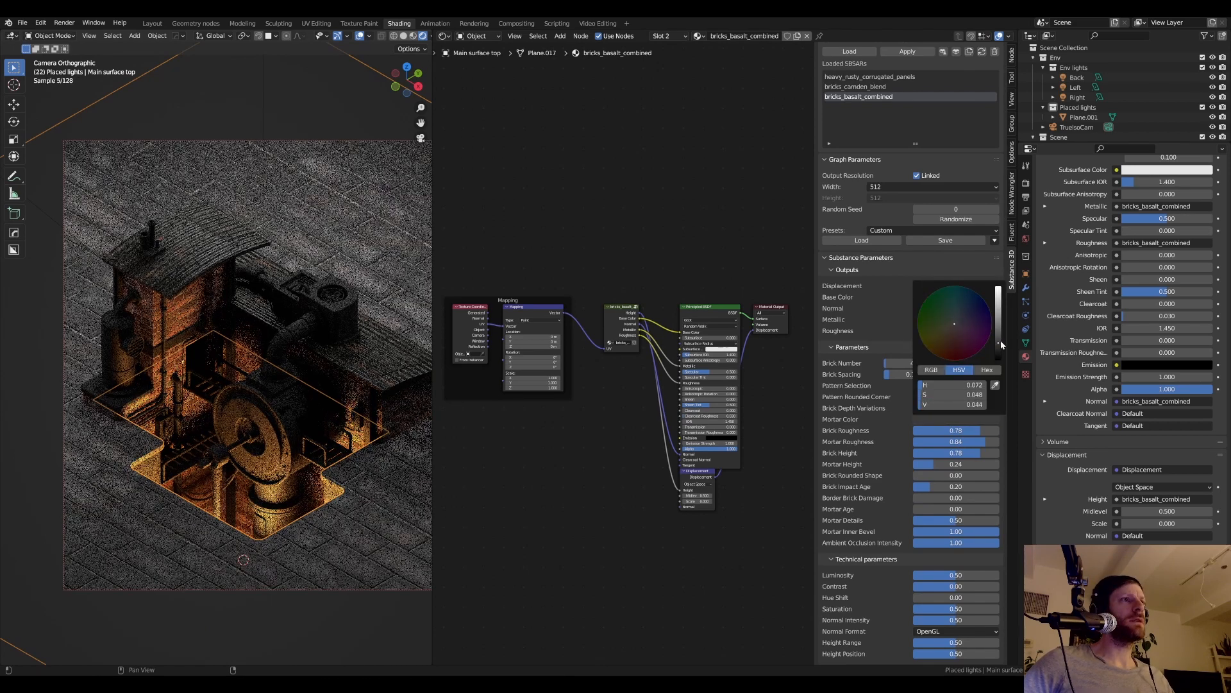
key("z")
left_click(233, 314)
key("z")
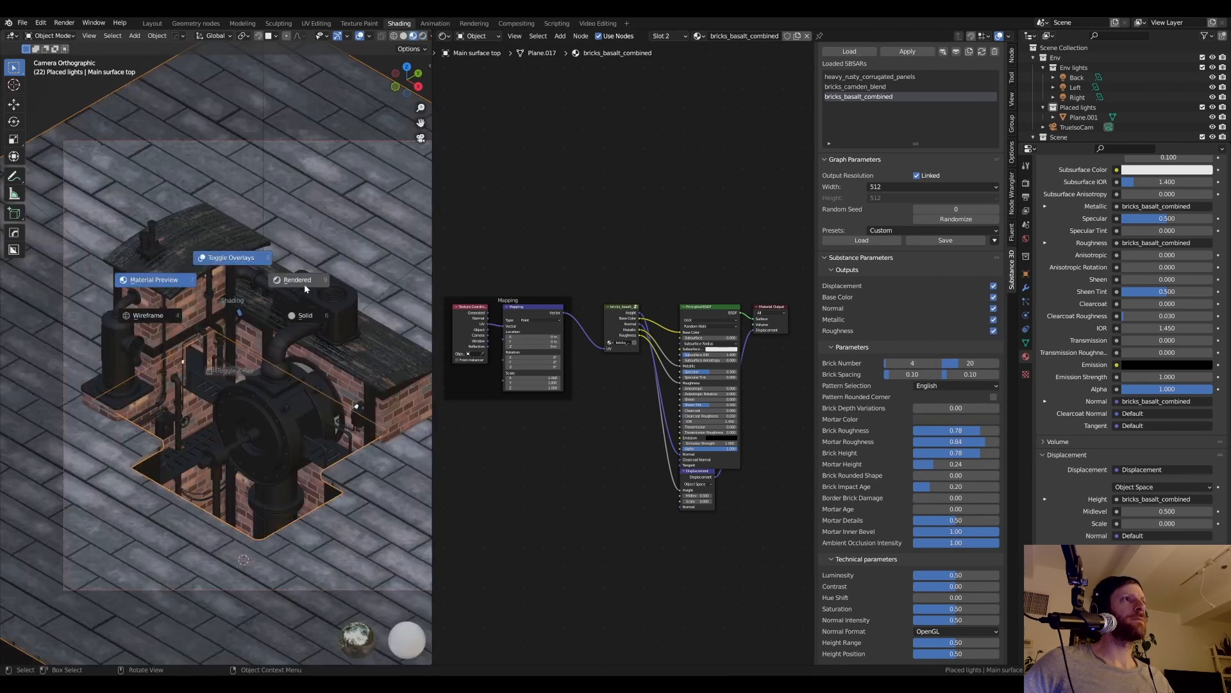
left_click(304, 284)
scroll(301, 324, "up", 1)
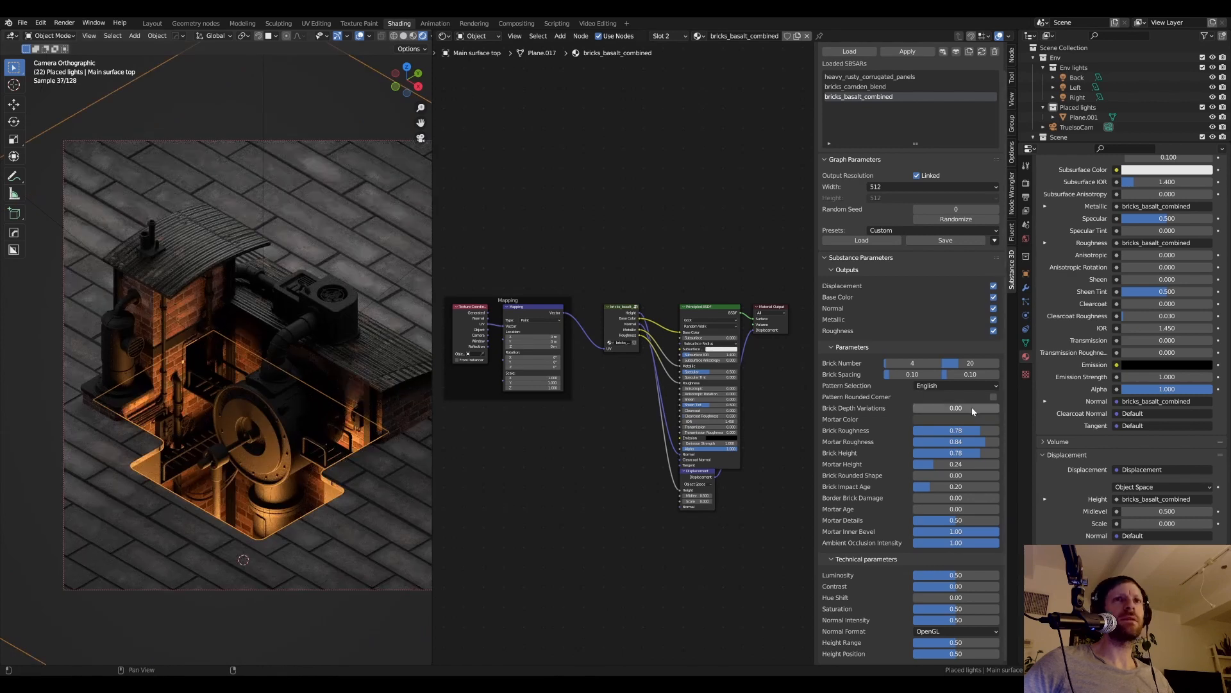
- Set the Mortar Color's HSV value to 0.226 and view the paving in Rendered shading with overlays hidden
left_click(966, 420)
left_click_drag(995, 353, 1003, 325)
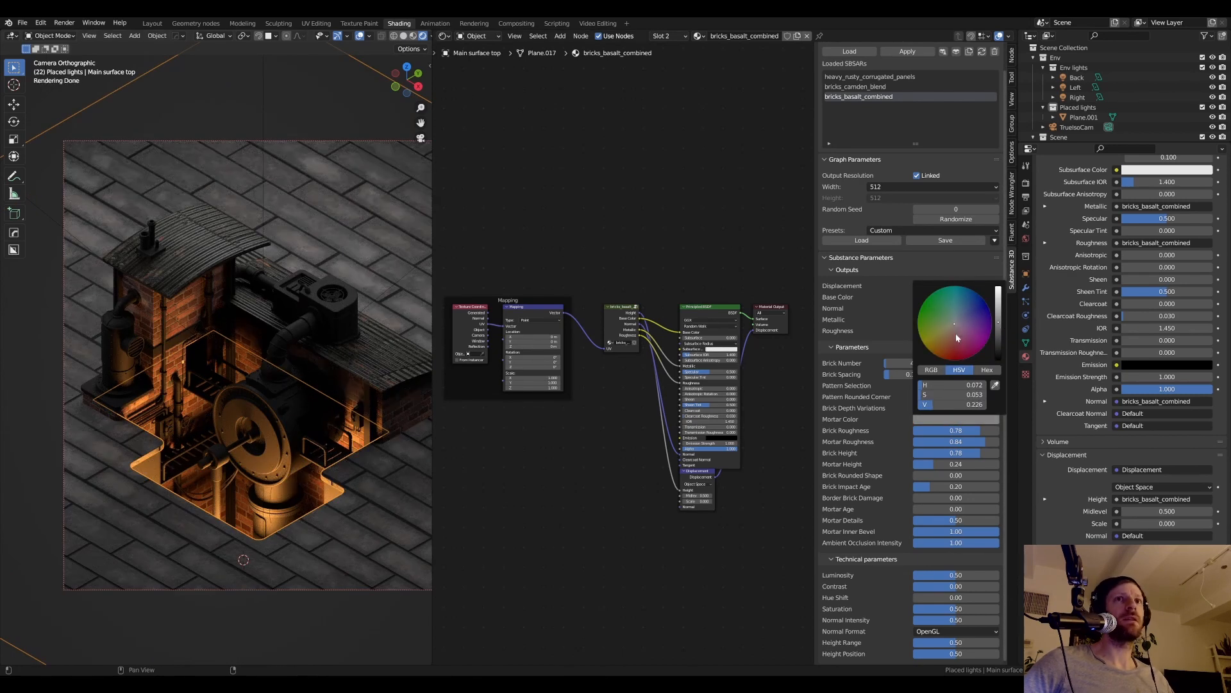
key("z")
left_click(364, 367)
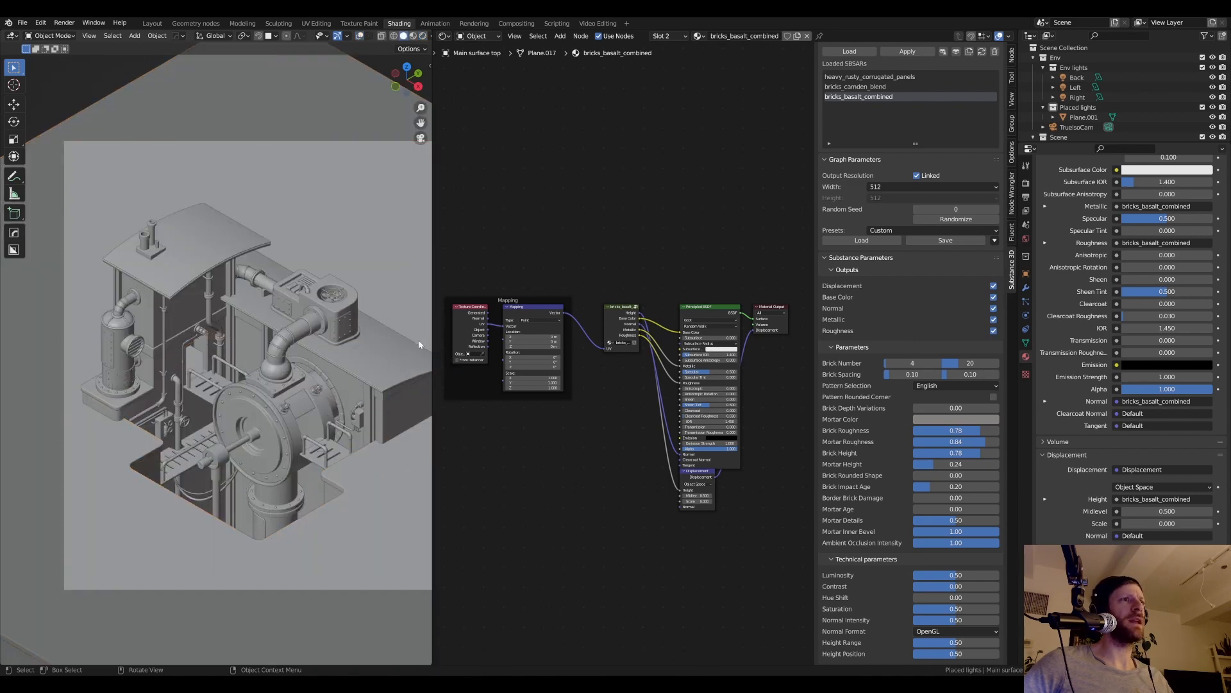
key("z")
left_click(472, 302)
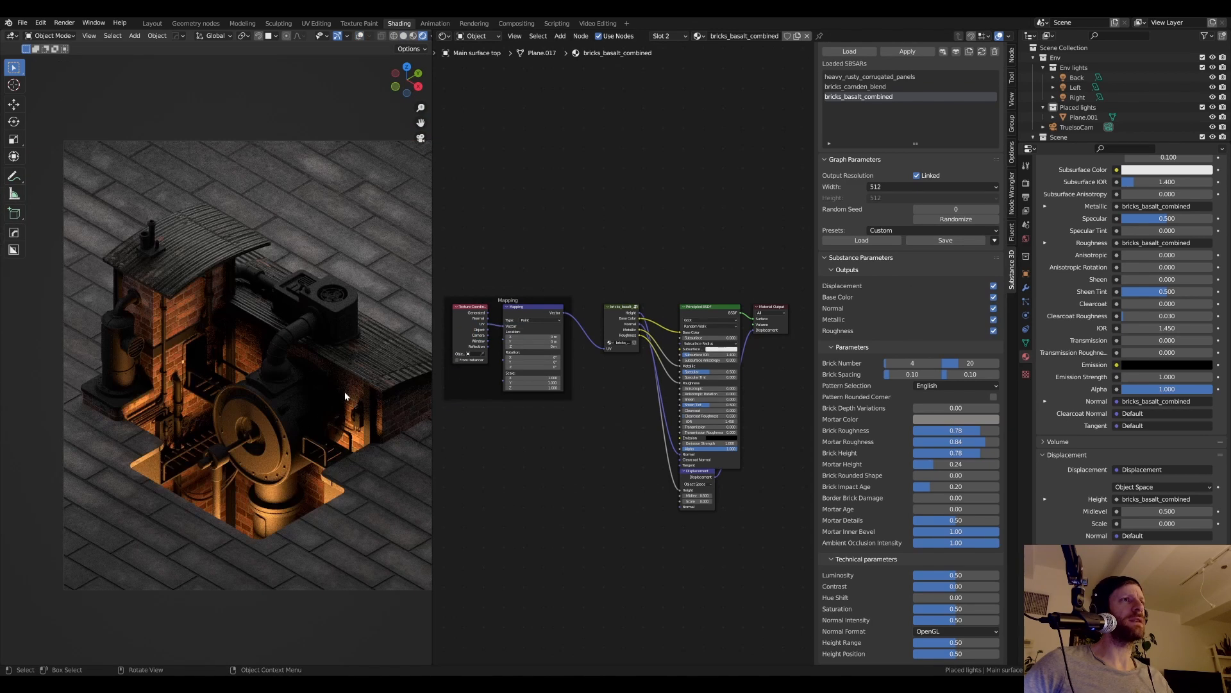
scroll(340, 449, "down", 2)
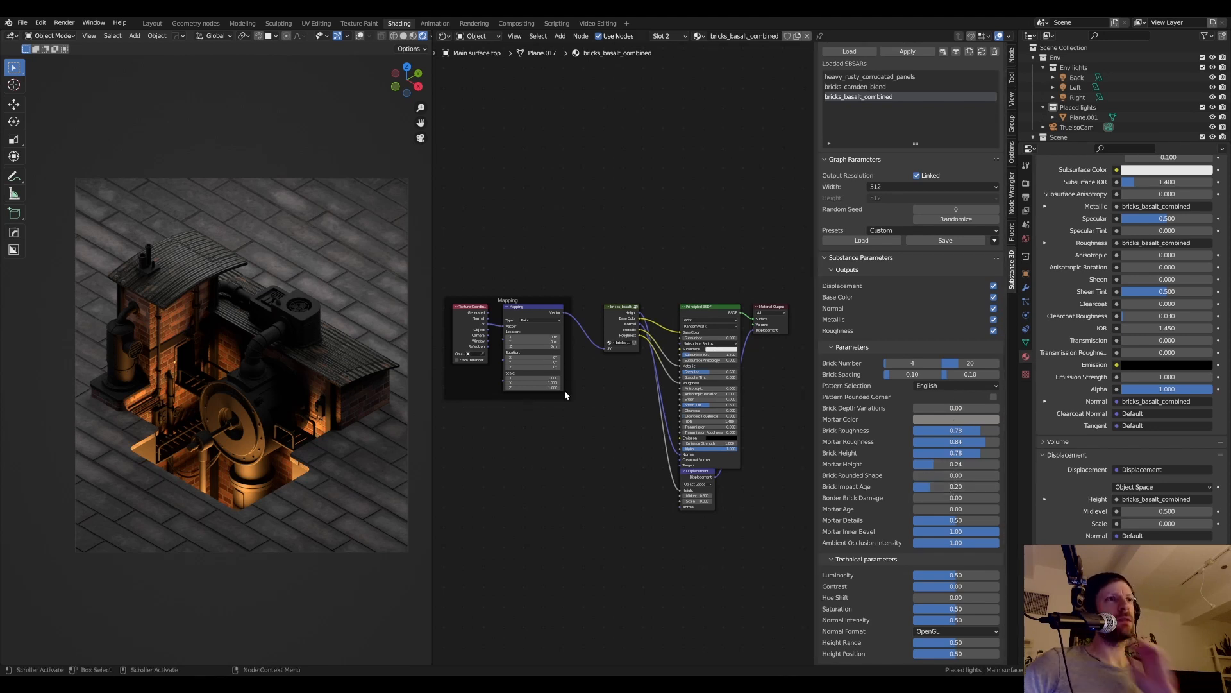
- Spread out the Mapping frame, the basalt substance node and the Principled BSDF in the ground material's node tree
scroll(587, 405, "up", 2)
left_click(521, 288)
left_click_drag(523, 293, 500, 296)
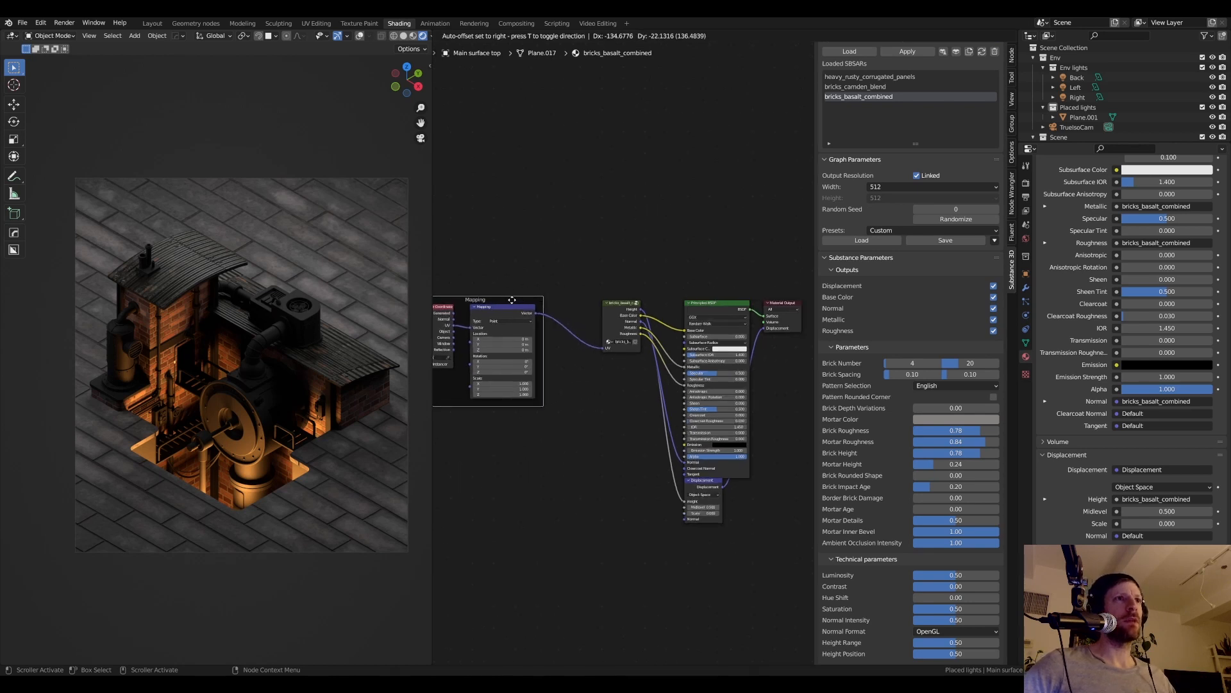
left_click_drag(630, 304, 593, 314)
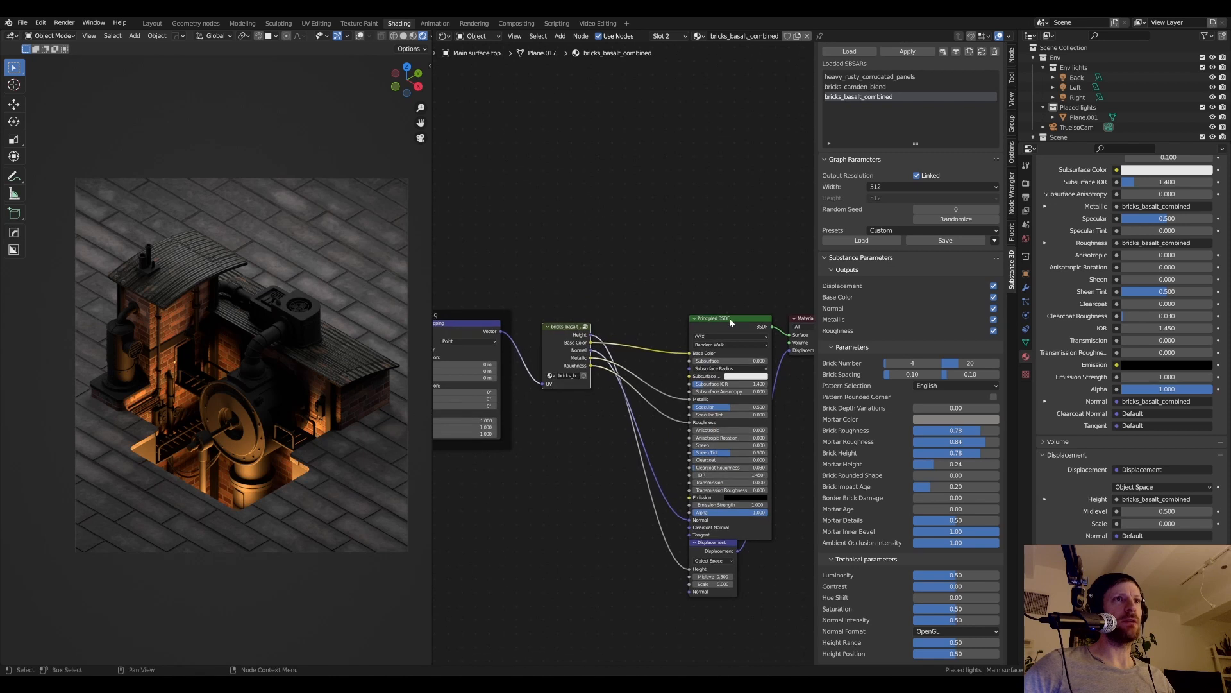
left_click_drag(715, 311, 709, 284)
middle_click_drag(559, 419, 577, 426)
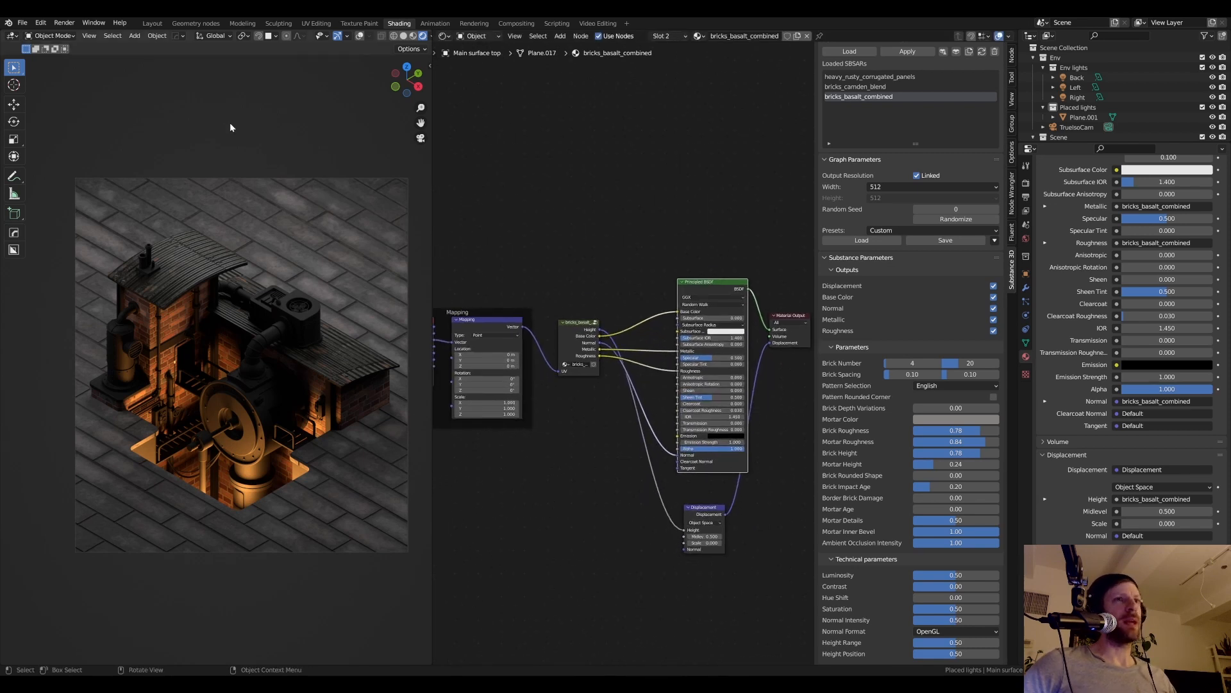
- Set the basalt substance's Mortar Age to 0.3
scroll(926, 475, "up", 1)
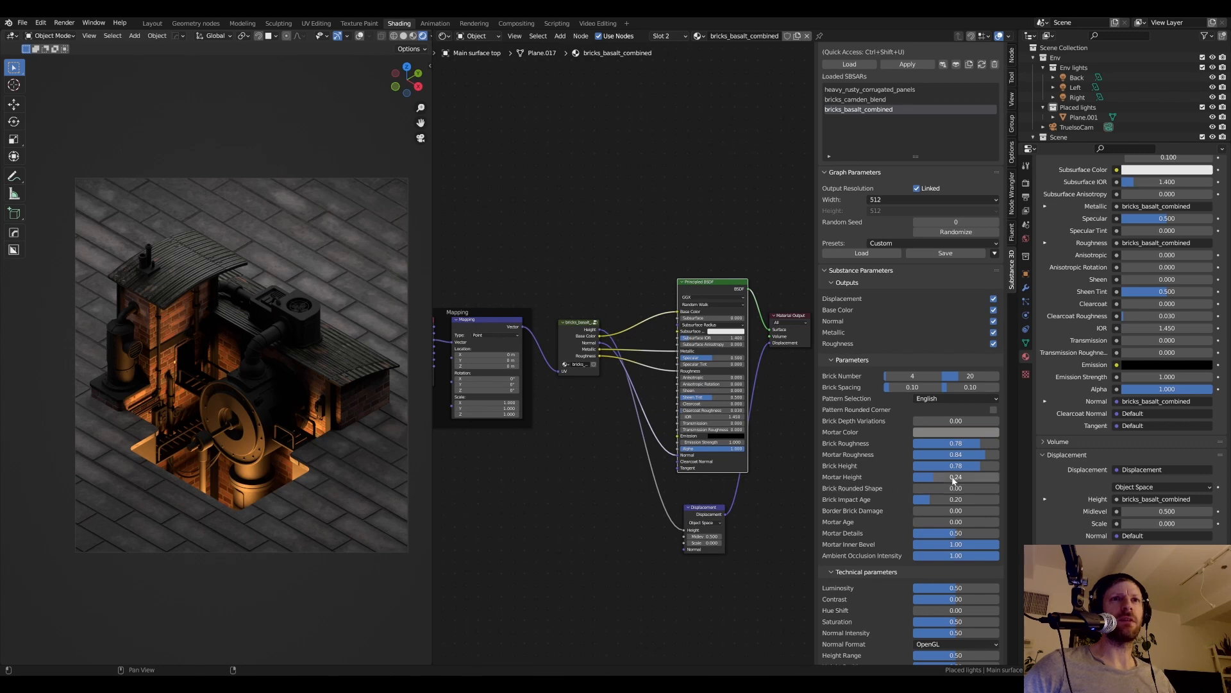
double_click(955, 521)
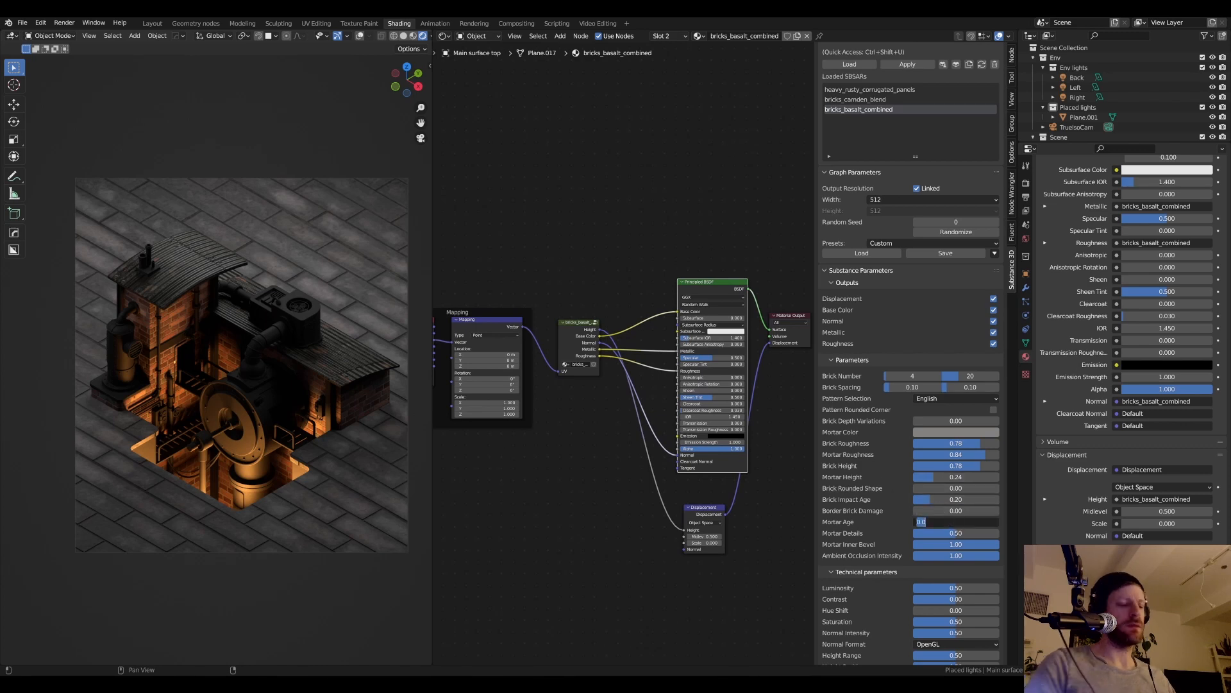
type("0.3")
key("Return")
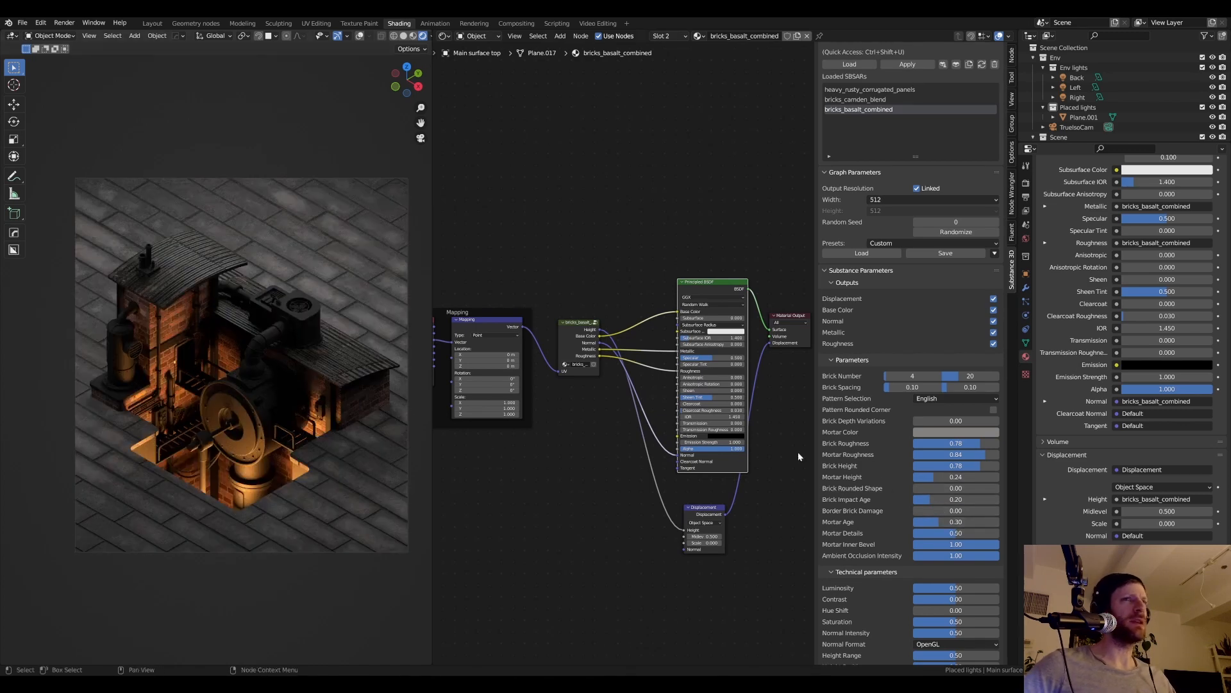
- Brighten the Mortar Color to an HSV value of about 0.3 and refresh the Rendered view through the other shading modes
left_click(947, 433)
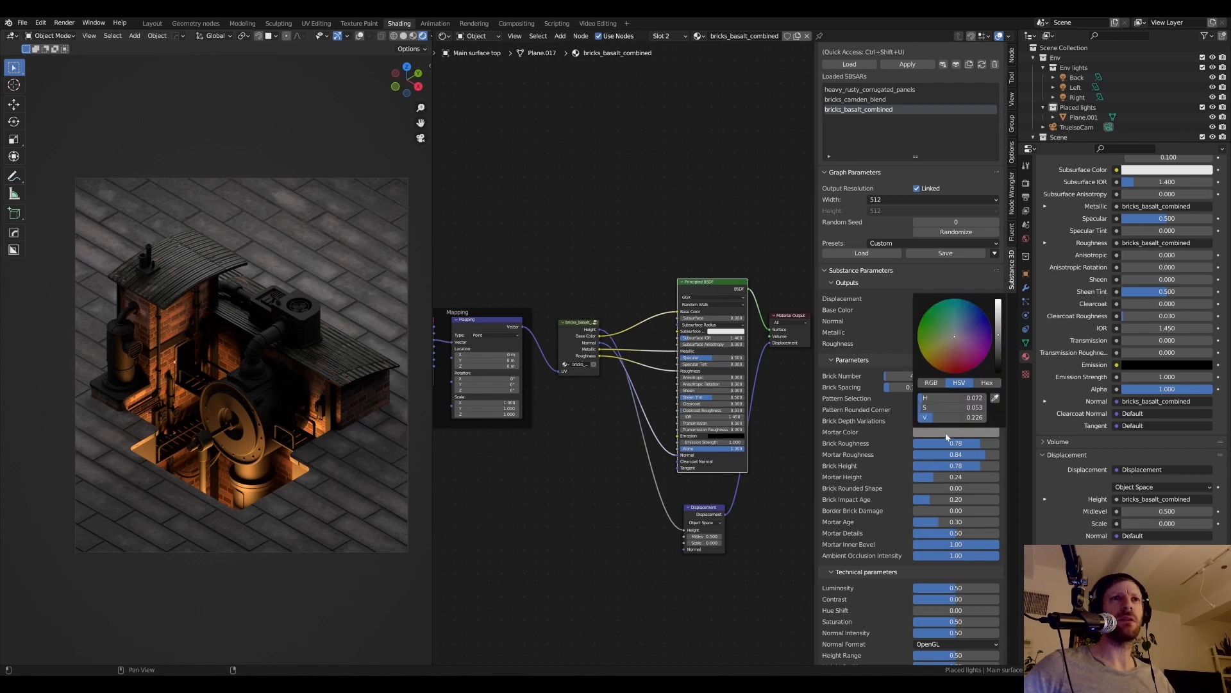
left_click_drag(1000, 336, 999, 311)
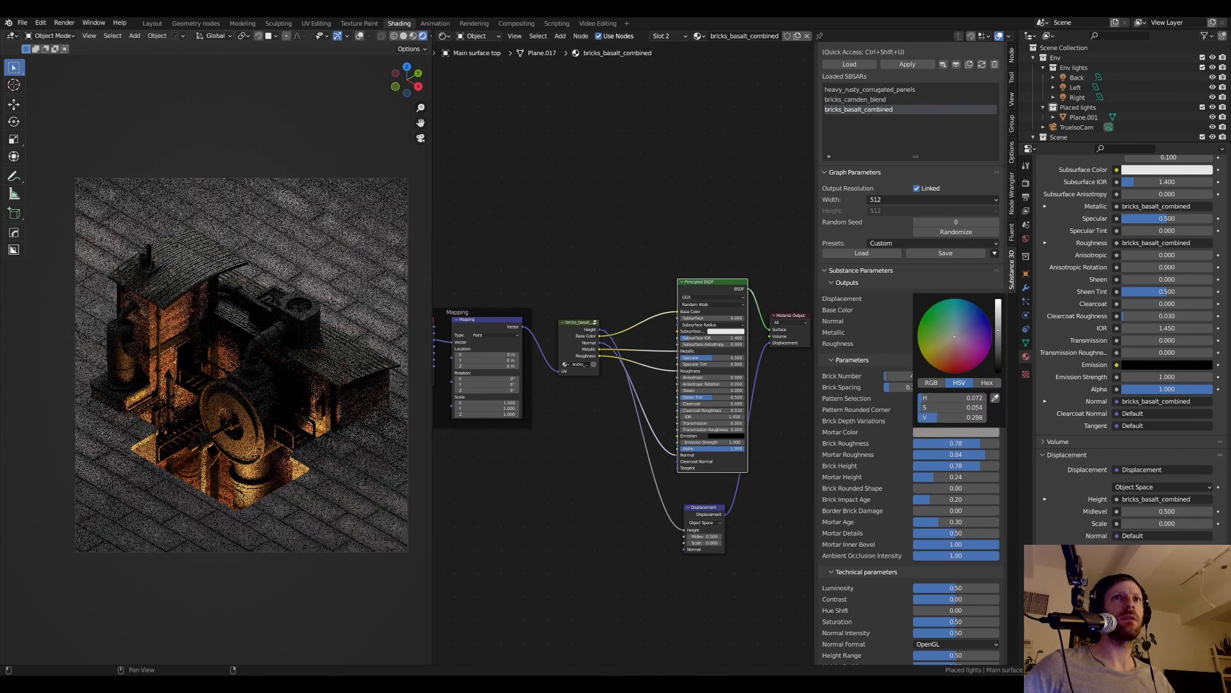
key("z")
left_click(235, 341)
key("z")
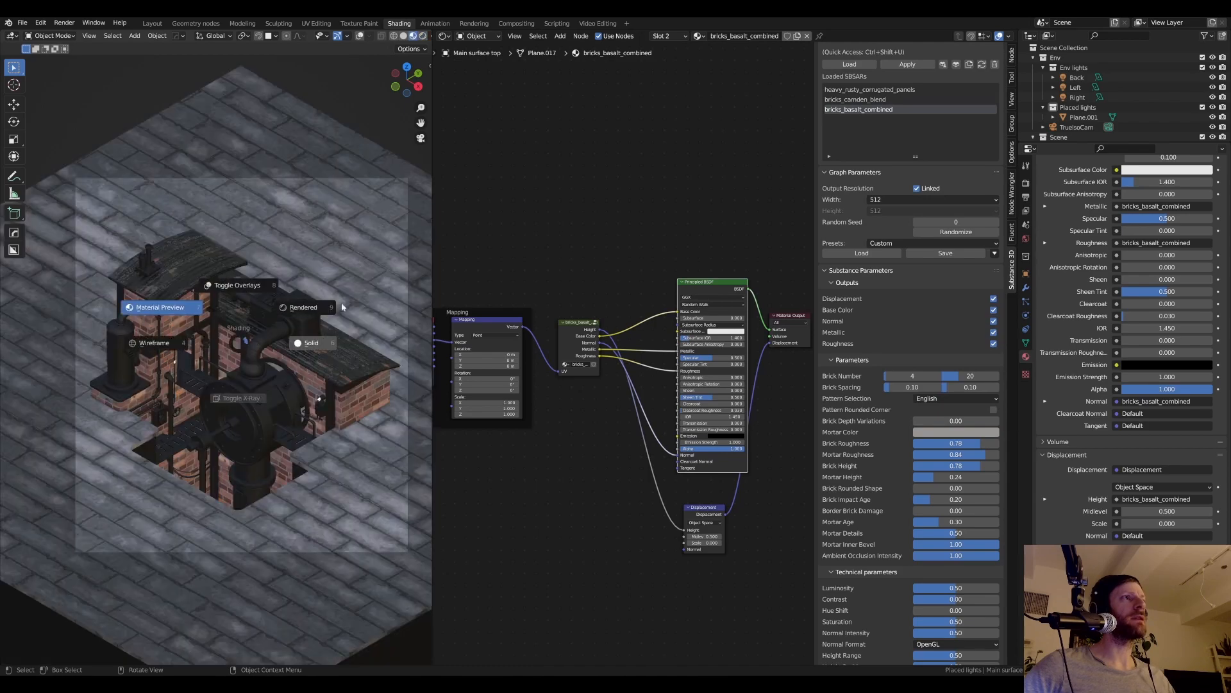
left_click(305, 340)
key("z")
left_click(399, 290)
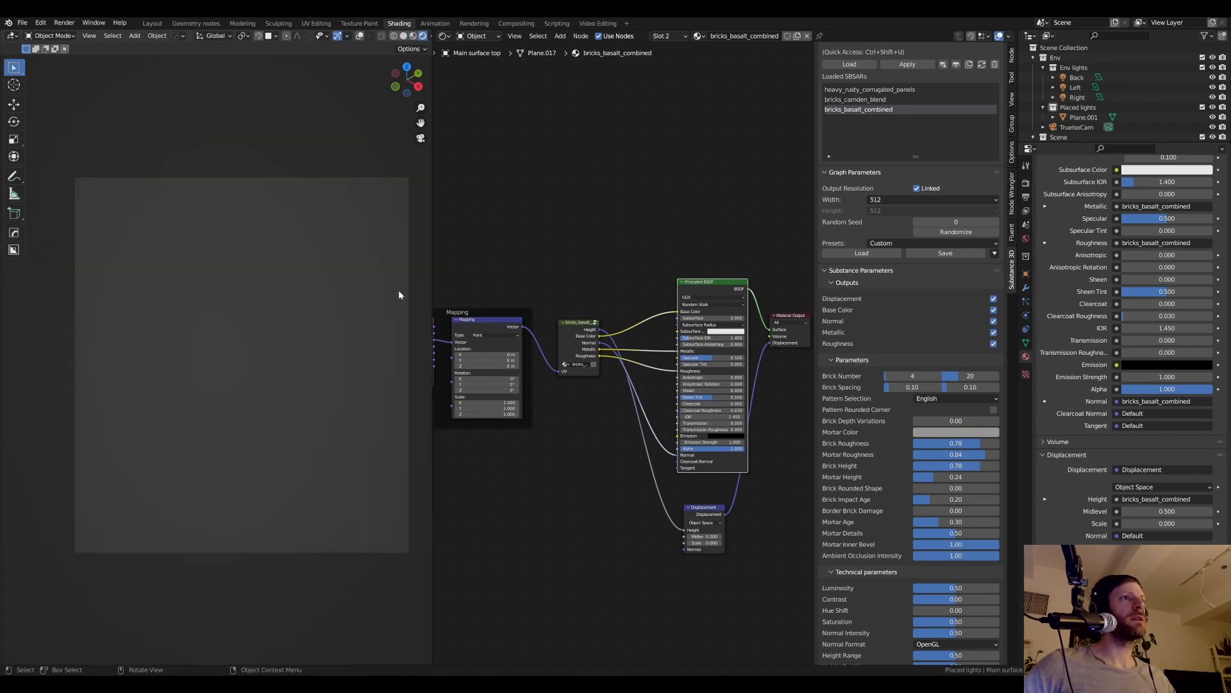
- Examine the mortar lines around the pit up close, then refresh the Rendered view through Solid shading
scroll(314, 356, "up", 3)
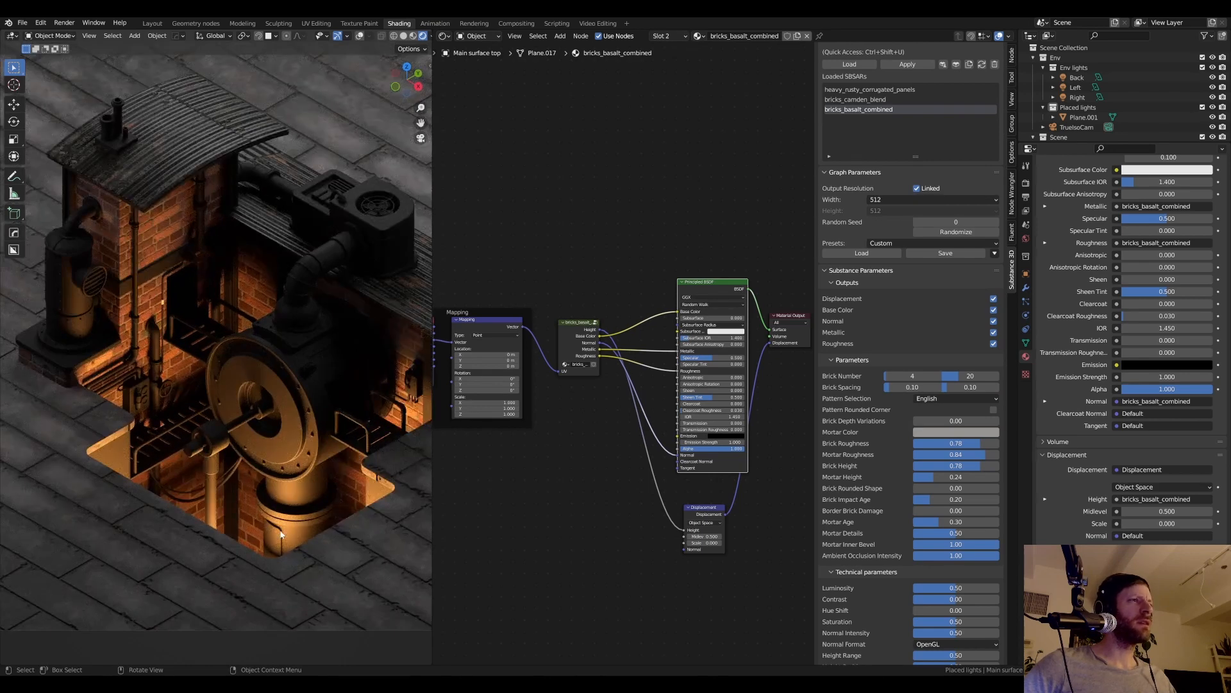
scroll(280, 532, "down", 3)
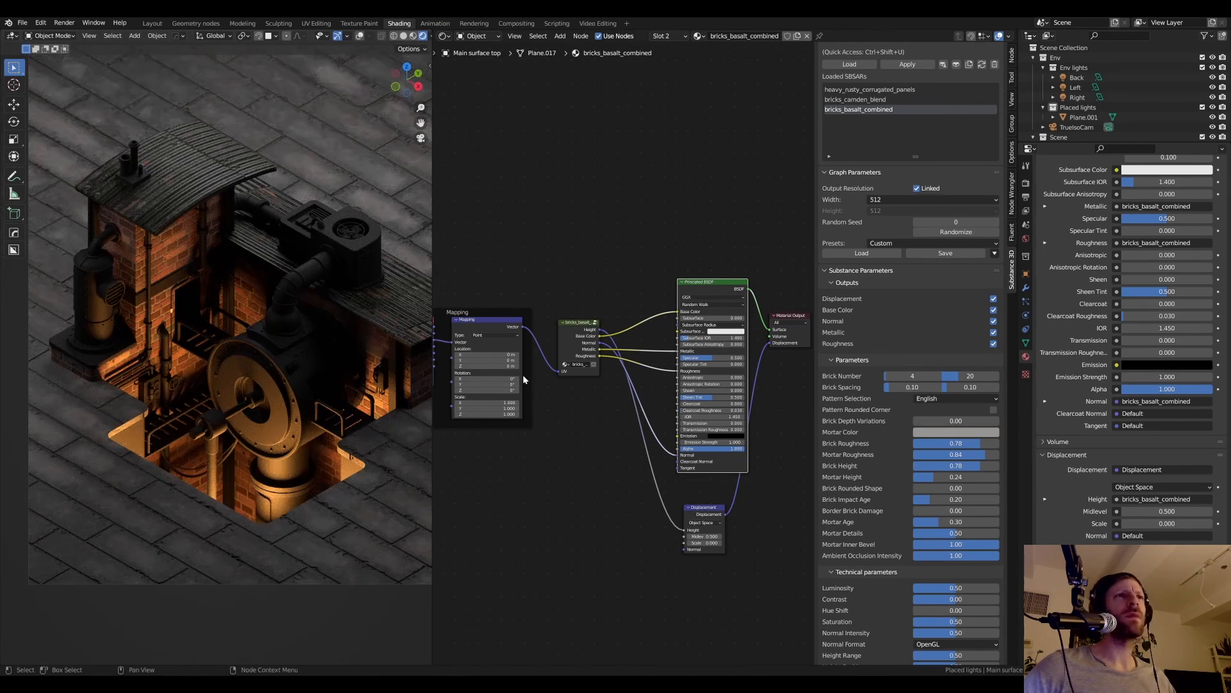
key("z")
left_click(372, 269)
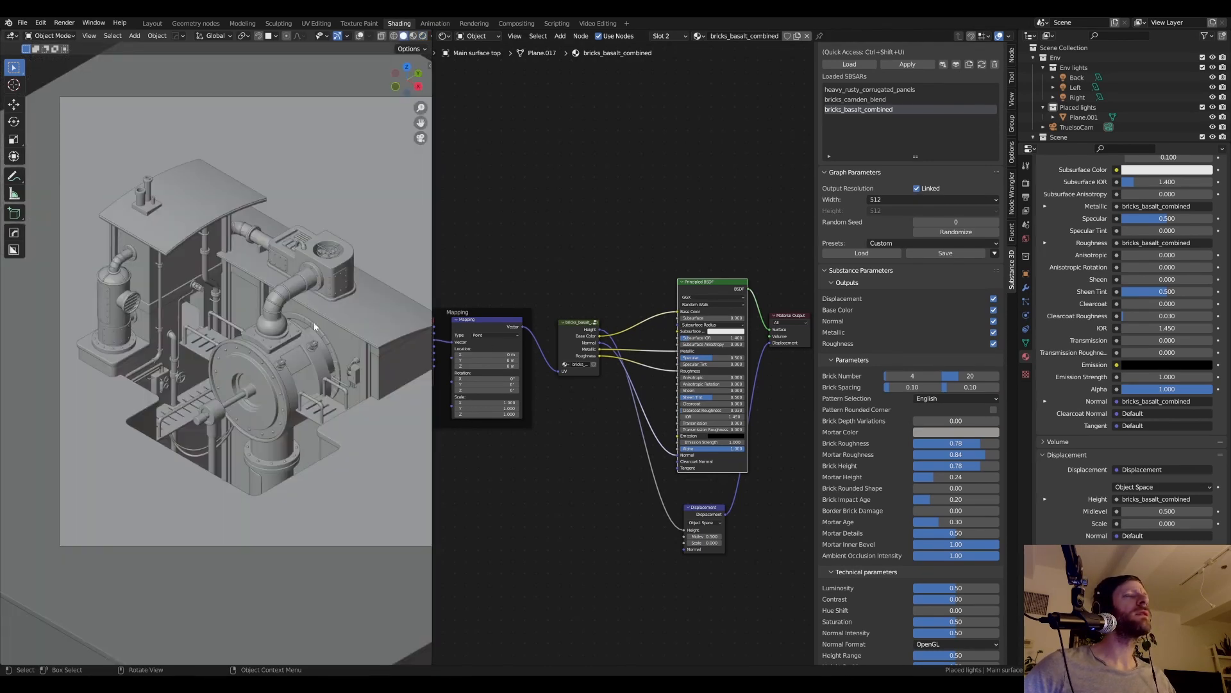
key("z")
left_click(375, 290)
scroll(340, 336, "down", 1)
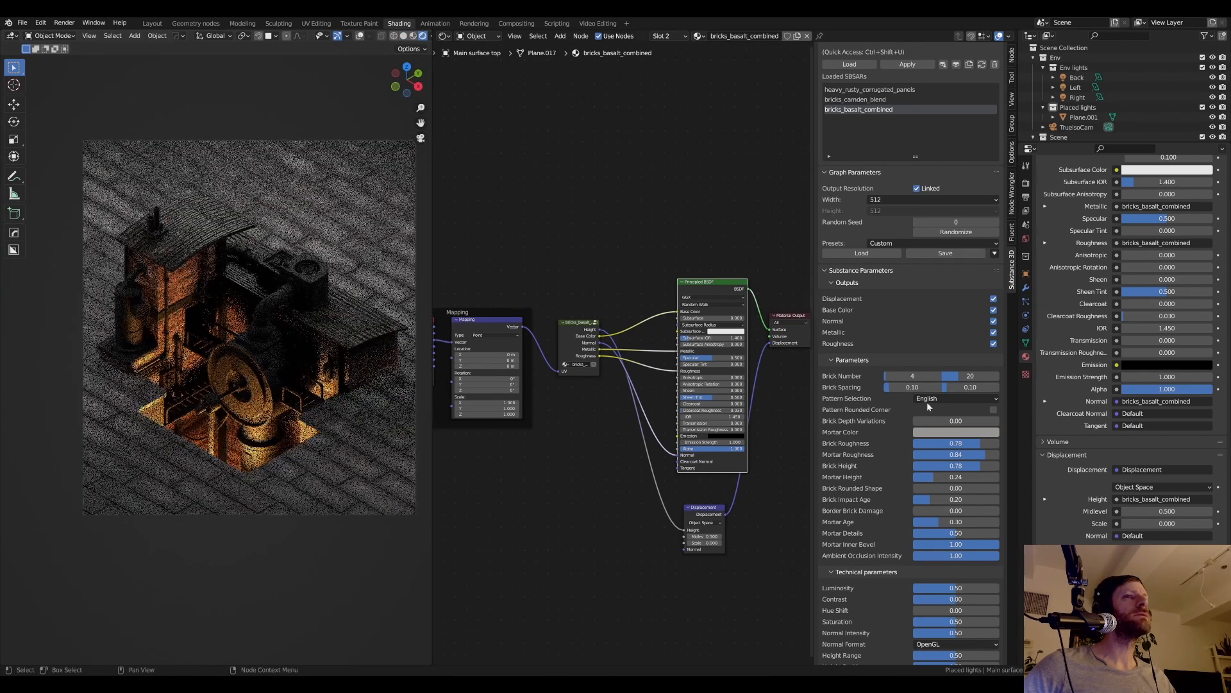
- Set the Mortar Color's HSV value to 0.323 and check the paving in Material Preview and Rendered shading
left_click(981, 437)
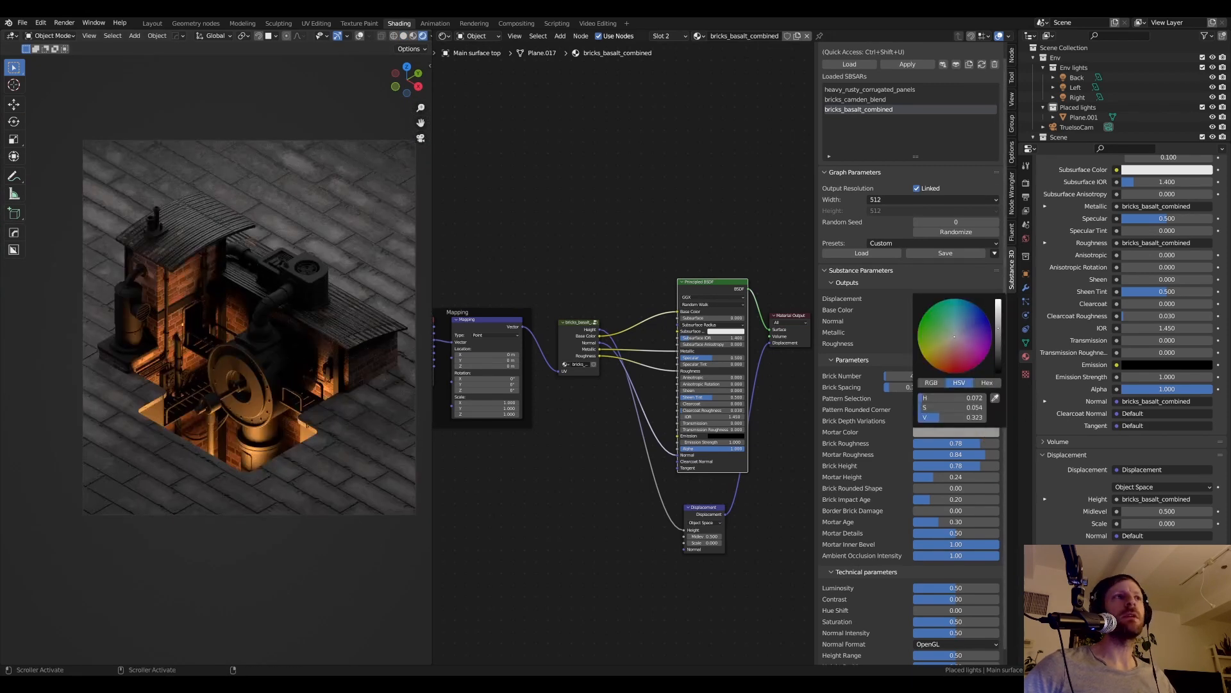
key("z")
left_click(234, 240)
scroll(237, 247, "up", 1)
key("z")
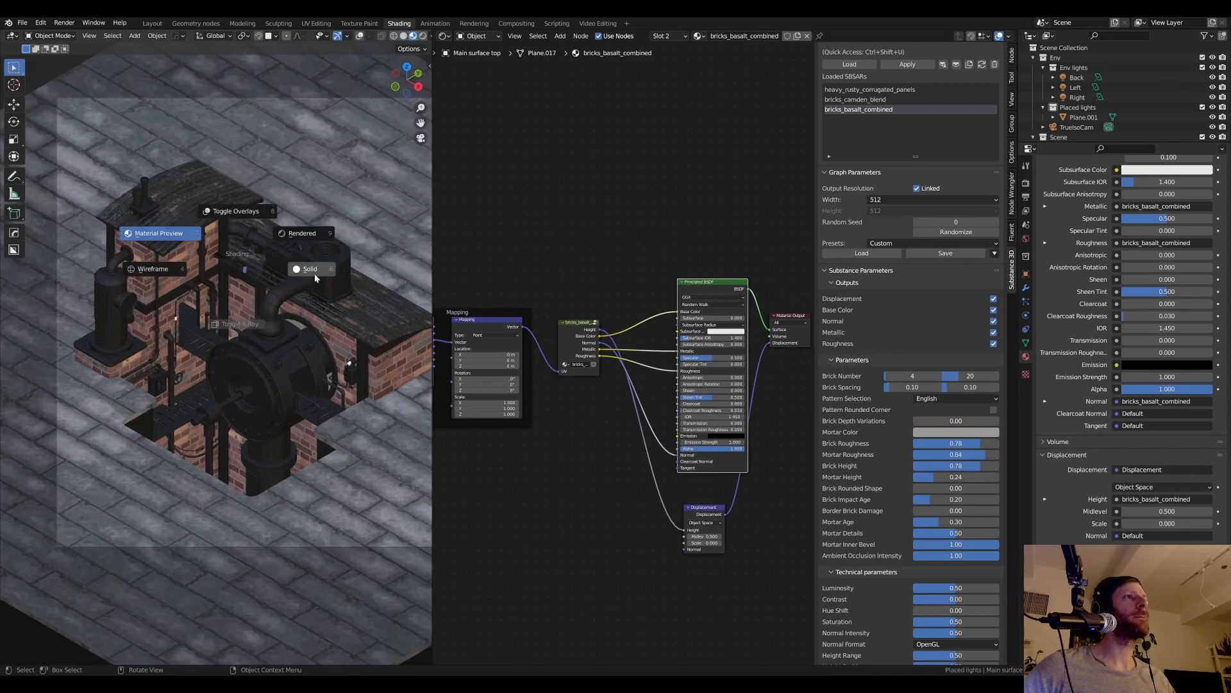
left_click(314, 274)
key("z")
left_click(372, 239)
scroll(332, 295, "down", 3)
scroll(313, 305, "up", 3)
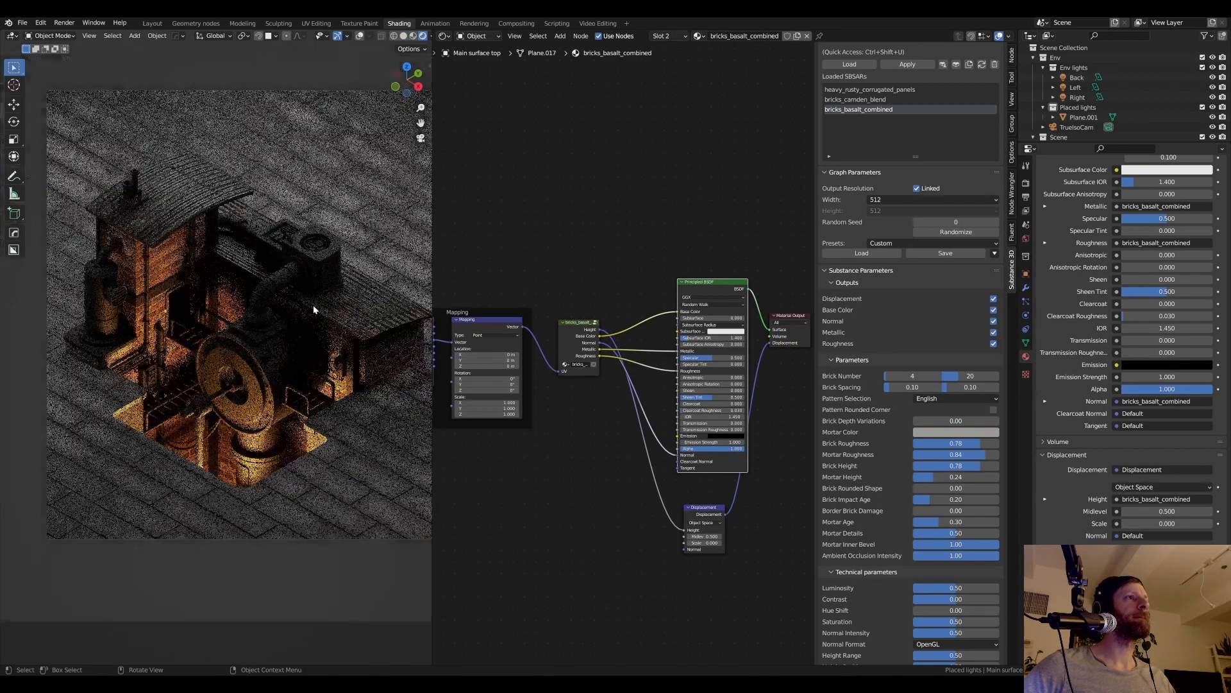
scroll(313, 305, "up", 2)
scroll(311, 326, "down", 2)
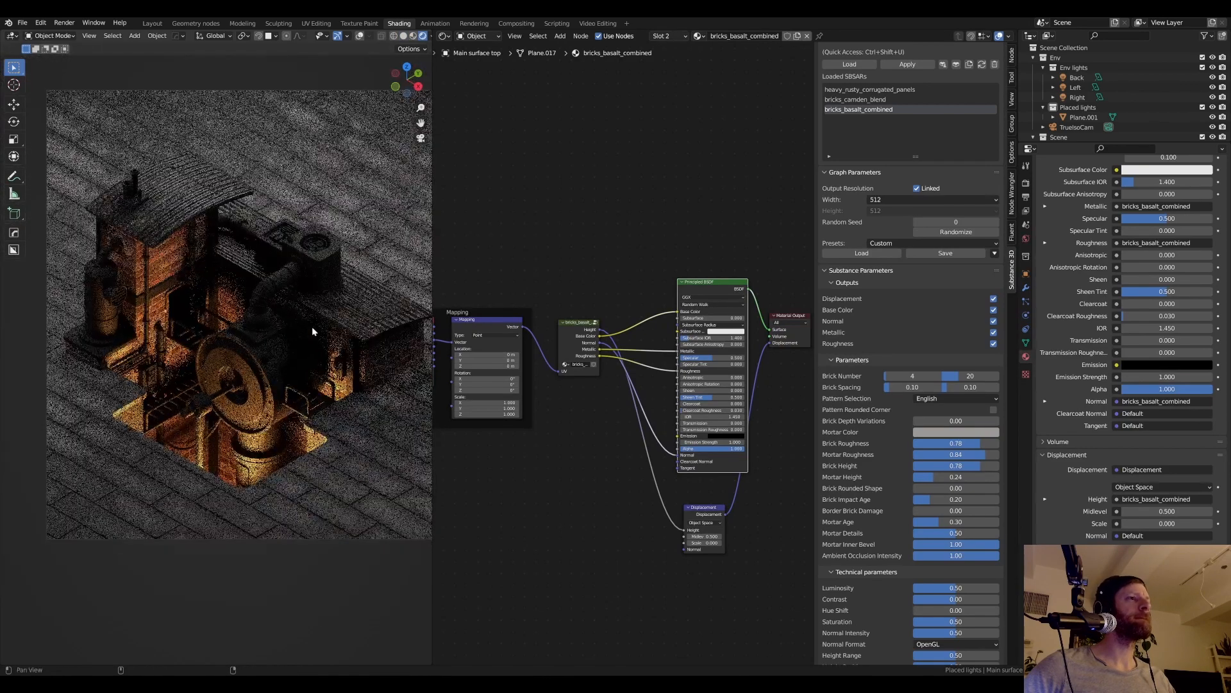
- Reduce the basalt substance's output resolution to 256 and refresh the Rendered view to check the paving
left_click(920, 207)
left_click(924, 245)
key("z")
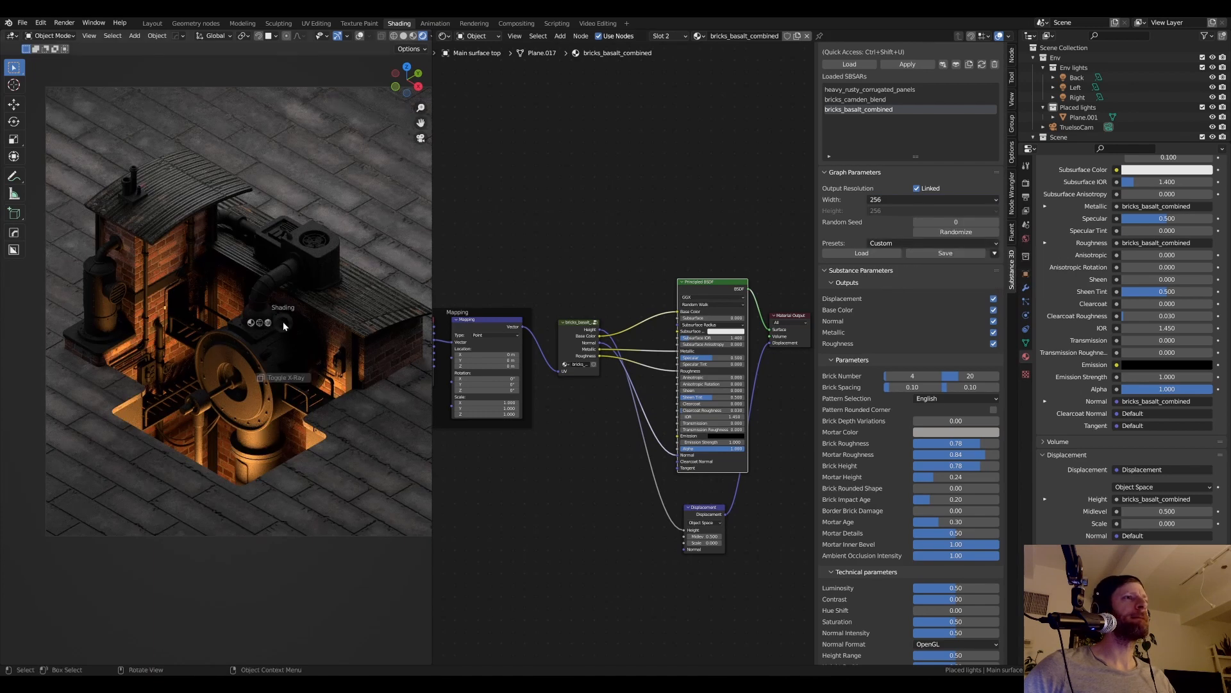
left_click(228, 286)
key("z")
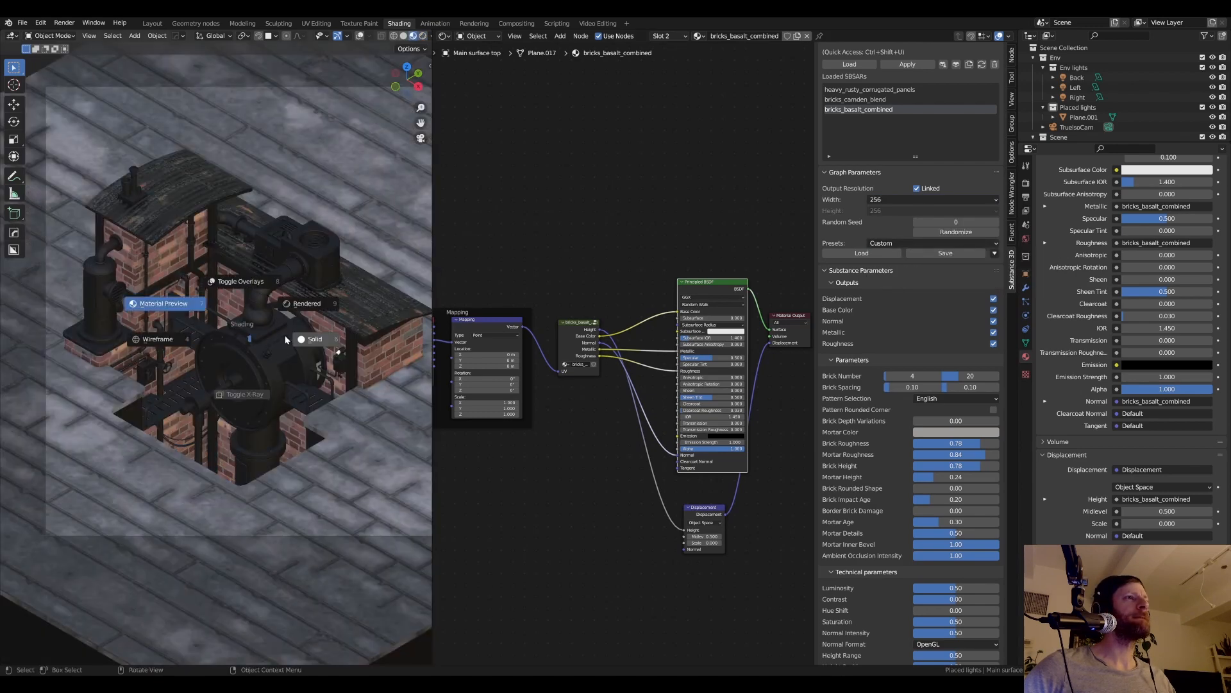
left_click(287, 335)
key("z")
left_click(350, 307)
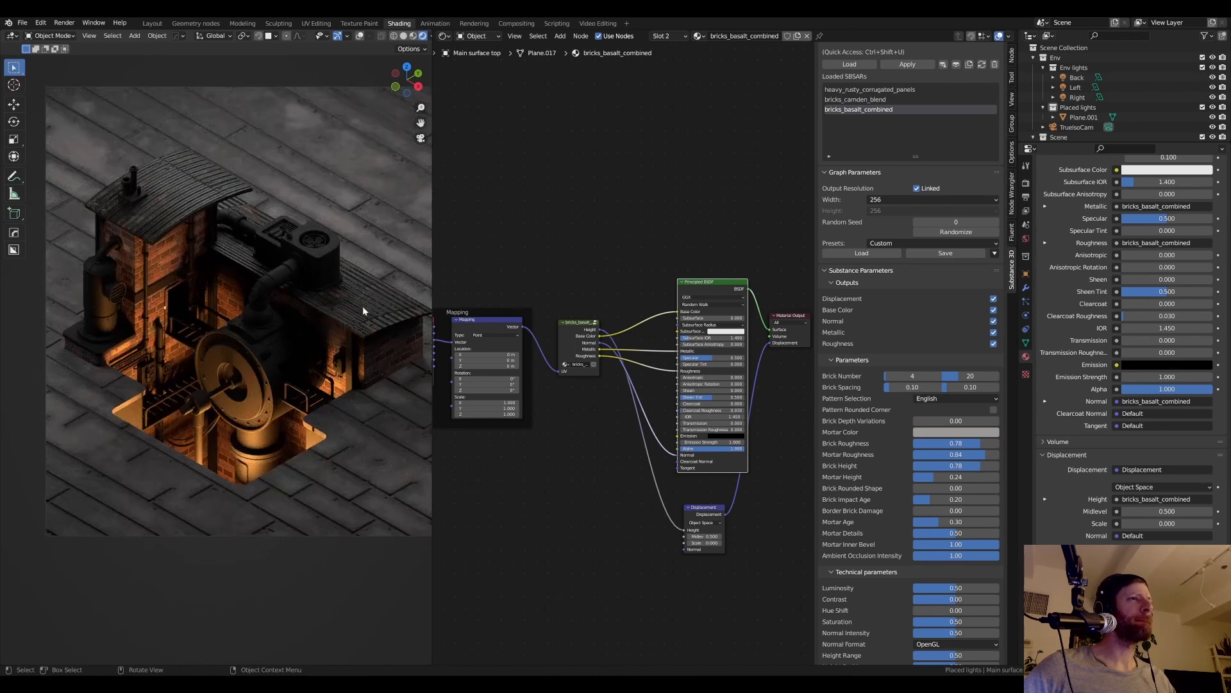
- Set the basalt substance's Mortar Age to 0 and refresh the Rendered view through Solid shading
left_click(956, 524)
type("0")
key("Return")
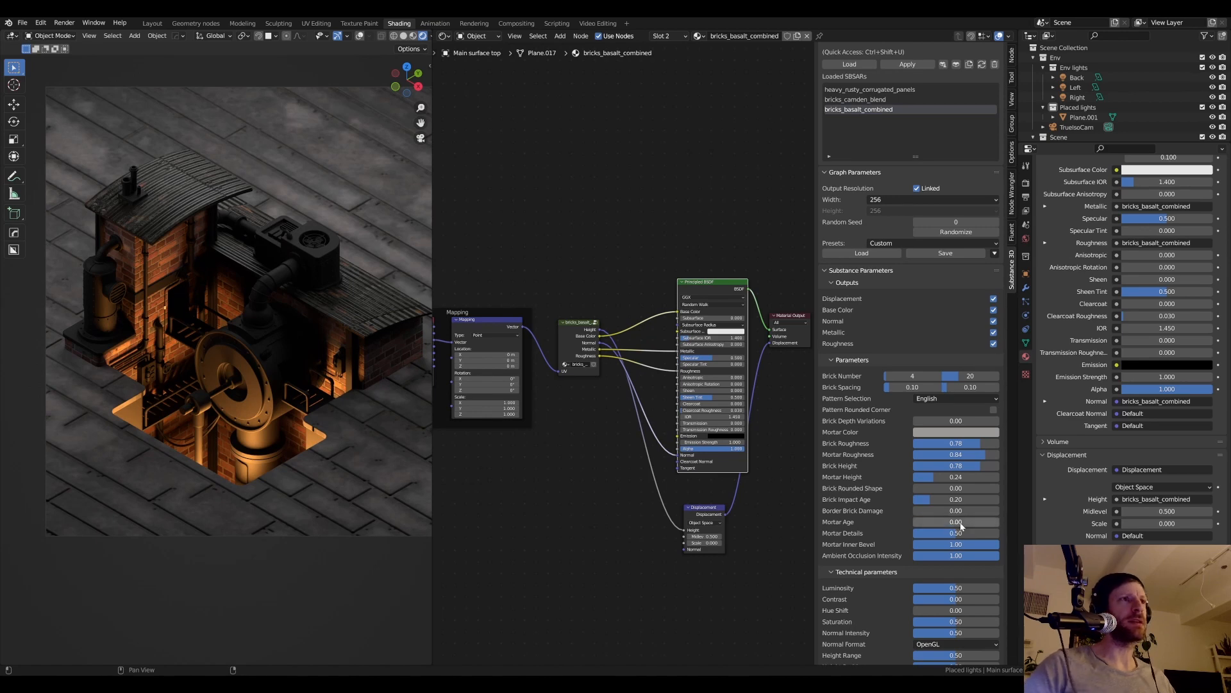
key("z")
left_click(366, 397)
key("z")
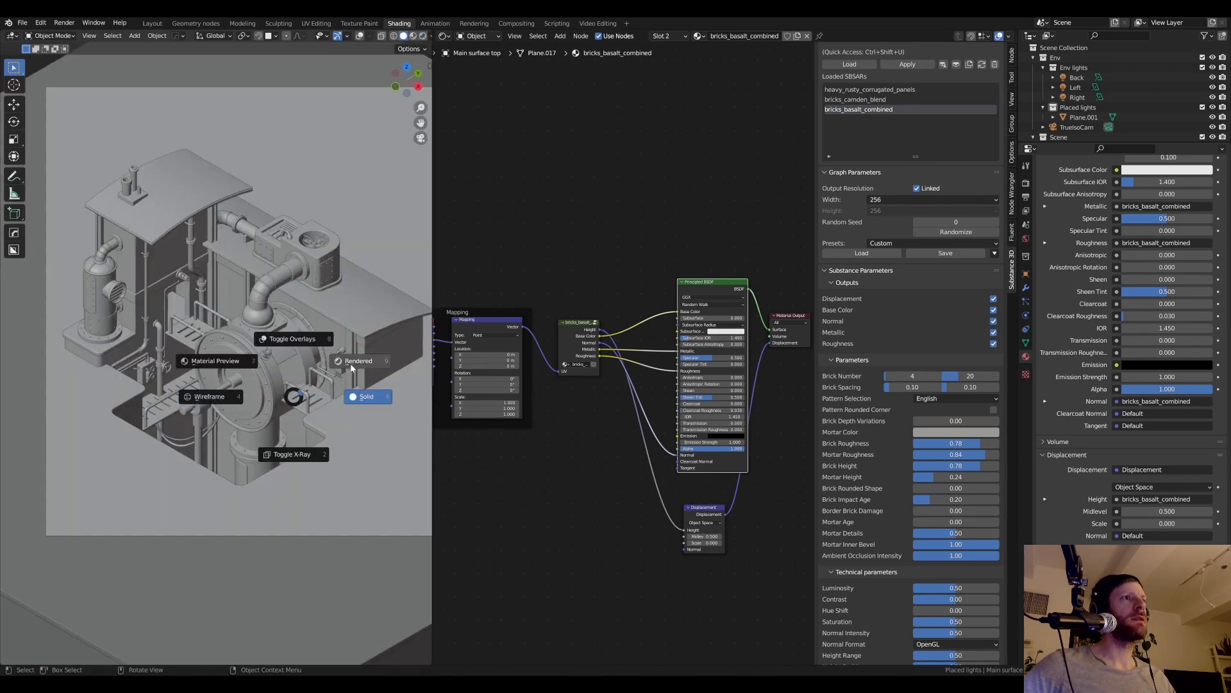
left_click(354, 362)
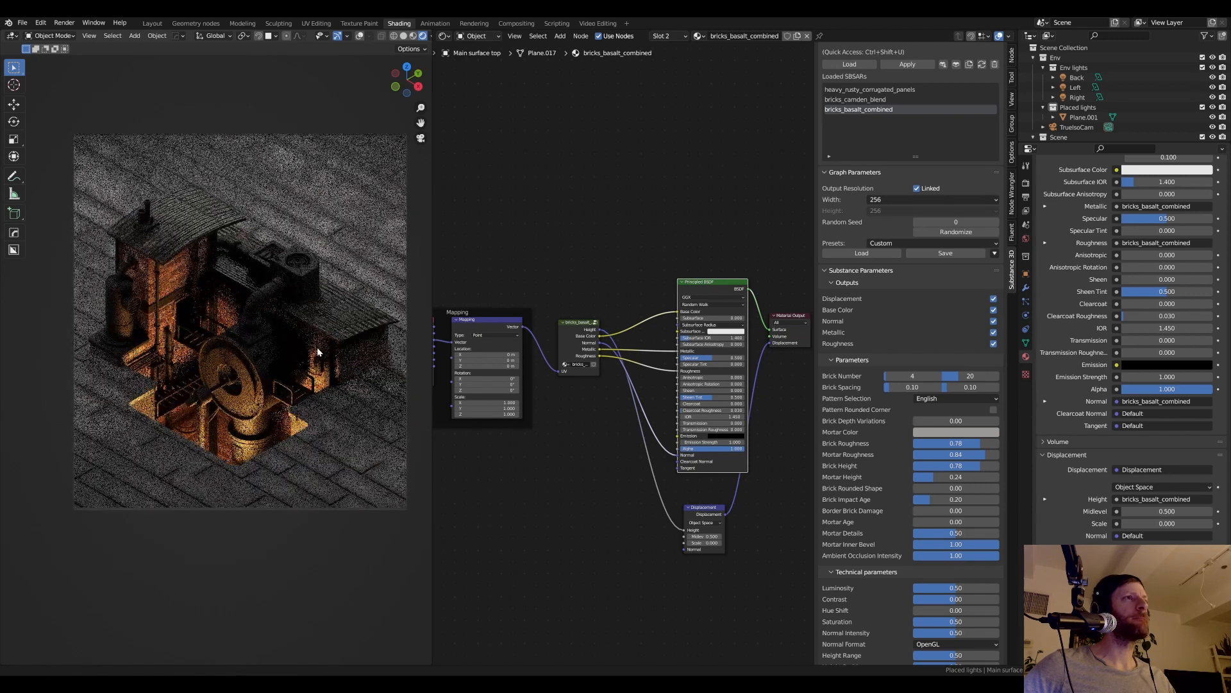
- Raise the basalt substance's output resolution to 1024 and refresh the Rendered view through Solid shading
left_click(885, 200)
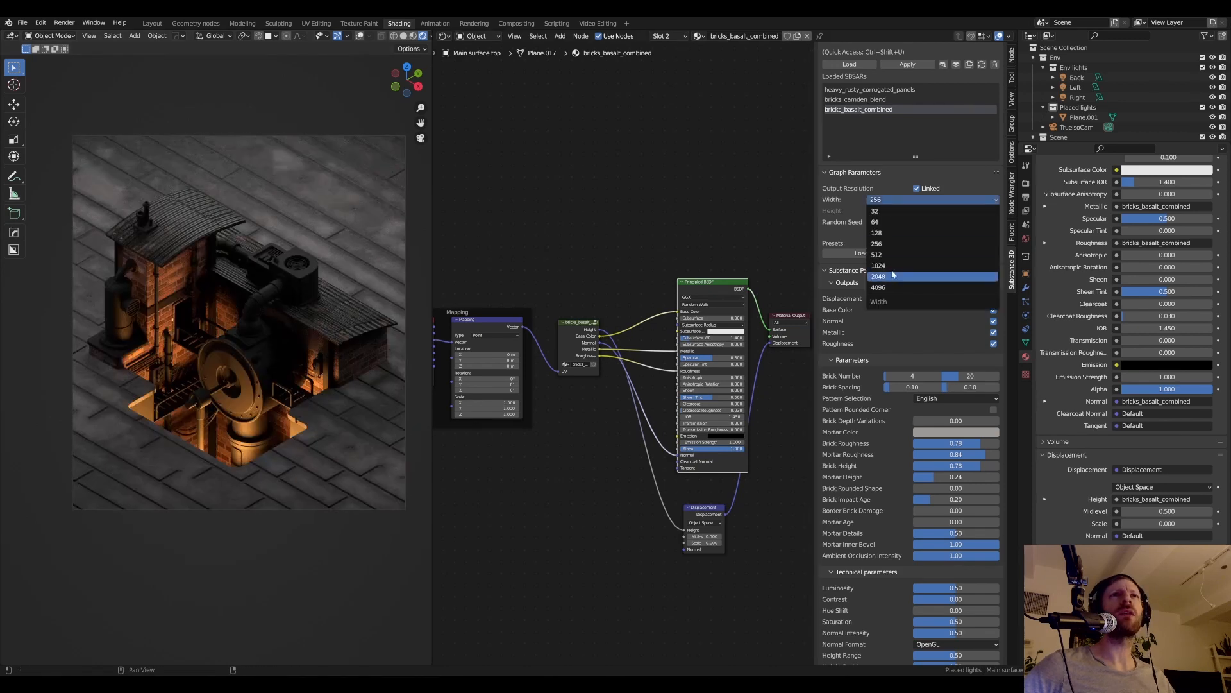
left_click(898, 265)
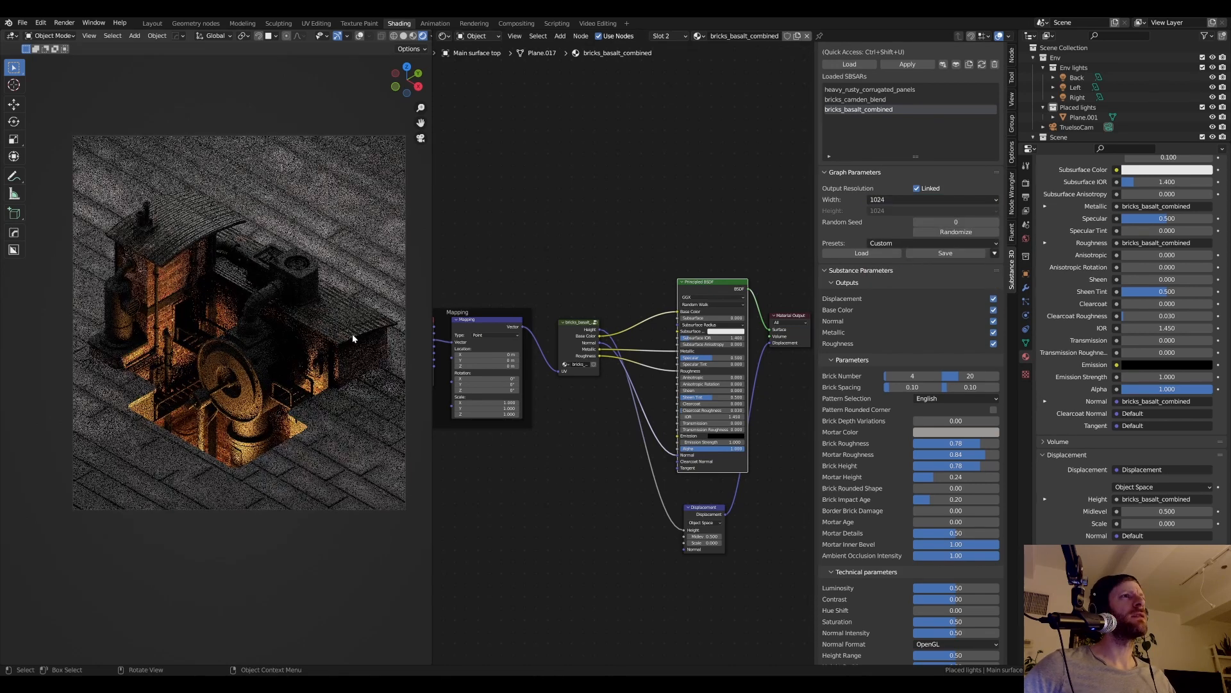
key("z")
left_click(397, 335)
key("z")
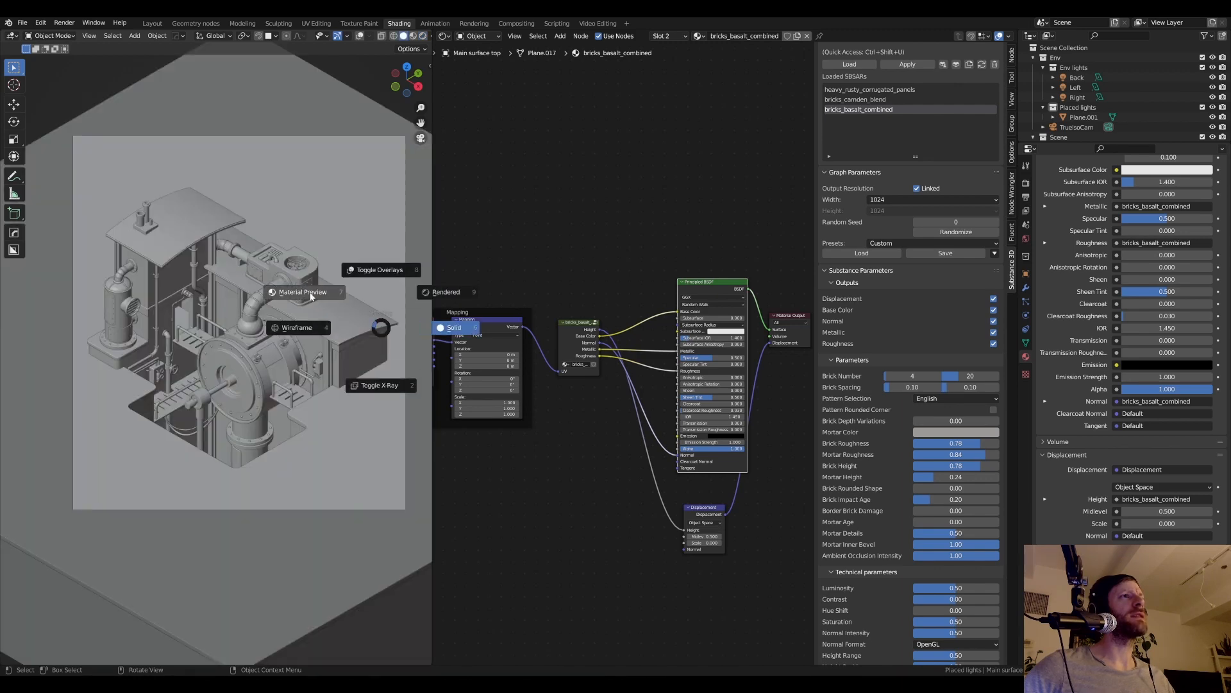
left_click(310, 294)
key("z")
left_click(318, 347)
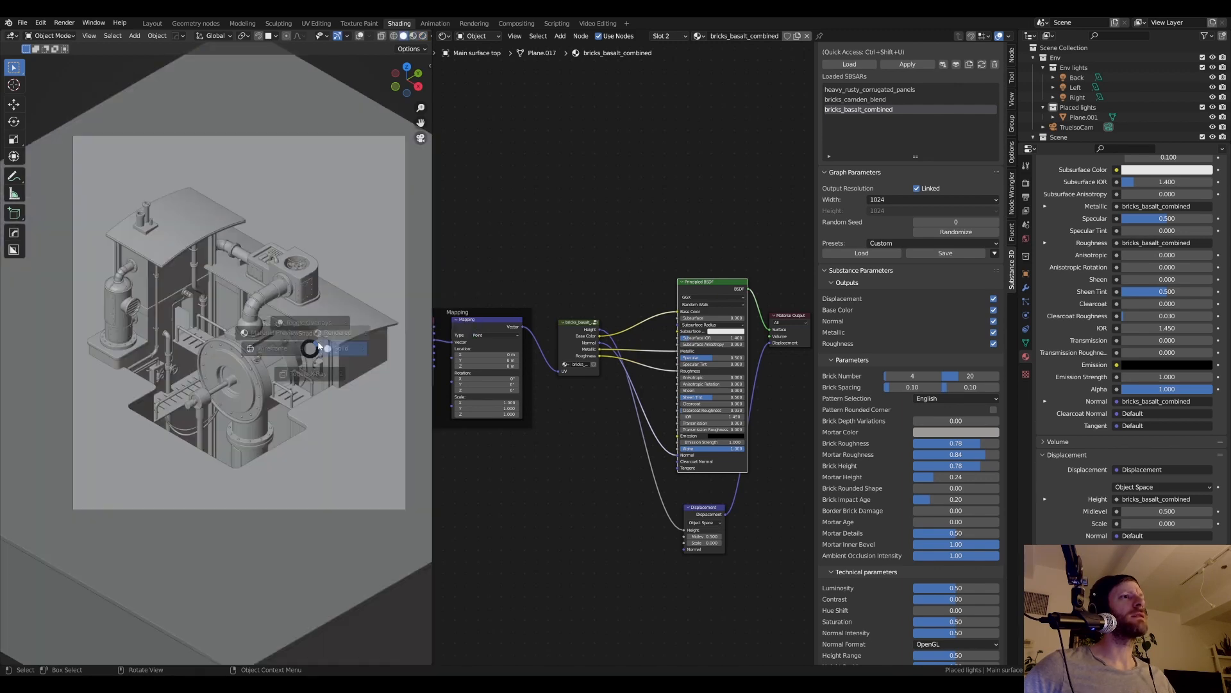
key("z")
left_click(363, 313)
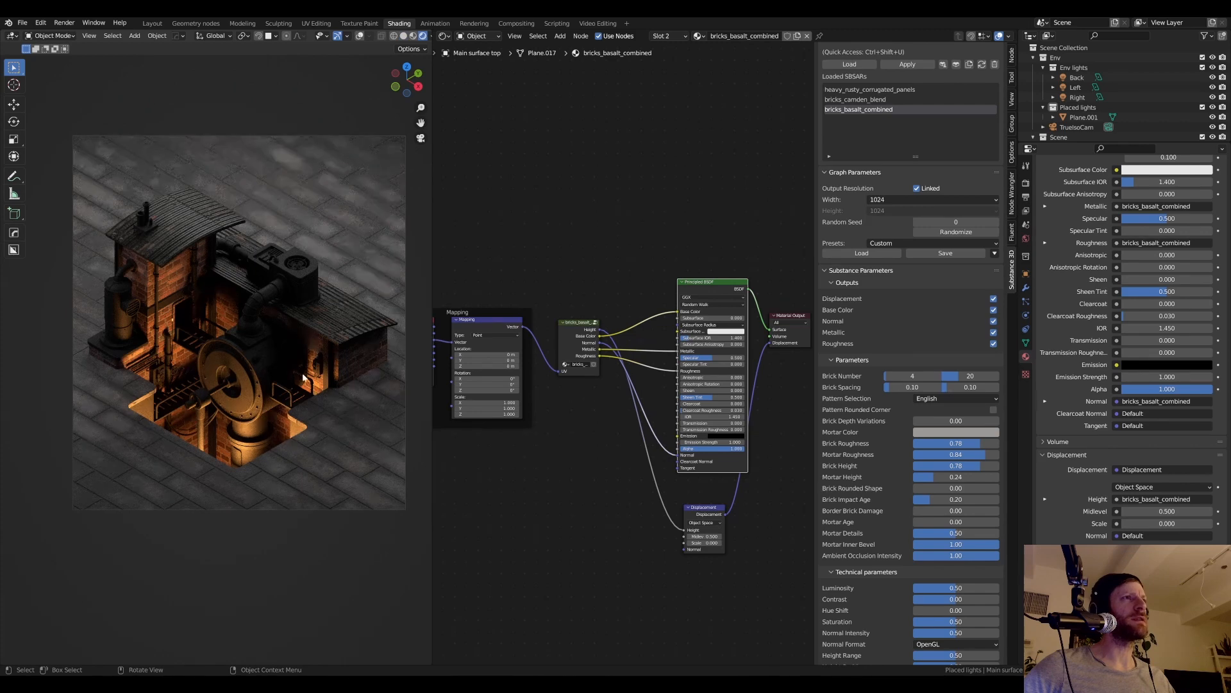
scroll(302, 378, "up", 2)
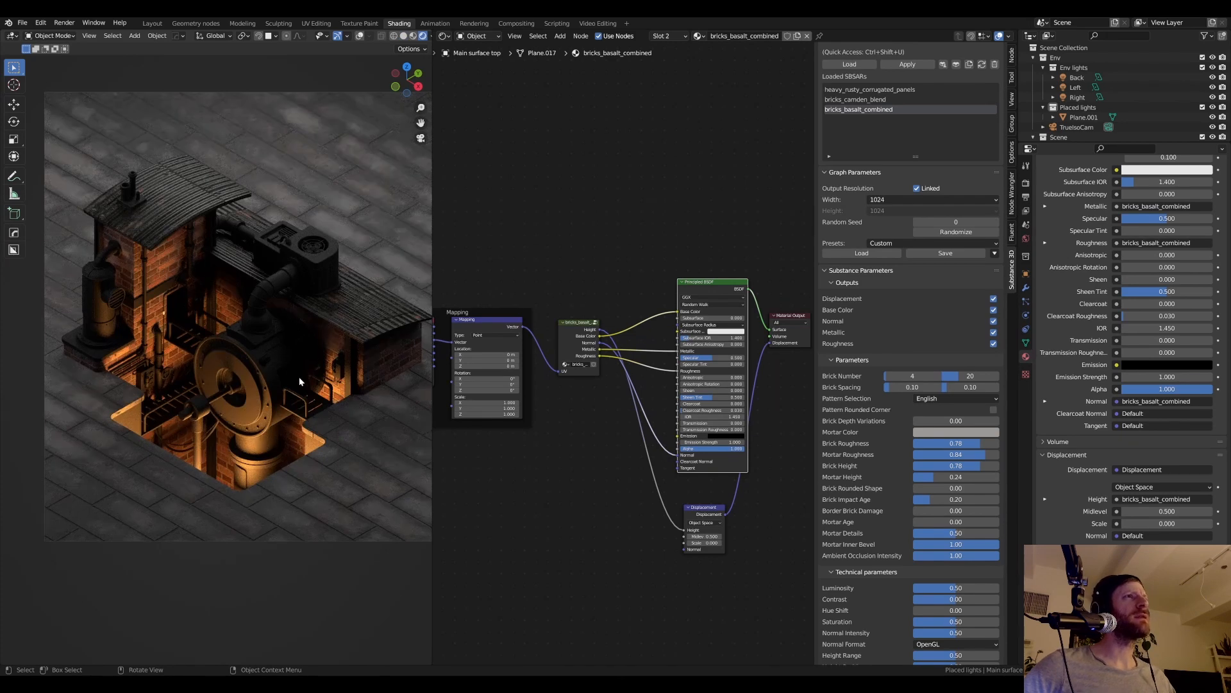
- Set the basalt substance's output resolution to 512
left_click(893, 202)
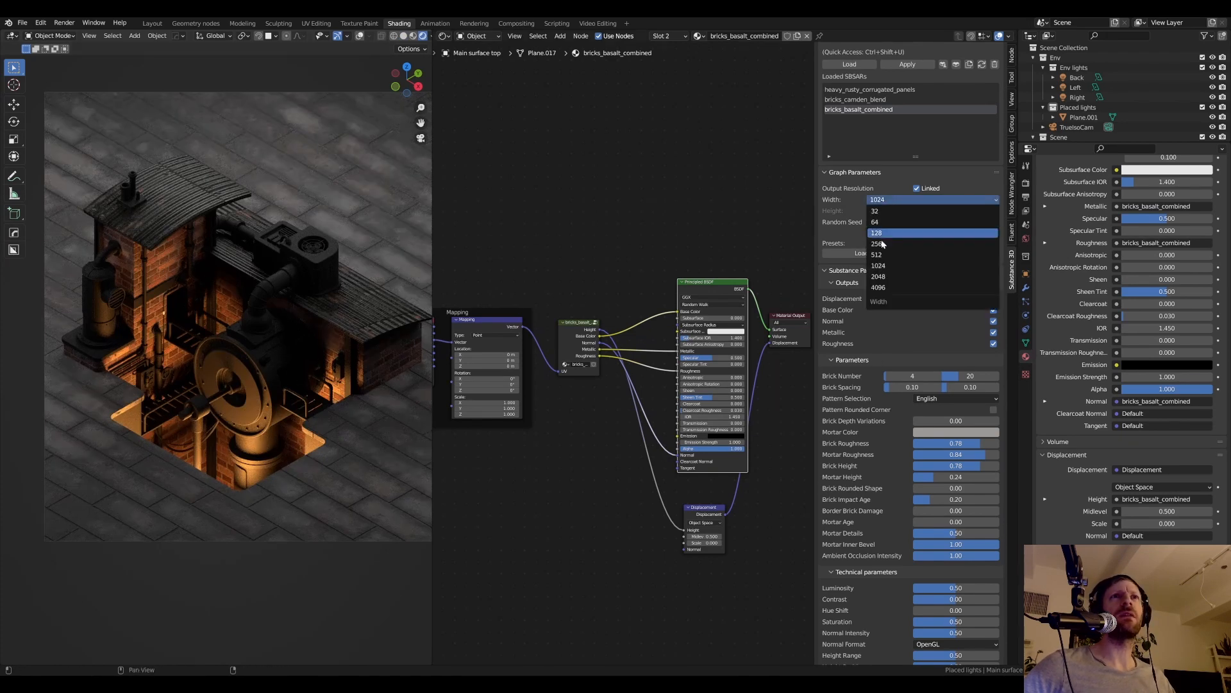
left_click(884, 247)
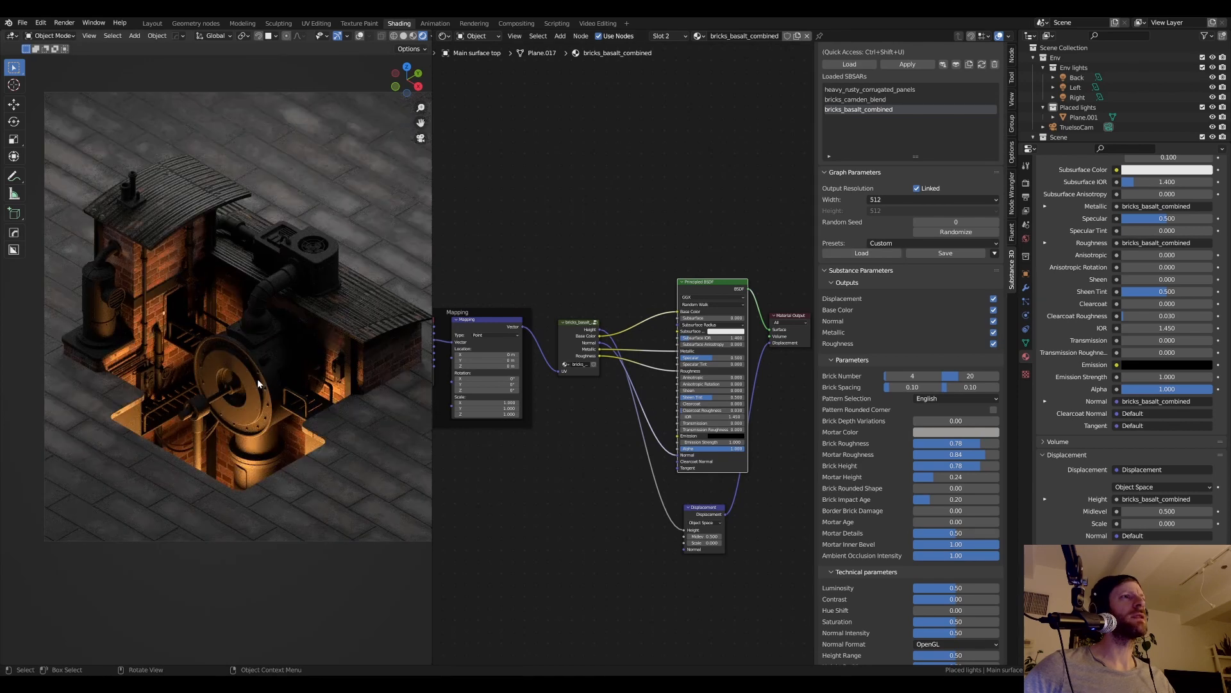
scroll(258, 383, "down", 1)
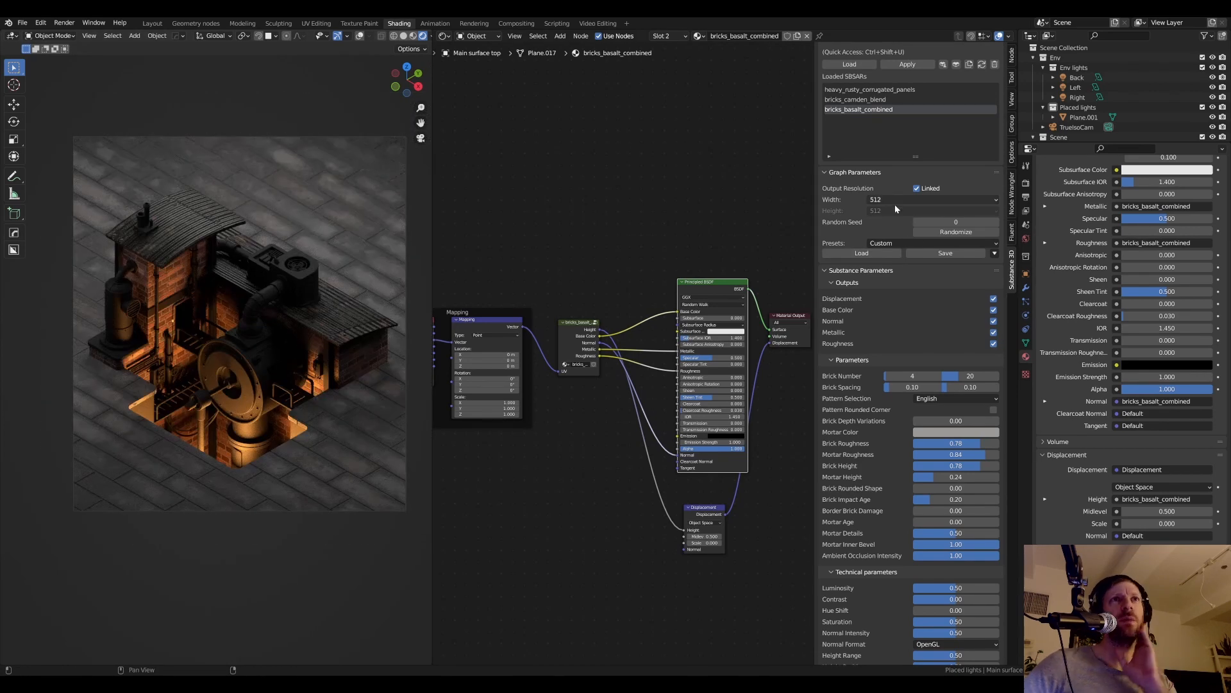
- Check the ground paving in Material Preview and Rendered shading, and save the file
key("z")
left_click(225, 316)
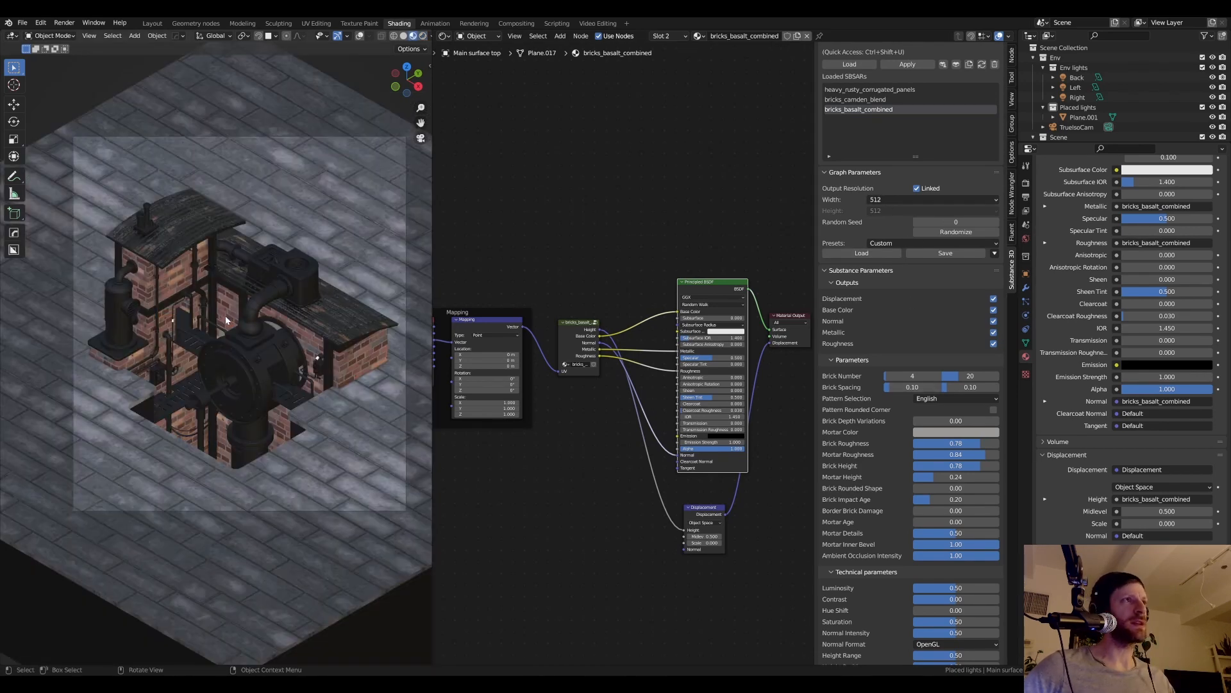
key("z")
left_click(300, 320)
key("z")
left_click(360, 288)
scroll(359, 288, "down", 1)
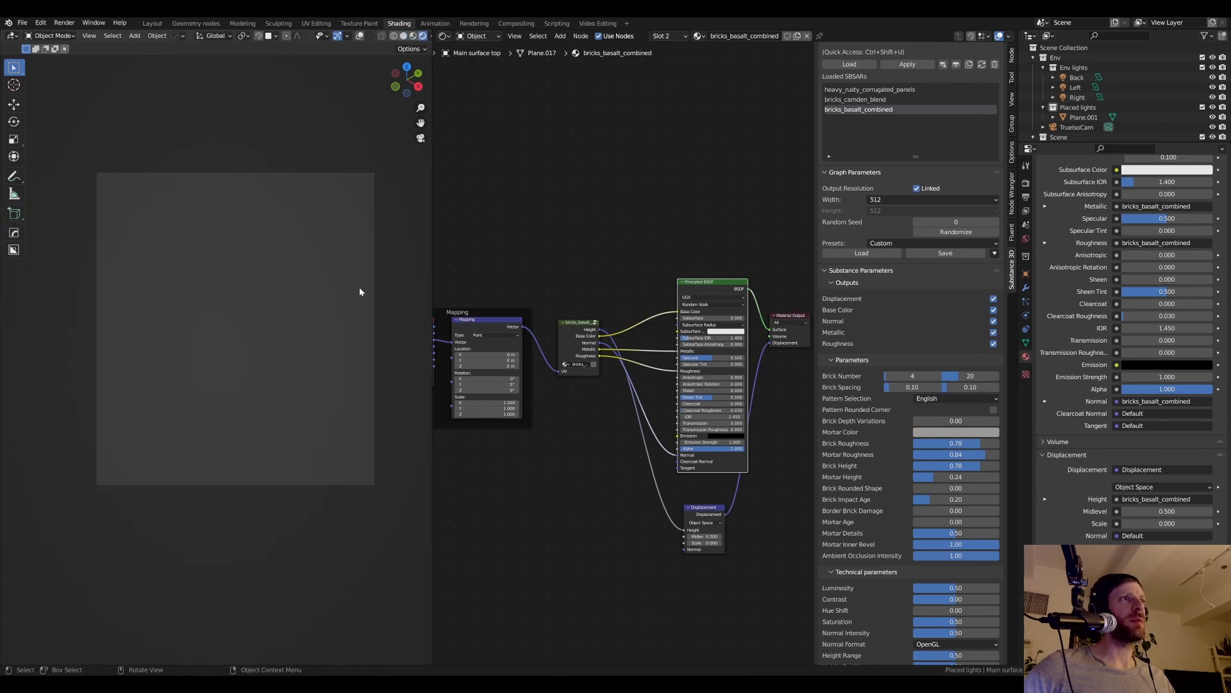
scroll(317, 303, "up", 1)
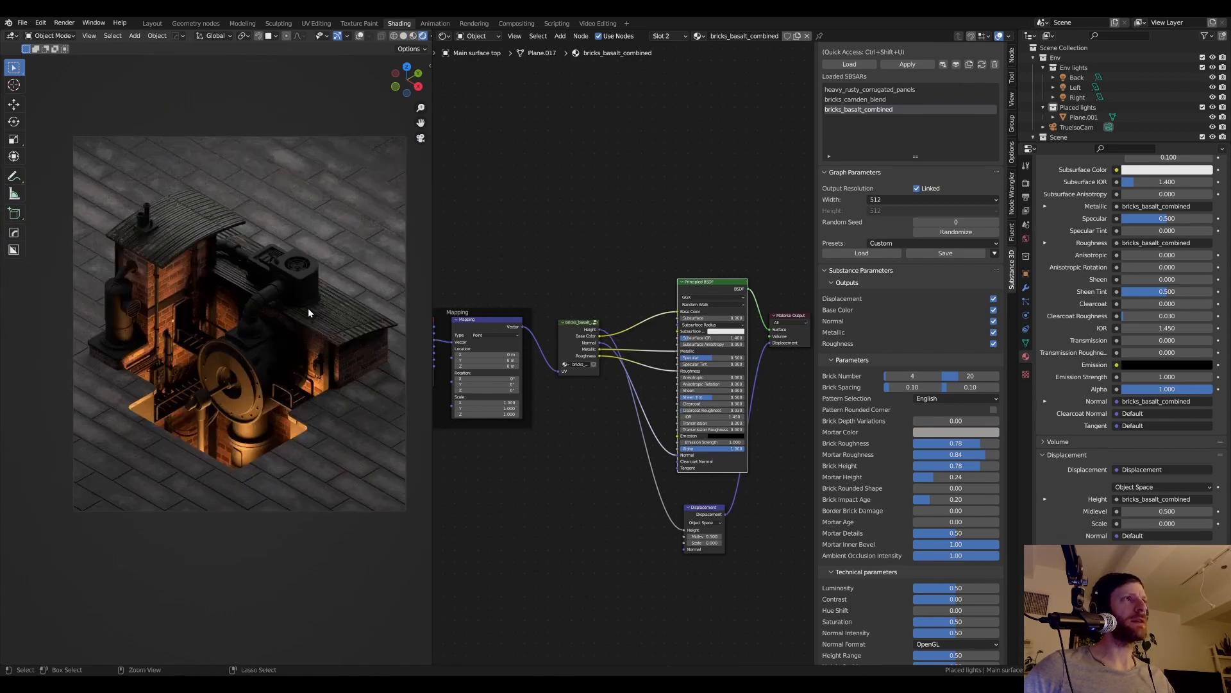
key("ctrl+s")
scroll(308, 312, "up", 1)
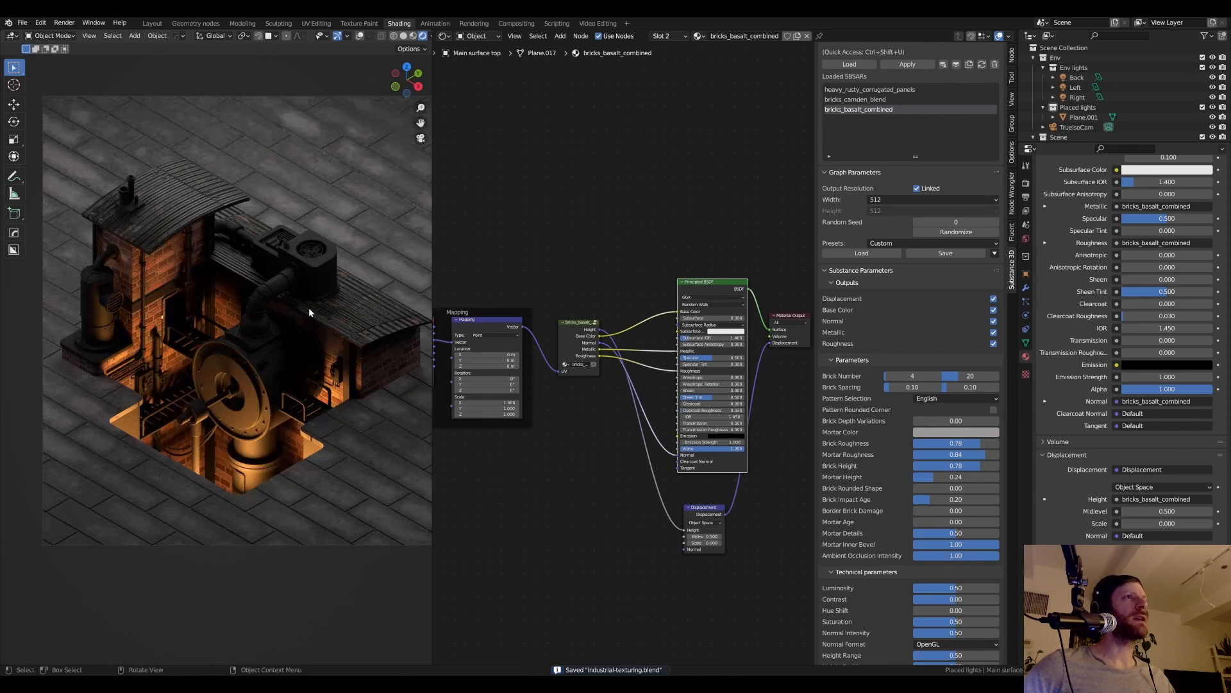
- Set the basalt substance's Border Brick Damage to 0.3 and inspect the paving beside the pit in Material Preview
scroll(925, 496, "down", 1)
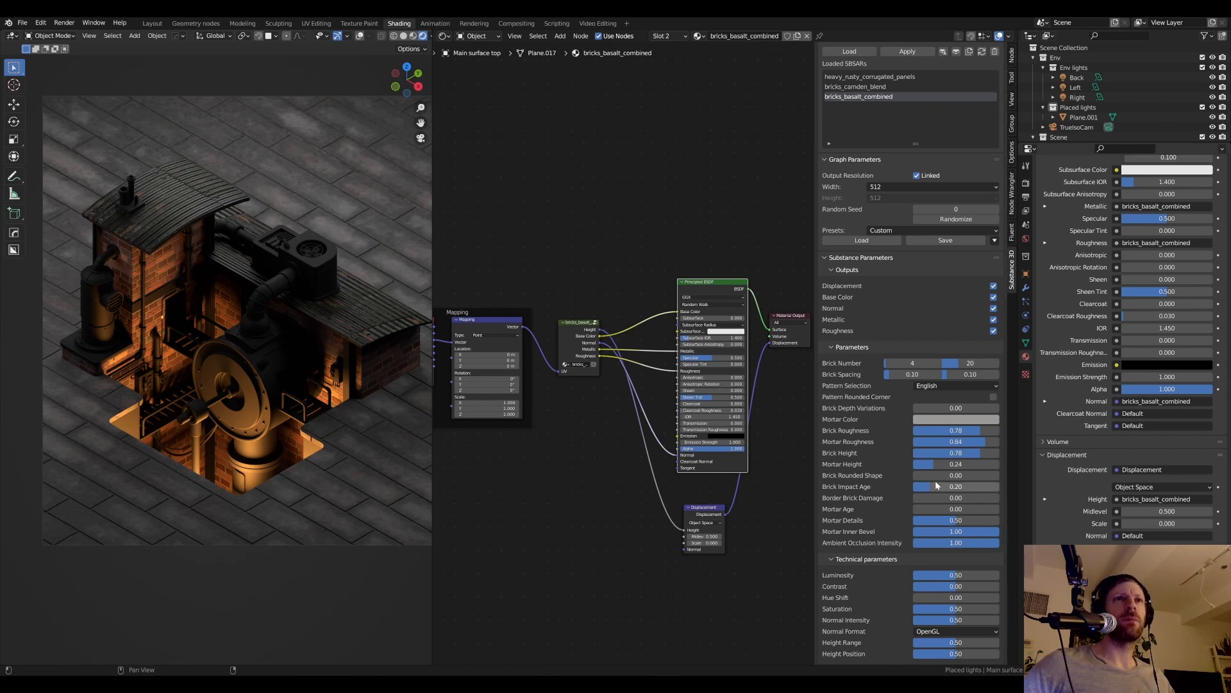
left_click(937, 499)
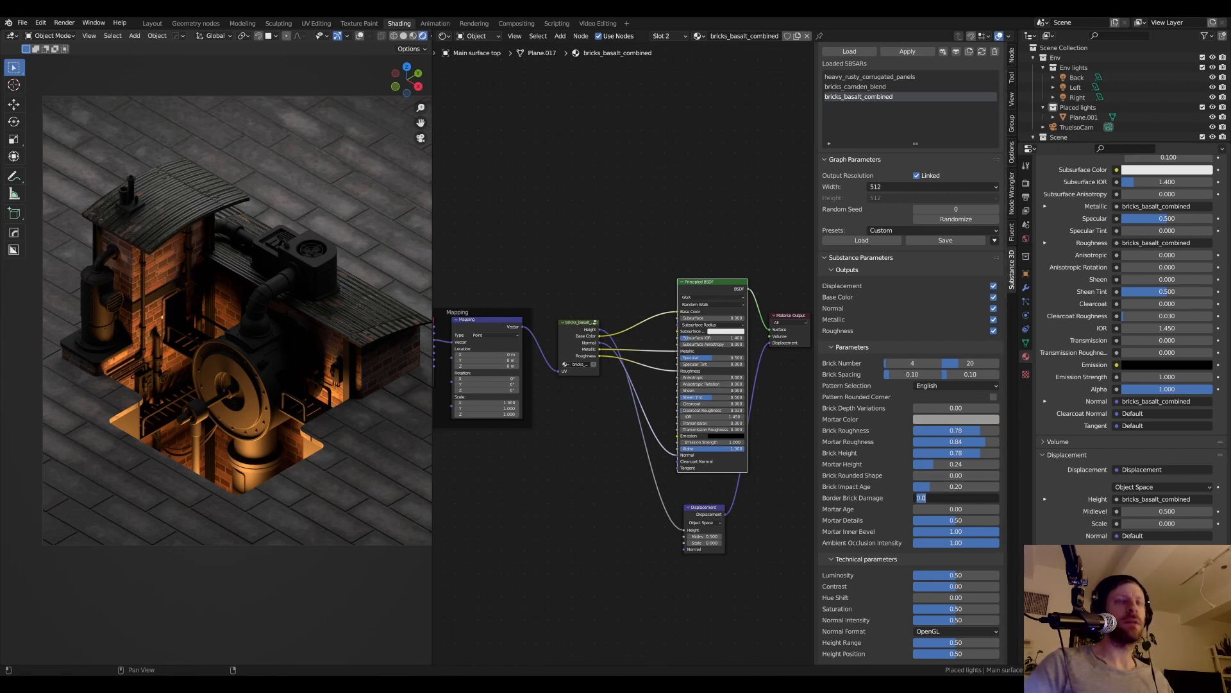
type("0.3")
key("Return")
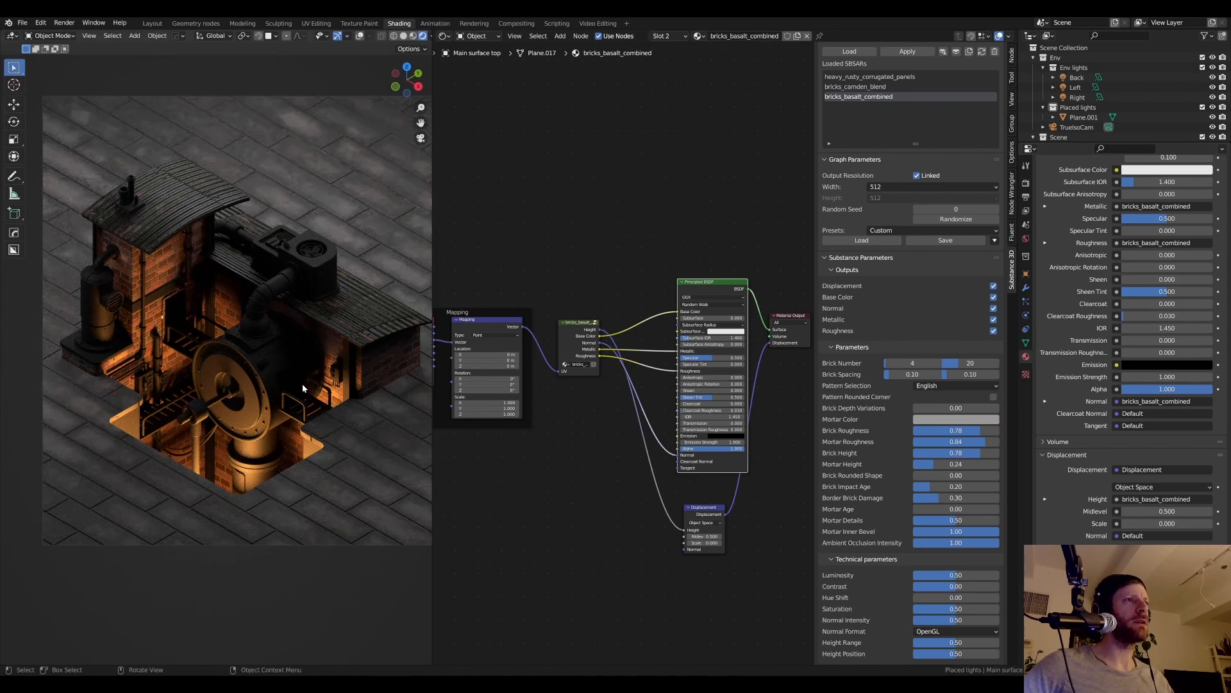
key("z")
left_click(243, 353)
scroll(244, 352, "up", 6)
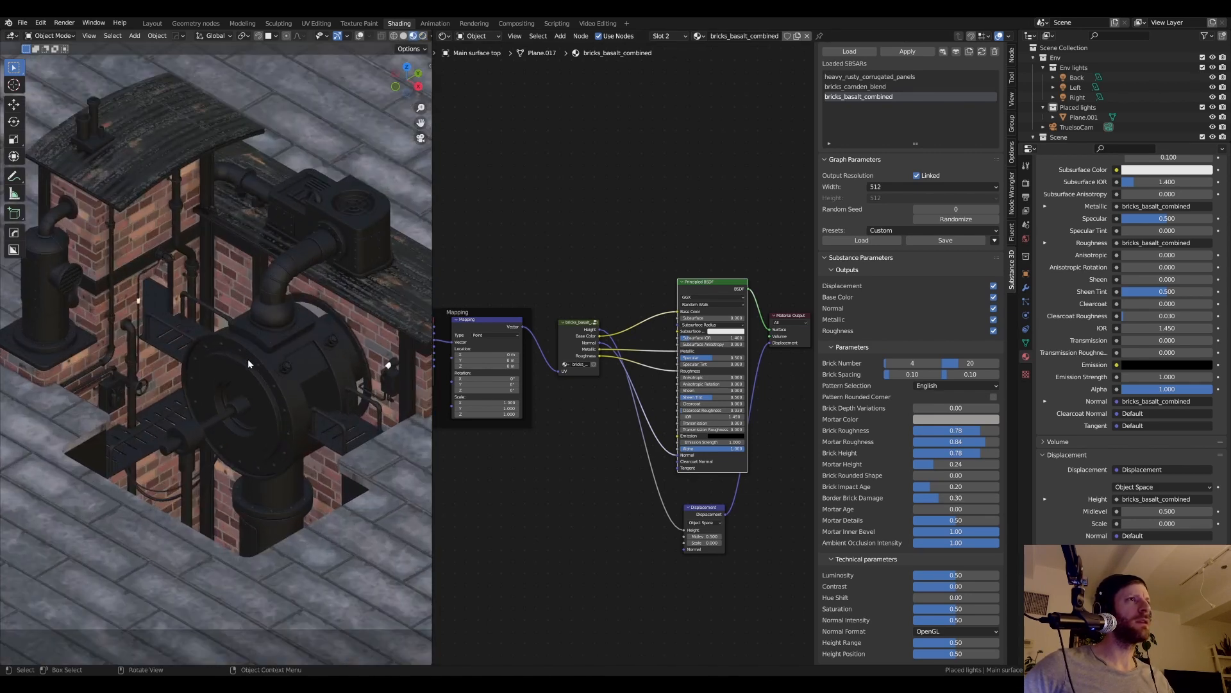
middle_click_drag(290, 333, 295, 307, "shift")
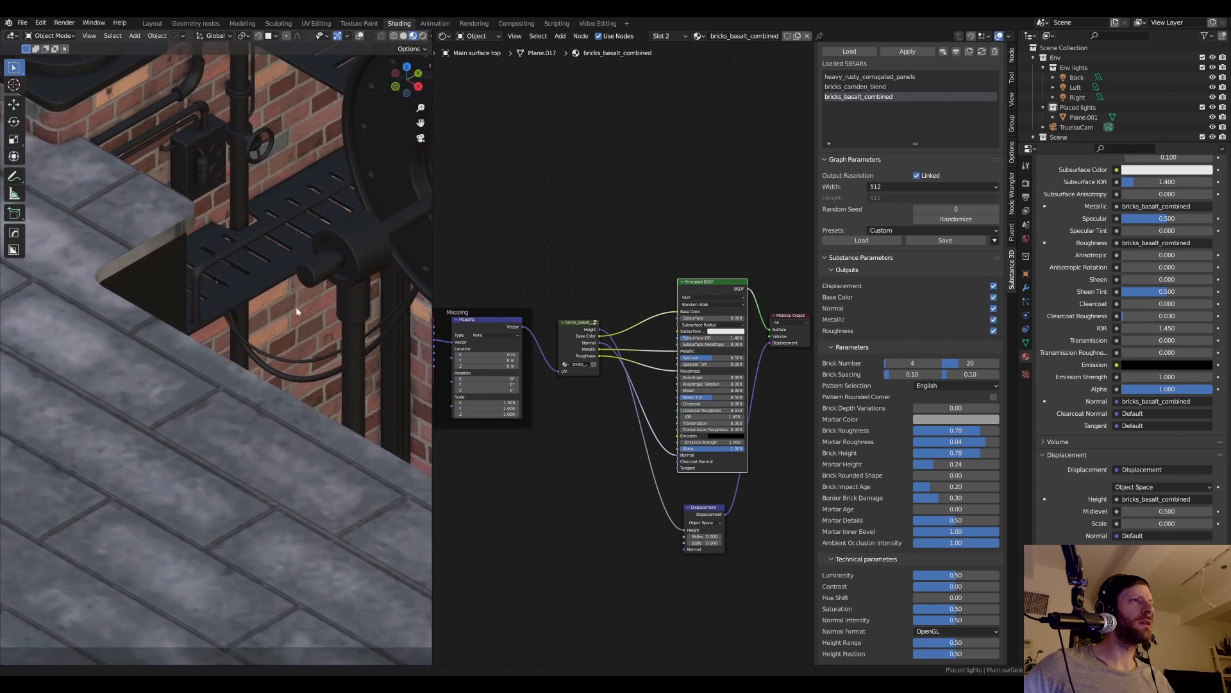
left_click(898, 187)
left_click(896, 242)
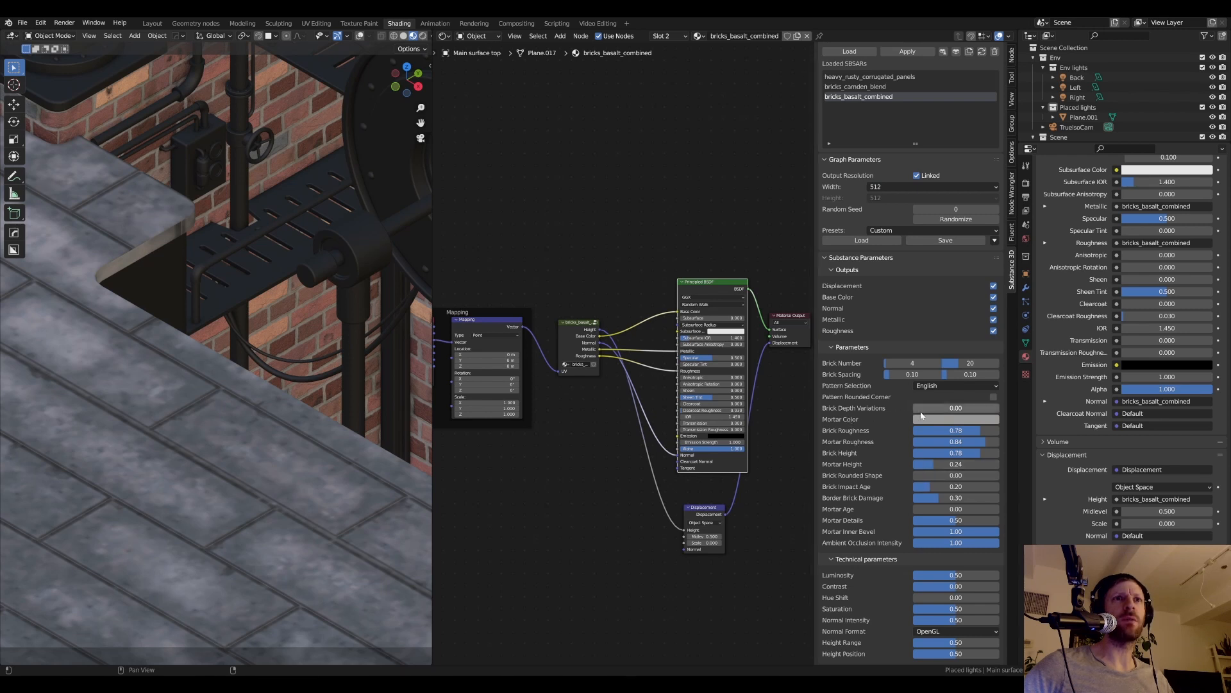
- Set the basalt substance's Brick Depth Variations to 0.5 and check the paving around the pit in Rendered shading
left_click(953, 409)
type(".5")
key("Return")
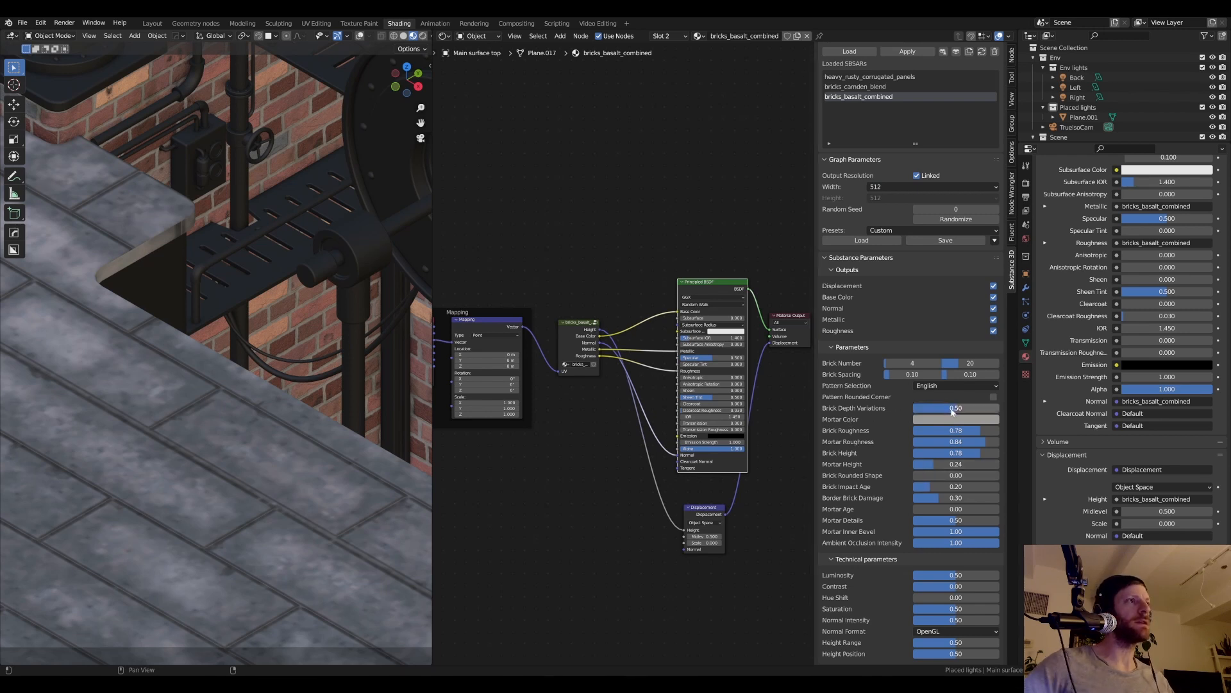
scroll(233, 376, "down", 2)
key("z")
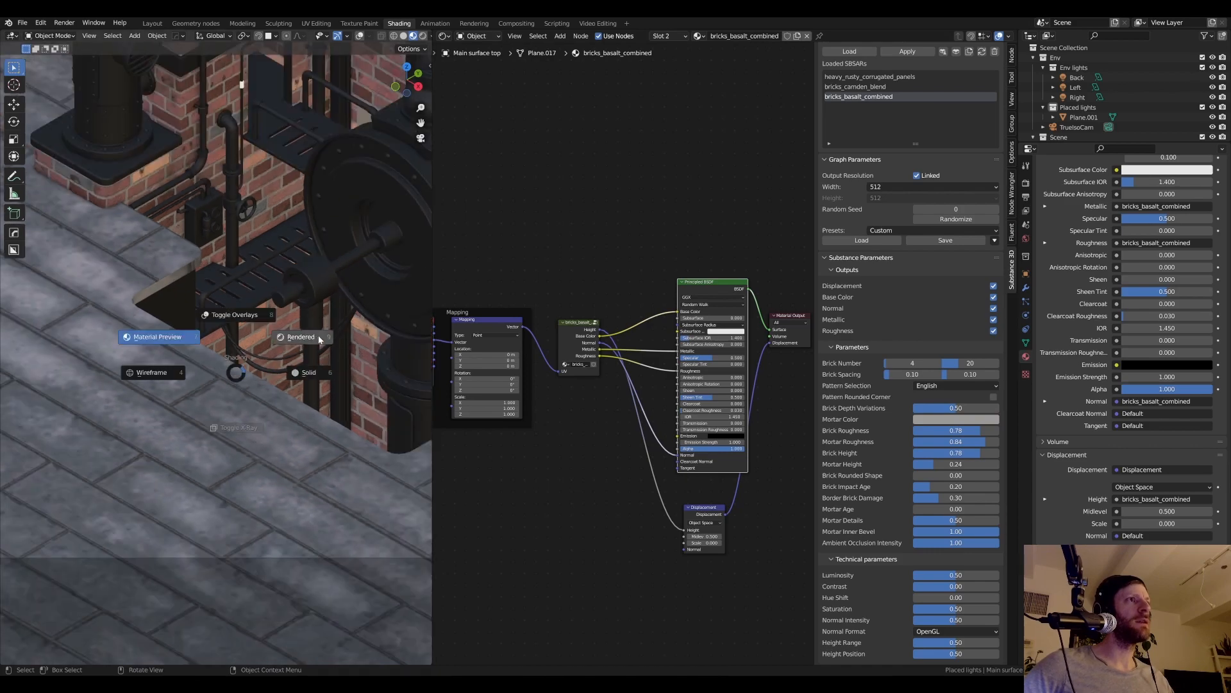
left_click(320, 339)
key("KP_0")
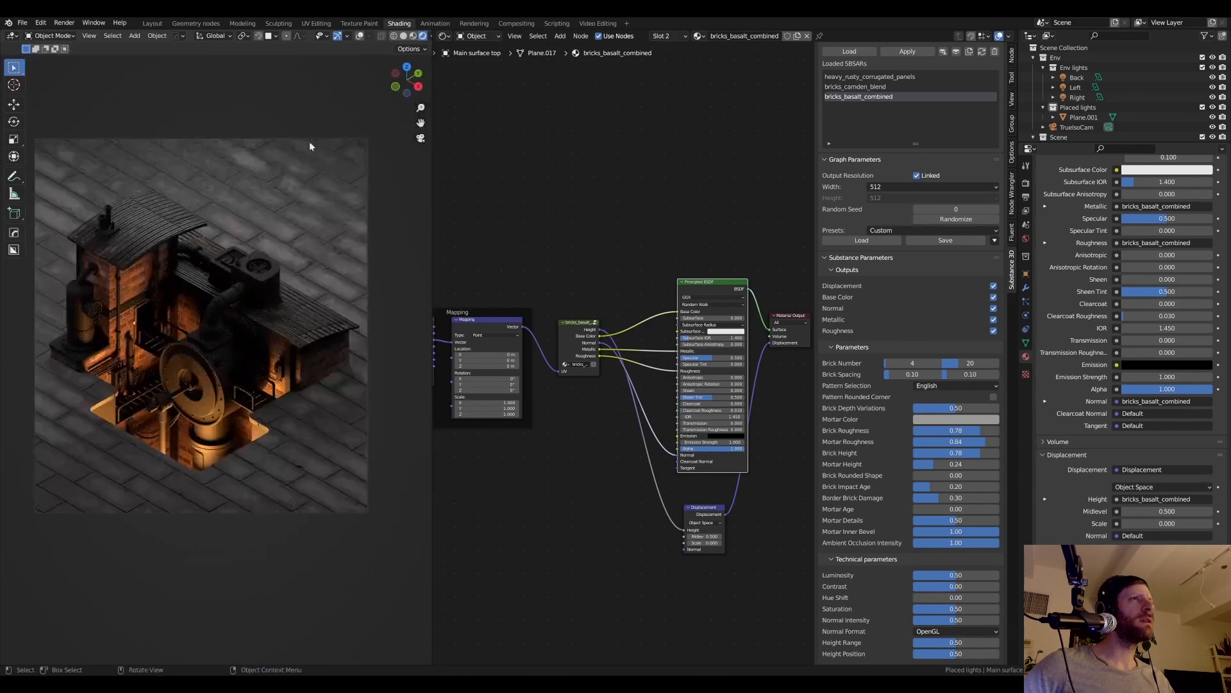
left_click(303, 295)
scroll(325, 433, "up", 4)
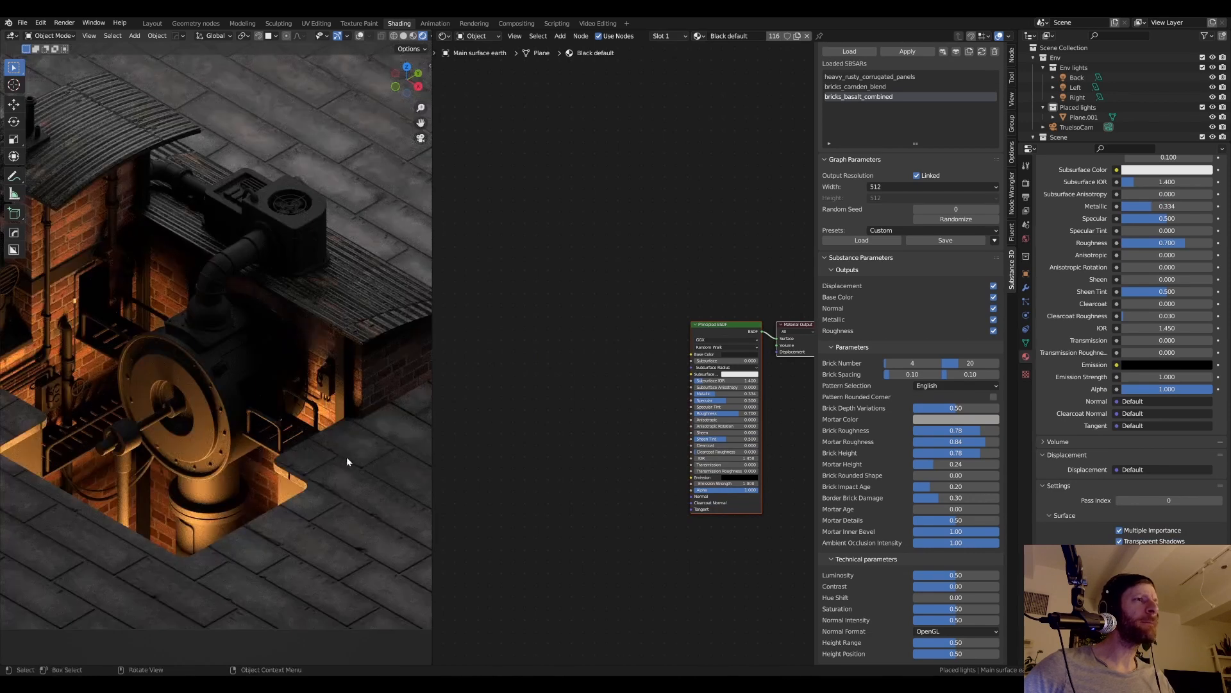
scroll(346, 457, "down", 4)
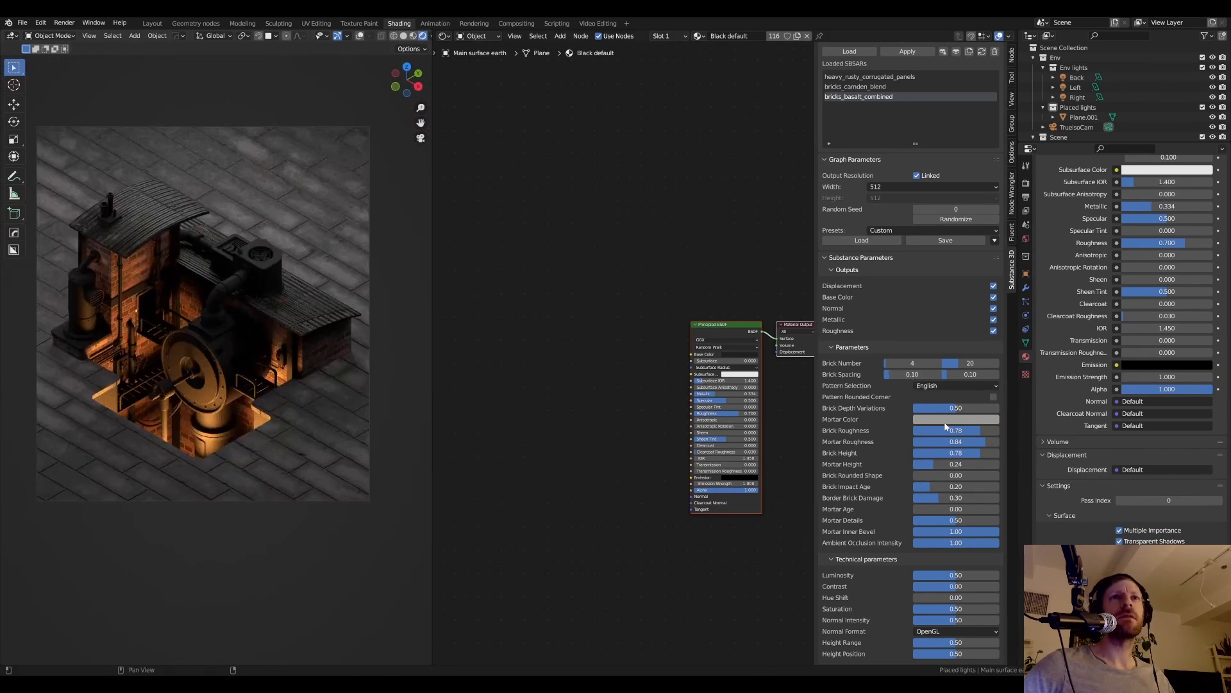
- Set the basalt substance's Brick Rounded Shape to 0.5 and refresh the Rendered view through Material Preview
left_click(953, 476)
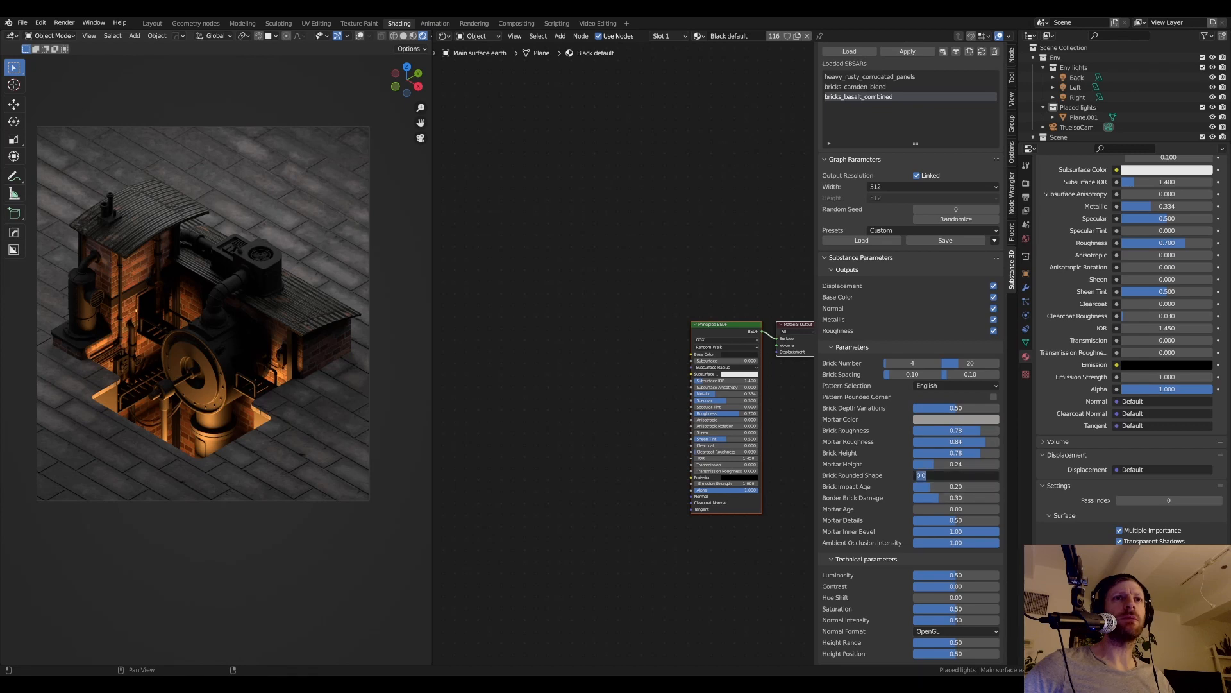
type("0.5")
key("Return")
key("z")
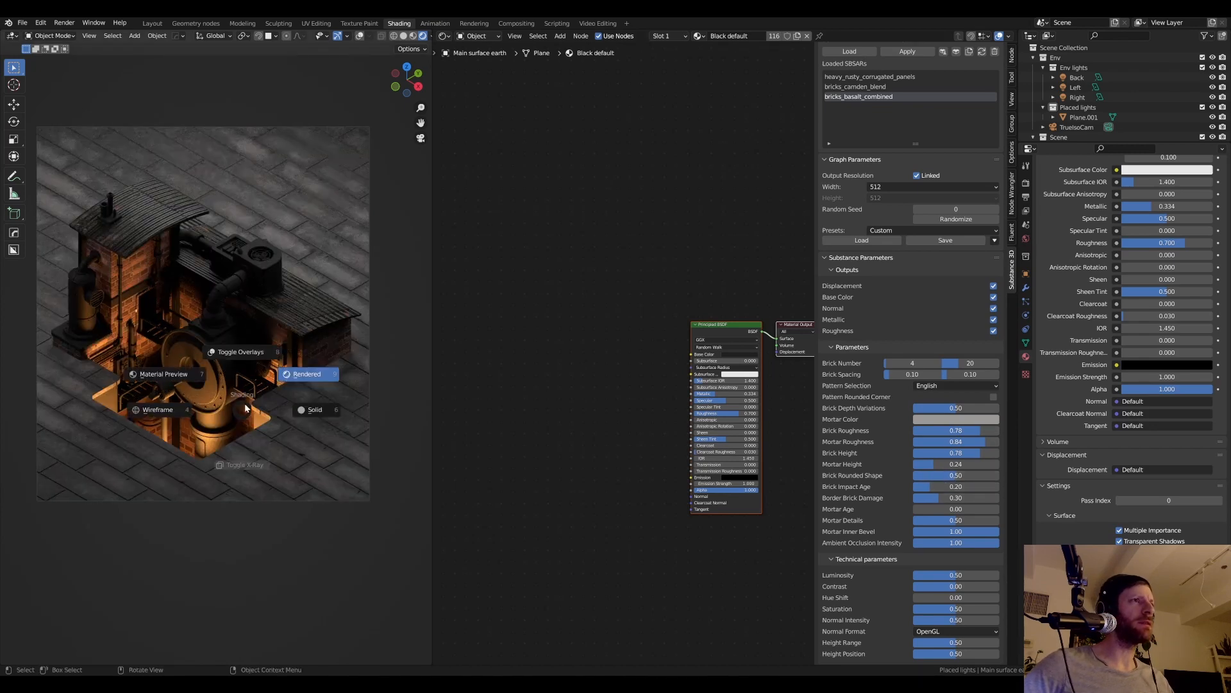
left_click(193, 376)
key("z")
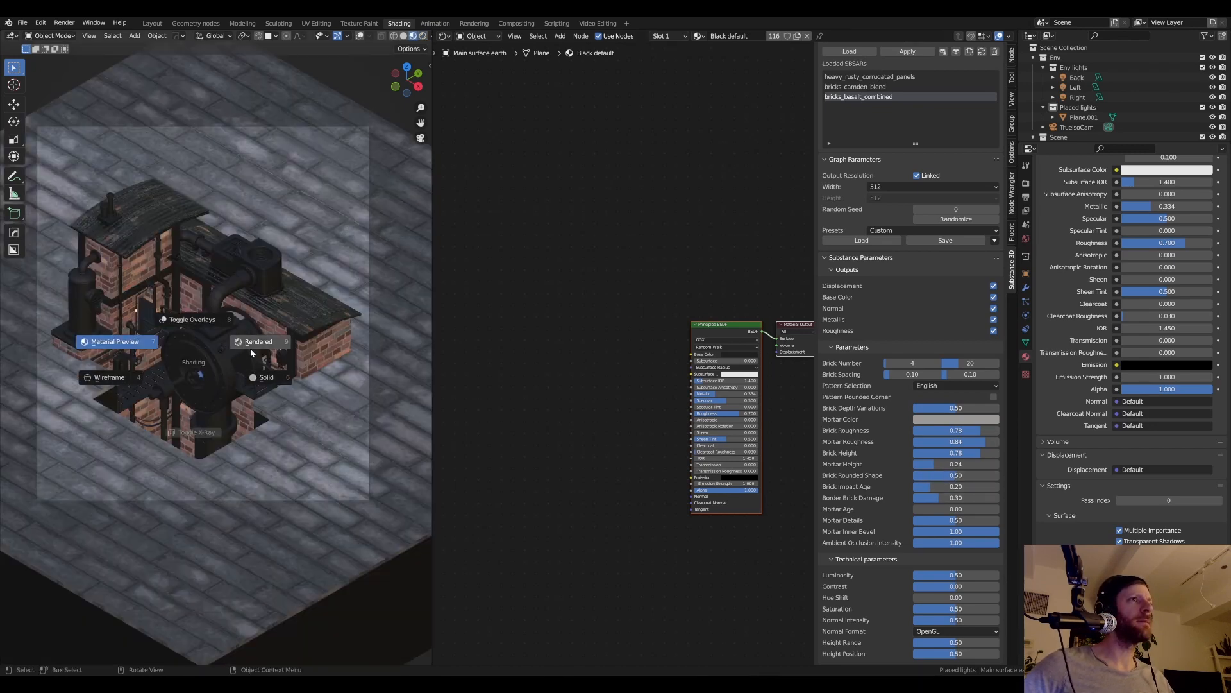
left_click(250, 348)
scroll(309, 391, "up", 4)
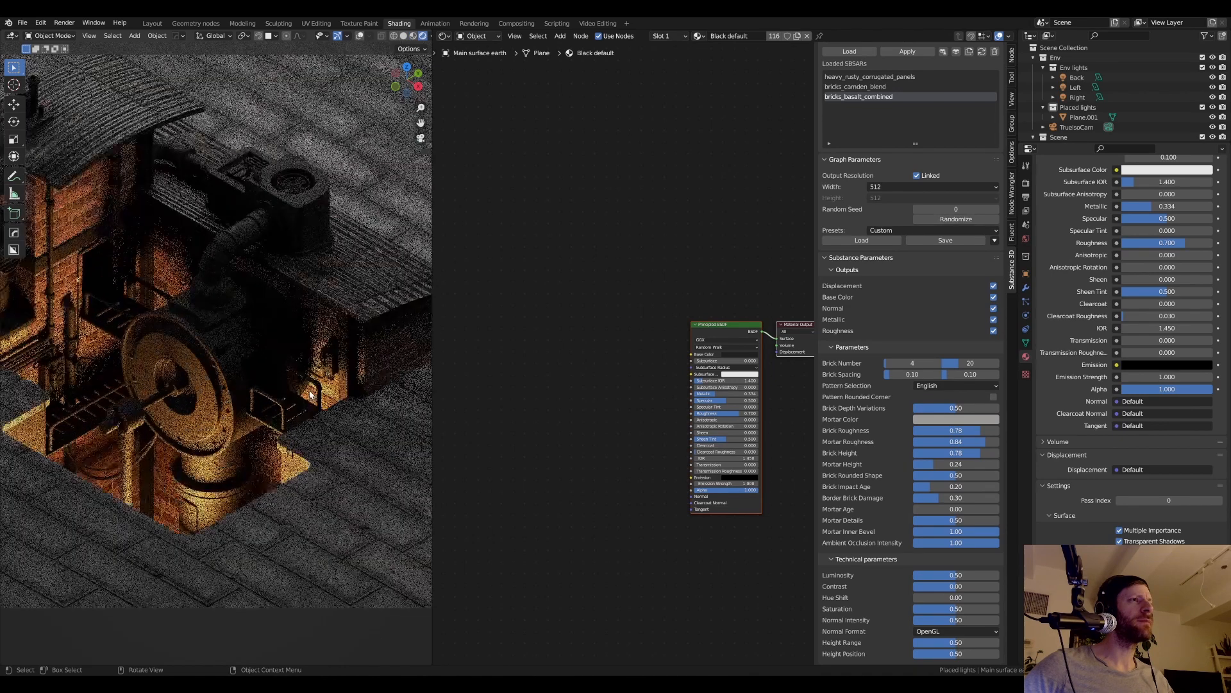
scroll(309, 392, "down", 1, "shift")
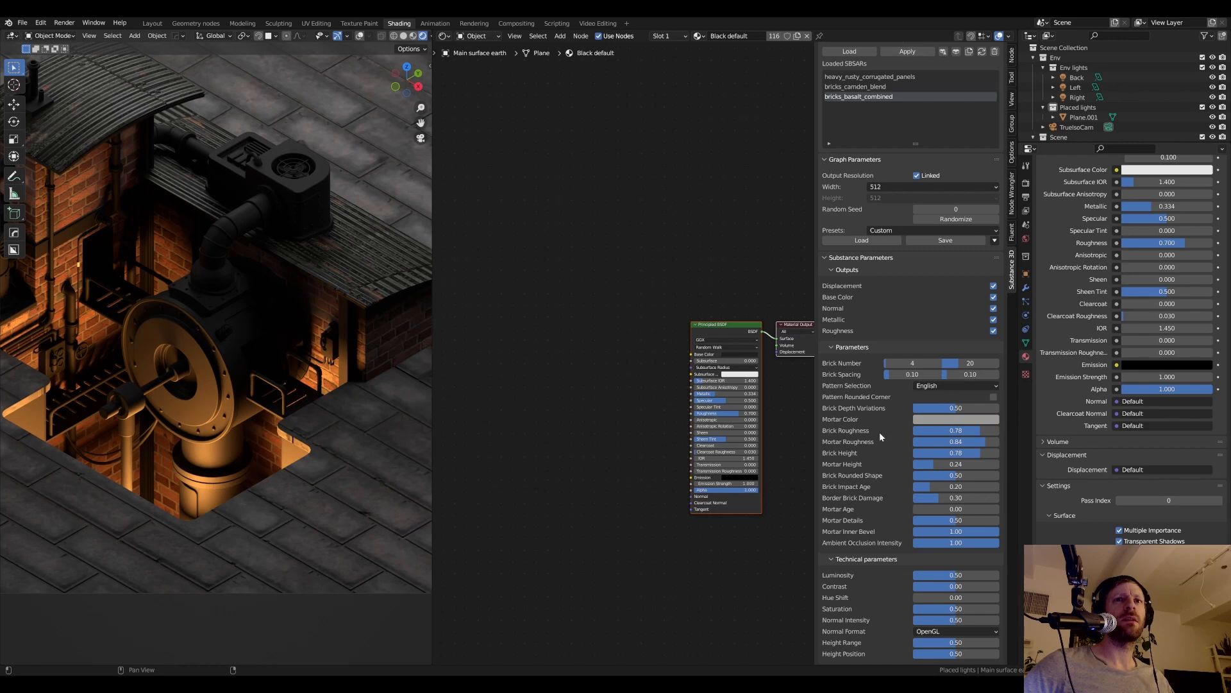
- Select the paved top surface to bring up its bricks_basalt_combined node tree and view the whole render
scroll(647, 384, "down", 1)
middle_click_drag(646, 384, 602, 382)
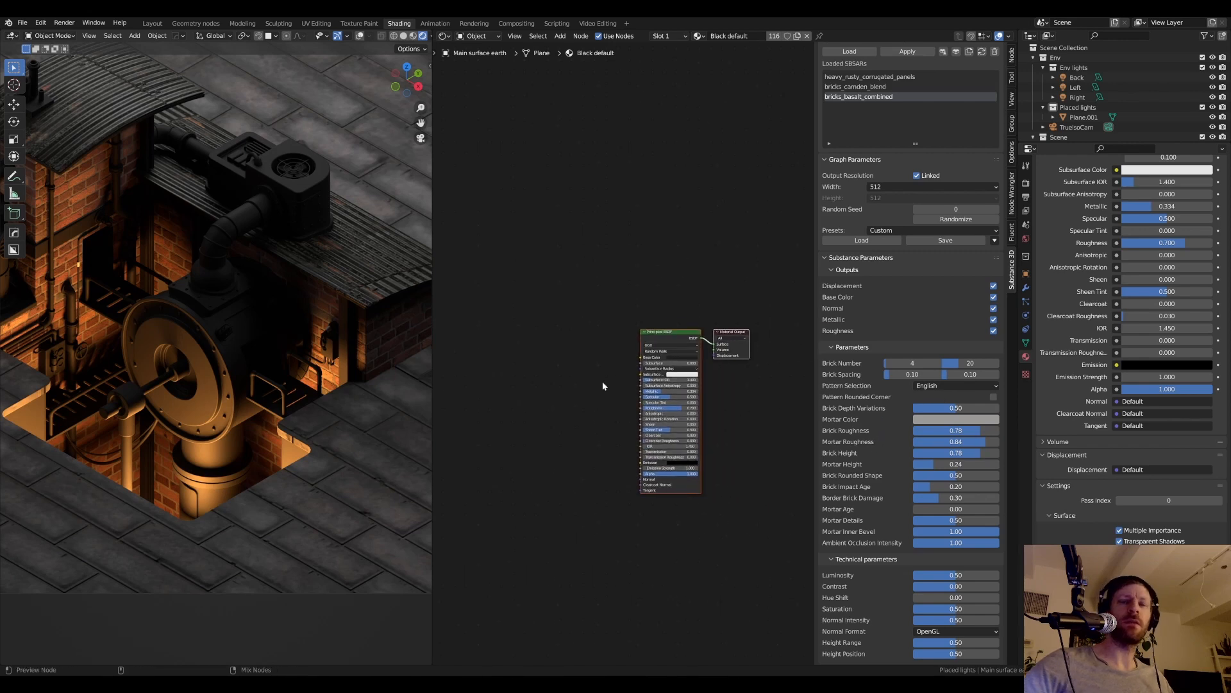
left_click(390, 422)
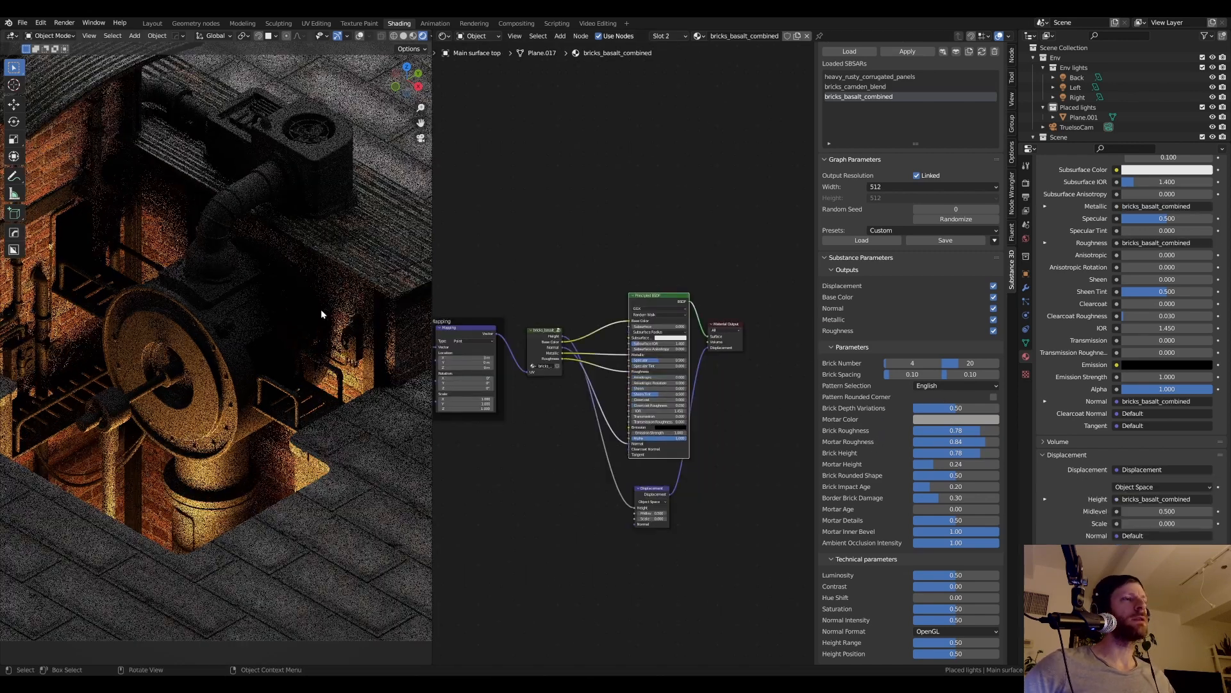
scroll(320, 314, "down", 3)
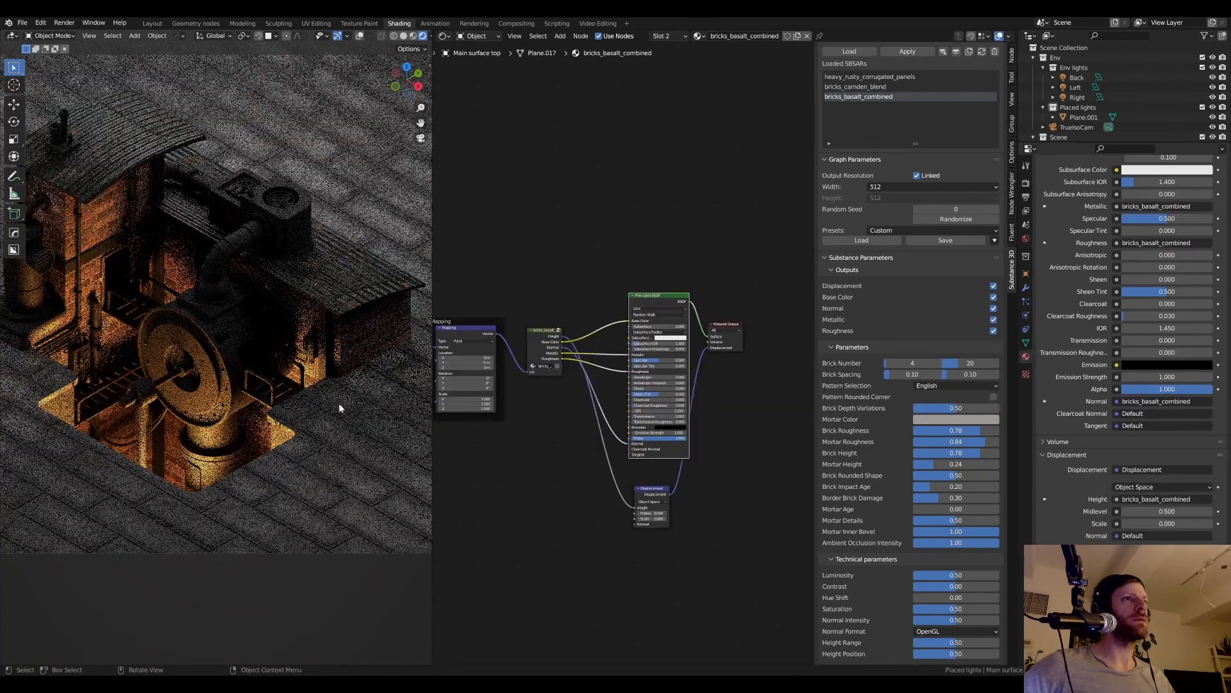
scroll(333, 379, "down", 5)
- Switch to Material Preview, select the earth block and view the scene in perspective with overlays turned on
key("z")
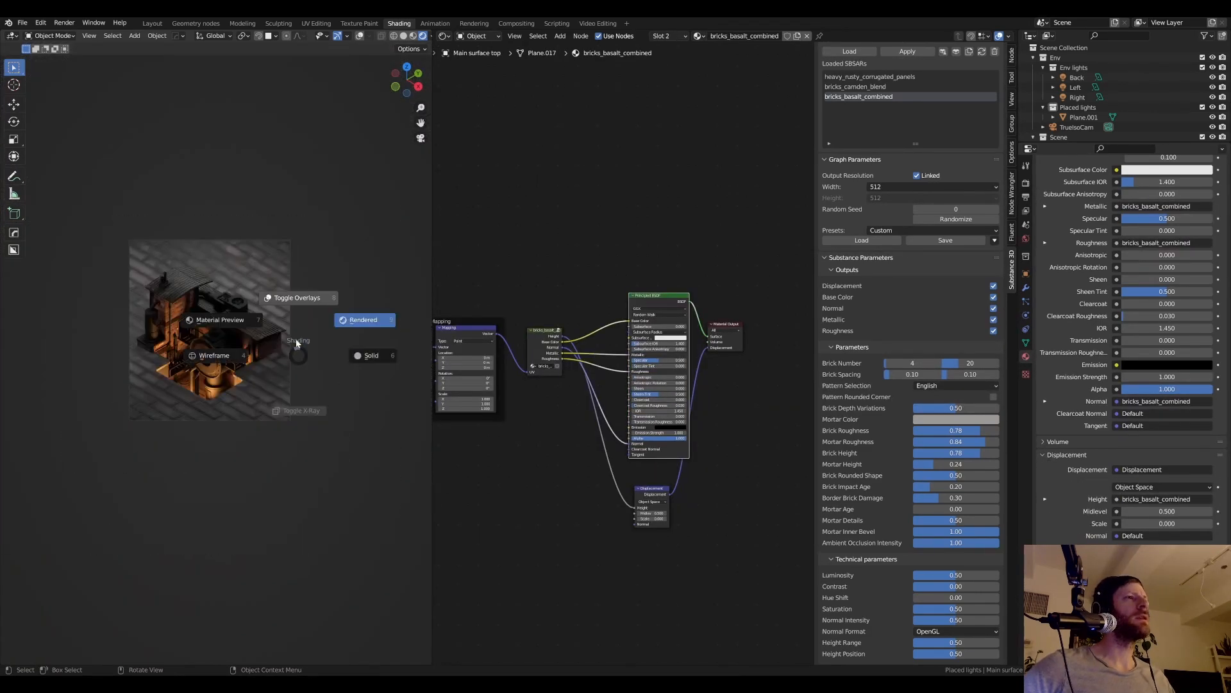
left_click(218, 317)
left_click(388, 336)
middle_click_drag(388, 336, 371, 326)
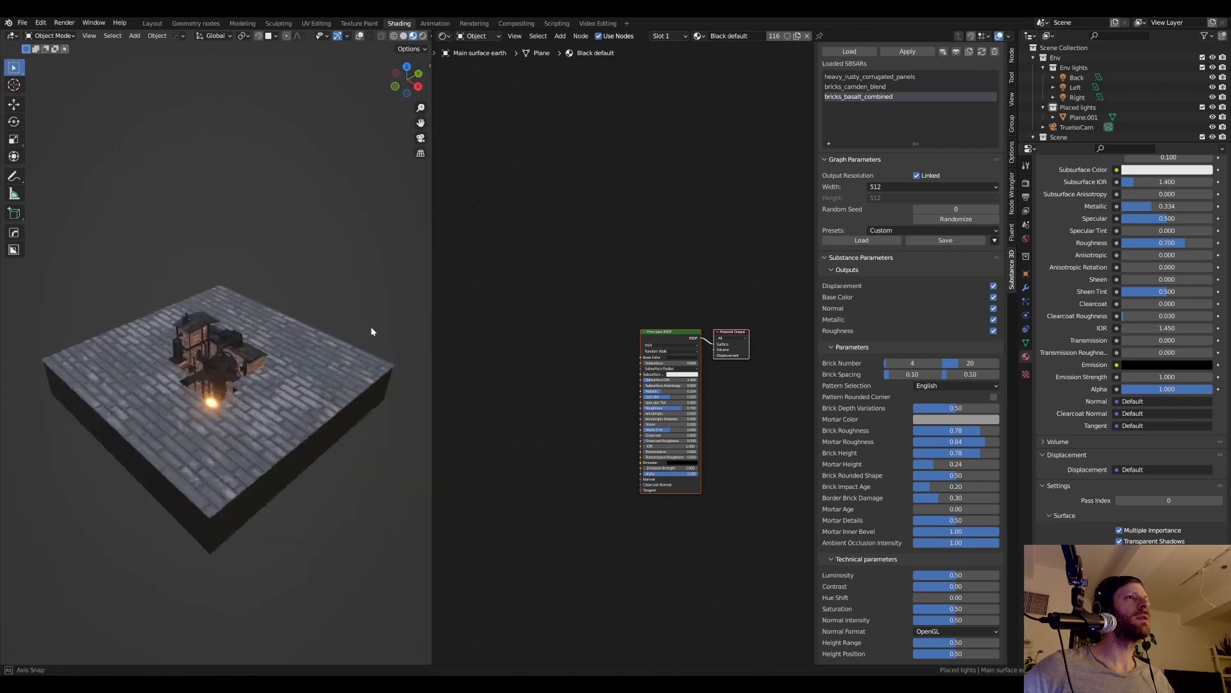
key("z")
left_click(349, 321)
scroll(333, 357, "up", 6)
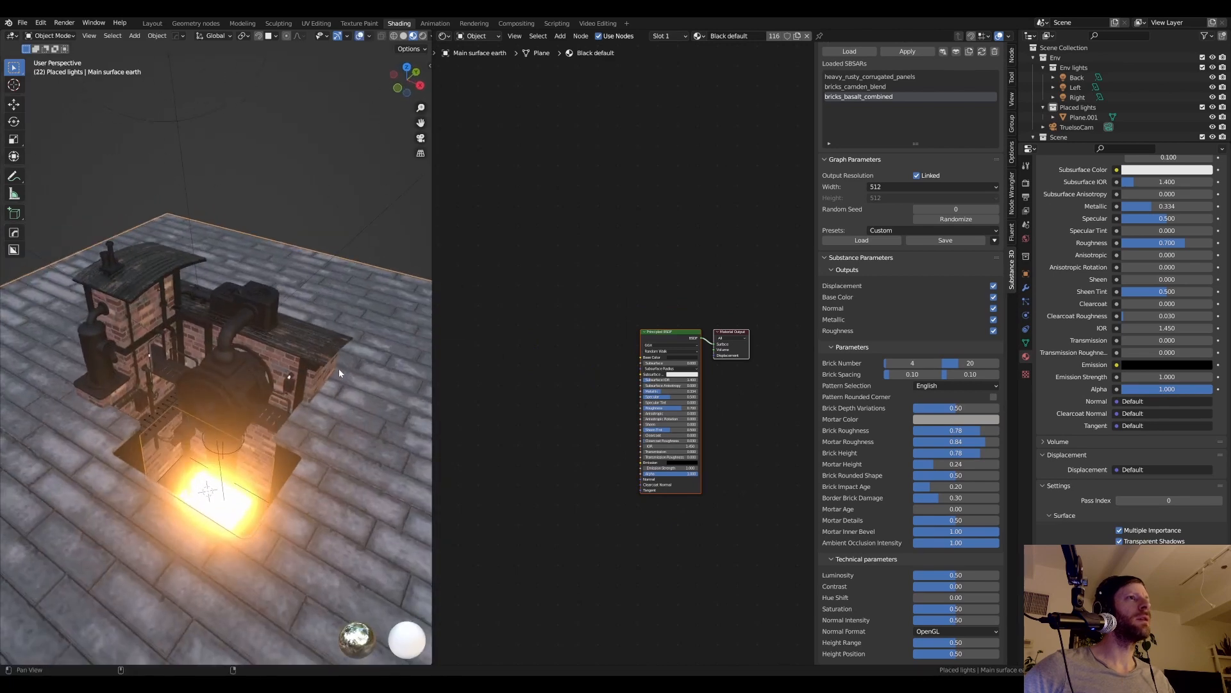
- Return to the camera view and display the building and its paving in Rendered shading
middle_click_drag(338, 370, 257, 333)
scroll(310, 302, "down", 3)
scroll(325, 340, "down", 2)
key("KP_0")
scroll(325, 345, "up", 3)
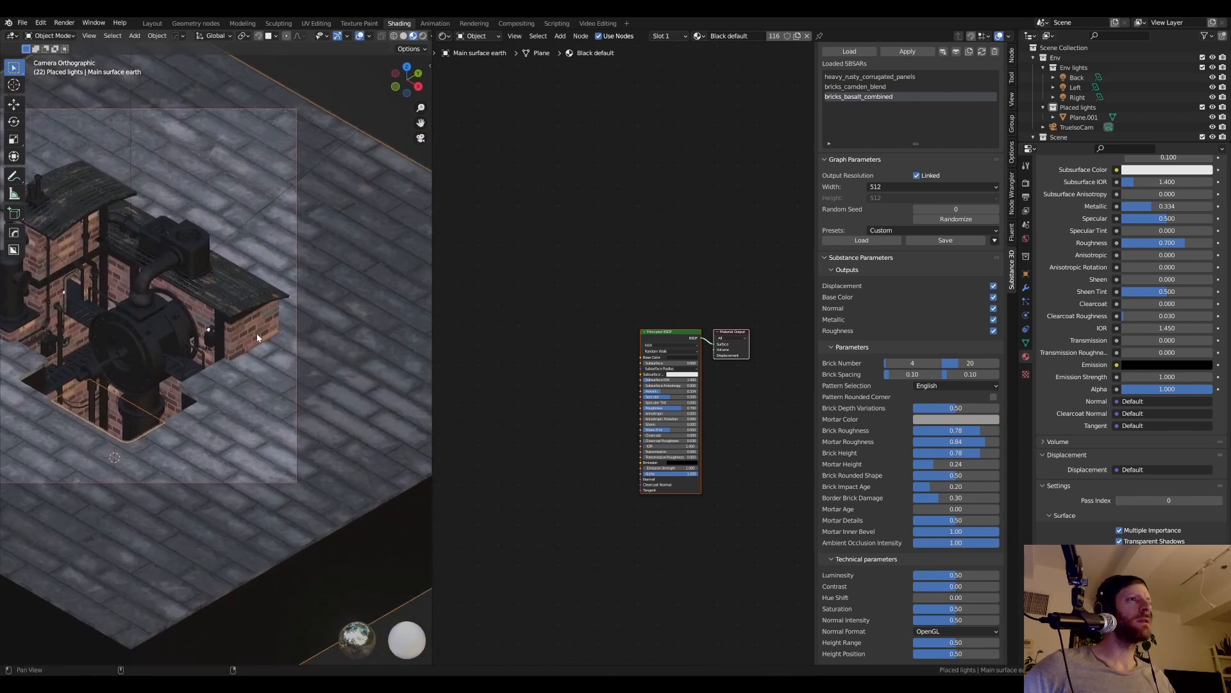
scroll(260, 357, "up", 2)
key("z")
left_click(300, 326)
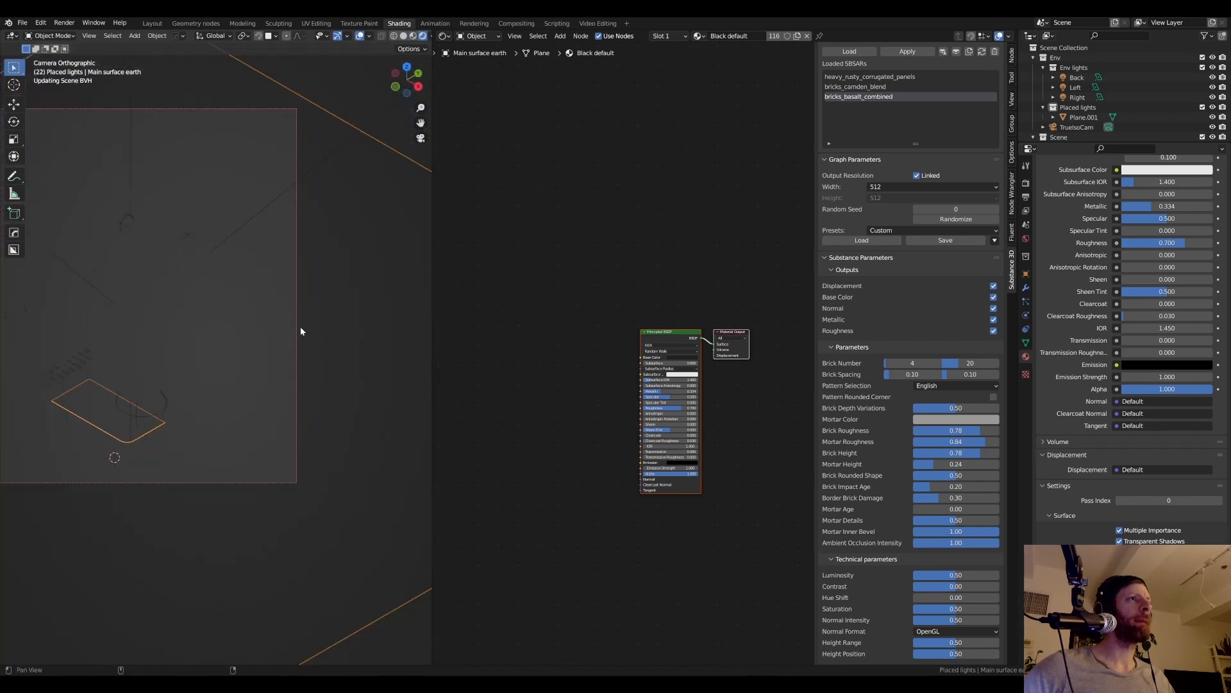
- Set the bricks_basalt_combined substance's output resolution width to 1024 and inspect the building's surroundings in the render
left_click(897, 187)
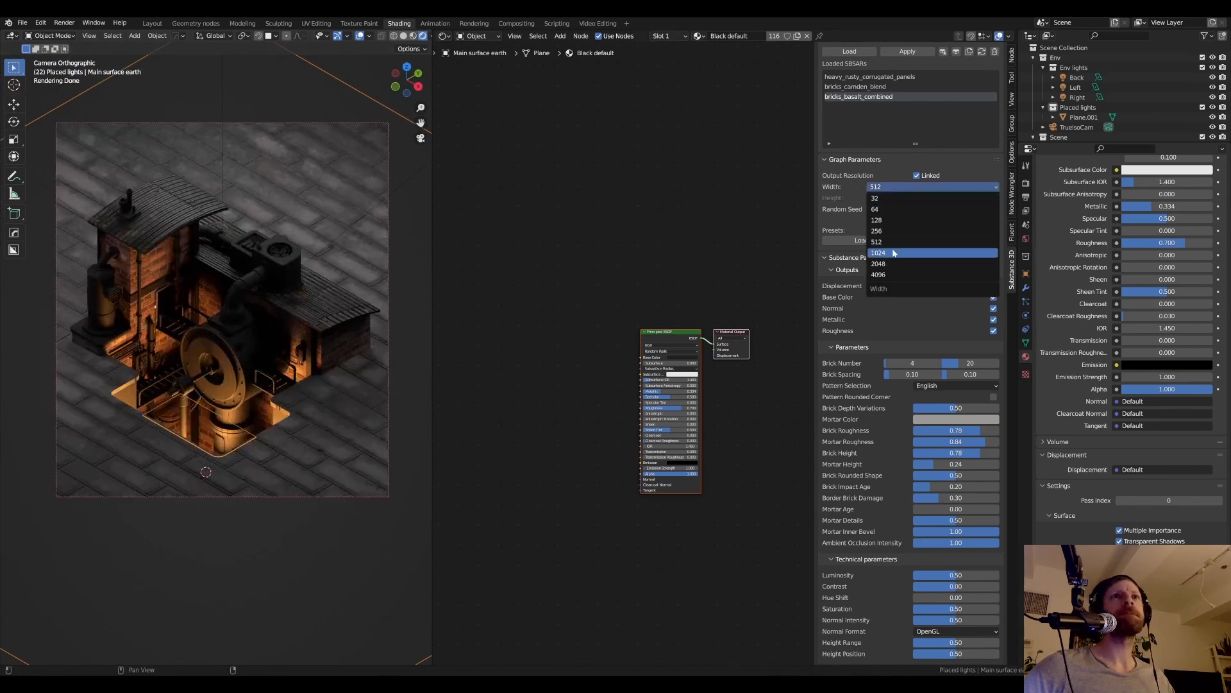
left_click(894, 253)
scroll(279, 341, "up", 1)
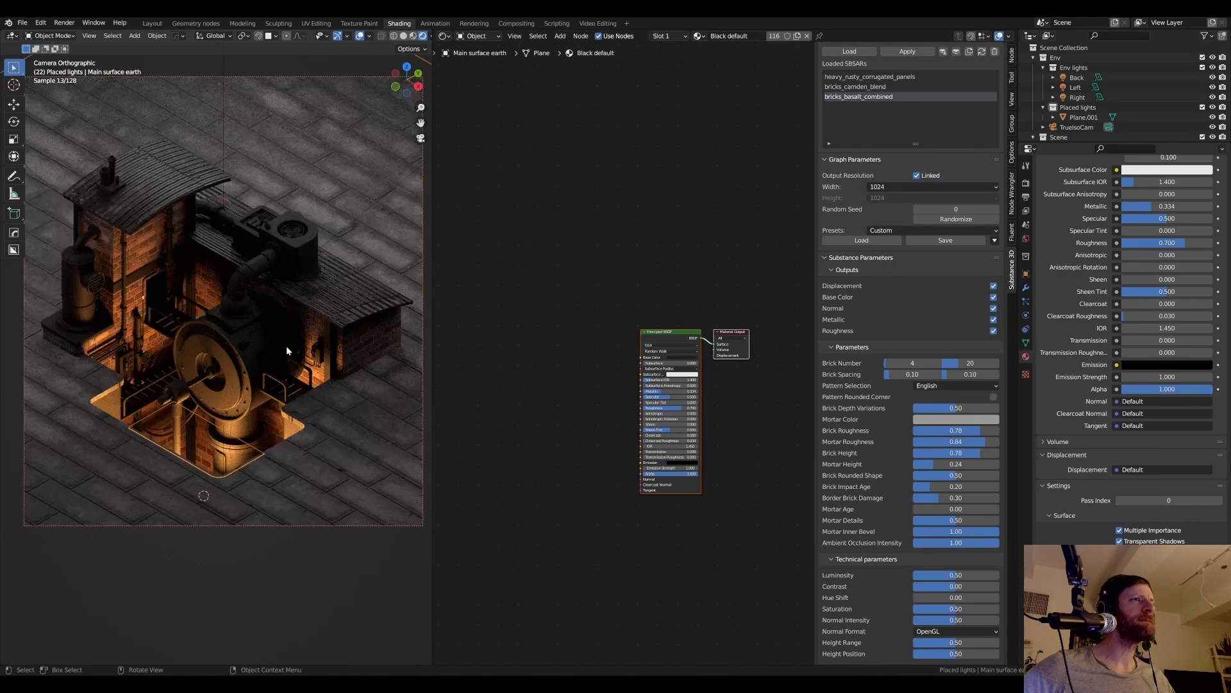
scroll(278, 364, "up", 1)
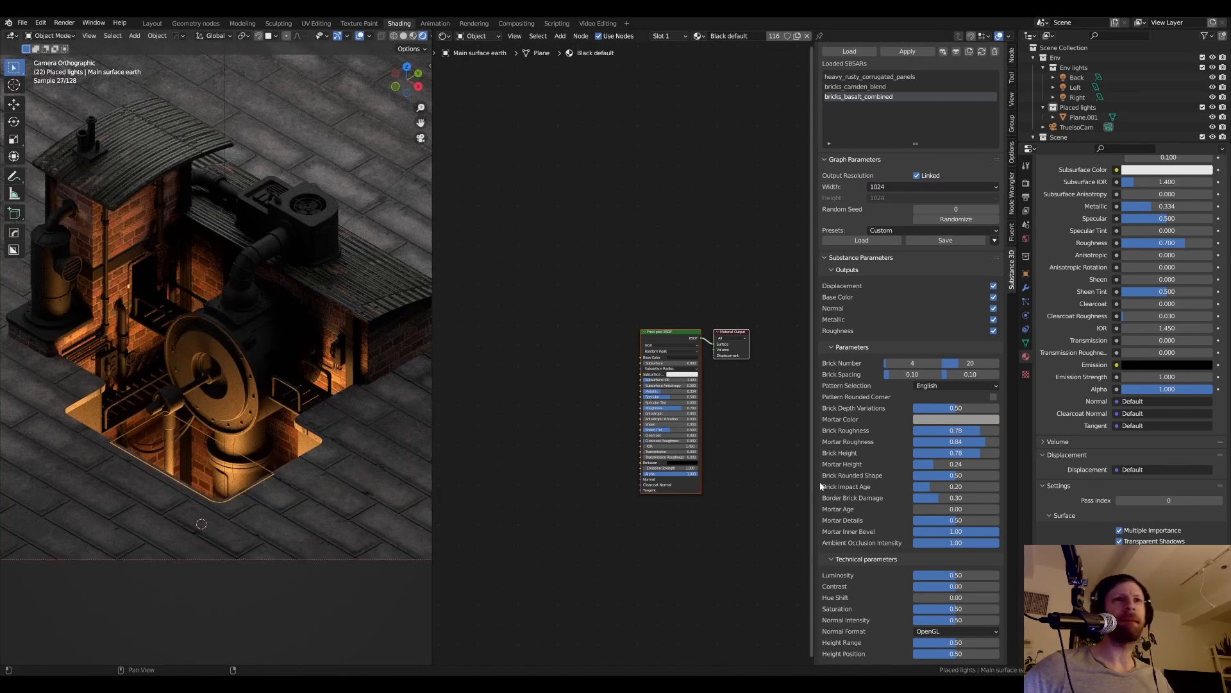
- Set the basalt substance's Luminosity to 0.3
left_click(940, 576)
key("BackSpace")
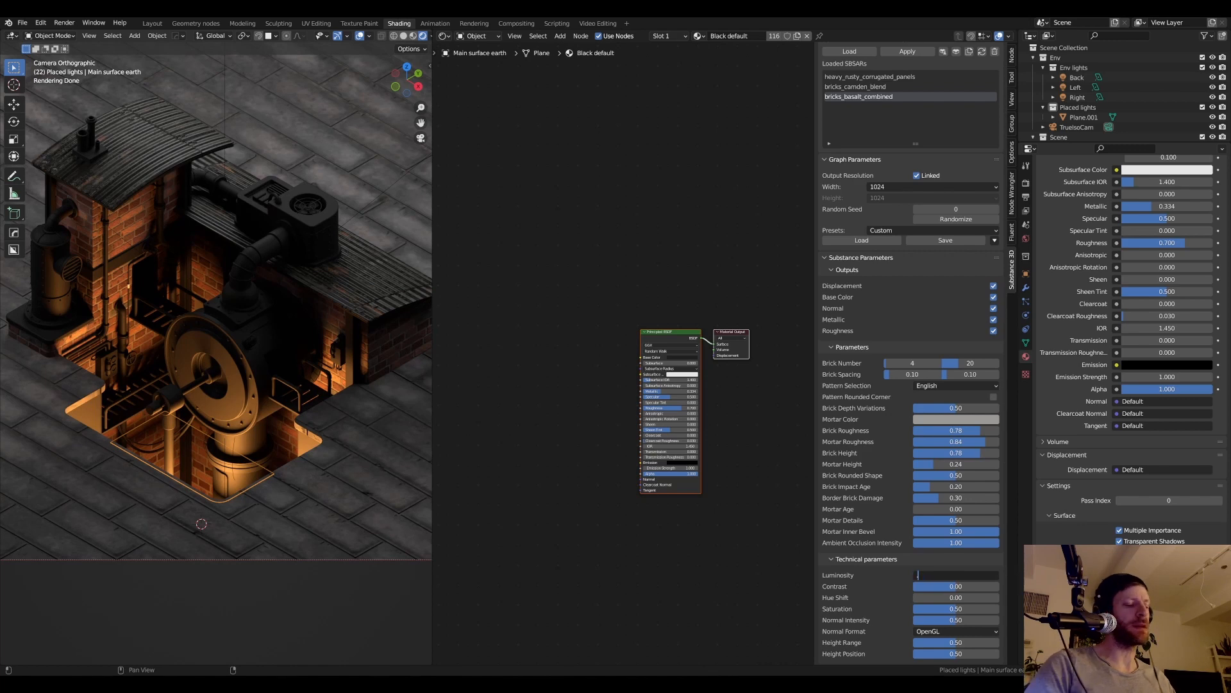
type("0.3")
key("Return")
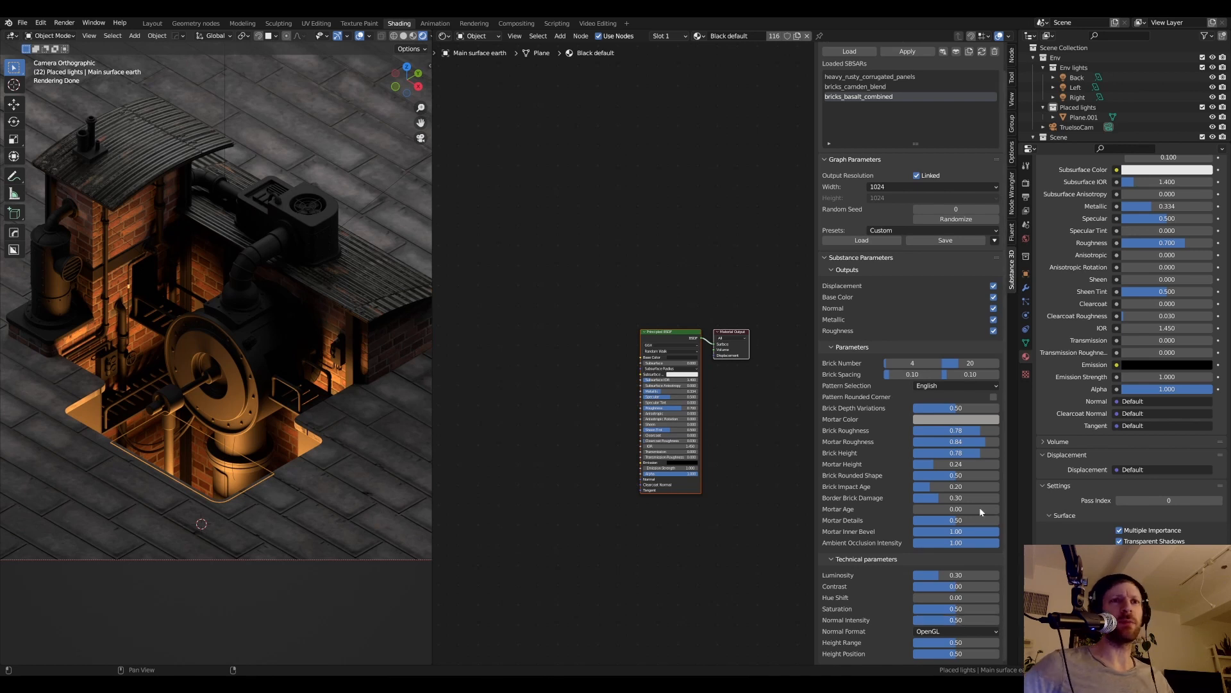
- Set the basalt substance's Ambient Occlusion Intensity to 0.5 and refresh the Rendered view
left_click(955, 542)
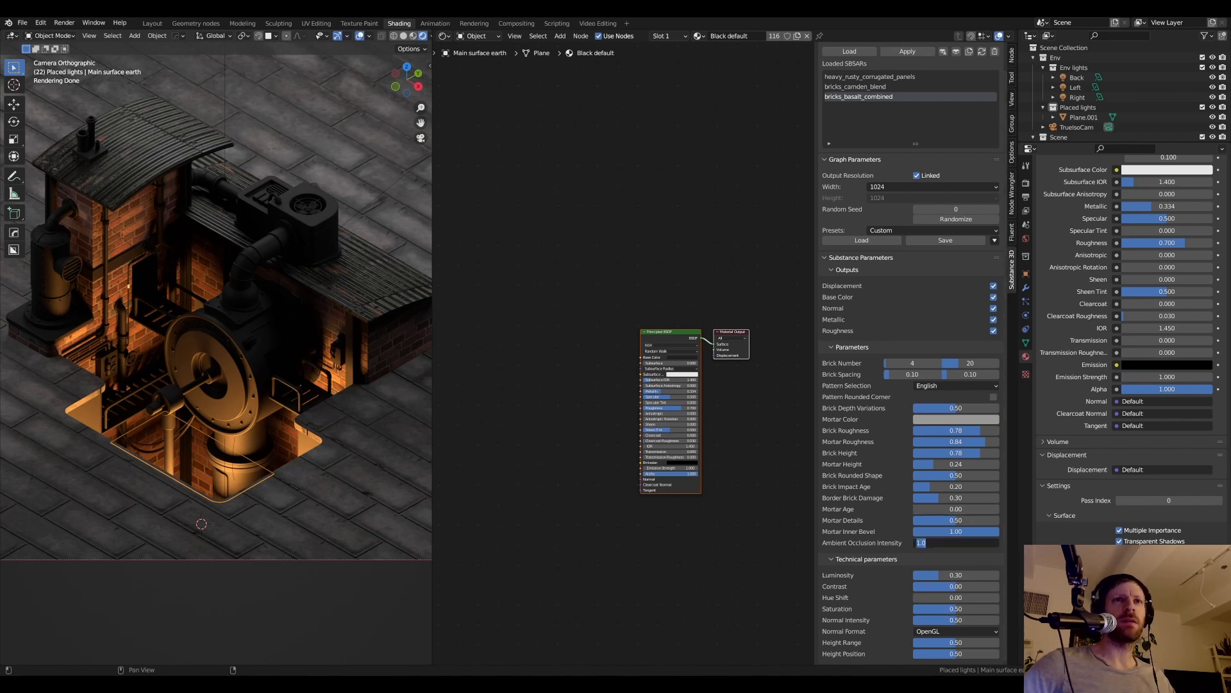
type("0.5")
key("Return")
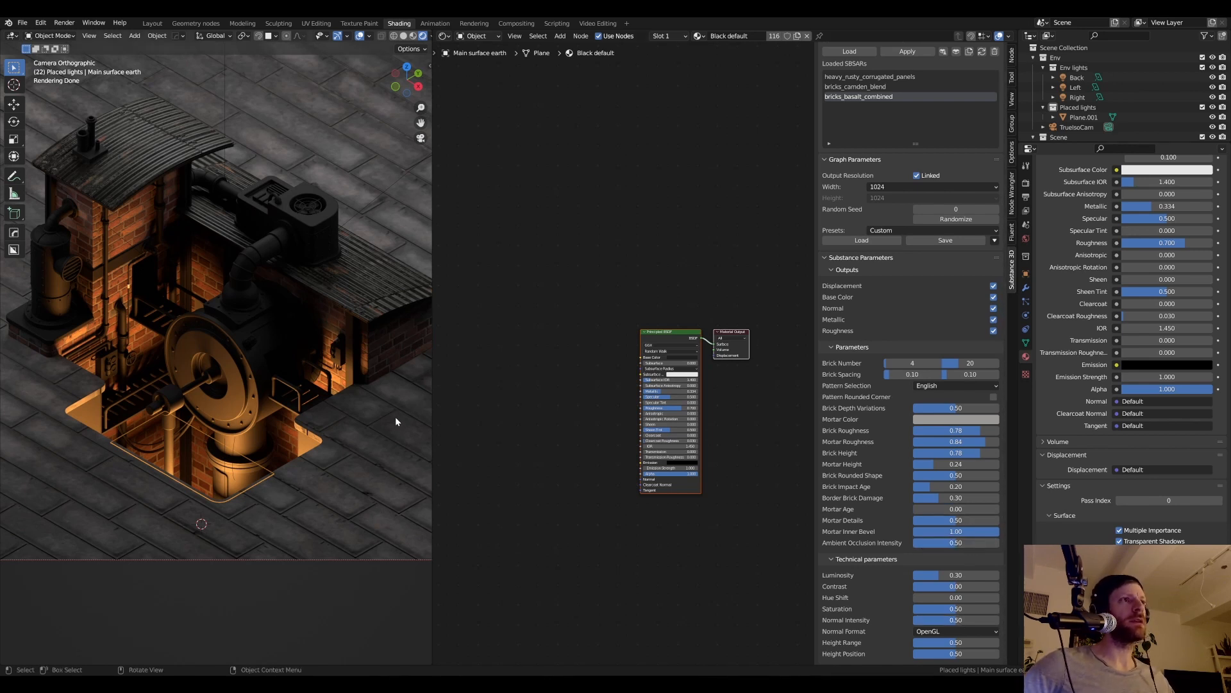
scroll(398, 417, "down", 3)
key("z")
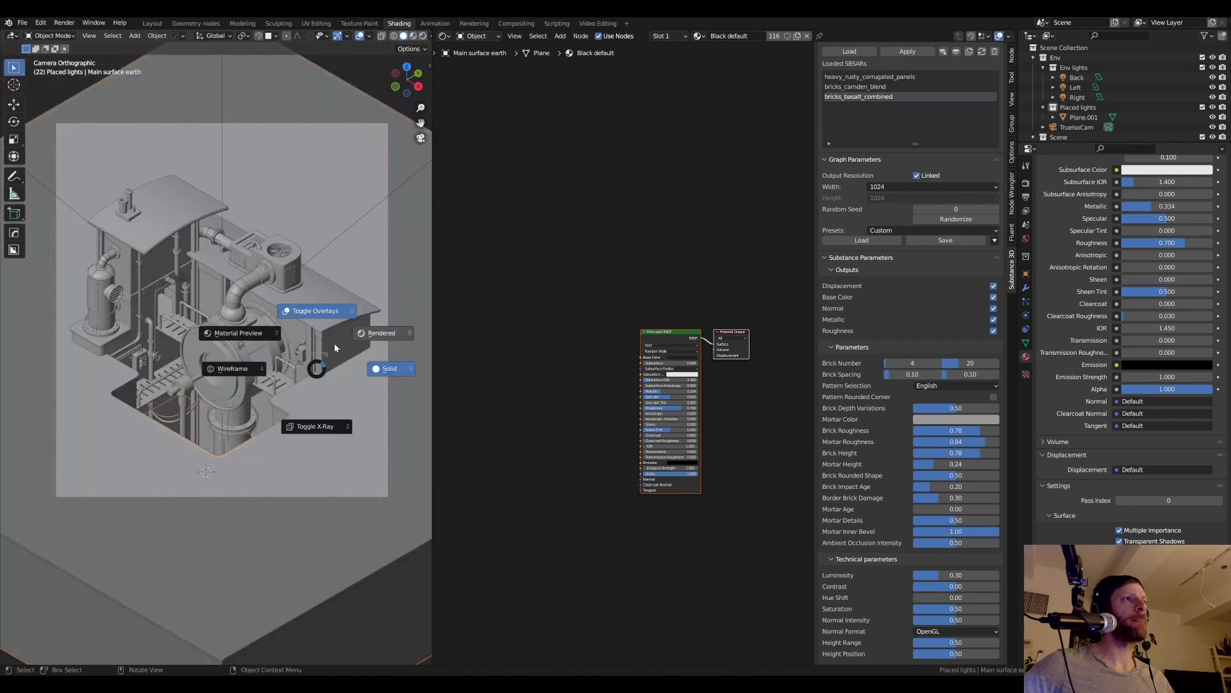
left_click(334, 344)
scroll(309, 337, "up", 1)
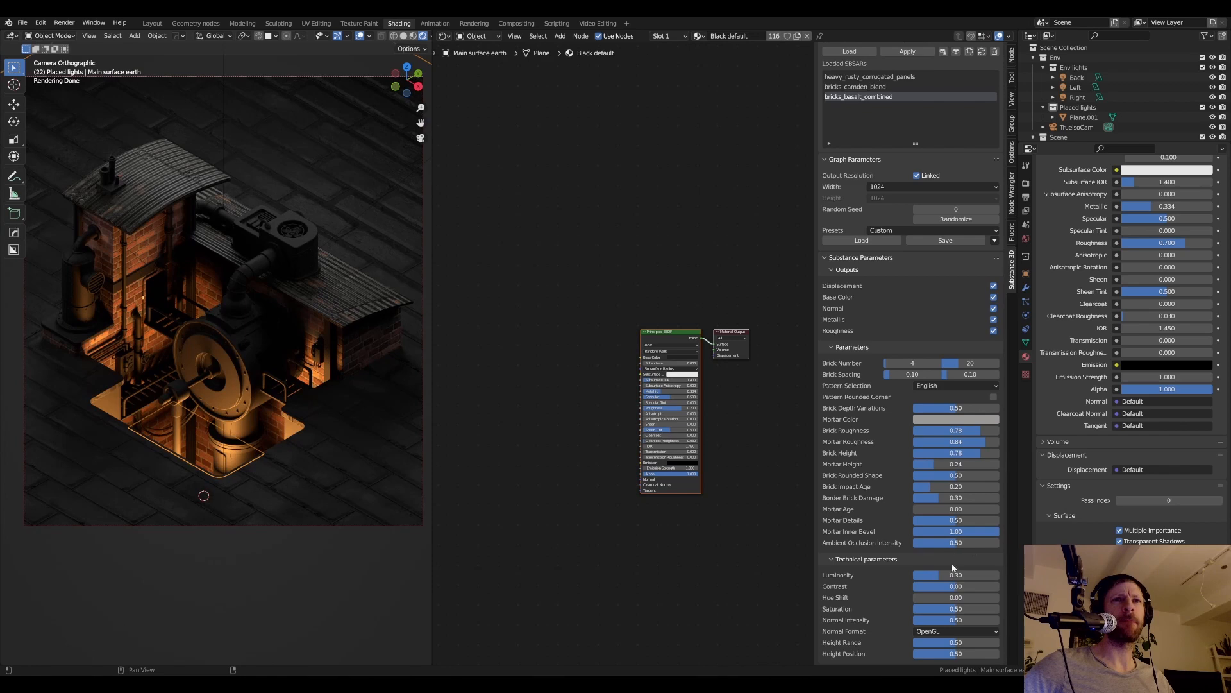
- Set the basalt substance's Luminosity to 0.4 and refresh the Rendered view
left_click_drag(956, 575, 955, 575)
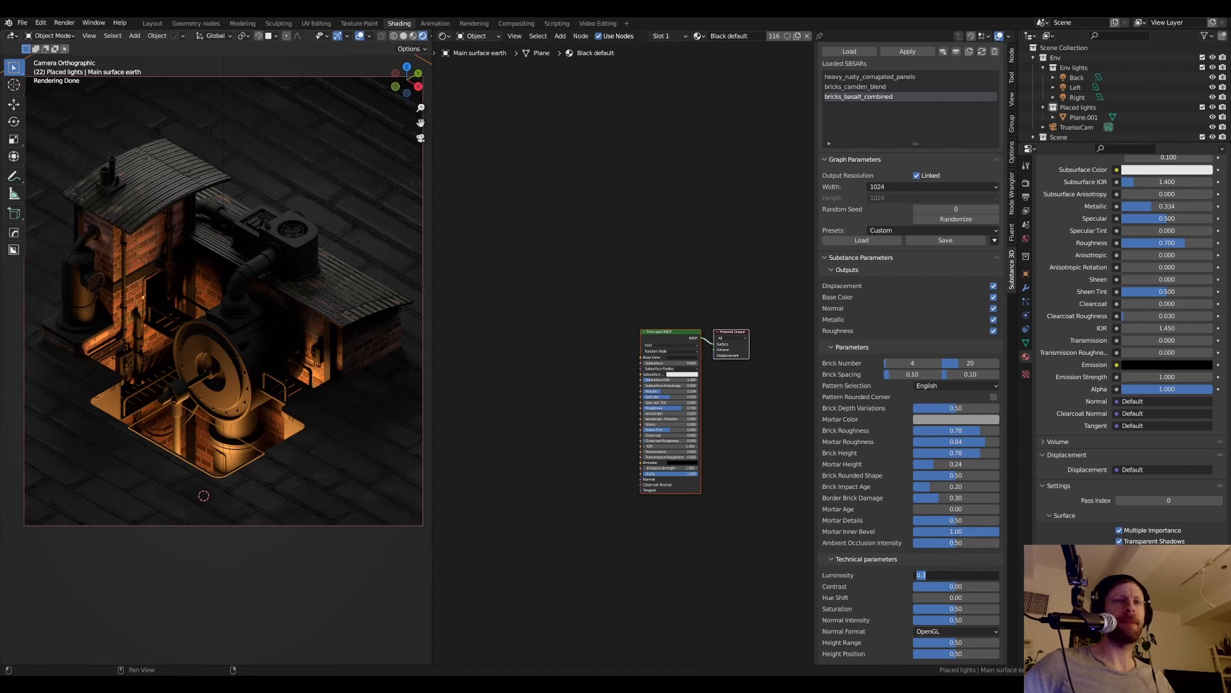
type("0.4")
key("Return")
key("z")
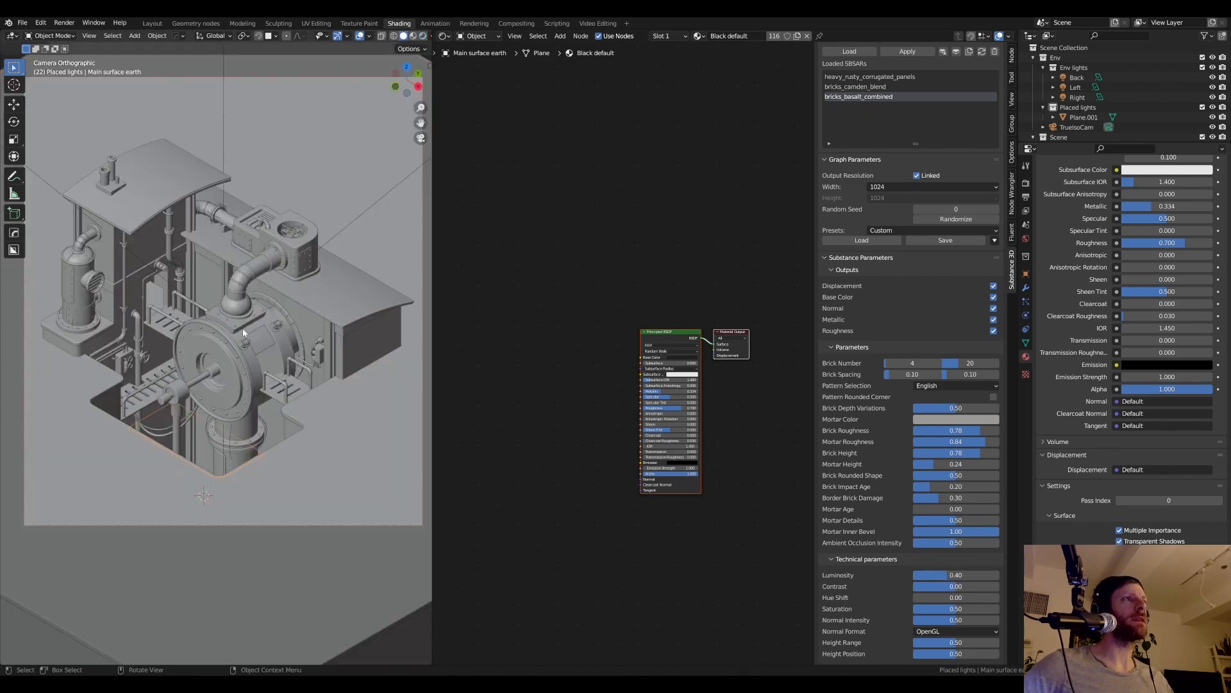
key("z")
left_click(289, 294)
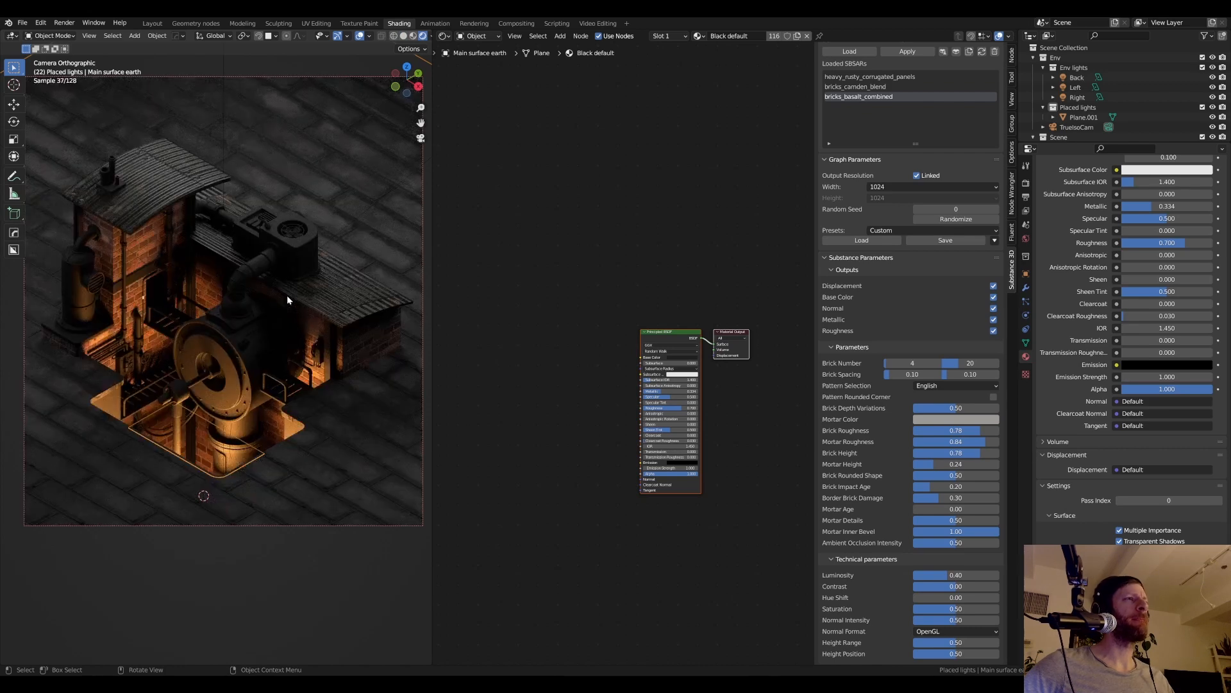
- Set the basalt substance's Ambient Occlusion Intensity to 0.66 and check the paving in refreshed Rendered shading
left_click(955, 543)
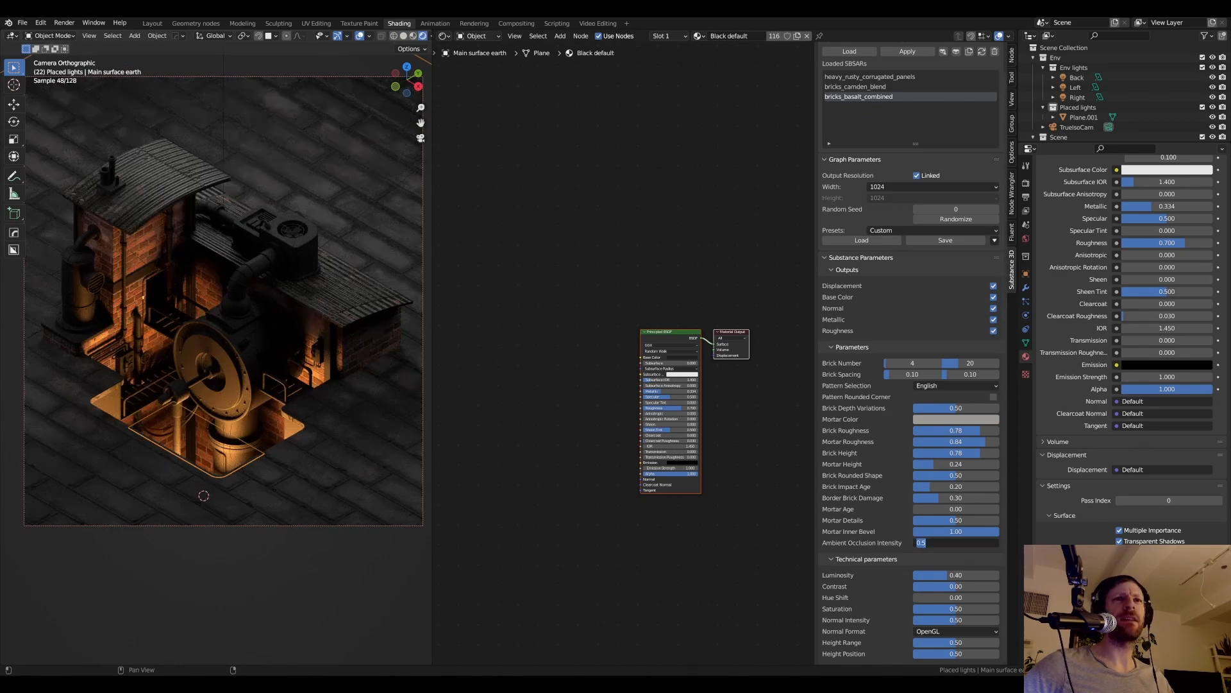
type("0.66")
key("Return")
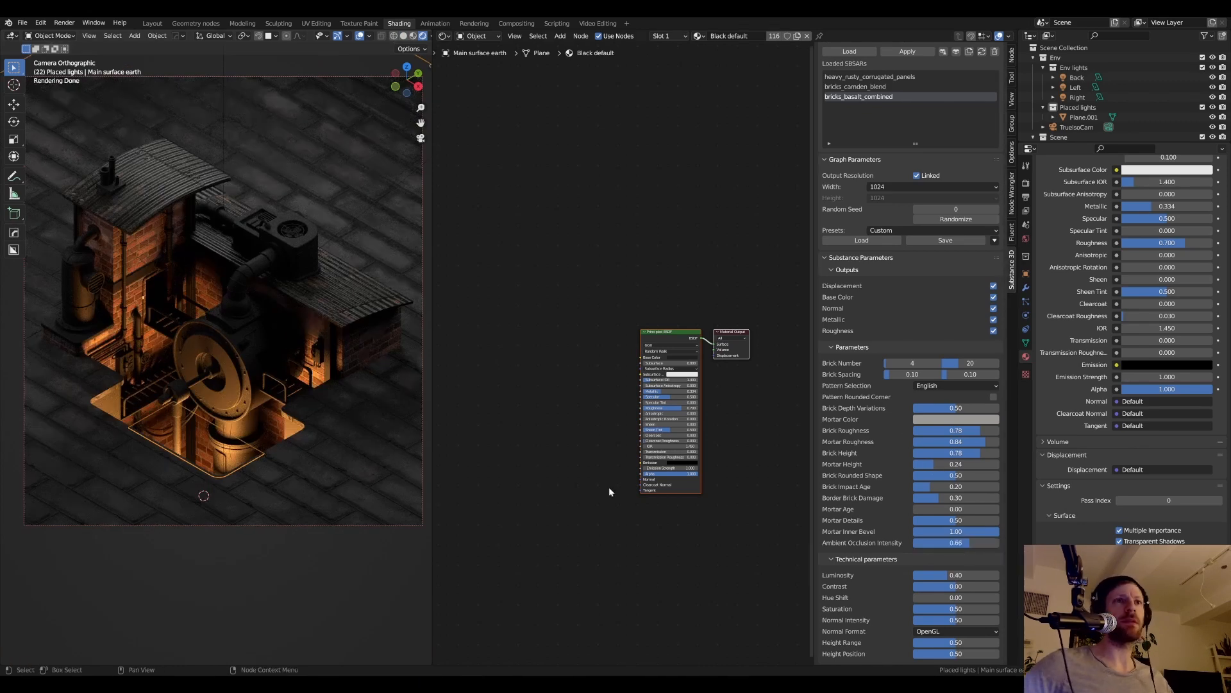
key("z")
left_click(111, 348)
key("z")
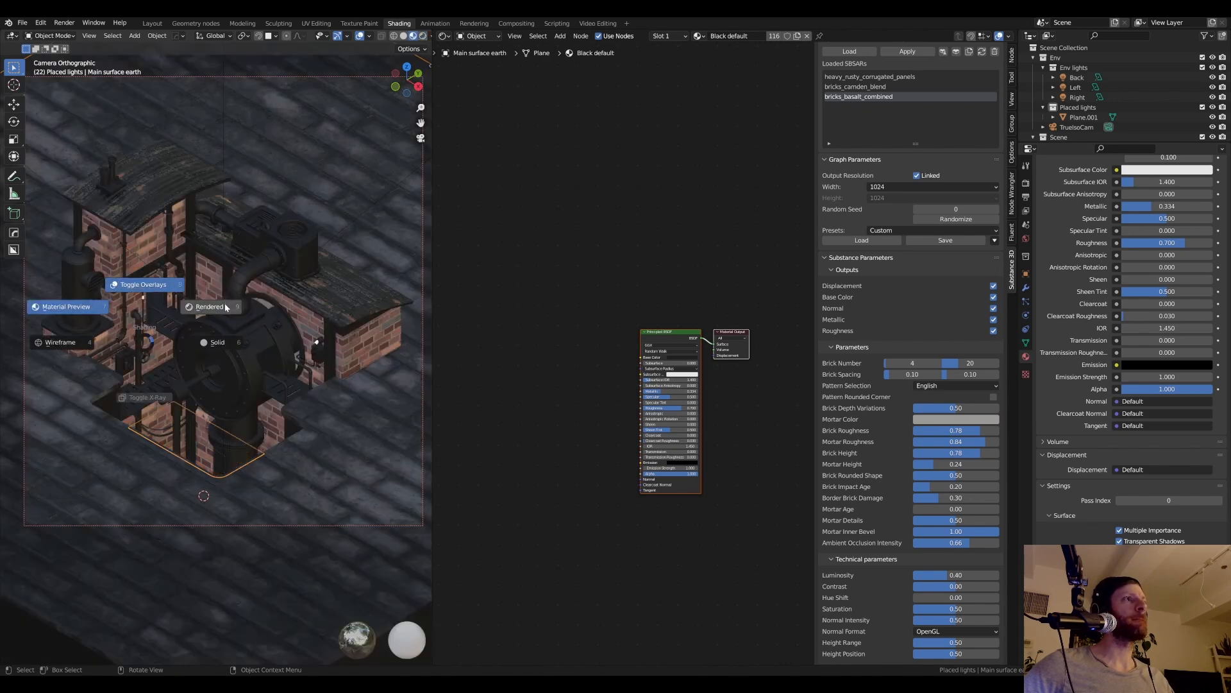
left_click(225, 307)
scroll(235, 305, "down", 1)
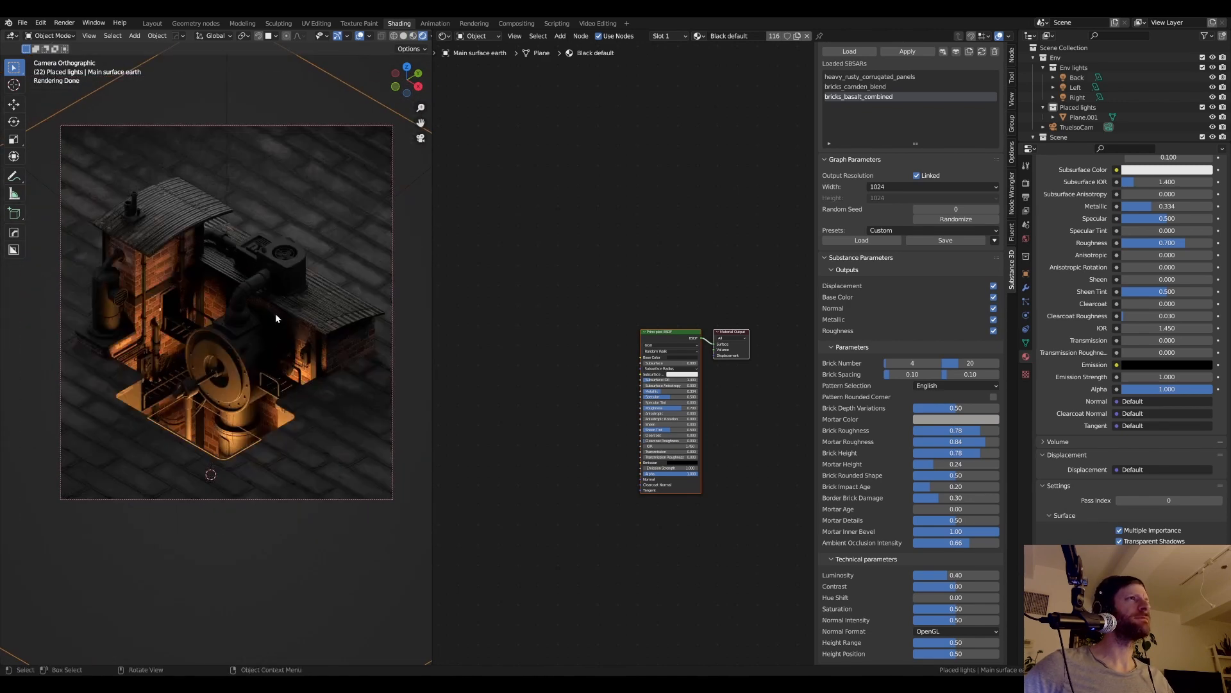
scroll(275, 318, "up", 1)
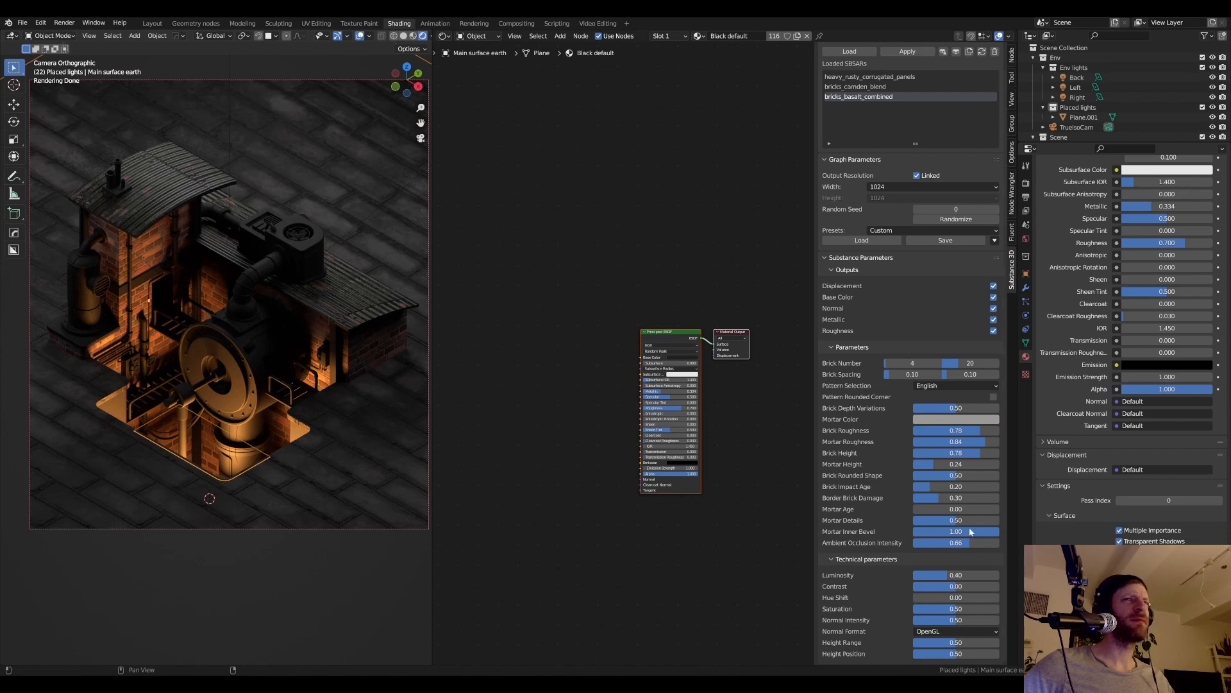
- Set the basalt substance's Ambient Occlusion Intensity to 0.8 and refresh the Rendered view through Solid shading
double_click(971, 543)
type(".8")
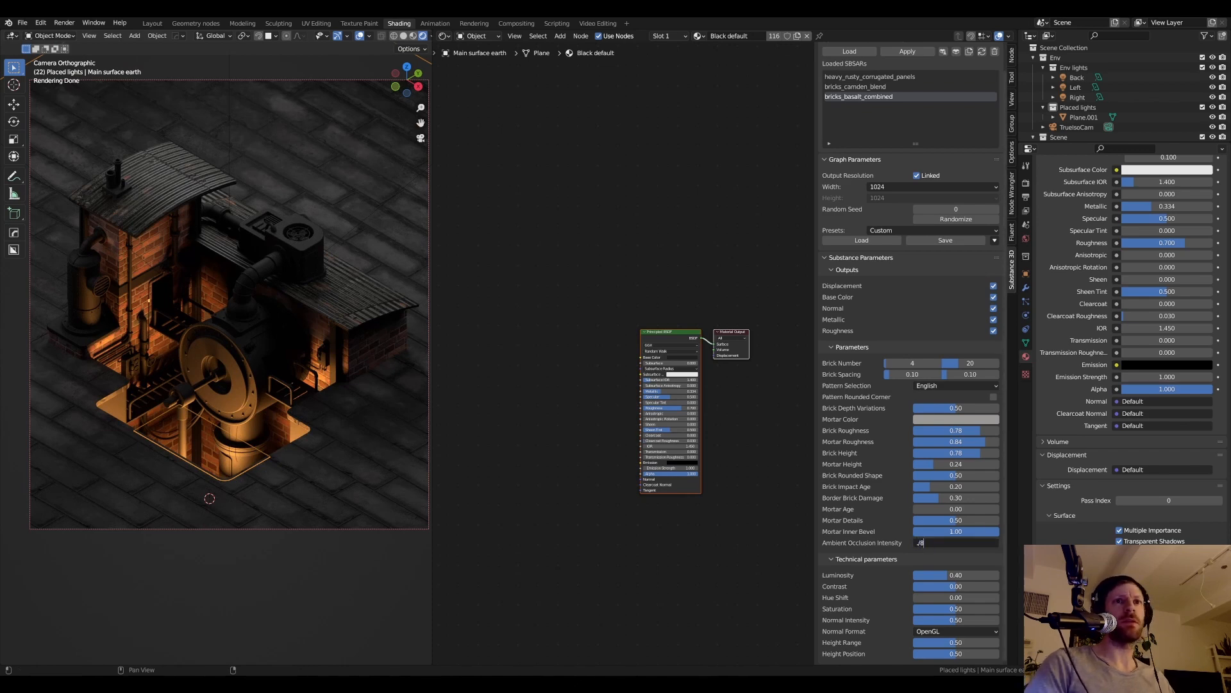
key("Return")
key("z")
left_click(398, 361)
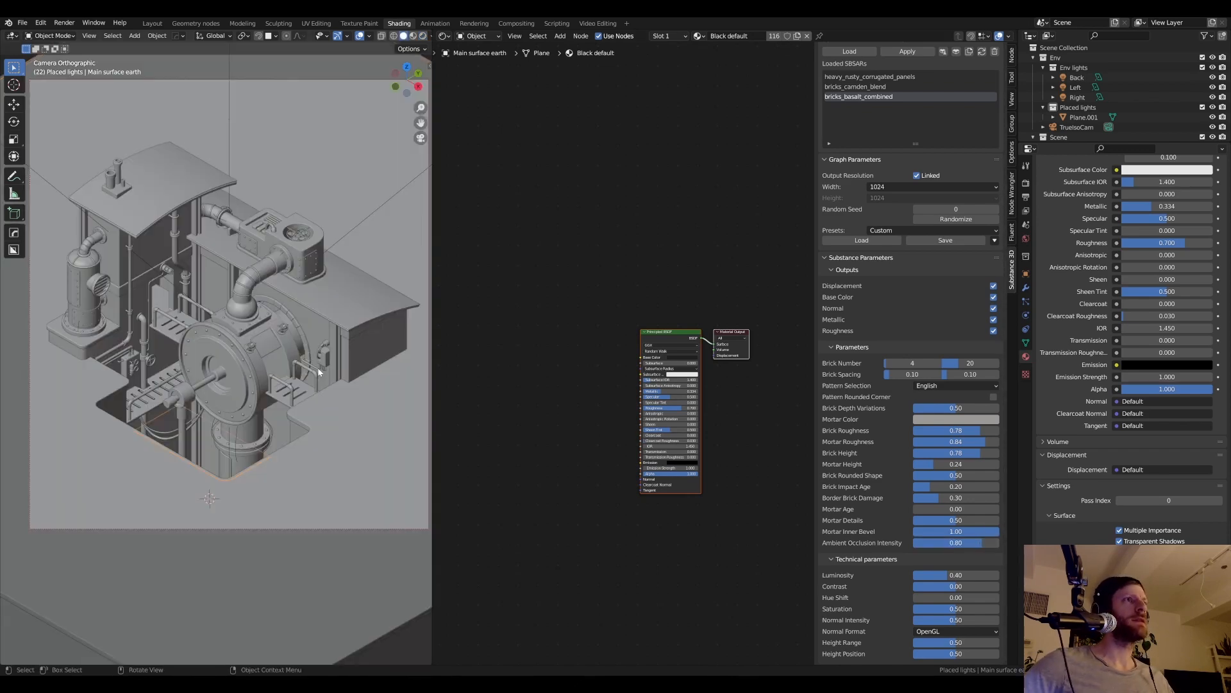
key("z")
left_click(388, 325)
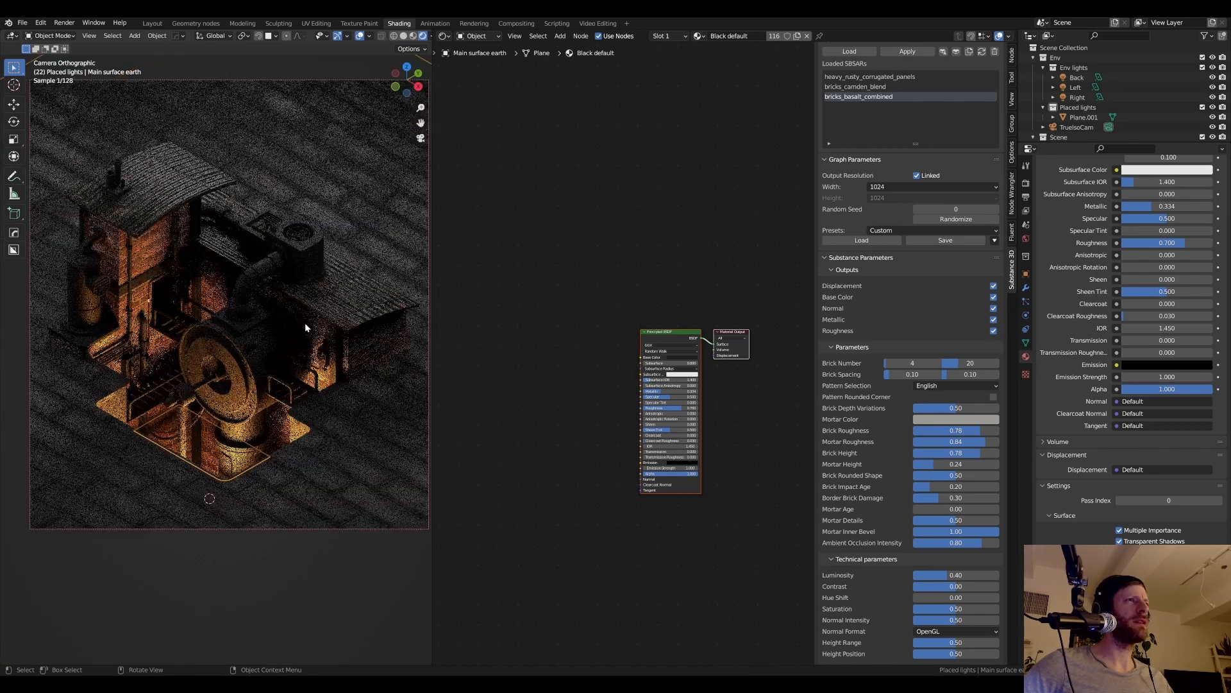
scroll(355, 392, "down", 1)
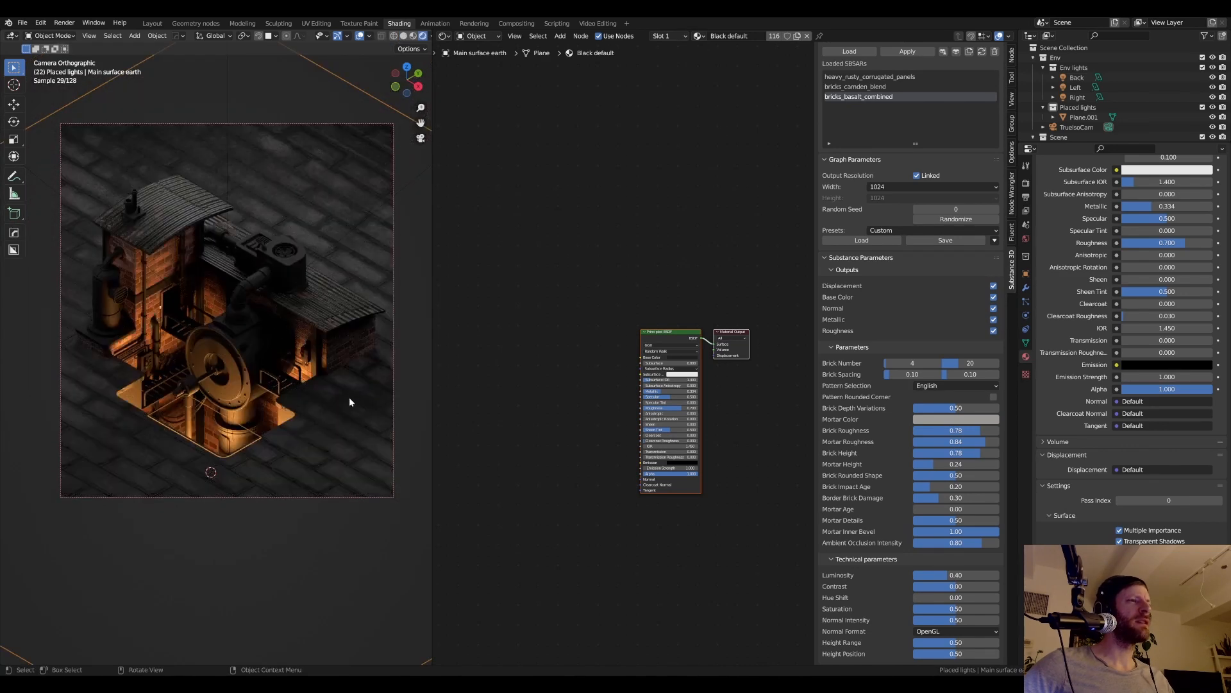
- Select the paved top surface, raise the basalt substance's Ambient Occlusion Intensity to 1.00 and refresh the Rendered view
left_click(340, 240)
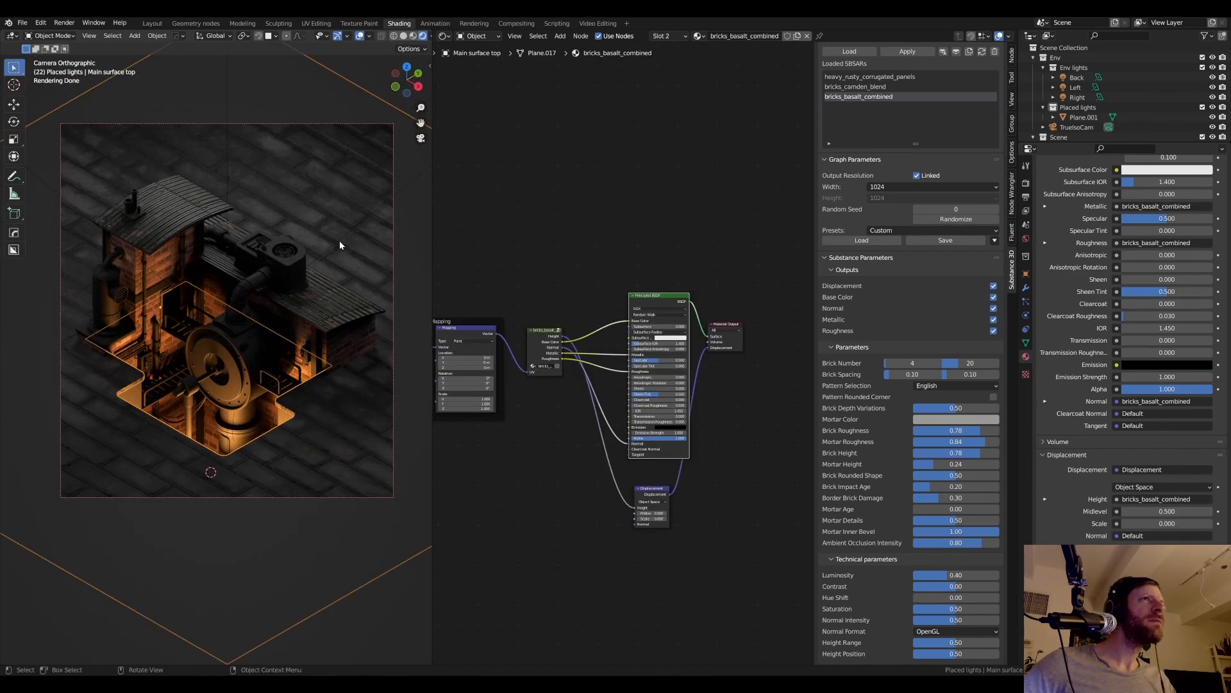
left_click(340, 246)
scroll(340, 246, "up", 1)
left_click(387, 441)
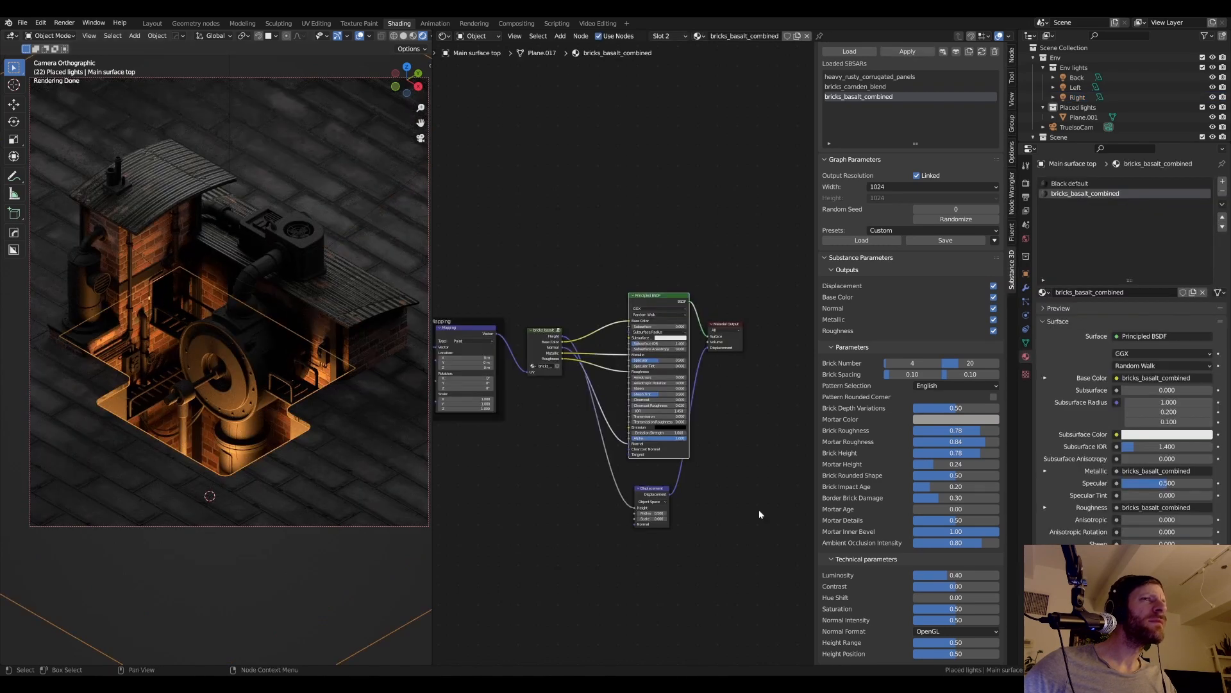
left_click_drag(986, 543, 1010, 543)
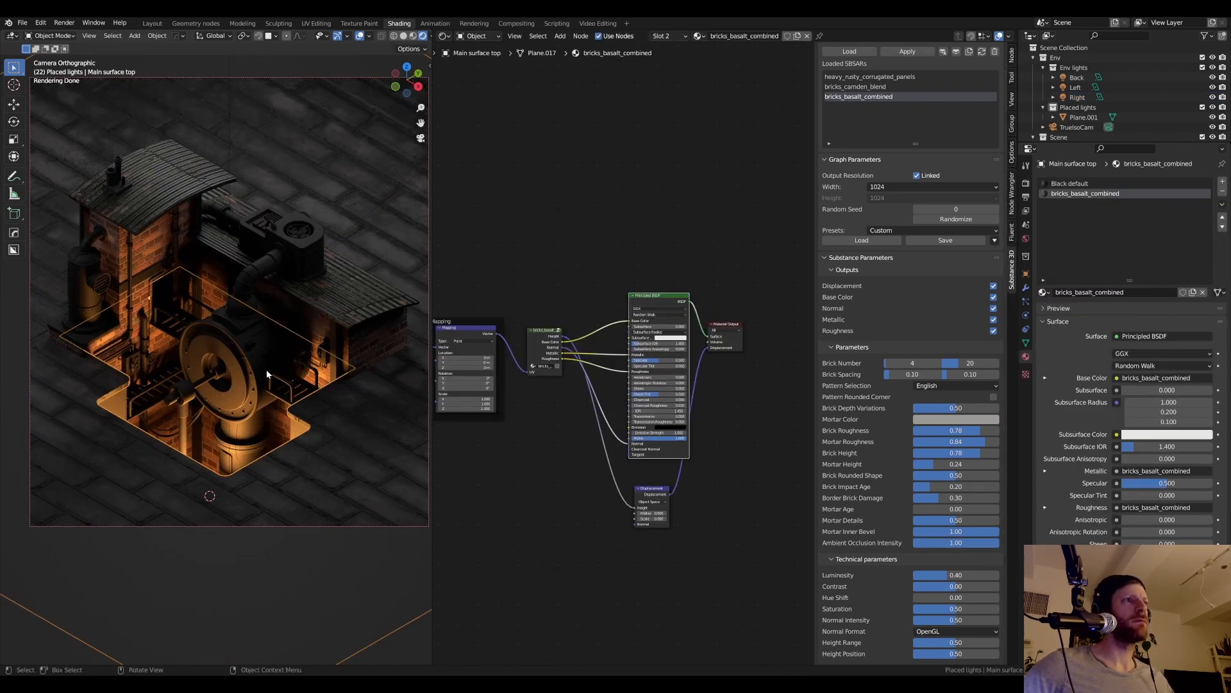
key("z")
key("6")
left_click(325, 342)
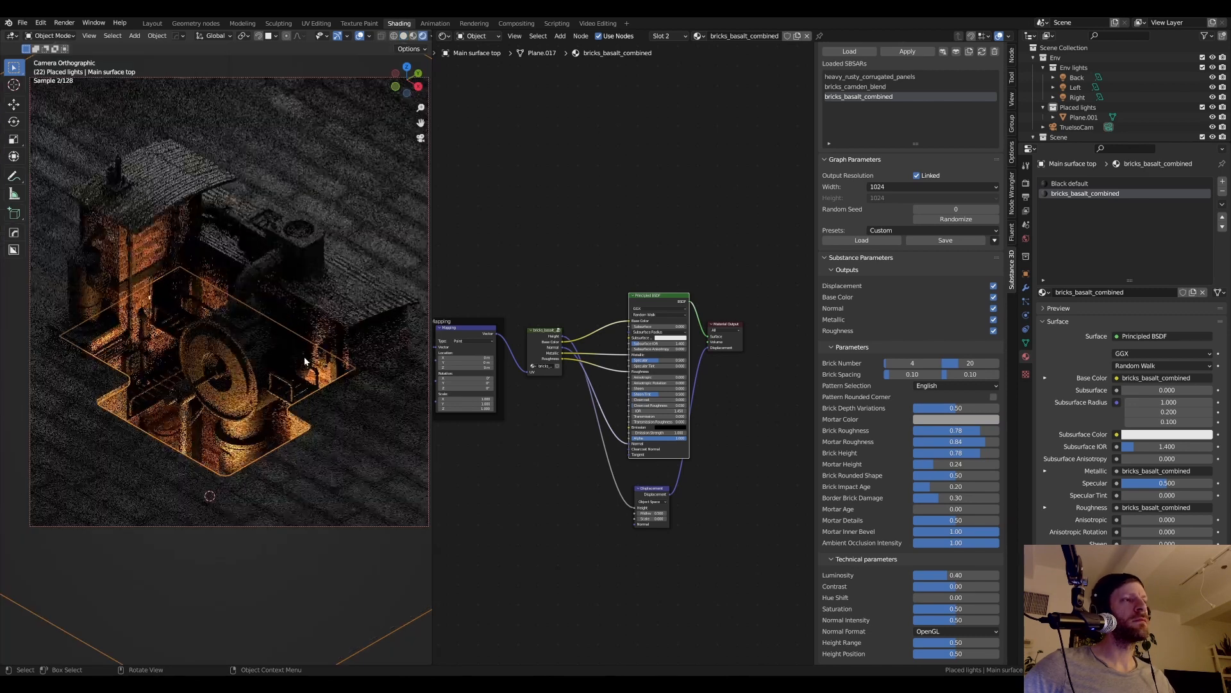
- Set the basalt substance's Luminosity to 0.5 and refresh the Rendered view
left_click(958, 576)
type("0.5")
key("Return")
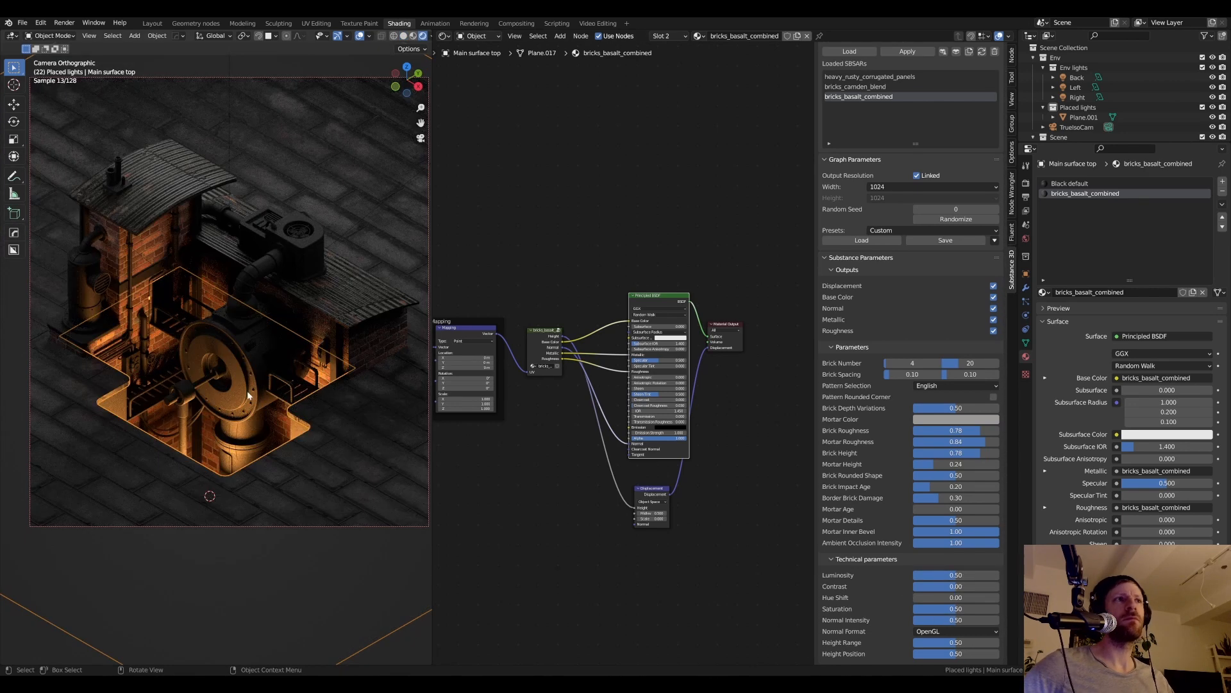
key("z")
key("6")
left_click(310, 346)
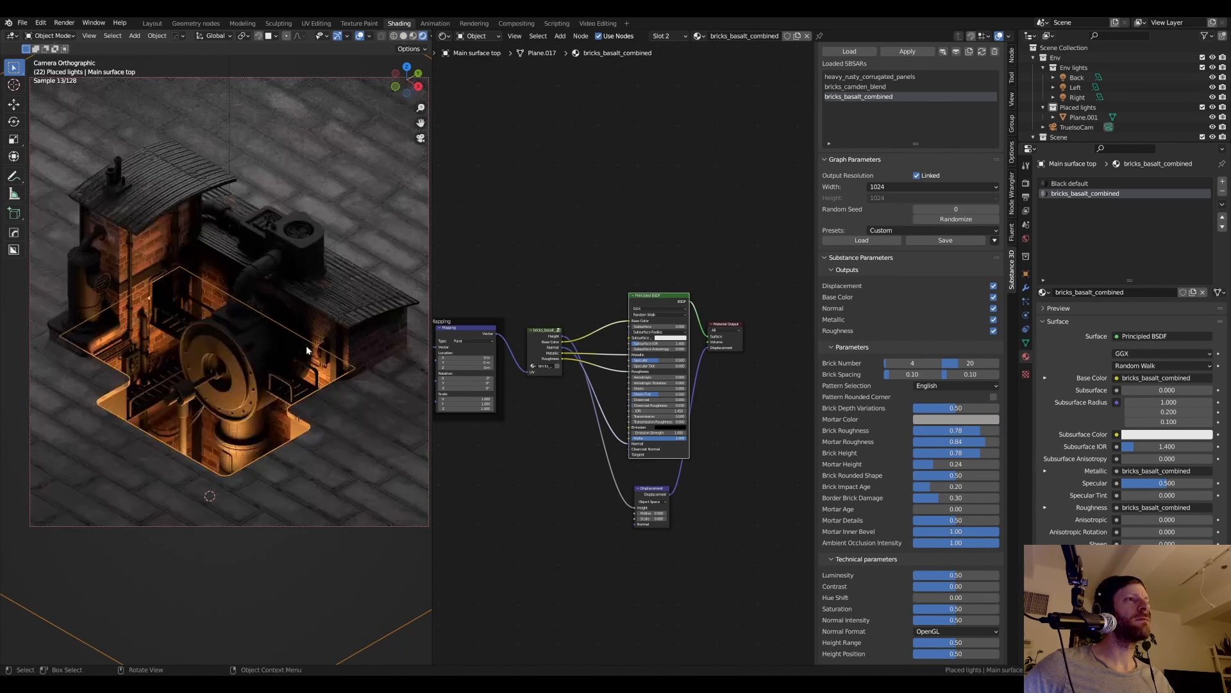
- Set the basalt substance's Luminosity to 0.45 and reload the Rendered view
left_click(955, 575)
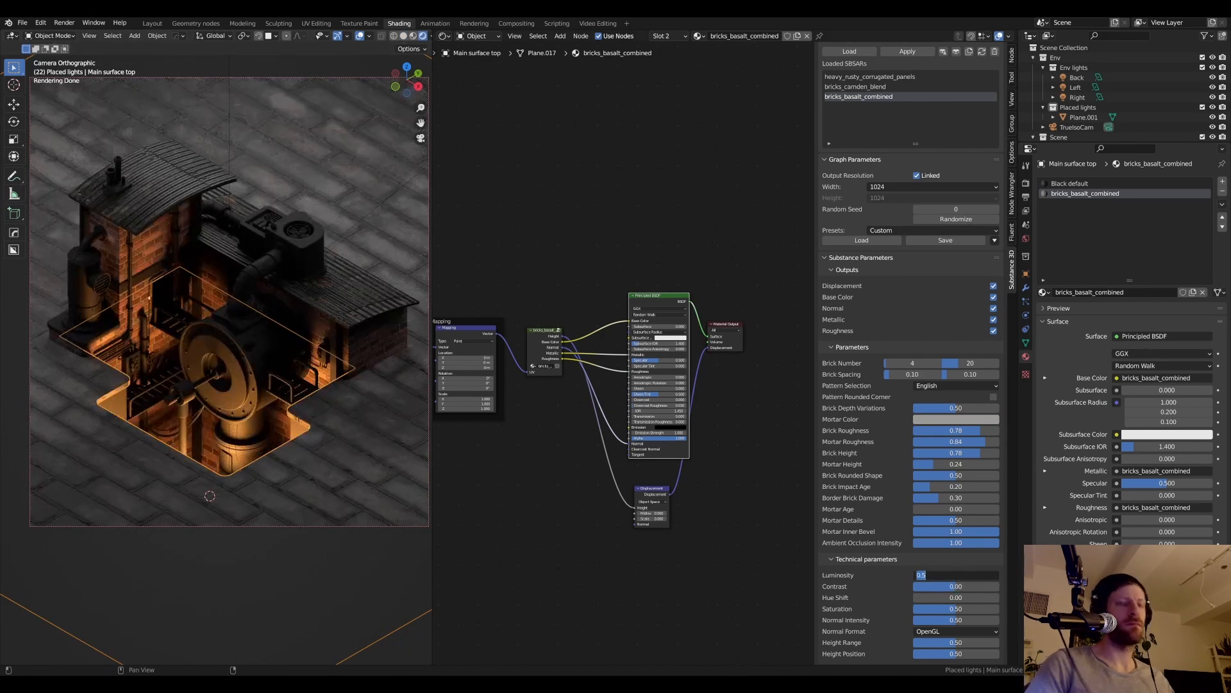
type("0.45")
key("Return")
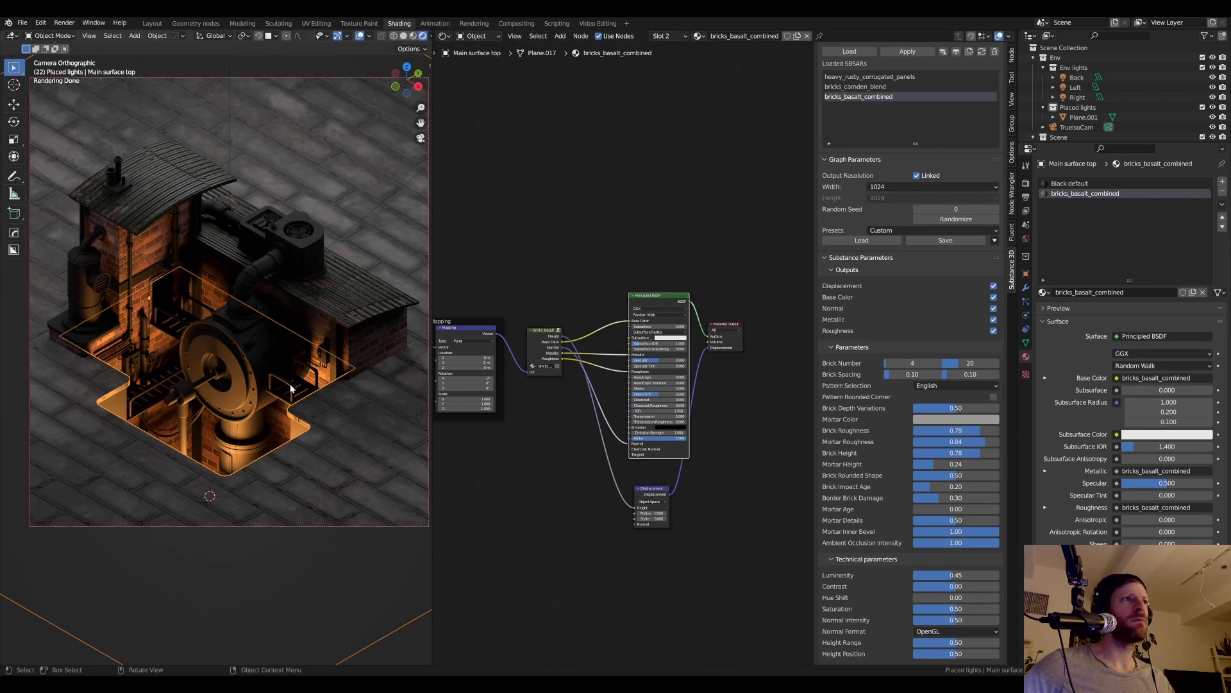
key("z")
left_click(351, 387)
key("z")
left_click(331, 345)
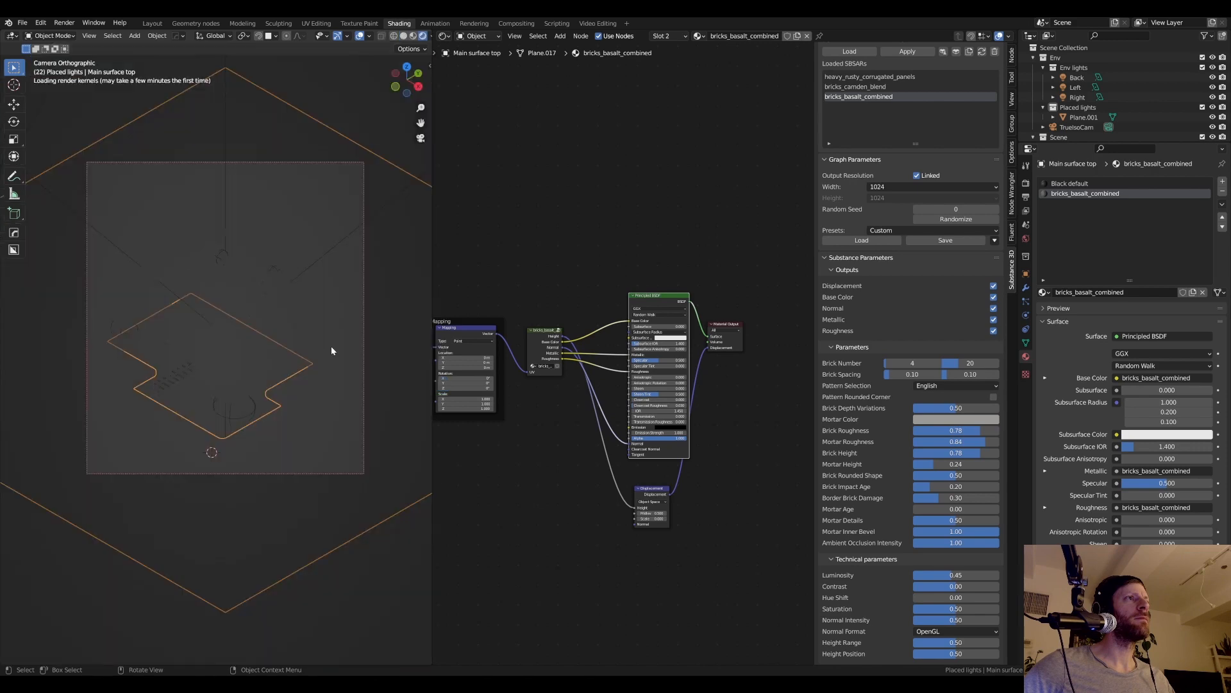
- Set the Back environment area light's power to 800 W
left_click(347, 116)
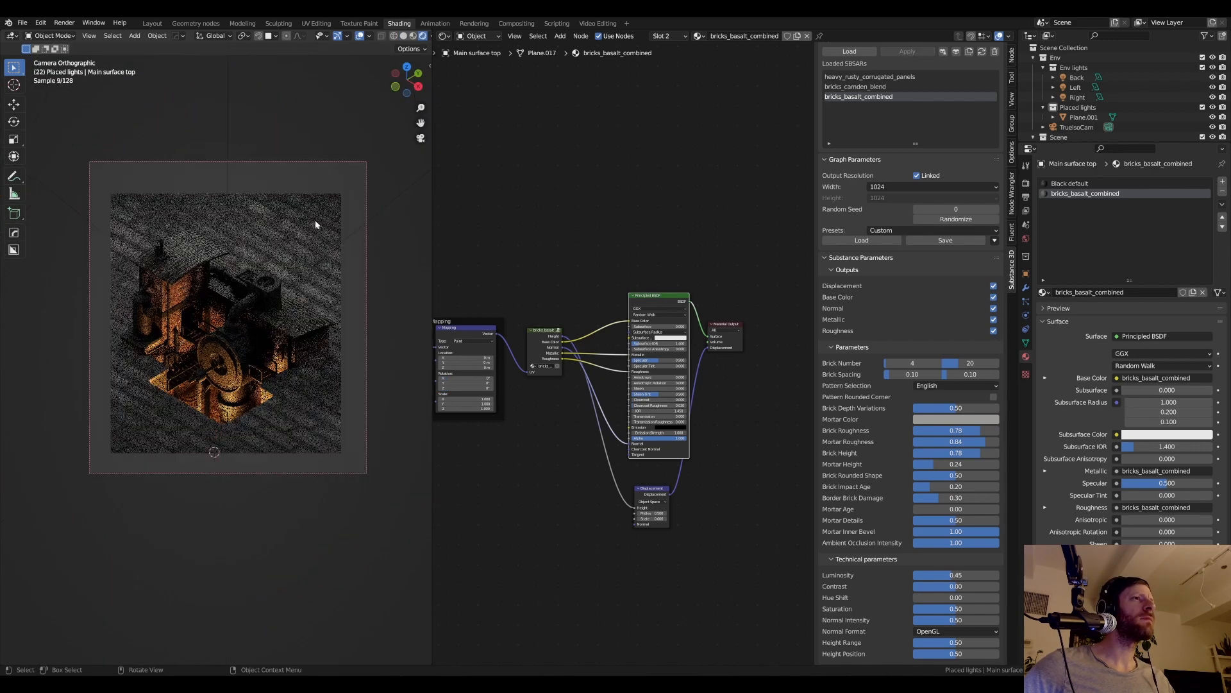
scroll(310, 225, "up", 1)
scroll(250, 186, "down", 2)
middle_click_drag(260, 208, 259, 272, "shift")
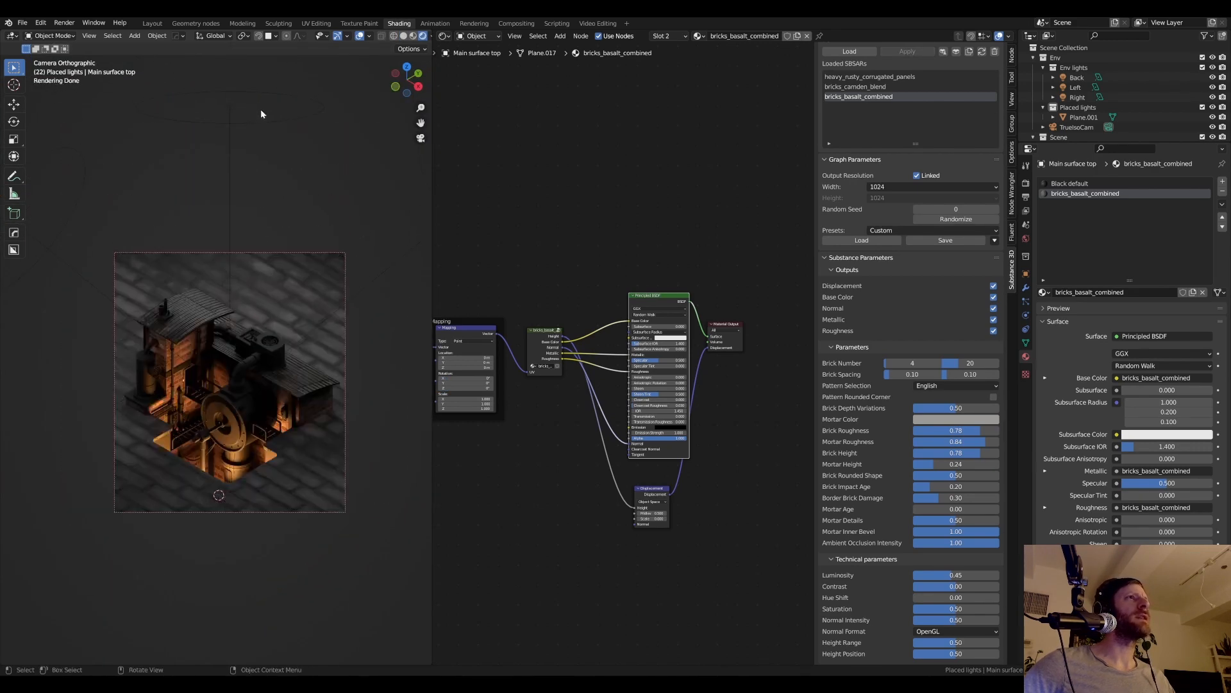
left_click(286, 118)
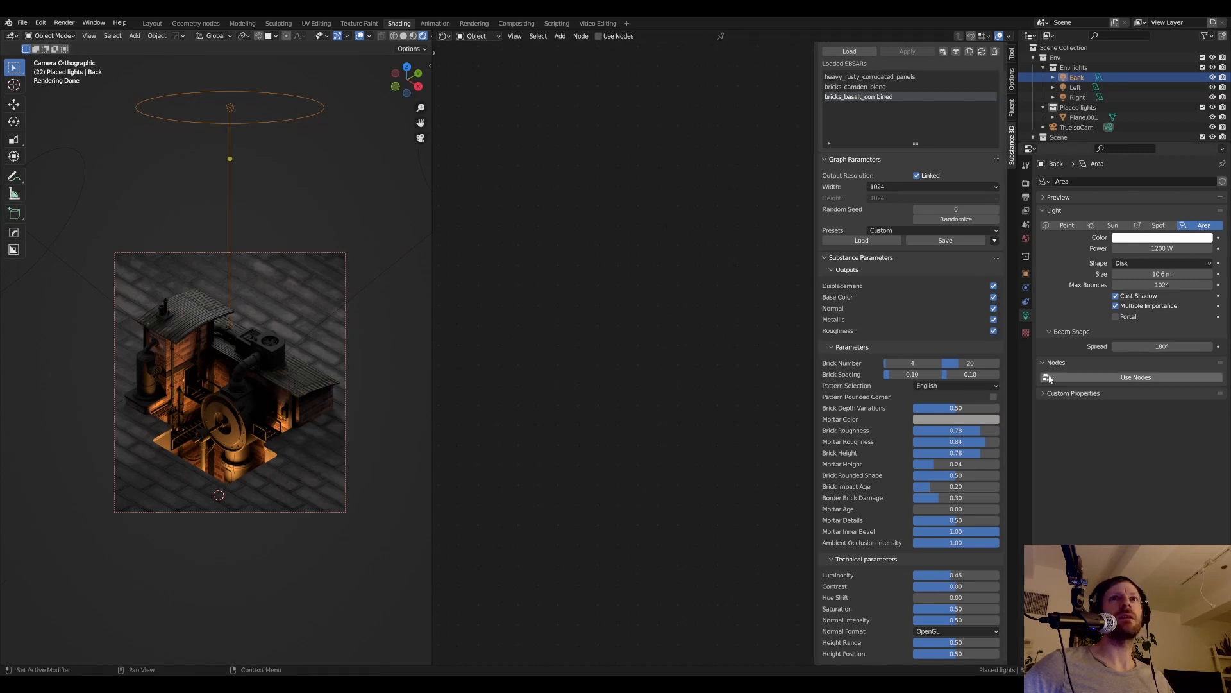
left_click(1162, 248)
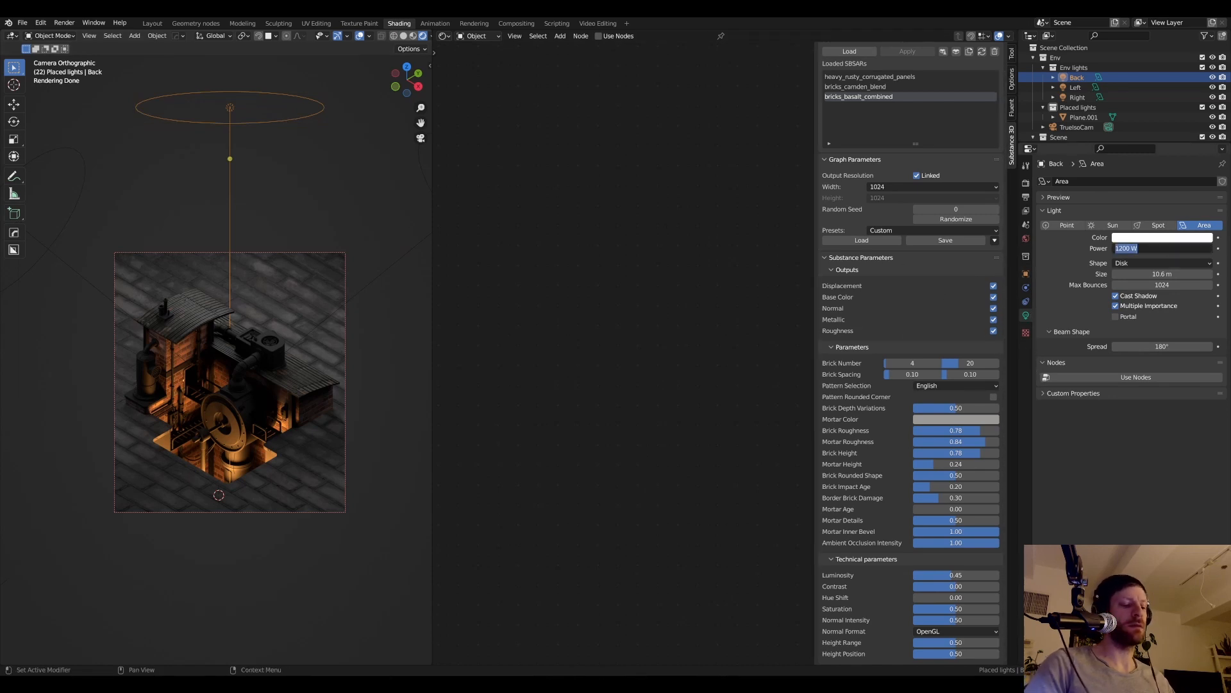
type("800")
key("Return")
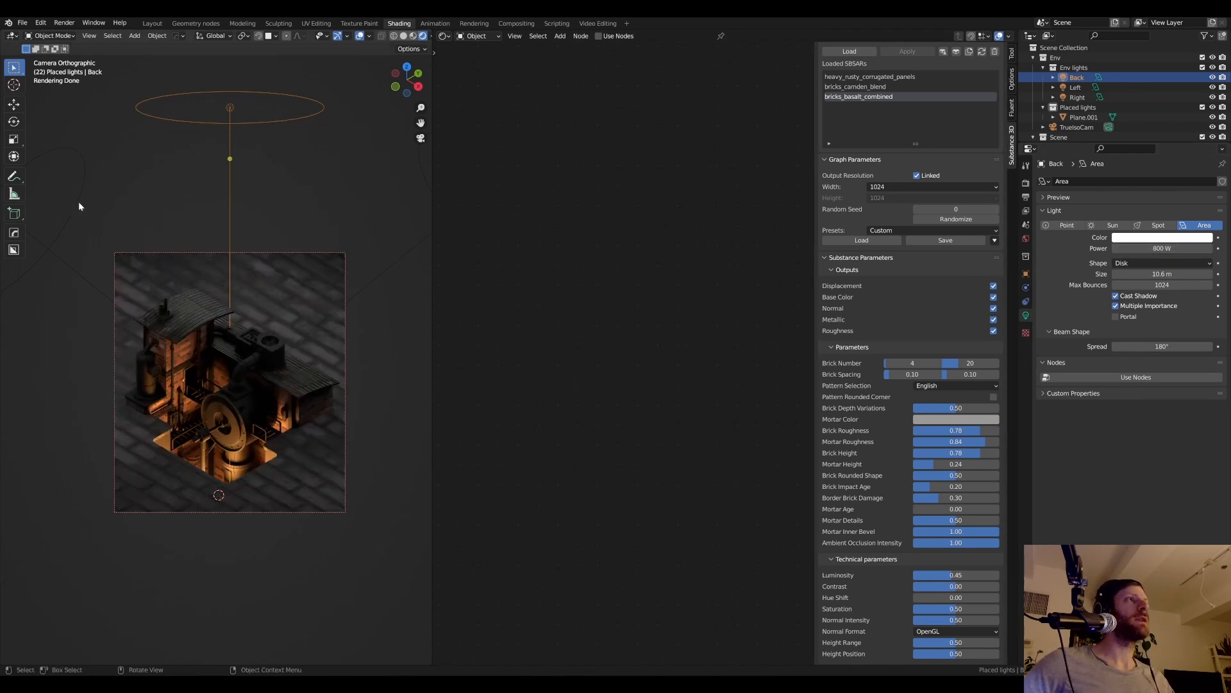
- Lower the power of the Left environment area light
left_click(79, 206)
left_click(1162, 248)
type("4")
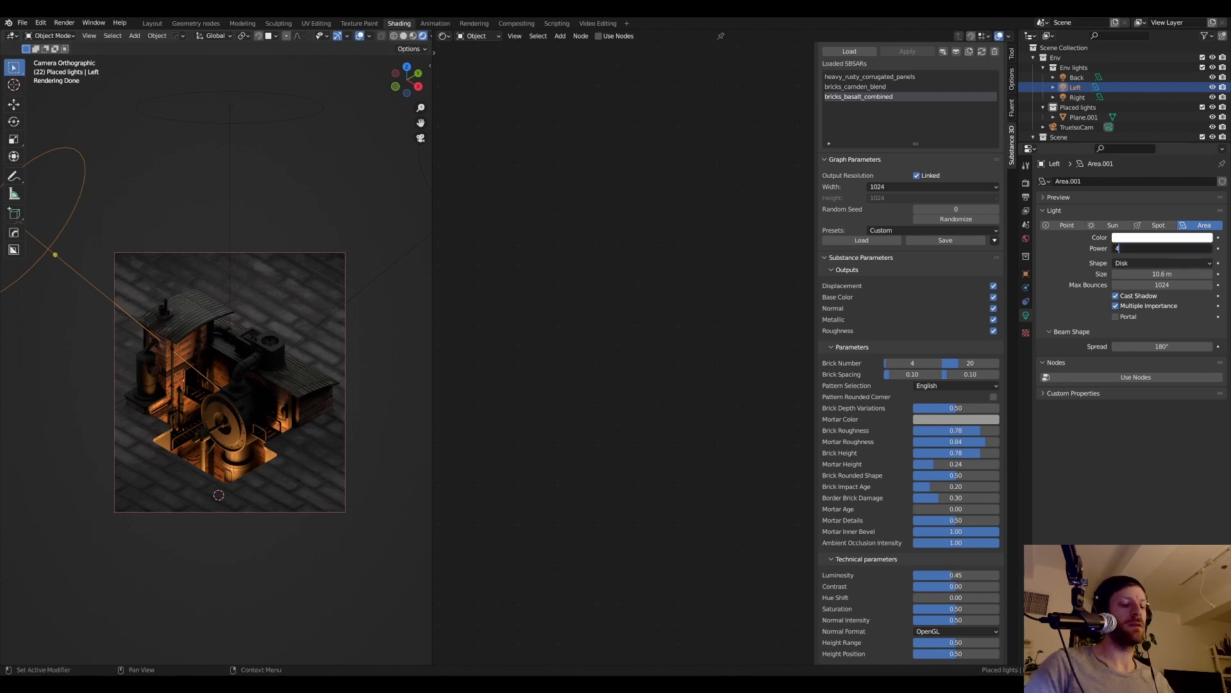
key("Return")
- Set the Right environment area light's power to 400 W
left_click(397, 267)
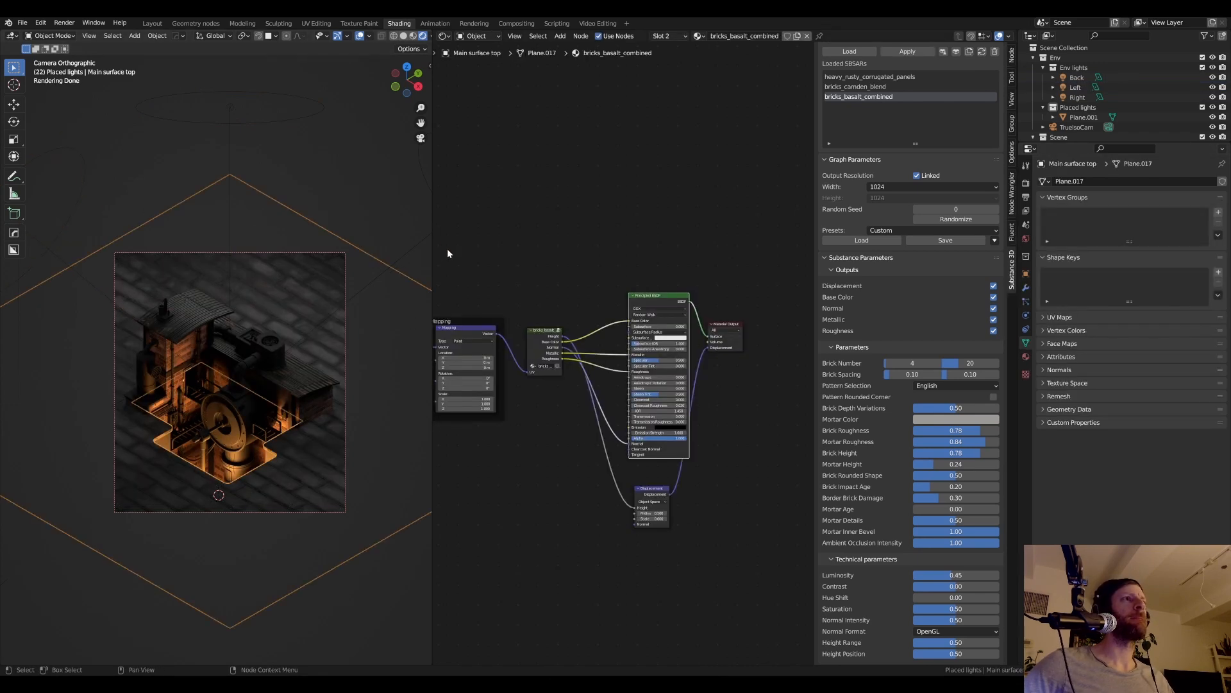
left_click(428, 240)
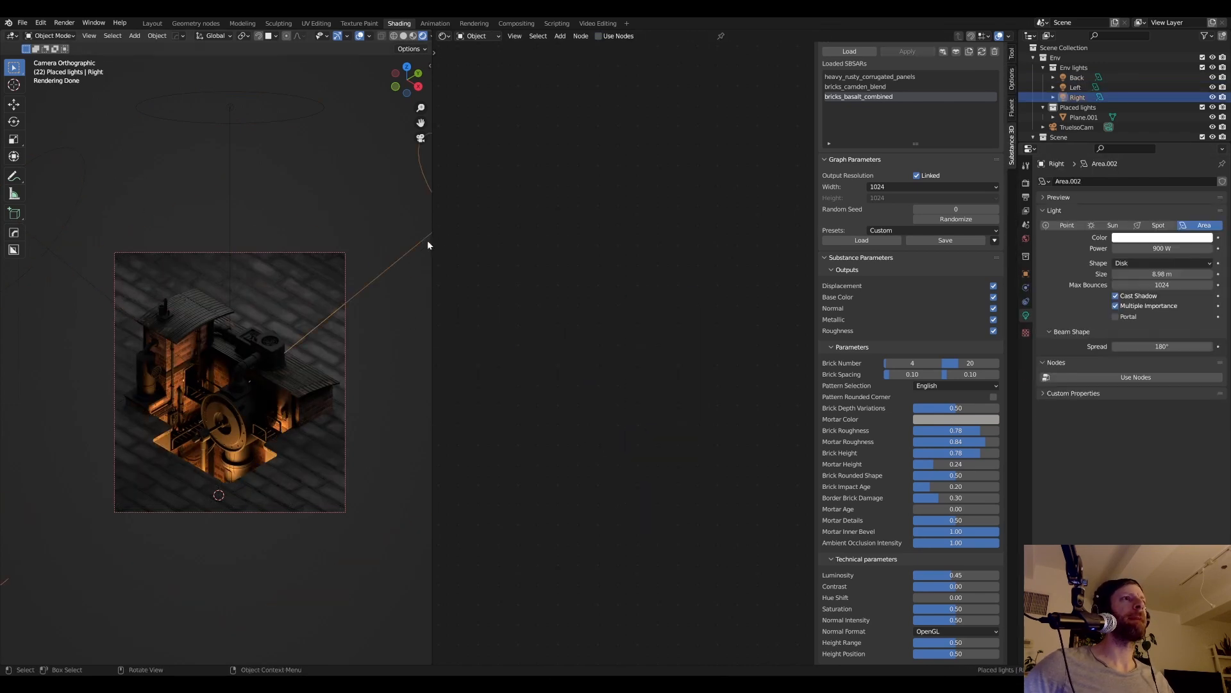
left_click(1151, 249)
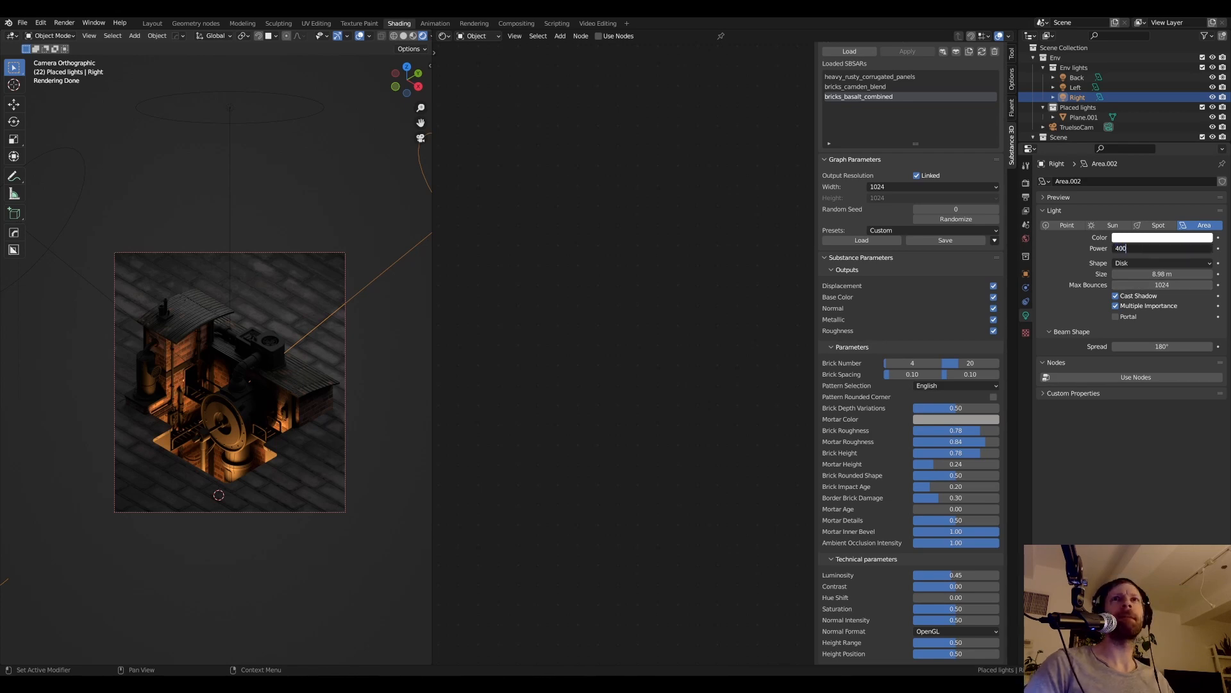
key("Return")
scroll(329, 281, "up", 2)
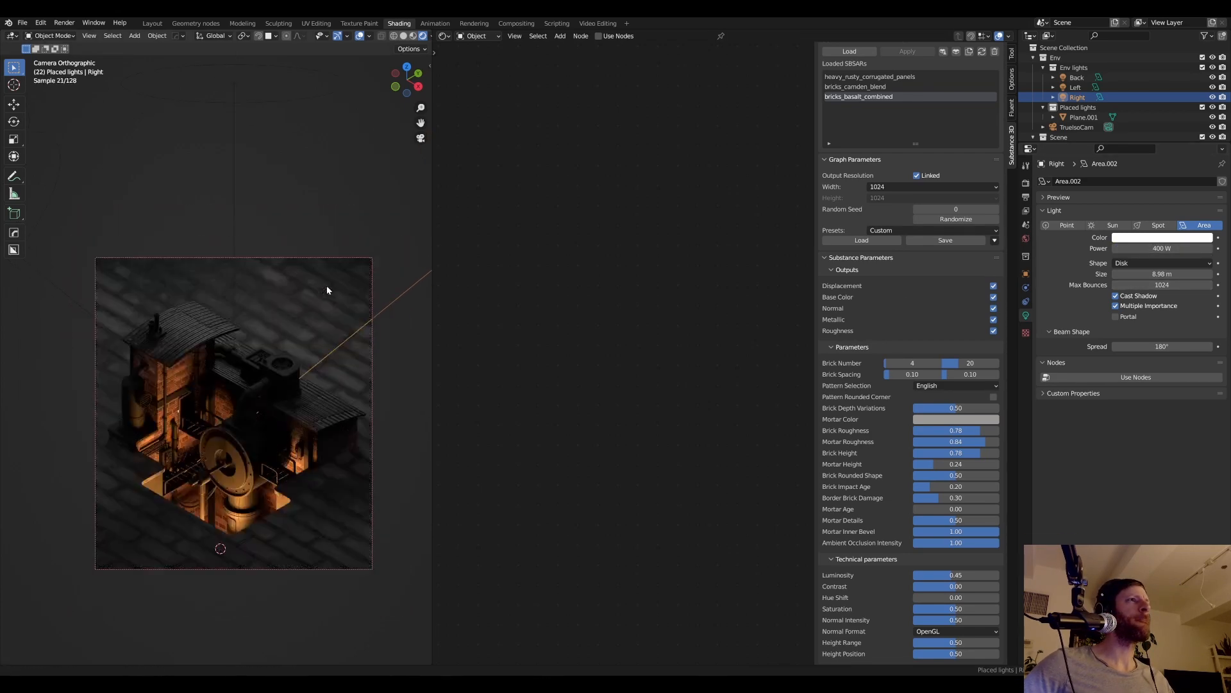
- Compare the finished render industrial-35.png with the Rendered view in the Shading workspace, with the paved top surface selected
left_click(474, 23)
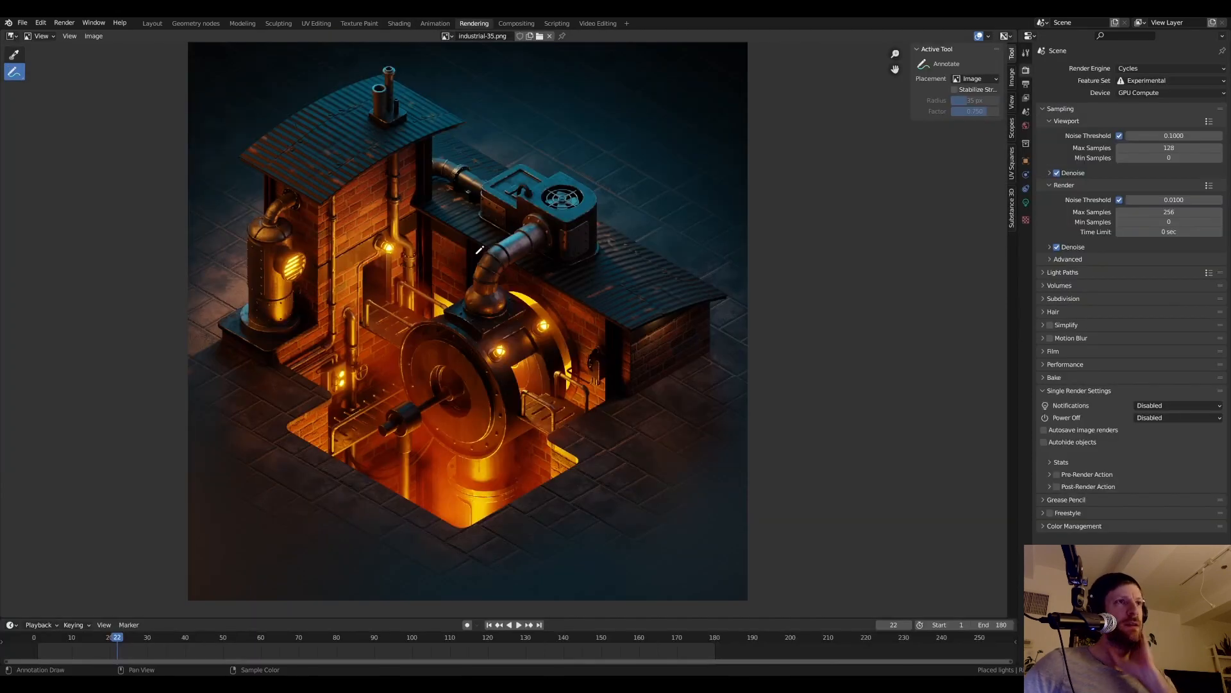
scroll(486, 317, "down", 3)
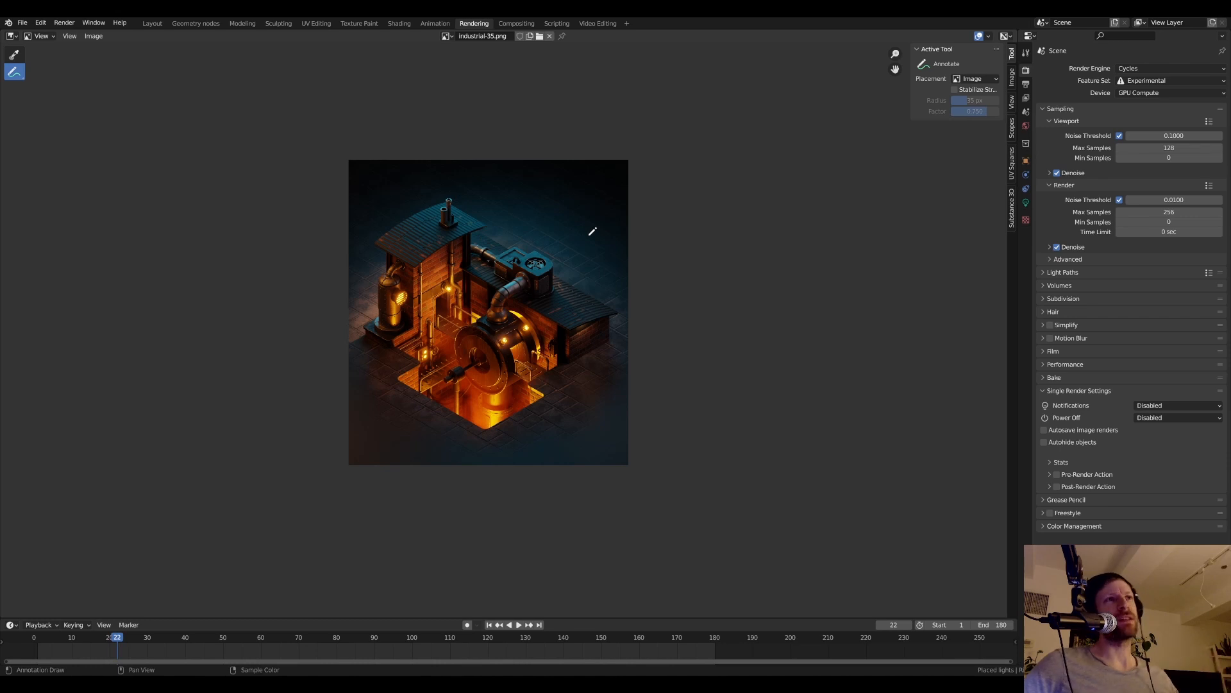
left_click(399, 24)
scroll(359, 333, "up", 1)
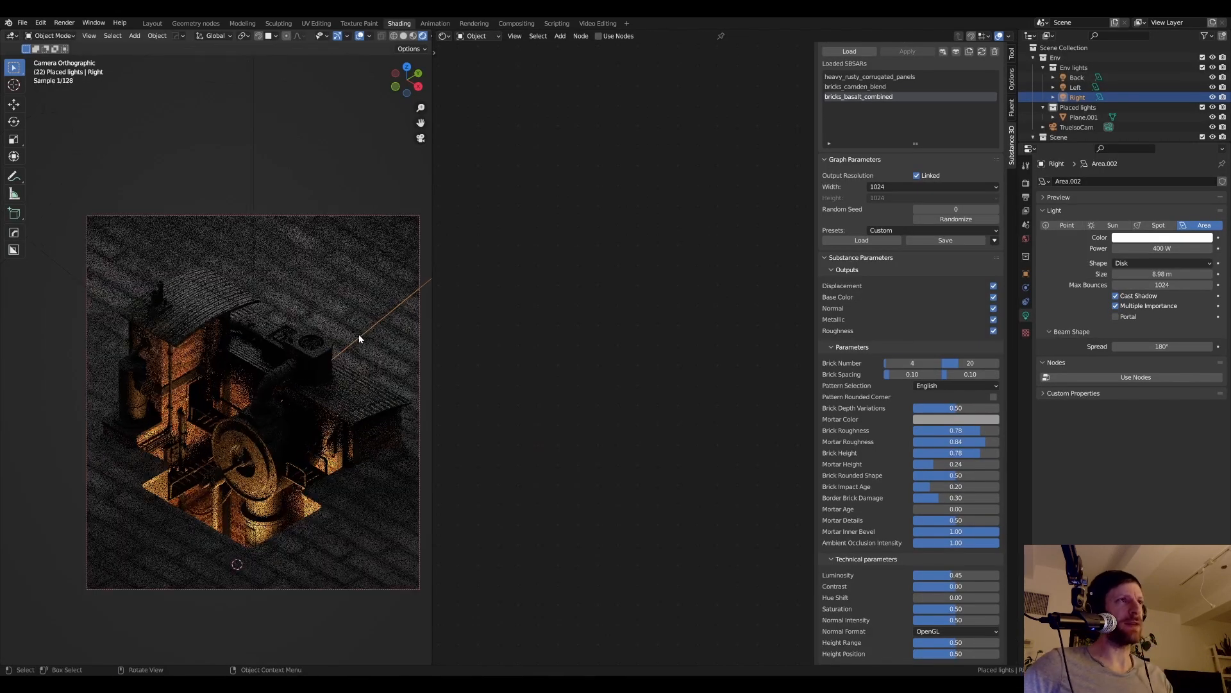
left_click(307, 220)
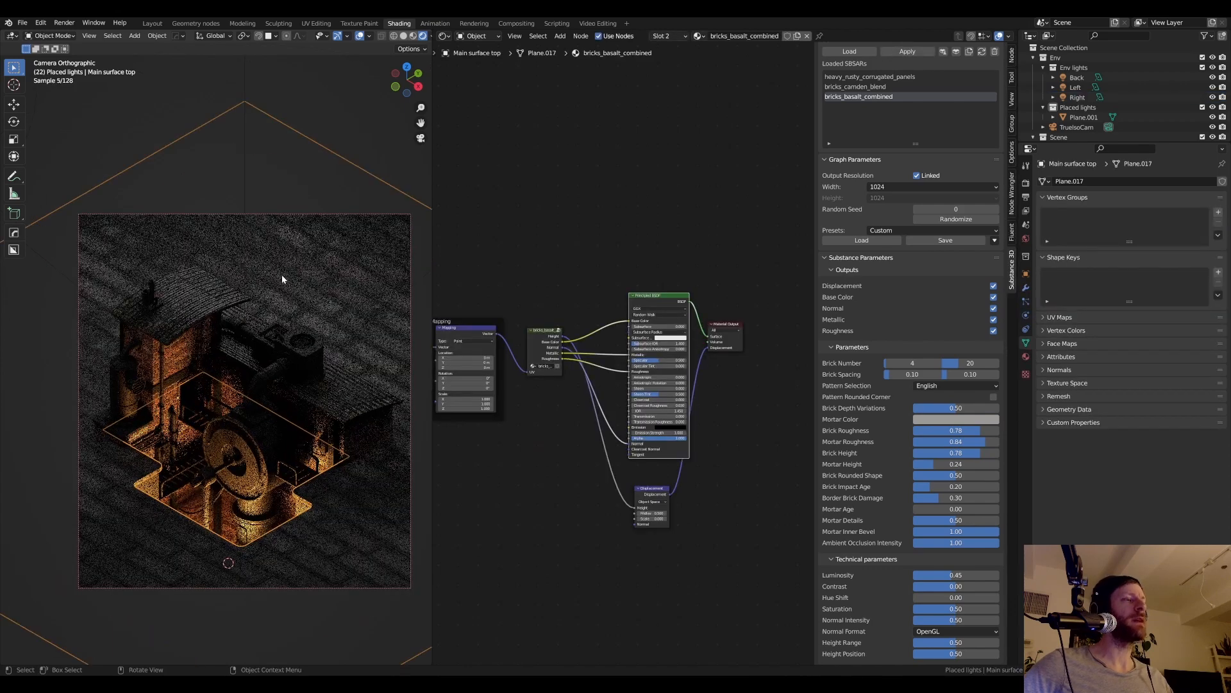
scroll(328, 256, "up", 2)
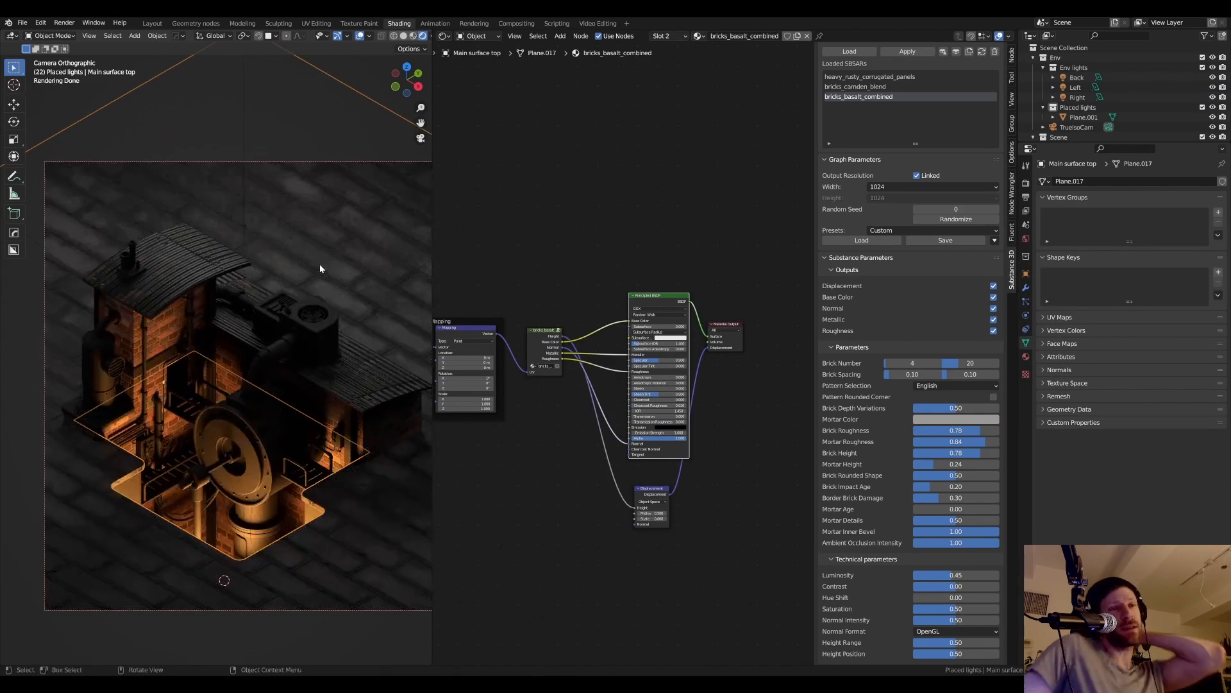
scroll(274, 295, "down", 1)
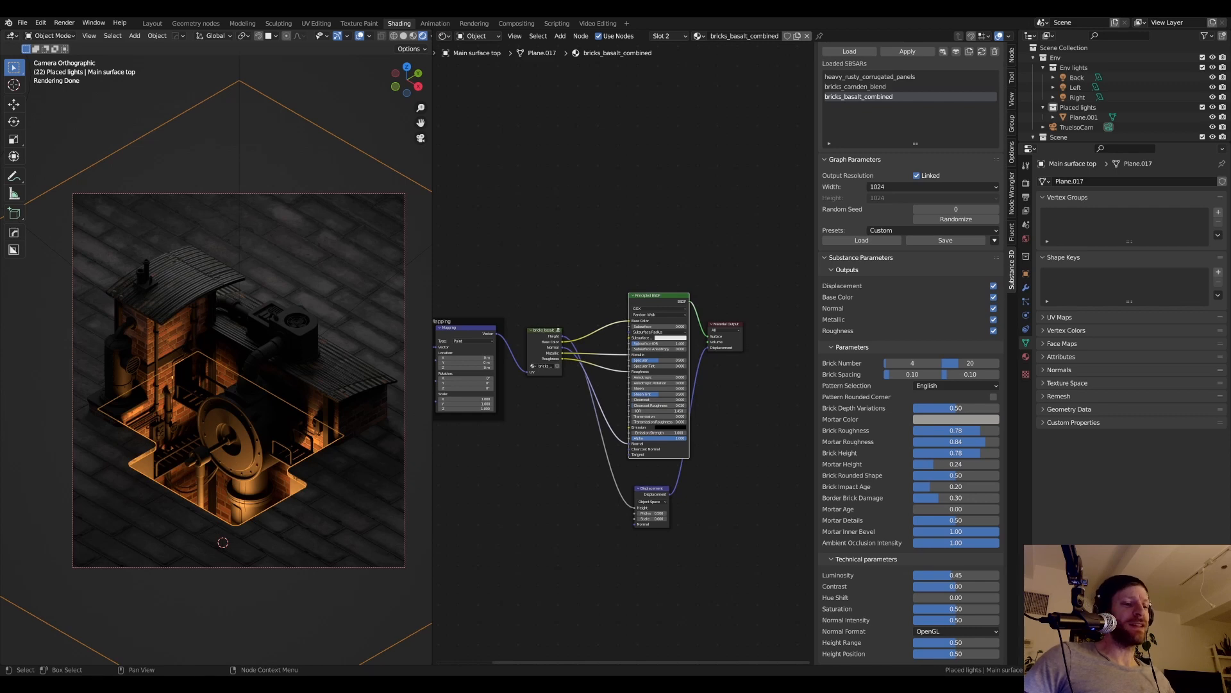
- Switch to the browser and look over Adobe's Substance 3D Designer product page, then return to Blender
left_click_drag(485, 659, 486, 52)
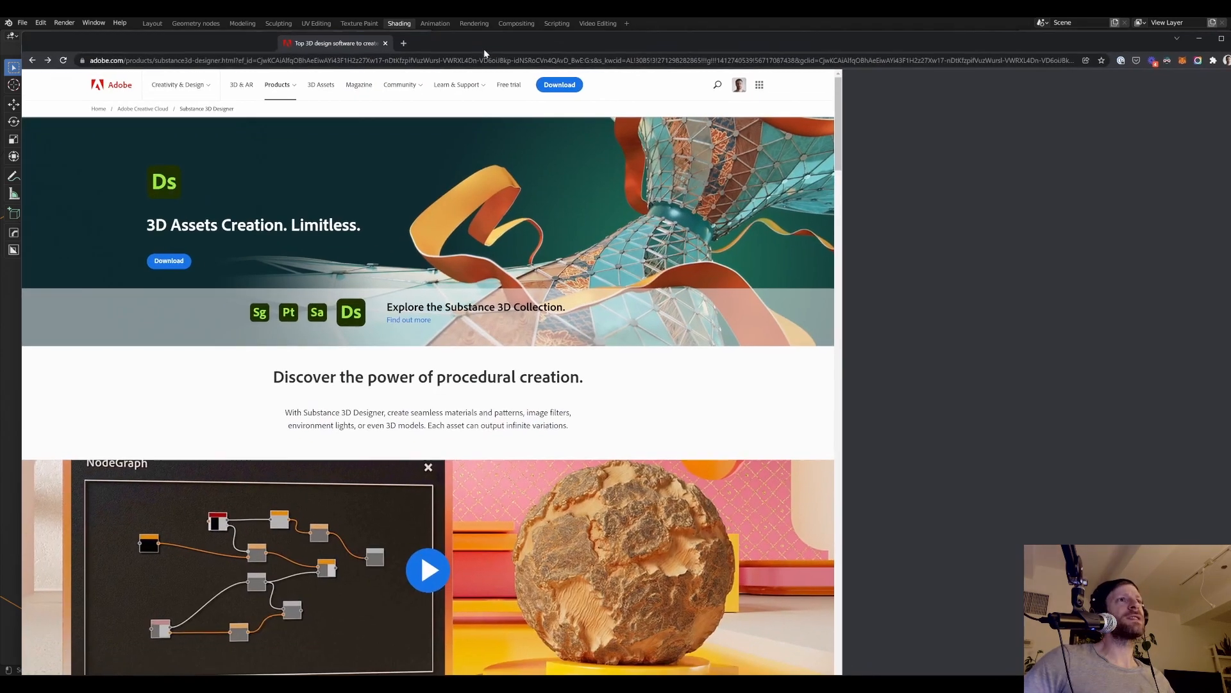
scroll(626, 385, "down", 3)
scroll(626, 385, "up", 3)
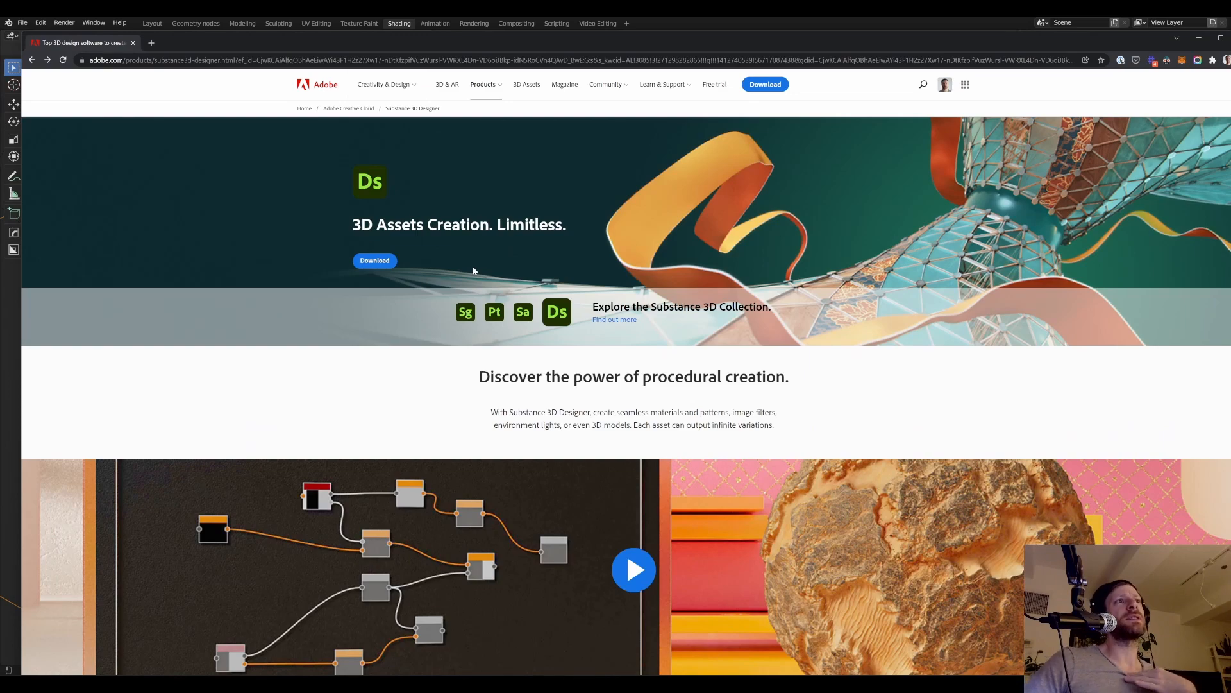
scroll(496, 308, "down", 7)
scroll(499, 310, "up", 7)
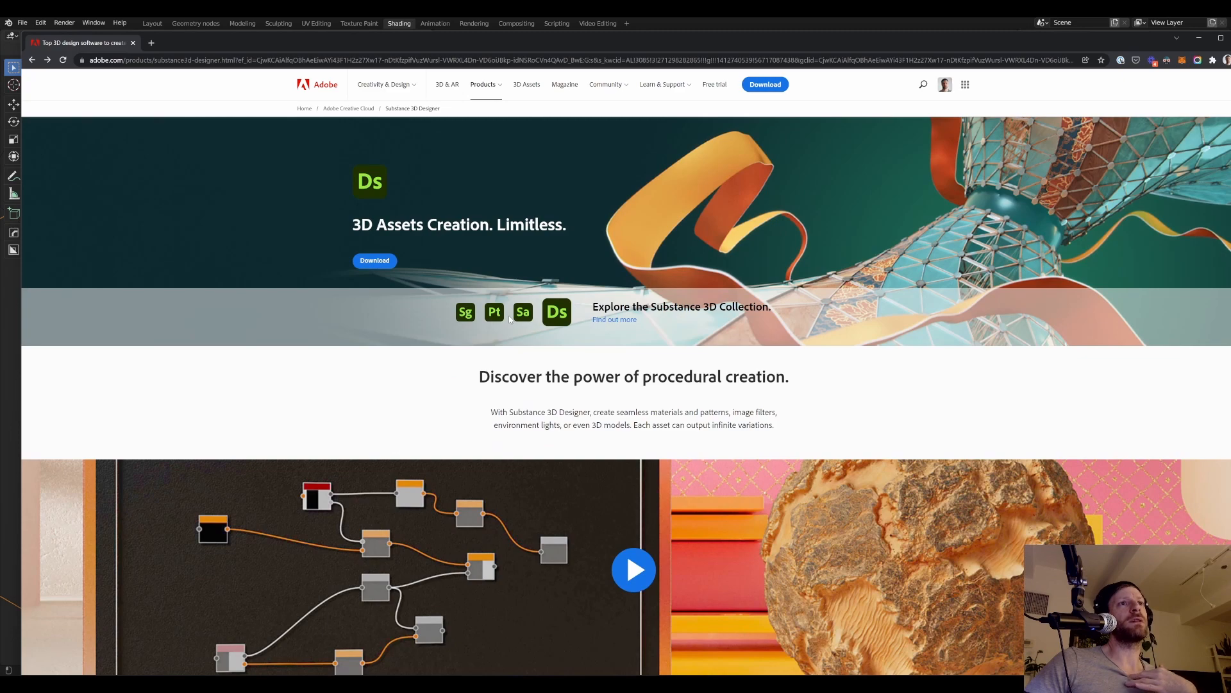
scroll(521, 314, "down", 4)
scroll(521, 314, "up", 4)
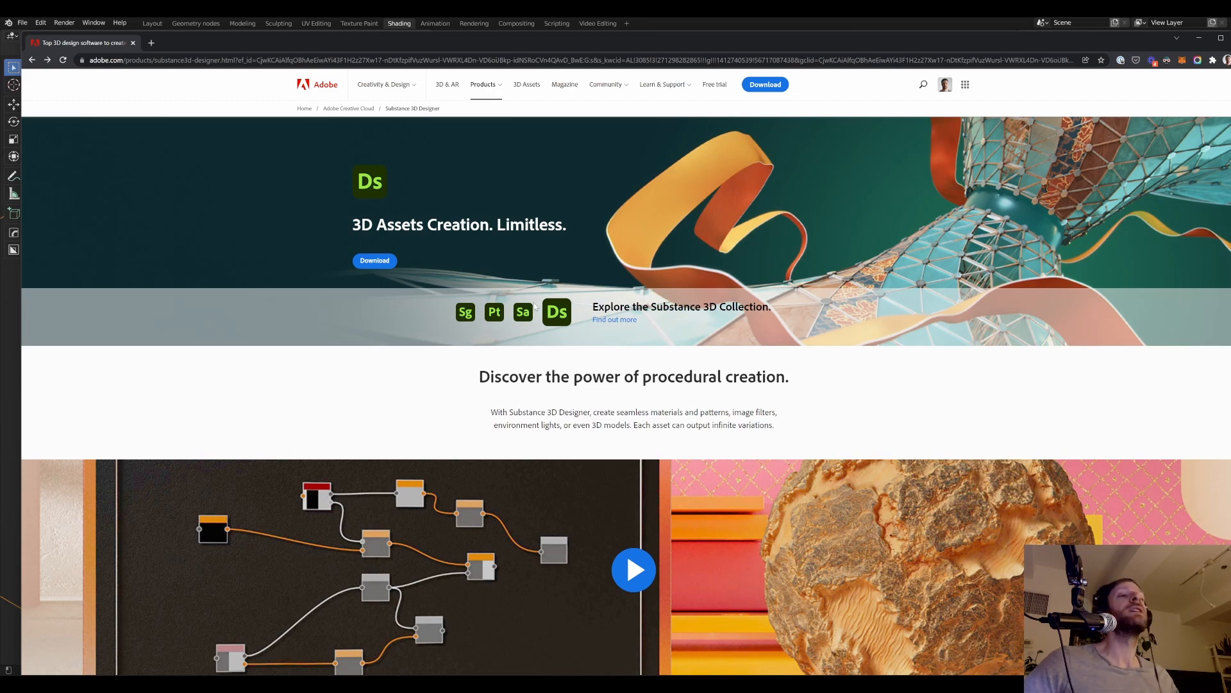
scroll(535, 306, "down", 5)
scroll(544, 315, "up", 3)
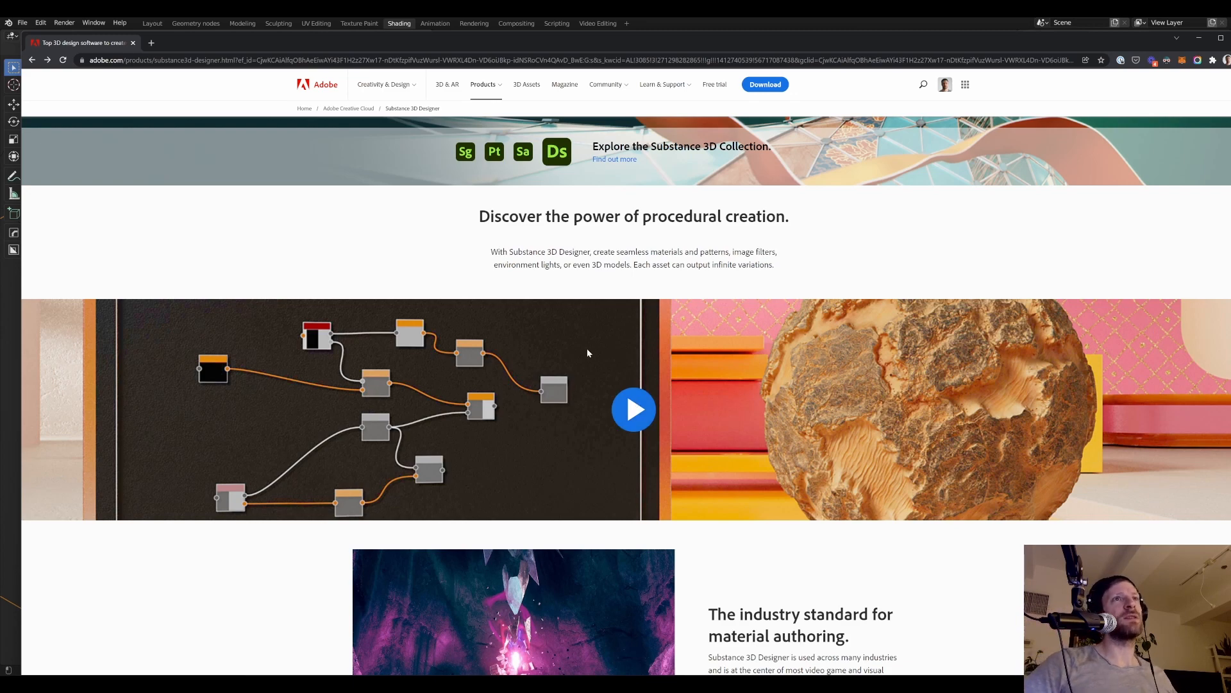
scroll(587, 348, "up", 2)
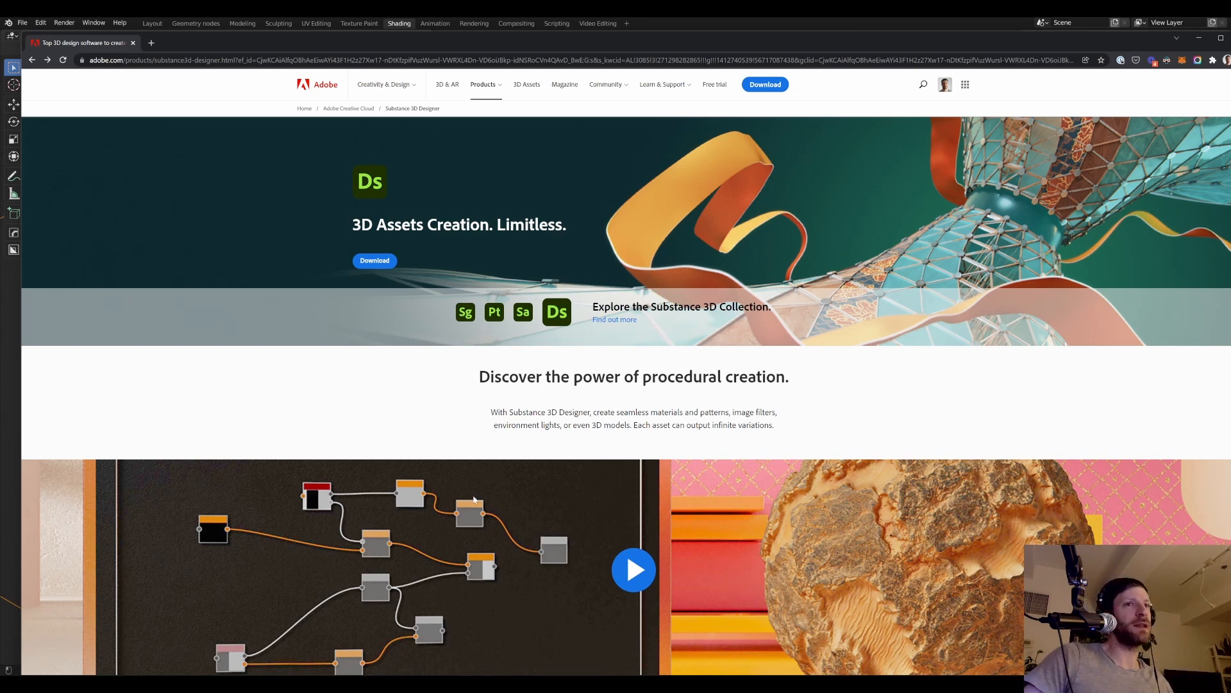
scroll(774, 540, "down", 2)
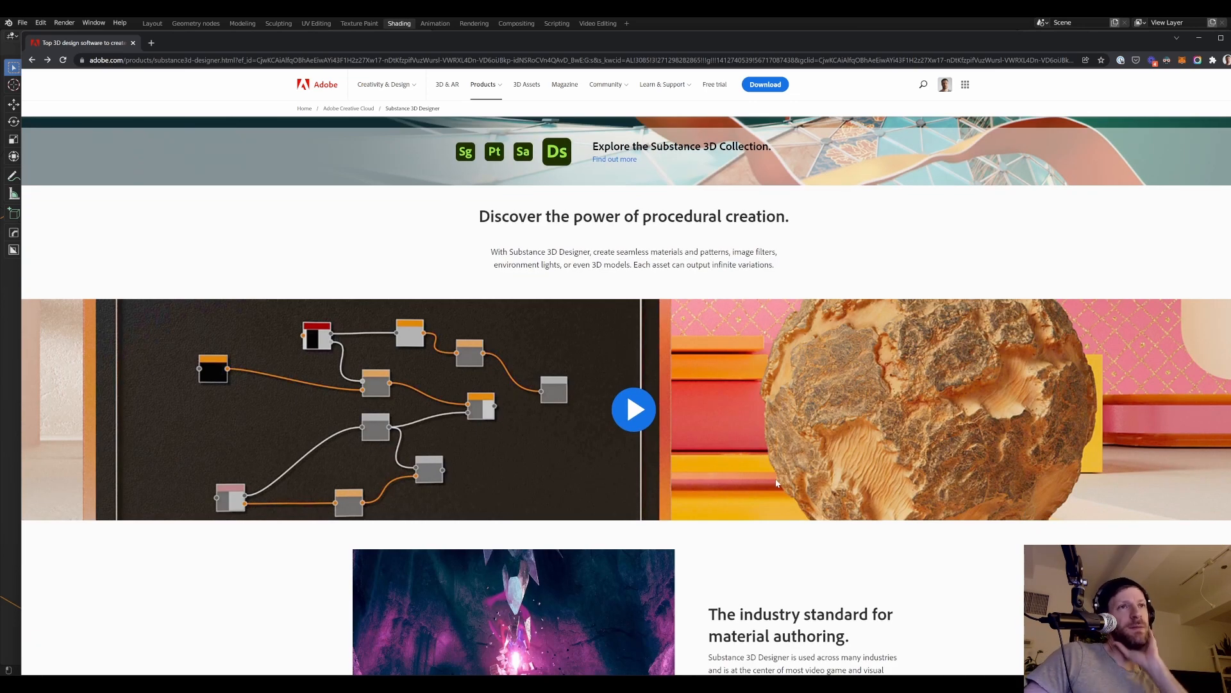
scroll(764, 488, "down", 2)
scroll(758, 486, "up", 4)
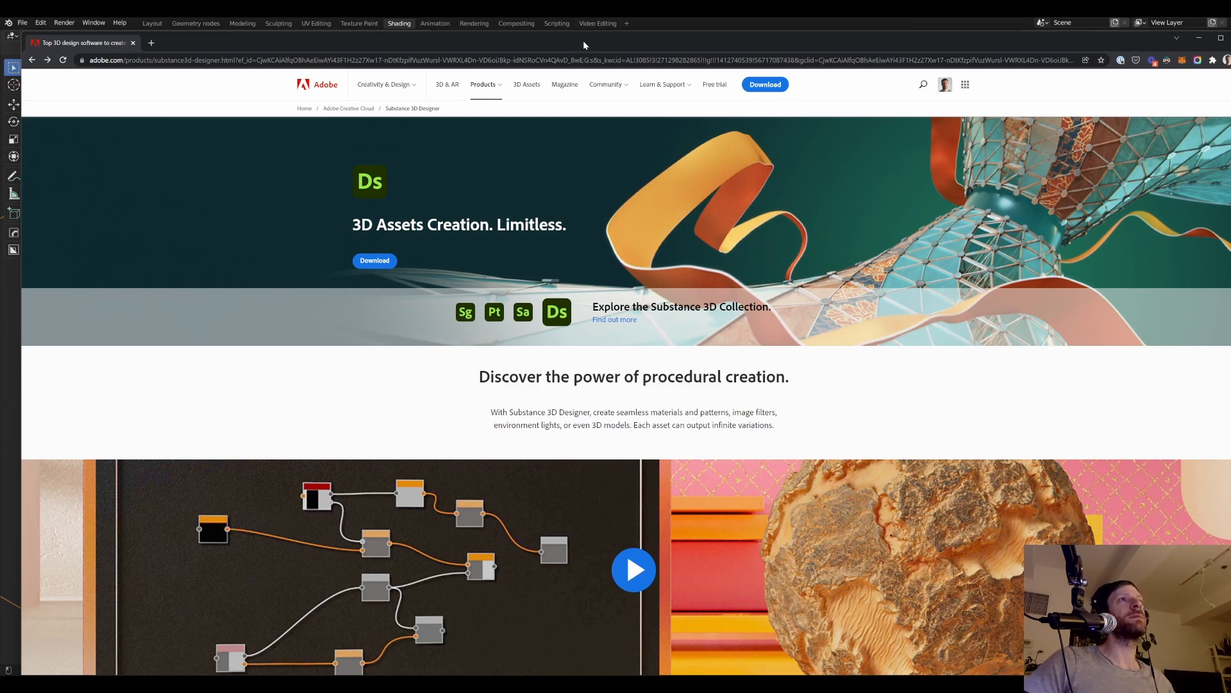
key("alt+Tab")
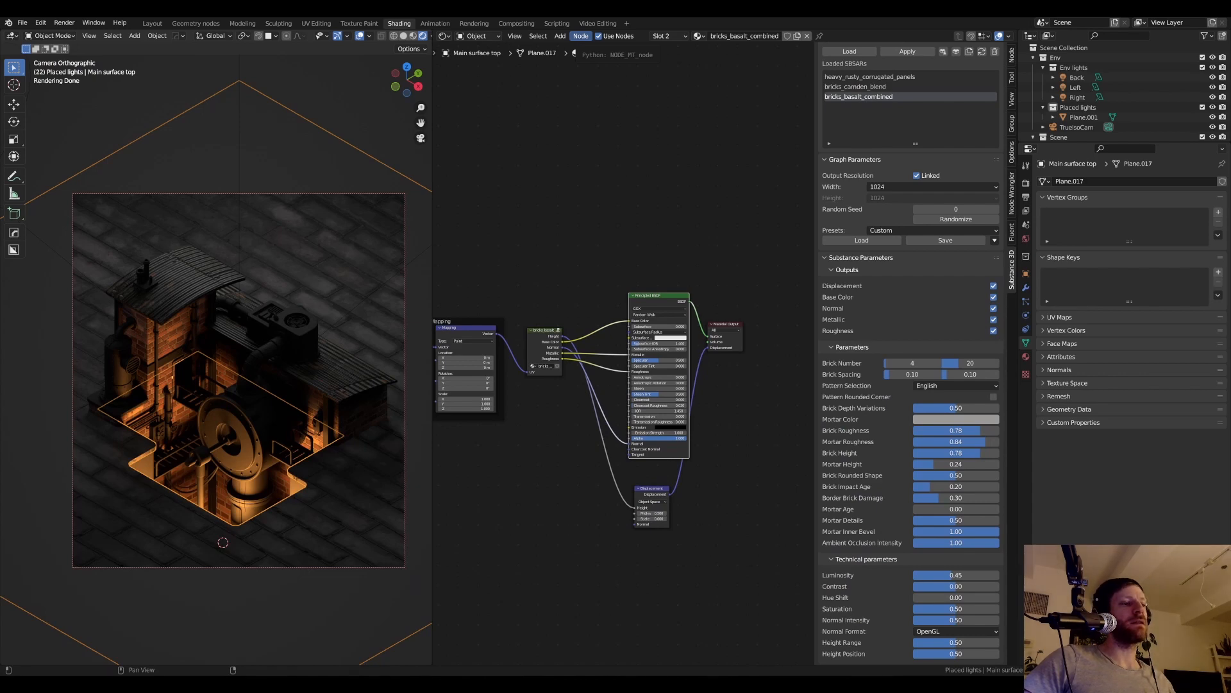
left_click_drag(615, 673, 374, 95)
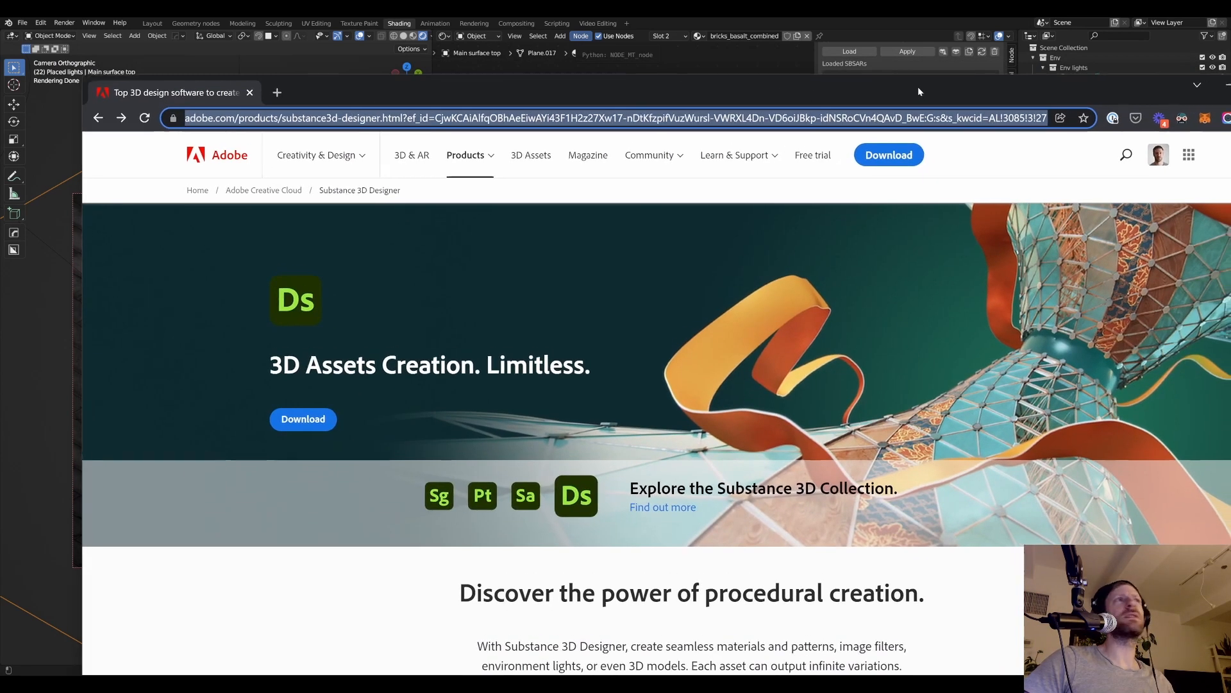
left_click_drag(918, 87, 880, 52)
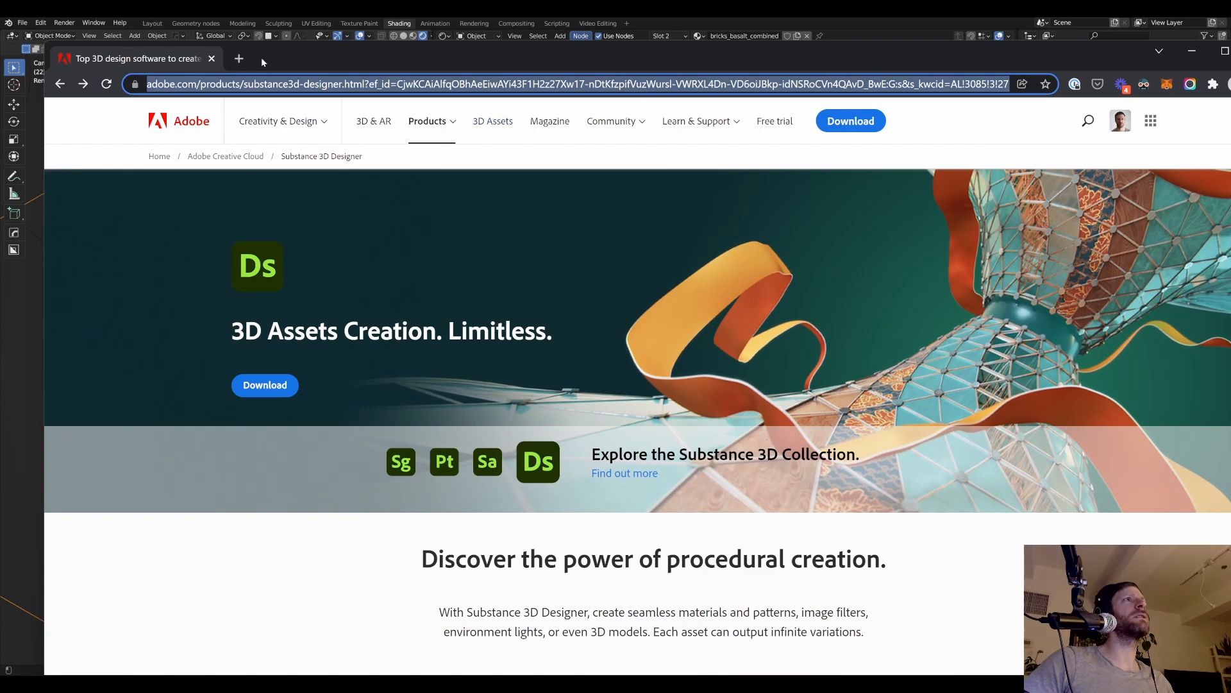
left_click_drag(283, 58, 475, 689)
- Switch to the Adobe Substance 3D Assets site in the browser and look through the My assets library
mouse_move(647, 683)
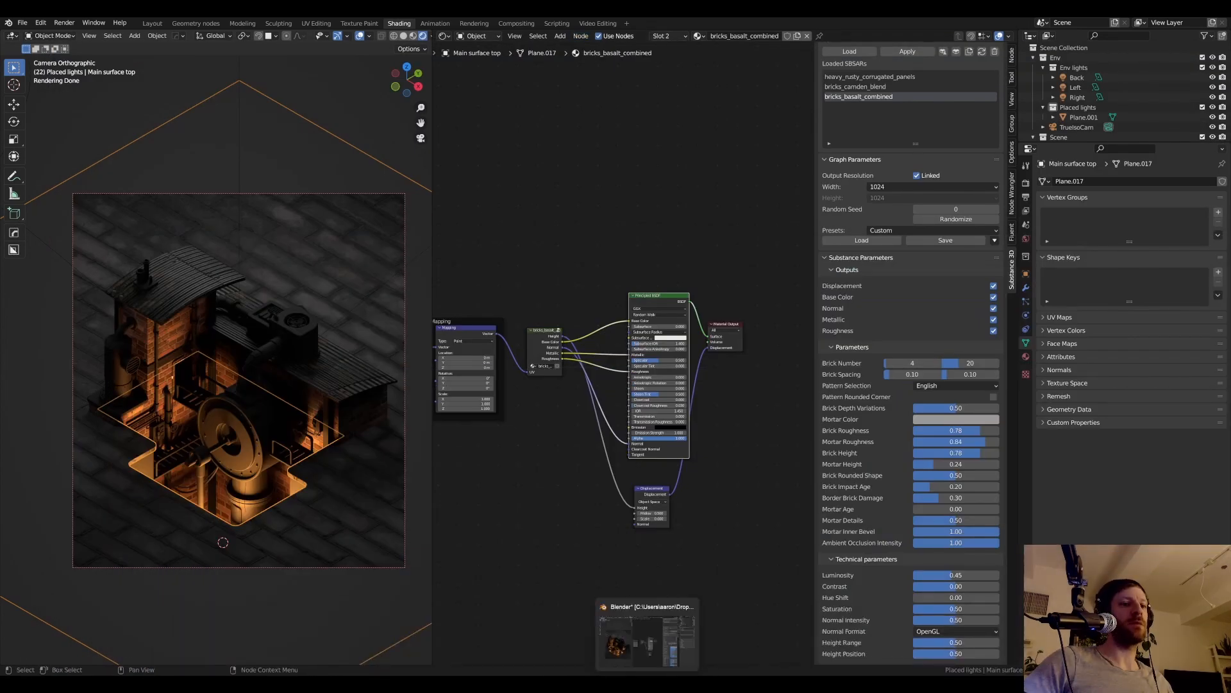
left_click_drag(829, 683, 822, 79)
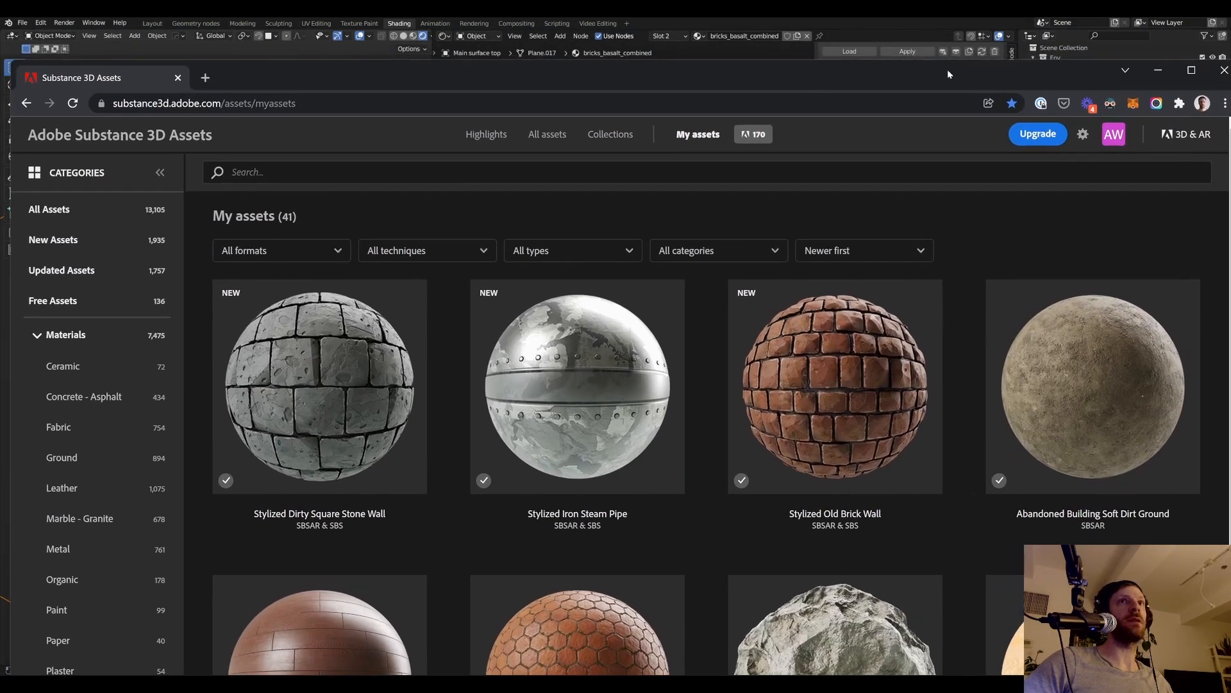
left_click_drag(948, 69, 836, 34)
left_click(1047, 35)
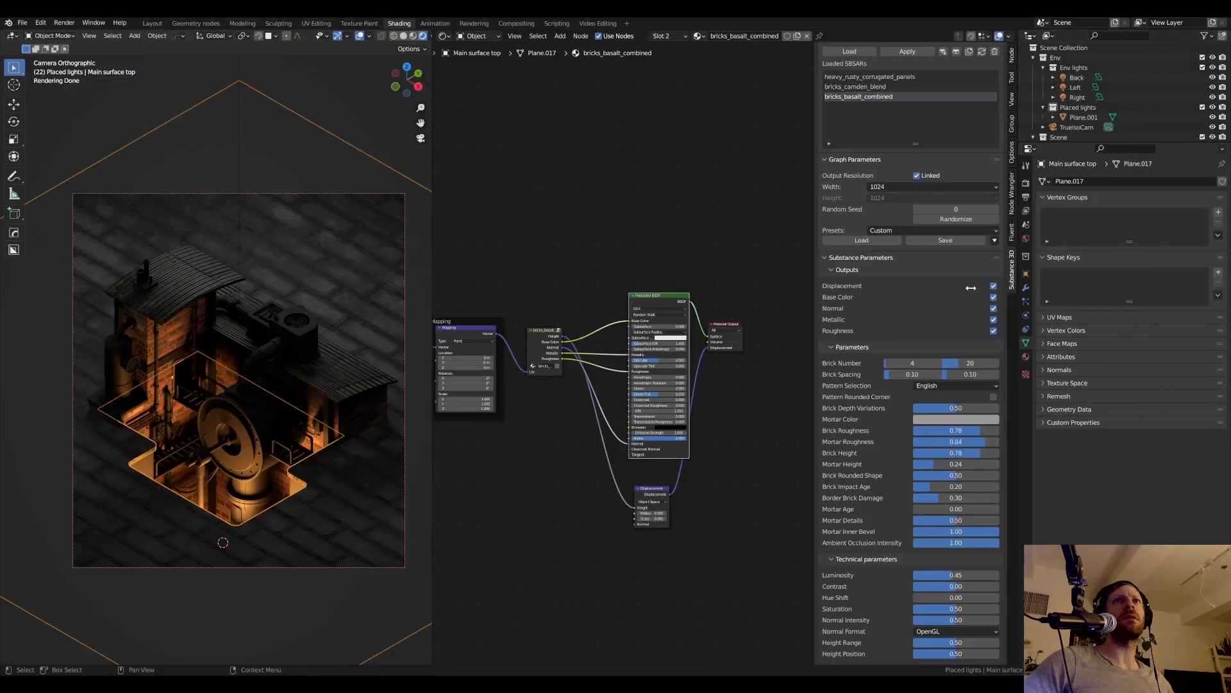
left_click_drag(880, 680, 894, 140)
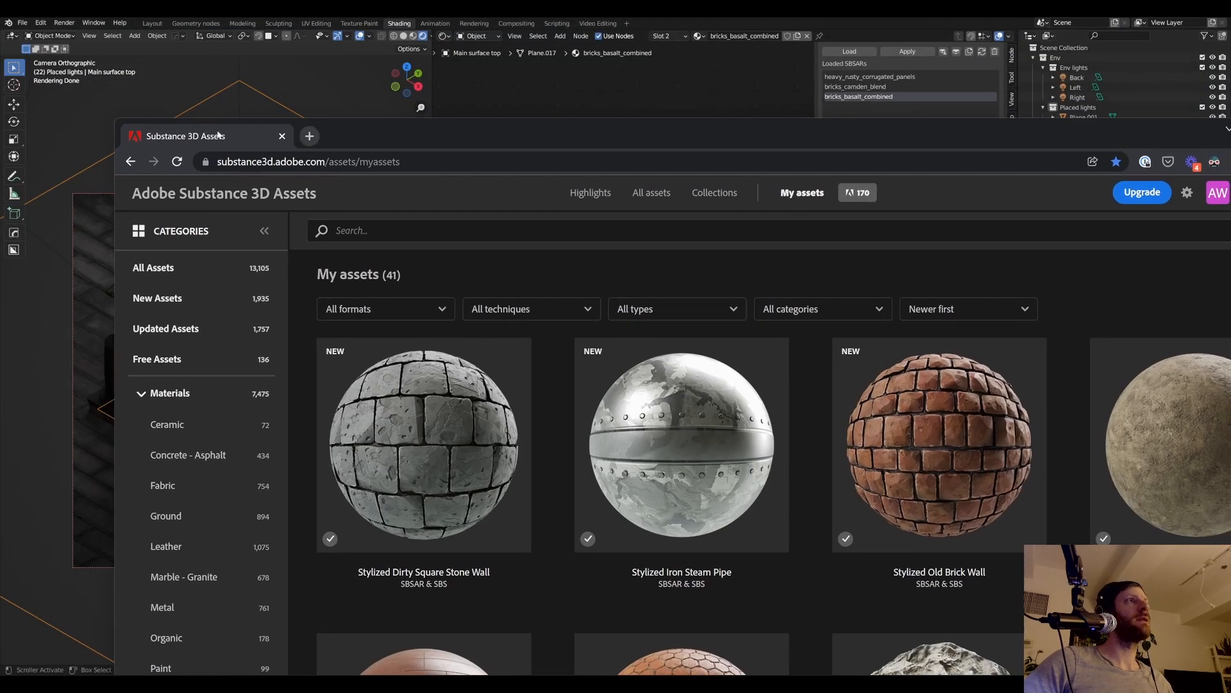
left_click_drag(115, 118, 493, 401)
left_click_drag(756, 410, 496, 100)
left_click(774, 97)
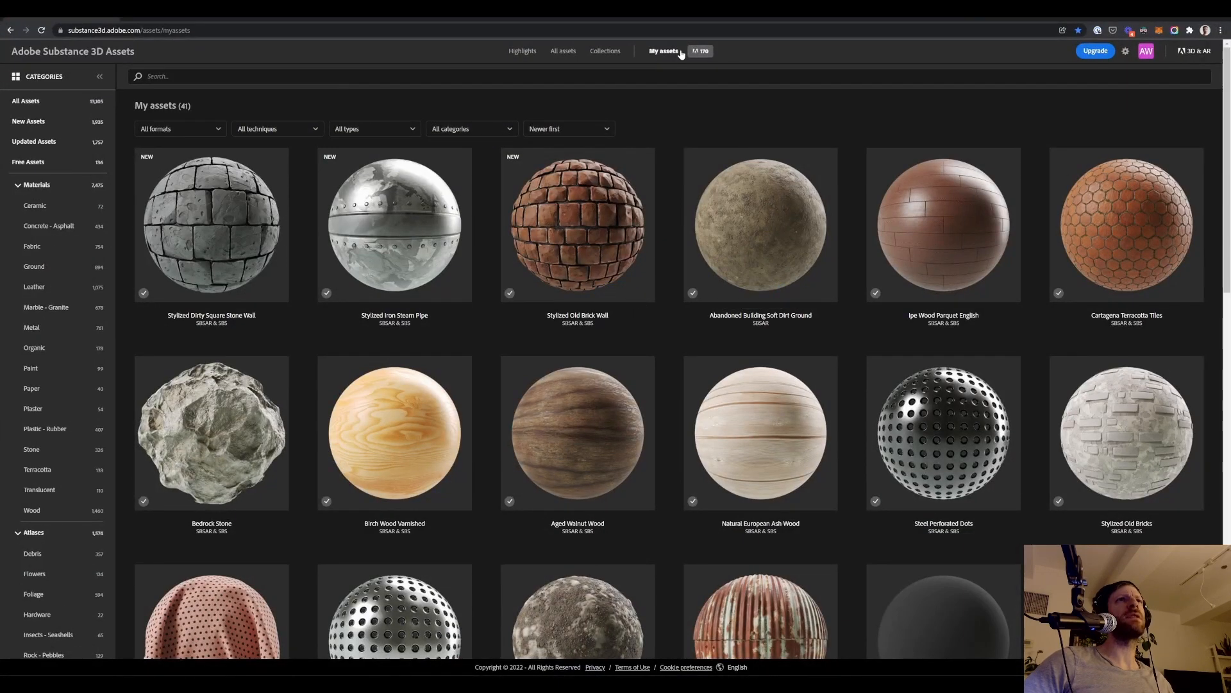
scroll(625, 288, "down", 7)
scroll(625, 306, "down", 2)
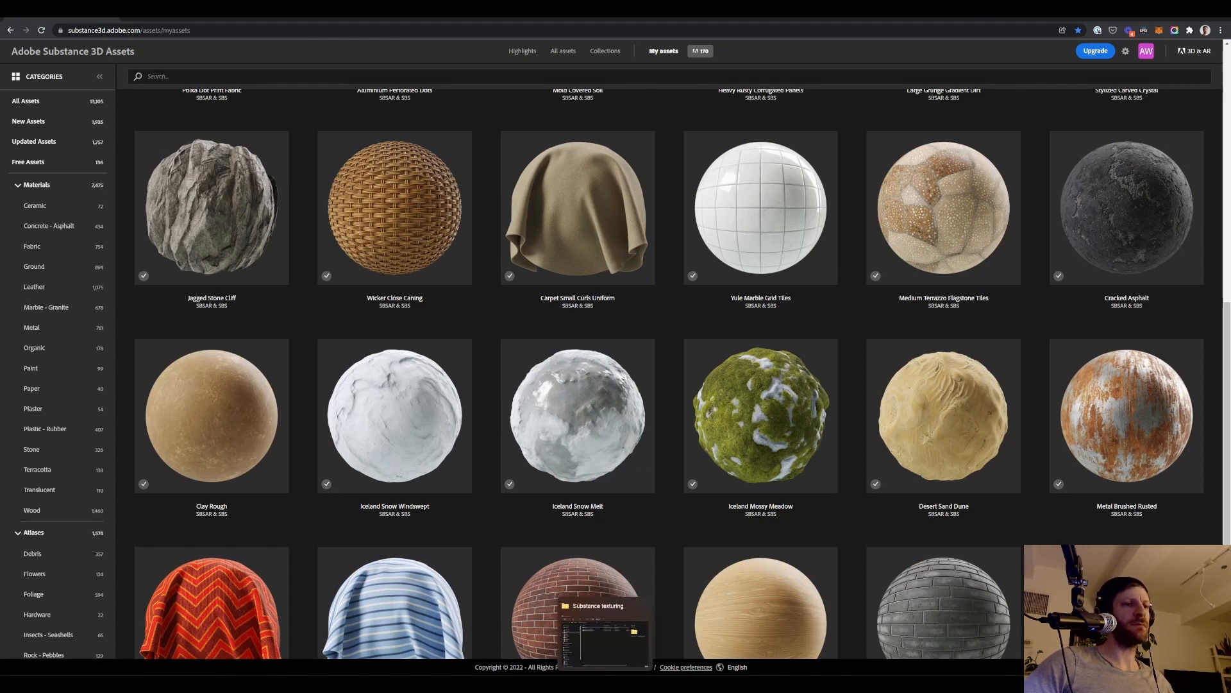
- Switch to Blender and open the Substance material loading dialog at the bookmarked Adobe textures folder to view its .sbsar files
left_click(604, 684)
left_click(850, 50)
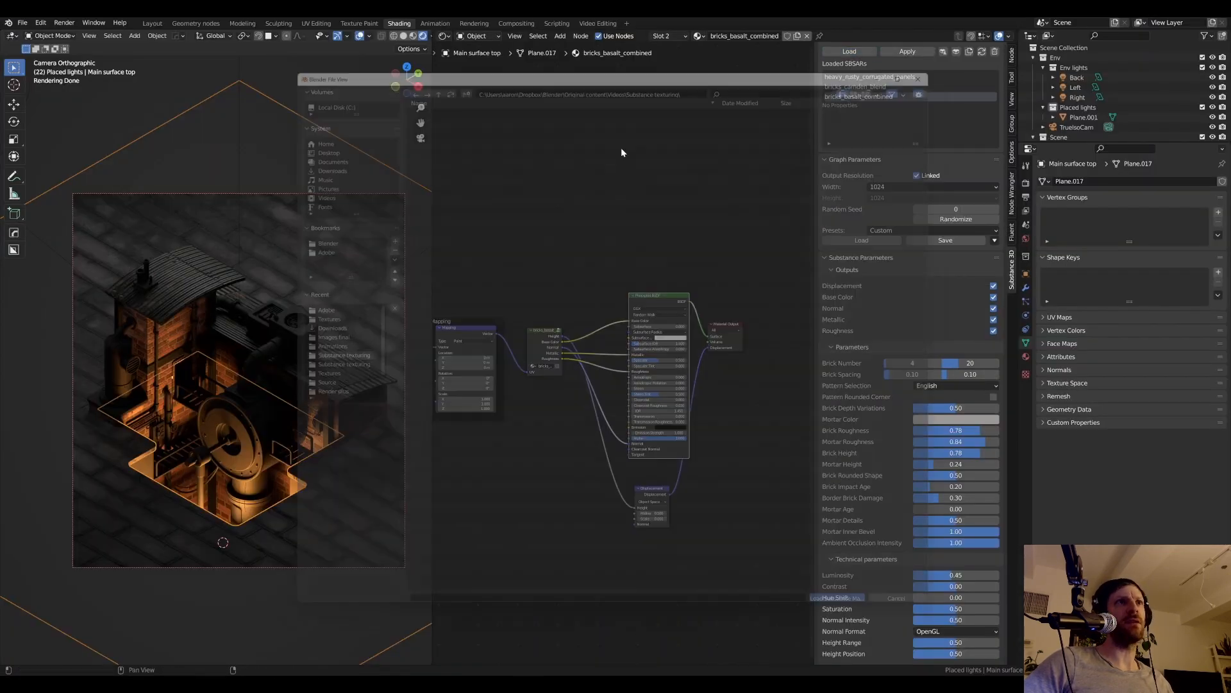
left_click(298, 245)
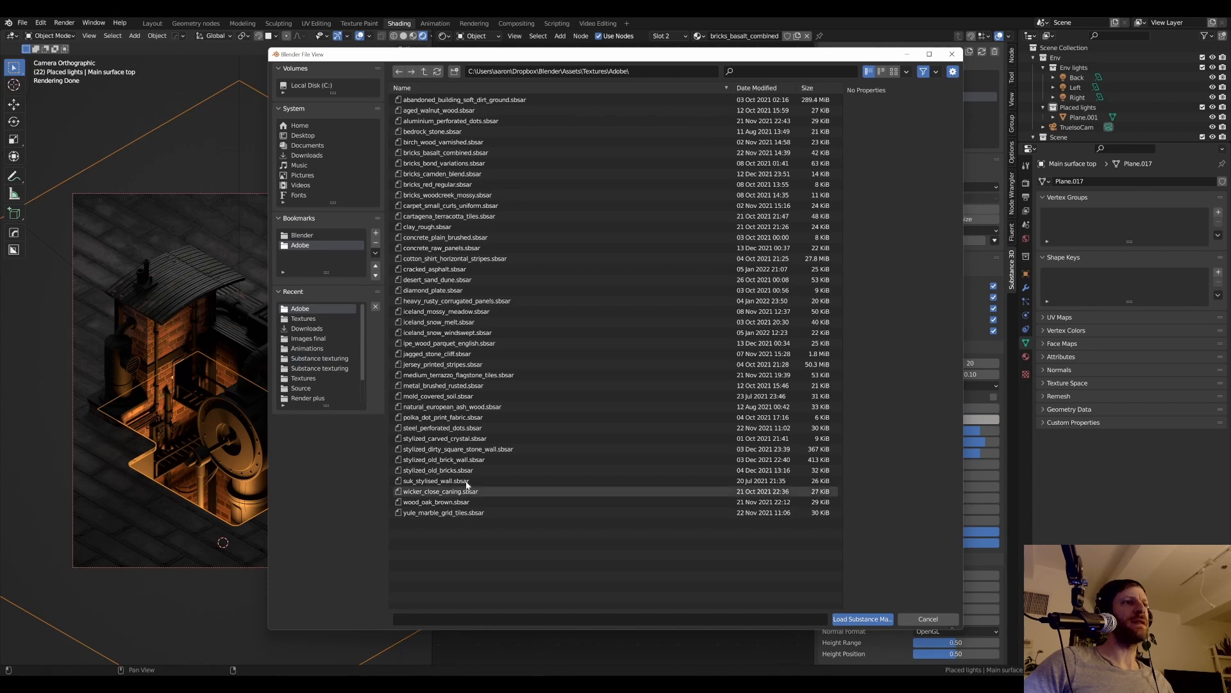
left_click_drag(441, 59, 451, 60)
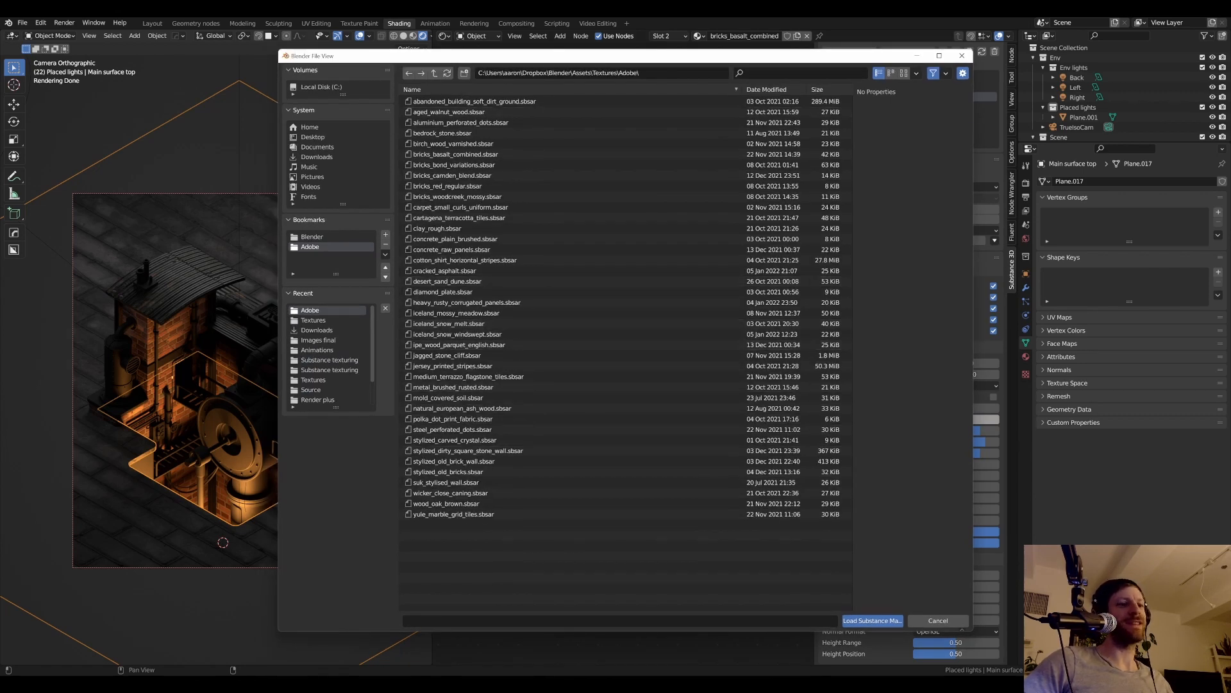
- Return to the Substance 3D Assets site and examine the licensed materials throughout the My assets collection
left_click(712, 635)
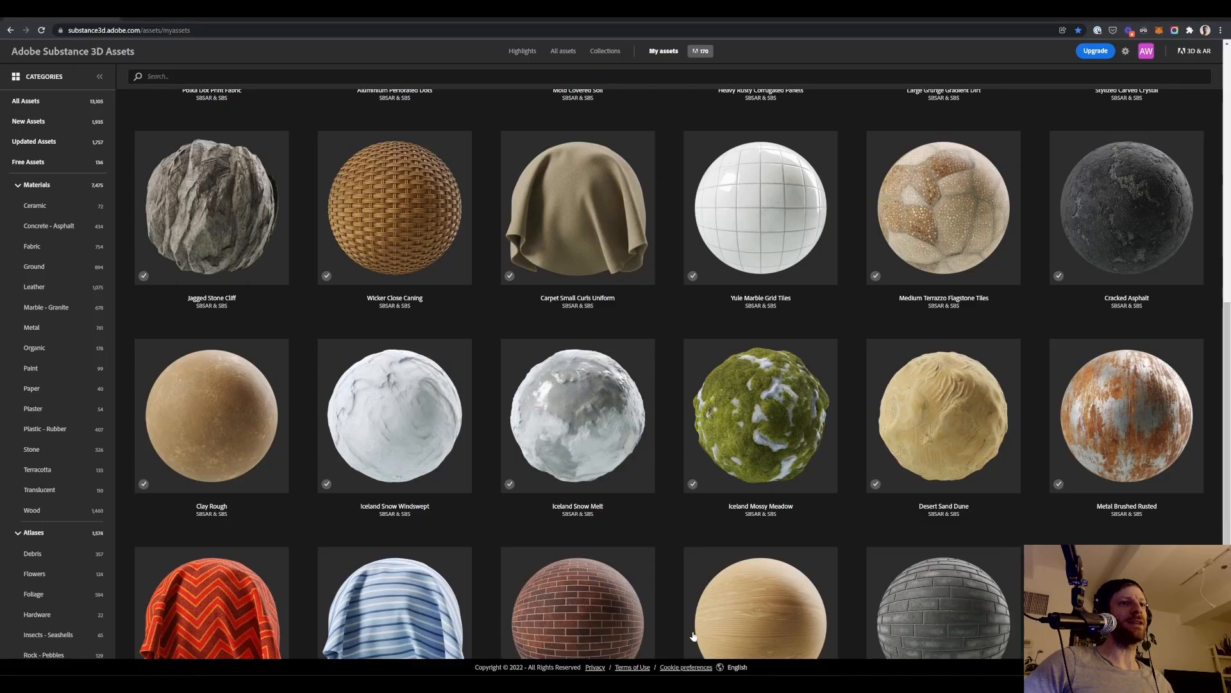
scroll(488, 321, "up", 5)
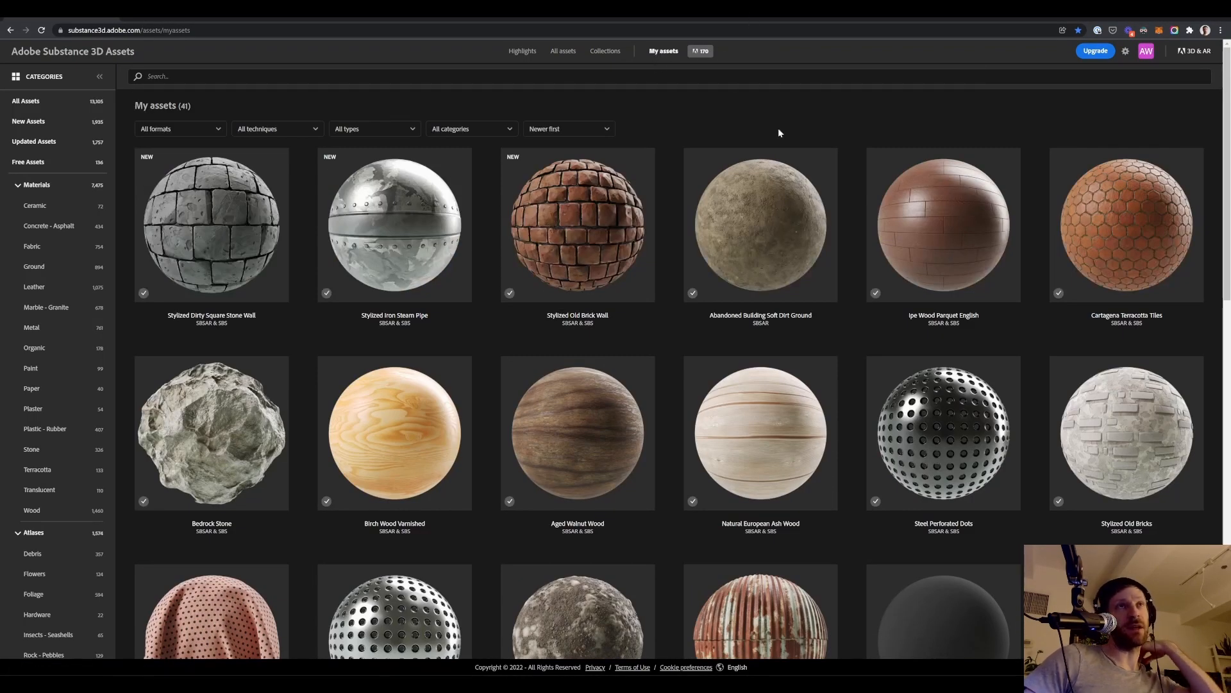
mouse_move(1183, 229)
left_click_drag(1225, 231, 1222, 580)
mouse_move(942, 588)
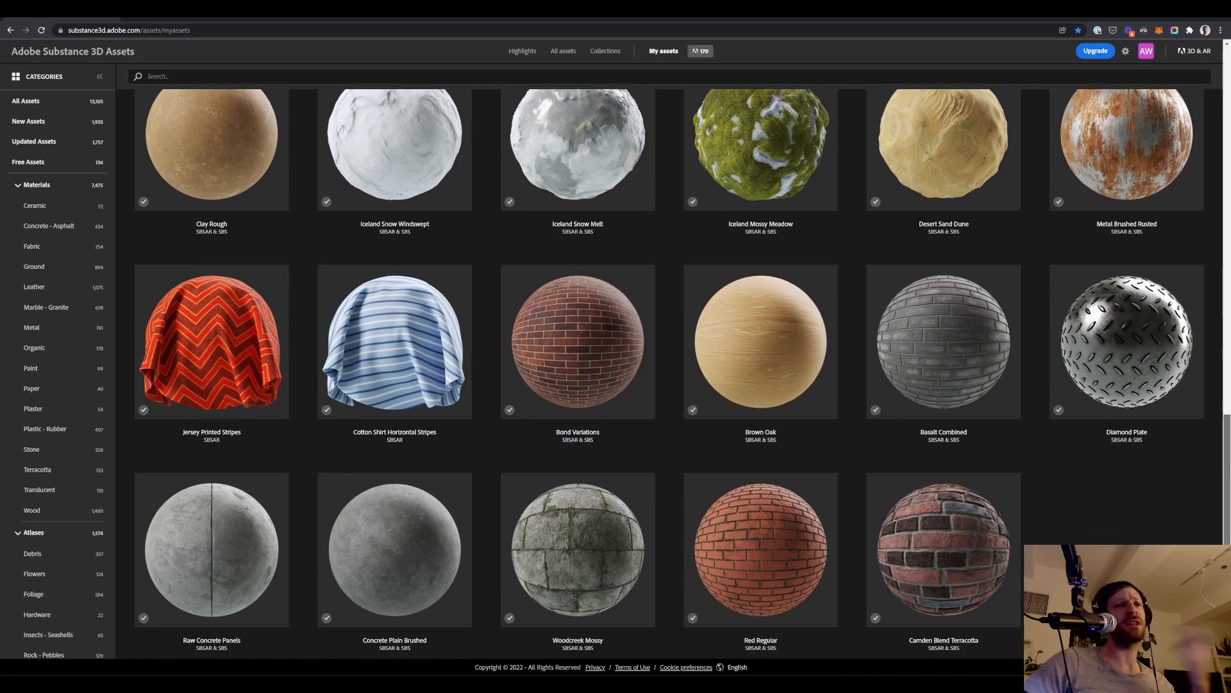
scroll(1223, 313, "up", 10)
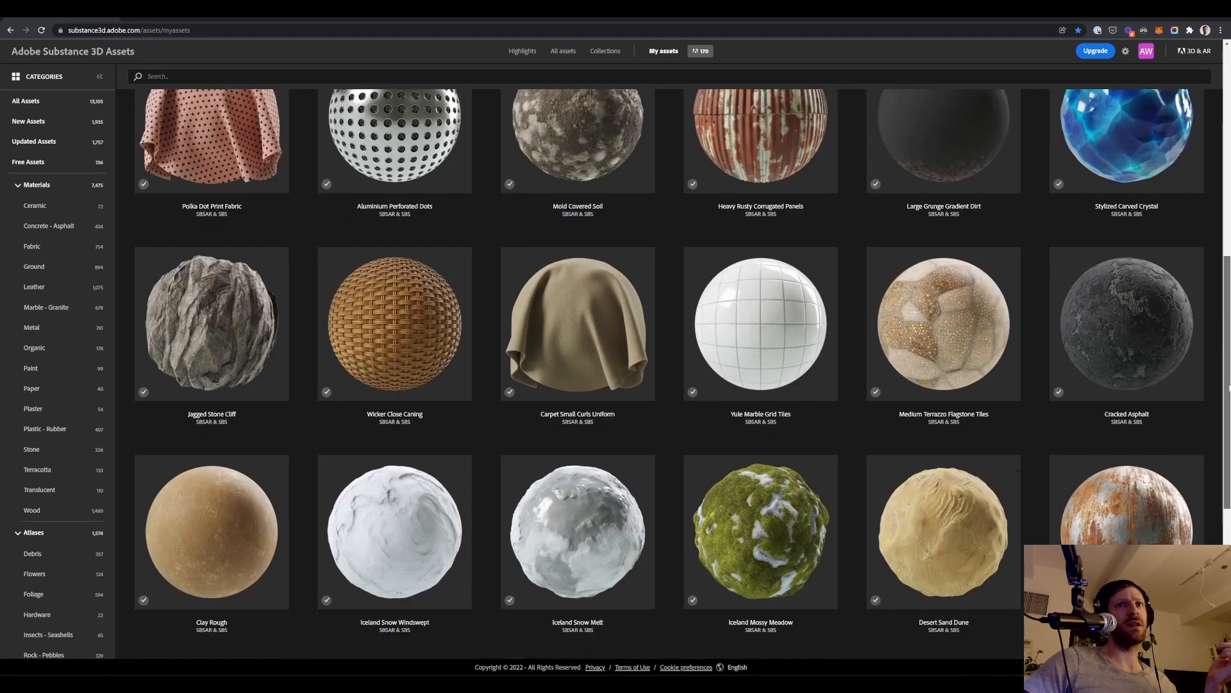
scroll(1223, 313, "up", 3)
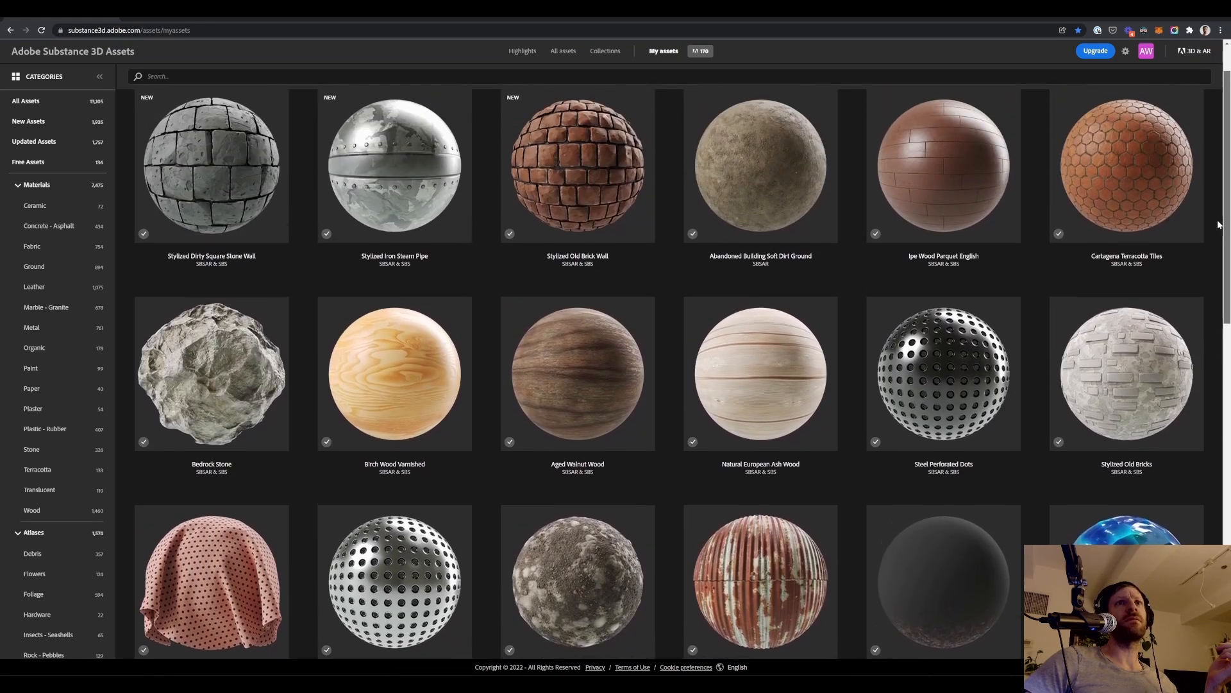
scroll(1207, 192, "up", 2)
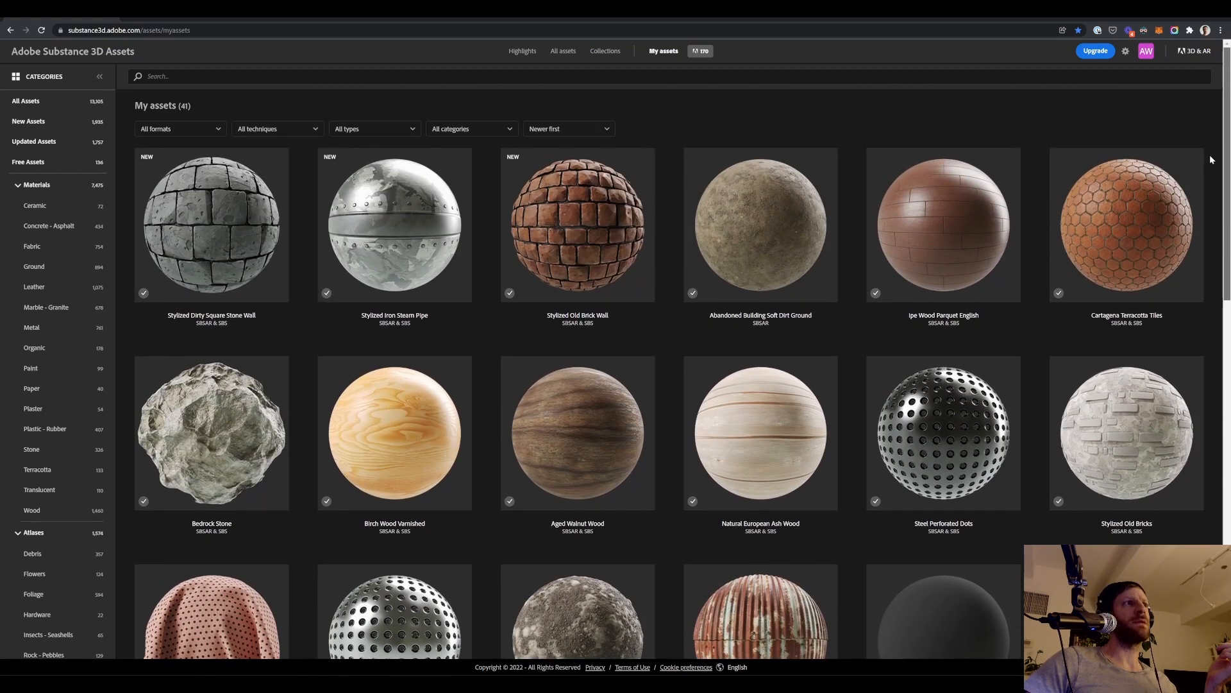
scroll(1212, 159, "down", 9)
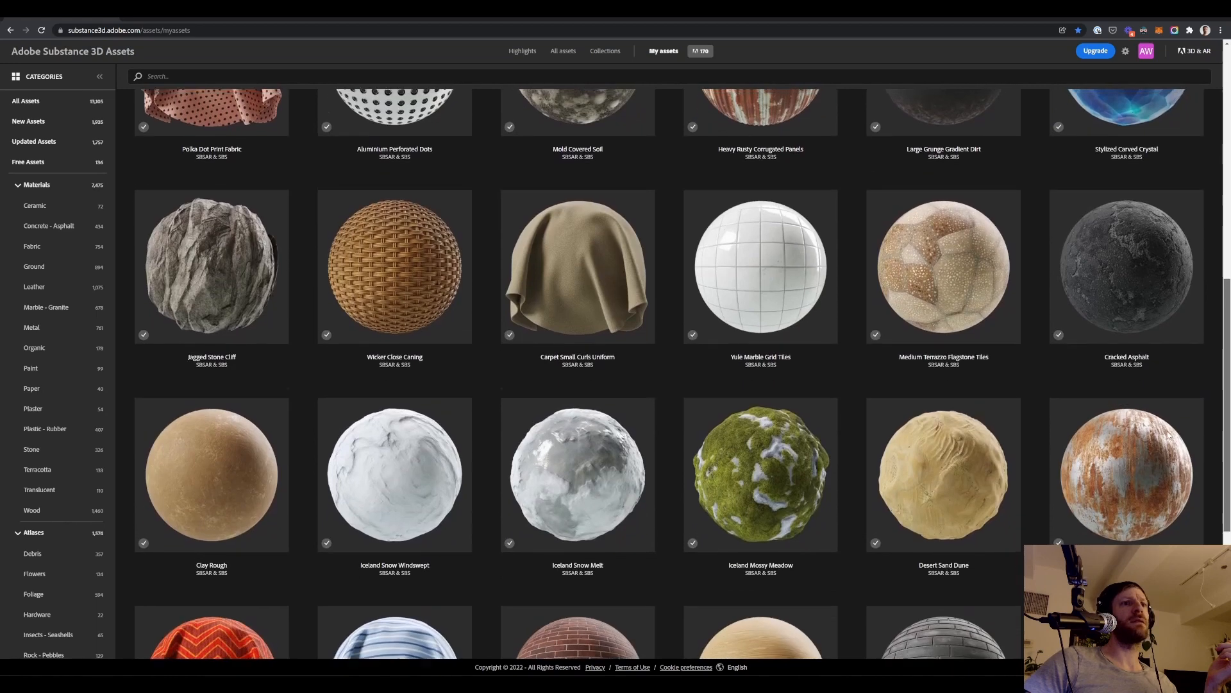
scroll(680, 374, "down", 5)
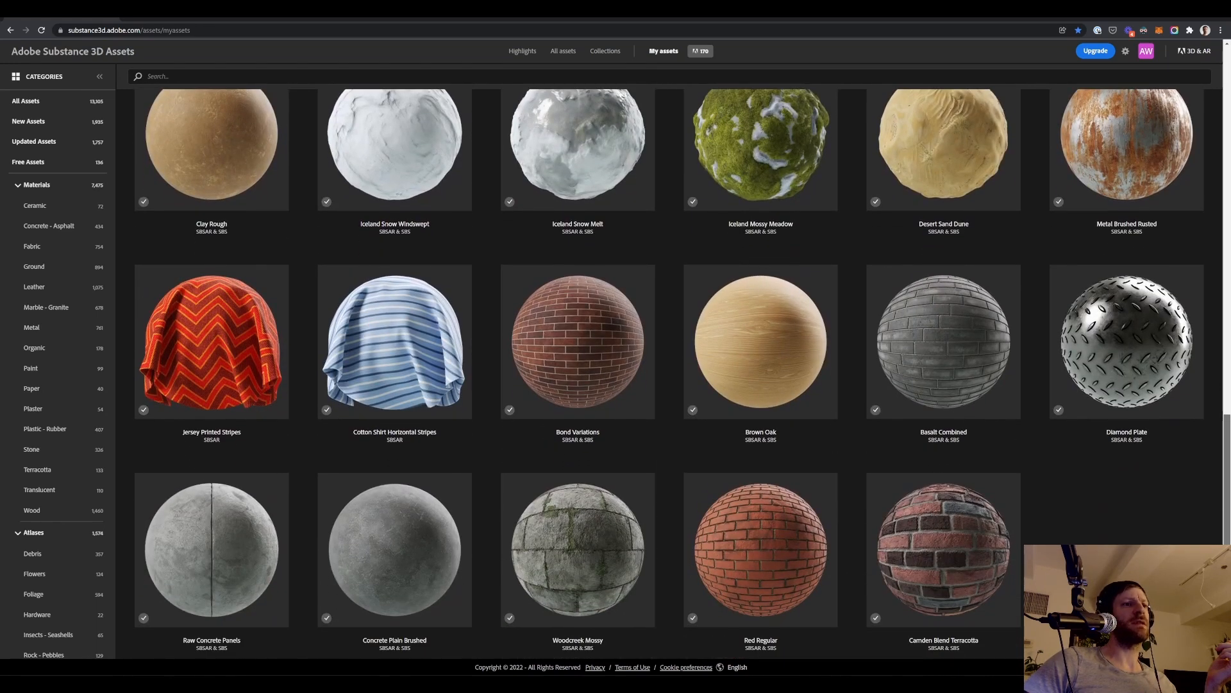
scroll(964, 498, "up", 2)
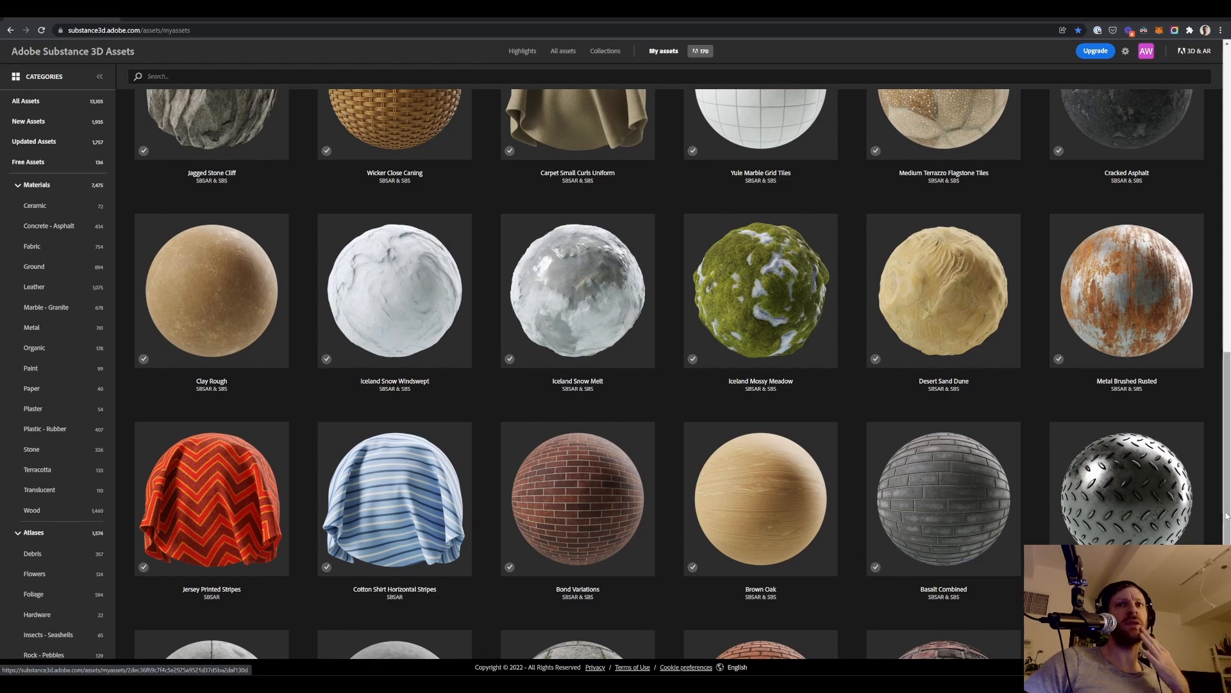
left_click_drag(1225, 518, 1225, 519)
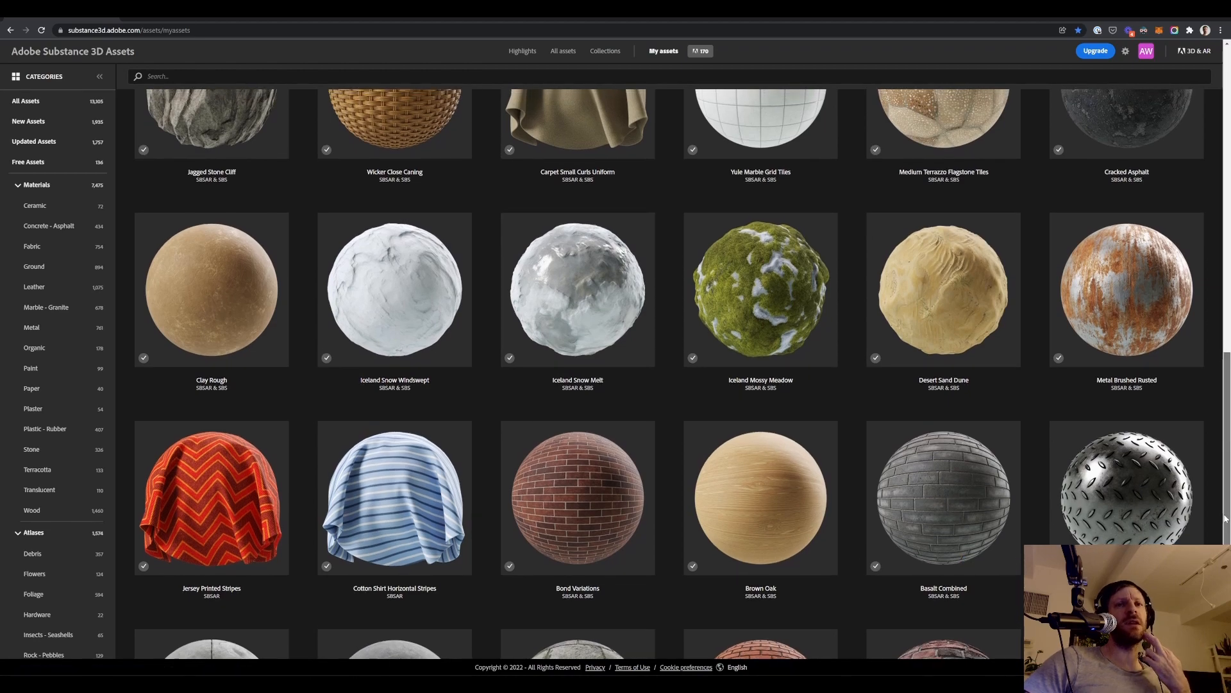
scroll(1225, 519, "up", 3)
scroll(1225, 518, "up", 6)
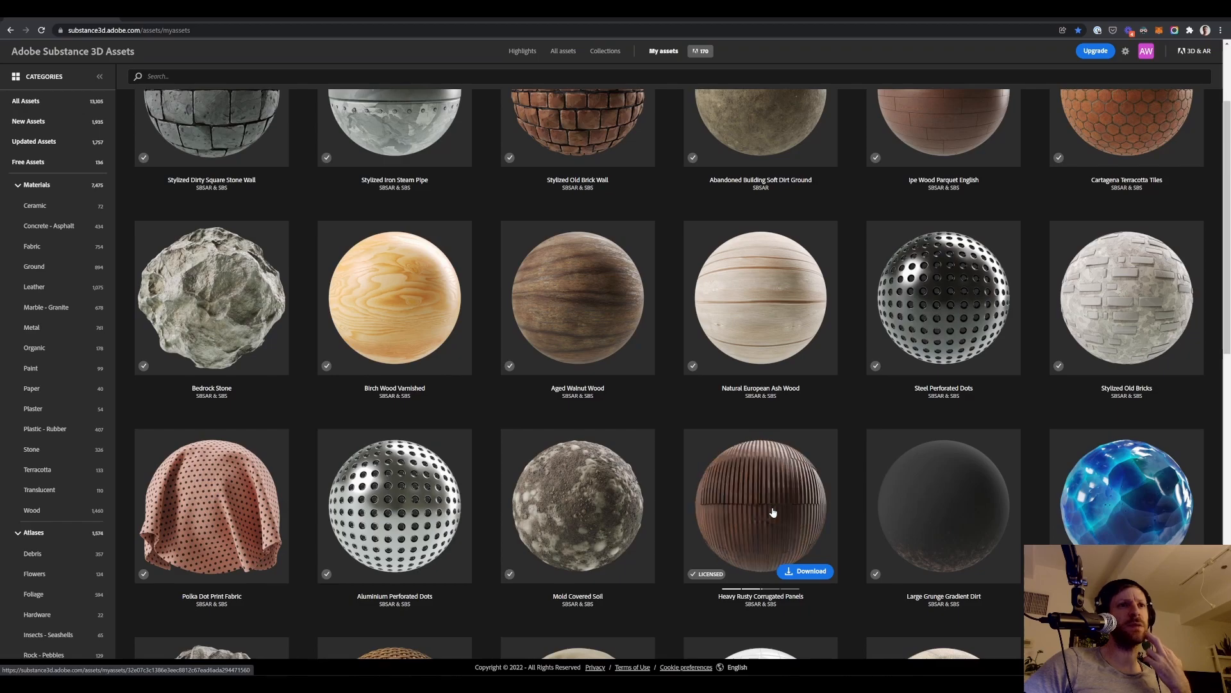
scroll(905, 497, "down", 15)
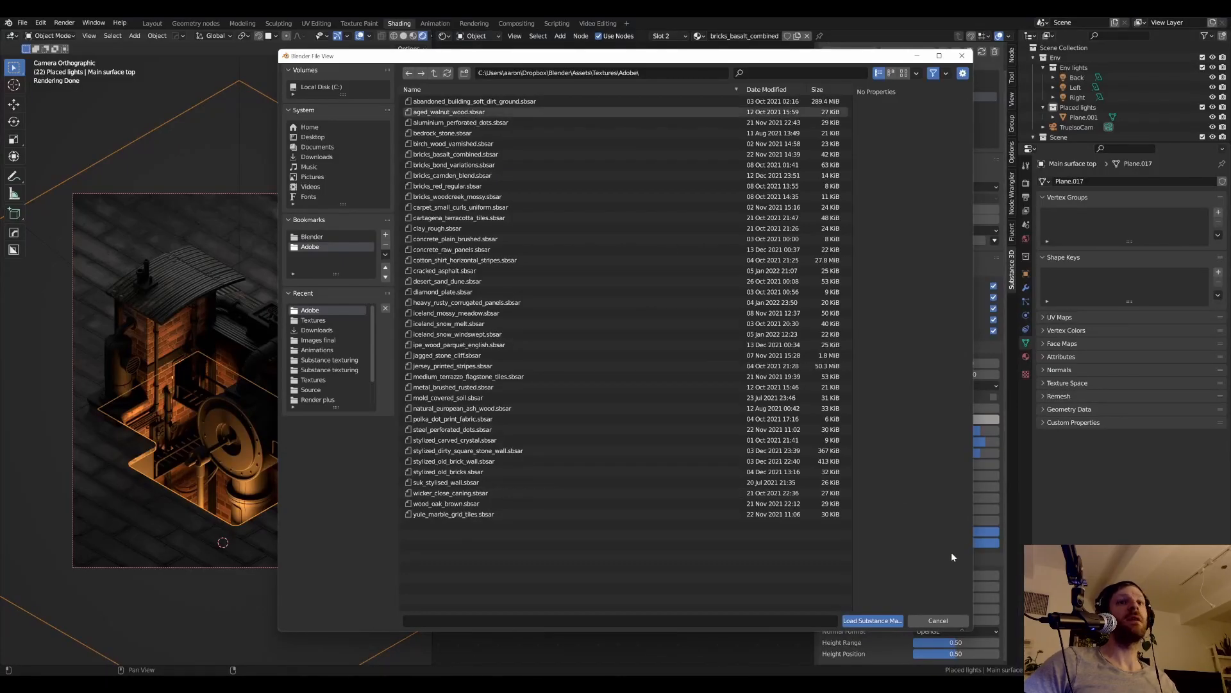
- Cancel loading a Substance material in Blender and view the industrial-35.png render up close in the Rendering workspace
left_click(938, 621)
scroll(295, 218, "up", 1)
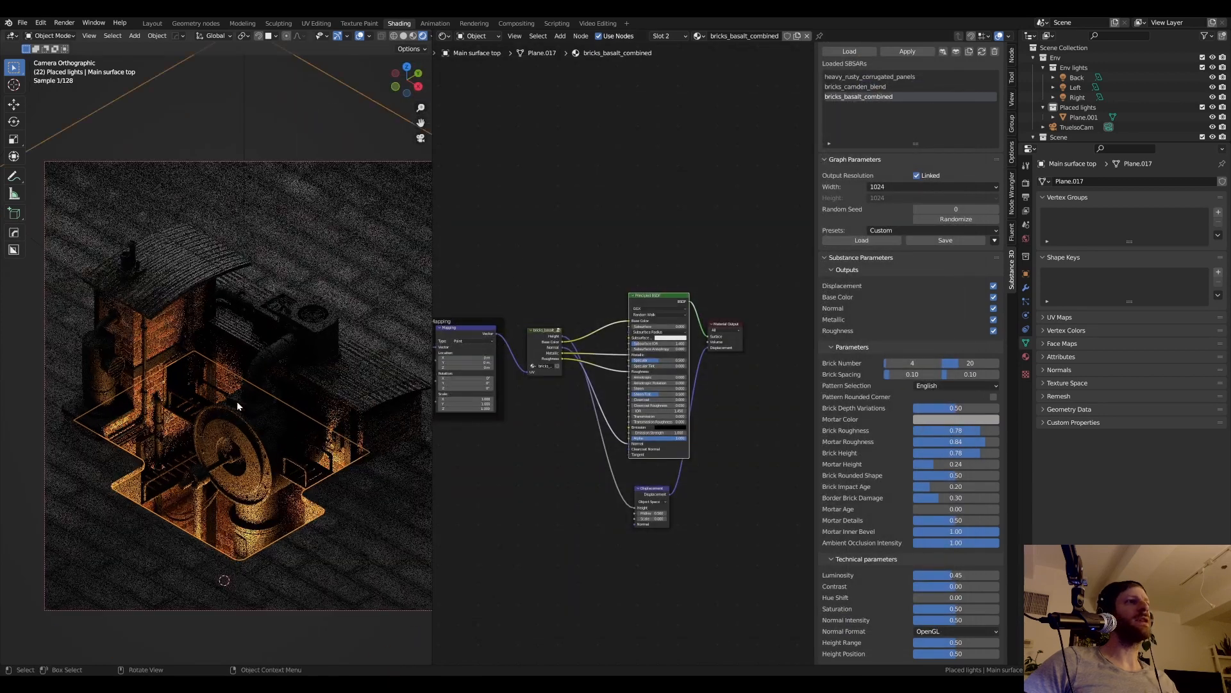
left_click(474, 23)
scroll(473, 338, "up", 5)
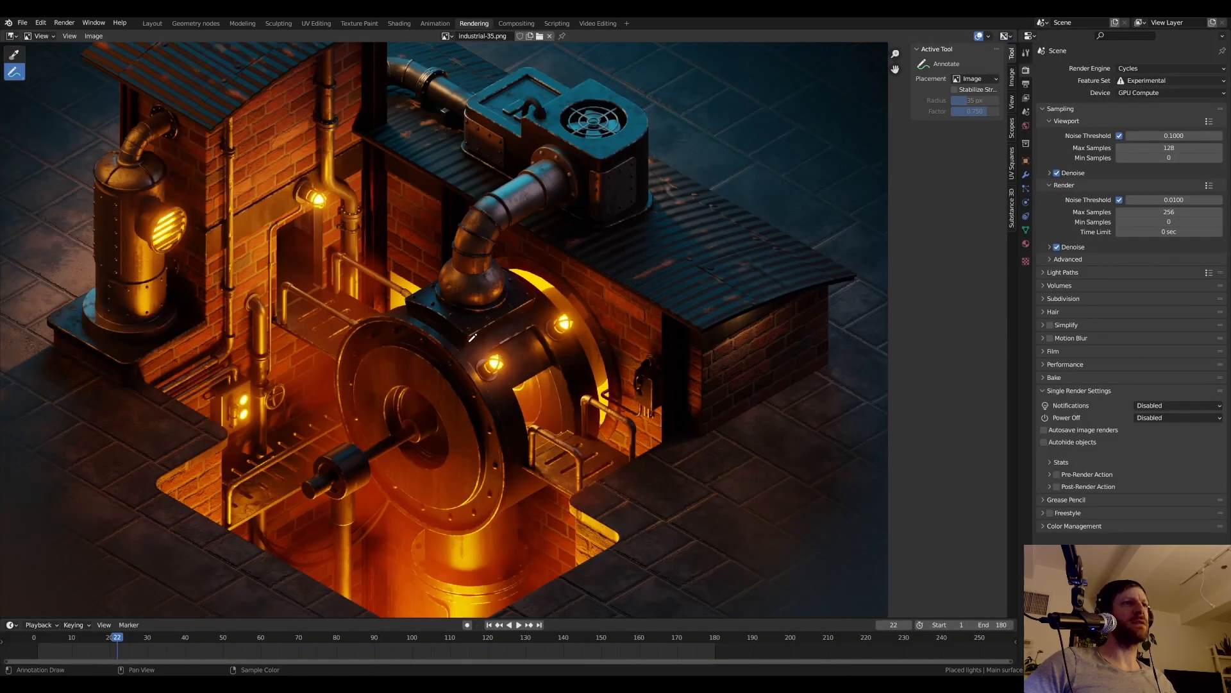
- Mark the large wheel, bent pipe and rooftop unit with freehand annotations on the render, and undo the strokes
mouse_move(420, 337)
left_mouse_down()
mouse_move(443, 555)
mouse_move(414, 340)
left_mouse_up()
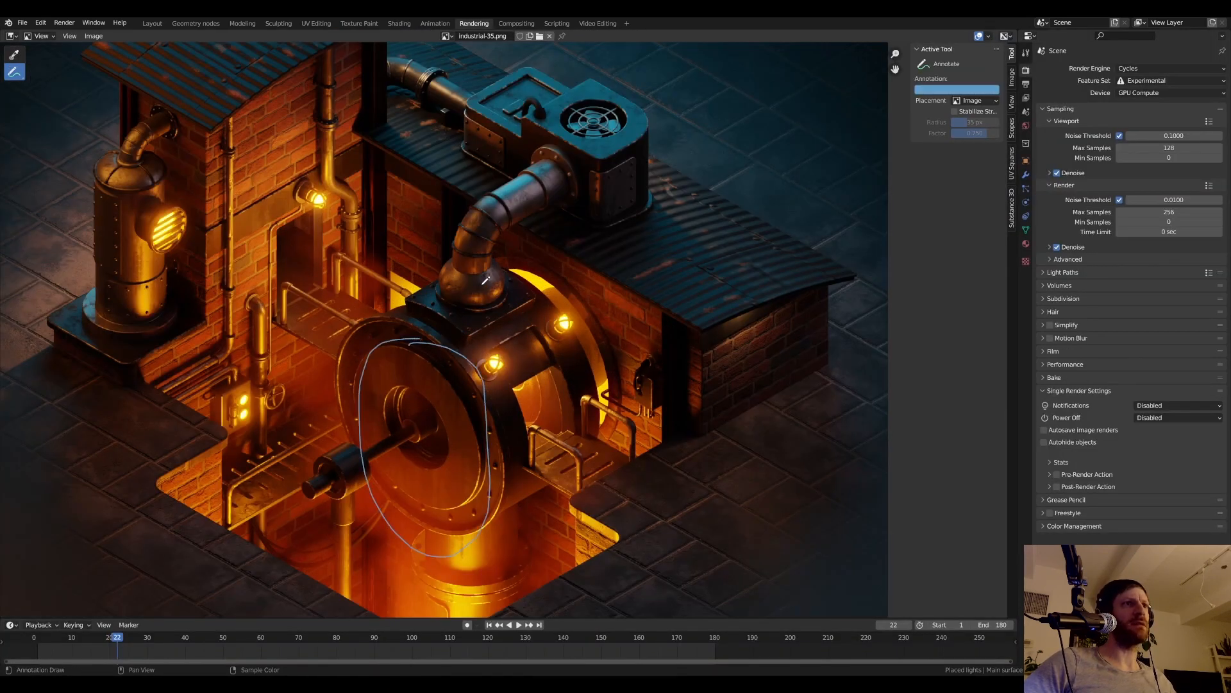
mouse_move(481, 112)
left_mouse_down()
mouse_move(577, 146)
mouse_move(506, 90)
left_mouse_up()
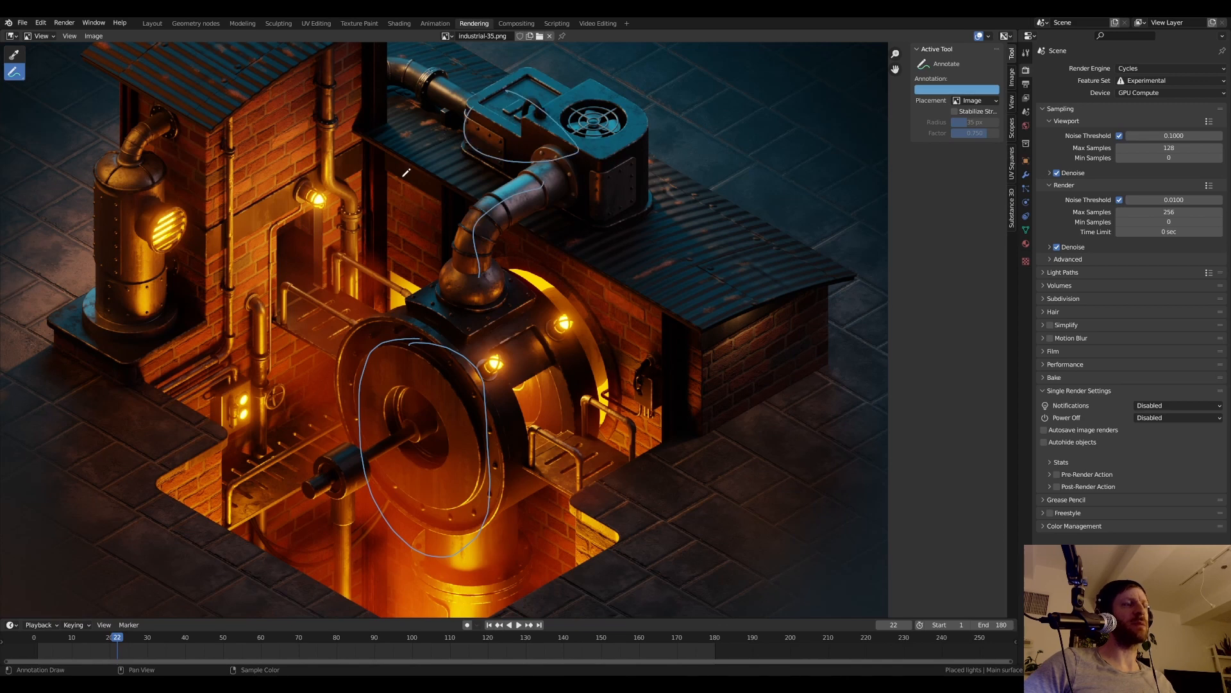
scroll(403, 176, "down", 1)
key("ctrl+z")
key("ctrl+z")
key("ctrl+z")
scroll(405, 215, "down", 1)
middle_click_drag(411, 214, 437, 234)
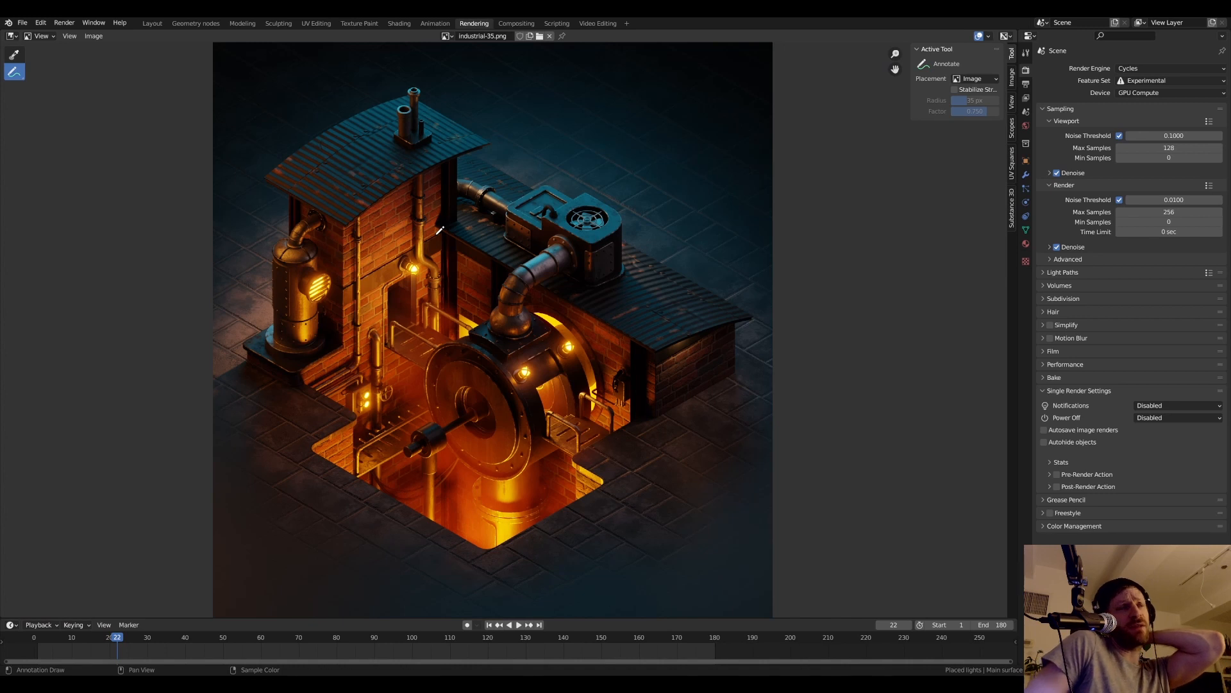
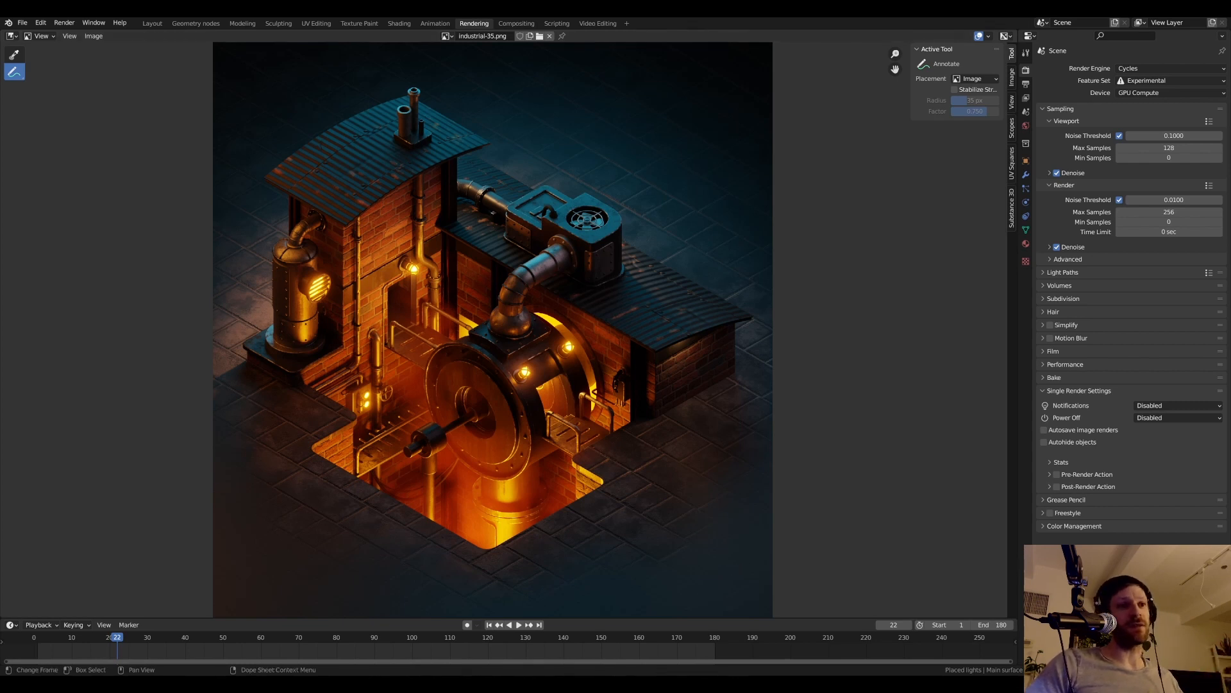
- Switch to File Explorer and open the Substance3DInBlenderData folder within the project's Textures folder
left_click(648, 684)
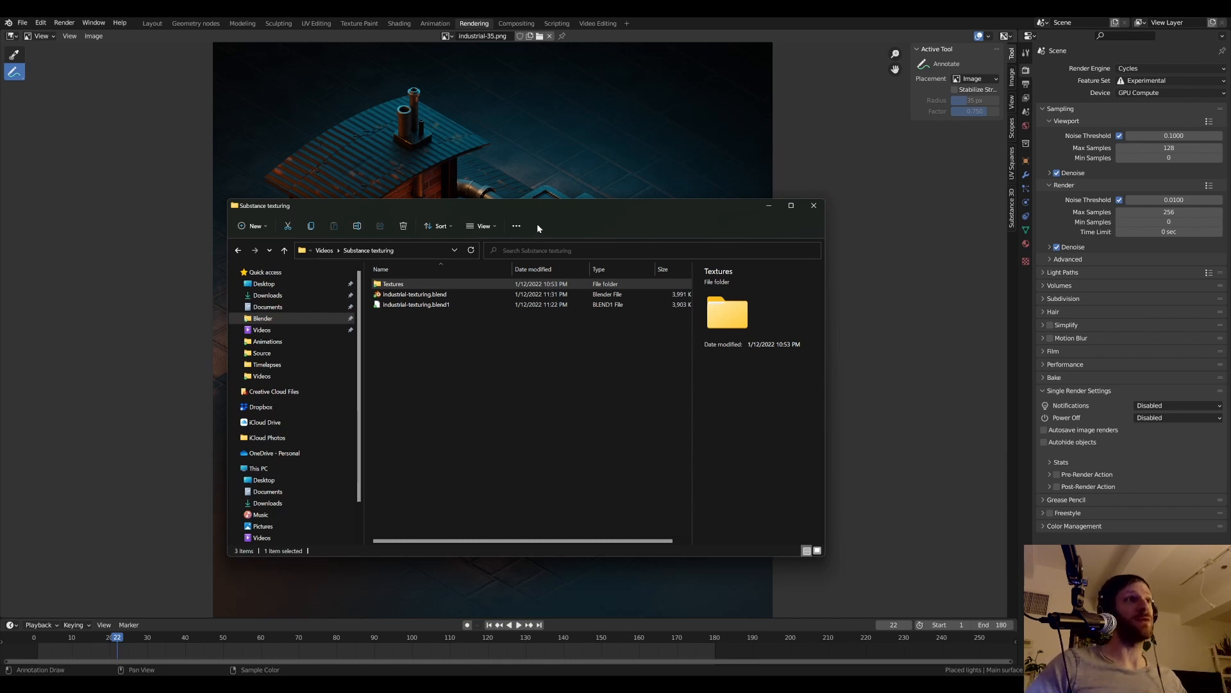
mouse_move(556, 210)
left_mouse_down()
mouse_move(622, 203)
mouse_move(566, 201)
left_mouse_up()
double_click(447, 280)
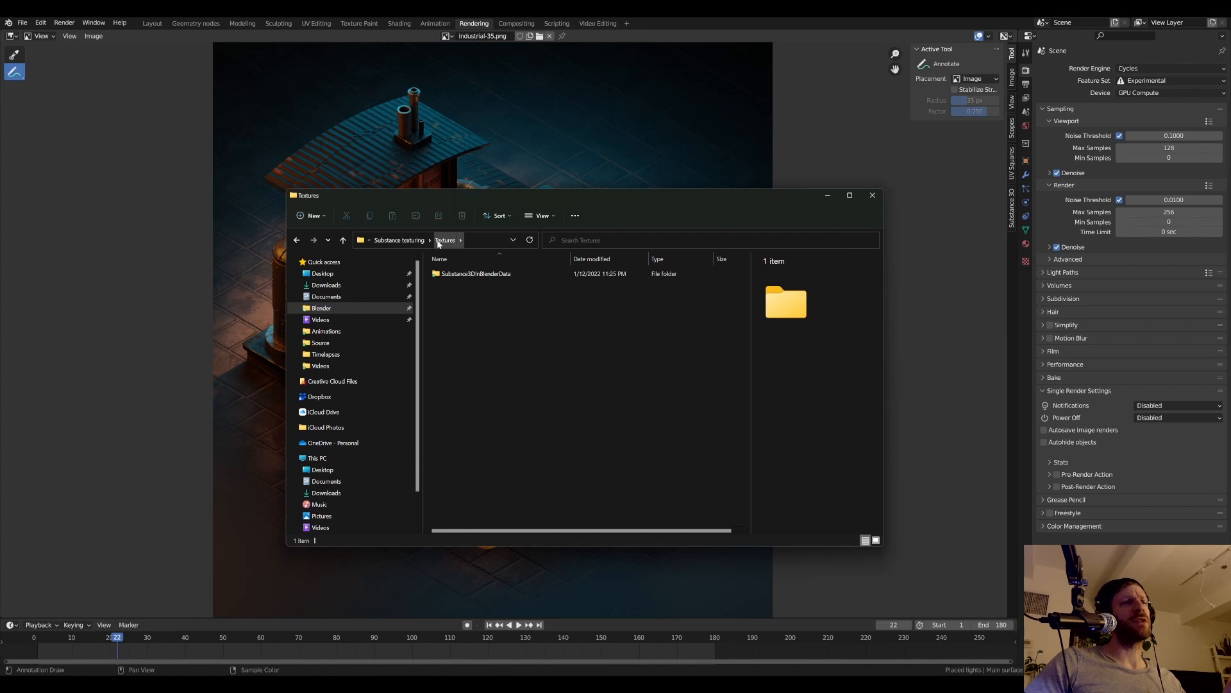
left_click_drag(558, 198, 541, 212)
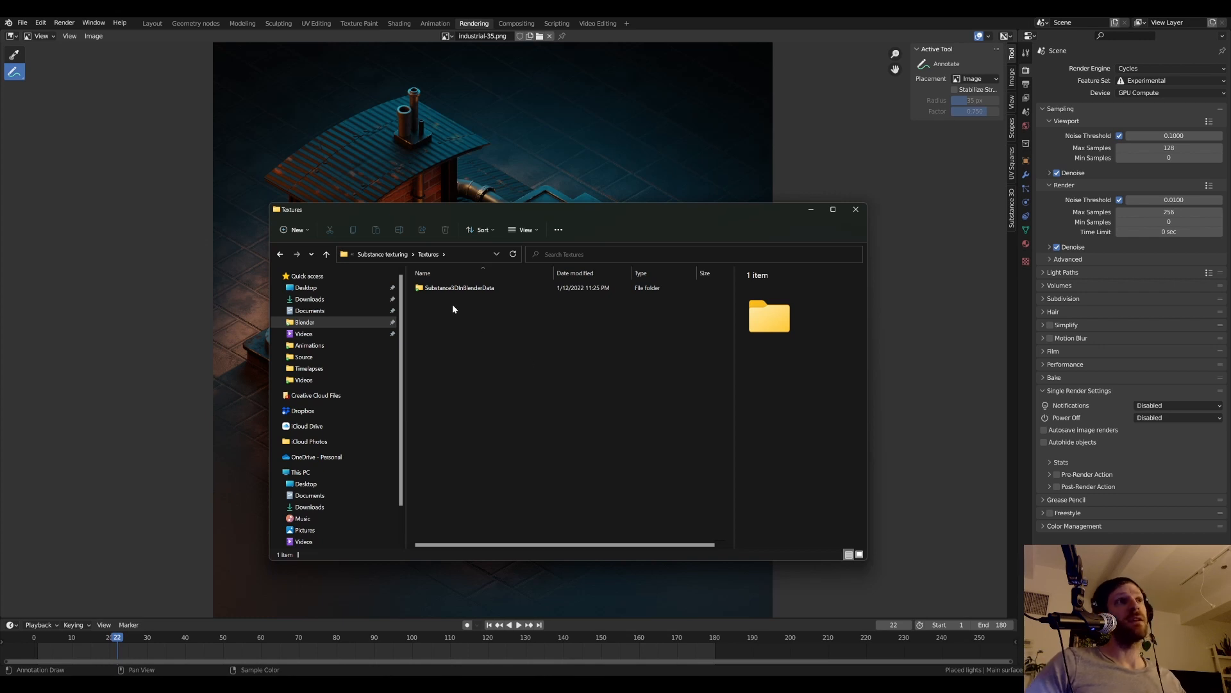
left_click(394, 256)
double_click(431, 288)
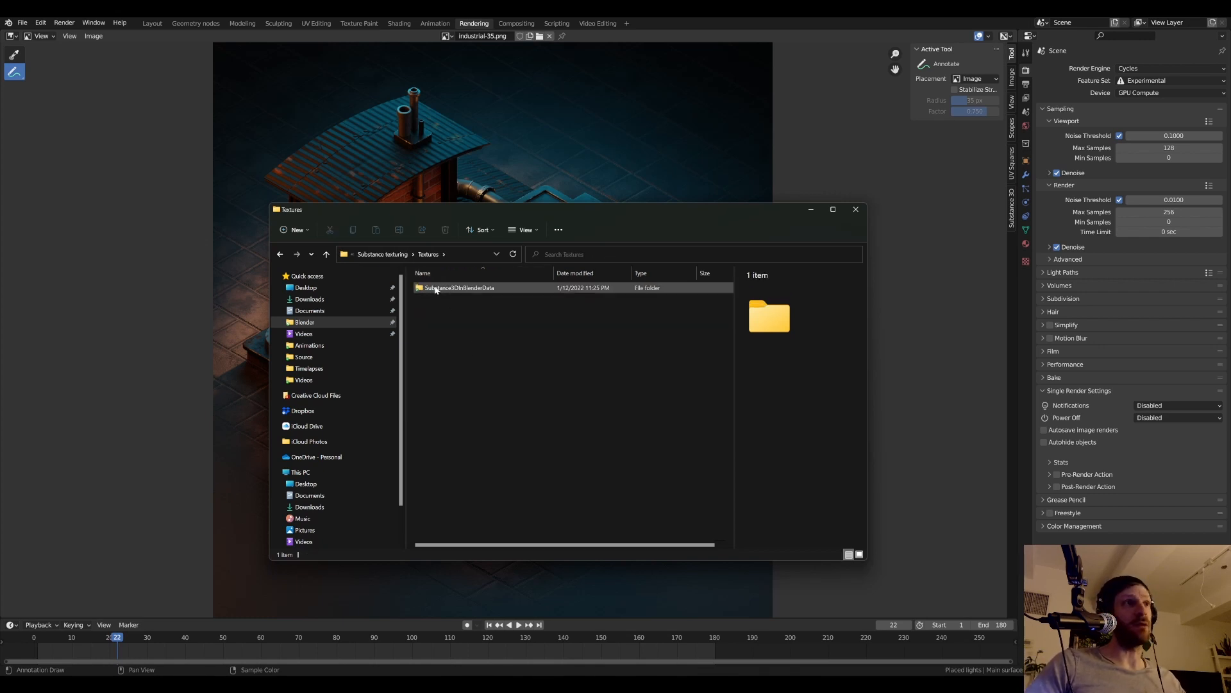
double_click(436, 289)
left_click_drag(522, 210, 536, 207)
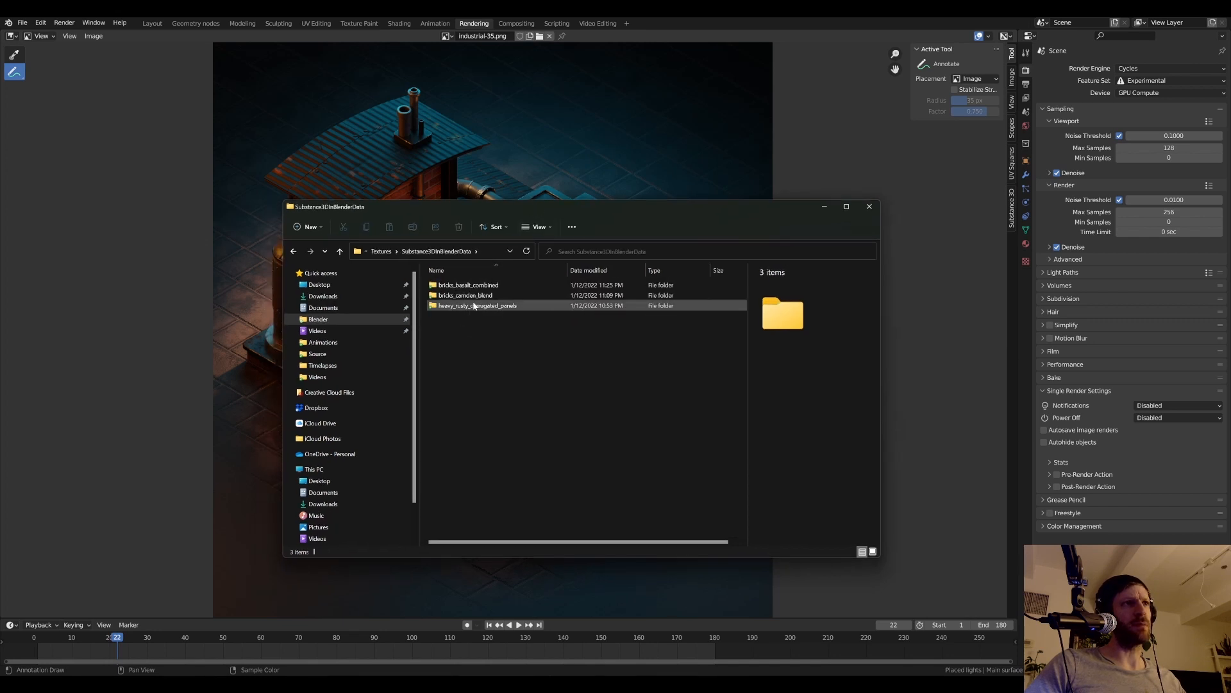
- Examine the exported texture files in the bricks_basalt_combined folder and return to Blender
double_click(468, 285)
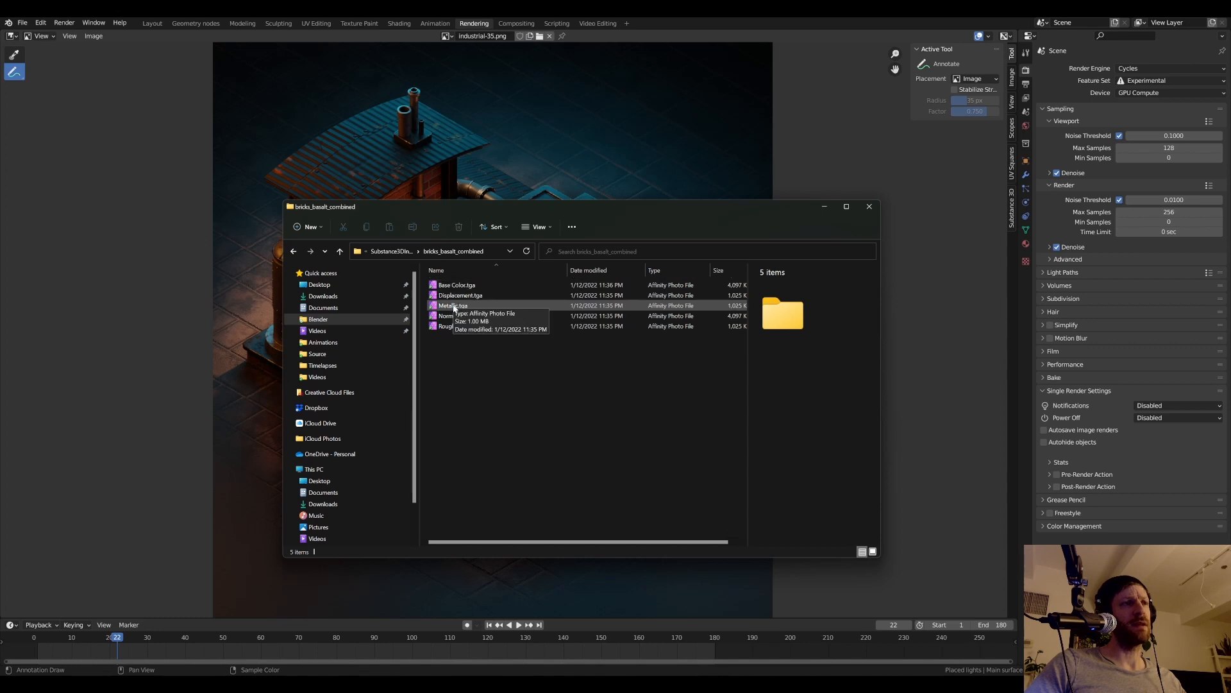
left_click_drag(544, 201, 549, 195)
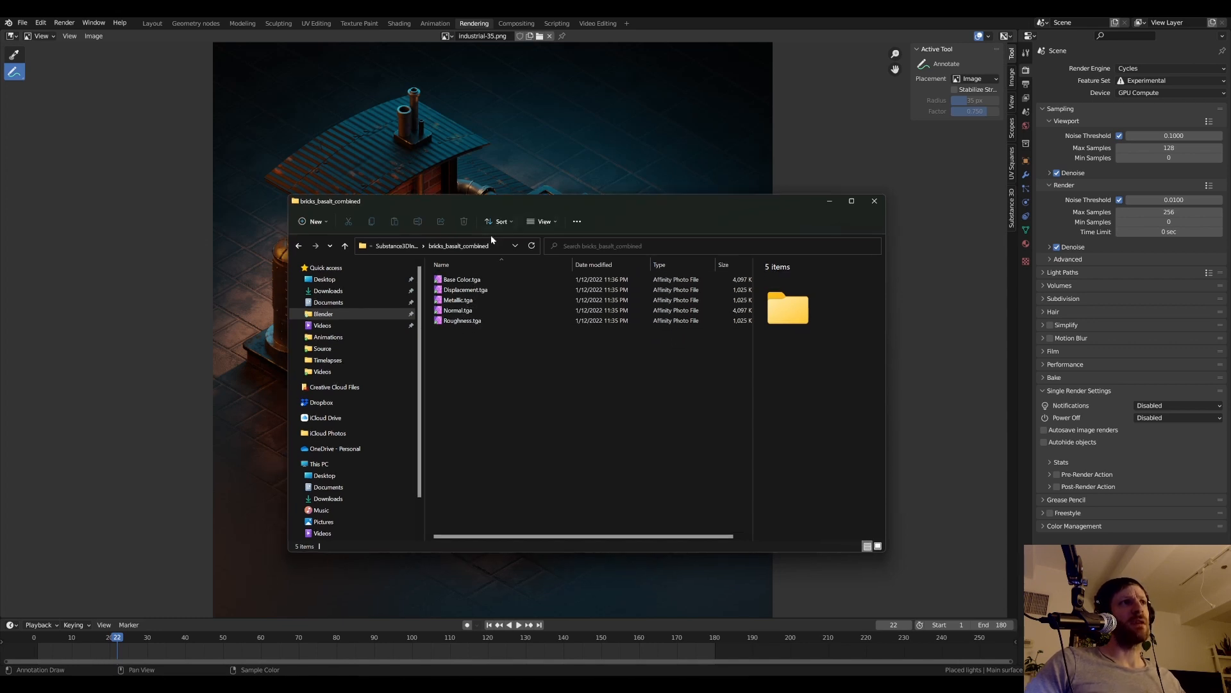
left_click(411, 248)
key("alt+Tab")
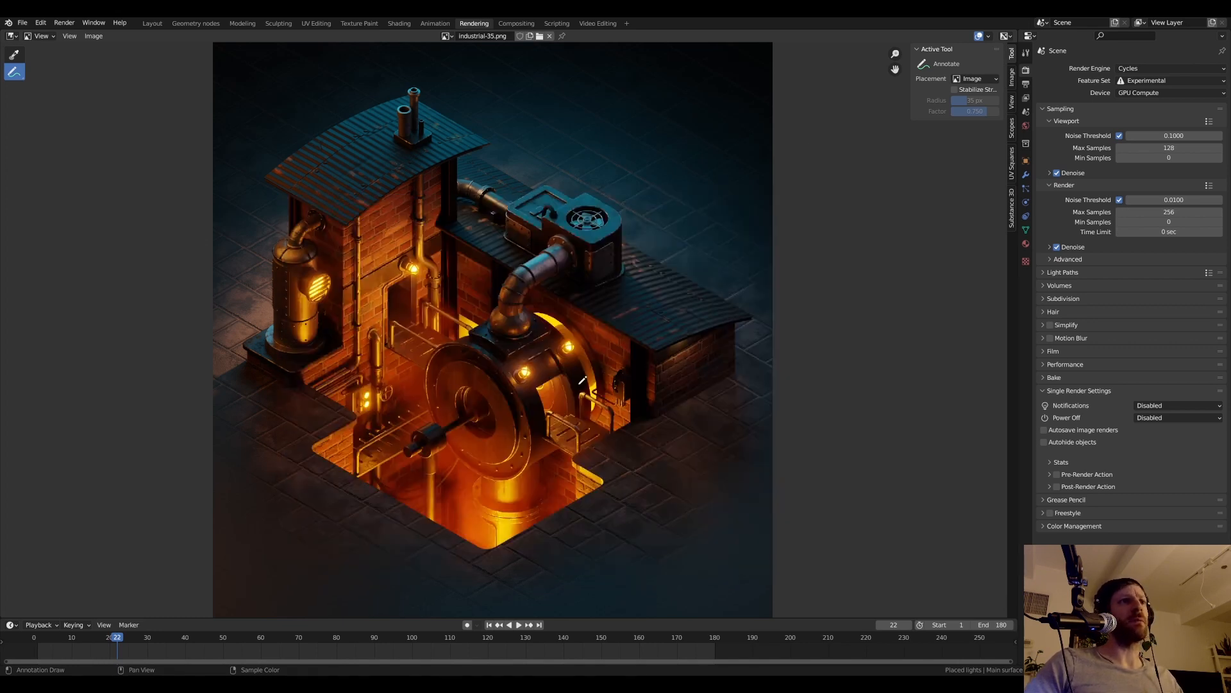
- Open the bricks_basalt_combined node group in the Shading workspace, examine its image texture nodes, and exit the group
mouse_move(626, 683)
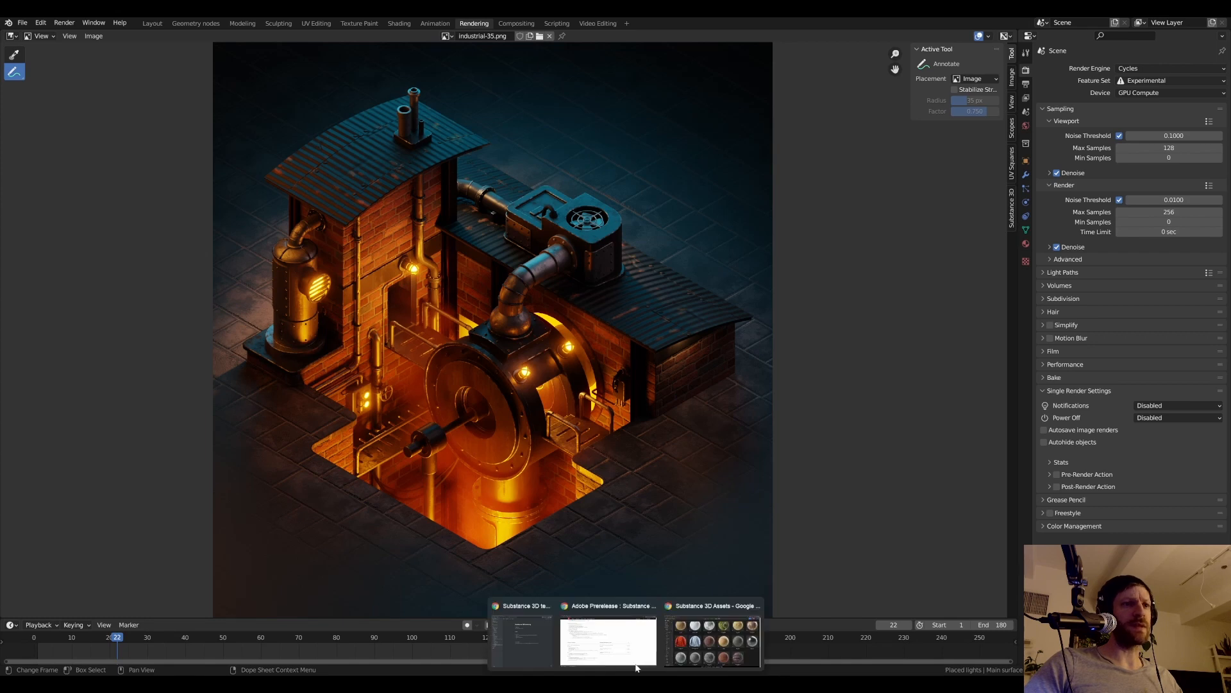
left_click(399, 23)
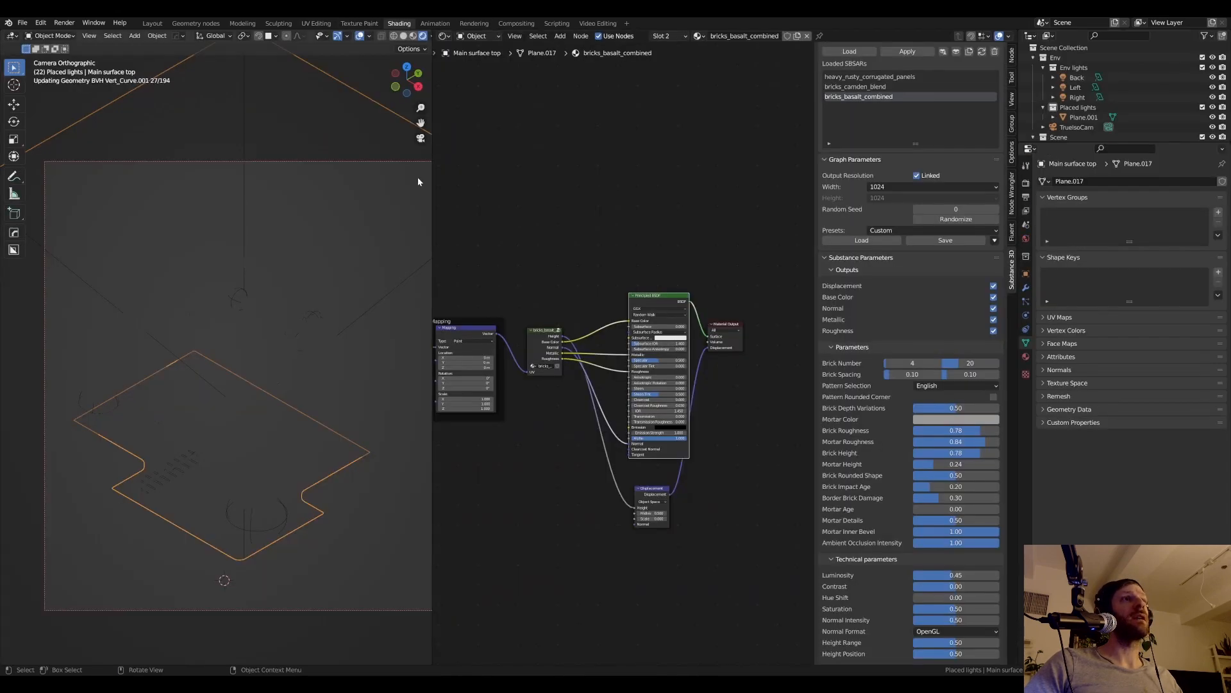
scroll(557, 308, "up", 3)
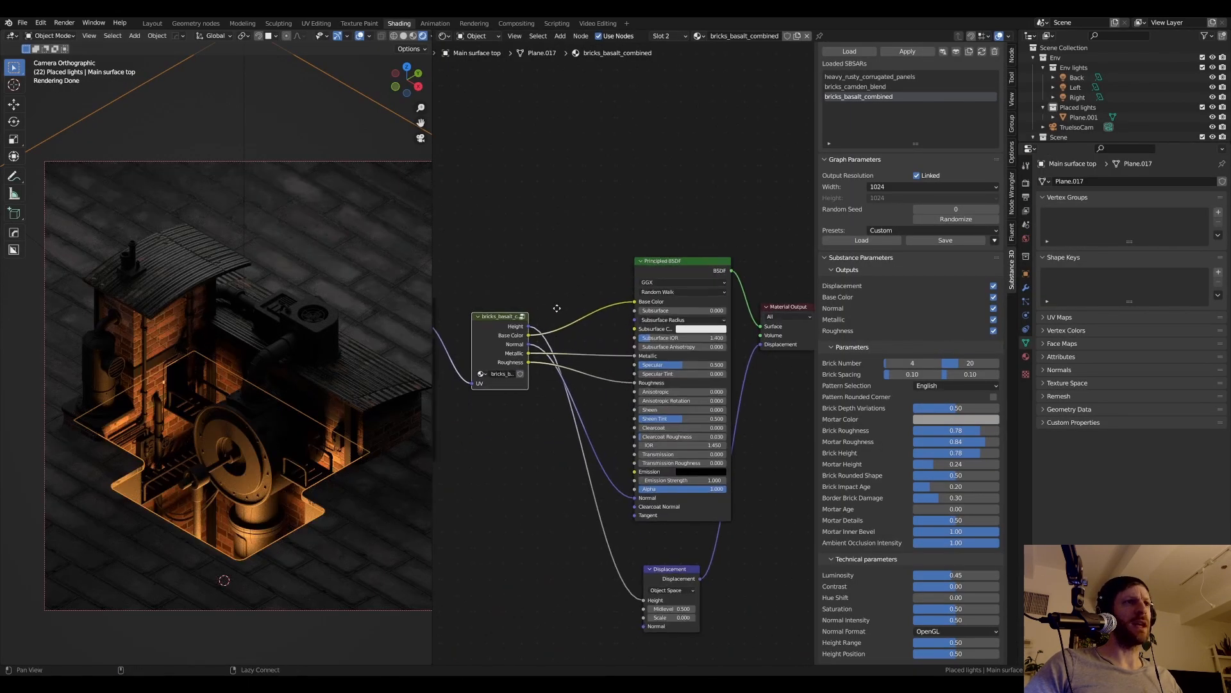
scroll(557, 308, "left", 4, "ctrl")
left_click_drag(574, 339, 609, 300)
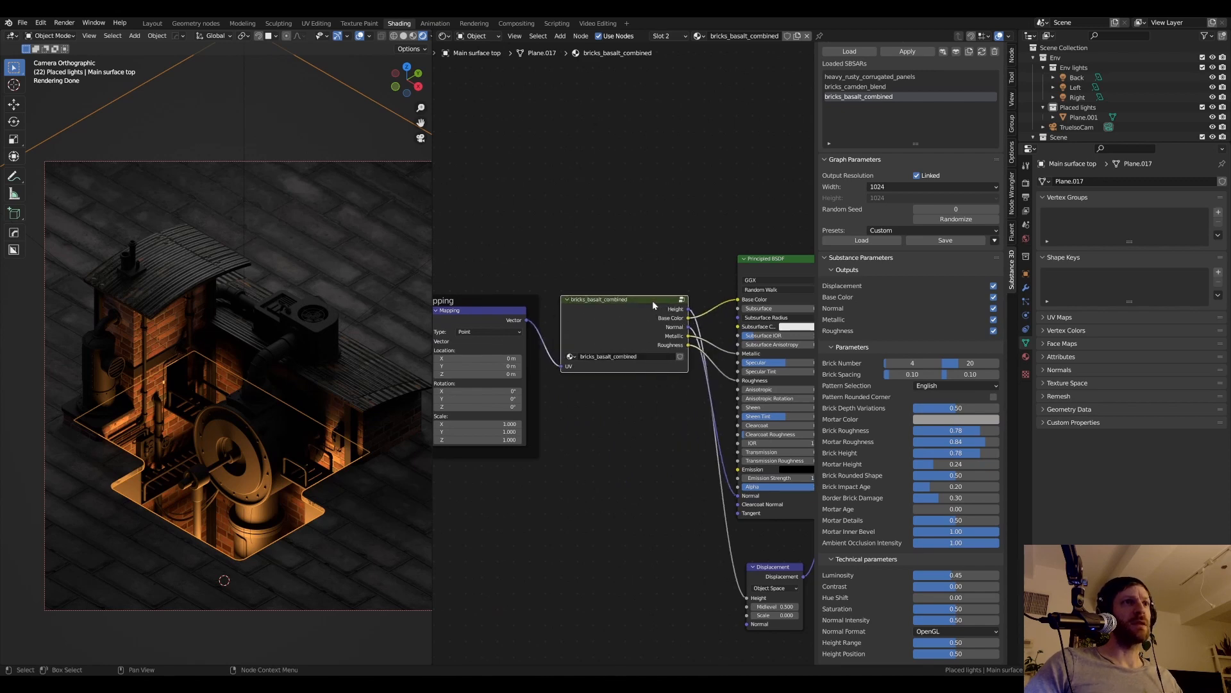
key("Tab")
middle_click_drag(621, 271, 731, 168)
scroll(701, 229, "up", 2)
middle_click_drag(699, 231, 605, 321)
scroll(610, 339, "down", 1)
scroll(672, 335, "down", 2)
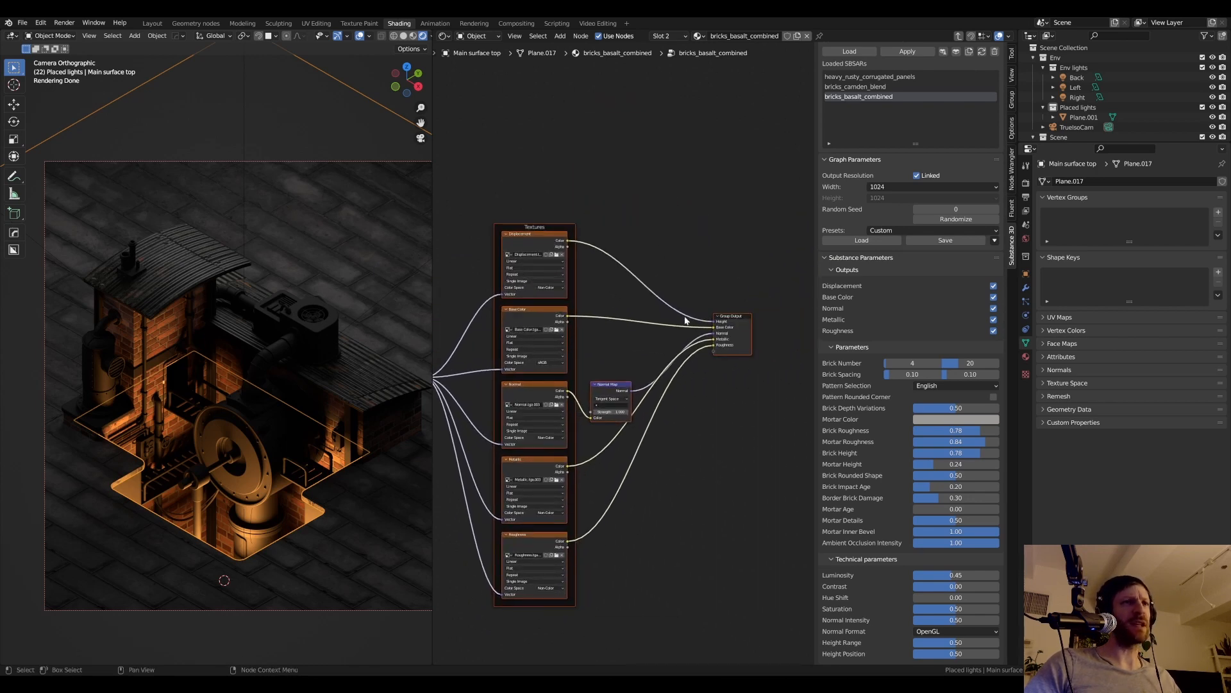
key("Tab")
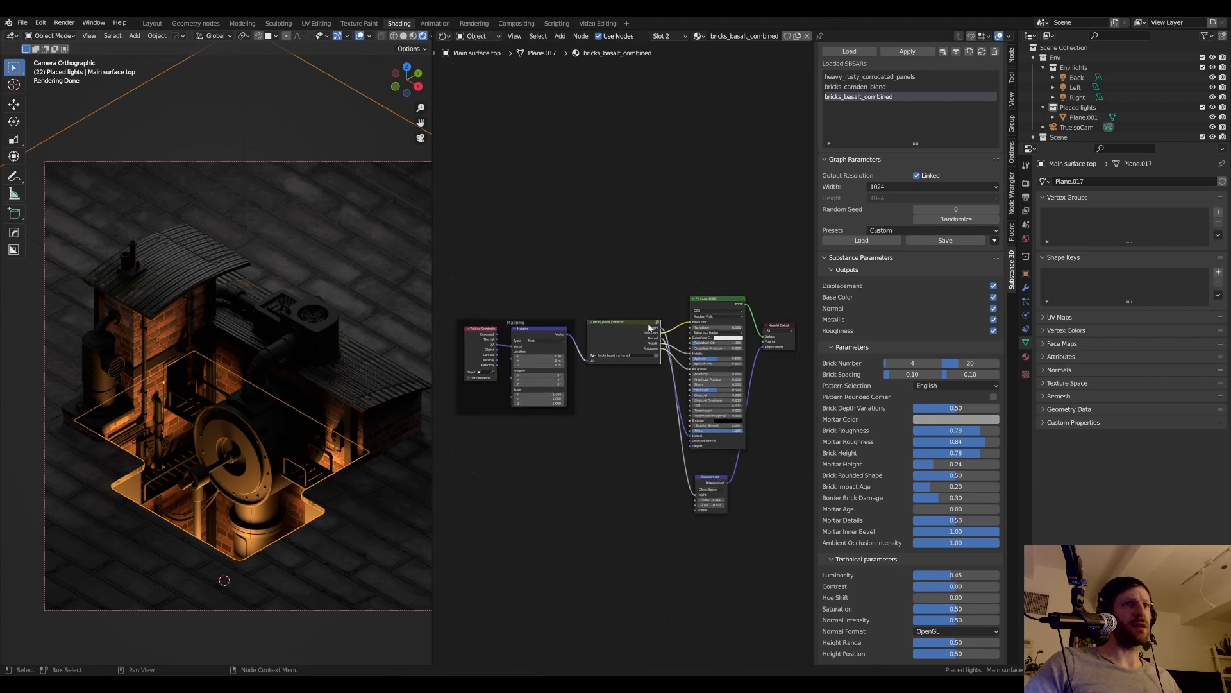
scroll(648, 333, "down", 1)
scroll(626, 252, "down", 1)
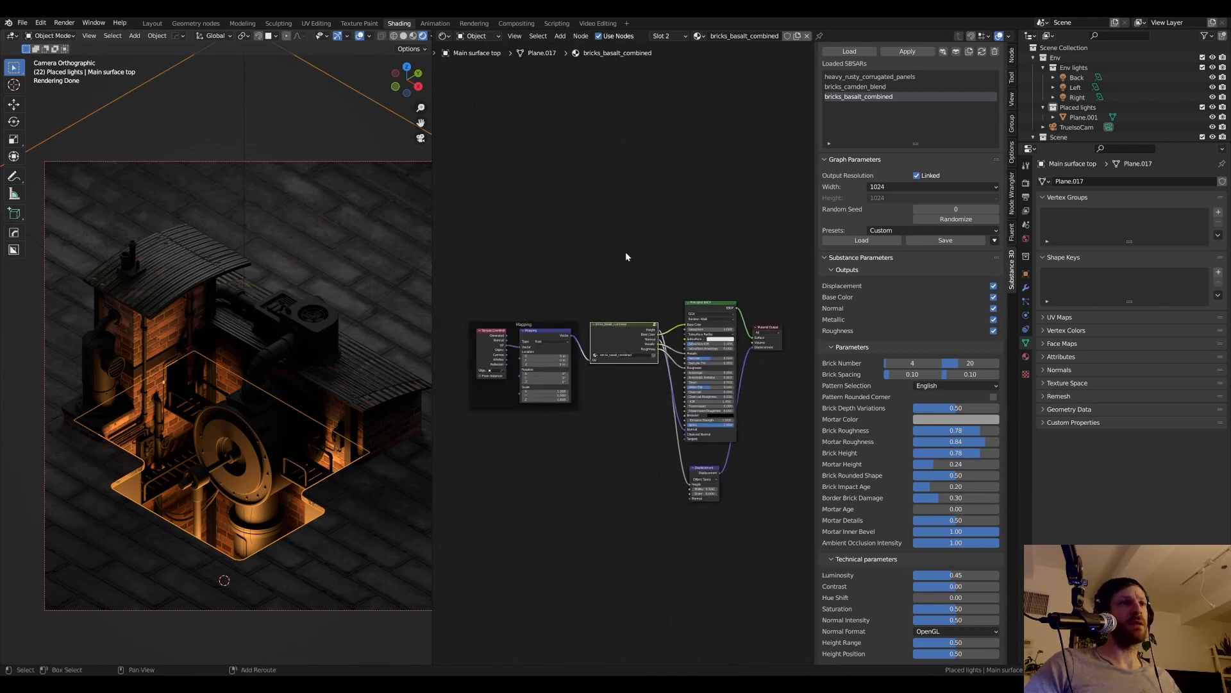
middle_click_drag(626, 252, 675, 236)
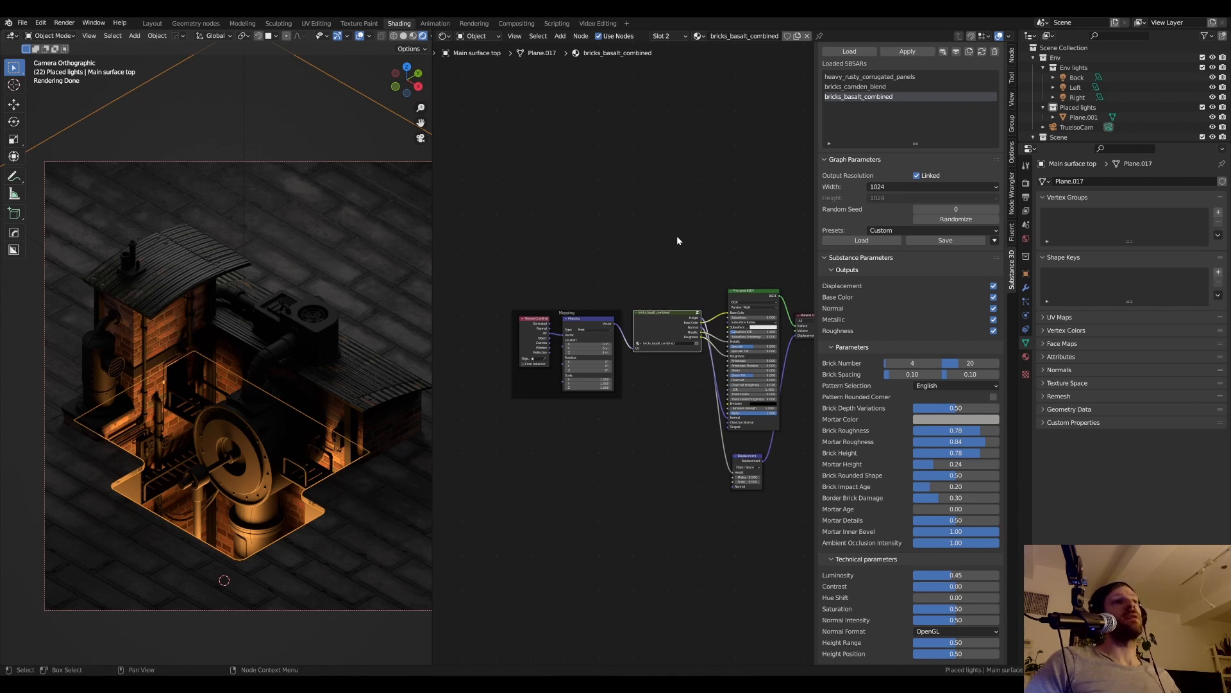
- Switch to File Explorer and go up from Substance3DInBlenderData to the Substance texturing project folder
key("alt+Tab")
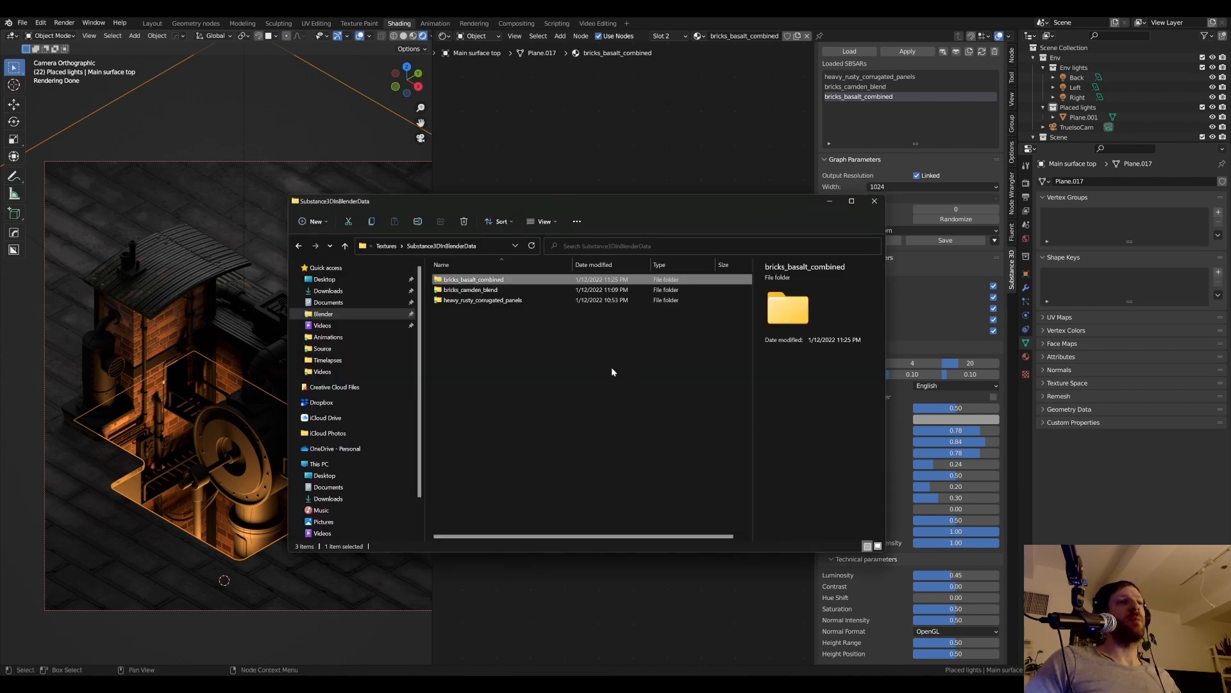
left_click(388, 246)
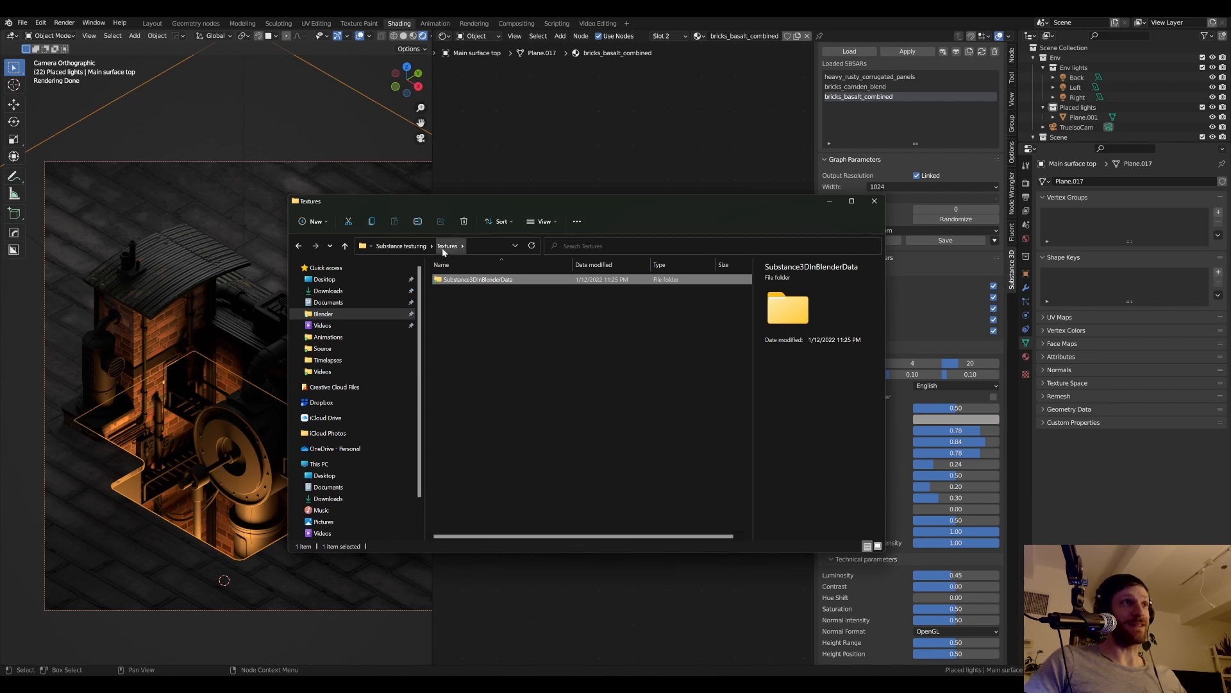
left_click(411, 247)
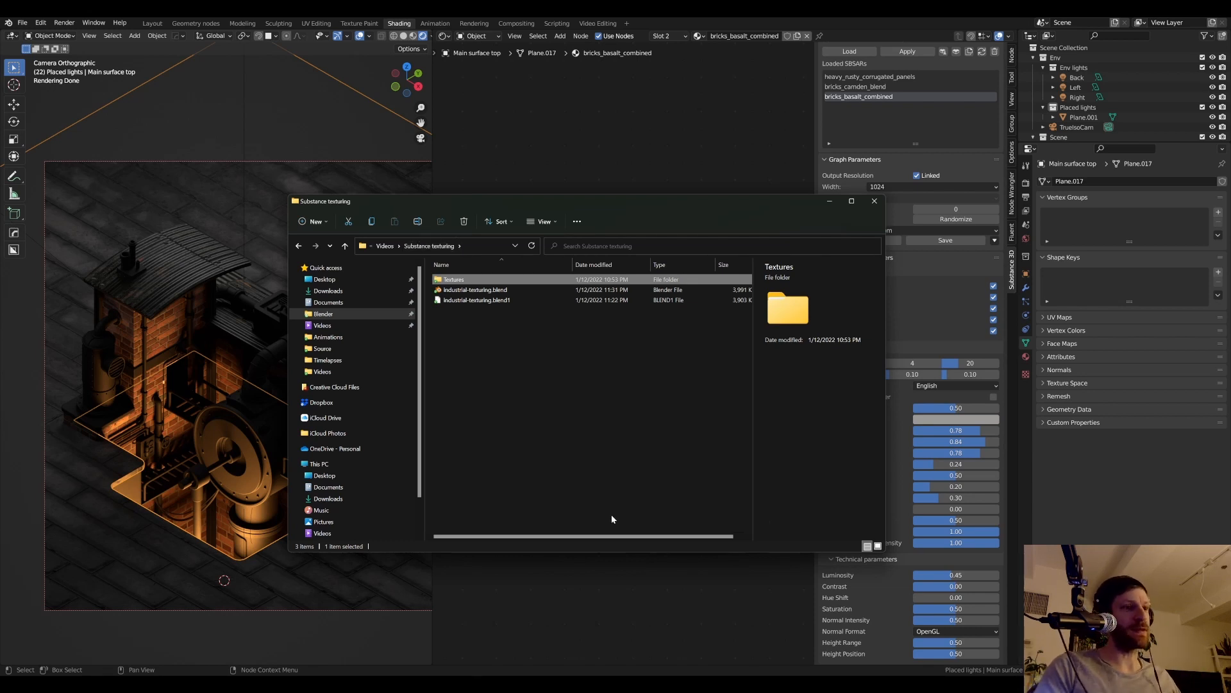
- Search Windows for Task Manager, launch it, and enlarge its window to show more of the process list
key("super")
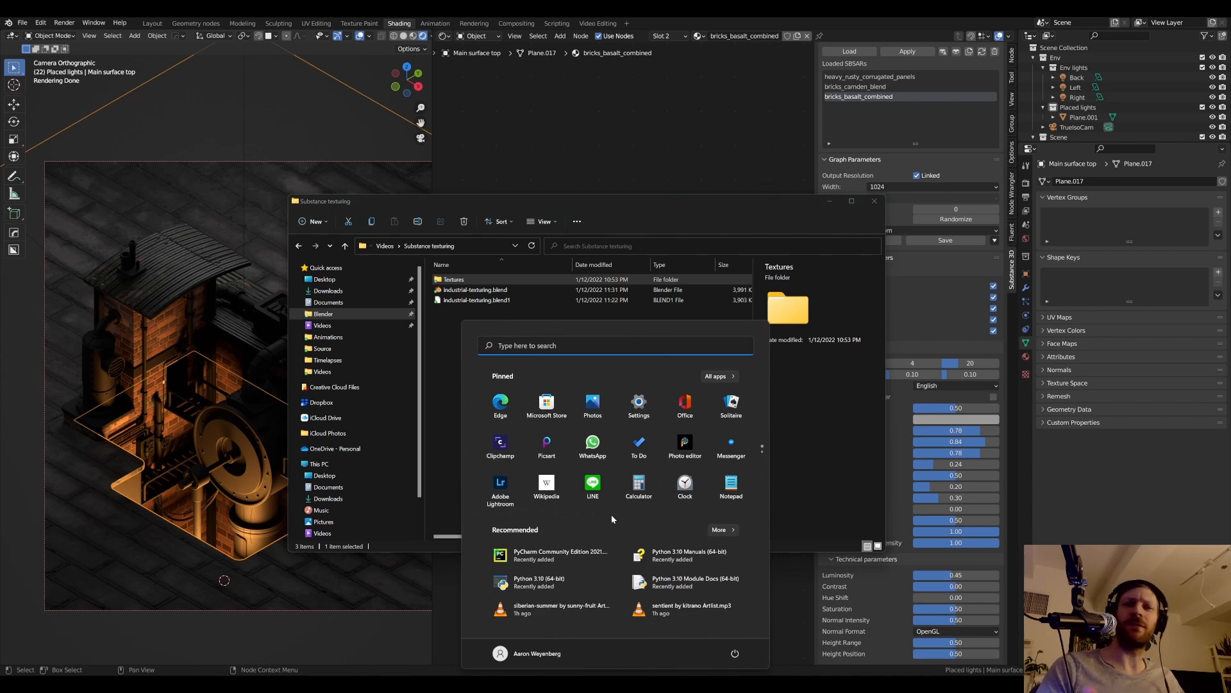
key("super")
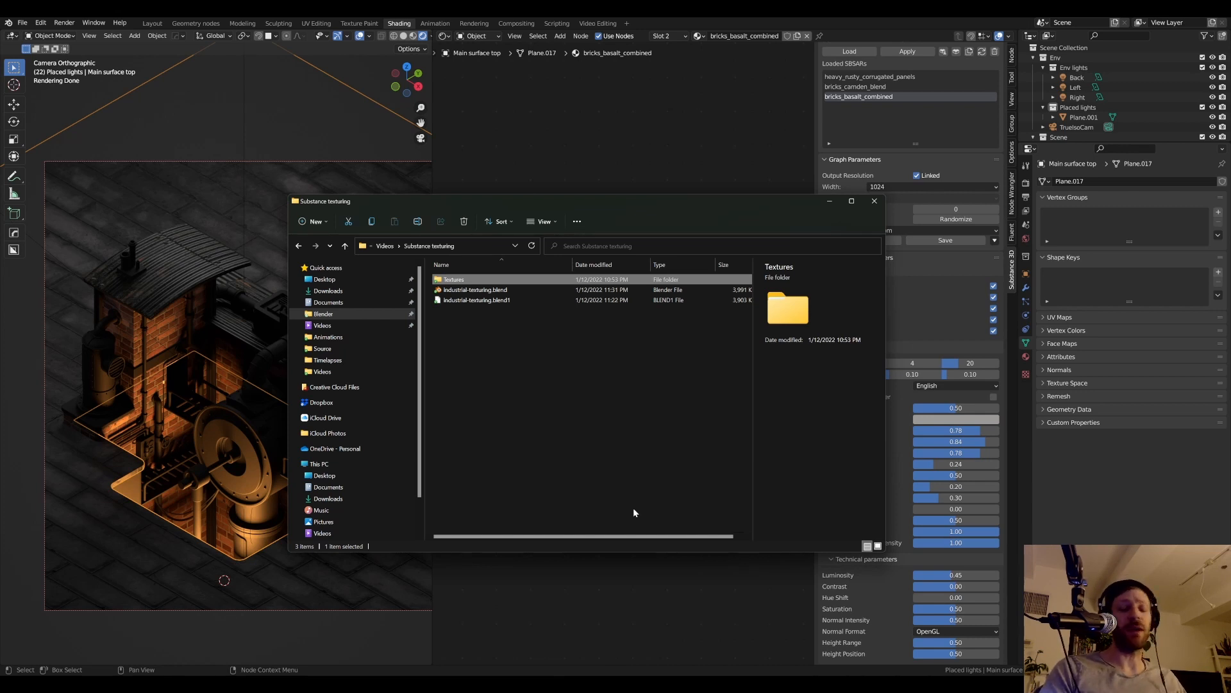
key("super")
type("tak")
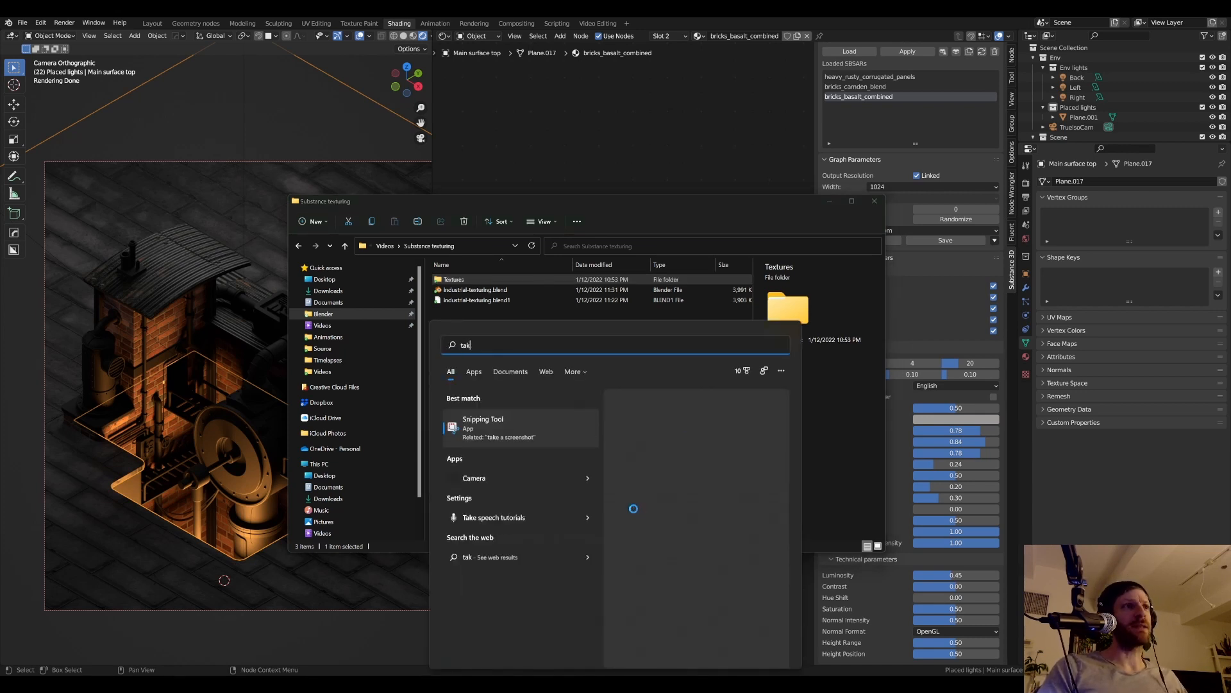
key("BackSpace")
type("sk Manager")
key("Return")
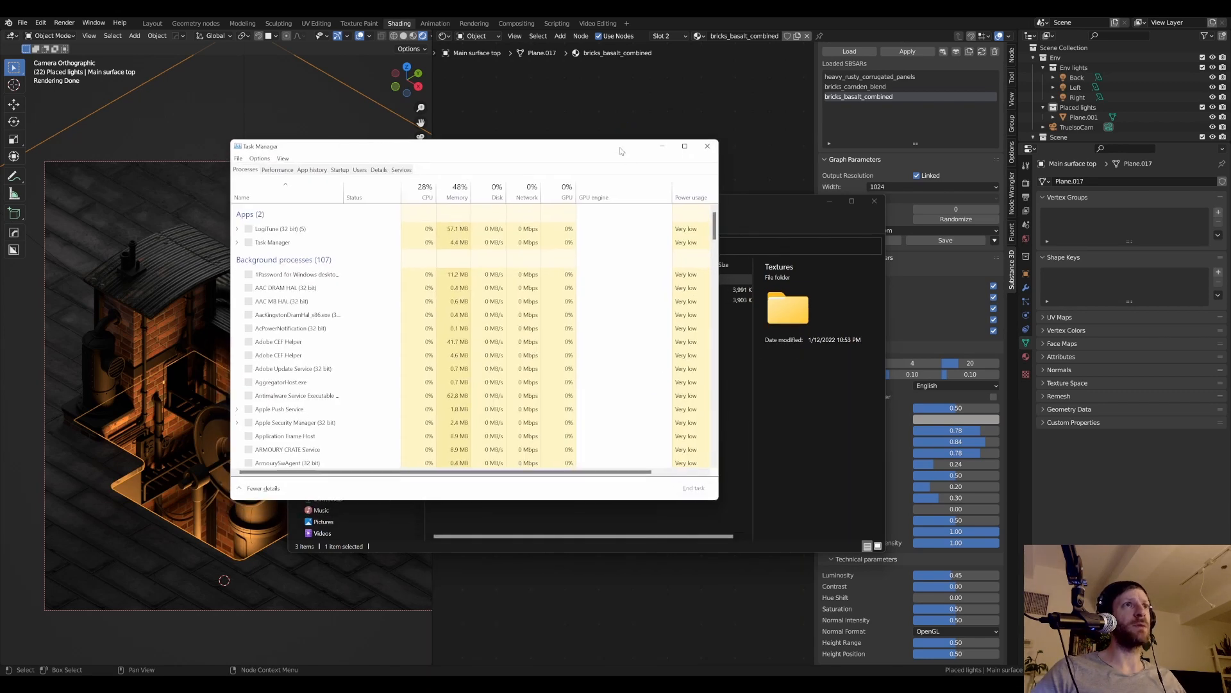
left_click_drag(717, 502, 918, 589)
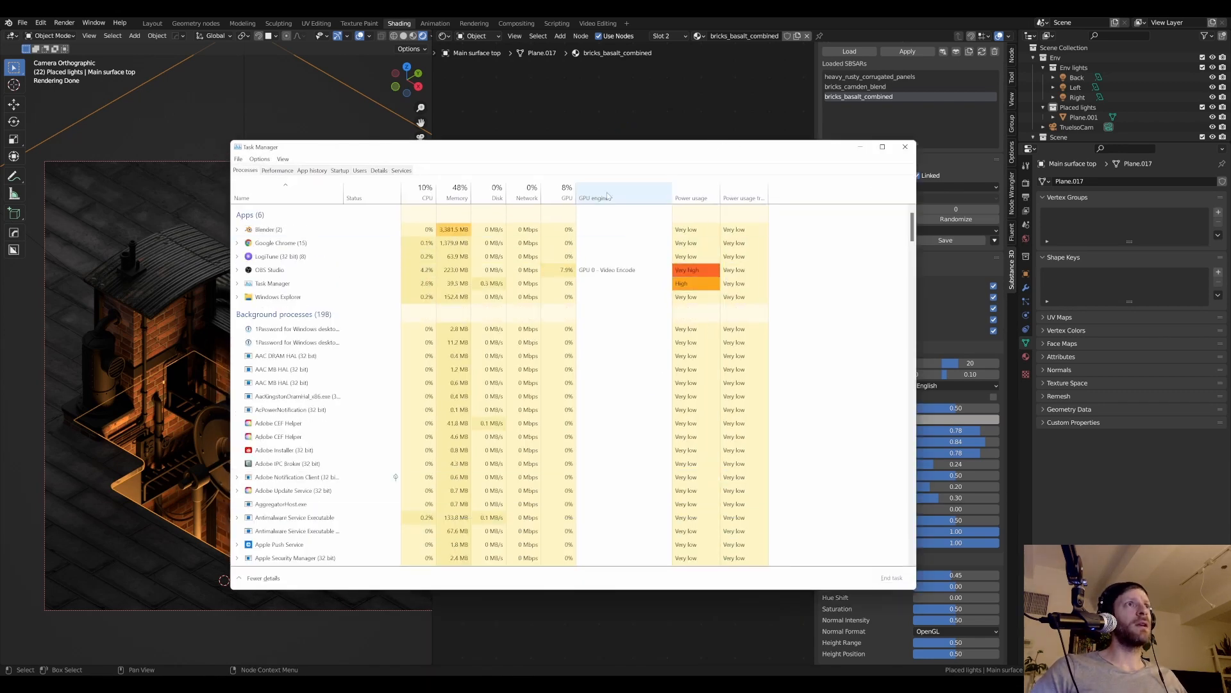
left_click_drag(599, 154, 609, 152)
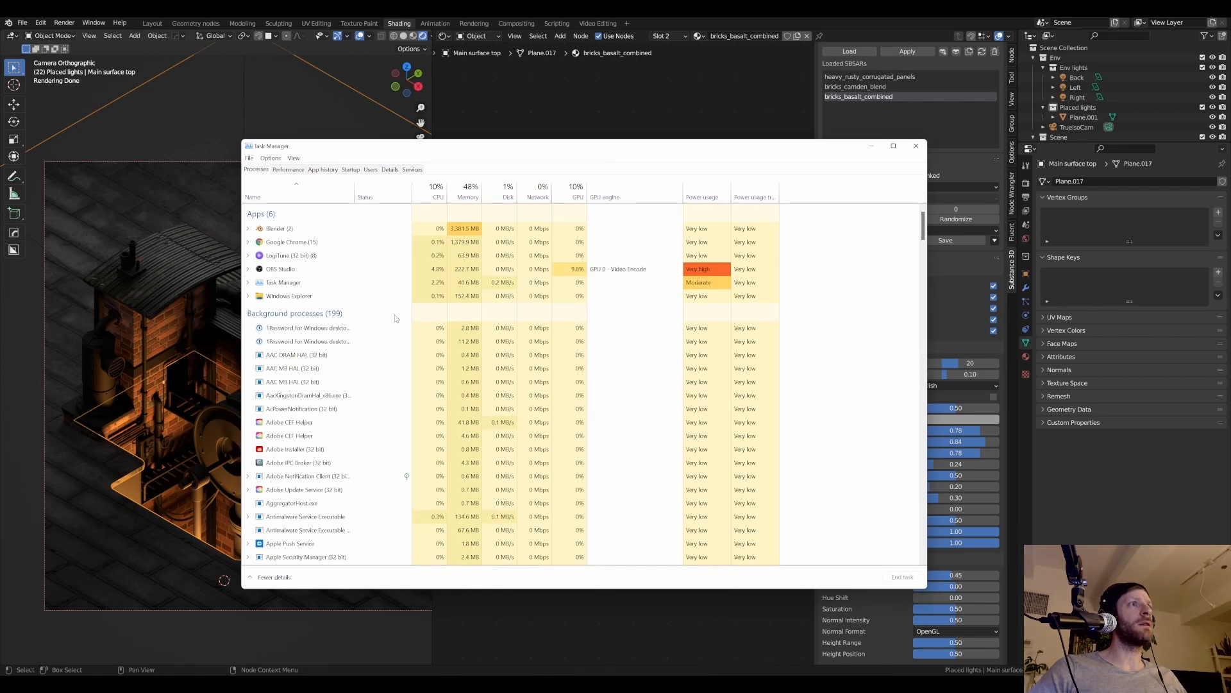
- Examine the substance_remote_engine.exe process within Blender's process group, then close Task Manager and return to Blender
left_click(248, 229)
left_click(324, 251)
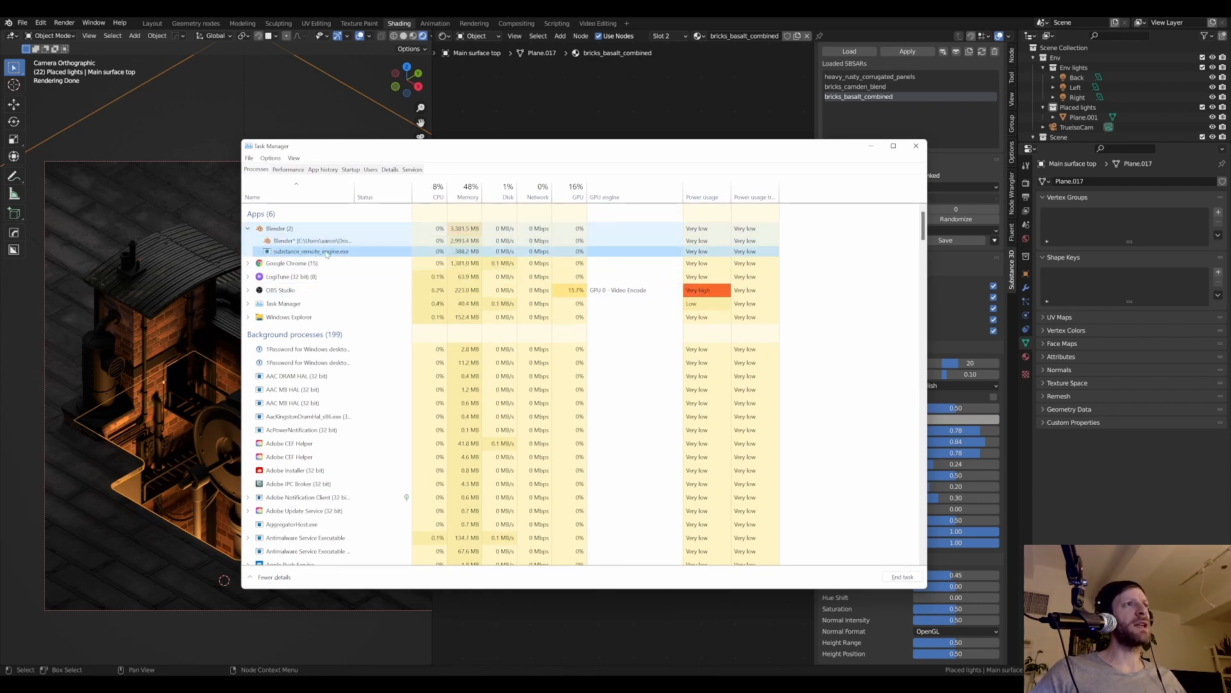
mouse_move(456, 152)
left_mouse_down()
mouse_move(483, 161)
mouse_move(436, 155)
left_mouse_up()
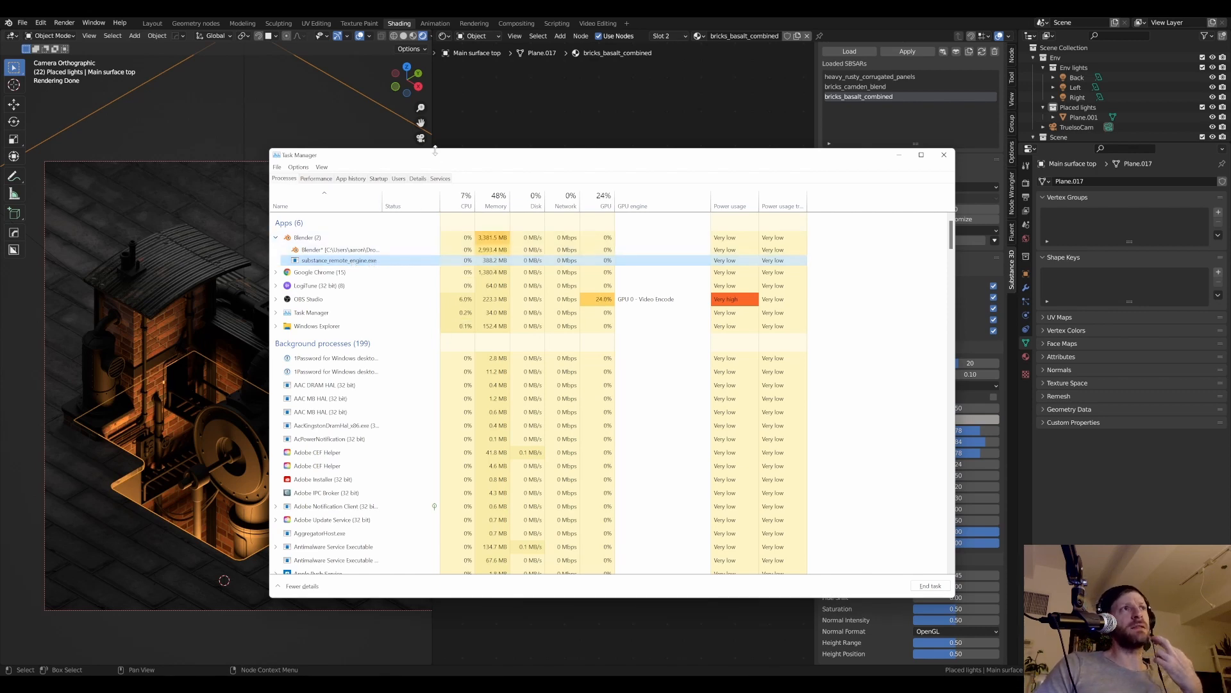
left_click_drag(439, 158, 440, 158)
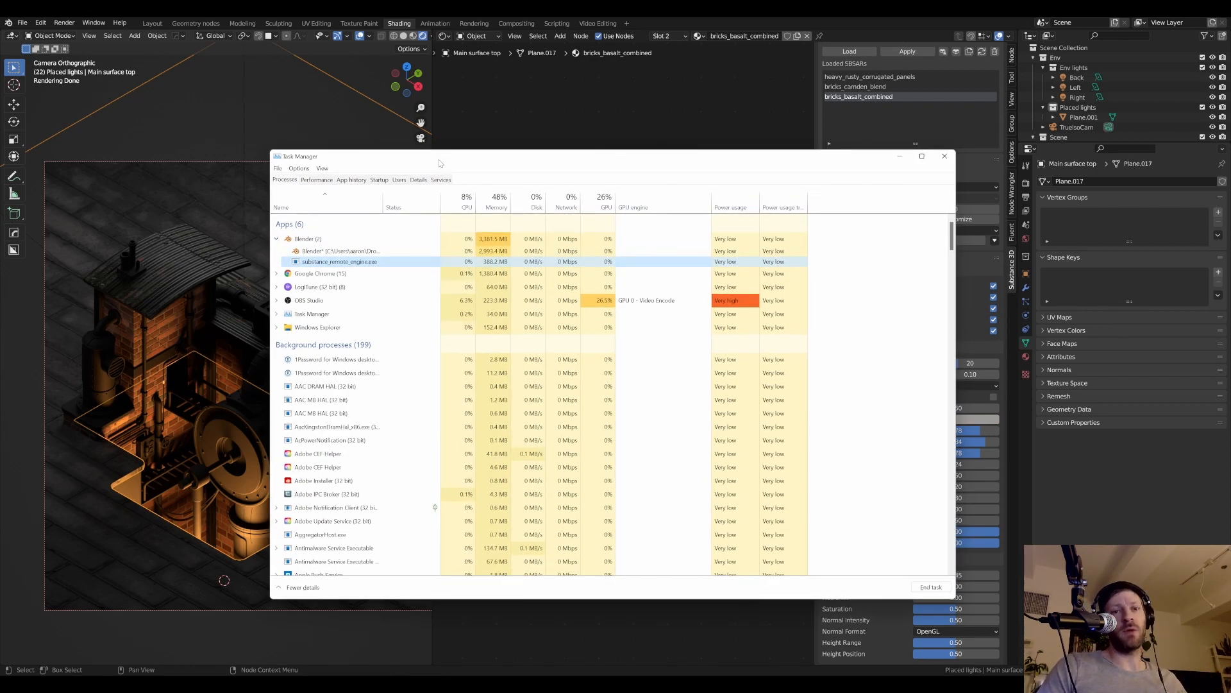
left_click_drag(403, 159, 407, 158)
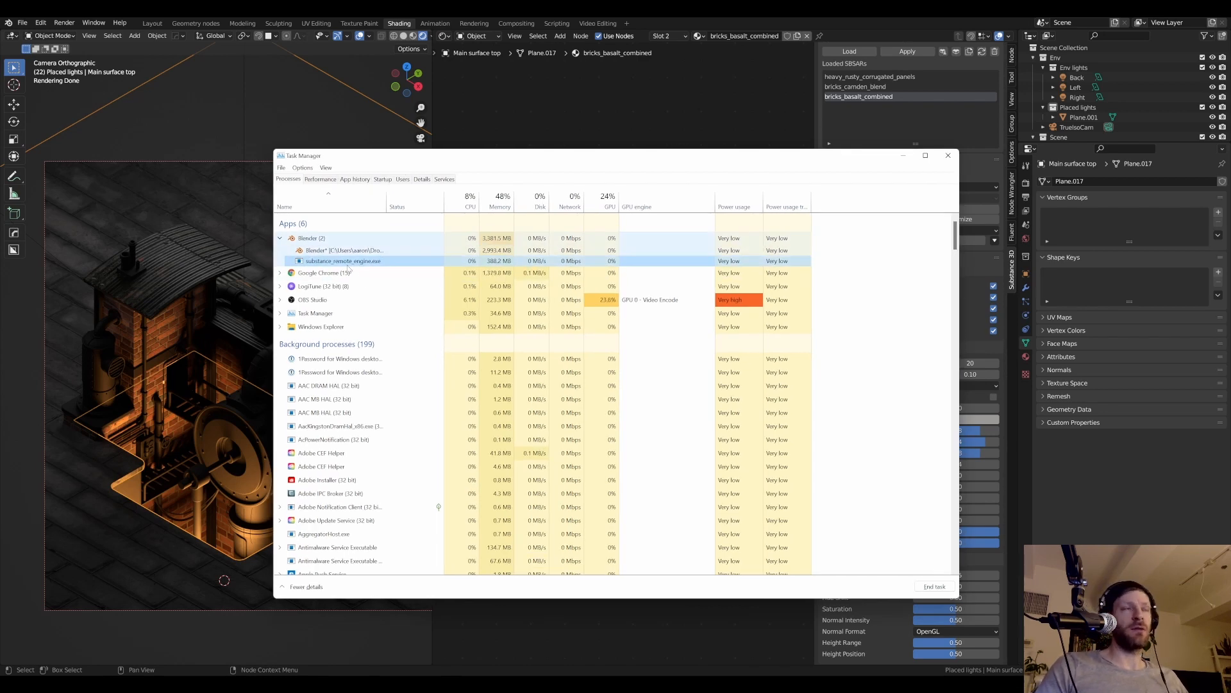
left_click_drag(472, 159, 460, 159)
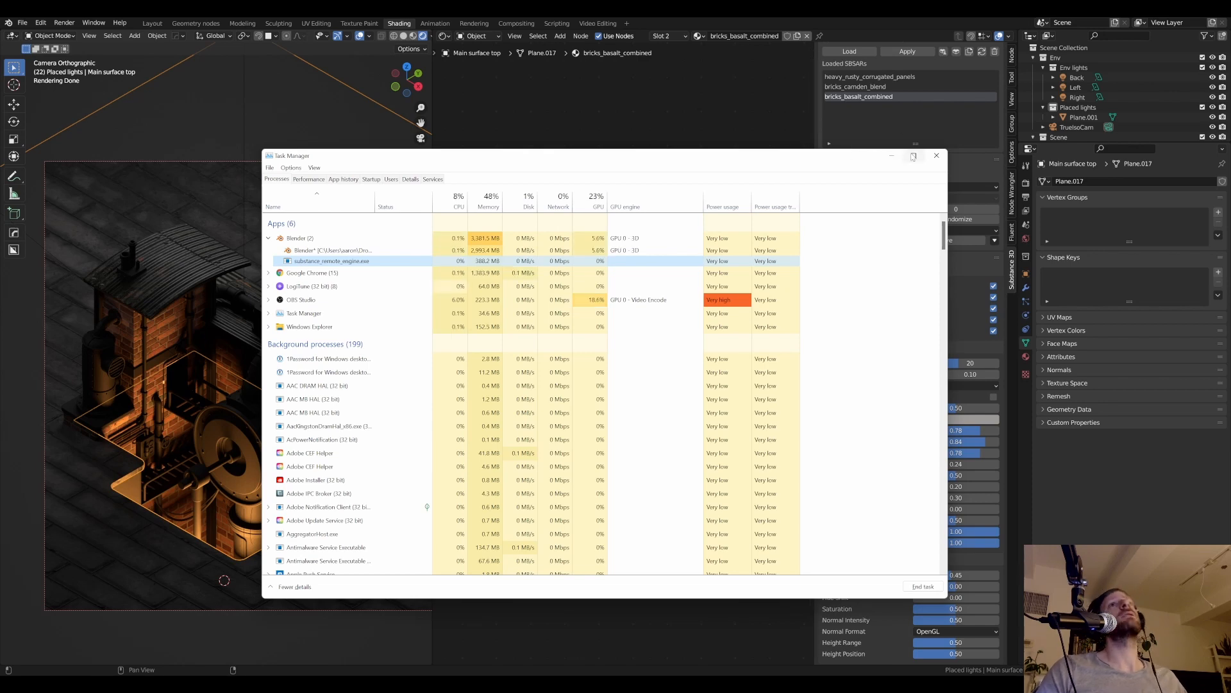
left_click(936, 156)
left_click_drag(774, 202, 731, 673)
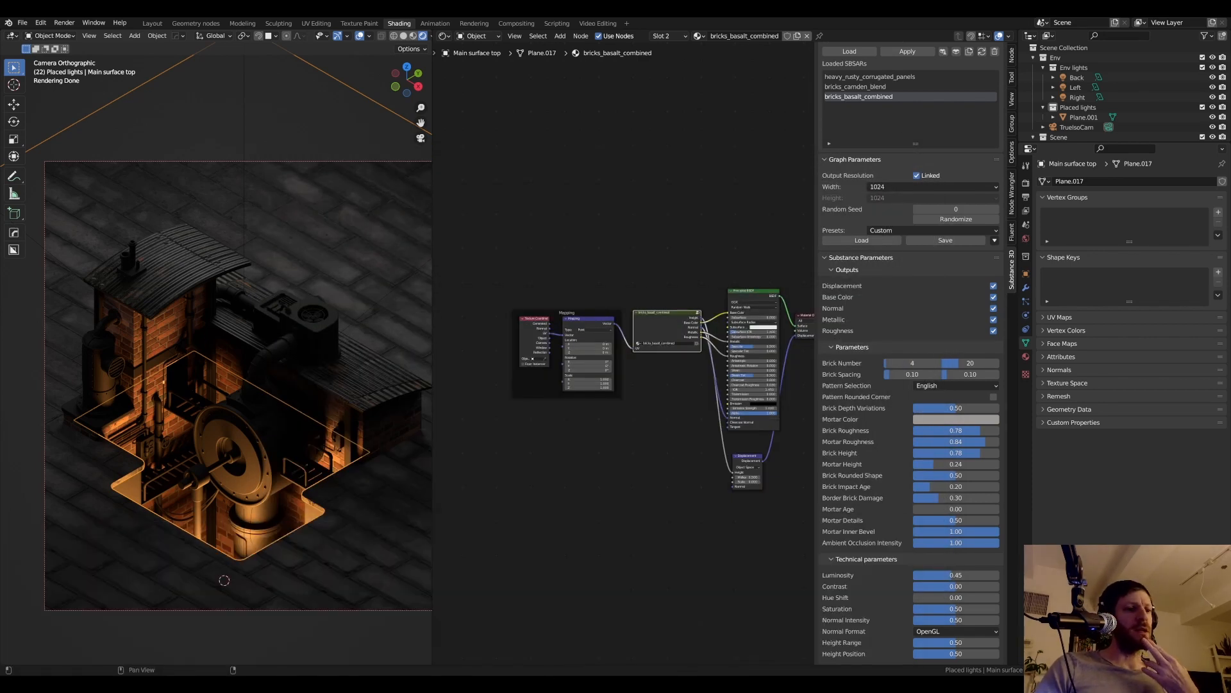